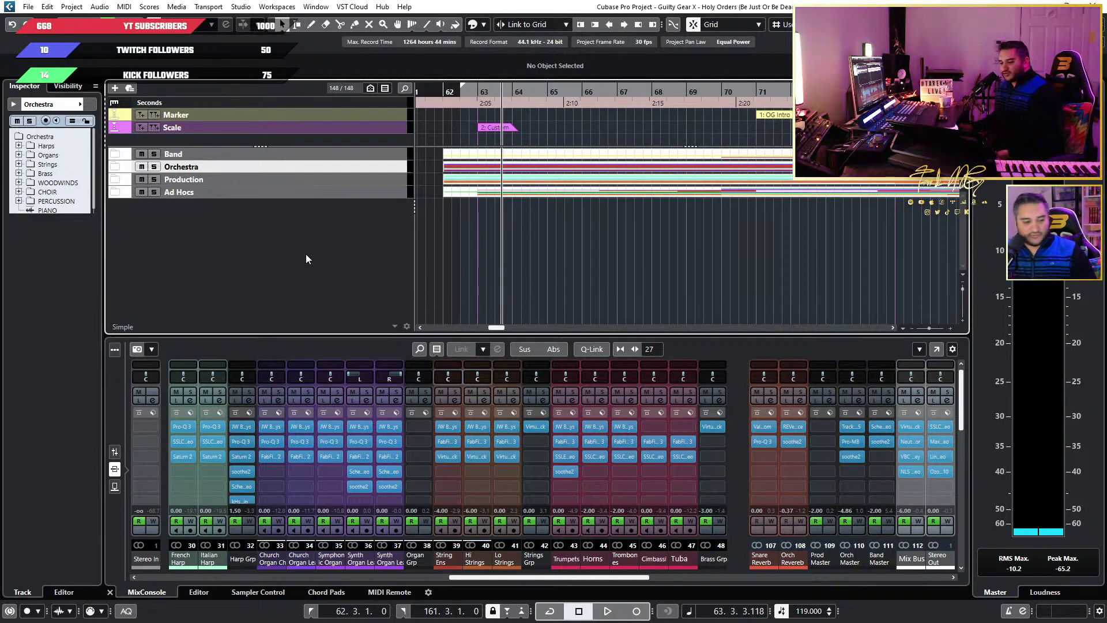
Switch to Spotify and preview "A Starry Night On The Road To Damascus" from the artist's popular songs, seeking to about 2:18 and pausing it
{"action": "key", "text": "alt+Tab"}
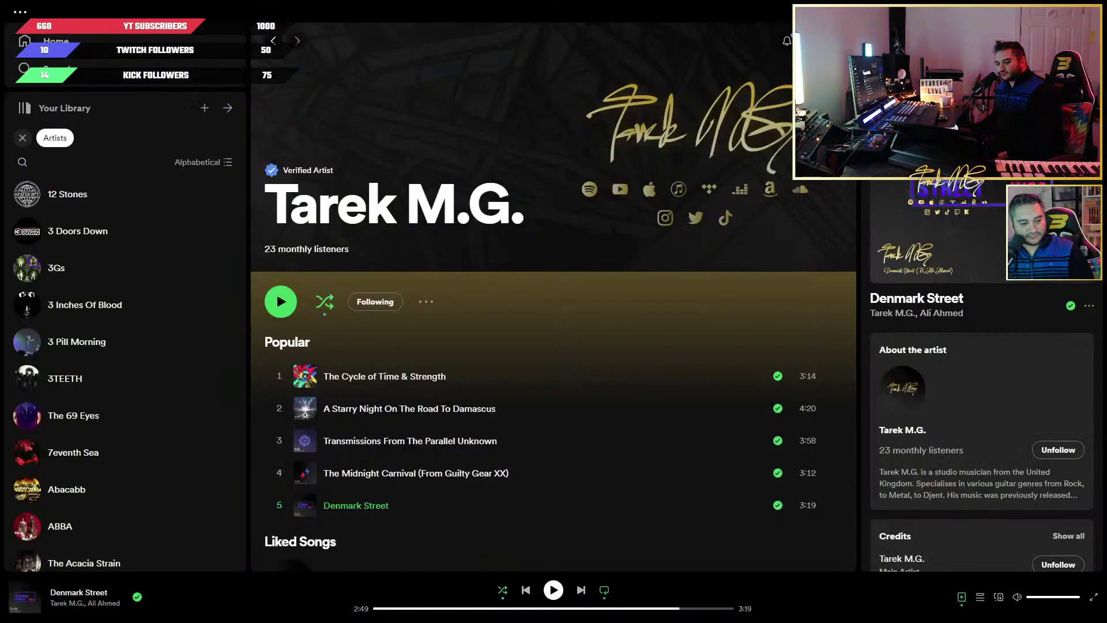
{"action": "scroll", "coordinate": [487, 381], "scroll_direction": "down", "scroll_amount": 2}
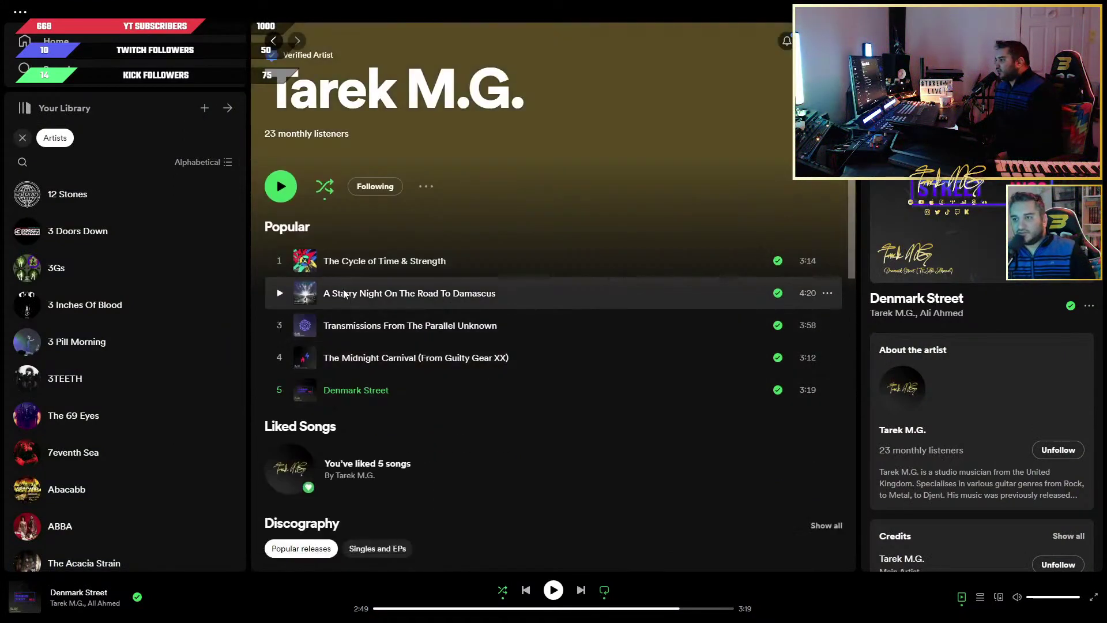
{"action": "left_click", "coordinate": [686, 288]}
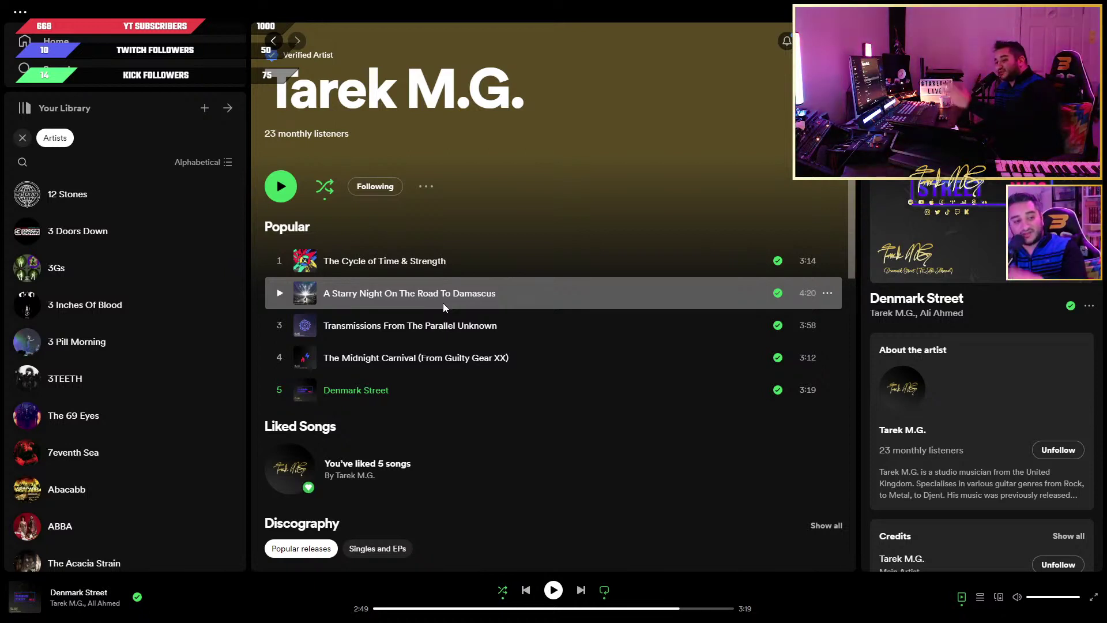
{"action": "left_click", "coordinate": [280, 295]}
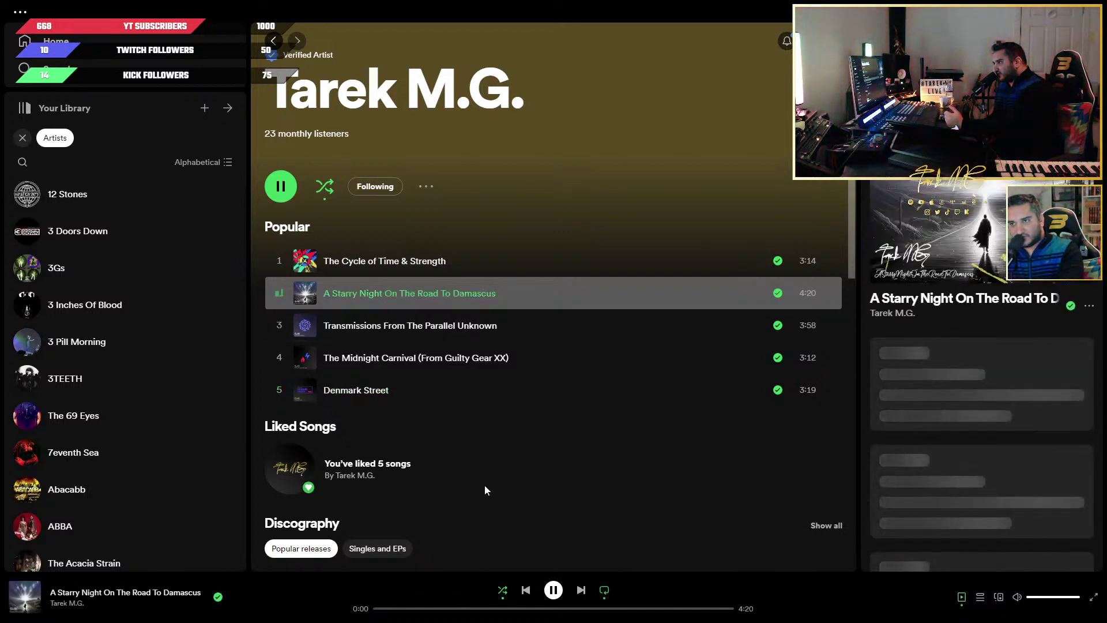
{"action": "left_click", "coordinate": [552, 609]}
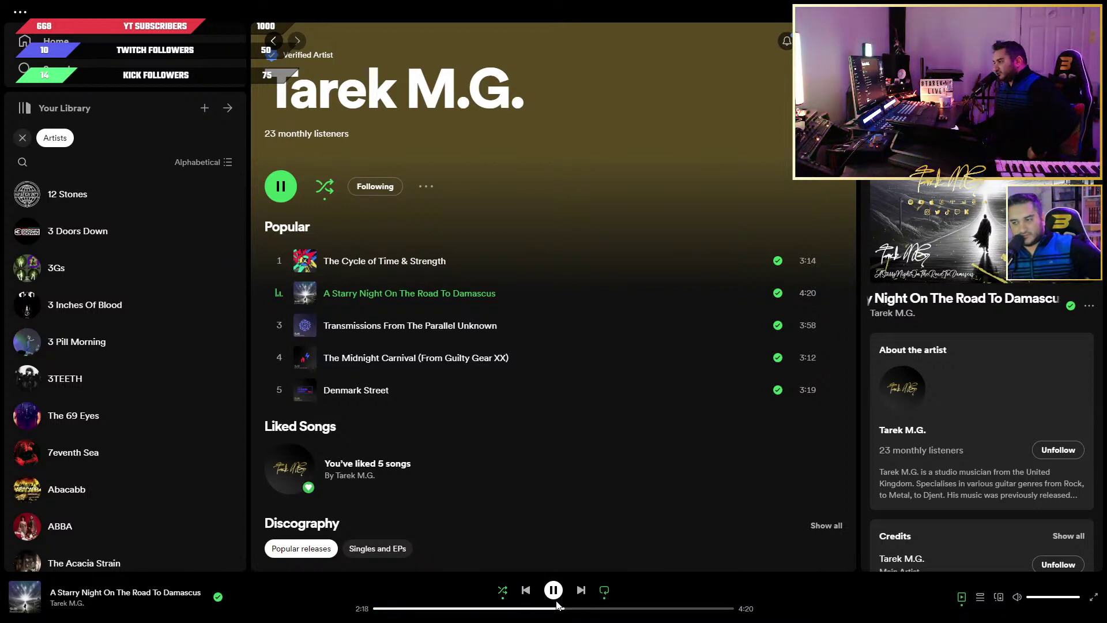
{"action": "left_click", "coordinate": [553, 591]}
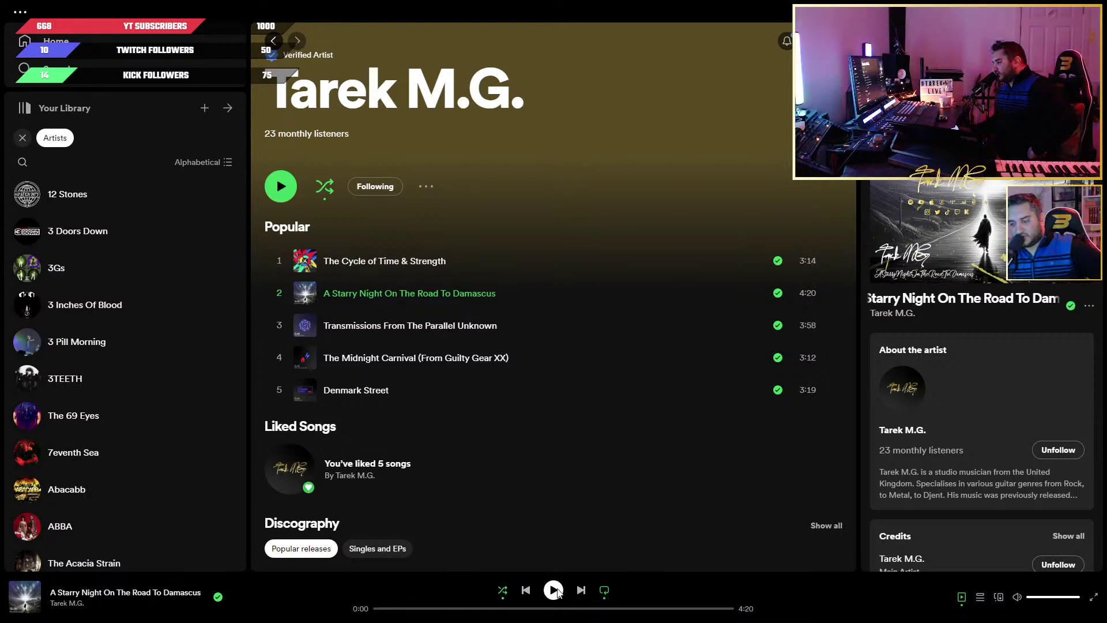
{"action": "left_click", "coordinate": [554, 590]}
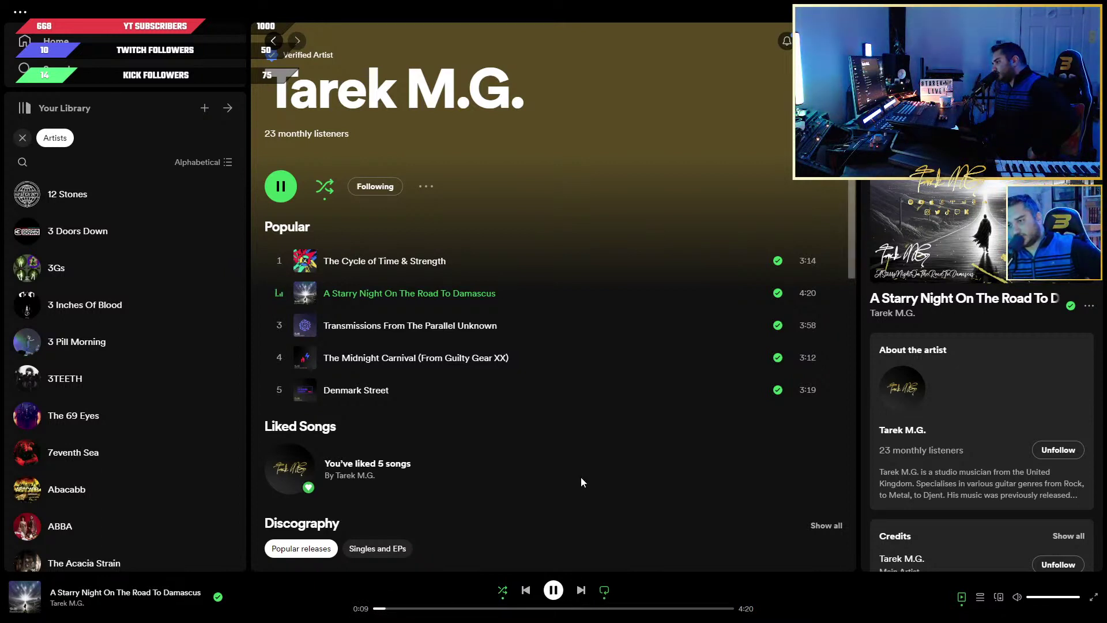
{"action": "left_click", "coordinate": [553, 590]}
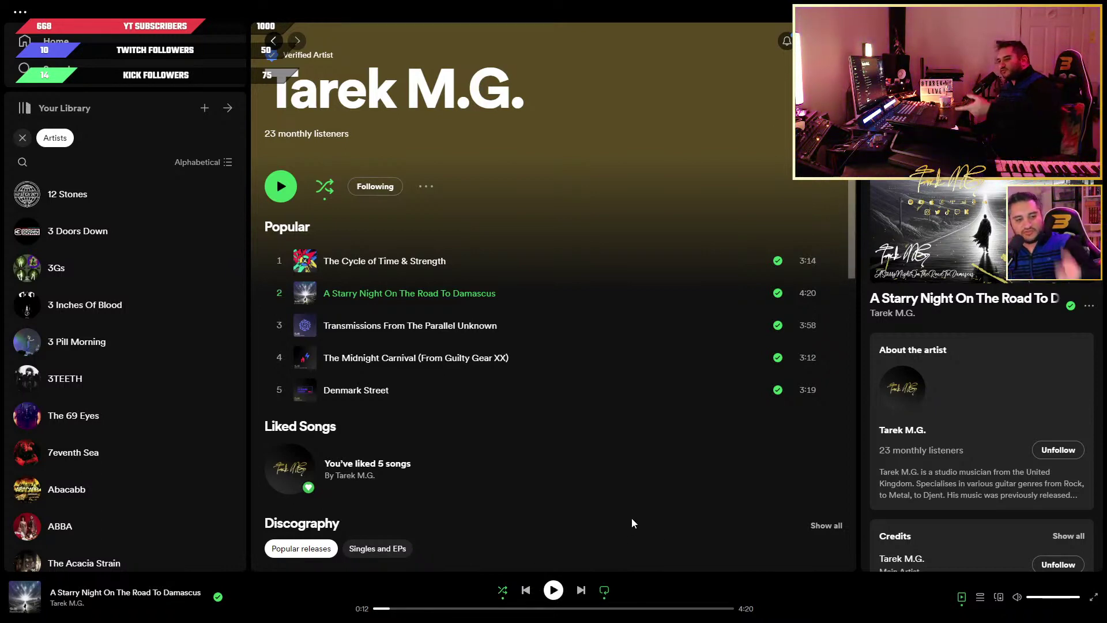
Play "Transmissions From The Parallel Unknown" from about the 2:35 mark and pause it
{"action": "left_click", "coordinate": [281, 326]}
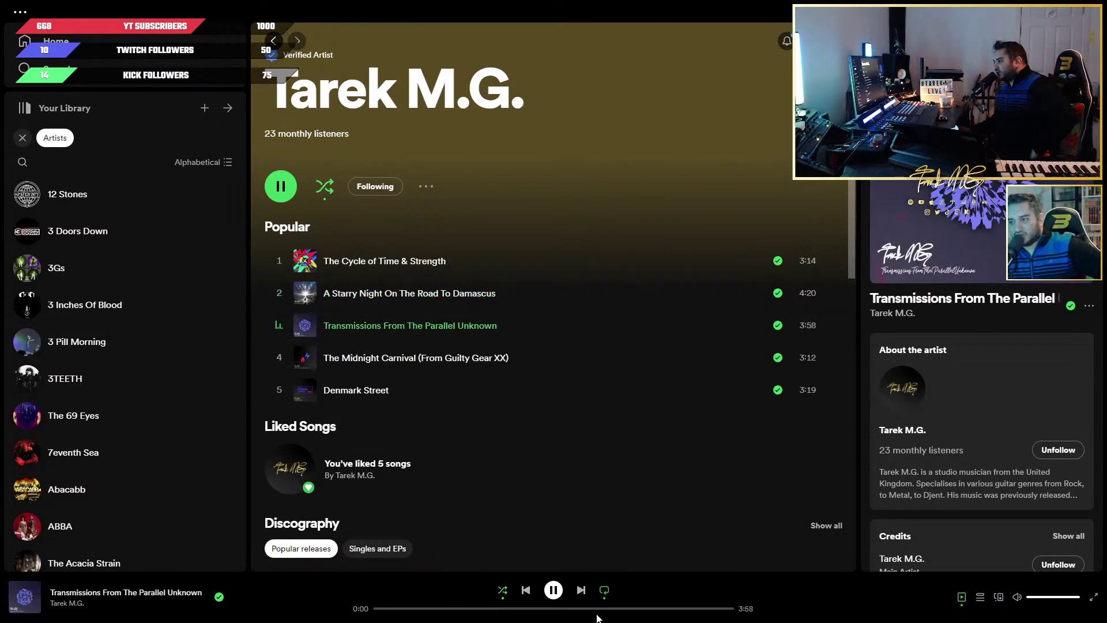
{"action": "left_click", "coordinate": [608, 610]}
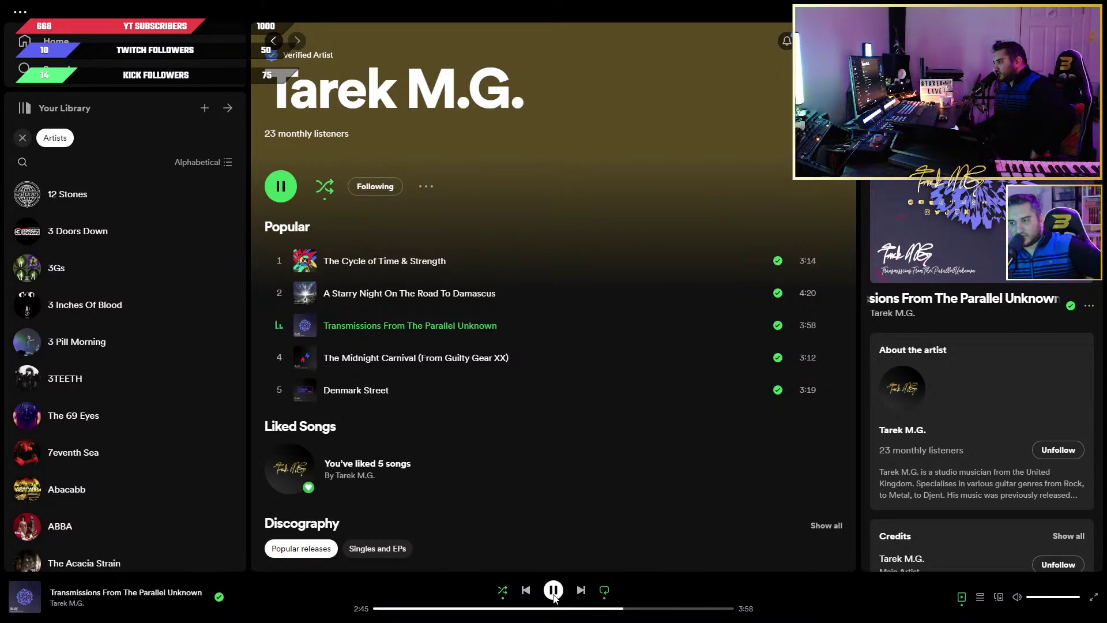
{"action": "left_click", "coordinate": [553, 593]}
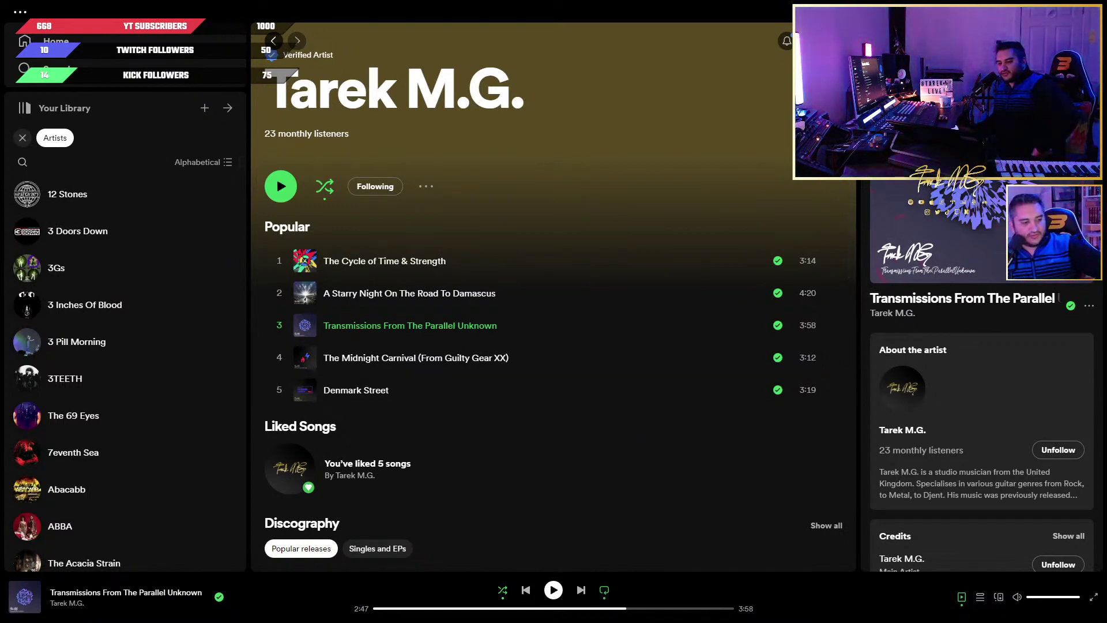
Switch back to Cubase and look over the MixConsole's channels, visibility list, zones, snapshots and channel racks before returning to the project window
{"action": "key", "text": "alt+Tab"}
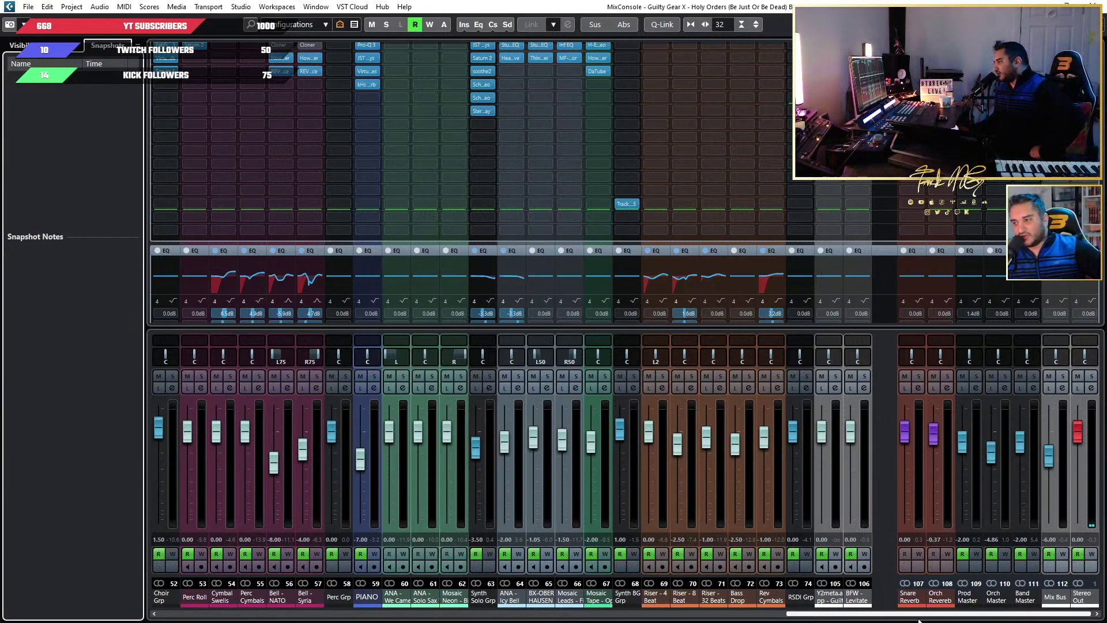
{"action": "scroll", "coordinate": [520, 602], "scroll_direction": "left", "scroll_amount": 10}
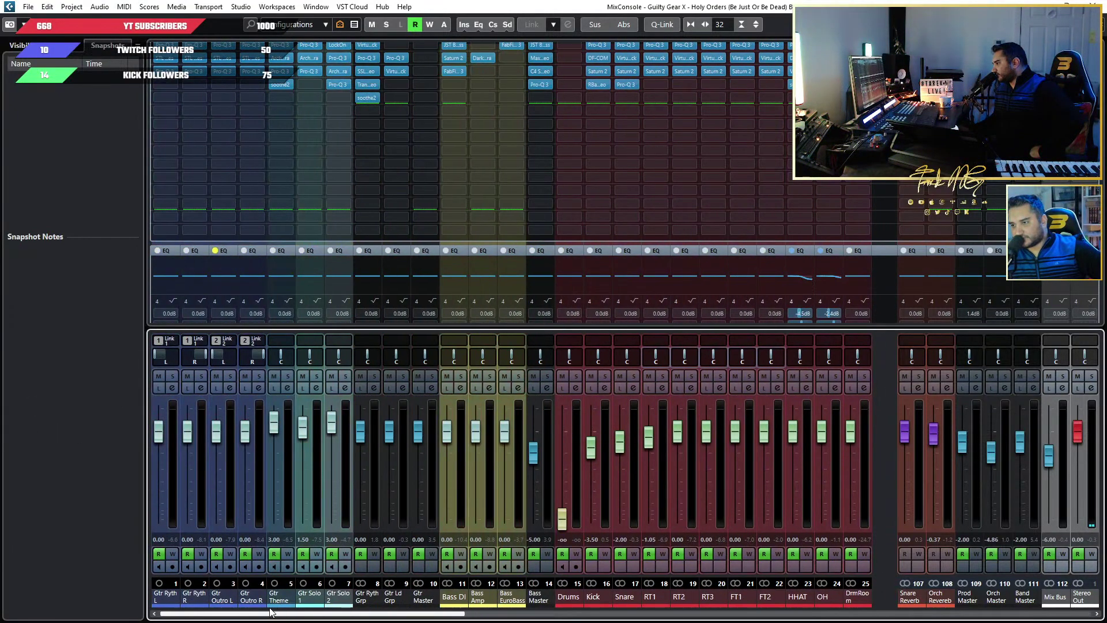
{"action": "scroll", "coordinate": [521, 603], "scroll_direction": "right", "scroll_amount": 10}
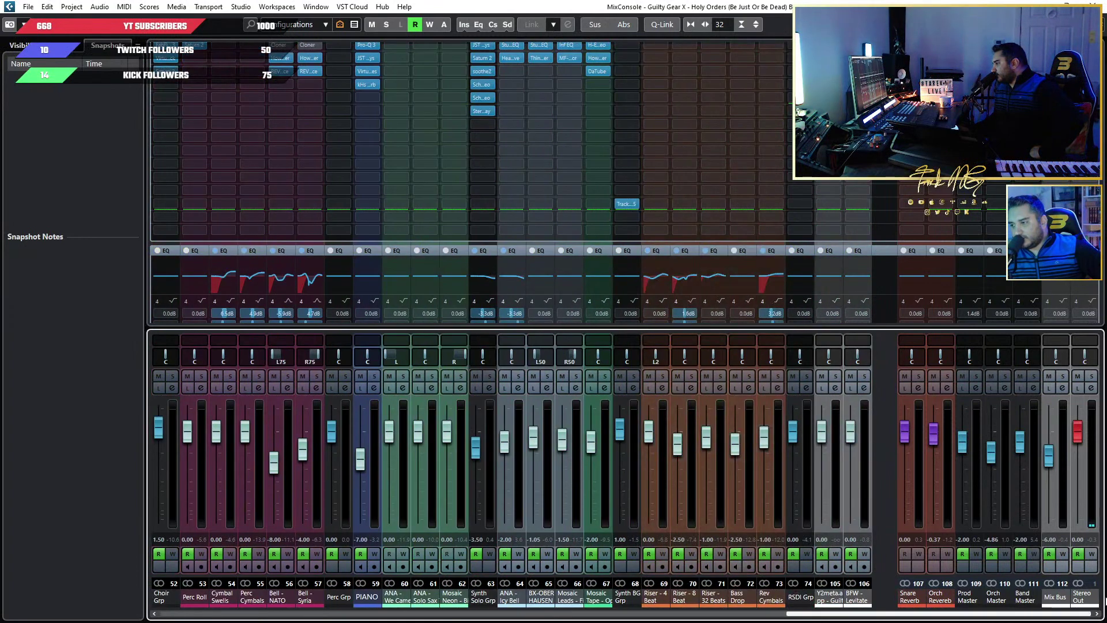
{"action": "left_click", "coordinate": [19, 45]}
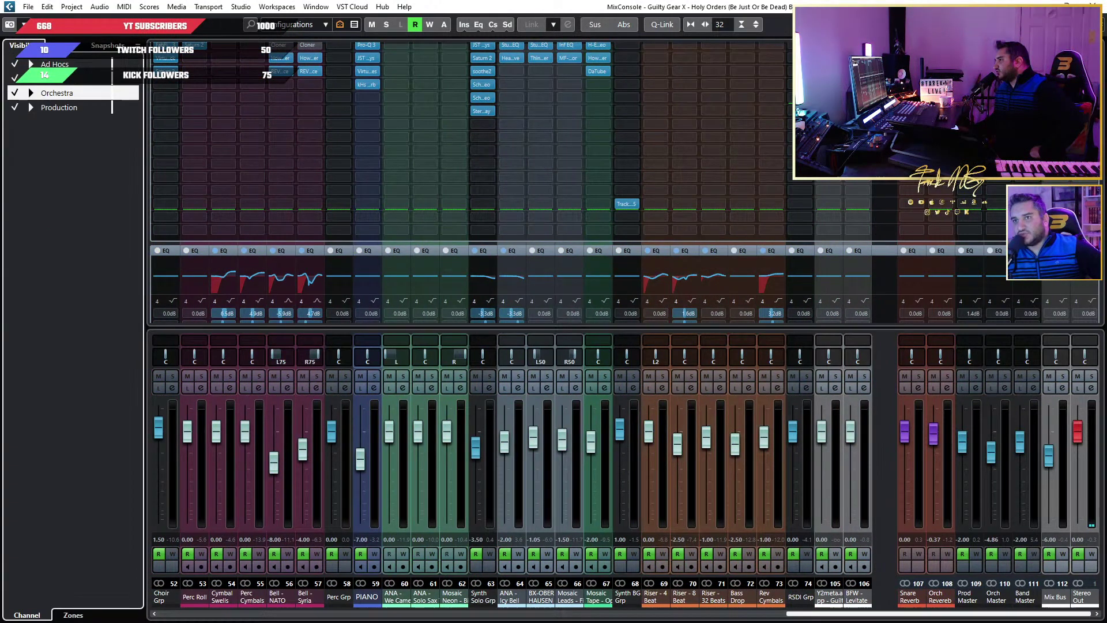
{"action": "left_click", "coordinate": [73, 615]}
{"action": "left_click", "coordinate": [121, 45]}
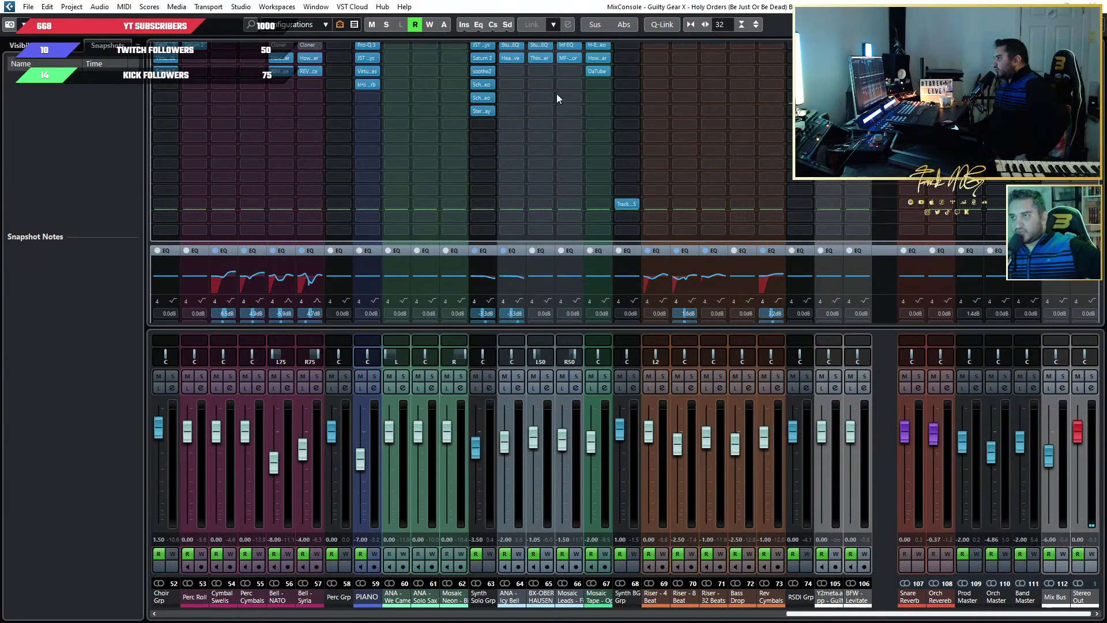
{"action": "scroll", "coordinate": [877, 225], "scroll_direction": "up", "scroll_amount": 5}
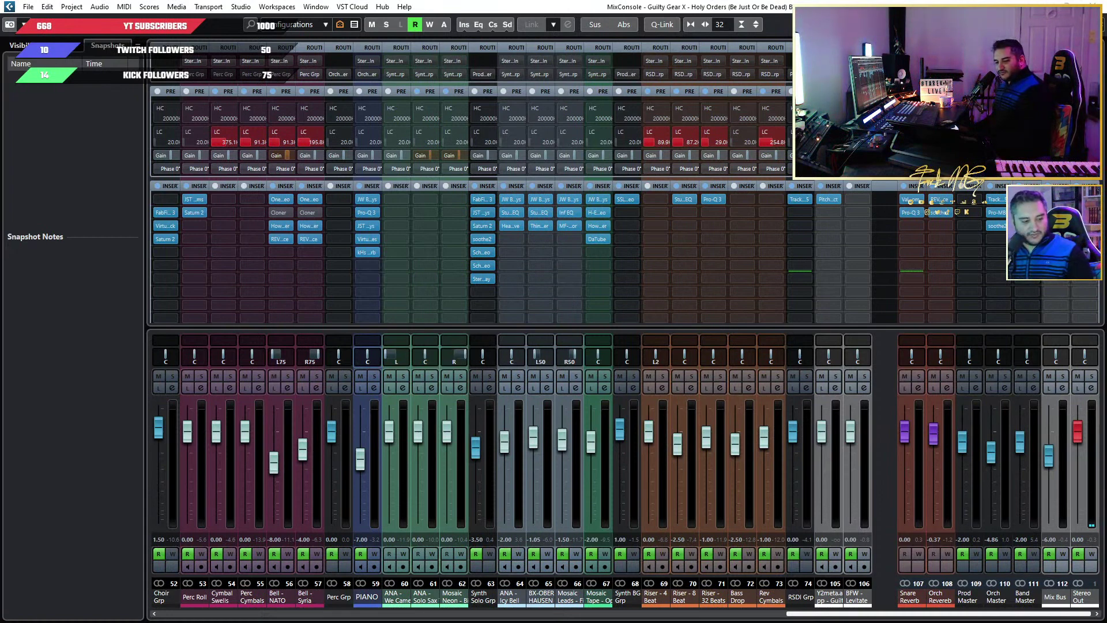
{"action": "key", "text": "Tab"}
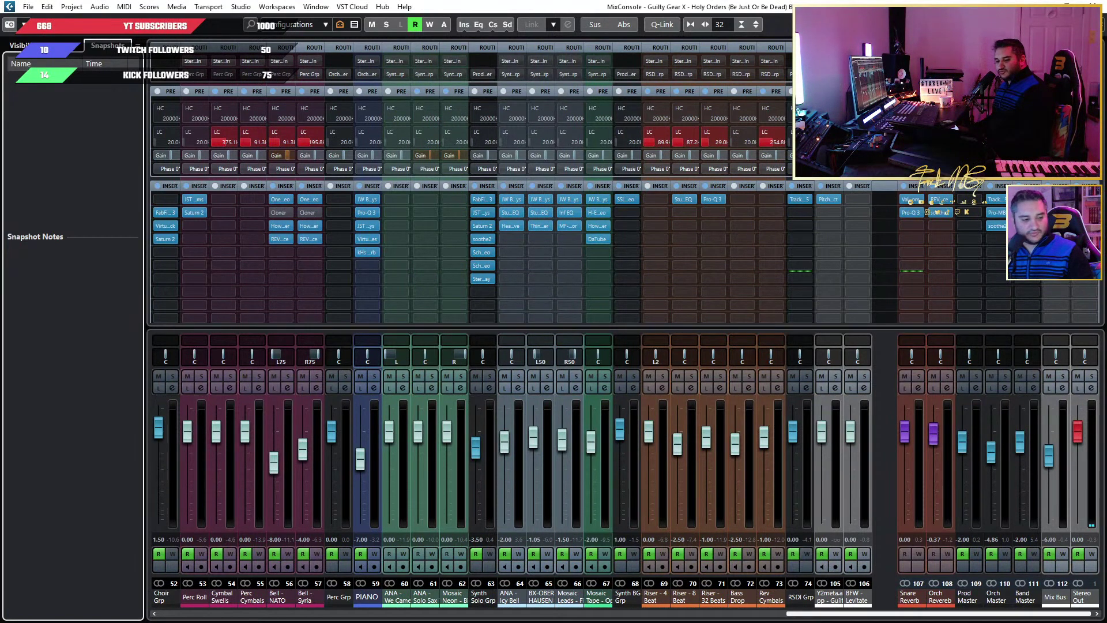
{"action": "key", "text": "F3"}
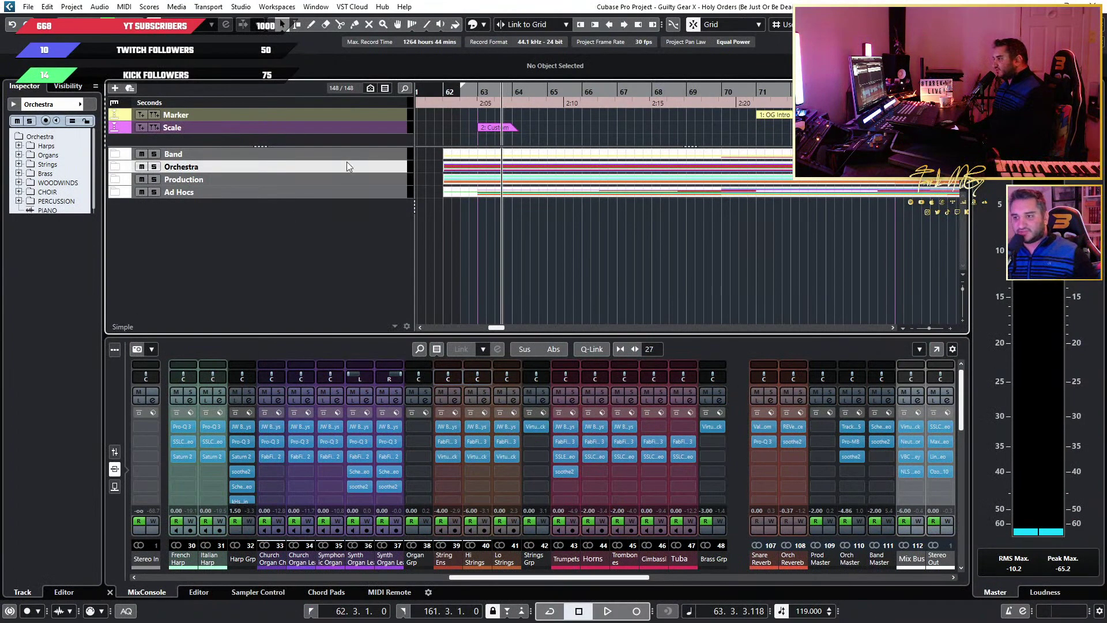
Play the project from bar 61.4.3, stop it, and restart playback from the same position
{"action": "left_click", "coordinate": [438, 91]}
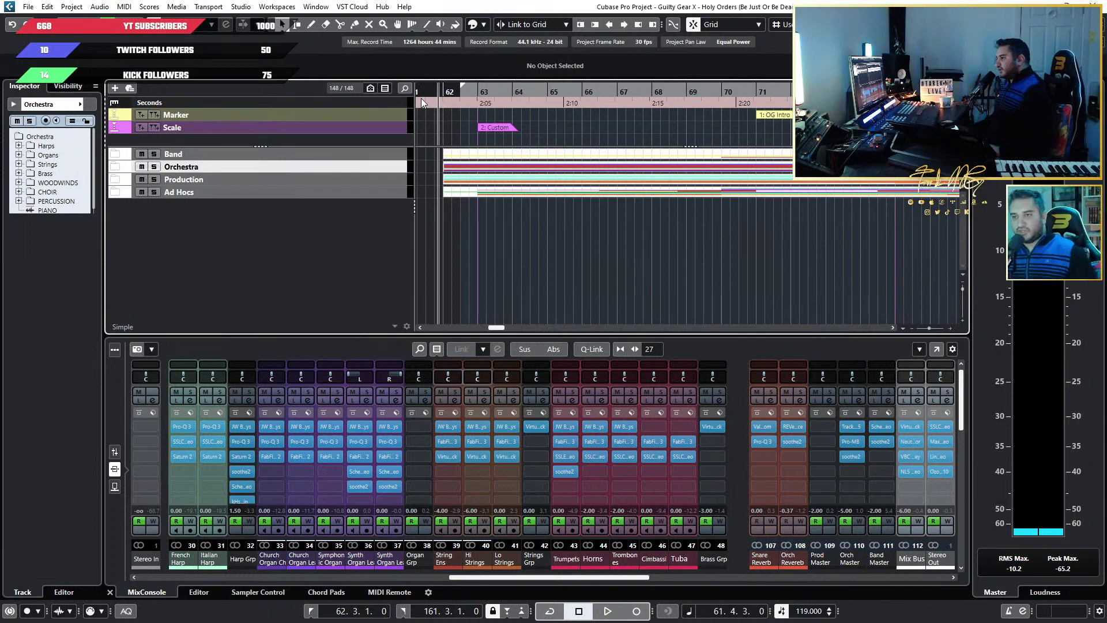
{"action": "key", "text": "space"}
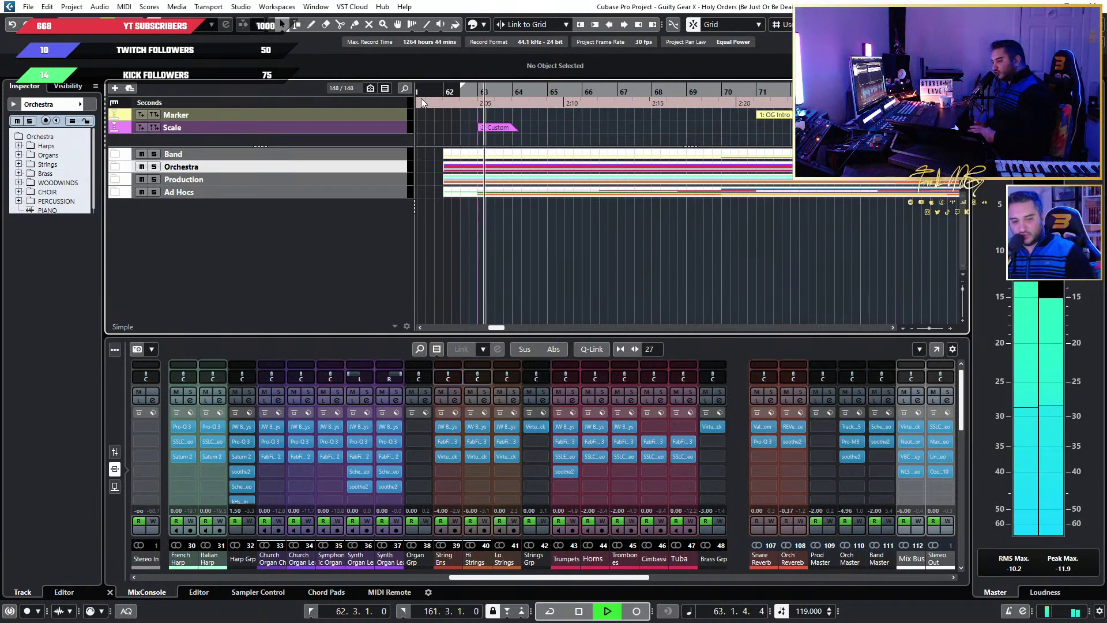
{"action": "key", "text": "space"}
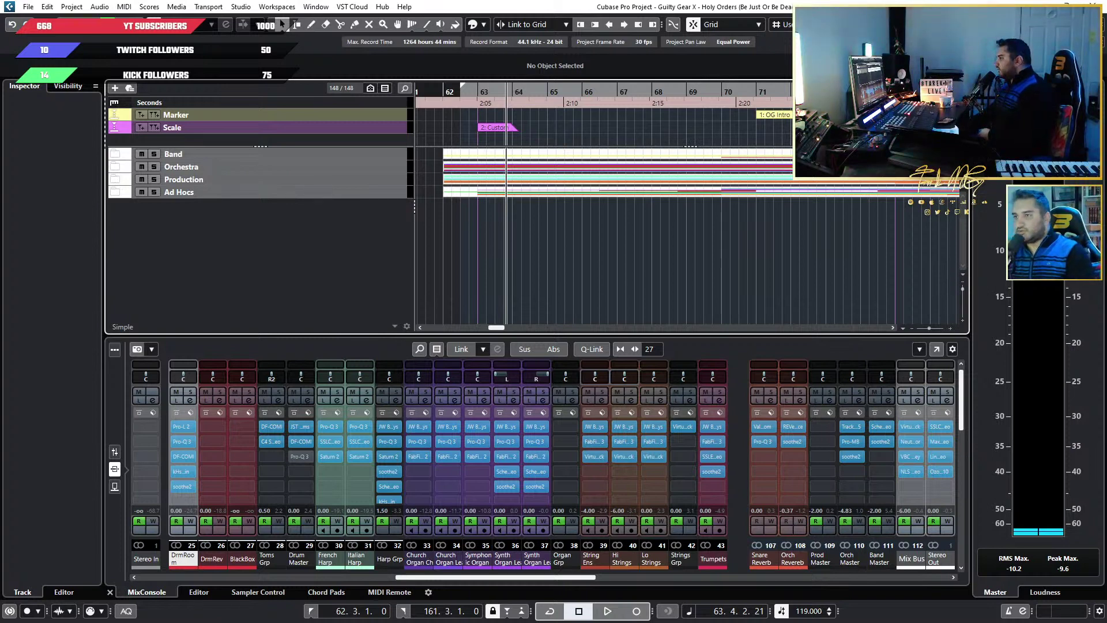
{"action": "left_click", "coordinate": [439, 92]}
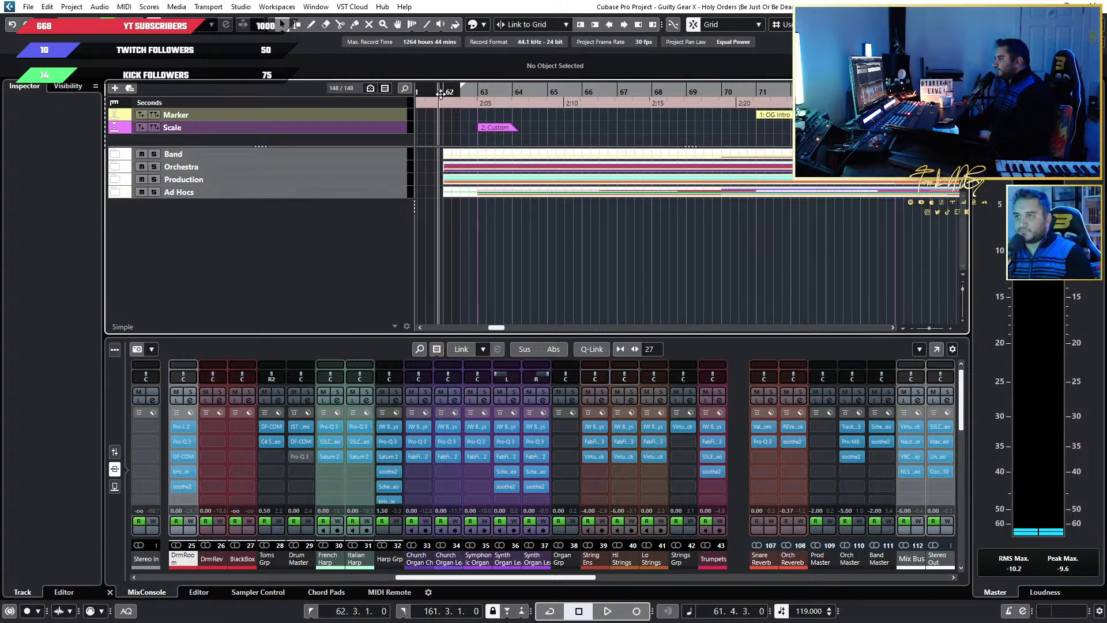
{"action": "key", "text": "space"}
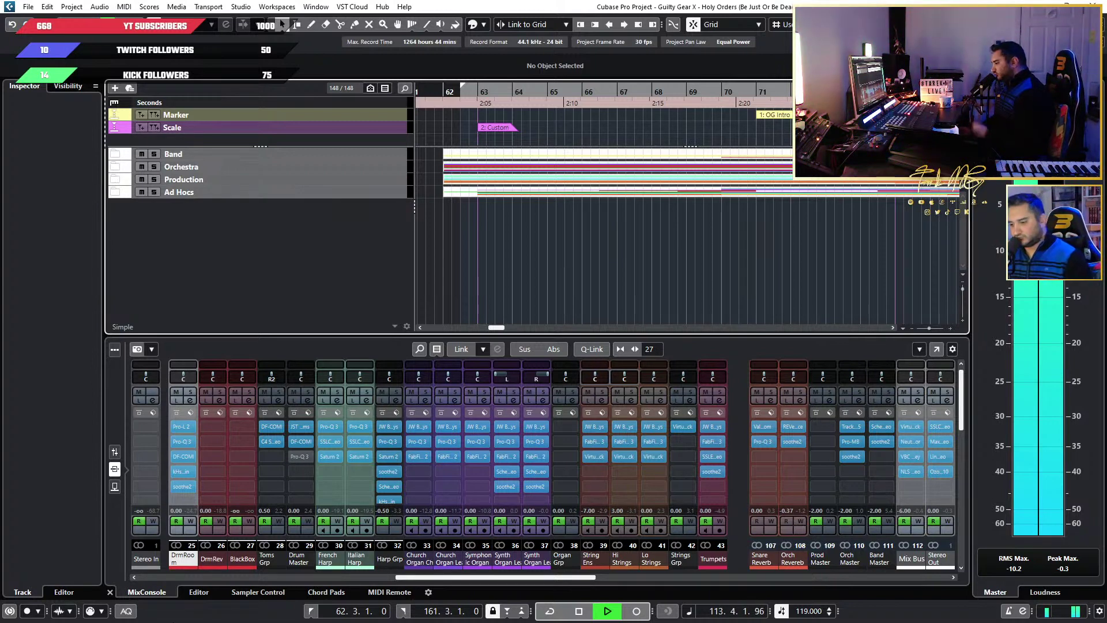
Show the faders in the project window's mixer, raise the BlackBox channel to -9.87 dB and check it briefly in solo
{"action": "left_click", "coordinate": [242, 559]}
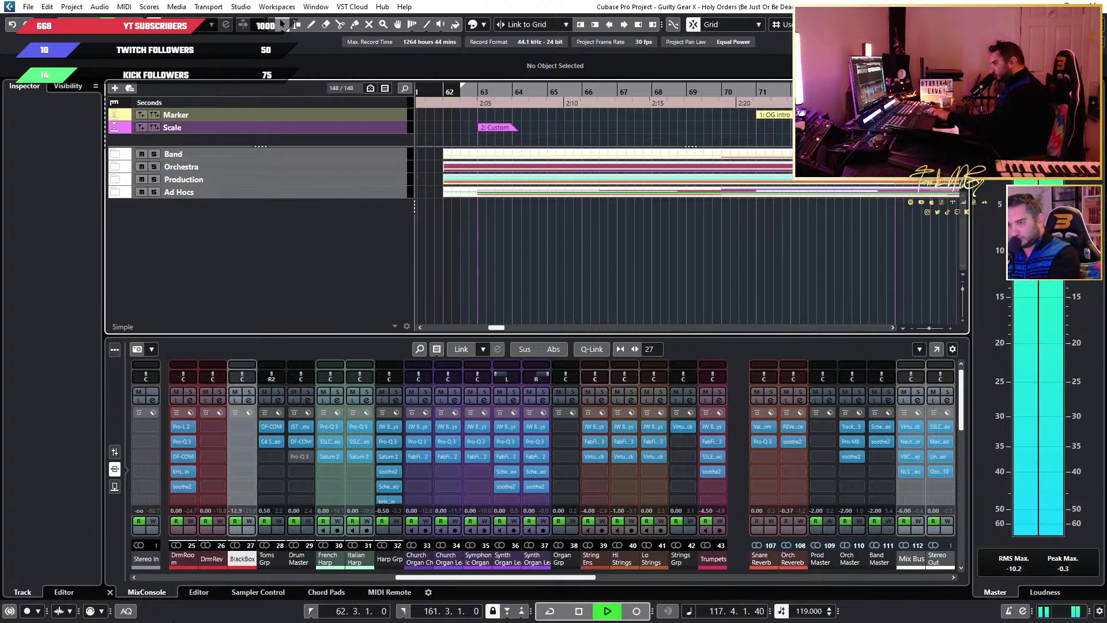
{"action": "left_click", "coordinate": [115, 452]}
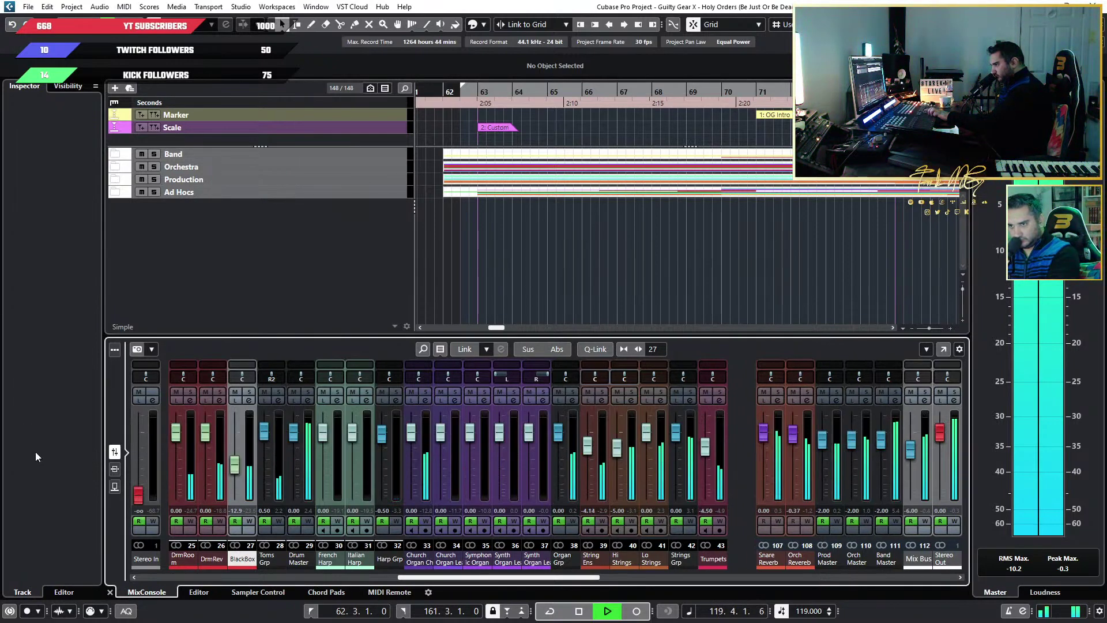
{"action": "left_click", "coordinate": [250, 392]}
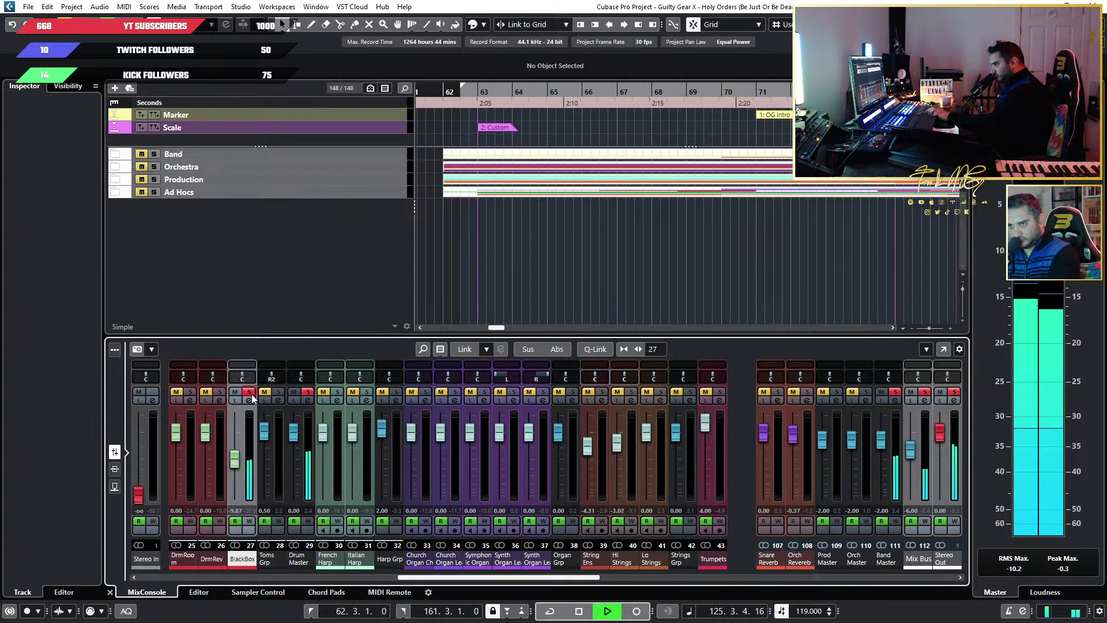
{"action": "left_click", "coordinate": [249, 392]}
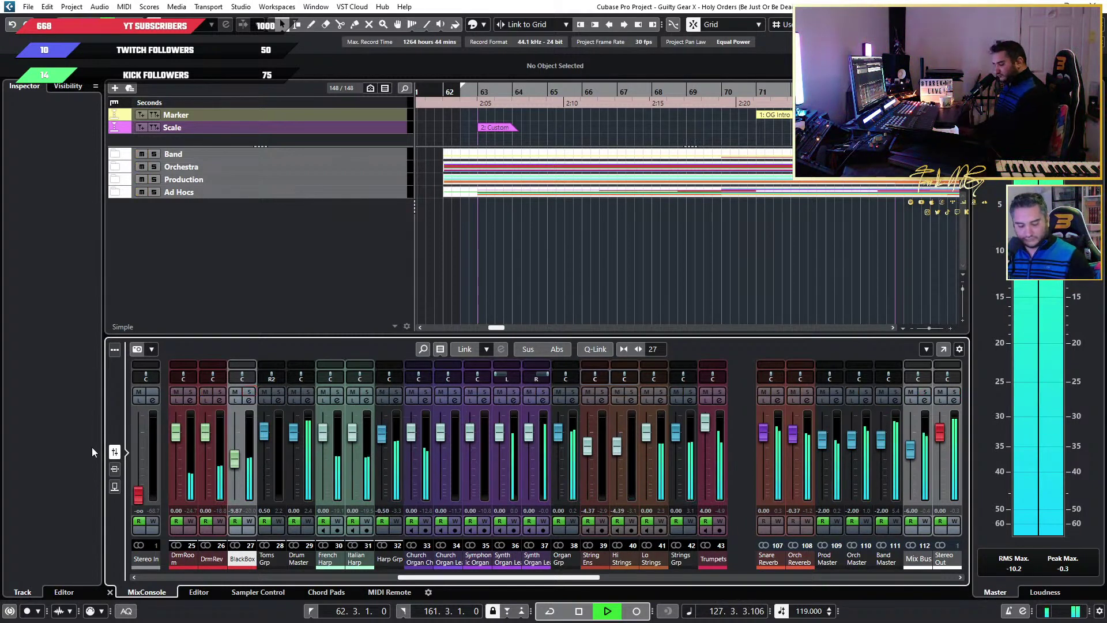
Open the full MixConsole, listen to the BlackBox channel in solo during playback, and clear the solo
{"action": "key", "text": "F3"}
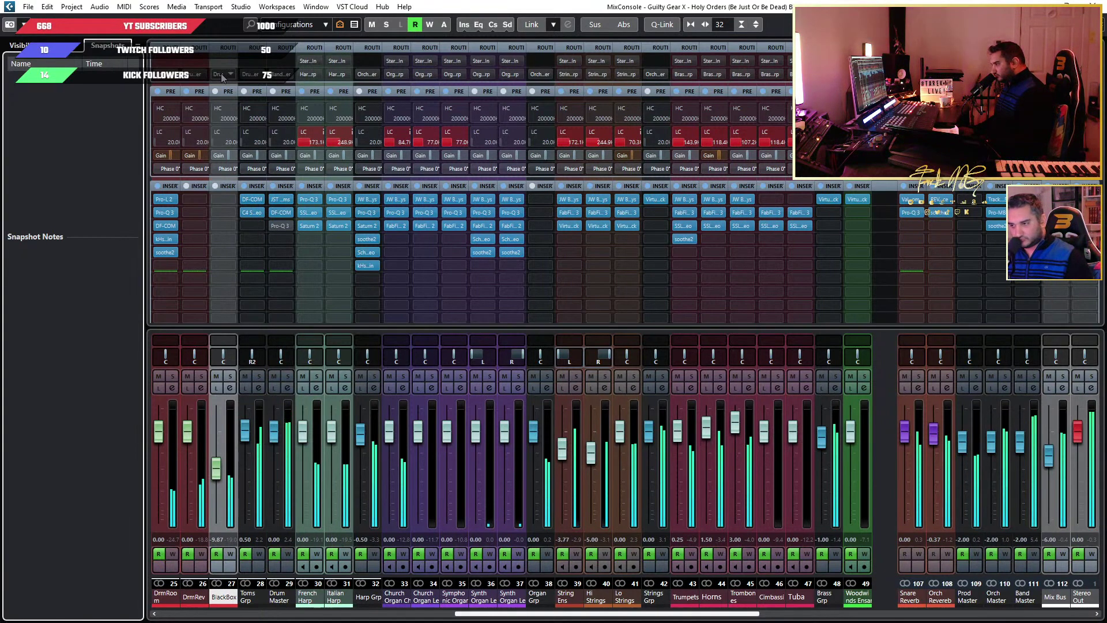
{"action": "key", "text": "F3"}
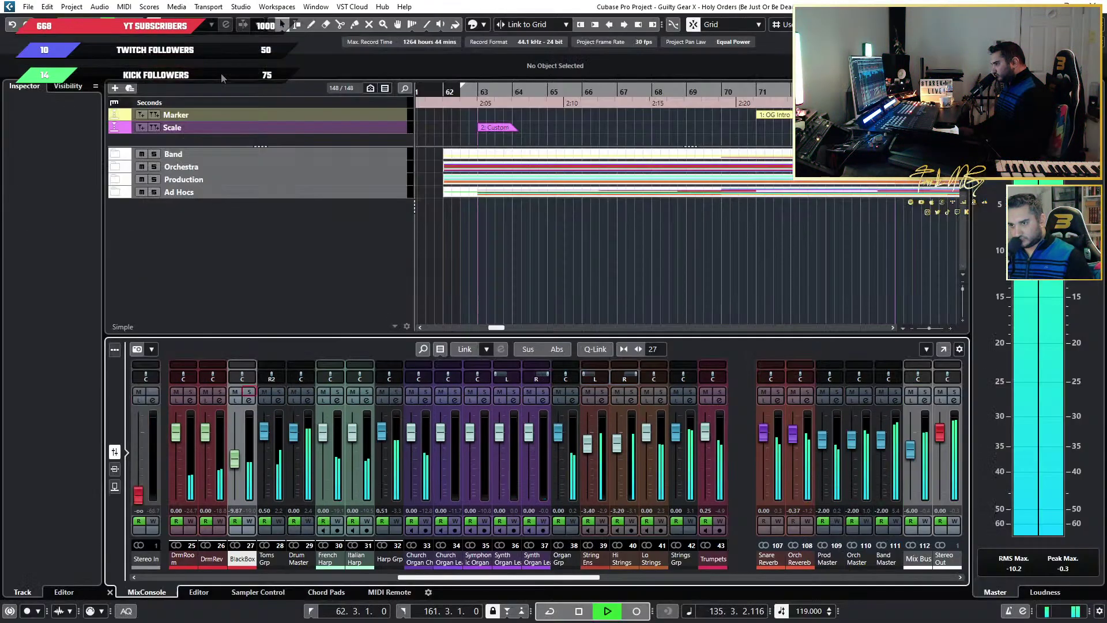
{"action": "key", "text": "F3"}
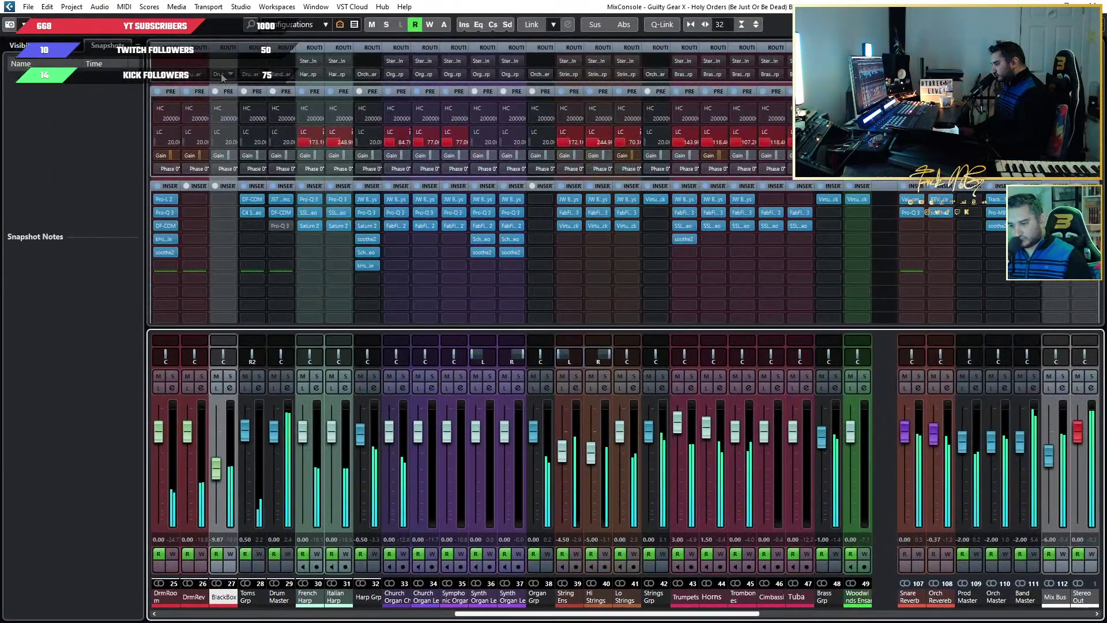
{"action": "key", "text": "s"}
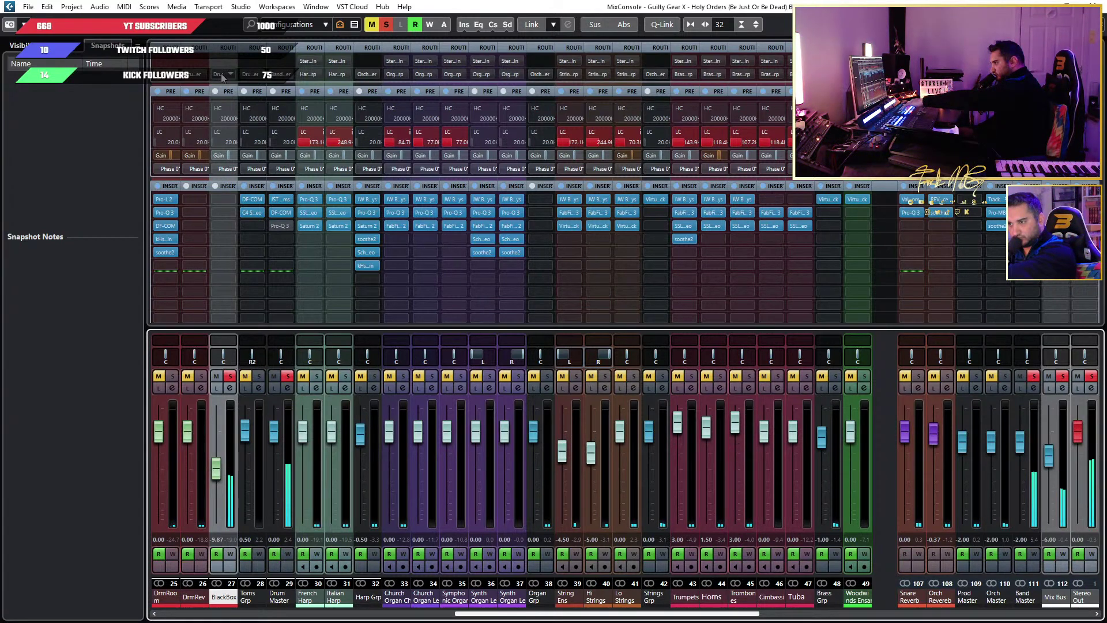
{"action": "key", "text": "alt+m"}
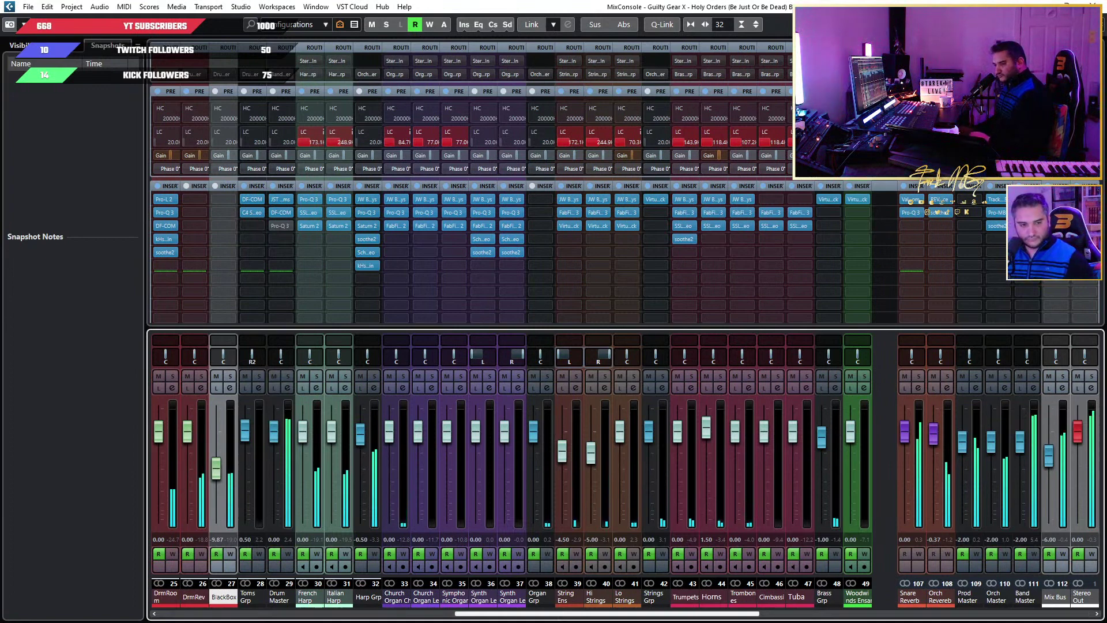
Return to the project window and expand the Orchestra folder track
{"action": "key", "text": "F3"}
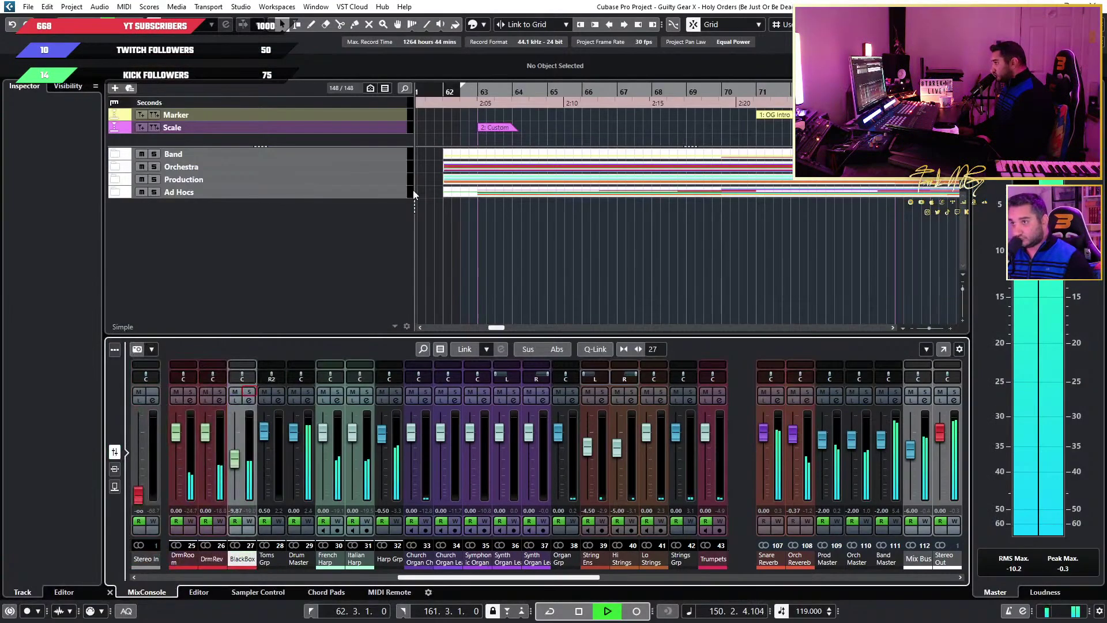
{"action": "left_click", "coordinate": [115, 166]}
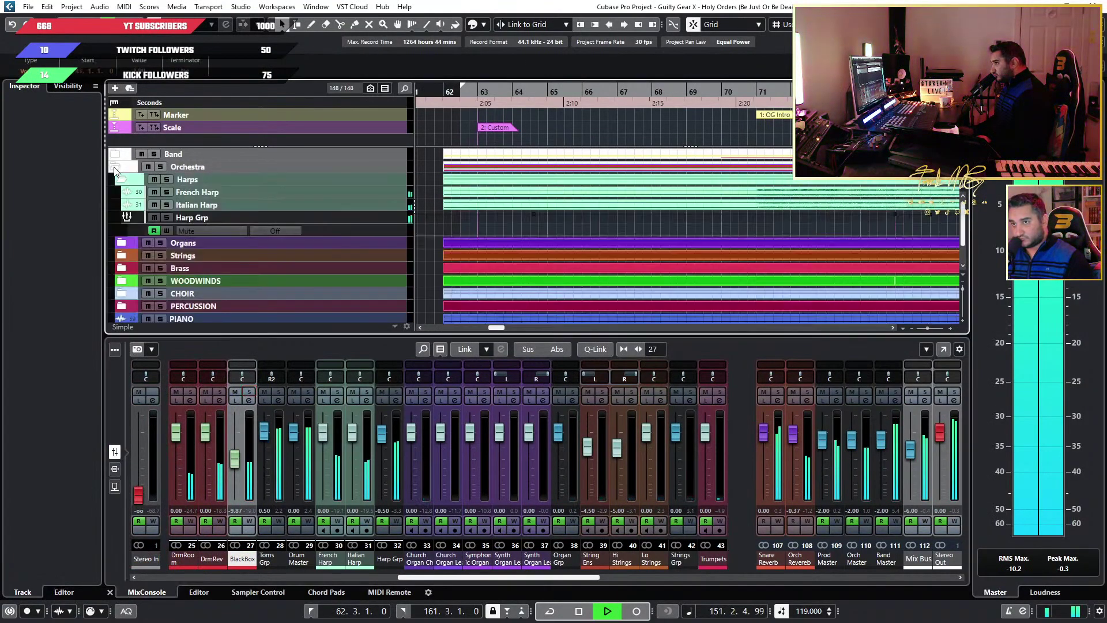
Expand the Band and Drums folders, then select the Drums instrument track and open its Superior Drummer 3 window
{"action": "left_click", "coordinate": [115, 156]}
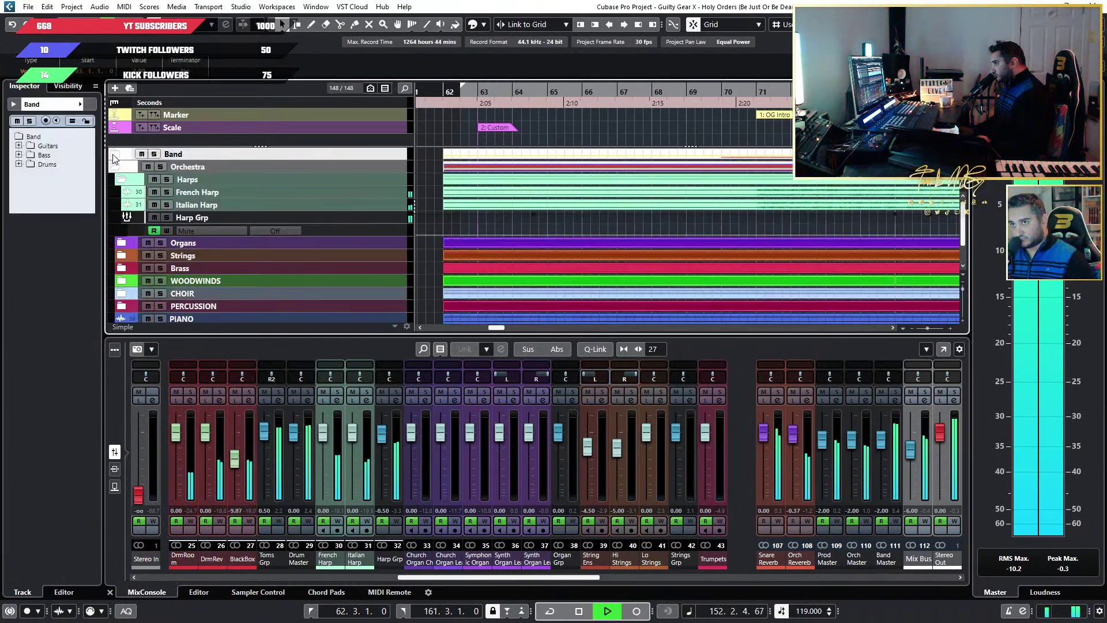
{"action": "left_click", "coordinate": [117, 157]}
{"action": "left_click", "coordinate": [121, 192]}
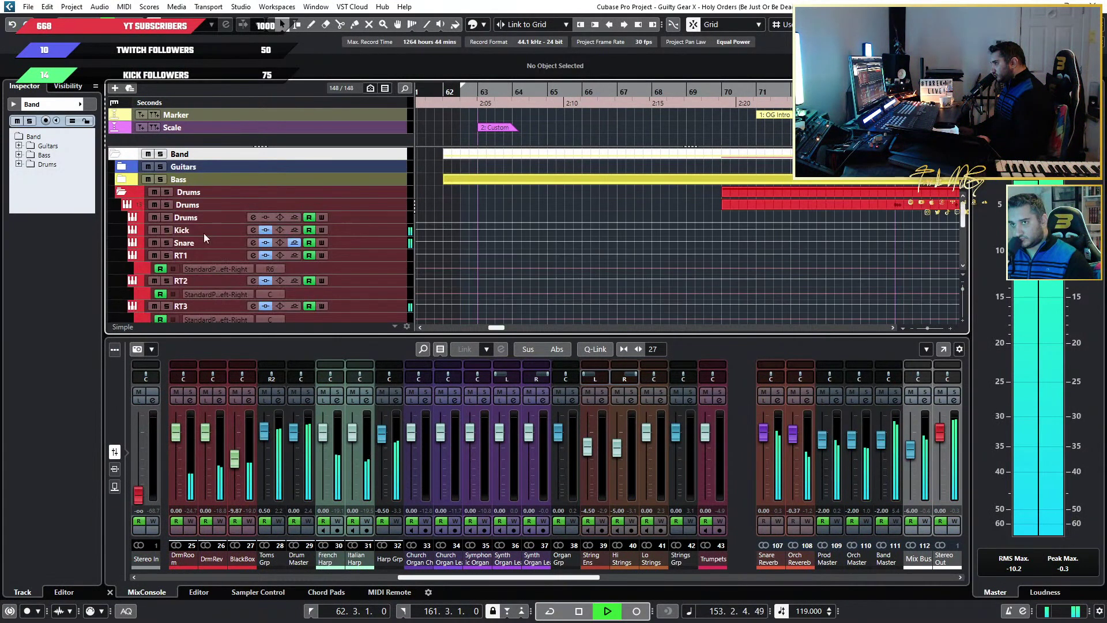
{"action": "left_click", "coordinate": [213, 206]}
{"action": "left_click", "coordinate": [90, 225]}
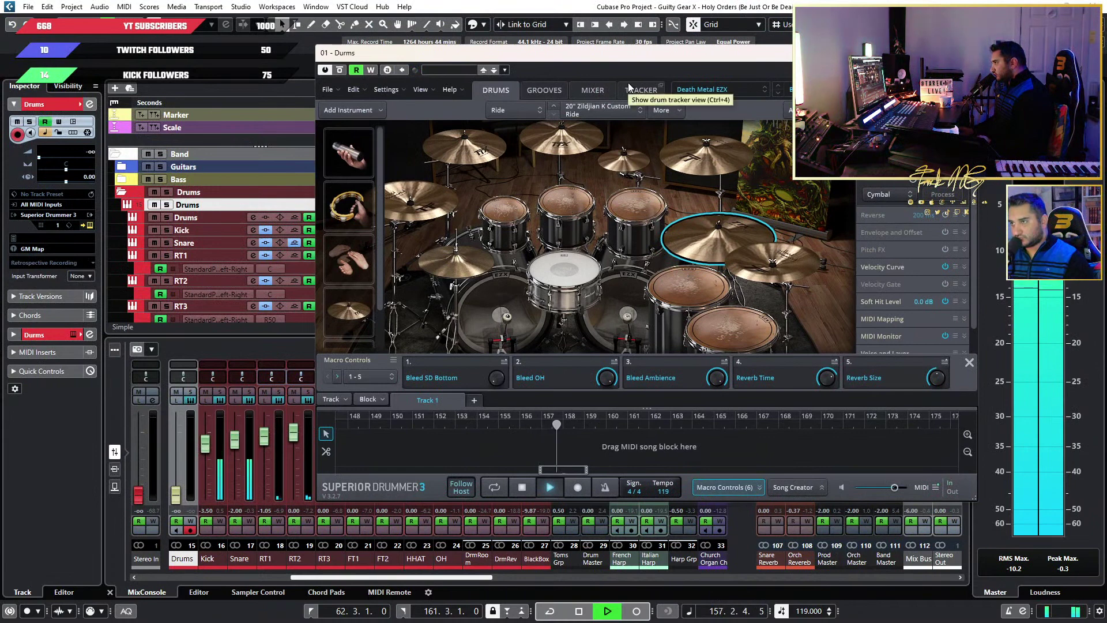
Show the drum instrument's mixer, stop playback, and examine the outputs and BlackBox sends of its bus channels
{"action": "left_click", "coordinate": [533, 90]}
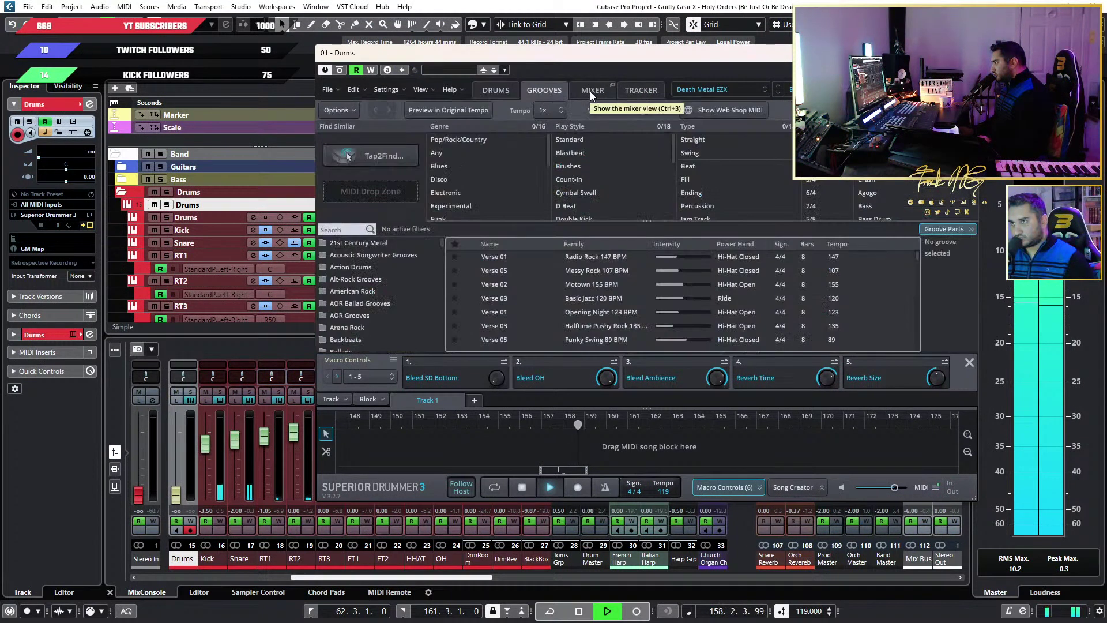
{"action": "left_click", "coordinate": [590, 91]}
{"action": "left_click_drag", "start_coordinate": [802, 351], "coordinate": [677, 351]}
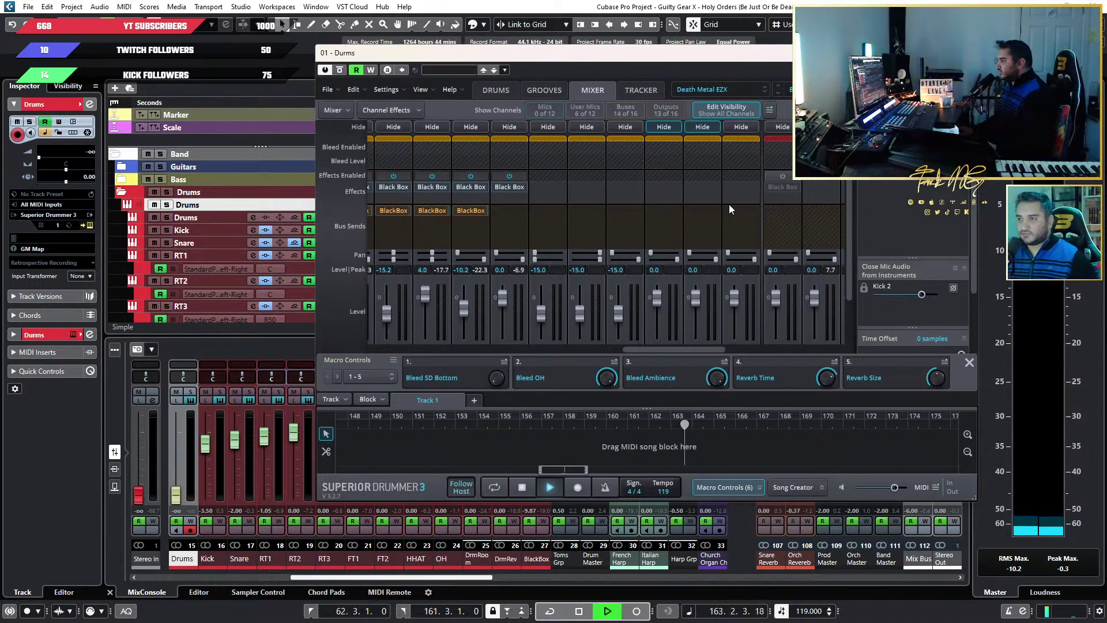
{"action": "key", "text": "space"}
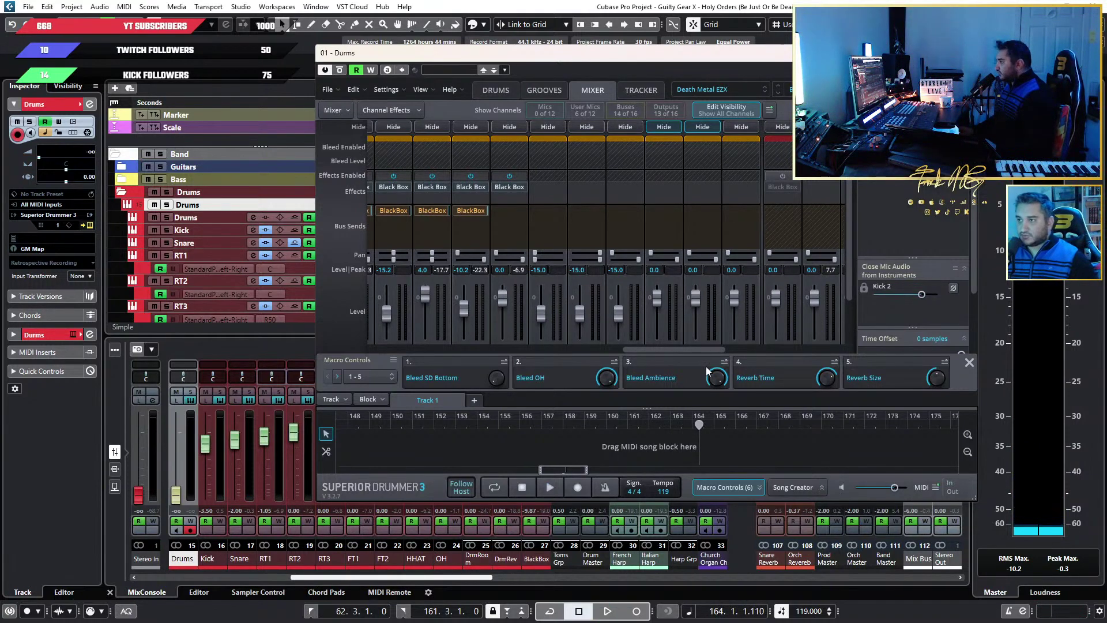
{"action": "left_click_drag", "start_coordinate": [681, 351], "coordinate": [644, 341]}
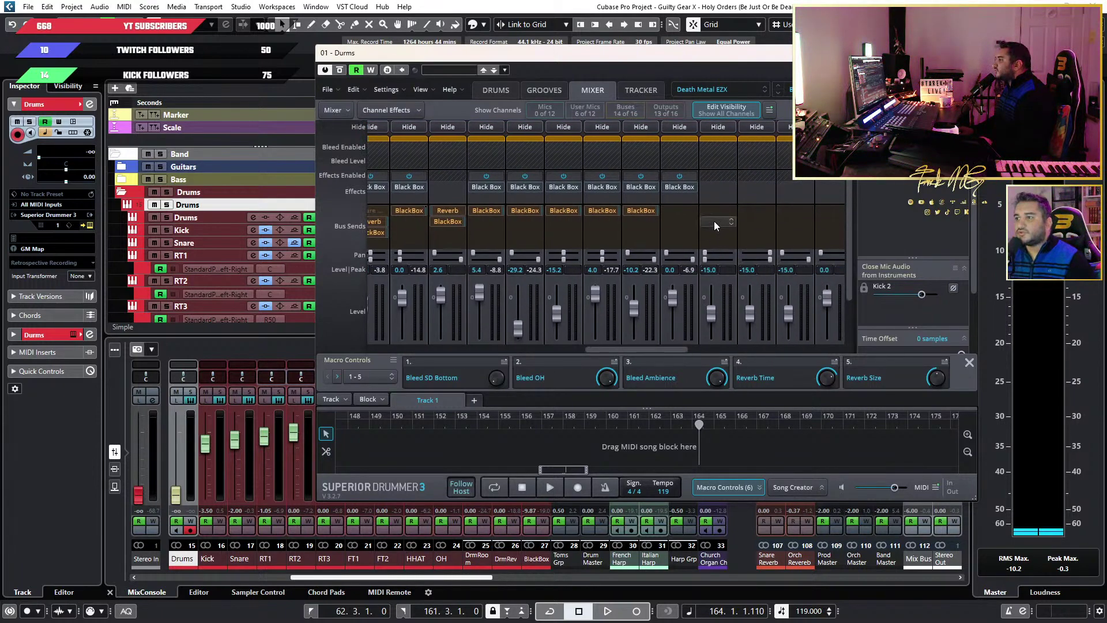
{"action": "scroll", "coordinate": [711, 219], "scroll_direction": "down", "scroll_amount": 2}
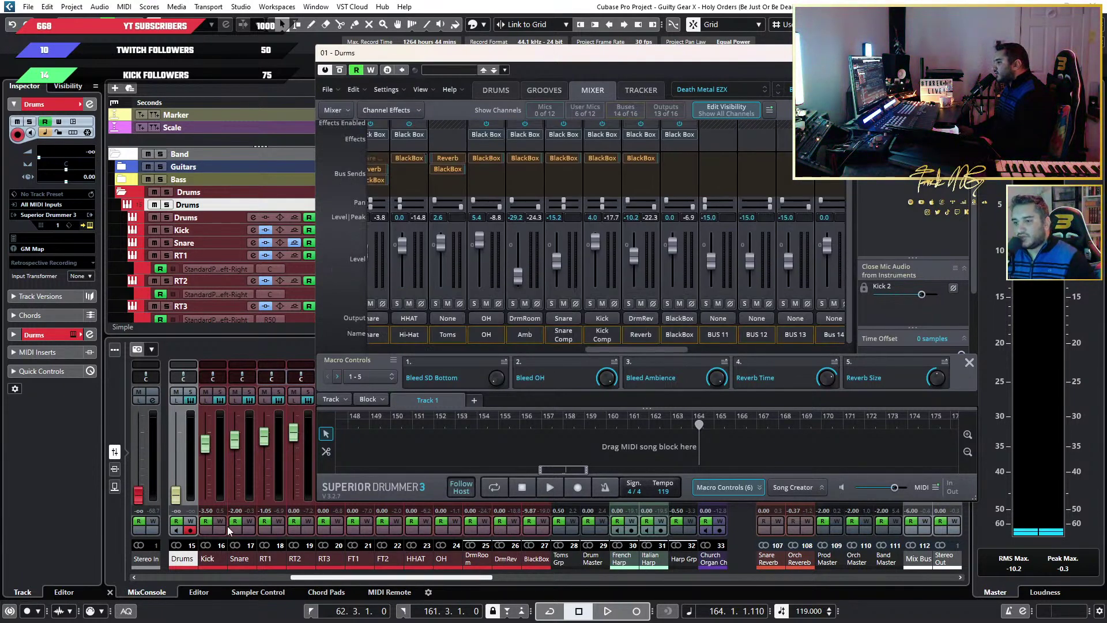
{"action": "scroll", "coordinate": [732, 179], "scroll_direction": "up", "scroll_amount": 2}
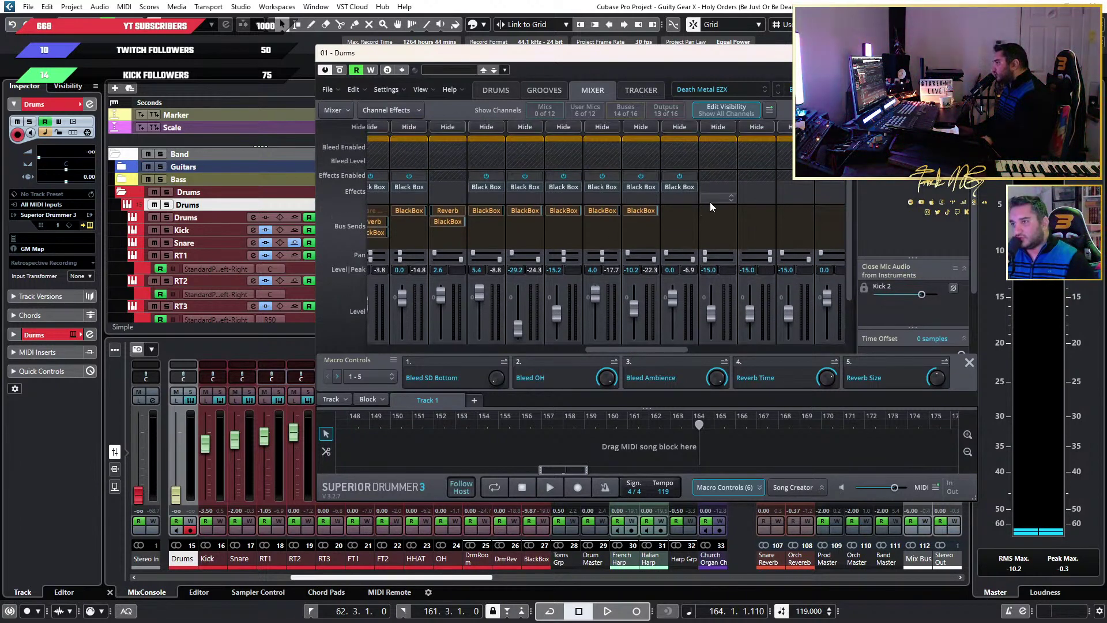
{"action": "scroll", "coordinate": [710, 203], "scroll_direction": "down", "scroll_amount": 2}
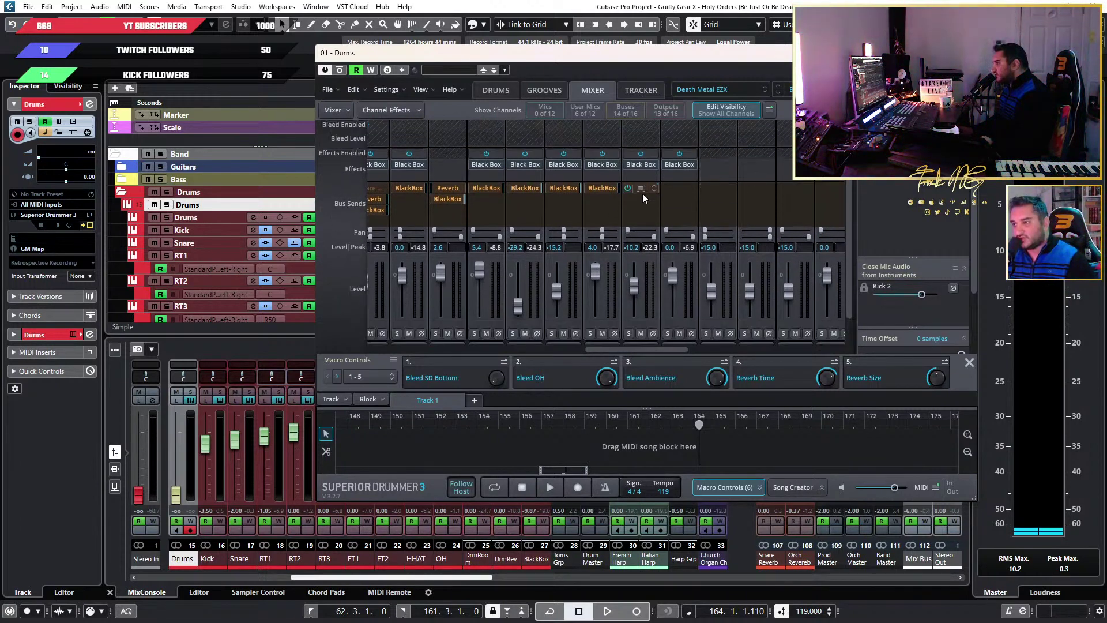
Turn off the BlackBox sends of the Kick, Snare and Hi-Hat buses in the drum mixer
{"action": "mouse_move", "coordinate": [634, 351]}
{"action": "left_mouse_down"}
{"action": "mouse_move", "coordinate": [597, 351]}
{"action": "mouse_move", "coordinate": [623, 350]}
{"action": "mouse_move", "coordinate": [613, 347]}
{"action": "left_mouse_up"}
{"action": "scroll", "coordinate": [795, 193], "scroll_direction": "down", "scroll_amount": 1}
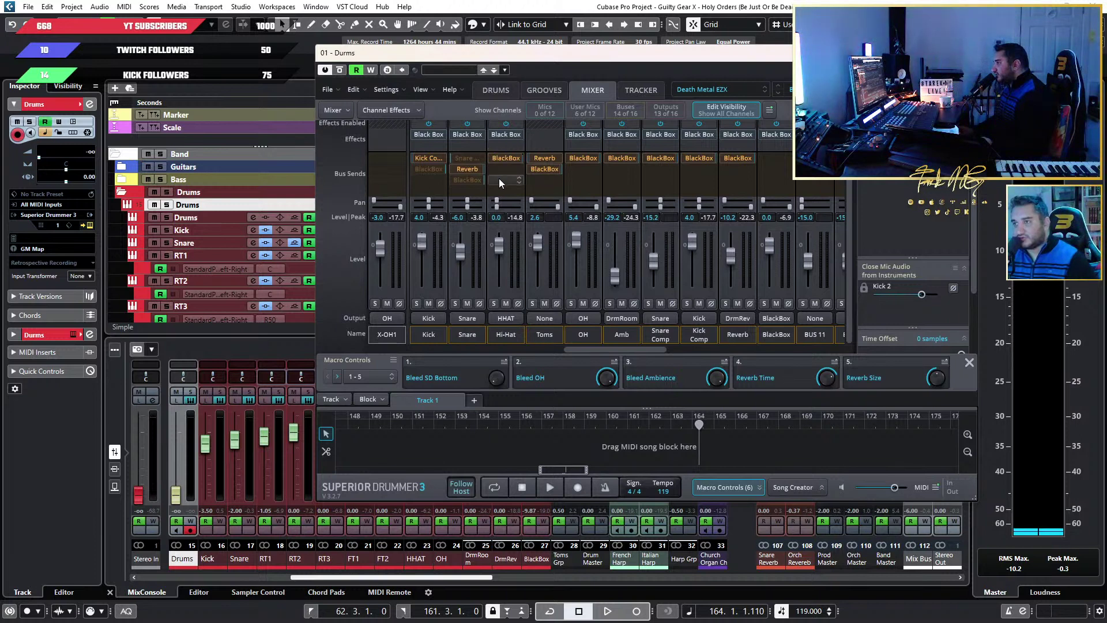
{"action": "left_click", "coordinate": [493, 158]}
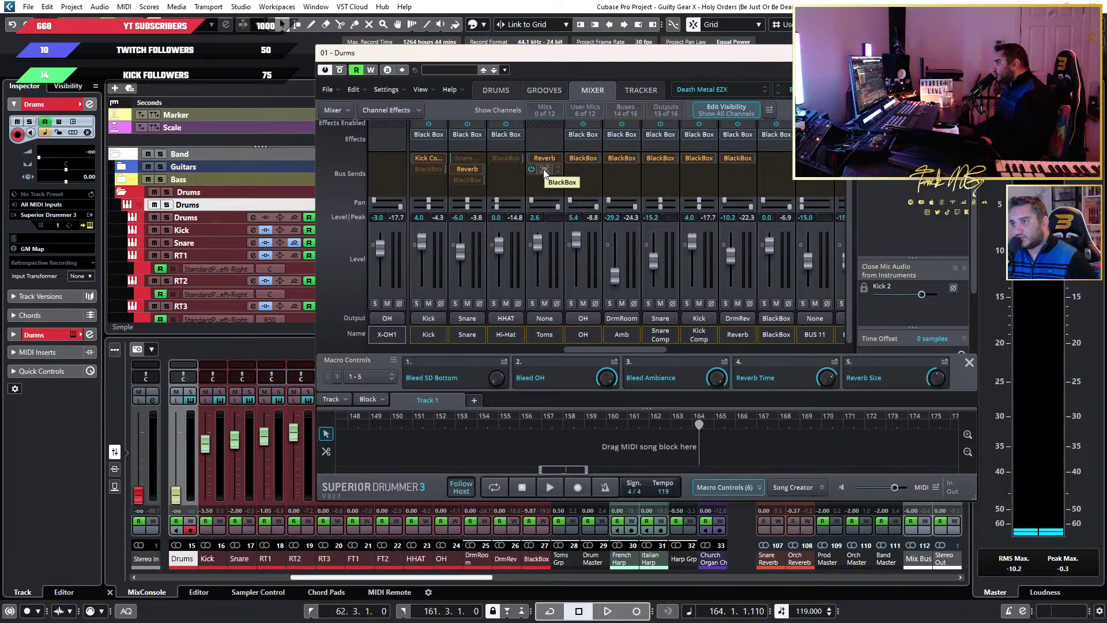
Set the Toms bus's BlackBox send to -3 dB and turn off the BlackBox sends of Snare Comp and Kick Comp
{"action": "left_click", "coordinate": [545, 169]}
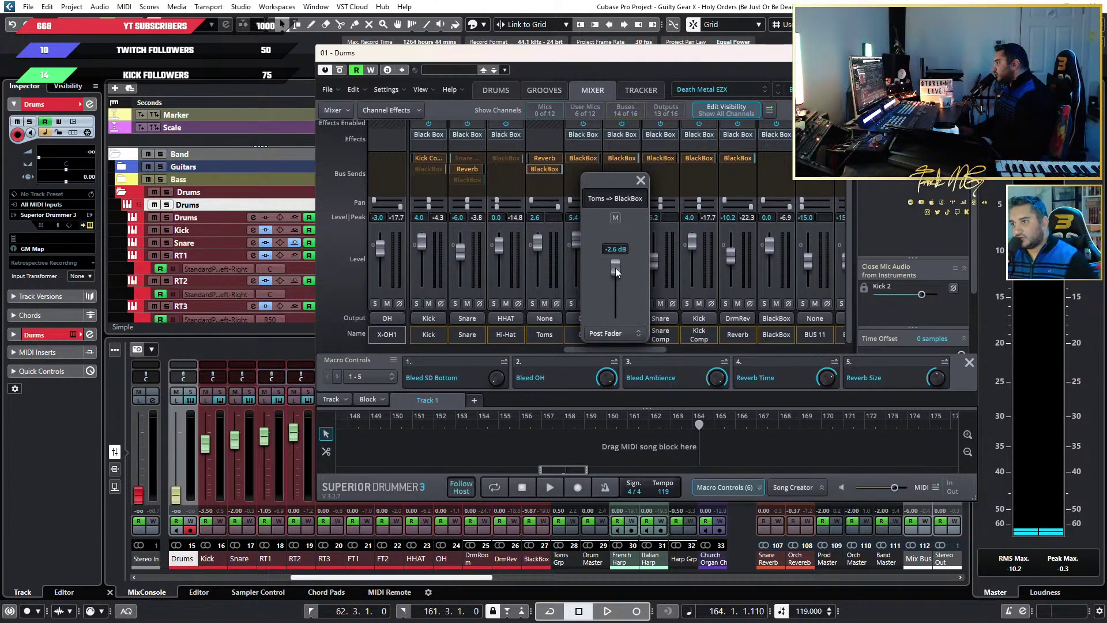
{"action": "double_click", "coordinate": [615, 250]}
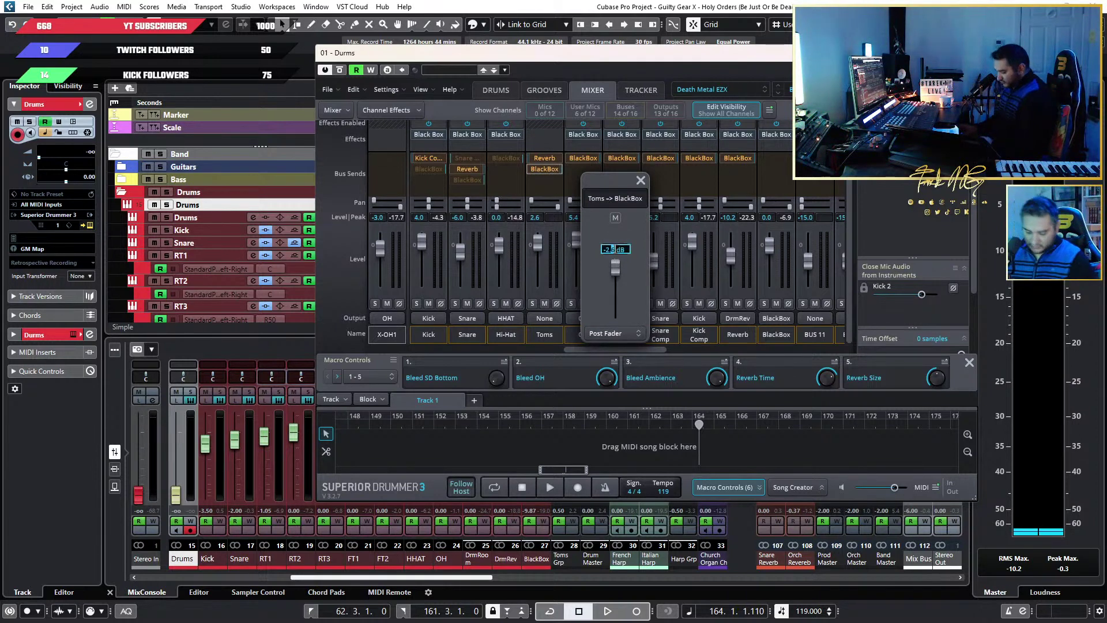
{"action": "type", "text": "-3"}
{"action": "key", "text": "Return"}
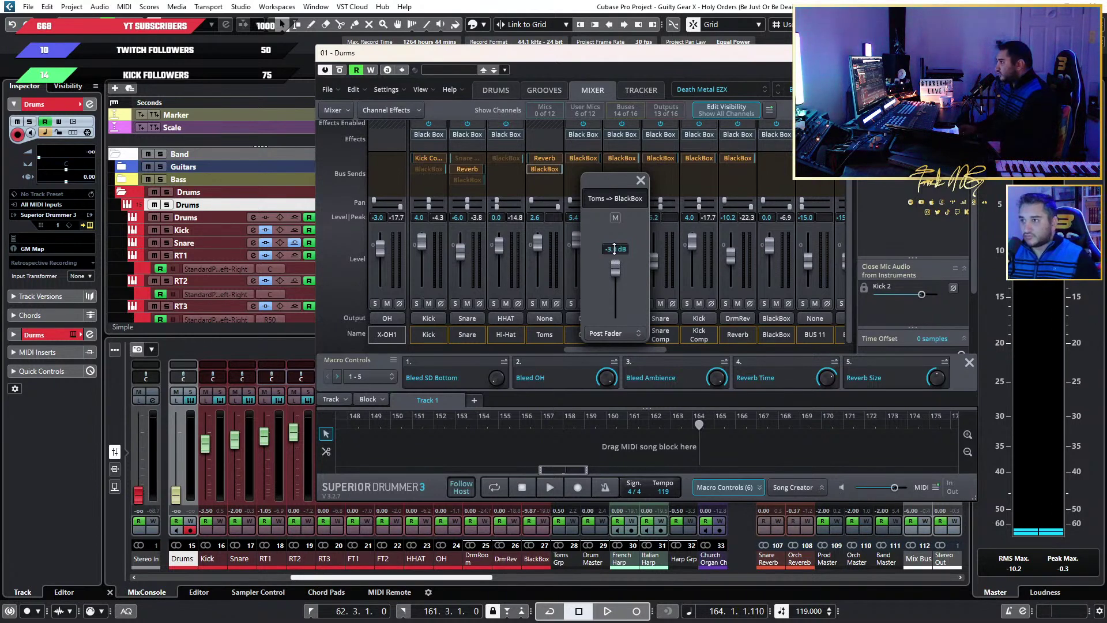
{"action": "left_click", "coordinate": [640, 181]}
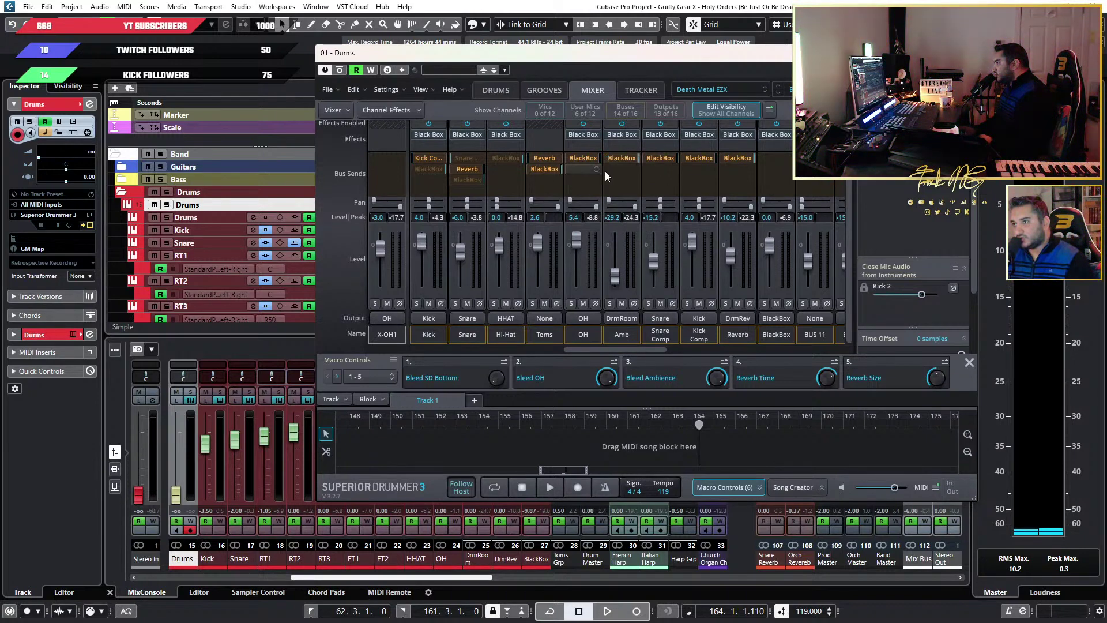
{"action": "left_click", "coordinate": [648, 158]}
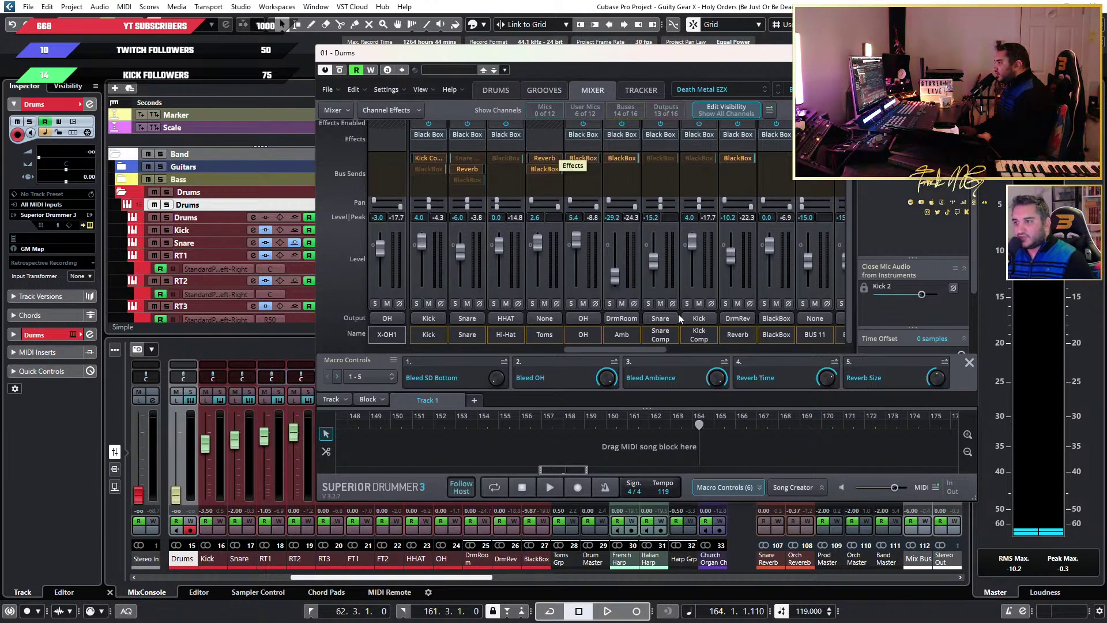
Move the drum instrument window off the timeline and play a section further along with the BlackBox channel in solo
{"action": "left_click_drag", "start_coordinate": [603, 60], "coordinate": [744, 173]}
{"action": "left_click", "coordinate": [530, 102]}
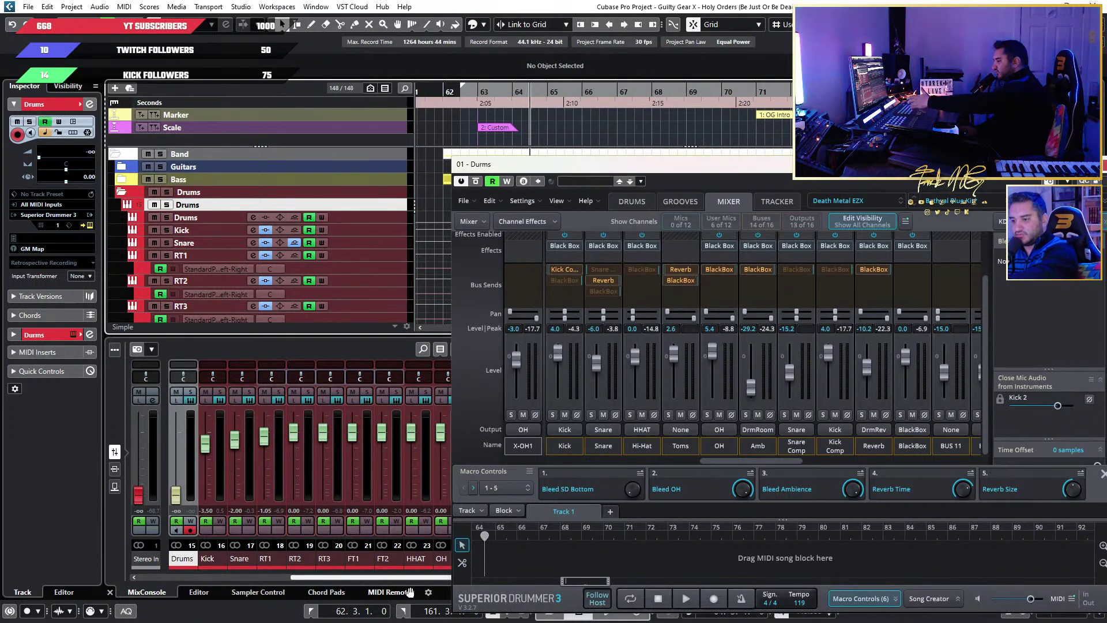
{"action": "left_click", "coordinate": [669, 98]}
{"action": "key", "text": "space"}
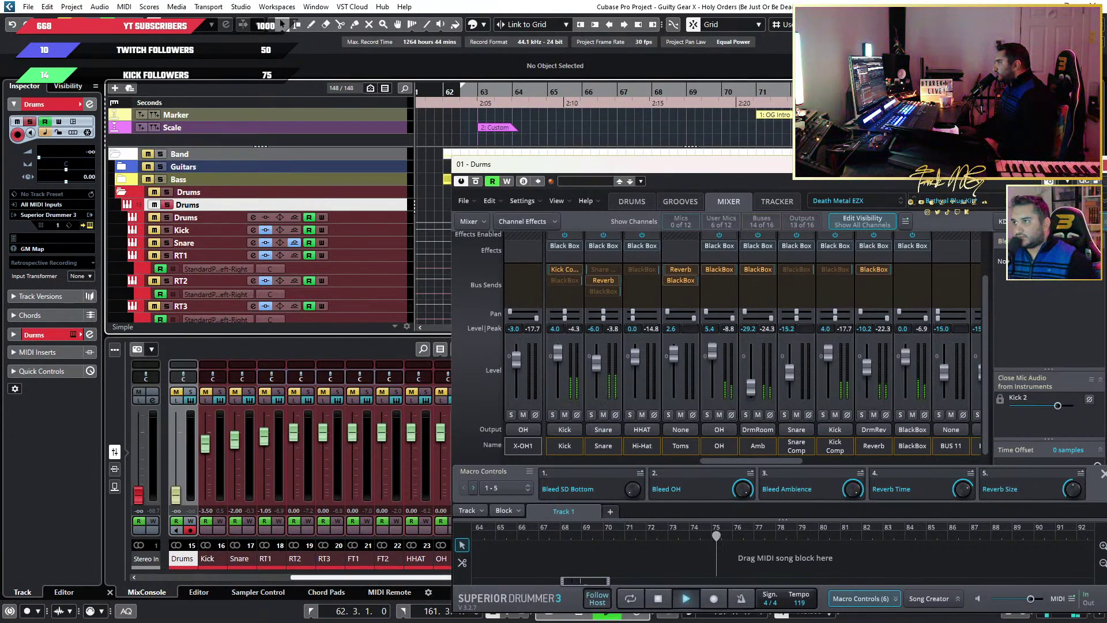
Reposition the drum instrument window and compare the Amb and OH buses' BlackBox sends off and on during playback
{"action": "left_click_drag", "start_coordinate": [907, 182], "coordinate": [722, 147]}
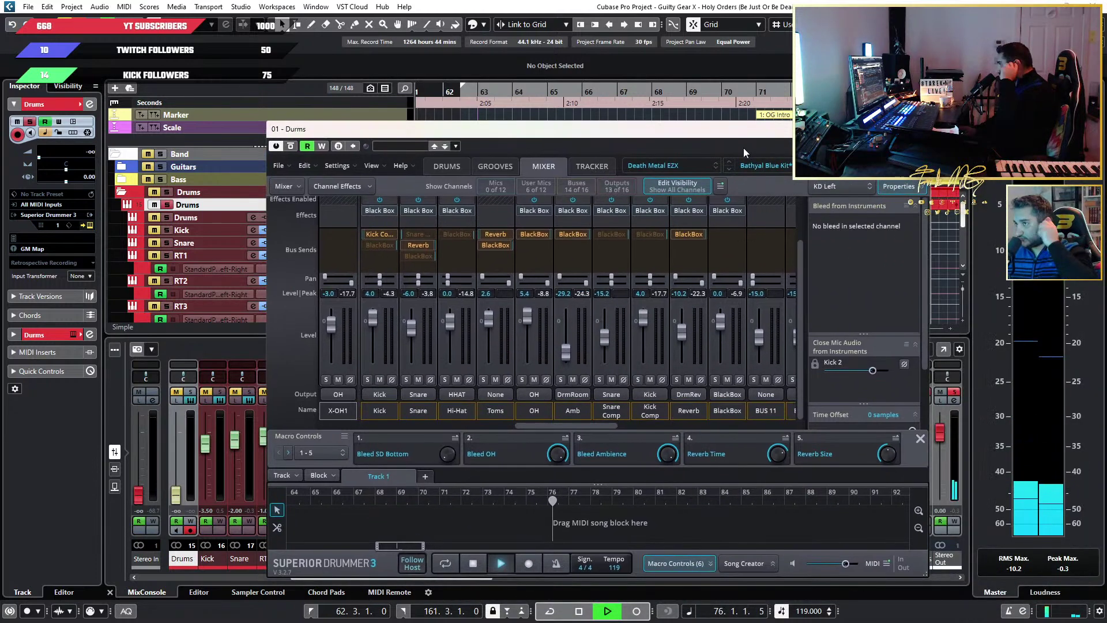
{"action": "scroll", "coordinate": [830, 97], "scroll_direction": "down", "scroll_amount": 2}
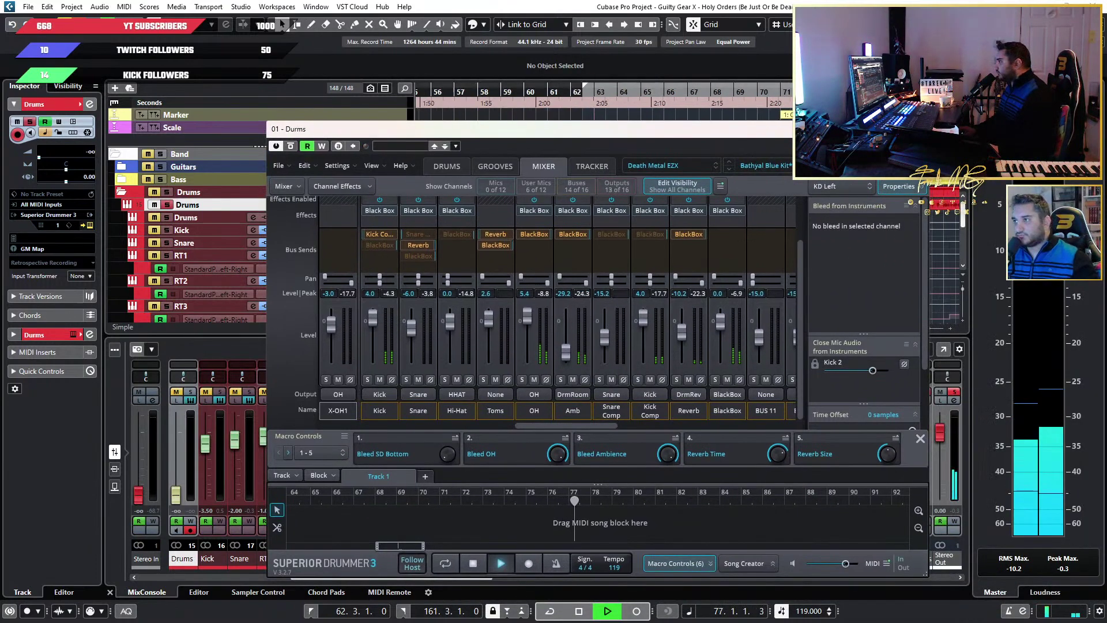
{"action": "scroll", "coordinate": [600, 97], "scroll_direction": "right", "scroll_amount": 8}
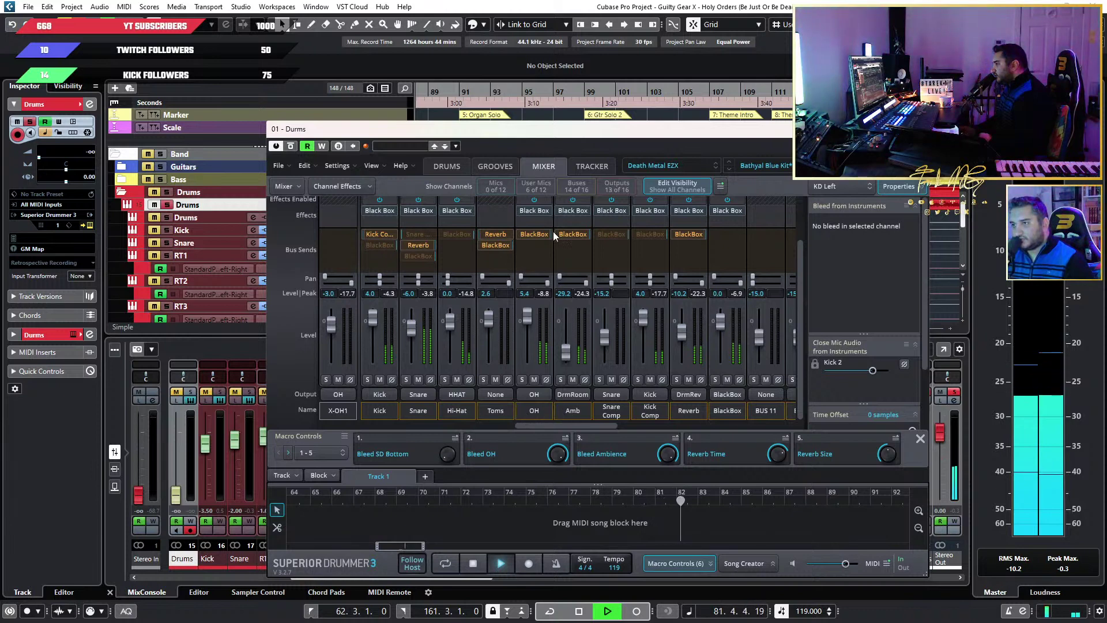
{"action": "mouse_move", "coordinate": [565, 236]}
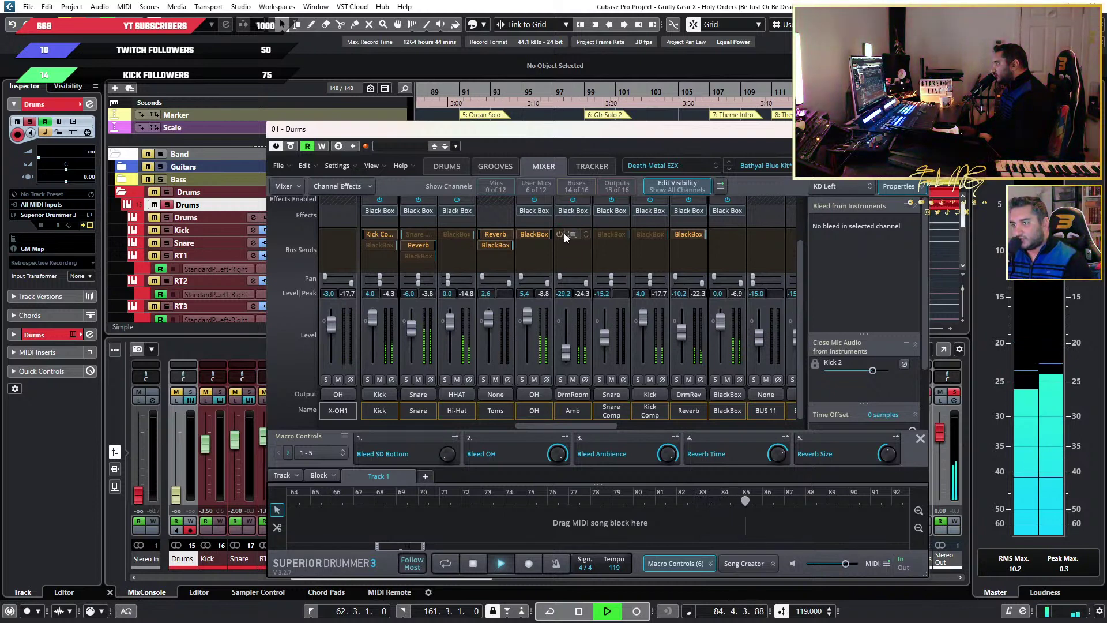
{"action": "mouse_move", "coordinate": [515, 233]}
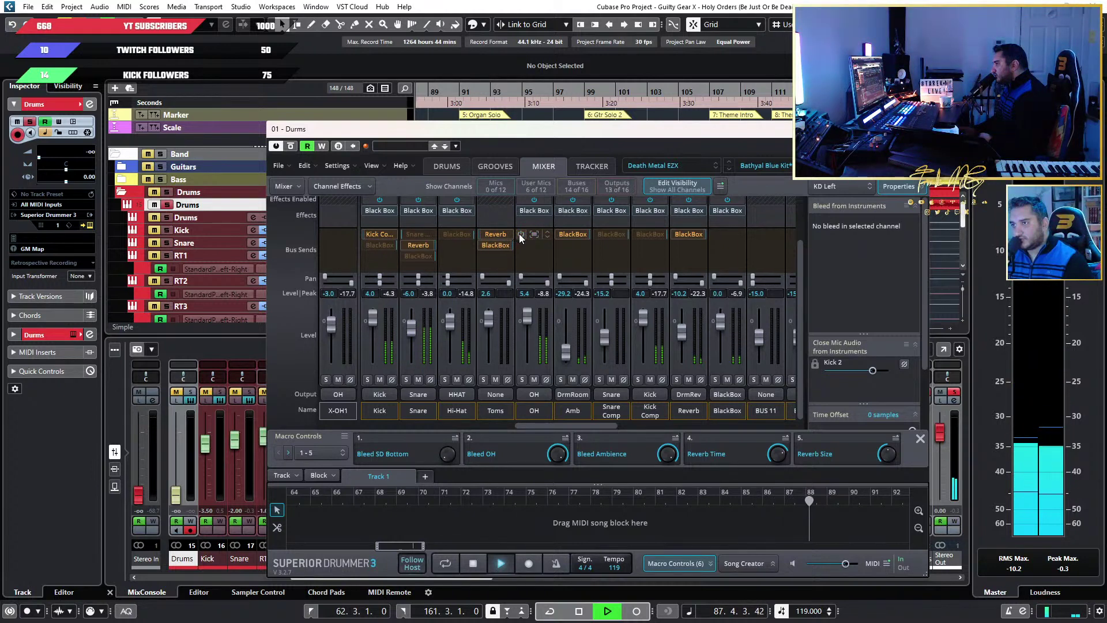
{"action": "left_click", "coordinate": [547, 234]}
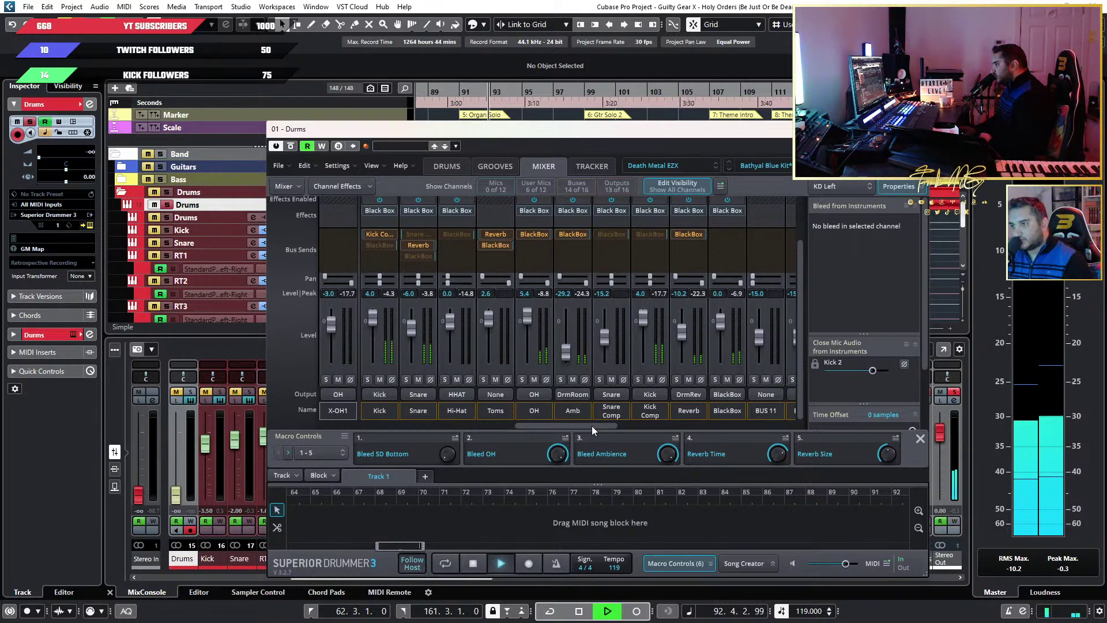
Review the microphone channels in the drum mixer, then compare the Reverb bus's BlackBox send off and on while listening
{"action": "left_click_drag", "start_coordinate": [593, 425], "coordinate": [379, 427]}
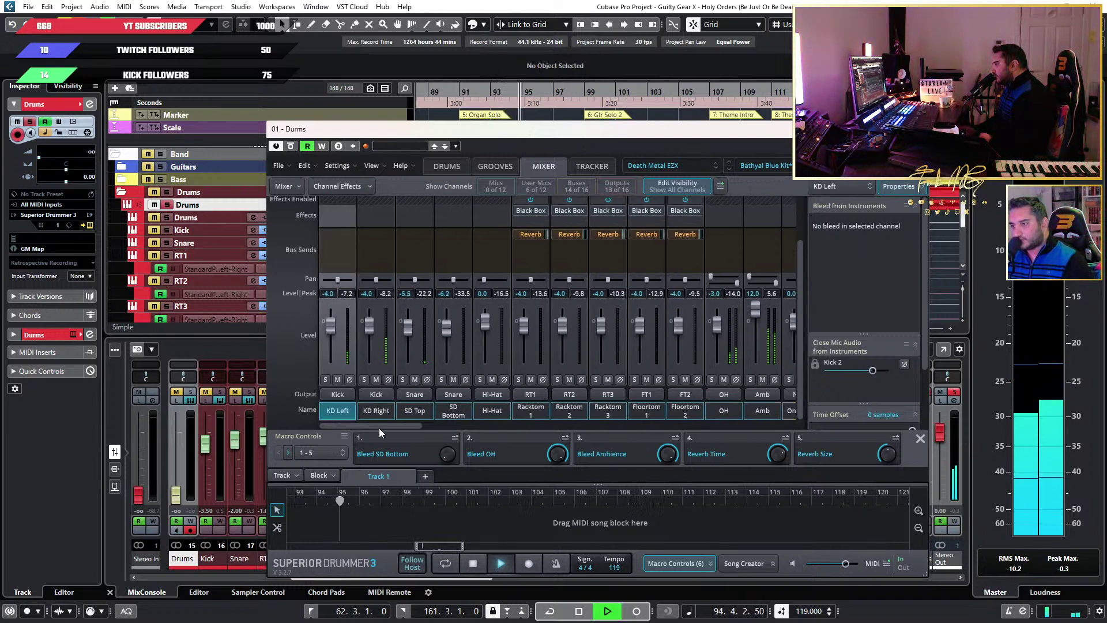
{"action": "left_click_drag", "start_coordinate": [379, 428], "coordinate": [452, 431]}
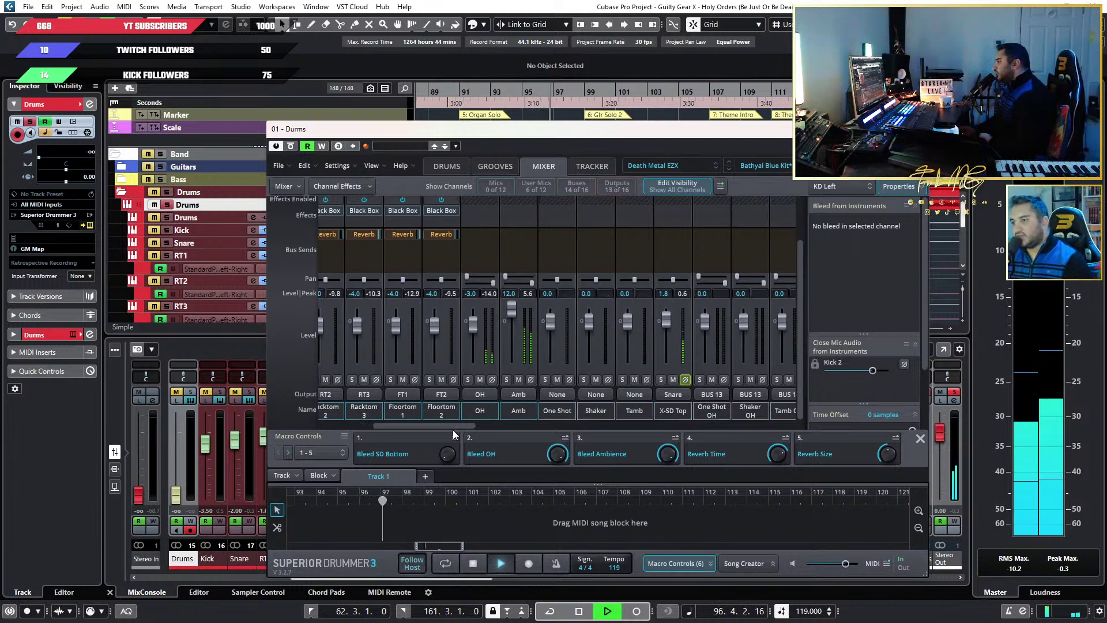
{"action": "left_click_drag", "start_coordinate": [452, 430], "coordinate": [389, 418]}
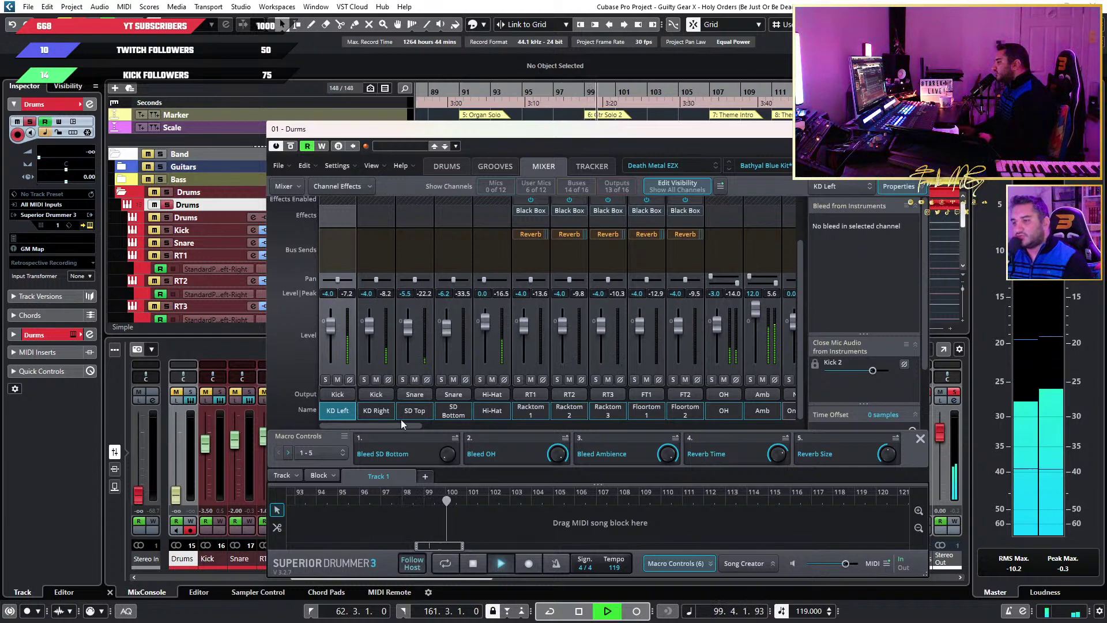
{"action": "left_click_drag", "start_coordinate": [396, 428], "coordinate": [597, 430]}
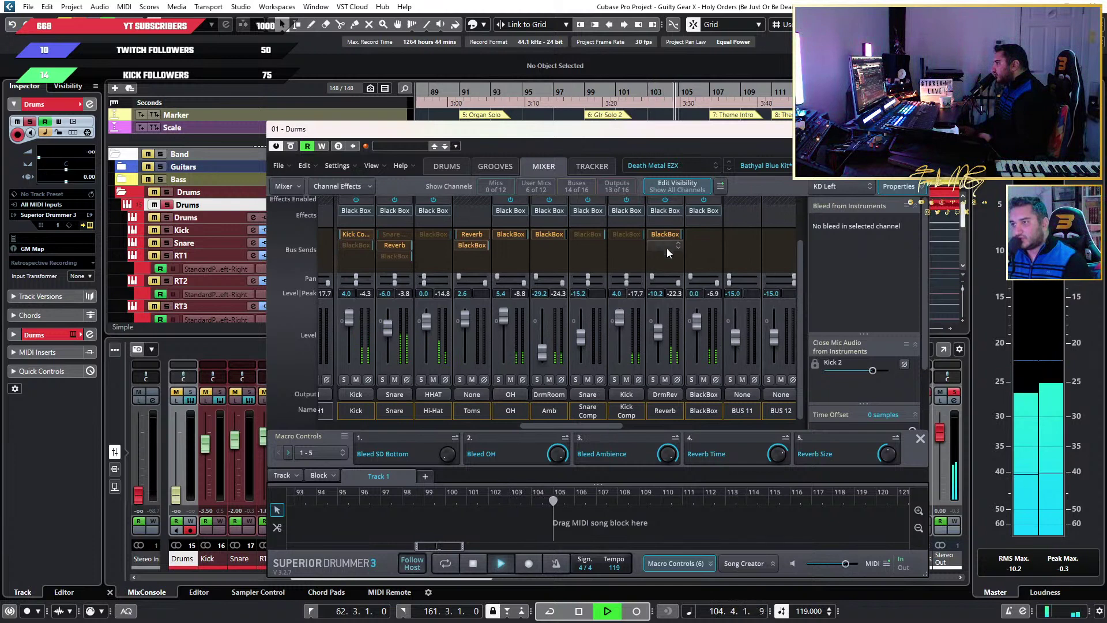
{"action": "mouse_move", "coordinate": [651, 234]}
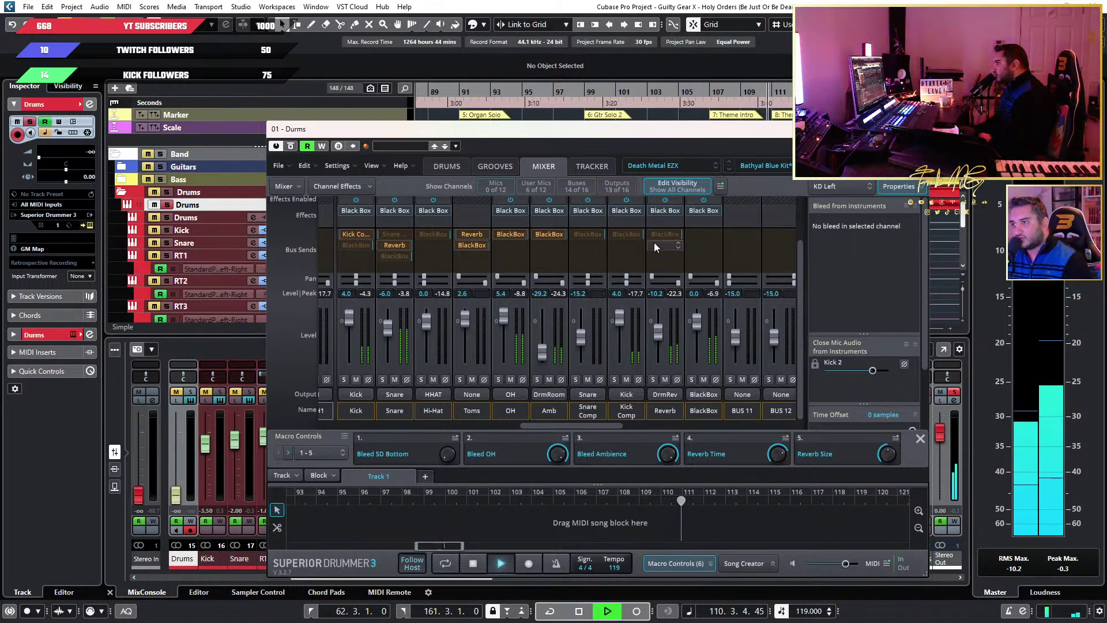
{"action": "left_click", "coordinate": [652, 234]}
{"action": "left_click", "coordinate": [659, 259]}
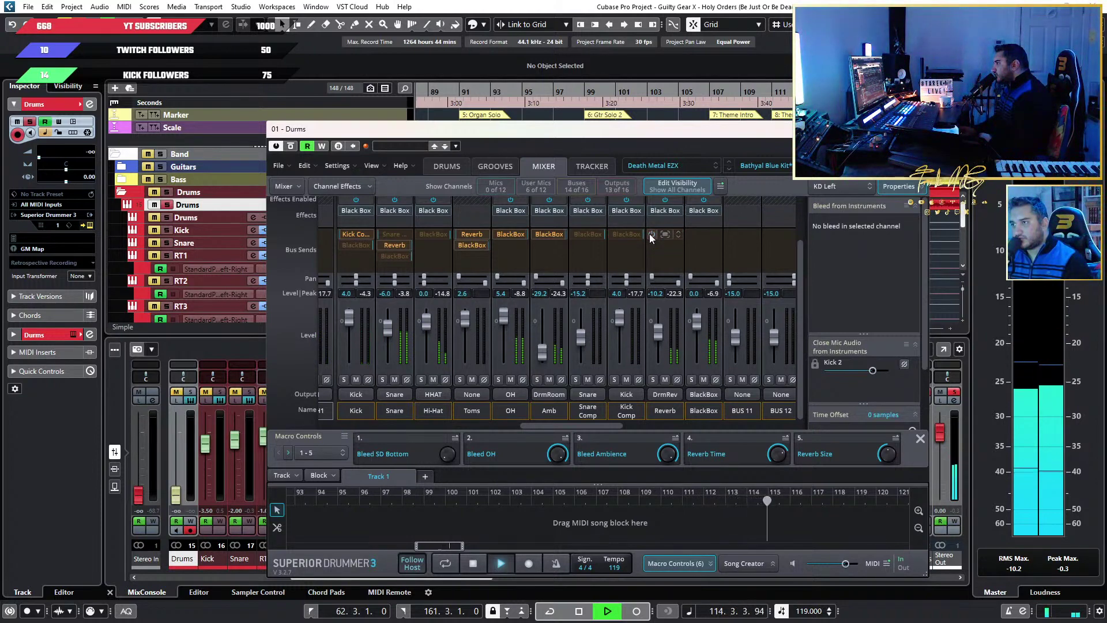
{"action": "left_click", "coordinate": [651, 235]}
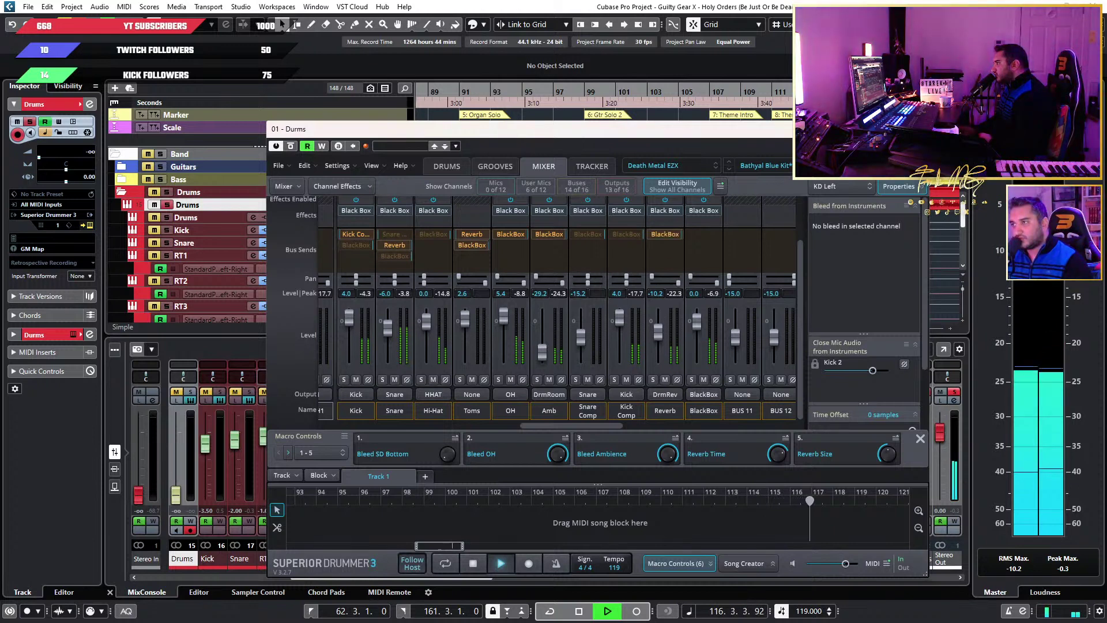
Close the drum instrument window and clear the solo on the BlackBox channel in the project's mixer
{"action": "key", "text": "Escape"}
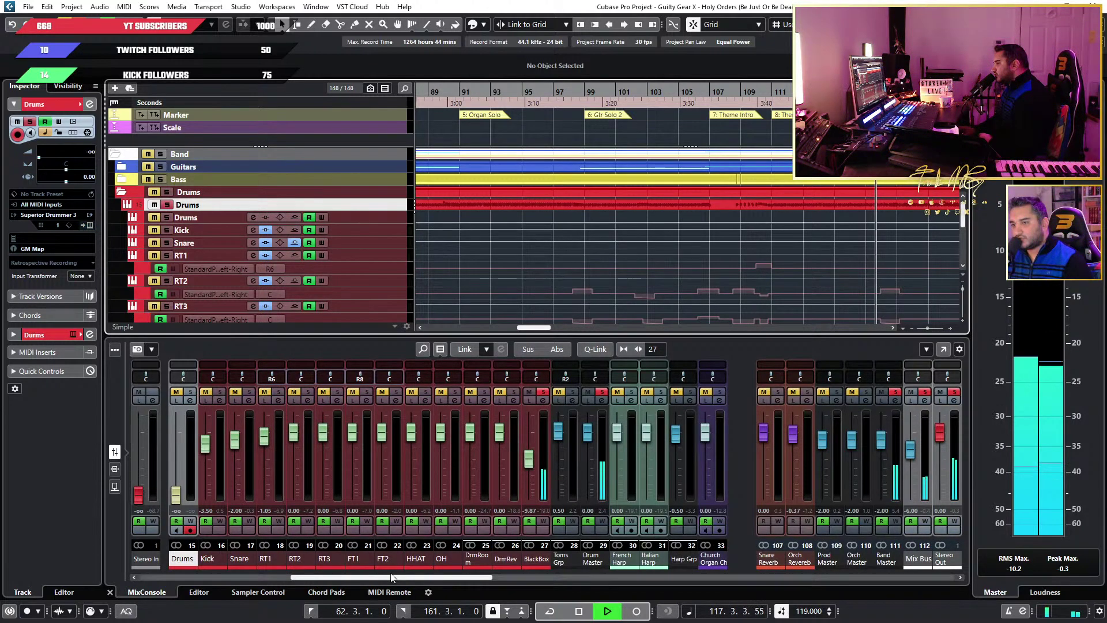
{"action": "left_click_drag", "start_coordinate": [385, 578], "coordinate": [489, 579]}
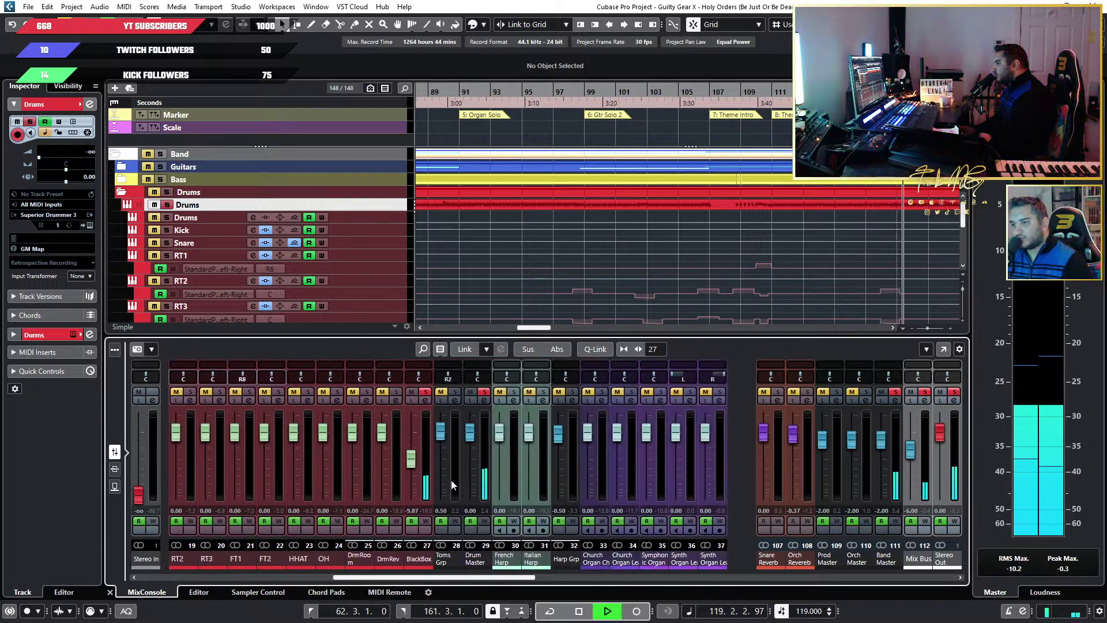
{"action": "left_click", "coordinate": [426, 393]}
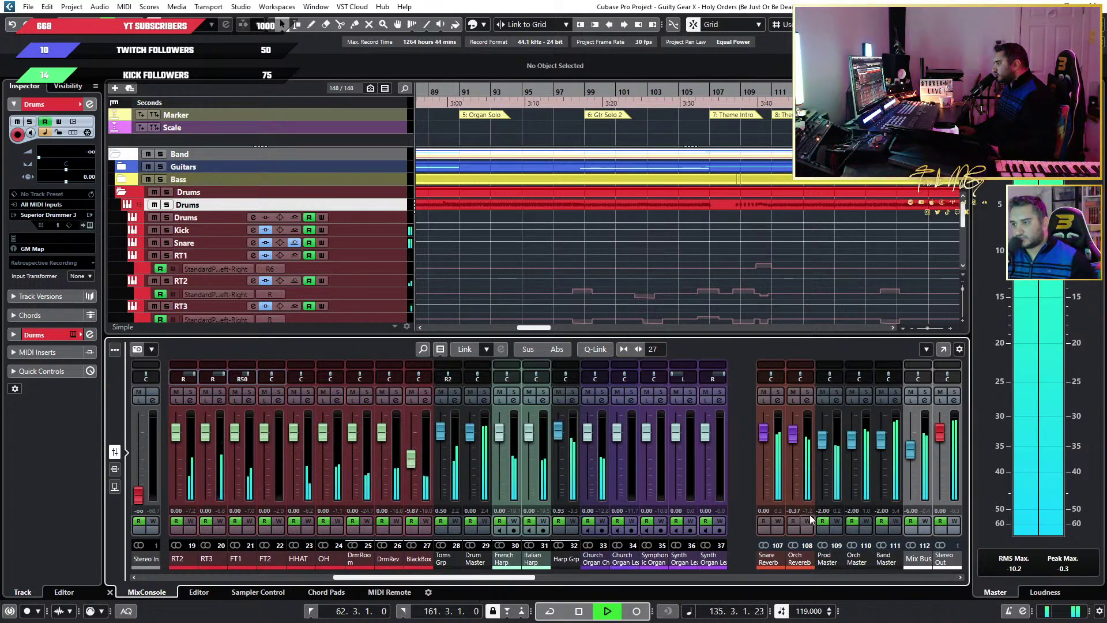
Show the channels' sends in the full-size mixer and widen the channel strips to inspect the master channels' sends
{"action": "key", "text": "F3"}
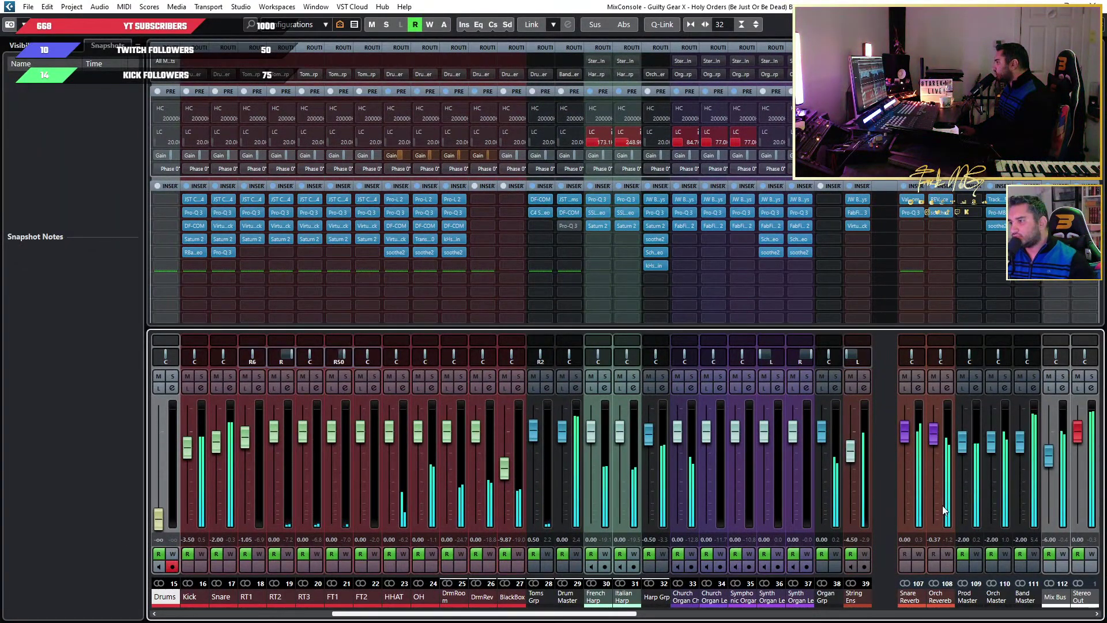
{"action": "scroll", "coordinate": [979, 284], "scroll_direction": "down", "scroll_amount": 3}
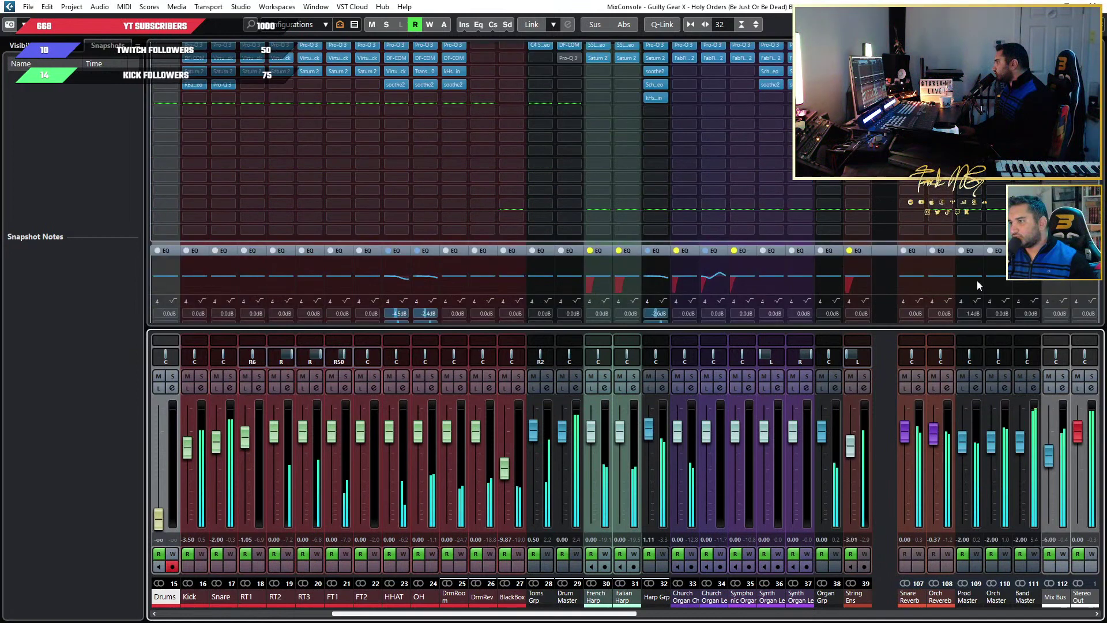
{"action": "scroll", "coordinate": [908, 267], "scroll_direction": "down", "scroll_amount": 4}
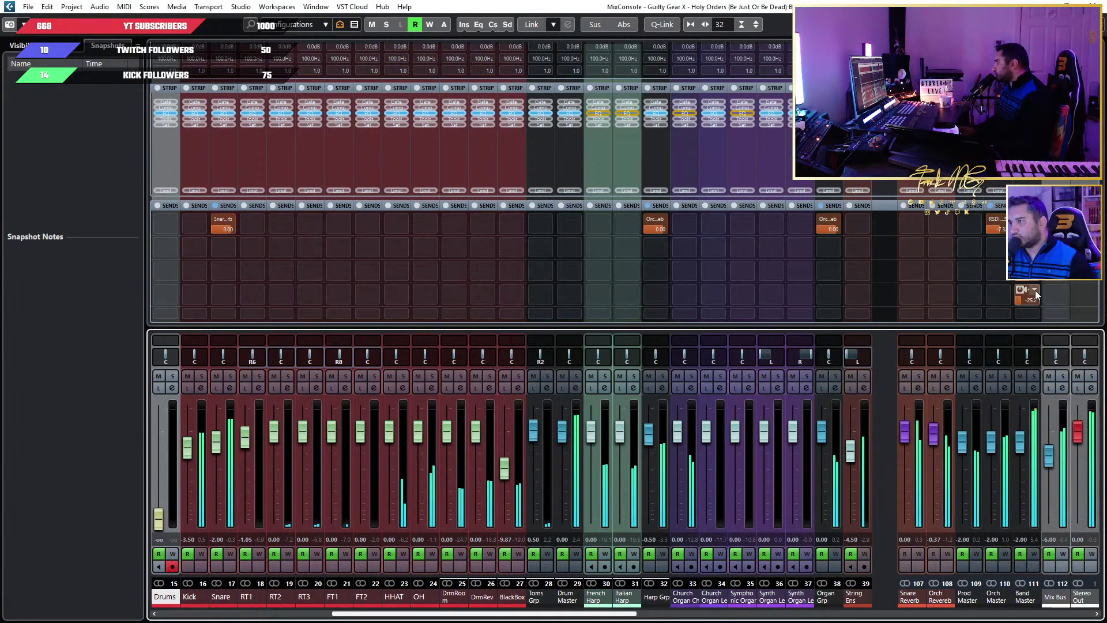
{"action": "mouse_move", "coordinate": [1035, 296]}
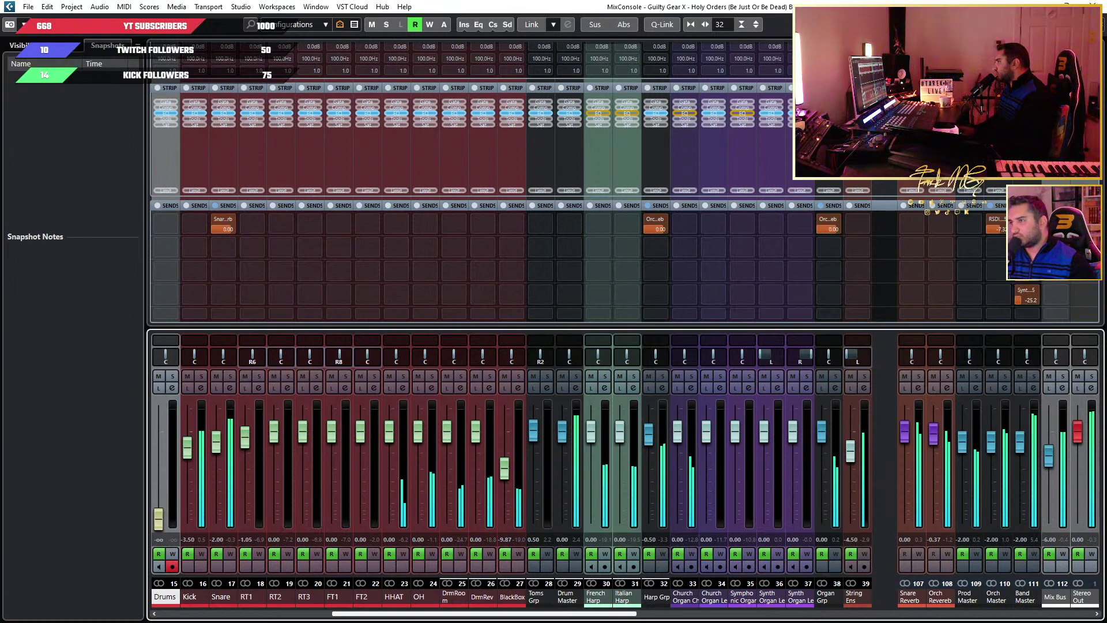
{"action": "left_click", "coordinate": [705, 25]}
{"action": "left_click", "coordinate": [704, 24]}
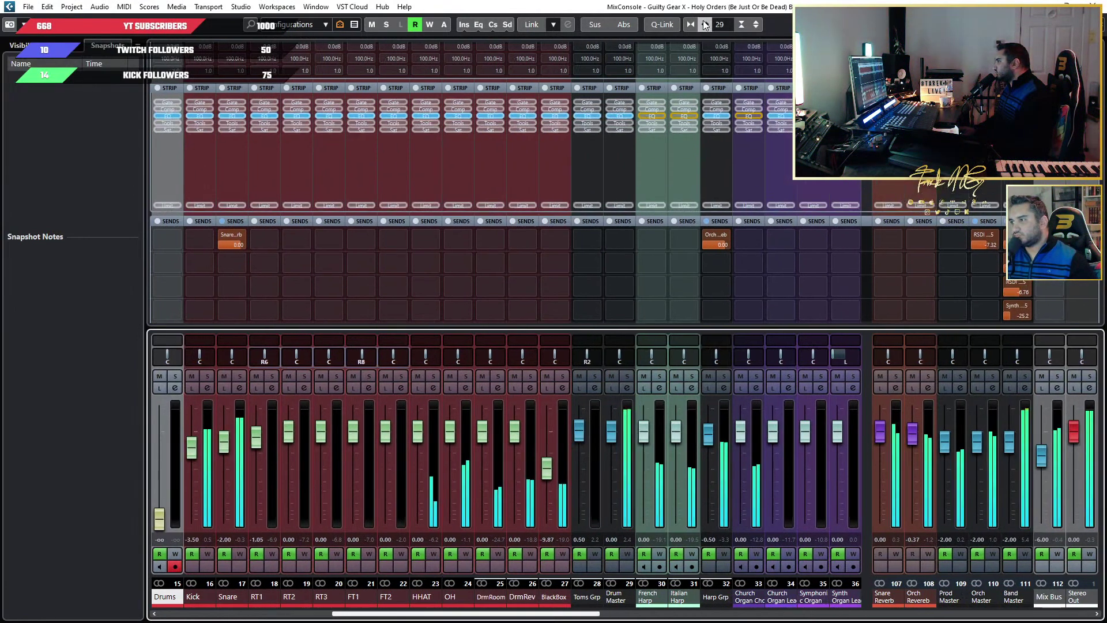
{"action": "left_click", "coordinate": [705, 24]}
{"action": "scroll", "coordinate": [832, 239], "scroll_direction": "down", "scroll_amount": 1}
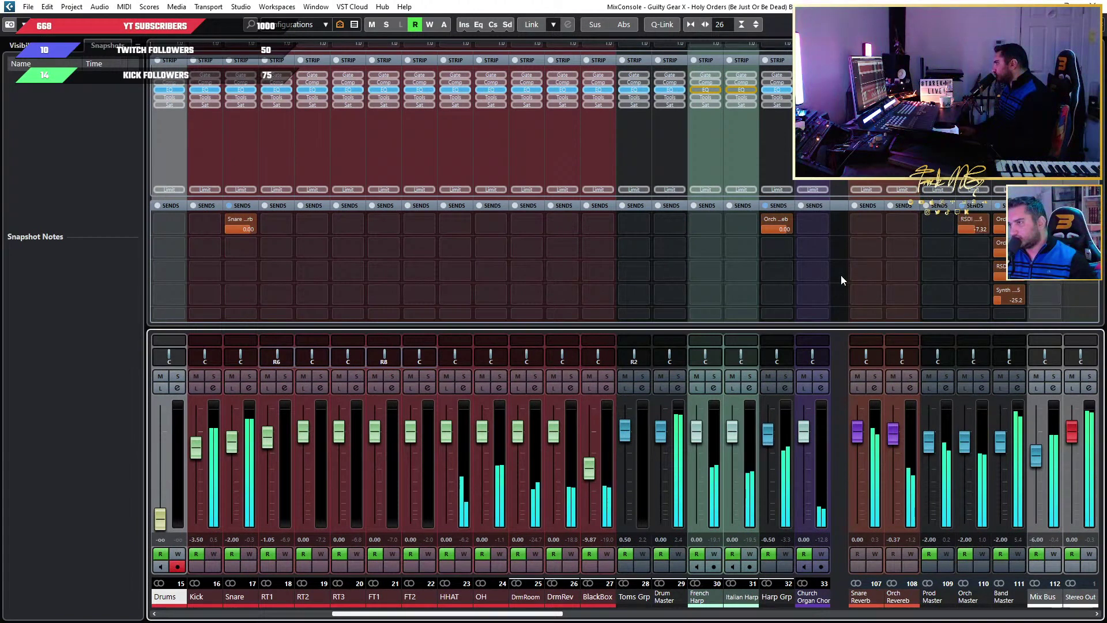
Return to the channels' inserts and set the Orch Reverb channel's level to 0.00
{"action": "scroll", "coordinate": [840, 275], "scroll_direction": "up", "scroll_amount": 8}
{"action": "scroll", "coordinate": [840, 275], "scroll_direction": "up", "scroll_amount": 6}
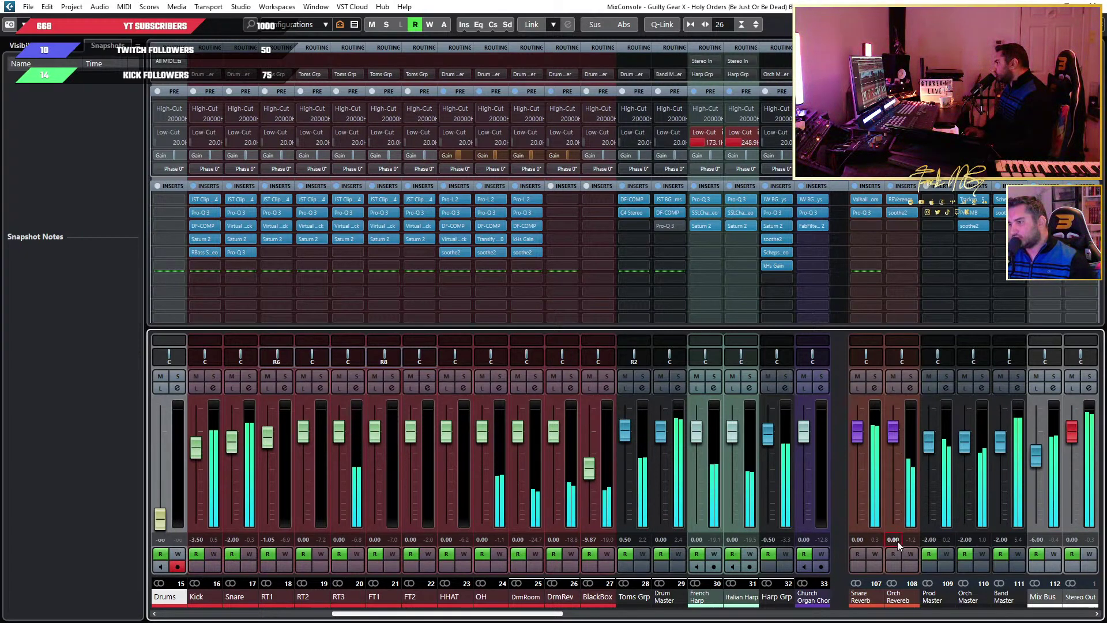
{"action": "key", "text": "Return"}
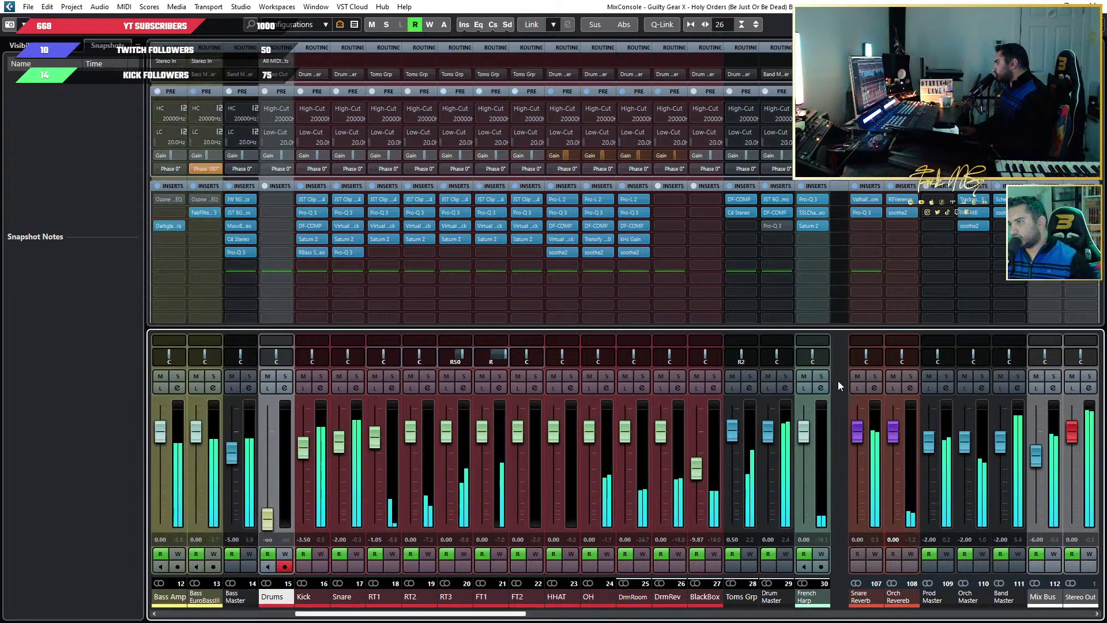
Save the project with Save As as a Cubase project file in the Guilty Gear X - Holy Orders project folder
{"action": "scroll", "coordinate": [838, 382], "scroll_direction": "right", "scroll_amount": 1}
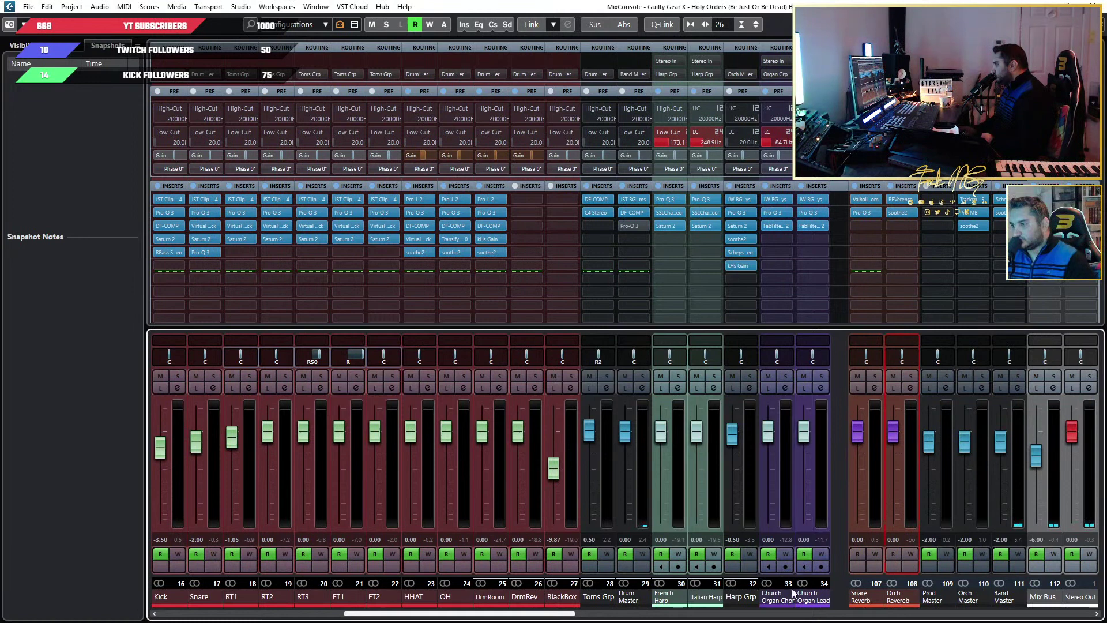
{"action": "left_click_drag", "start_coordinate": [568, 611], "coordinate": [384, 613]}
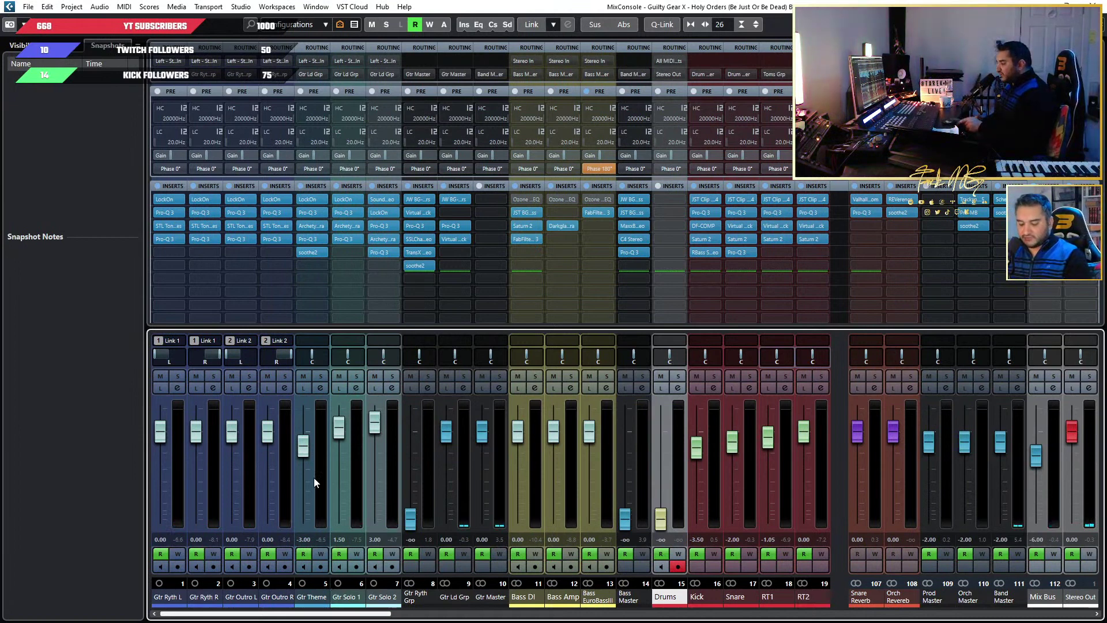
{"action": "left_click", "coordinate": [27, 7]}
{"action": "left_click", "coordinate": [84, 102]}
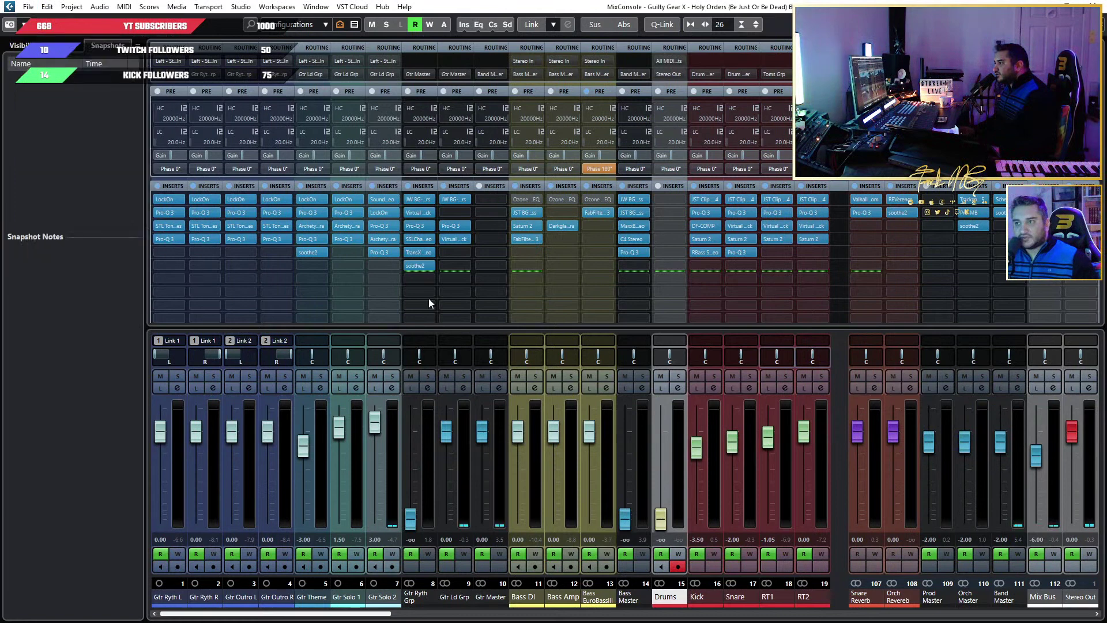
{"action": "left_click", "coordinate": [433, 474]}
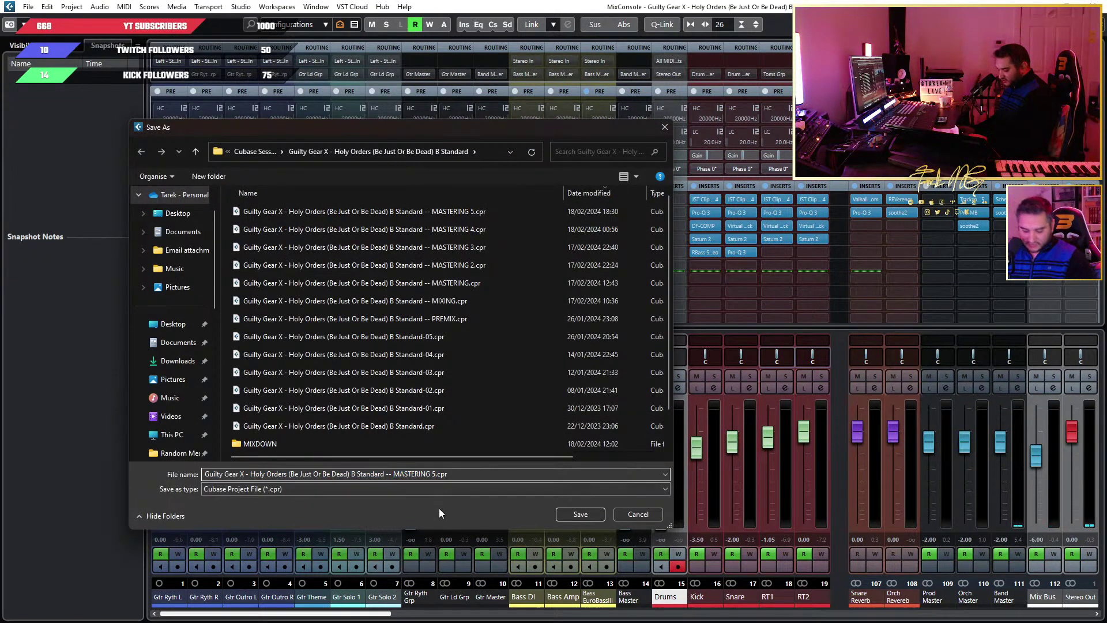
{"action": "left_click", "coordinate": [590, 518]}
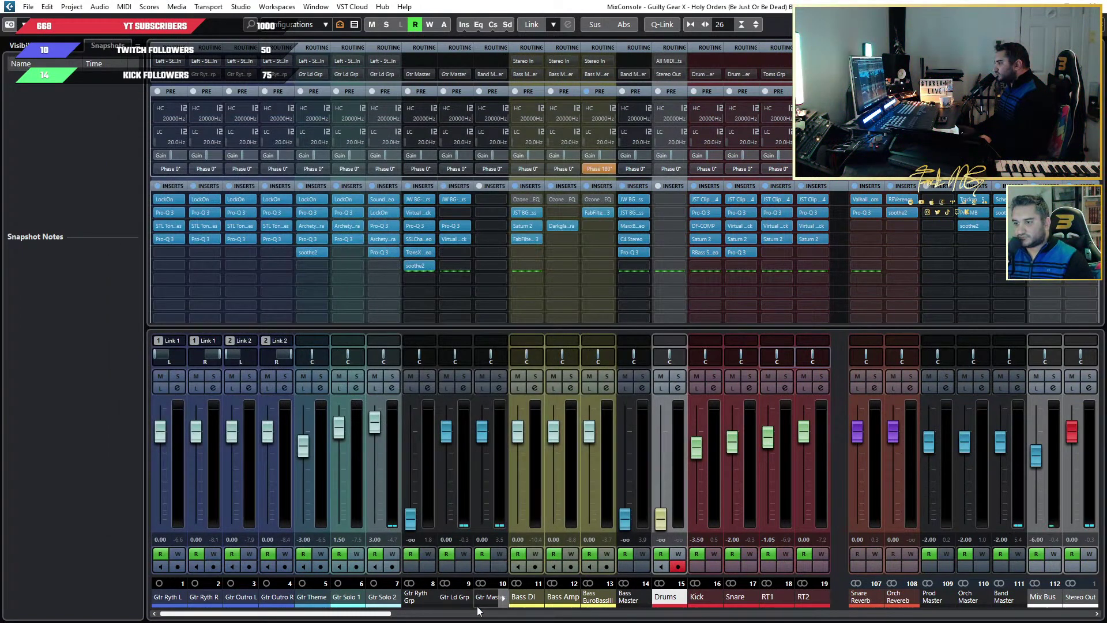
Return to the project window, collapse the track folders, and expand the Production folder and its Synths subfolder
{"action": "left_click_drag", "start_coordinate": [353, 613], "coordinate": [380, 619]}
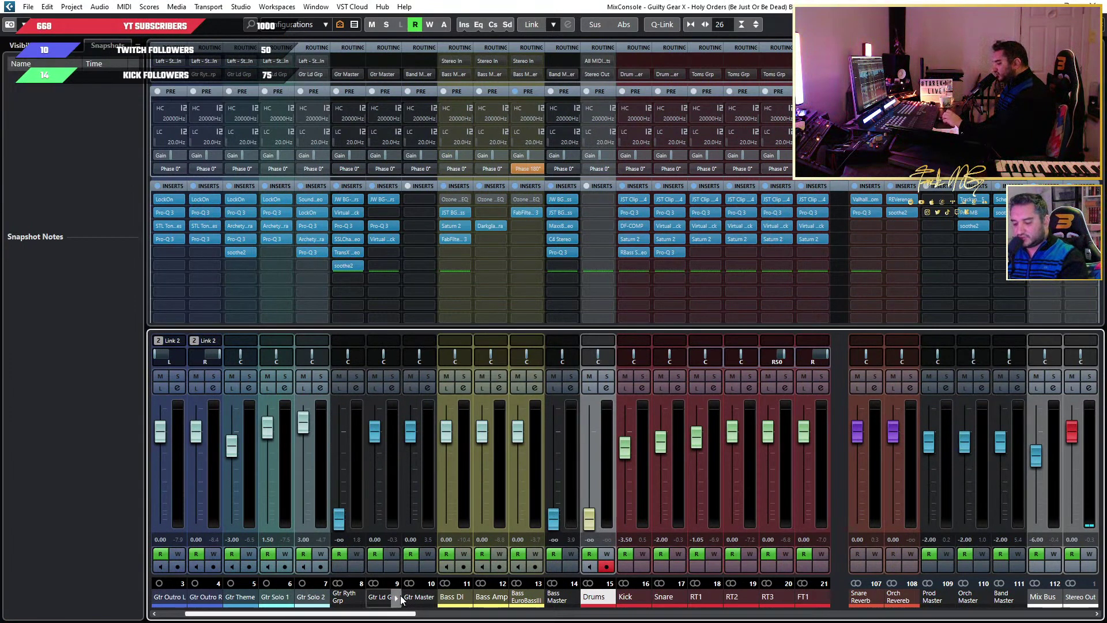
{"action": "key", "text": "F3"}
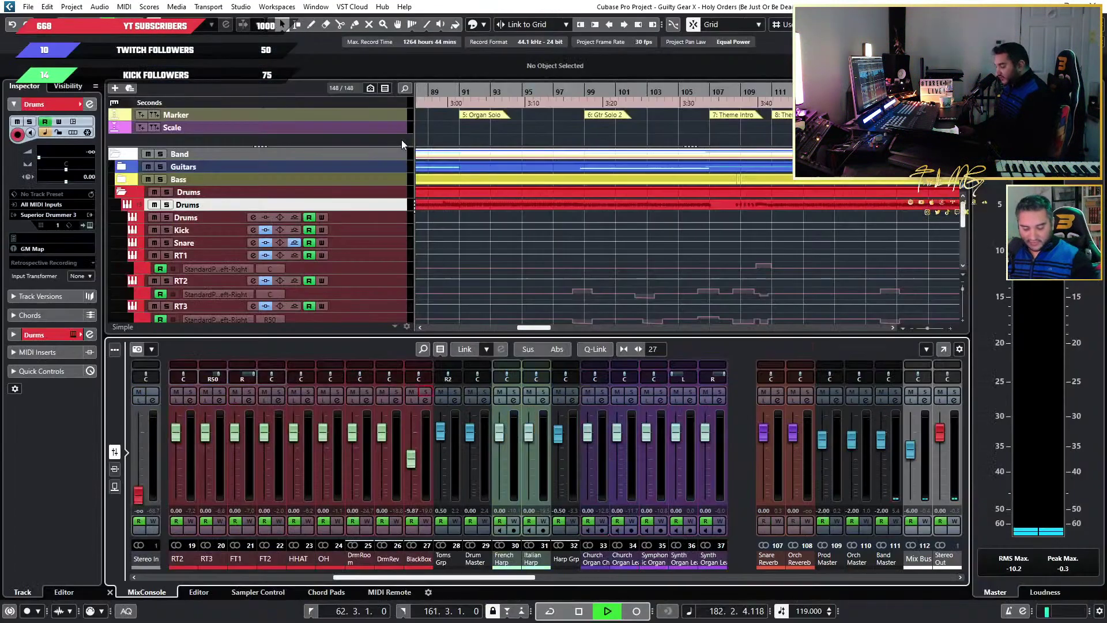
{"action": "scroll", "coordinate": [711, 178], "scroll_direction": "up", "scroll_amount": 5}
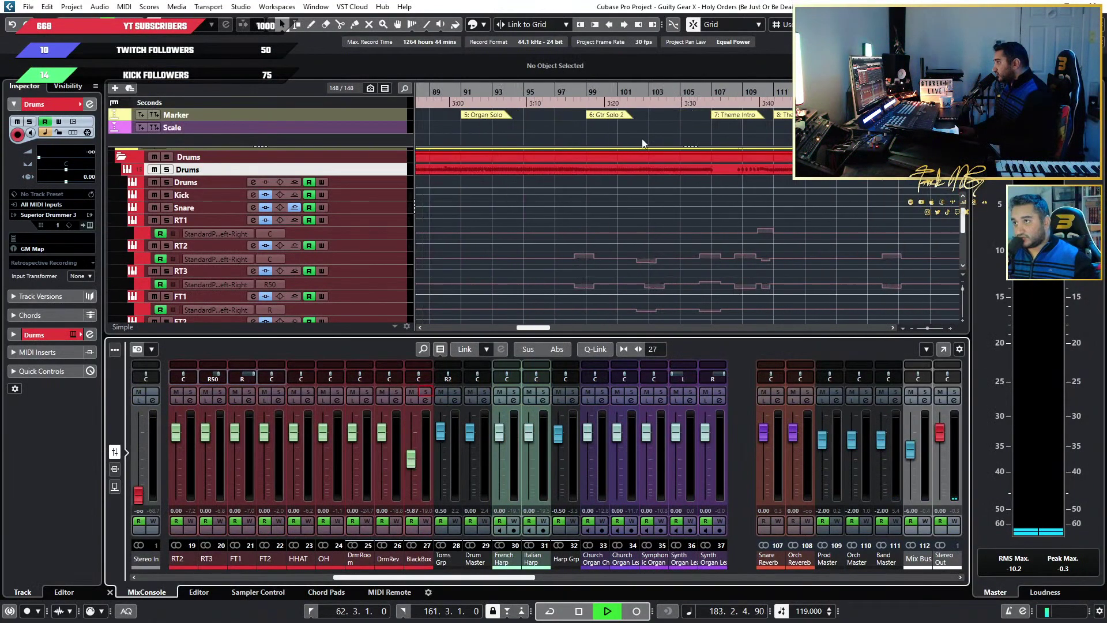
{"action": "scroll", "coordinate": [604, 234], "scroll_direction": "down", "scroll_amount": 5}
{"action": "scroll", "coordinate": [220, 224], "scroll_direction": "up", "scroll_amount": 10}
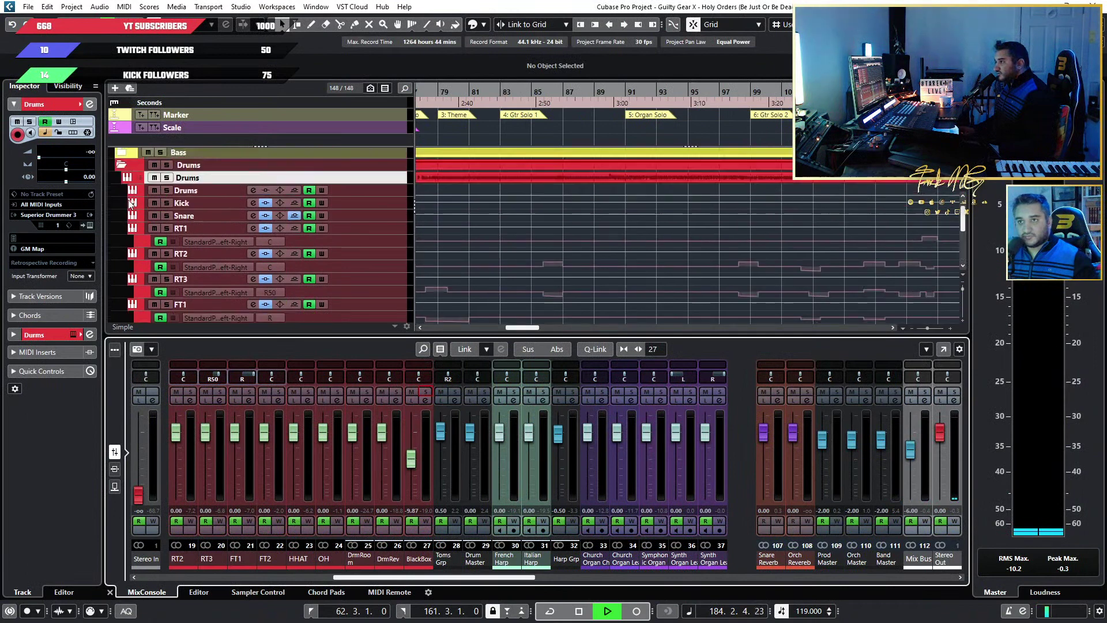
{"action": "left_click", "coordinate": [133, 228], "text": "ctrl"}
{"action": "left_click", "coordinate": [125, 222]}
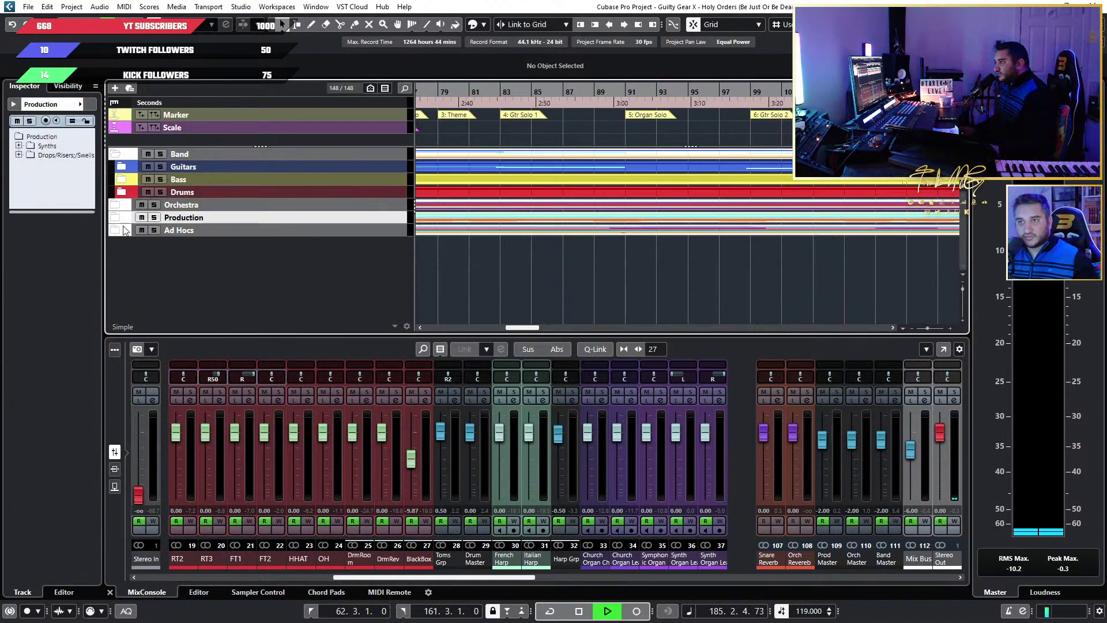
{"action": "left_click", "coordinate": [119, 231]}
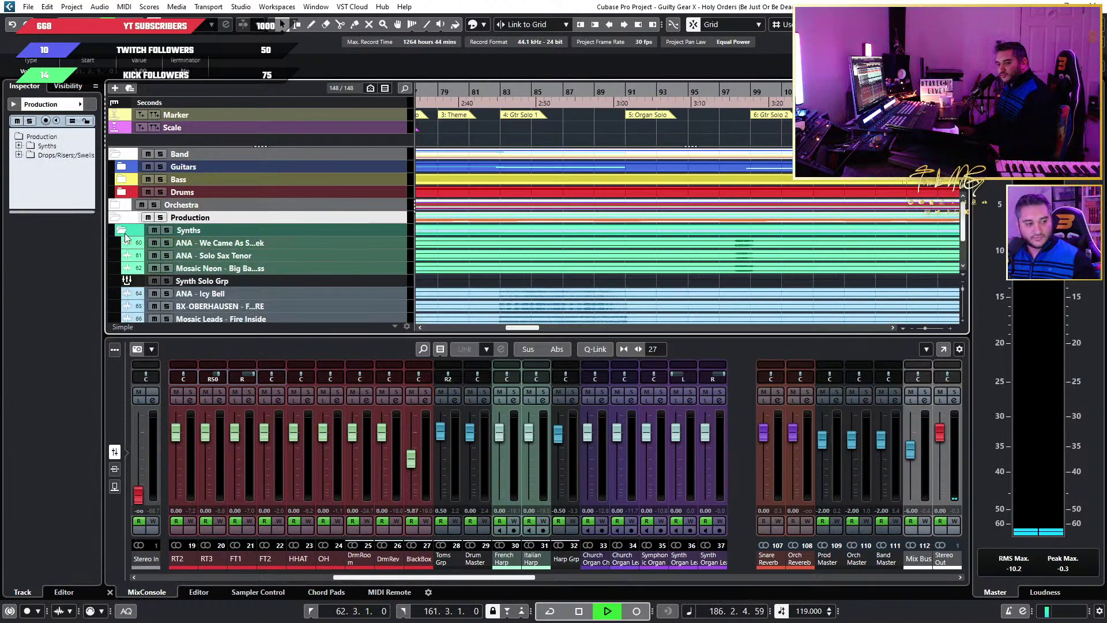
{"action": "scroll", "coordinate": [188, 267], "scroll_direction": "down", "scroll_amount": 3}
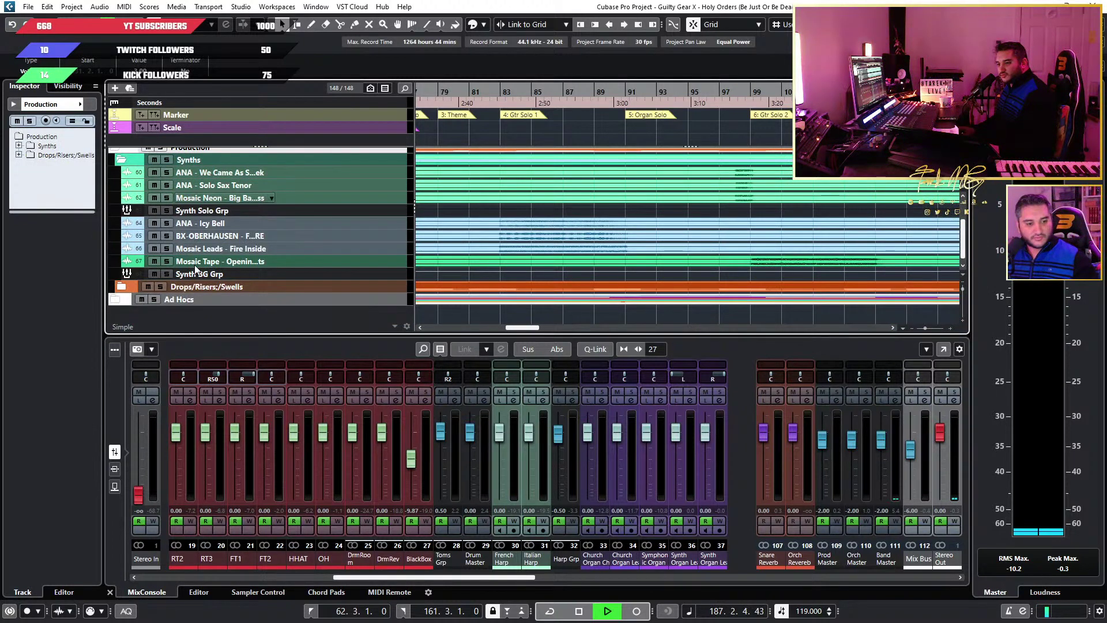
Restart playback from bar 95, shortly before Gtr Solo 2, to listen to the synth parts
{"action": "scroll", "coordinate": [561, 218], "scroll_direction": "down", "scroll_amount": 3}
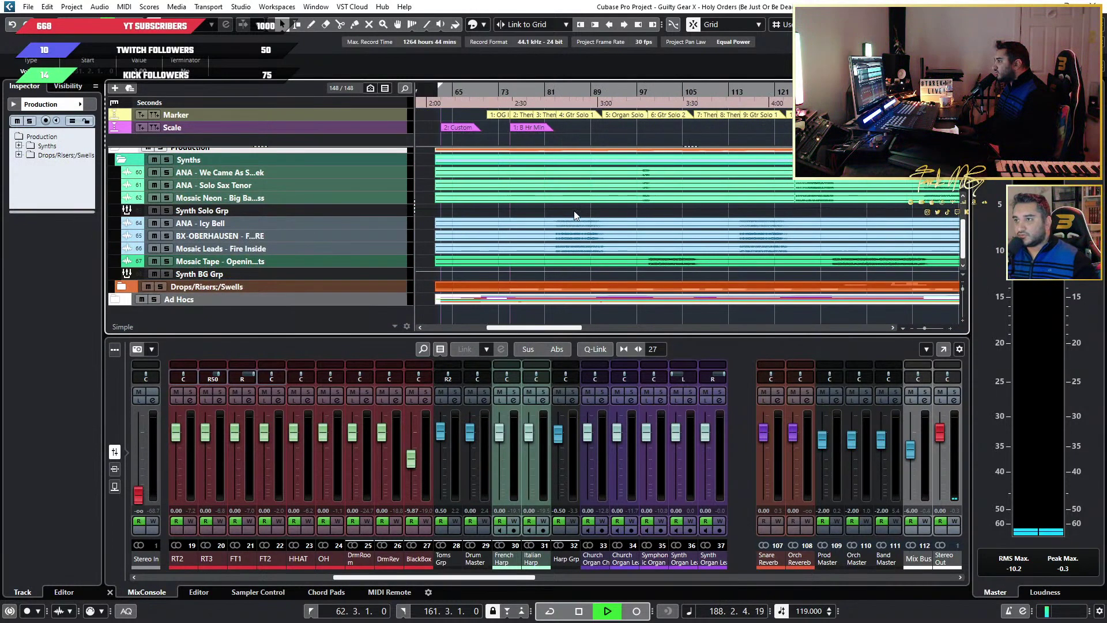
{"action": "scroll", "coordinate": [681, 188], "scroll_direction": "down", "scroll_amount": 2}
{"action": "left_click", "coordinate": [649, 99]}
{"action": "key", "text": "space"}
{"action": "scroll", "coordinate": [661, 223], "scroll_direction": "up", "scroll_amount": 5}
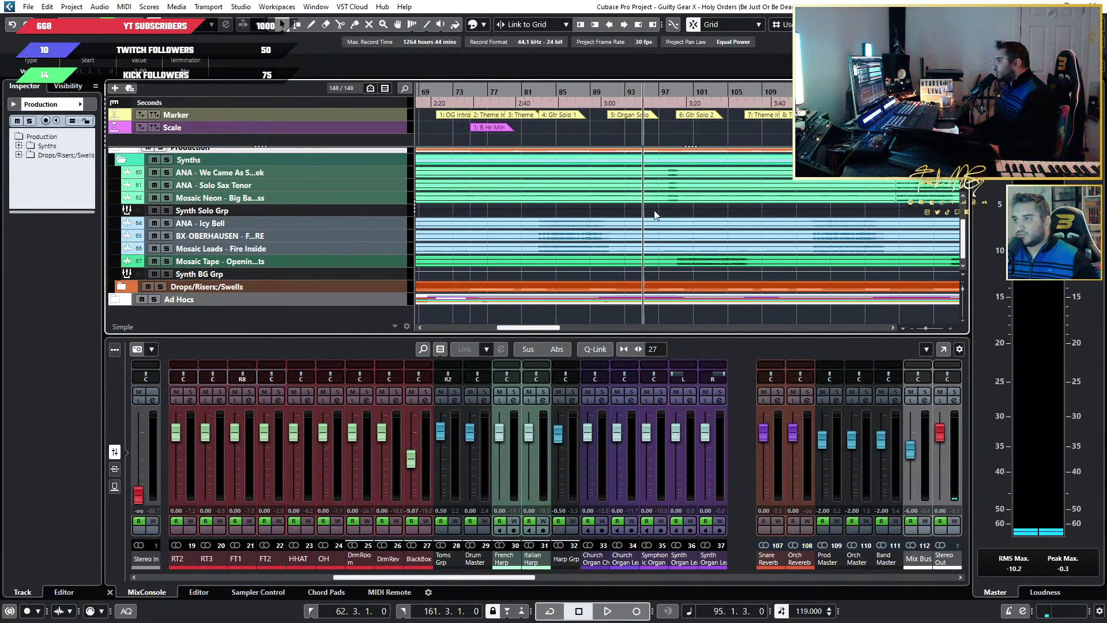
{"action": "key", "text": "space"}
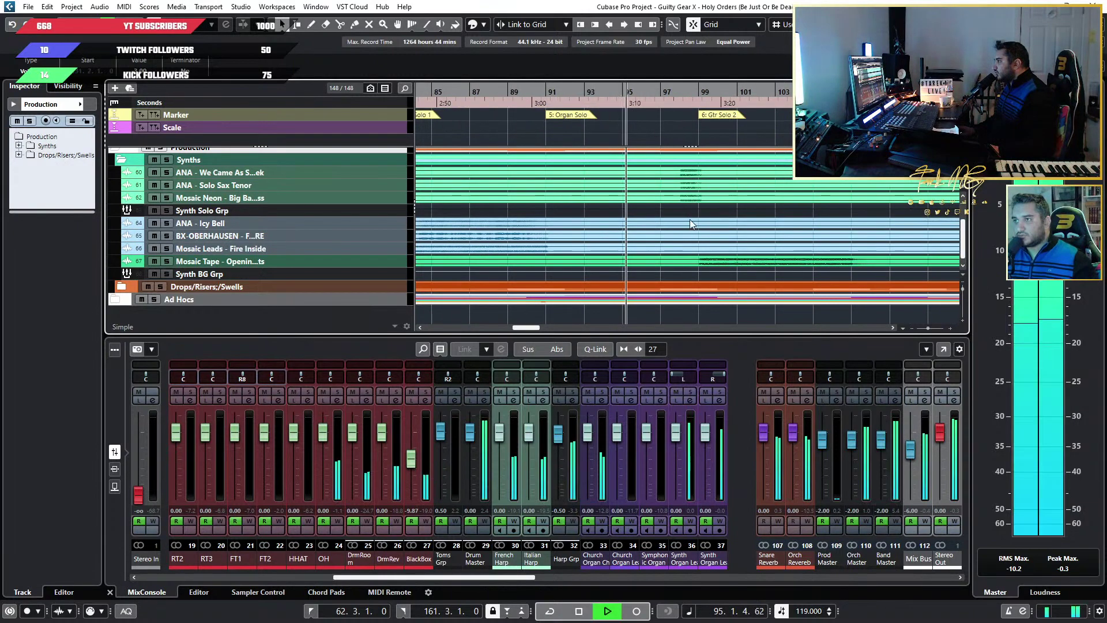
{"action": "scroll", "coordinate": [686, 219], "scroll_direction": "up", "scroll_amount": 3}
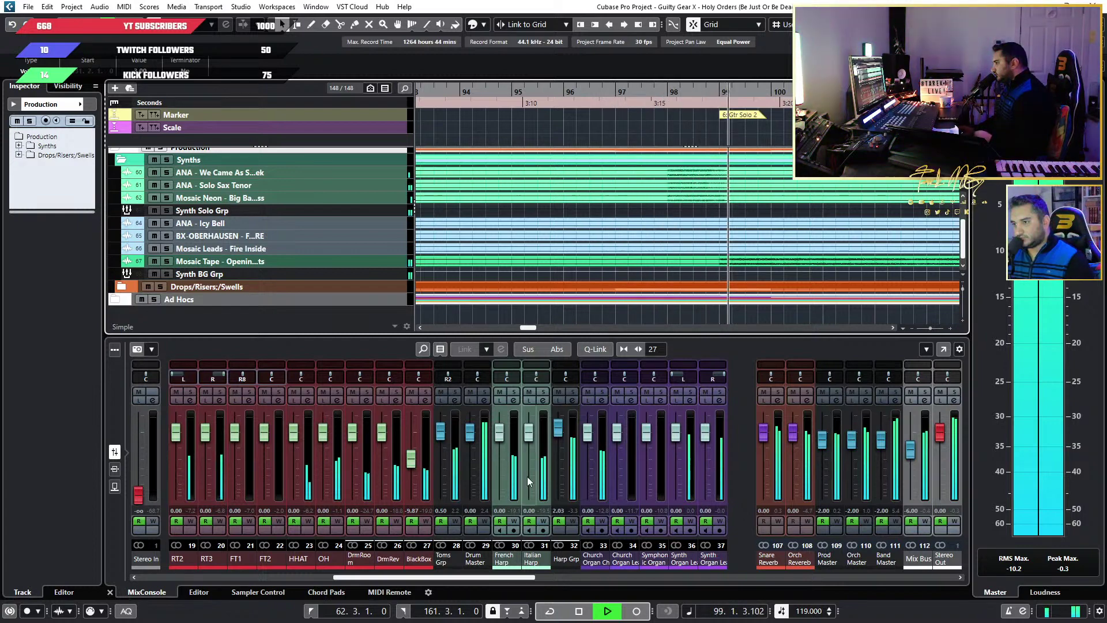
{"action": "left_click_drag", "start_coordinate": [491, 577], "coordinate": [858, 579]}
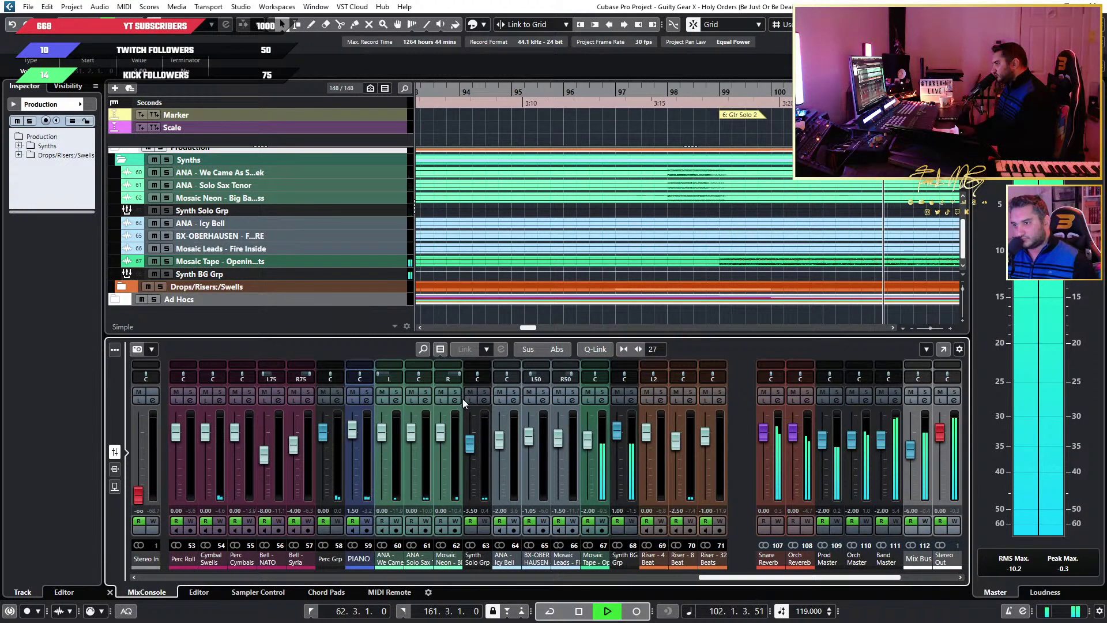
{"action": "double_click", "coordinate": [477, 511]}
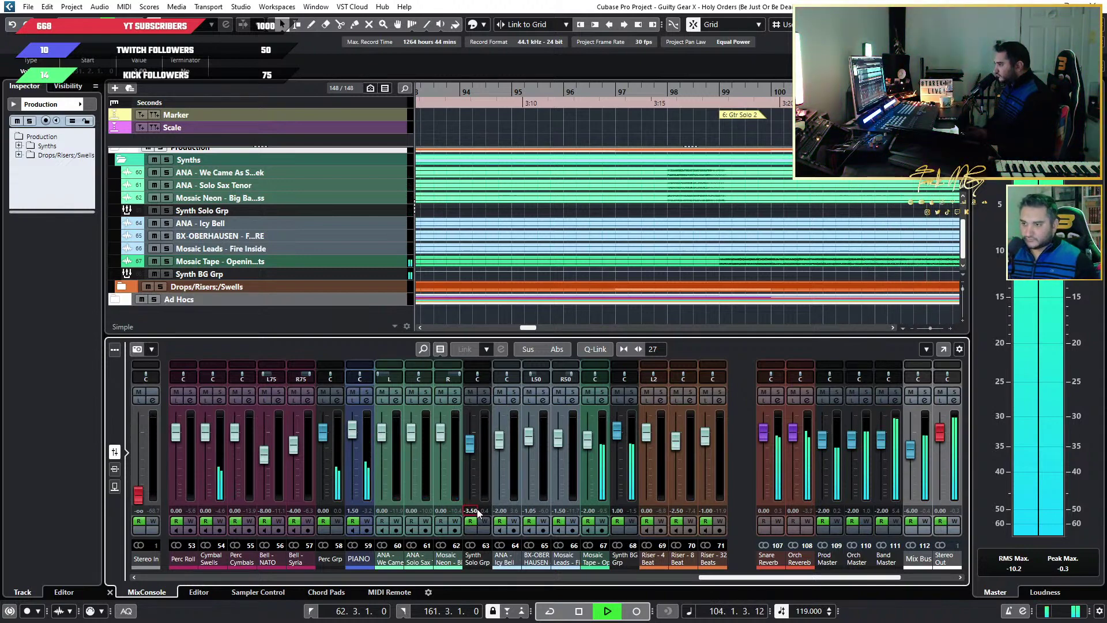
{"action": "key", "text": "Escape"}
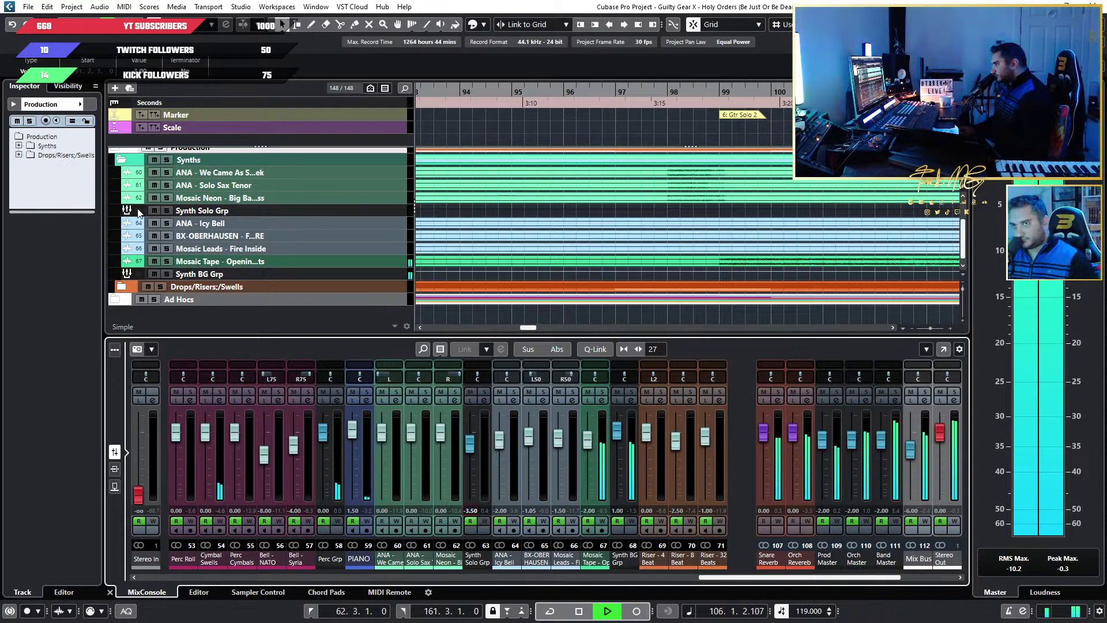
Enlarge the Synth Solo Grp track and show its volume automation across the whole song
{"action": "left_click_drag", "start_coordinate": [288, 214], "coordinate": [289, 310]}
{"action": "key", "text": "g"}
{"action": "key", "text": "g"}
{"action": "key", "text": "g"}
{"action": "key", "text": "g"}
{"action": "key", "text": "g"}
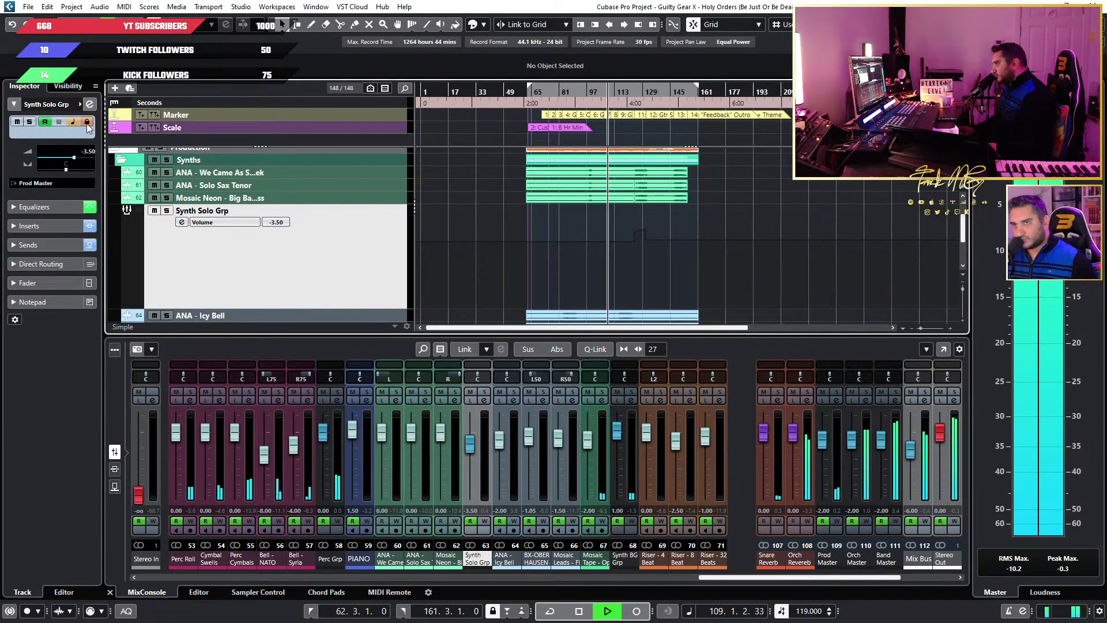
Select the Synth Solo Grp's volume automation points around Synth Solo 1 and raise the group's base volume to -2.50
{"action": "left_click_drag", "start_coordinate": [649, 272], "coordinate": [600, 219]}
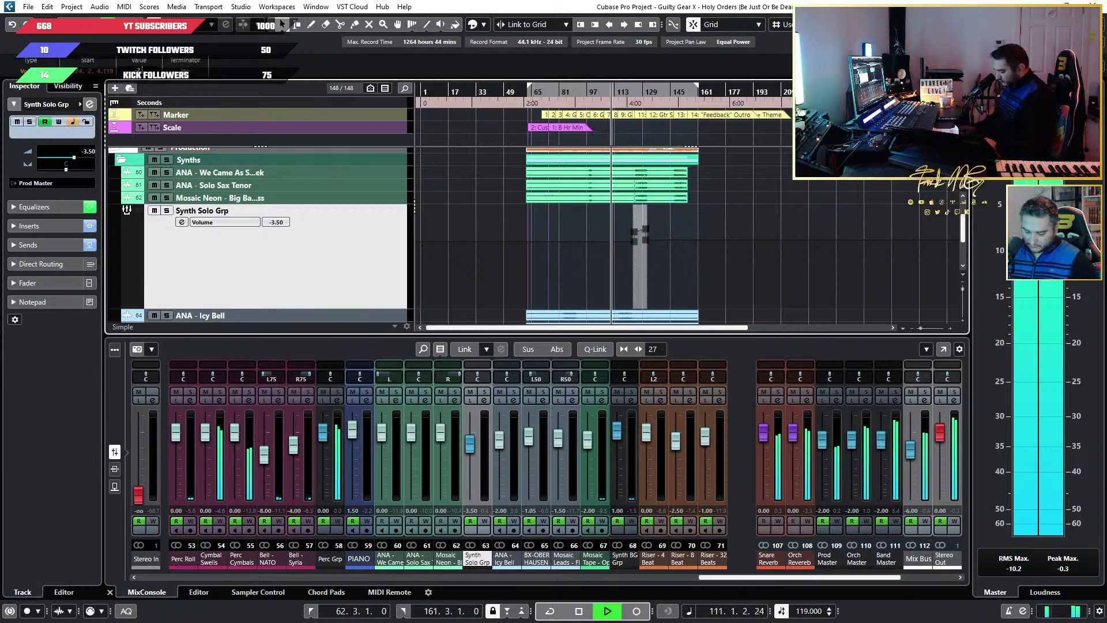
{"action": "left_click", "coordinate": [692, 248]}
{"action": "scroll", "coordinate": [686, 247], "scroll_direction": "up", "scroll_amount": 3}
{"action": "scroll", "coordinate": [677, 242], "scroll_direction": "up", "scroll_amount": 3}
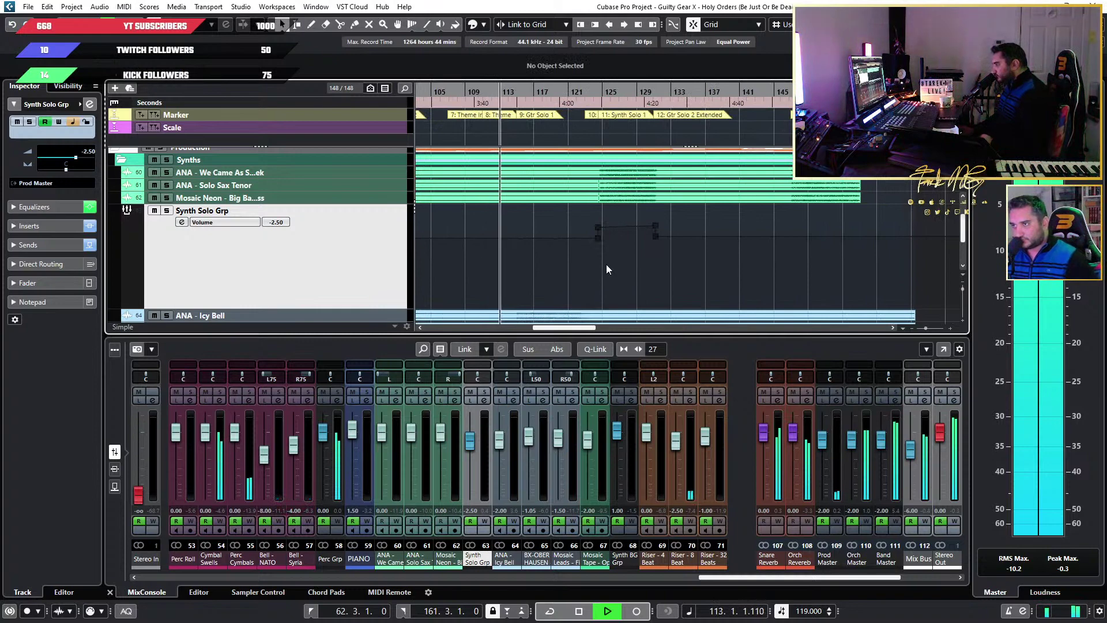
Raise the Synth Solo Grp's base volume to -2.00 and audition the song from just before Synth Solo 1 through the second synth solo
{"action": "left_click", "coordinate": [593, 92]}
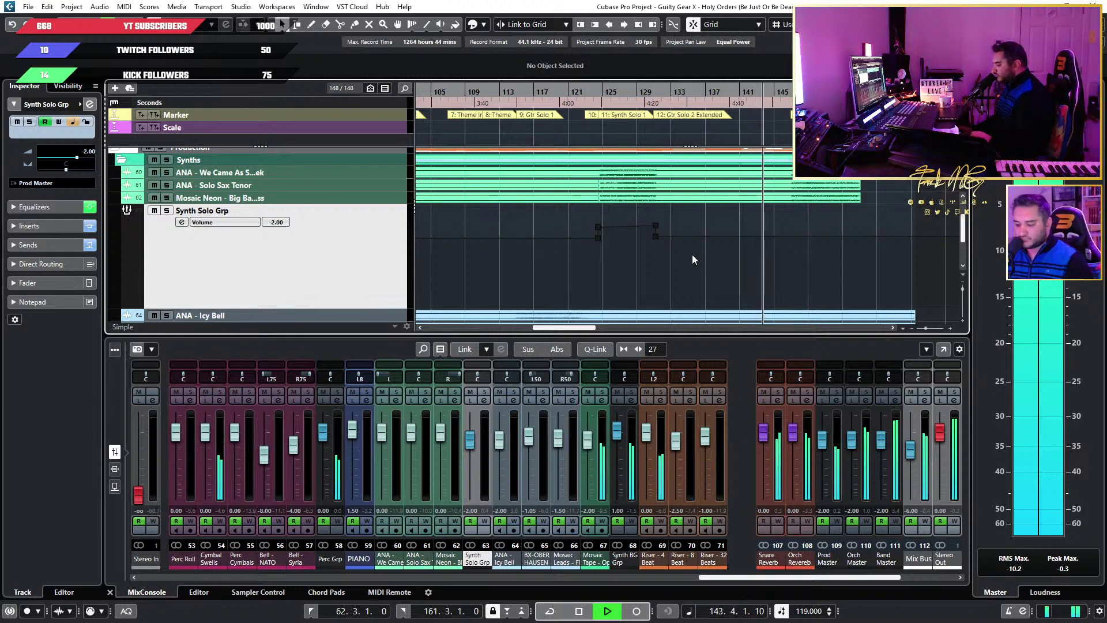
{"action": "scroll", "coordinate": [784, 236], "scroll_direction": "up", "scroll_amount": 3, "text": "ctrl"}
{"action": "scroll", "coordinate": [804, 206], "scroll_direction": "down", "scroll_amount": 3, "text": "ctrl"}
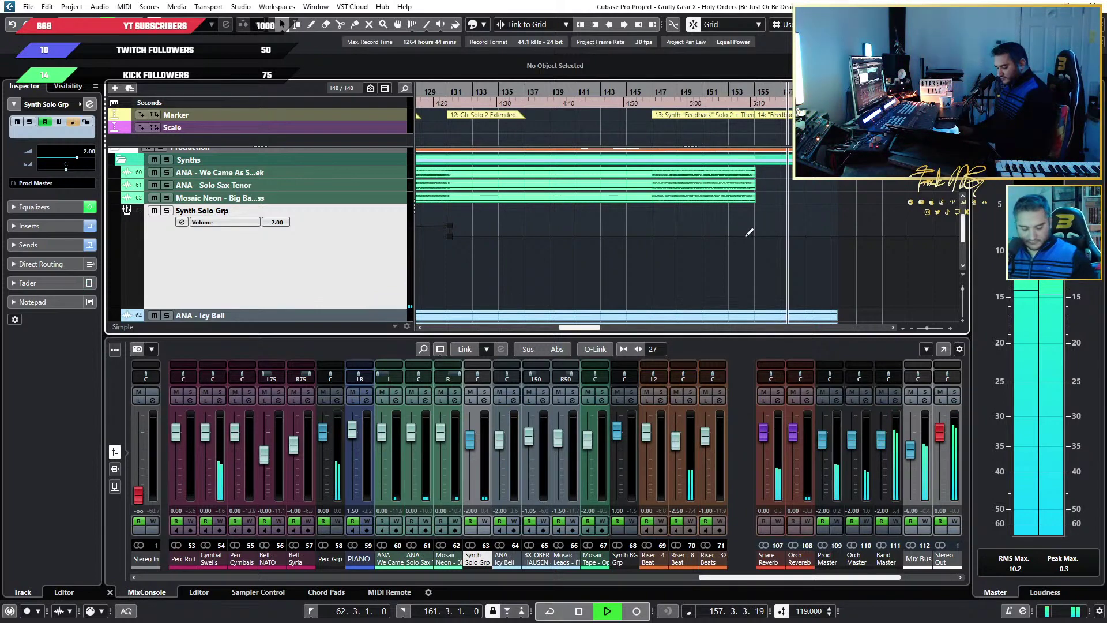
{"action": "key", "text": "space"}
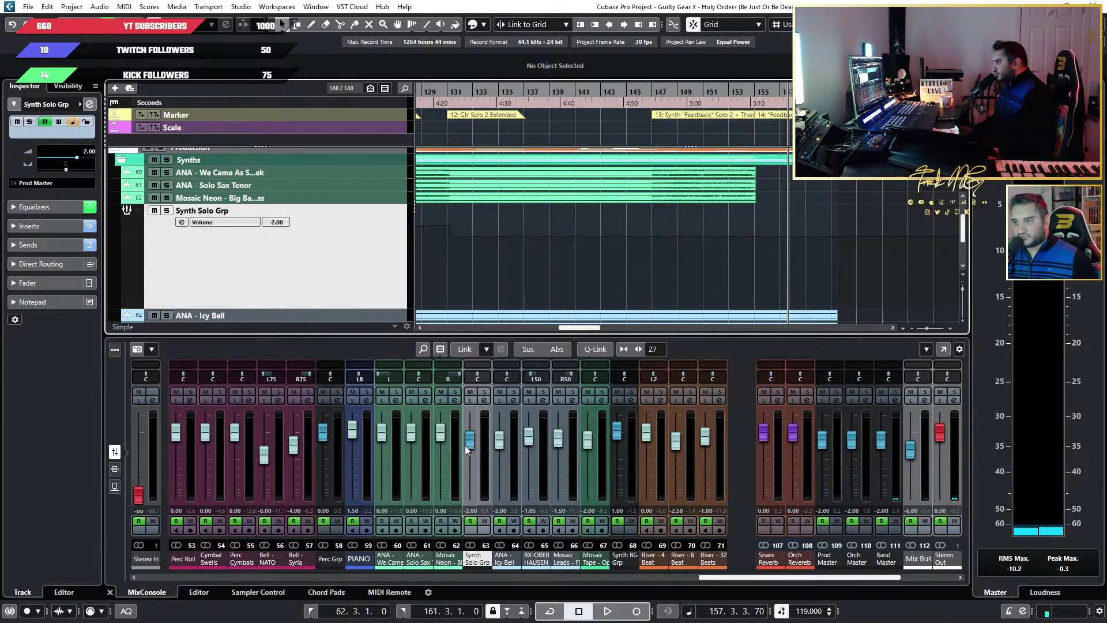
Check the first Scheps insert on the Synth Solo Grp channel in the full-size mixer, leaving the plug-in closed again
{"action": "key", "text": "F3"}
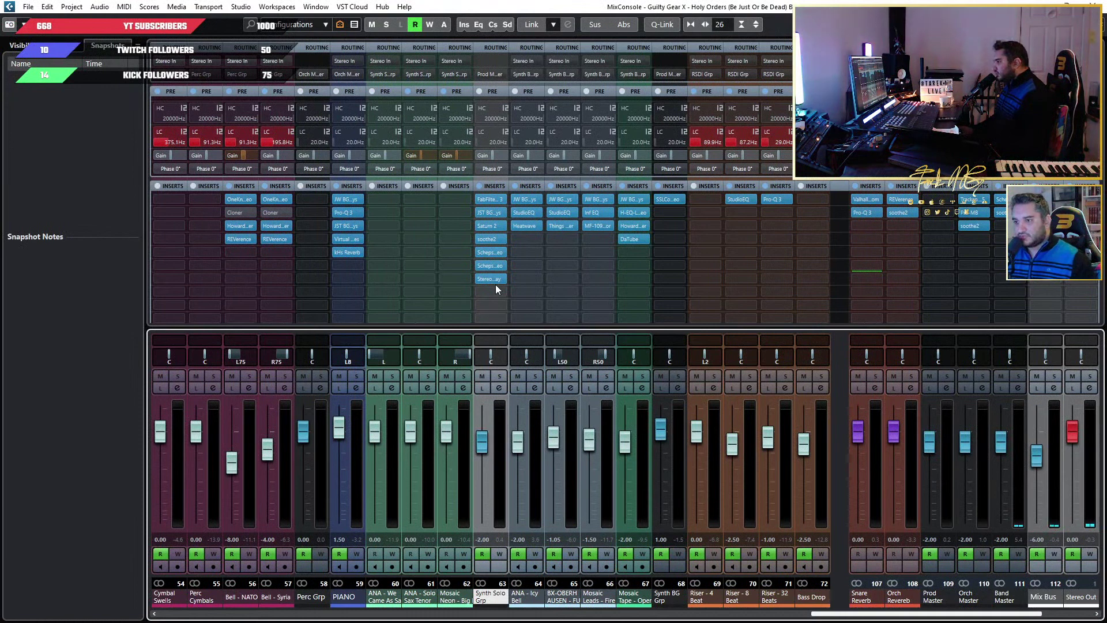
{"action": "left_click", "coordinate": [489, 252]}
{"action": "left_click", "coordinate": [414, 183]}
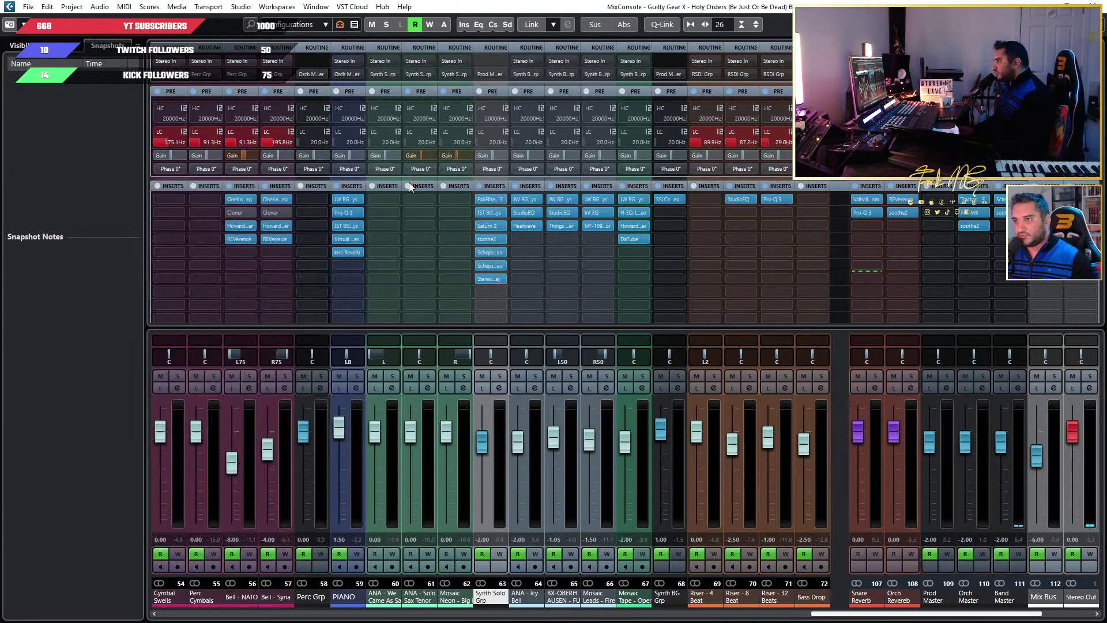
Open the Scheps Omni Channel on the Synth Solo Grp's sixth insert and reset its input and output peak readouts
{"action": "left_click", "coordinate": [491, 265]}
{"action": "left_click_drag", "start_coordinate": [386, 169], "coordinate": [721, 152]}
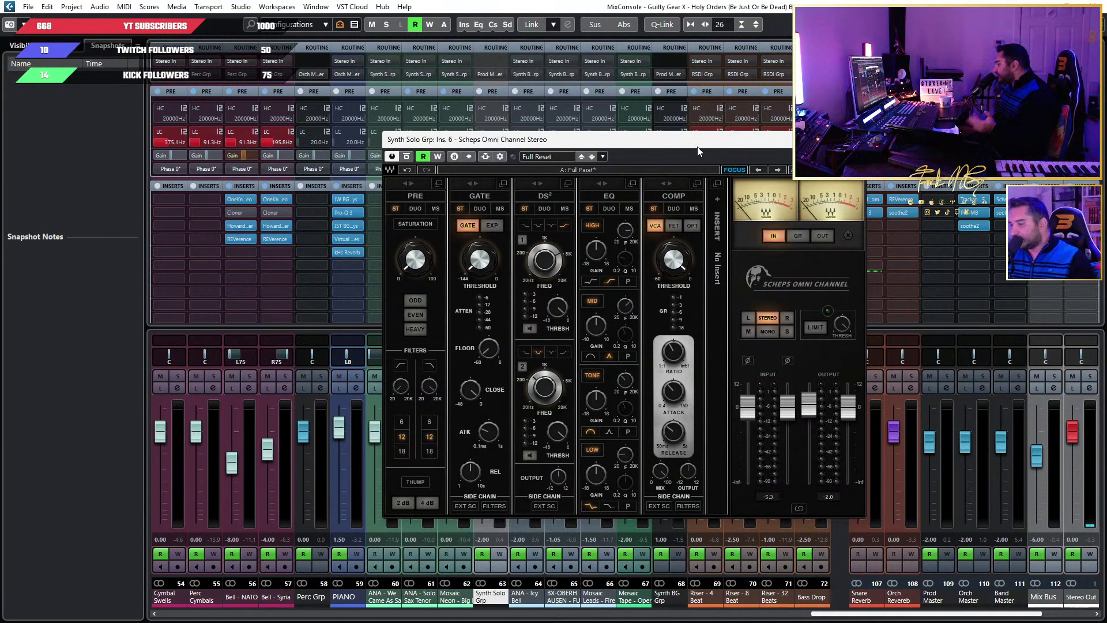
{"action": "left_click_drag", "start_coordinate": [697, 146], "coordinate": [870, 99]}
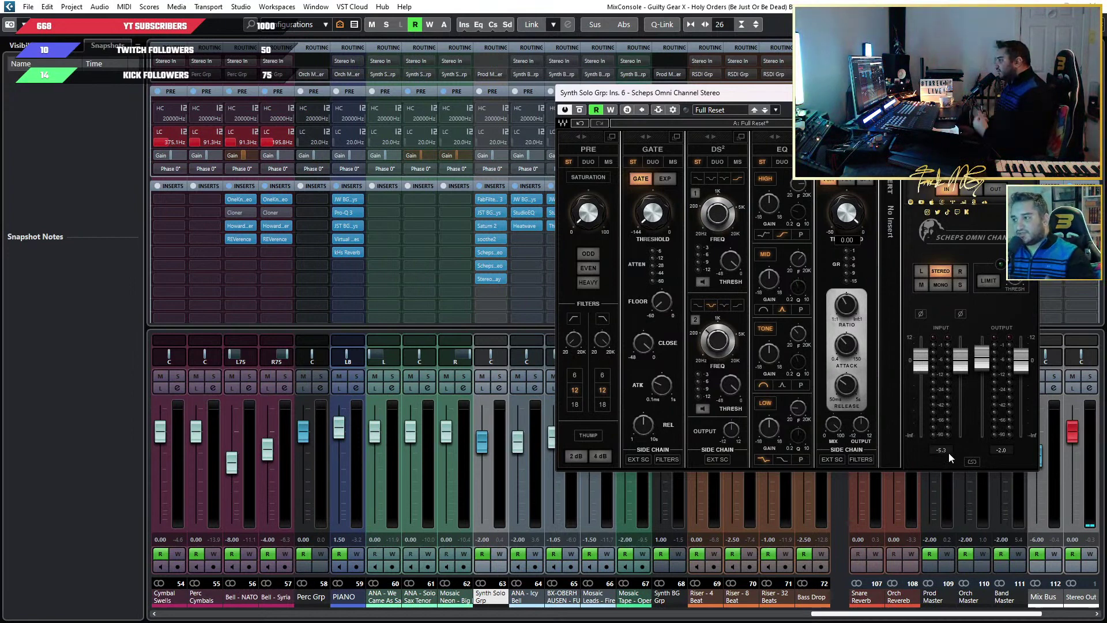
{"action": "left_click", "coordinate": [1003, 450]}
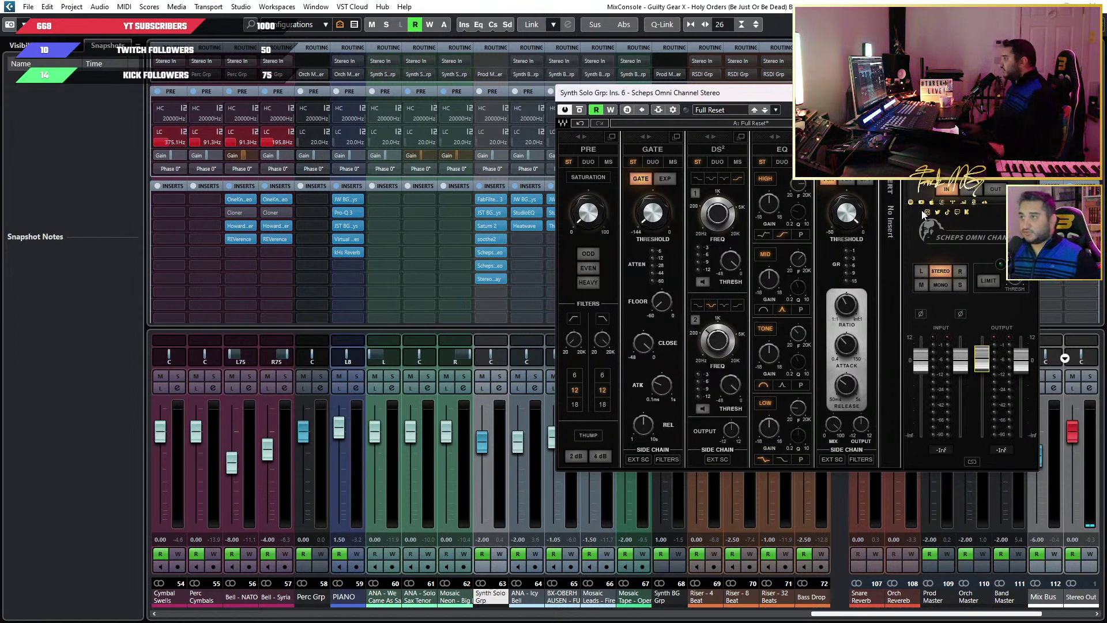
Return to the project timeline and play from just before marker 13, with the Omni Channel's level meters in view
{"action": "key", "text": "F3"}
{"action": "left_click_drag", "start_coordinate": [692, 92], "coordinate": [82, 82]}
{"action": "left_click", "coordinate": [641, 92]}
{"action": "key", "text": "space"}
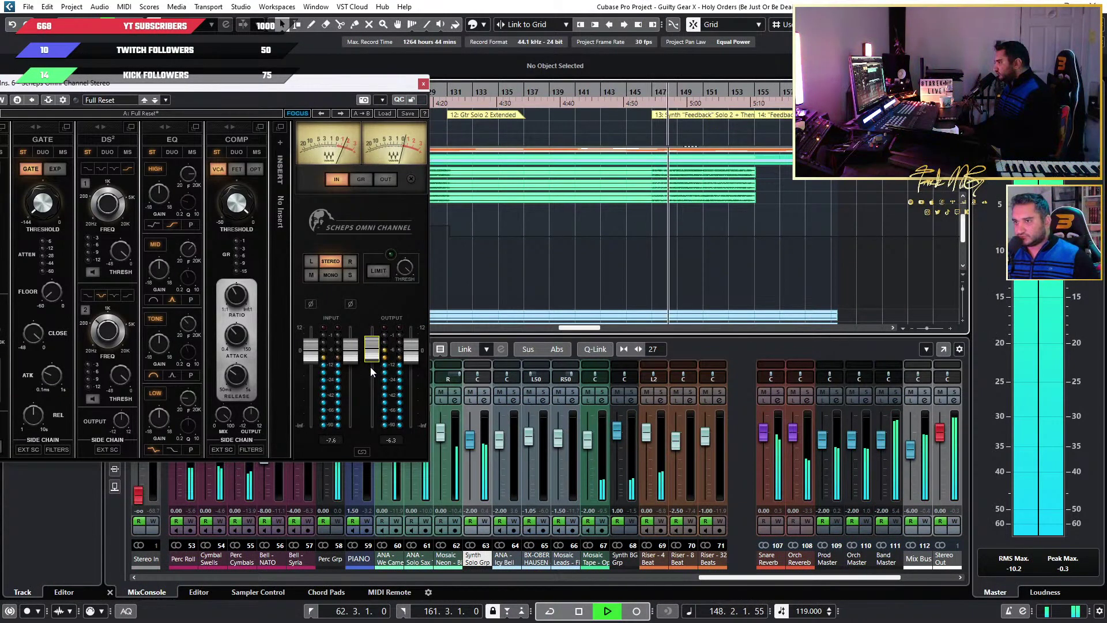
Set the Omni Channel's output level to 0.5 while replaying the second synth solo, ending with playback stopped
{"action": "mouse_move", "coordinate": [371, 363]}
{"action": "left_mouse_down"}
{"action": "mouse_move", "coordinate": [371, 411]}
{"action": "mouse_move", "coordinate": [371, 354]}
{"action": "left_mouse_up"}
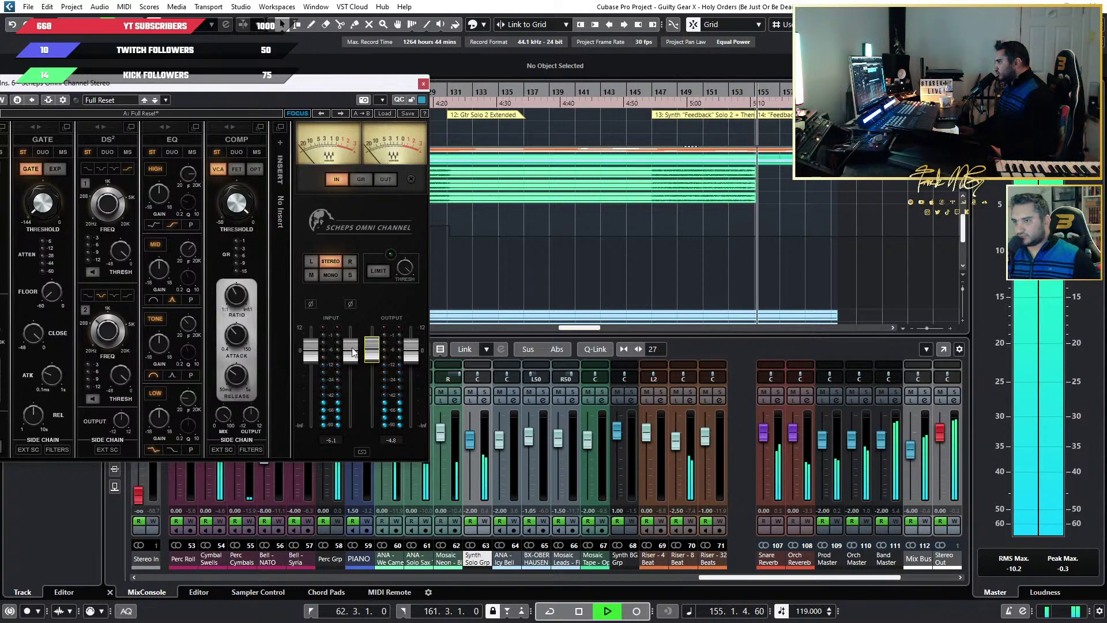
{"action": "left_click", "coordinate": [648, 93]}
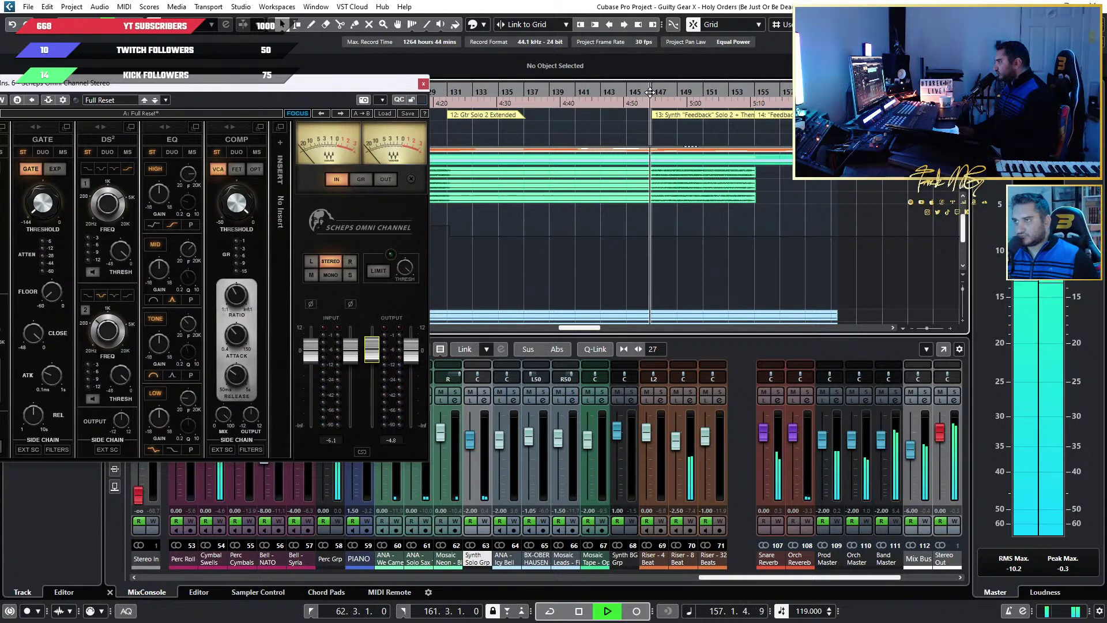
{"action": "left_click_drag", "start_coordinate": [346, 83], "coordinate": [637, 115]}
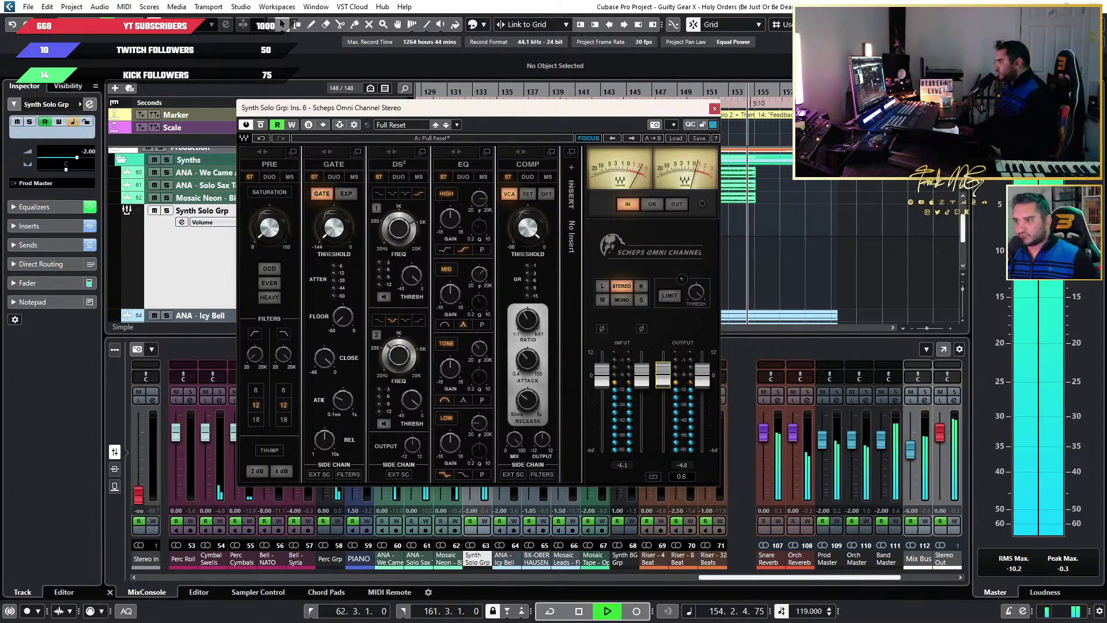
{"action": "left_click", "coordinate": [668, 92]}
{"action": "left_click", "coordinate": [669, 92]}
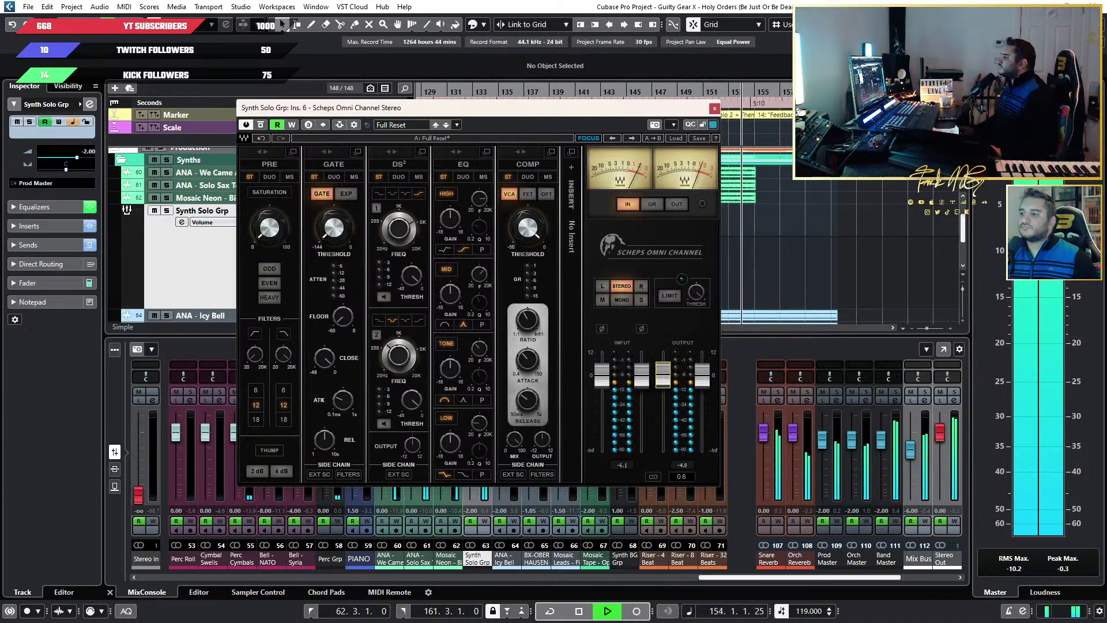
{"action": "left_click", "coordinate": [664, 378]}
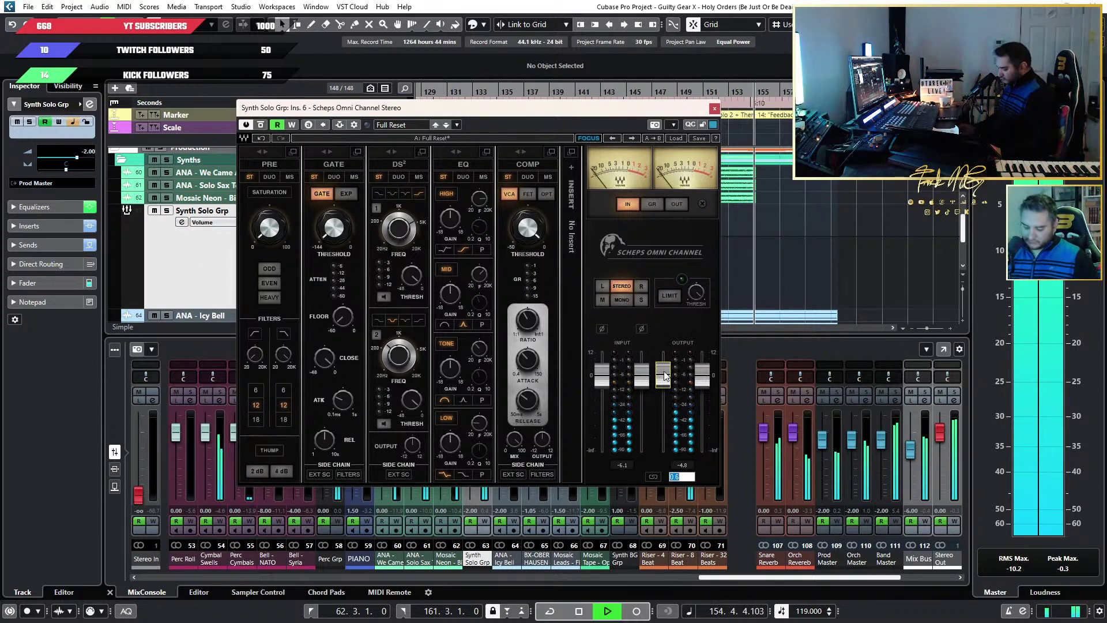
{"action": "type", "text": "0.5"}
{"action": "key", "text": "Return"}
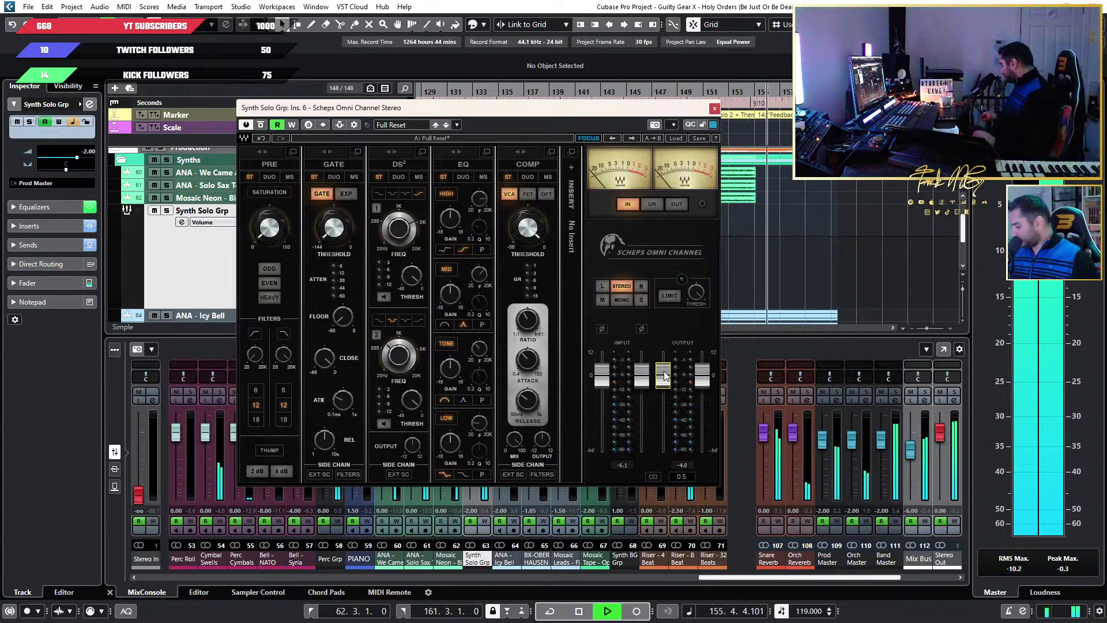
{"action": "key", "text": "space"}
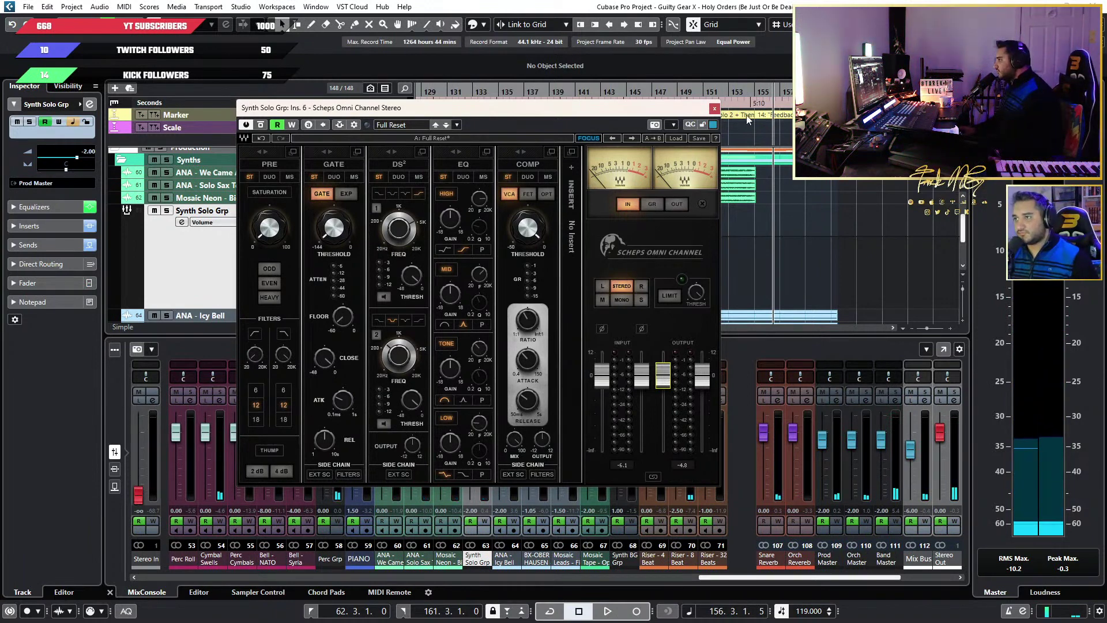
Audition the second synth solo again from just before marker 13 and close the Omni Channel
{"action": "left_click_drag", "start_coordinate": [672, 105], "coordinate": [503, 152]}
{"action": "left_click", "coordinate": [650, 91]}
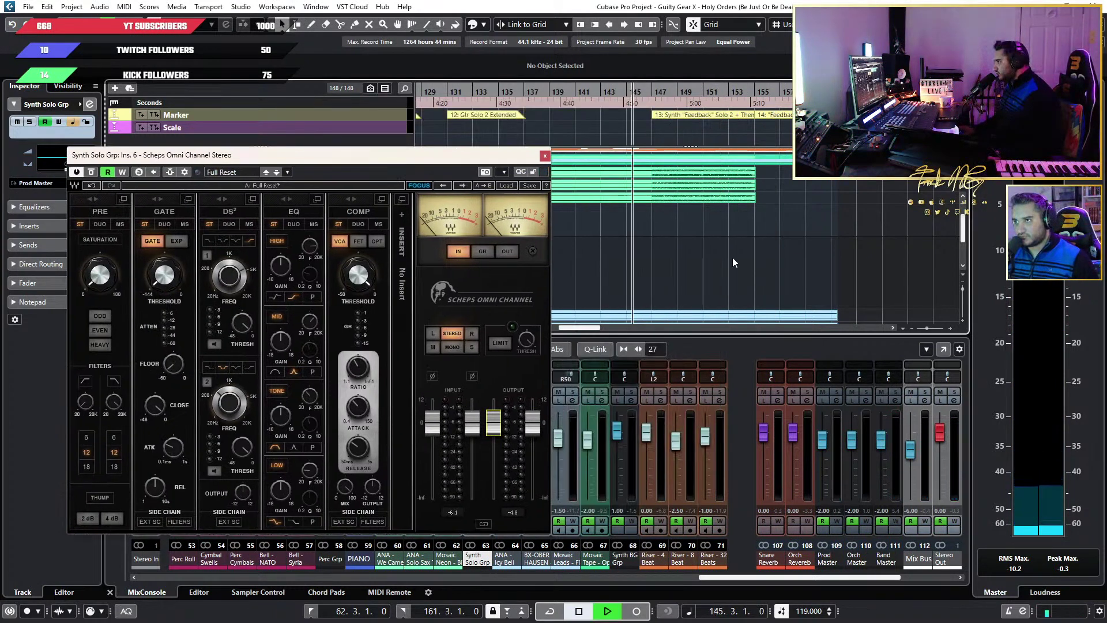
{"action": "key", "text": "space"}
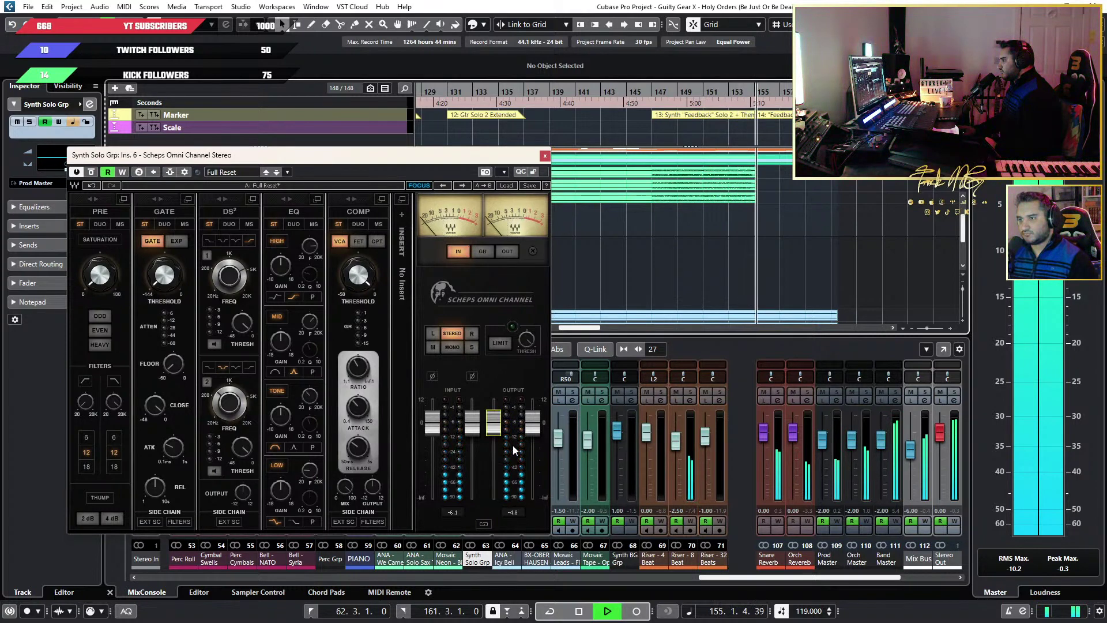
{"action": "left_click", "coordinate": [544, 156]}
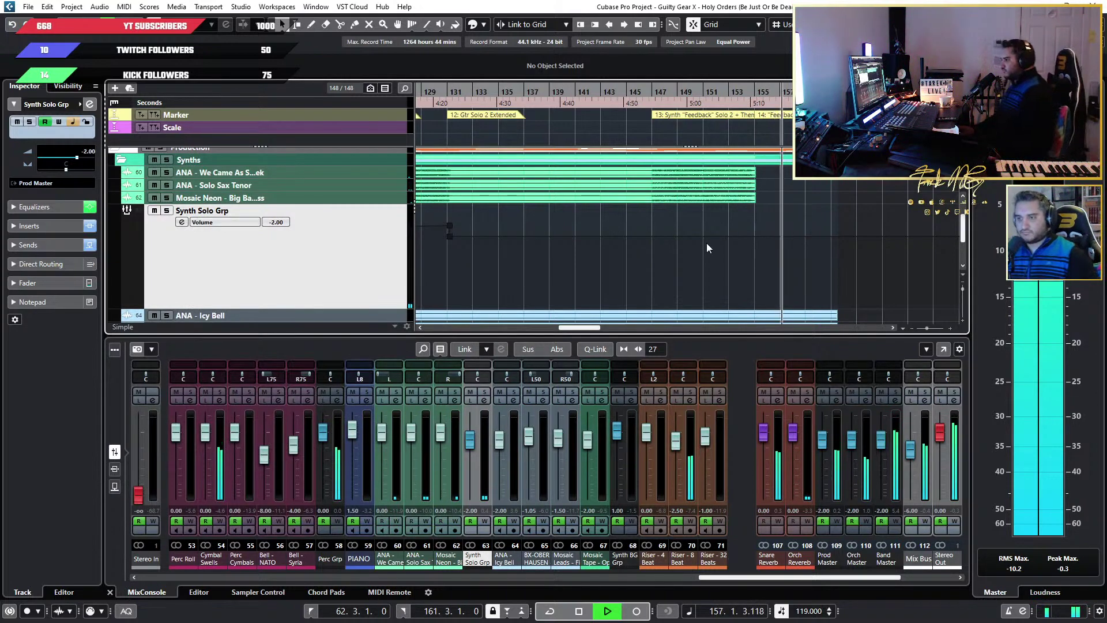
Solo the Mosaic Neon track and listen to it from the start of the second synth solo
{"action": "left_click", "coordinate": [484, 391]}
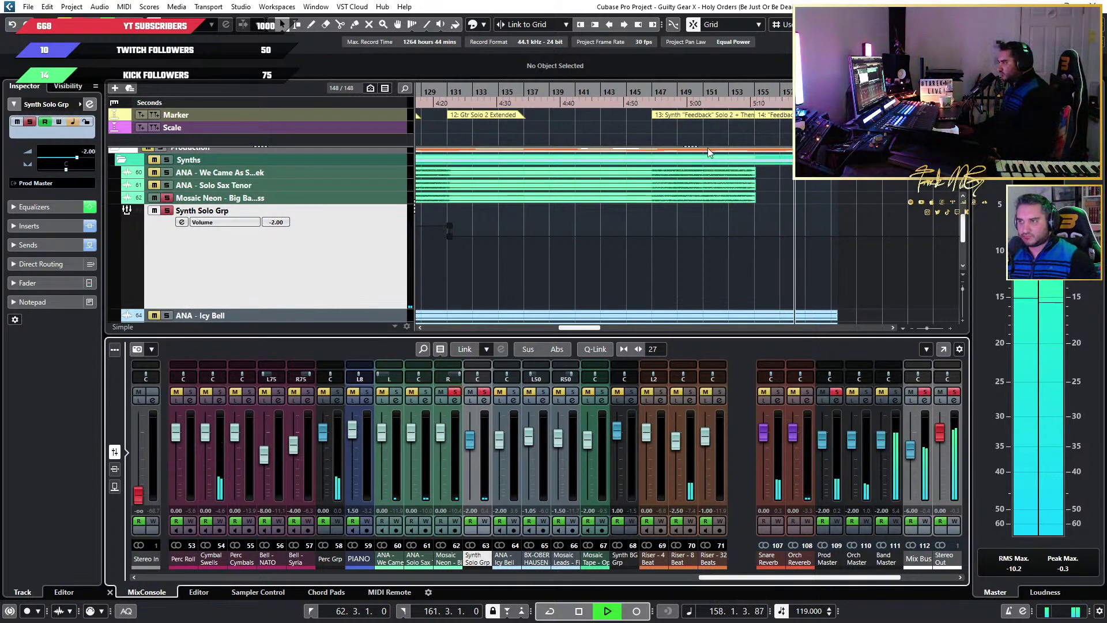
{"action": "left_click", "coordinate": [654, 96]}
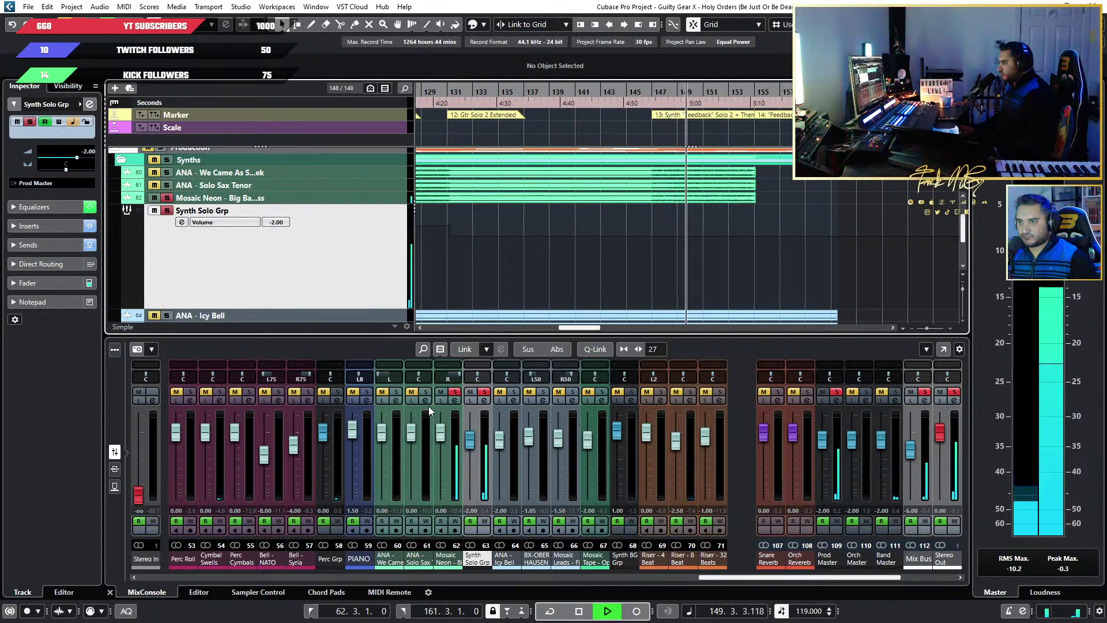
{"action": "left_click", "coordinate": [396, 398]}
{"action": "left_click", "coordinate": [972, 240]}
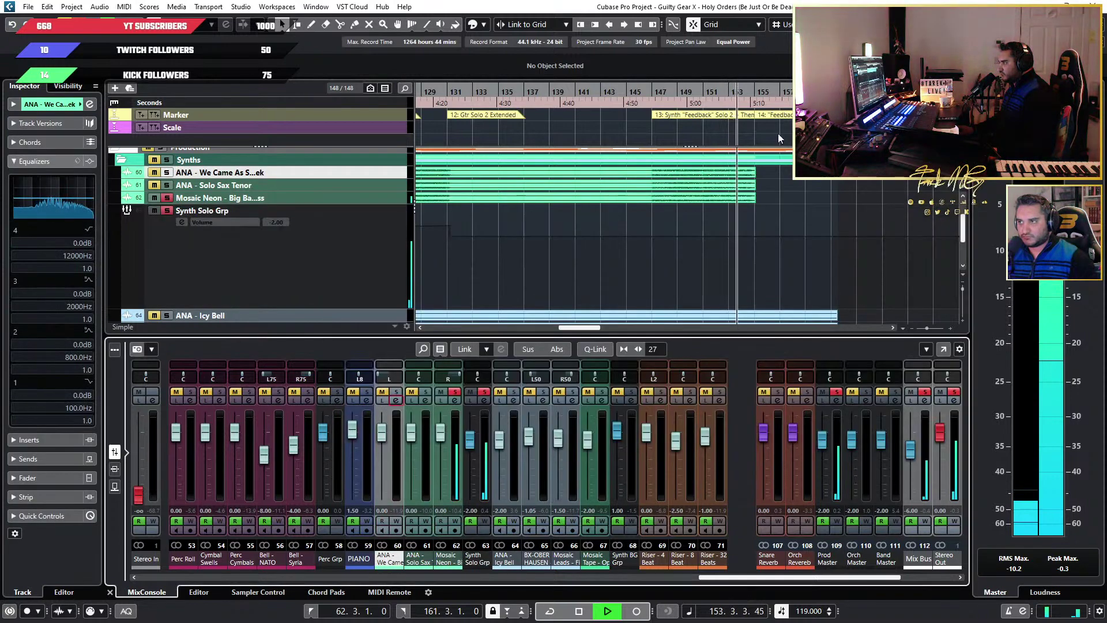
Compare ANA - We Came As, ANA - Solo Sax Tenor and Mosaic Neon in solo, clear all solos and replay the full mix briefly
{"action": "left_click", "coordinate": [714, 88]}
{"action": "left_click", "coordinate": [396, 392]}
{"action": "left_click", "coordinate": [453, 392]}
{"action": "left_click", "coordinate": [454, 392]}
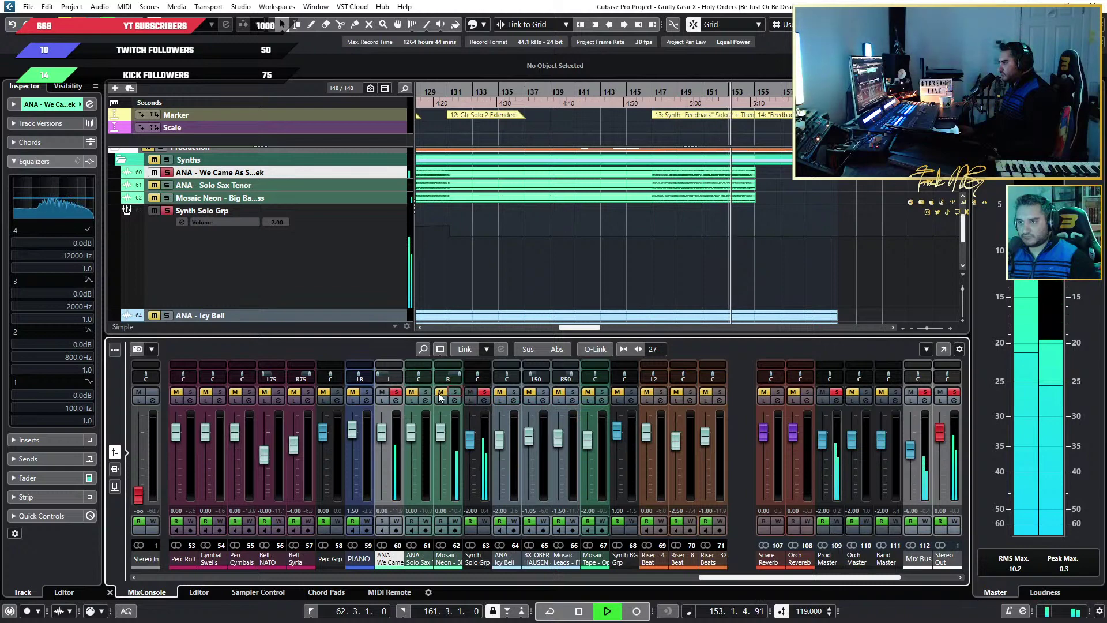
{"action": "left_click", "coordinate": [425, 392]}
{"action": "left_click", "coordinate": [396, 392]}
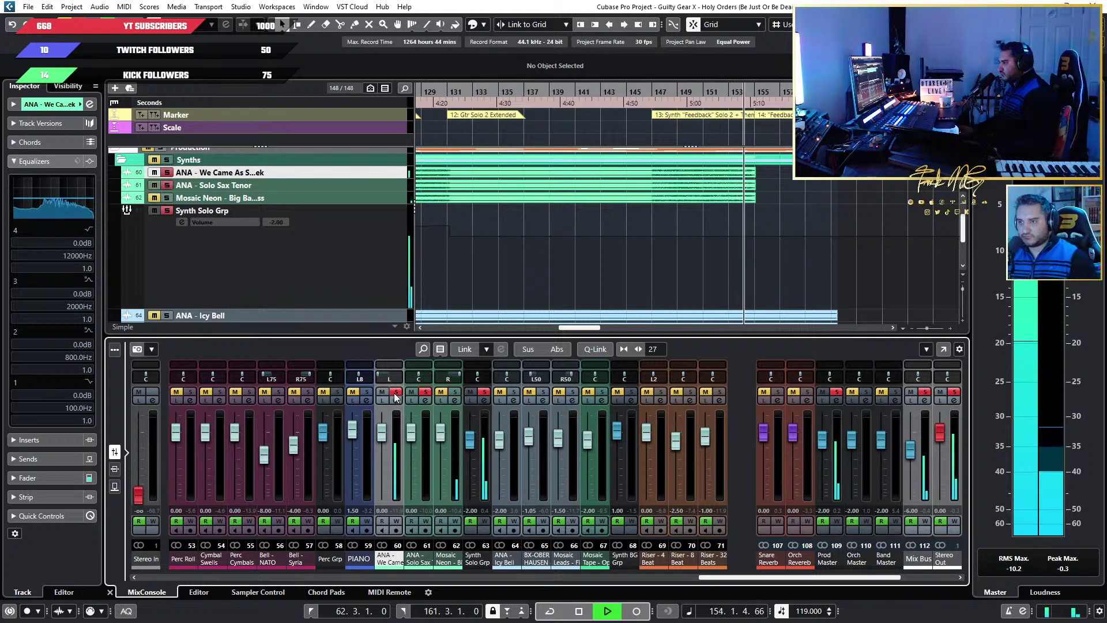
{"action": "left_click", "coordinate": [454, 391]}
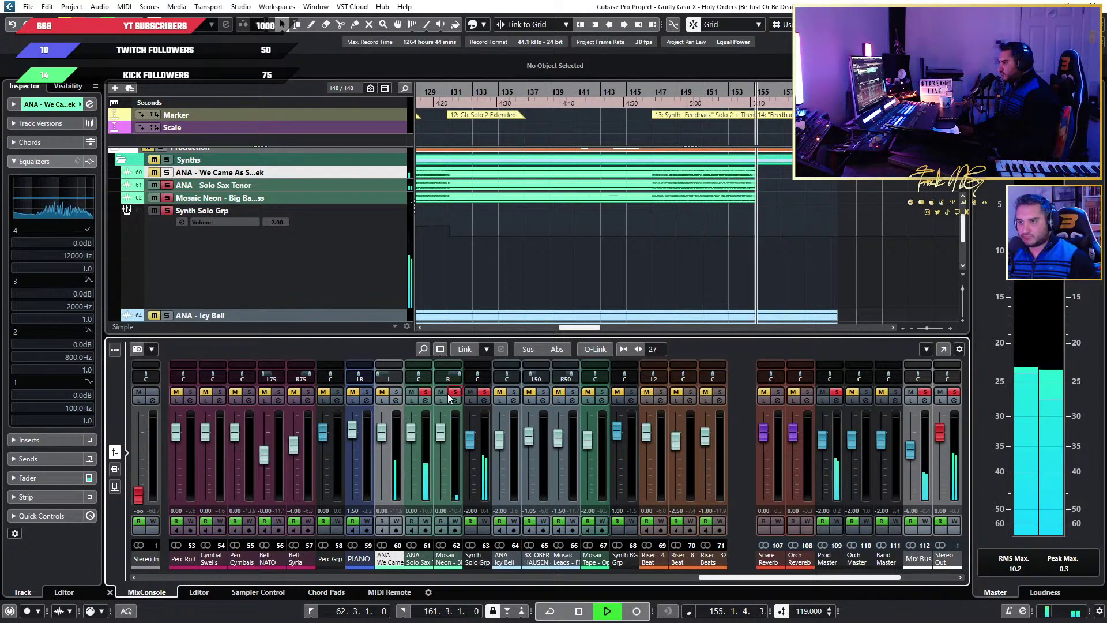
{"action": "left_click", "coordinate": [426, 392]}
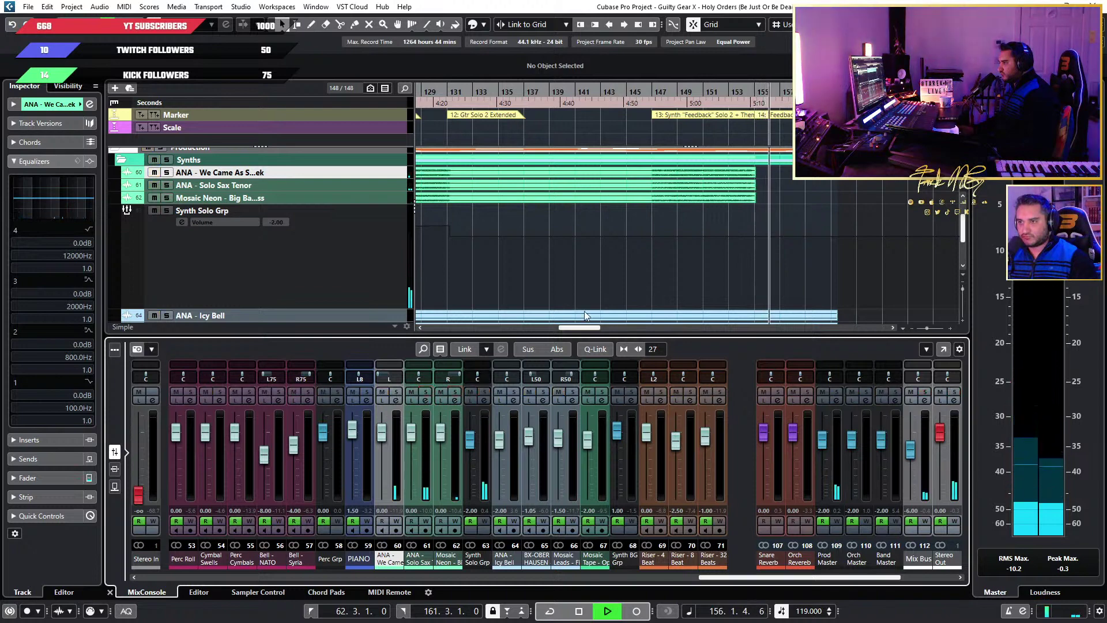
{"action": "left_click", "coordinate": [702, 114]}
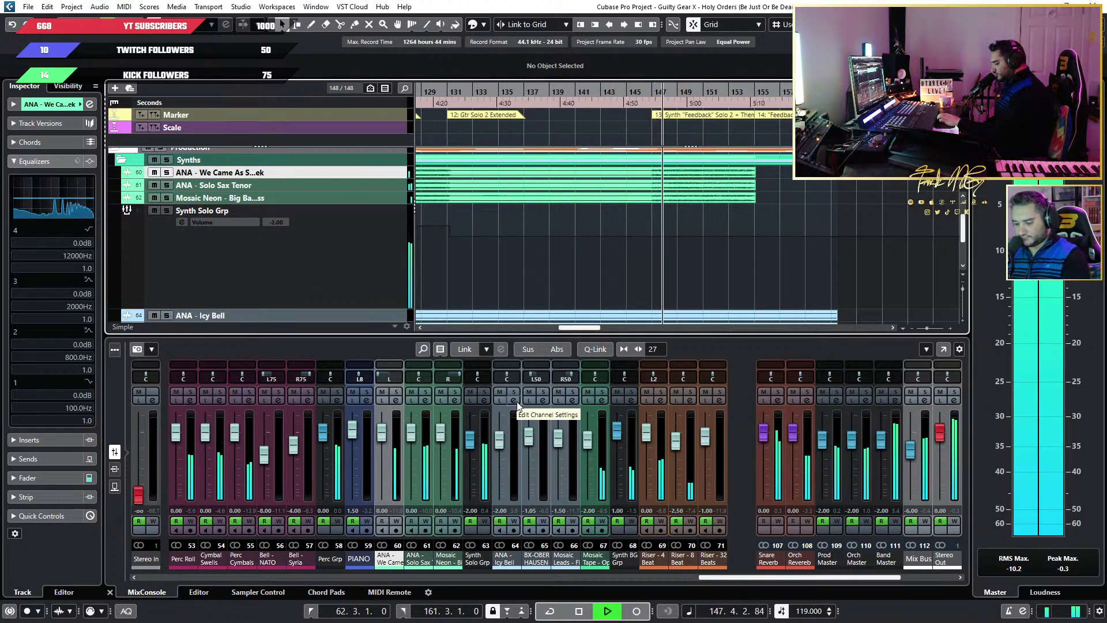
{"action": "key", "text": "space"}
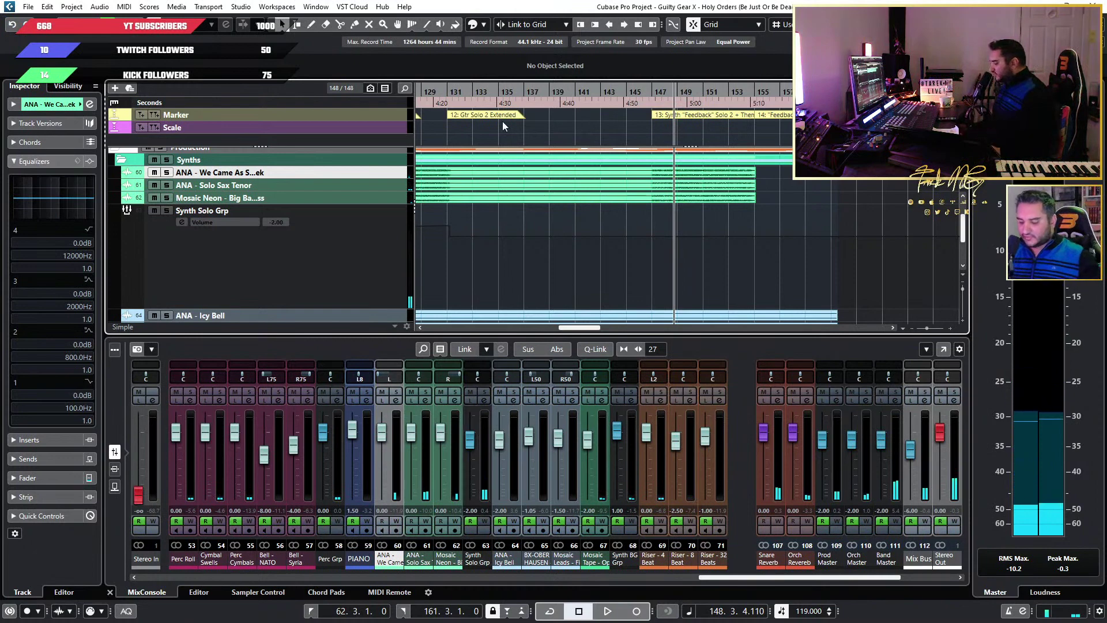
Check the PIANO channel's Virtual Tape Machines and JST BG-Keys settings in the full-size mixer, leaving both plug-ins closed
{"action": "left_click", "coordinate": [352, 511]}
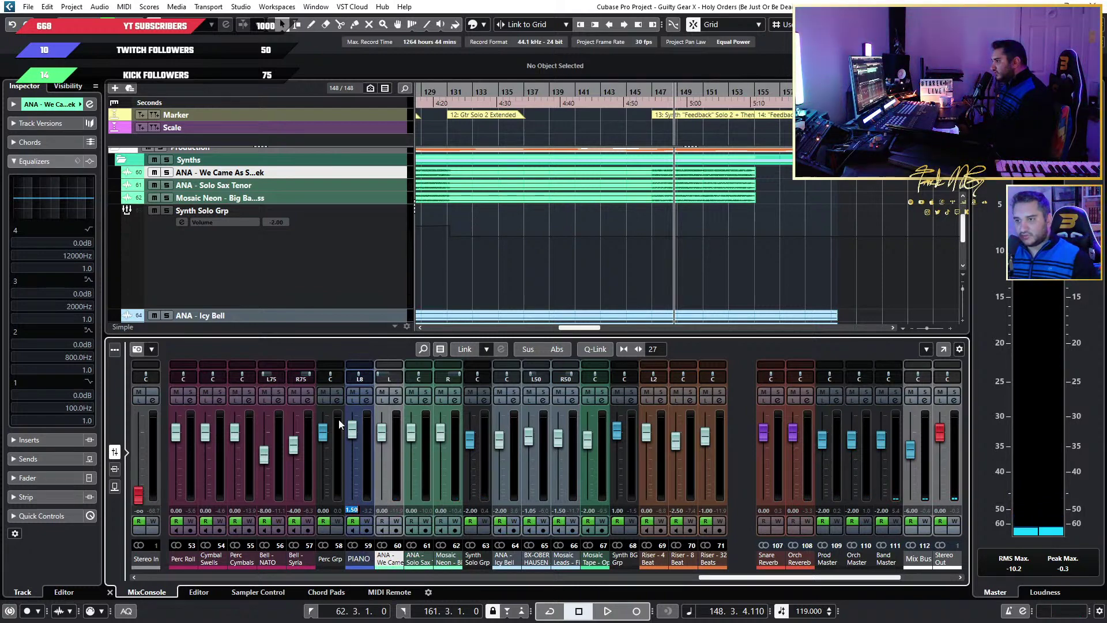
{"action": "left_click", "coordinate": [351, 281]}
{"action": "key", "text": "F3"}
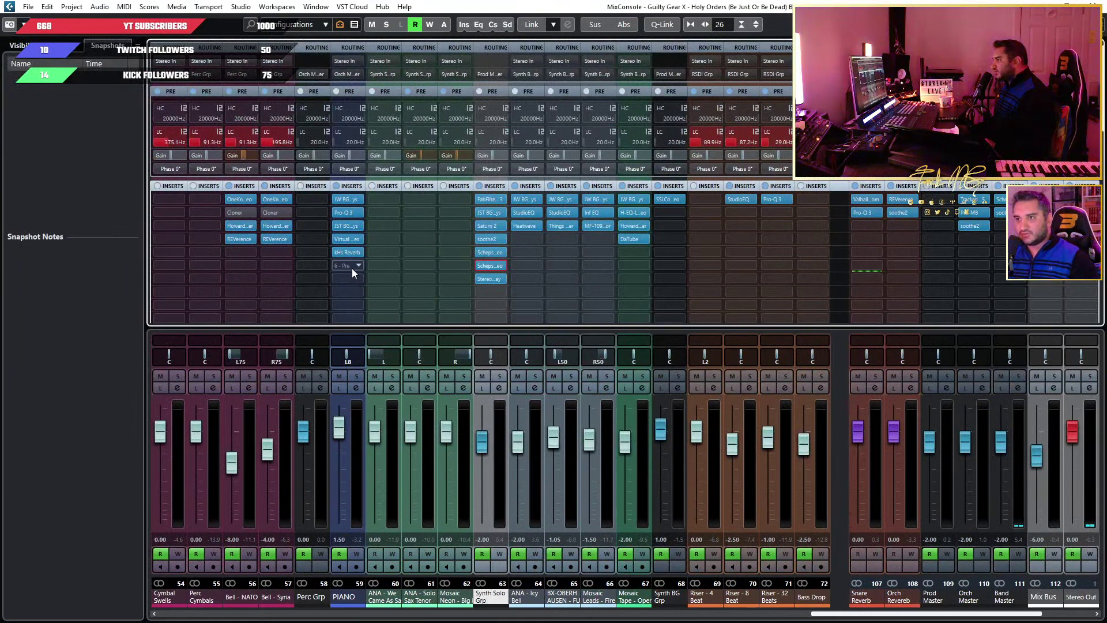
{"action": "left_click", "coordinate": [348, 237]}
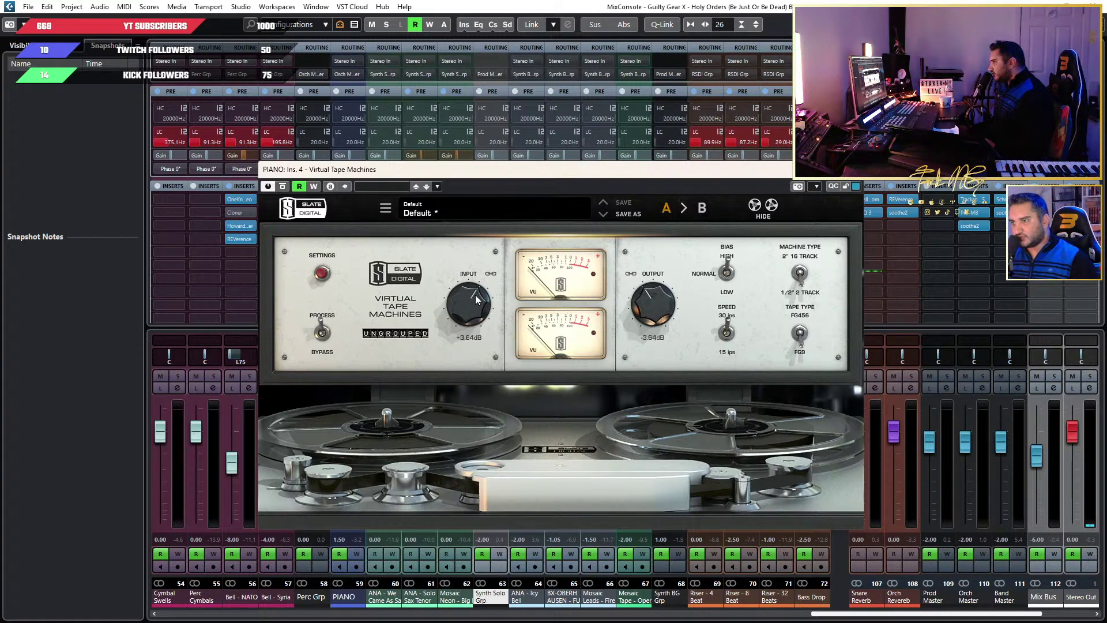
{"action": "key", "text": "Escape"}
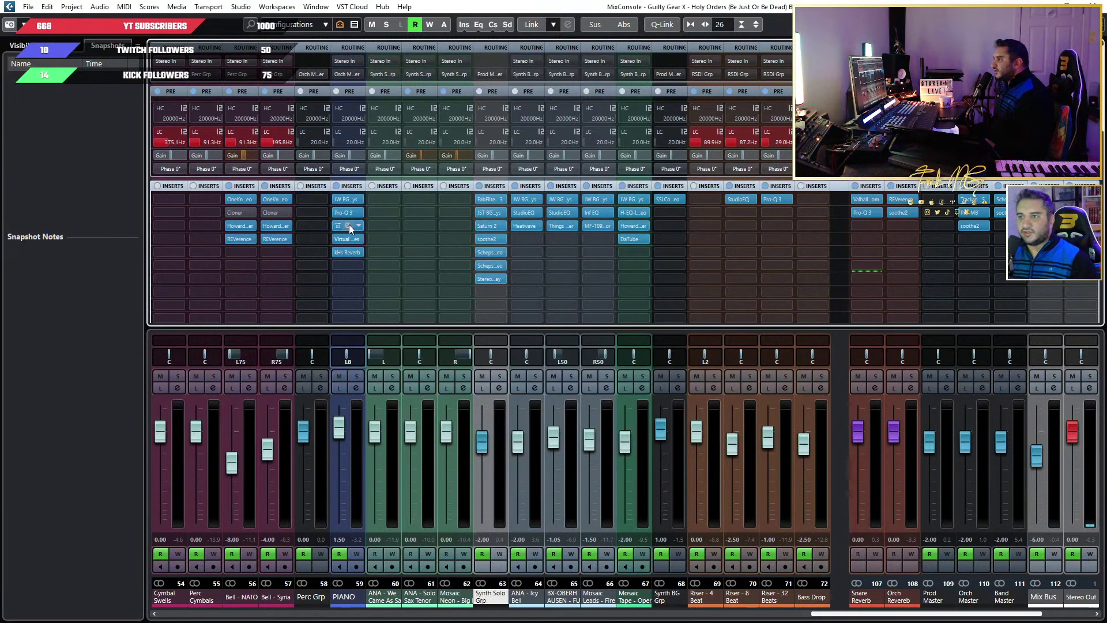
{"action": "left_click", "coordinate": [348, 226]}
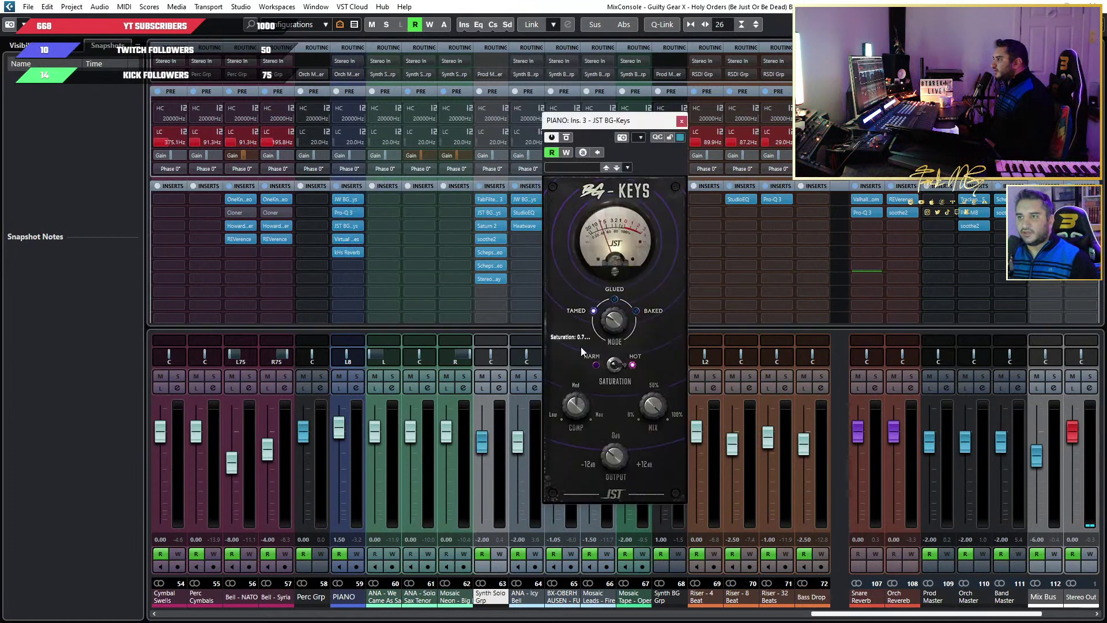
{"action": "left_click", "coordinate": [682, 121]}
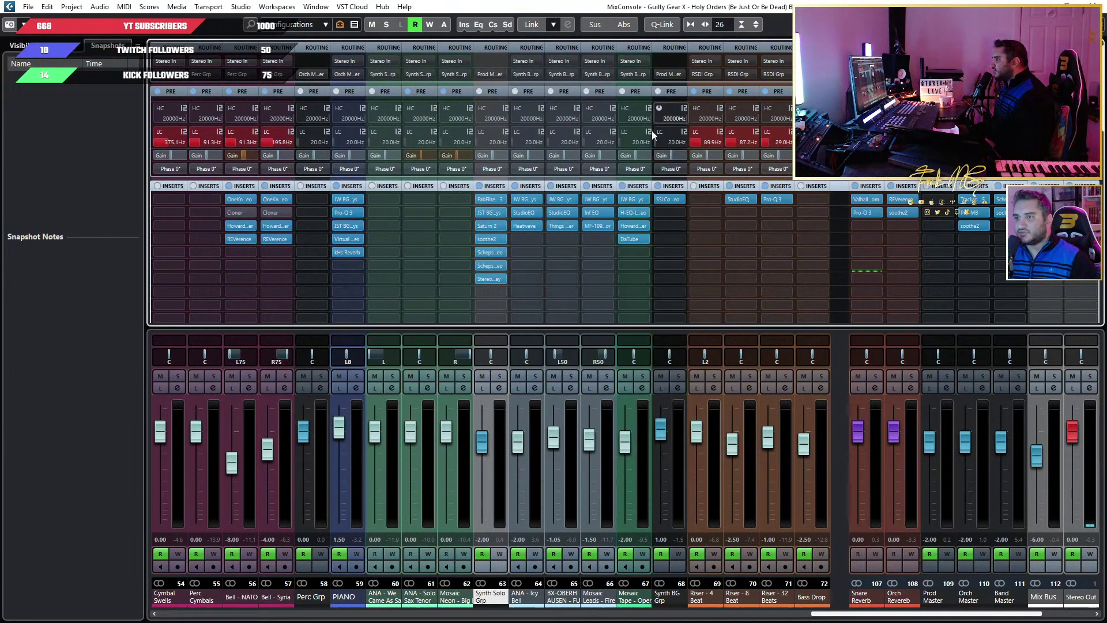
Add Scheps Parallel Particles Stereo to the PIANO channel's sixth insert slot
{"action": "left_click", "coordinate": [350, 266]}
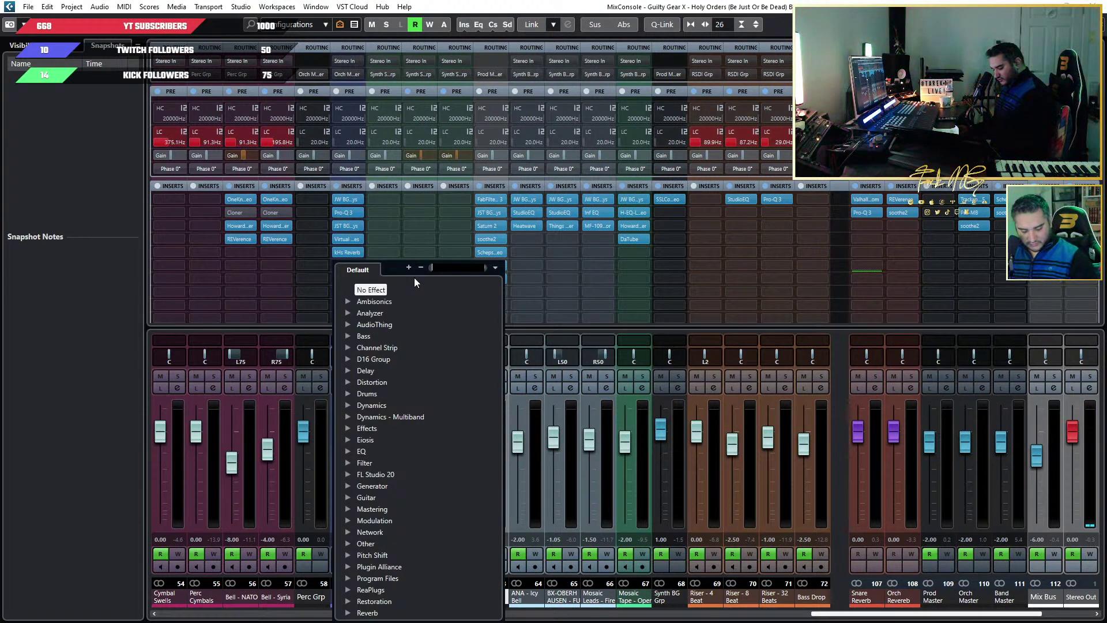
{"action": "type", "text": "part"}
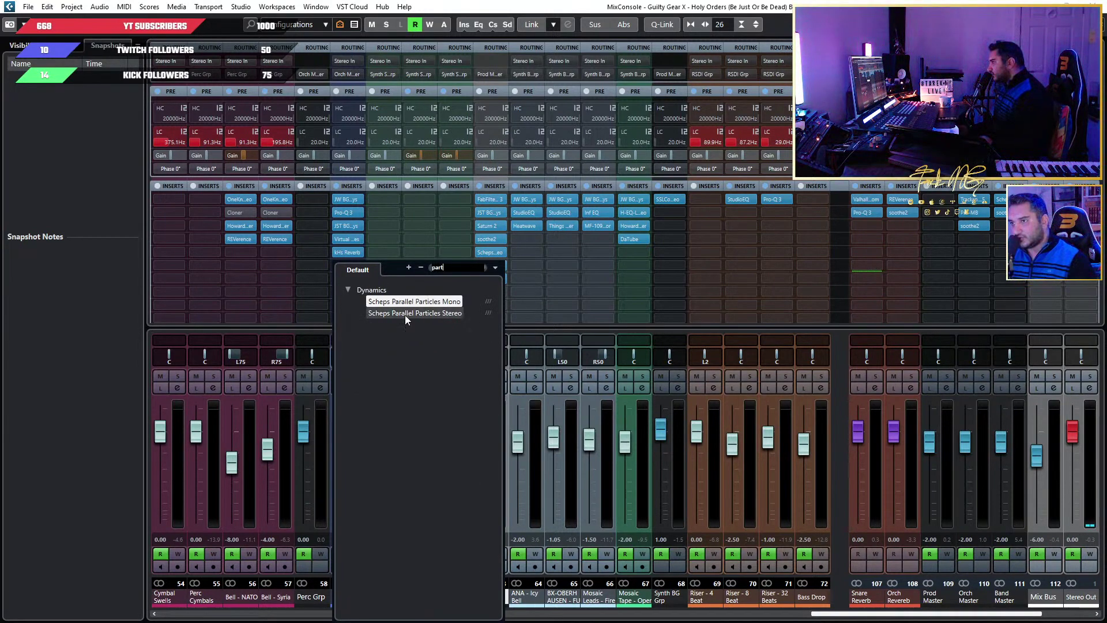
{"action": "left_click", "coordinate": [404, 315]}
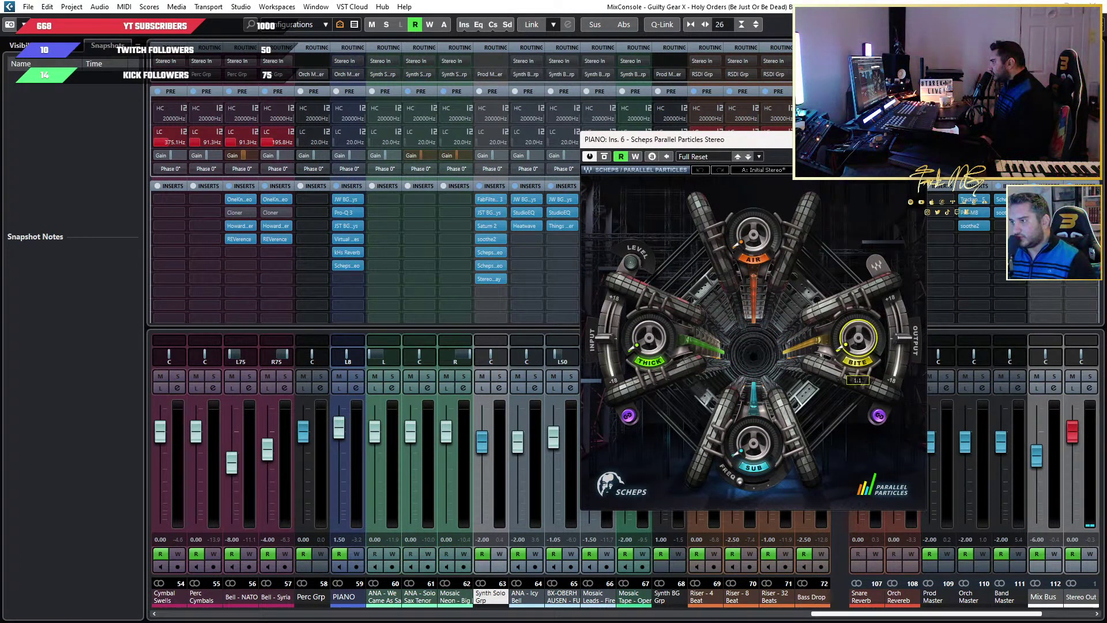
Try Bite at 100 in Scheps Parallel Particles, return it to 0 and solo the PIANO channel
{"action": "left_click_drag", "start_coordinate": [859, 340], "coordinate": [858, 283]}
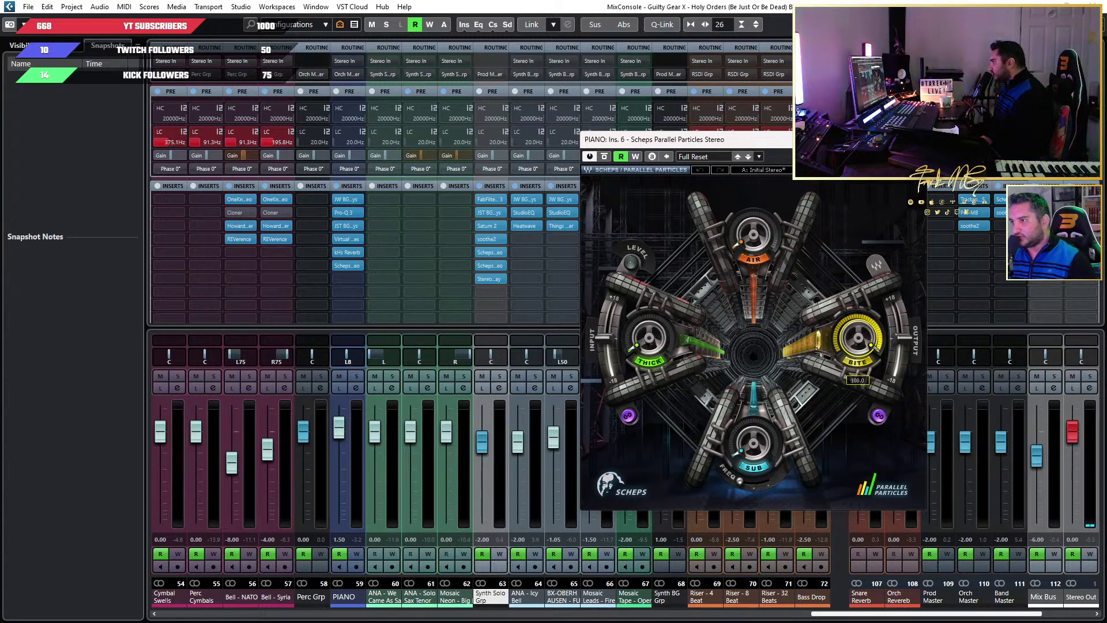
{"action": "left_click_drag", "start_coordinate": [859, 340], "coordinate": [858, 398]}
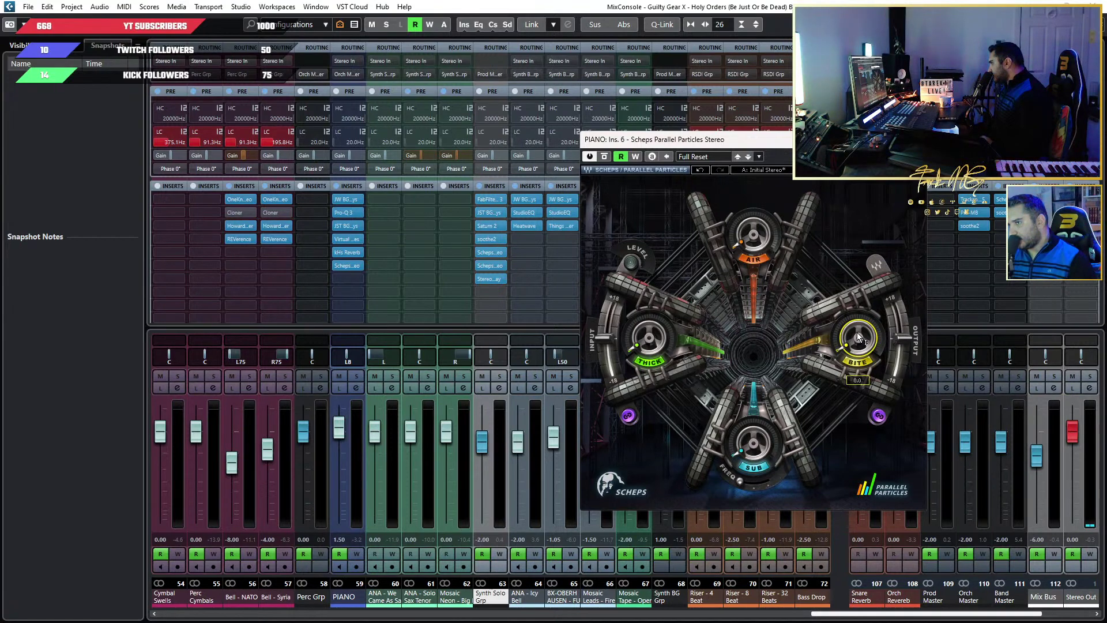
{"action": "left_click", "coordinate": [357, 377]}
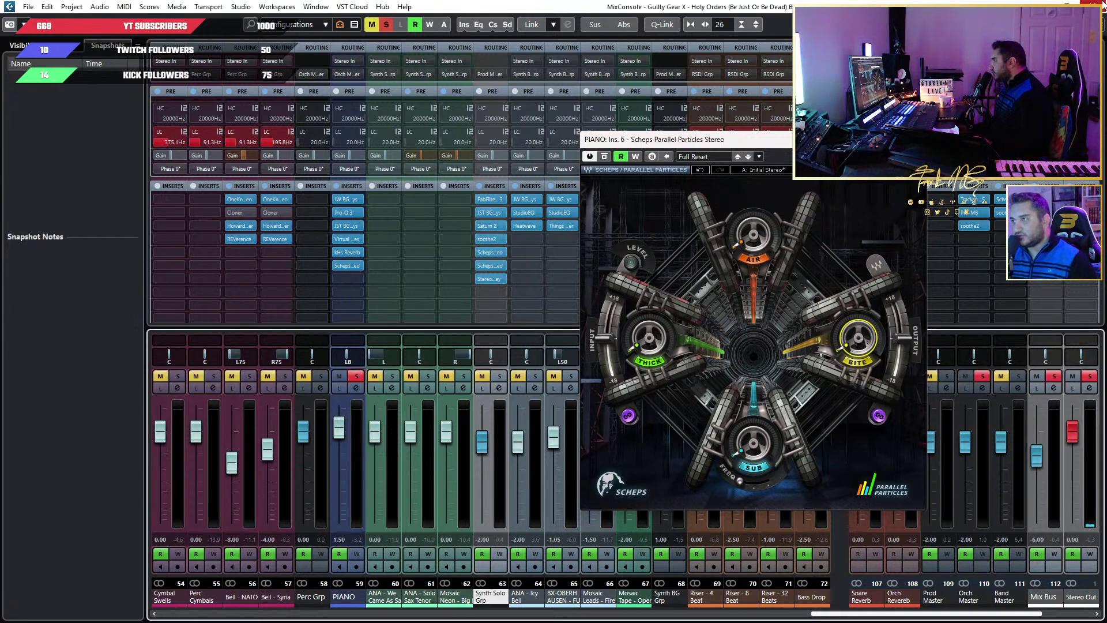
Return to the project window and collapse the Production and Harps folders, leaving the Orchestra folder's contents listed
{"action": "key", "text": "F3"}
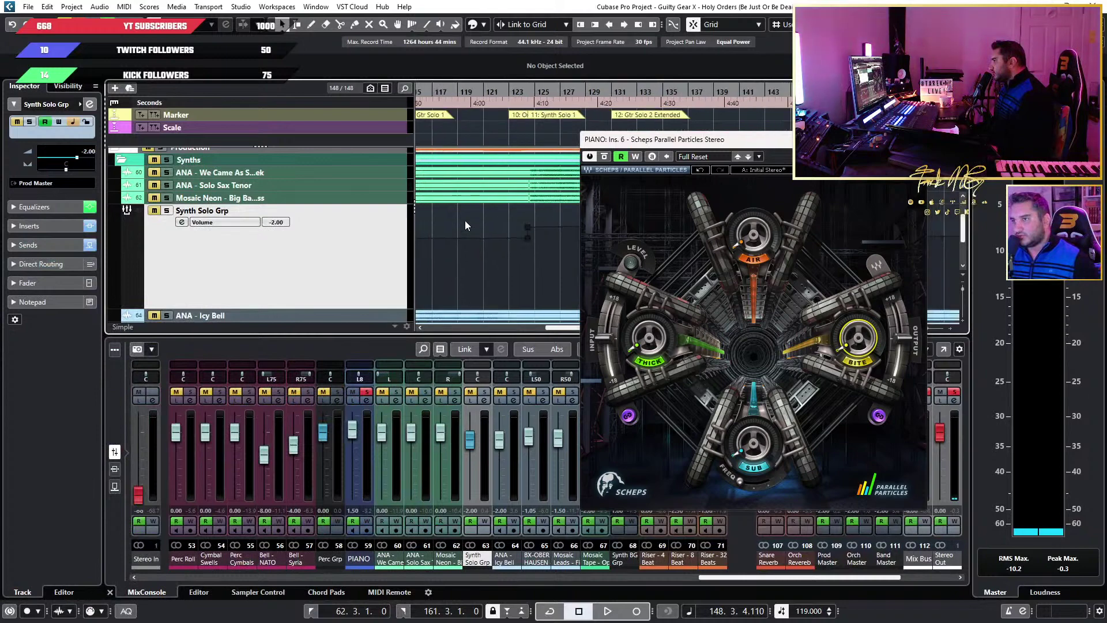
{"action": "key", "text": "shift+f"}
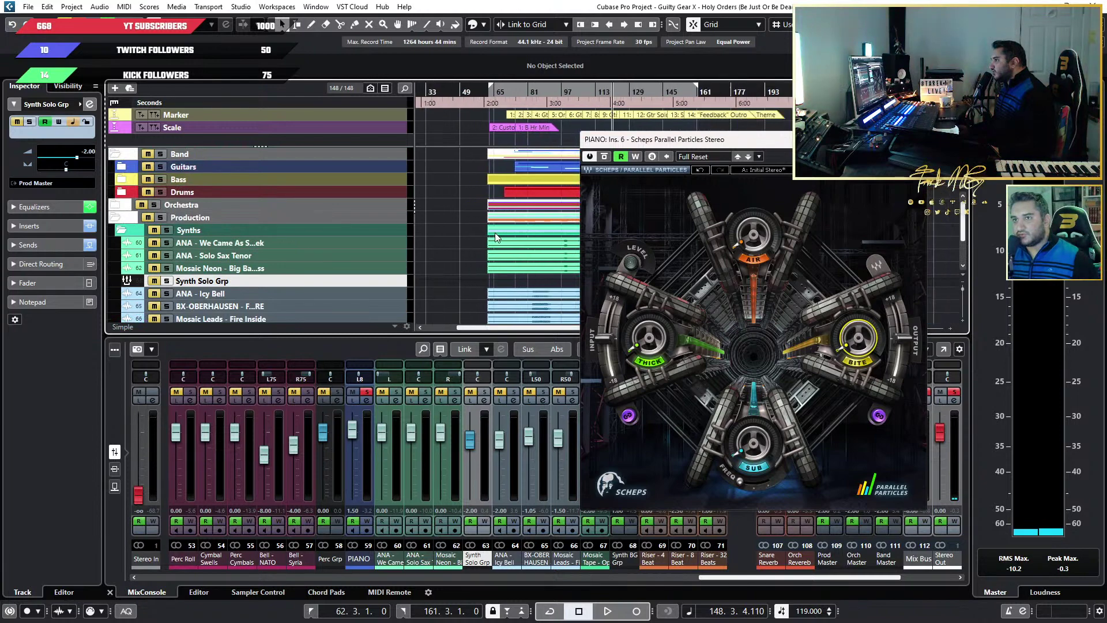
{"action": "scroll", "coordinate": [213, 200], "scroll_direction": "up", "scroll_amount": 3}
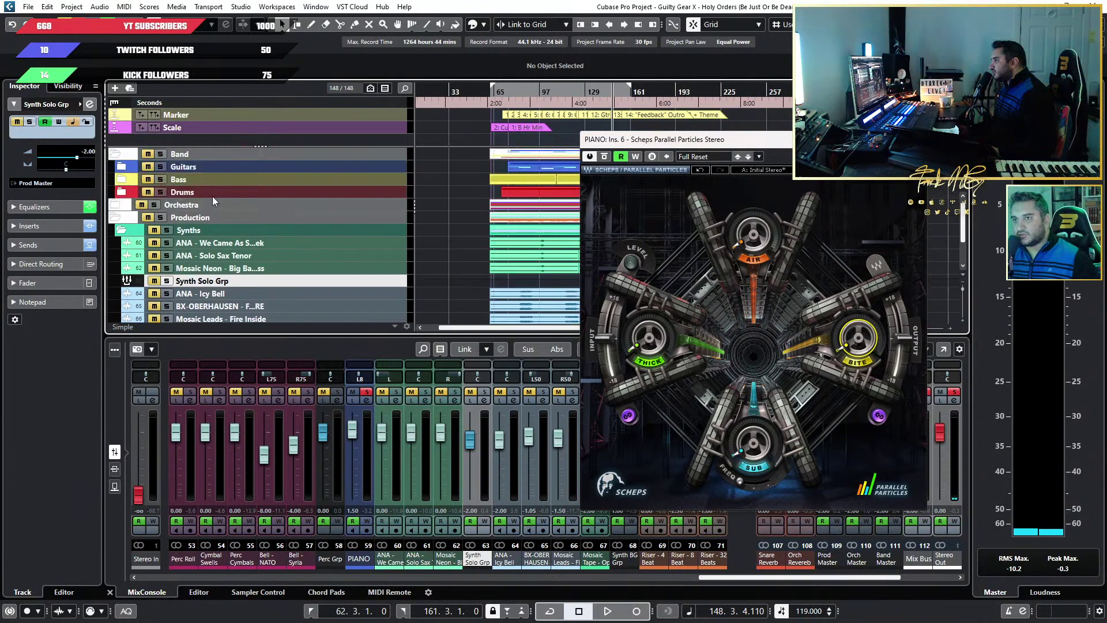
{"action": "left_click", "coordinate": [123, 231]}
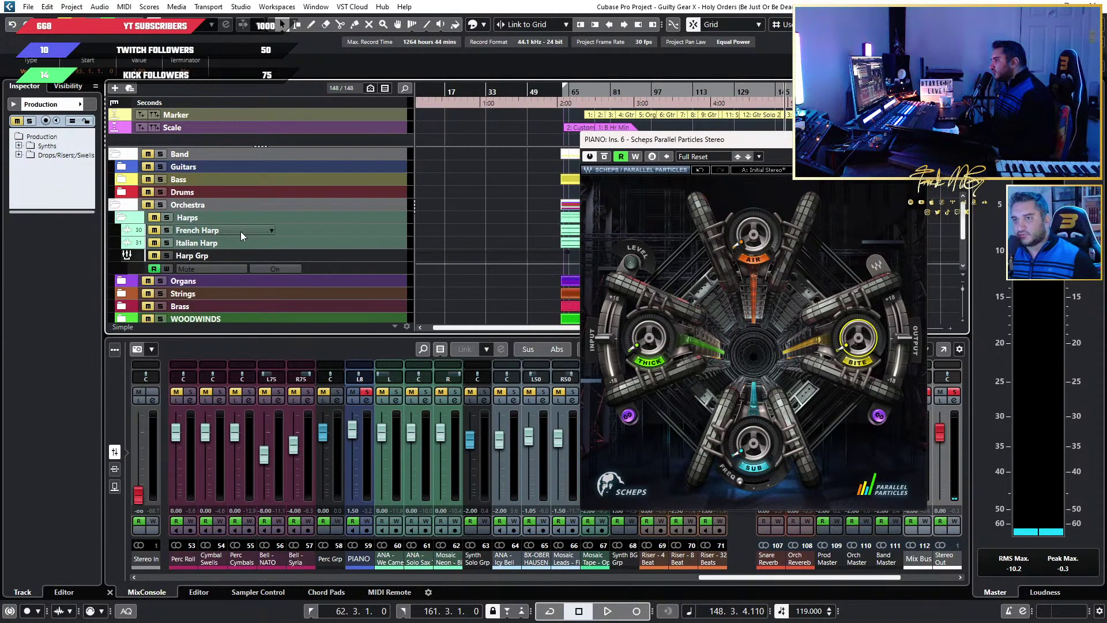
{"action": "left_click", "coordinate": [122, 221]}
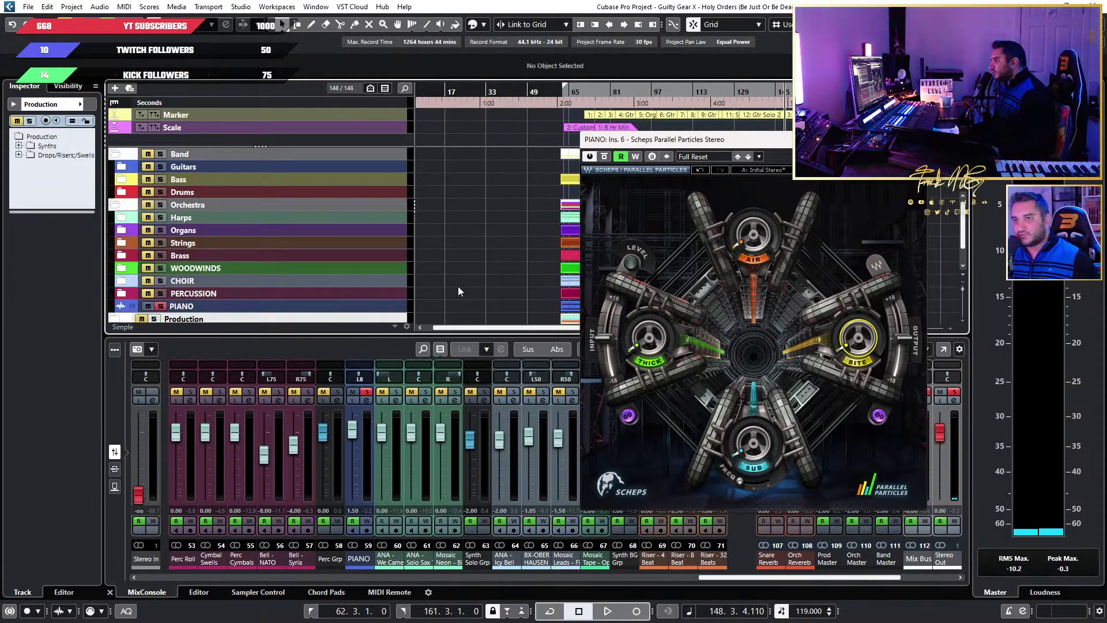
Play the soloed piano from bar 113, ahead of the first guitar solo
{"action": "scroll", "coordinate": [482, 279], "scroll_direction": "up", "scroll_amount": 5}
{"action": "scroll", "coordinate": [524, 279], "scroll_direction": "right", "scroll_amount": 5}
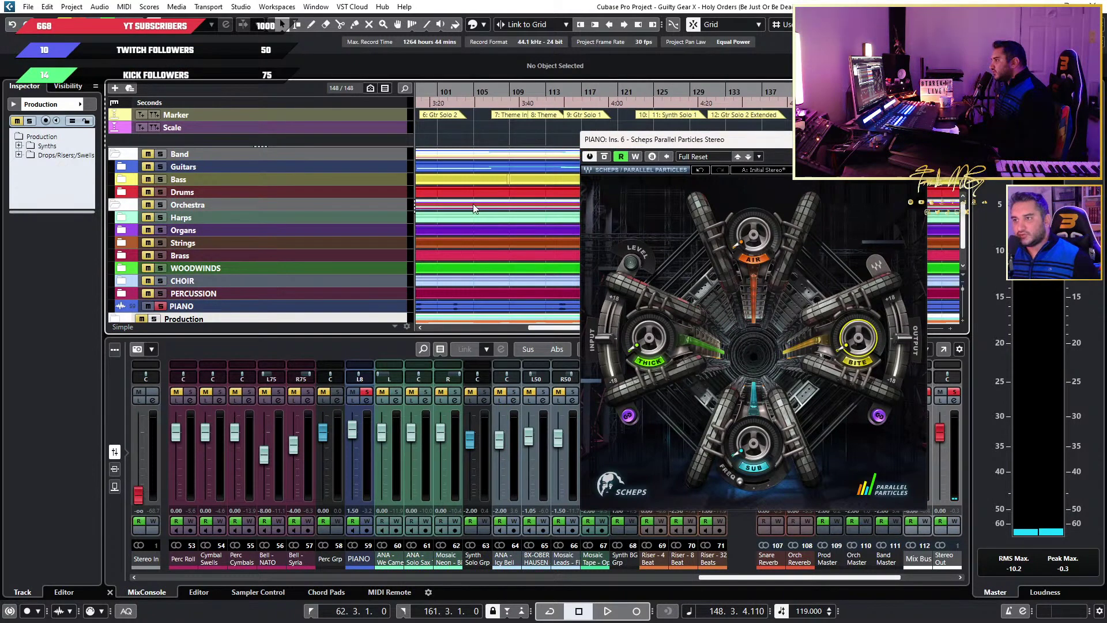
{"action": "left_click", "coordinate": [544, 93]}
{"action": "key", "text": "space"}
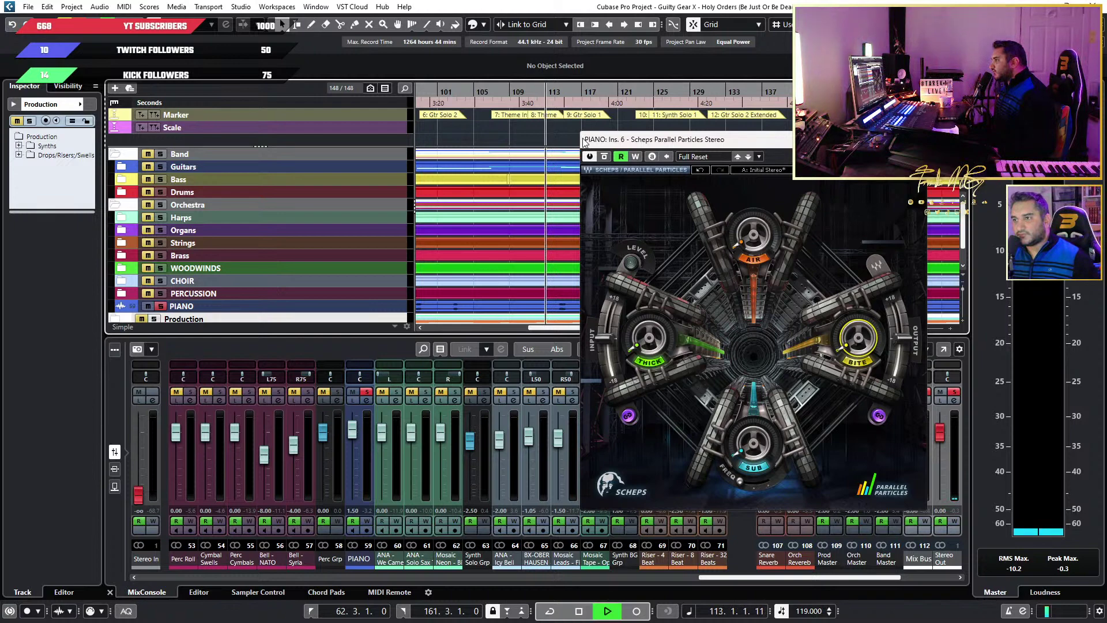
{"action": "scroll", "coordinate": [538, 321], "scroll_direction": "up", "scroll_amount": 3}
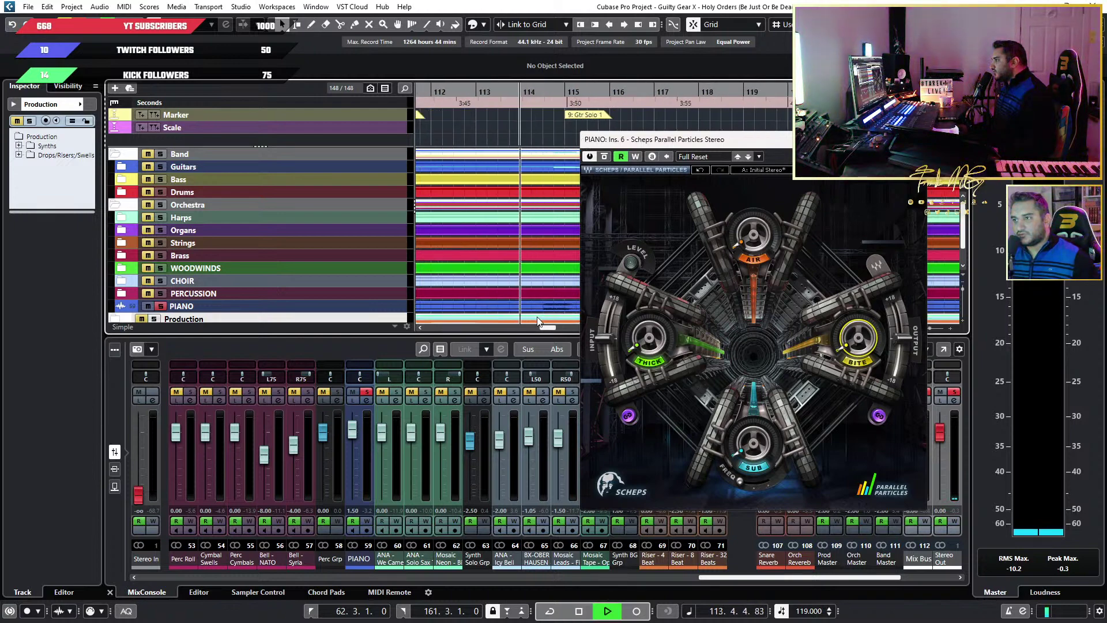
Try a strong Air boost on the soloed piano and relocate playback to about bar 114
{"action": "mouse_move", "coordinate": [873, 344]}
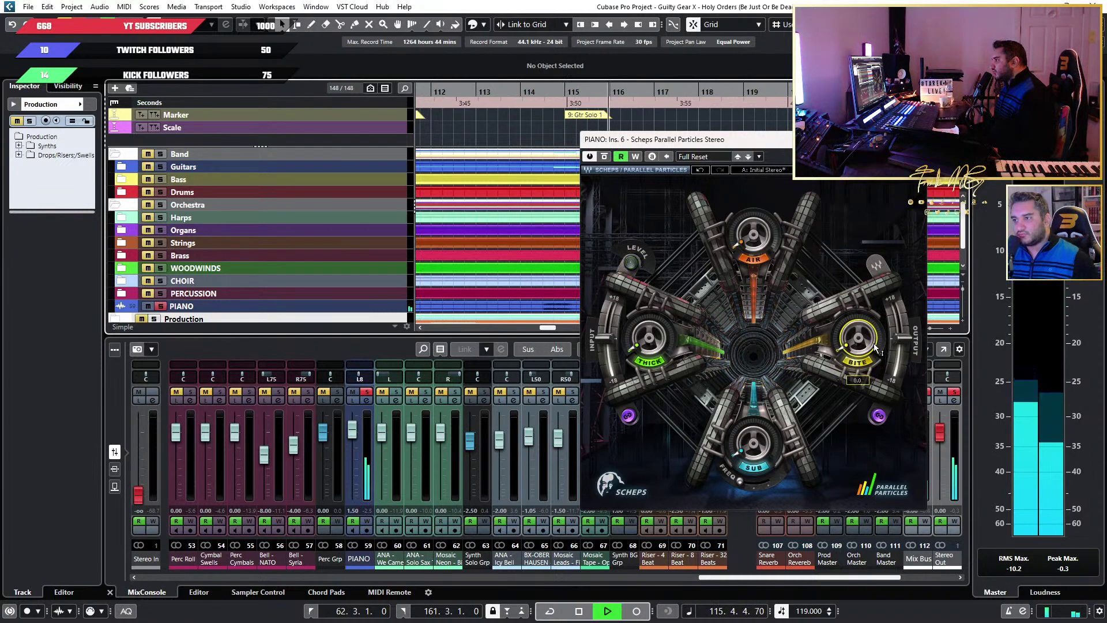
{"action": "left_click_drag", "start_coordinate": [753, 238], "coordinate": [754, 190]}
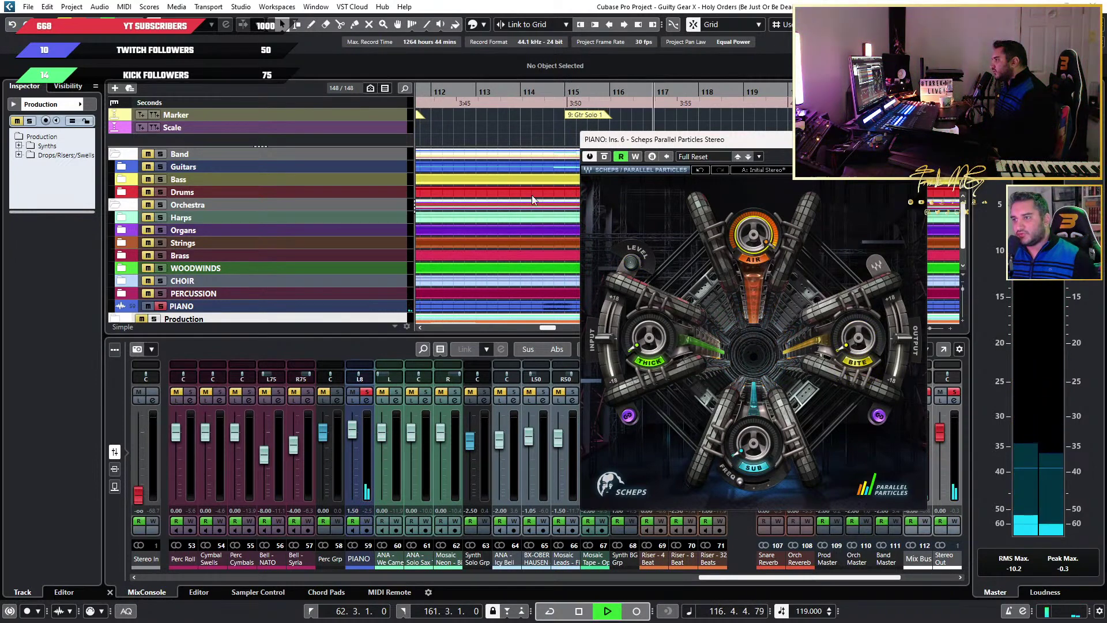
{"action": "left_click", "coordinate": [529, 91]}
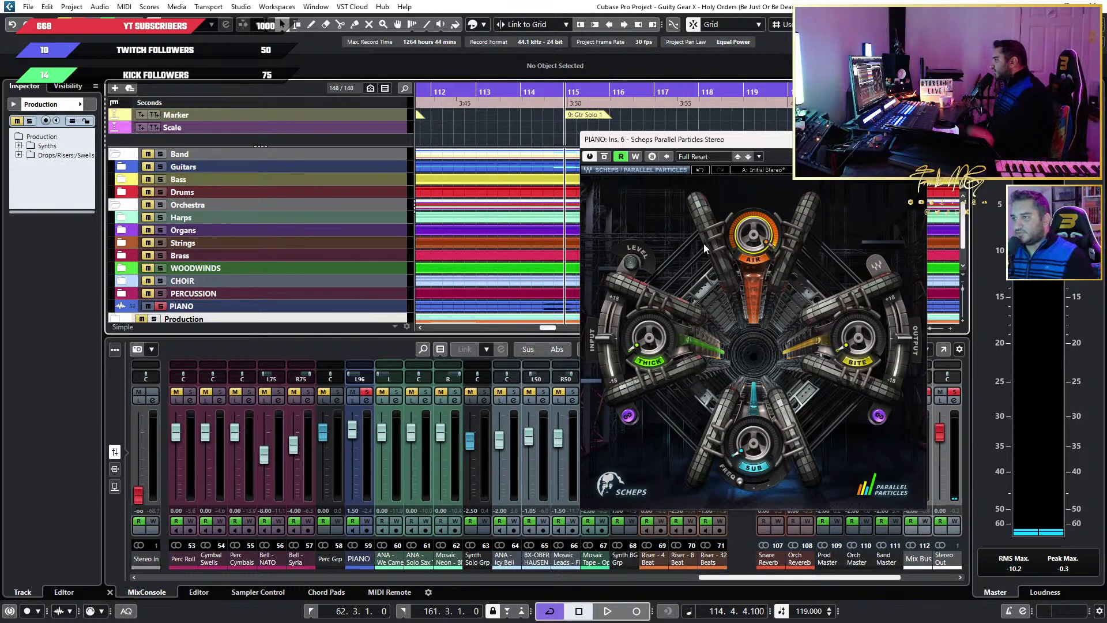
Reposition the Scheps Parallel Particles window to uncover more of the timeline and replay the soloed piano from about bar 114
{"action": "left_click_drag", "start_coordinate": [762, 138], "coordinate": [711, 140]}
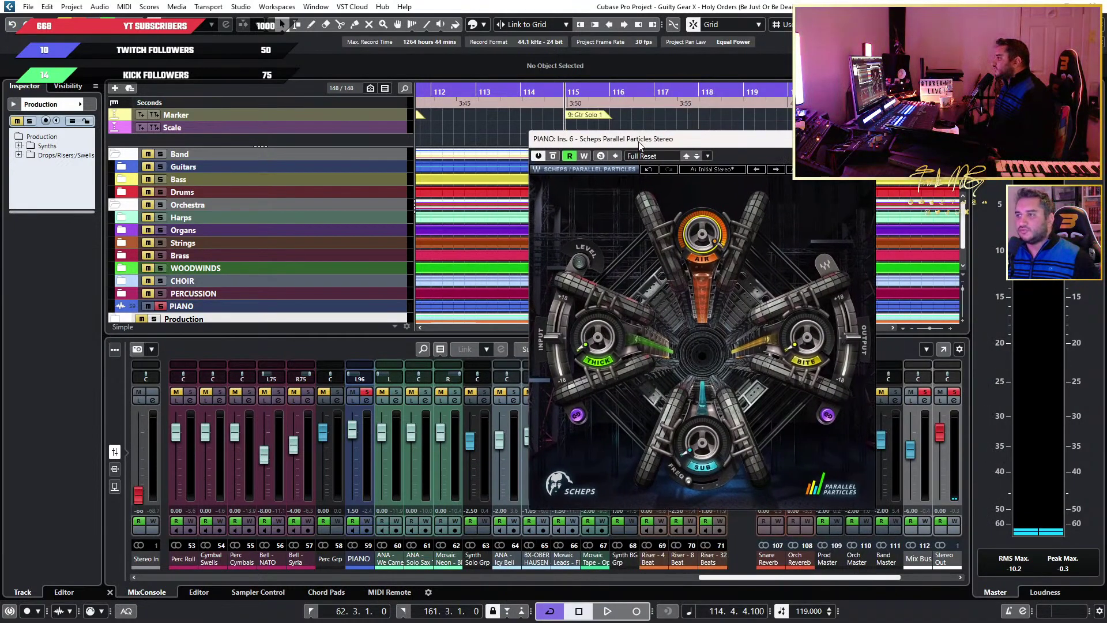
{"action": "left_click_drag", "start_coordinate": [638, 146], "coordinate": [750, 145]}
{"action": "left_click", "coordinate": [530, 94]}
{"action": "key", "text": "space"}
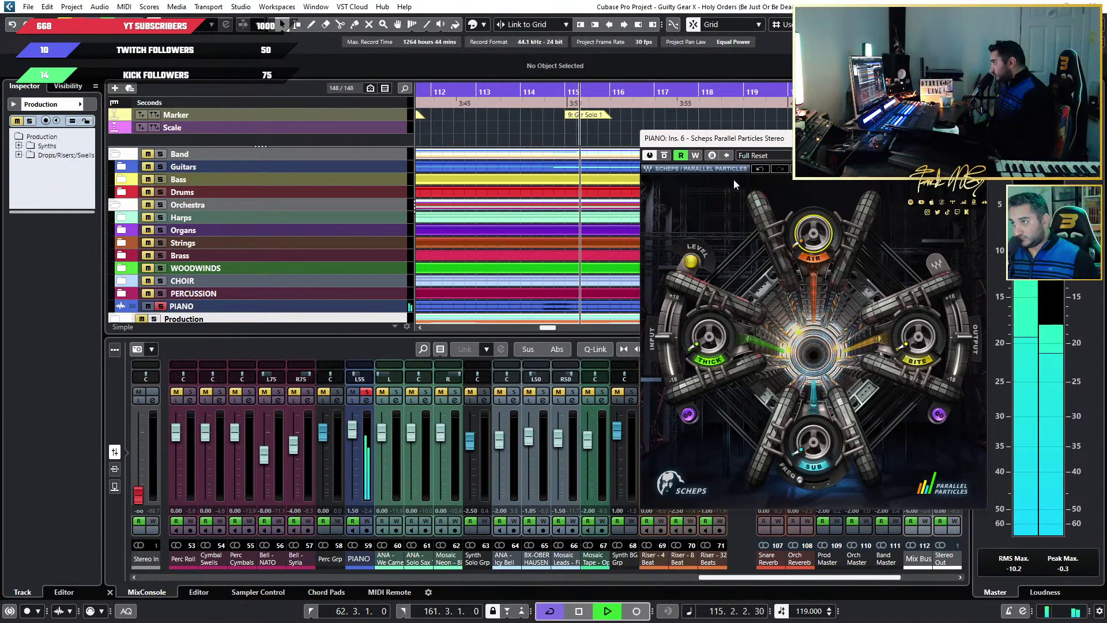
{"action": "left_click", "coordinate": [528, 93]}
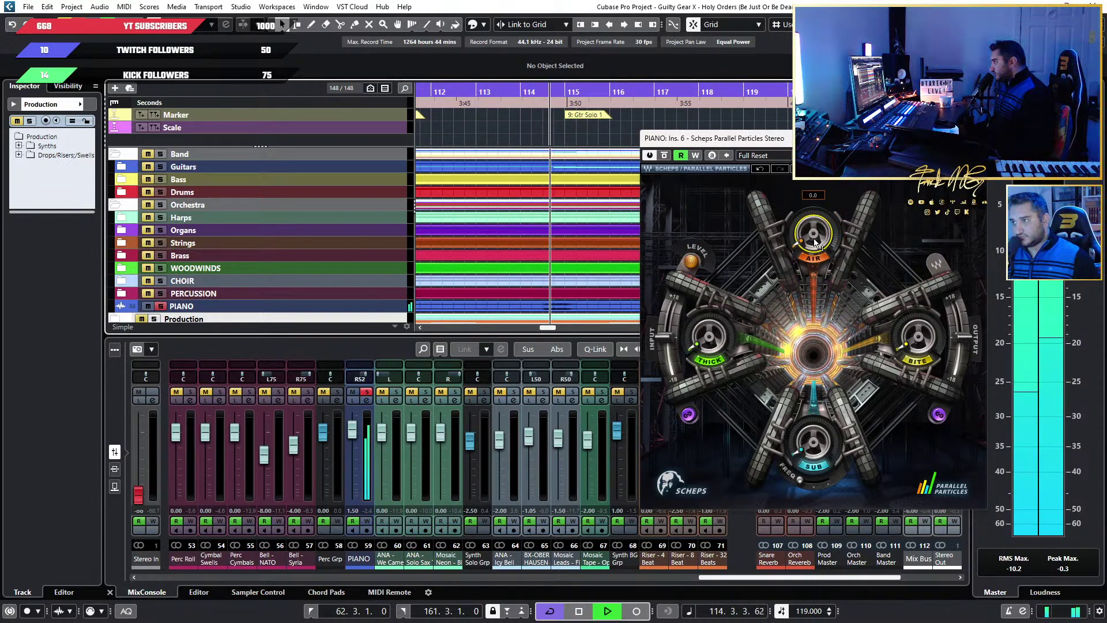
Try Air at about 25 on the piano while replaying the passage around bar 114, then return Air to 0
{"action": "left_click", "coordinate": [548, 91]}
{"action": "mouse_move", "coordinate": [813, 233]}
{"action": "left_mouse_down"}
{"action": "mouse_move", "coordinate": [813, 220]}
{"action": "mouse_move", "coordinate": [813, 230]}
{"action": "left_mouse_up"}
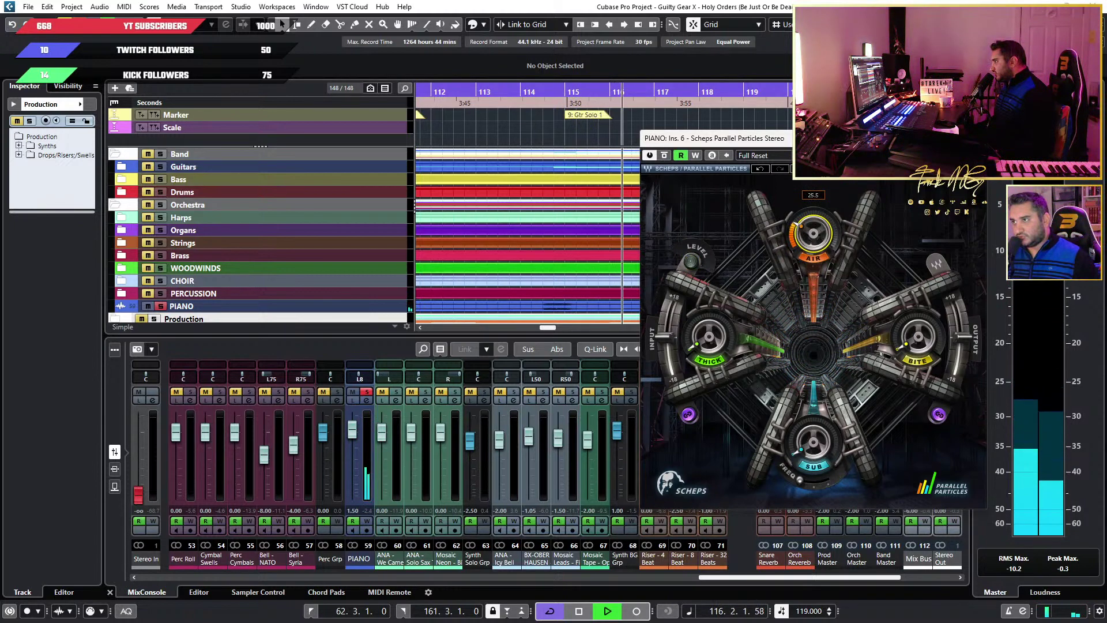
{"action": "left_click", "coordinate": [527, 92]}
{"action": "left_click_drag", "start_coordinate": [823, 238], "coordinate": [824, 228]}
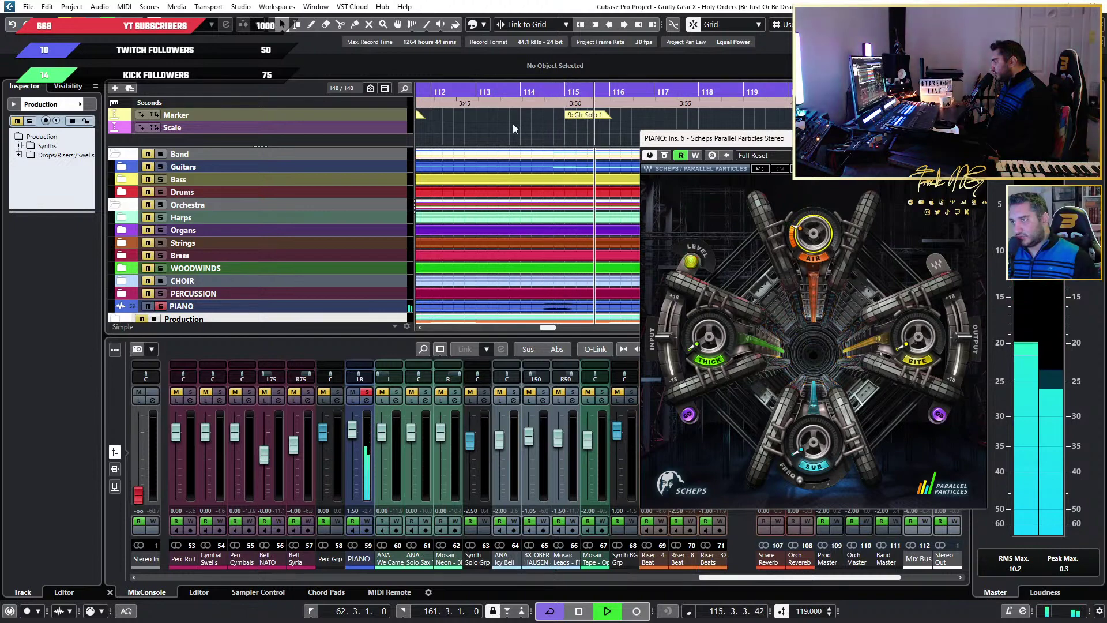
{"action": "left_click", "coordinate": [509, 91]}
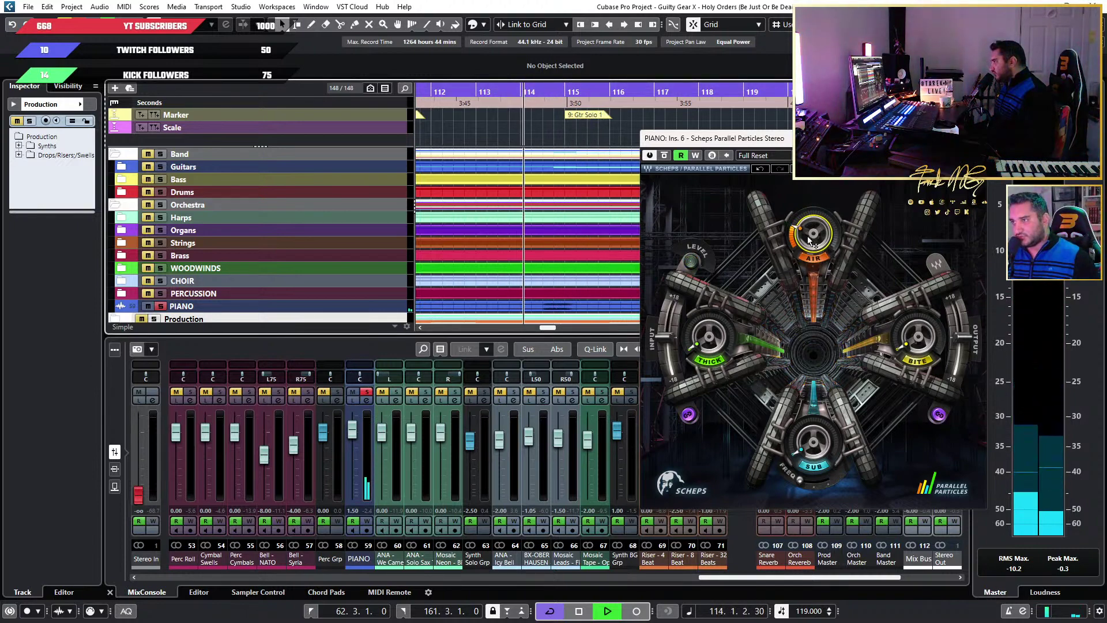
{"action": "left_click_drag", "start_coordinate": [813, 231], "coordinate": [813, 242]}
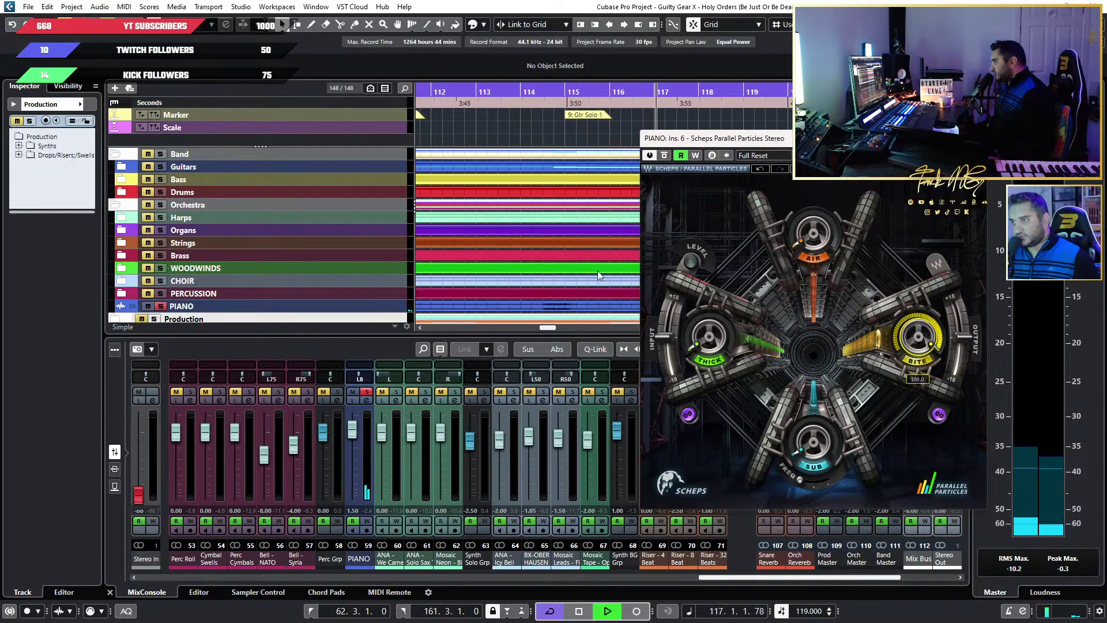
Audition the piano with Bite at 100, reduce Bite to about 11 and add a slight amount of Air
{"action": "left_click", "coordinate": [537, 95]}
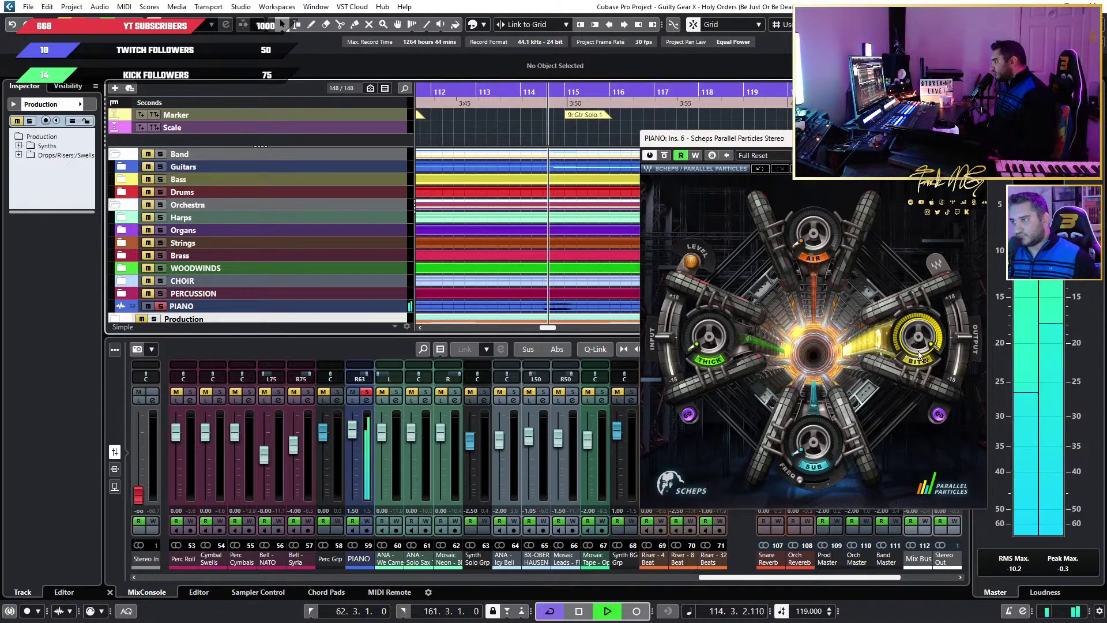
{"action": "mouse_move", "coordinate": [920, 336]}
{"action": "left_click_drag", "start_coordinate": [920, 336], "coordinate": [920, 393]}
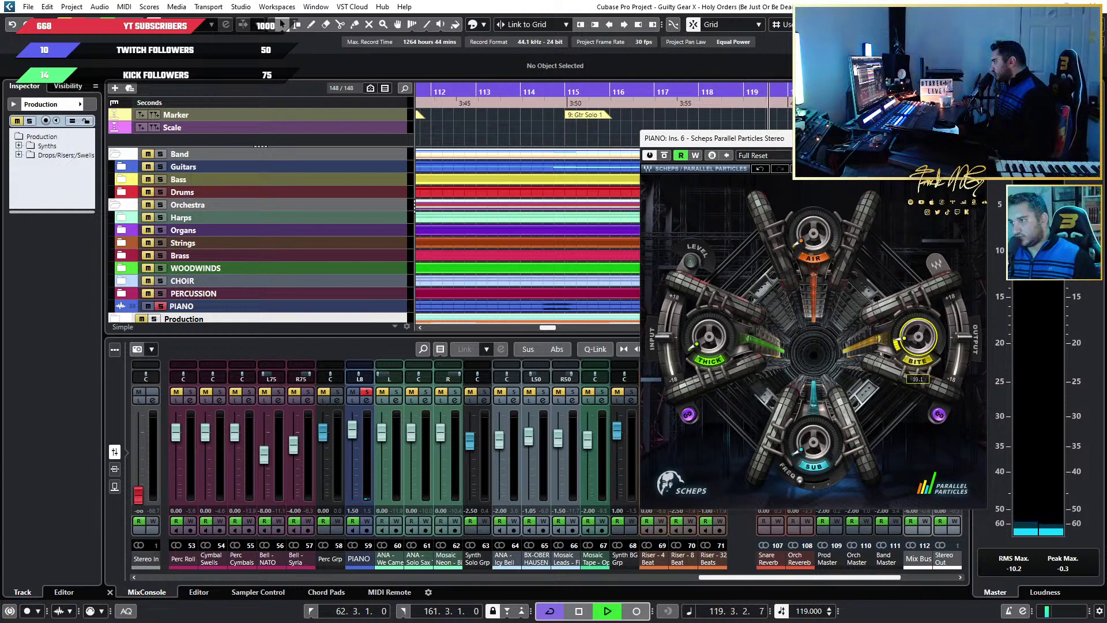
{"action": "left_click_drag", "start_coordinate": [822, 229], "coordinate": [822, 226]}
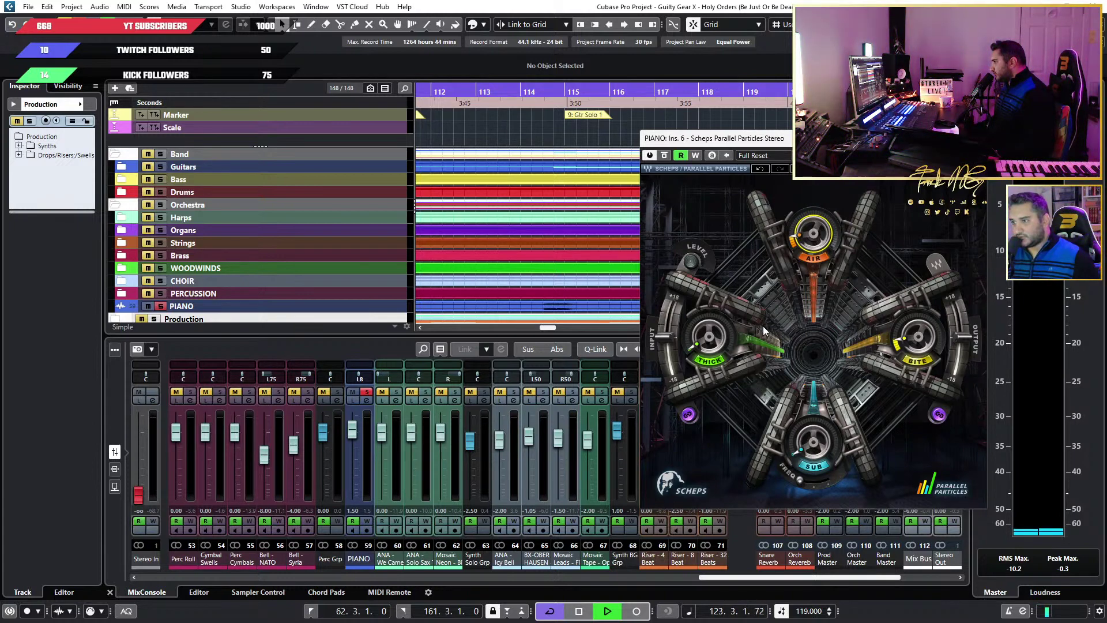
Replay the soloed piano from about bar 114, then clear its solo and replay the passage in the full mix
{"action": "left_click", "coordinate": [531, 102]}
{"action": "key", "text": "space"}
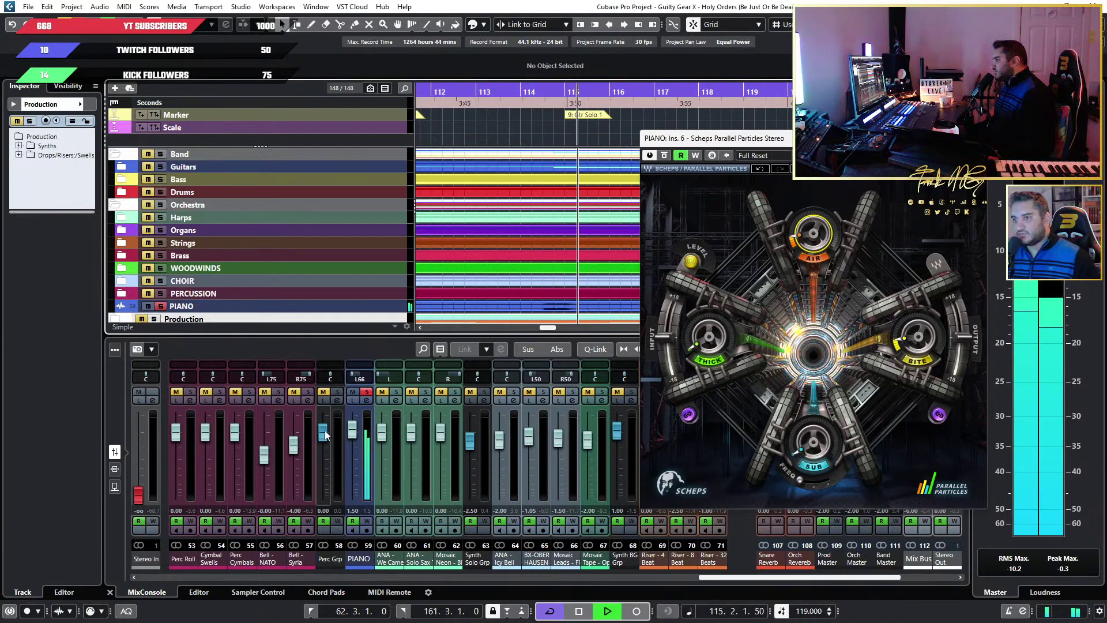
{"action": "left_click", "coordinate": [366, 392]}
{"action": "left_click", "coordinate": [513, 91]}
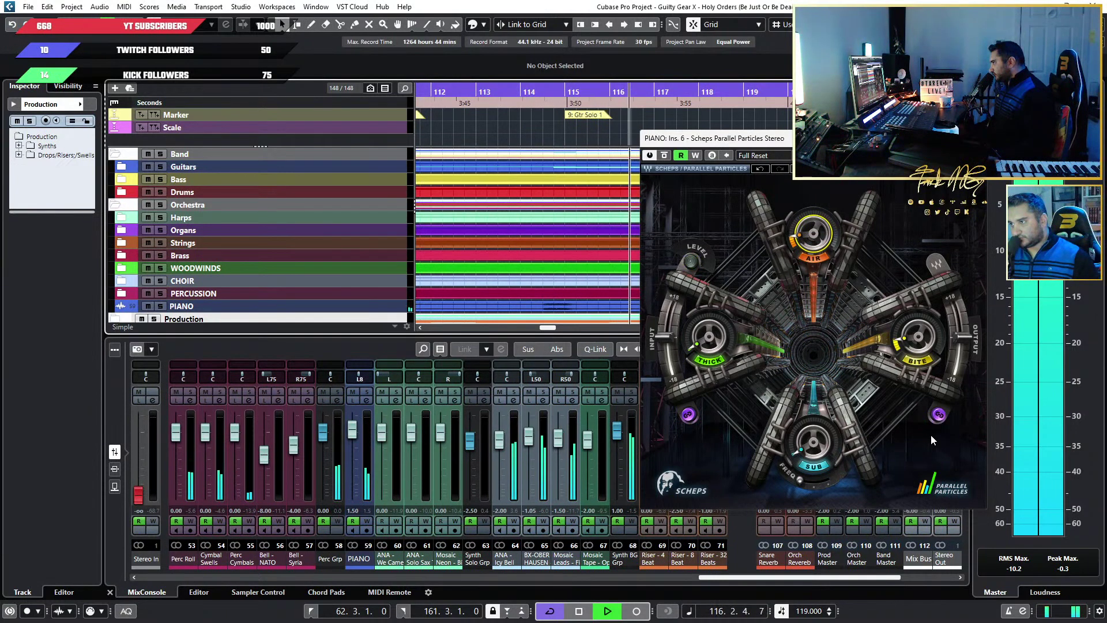
Set the piano's Air to 7.0, check the Bite control and replay the full mix from about bar 114
{"action": "left_click_drag", "start_coordinate": [816, 230], "coordinate": [816, 231]}
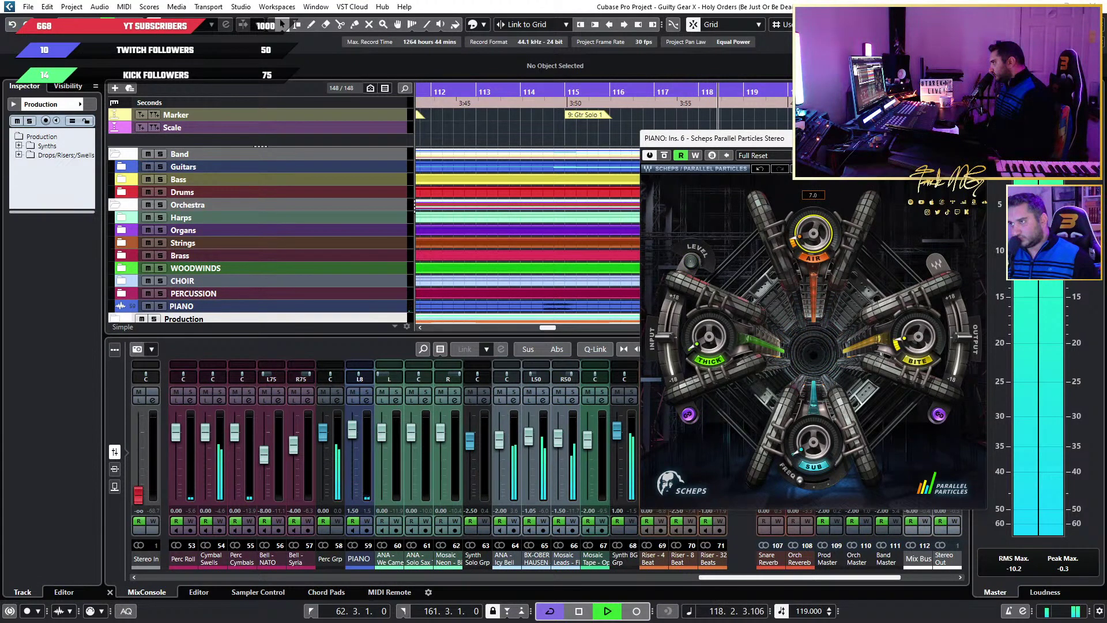
{"action": "left_click", "coordinate": [930, 345]}
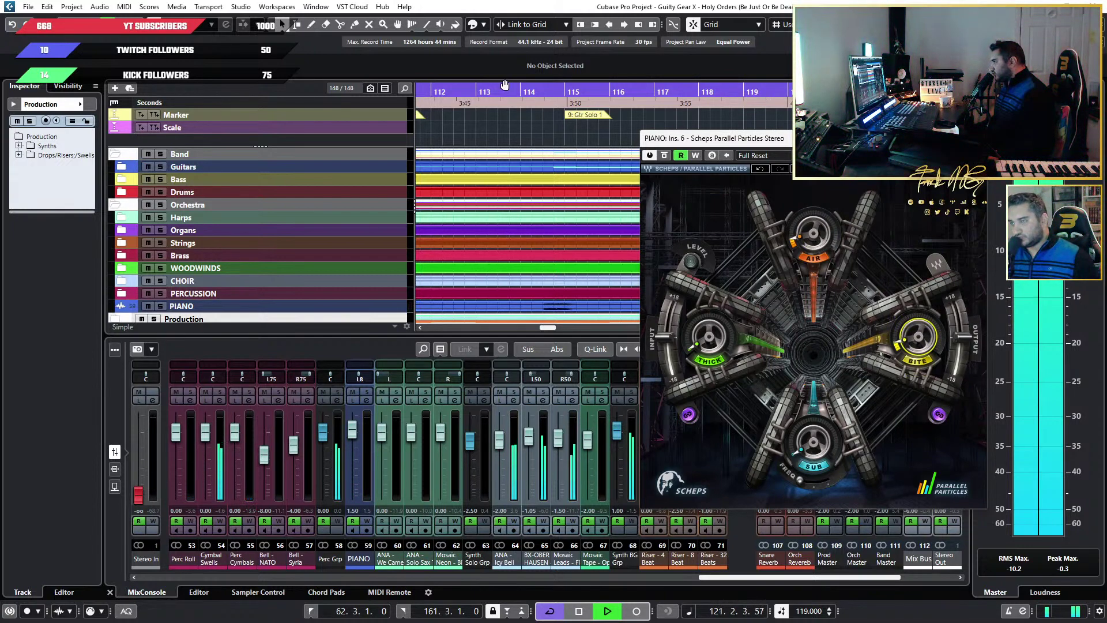
{"action": "left_click", "coordinate": [525, 93]}
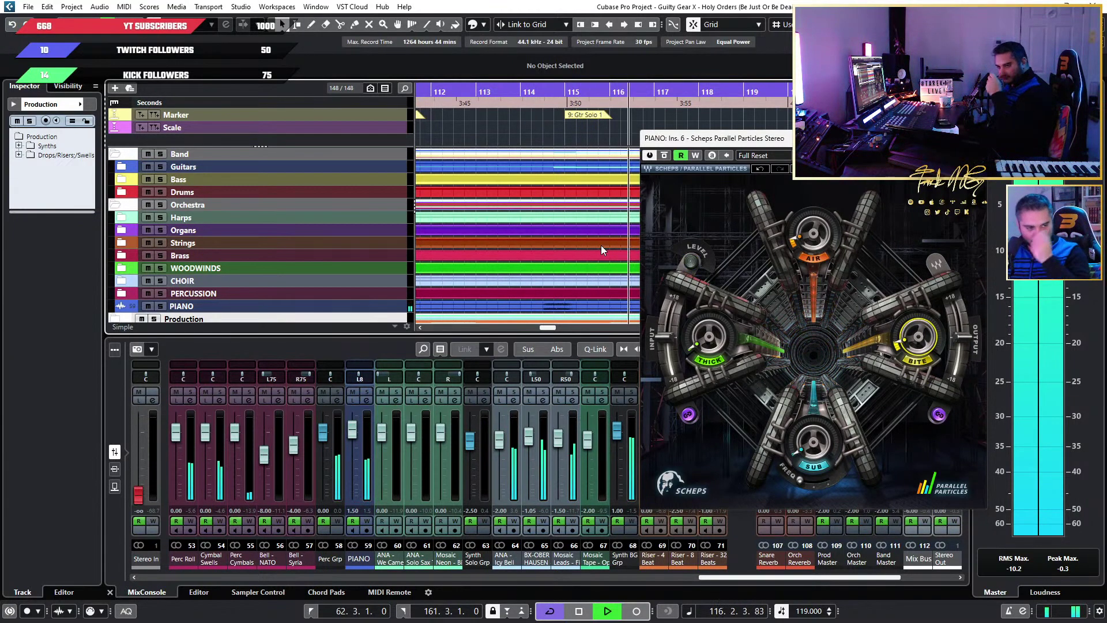
Close the piano's Scheps Parallel Particles window and stop playback
{"action": "left_click_drag", "start_coordinate": [750, 140], "coordinate": [404, 140]}
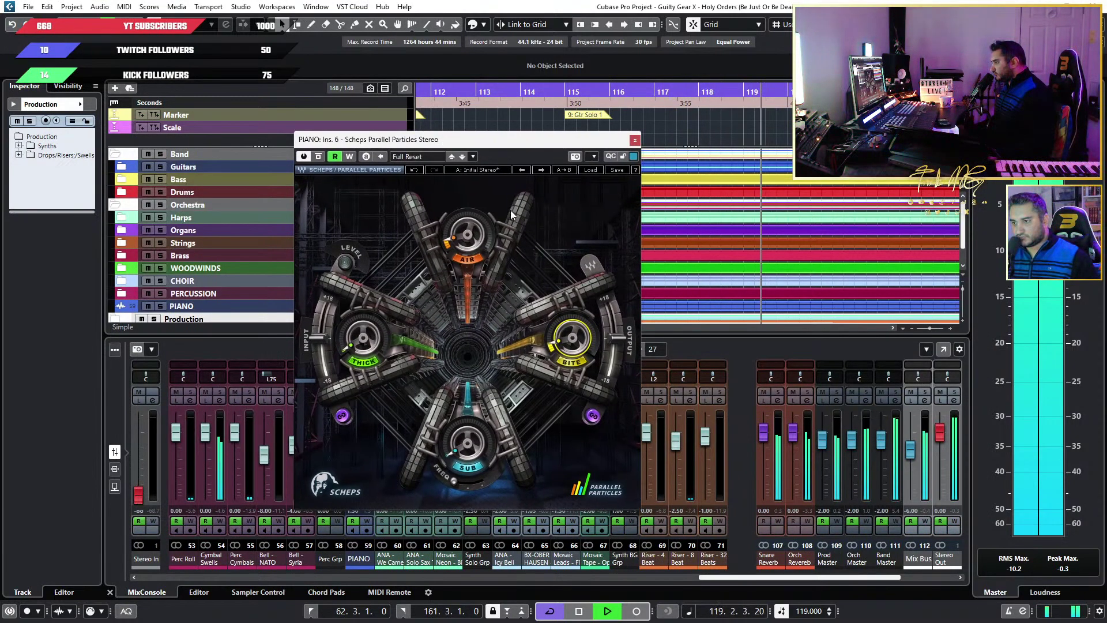
{"action": "left_click", "coordinate": [635, 140]}
{"action": "key", "text": "space"}
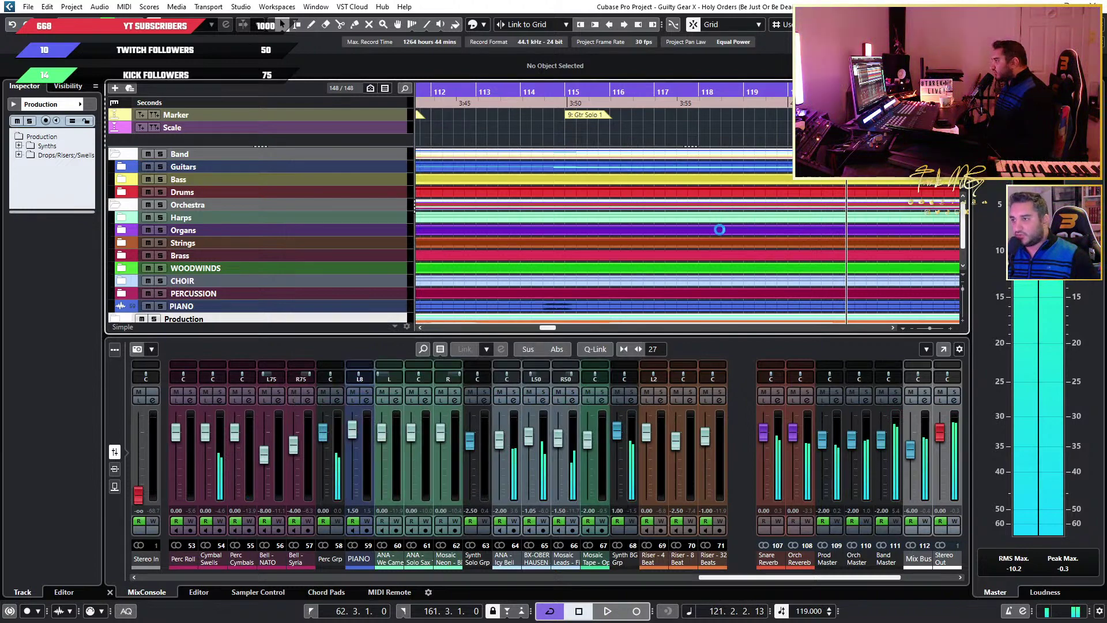
Play the full mix from around bar 86 and show the inserts of the guitar, bass and drum channels in the project window's mixer
{"action": "scroll", "coordinate": [716, 229], "scroll_direction": "down", "scroll_amount": 3}
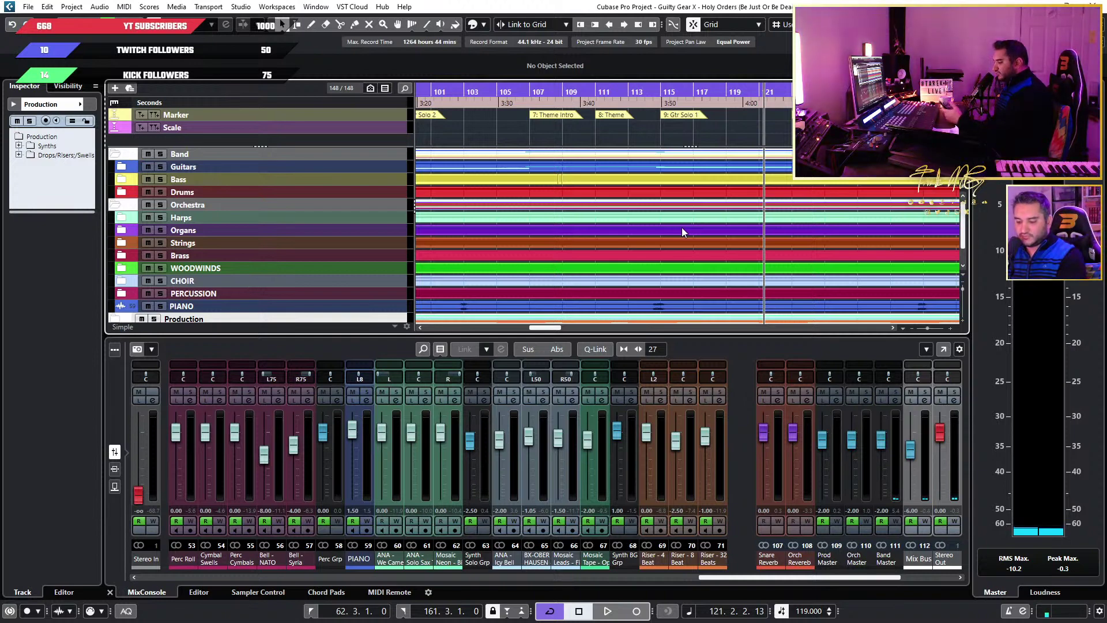
{"action": "scroll", "coordinate": [693, 200], "scroll_direction": "down", "scroll_amount": 4}
{"action": "double_click", "coordinate": [571, 95]}
{"action": "key", "text": "space"}
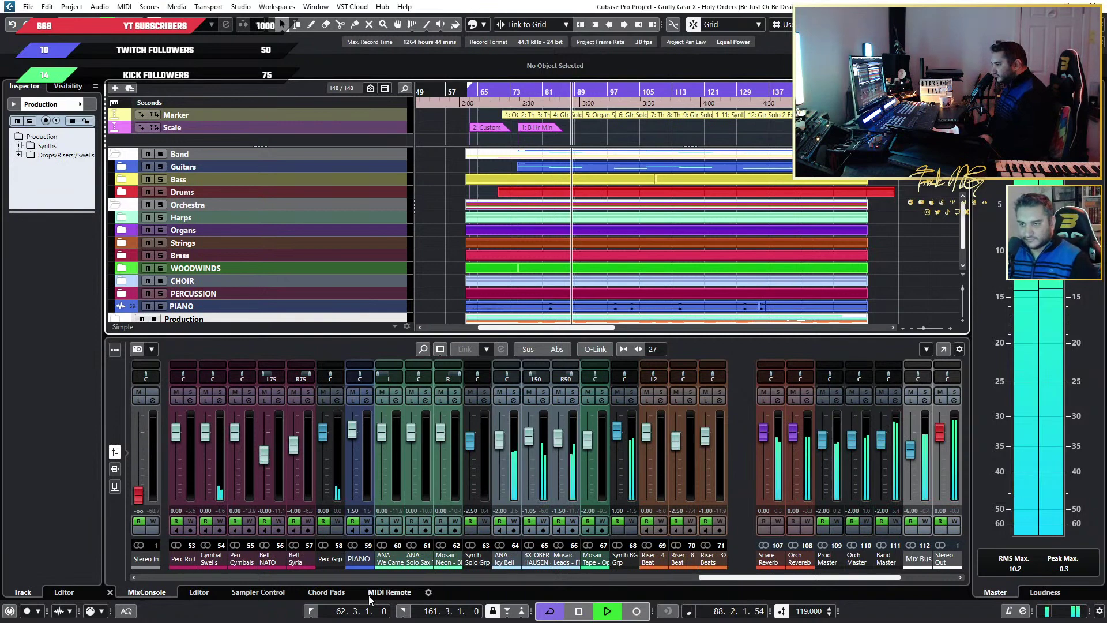
{"action": "left_click_drag", "start_coordinate": [740, 580], "coordinate": [234, 587]}
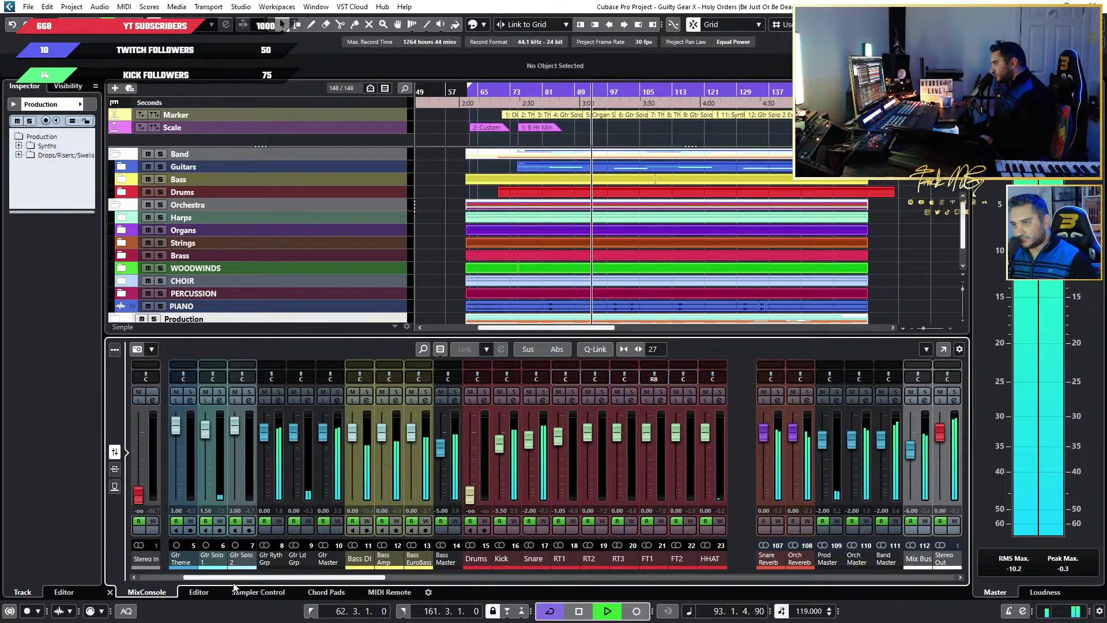
{"action": "left_click", "coordinate": [116, 470]}
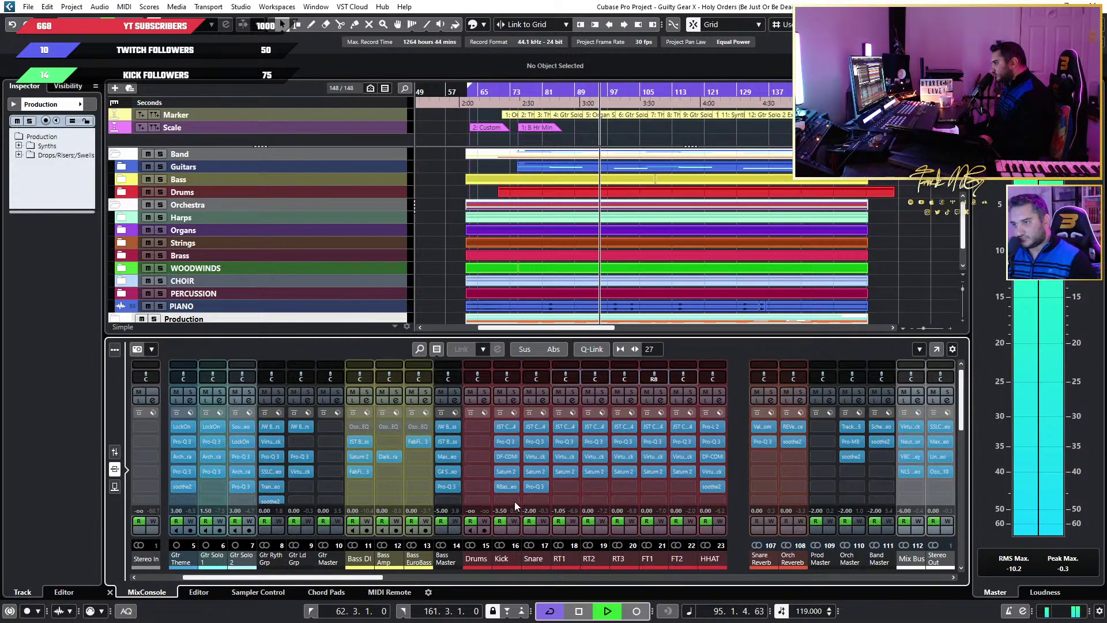
Open the kick's Saturn 2 and set the band 2 level to -4 dB and the band 1 level to -0.5 dB
{"action": "left_click", "coordinate": [506, 472]}
{"action": "double_click", "coordinate": [460, 287]}
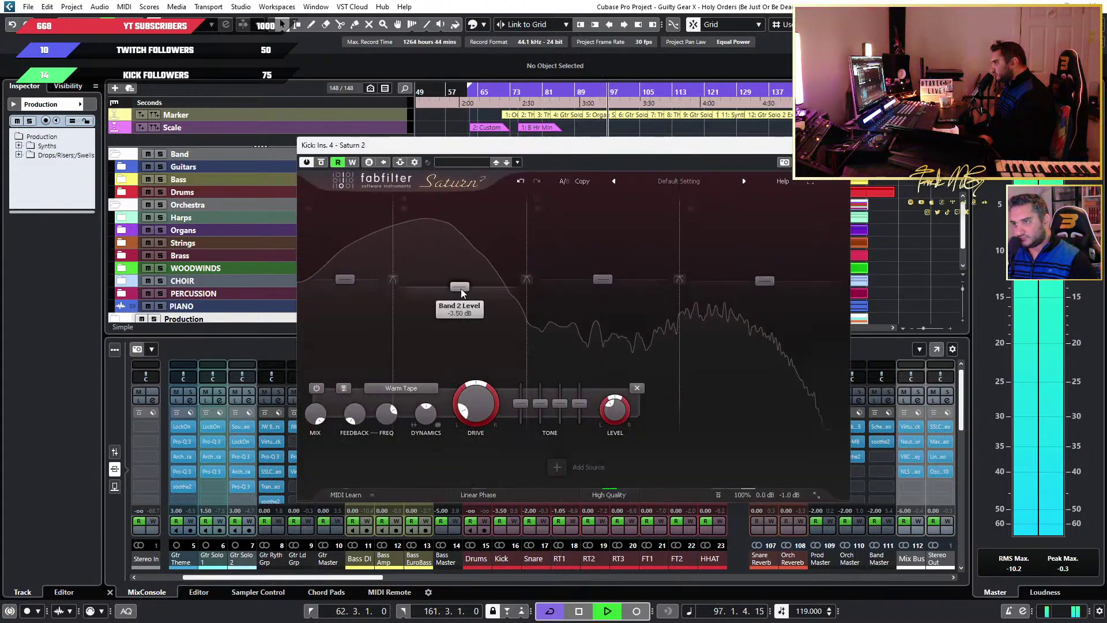
{"action": "type", "text": "-4"}
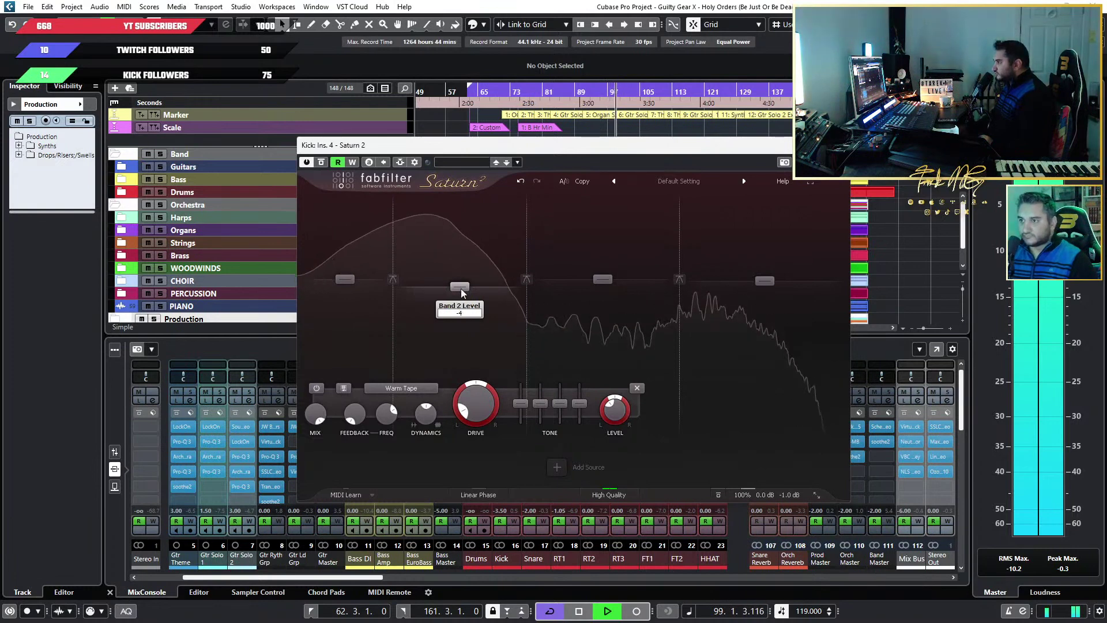
{"action": "key", "text": "Return"}
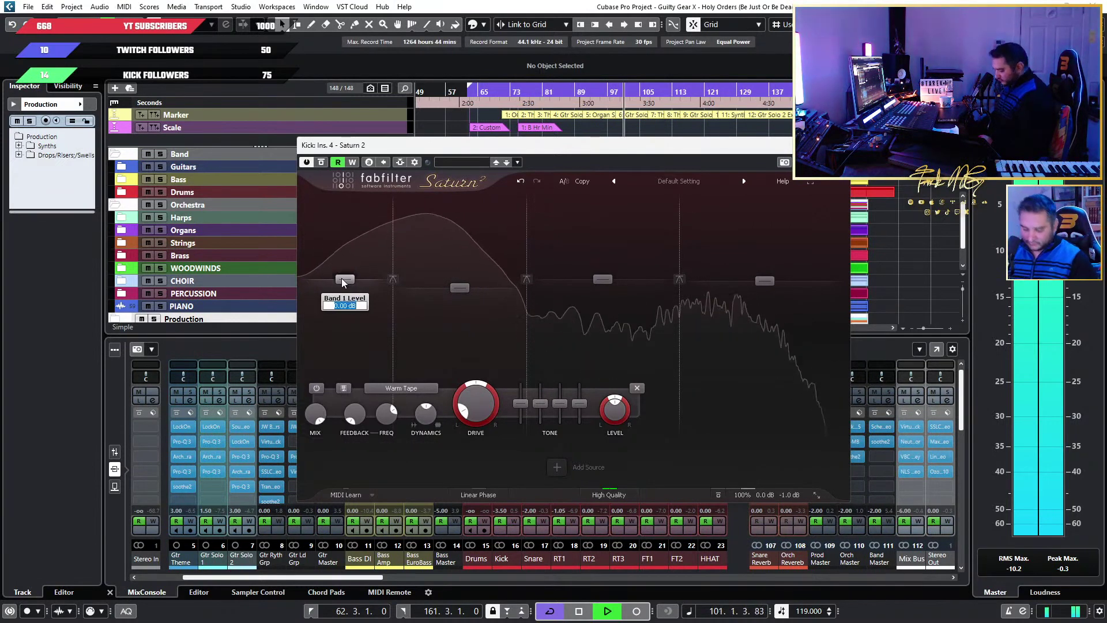
{"action": "double_click", "coordinate": [344, 301]}
{"action": "type", "text": "-1"}
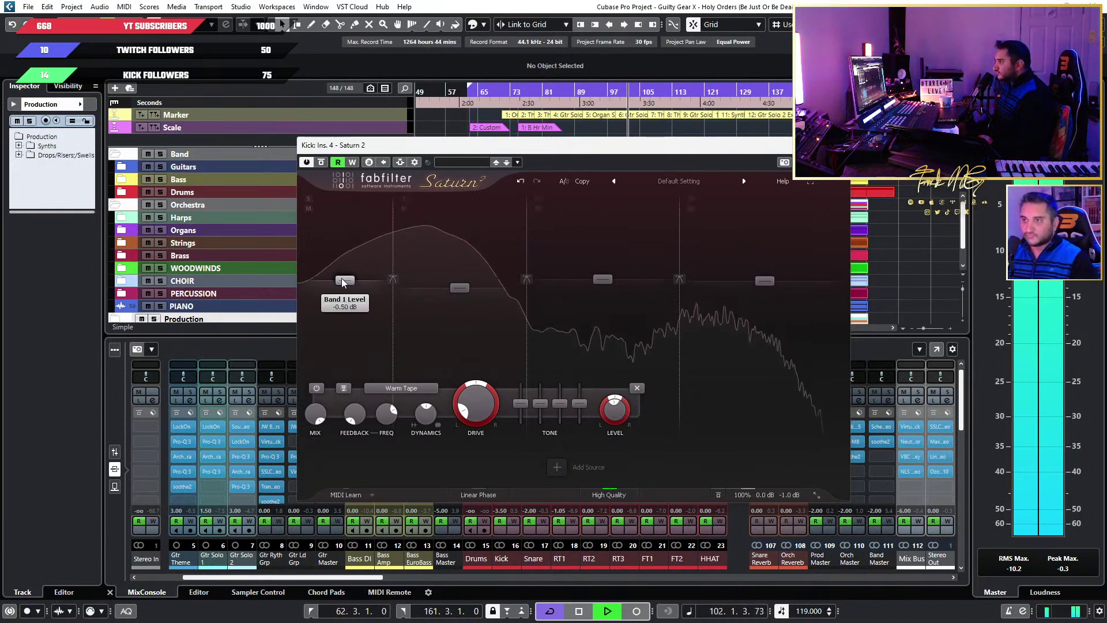
{"action": "key", "text": "Return"}
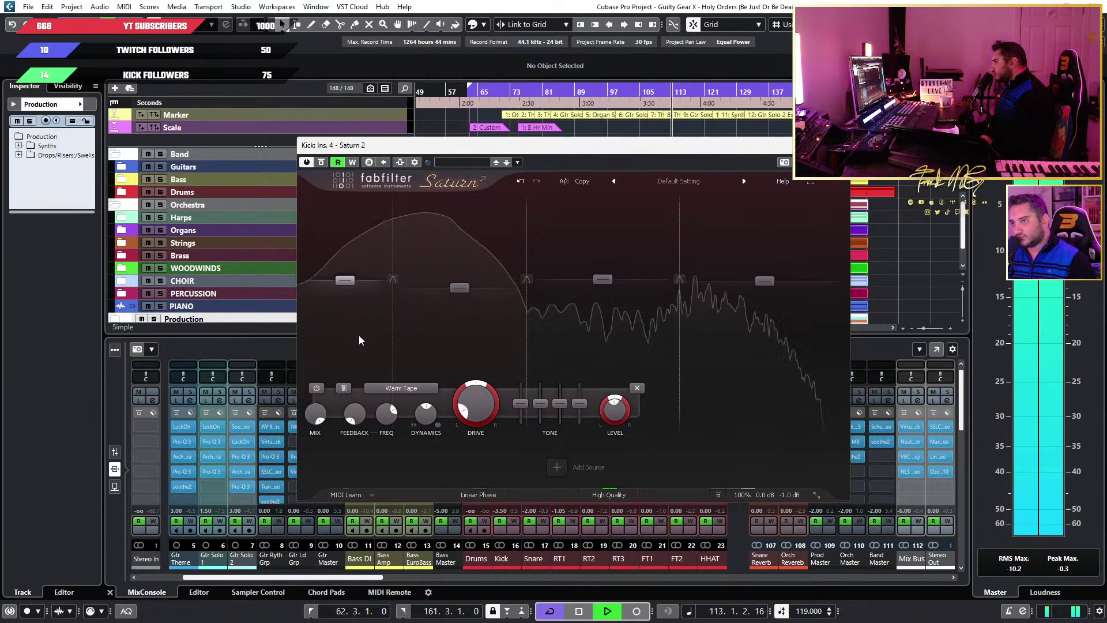
Readjust the kick's low-band levels in Saturn 2, setting band 2 to -3.5 dB, and close the plug-in window
{"action": "double_click", "coordinate": [349, 286]}
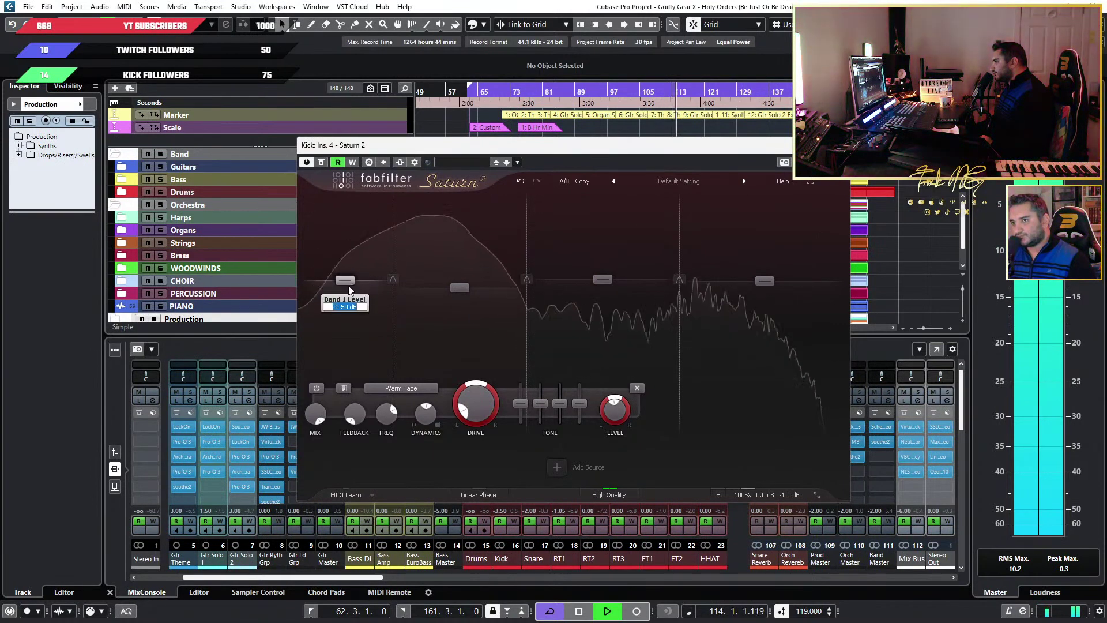
{"action": "key", "text": "Escape"}
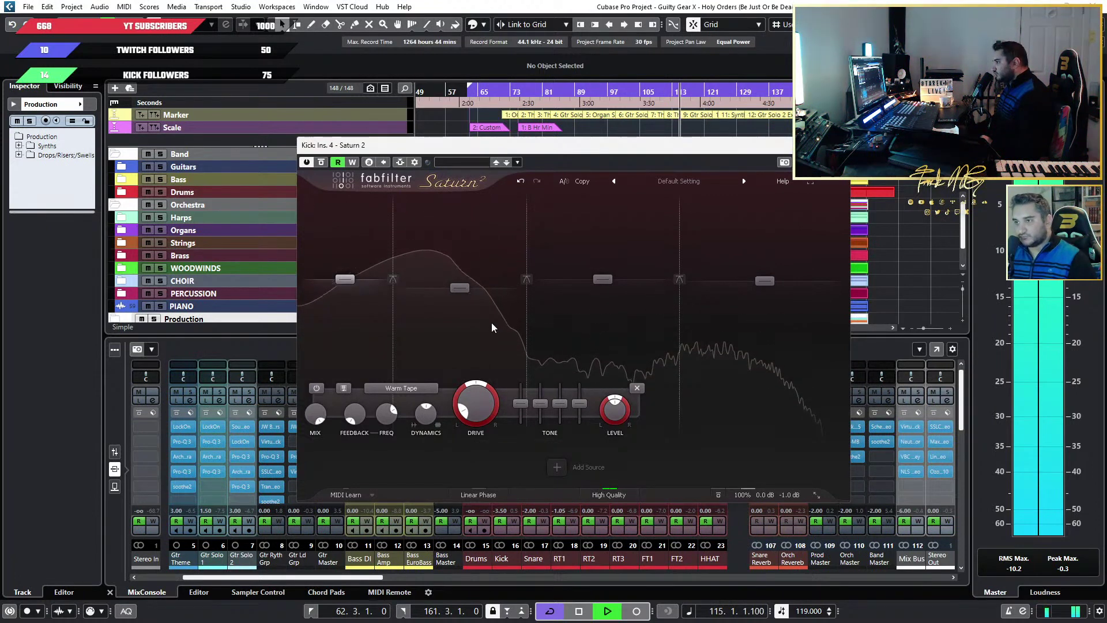
{"action": "double_click", "coordinate": [459, 287]}
{"action": "type", "text": "-0.50 dB"}
{"action": "key", "text": "Return"}
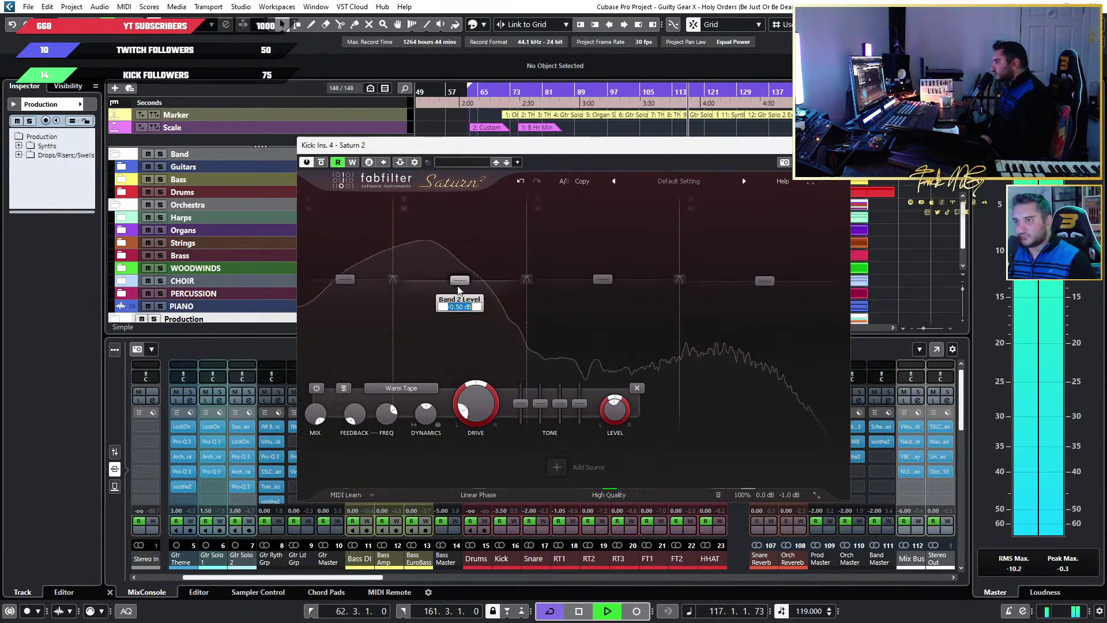
{"action": "type", "text": "3."}
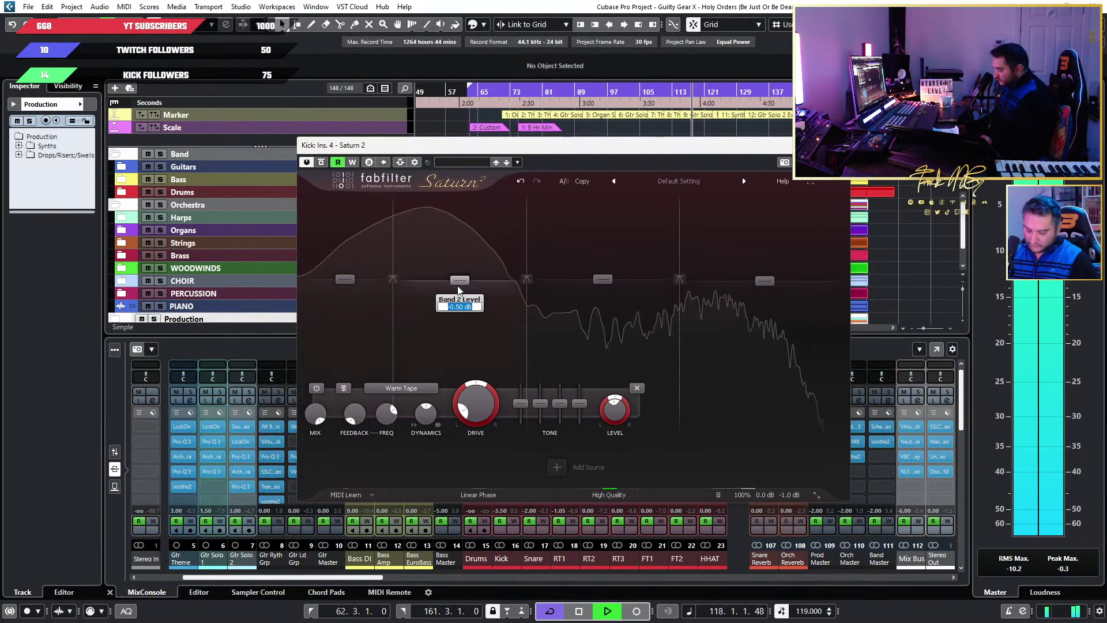
{"action": "key", "text": "BackSpace"}
{"action": "key", "text": "BackSpace"}
{"action": "type", "text": "-3.5"}
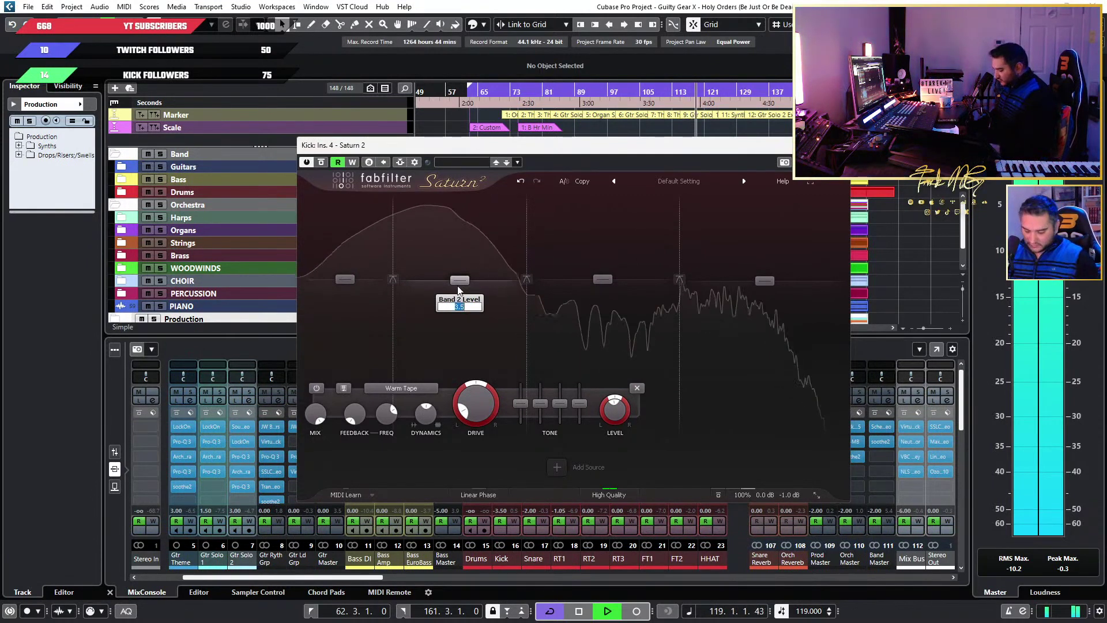
{"action": "type", "text": "3"}
{"action": "key", "text": "Return"}
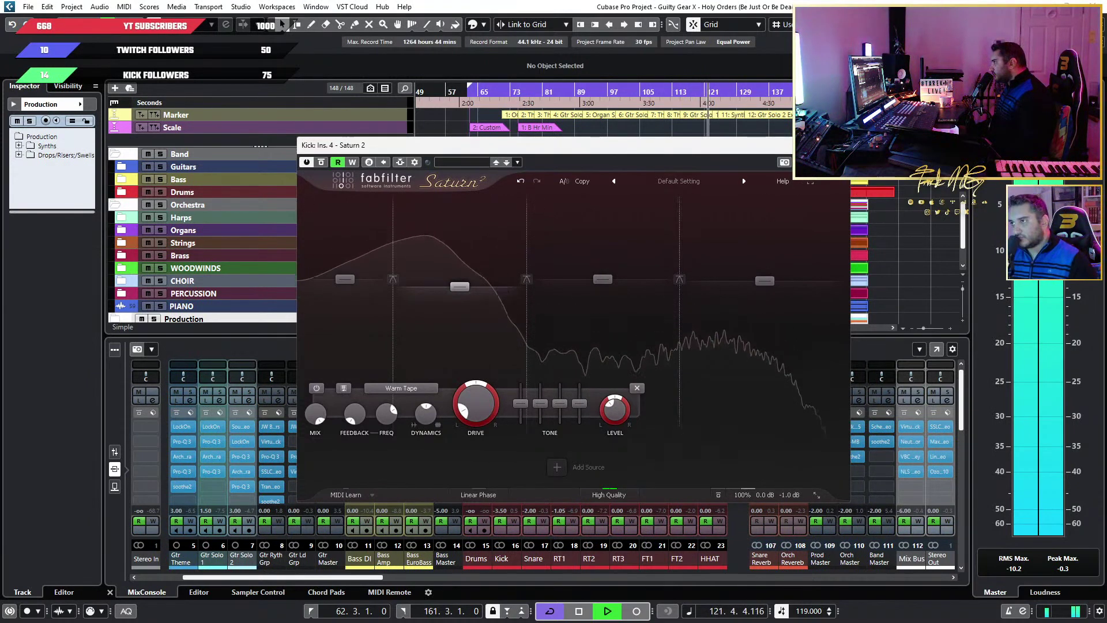
{"action": "key", "text": "Escape"}
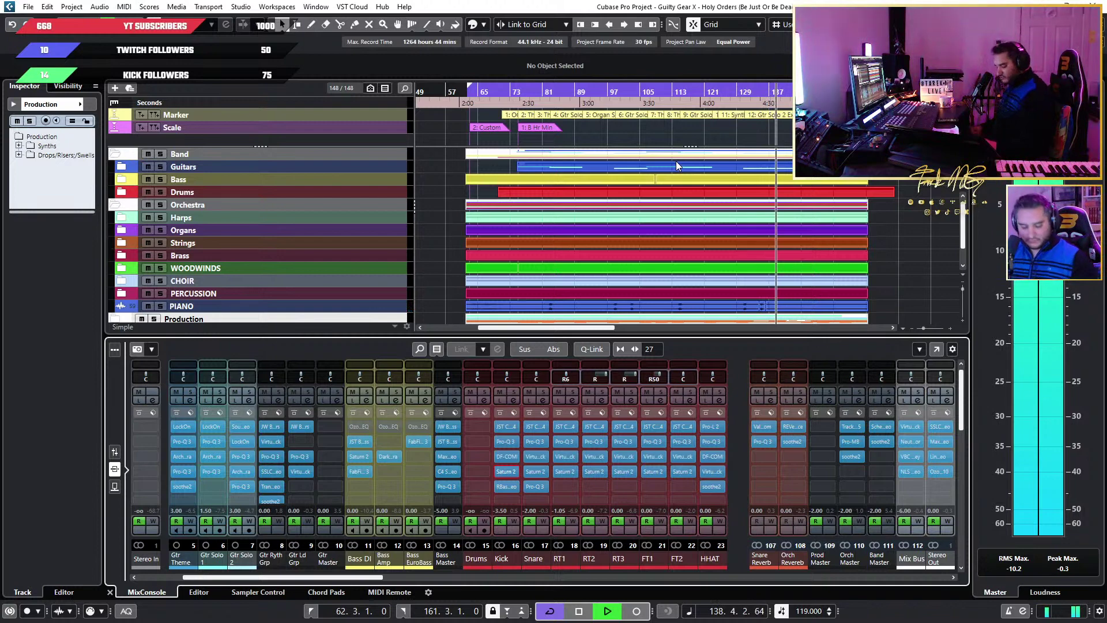
Replay the full mix from bar 62 and review the production, piano, percussion, string, organ and harp channels in the mixer
{"action": "key", "text": "space"}
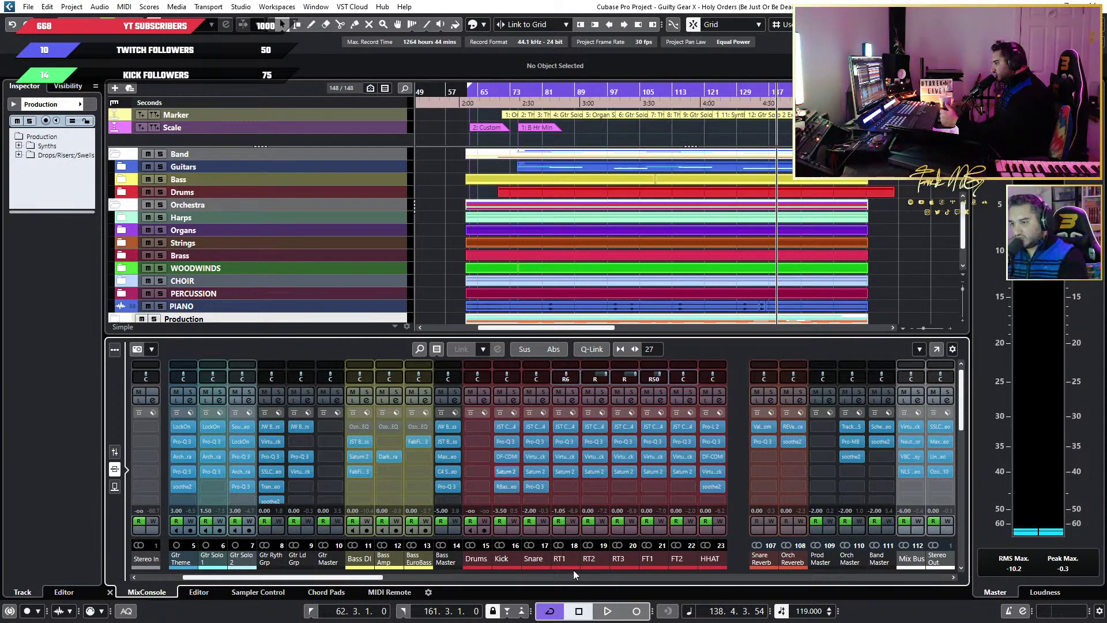
{"action": "left_click_drag", "start_coordinate": [349, 577], "coordinate": [971, 591]}
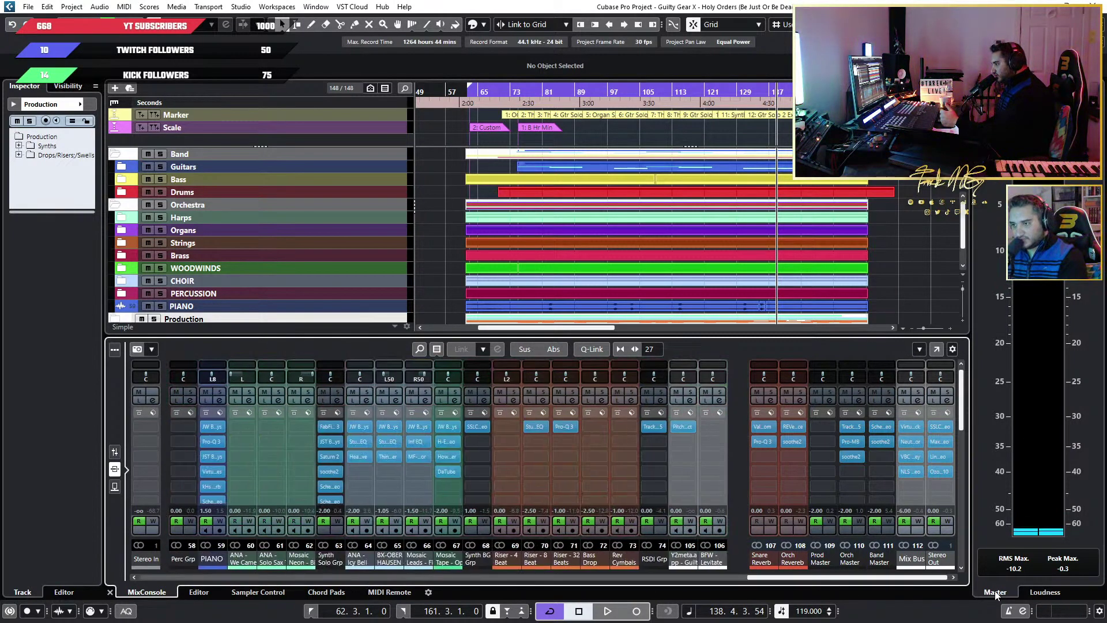
{"action": "left_click", "coordinate": [488, 93]}
{"action": "left_click", "coordinate": [472, 92]}
{"action": "key", "text": "space"}
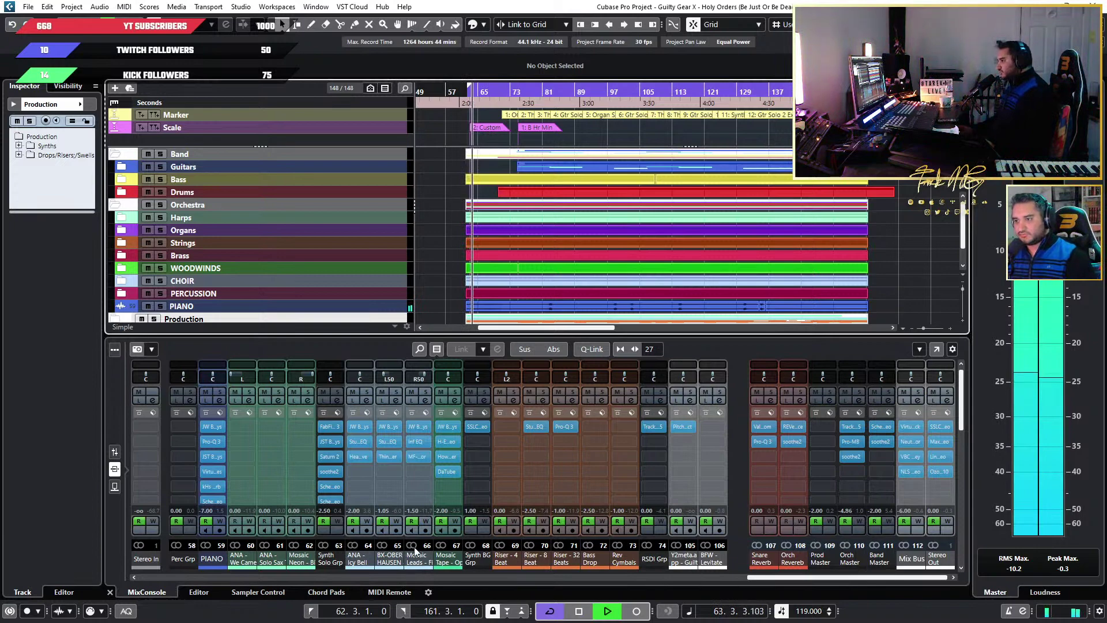
{"action": "left_click_drag", "start_coordinate": [777, 578], "coordinate": [736, 579]}
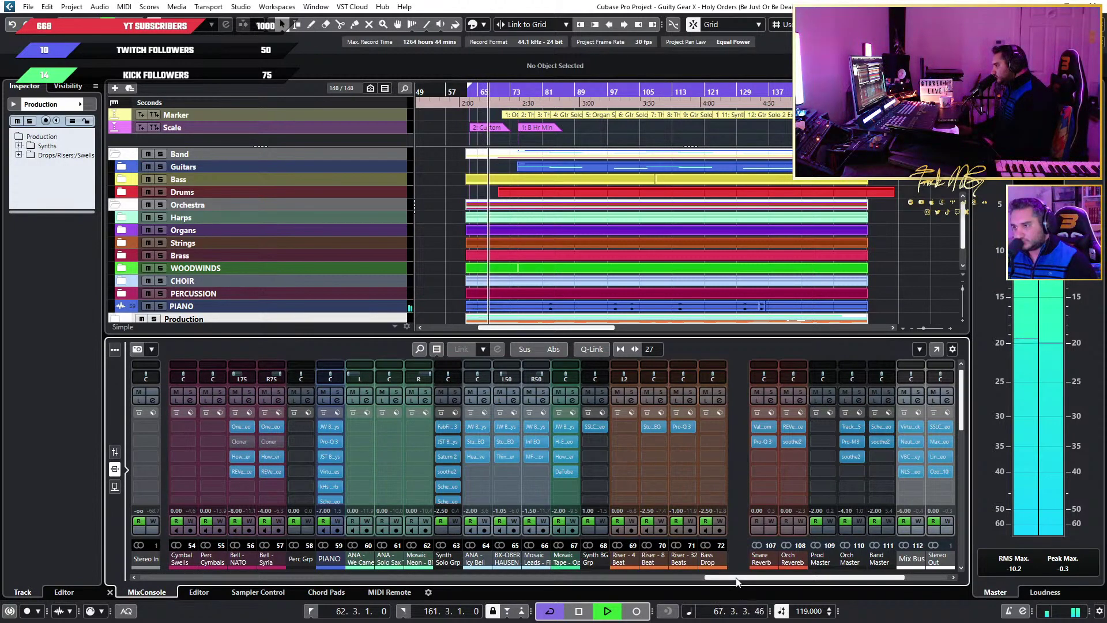
{"action": "left_click_drag", "start_coordinate": [737, 580], "coordinate": [420, 574]}
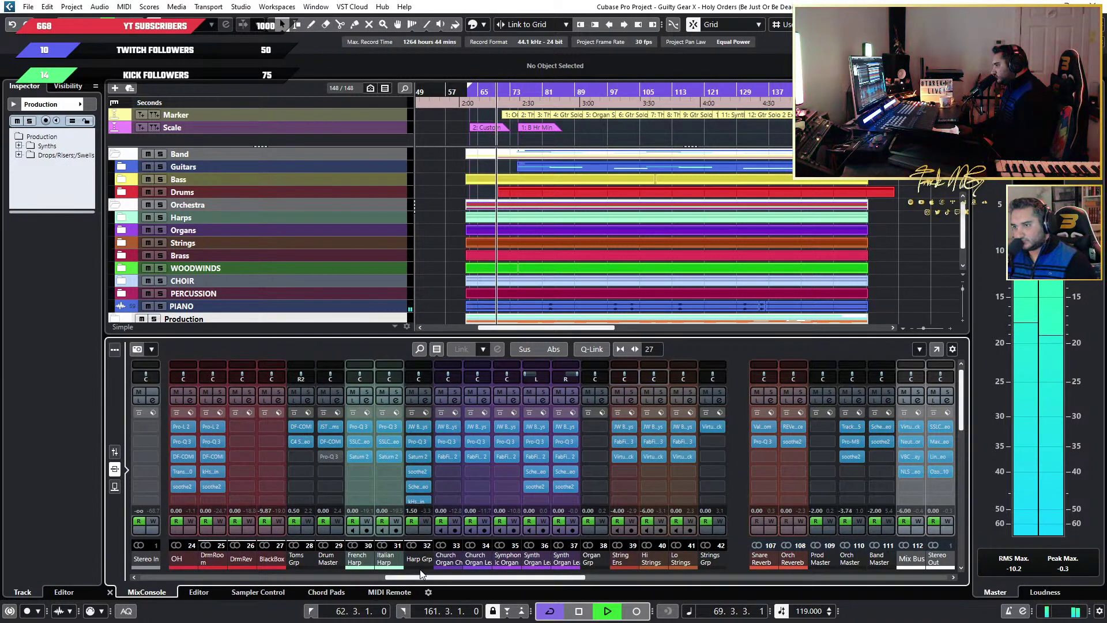
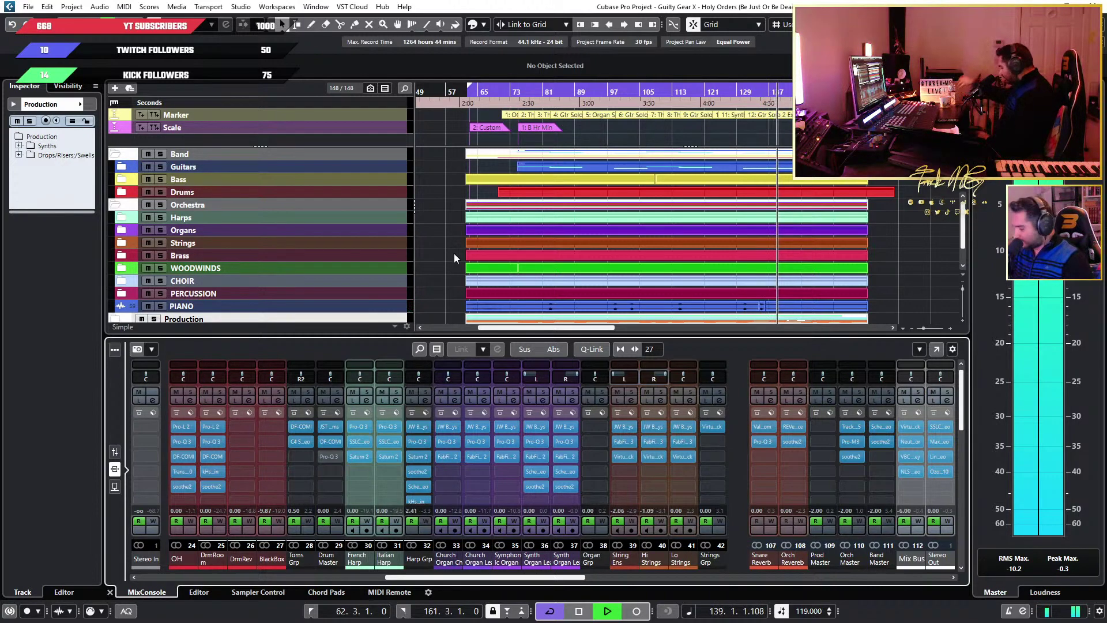
Move the left locator to 62.1.1.0 so the range begins exactly at the start of the song's events
{"action": "scroll", "coordinate": [458, 192], "scroll_direction": "up", "scroll_amount": 8}
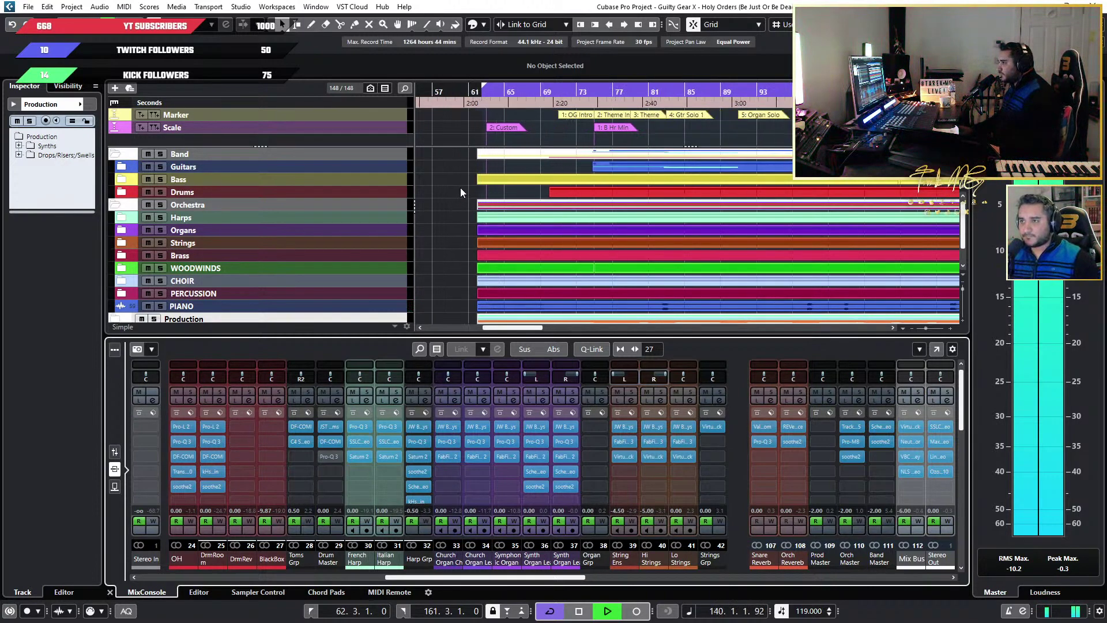
{"action": "scroll", "coordinate": [466, 180], "scroll_direction": "up", "scroll_amount": 5}
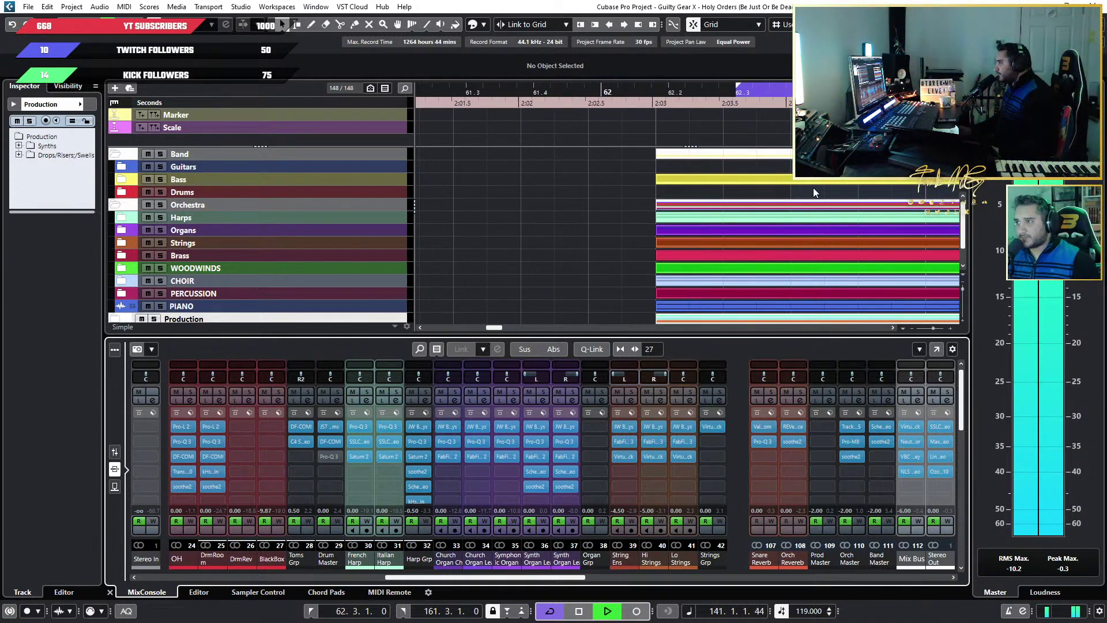
{"action": "left_click_drag", "start_coordinate": [734, 85], "coordinate": [610, 93]}
{"action": "scroll", "coordinate": [540, 182], "scroll_direction": "down", "scroll_amount": 9}
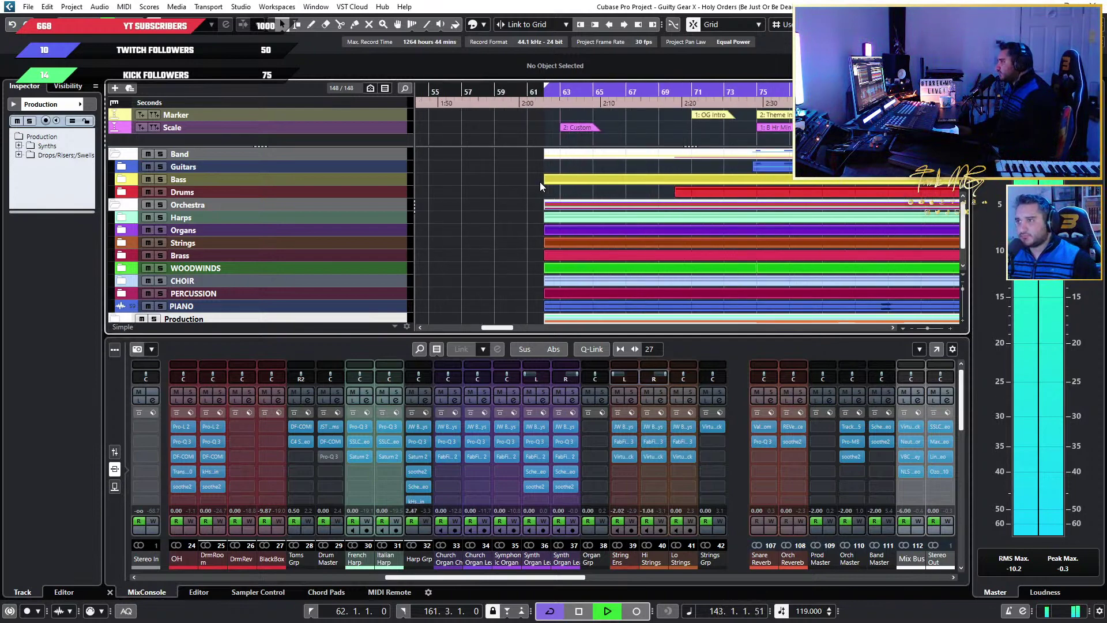
{"action": "scroll", "coordinate": [626, 230], "scroll_direction": "down", "scroll_amount": 4}
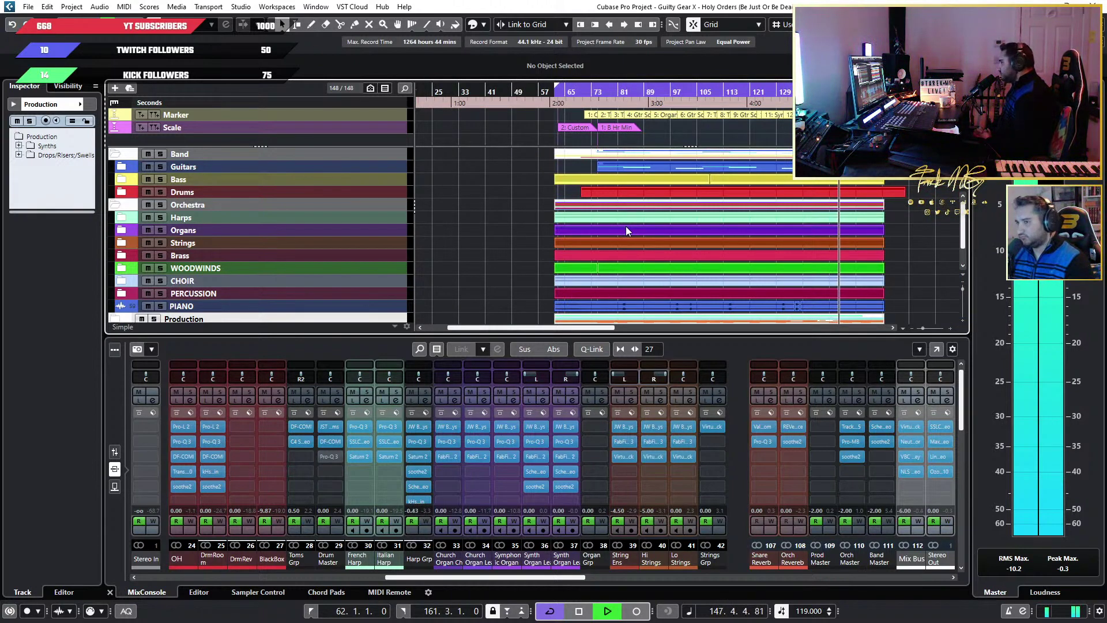
Check where the Production and Ad Hocs events begin against the left locator, and stop playback near bar 159
{"action": "scroll", "coordinate": [594, 213], "scroll_direction": "down", "scroll_amount": 3}
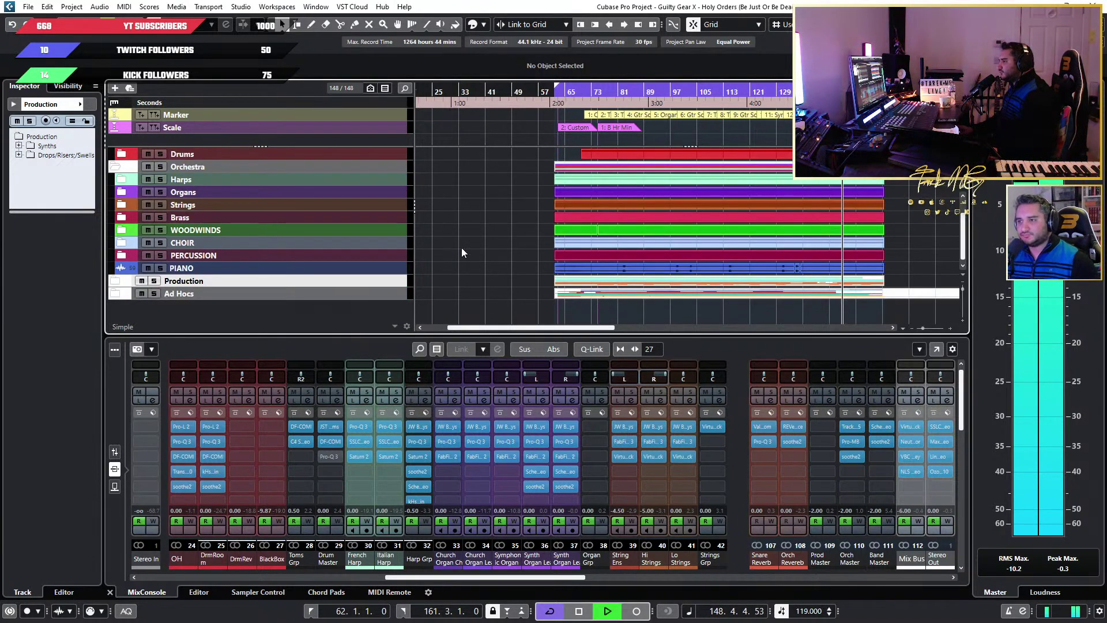
{"action": "key", "text": "h"}
{"action": "key", "text": "h"}
{"action": "key", "text": "h"}
{"action": "scroll", "coordinate": [596, 267], "scroll_direction": "right", "scroll_amount": 2}
{"action": "key", "text": "g"}
{"action": "key", "text": "g"}
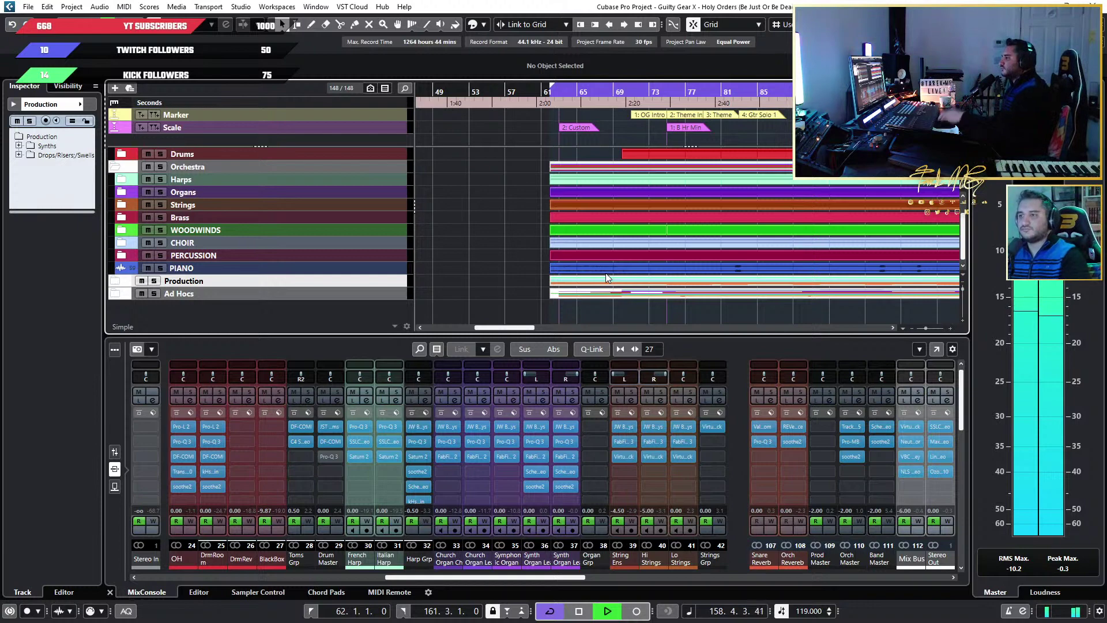
{"action": "key", "text": "space"}
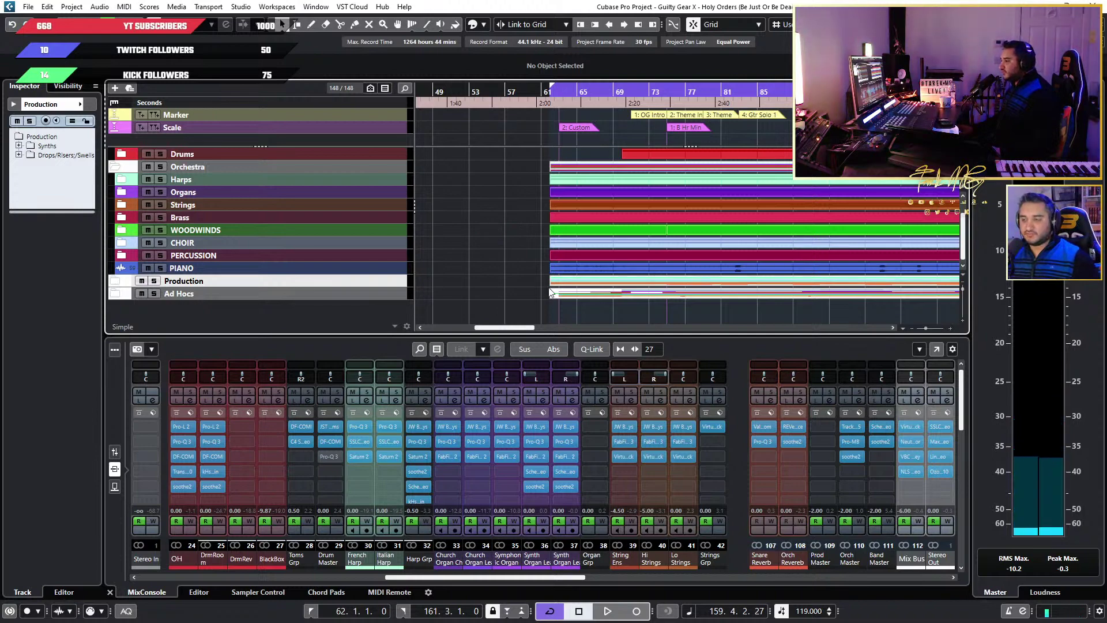
Collapse the Band and Orchestra folders and check the end of the locator range around bar 161
{"action": "scroll", "coordinate": [536, 297], "scroll_direction": "up", "scroll_amount": 1}
{"action": "scroll", "coordinate": [517, 291], "scroll_direction": "down", "scroll_amount": 3}
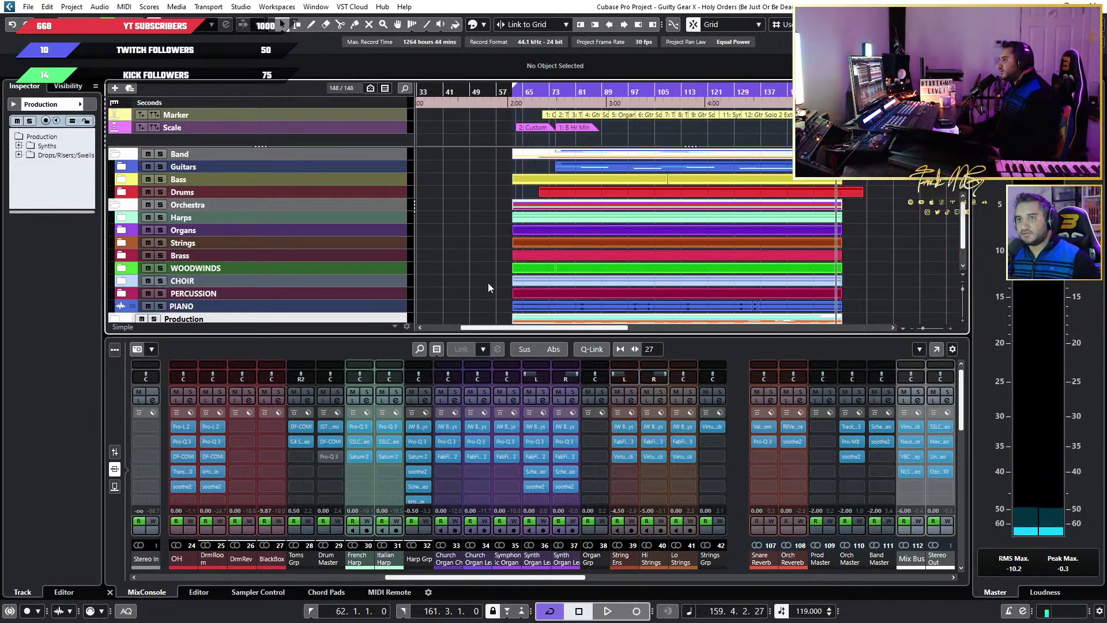
{"action": "left_click", "coordinate": [114, 156]}
{"action": "left_click", "coordinate": [116, 168]}
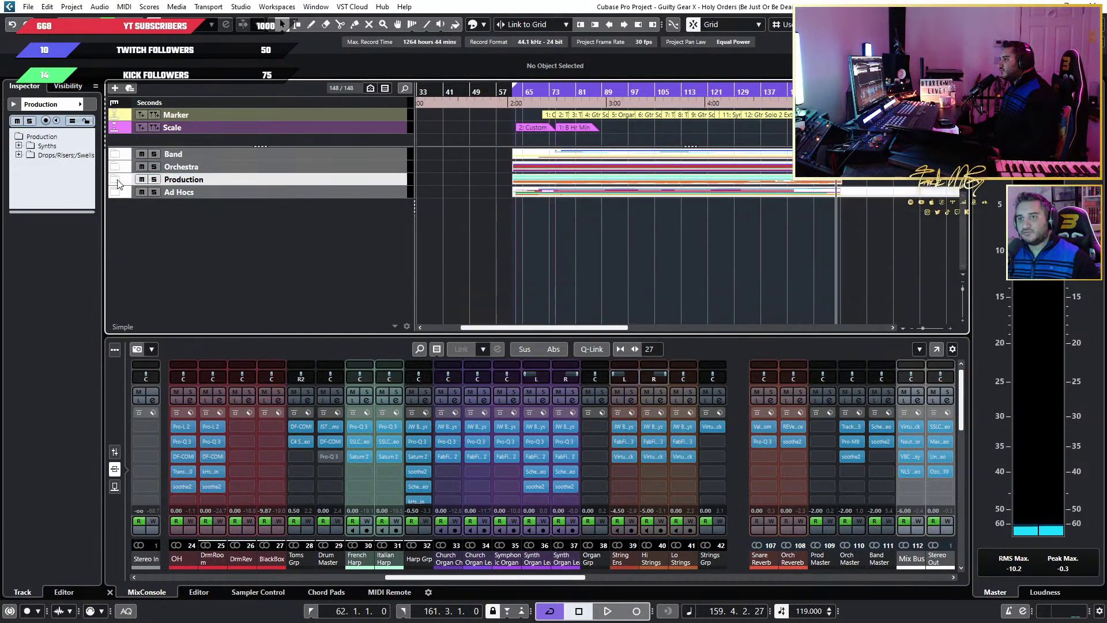
{"action": "scroll", "coordinate": [505, 278], "scroll_direction": "right", "scroll_amount": 1}
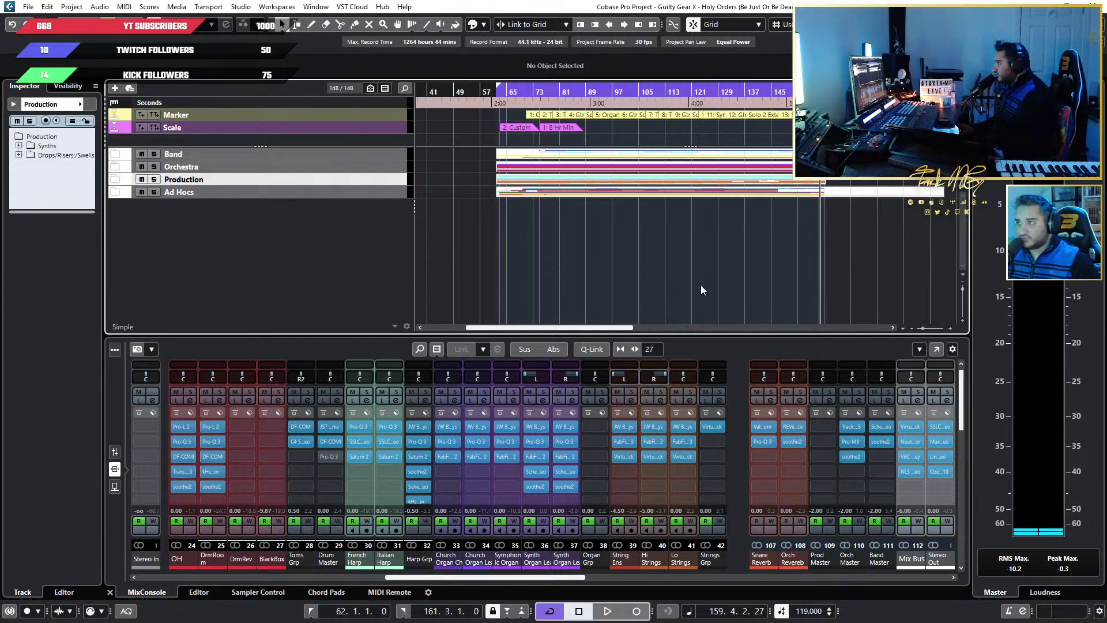
{"action": "scroll", "coordinate": [836, 221], "scroll_direction": "up", "scroll_amount": 3}
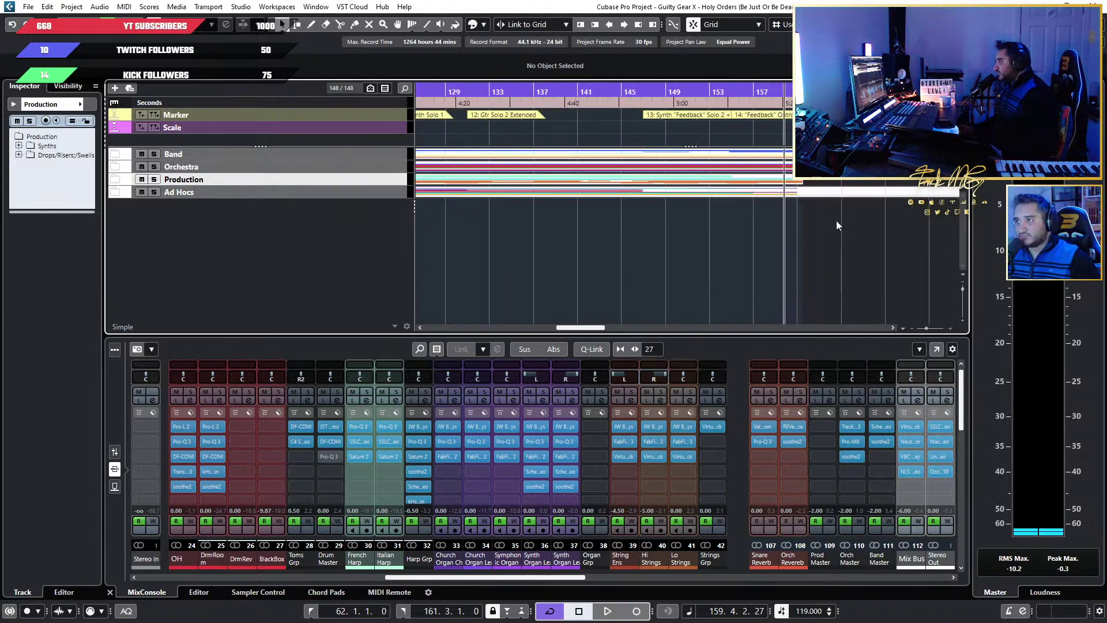
Export the locator range of the Stereo Out channel as an audio mixdown named GGHO MASTER 6
{"action": "left_click", "coordinate": [28, 7]}
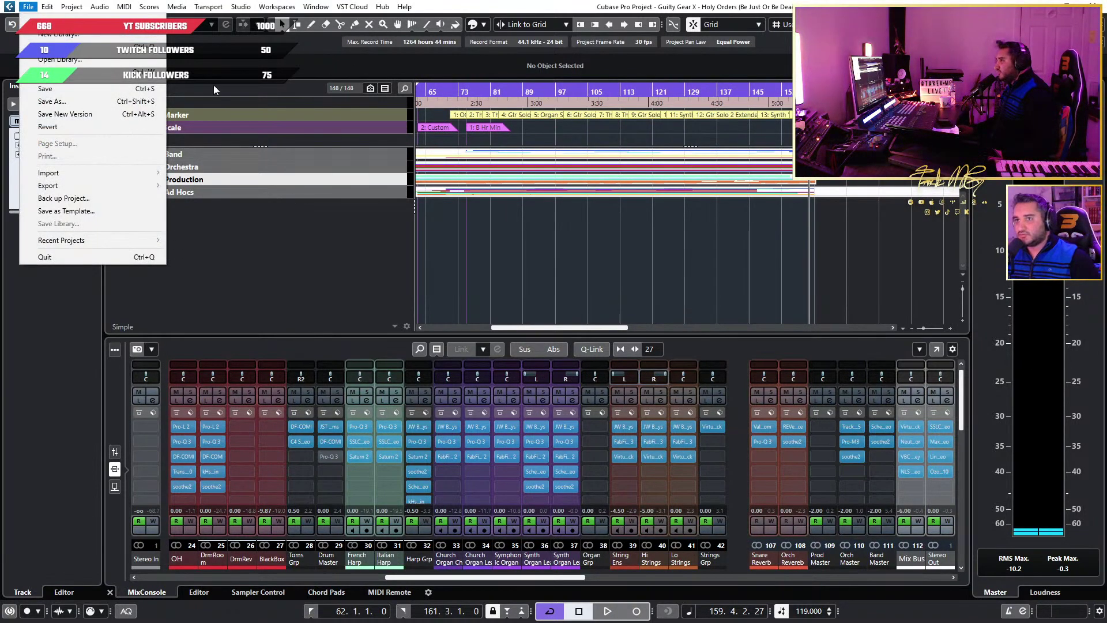
{"action": "mouse_move", "coordinate": [130, 185]}
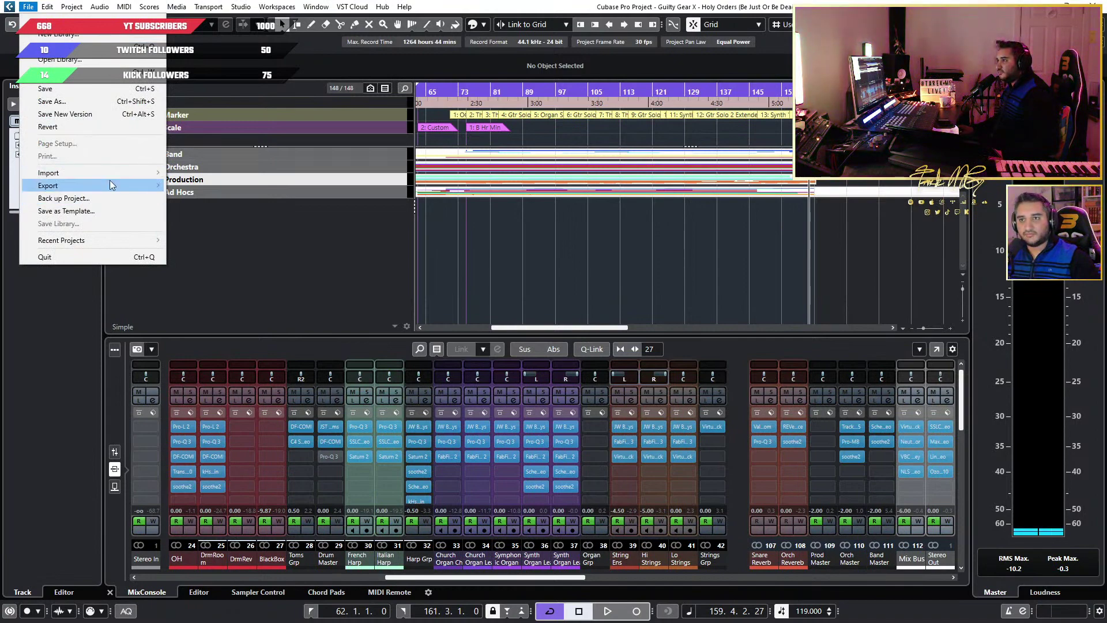
{"action": "left_click", "coordinate": [230, 185]}
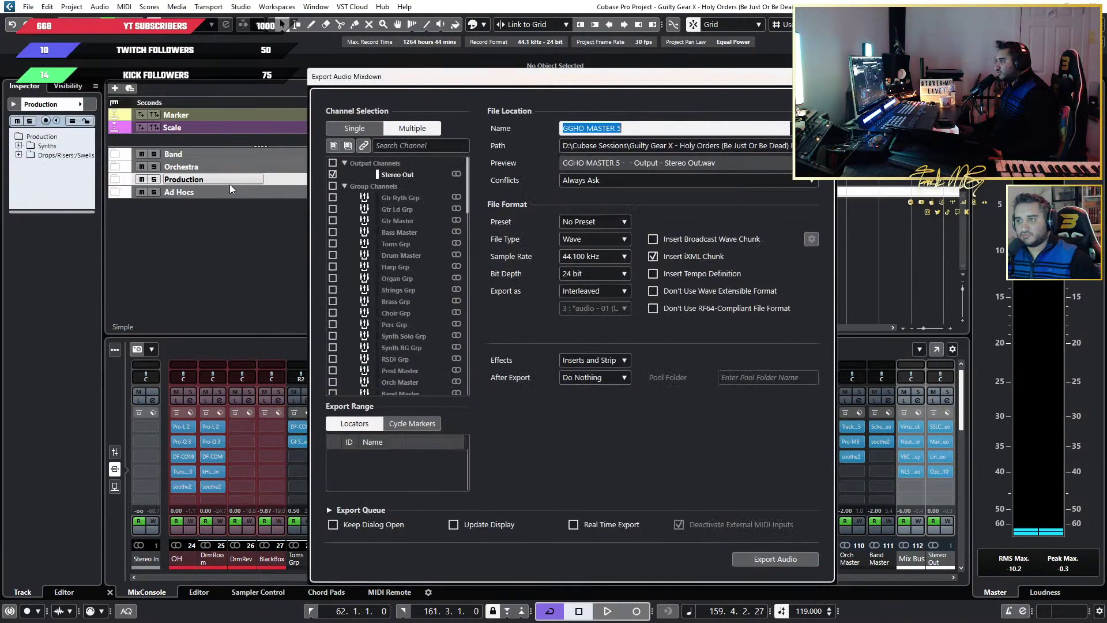
{"action": "left_click", "coordinate": [685, 127]}
{"action": "key", "text": "BackSpace"}
{"action": "type", "text": "63"}
{"action": "key", "text": "BackSpace"}
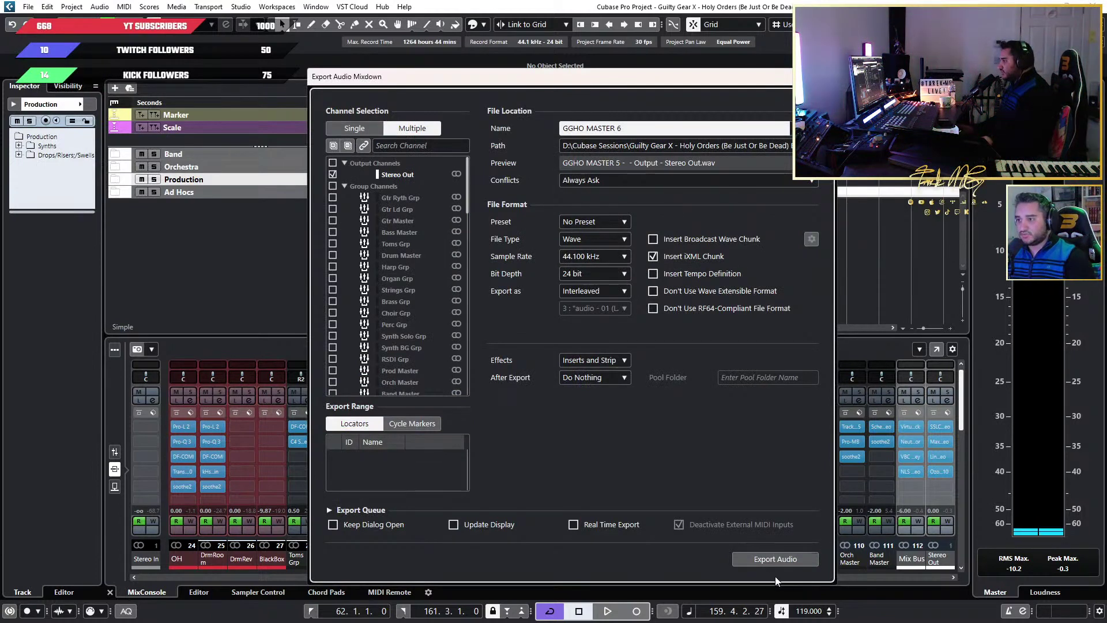
{"action": "left_click", "coordinate": [773, 558]}
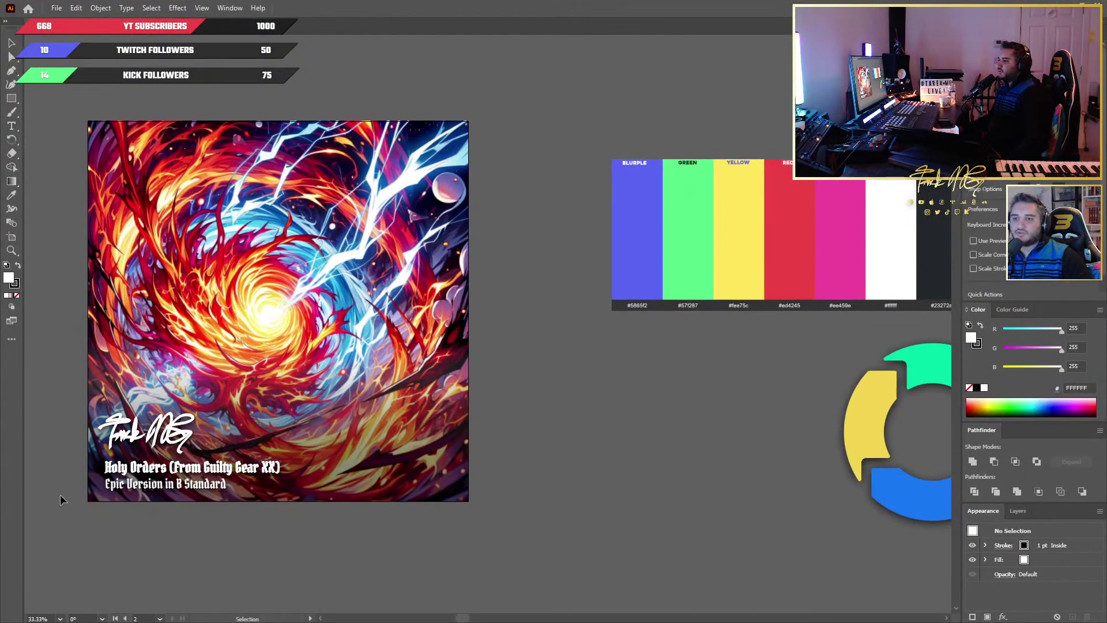
Inspect the cover artwork up close, select the Holy Orders title text block and open its list of fonts
{"action": "scroll", "coordinate": [151, 460], "scroll_direction": "up", "scroll_amount": 1}
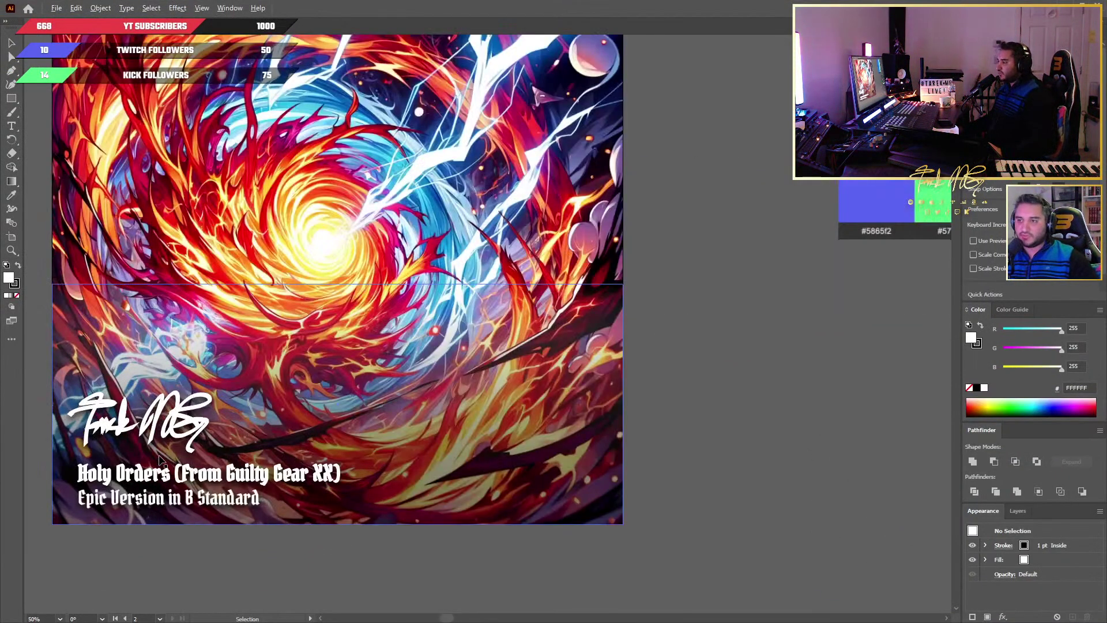
{"action": "scroll", "coordinate": [160, 459], "scroll_direction": "up", "scroll_amount": 1}
{"action": "scroll", "coordinate": [185, 473], "scroll_direction": "down", "scroll_amount": 1}
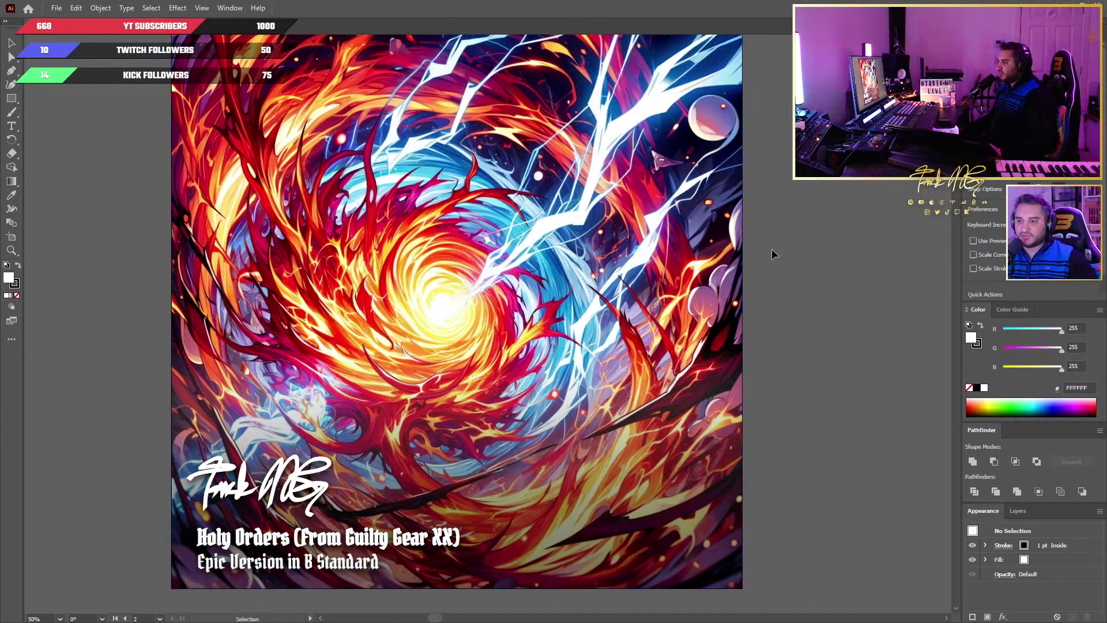
{"action": "left_click_drag", "start_coordinate": [450, 545], "coordinate": [453, 547]}
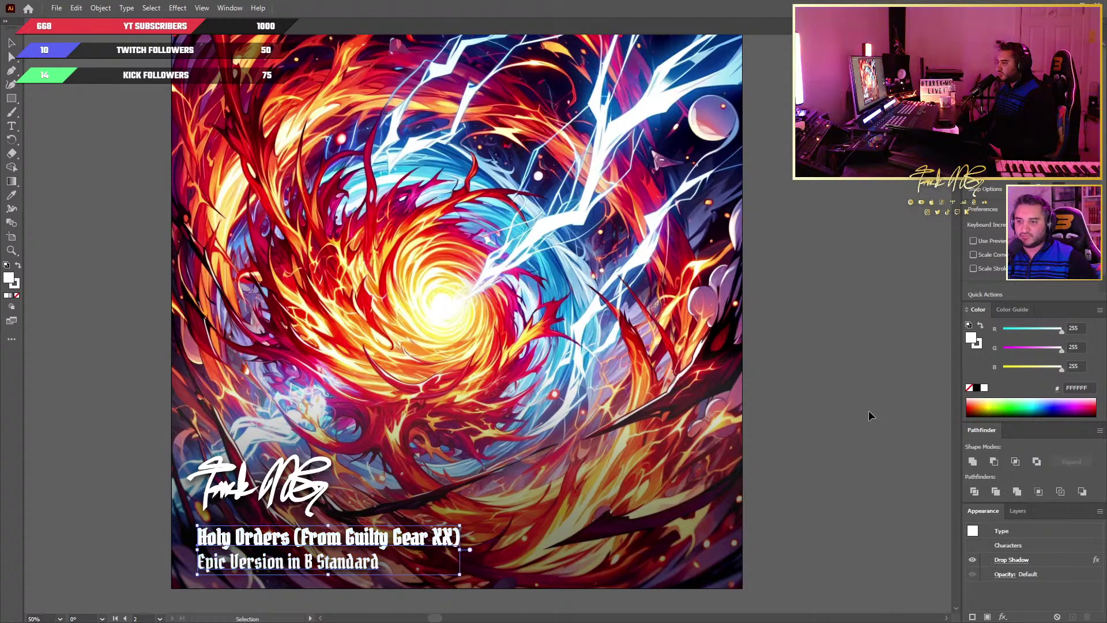
{"action": "left_click", "coordinate": [987, 257]}
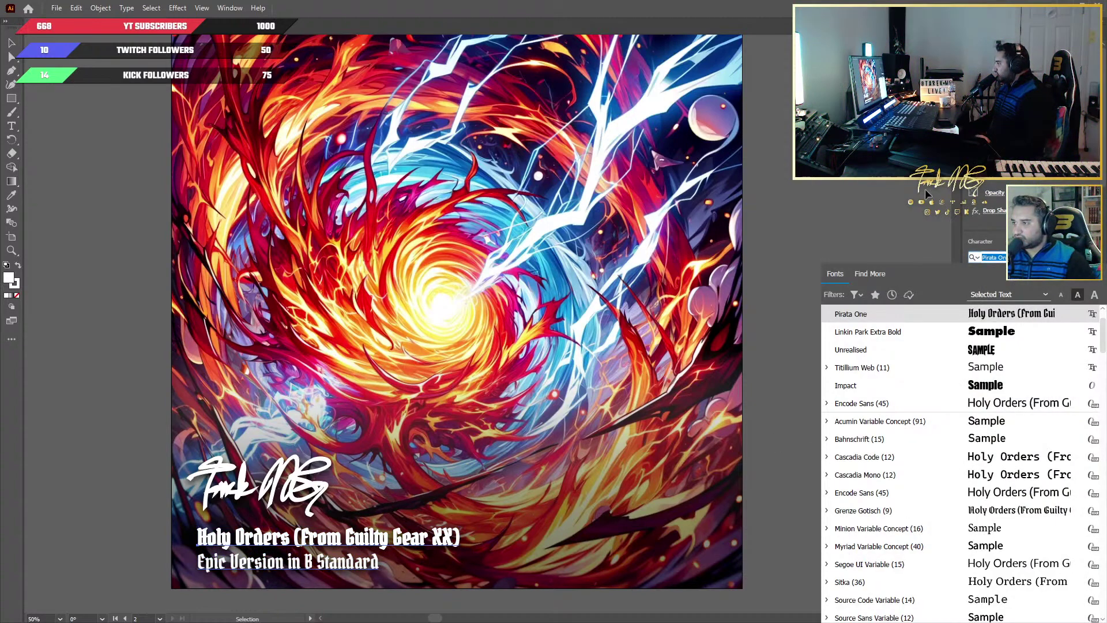
{"action": "scroll", "coordinate": [456, 311], "scroll_direction": "down", "scroll_amount": 1}
{"action": "left_click", "coordinate": [987, 257]}
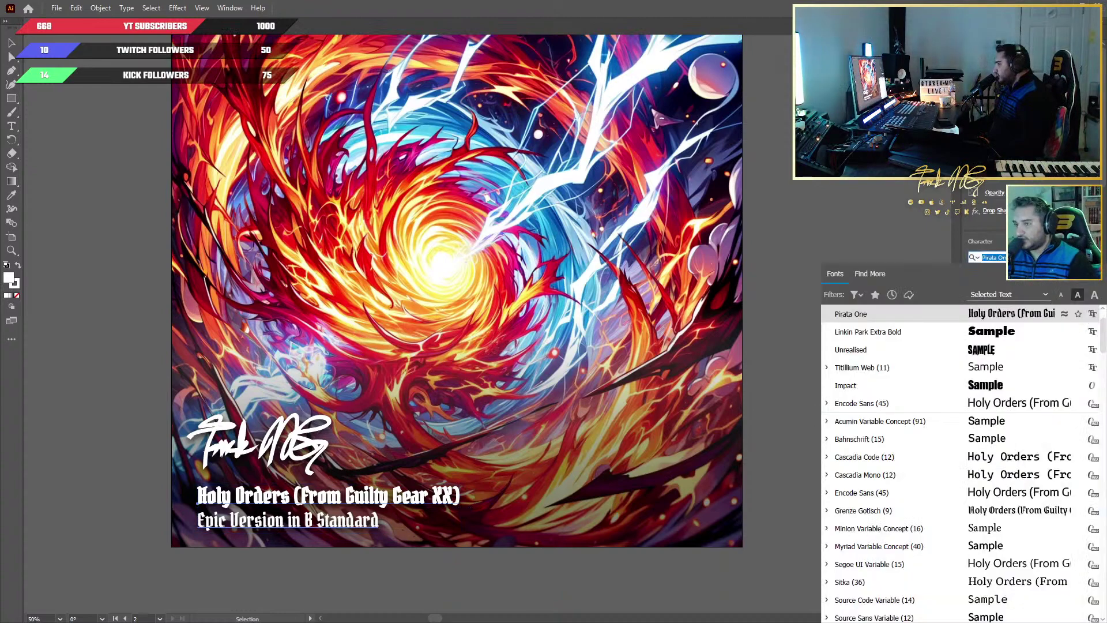
Preview the title text in fonts from across the whole list, including Arial, Corbel, Long Shot, Odibee Sans, Times New Roman and UnifrakturMaguntia
{"action": "scroll", "coordinate": [853, 519], "scroll_direction": "down", "scroll_amount": 3}
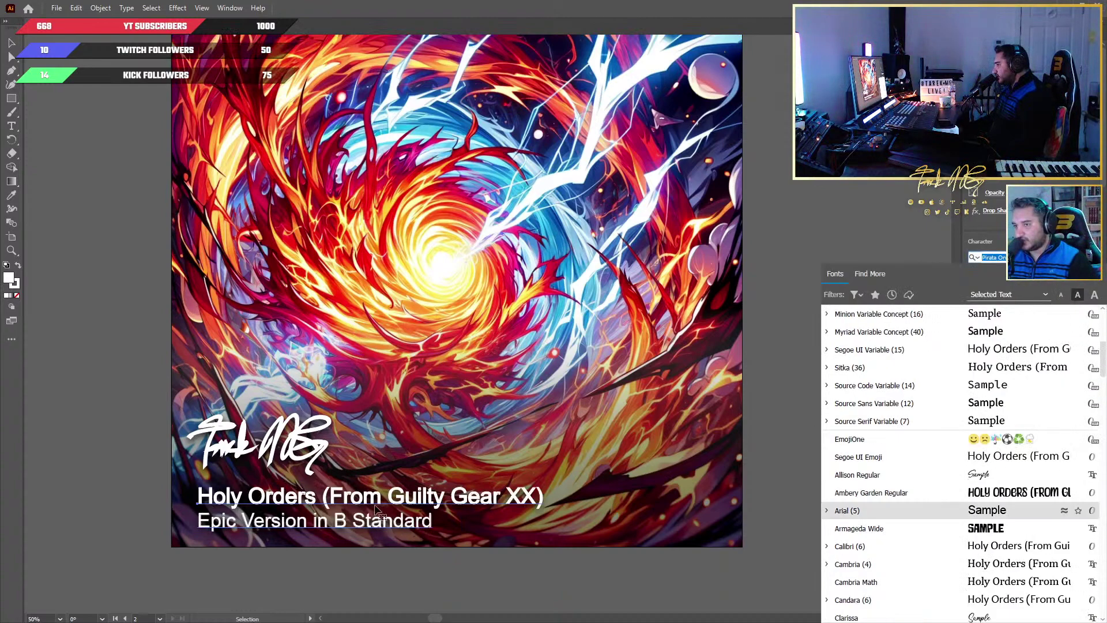
{"action": "key", "text": "Down"}
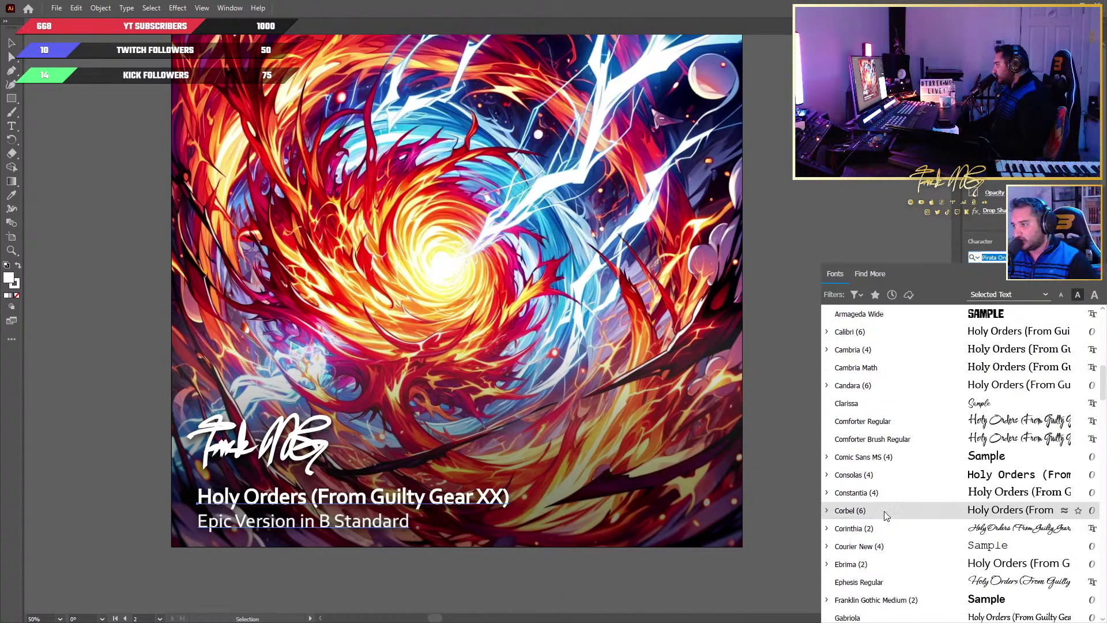
{"action": "scroll", "coordinate": [917, 536], "scroll_direction": "down", "scroll_amount": 3}
{"action": "scroll", "coordinate": [918, 538], "scroll_direction": "down", "scroll_amount": 2}
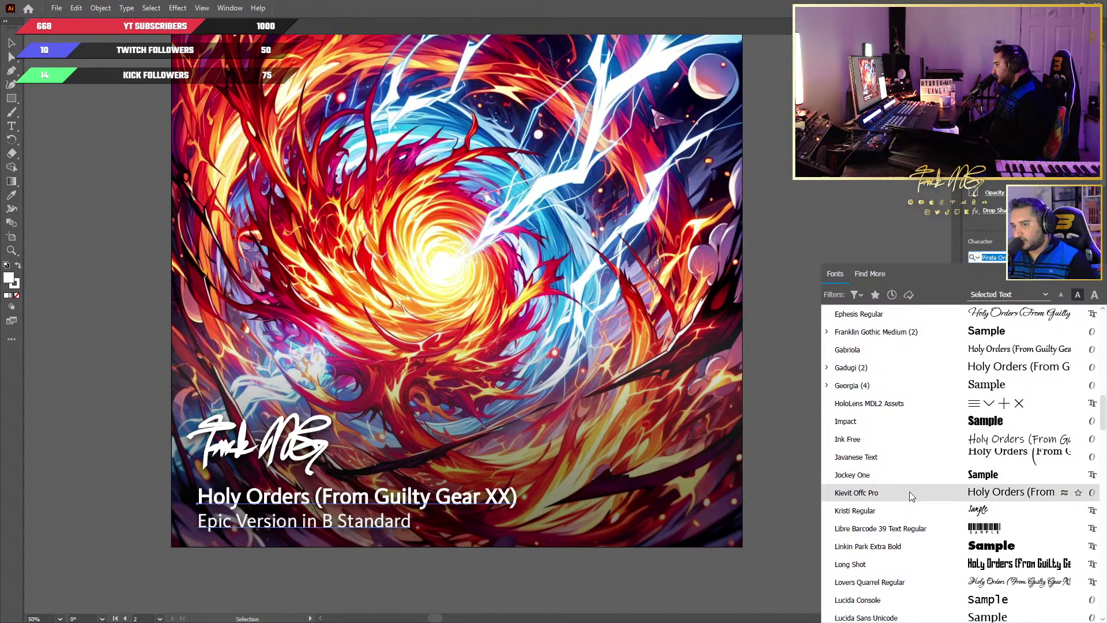
{"action": "scroll", "coordinate": [912, 546], "scroll_direction": "down", "scroll_amount": 3}
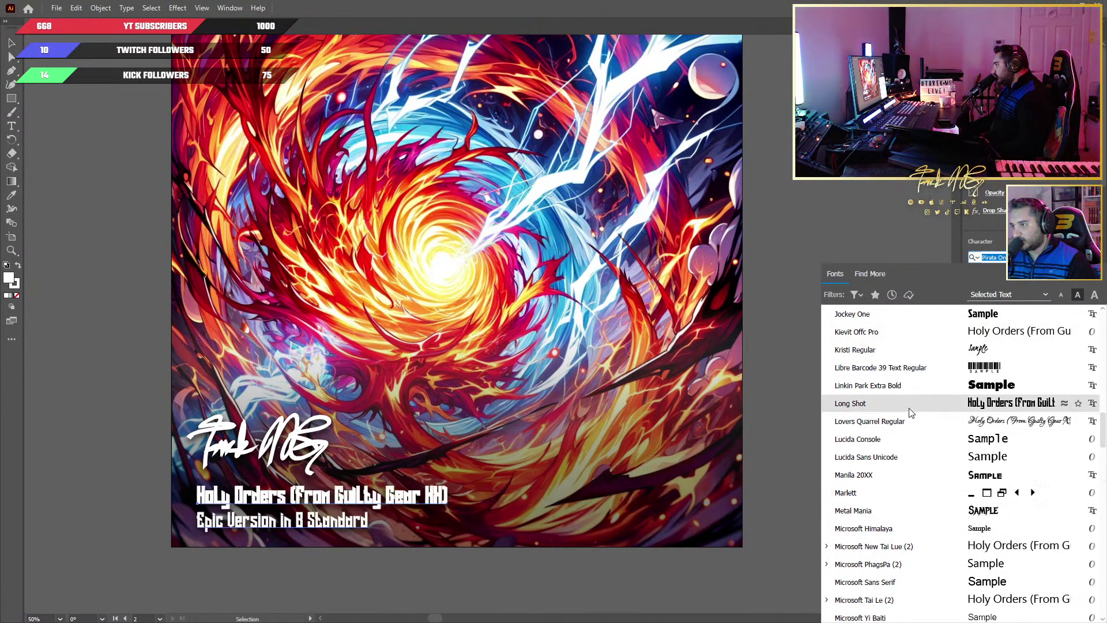
{"action": "scroll", "coordinate": [921, 424], "scroll_direction": "down", "scroll_amount": 4}
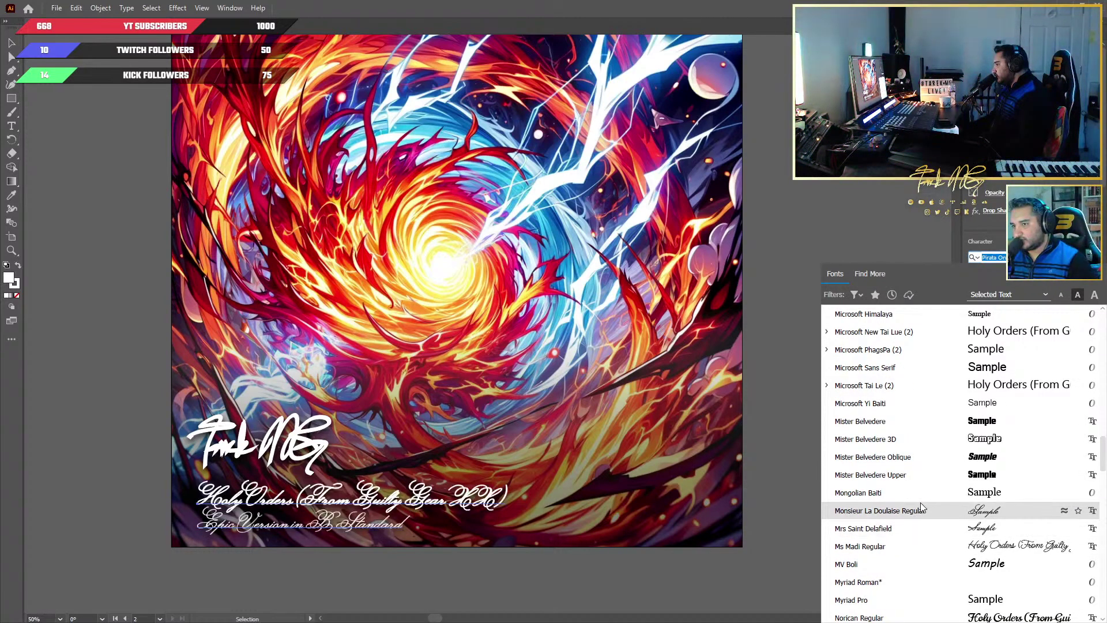
{"action": "scroll", "coordinate": [920, 505], "scroll_direction": "down", "scroll_amount": 2}
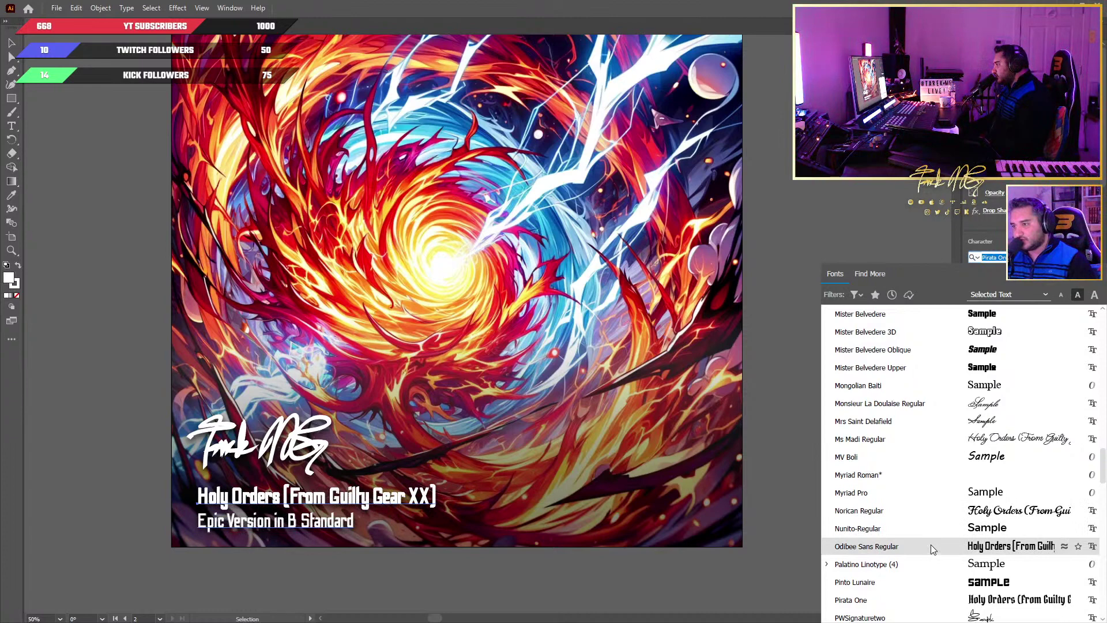
{"action": "scroll", "coordinate": [930, 524], "scroll_direction": "down", "scroll_amount": 2}
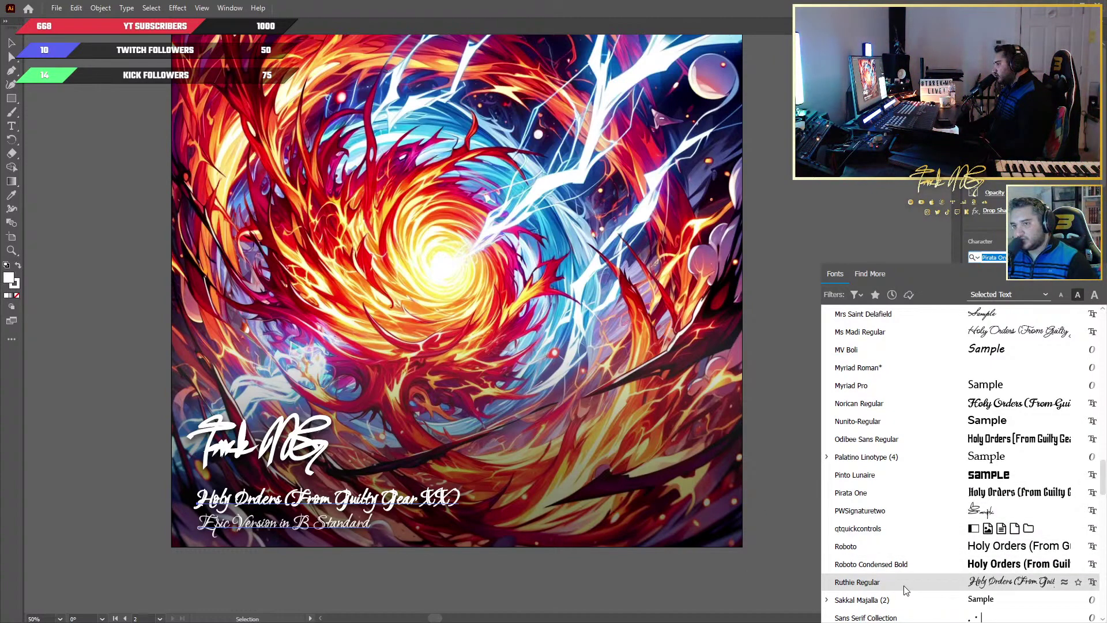
{"action": "scroll", "coordinate": [906, 588], "scroll_direction": "down", "scroll_amount": 7}
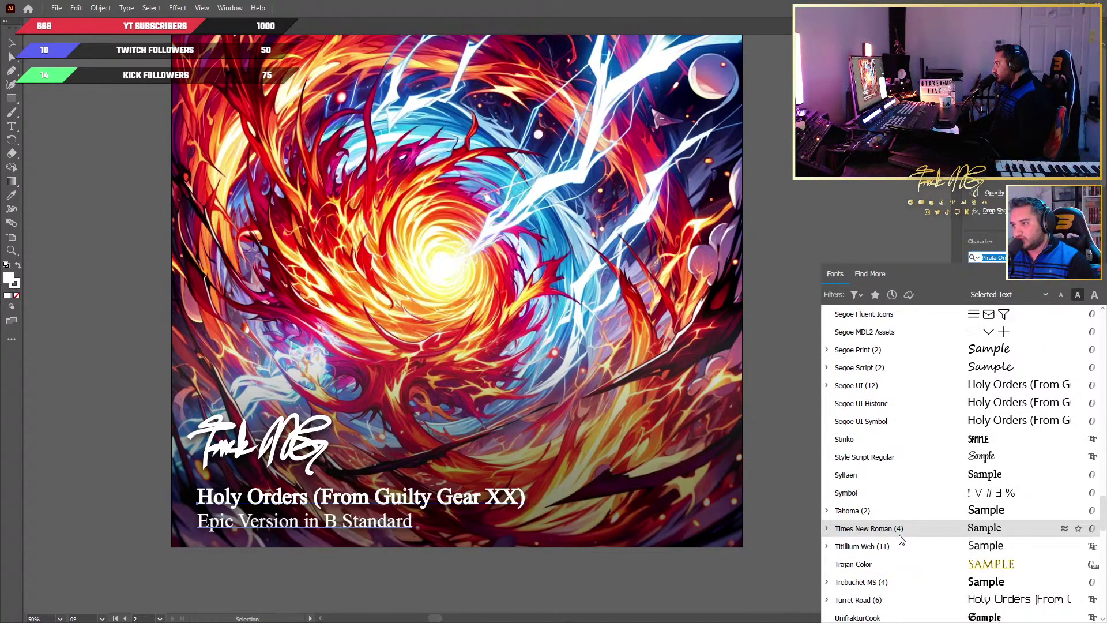
{"action": "scroll", "coordinate": [898, 530], "scroll_direction": "down", "scroll_amount": 3}
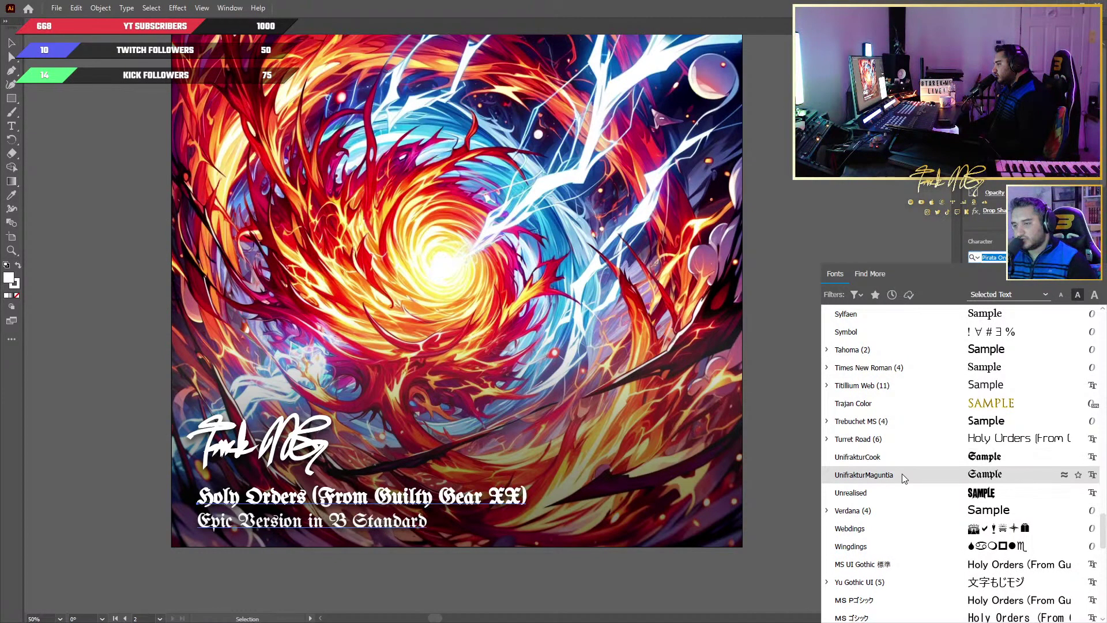
{"action": "scroll", "coordinate": [912, 468], "scroll_direction": "down", "scroll_amount": 10}
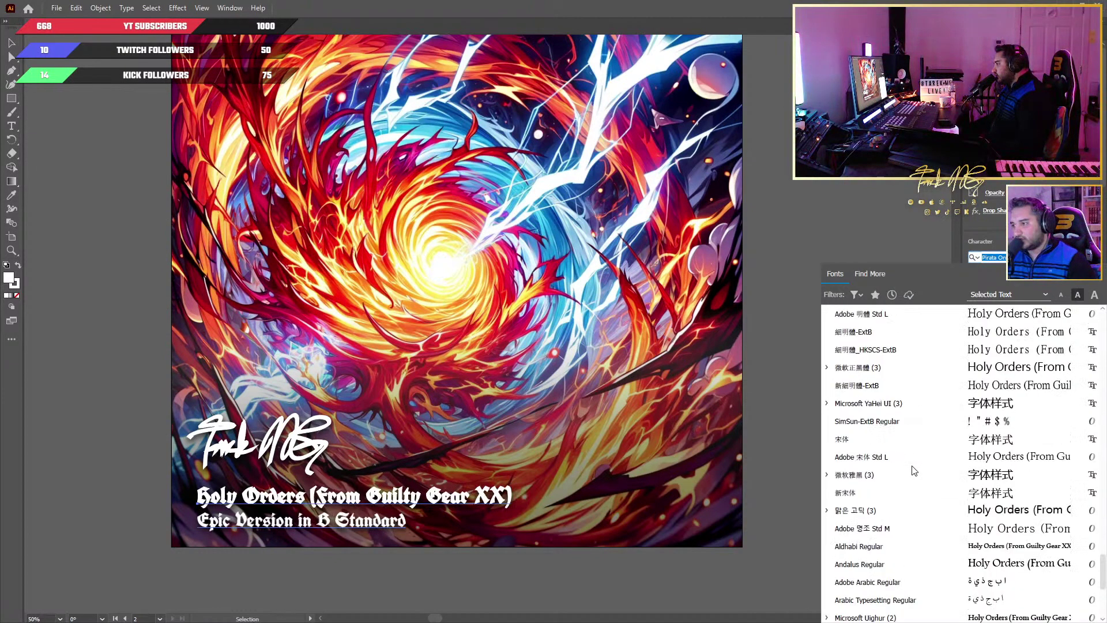
{"action": "scroll", "coordinate": [912, 468], "scroll_direction": "down", "scroll_amount": 3}
{"action": "scroll", "coordinate": [912, 469], "scroll_direction": "up", "scroll_amount": 15}
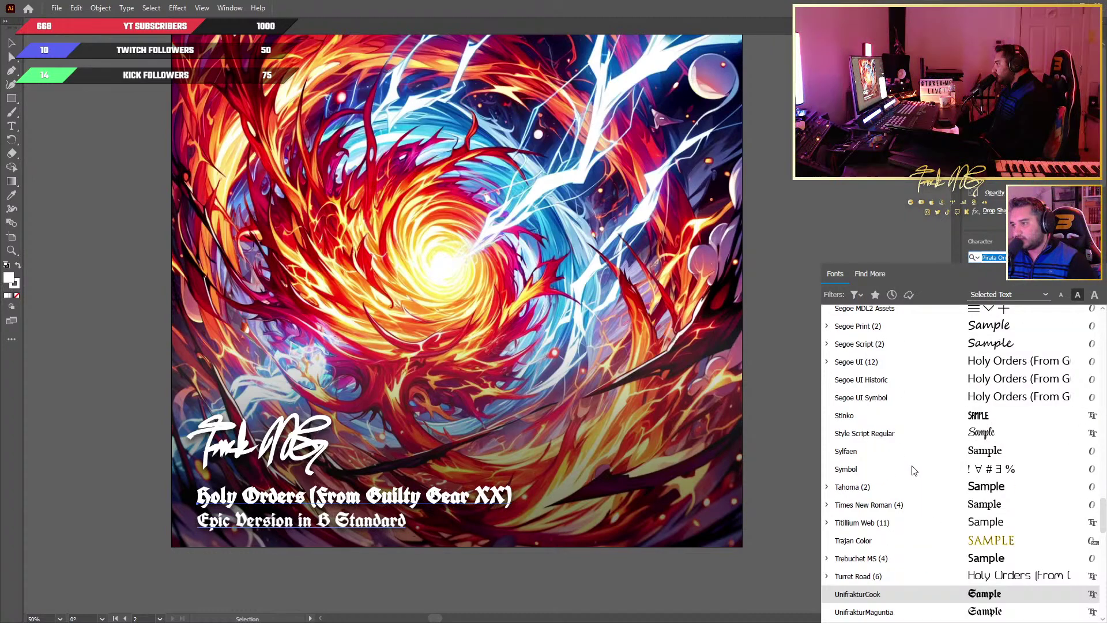
{"action": "scroll", "coordinate": [912, 468], "scroll_direction": "up", "scroll_amount": 20}
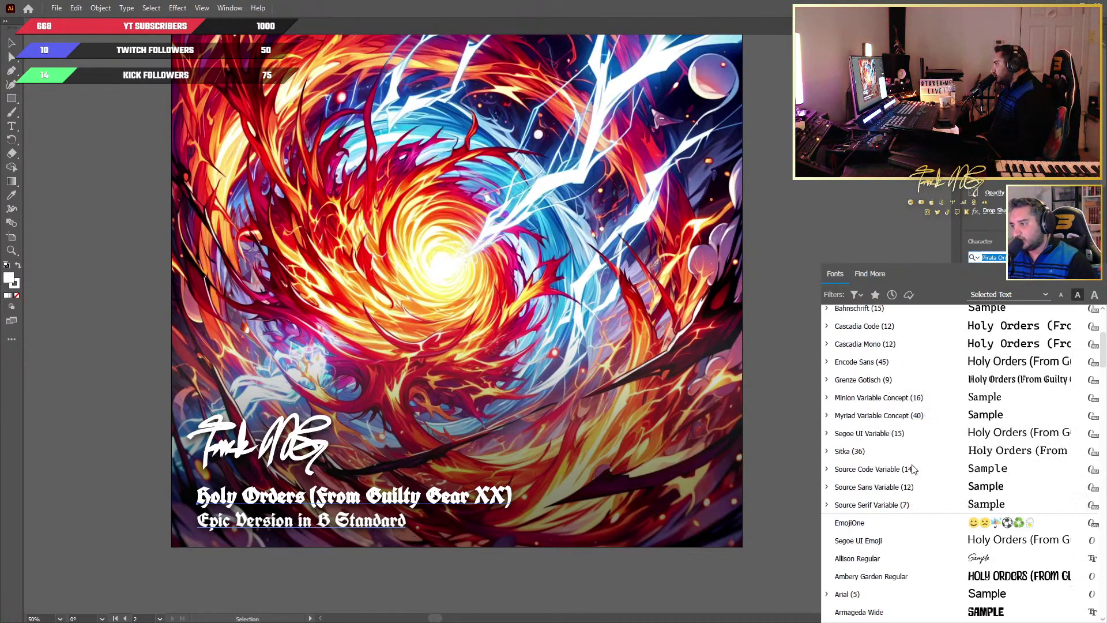
Preview the title in Grenze Gotisch and in script fonts such as Comforter, Allison, Corinthia, Ephesis, Kristi and Monsieur La Doulaise
{"action": "scroll", "coordinate": [913, 468], "scroll_direction": "down", "scroll_amount": 4}
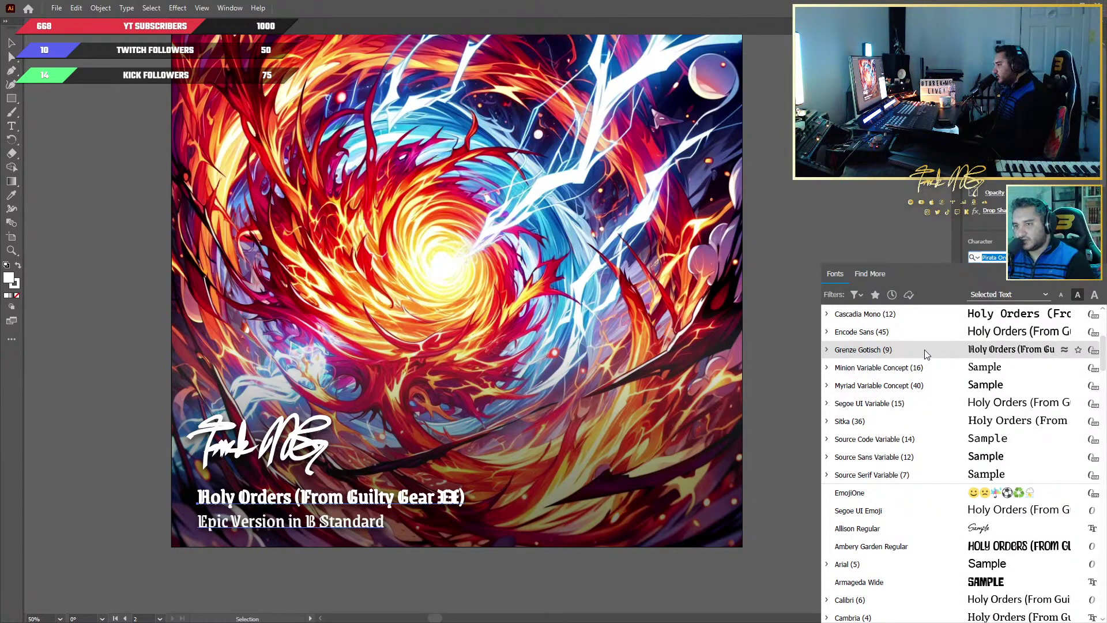
{"action": "scroll", "coordinate": [926, 398], "scroll_direction": "down", "scroll_amount": 3}
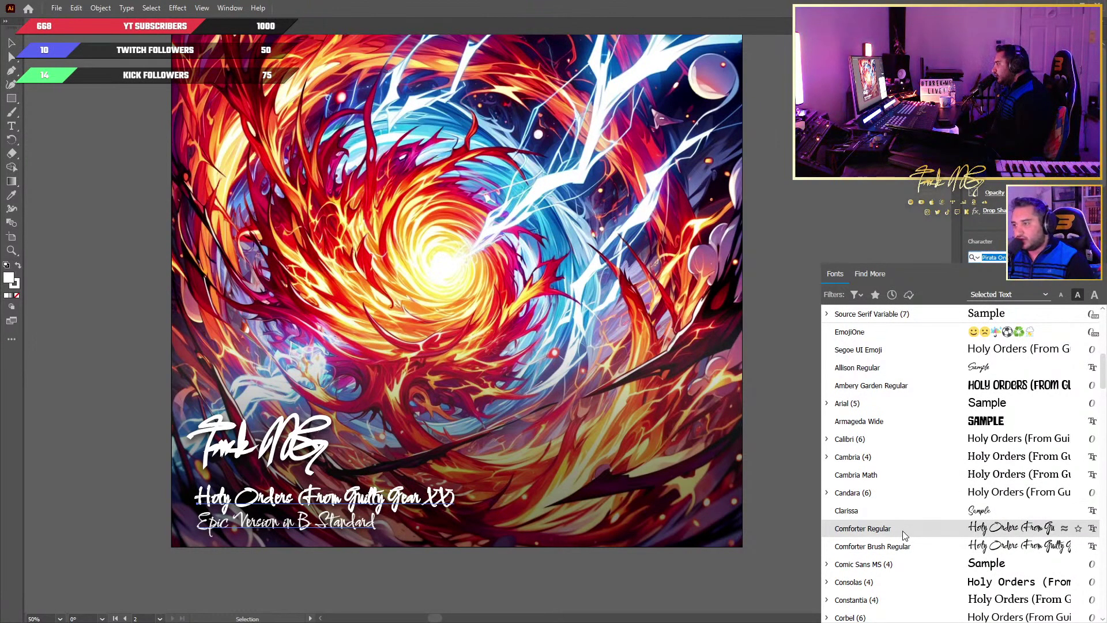
{"action": "scroll", "coordinate": [902, 530], "scroll_direction": "down", "scroll_amount": 1}
{"action": "scroll", "coordinate": [902, 530], "scroll_direction": "up", "scroll_amount": 1}
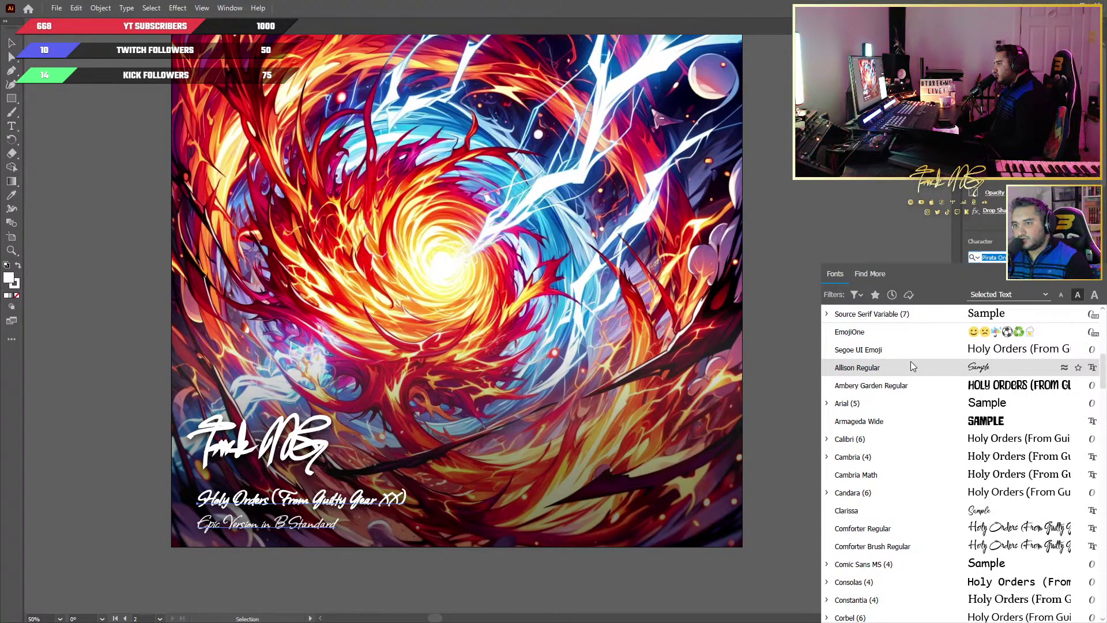
{"action": "scroll", "coordinate": [919, 478], "scroll_direction": "down", "scroll_amount": 2}
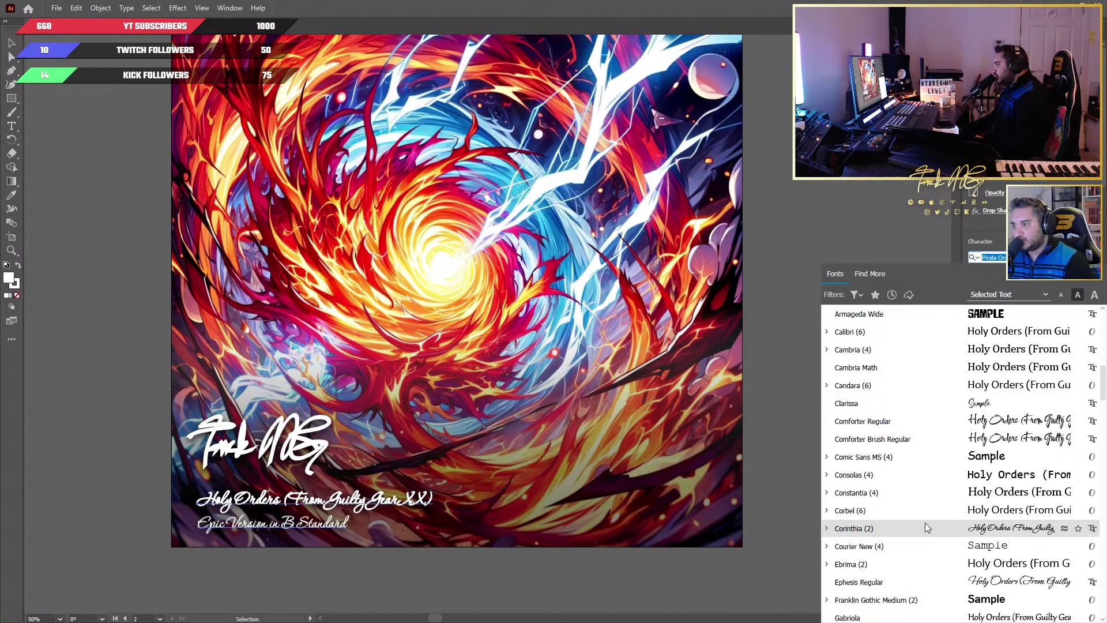
{"action": "scroll", "coordinate": [925, 522], "scroll_direction": "down", "scroll_amount": 2}
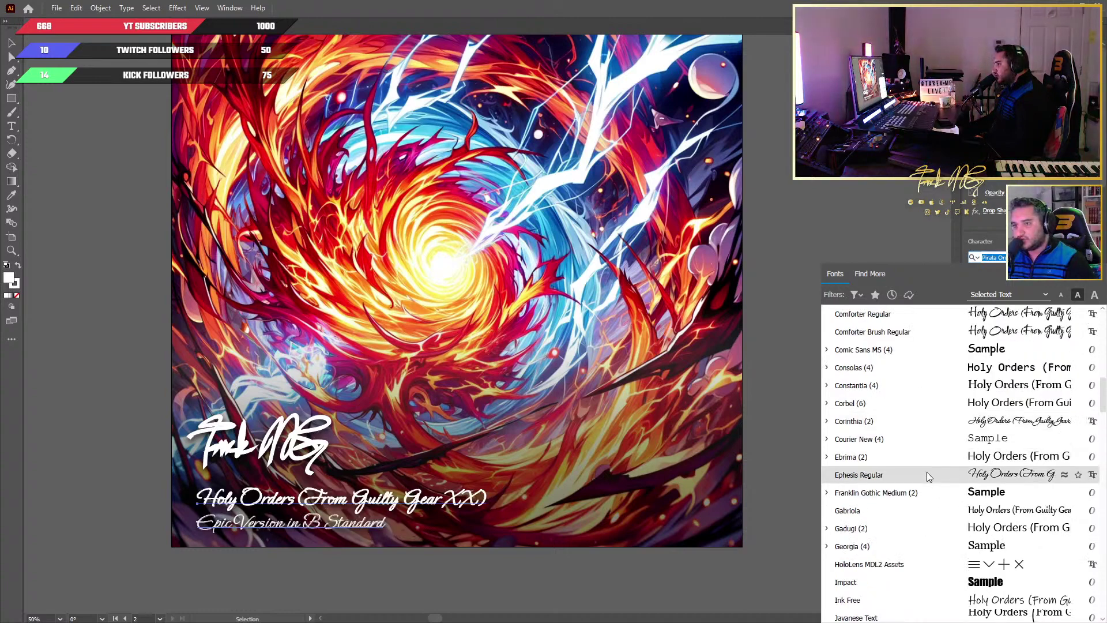
{"action": "scroll", "coordinate": [926, 471], "scroll_direction": "down", "scroll_amount": 2}
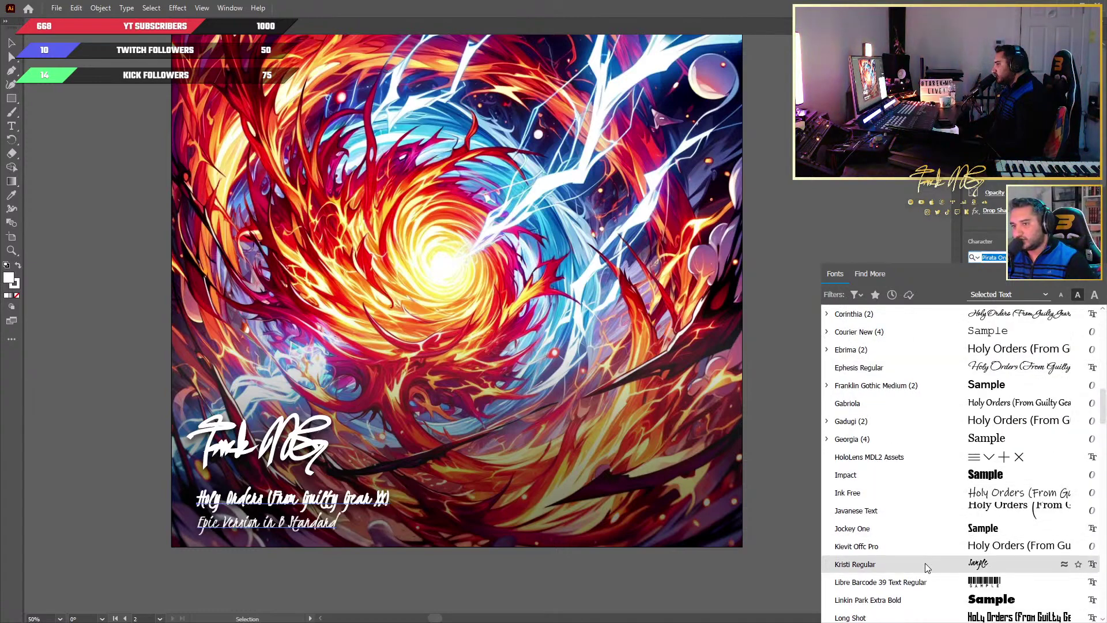
{"action": "scroll", "coordinate": [932, 490], "scroll_direction": "down", "scroll_amount": 2}
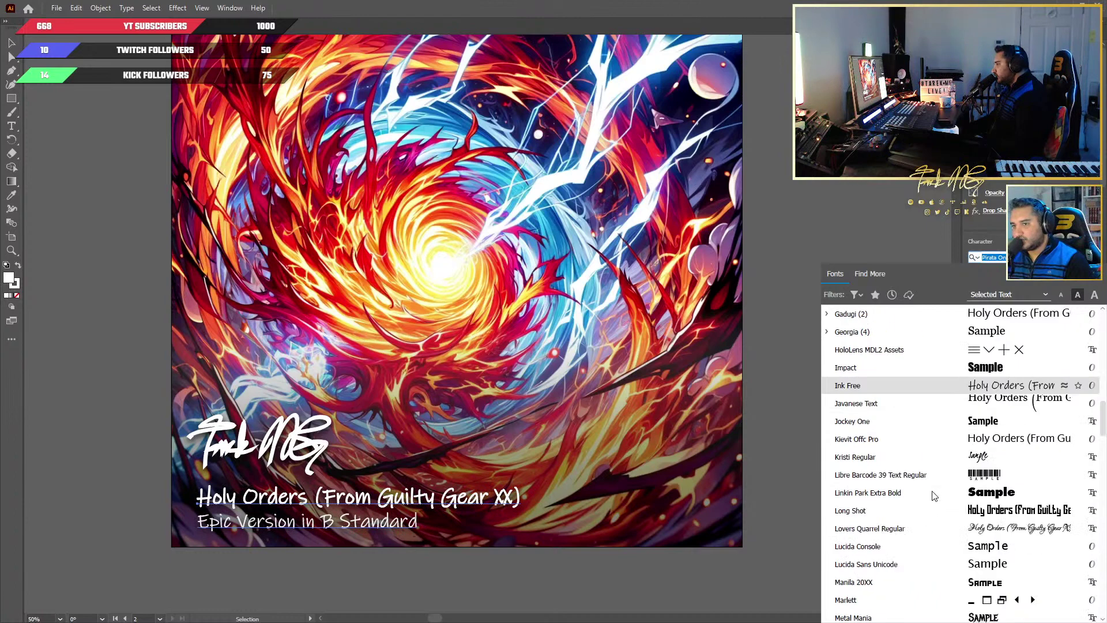
{"action": "scroll", "coordinate": [932, 525], "scroll_direction": "down", "scroll_amount": 5}
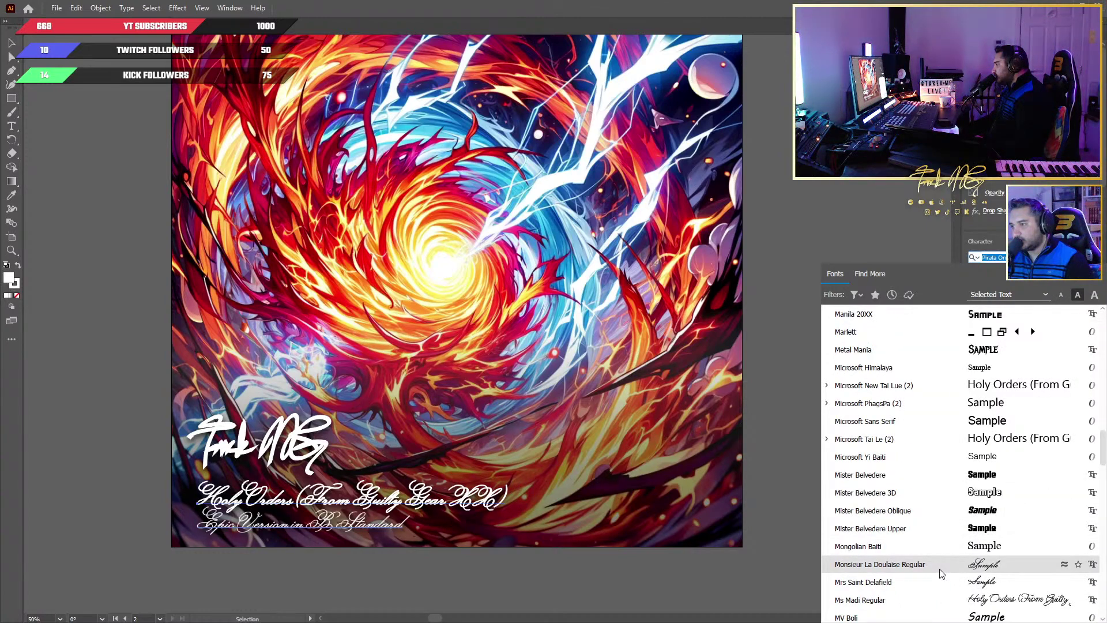
Compare the title in Clarissa, Comforter Regular, Lucida Console and Metal Mania
{"action": "scroll", "coordinate": [941, 570], "scroll_direction": "up", "scroll_amount": 15}
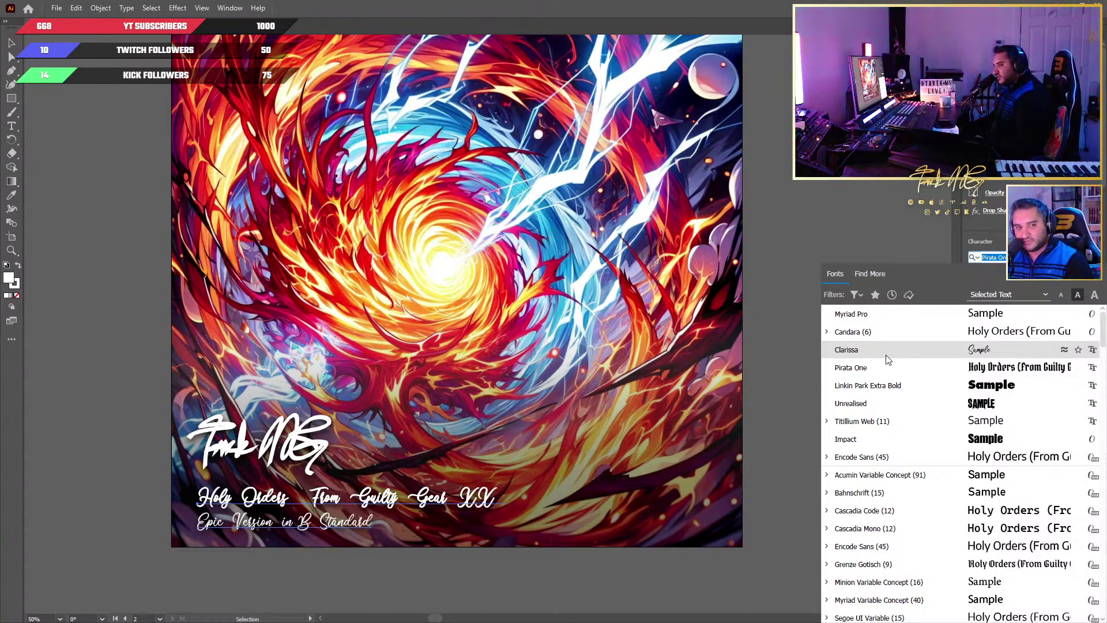
{"action": "scroll", "coordinate": [887, 359], "scroll_direction": "down", "scroll_amount": 10}
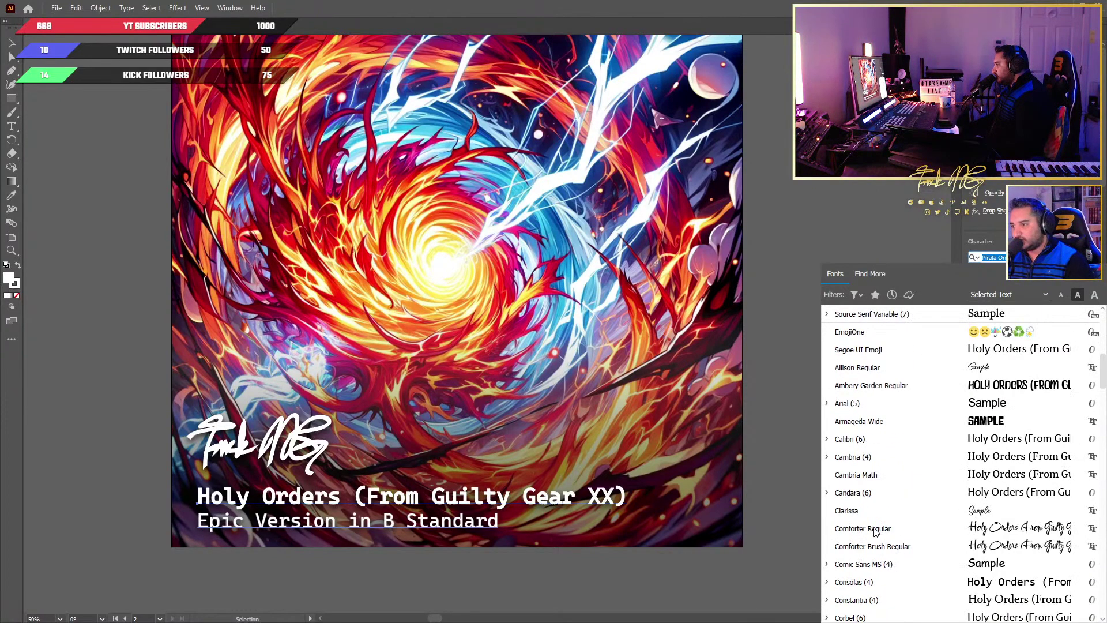
{"action": "scroll", "coordinate": [903, 340], "scroll_direction": "up", "scroll_amount": 1}
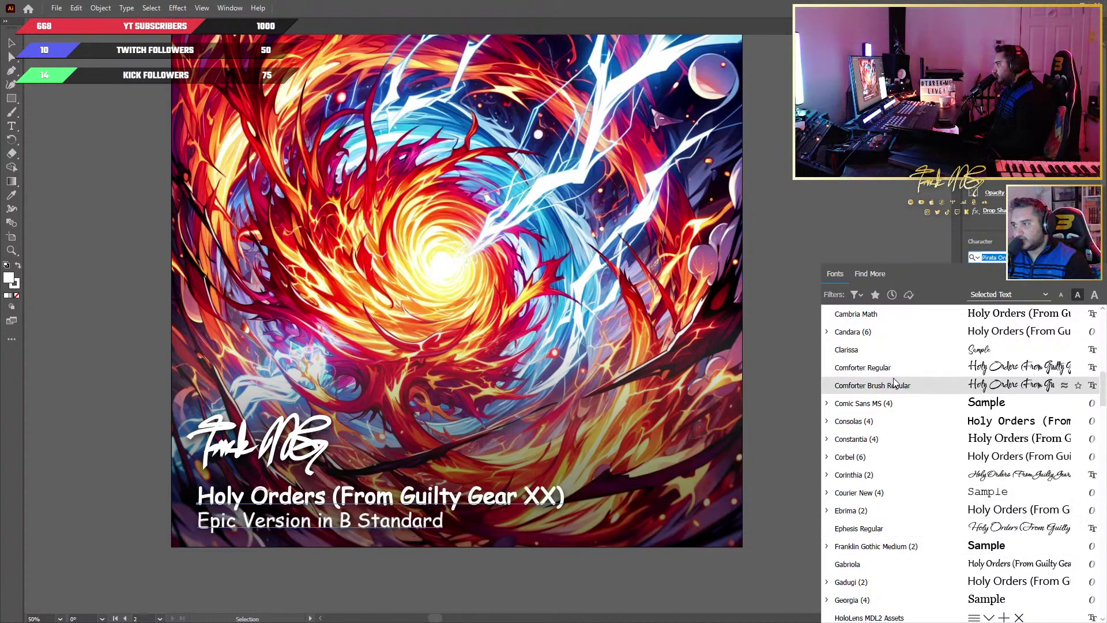
{"action": "scroll", "coordinate": [894, 521], "scroll_direction": "down", "scroll_amount": 2}
{"action": "scroll", "coordinate": [918, 468], "scroll_direction": "up", "scroll_amount": 4}
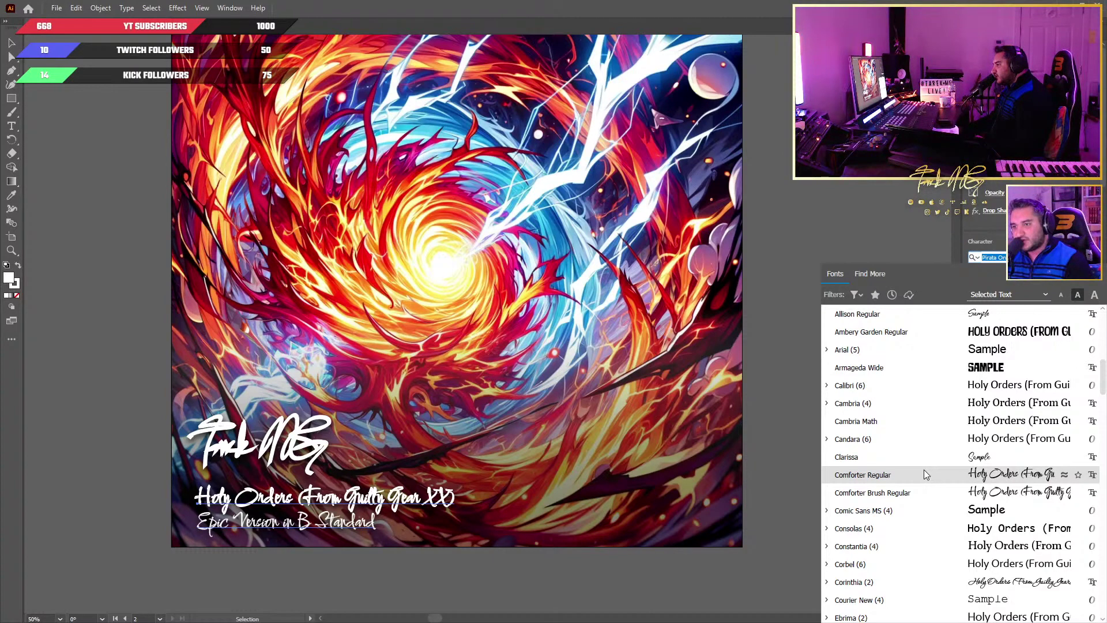
{"action": "scroll", "coordinate": [925, 473], "scroll_direction": "down", "scroll_amount": 15}
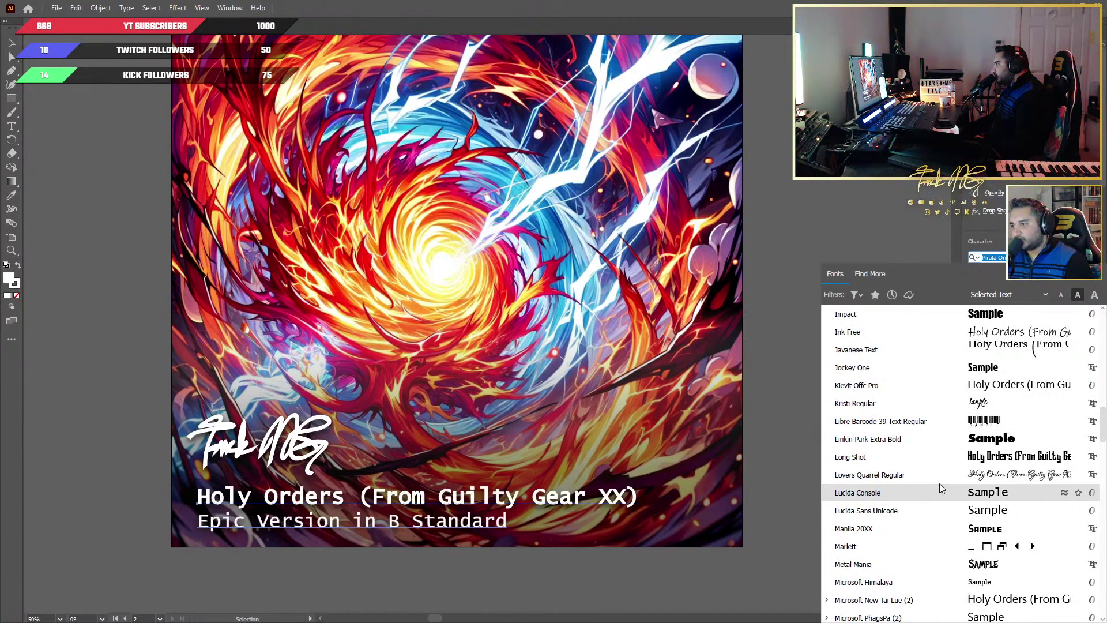
{"action": "scroll", "coordinate": [941, 481], "scroll_direction": "down", "scroll_amount": 3}
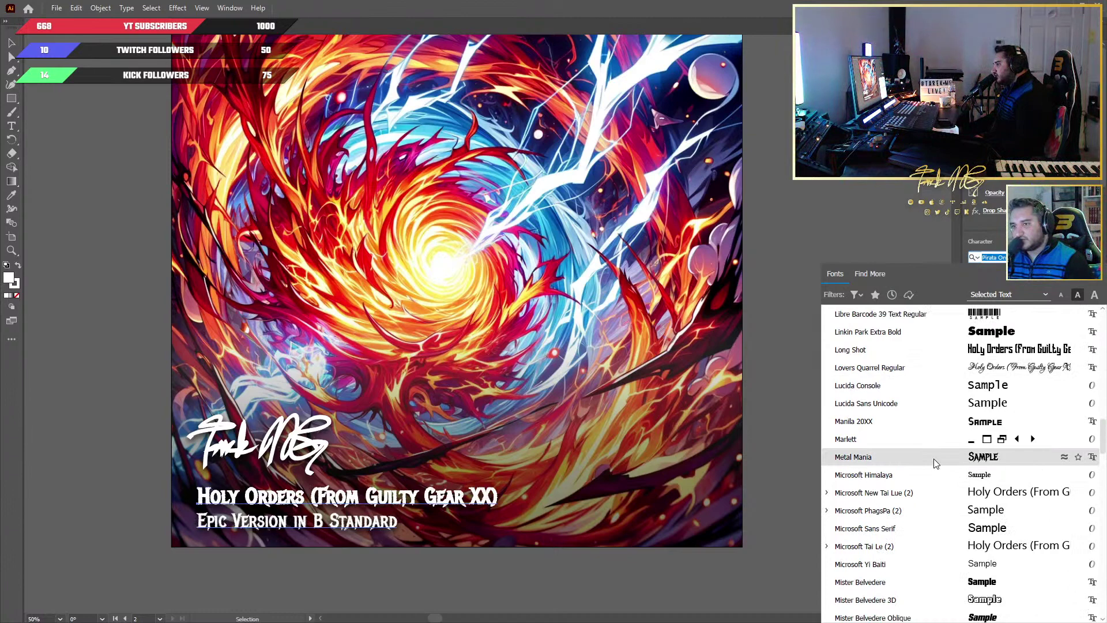
Compare the remaining script fonts with Pirata One, then close the font list without choosing a new font and deselect the title
{"action": "scroll", "coordinate": [933, 458], "scroll_direction": "down", "scroll_amount": 5}
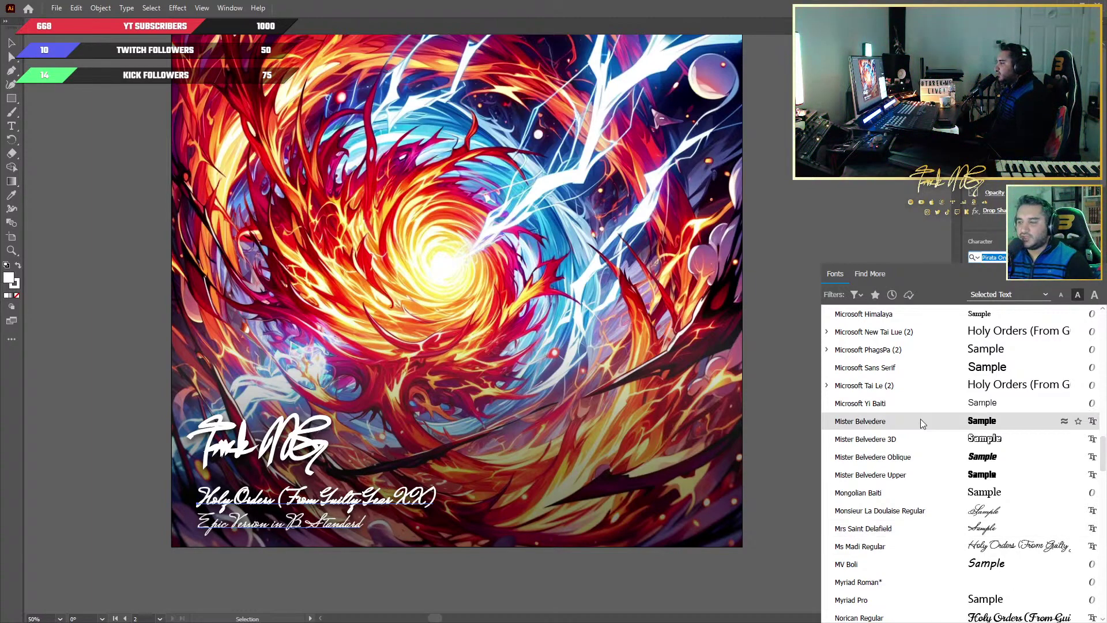
{"action": "scroll", "coordinate": [921, 574], "scroll_direction": "down", "scroll_amount": 4}
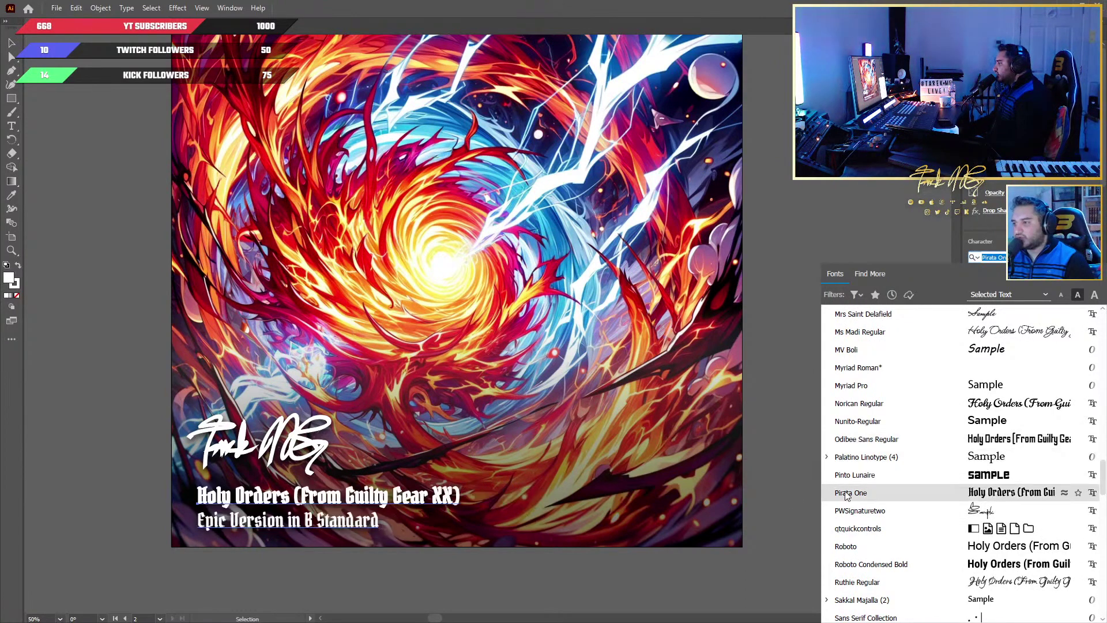
{"action": "scroll", "coordinate": [905, 564], "scroll_direction": "down", "scroll_amount": 2}
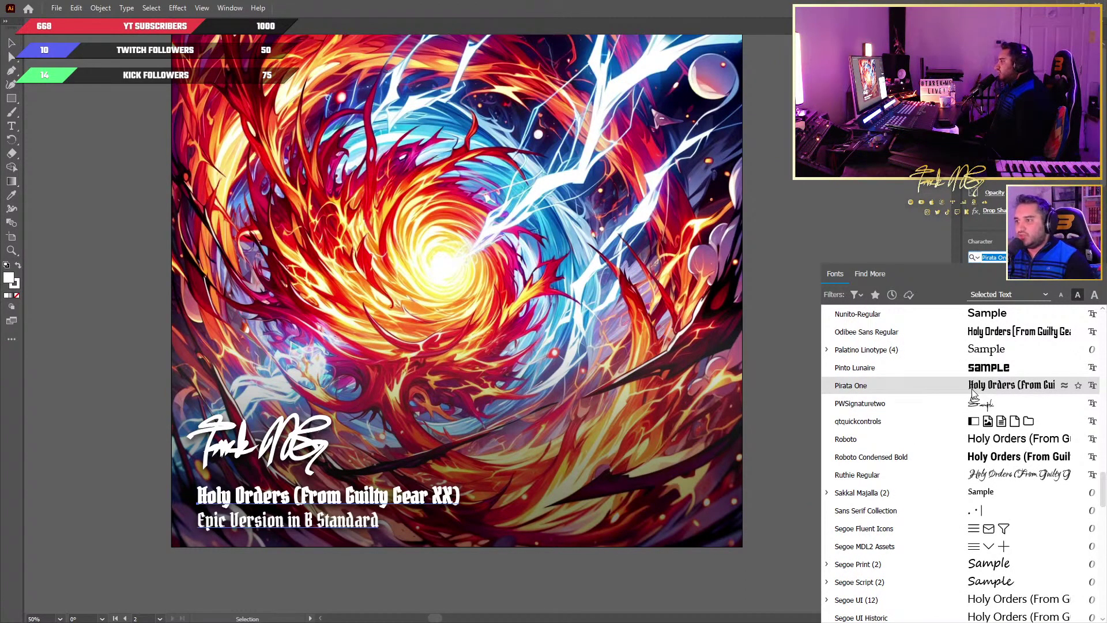
{"action": "left_click", "coordinate": [856, 187]}
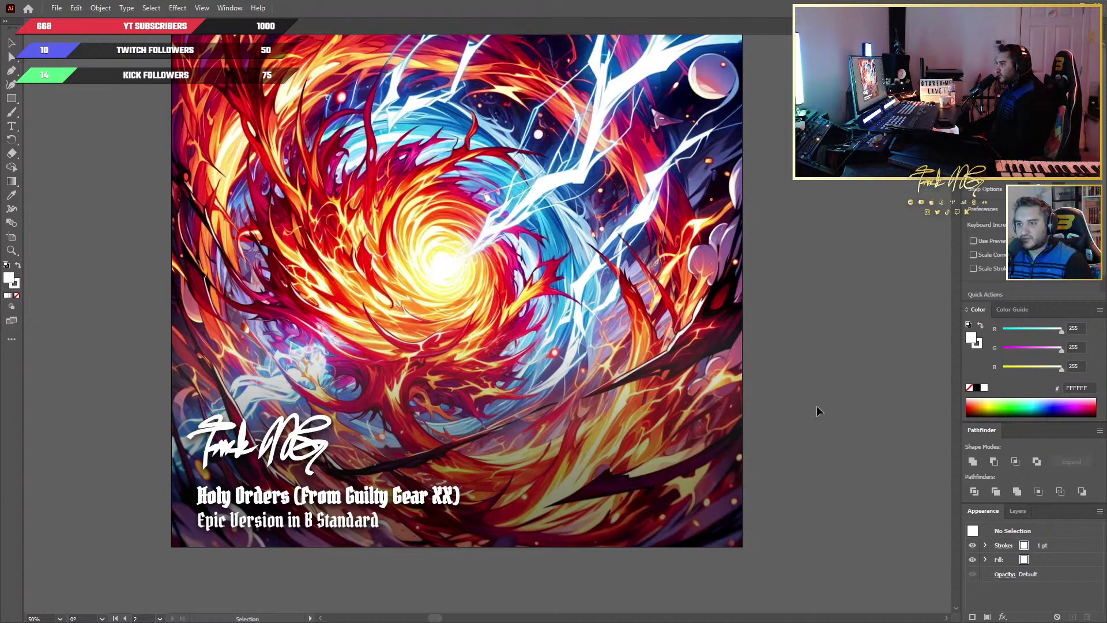
Try recolouring the two-line title with white, cream, yellow and red sampled by Eyedropper from the artwork's fiery swirl
{"action": "left_click", "coordinate": [323, 496]}
{"action": "left_click", "coordinate": [13, 198]}
{"action": "left_click", "coordinate": [437, 265]}
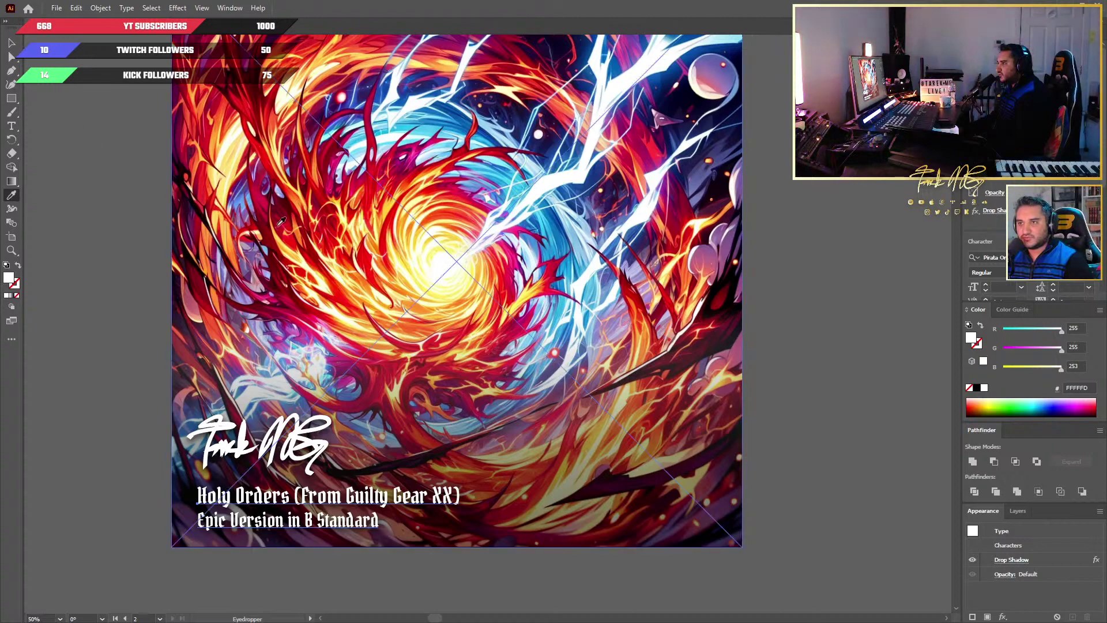
{"action": "left_click", "coordinate": [423, 275]}
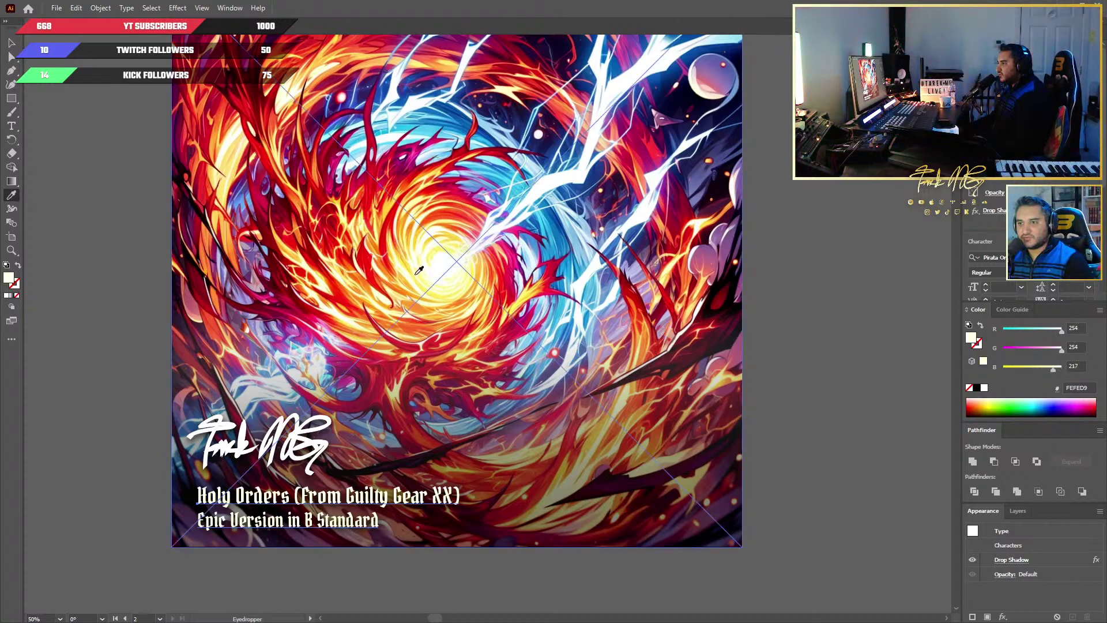
{"action": "left_click", "coordinate": [397, 253]}
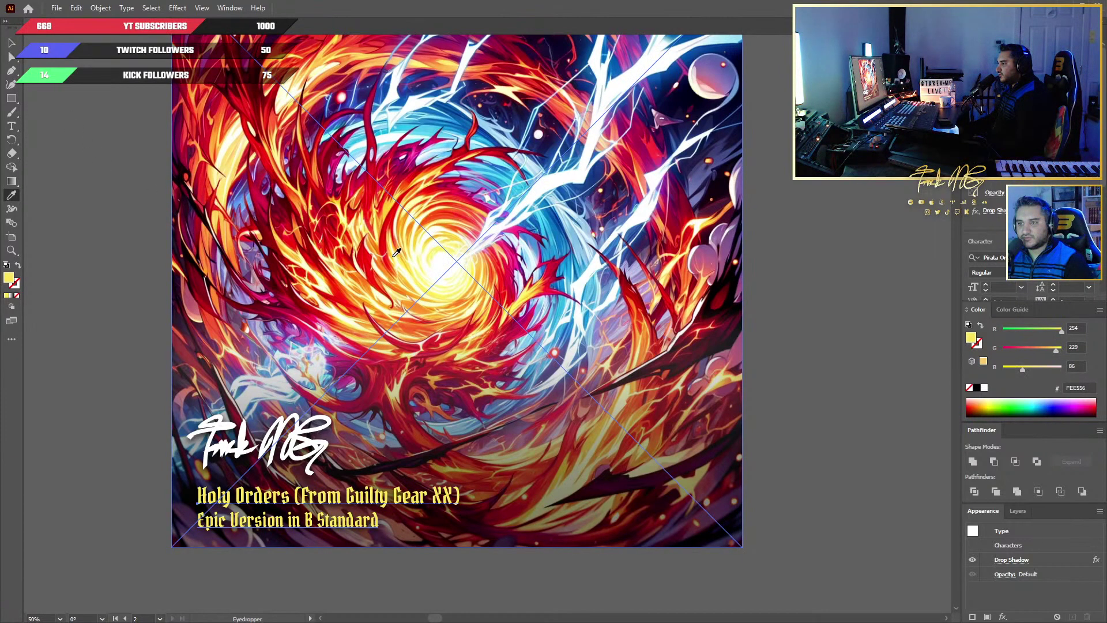
{"action": "left_click", "coordinate": [392, 219]}
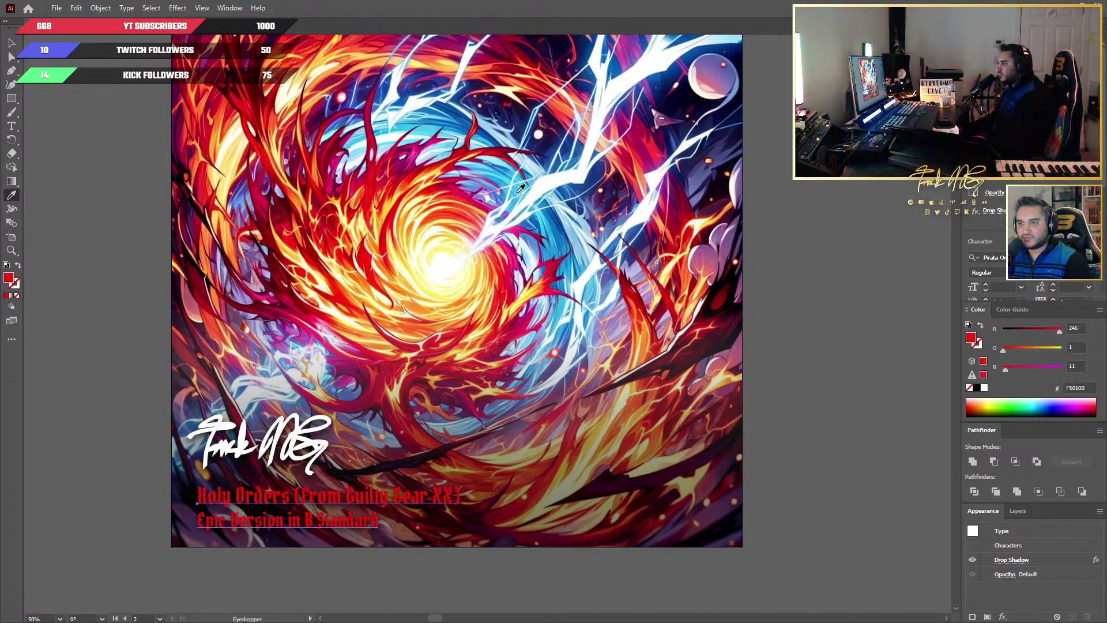
Try cyan, lightning white, mauve and black on the title, finishing with white sampled from the swirl's centre, and deselect it
{"action": "left_click", "coordinate": [418, 132]}
{"action": "left_click", "coordinate": [432, 129]}
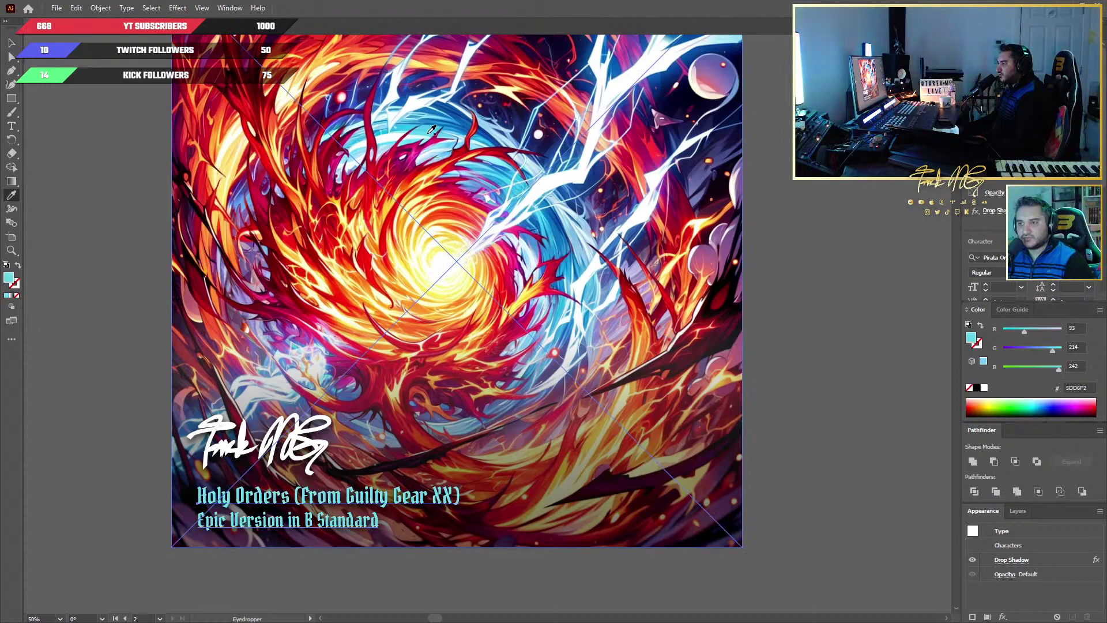
{"action": "left_click", "coordinate": [602, 110]}
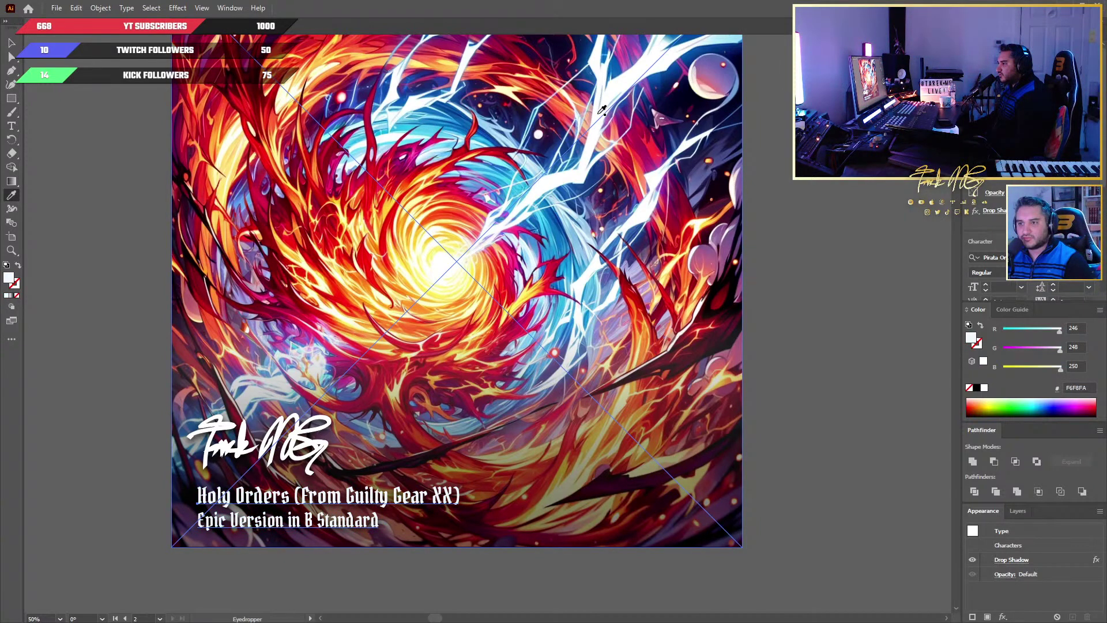
{"action": "left_click", "coordinate": [709, 147]}
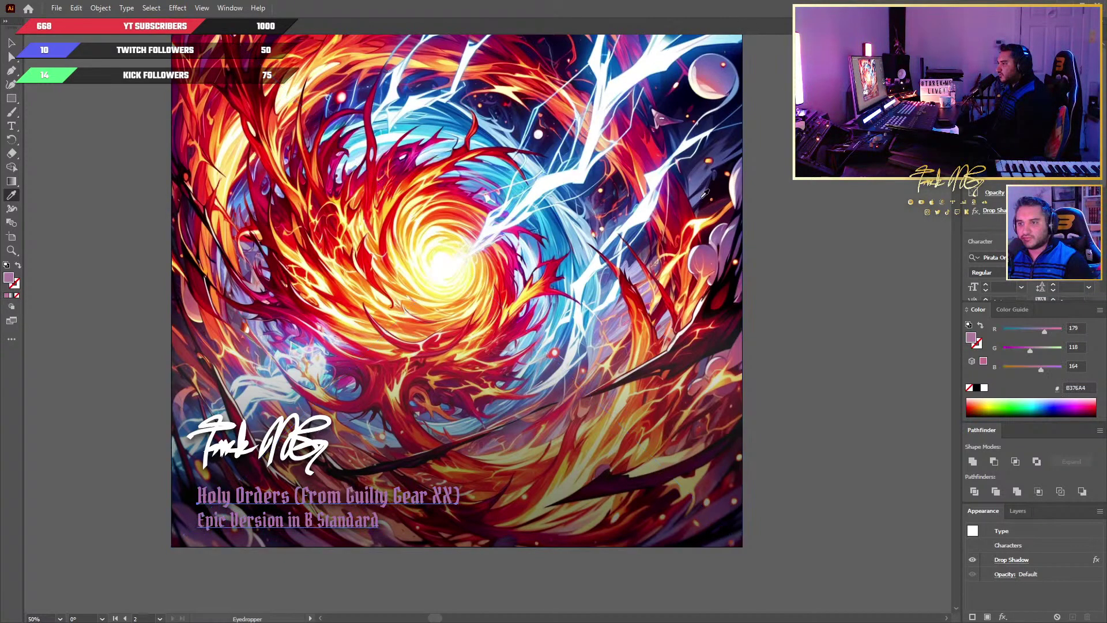
{"action": "left_click", "coordinate": [297, 411]}
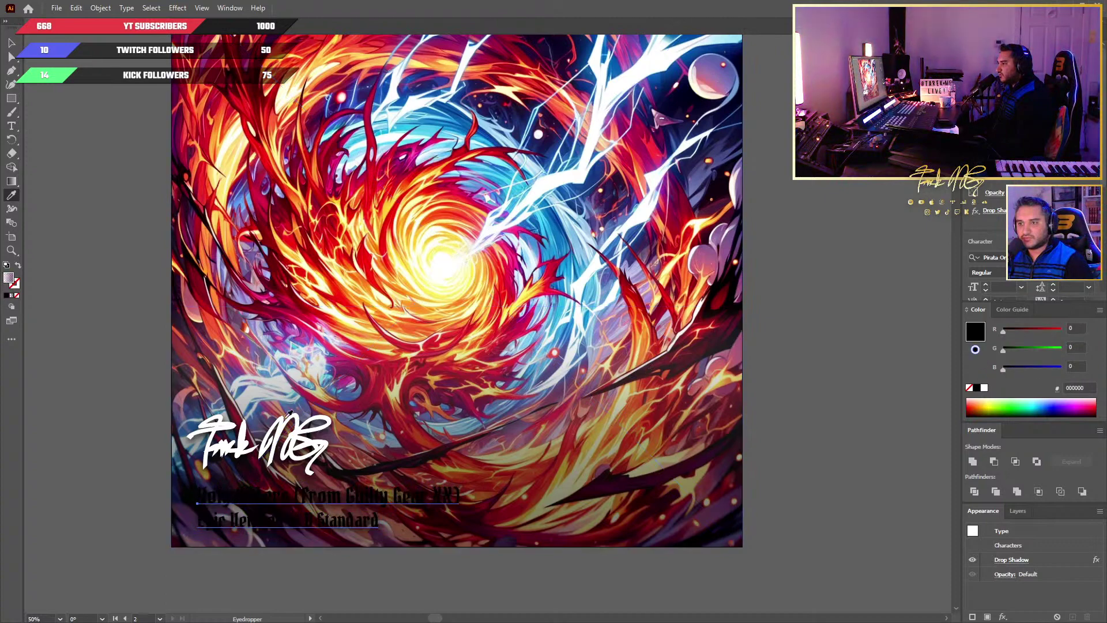
{"action": "left_click", "coordinate": [448, 259]}
{"action": "key", "text": "v"}
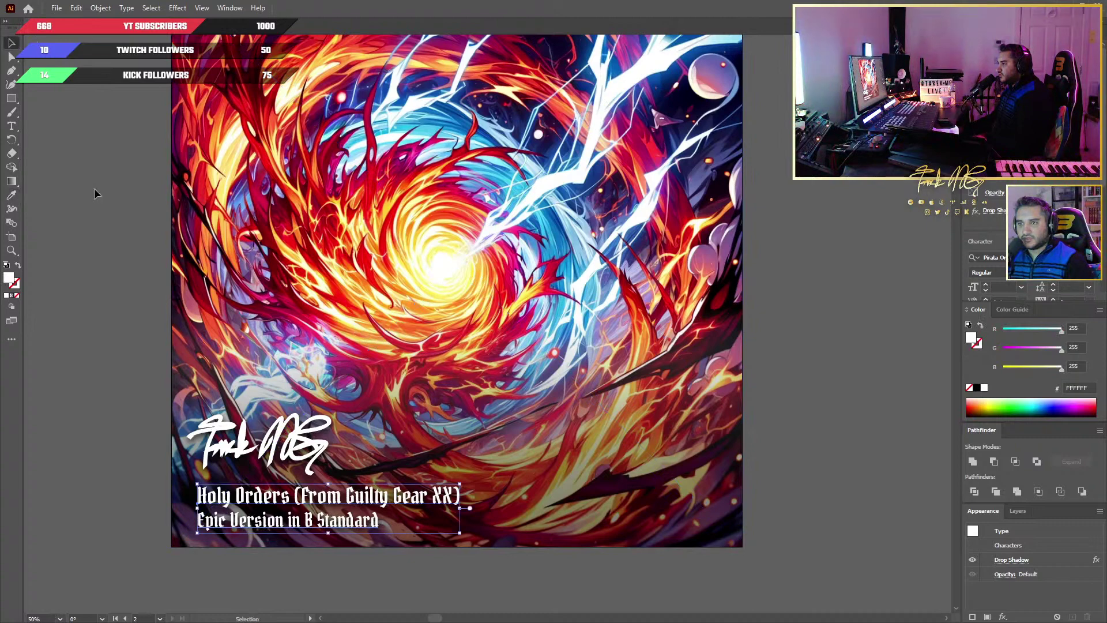
{"action": "left_click", "coordinate": [90, 182]}
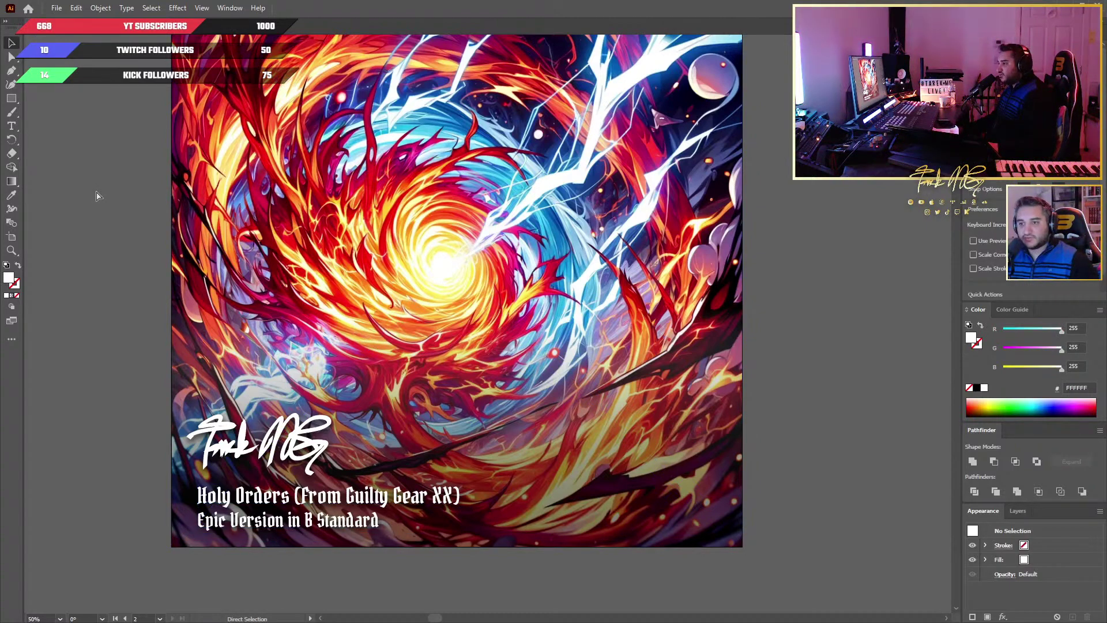
Undo the sampled colour changes so the title has its original white styling with the bolder first line, and deselect it
{"action": "key", "text": "ctrl+z"}
{"action": "key", "text": "ctrl+z"}
{"action": "key", "text": "ctrl+z"}
{"action": "key", "text": "ctrl+z"}
{"action": "key", "text": "ctrl+z"}
{"action": "key", "text": "ctrl+shift+z"}
{"action": "key", "text": "ctrl+shift+z"}
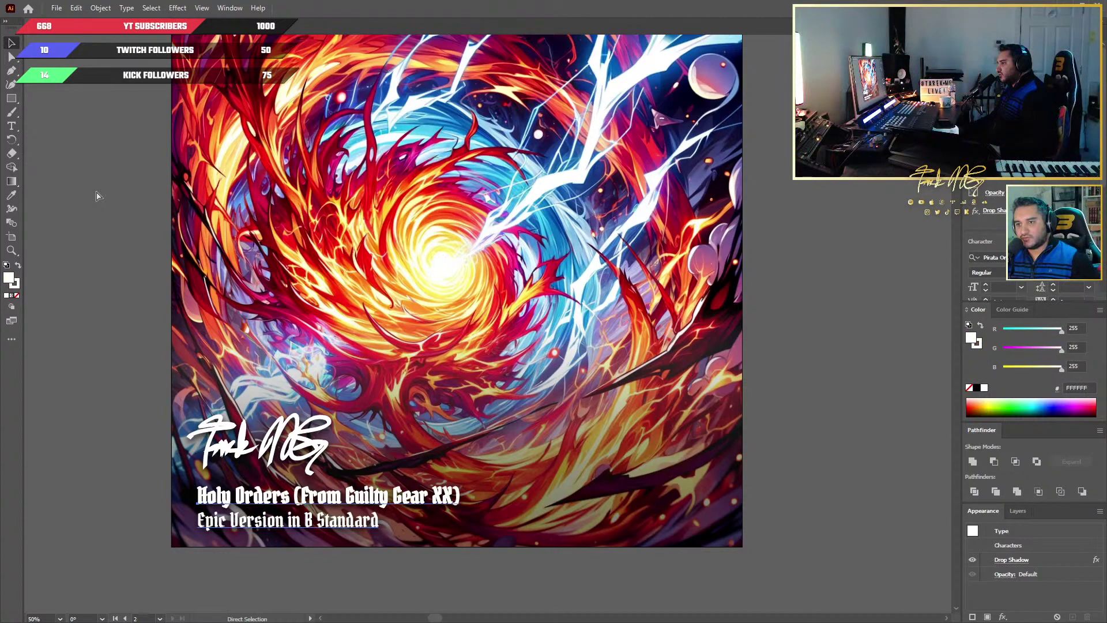
{"action": "key", "text": "v"}
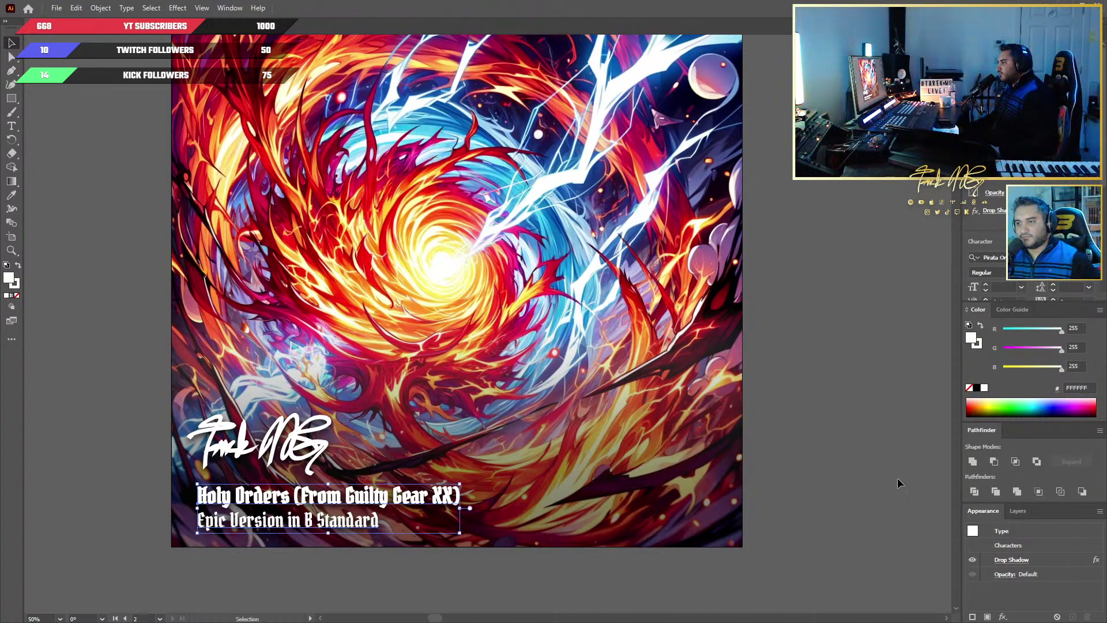
{"action": "left_click", "coordinate": [898, 477]}
Examine the whole cover at reduced zoom, checking how the signature and title lines sit on the artwork
{"action": "scroll", "coordinate": [818, 569], "scroll_direction": "up", "scroll_amount": 2}
{"action": "scroll", "coordinate": [817, 569], "scroll_direction": "down", "scroll_amount": 1}
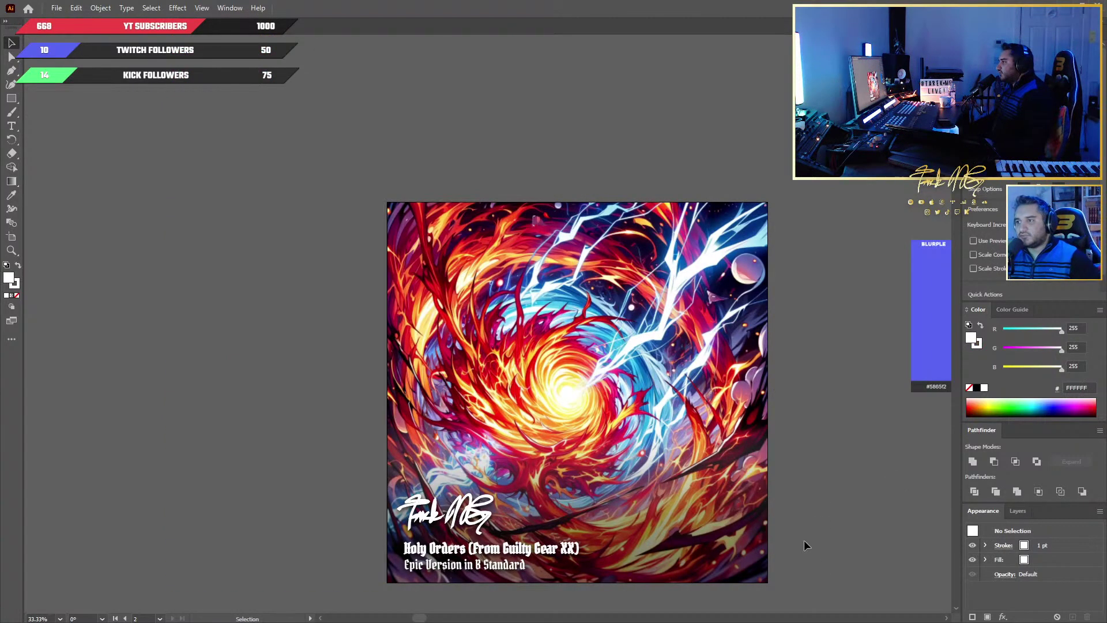
{"action": "scroll", "coordinate": [284, 338], "scroll_direction": "down", "scroll_amount": 2}
{"action": "scroll", "coordinate": [732, 411], "scroll_direction": "up", "scroll_amount": 3}
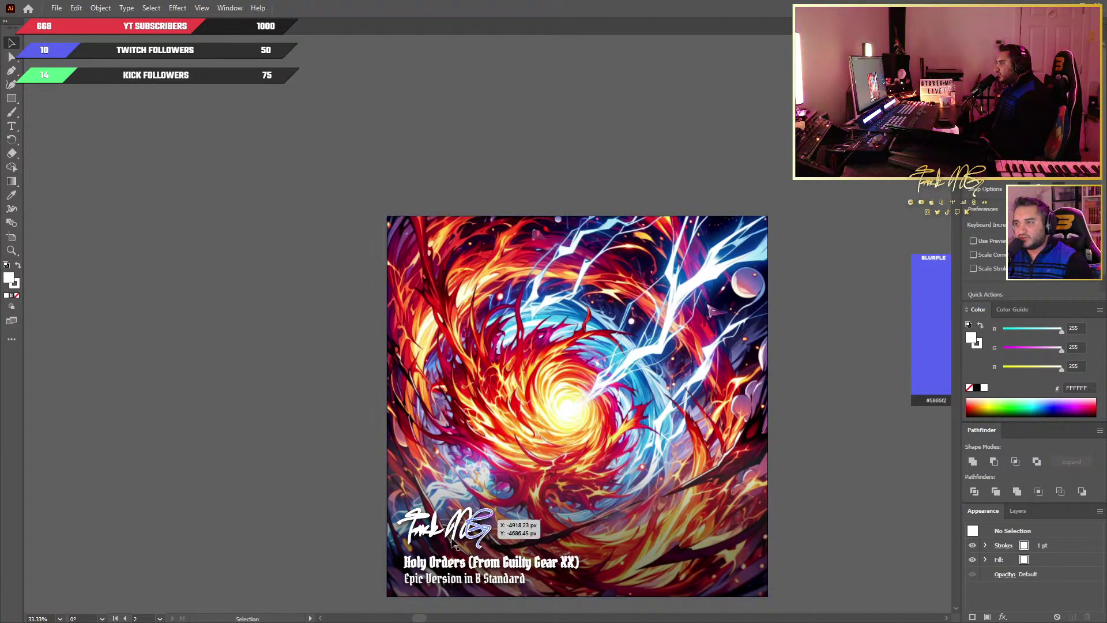
{"action": "left_click_drag", "start_coordinate": [423, 618], "coordinate": [551, 440]}
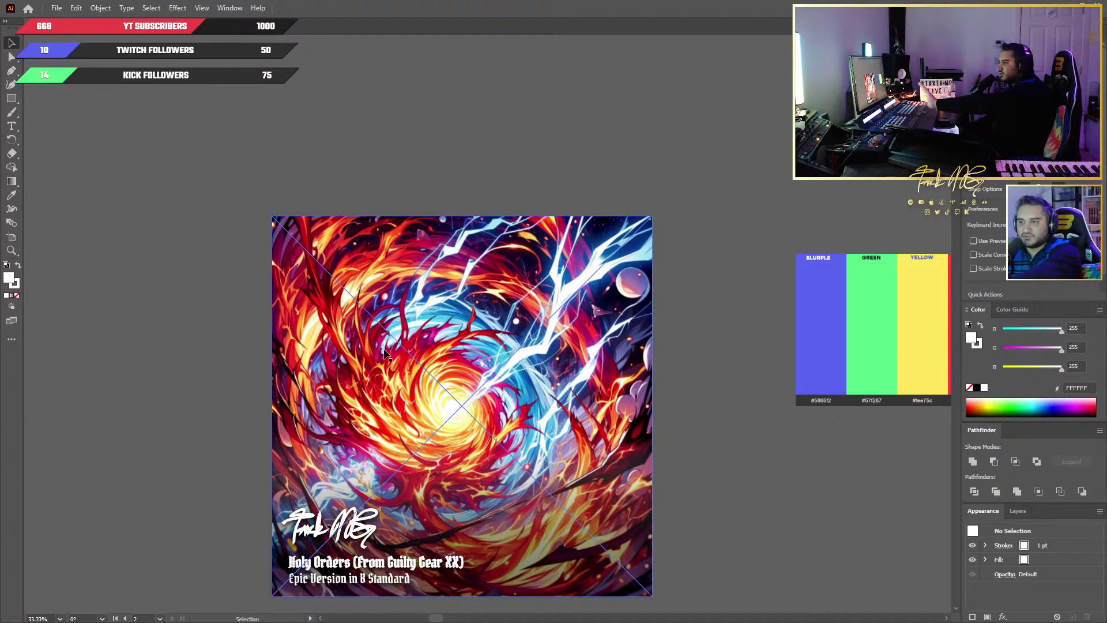
{"action": "scroll", "coordinate": [816, 439], "scroll_direction": "down", "scroll_amount": 3}
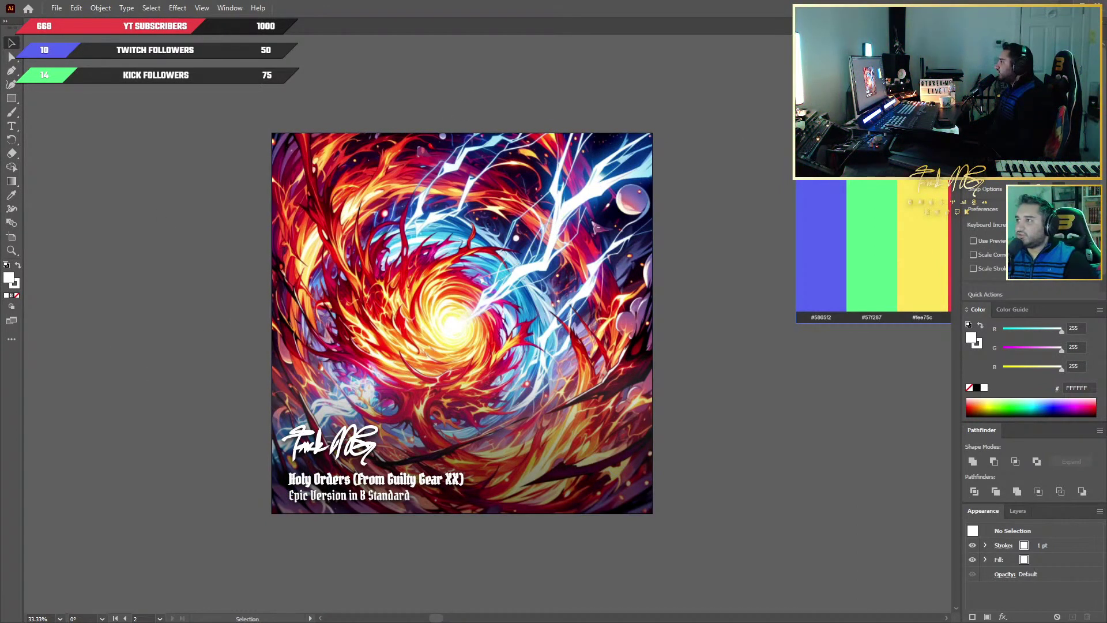
Switch to VLC, maximize its window and play the exported GGHO MASTER 6 mix from the start
{"action": "key", "text": "alt+Tab"}
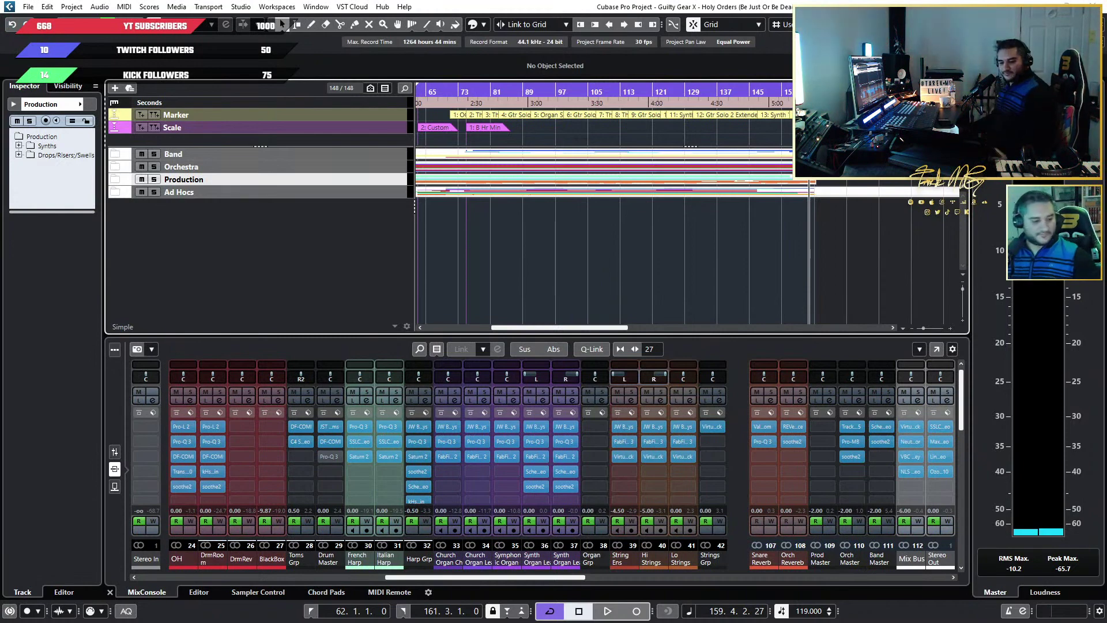
{"action": "key", "text": "alt+Tab"}
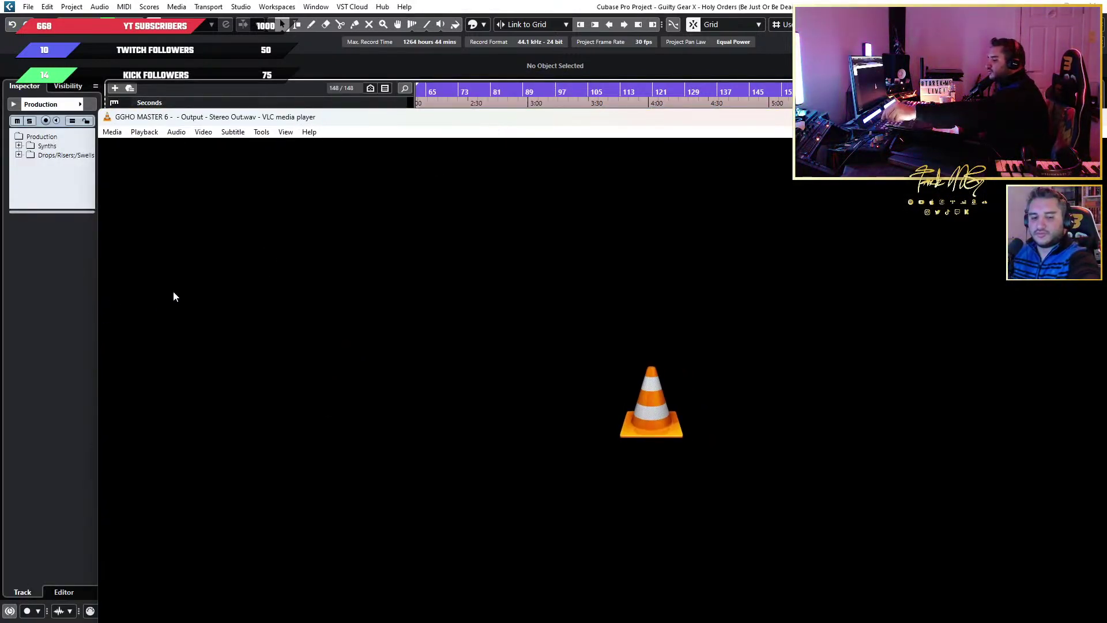
{"action": "left_click", "coordinate": [496, 105]}
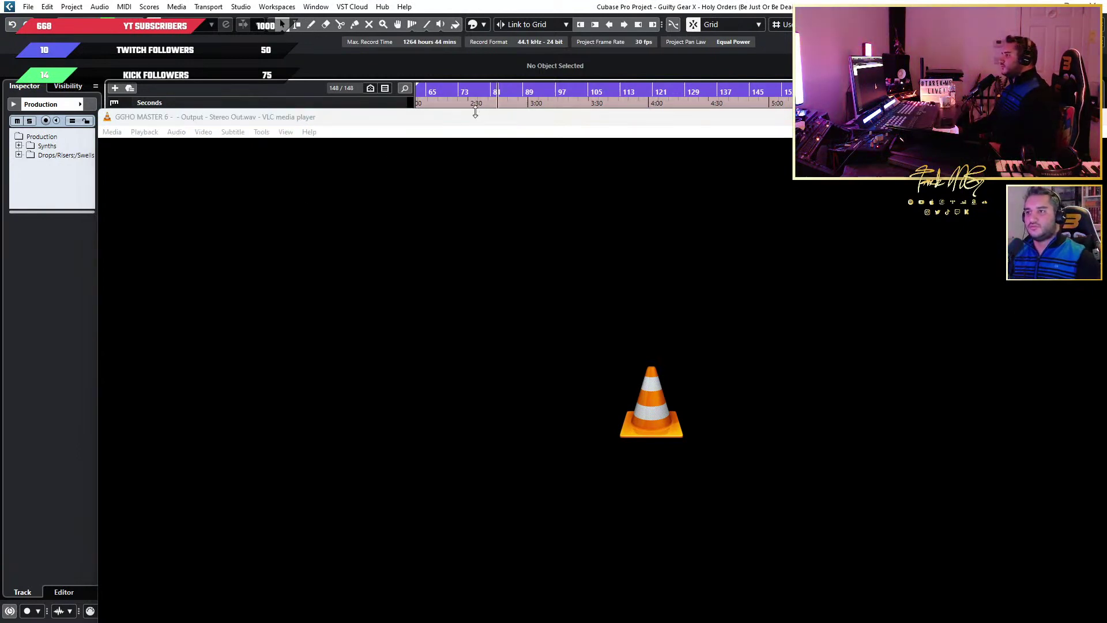
{"action": "double_click", "coordinate": [475, 116]}
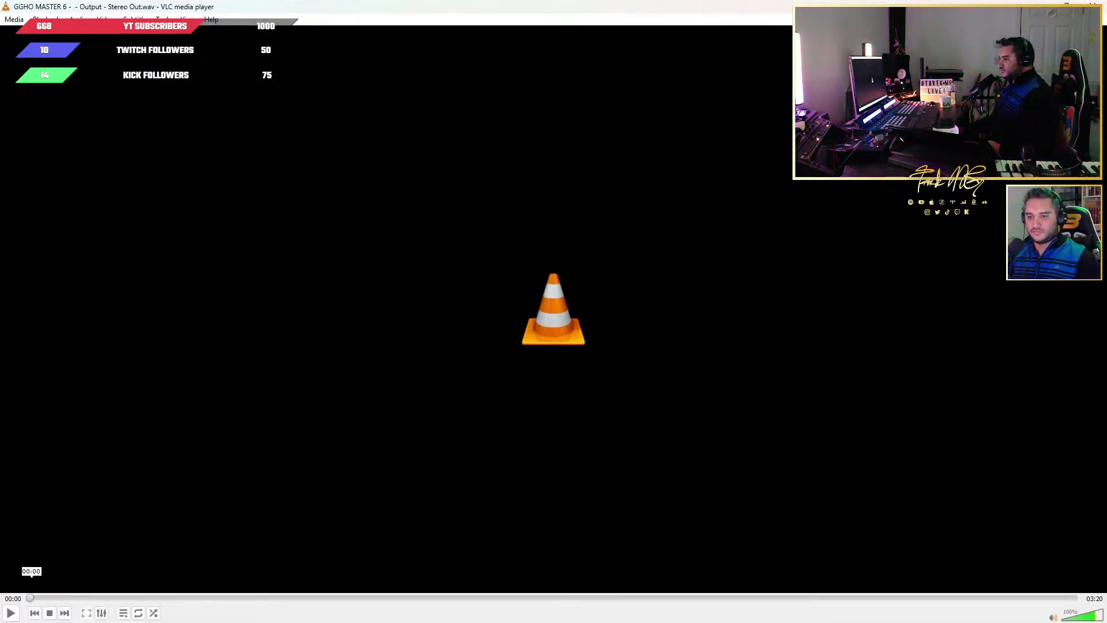
{"action": "key", "text": "space"}
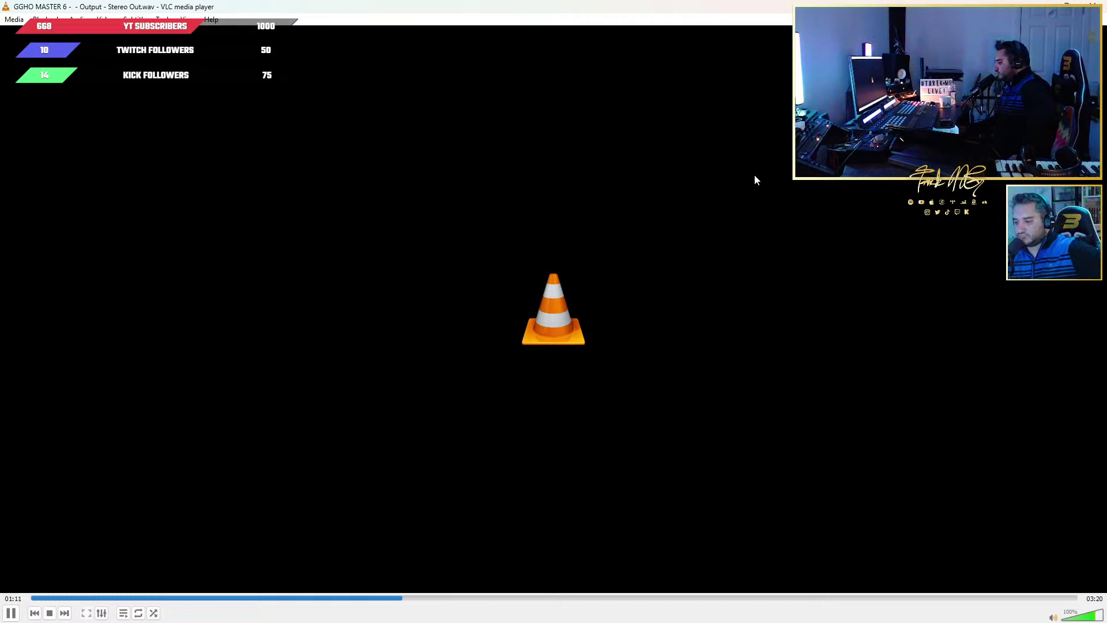
Clear the VLC and MIXDOWN folder windows away from the Cubase project while the master keeps playing
{"action": "left_click", "coordinate": [1093, 6]}
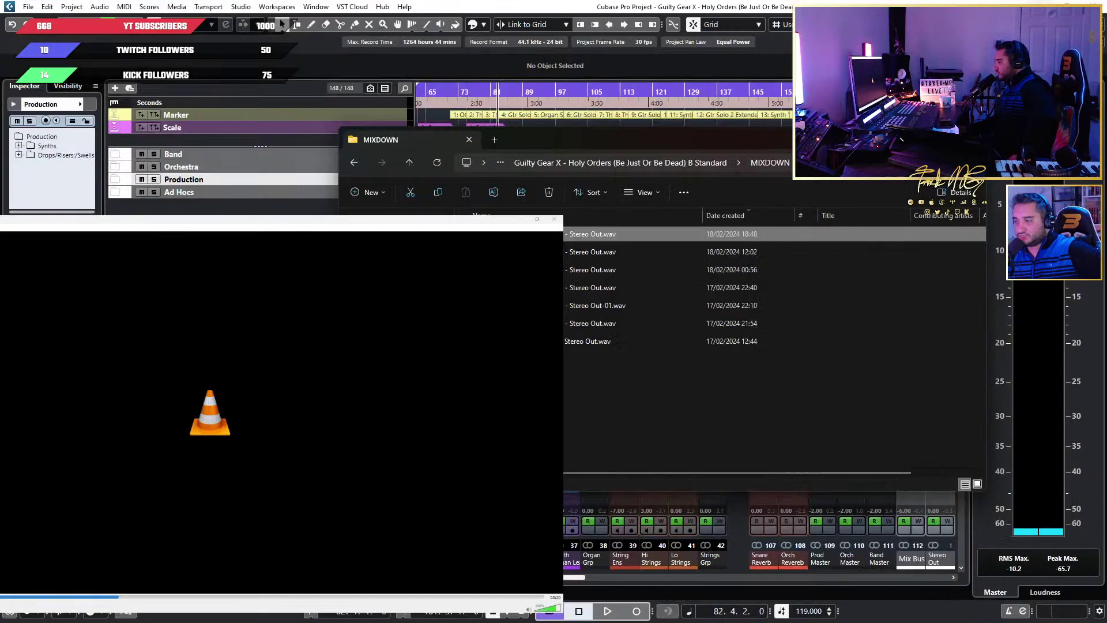
{"action": "left_click_drag", "start_coordinate": [819, 140], "coordinate": [567, 139]}
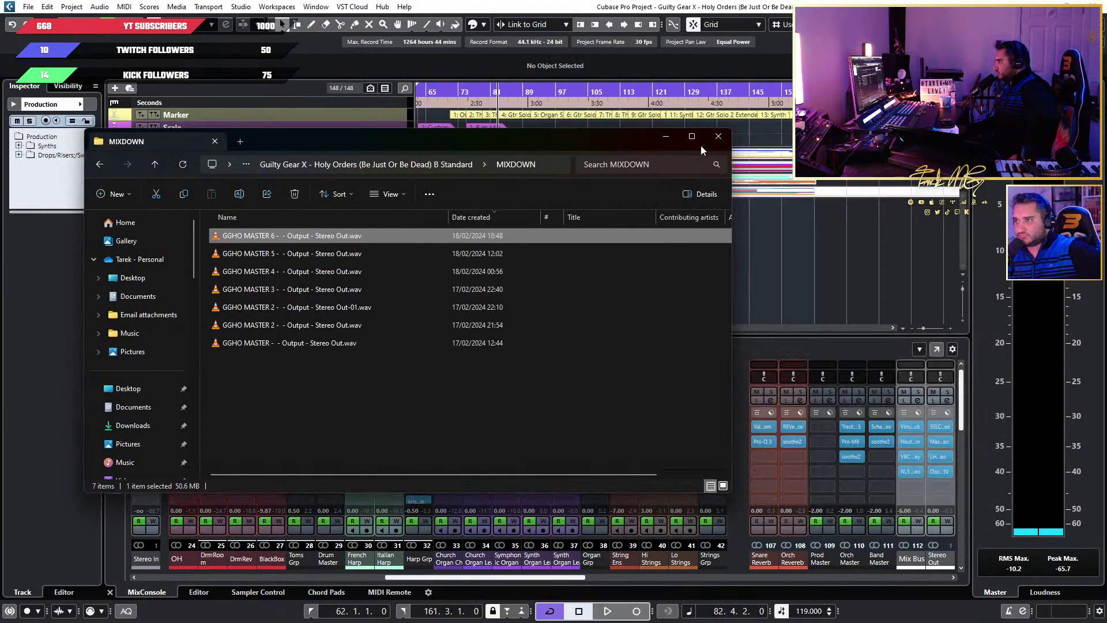
{"action": "left_click", "coordinate": [668, 138]}
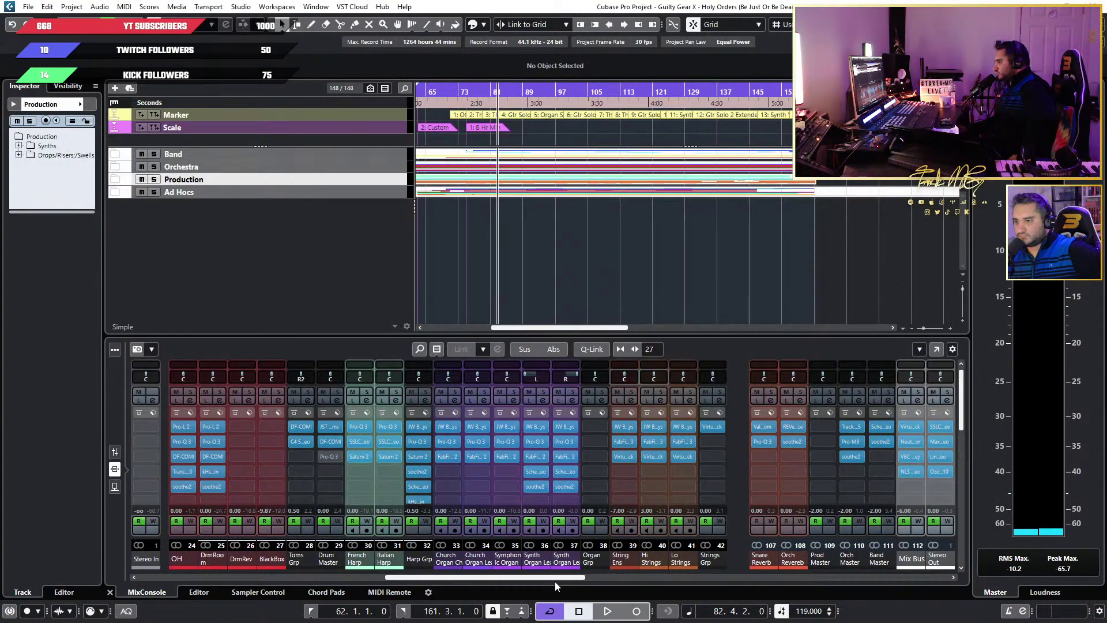
View the MaxxBass insert on the Stereo Out channel, close it, and open the channel's LinMB insert
{"action": "left_click_drag", "start_coordinate": [559, 577], "coordinate": [842, 593]}
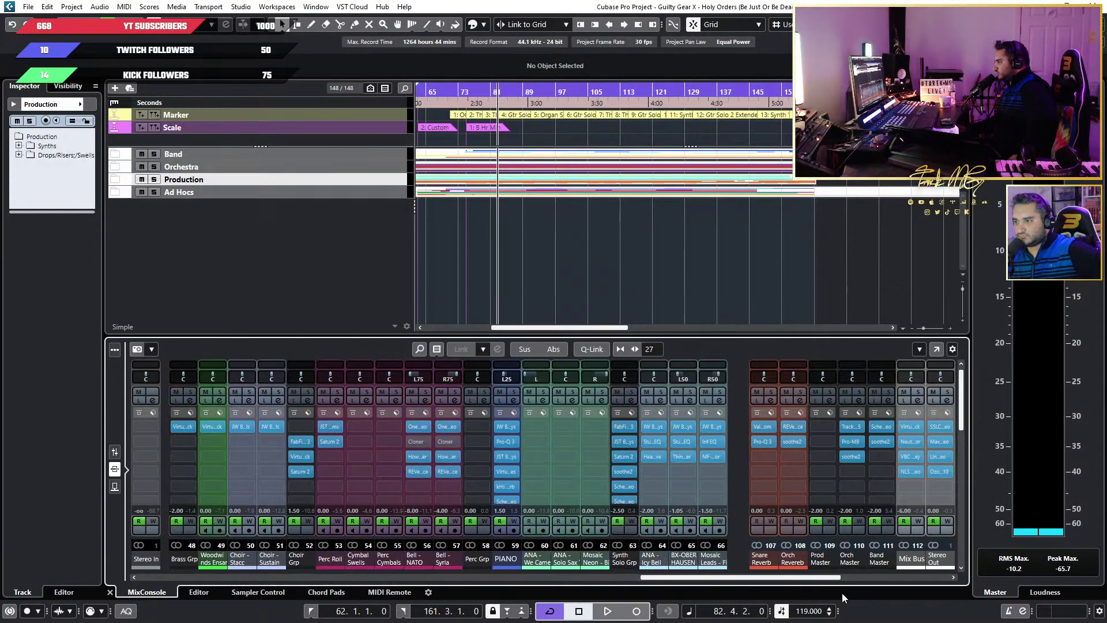
{"action": "left_click", "coordinate": [940, 442]}
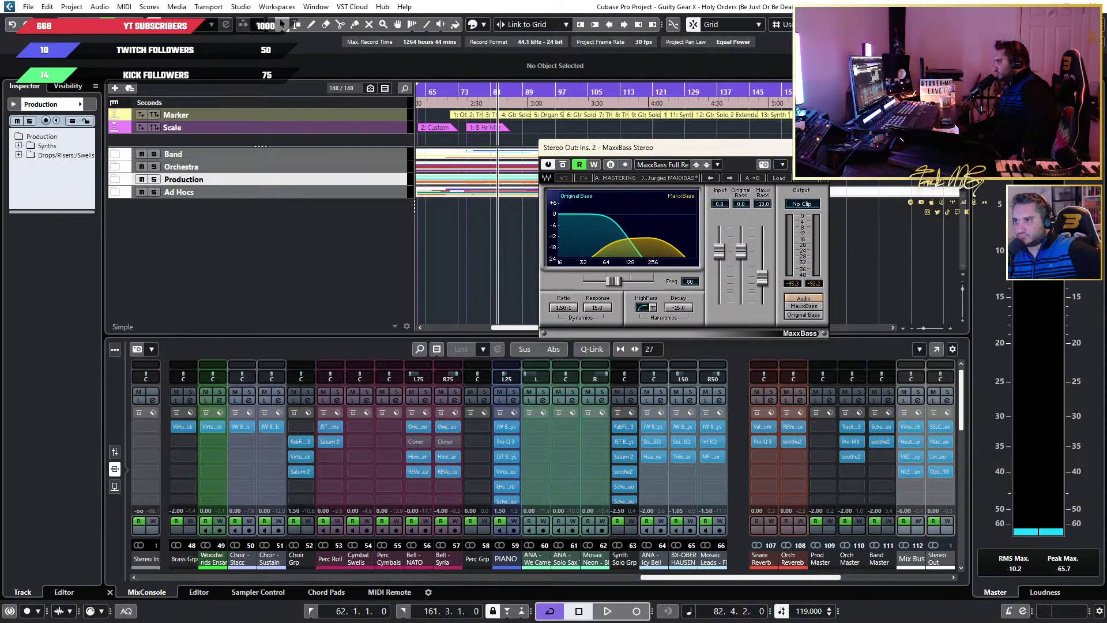
{"action": "left_click", "coordinate": [930, 442]}
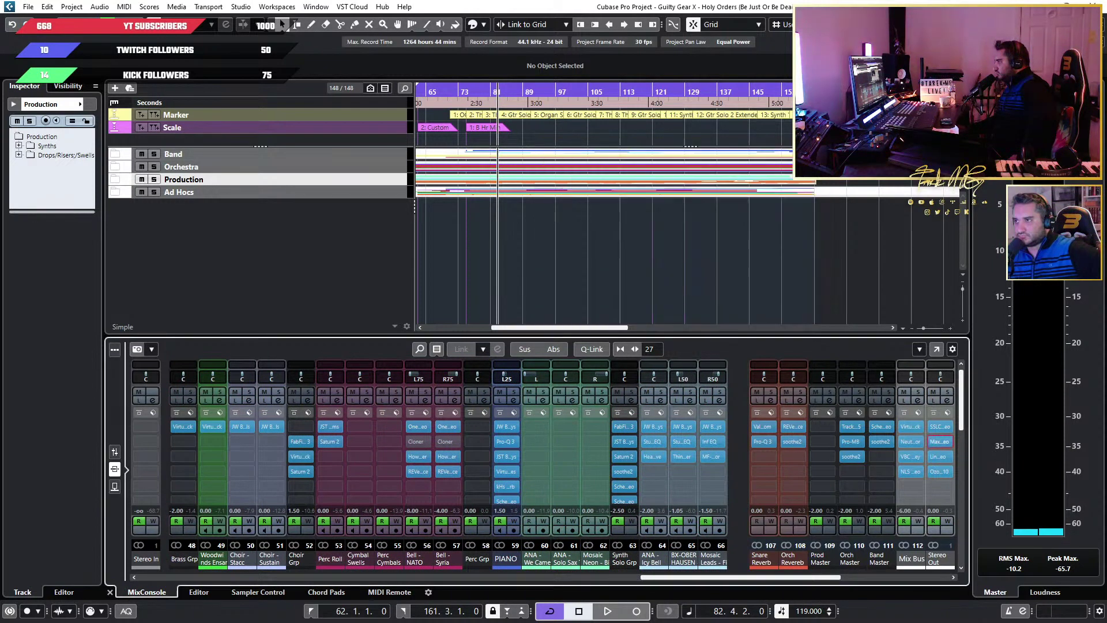
{"action": "left_click", "coordinate": [939, 455]}
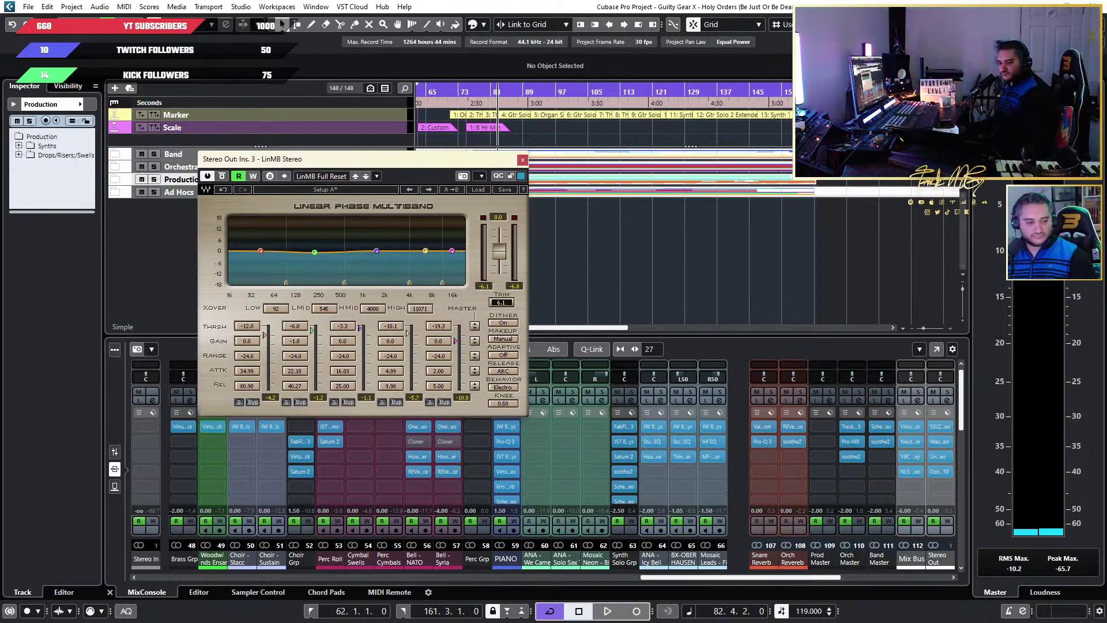
Look at the cover in Illustrator, switch to VLC and pause the GGHO MASTER 6 playback
{"action": "key", "text": "alt+Tab"}
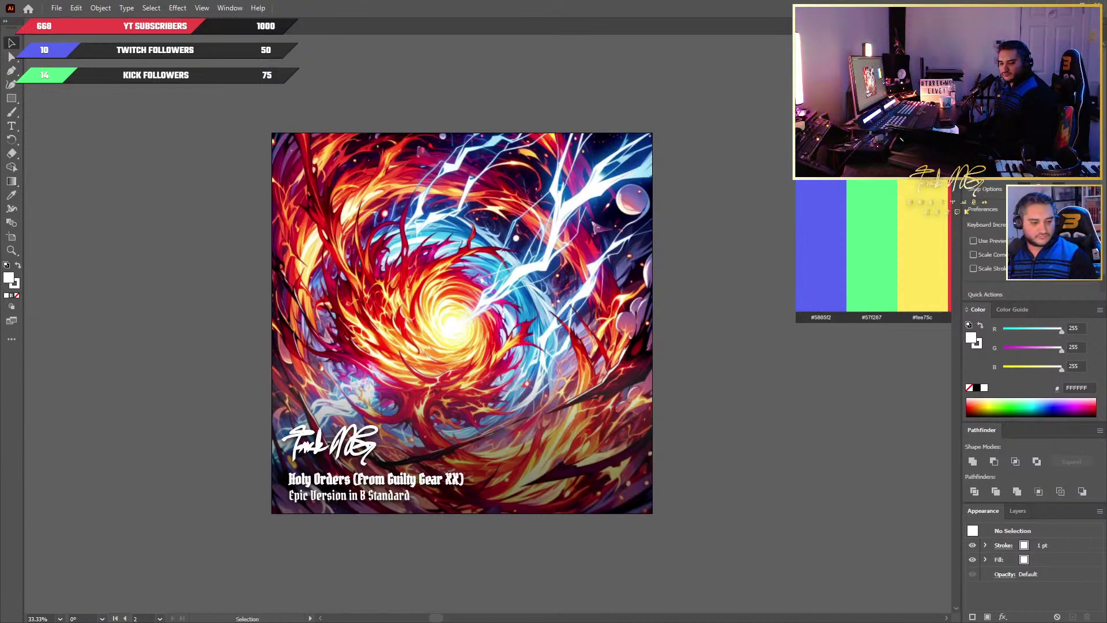
{"action": "key", "text": "alt+Tab"}
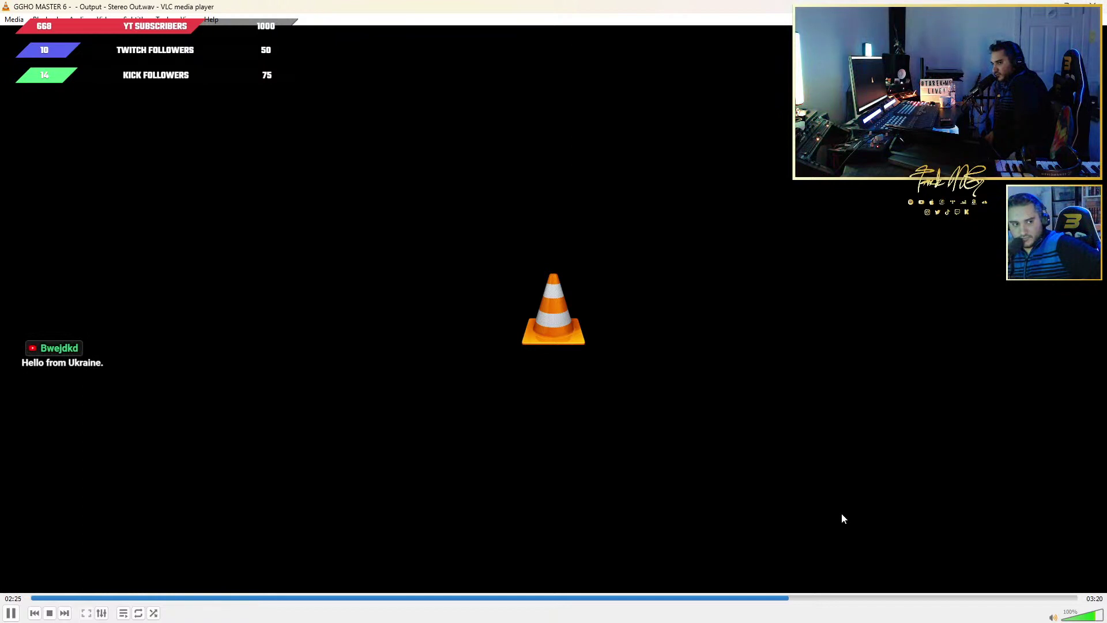
{"action": "key", "text": "space"}
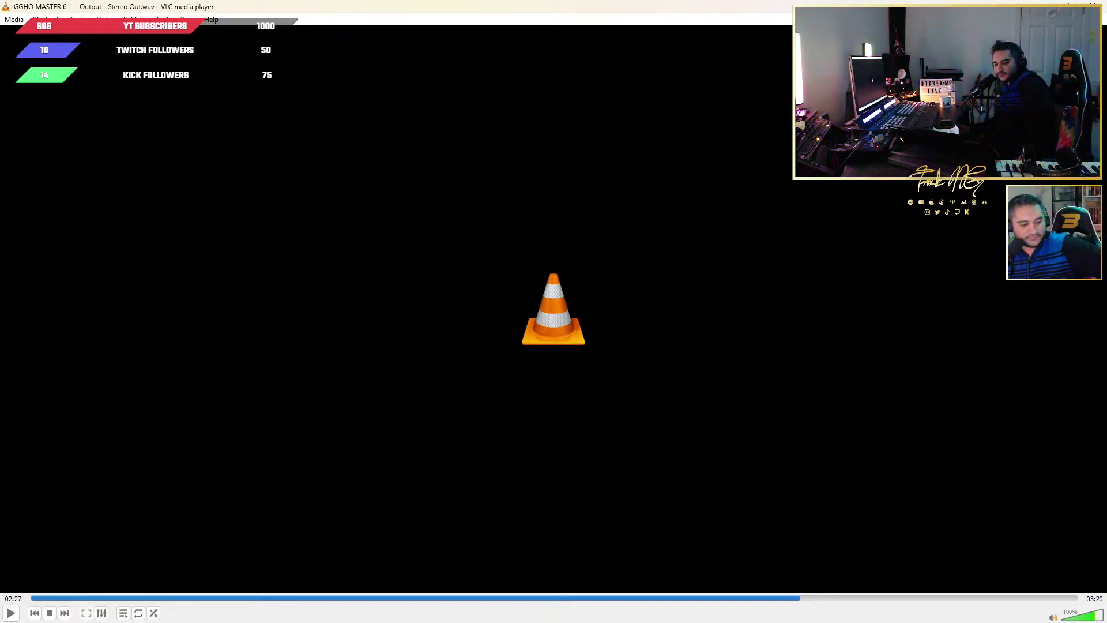
Return to Cubase and move the LinMB plug-in window clear of the track list, checking VLC briefly before coming back
{"action": "key", "text": "alt+Tab"}
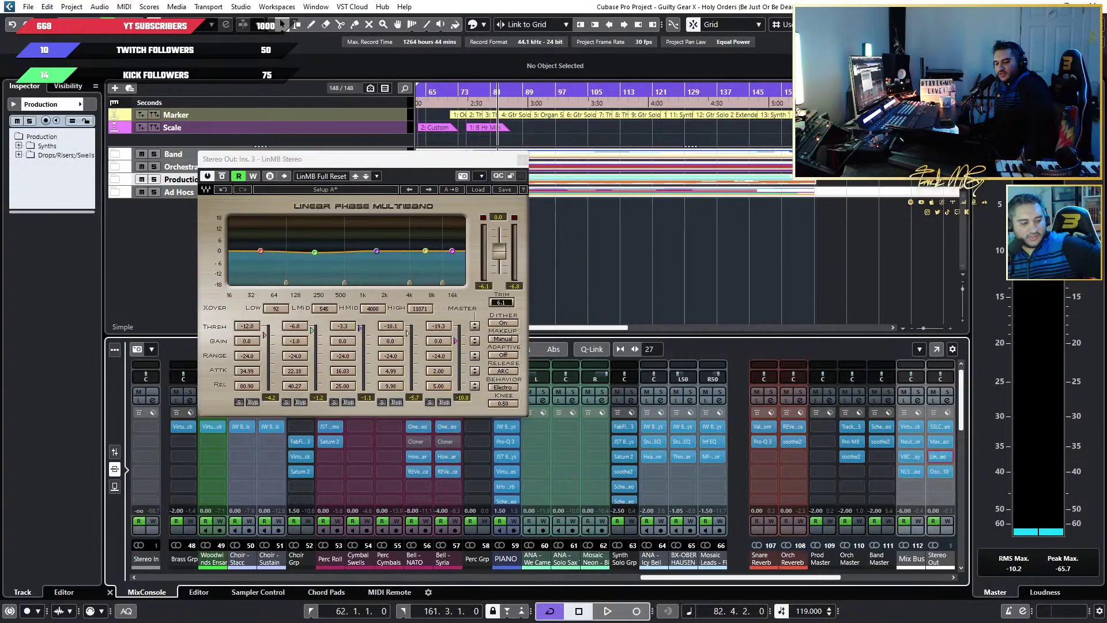
{"action": "left_click_drag", "start_coordinate": [449, 165], "coordinate": [817, 228]}
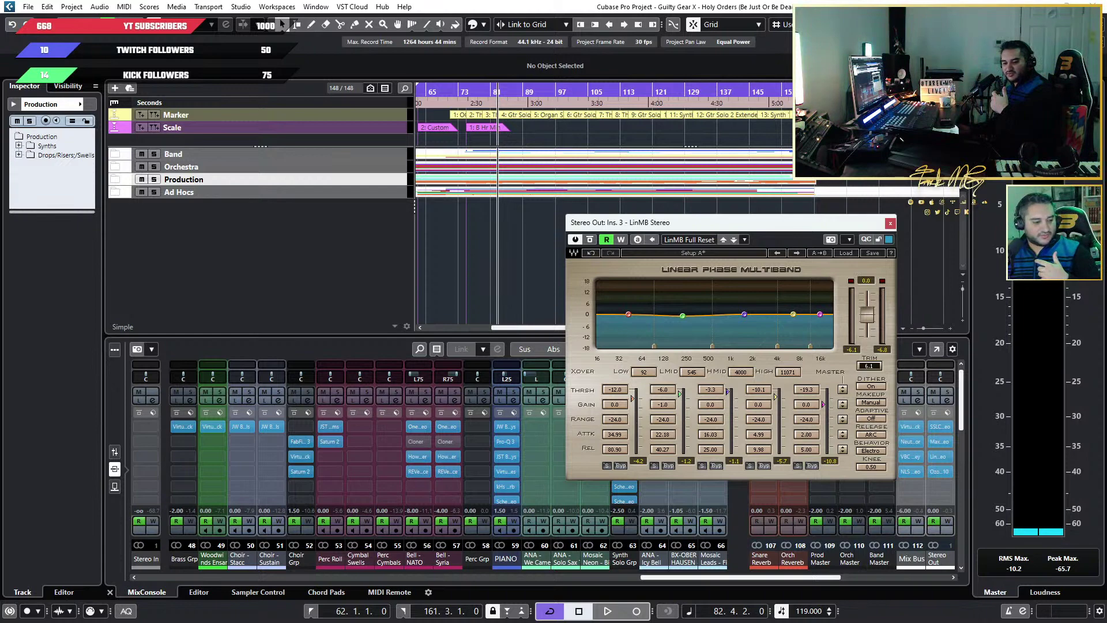
{"action": "key", "text": "alt+Tab"}
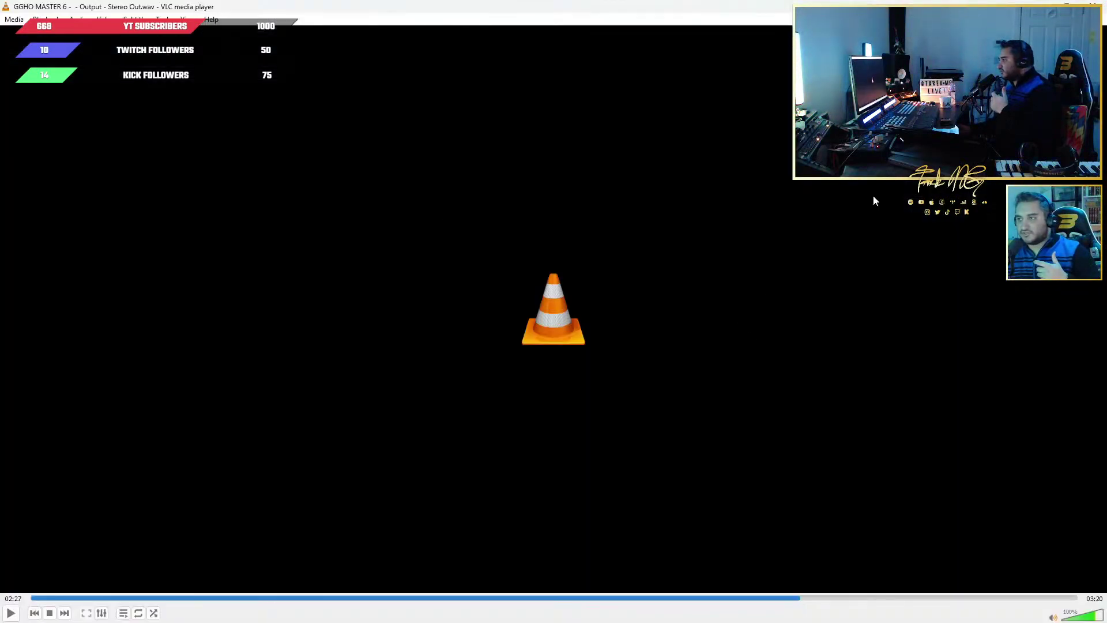
{"action": "key", "text": "alt+Tab"}
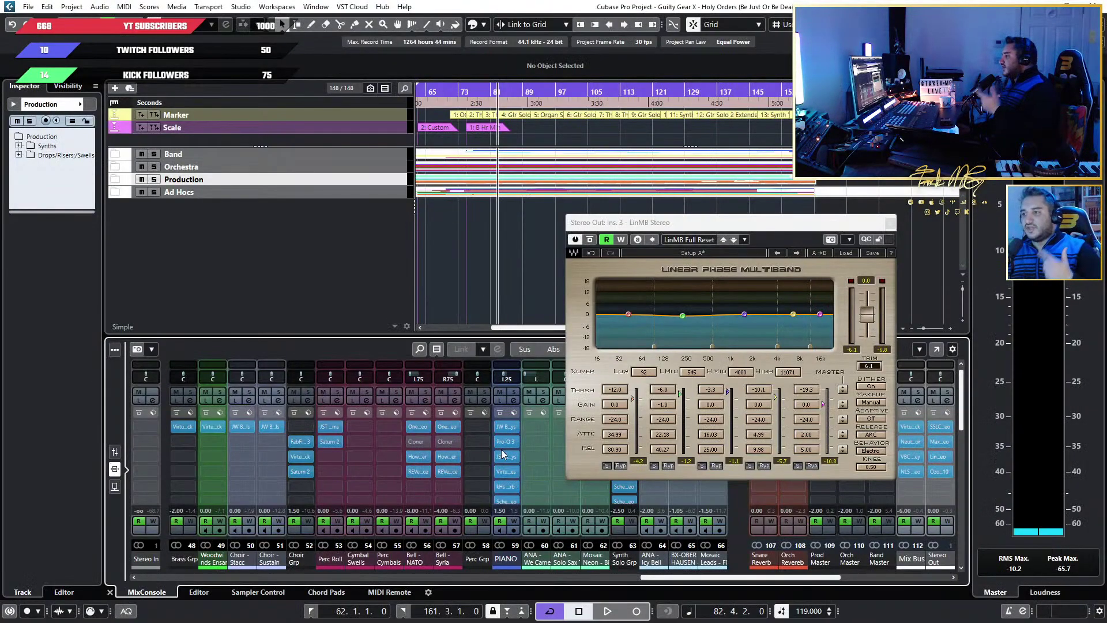
Switch to VLC, skip GGHO MASTER 6 back to a slightly earlier point and resume playback
{"action": "key", "text": "alt+Tab"}
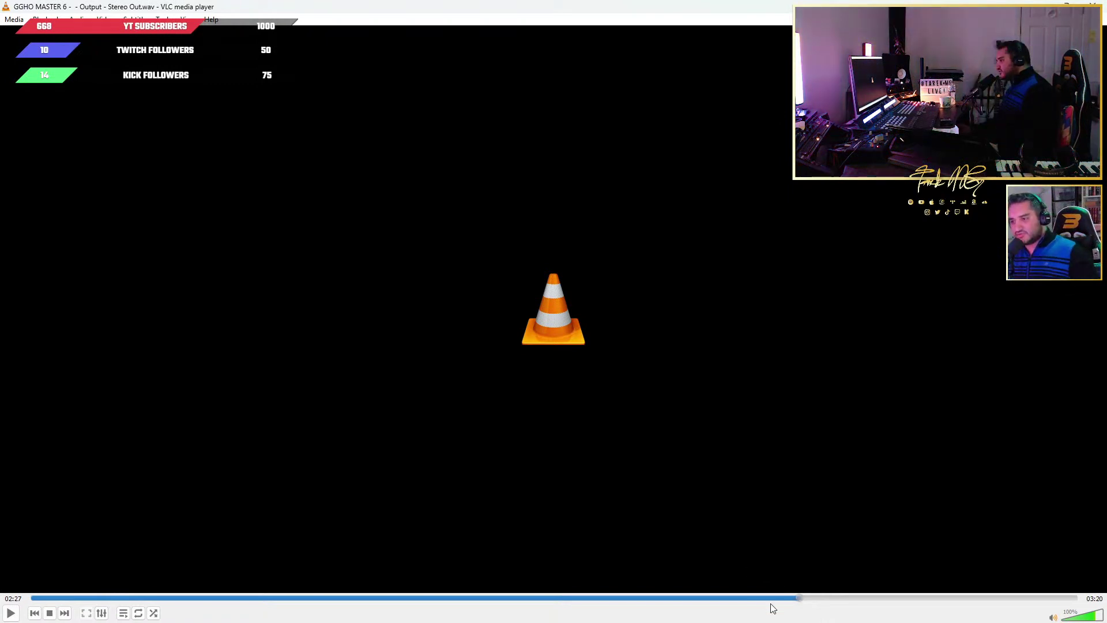
{"action": "left_click", "coordinate": [727, 599]}
{"action": "key", "text": "space"}
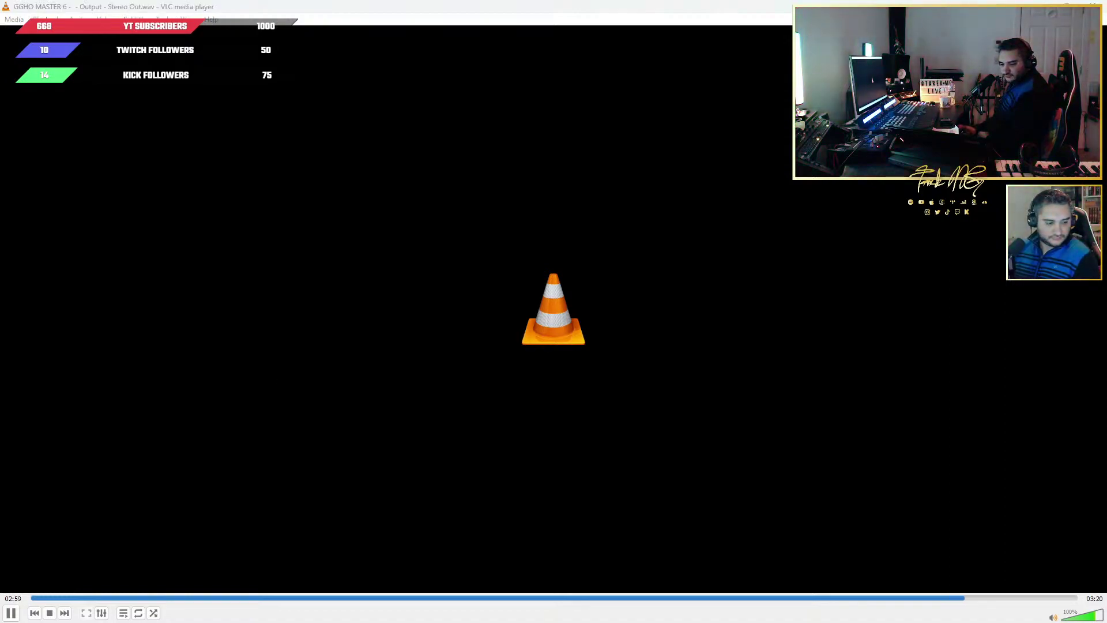
Return to the Cubase project window and expand the Band, Guitars, Orchestra and Production folder tracks
{"action": "key", "text": "alt+Tab"}
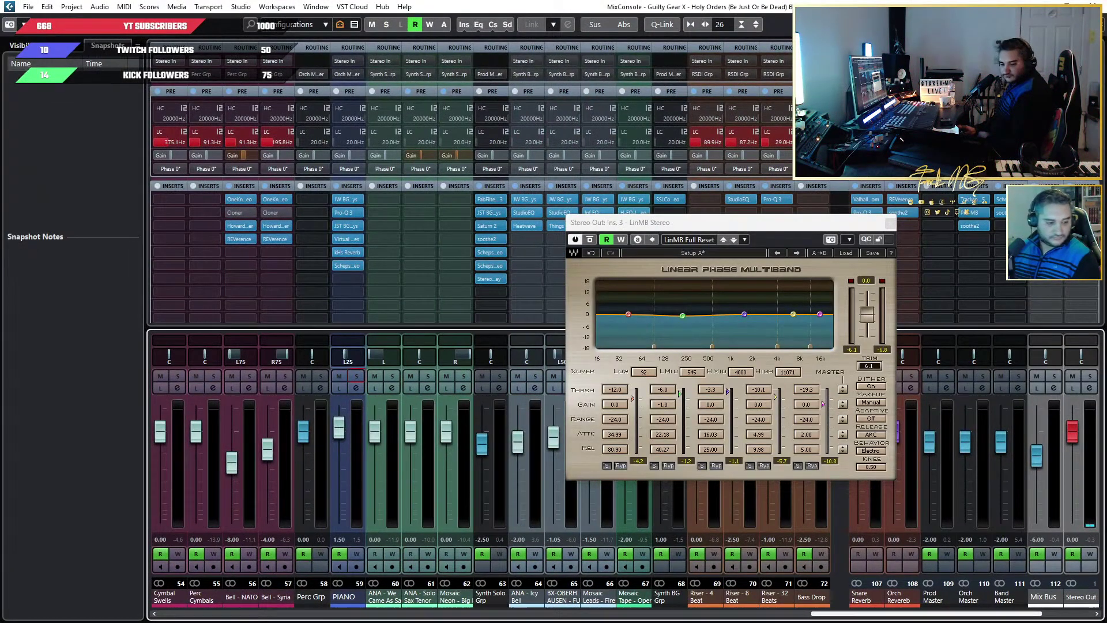
{"action": "key", "text": "F3"}
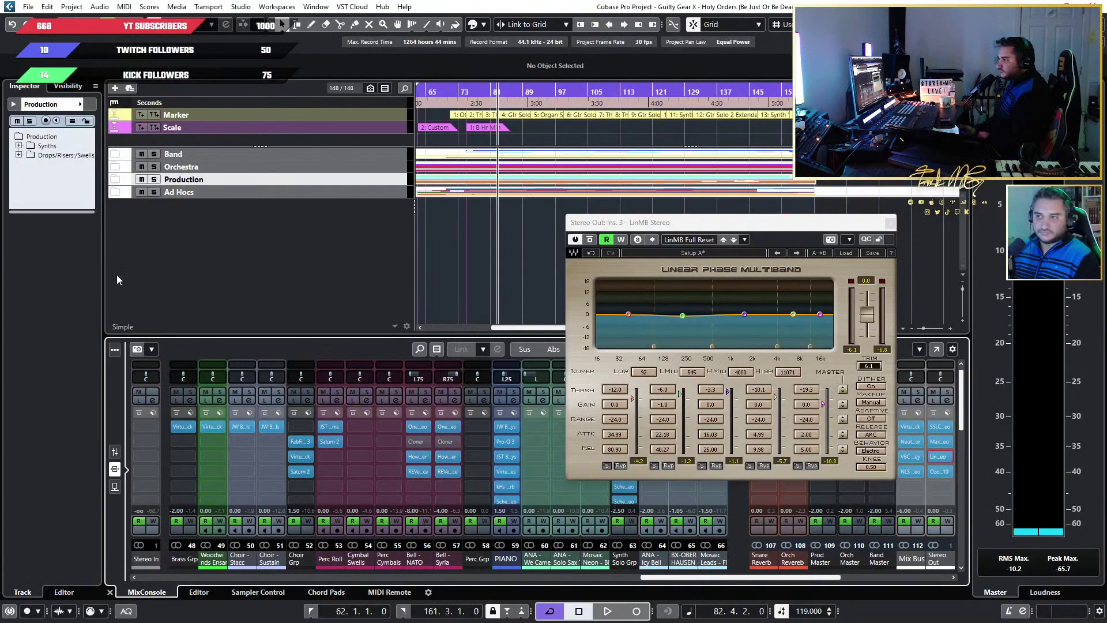
{"action": "left_click", "coordinate": [120, 167]}
{"action": "left_click", "coordinate": [119, 155]}
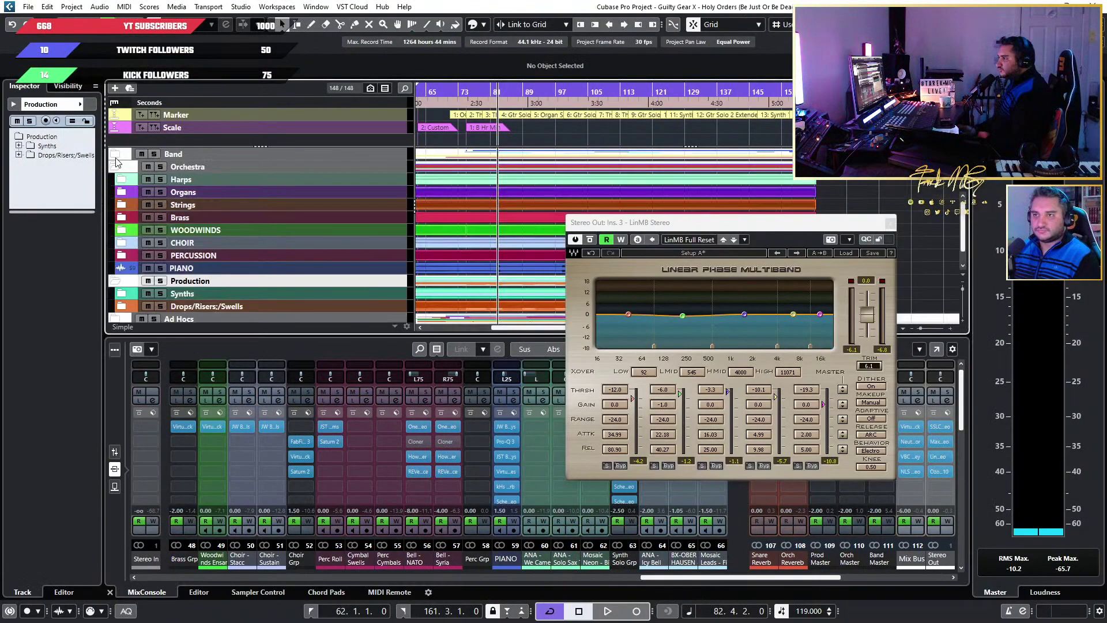
{"action": "left_click", "coordinate": [121, 168]}
{"action": "left_click", "coordinate": [122, 167]}
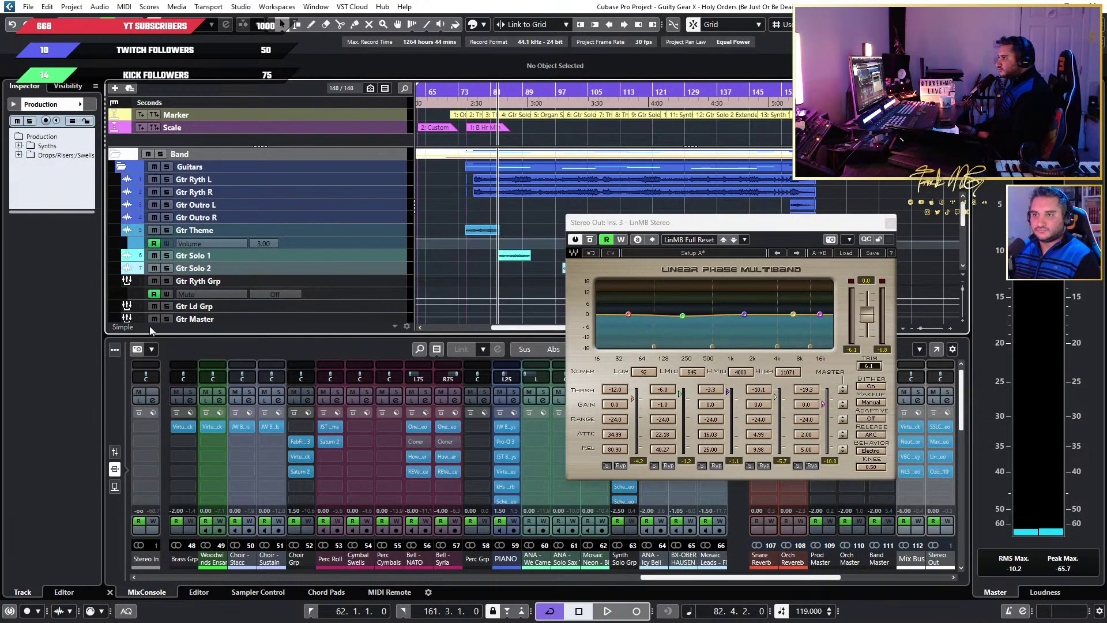
Expand the Bass and Drums folder tracks inside the Band folder
{"action": "scroll", "coordinate": [361, 237], "scroll_direction": "down", "scroll_amount": 5}
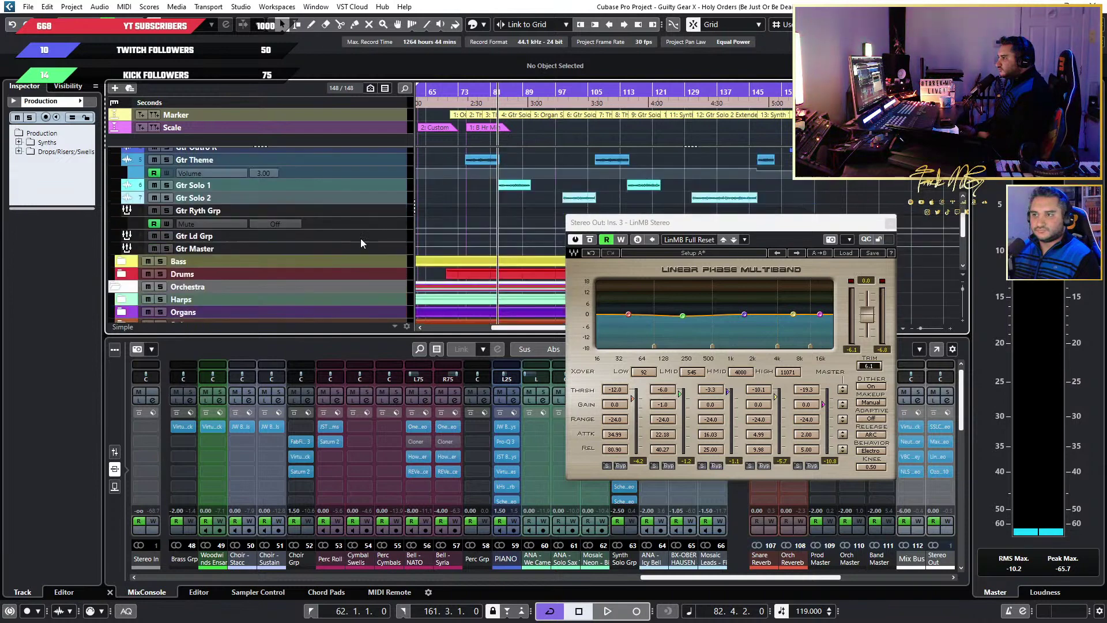
{"action": "left_click", "coordinate": [120, 196]}
{"action": "scroll", "coordinate": [354, 219], "scroll_direction": "down", "scroll_amount": 4}
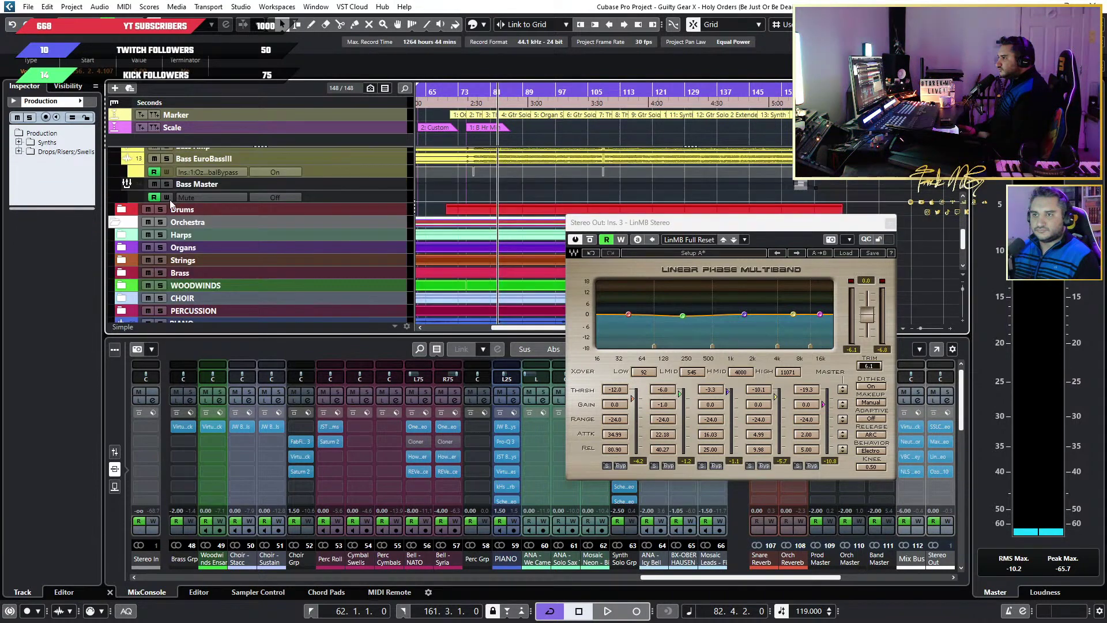
{"action": "left_click", "coordinate": [121, 207]}
{"action": "scroll", "coordinate": [367, 260], "scroll_direction": "down", "scroll_amount": 1}
{"action": "scroll", "coordinate": [367, 261], "scroll_direction": "down", "scroll_amount": 8}
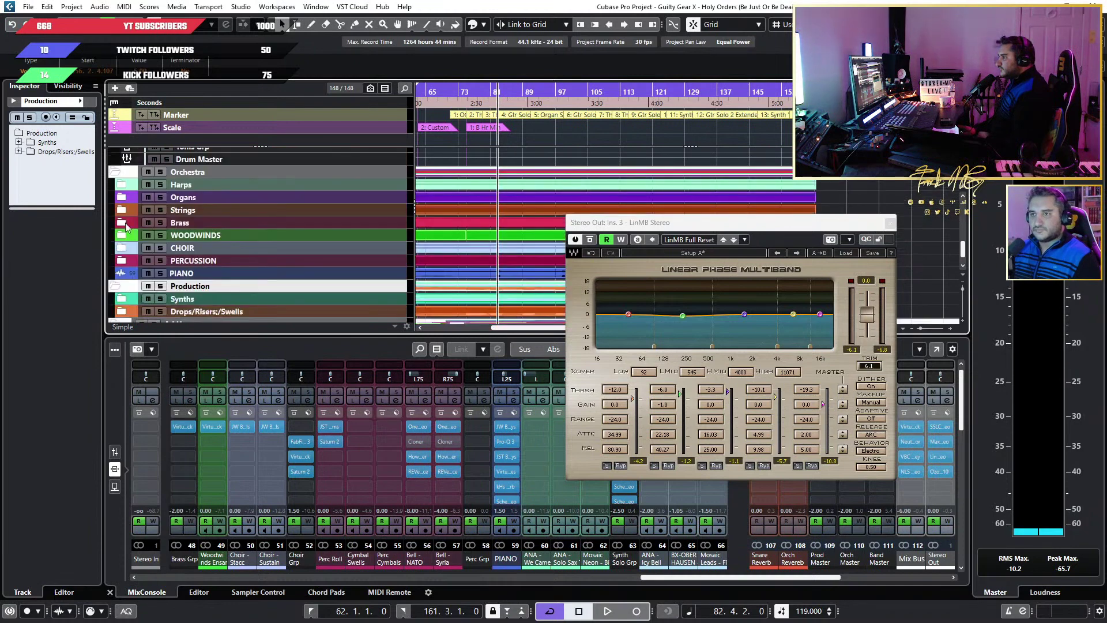
Expand the Harps, Organs, Strings and Brass folders in the Orchestra section, checking VLC briefly in between
{"action": "scroll", "coordinate": [385, 282], "scroll_direction": "up", "scroll_amount": 1}
{"action": "scroll", "coordinate": [385, 282], "scroll_direction": "down", "scroll_amount": 1}
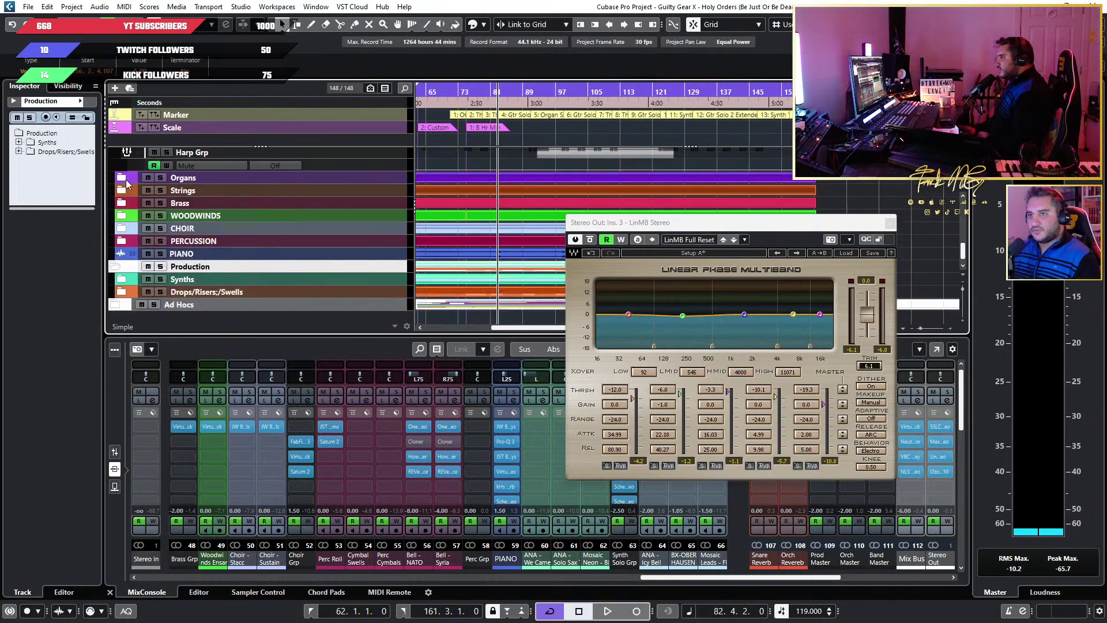
{"action": "left_click", "coordinate": [121, 178]}
{"action": "left_click", "coordinate": [122, 266]}
{"action": "key", "text": "alt+Tab"}
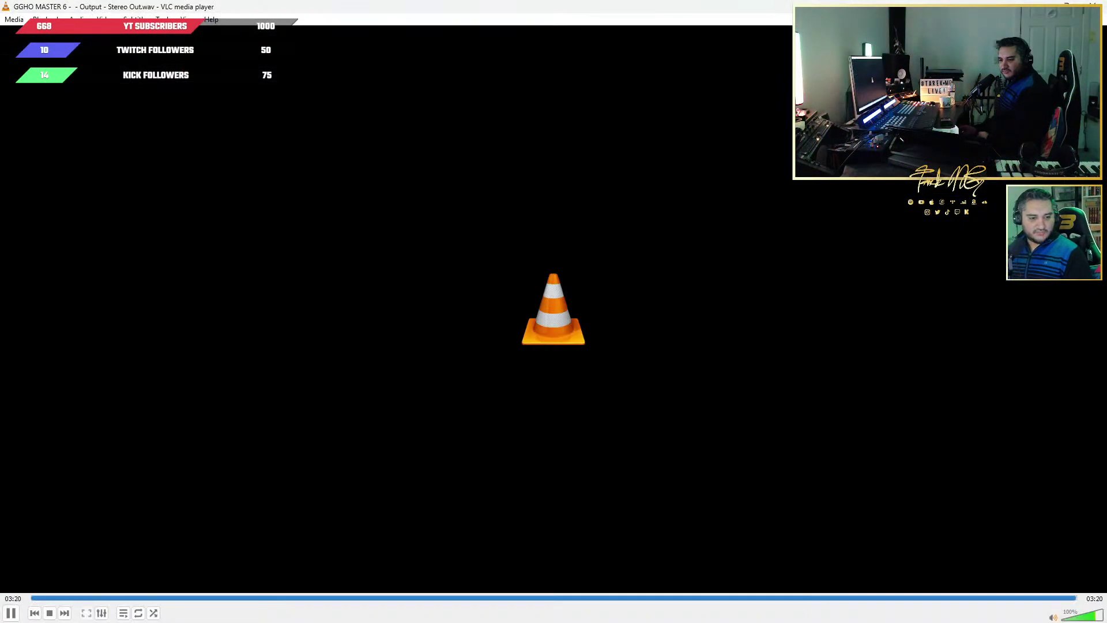
{"action": "key", "text": "alt+Tab"}
{"action": "scroll", "coordinate": [333, 269], "scroll_direction": "down", "scroll_amount": 5}
{"action": "left_click", "coordinate": [121, 227]}
{"action": "scroll", "coordinate": [292, 261], "scroll_direction": "down", "scroll_amount": 1}
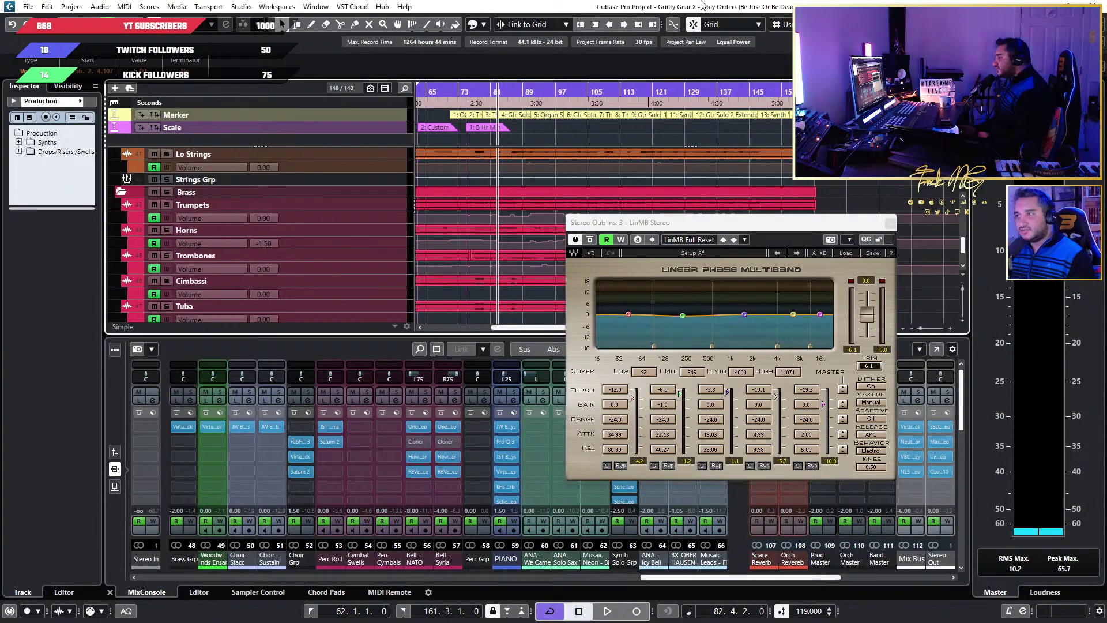
Save the project under the new name Guilty Gear X - Holy Orders (Be Just Or Be Dead) B Standard -- MASTERING 7.cpr
{"action": "left_click", "coordinate": [28, 7]}
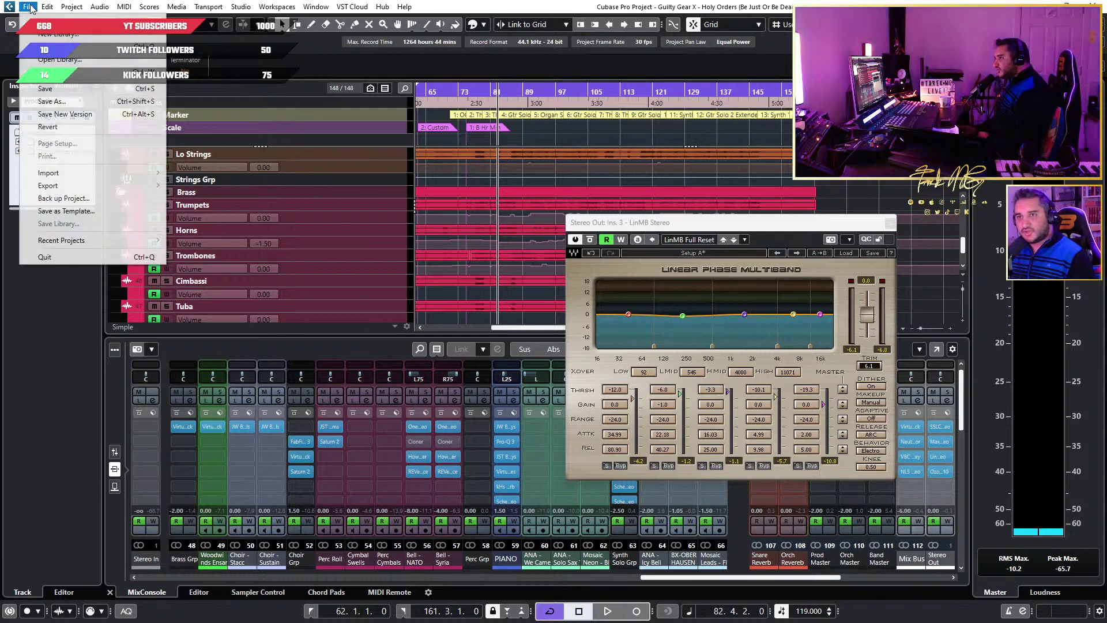
{"action": "left_click", "coordinate": [46, 101]}
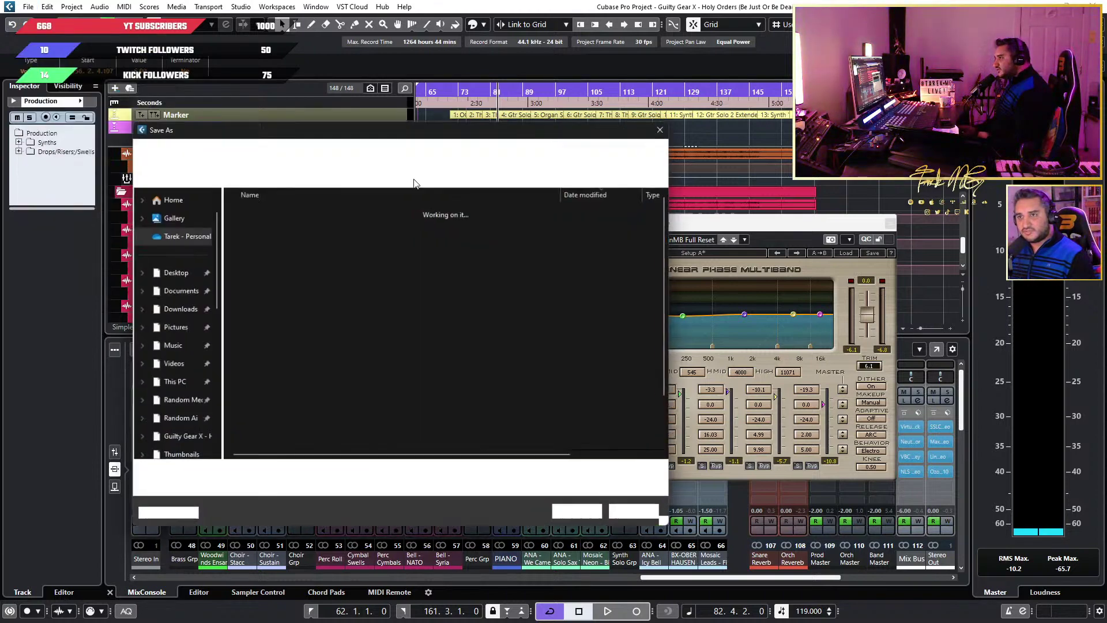
{"action": "key", "text": "Right"}
{"action": "key", "text": "Left"}
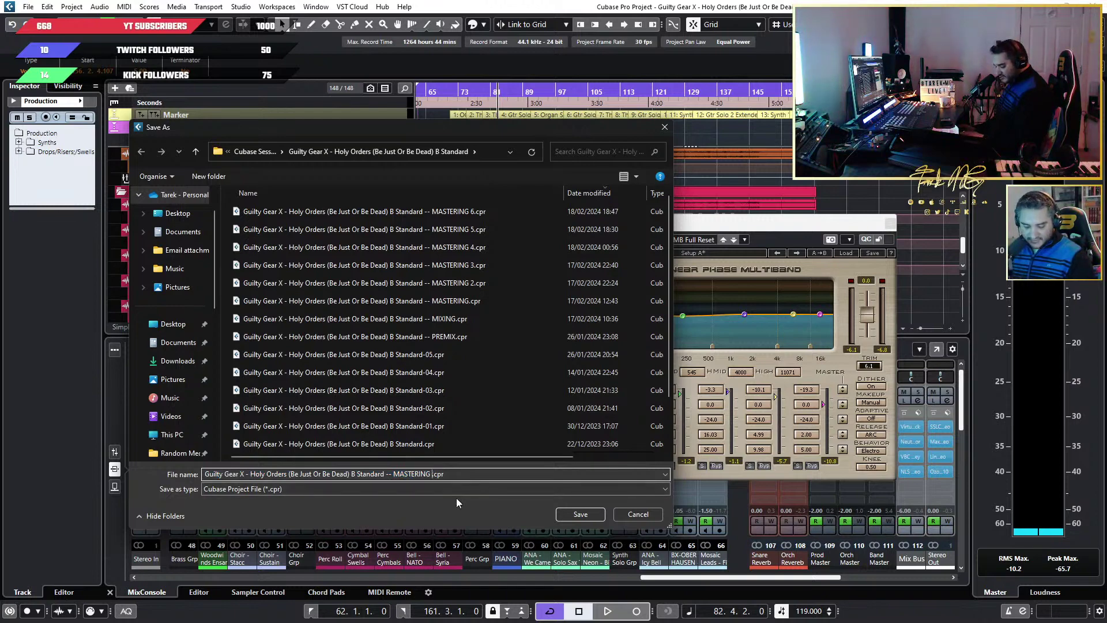
{"action": "key", "text": "BackSpace"}
{"action": "type", "text": "7"}
{"action": "left_click", "coordinate": [582, 517]}
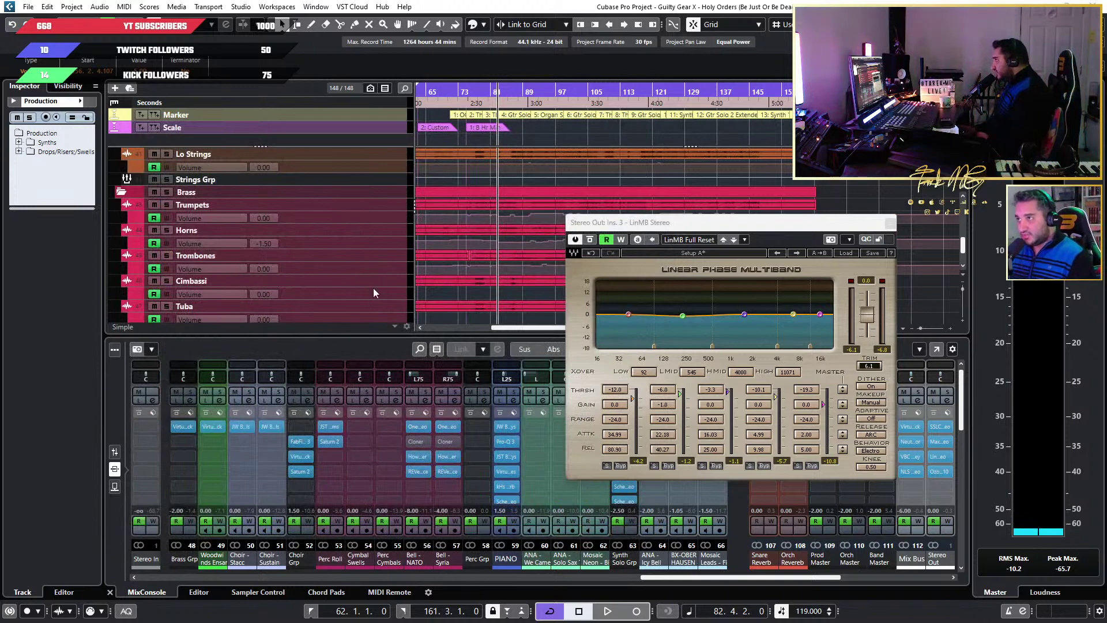
Expand the WOODWINDS, CHOIR and PERCUSSION folder tracks to show their individual tracks
{"action": "scroll", "coordinate": [364, 245], "scroll_direction": "down", "scroll_amount": 5}
{"action": "left_click", "coordinate": [122, 205]}
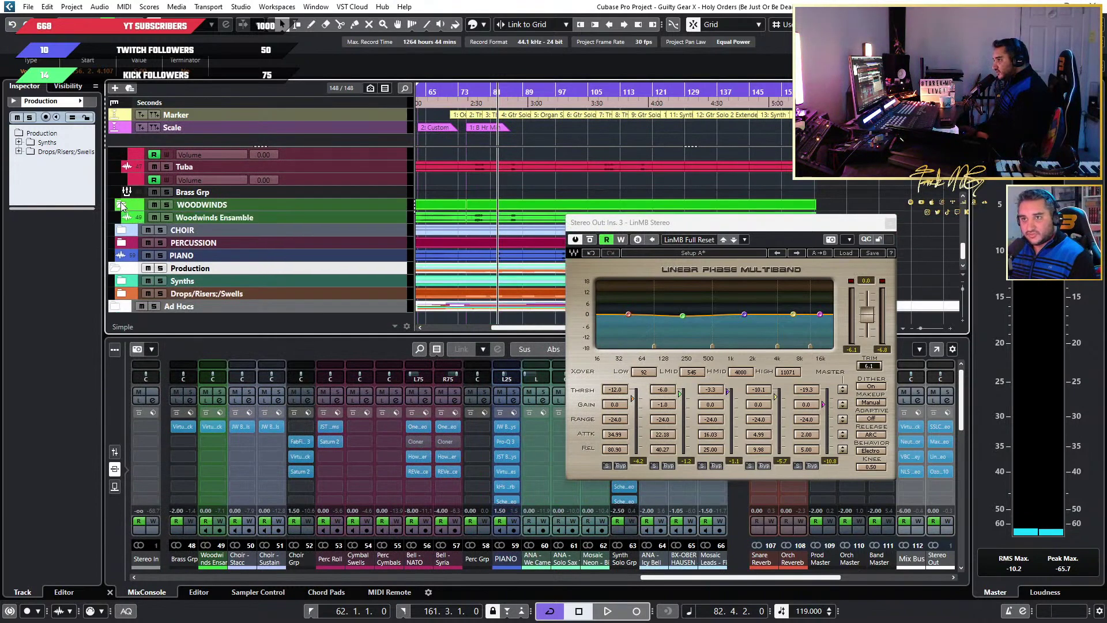
{"action": "left_click", "coordinate": [122, 230]}
{"action": "scroll", "coordinate": [124, 233], "scroll_direction": "down", "scroll_amount": 2}
{"action": "left_click", "coordinate": [122, 231]}
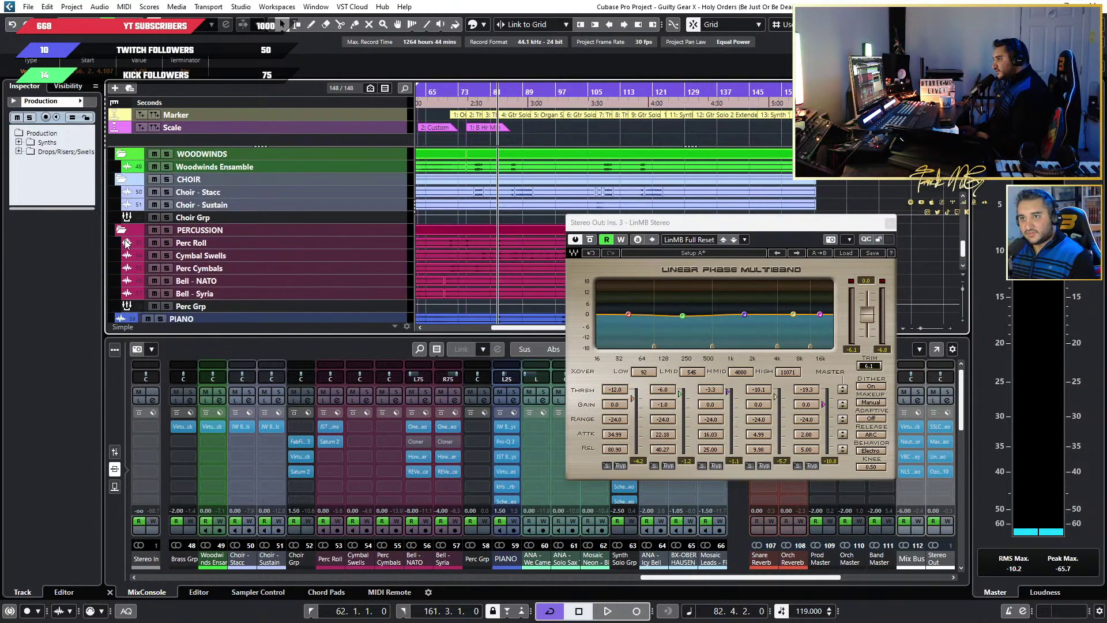
Expand the Synths and Drops/Risers/Swells folder tracks in the Production folder
{"action": "scroll", "coordinate": [125, 241], "scroll_direction": "down", "scroll_amount": 3}
{"action": "left_click", "coordinate": [123, 272]}
{"action": "scroll", "coordinate": [125, 279], "scroll_direction": "down", "scroll_amount": 3}
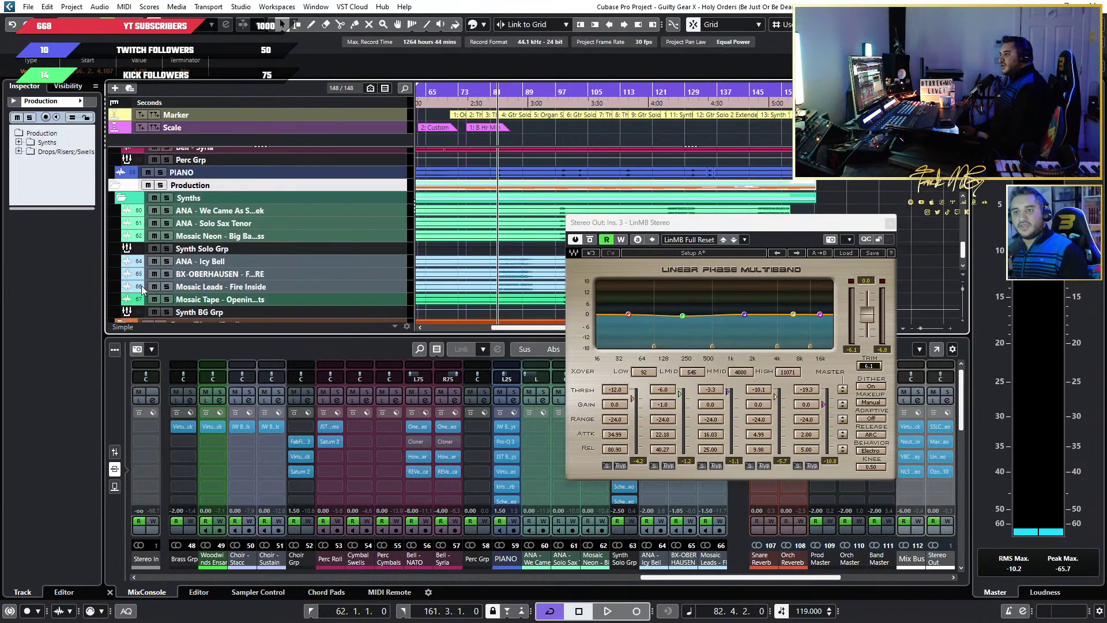
{"action": "scroll", "coordinate": [143, 290], "scroll_direction": "down", "scroll_amount": 2}
{"action": "left_click", "coordinate": [123, 281]}
{"action": "scroll", "coordinate": [361, 314], "scroll_direction": "down", "scroll_amount": 3}
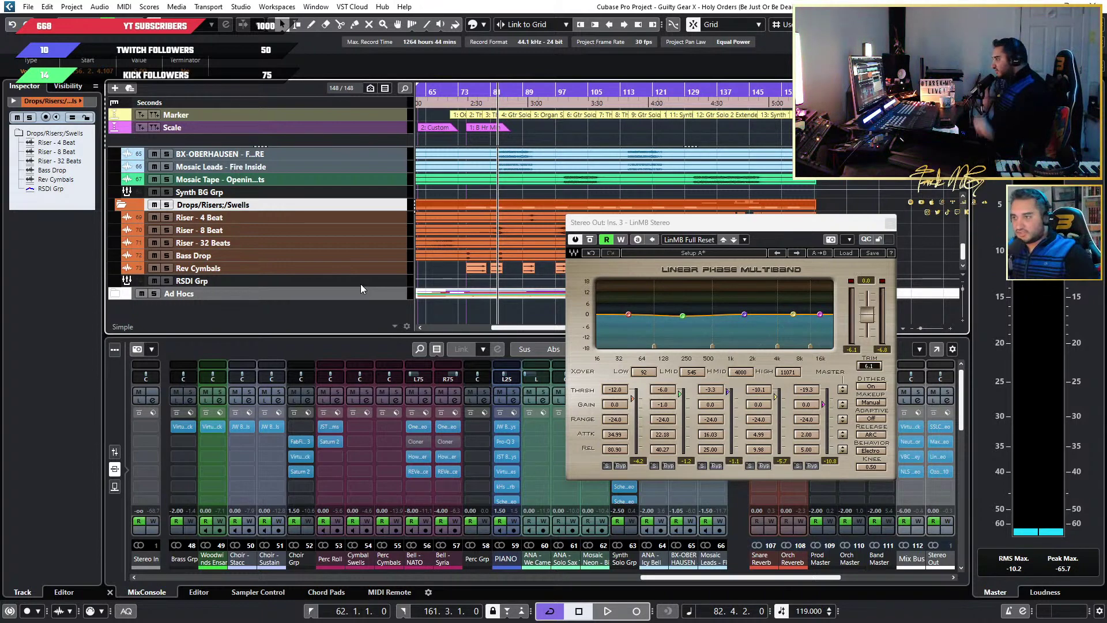
Place the playhead at bar 74 in the timeline and close the Stereo Out channel's LinMB plug-in window
{"action": "left_click", "coordinate": [475, 256]}
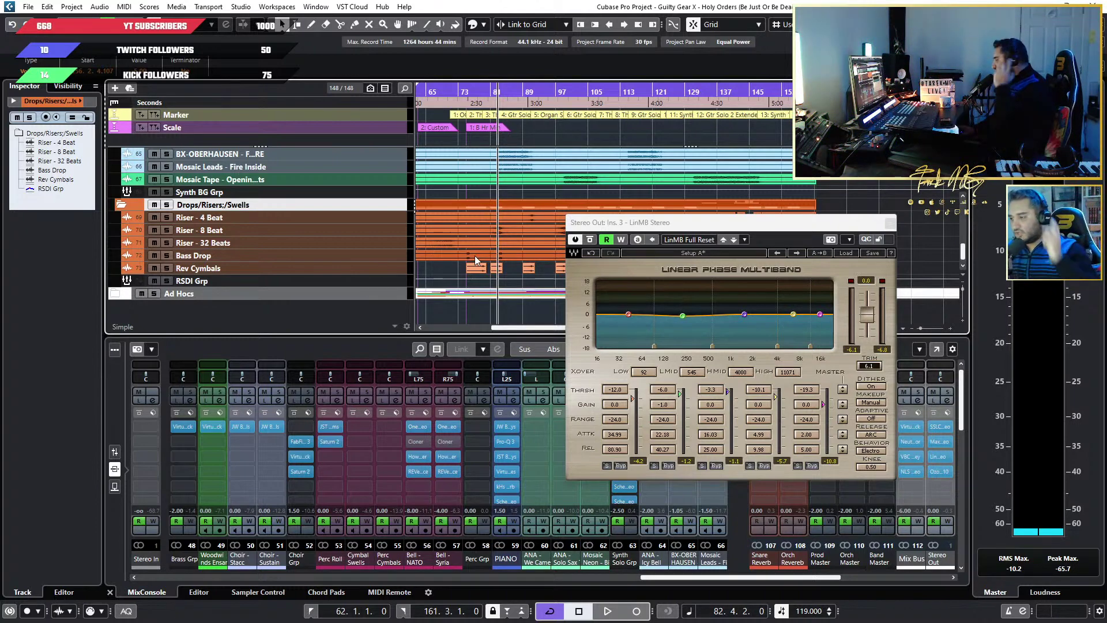
{"action": "key", "text": "h"}
{"action": "key", "text": "h"}
{"action": "key", "text": "g"}
{"action": "scroll", "coordinate": [576, 150], "scroll_direction": "up", "scroll_amount": 5}
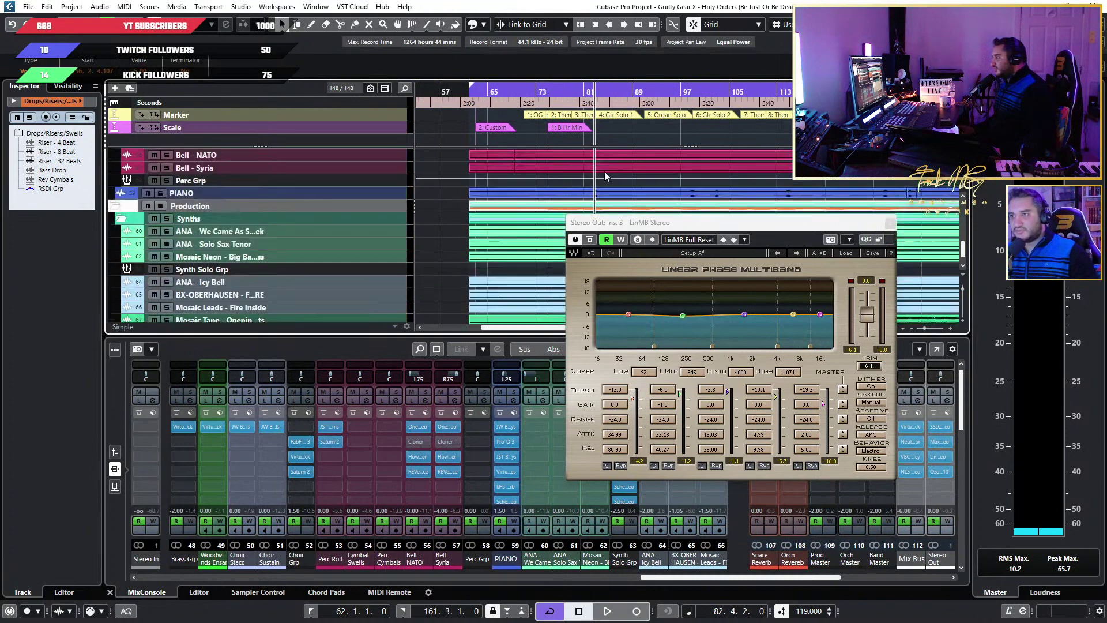
{"action": "key", "text": "g"}
{"action": "left_click_drag", "start_coordinate": [717, 229], "coordinate": [821, 180]}
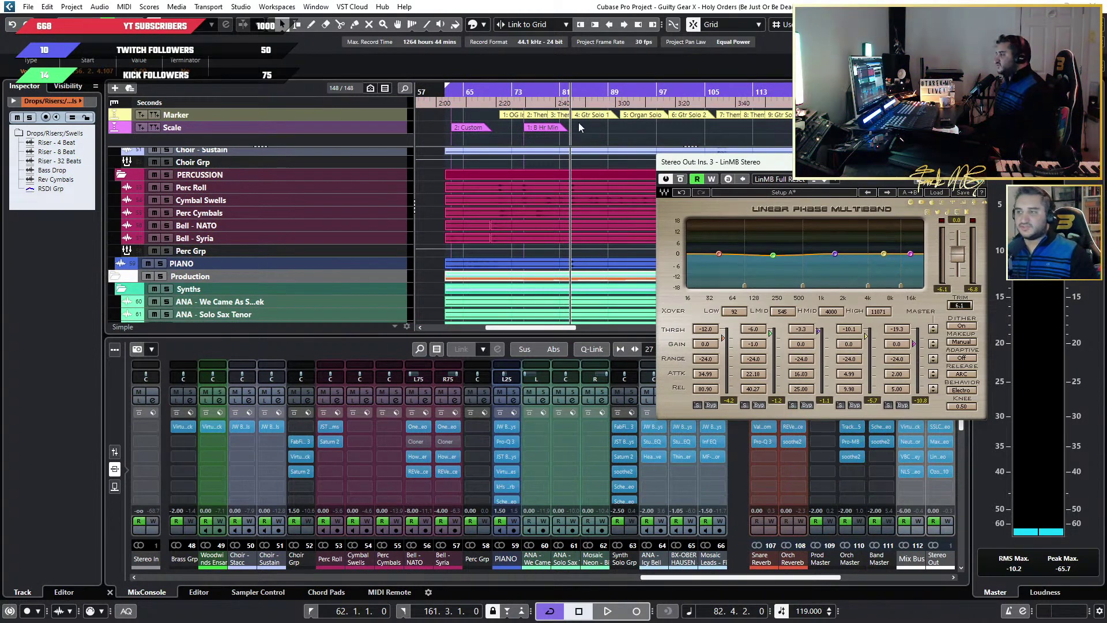
{"action": "left_click", "coordinate": [519, 102]}
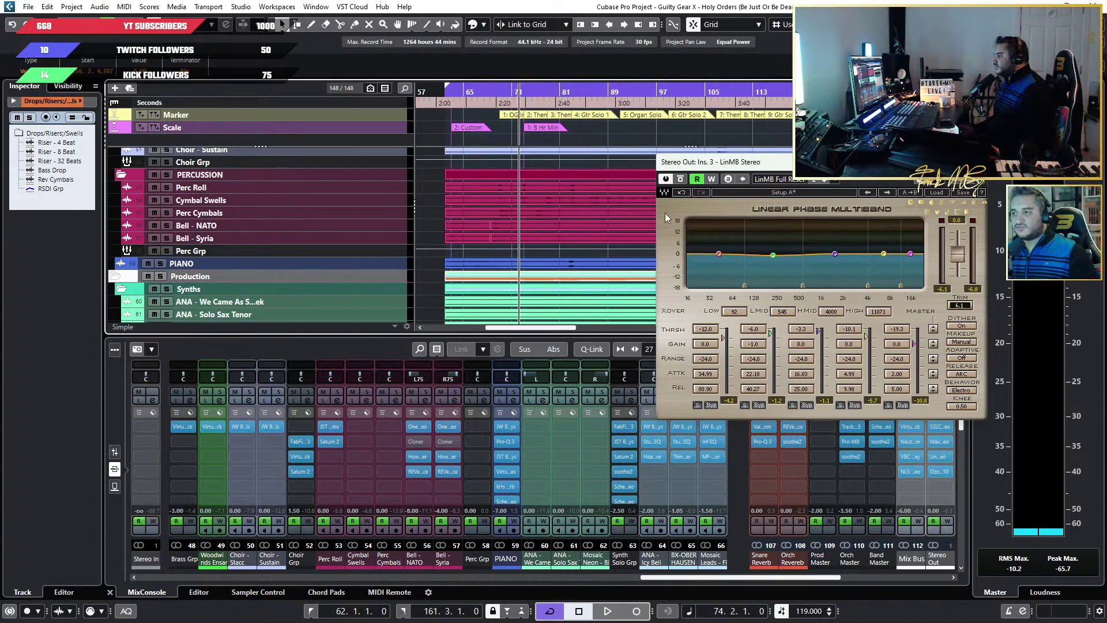
{"action": "key", "text": "ctrl+w"}
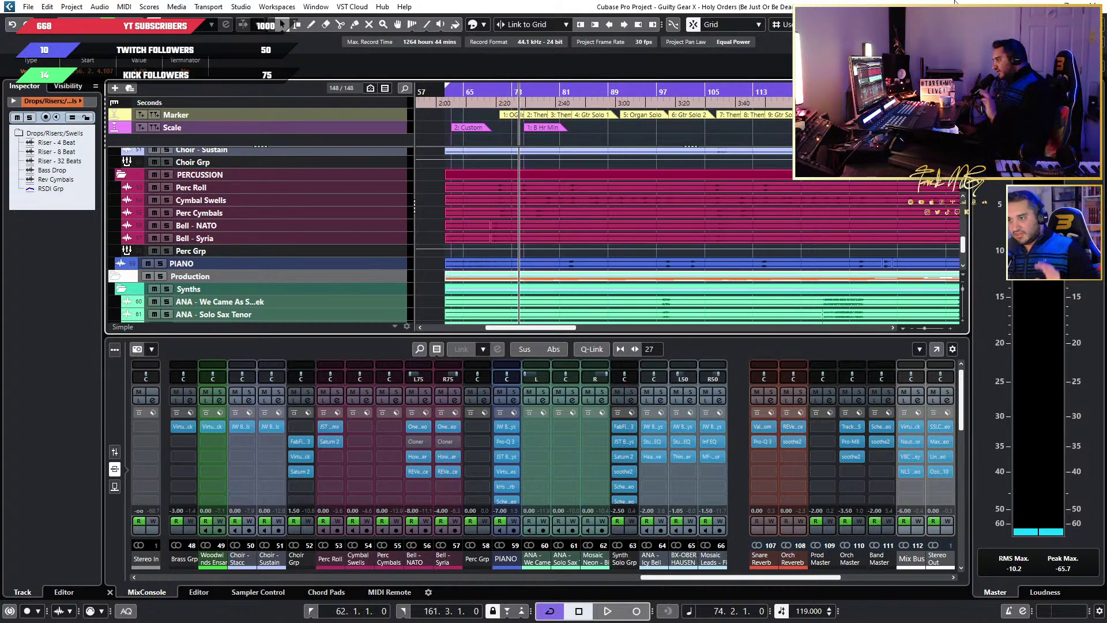
Bring the bass and drum channels into the mixer's view and play the project from about bar 70
{"action": "left_click_drag", "start_coordinate": [731, 580], "coordinate": [306, 576]}
{"action": "left_click", "coordinate": [271, 558]}
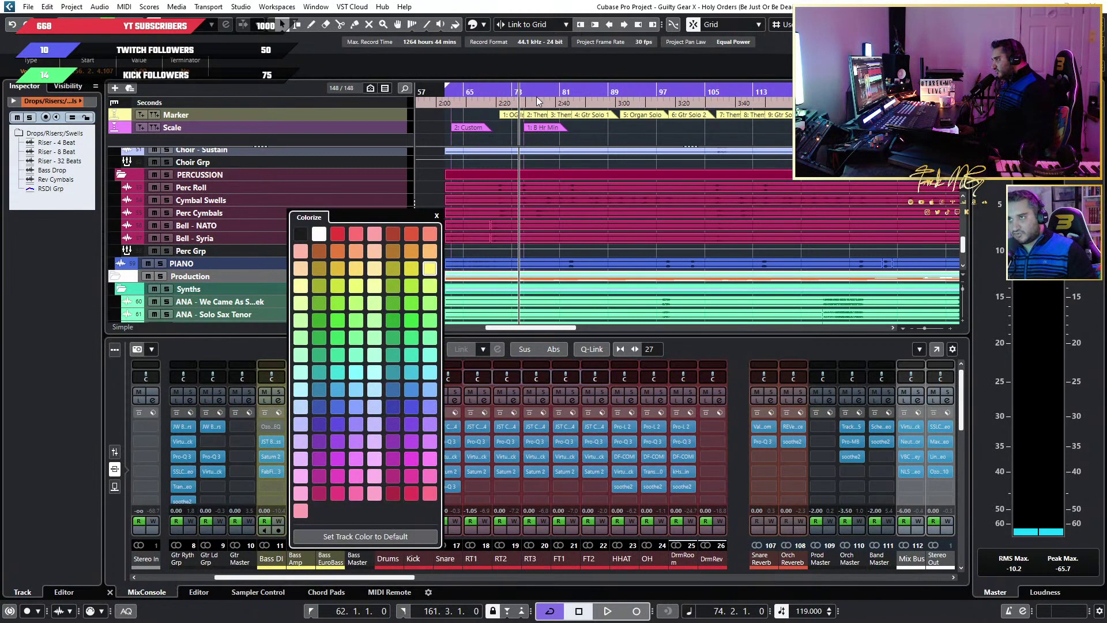
{"action": "left_click", "coordinate": [497, 96]}
{"action": "key", "text": "space"}
{"action": "scroll", "coordinate": [494, 144], "scroll_direction": "up", "scroll_amount": 3}
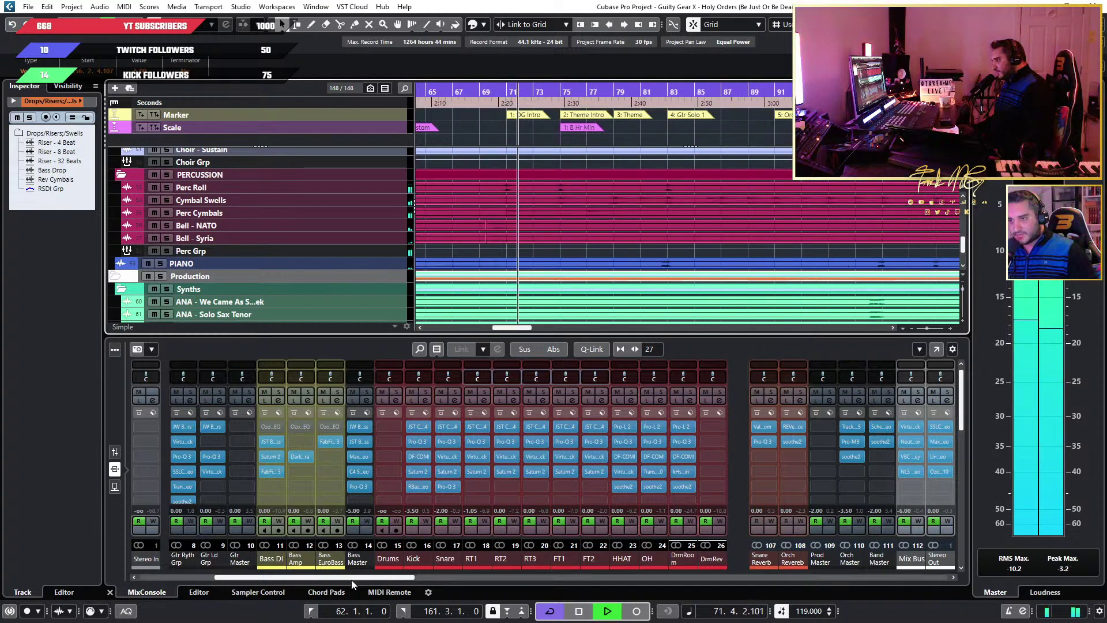
Show the channel faders in the mixer, compare the mix with Bass Master muted and unmuted, and stop playback
{"action": "left_click", "coordinate": [115, 452]}
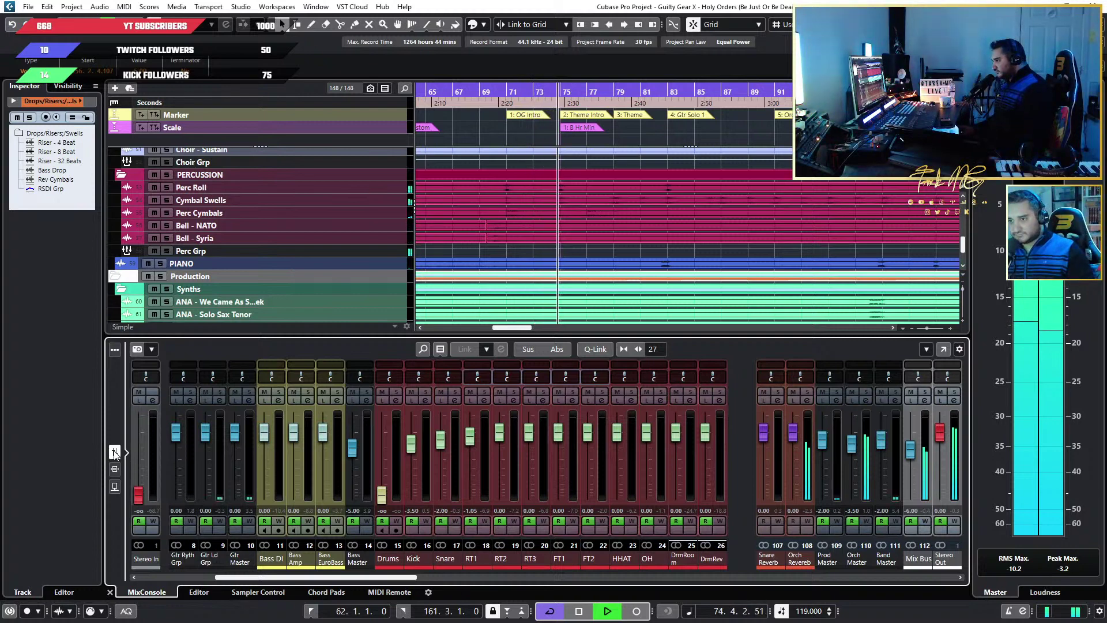
{"action": "left_click", "coordinate": [353, 393]}
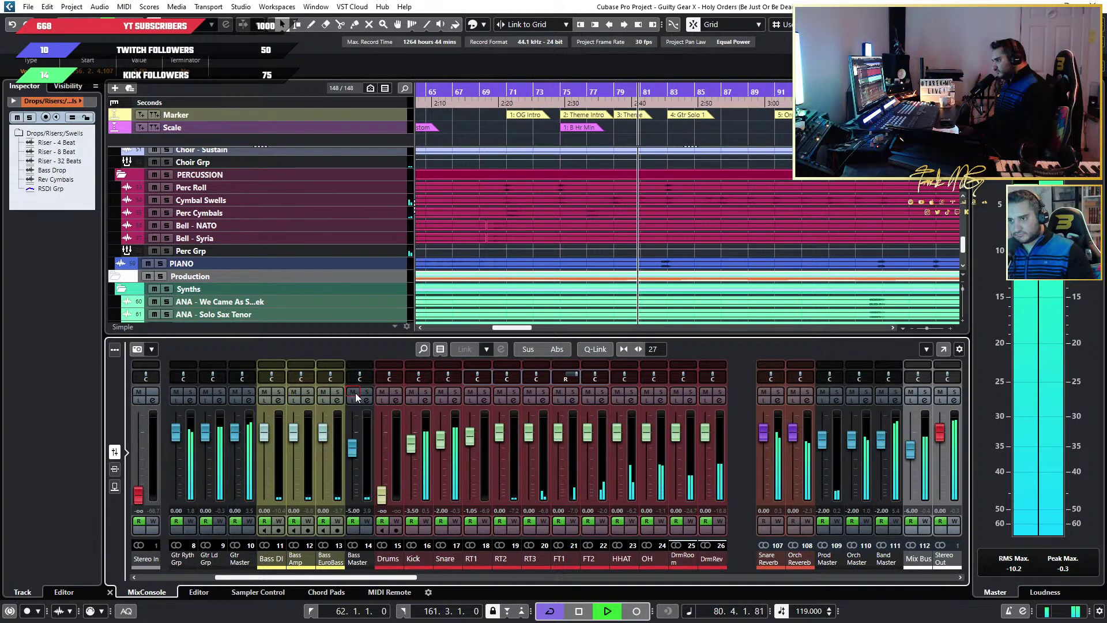
{"action": "left_click", "coordinate": [353, 393]}
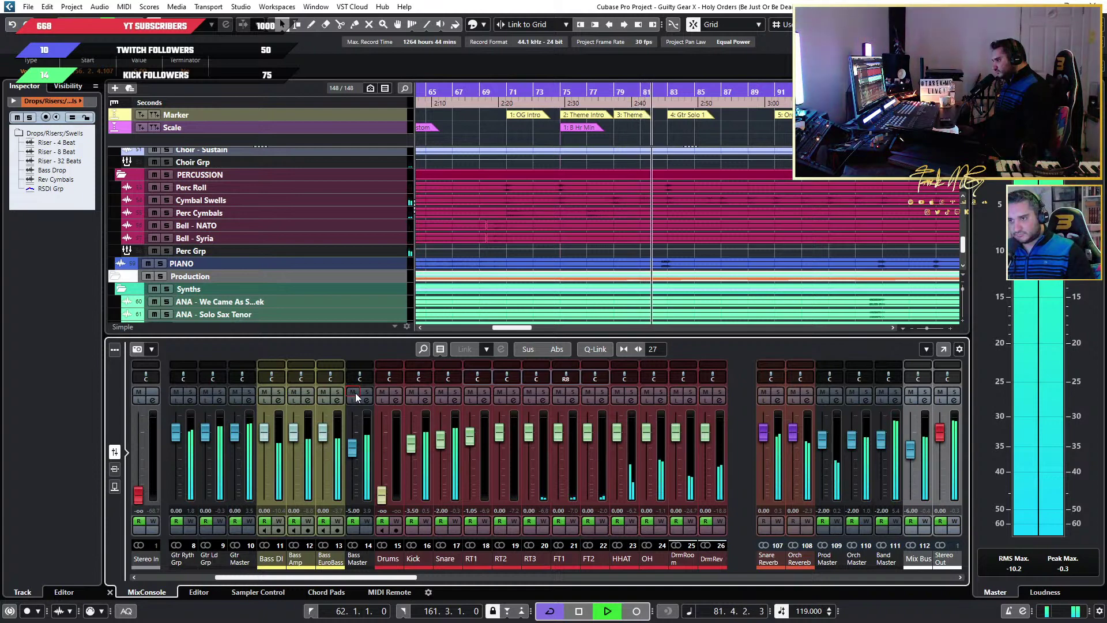
{"action": "key", "text": "space"}
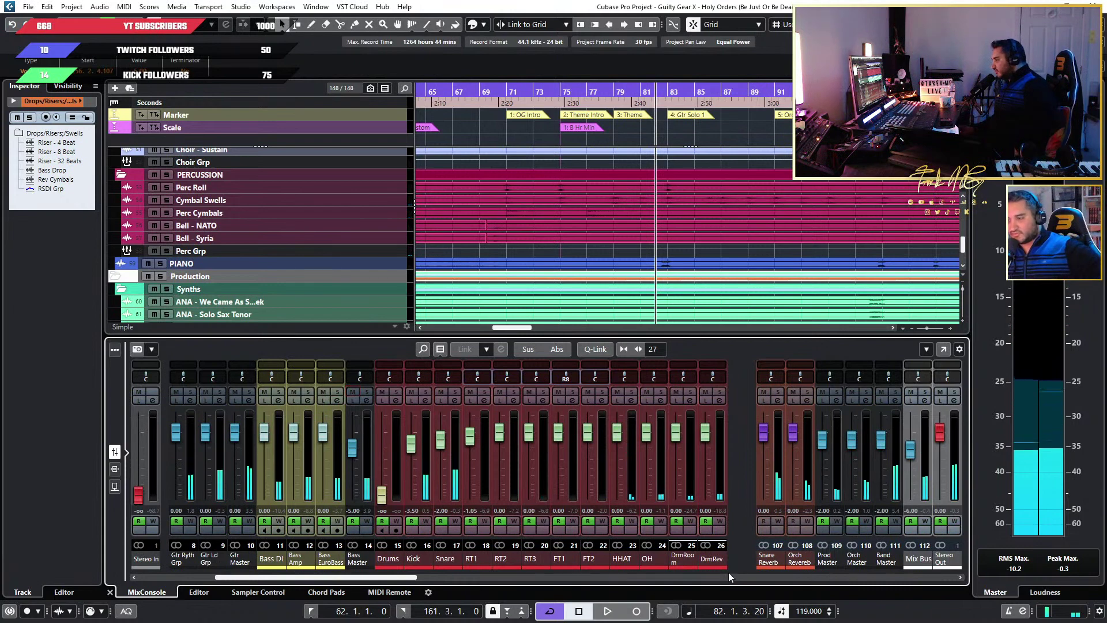
Set the Bass Drop channel's volume to -3.00 and move the playhead back to bar 67
{"action": "left_click_drag", "start_coordinate": [375, 581], "coordinate": [1070, 604]}
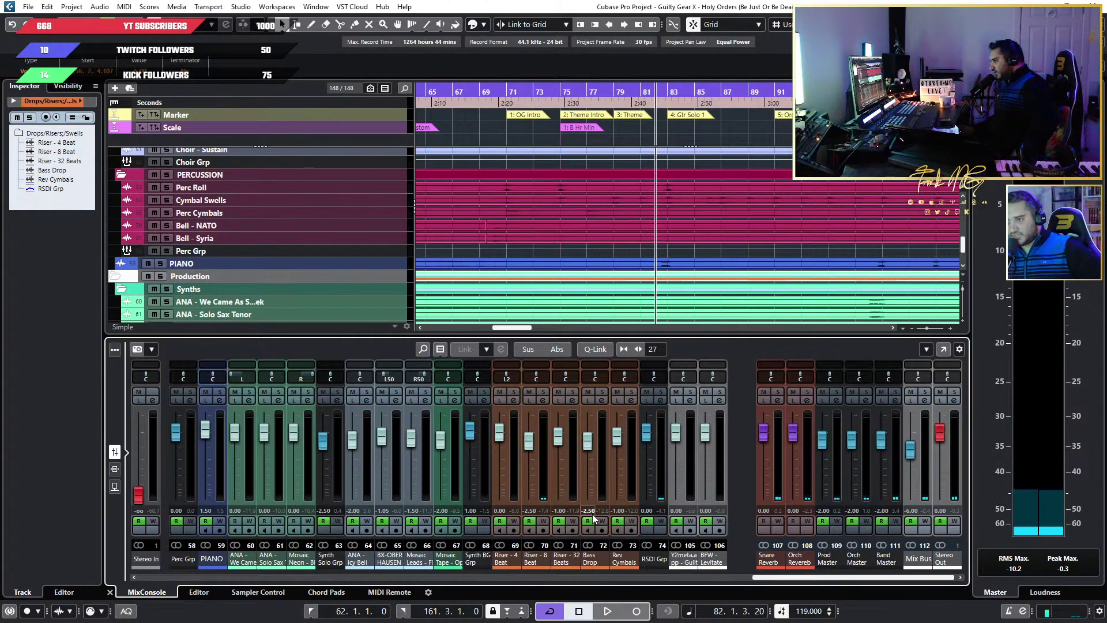
{"action": "type", "text": "-"}
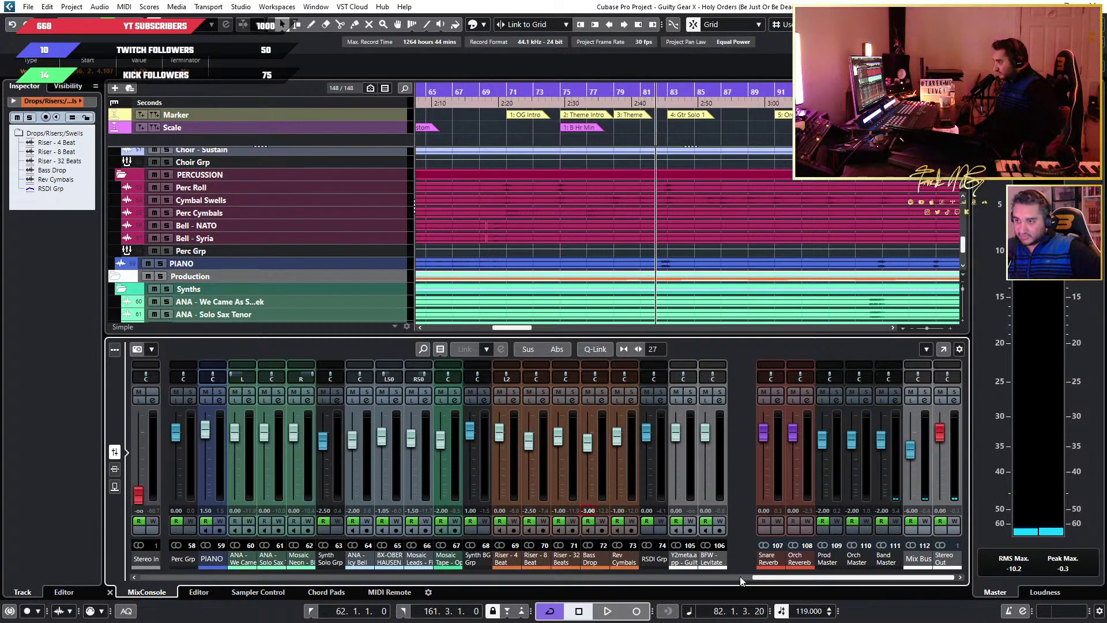
{"action": "left_click_drag", "start_coordinate": [773, 578], "coordinate": [153, 579]}
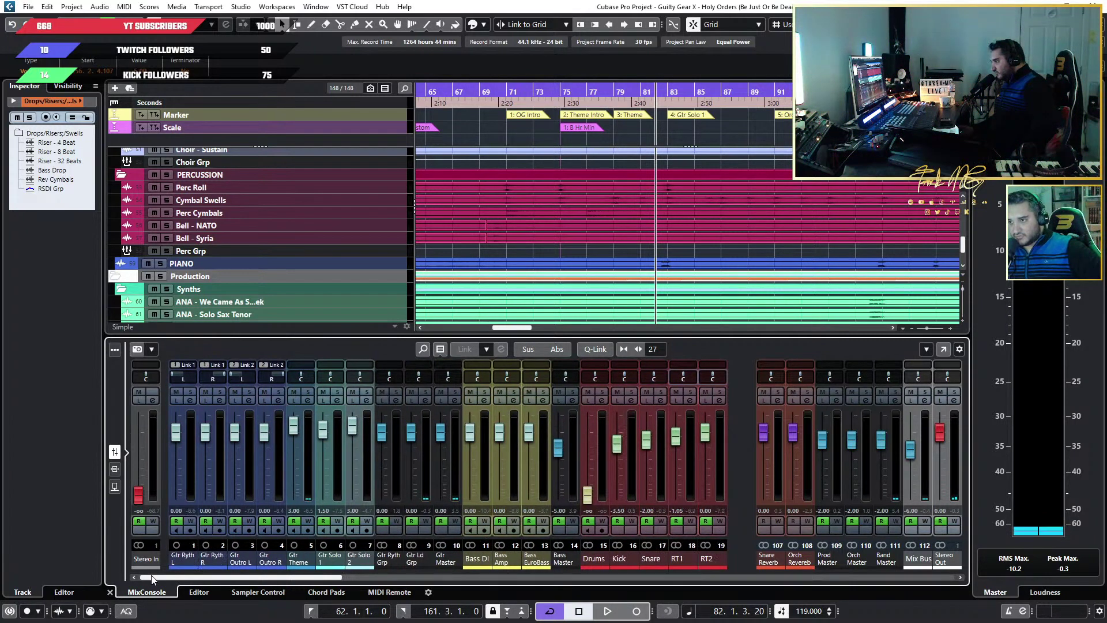
{"action": "left_click", "coordinate": [457, 92]}
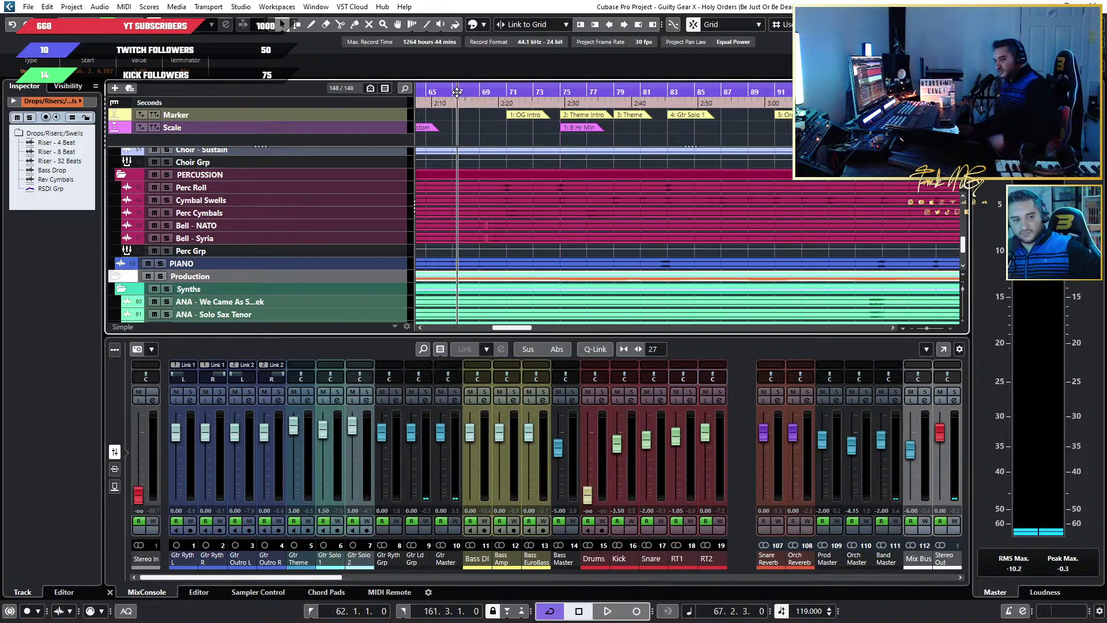
Play the project from about bar 74, show the mixer's insert effects, and open the Bass Master channel's Pro-Q 3
{"action": "key", "text": "space"}
{"action": "left_click", "coordinate": [556, 93]}
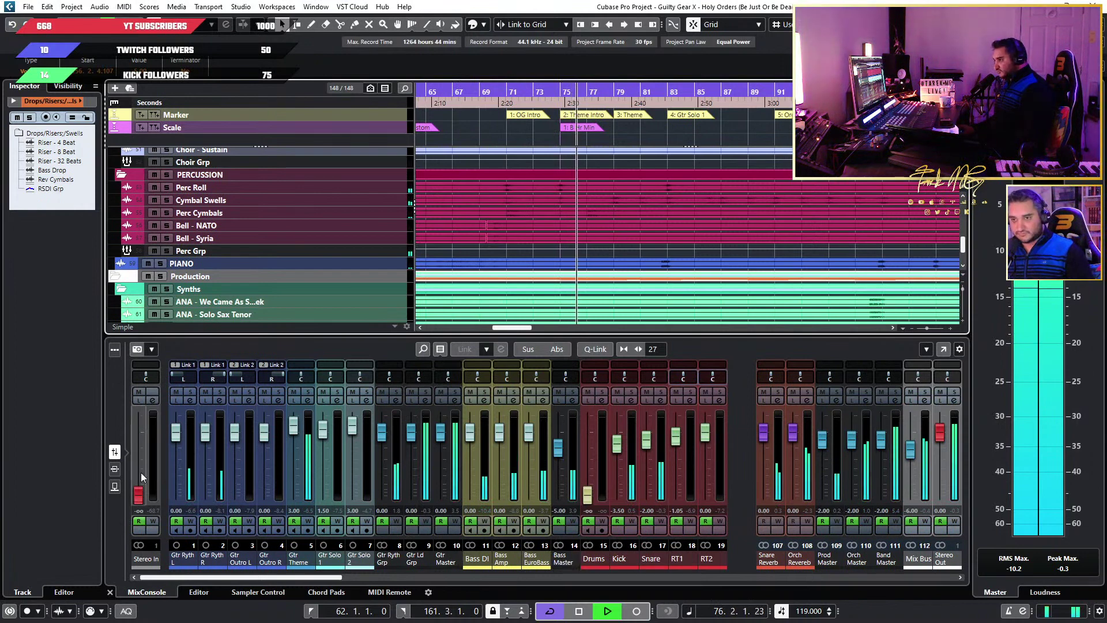
{"action": "left_click", "coordinate": [115, 468]}
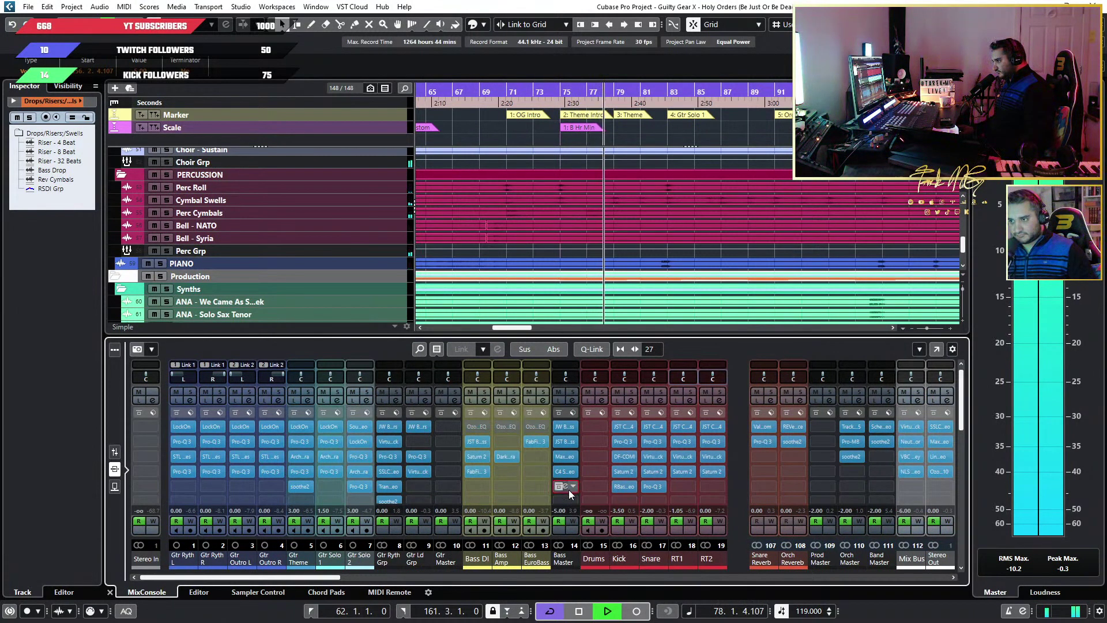
{"action": "left_click", "coordinate": [565, 485]}
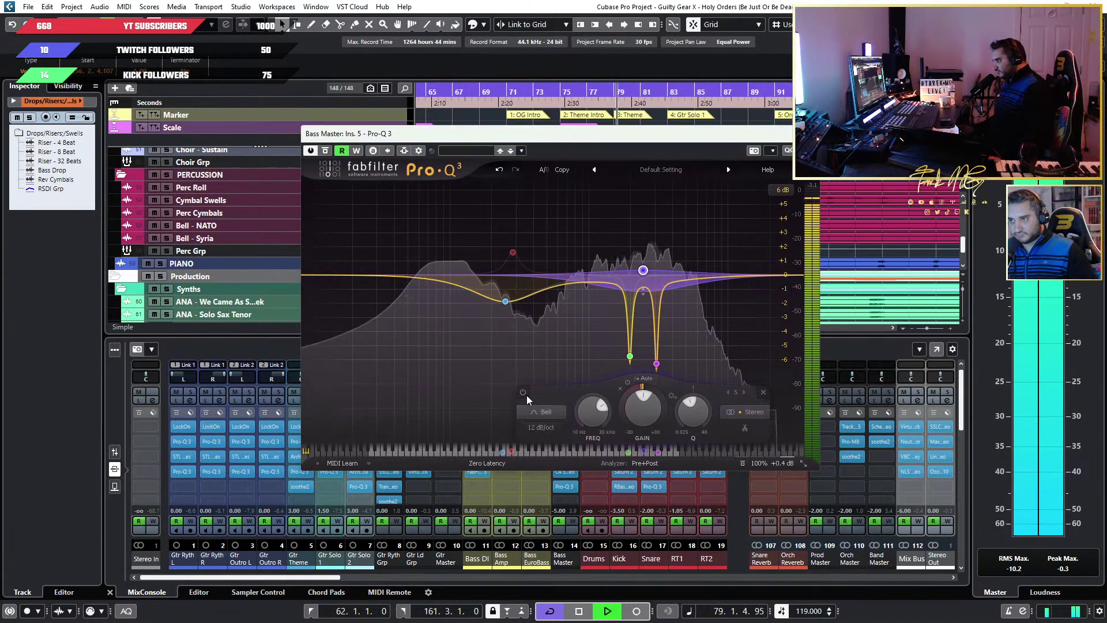
Add a bell band at about 94 Hz in Bass Master's Pro-Q 3 with its gain at 0.00 dB
{"action": "left_click", "coordinate": [444, 283]}
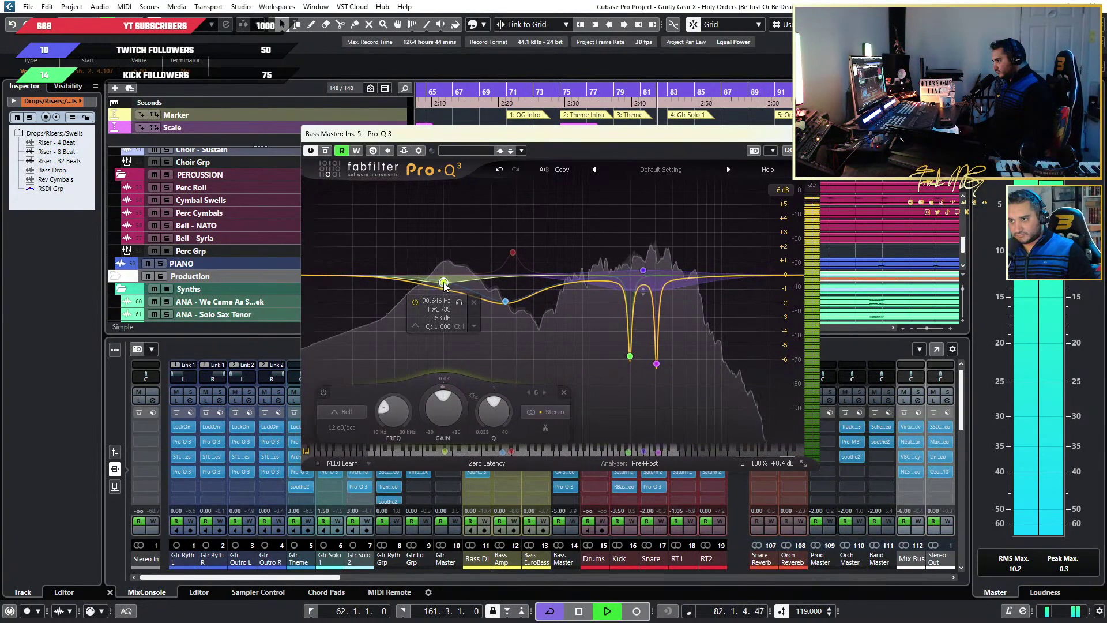
{"action": "left_click_drag", "start_coordinate": [445, 279], "coordinate": [445, 275]}
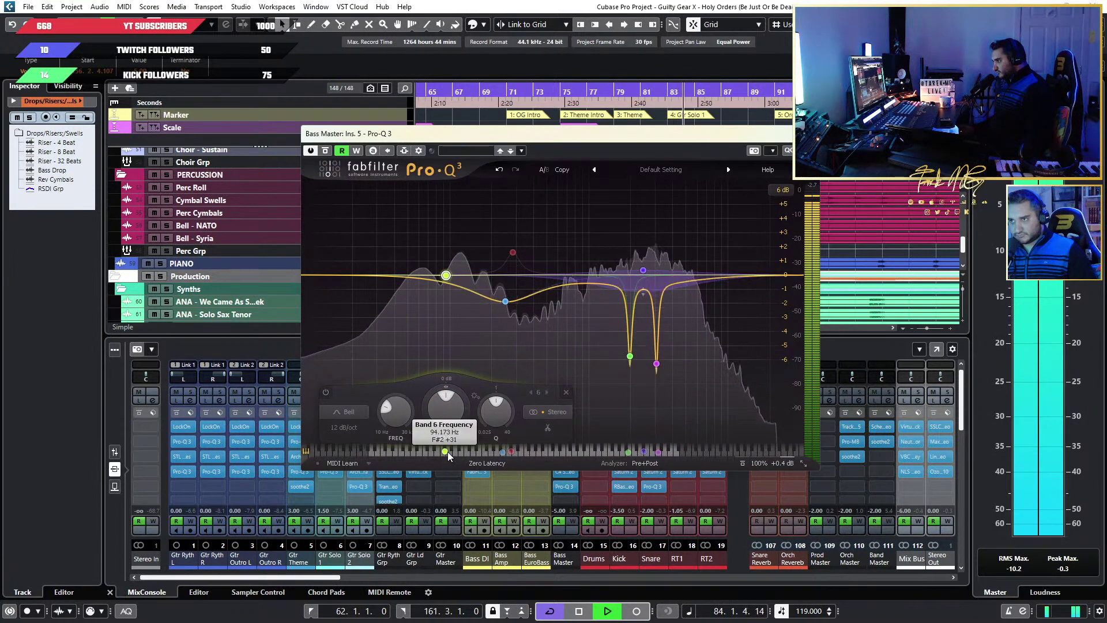
{"action": "double_click", "coordinate": [445, 410]}
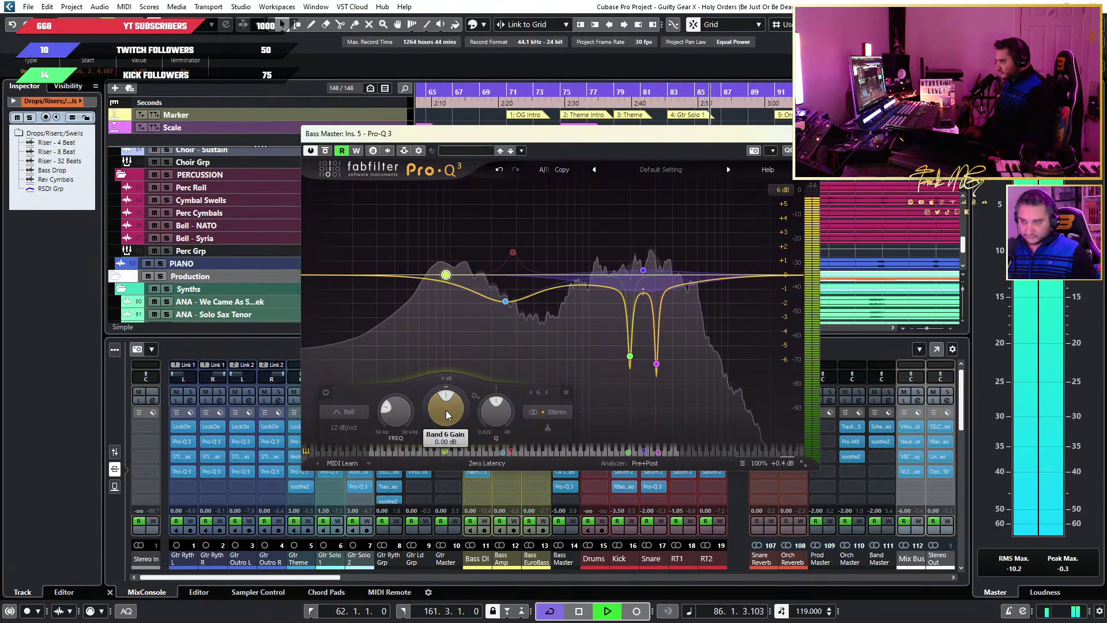
Move the Pro-Q 3 window clear of the Bass Master channel and audition the 94 Hz band in isolation during playback
{"action": "left_click_drag", "start_coordinate": [446, 134], "coordinate": [732, 107]}
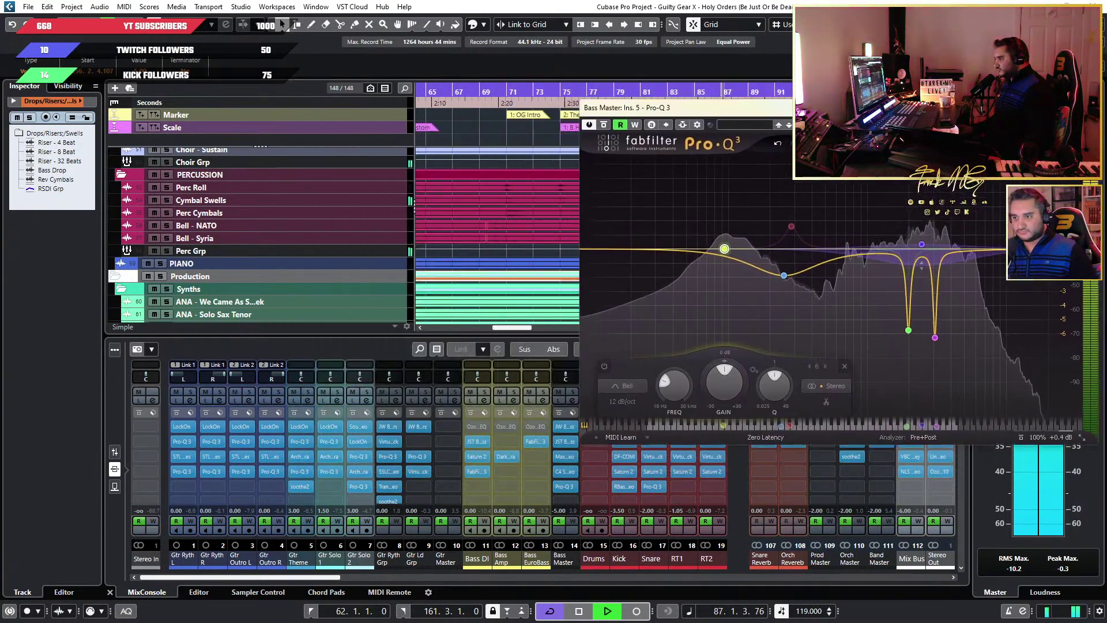
{"action": "mouse_move", "coordinate": [732, 249]}
{"action": "left_click", "coordinate": [749, 206]}
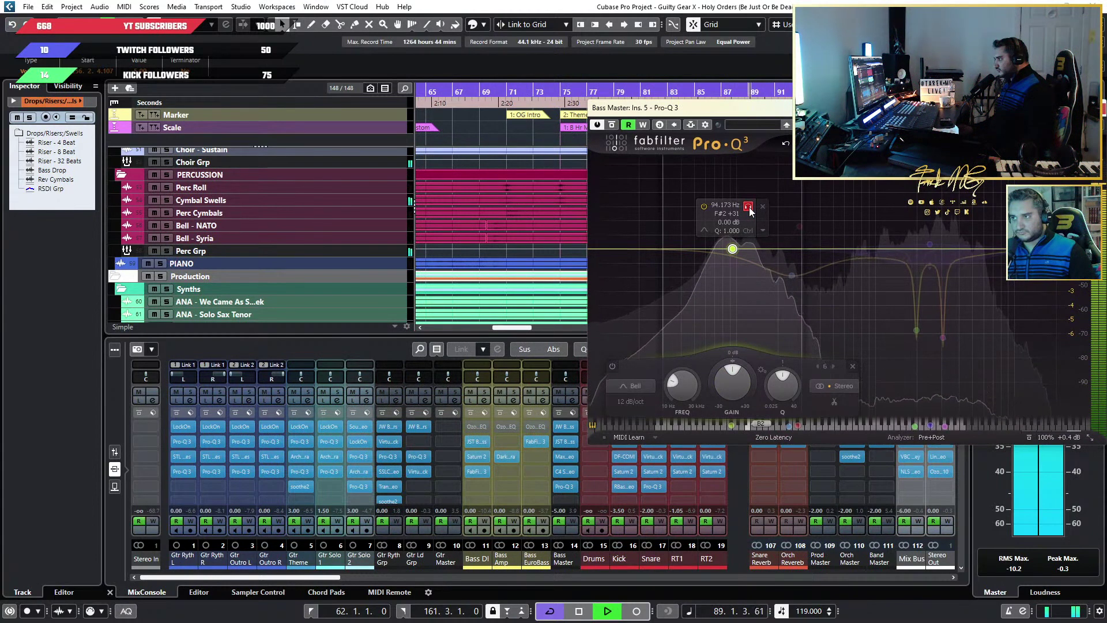
{"action": "left_click", "coordinate": [749, 207]}
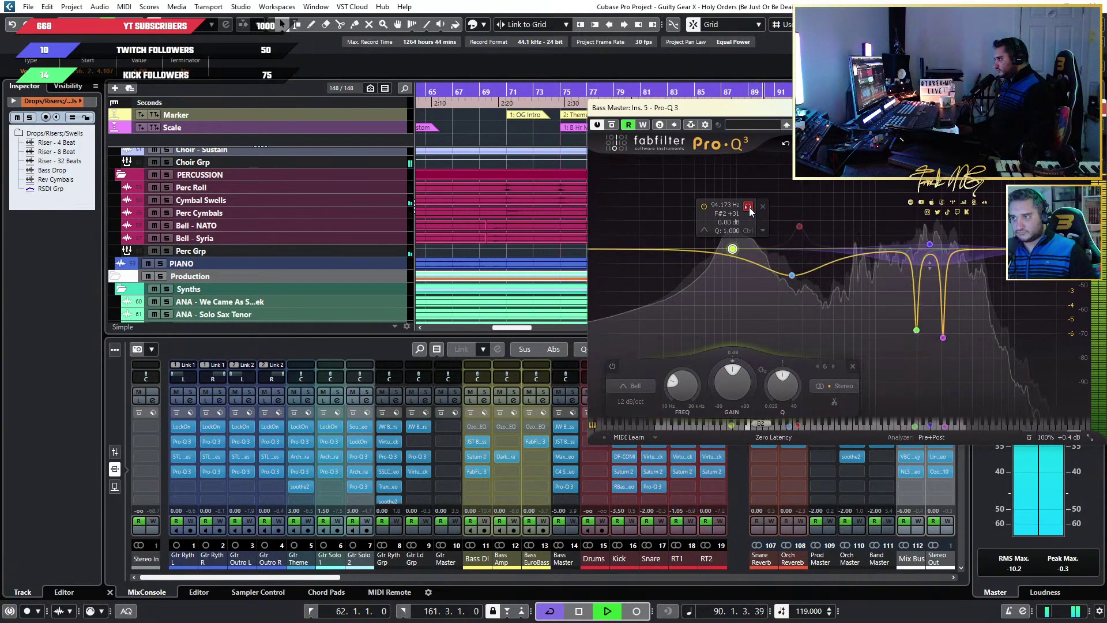
Solo the Bass Master channel, check its existing Pro-Q 3 bands, and close the equalizer window
{"action": "left_click", "coordinate": [572, 392]}
{"action": "mouse_move", "coordinate": [737, 253]}
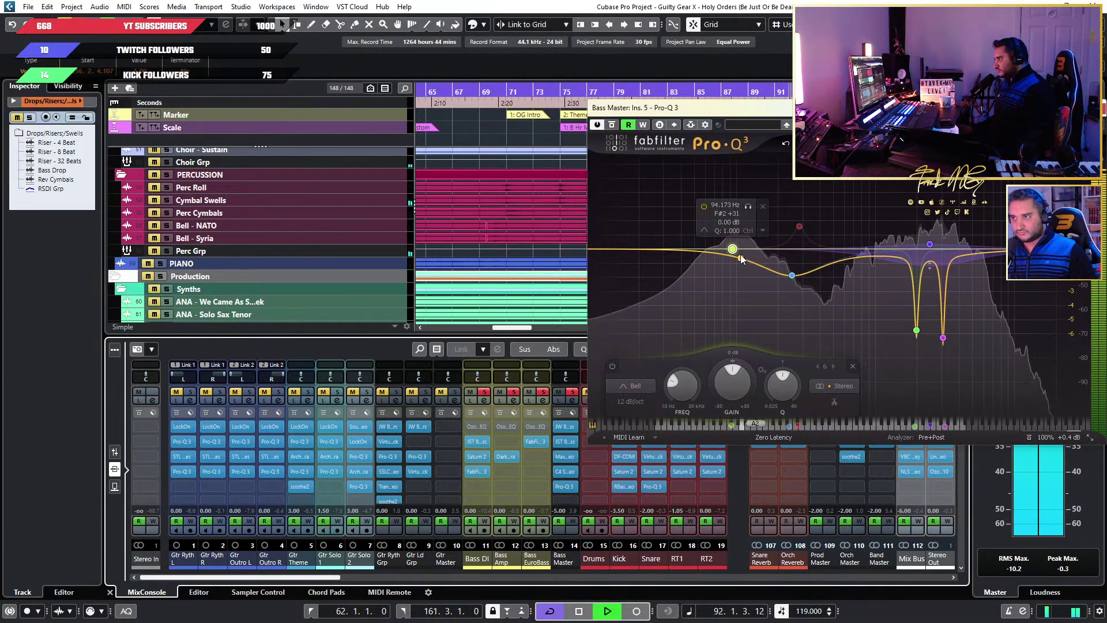
{"action": "mouse_move", "coordinate": [737, 253]}
{"action": "left_mouse_down"}
{"action": "mouse_move", "coordinate": [737, 183]}
{"action": "mouse_move", "coordinate": [715, 221]}
{"action": "mouse_move", "coordinate": [737, 253]}
{"action": "left_mouse_up"}
{"action": "mouse_move", "coordinate": [929, 244]}
{"action": "key", "text": "Escape"}
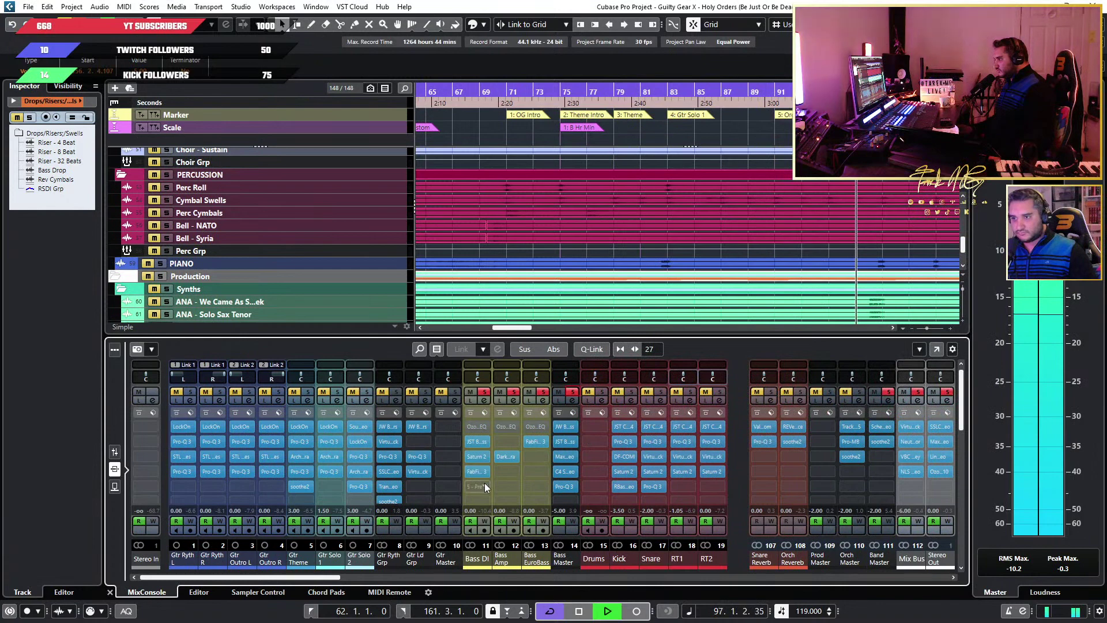
Open Bass Master's C4 multiband processor and solo its third and fourth frequency bands to audition them
{"action": "left_click", "coordinate": [565, 474]}
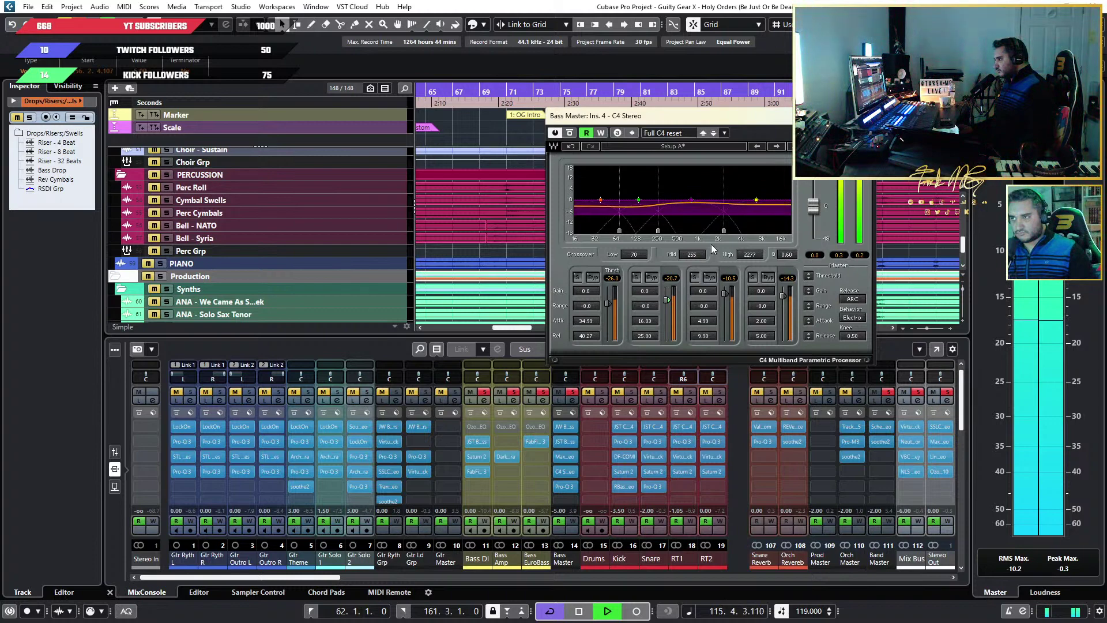
{"action": "left_click", "coordinate": [695, 278]}
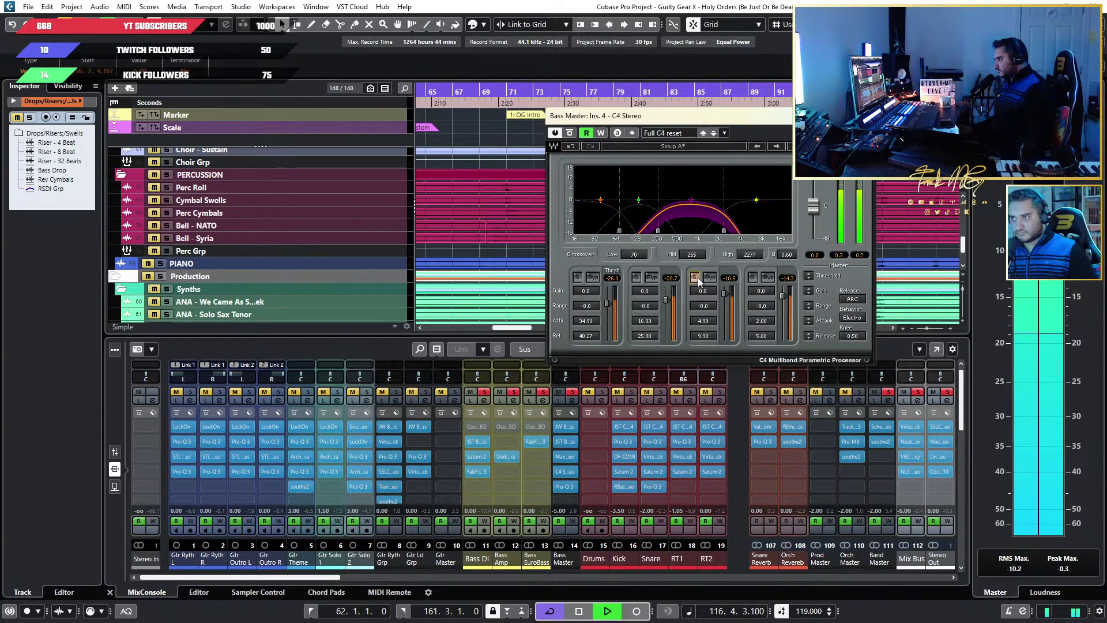
{"action": "left_click", "coordinate": [753, 278]}
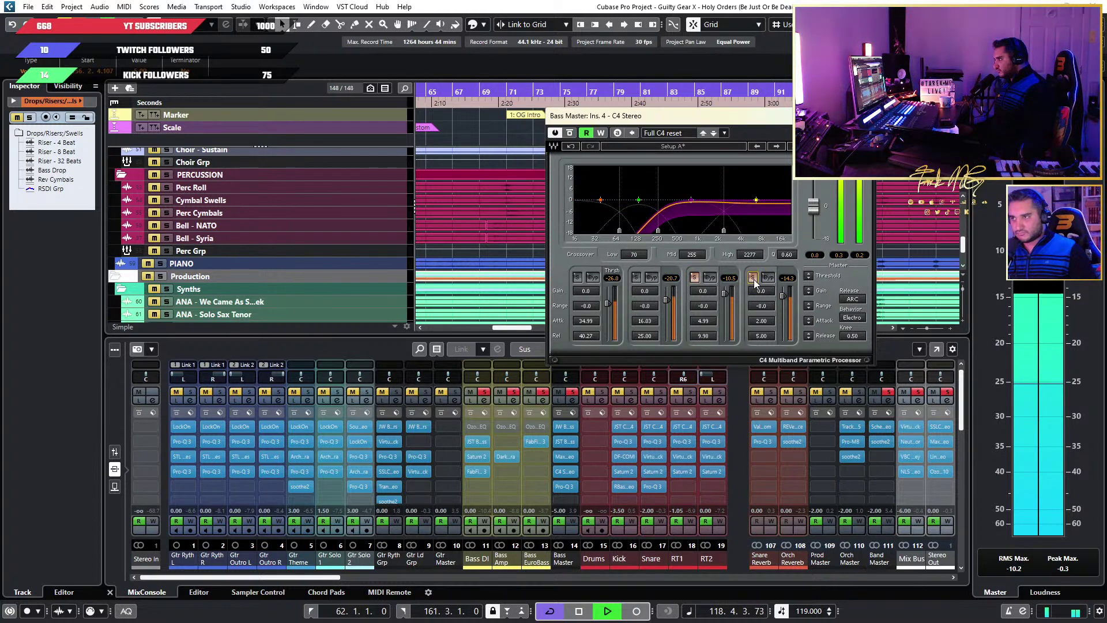
Unsolo the two upper C4 bands, audition each lower band alone, and set the lowest band's threshold to -32.0
{"action": "left_click", "coordinate": [753, 278]}
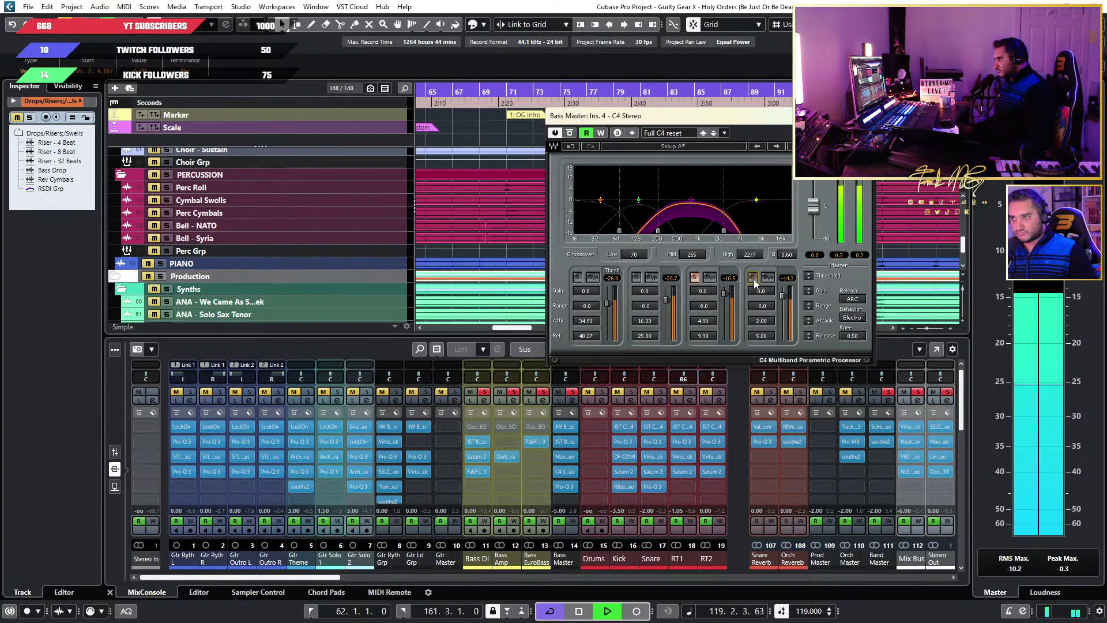
{"action": "left_click", "coordinate": [695, 277]}
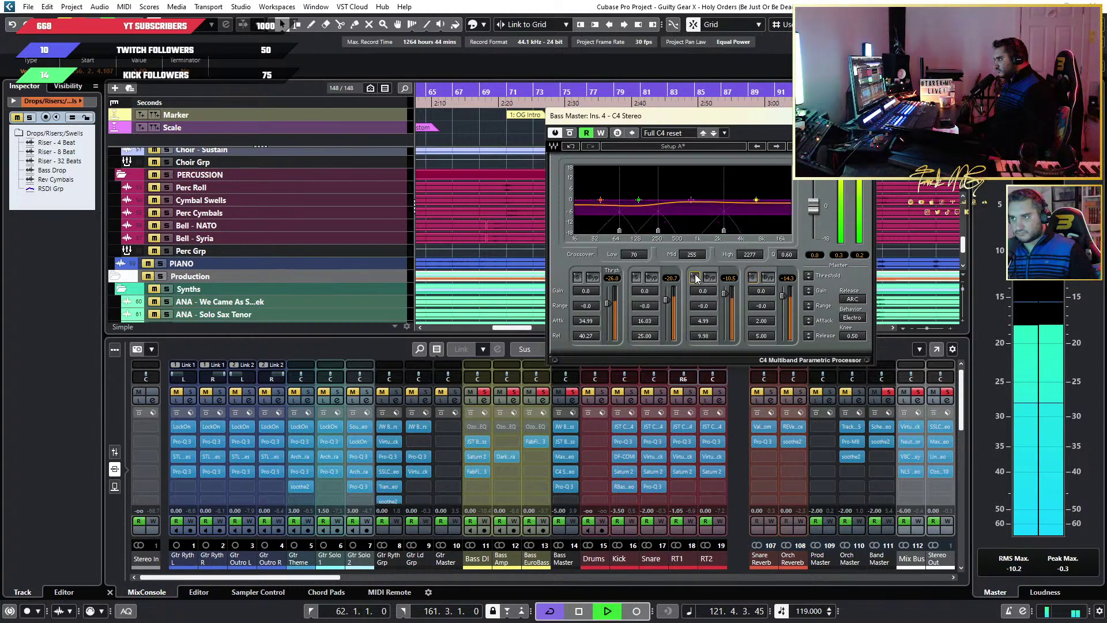
{"action": "left_click", "coordinate": [637, 277]}
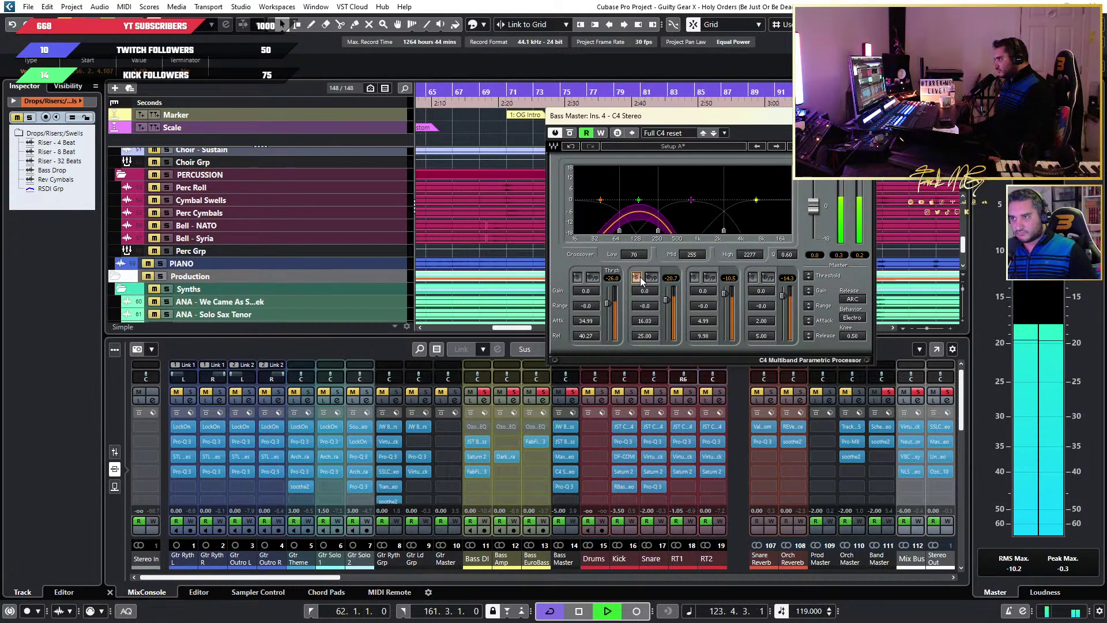
{"action": "left_click", "coordinate": [636, 278]}
{"action": "left_click", "coordinate": [578, 277]}
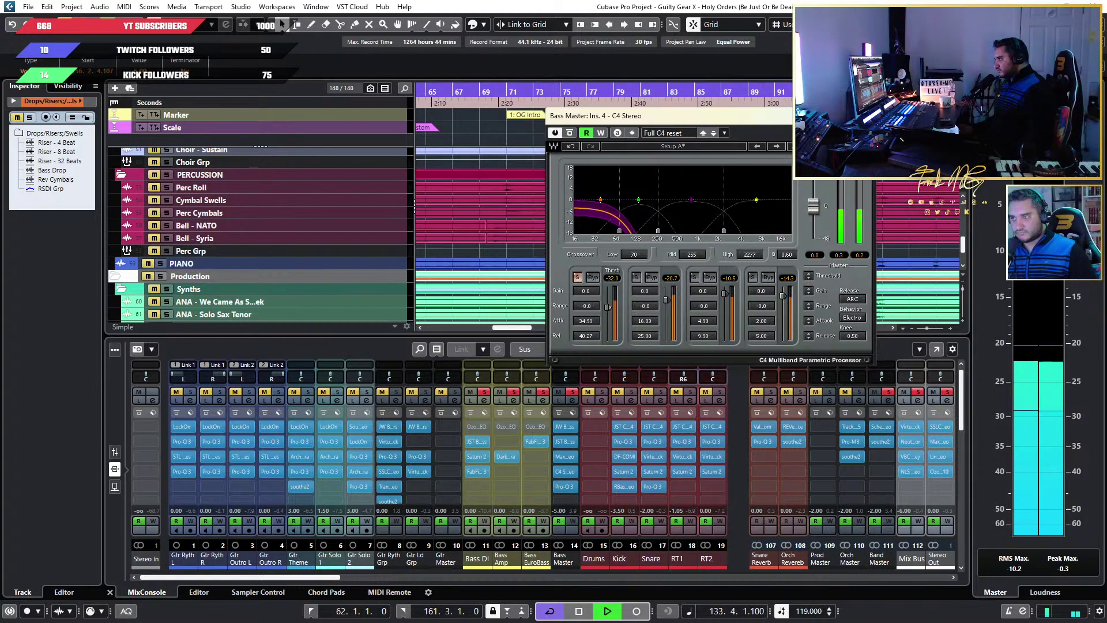
{"action": "left_click", "coordinate": [578, 278]}
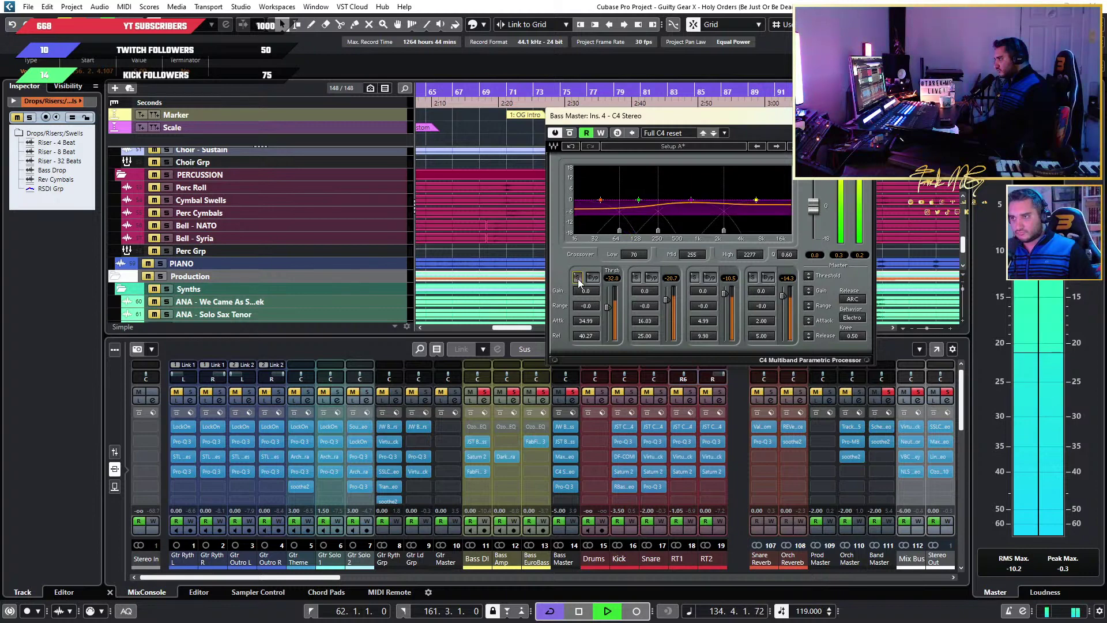
Compare the bass with the C4 bypassed and active, and unsolo the Bass Master channel
{"action": "left_click", "coordinate": [571, 133]}
{"action": "left_click", "coordinate": [571, 133]}
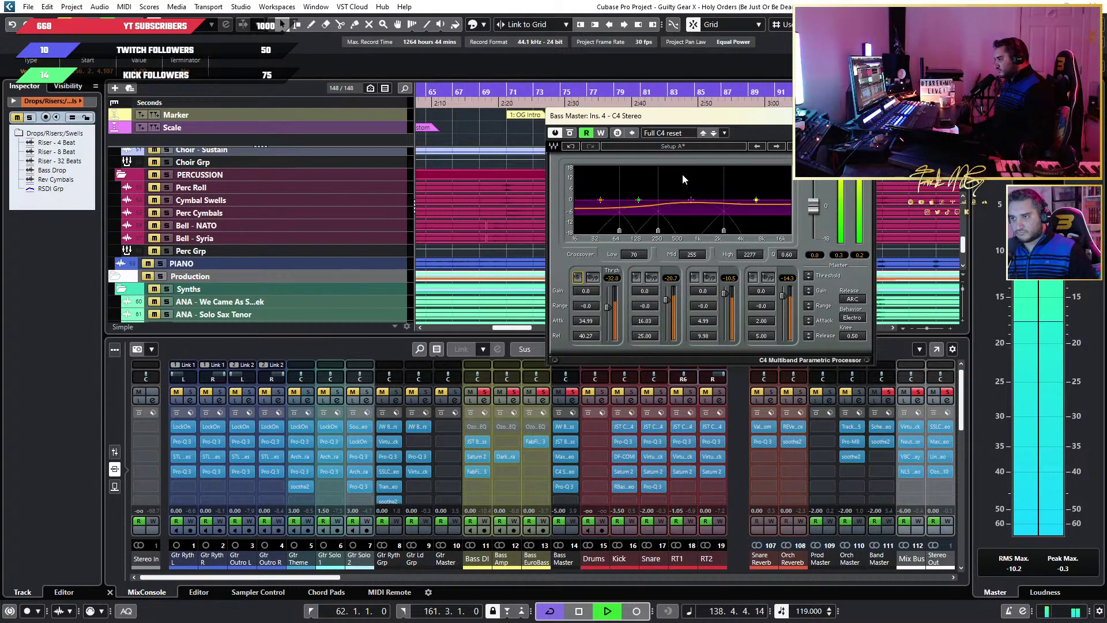
{"action": "left_click", "coordinate": [565, 471]}
{"action": "left_click", "coordinate": [572, 393]}
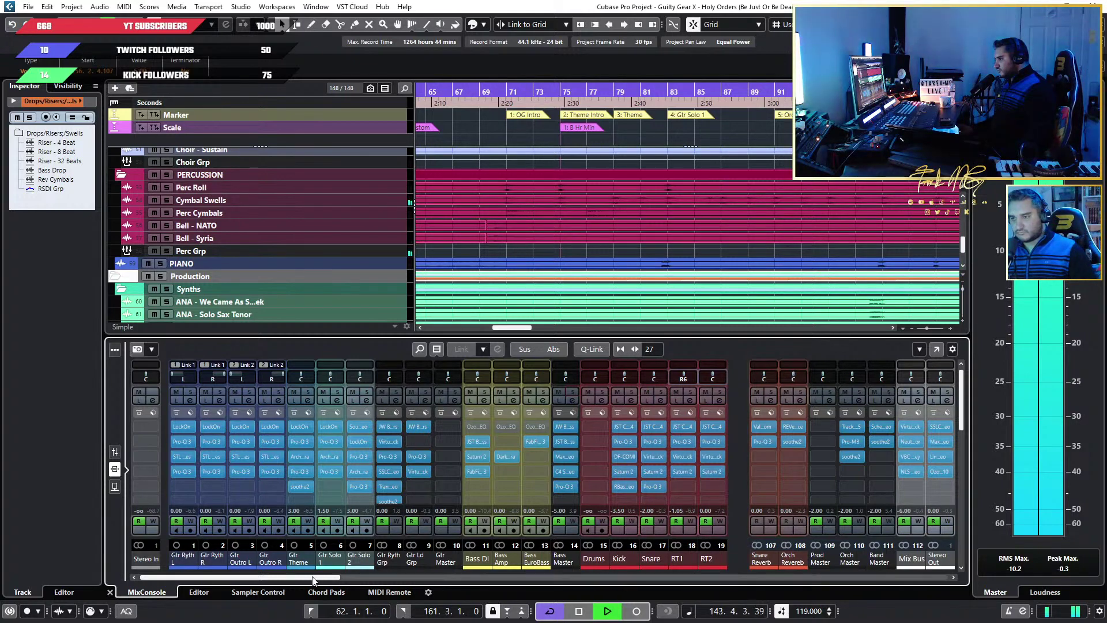
Open Ozone 10 on the Stereo Out and compare the mix with the reference track during playback
{"action": "left_click_drag", "start_coordinate": [314, 579], "coordinate": [978, 580]}
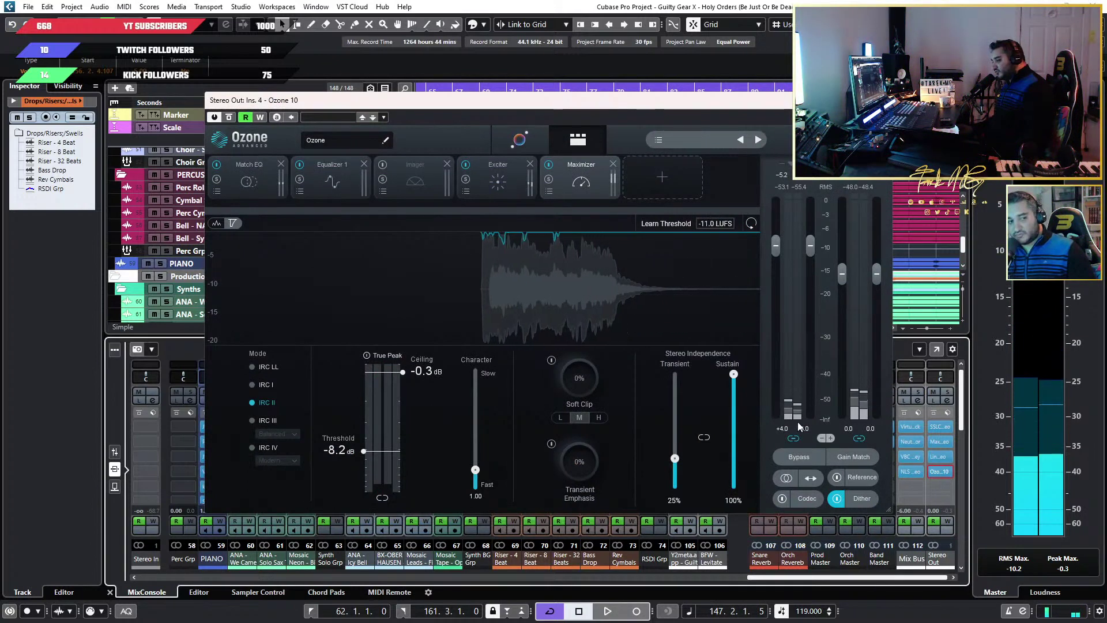
{"action": "left_click", "coordinate": [836, 478]}
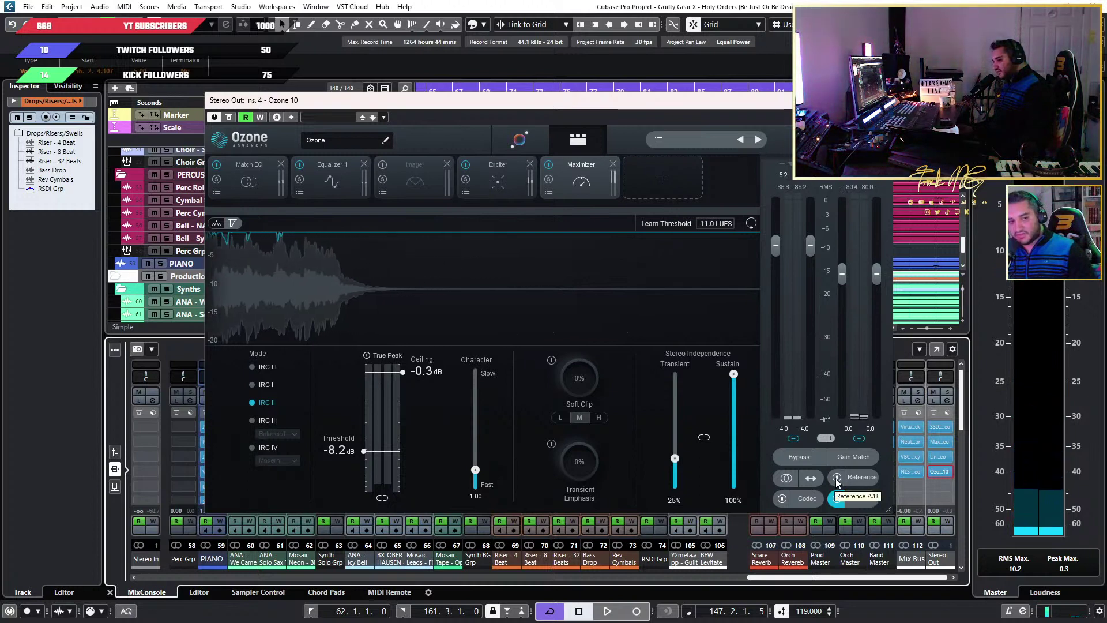
{"action": "key", "text": "space"}
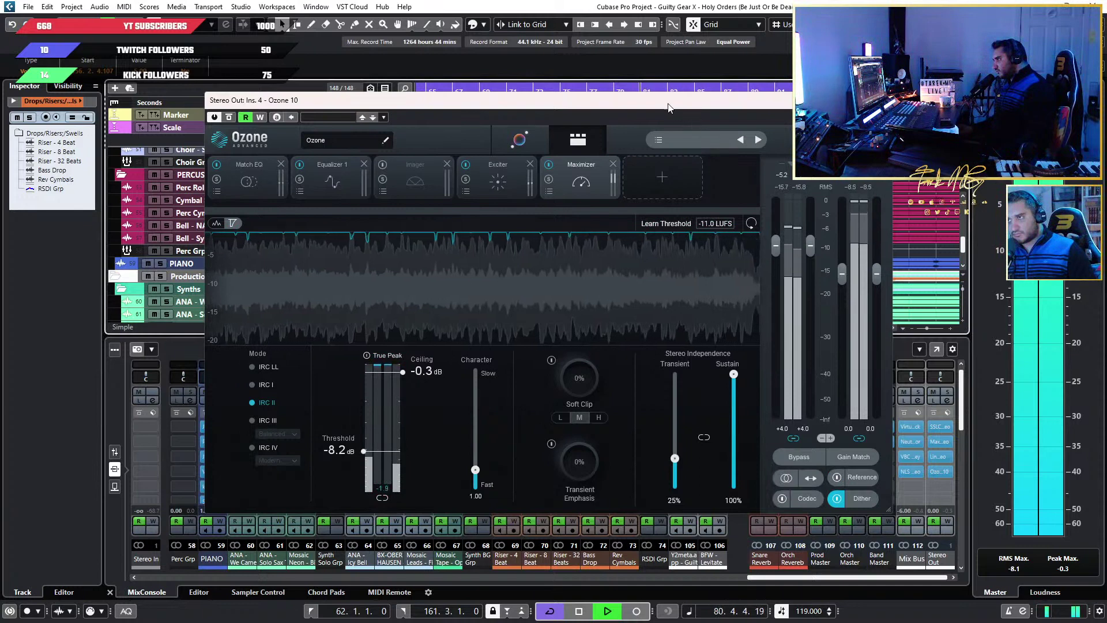
{"action": "left_click", "coordinate": [837, 478]}
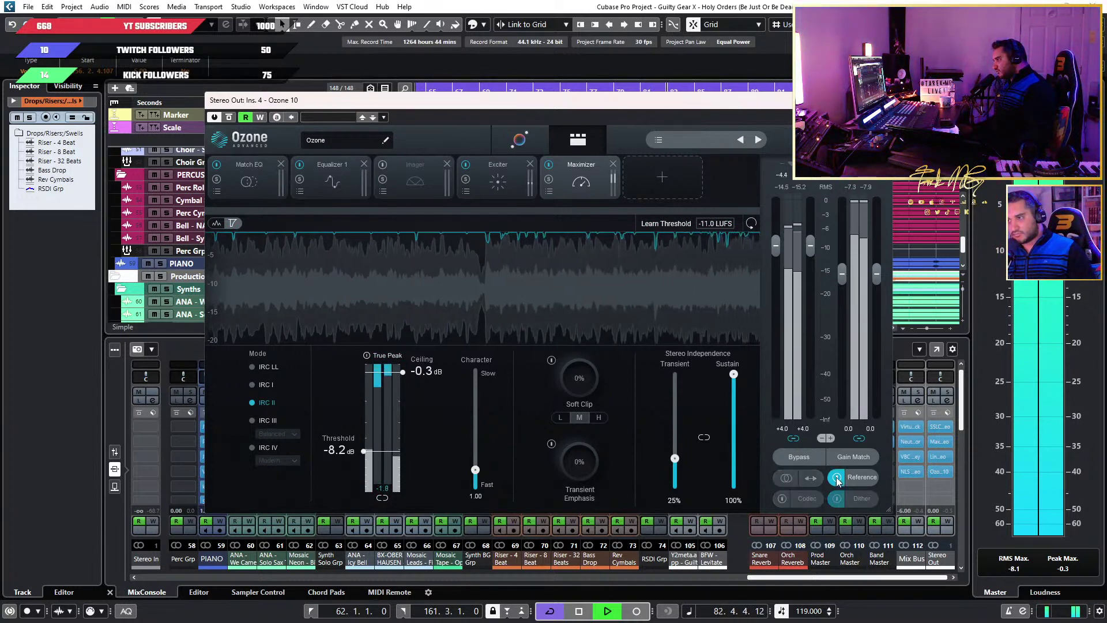
{"action": "left_click", "coordinate": [837, 478]}
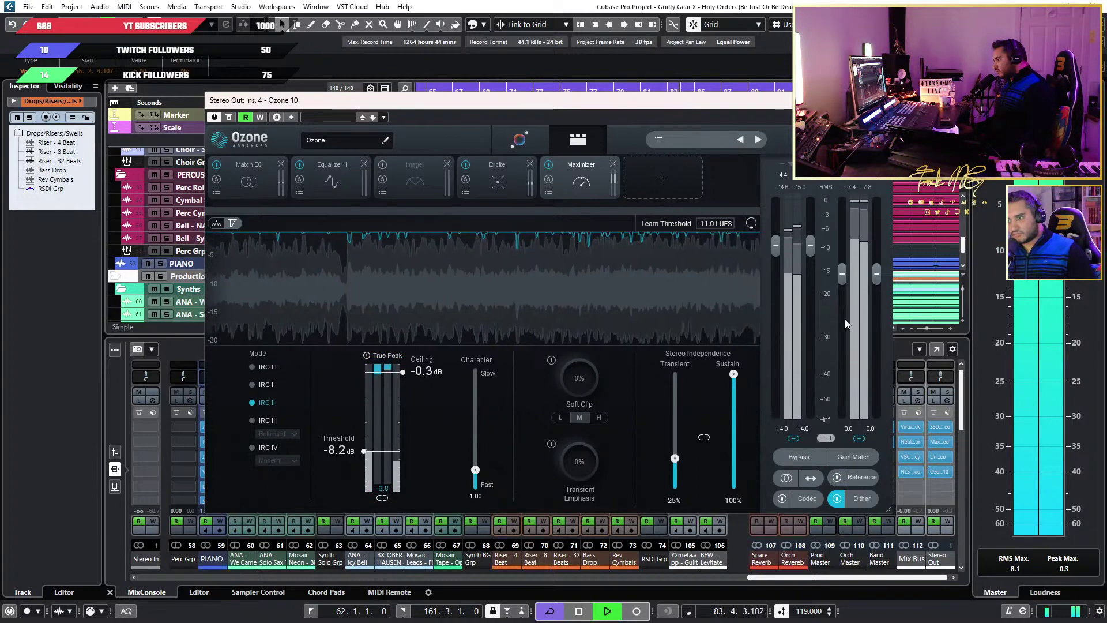
{"action": "left_click", "coordinate": [579, 610]}
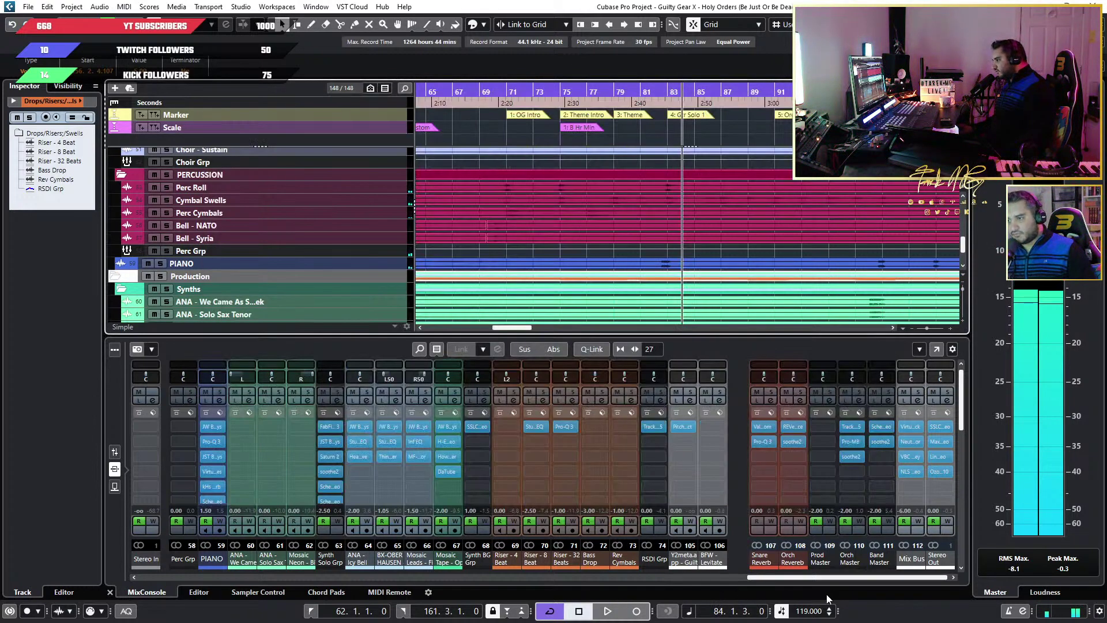
Reopen the Bass Master's C4, set the lowest band's threshold to -27.0, and audition the change in the full mix
{"action": "left_click_drag", "start_coordinate": [828, 578], "coordinate": [254, 580]}
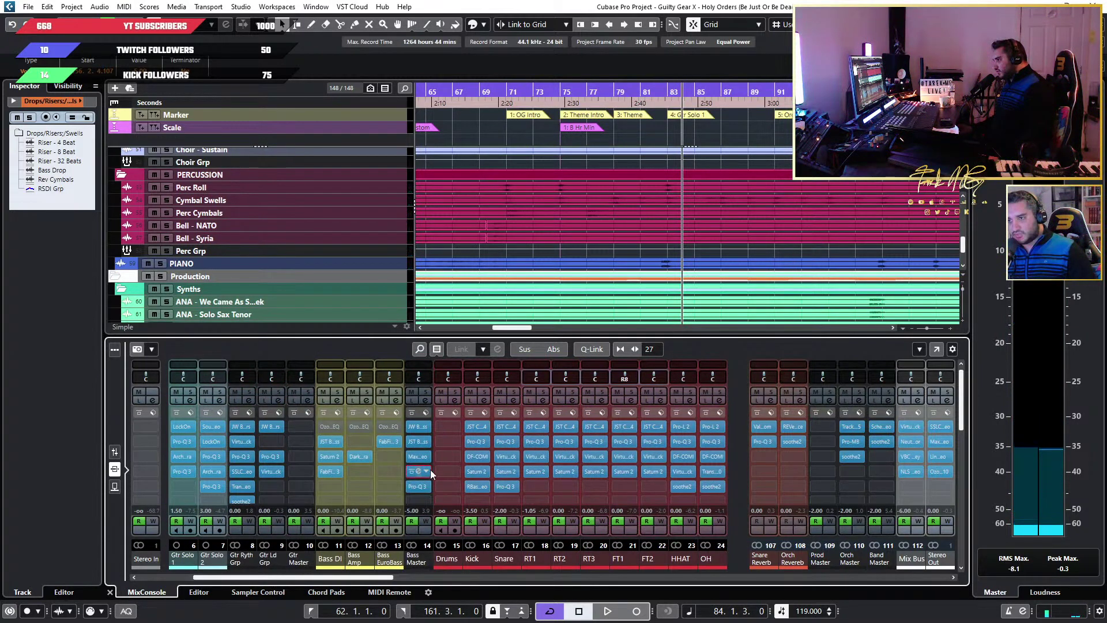
{"action": "left_click", "coordinate": [418, 472]}
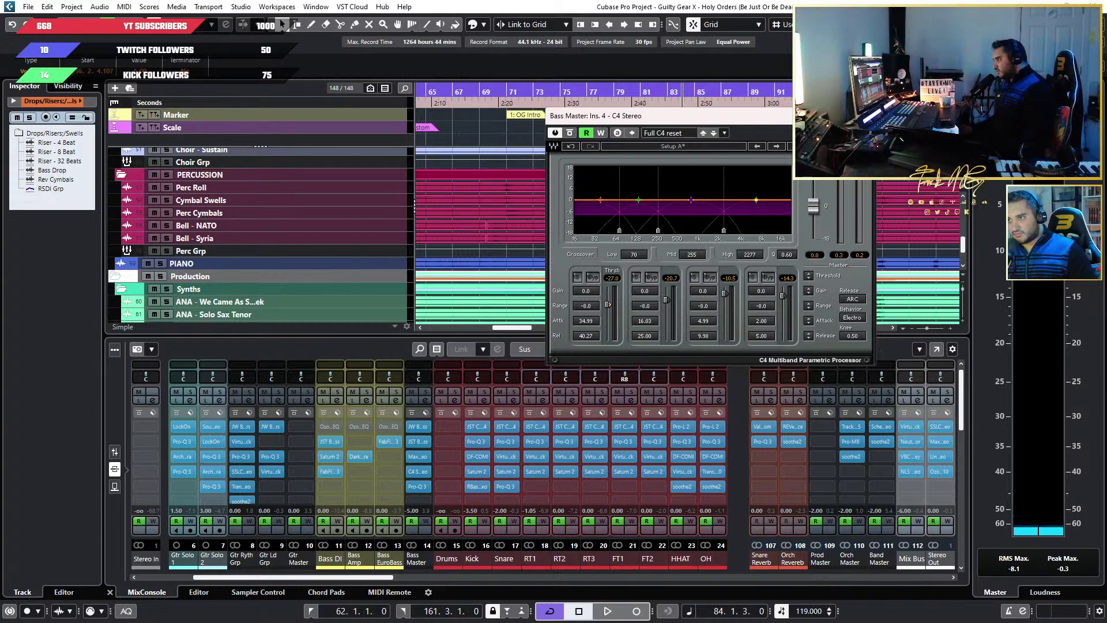
{"action": "key", "text": "space"}
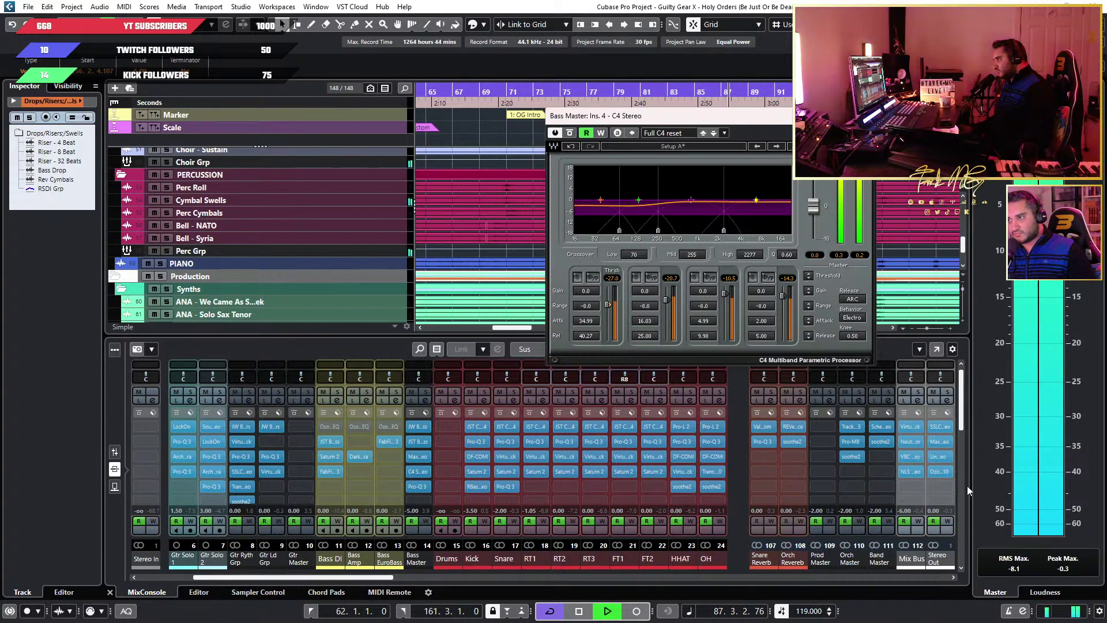
{"action": "key", "text": "space"}
Reopen Ozone 10 on the Stereo Out and arrange its window alongside the Bass Master's C4
{"action": "left_click", "coordinate": [939, 470]}
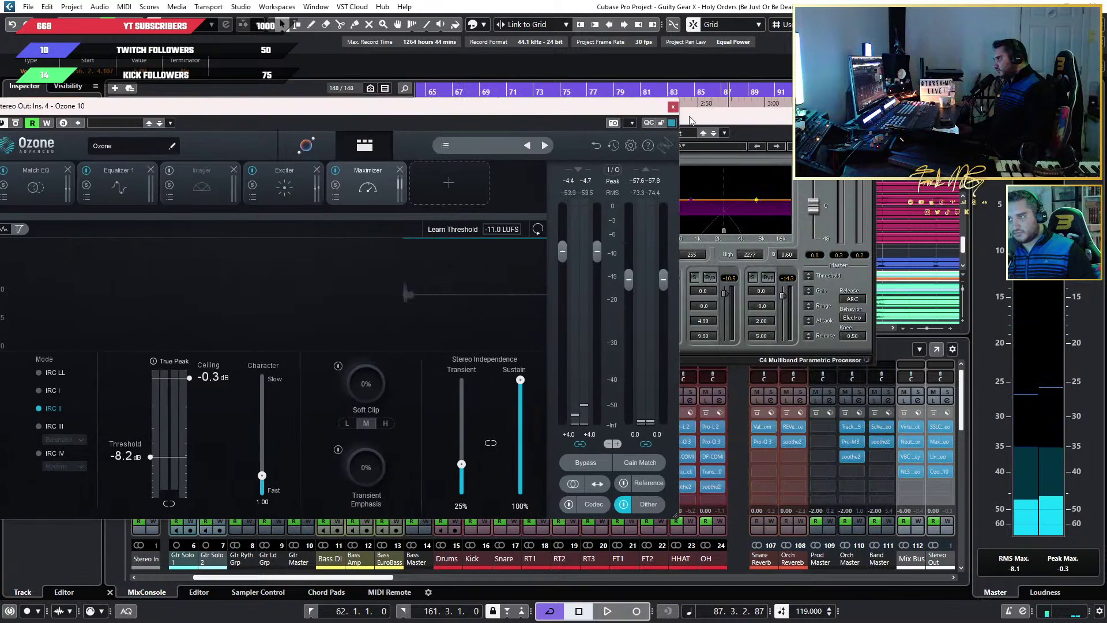
{"action": "left_click_drag", "start_coordinate": [691, 119], "coordinate": [256, 149]}
{"action": "left_click_drag", "start_coordinate": [468, 106], "coordinate": [621, 106]}
{"action": "left_click", "coordinate": [136, 146]}
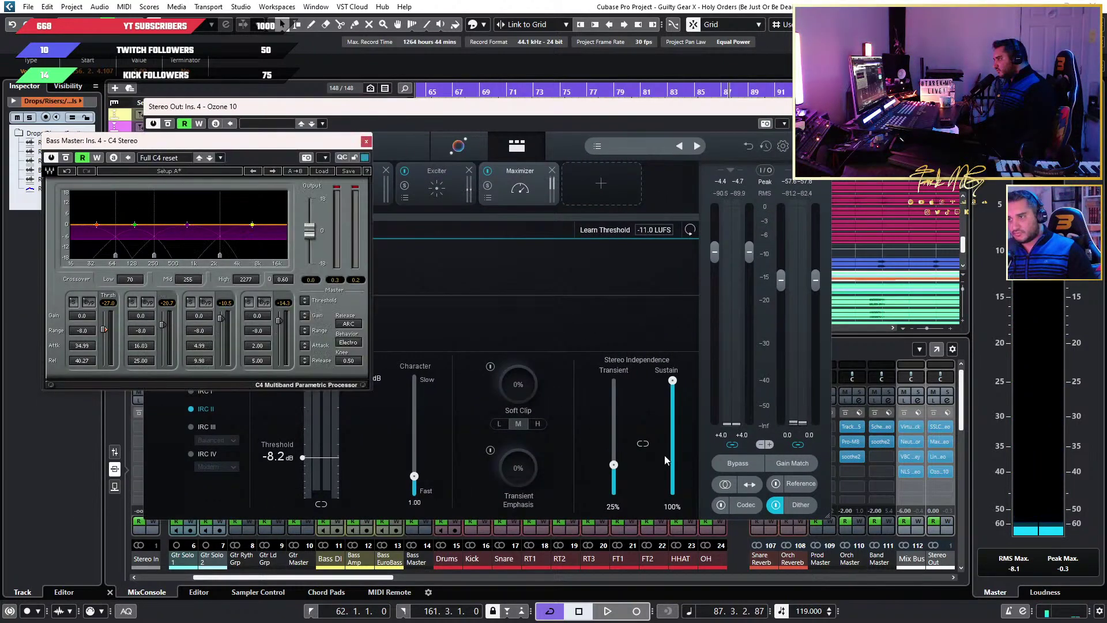
Play the song and alternate between the mix and Ozone's reference track to compare the low end
{"action": "left_click", "coordinate": [774, 484]}
{"action": "key", "text": "space"}
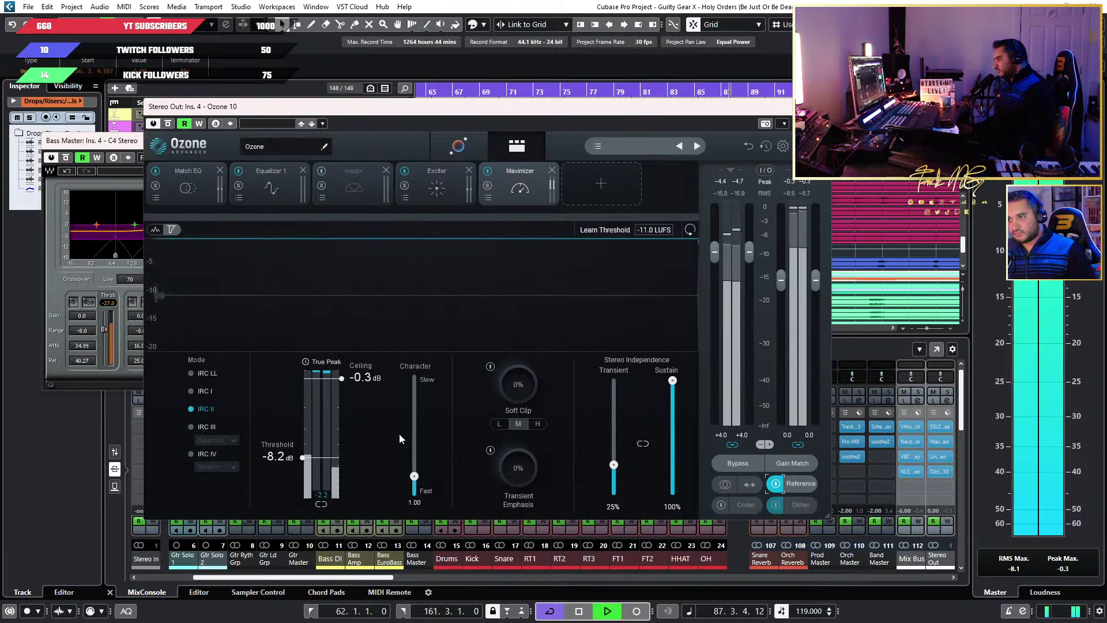
{"action": "left_click", "coordinate": [781, 488]}
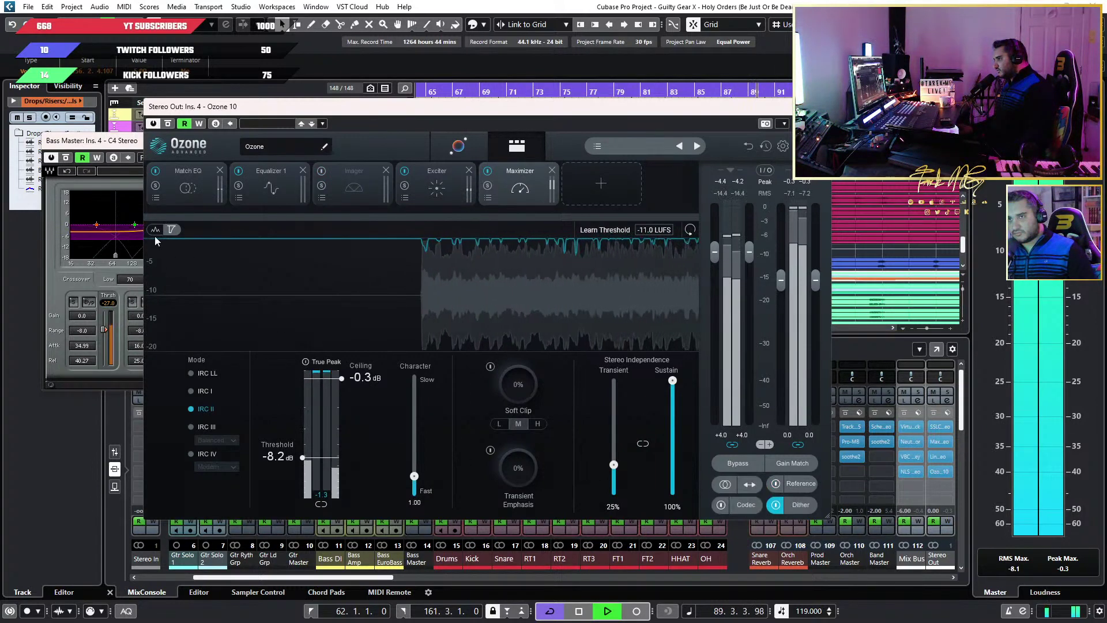
{"action": "left_click", "coordinate": [782, 485]}
{"action": "left_click", "coordinate": [782, 485]}
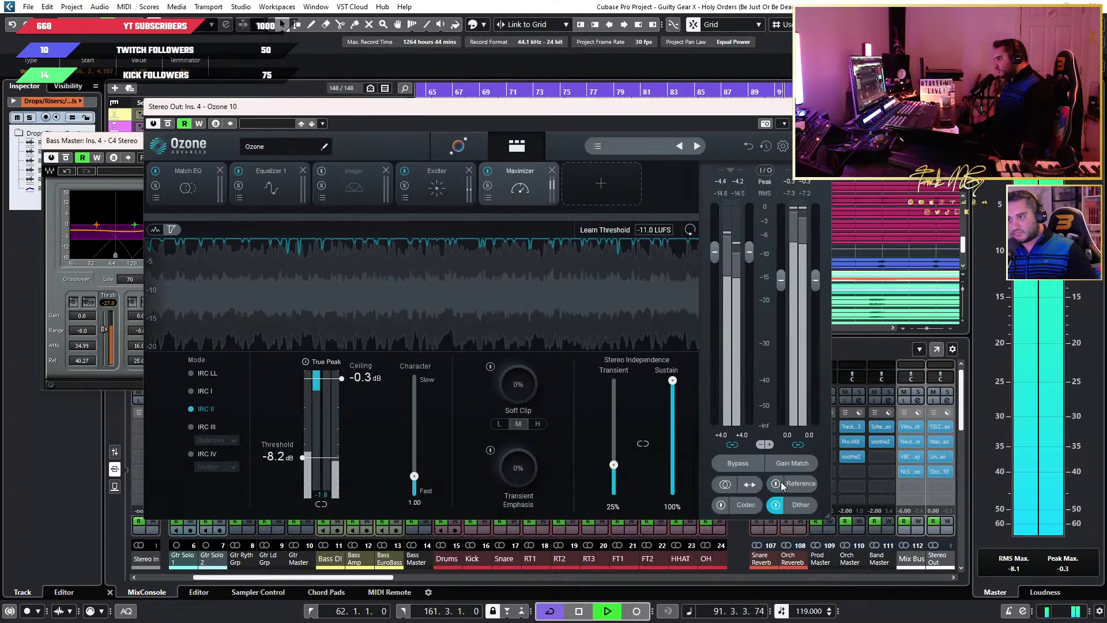
{"action": "left_click", "coordinate": [780, 484]}
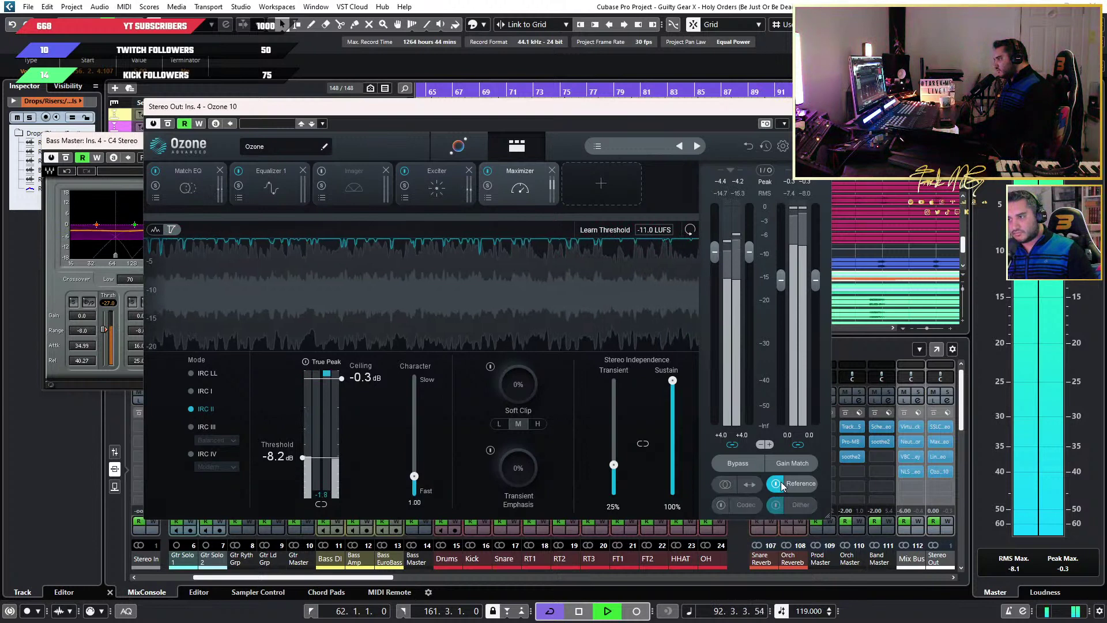
{"action": "left_click", "coordinate": [781, 484]}
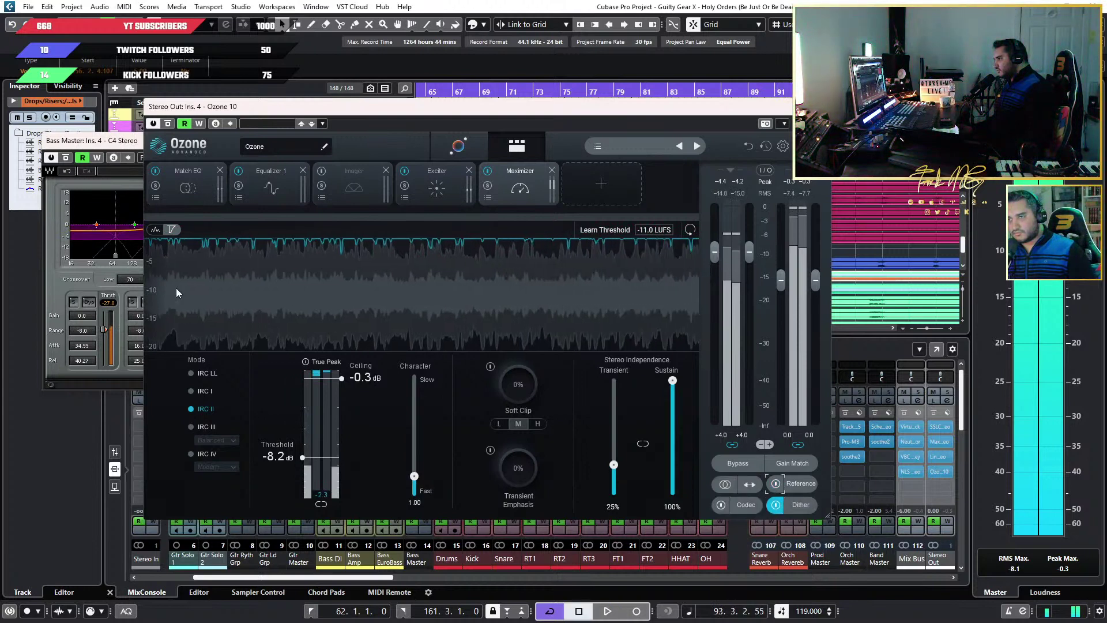
Set the threshold of the C4's lowest band to -25.0 on the Bass Master and resume playback
{"action": "left_click", "coordinate": [78, 180]}
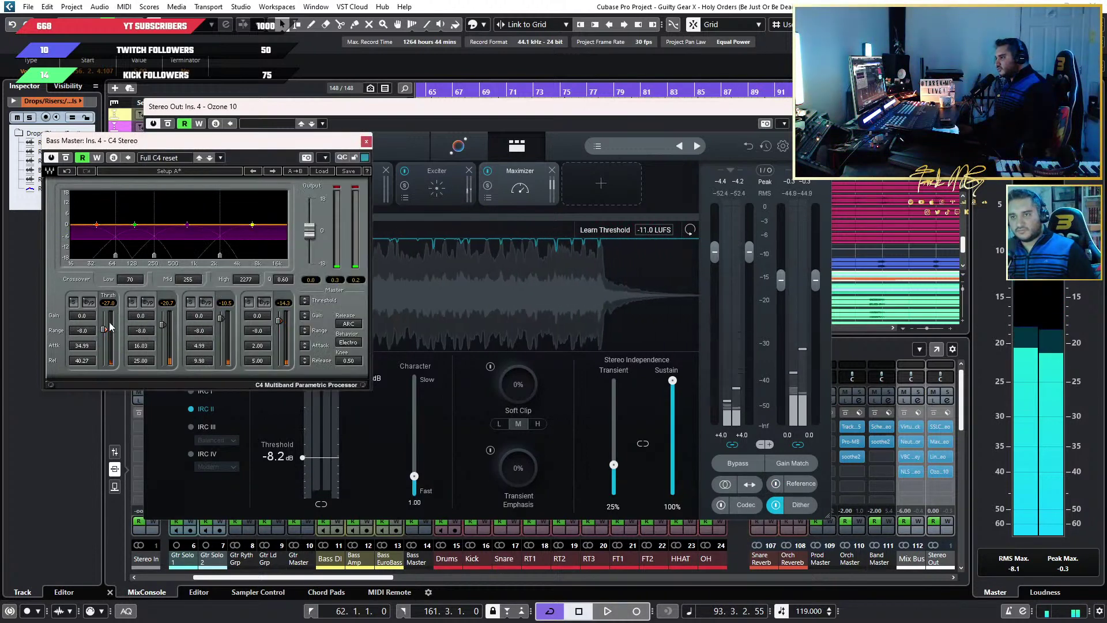
{"action": "left_click_drag", "start_coordinate": [106, 331], "coordinate": [106, 328]}
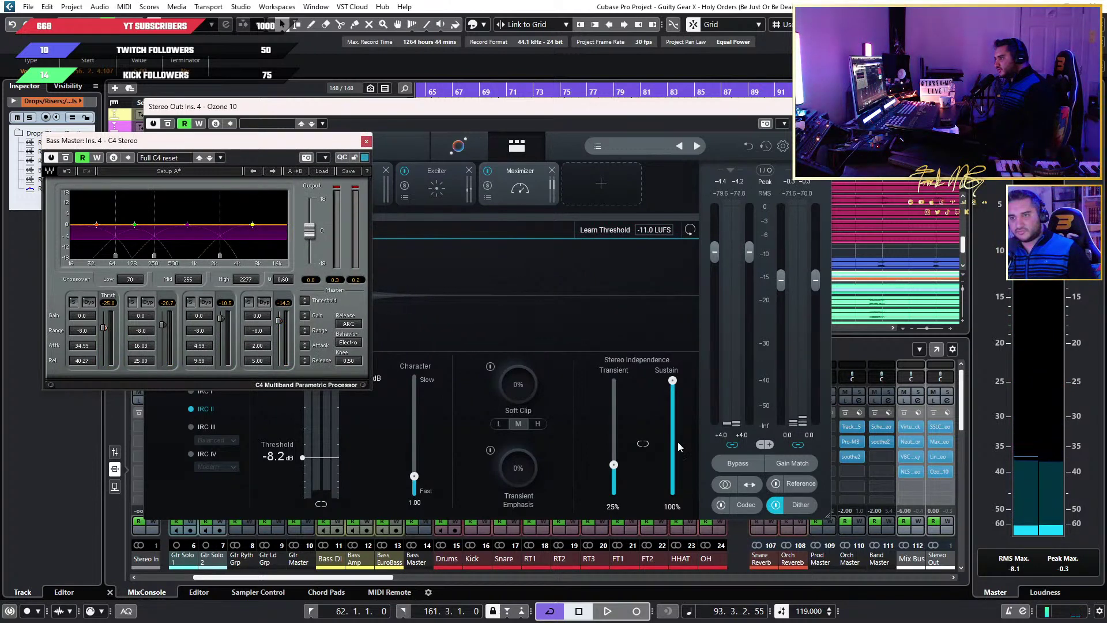
{"action": "key", "text": "space"}
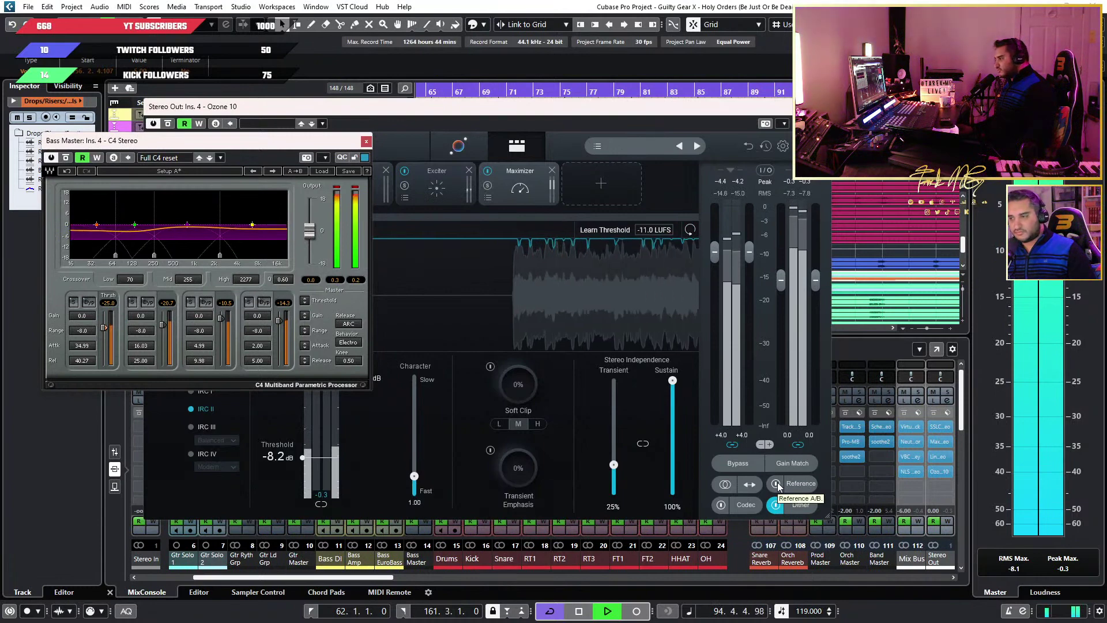
Compare the adjusted mix repeatedly against the reference track in Ozone, and bring the C4 back to the front
{"action": "left_click", "coordinate": [778, 484]}
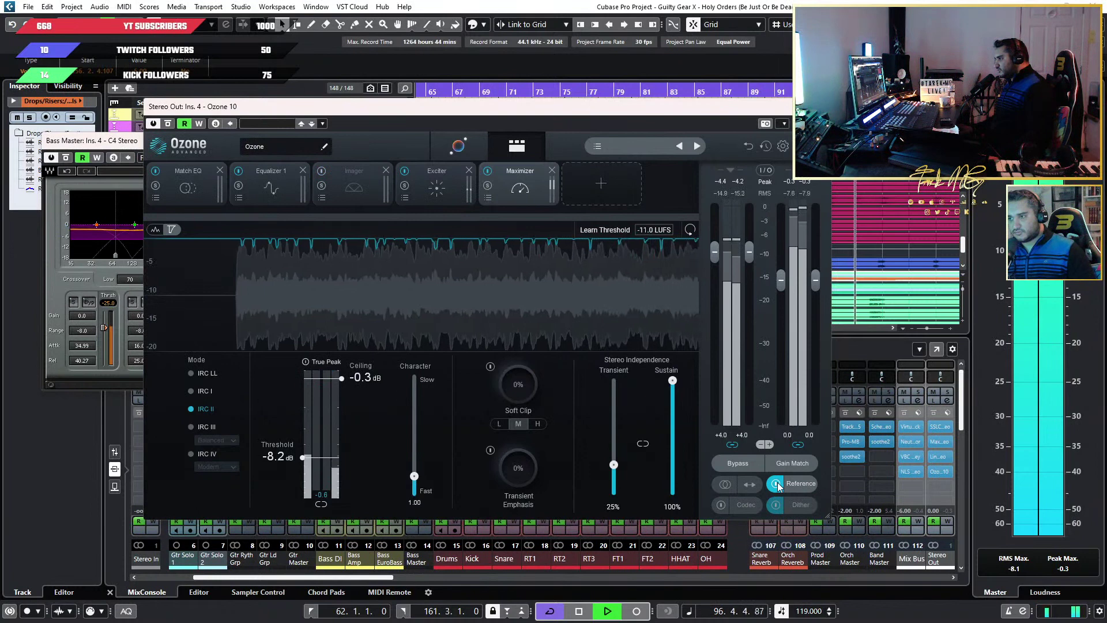
{"action": "left_click", "coordinate": [778, 484]}
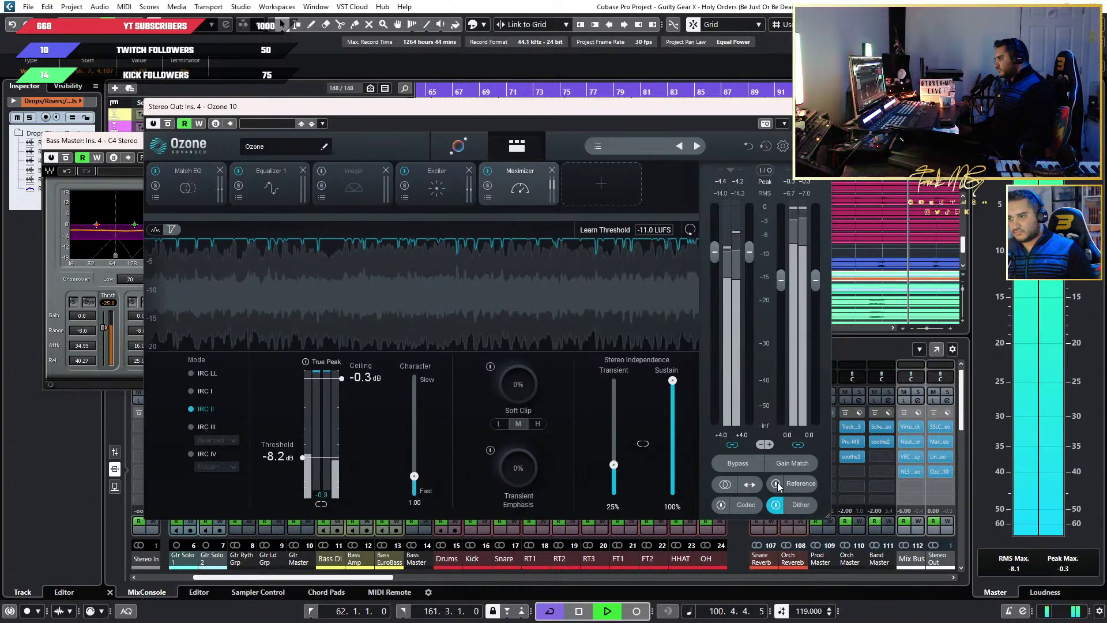
{"action": "left_click", "coordinate": [778, 484]}
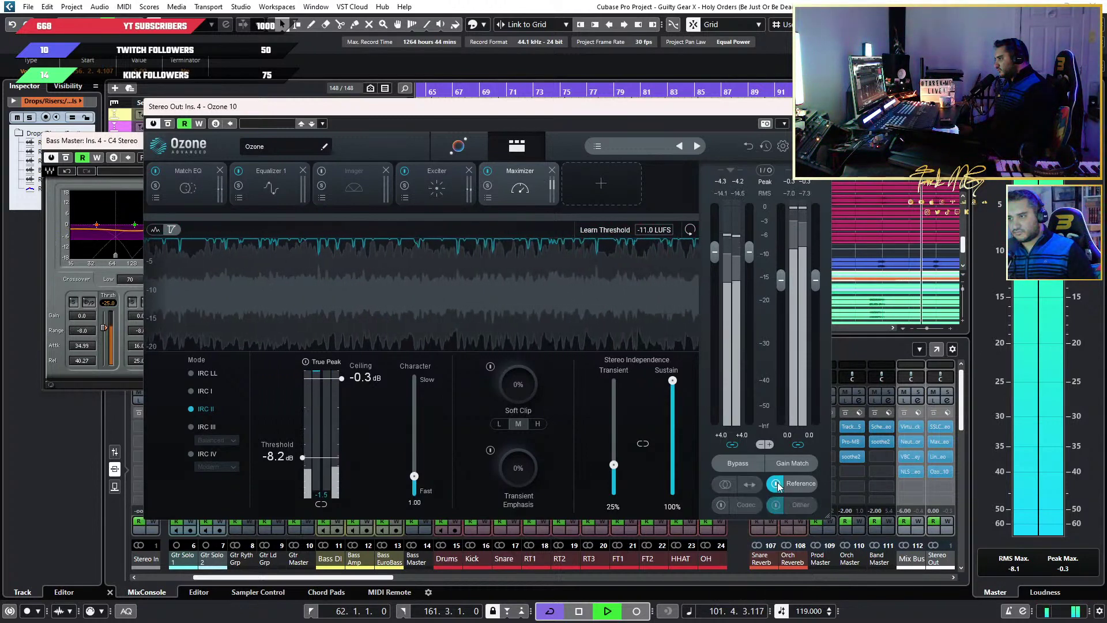
{"action": "left_click", "coordinate": [778, 484]}
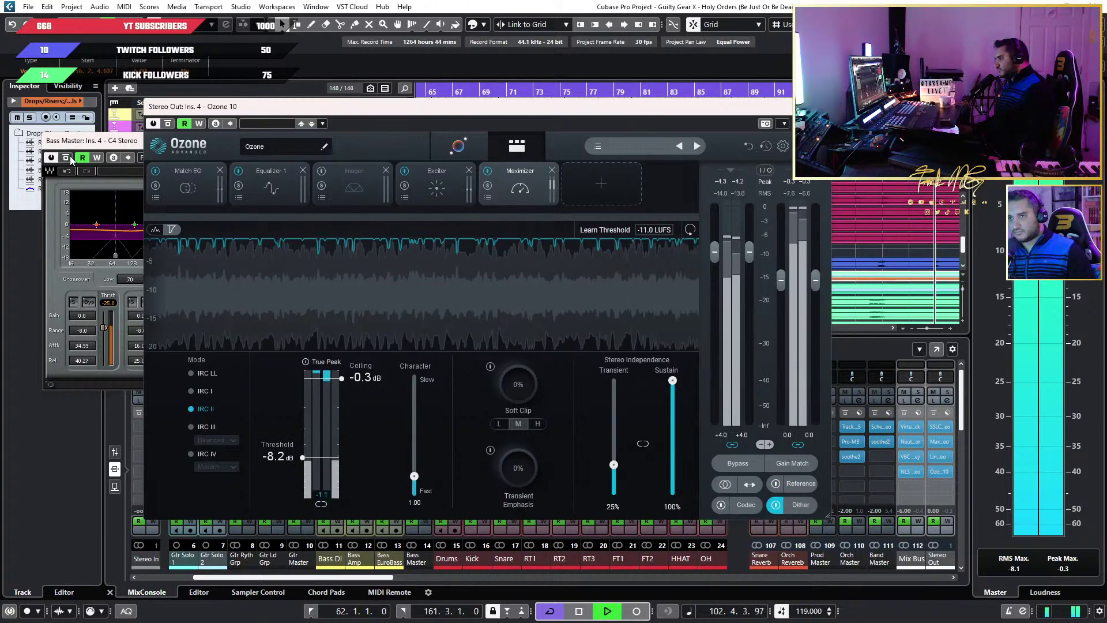
{"action": "left_click", "coordinate": [778, 485]}
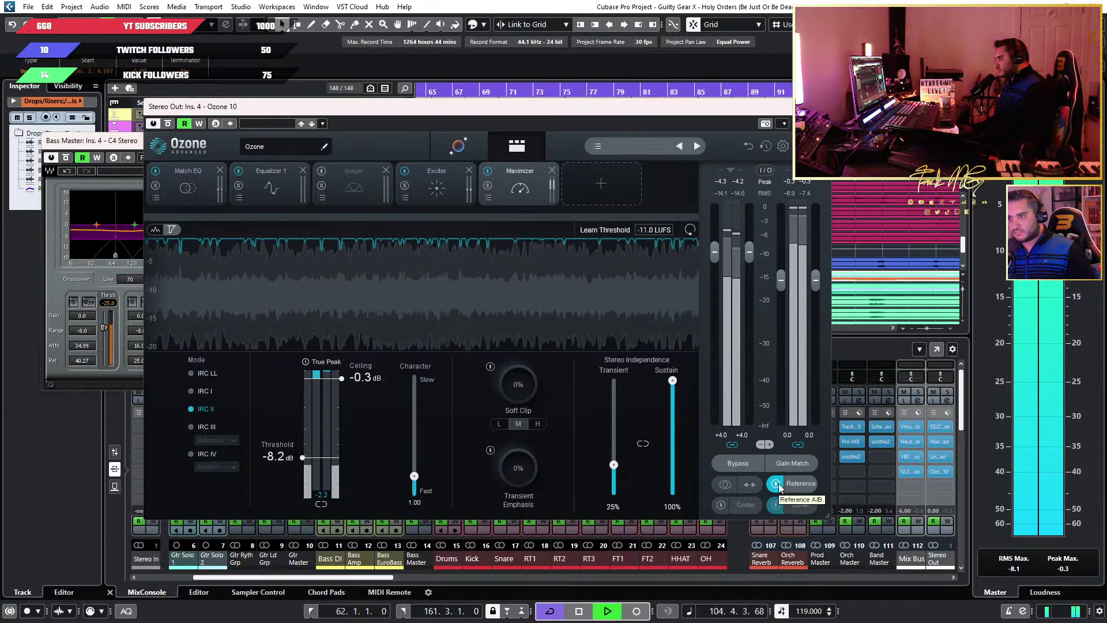
{"action": "left_click", "coordinate": [778, 485]}
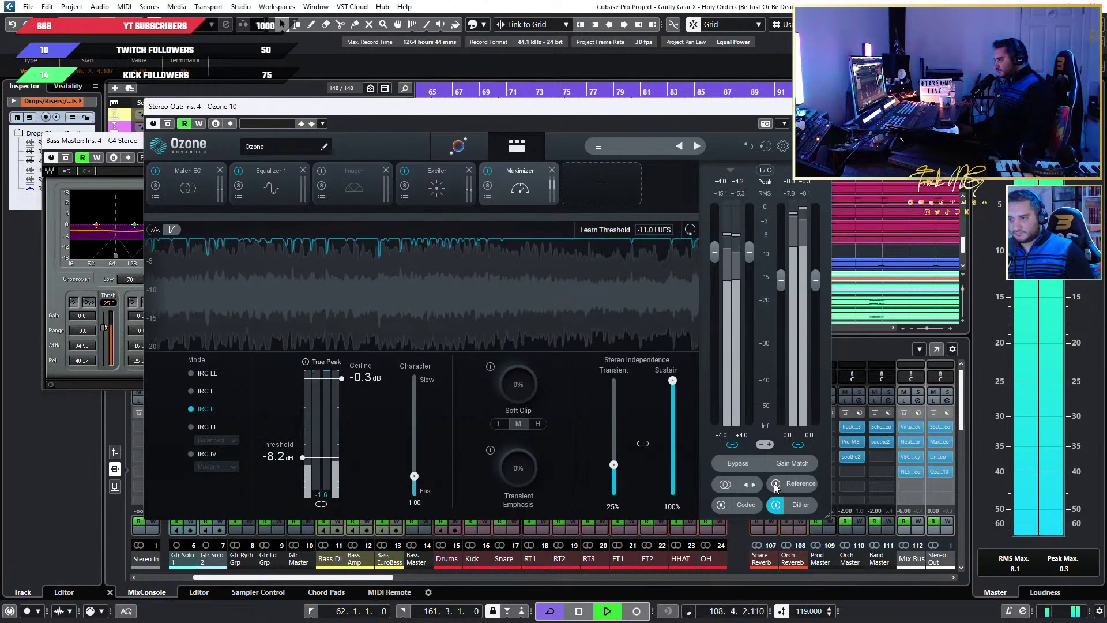
{"action": "left_click", "coordinate": [775, 484]}
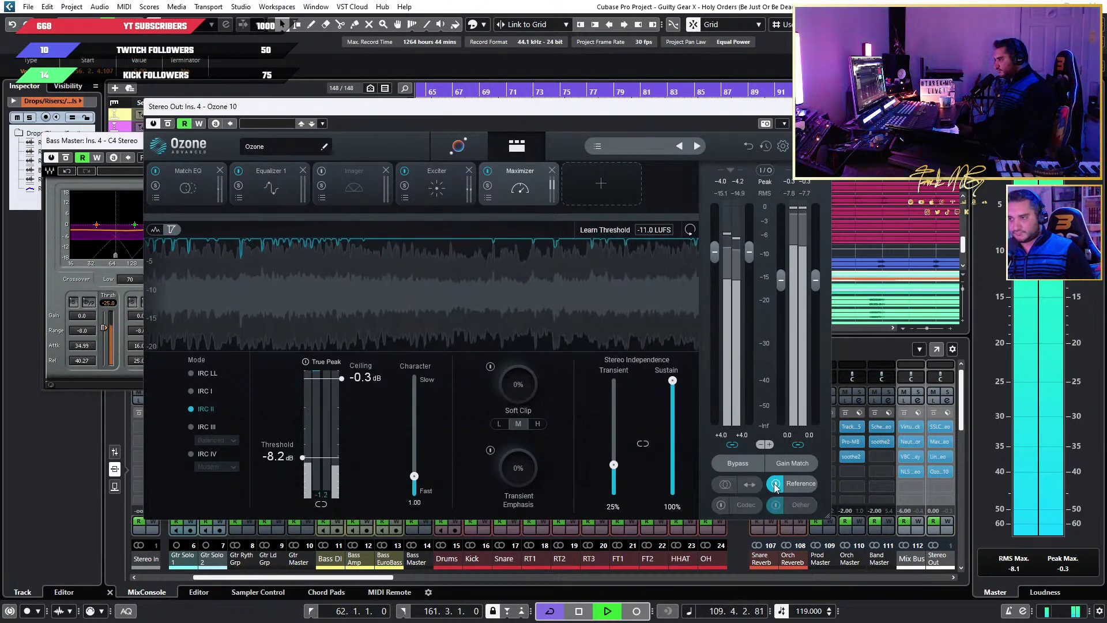
{"action": "left_click", "coordinate": [776, 485]}
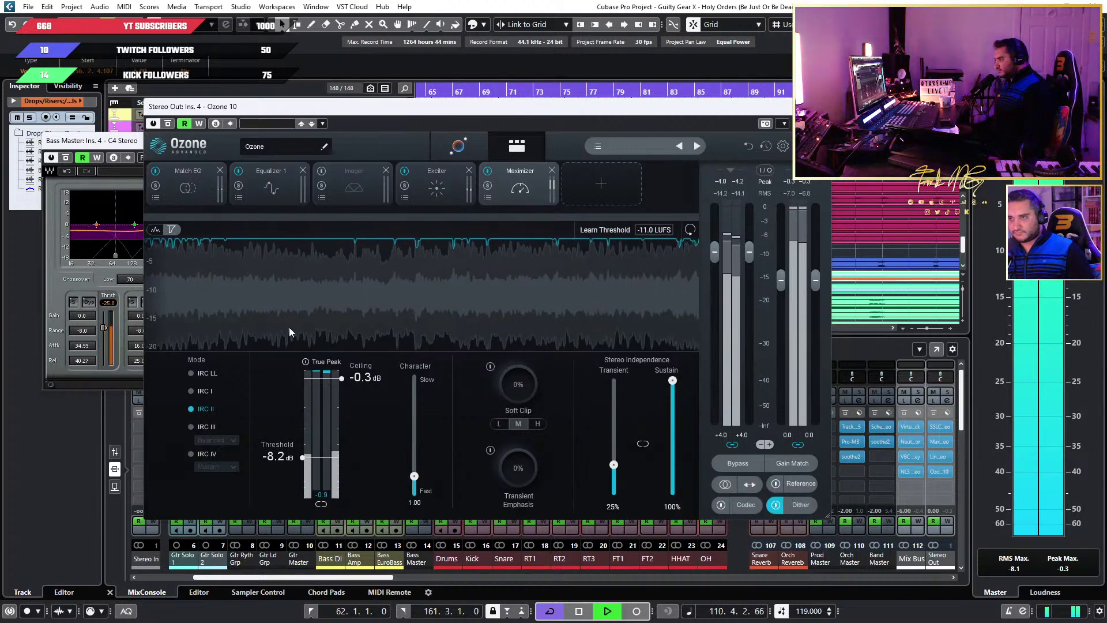
{"action": "left_click", "coordinate": [87, 141]}
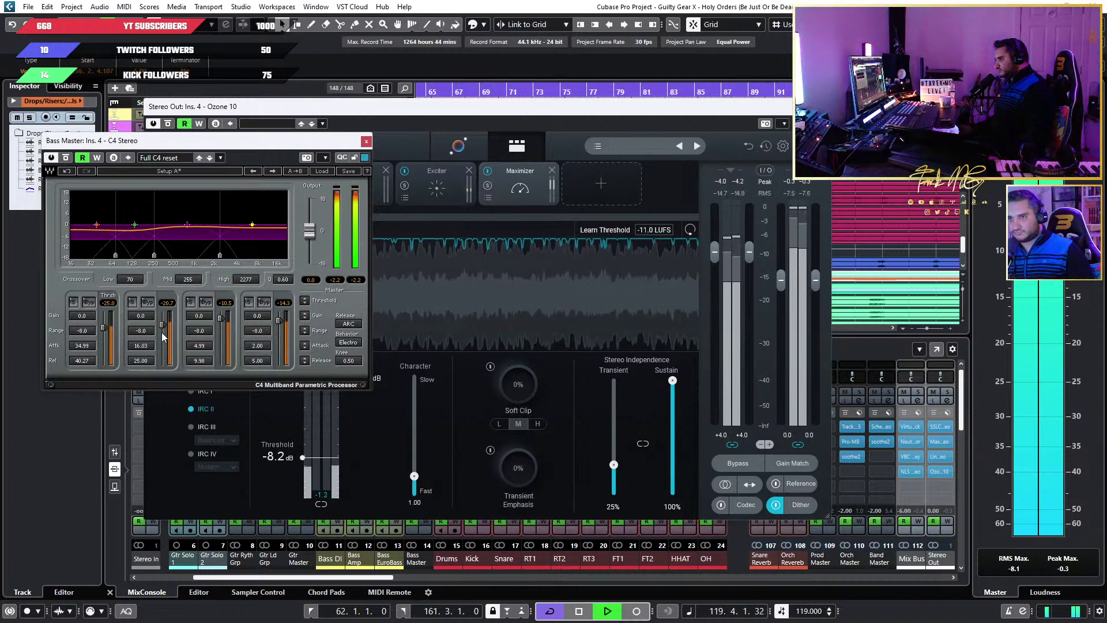
Set the threshold of the C4's second band to -17.0, close the C4, and compare the mix with Ozone's reference track
{"action": "left_click_drag", "start_coordinate": [162, 325], "coordinate": [162, 320]}
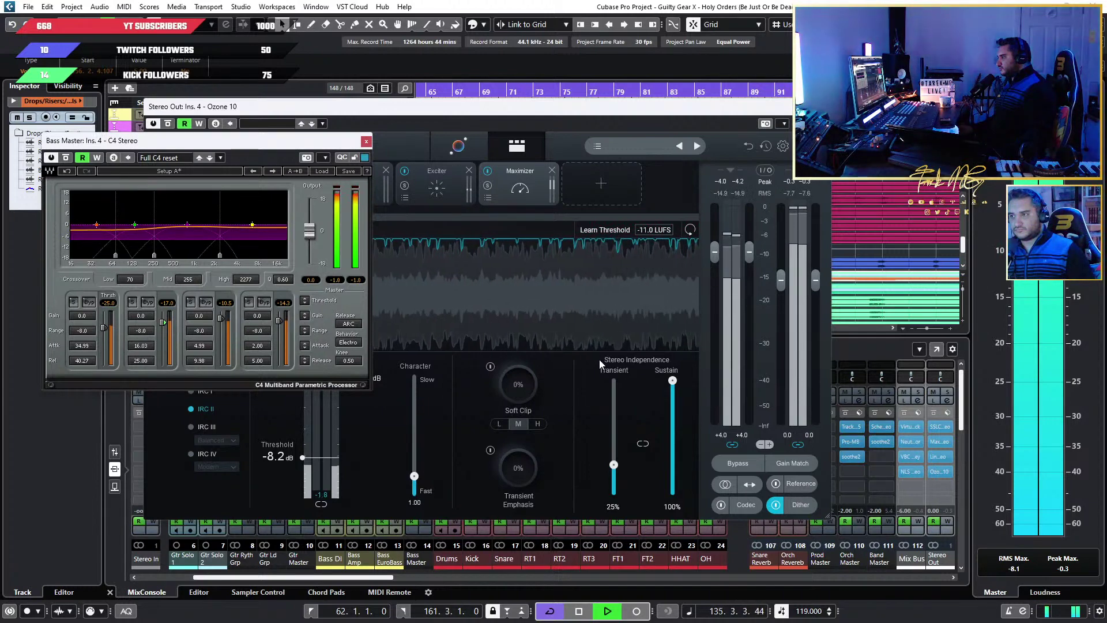
{"action": "left_click", "coordinate": [365, 141]}
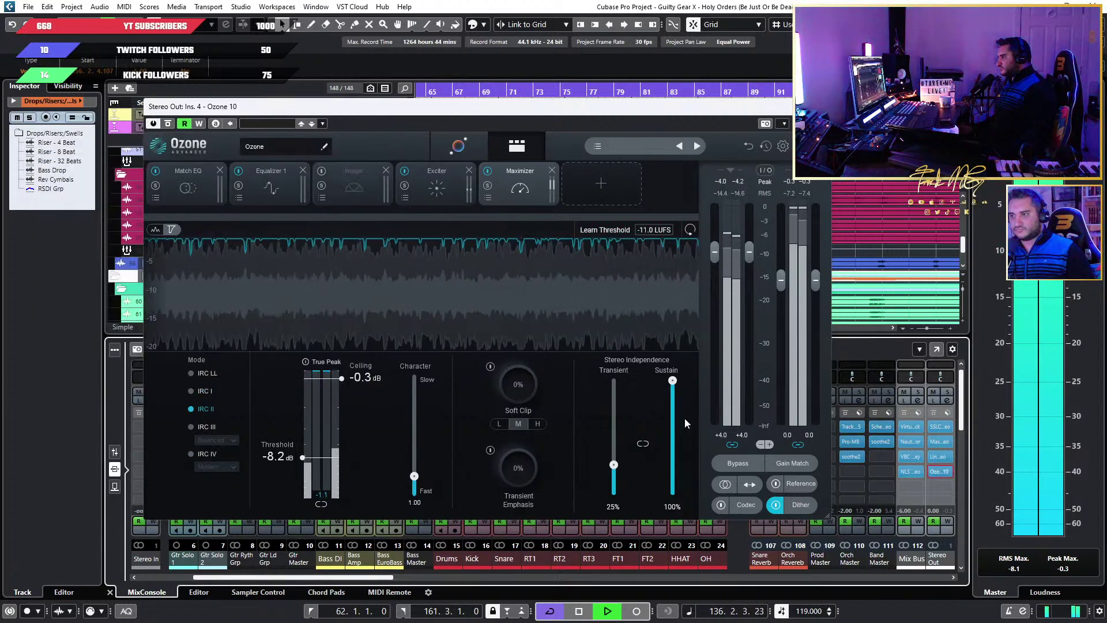
{"action": "left_click", "coordinate": [775, 483]}
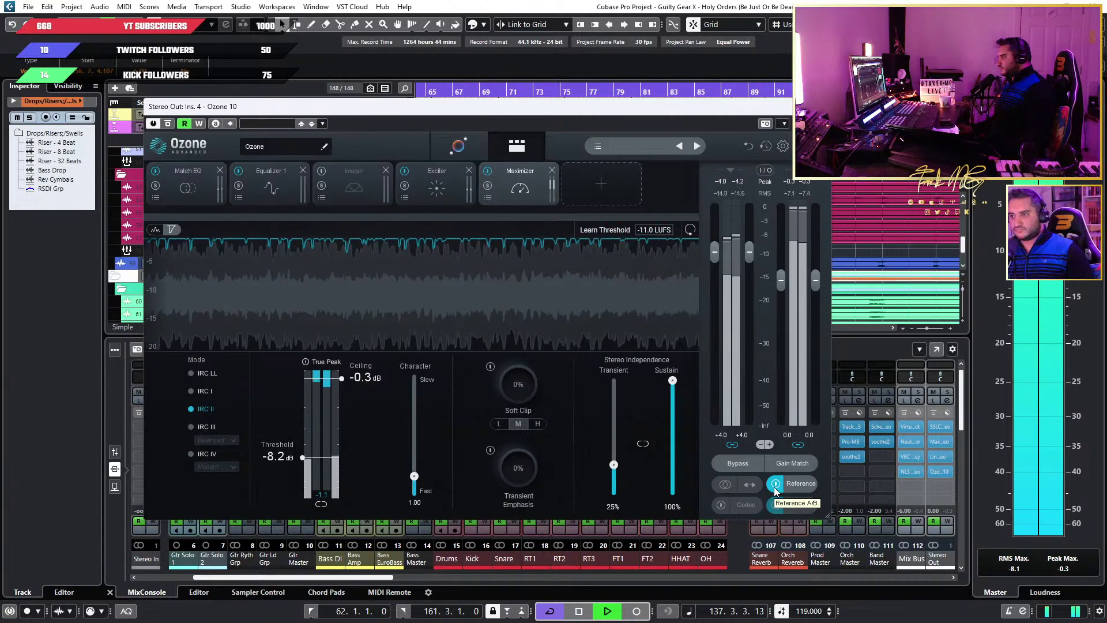
{"action": "left_click", "coordinate": [776, 484]}
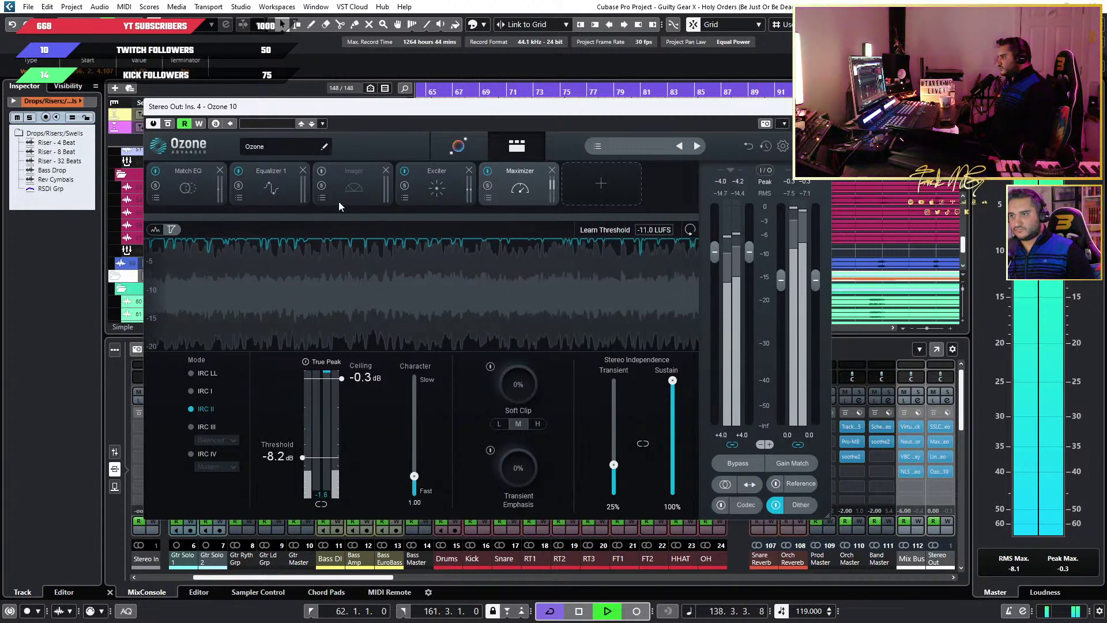
Enable high-shelf band 7 in Ozone's Equalizer 1 and set it to a 0.5 dB boost at about 1027 Hz
{"action": "left_click", "coordinate": [254, 198]}
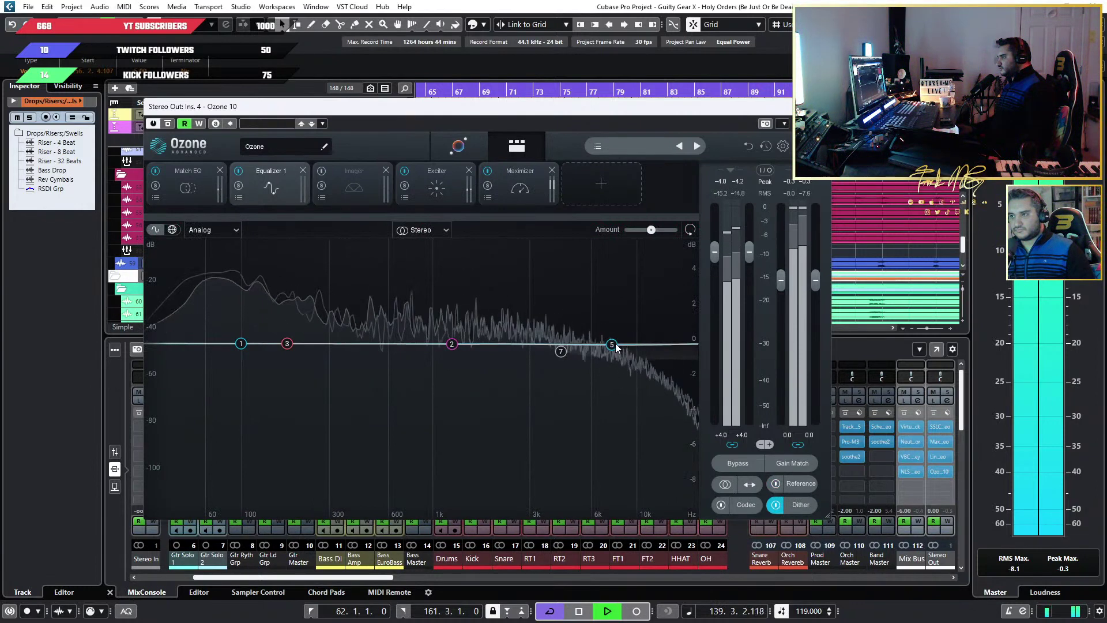
{"action": "left_click_drag", "start_coordinate": [561, 351], "coordinate": [535, 340]}
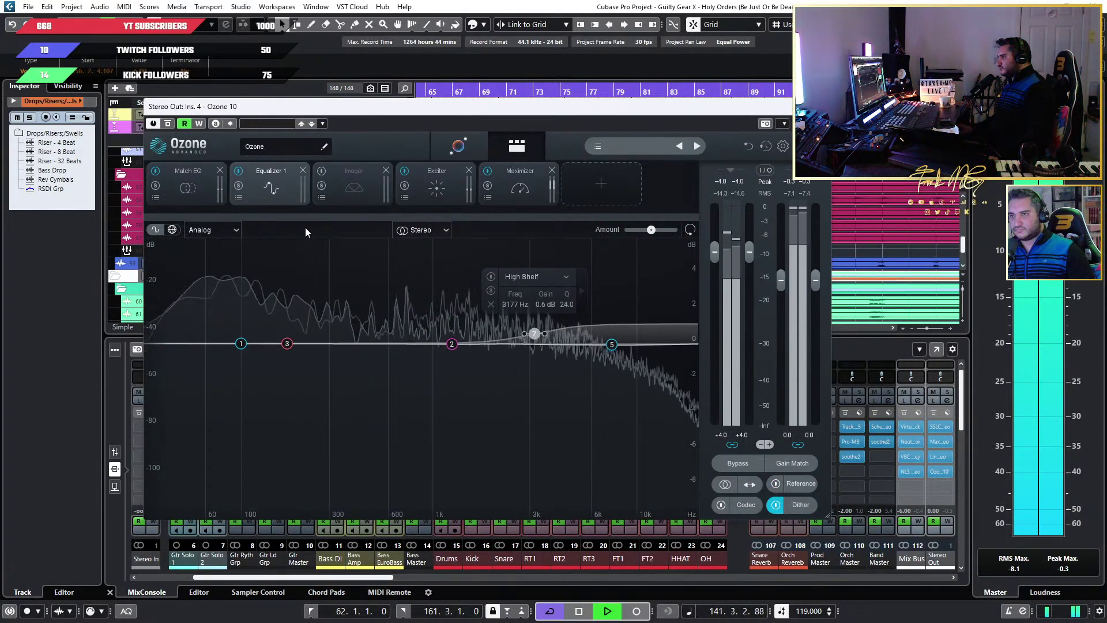
{"action": "left_click_drag", "start_coordinate": [534, 334], "coordinate": [538, 340]}
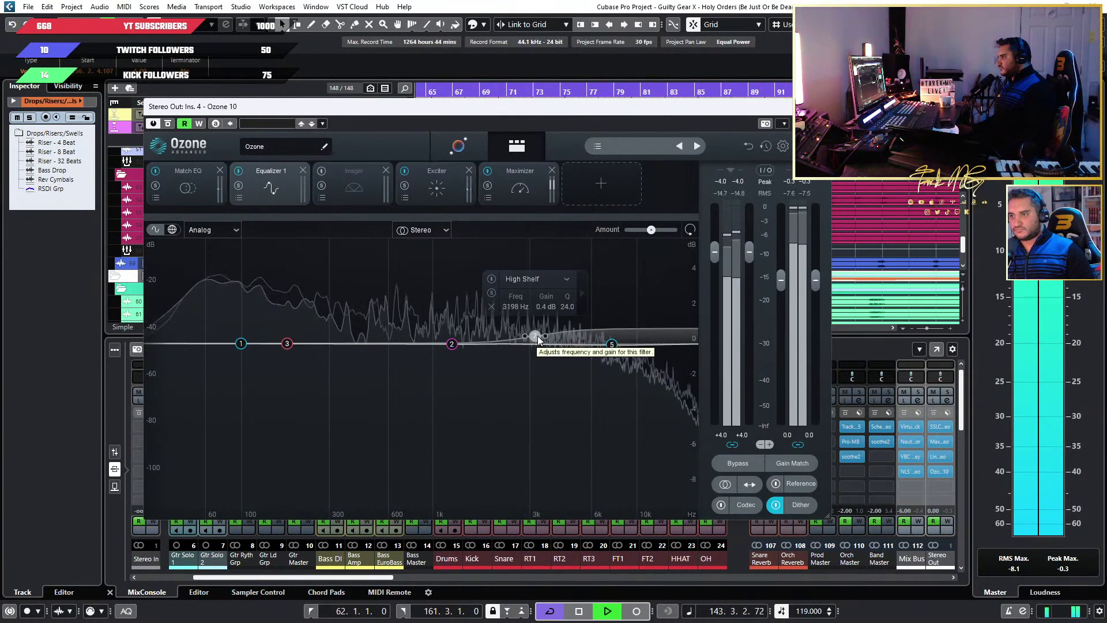
{"action": "left_click", "coordinate": [493, 279]}
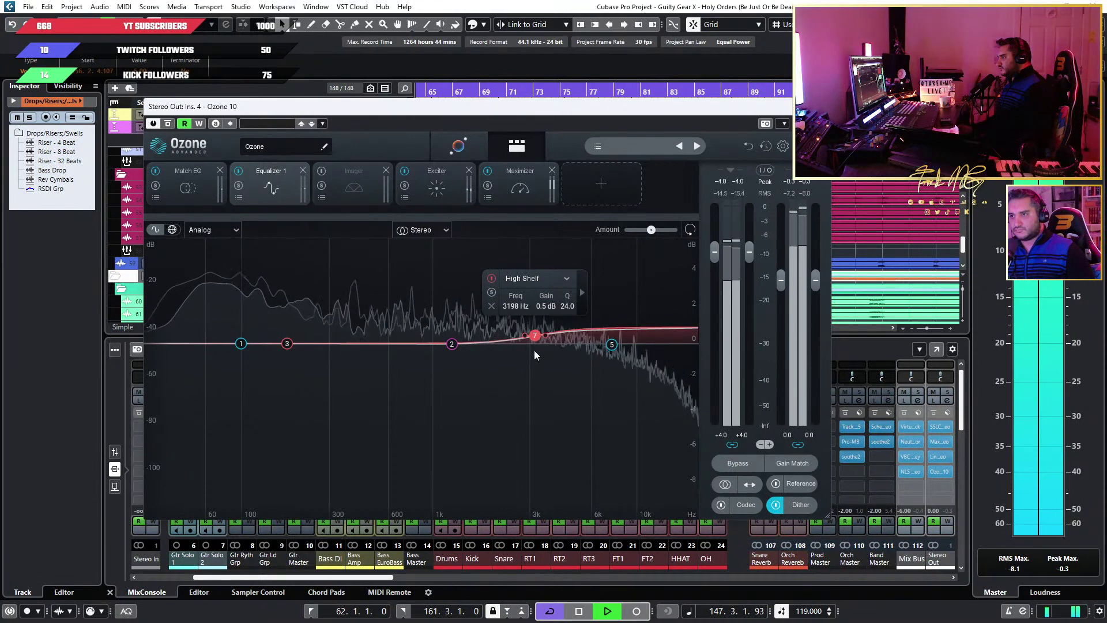
{"action": "left_click_drag", "start_coordinate": [534, 340], "coordinate": [433, 338]}
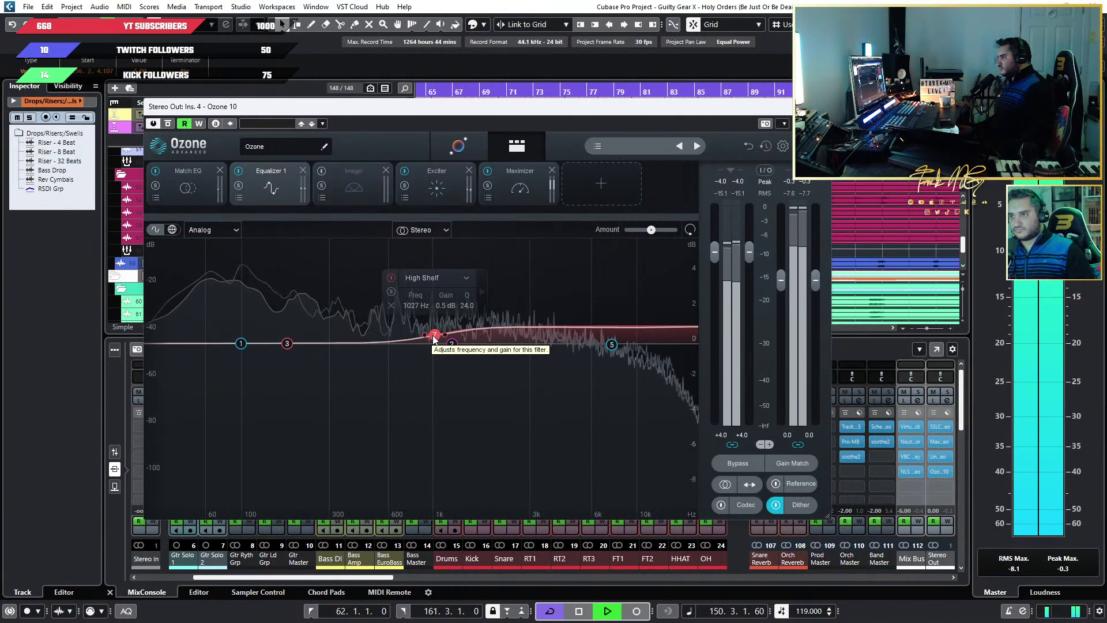
{"action": "left_click_drag", "start_coordinate": [433, 338], "coordinate": [434, 339]}
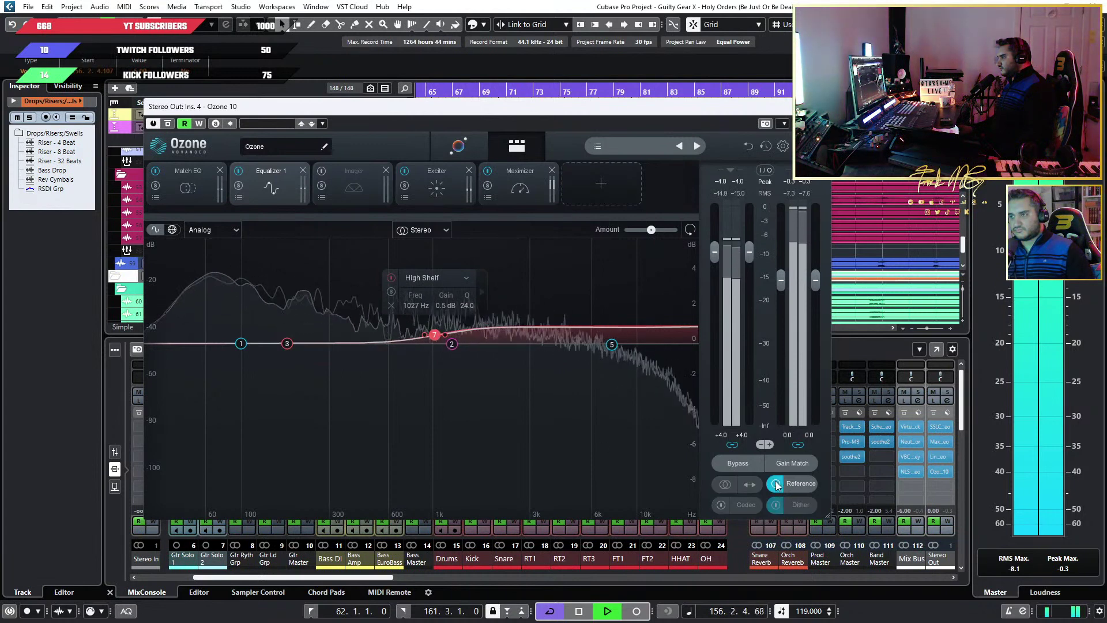
Play the song again from about bar 79, alternate between the equalized mix and the reference track, and stop playback
{"action": "key", "text": "shift+b"}
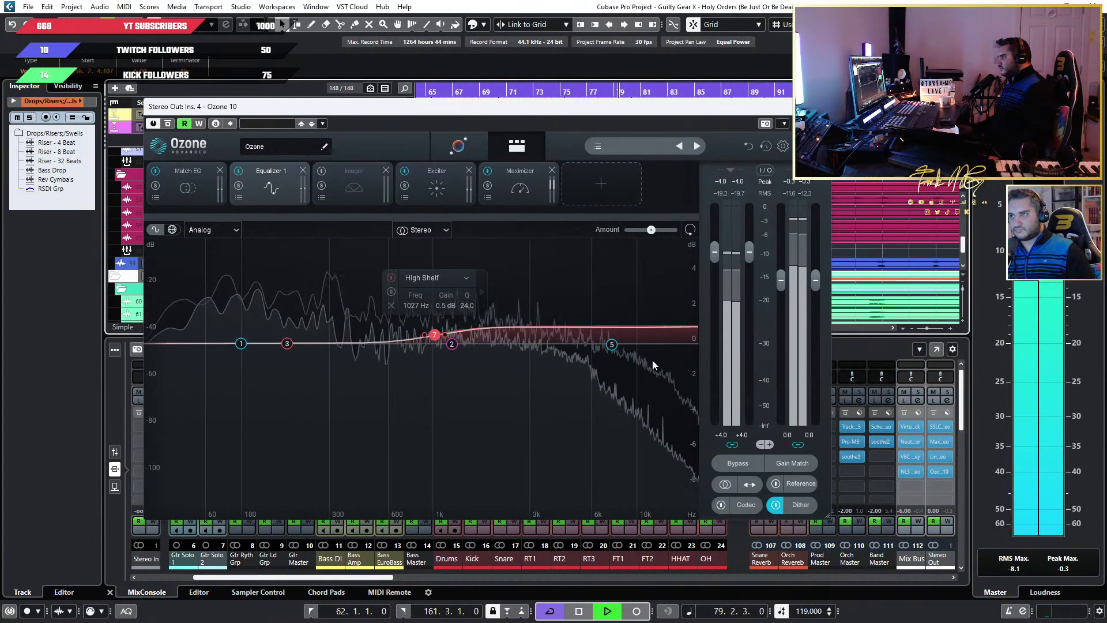
{"action": "left_click", "coordinate": [776, 483]}
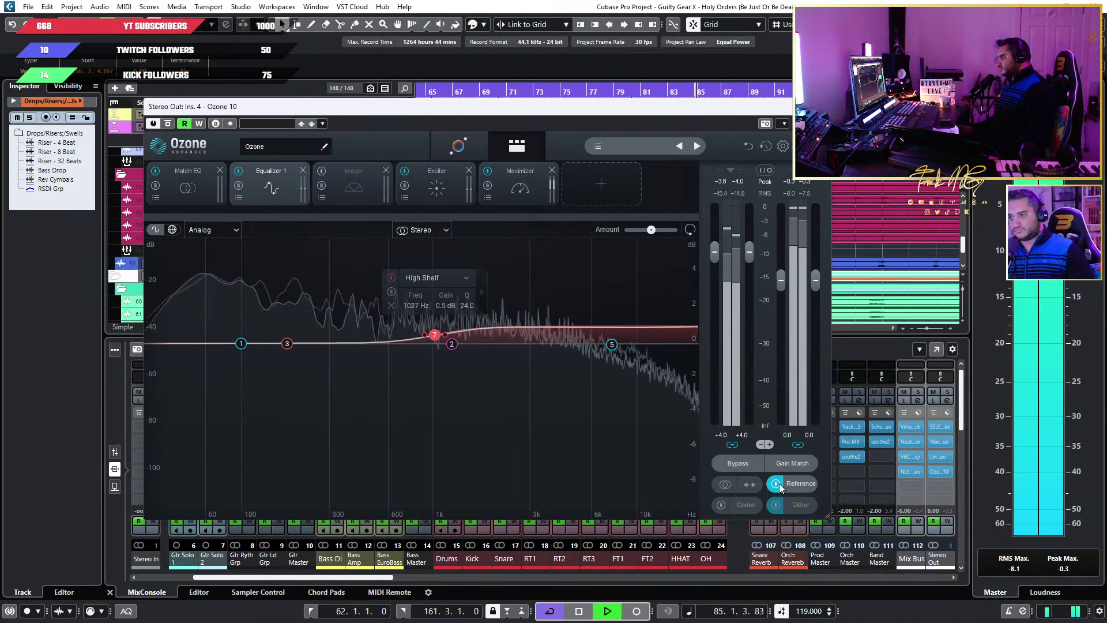
{"action": "left_click", "coordinate": [779, 483]}
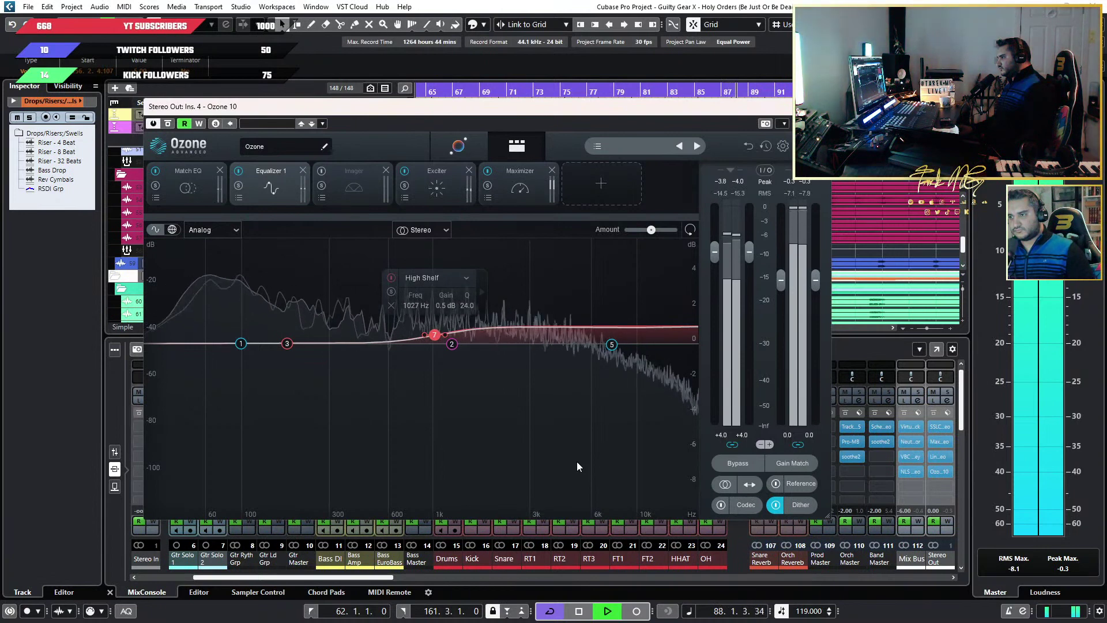
{"action": "left_click", "coordinate": [781, 484]}
{"action": "left_click", "coordinate": [782, 483]}
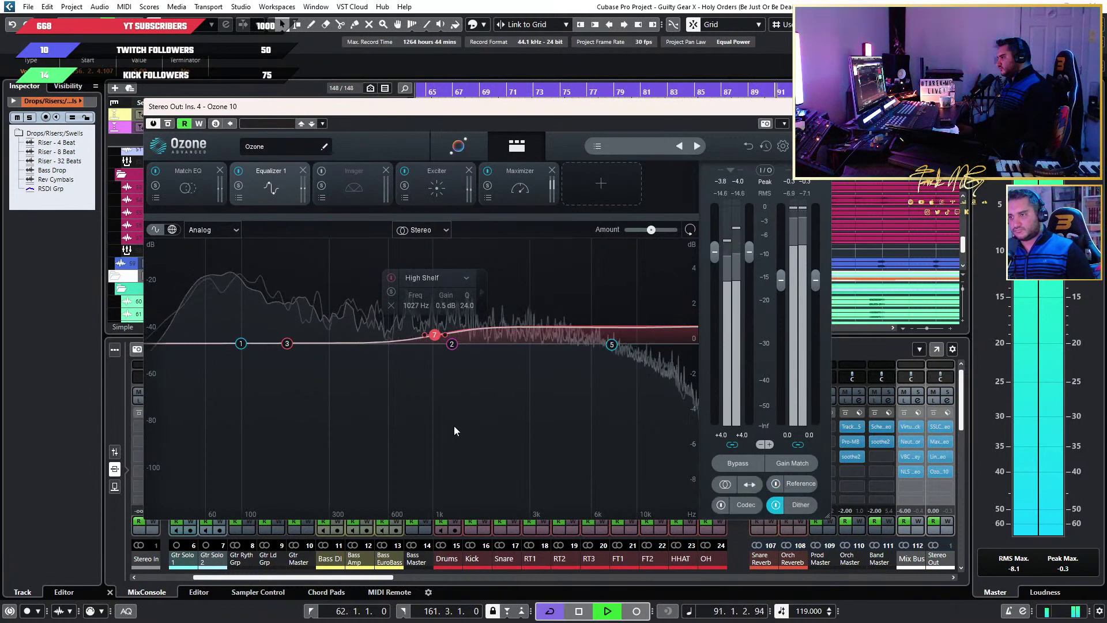
{"action": "key", "text": "space"}
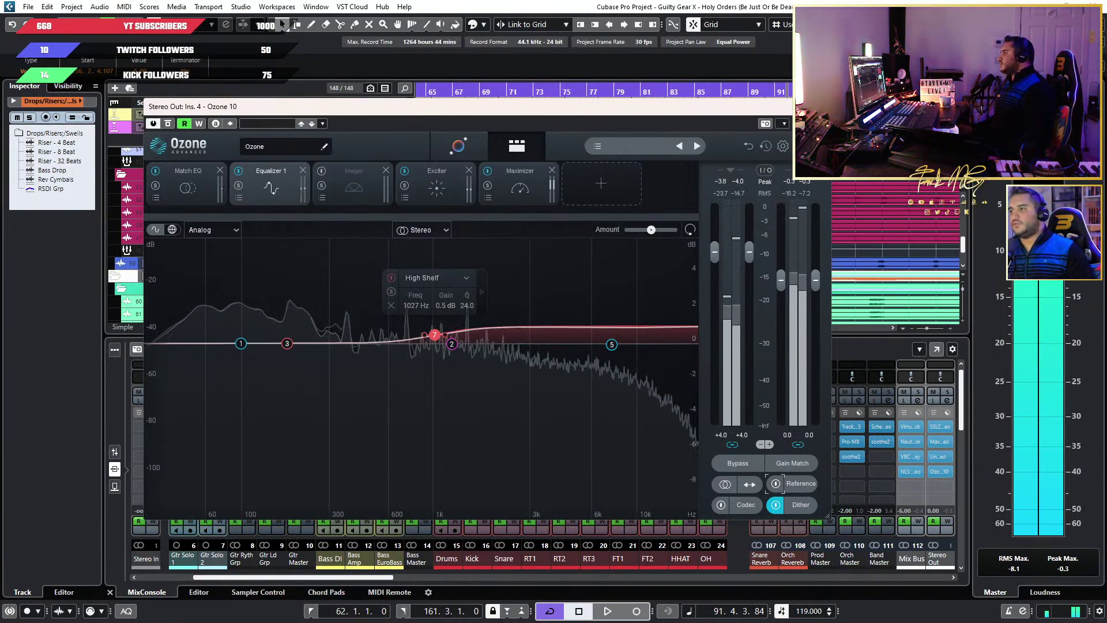
Close Ozone and export the Stereo Out mixdown between the locators as GGHO MASTER 7, a 44.100 kHz, 24-bit Wave file
{"action": "key", "text": "ctrl+w"}
{"action": "key", "text": "g"}
{"action": "key", "text": "g"}
{"action": "key", "text": "g"}
{"action": "key", "text": "g"}
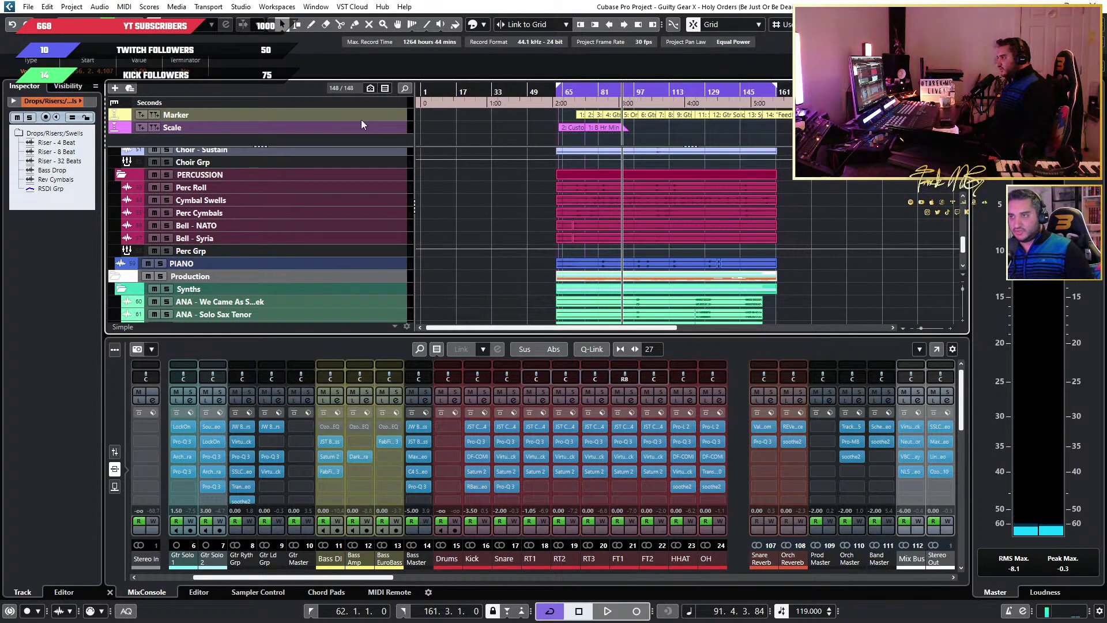
{"action": "left_click", "coordinate": [27, 6]}
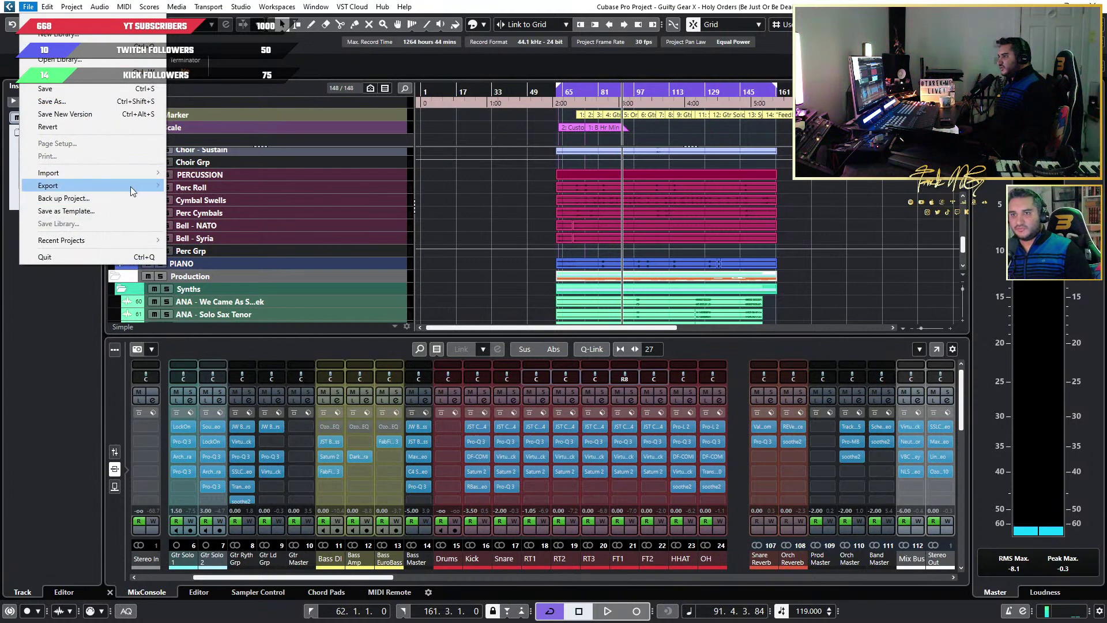
{"action": "mouse_move", "coordinate": [136, 186]}
{"action": "left_click", "coordinate": [209, 186]}
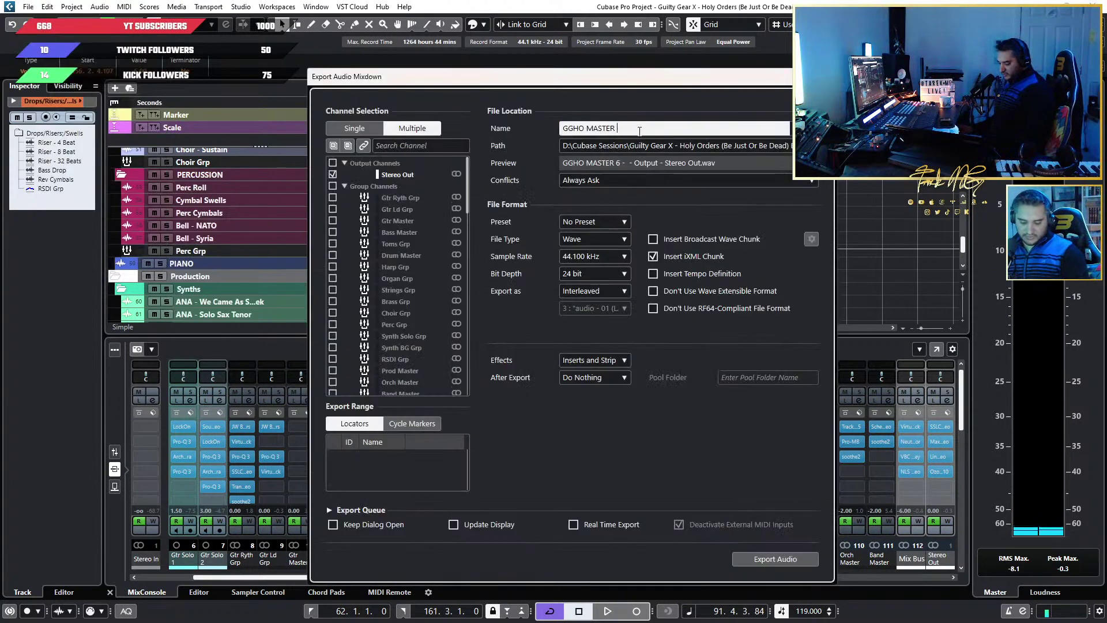
{"action": "left_click", "coordinate": [791, 561]}
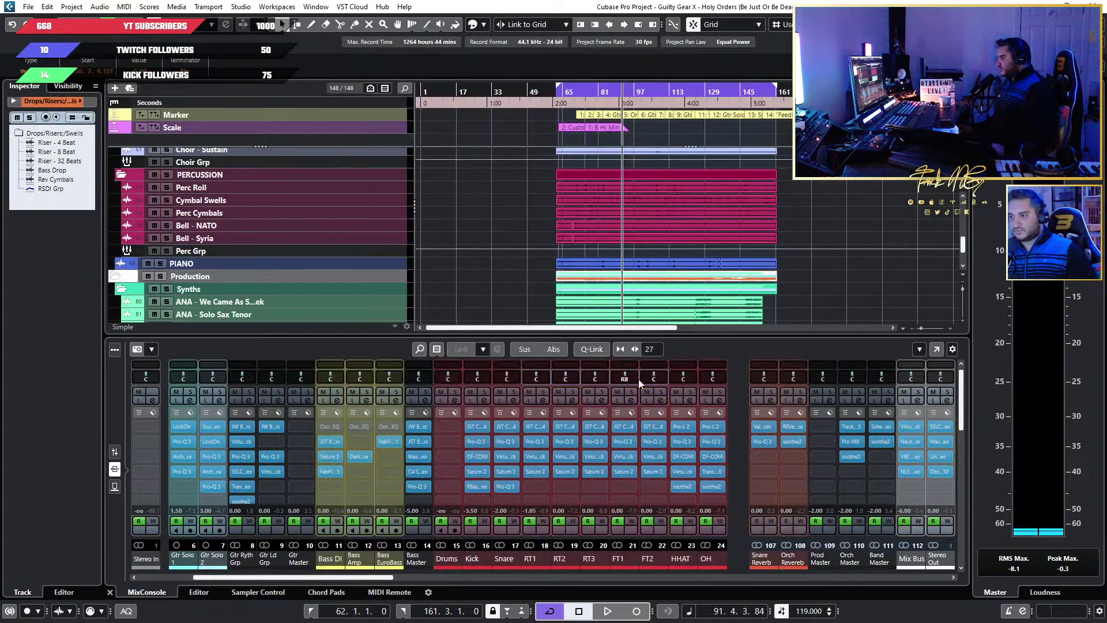
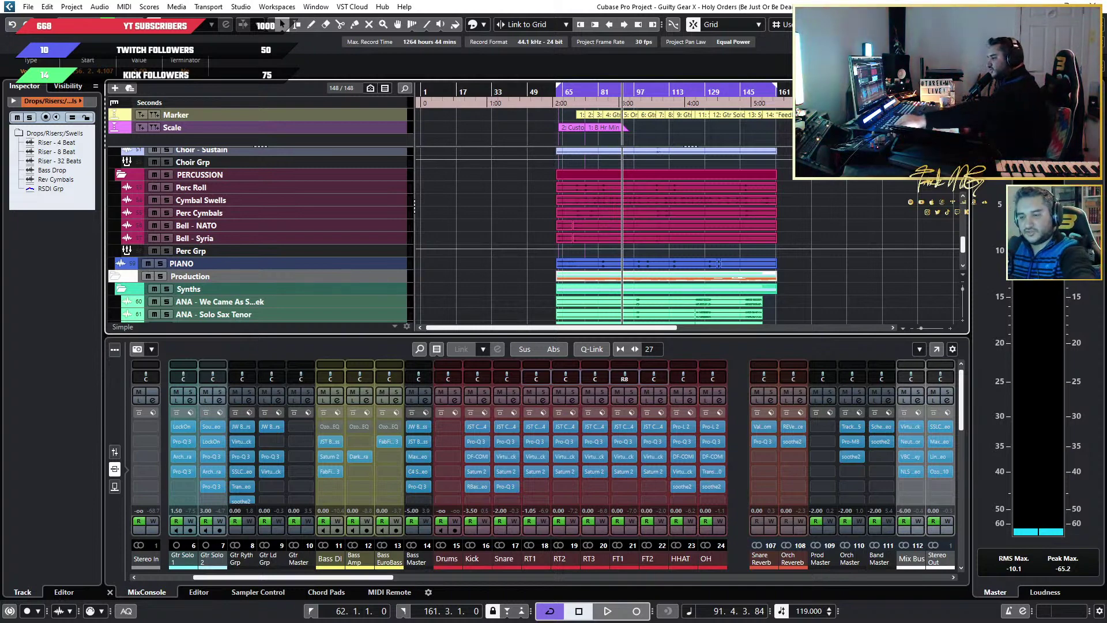
Briefly play the project, and open GGHO MASTER 7 from the MIXDOWN folder in VLC media player
{"action": "key", "text": "space"}
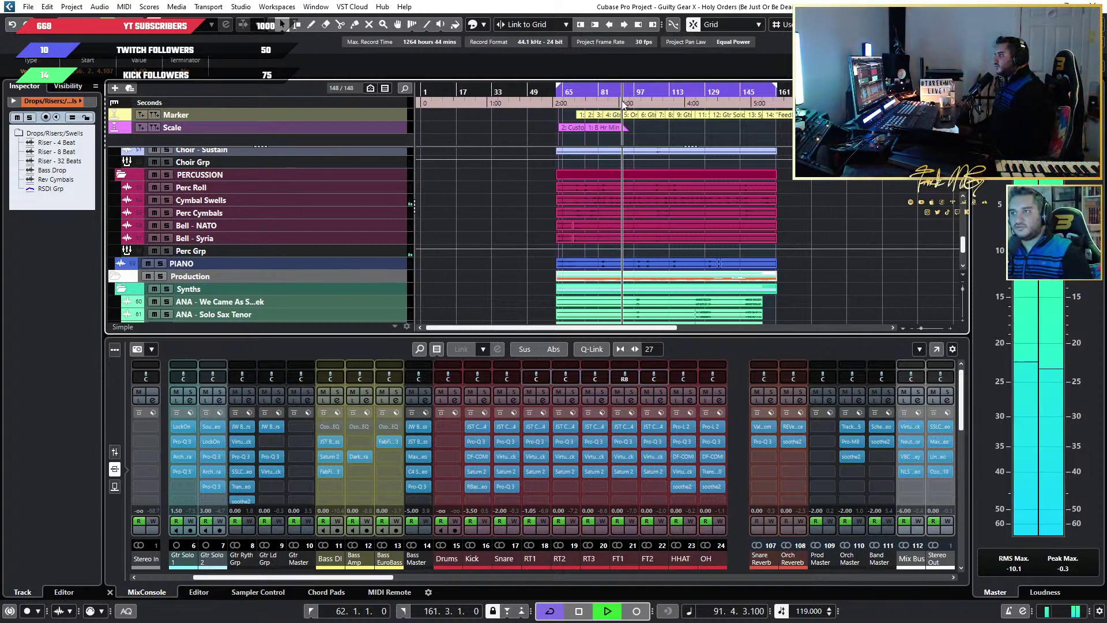
{"action": "key", "text": "space"}
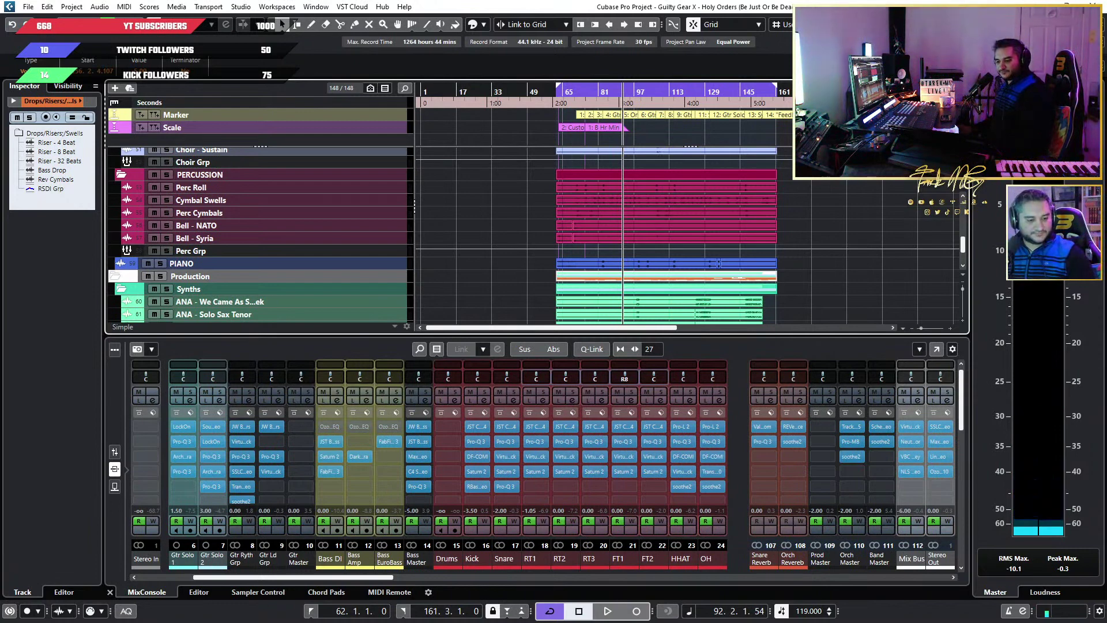
{"action": "key", "text": "alt+Tab"}
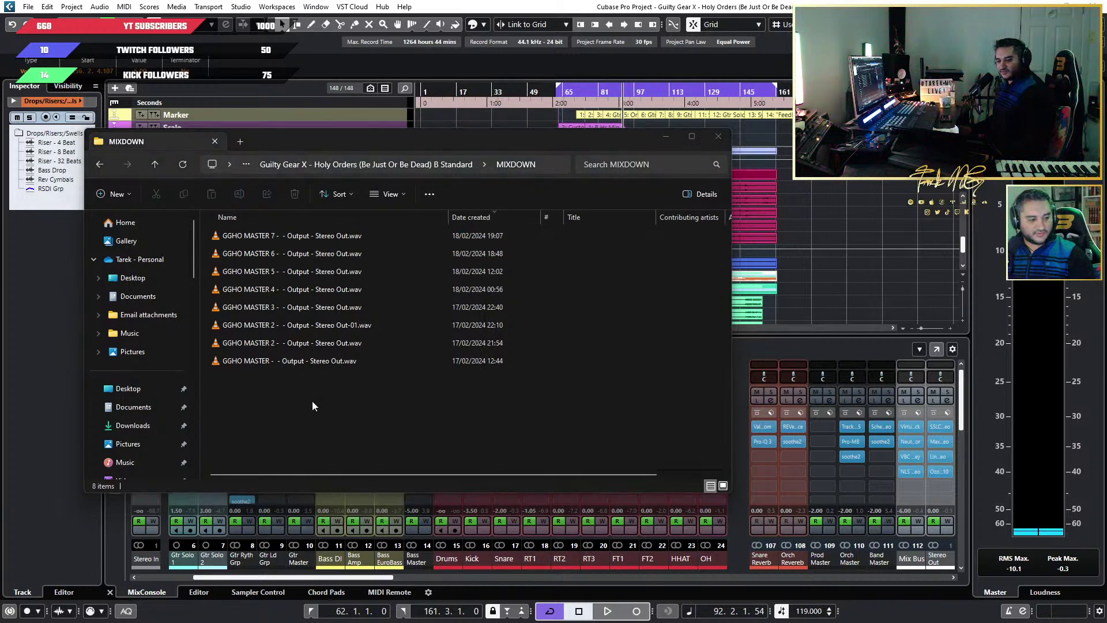
{"action": "double_click", "coordinate": [302, 237]}
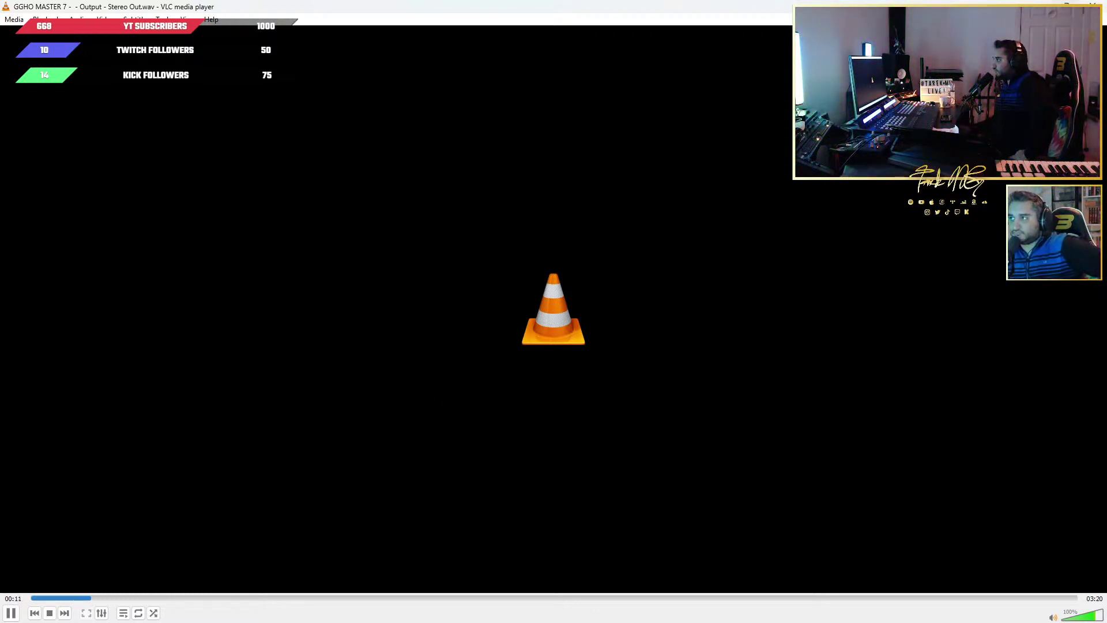
Listen through the exported master with the VLC and MIXDOWN folder windows arranged over the project, and close both windows
{"action": "key", "text": "super+Down"}
{"action": "left_click_drag", "start_coordinate": [99, 116], "coordinate": [724, 118]}
{"action": "left_click", "coordinate": [552, 147]}
{"action": "left_click_drag", "start_coordinate": [632, 143], "coordinate": [564, 196]}
{"action": "left_click_drag", "start_coordinate": [810, 126], "coordinate": [808, 209]}
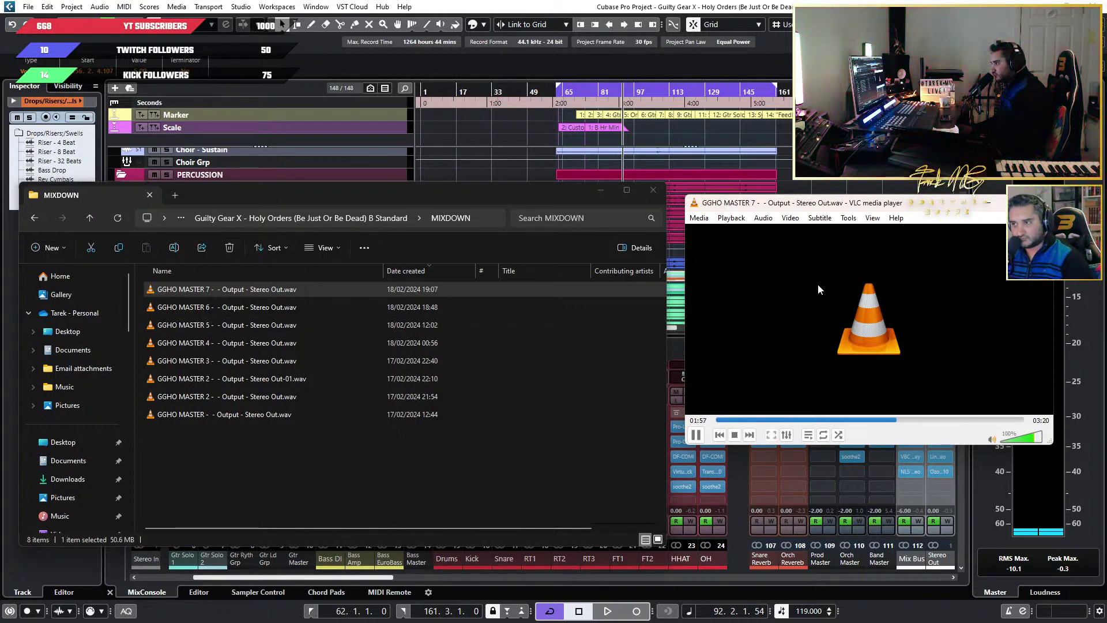
{"action": "left_click", "coordinate": [873, 217]}
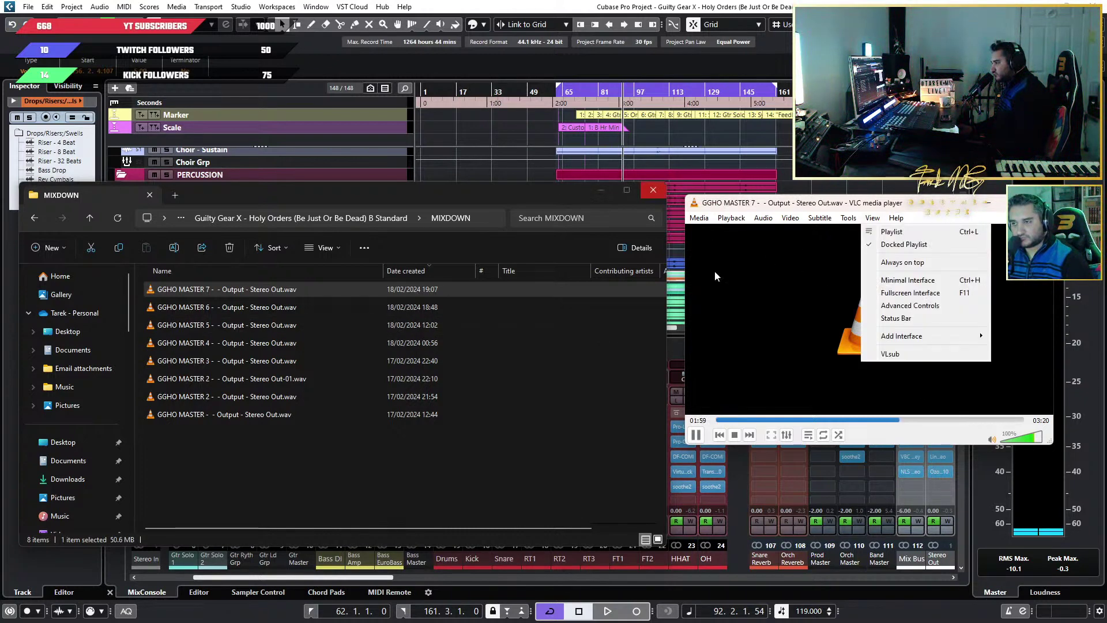
{"action": "left_click", "coordinate": [689, 285]}
{"action": "left_click_drag", "start_coordinate": [946, 206], "coordinate": [694, 259]}
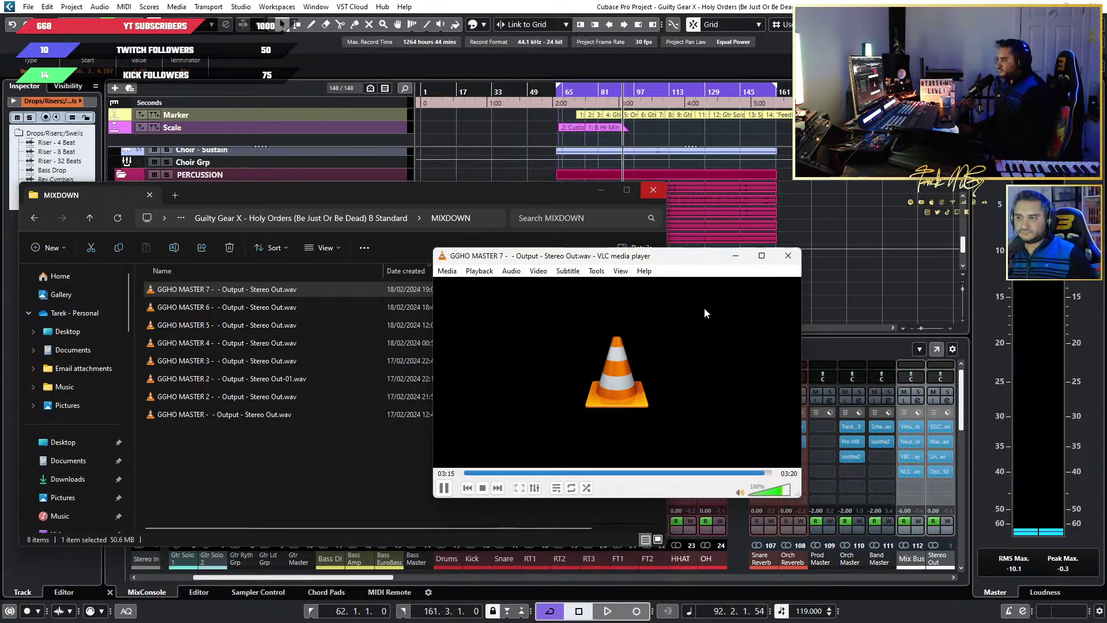
{"action": "left_click", "coordinate": [786, 256]}
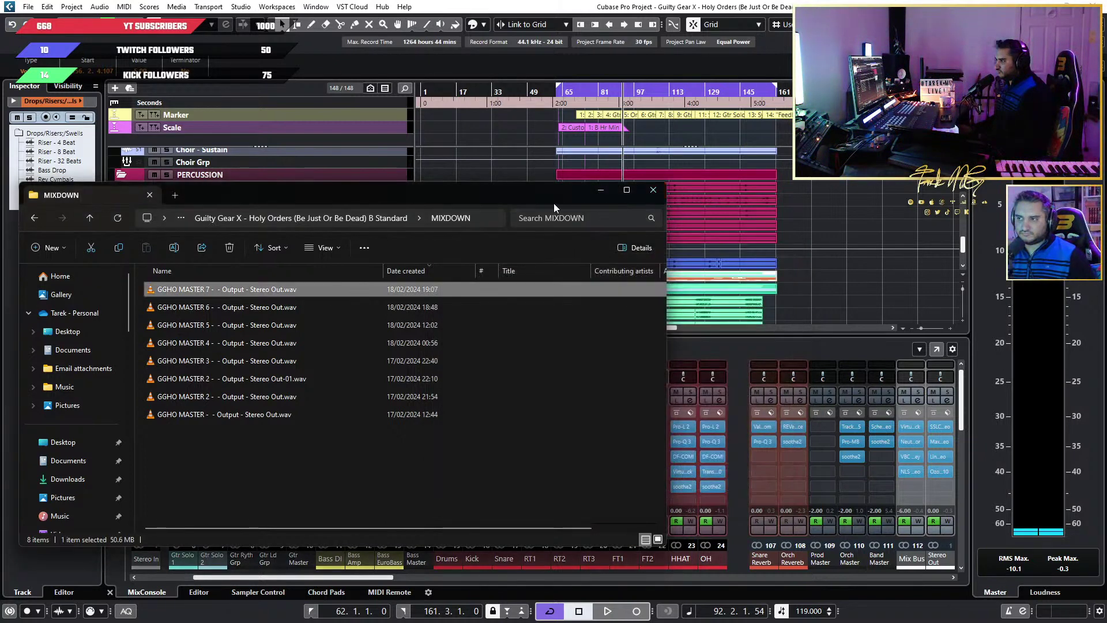
{"action": "left_click", "coordinate": [654, 191]}
Find the Drops/Risers/Swells tracks around the "Feedback" Solo 2 marker and play the section from about bar 146
{"action": "scroll", "coordinate": [762, 270], "scroll_direction": "up", "scroll_amount": 5}
{"action": "scroll", "coordinate": [841, 267], "scroll_direction": "up", "scroll_amount": 6}
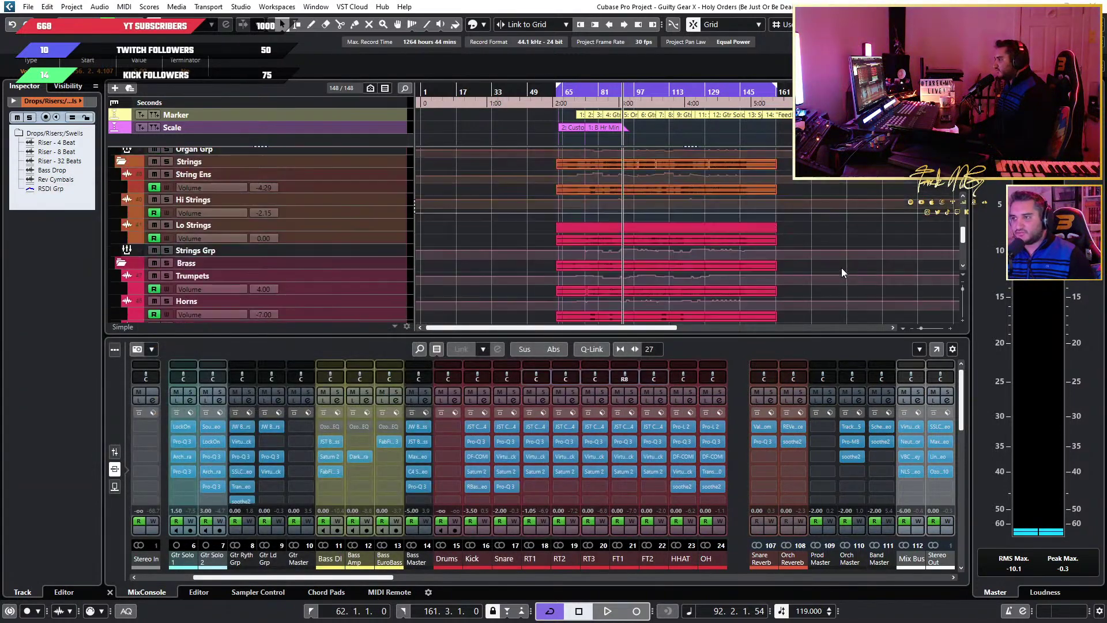
{"action": "scroll", "coordinate": [874, 196], "scroll_direction": "up", "scroll_amount": 2}
{"action": "scroll", "coordinate": [601, 233], "scroll_direction": "up", "scroll_amount": 3}
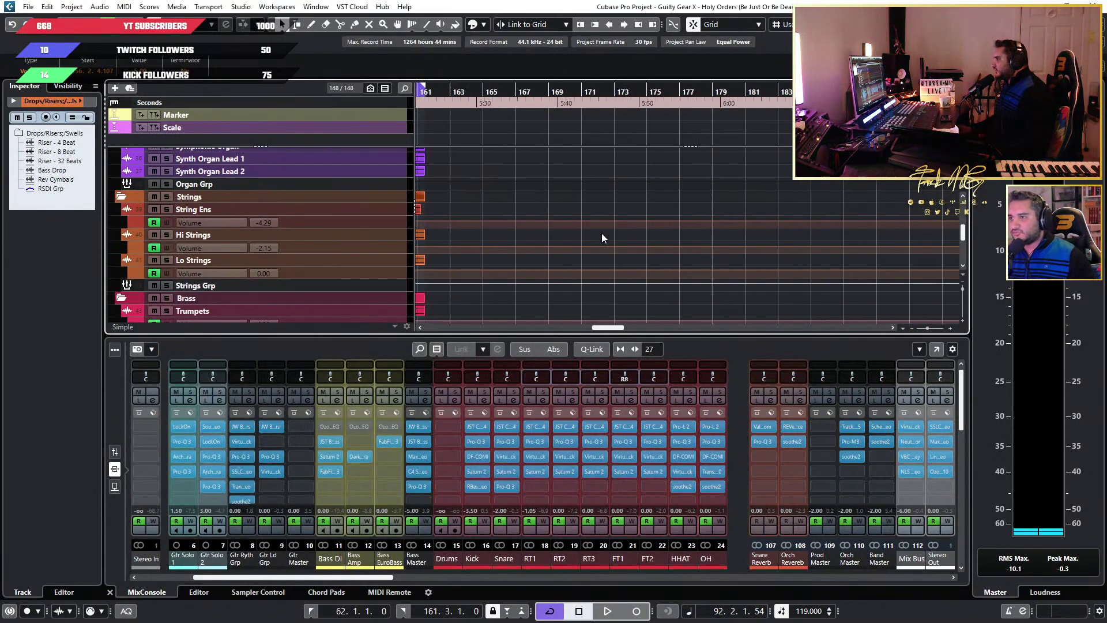
{"action": "scroll", "coordinate": [621, 234], "scroll_direction": "down", "scroll_amount": 8}
{"action": "scroll", "coordinate": [614, 246], "scroll_direction": "up", "scroll_amount": 2}
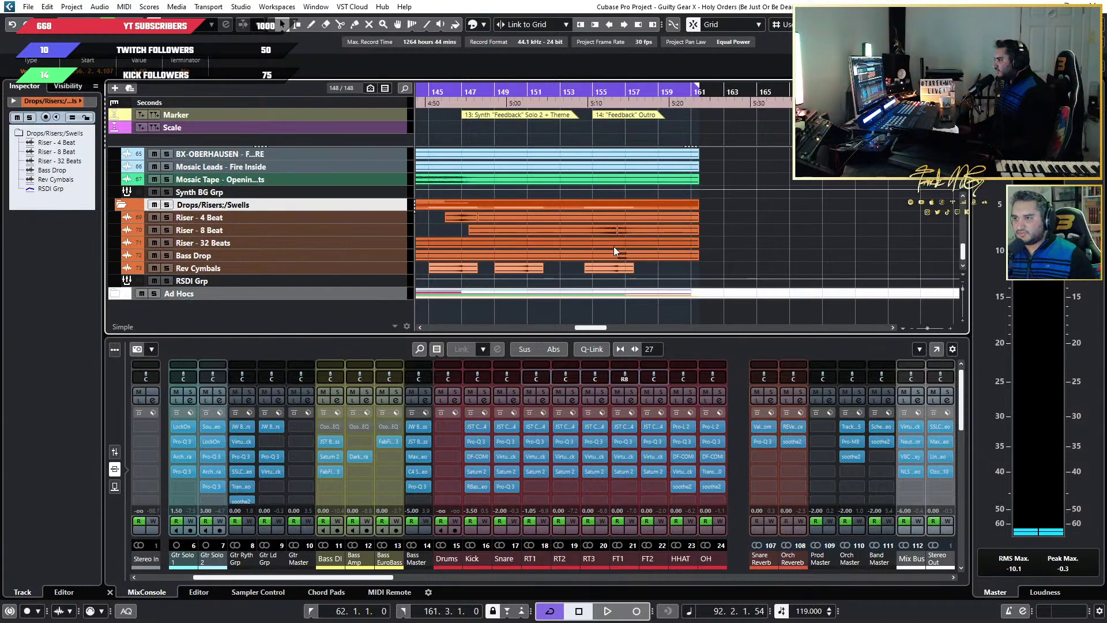
{"action": "scroll", "coordinate": [617, 234], "scroll_direction": "down", "scroll_amount": 1}
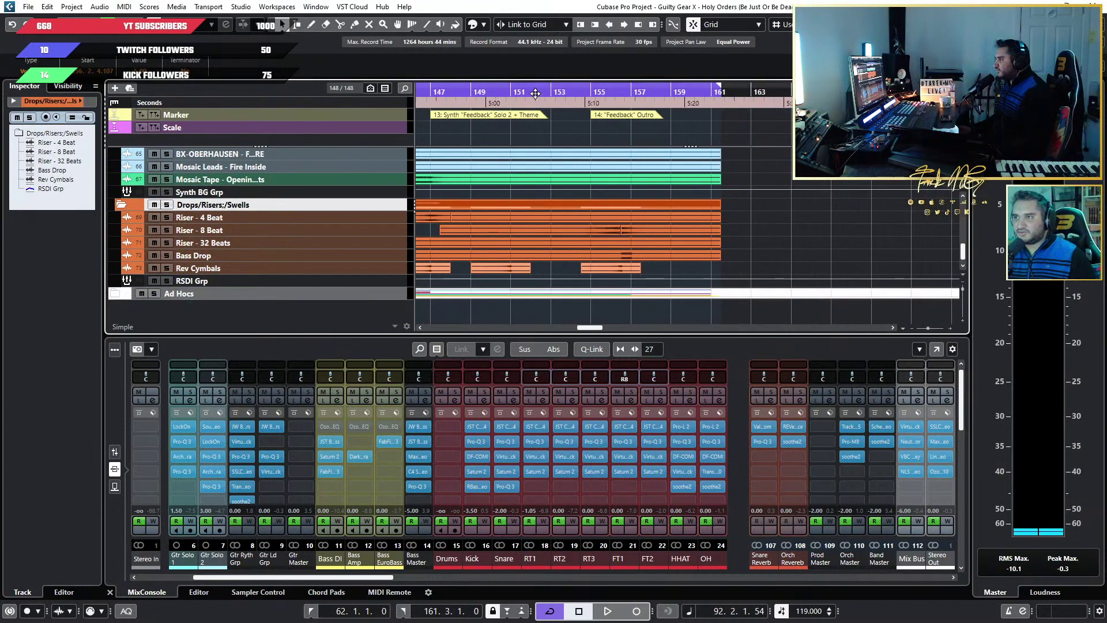
{"action": "double_click", "coordinate": [427, 100]}
{"action": "scroll", "coordinate": [528, 219], "scroll_direction": "up", "scroll_amount": 3}
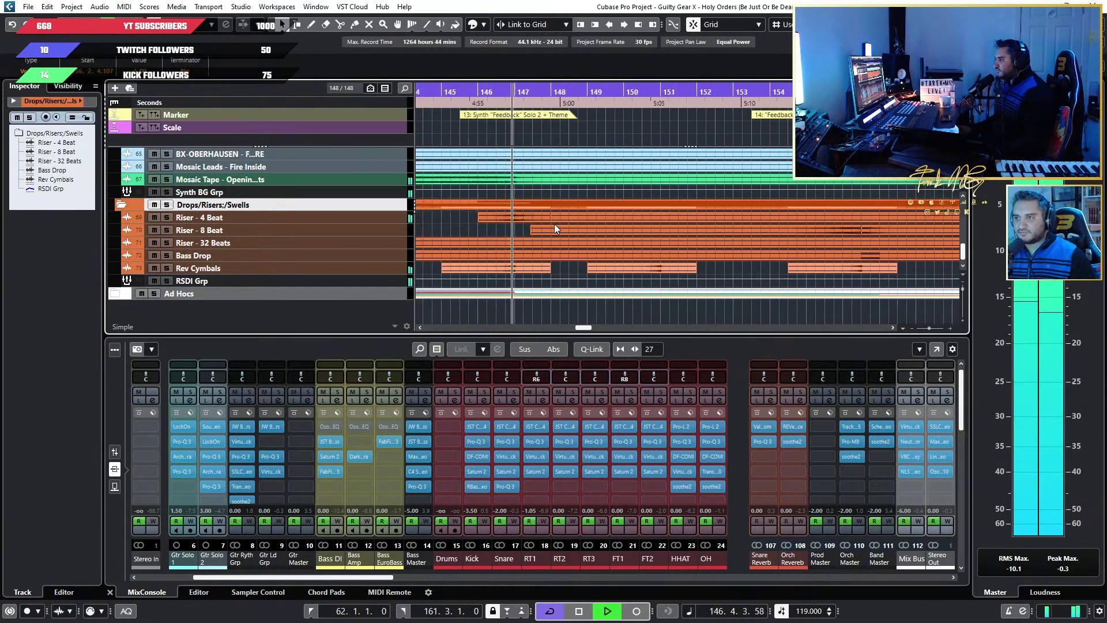
{"action": "scroll", "coordinate": [769, 271], "scroll_direction": "up", "scroll_amount": 2}
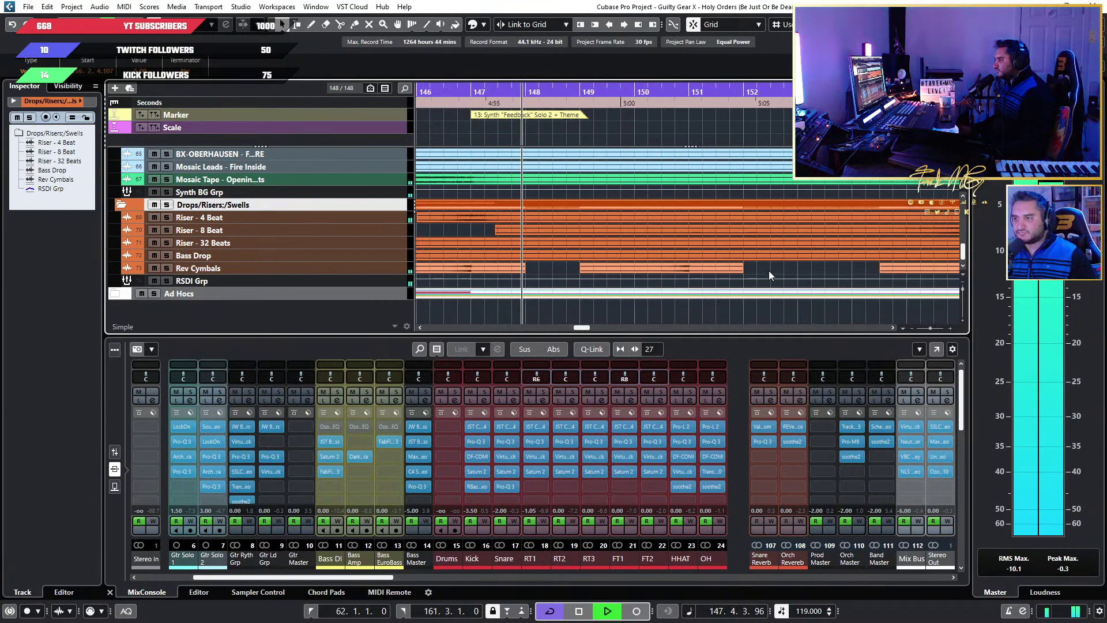
{"action": "scroll", "coordinate": [769, 271], "scroll_direction": "right", "scroll_amount": 2}
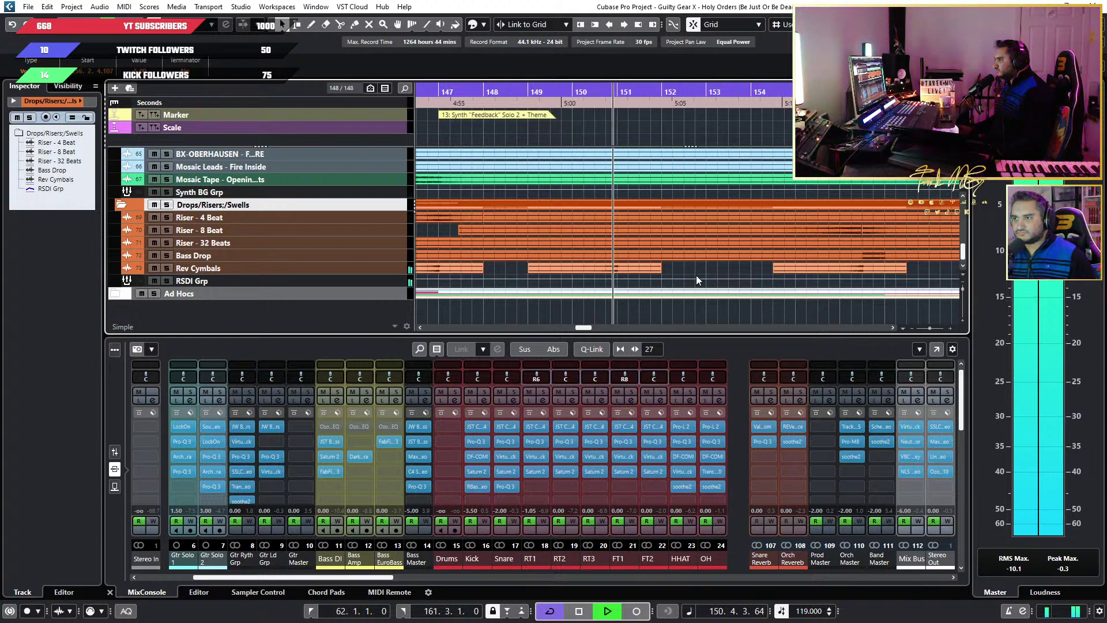
Listen to the outro transition around bars 152 to 157, replaying it from bar 153, and stop playback
{"action": "scroll", "coordinate": [696, 281], "scroll_direction": "right", "scroll_amount": 5}
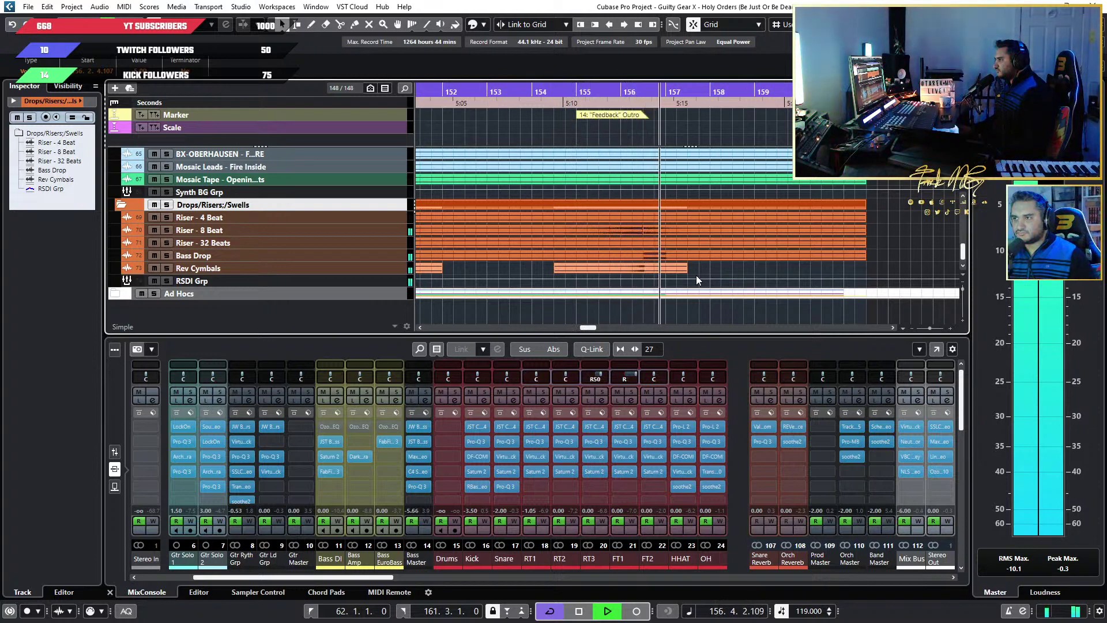
{"action": "left_click", "coordinate": [487, 97]}
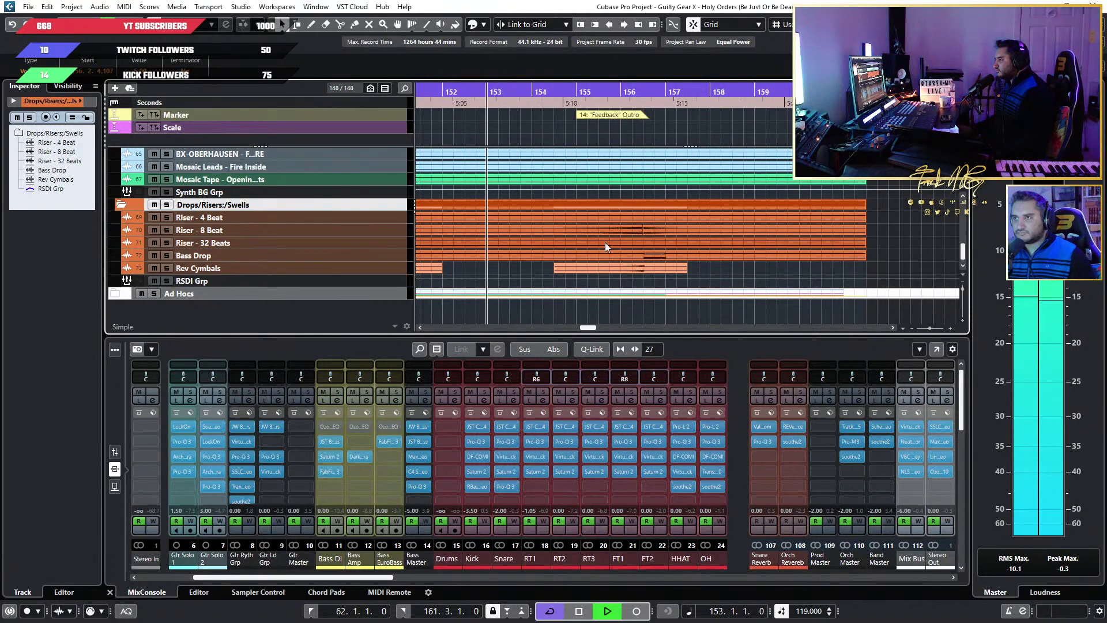
{"action": "scroll", "coordinate": [604, 246], "scroll_direction": "up", "scroll_amount": 2, "text": "ctrl"}
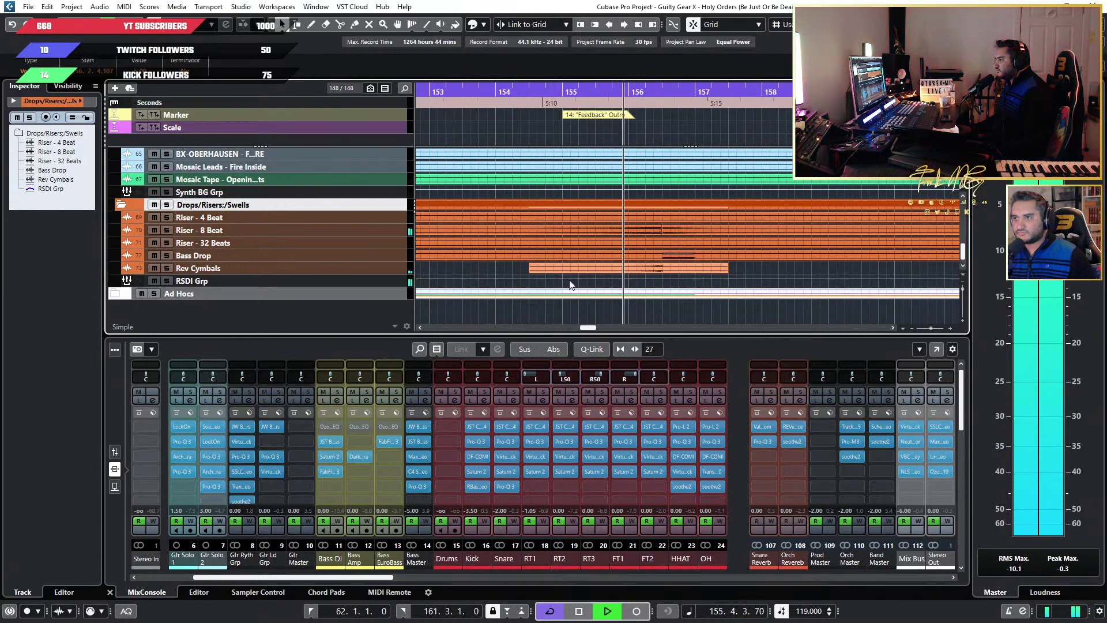
{"action": "scroll", "coordinate": [588, 282], "scroll_direction": "left", "scroll_amount": 3}
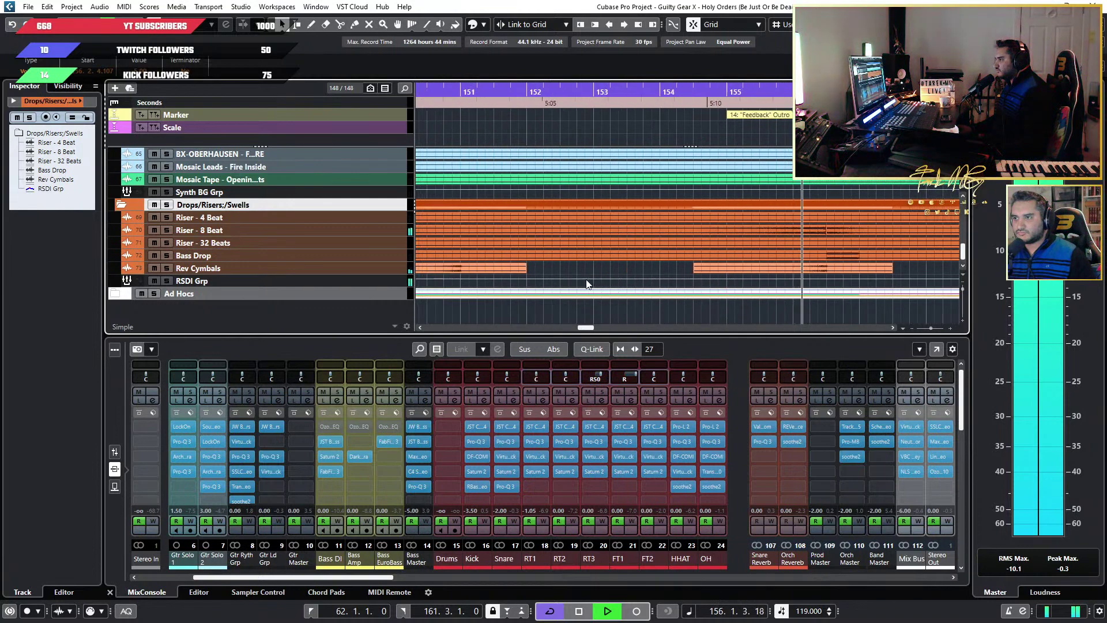
{"action": "key", "text": "space"}
Duplicate the reverse cymbal event on the Rev Cymbals track to start at bar 153, adjust where it meets the original, and audition it
{"action": "left_click", "coordinate": [782, 270]}
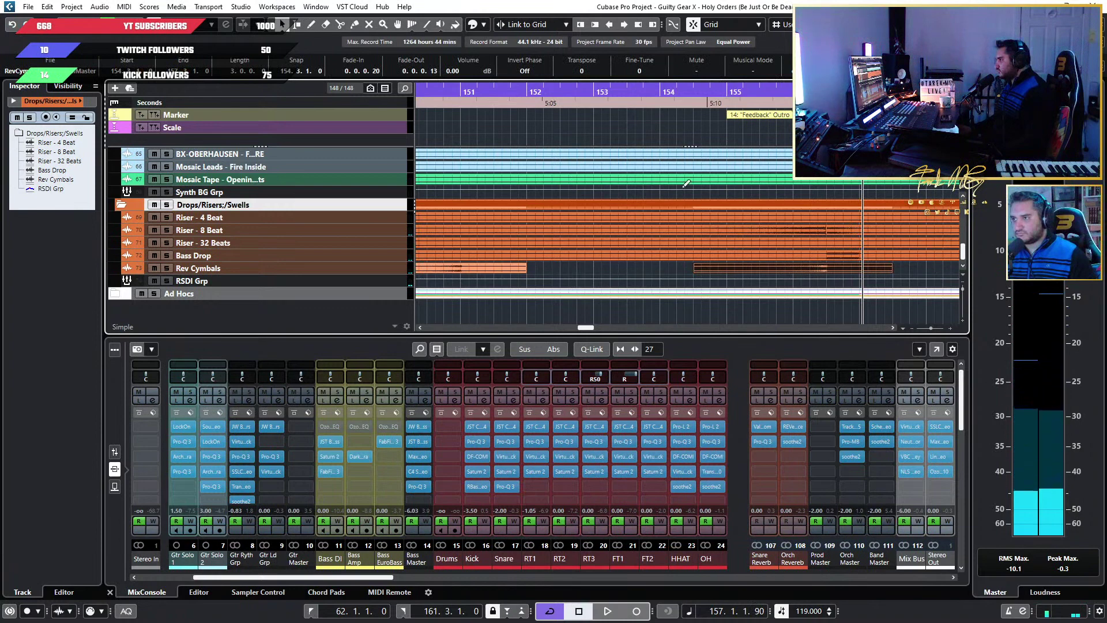
{"action": "left_click", "coordinate": [555, 109]}
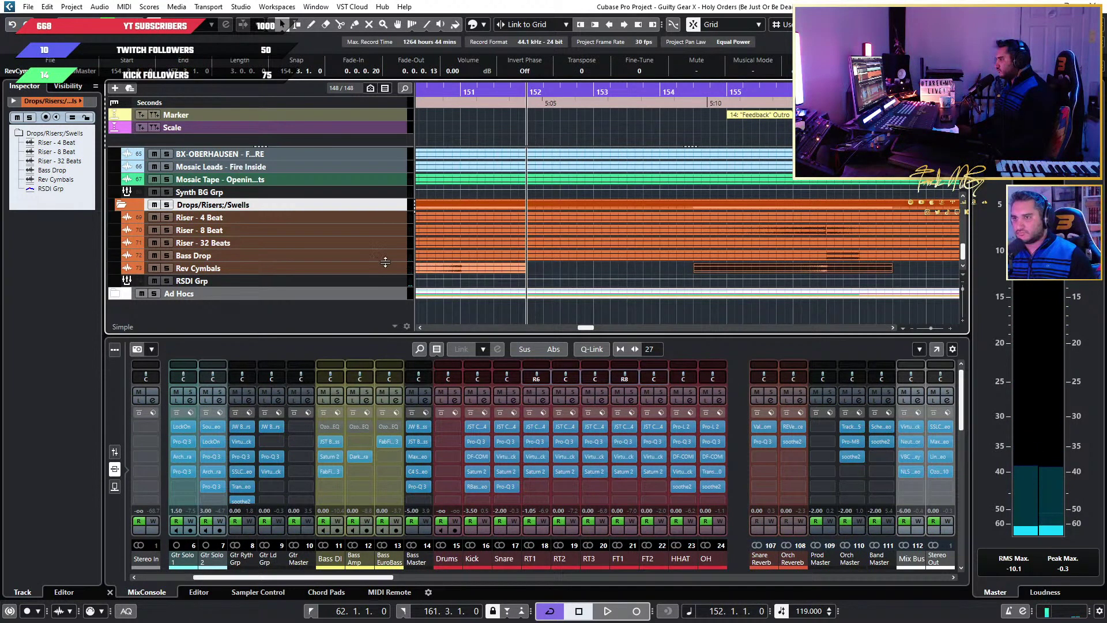
{"action": "left_click", "coordinate": [388, 267]}
{"action": "left_click_drag", "start_coordinate": [807, 269], "coordinate": [742, 267]}
{"action": "left_click", "coordinate": [774, 268]}
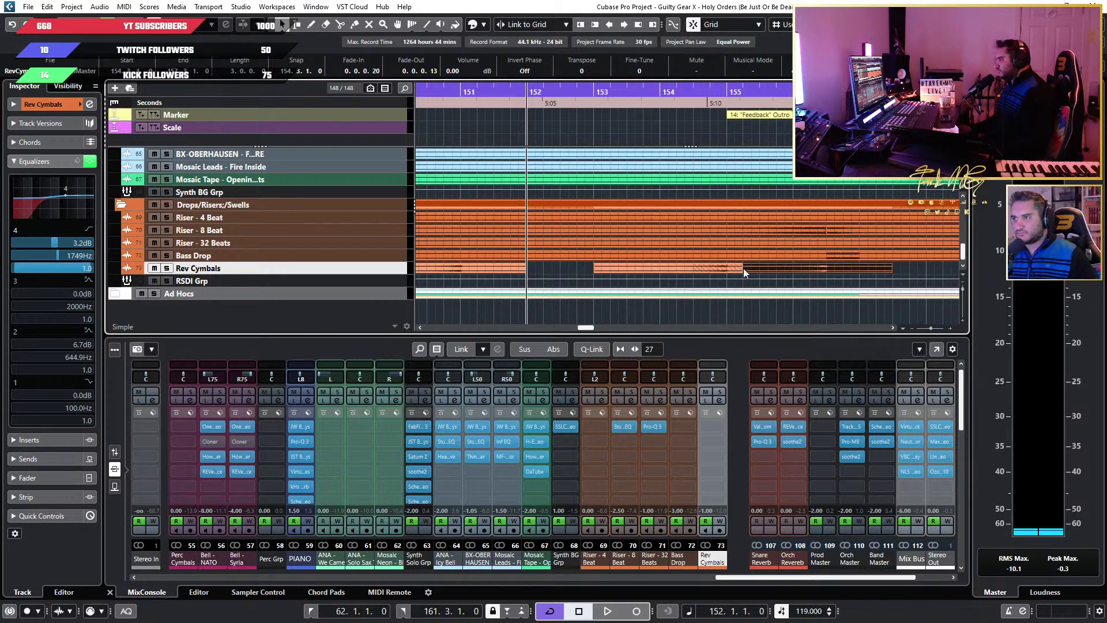
{"action": "key", "text": "ctrl+z"}
{"action": "left_click_drag", "start_coordinate": [698, 271], "coordinate": [751, 272]}
{"action": "key", "text": "space"}
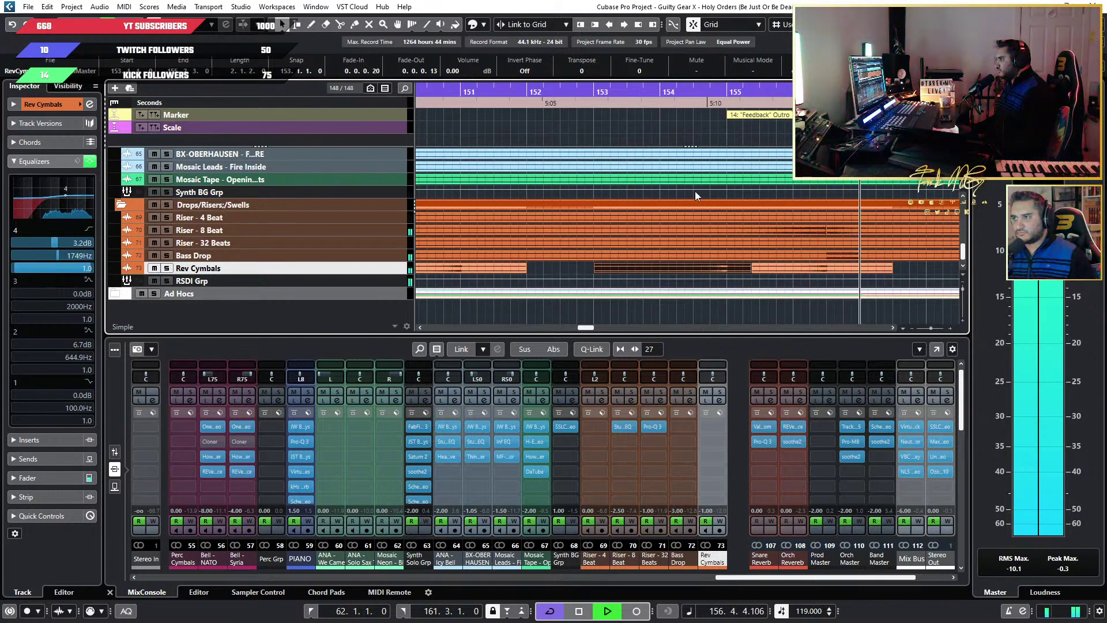
{"action": "key", "text": "space"}
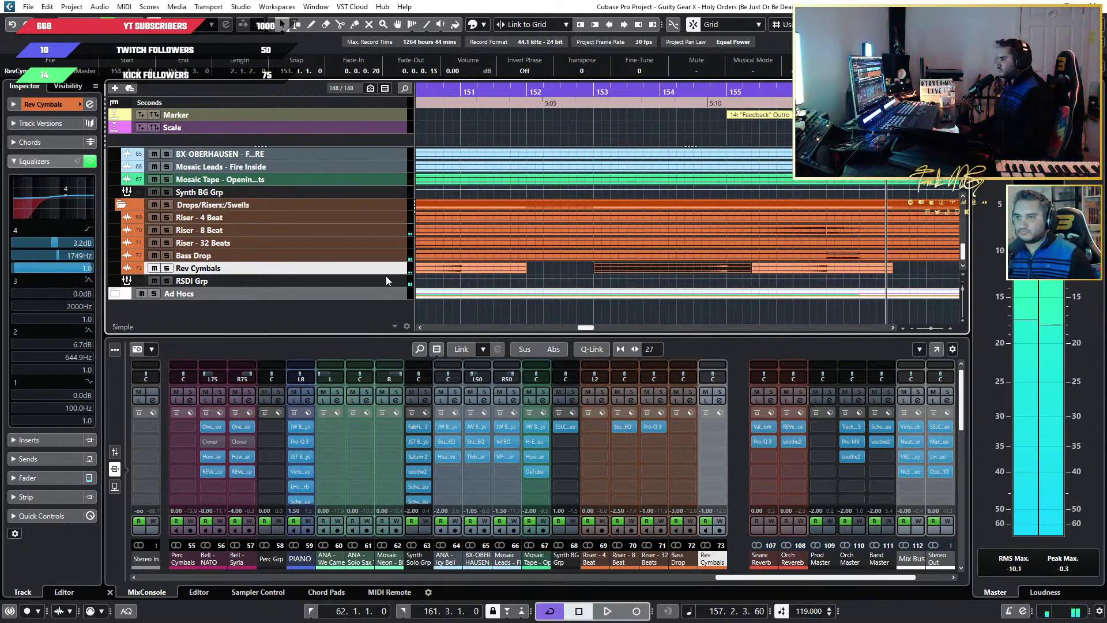
Raise the copied reverse cymbal event's volume to 6.02 dB, replay from about bar 152, and bring it down to 0.06 dB
{"action": "left_click", "coordinate": [674, 267]}
{"action": "left_click_drag", "start_coordinate": [673, 267], "coordinate": [674, 254]}
{"action": "key", "text": "space"}
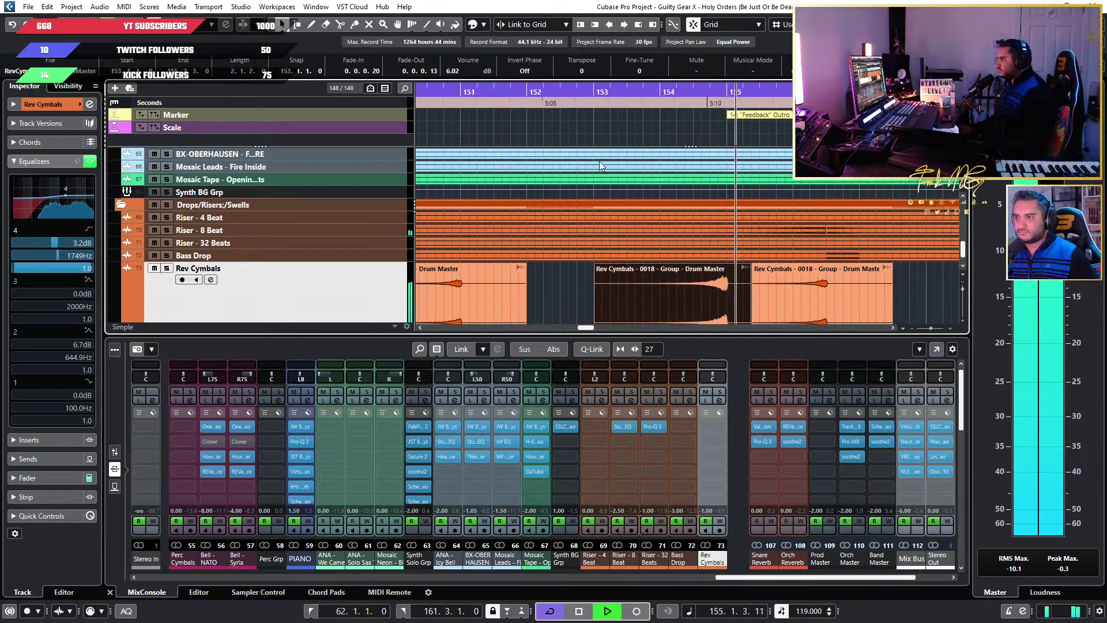
{"action": "left_click", "coordinate": [506, 96]}
{"action": "scroll", "coordinate": [692, 283], "scroll_direction": "down", "scroll_amount": 4}
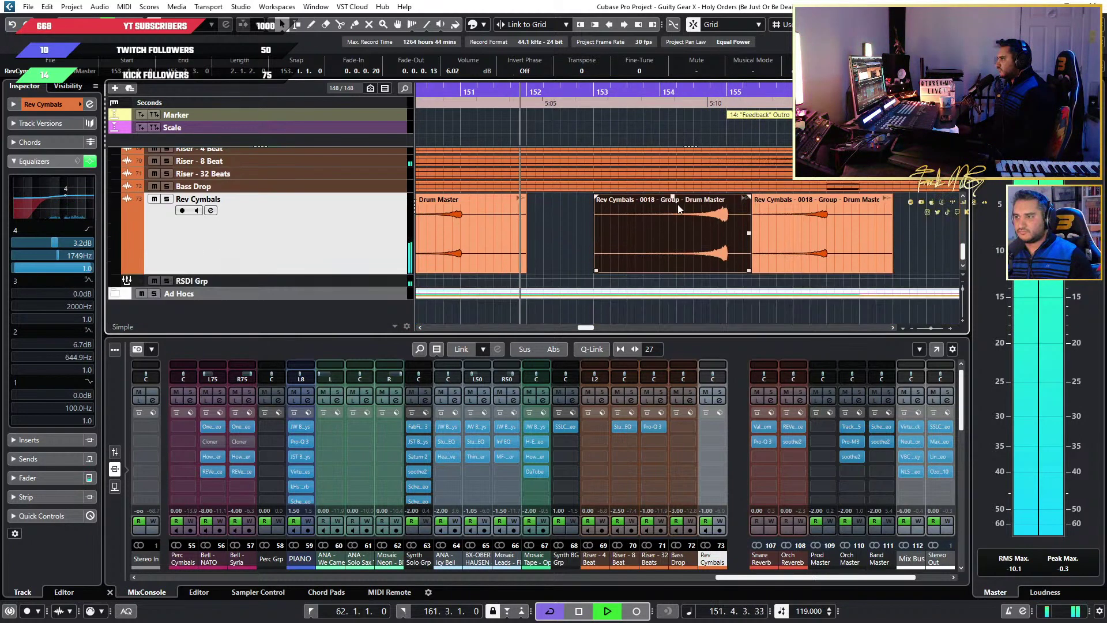
{"action": "left_click_drag", "start_coordinate": [674, 198], "coordinate": [681, 284]}
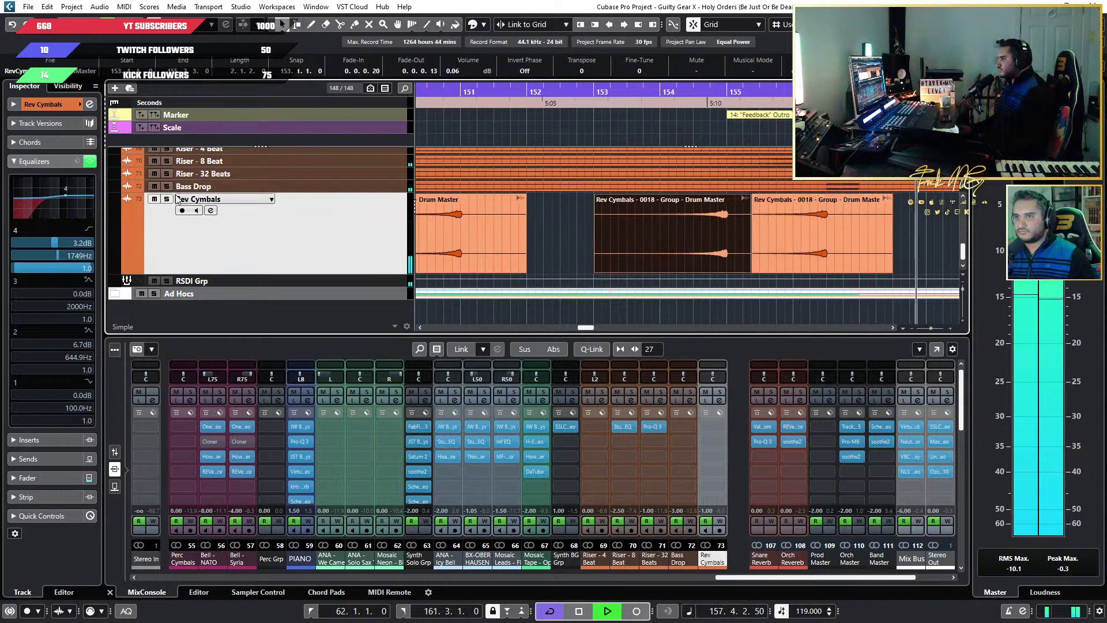
Audition the Rev Cymbals track soloed from about bar 152, unsolo it, and delete the copied cymbal event at bar 153
{"action": "key", "text": "s"}
{"action": "left_click", "coordinate": [614, 93]}
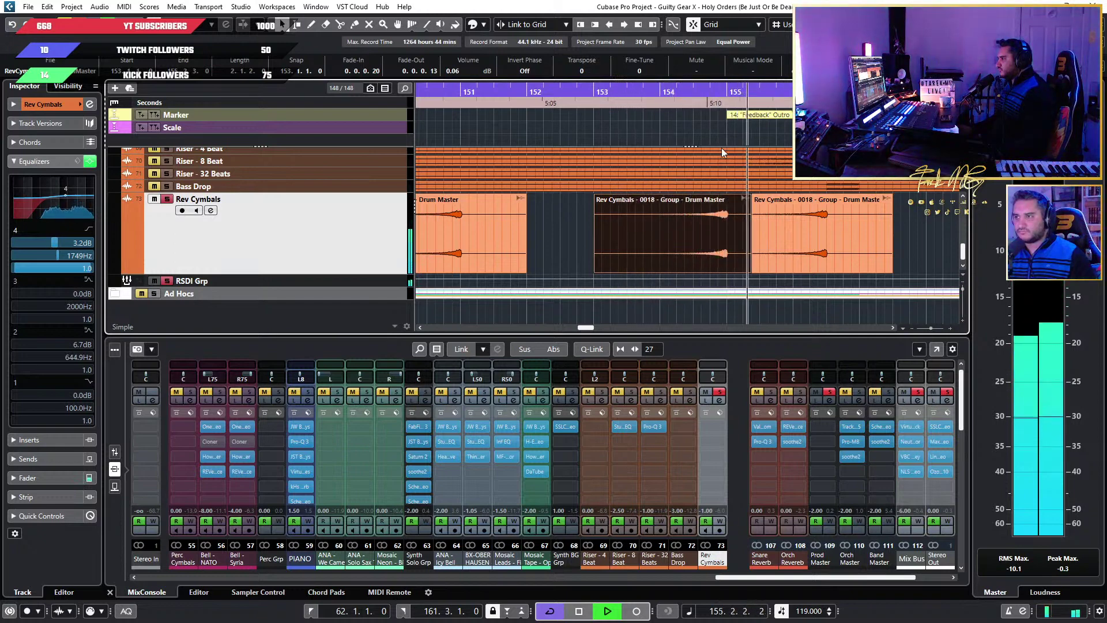
{"action": "left_click", "coordinate": [531, 93]}
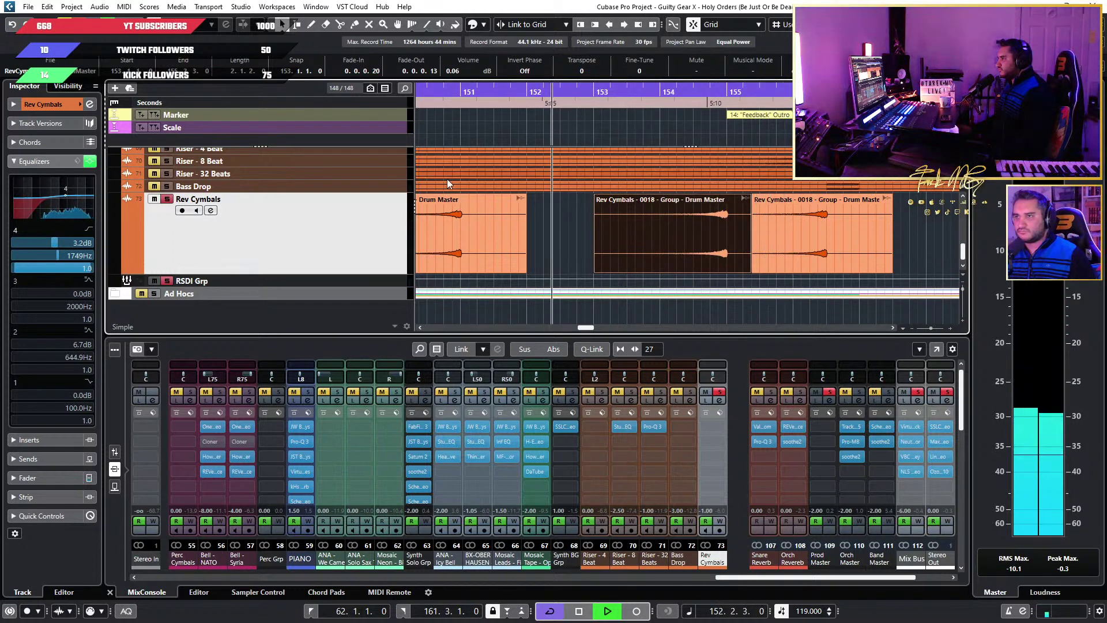
{"action": "left_click", "coordinate": [167, 198]}
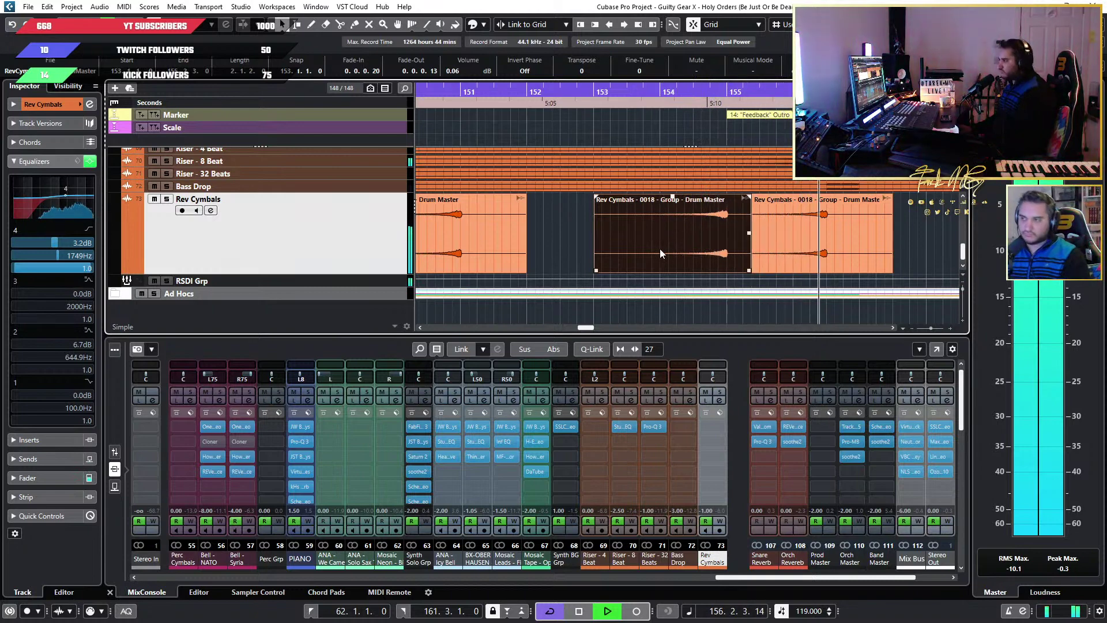
{"action": "key", "text": "Delete"}
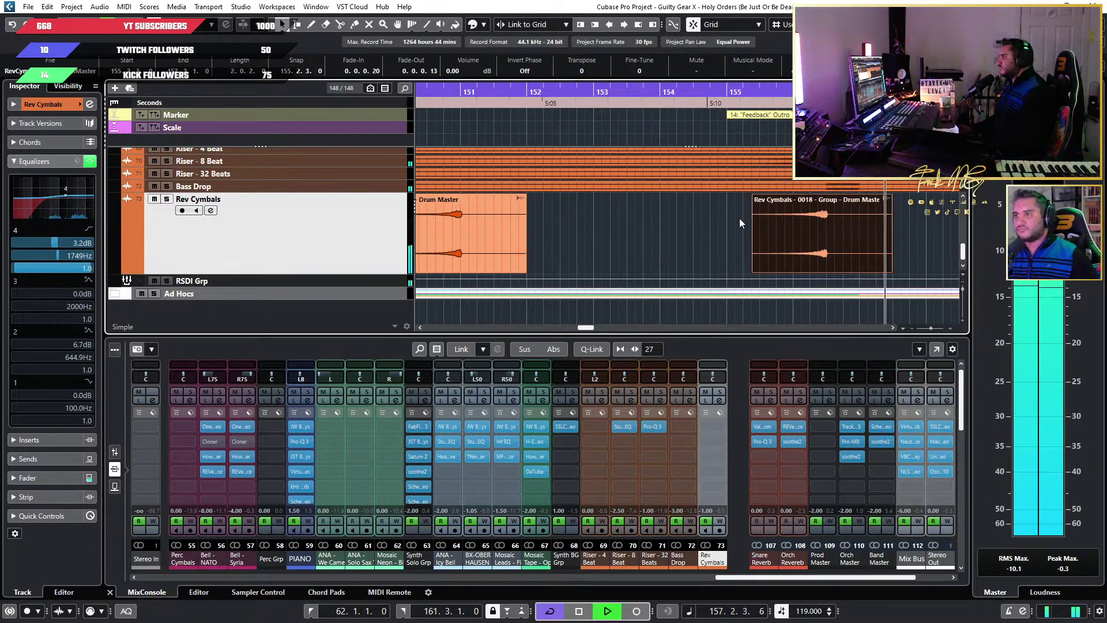
Enlarge the Riser - 4 Beat track, play from about bar 146, and delete the long event following the short riser there
{"action": "left_click", "coordinate": [386, 163]}
{"action": "left_click", "coordinate": [376, 150]}
{"action": "scroll", "coordinate": [635, 219], "scroll_direction": "down", "scroll_amount": 5}
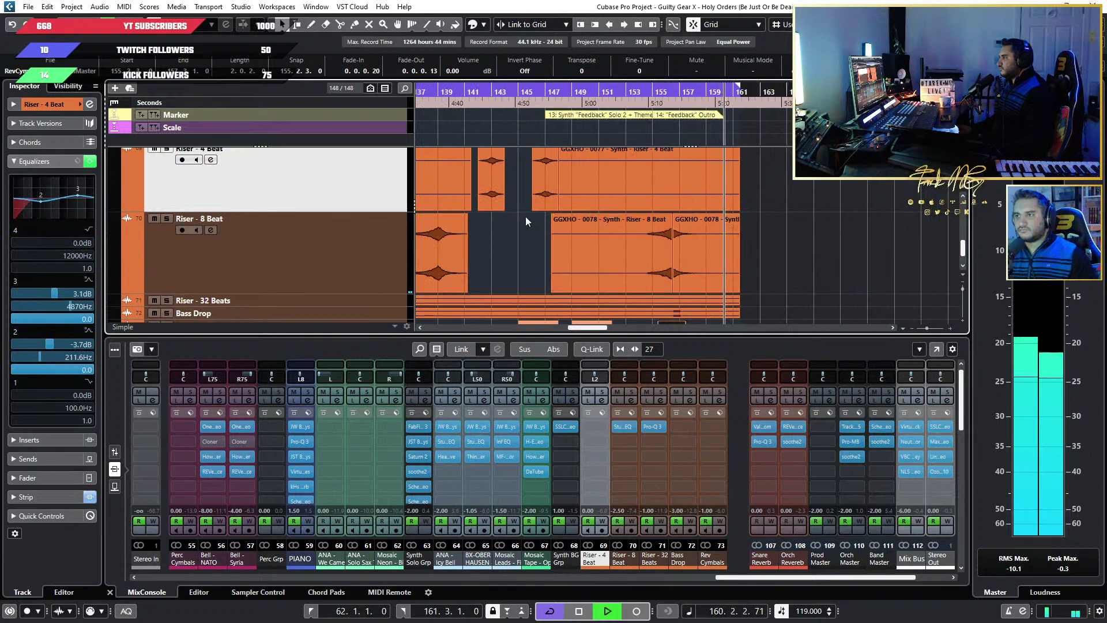
{"action": "scroll", "coordinate": [525, 216], "scroll_direction": "up", "scroll_amount": 3}
{"action": "left_click", "coordinate": [542, 103]}
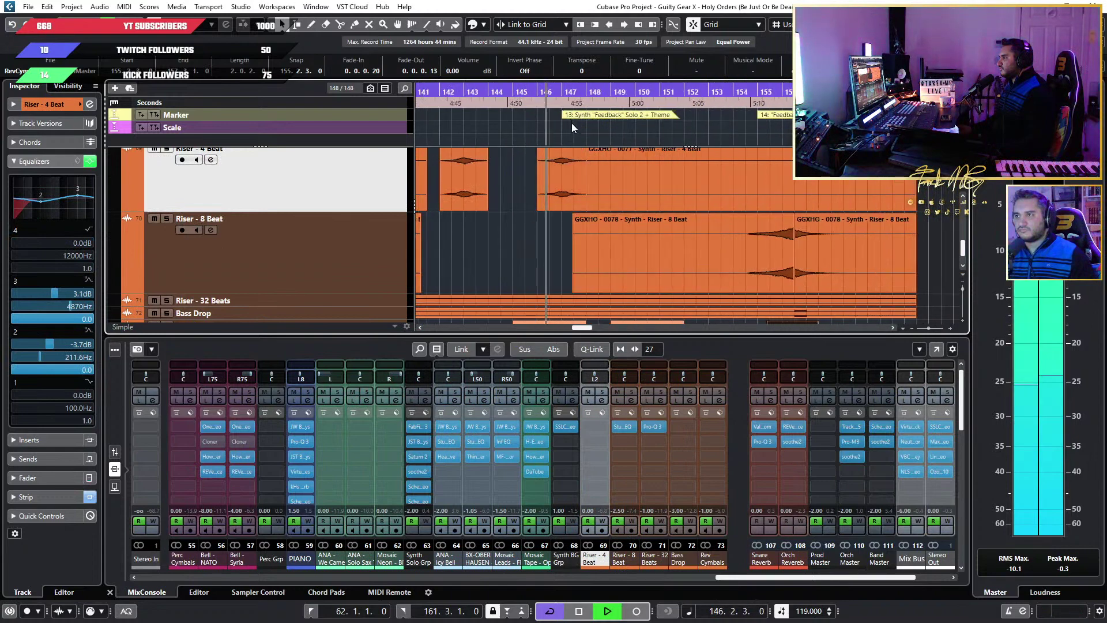
{"action": "left_click", "coordinate": [557, 190]}
{"action": "left_click", "coordinate": [611, 185]}
{"action": "left_click_drag", "start_coordinate": [590, 209], "coordinate": [823, 202]}
{"action": "key", "text": "Delete"}
Copy the short Riser - 4 Beat event near bar 147 and place the copy at bar 154
{"action": "left_click", "coordinate": [562, 186]}
{"action": "key", "text": "ctrl+c"}
{"action": "key", "text": "ctrl+v"}
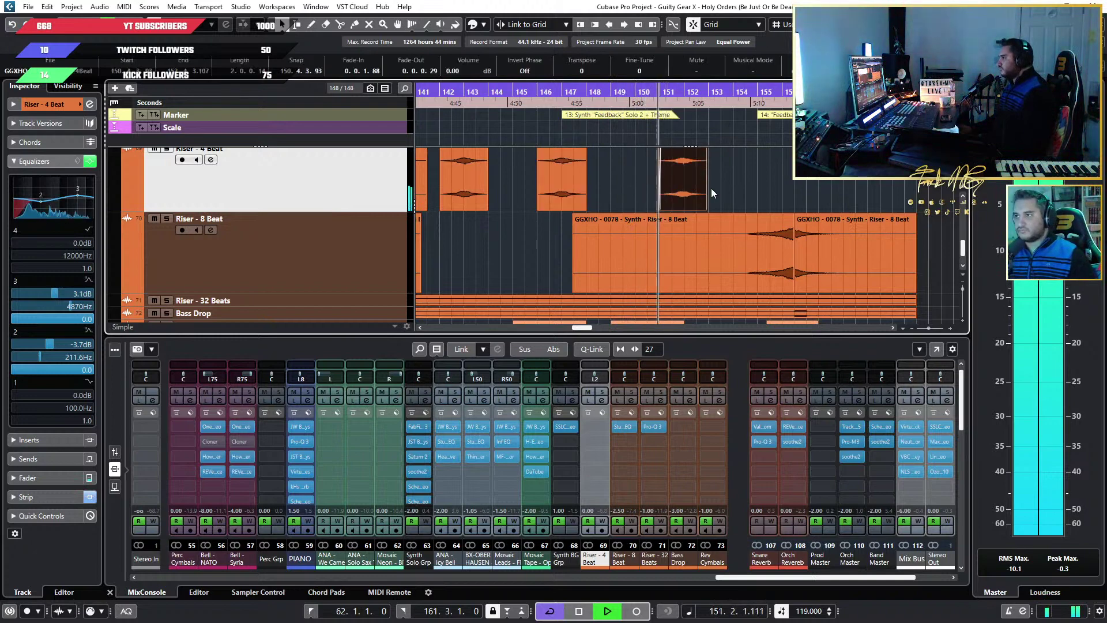
{"action": "key", "text": "h"}
{"action": "left_click_drag", "start_coordinate": [686, 186], "coordinate": [788, 193]}
{"action": "key", "text": "h"}
{"action": "key", "text": "h"}
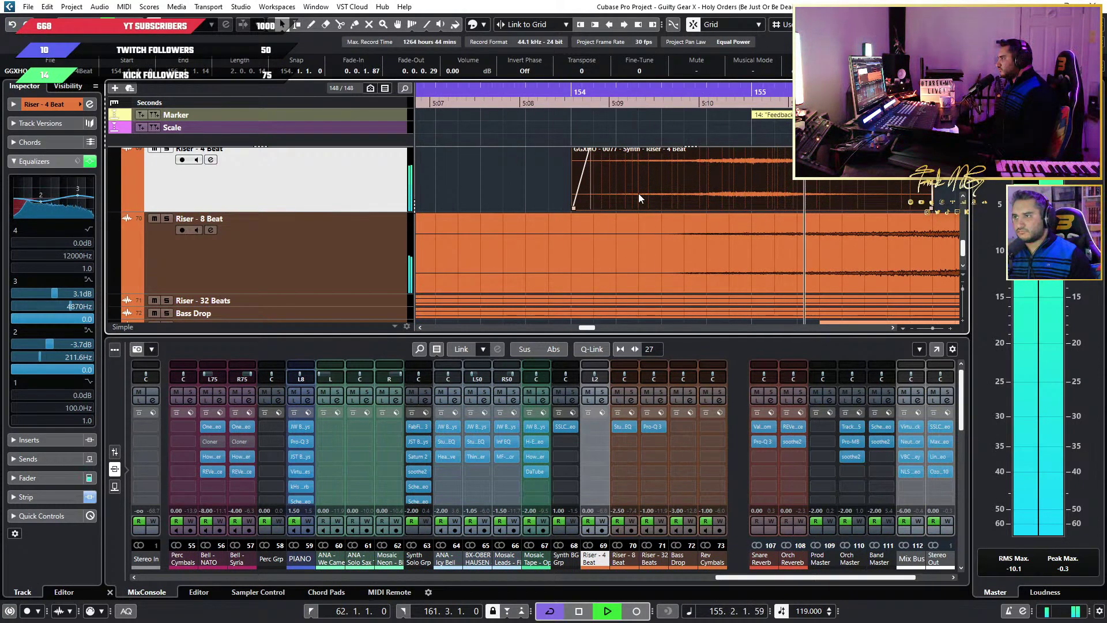
{"action": "key", "text": "g"}
{"action": "key", "text": "g"}
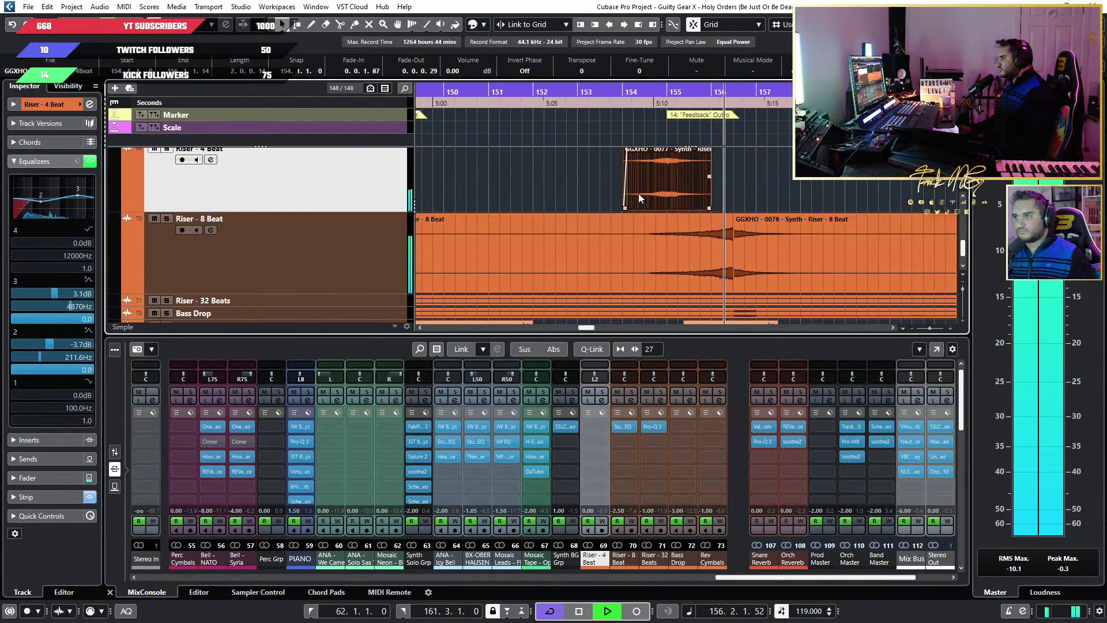
{"action": "key", "text": "shift+g"}
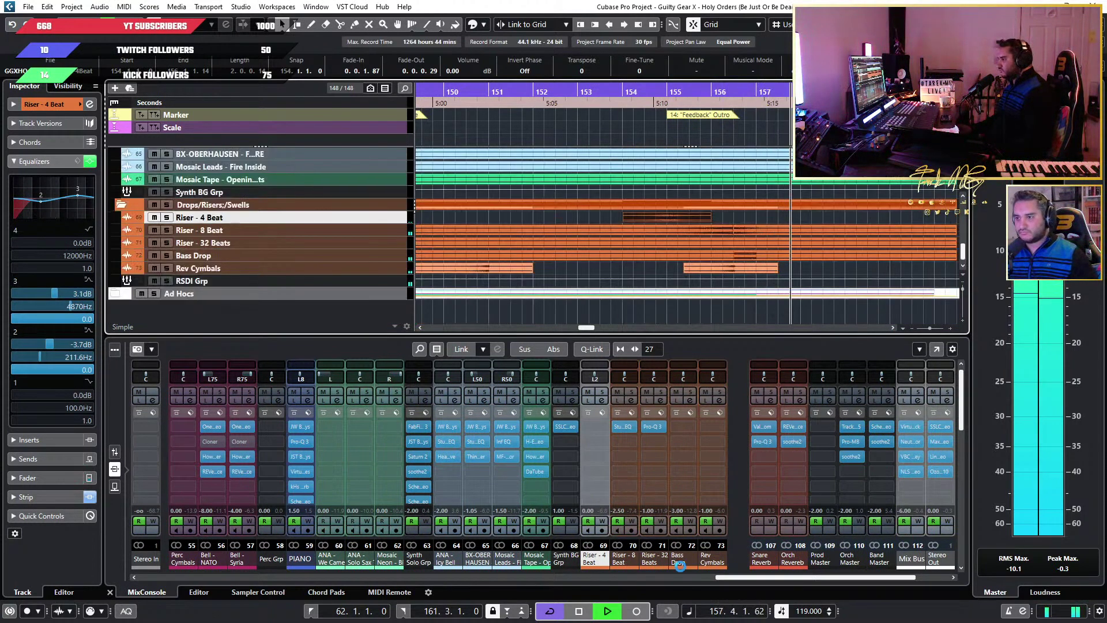
Load Scheps 73 Stereo into the first free insert slot on the PIANO channel, searching for "sche"
{"action": "left_click_drag", "start_coordinate": [773, 583], "coordinate": [635, 583]}
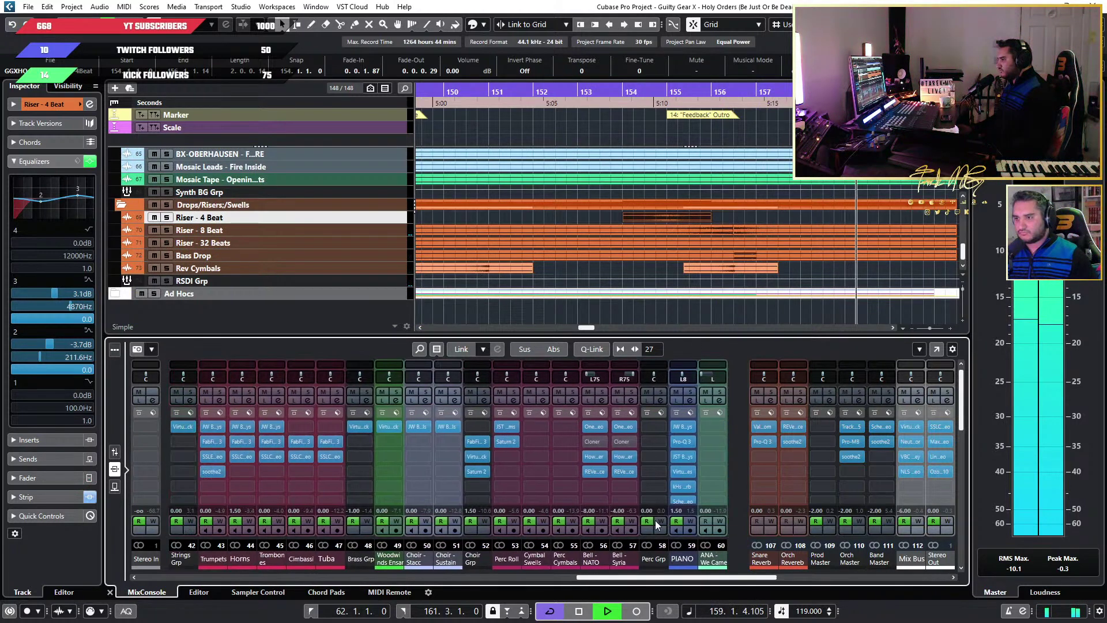
{"action": "scroll", "coordinate": [659, 493], "scroll_direction": "down", "scroll_amount": 2}
{"action": "left_click", "coordinate": [680, 483]}
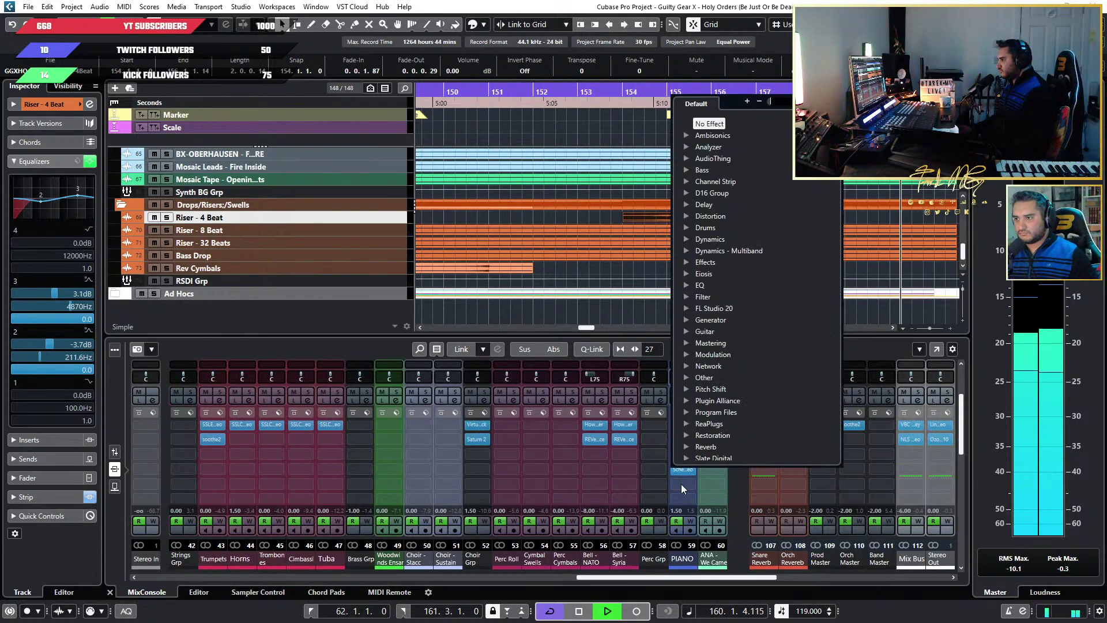
{"action": "left_click", "coordinate": [681, 480]}
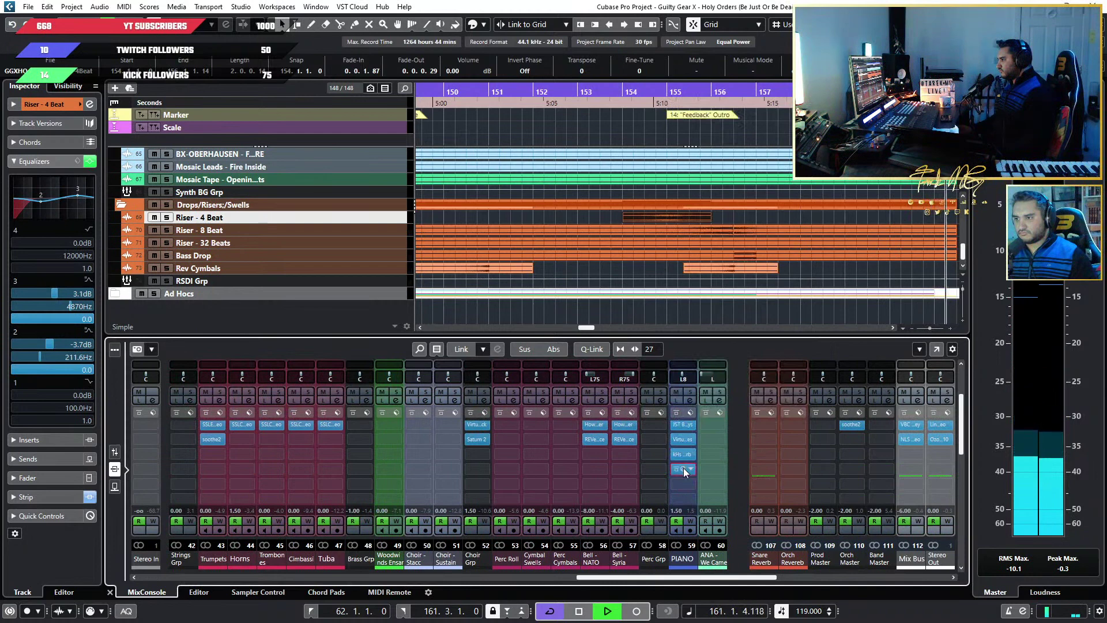
{"action": "left_click", "coordinate": [634, 141]}
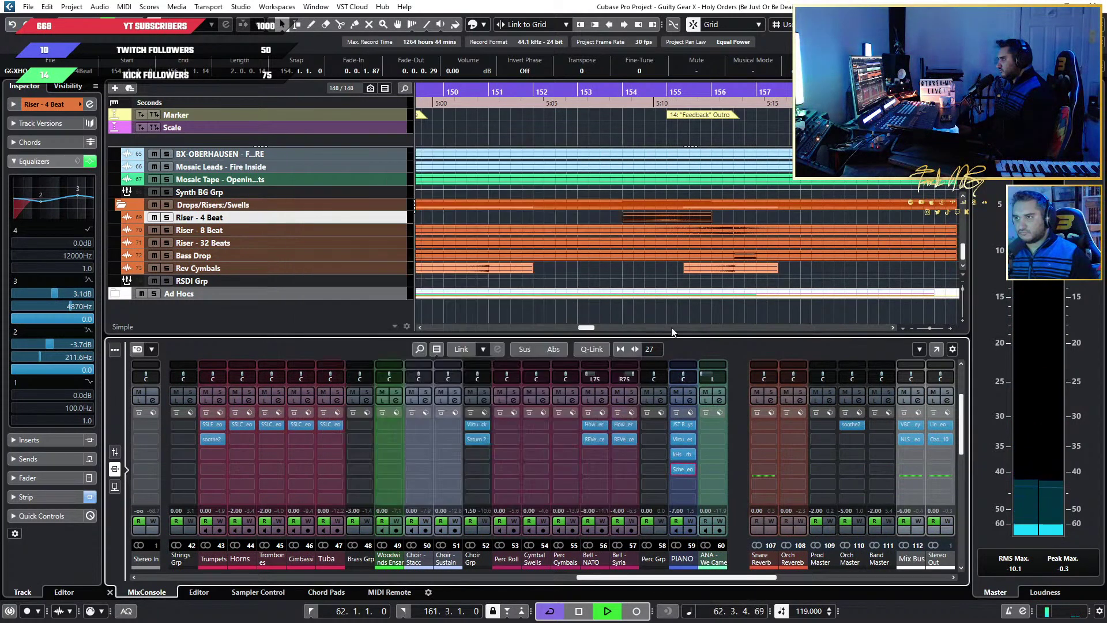
{"action": "left_click", "coordinate": [684, 483]}
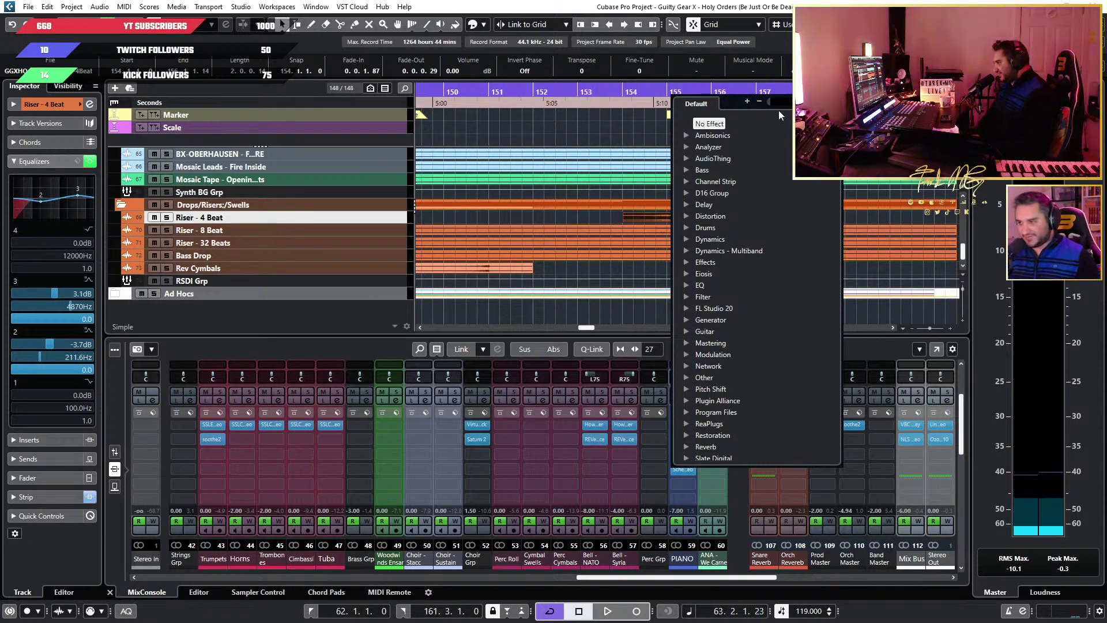
{"action": "type", "text": "sche"}
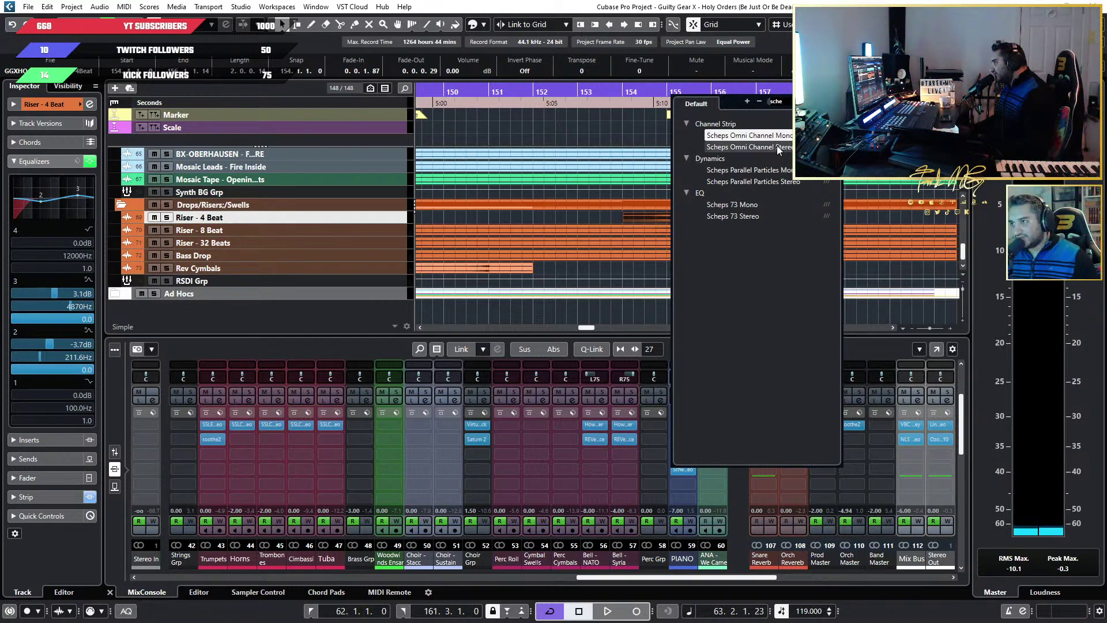
{"action": "left_click", "coordinate": [748, 217]}
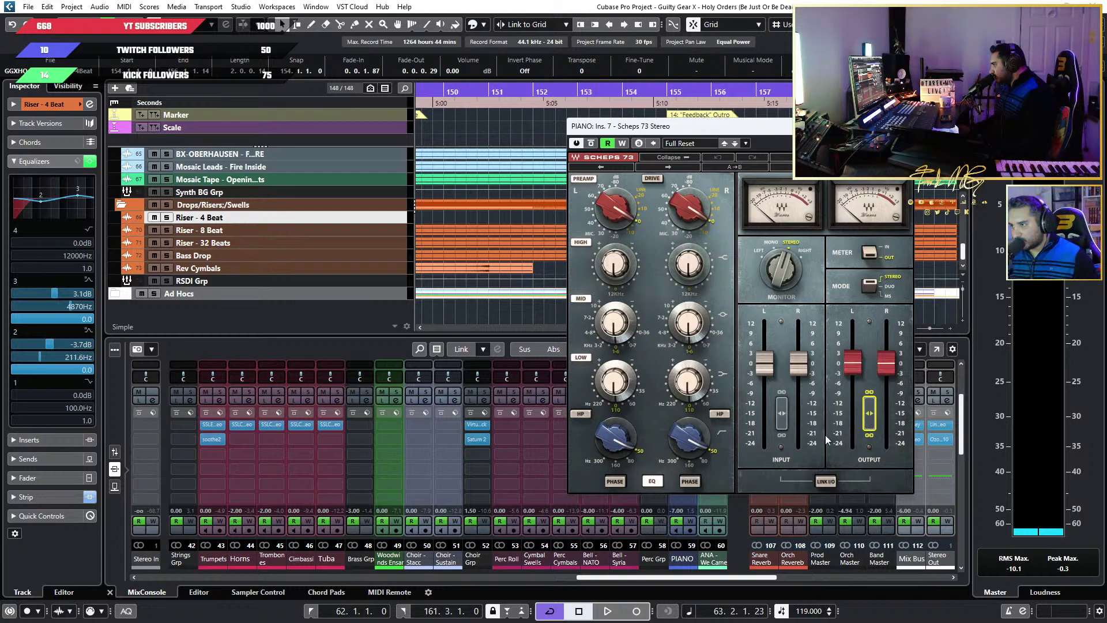
Try offsetting the left and right faders of the PIANO channel's Scheps 73 in Duo mode, and close the plug-in
{"action": "mouse_move", "coordinate": [853, 363]}
{"action": "left_mouse_down"}
{"action": "mouse_move", "coordinate": [855, 382]}
{"action": "mouse_move", "coordinate": [854, 346]}
{"action": "mouse_move", "coordinate": [854, 398]}
{"action": "mouse_move", "coordinate": [854, 326]}
{"action": "mouse_move", "coordinate": [854, 414]}
{"action": "mouse_move", "coordinate": [853, 326]}
{"action": "mouse_move", "coordinate": [853, 365]}
{"action": "left_mouse_up"}
{"action": "left_click", "coordinate": [870, 287]}
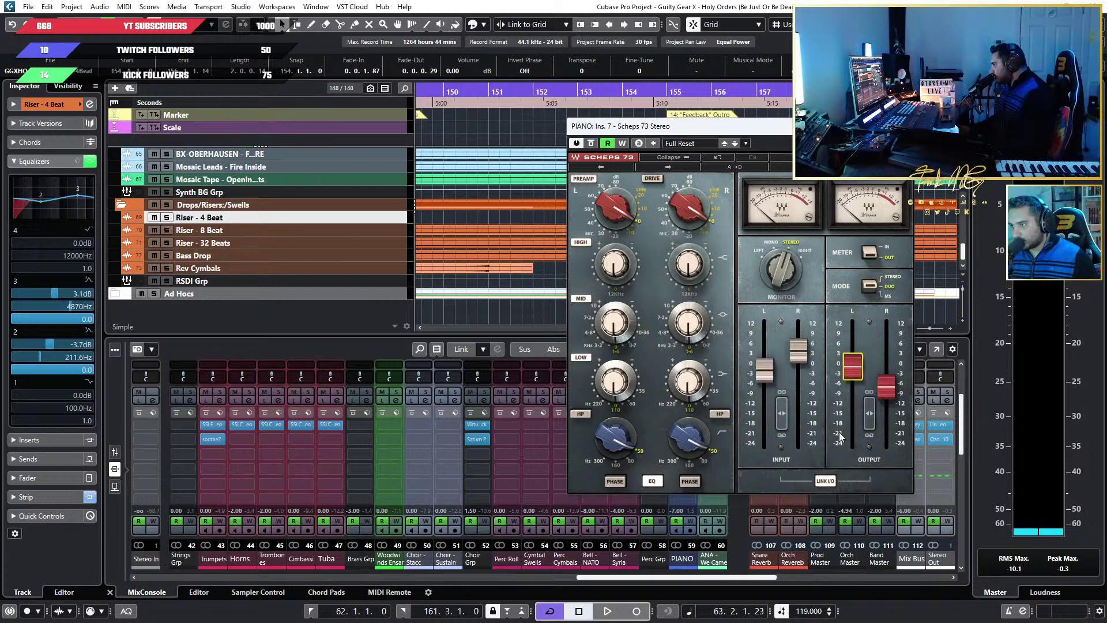
{"action": "left_click", "coordinate": [904, 126]}
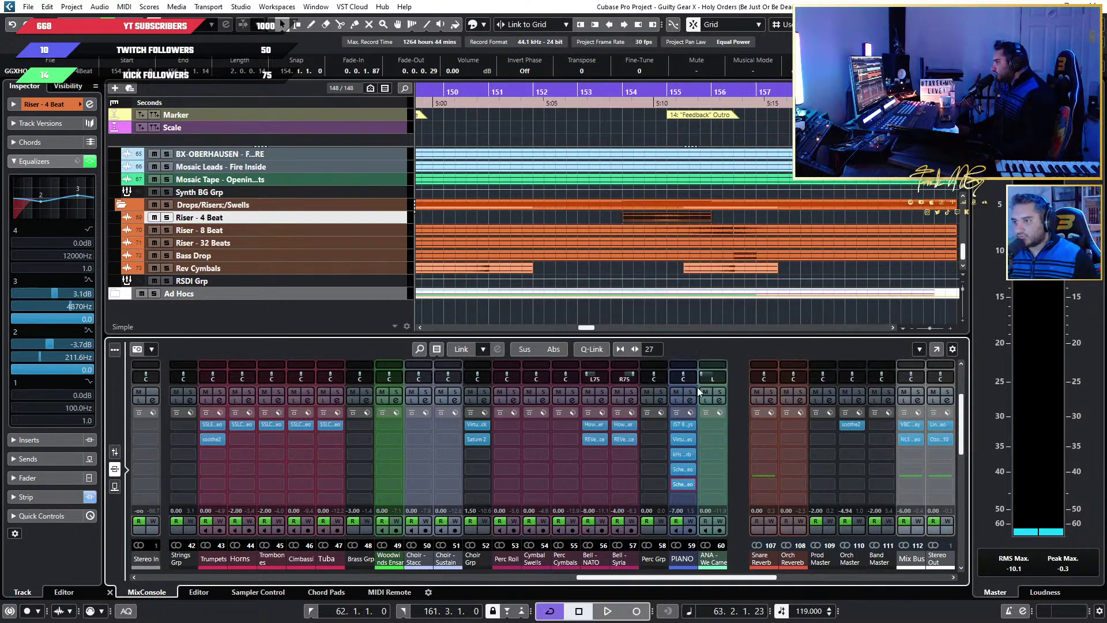
Swap the PIANO channel's Scheps 73 to the mono version and back to Scheps 73 Stereo to reset it, and switch it to Duo mode
{"action": "left_click", "coordinate": [692, 485]}
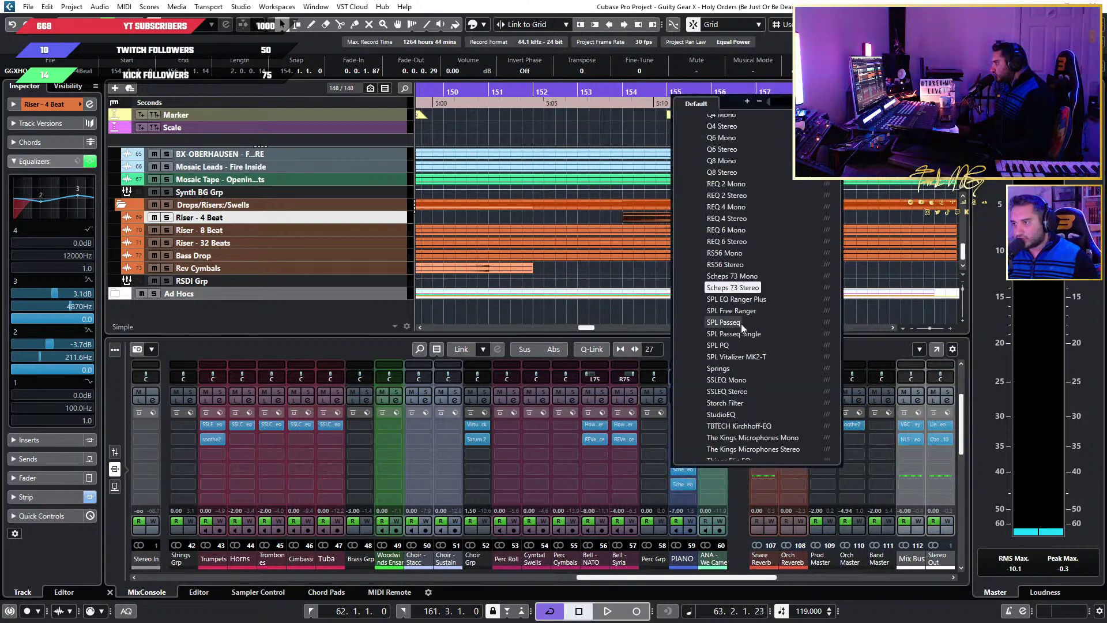
{"action": "left_click", "coordinate": [731, 276]}
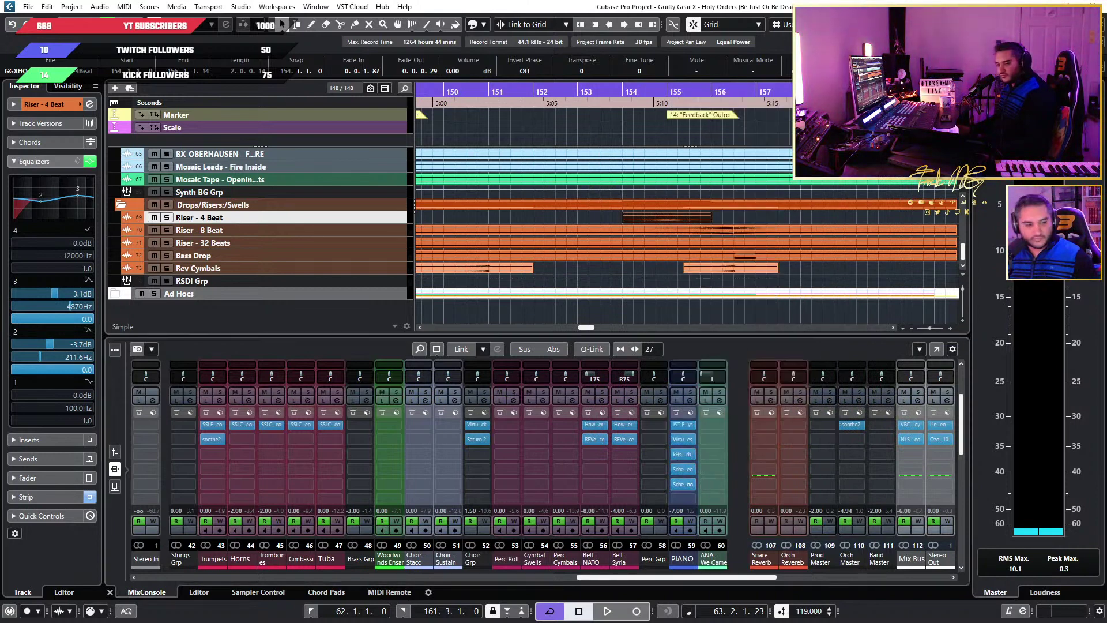
{"action": "left_click", "coordinate": [692, 483]}
{"action": "left_click", "coordinate": [760, 295]}
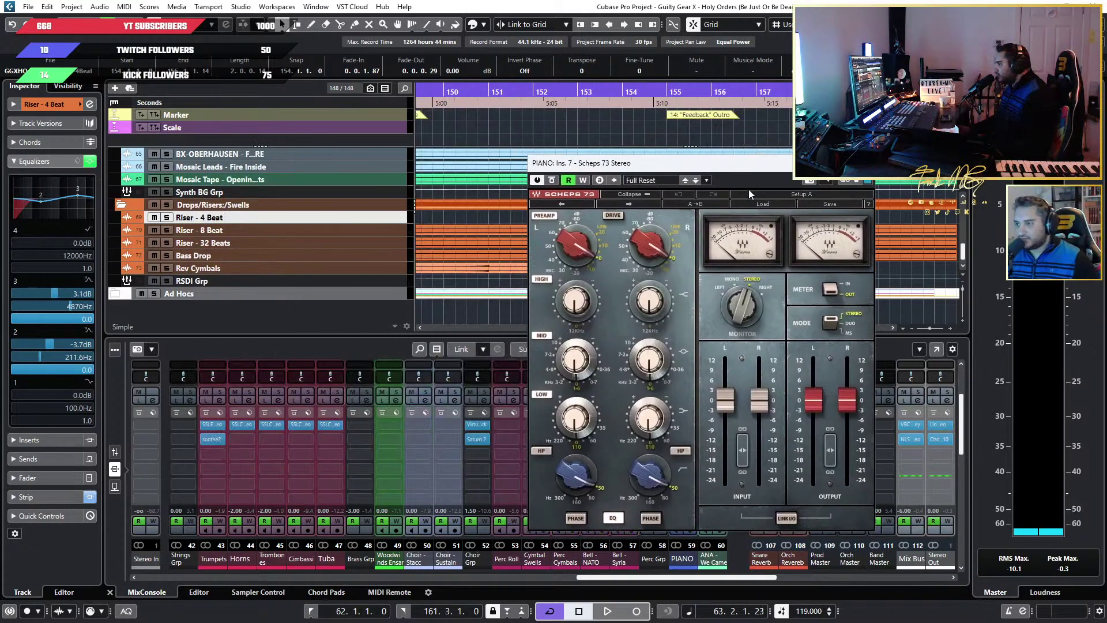
{"action": "left_click", "coordinate": [831, 323]}
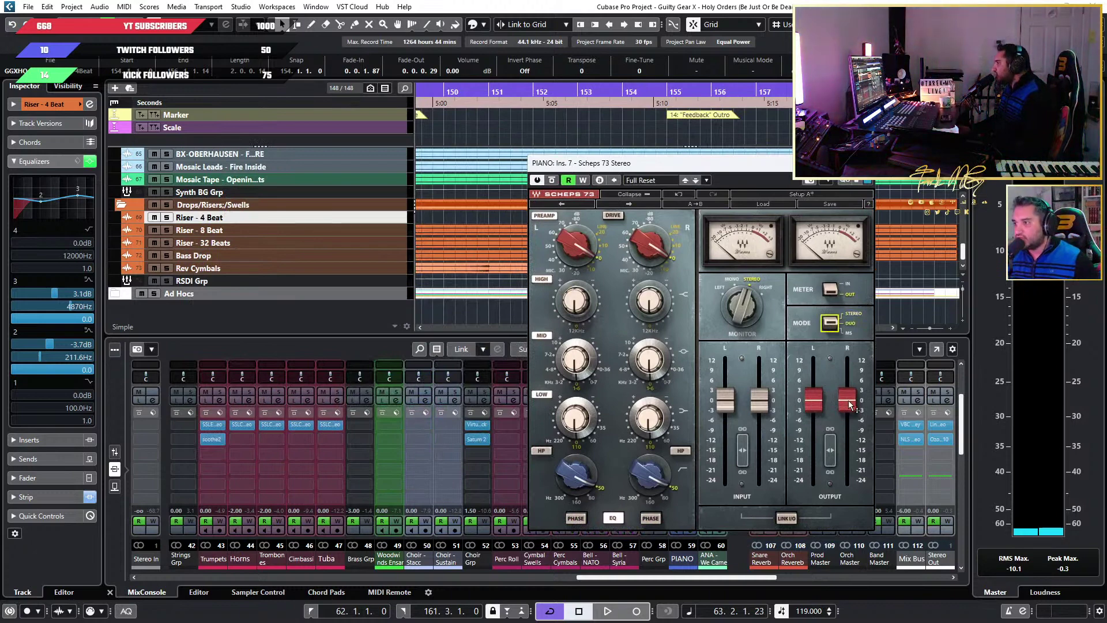
Fine-tune the left output fader of the PIANO channel's Scheps 73 and close the plug-in
{"action": "left_click", "coordinate": [821, 399]}
{"action": "left_click", "coordinate": [820, 403]}
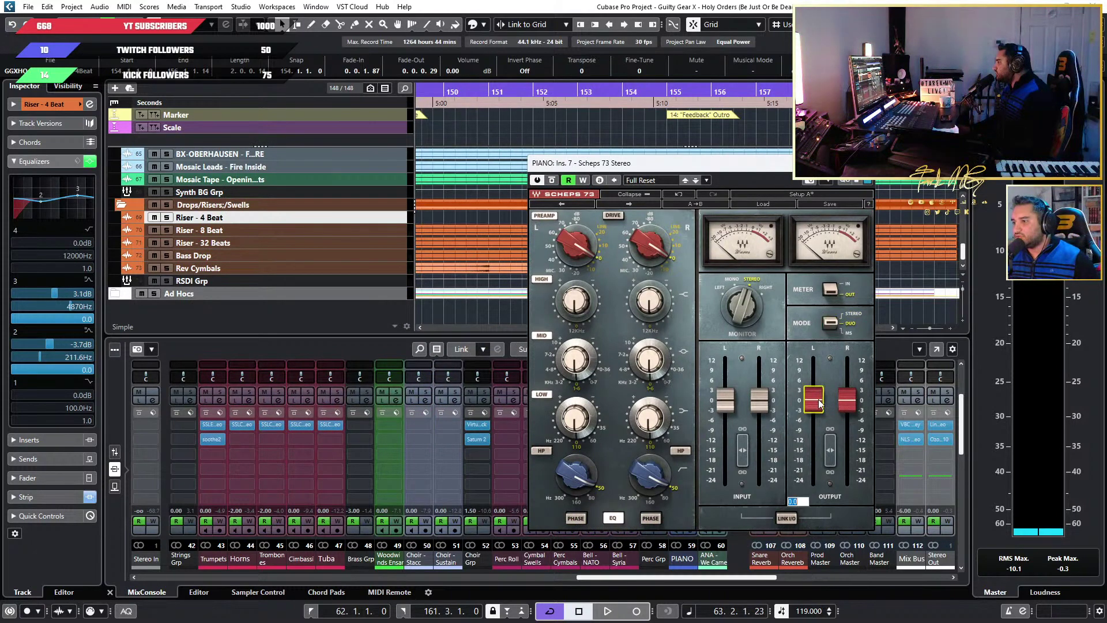
{"action": "left_click_drag", "start_coordinate": [821, 404], "coordinate": [821, 401]}
{"action": "key", "text": "ctrl+w"}
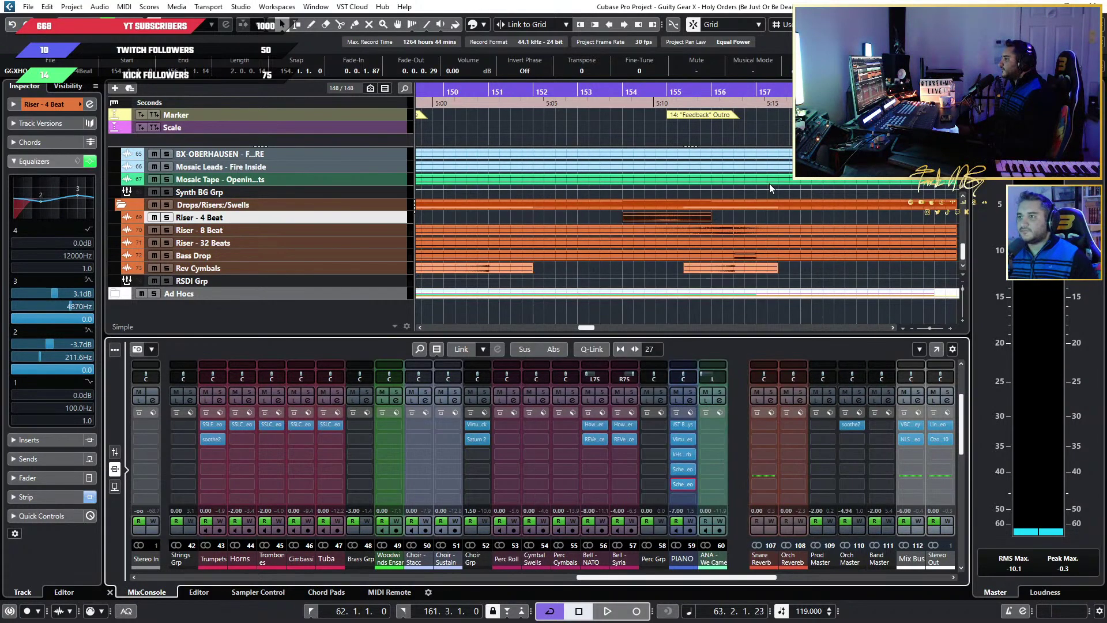
Export the Stereo Out mixdown as GGHO MASTER 7, a 44.1 kHz, 24-bit interleaved Wave file
{"action": "key", "text": "g"}
{"action": "key", "text": "g"}
{"action": "key", "text": "g"}
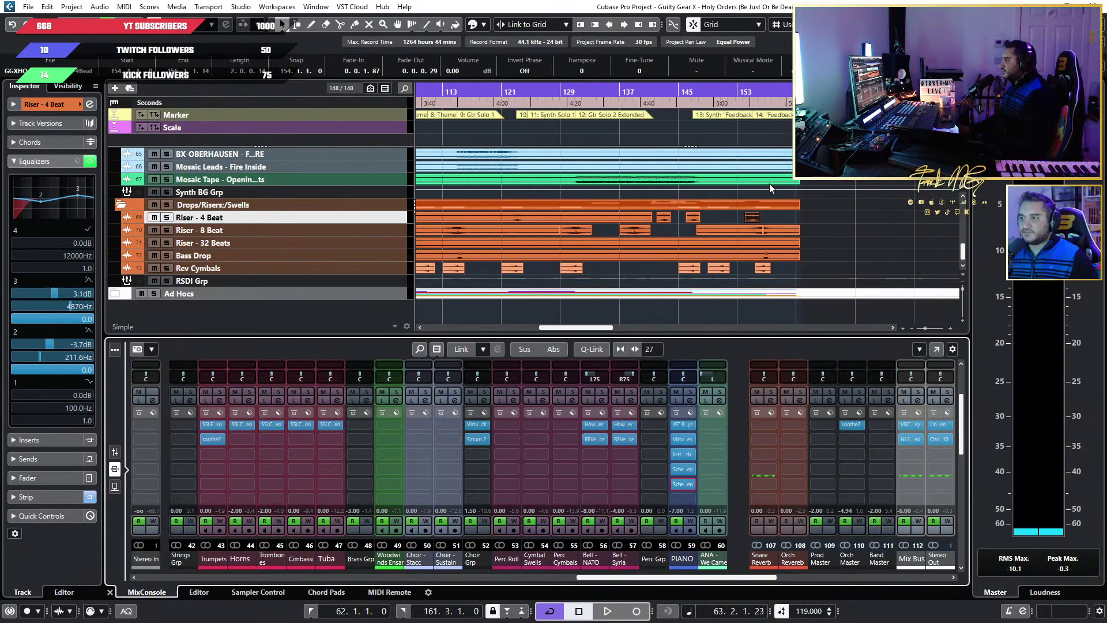
{"action": "left_click", "coordinate": [34, 8]}
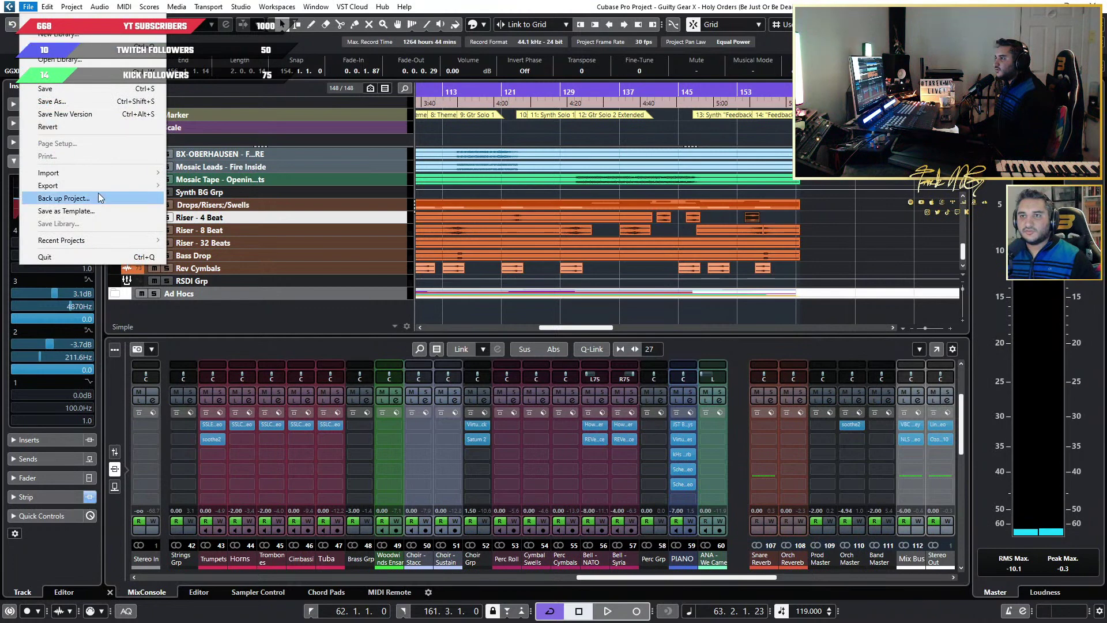
{"action": "mouse_move", "coordinate": [138, 185]}
{"action": "left_click", "coordinate": [196, 189]}
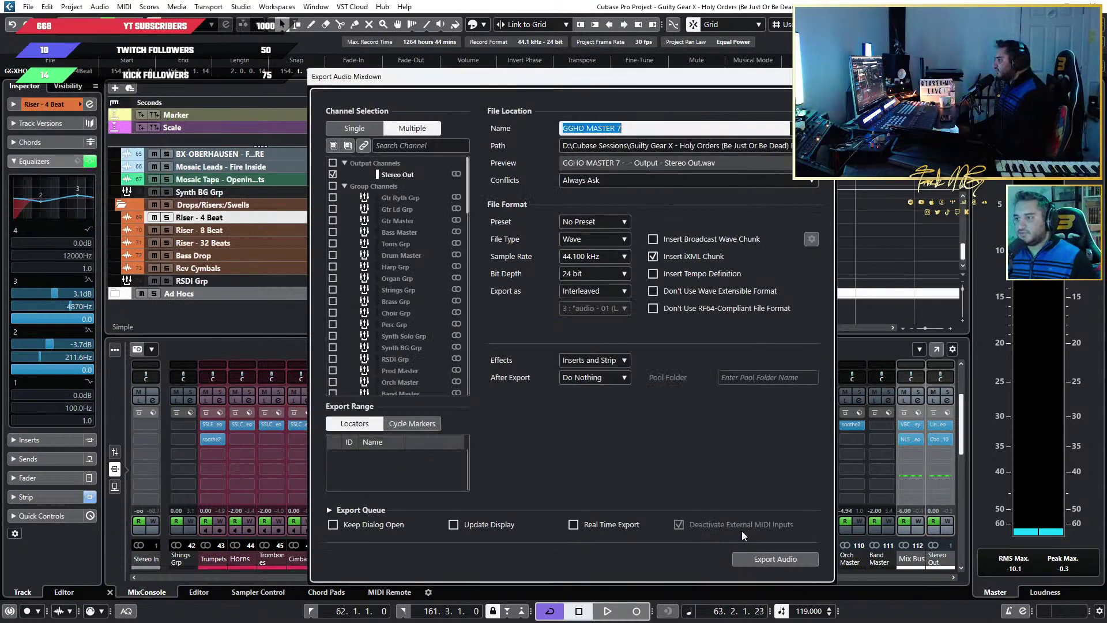
{"action": "left_click", "coordinate": [776, 559]}
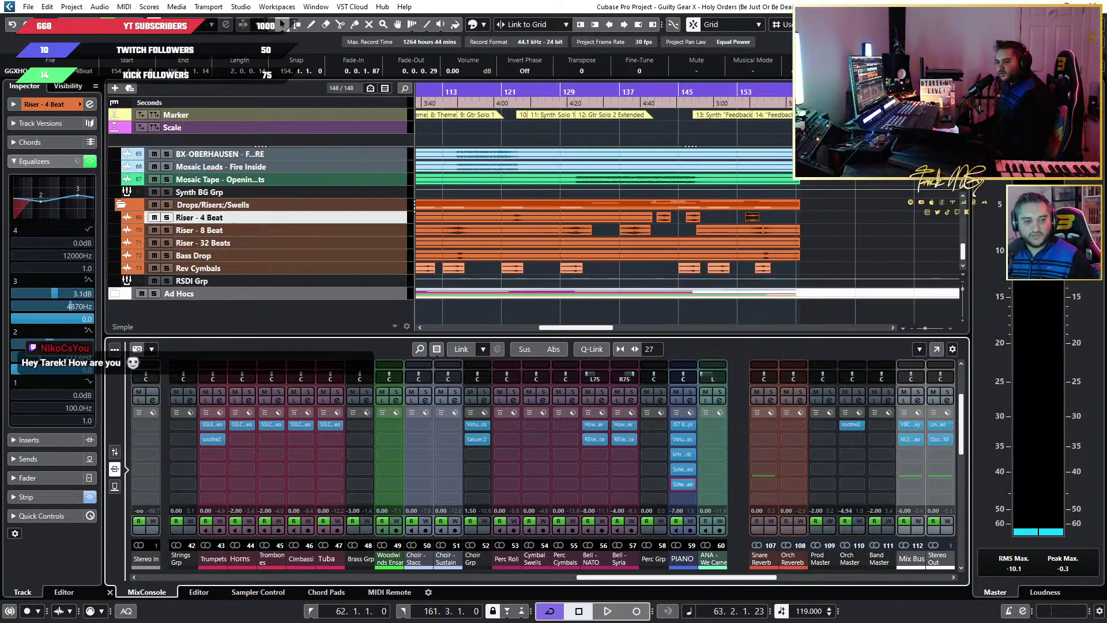
{"action": "key", "text": "KP_Divide"}
{"action": "scroll", "coordinate": [683, 479], "scroll_direction": "up", "scroll_amount": 2}
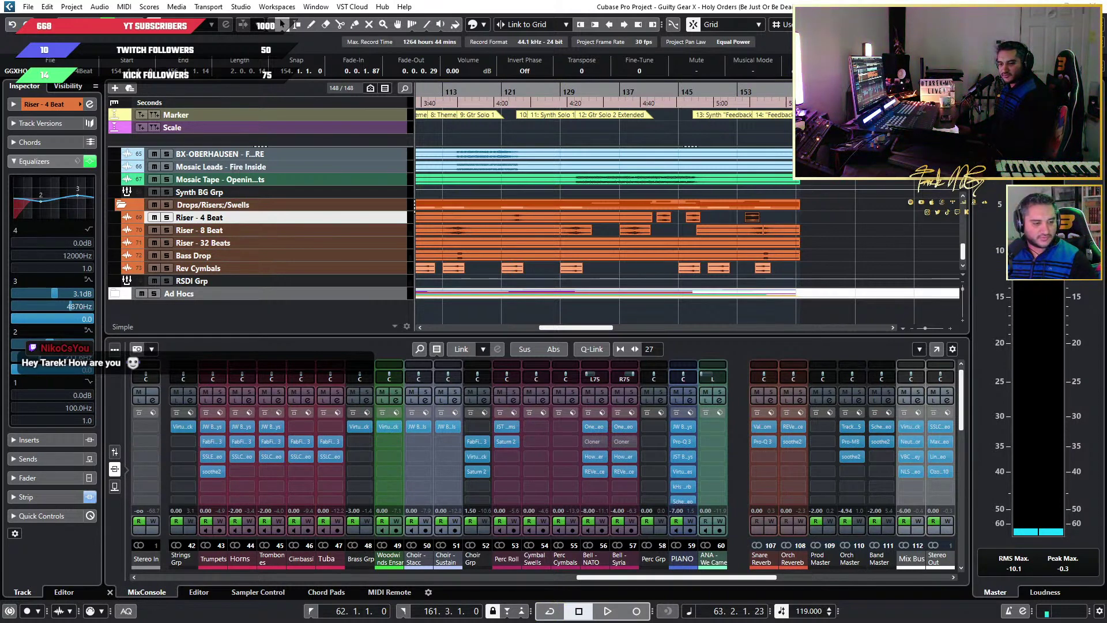
{"action": "left_click_drag", "start_coordinate": [104, 211], "coordinate": [621, 182]}
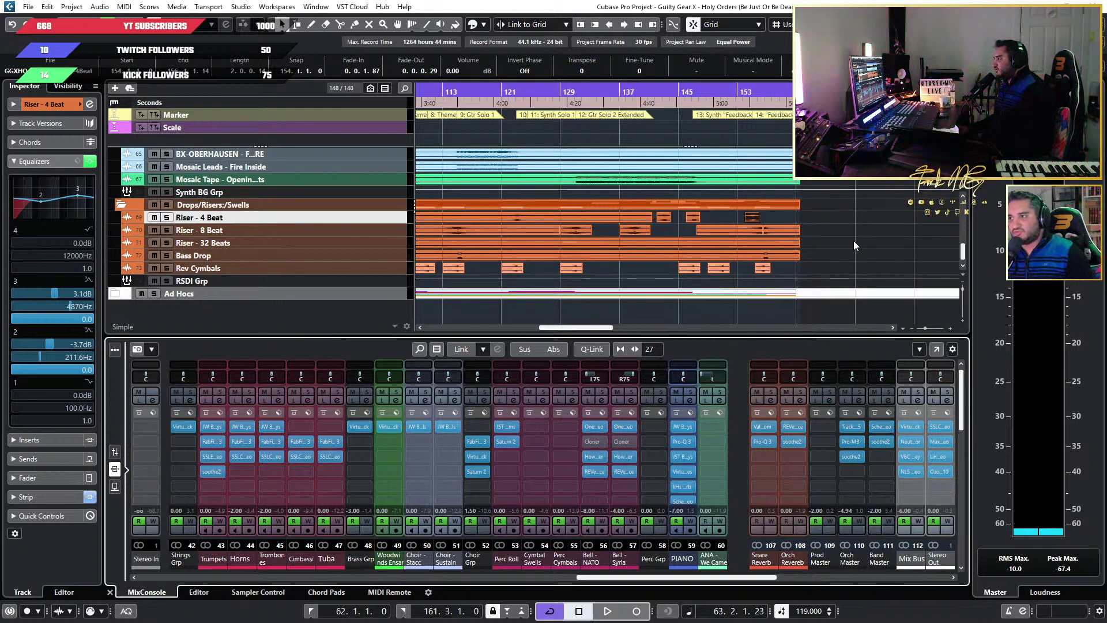
{"action": "left_click", "coordinate": [853, 237]}
{"action": "scroll", "coordinate": [853, 238], "scroll_direction": "down", "scroll_amount": 5}
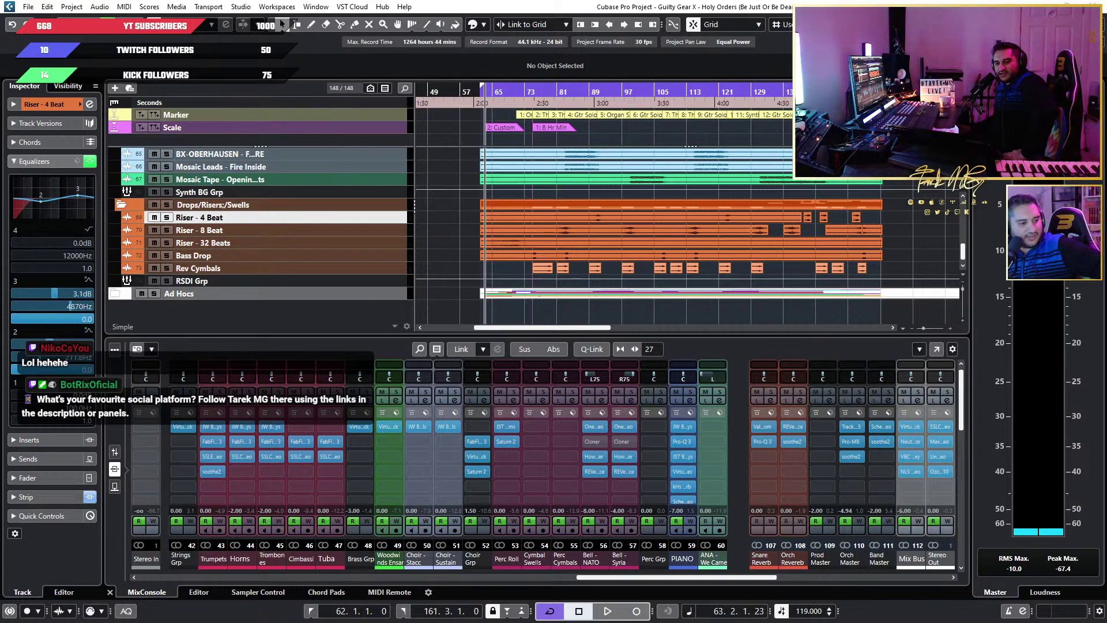
Switch to File Explorer and open the MIXDOWN folder of the Guilty Gear X - Holy Orders project
{"action": "key", "text": "super+e"}
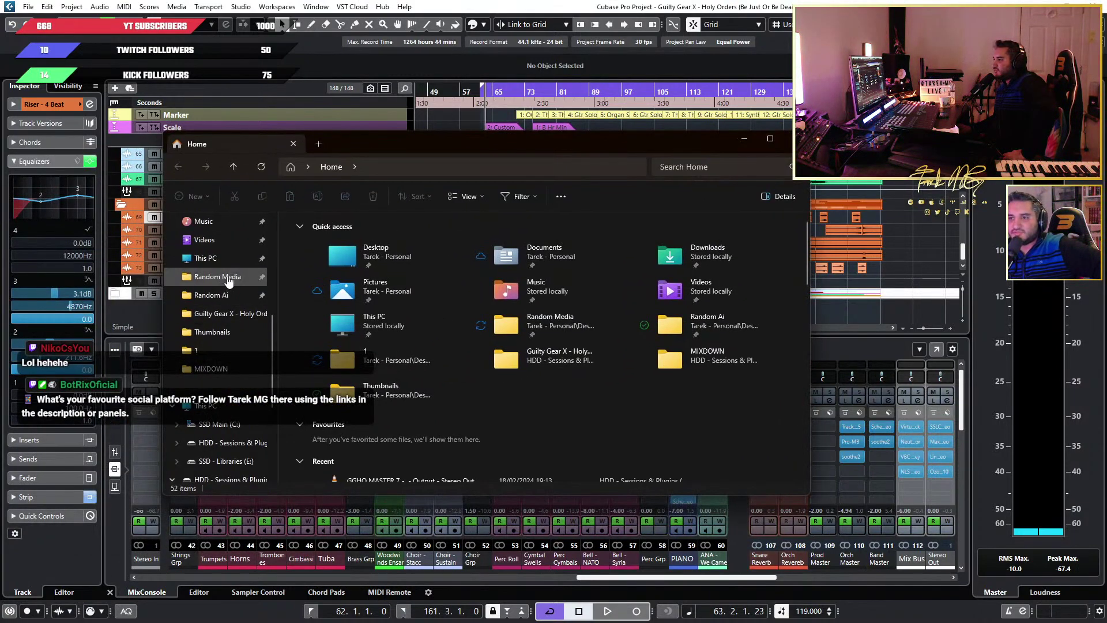
{"action": "left_click", "coordinate": [229, 278]}
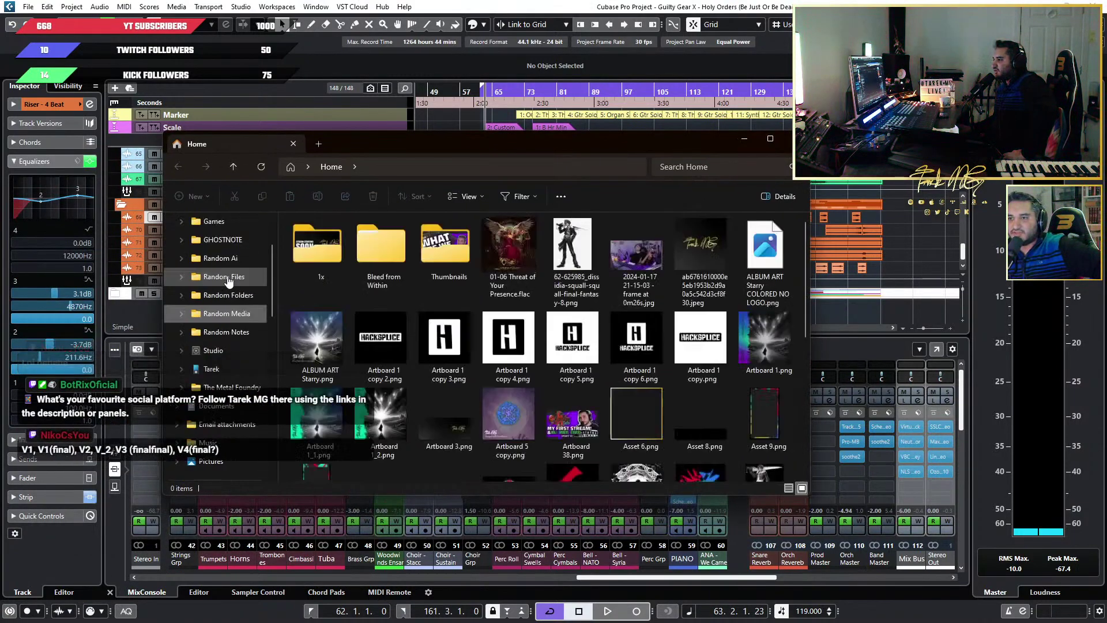
{"action": "left_click", "coordinate": [179, 167]}
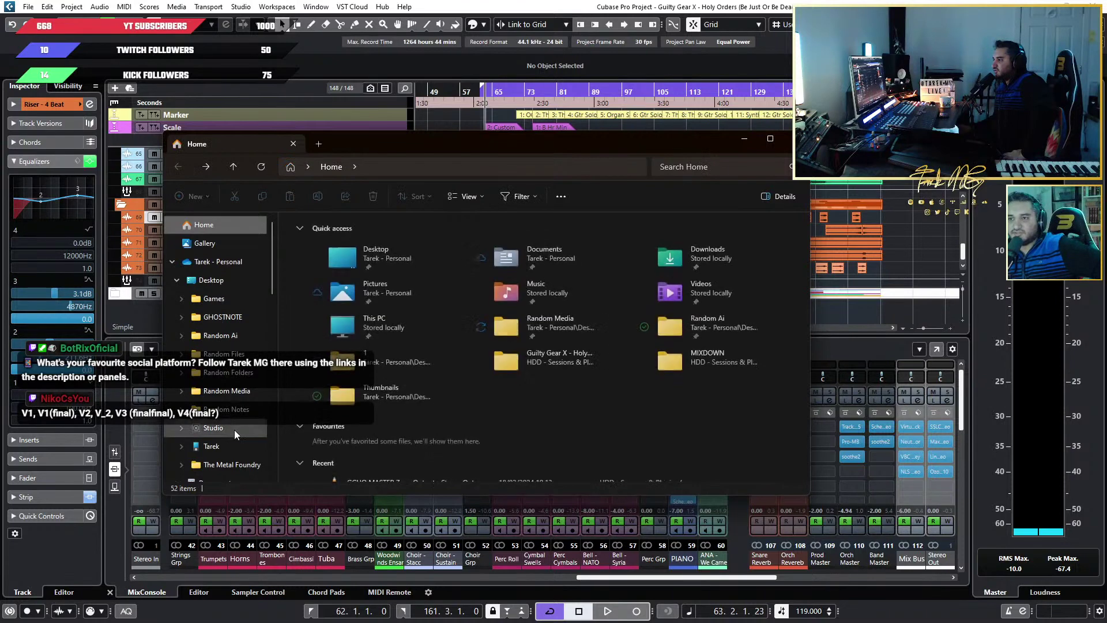
{"action": "scroll", "coordinate": [246, 409], "scroll_direction": "down", "scroll_amount": 4}
{"action": "scroll", "coordinate": [242, 404], "scroll_direction": "down", "scroll_amount": 8}
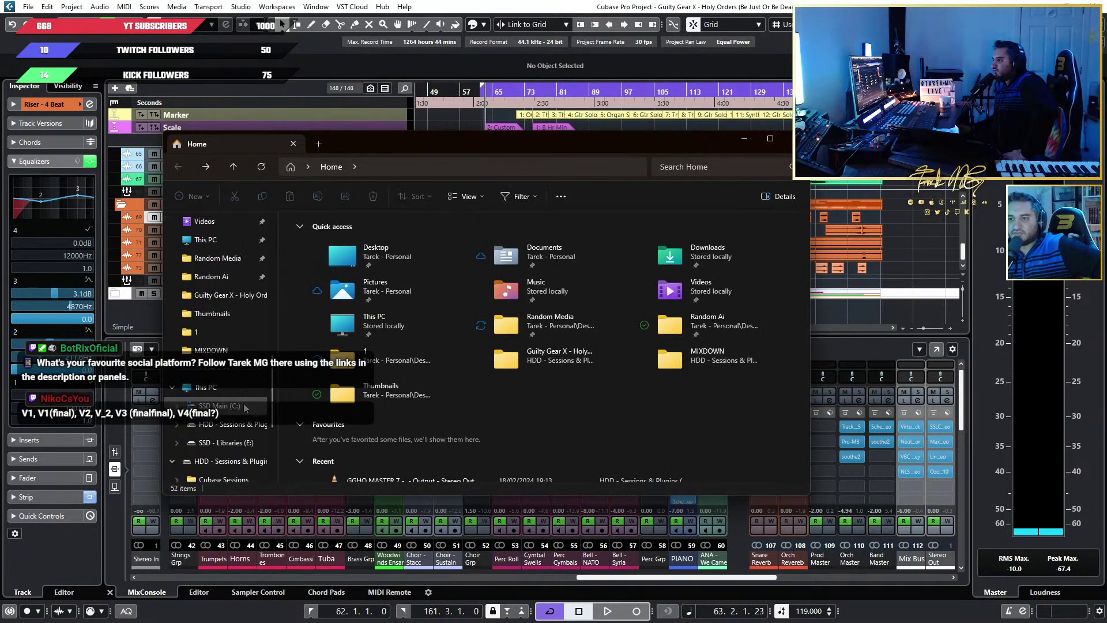
{"action": "scroll", "coordinate": [224, 390], "scroll_direction": "up", "scroll_amount": 10}
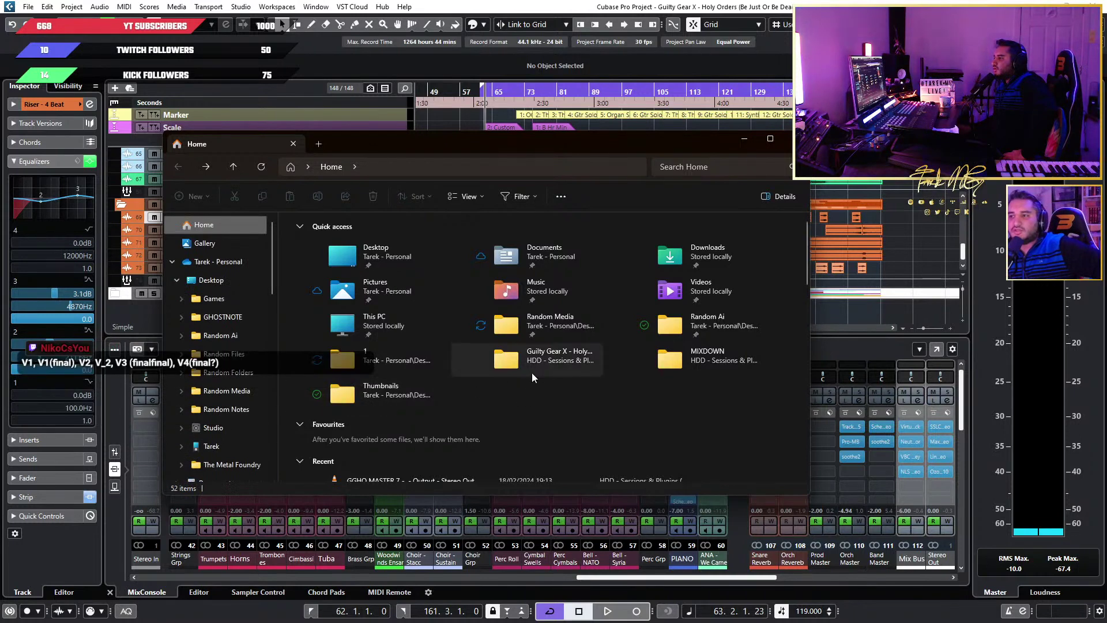
{"action": "double_click", "coordinate": [573, 354]}
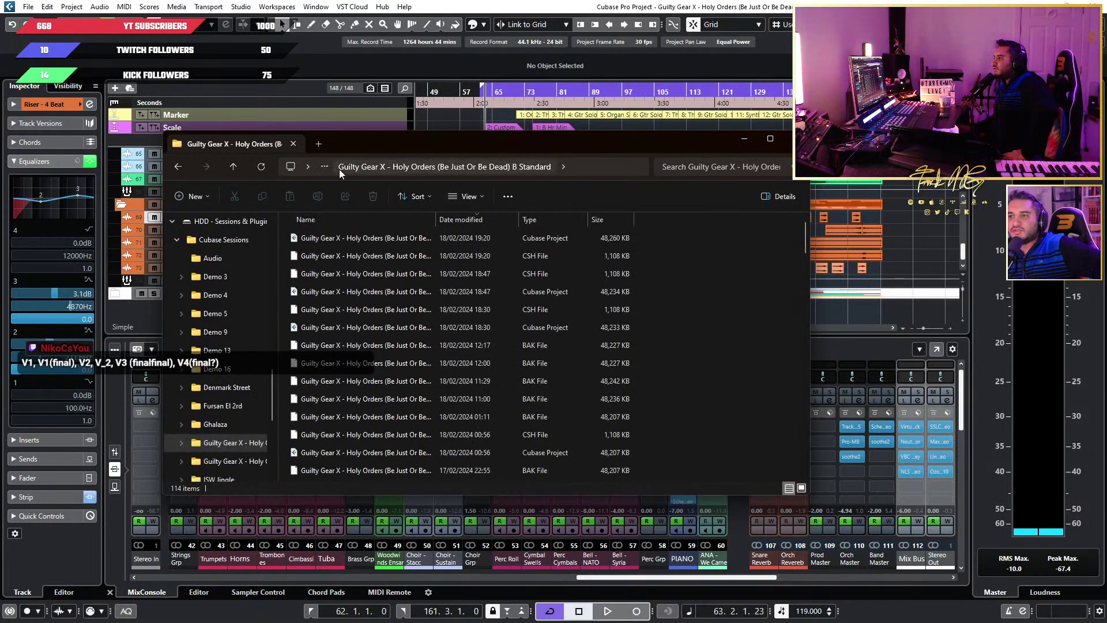
{"action": "left_click", "coordinate": [178, 167]}
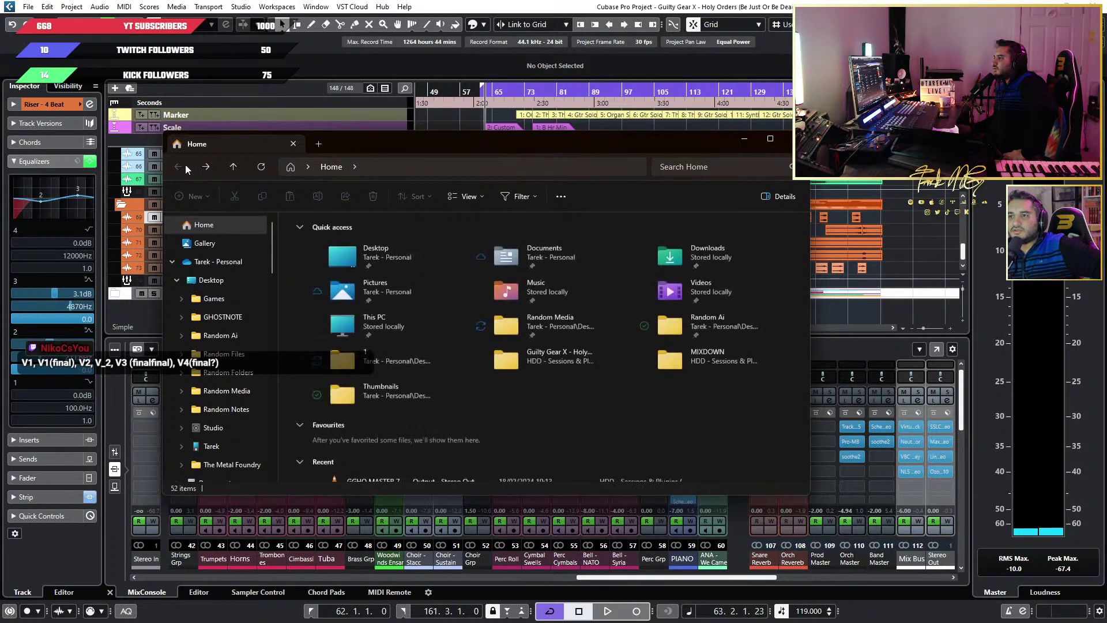
{"action": "left_click", "coordinate": [206, 167]}
{"action": "left_click", "coordinate": [177, 168]}
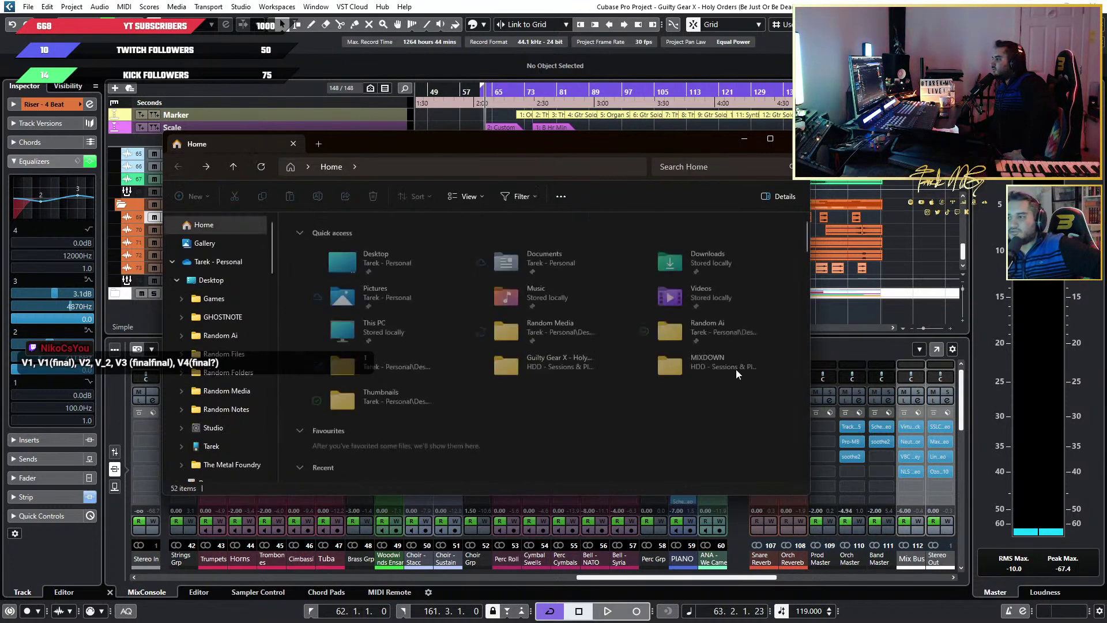
{"action": "double_click", "coordinate": [664, 354]}
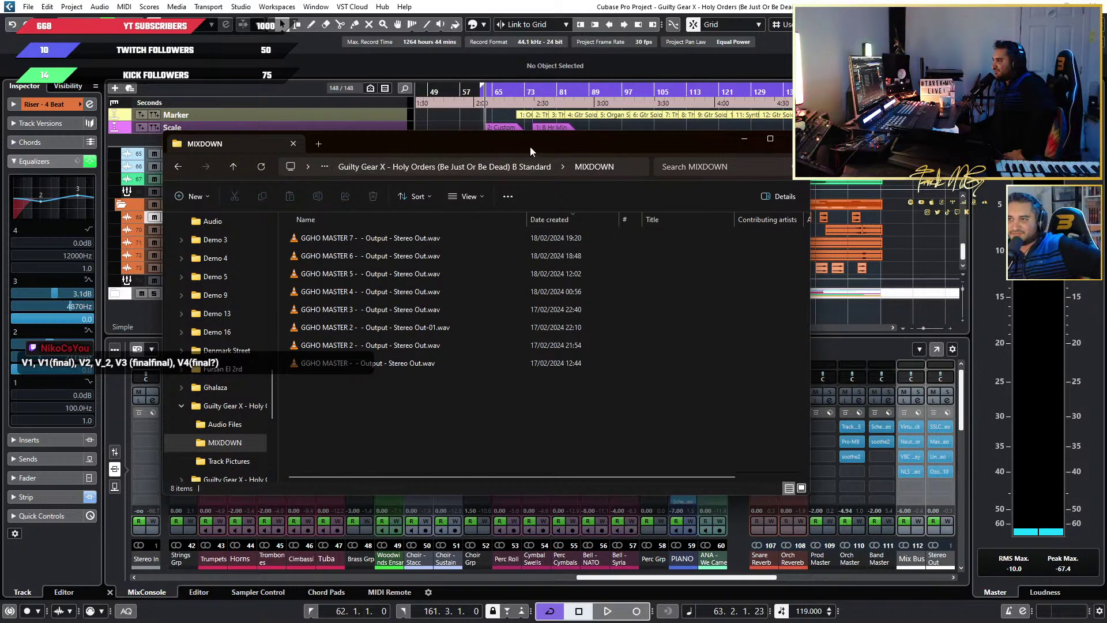
Play the GGHO MASTER 7 stereo export in VLC media player, close the player and return to Cubase
{"action": "left_click_drag", "start_coordinate": [530, 147], "coordinate": [661, 165]}
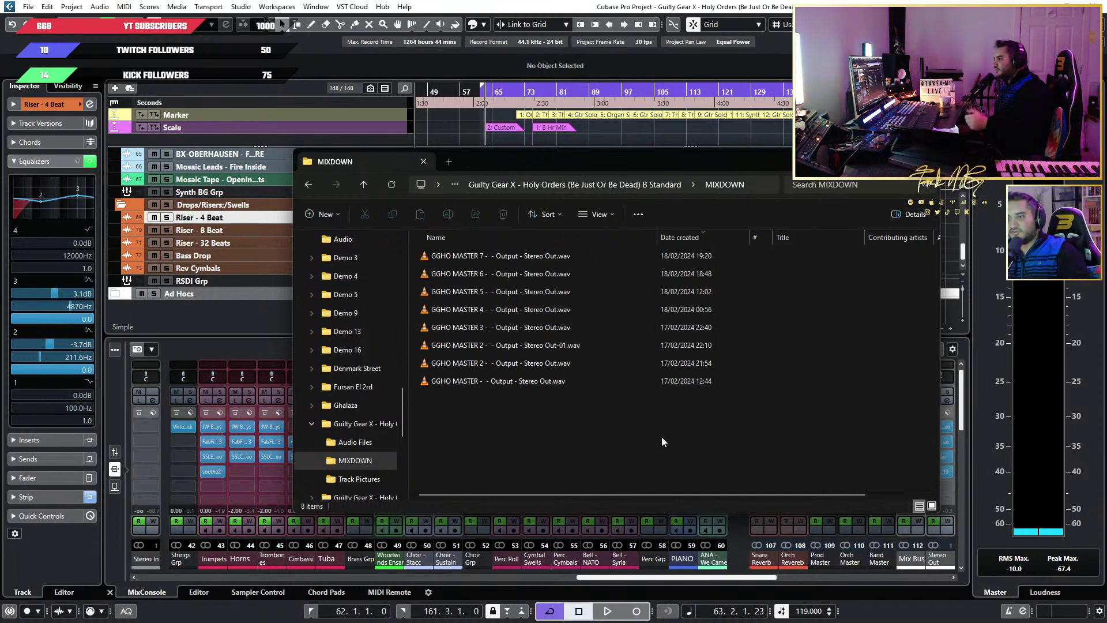
{"action": "double_click", "coordinate": [507, 257]}
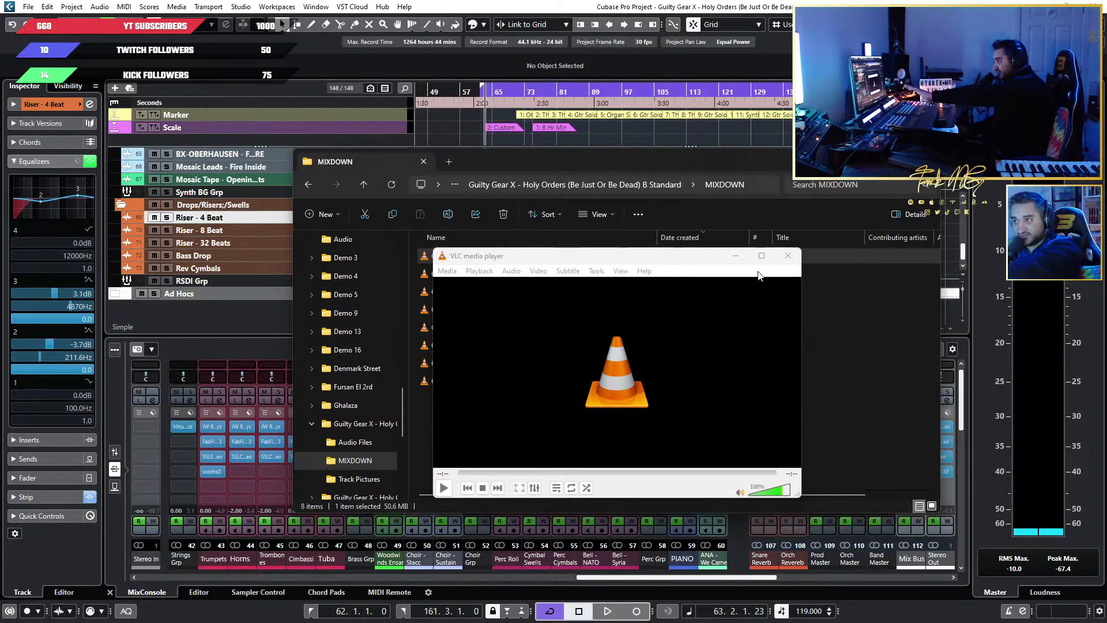
{"action": "left_click", "coordinate": [788, 255]}
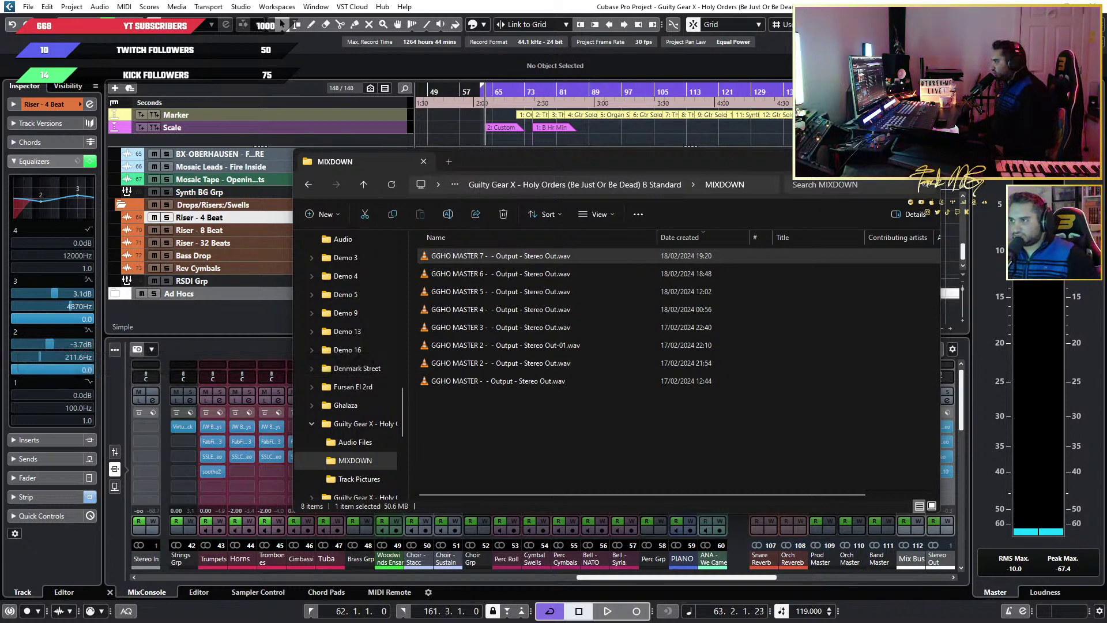
{"action": "left_click", "coordinate": [903, 162]}
{"action": "left_click", "coordinate": [383, 69]}
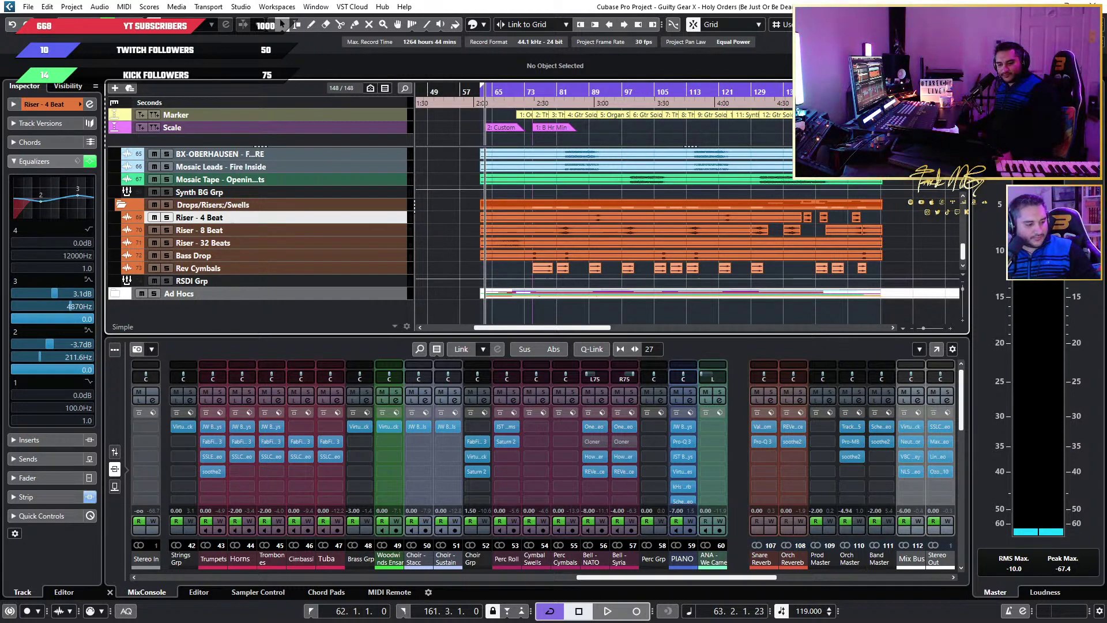
Switch to Illustrator to view the Holy Orders cover artwork, select all its objects, and return to Cubase
{"action": "key", "text": "alt+Tab"}
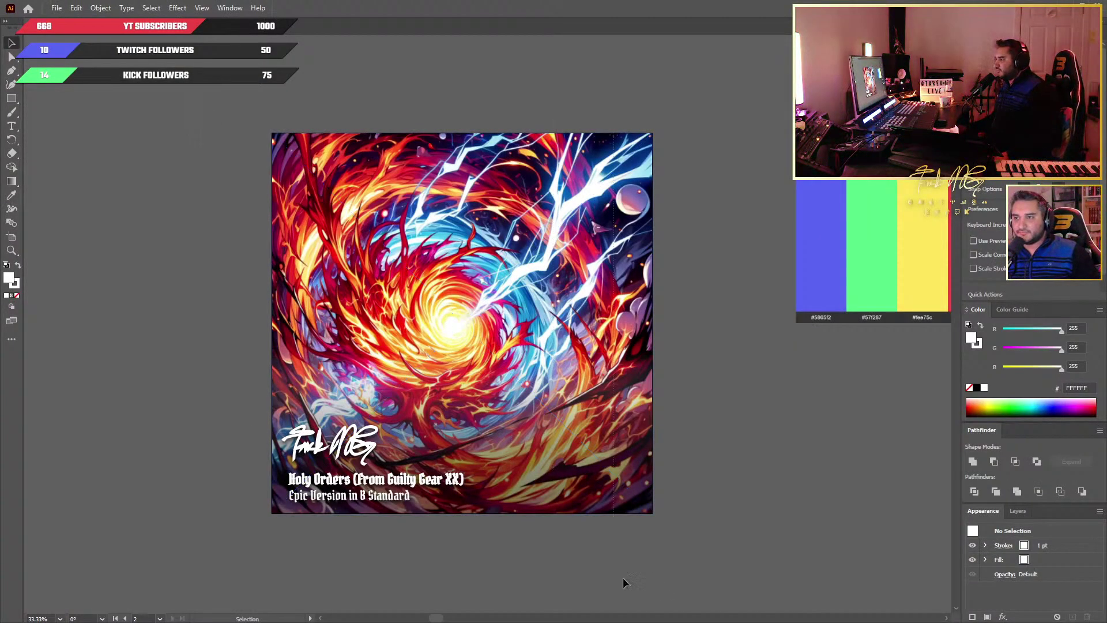
{"action": "key", "text": "ctrl+a"}
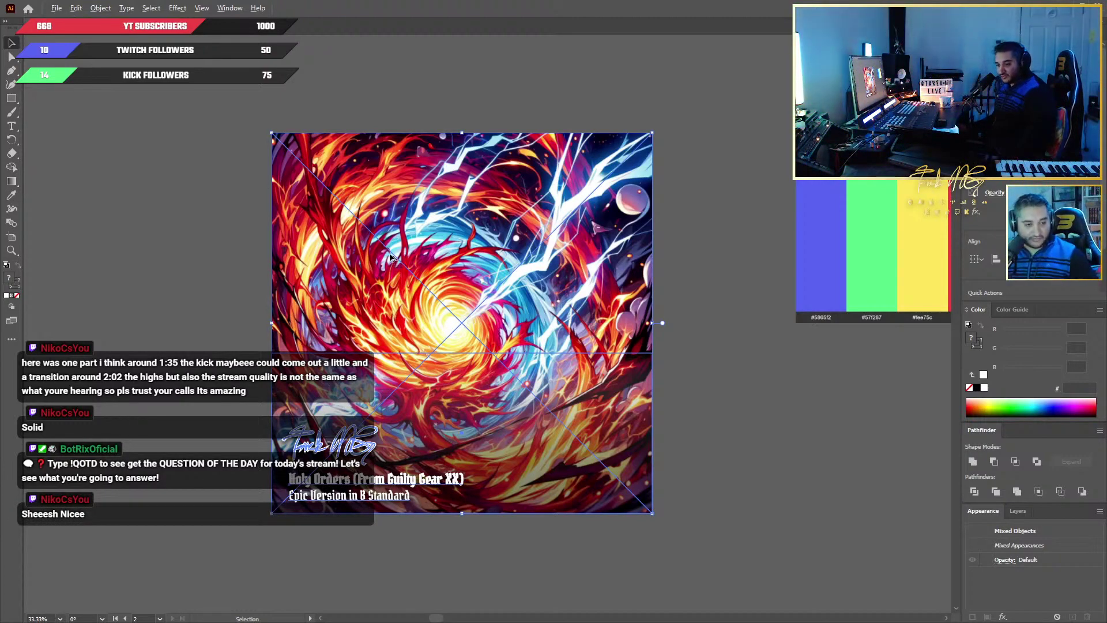
{"action": "key", "text": "alt+Tab"}
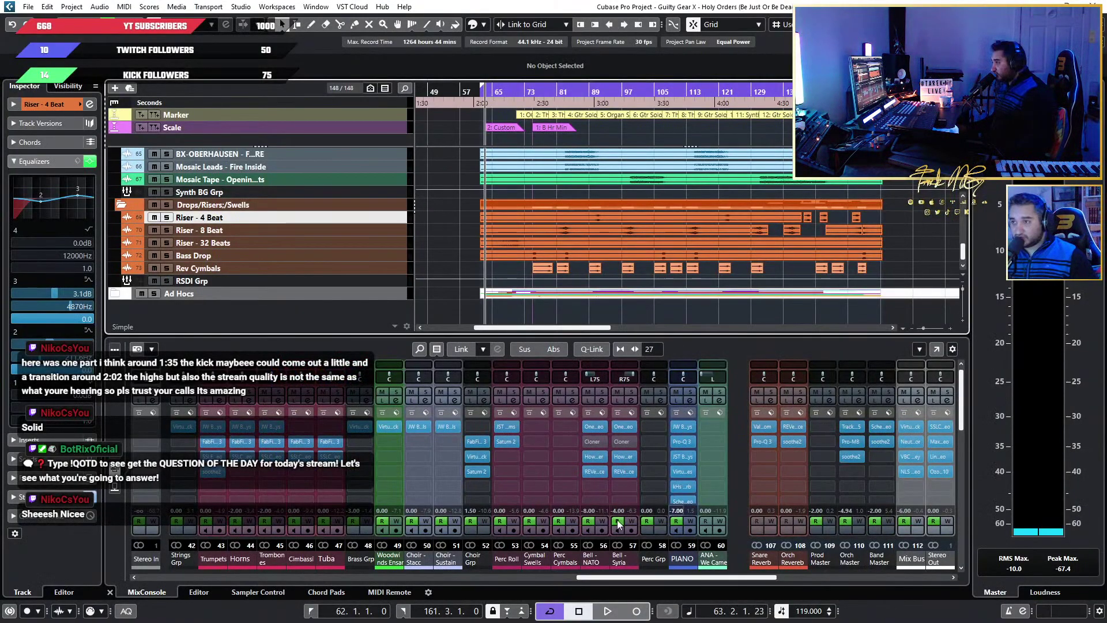
{"action": "key", "text": "alt+Tab"}
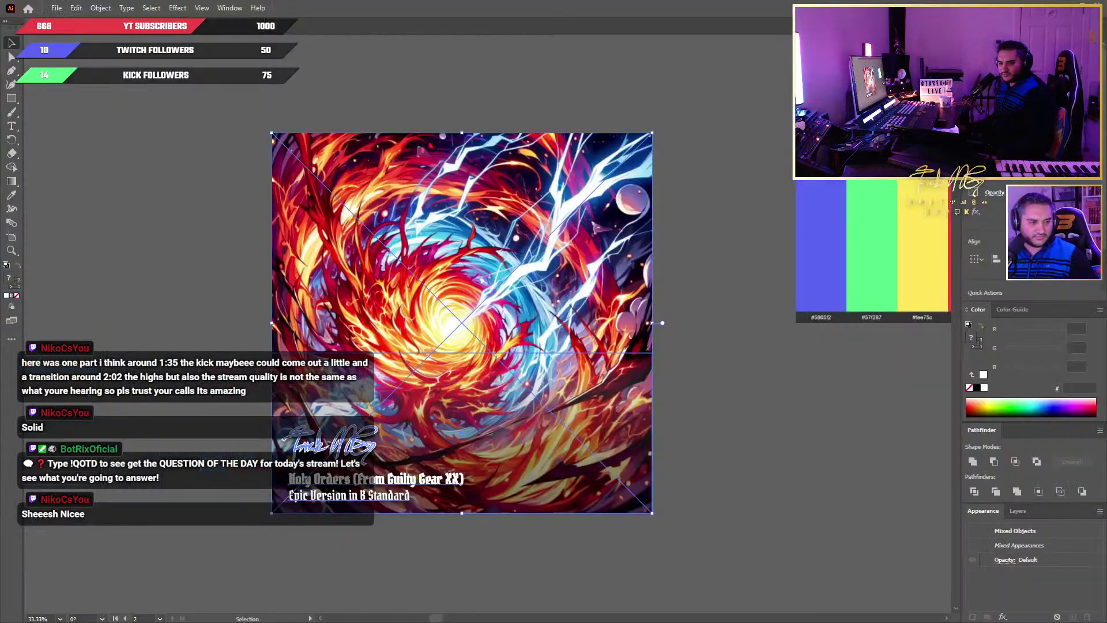
{"action": "key", "text": "alt+Tab"}
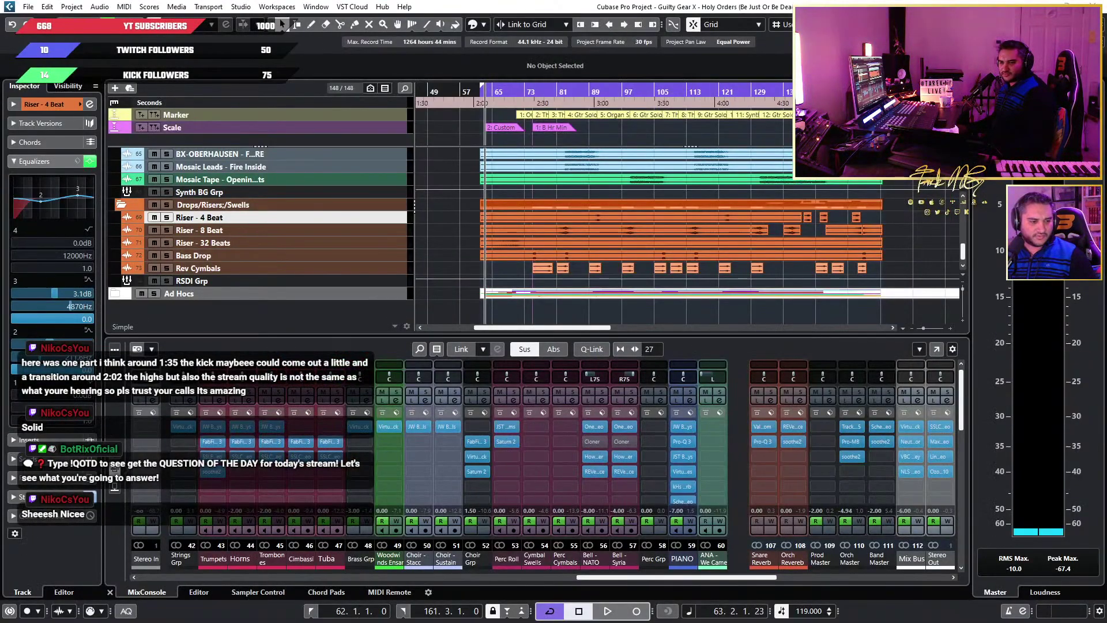
Listen to the GGHO MASTER 7 export around 1:35 in VLC, and close the player and the MIXDOWN folder window
{"action": "key", "text": "alt+Tab"}
{"action": "key", "text": "Tab"}
{"action": "double_click", "coordinate": [554, 256]}
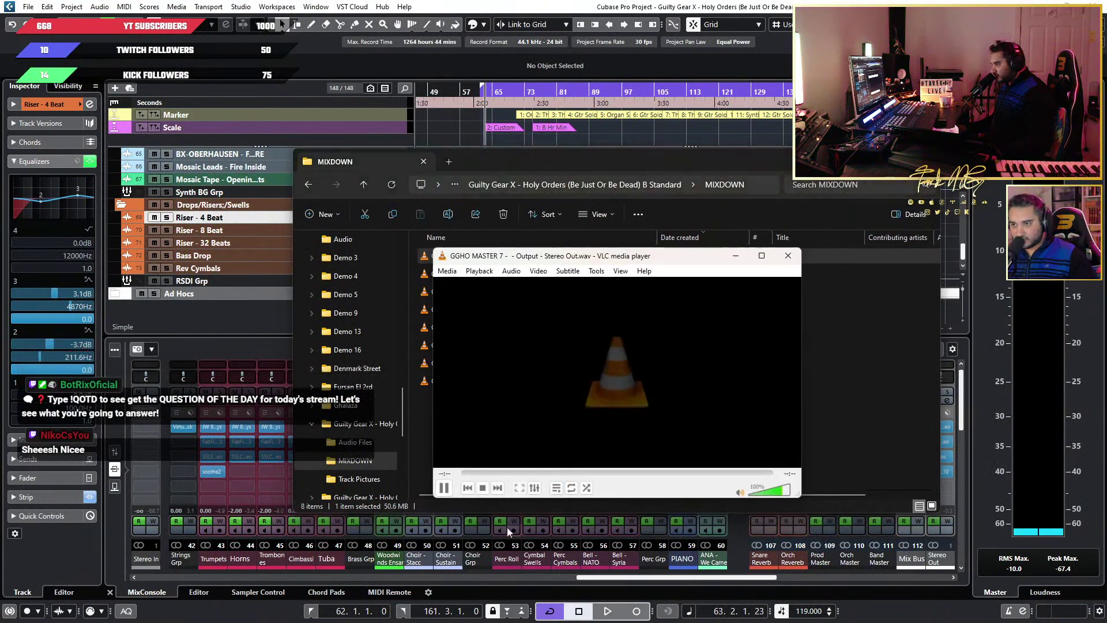
{"action": "left_click_drag", "start_coordinate": [472, 474], "coordinate": [589, 475]}
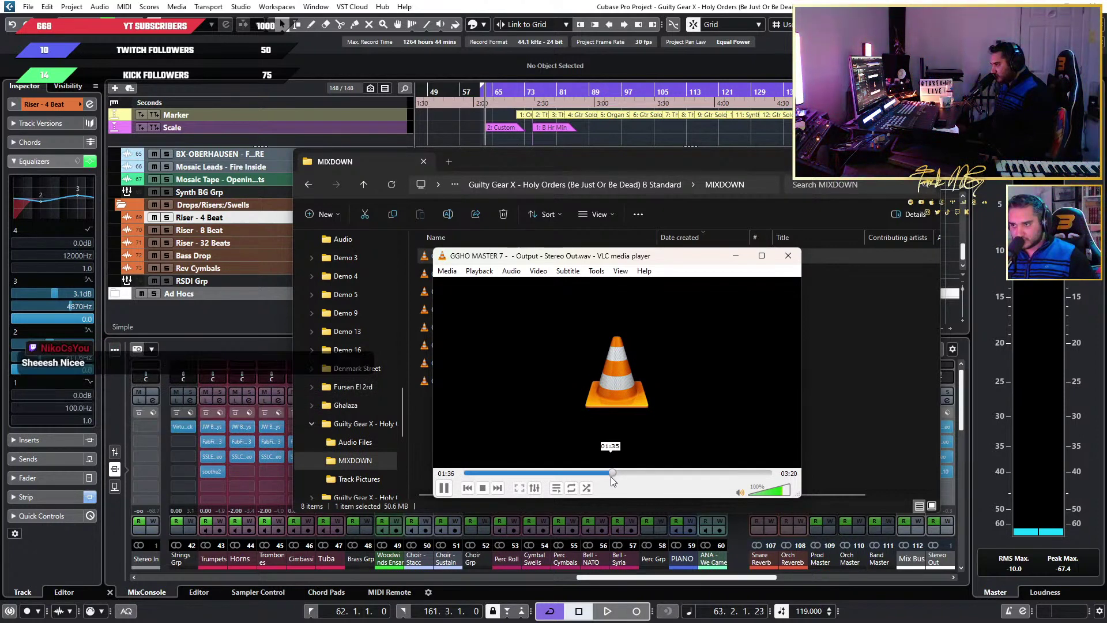
{"action": "key", "text": "space"}
{"action": "left_click", "coordinate": [788, 258]}
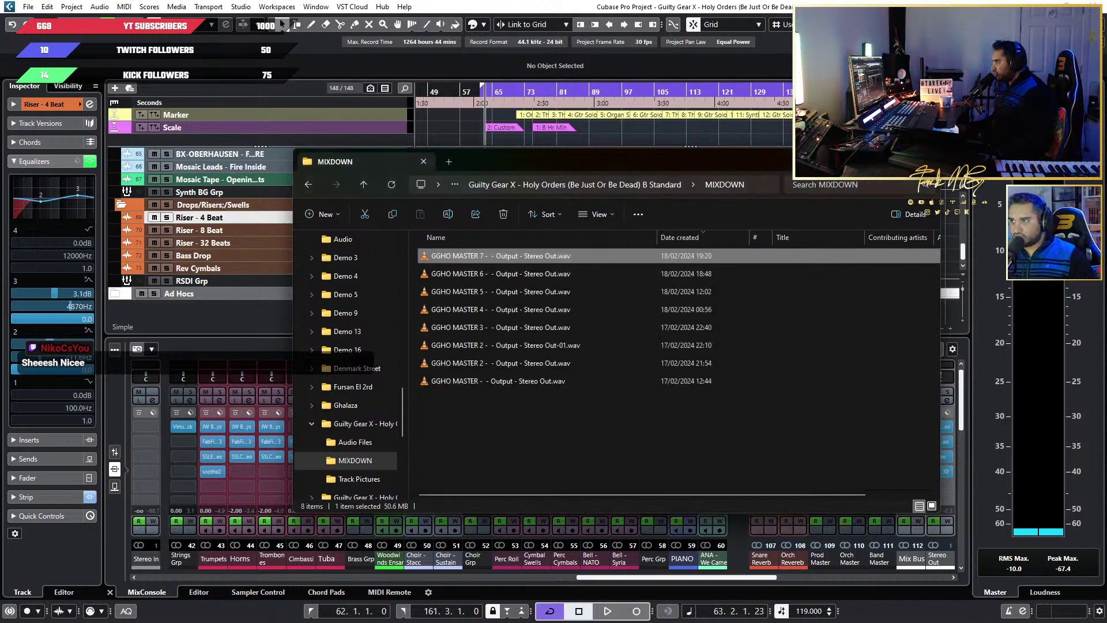
{"action": "key", "text": "alt+F4"}
Play the Cubase project from bar 107, at the start of the Theme Intro section, to check the mix there
{"action": "scroll", "coordinate": [617, 222], "scroll_direction": "up", "scroll_amount": 5}
{"action": "scroll", "coordinate": [642, 214], "scroll_direction": "up", "scroll_amount": 5}
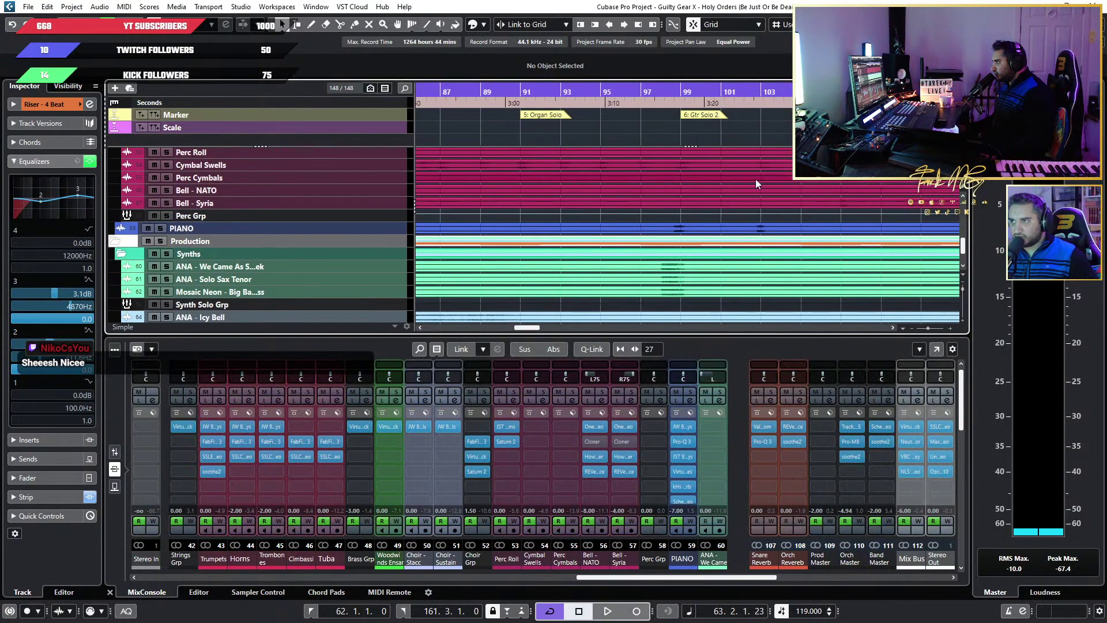
{"action": "scroll", "coordinate": [755, 179], "scroll_direction": "down", "scroll_amount": 3}
{"action": "left_click", "coordinate": [785, 92]}
{"action": "scroll", "coordinate": [770, 174], "scroll_direction": "up", "scroll_amount": 5}
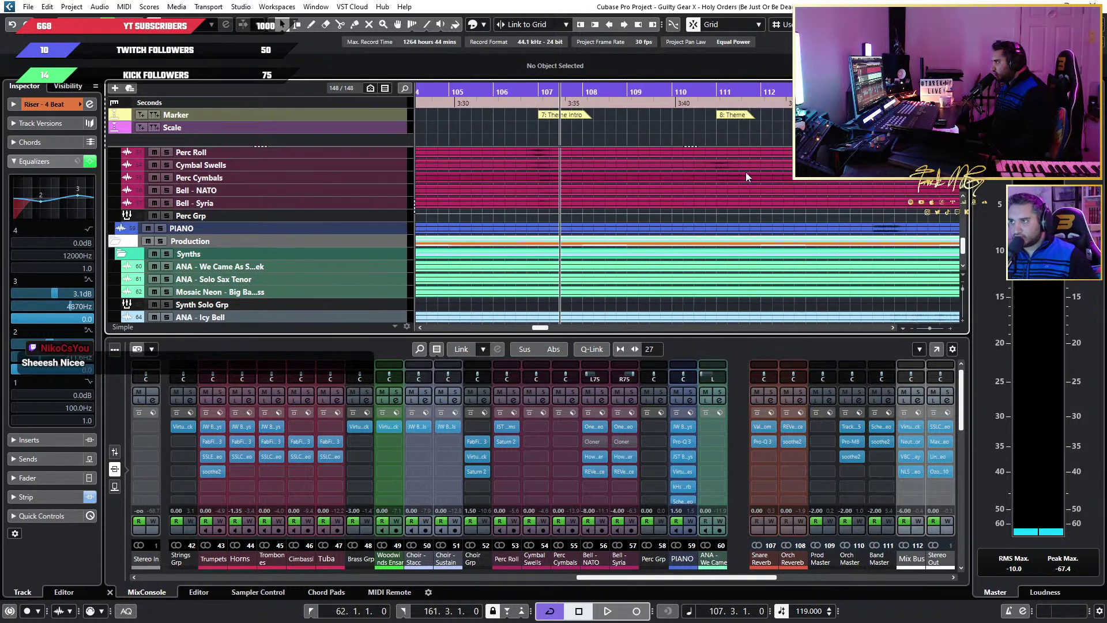
{"action": "left_click", "coordinate": [538, 89]}
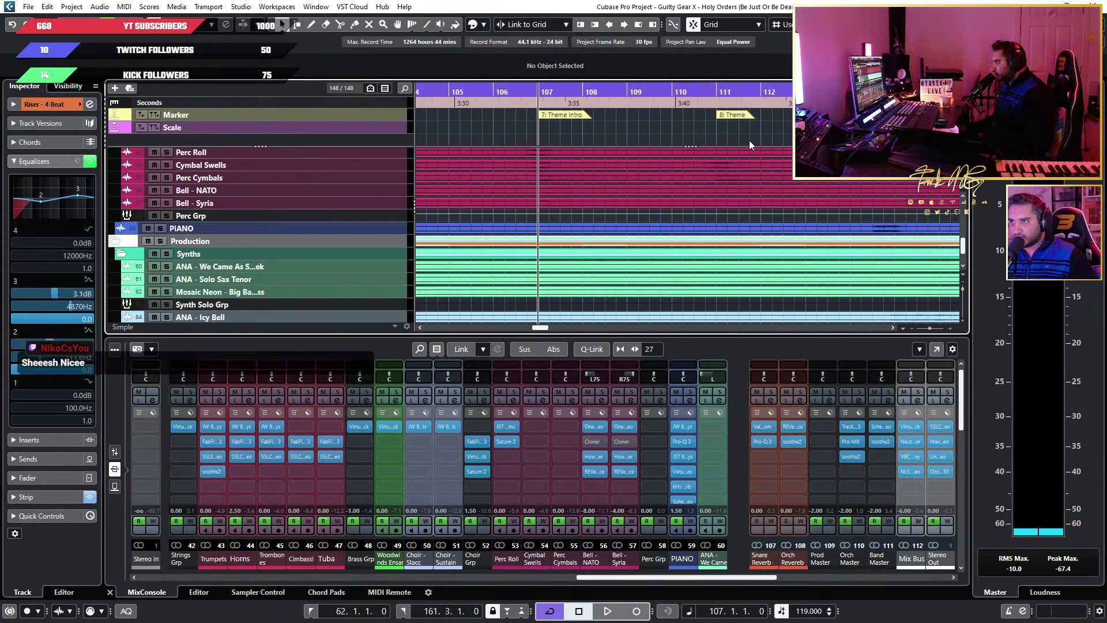
{"action": "key", "text": "space"}
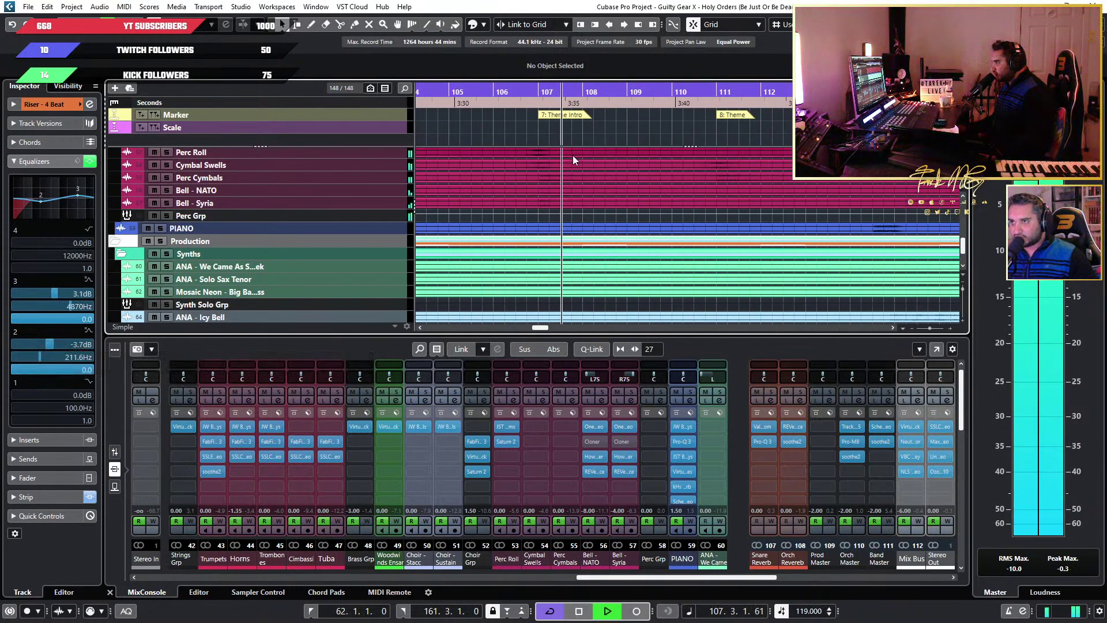
{"action": "scroll", "coordinate": [705, 90], "scroll_direction": "up", "scroll_amount": 2}
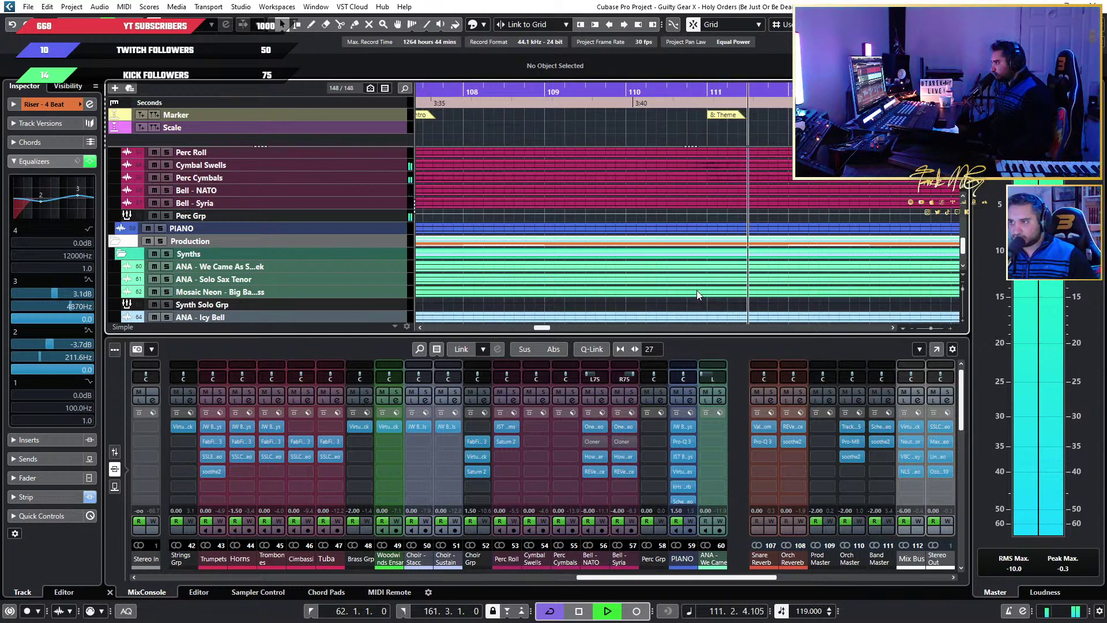
Stop the Cubase playback, listen to the GGHO MASTER 7 export from about 2:04 in VLC, and pause and minimize the player
{"action": "key", "text": "space"}
{"action": "scroll", "coordinate": [720, 231], "scroll_direction": "down", "scroll_amount": 5}
{"action": "scroll", "coordinate": [720, 230], "scroll_direction": "down", "scroll_amount": 1}
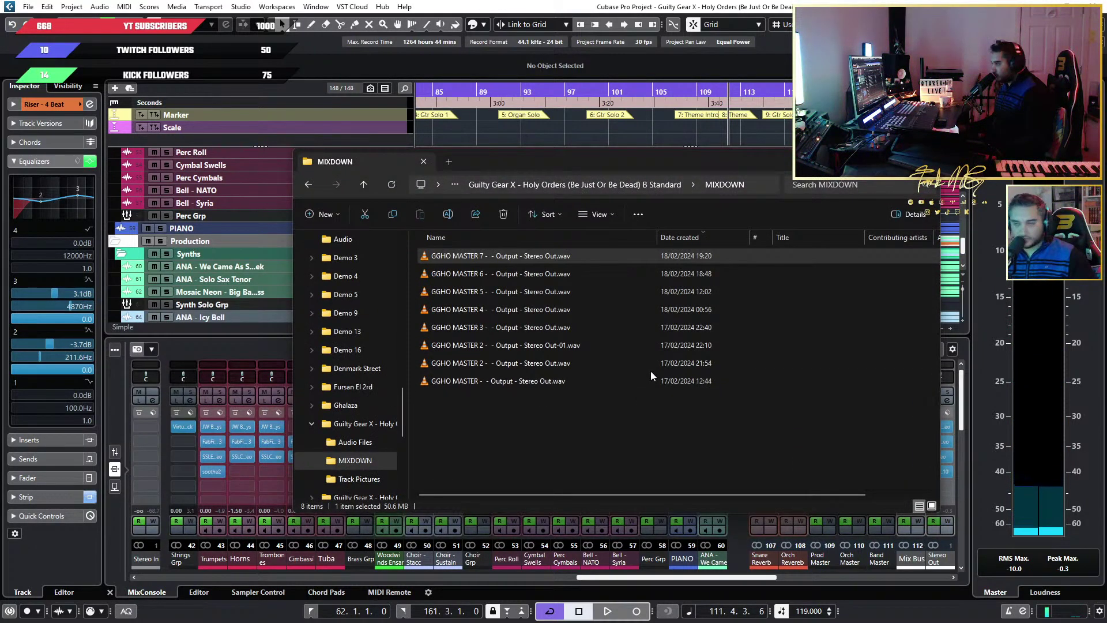
{"action": "double_click", "coordinate": [520, 257]}
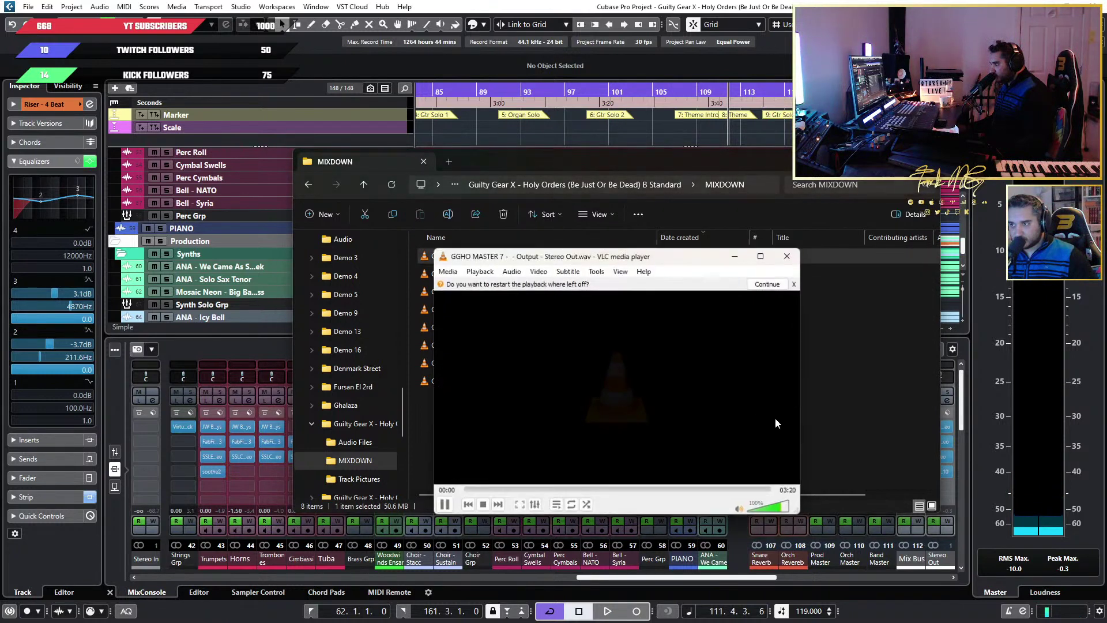
{"action": "left_click", "coordinate": [691, 490]}
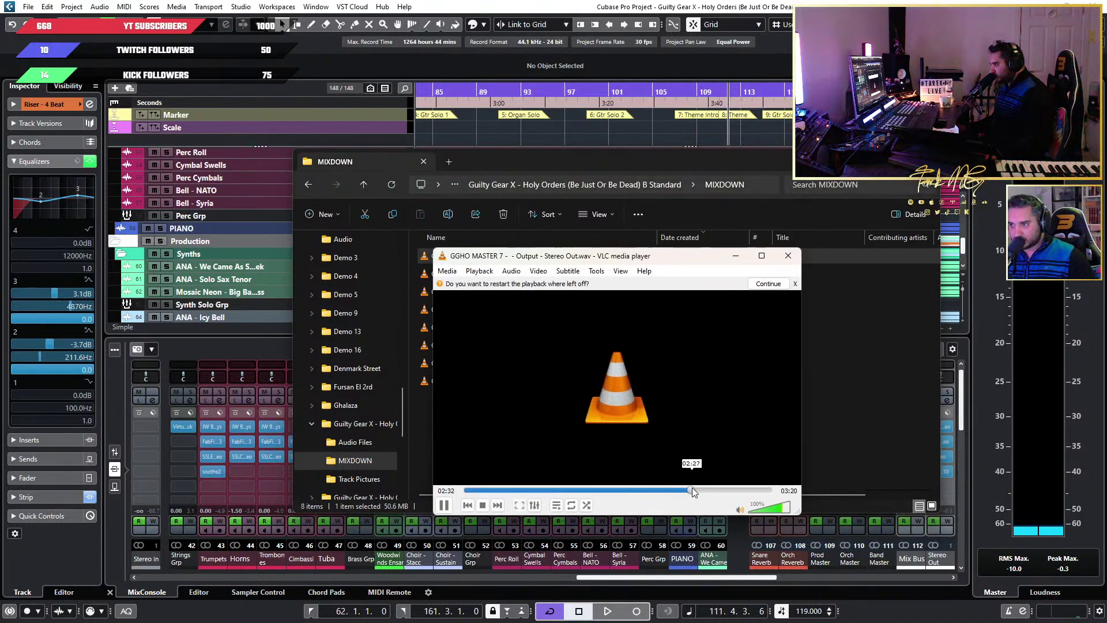
{"action": "left_click_drag", "start_coordinate": [676, 489], "coordinate": [655, 490]}
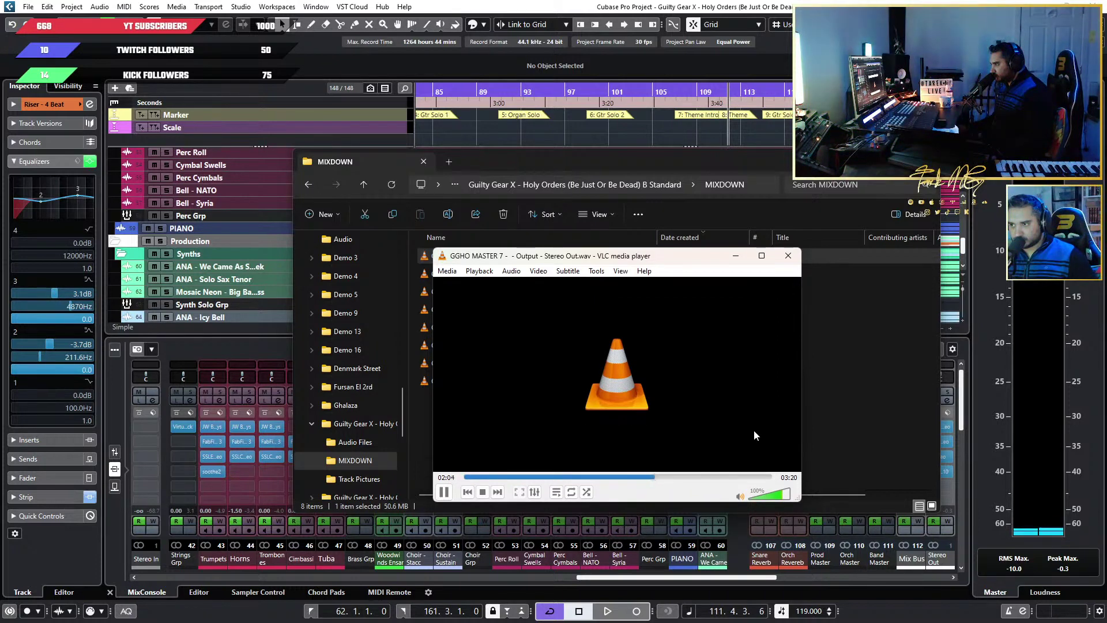
{"action": "key", "text": "space"}
{"action": "mouse_move", "coordinate": [761, 258]}
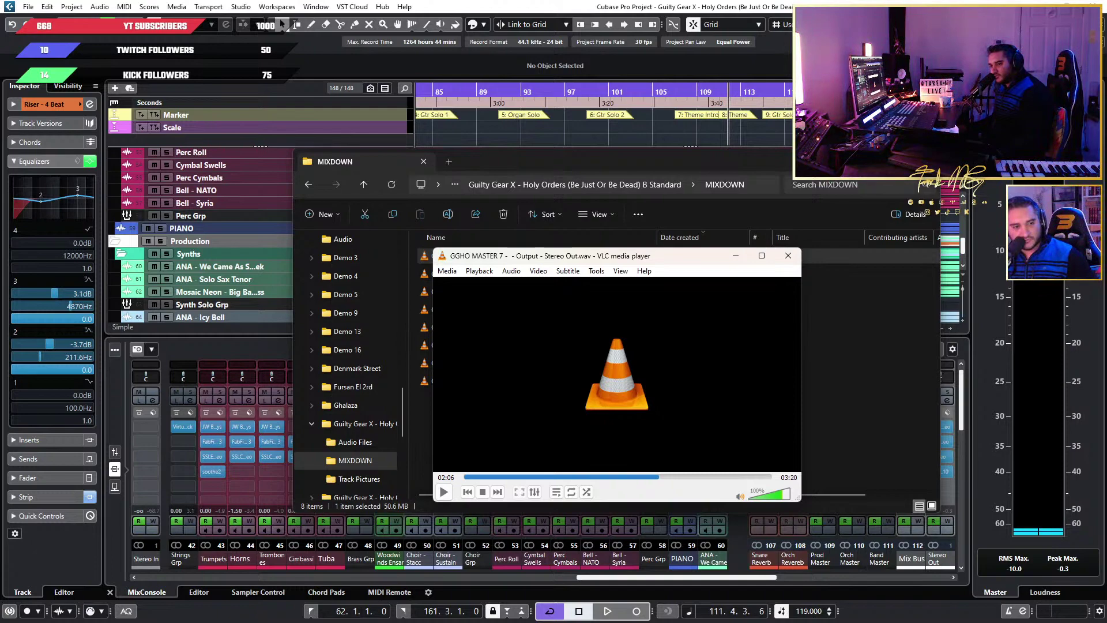
{"action": "left_click", "coordinate": [736, 256]}
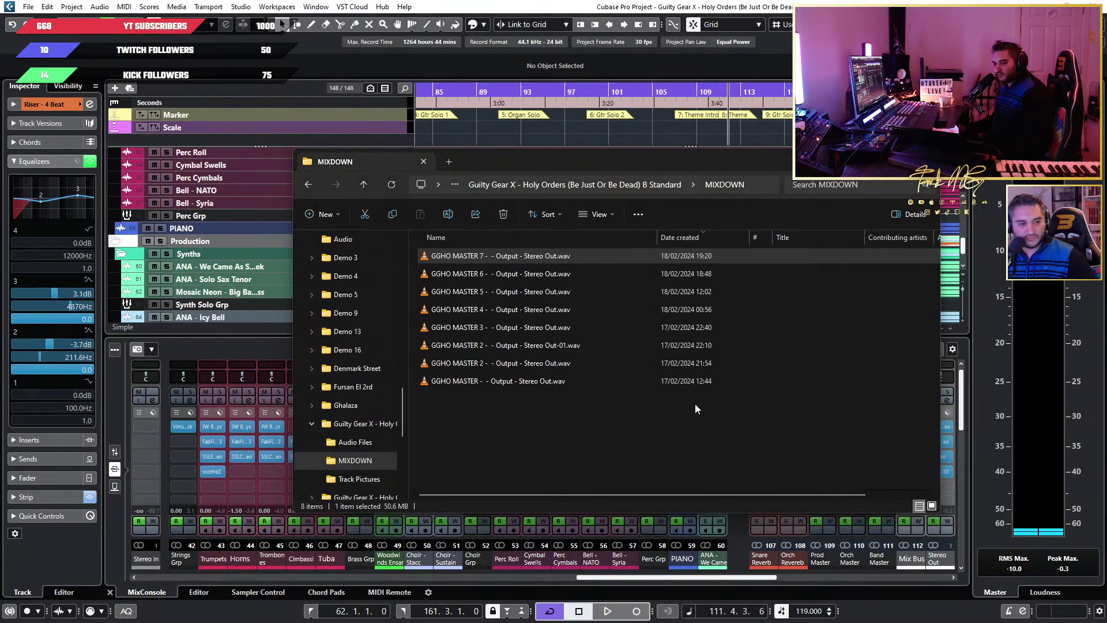
Replay the GGHO MASTER 7 export from 2:01, pause it, and dismiss the player and the MIXDOWN folder window
{"action": "key", "text": "Return"}
{"action": "key", "text": "space"}
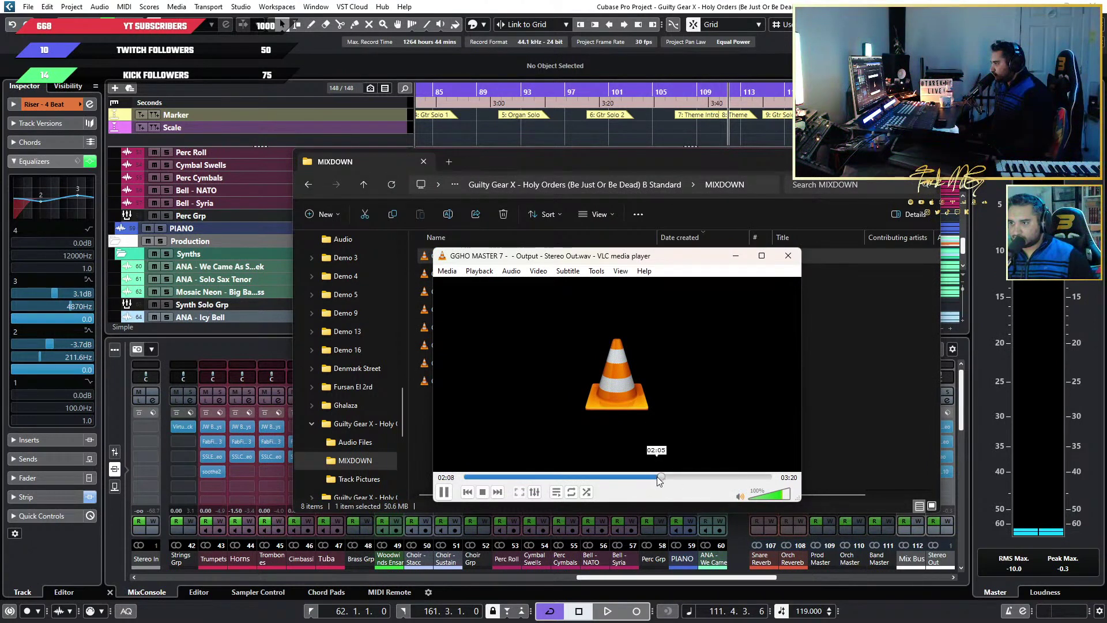
{"action": "left_click", "coordinate": [652, 476]}
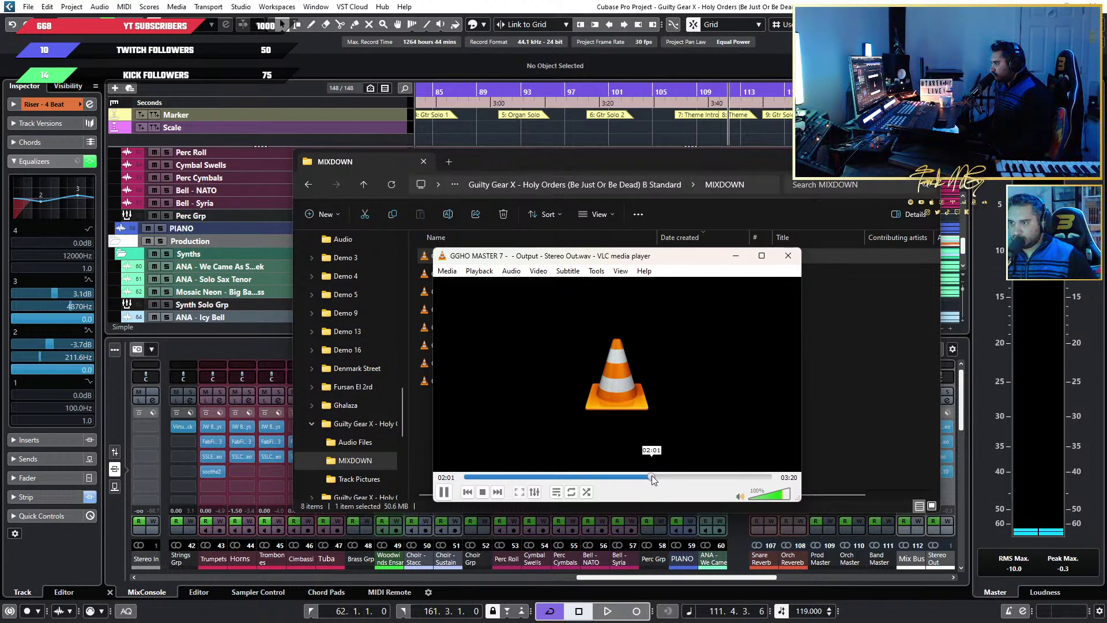
{"action": "key", "text": "space"}
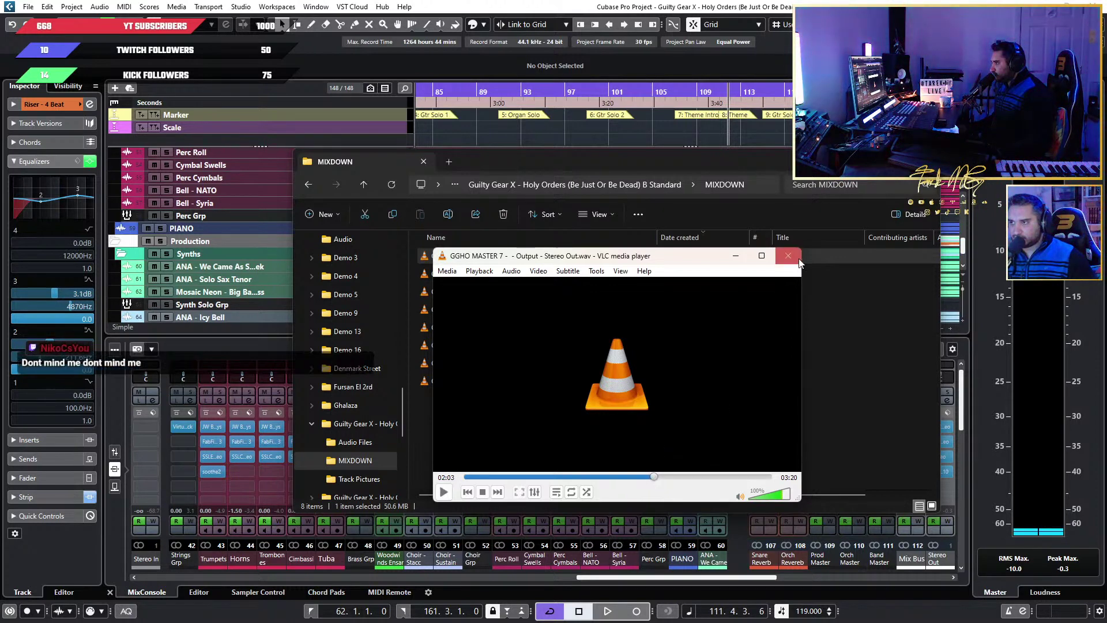
{"action": "left_click", "coordinate": [788, 255]}
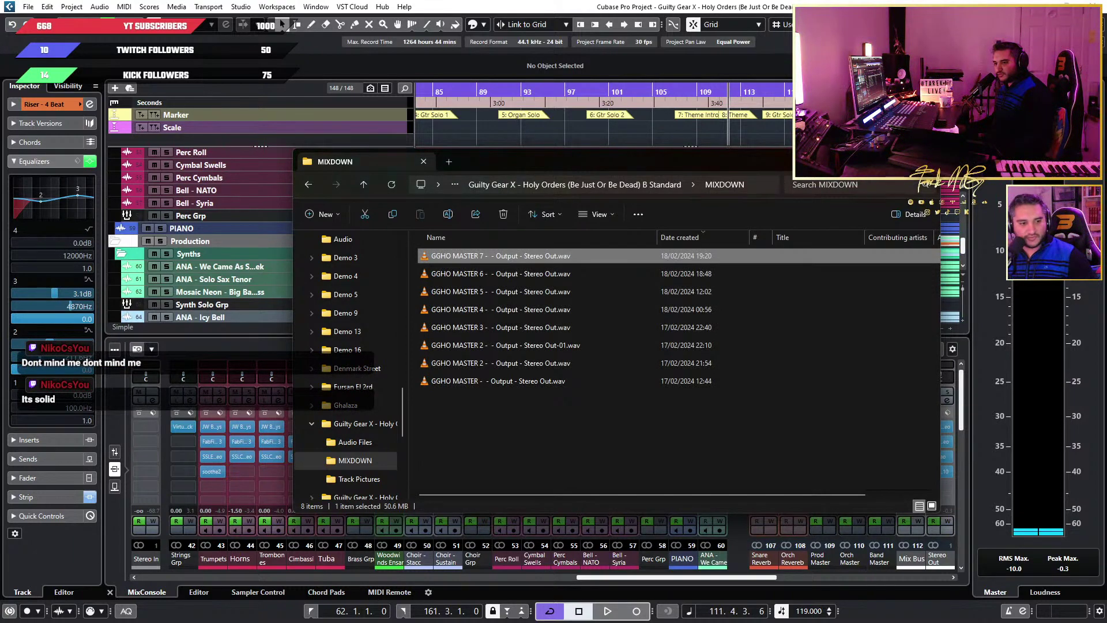
{"action": "left_click", "coordinate": [769, 150]}
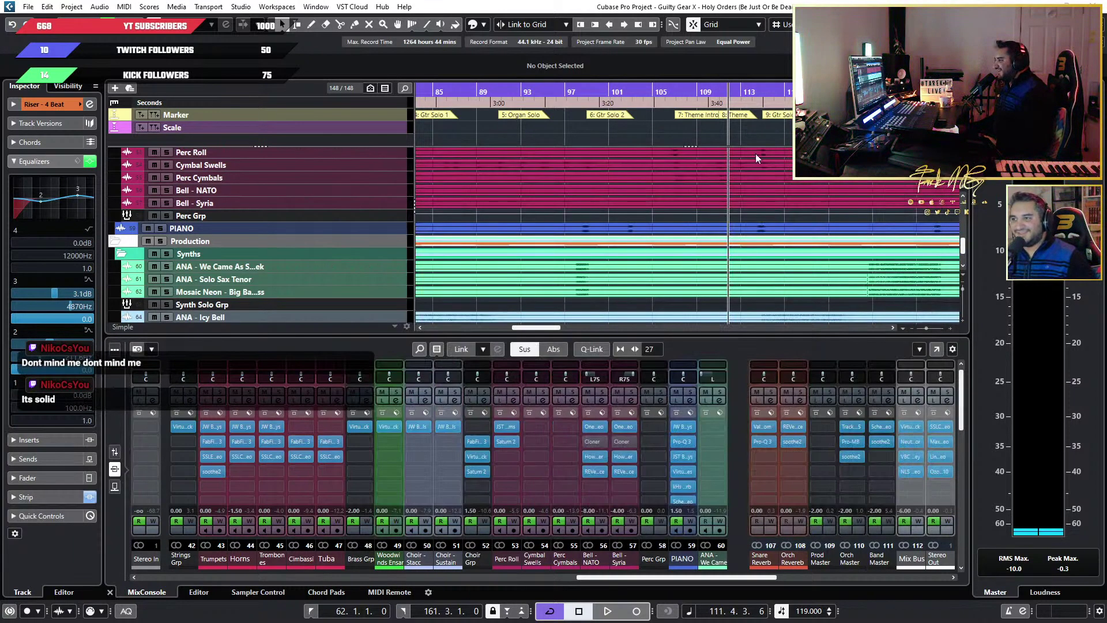
Show the full song in the Cubase project view, enlarge its second half, and open the full MixConsole
{"action": "key", "text": "shift+f"}
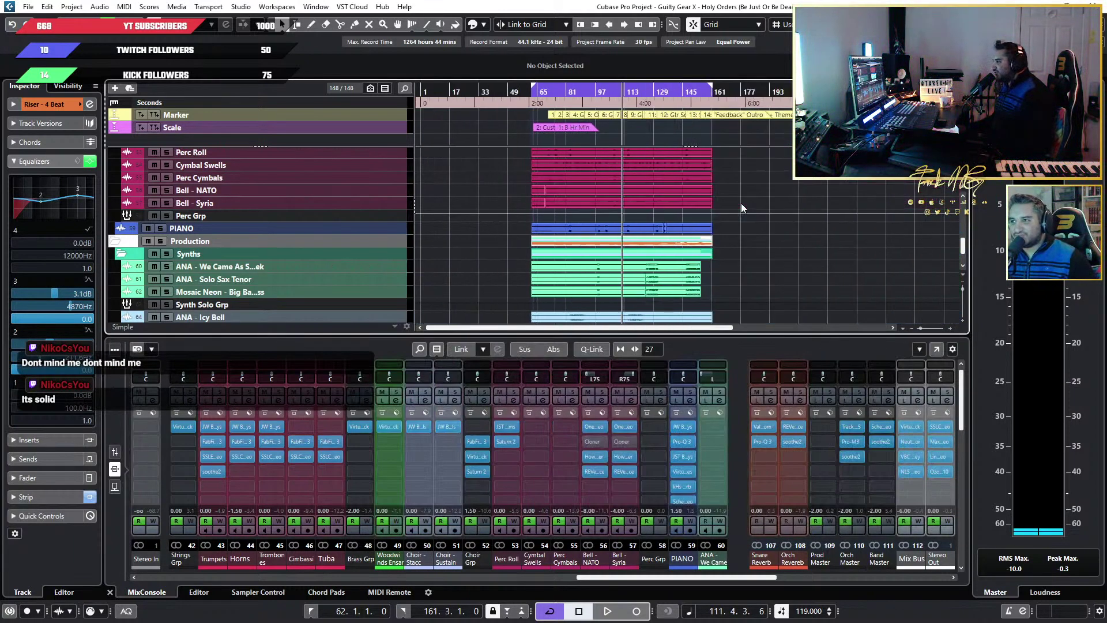
{"action": "scroll", "coordinate": [741, 203], "scroll_direction": "up", "scroll_amount": 2}
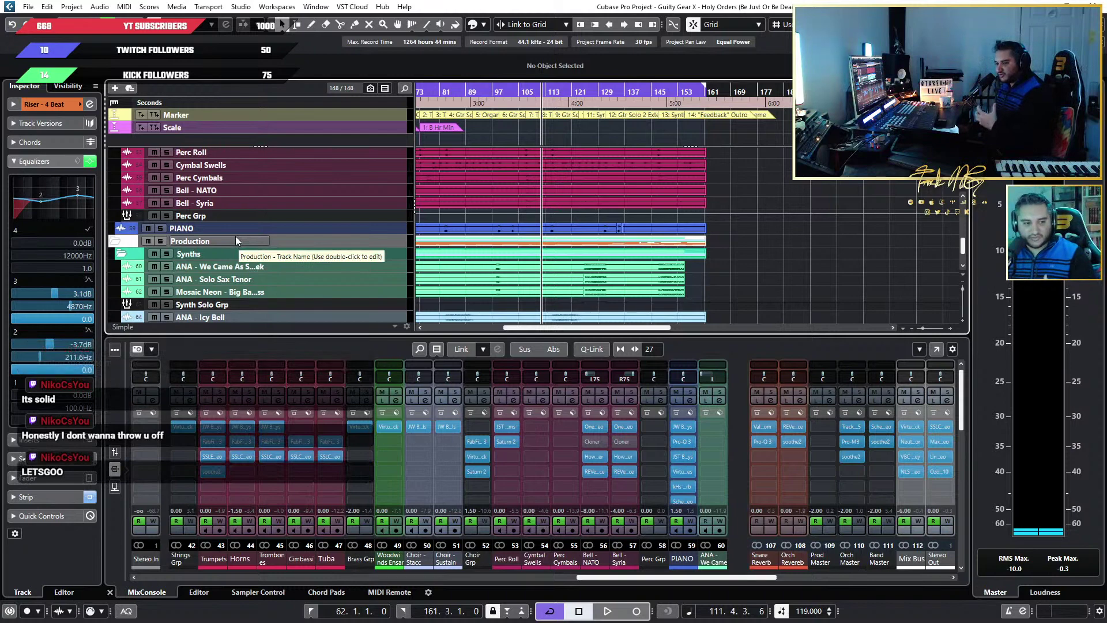
{"action": "key", "text": "F3"}
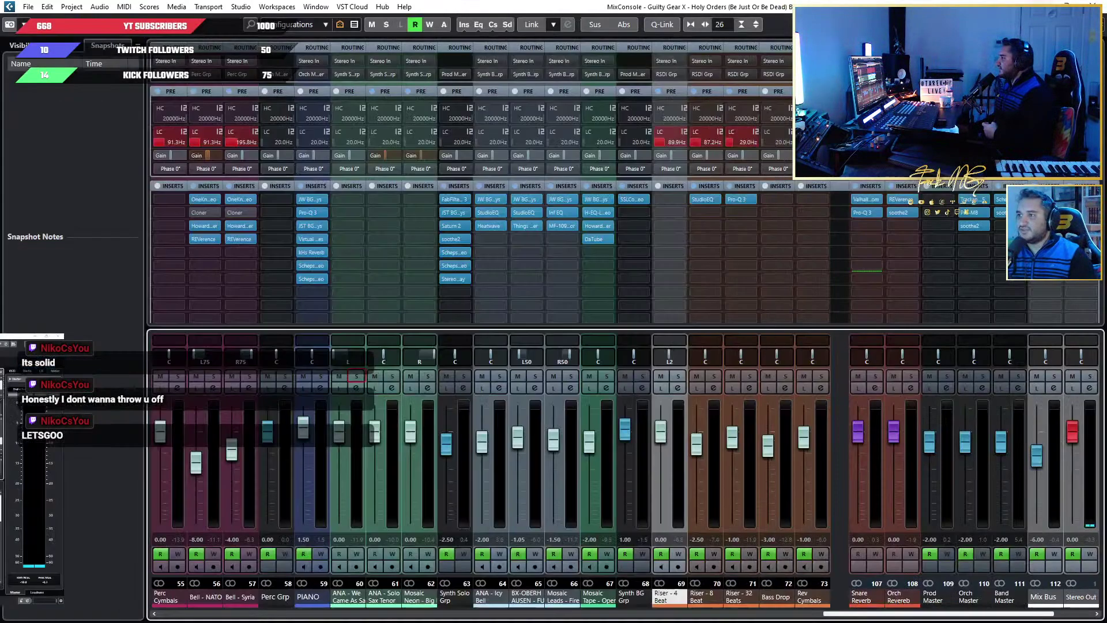
Switch to Illustrator to show the Holy Orders cover artwork, select all its objects, and clear the selection
{"action": "key", "text": "alt+Tab"}
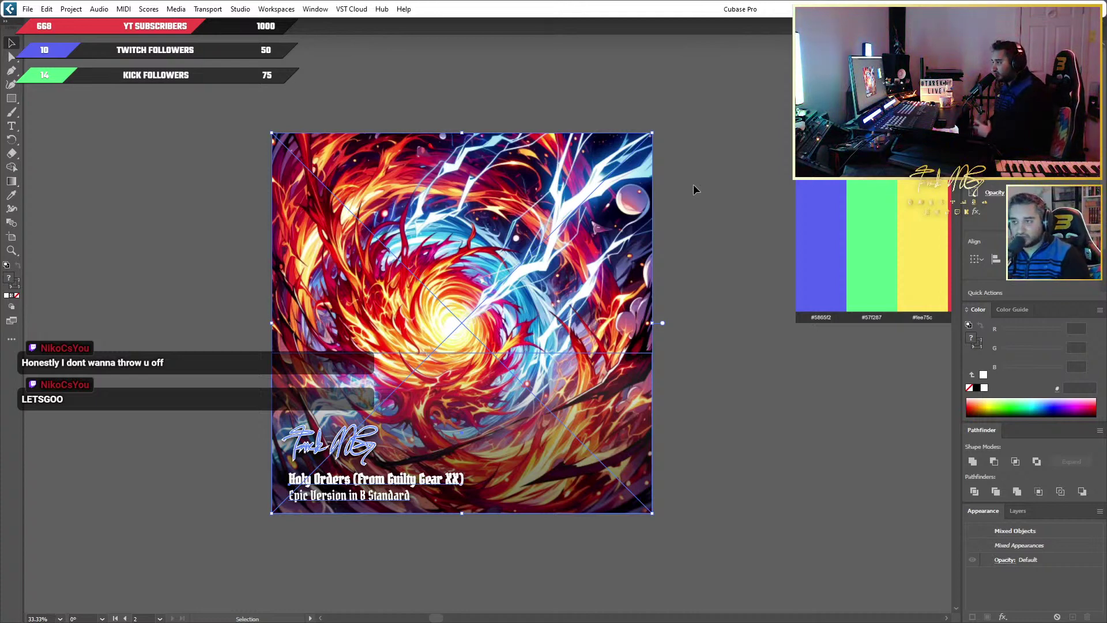
{"action": "left_click", "coordinate": [690, 161]}
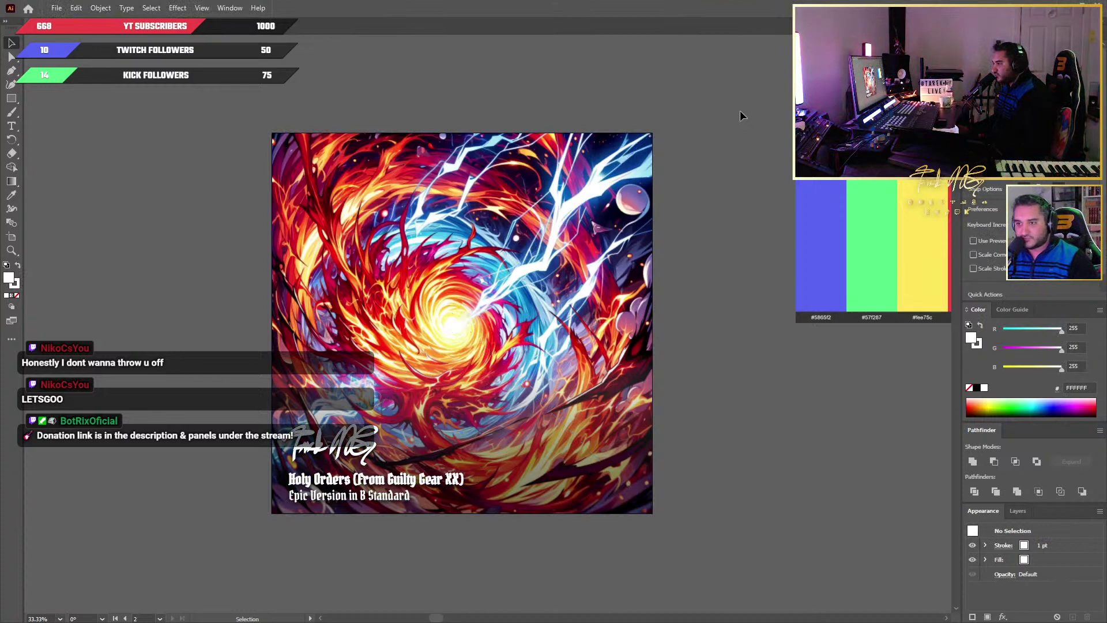
{"action": "key", "text": "ctrl+a"}
{"action": "left_click", "coordinate": [718, 549]}
{"action": "left_click_drag", "start_coordinate": [249, 148], "coordinate": [217, 98]}
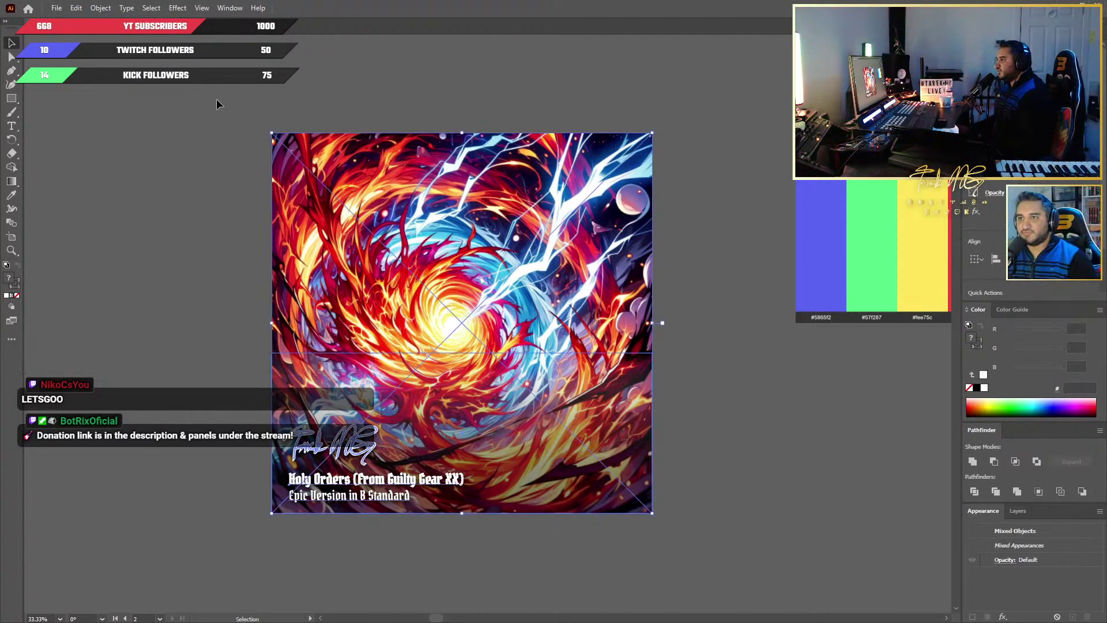
{"action": "left_click", "coordinate": [216, 99]}
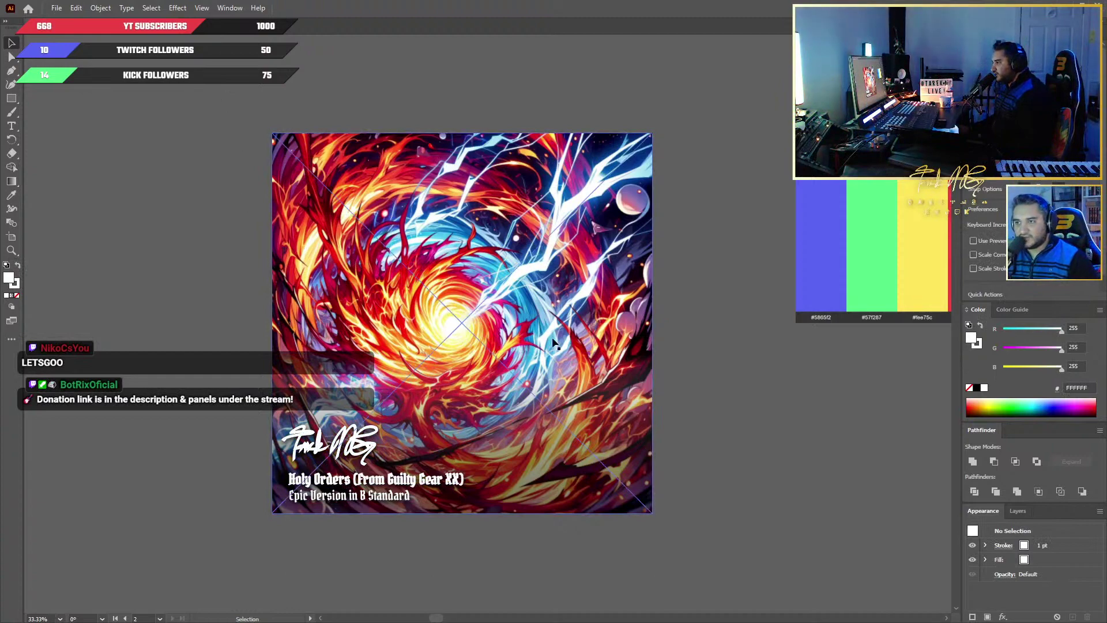
Try shifting the fire-and-lightning background image off the cover's artboard, undo each move, and deselect the image
{"action": "left_click_drag", "start_coordinate": [547, 273], "coordinate": [534, 255]}
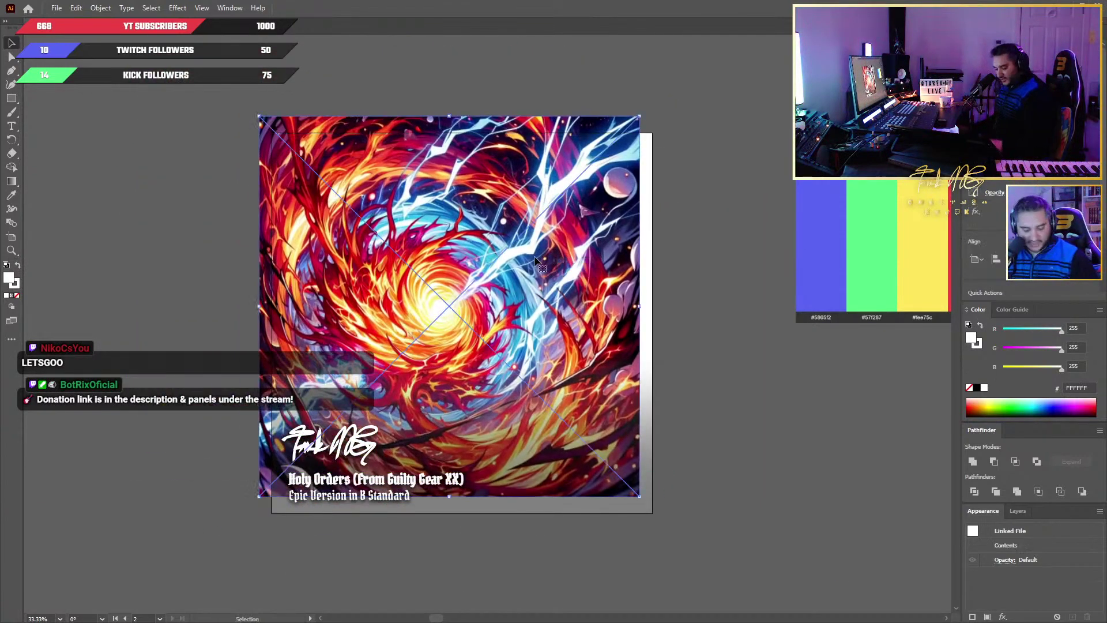
{"action": "key", "text": "ctrl+z"}
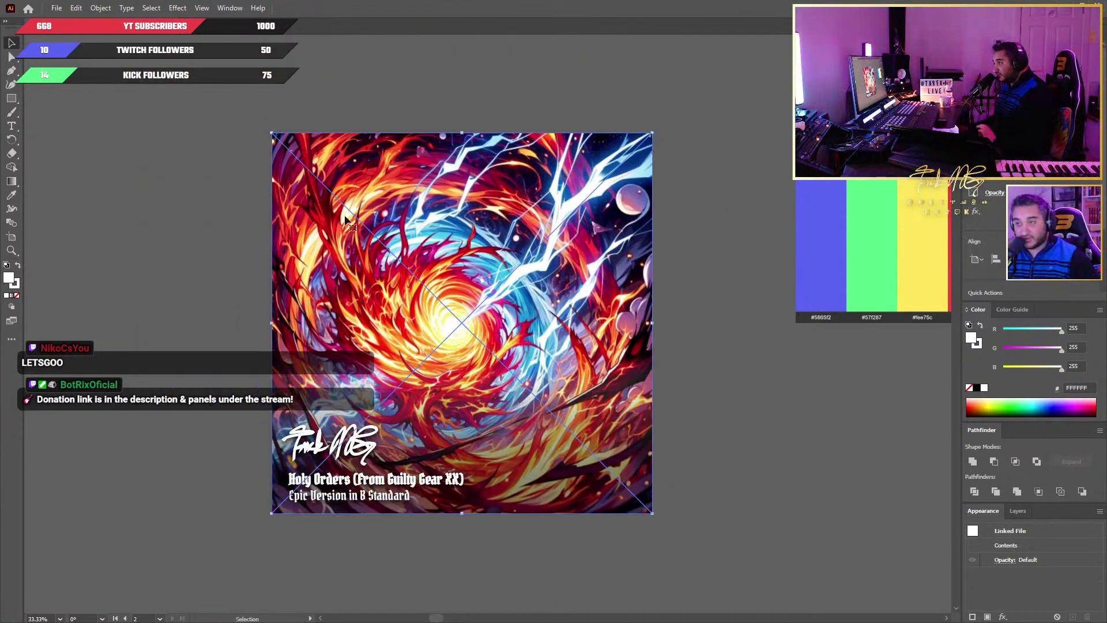
{"action": "left_click", "coordinate": [222, 180]}
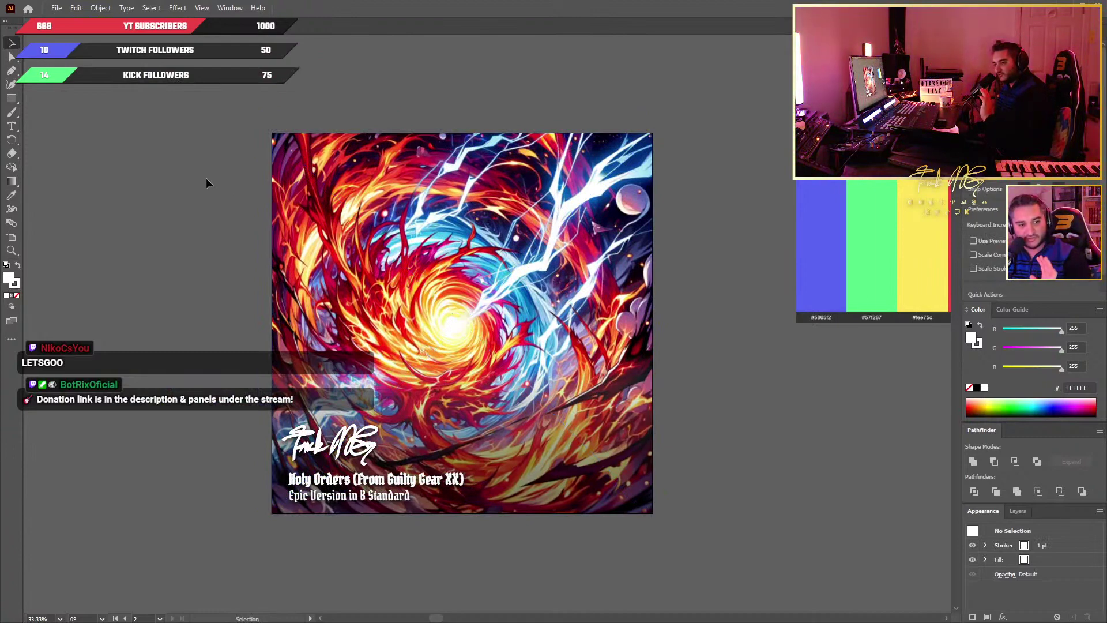
{"action": "mouse_move", "coordinate": [483, 295]}
{"action": "left_mouse_down"}
{"action": "mouse_move", "coordinate": [231, 189]}
{"action": "mouse_move", "coordinate": [509, 265]}
{"action": "mouse_move", "coordinate": [477, 279]}
{"action": "left_mouse_up"}
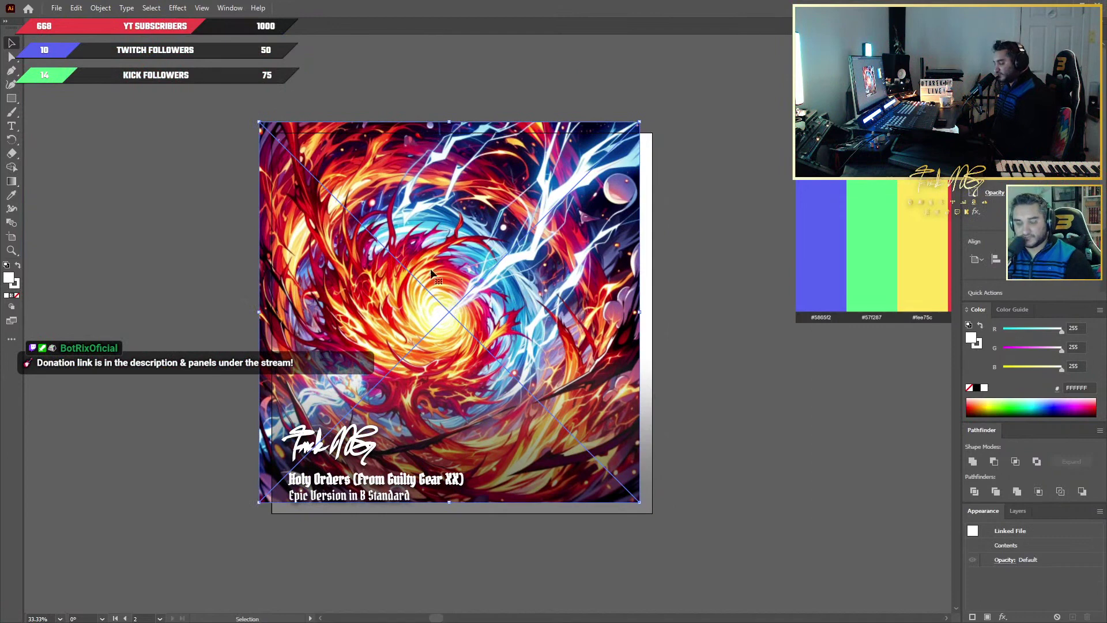
{"action": "key", "text": "ctrl+z"}
{"action": "key", "text": "ctrl+z"}
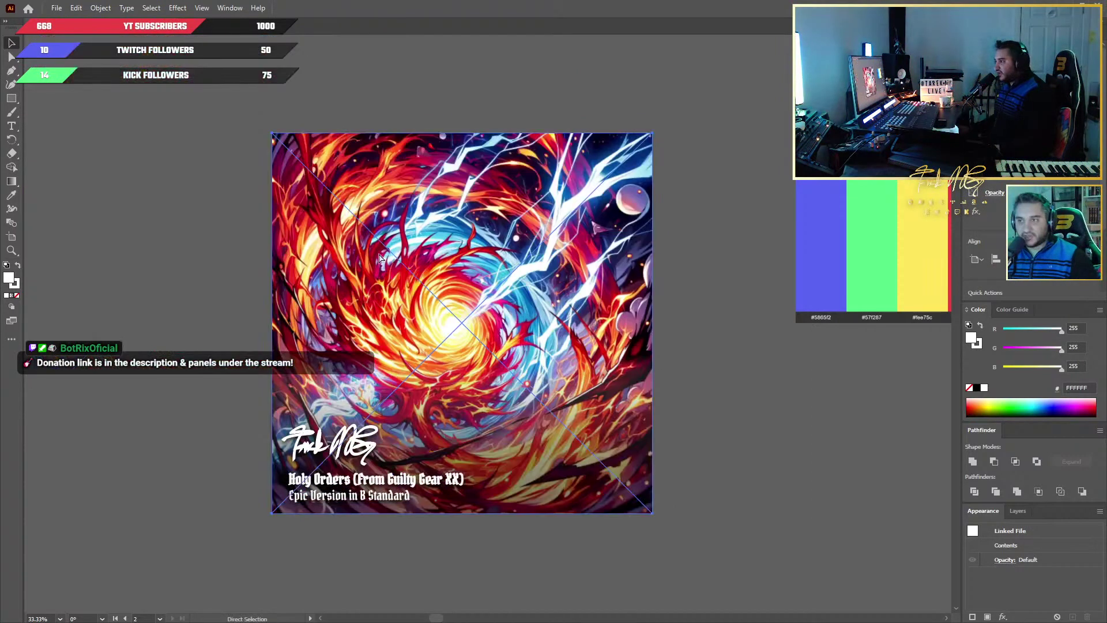
{"action": "left_click", "coordinate": [192, 215]}
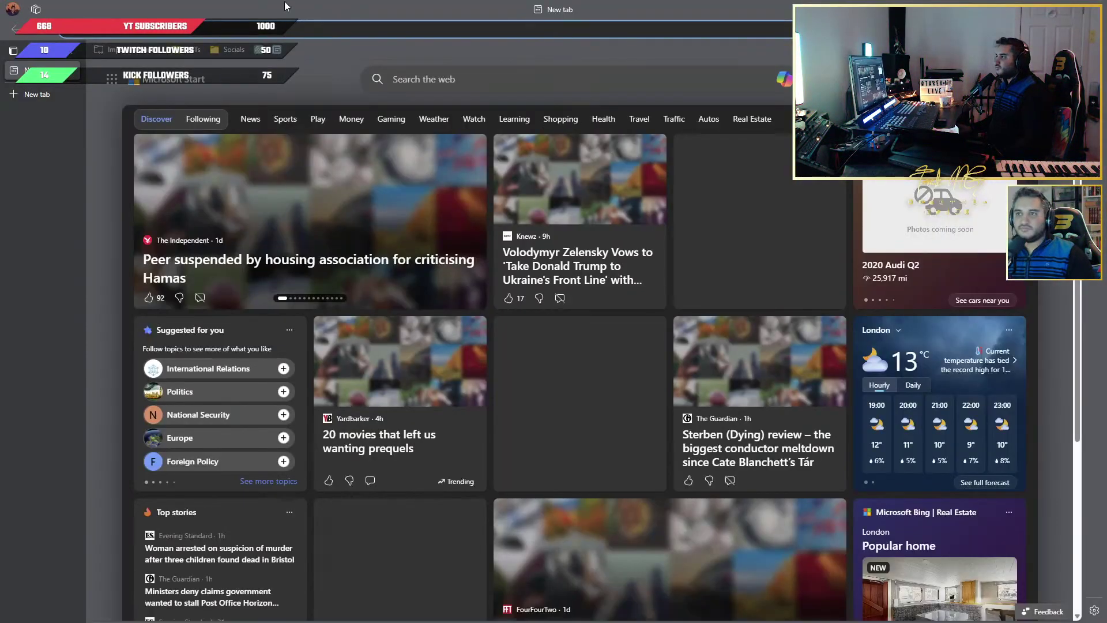
Search Google in the web browser for "sol vs ky" and browse the image results
{"action": "type", "text": "sol vs ky"}
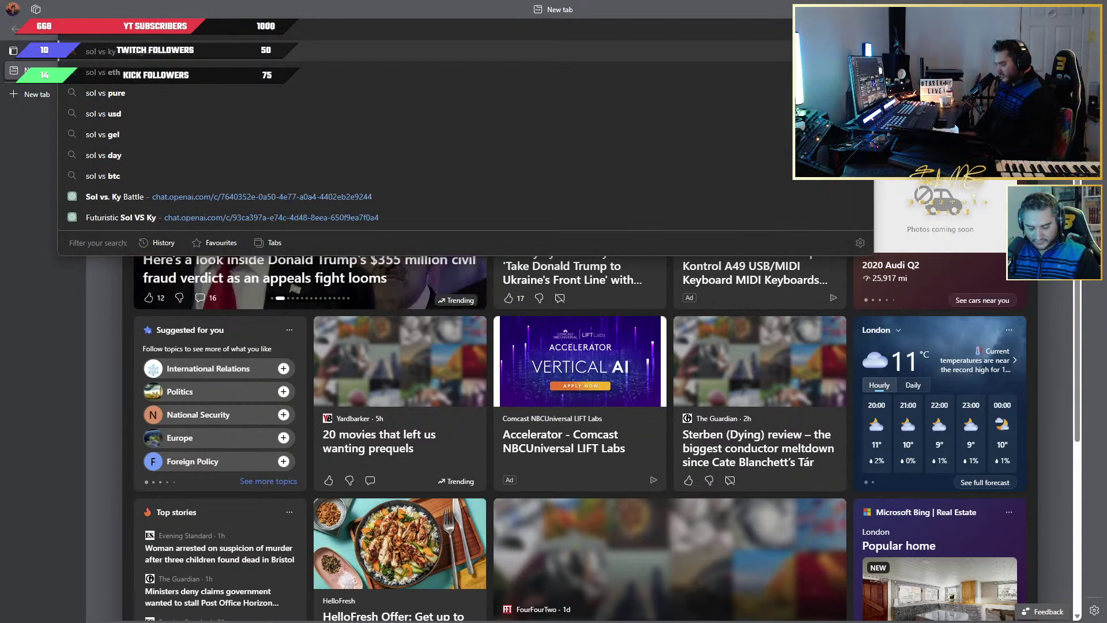
{"action": "key", "text": "Return"}
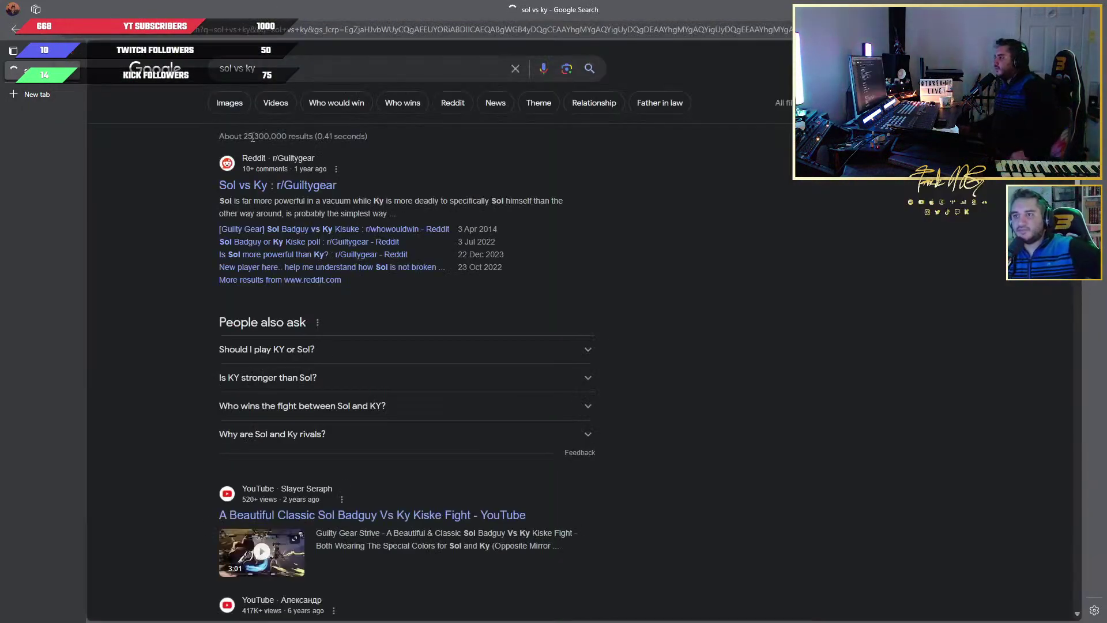
{"action": "left_click", "coordinate": [244, 110]}
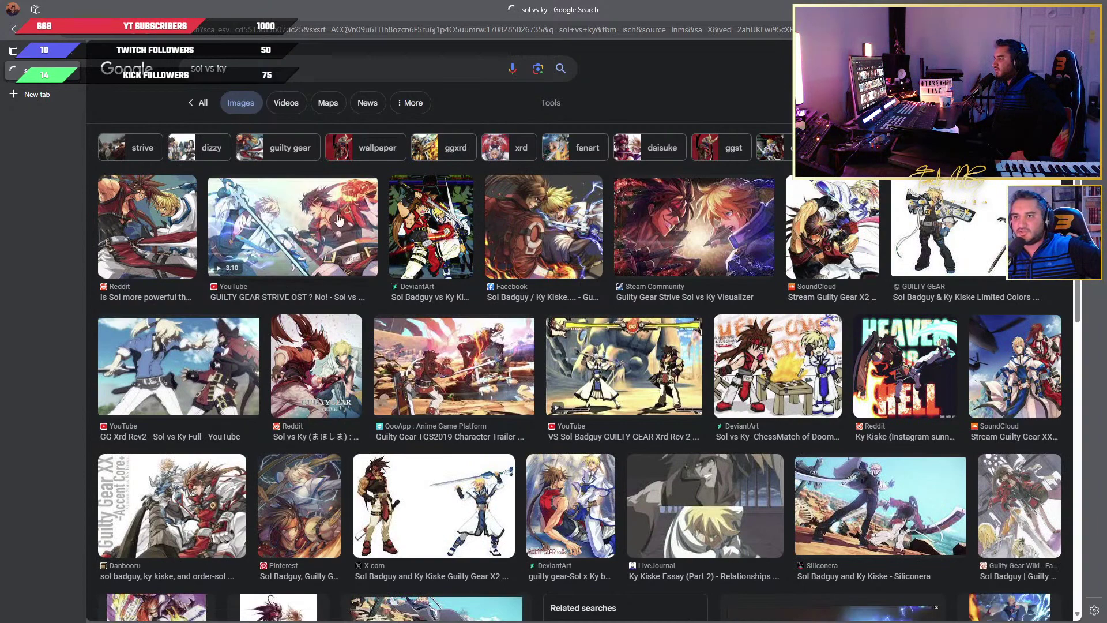
{"action": "scroll", "coordinate": [845, 403], "scroll_direction": "down", "scroll_amount": 5}
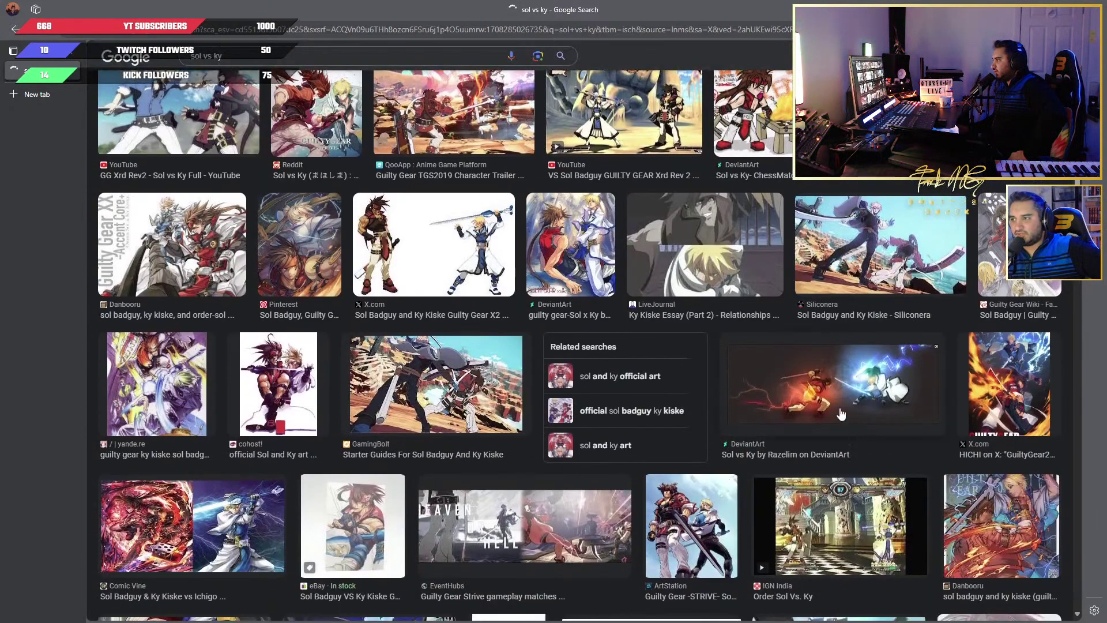
Preview the "Sol vs Ky" fire-and-lightning artwork, maximize the browser window, and examine the image on its DeviantArt page
{"action": "left_click", "coordinate": [853, 396]}
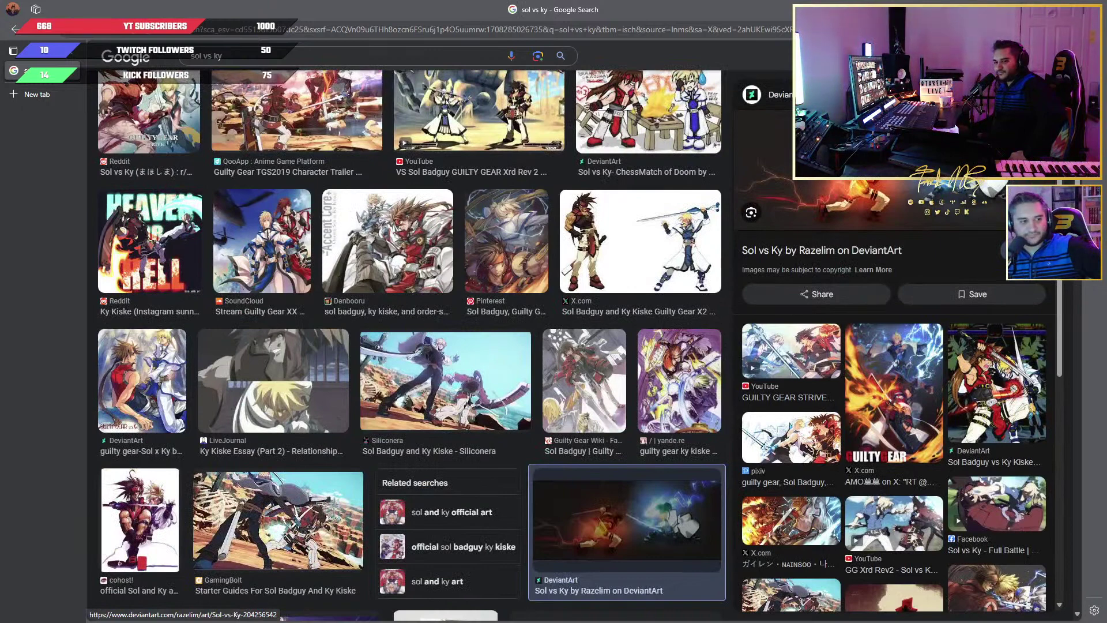
{"action": "left_click_drag", "start_coordinate": [952, 9], "coordinate": [228, 96]}
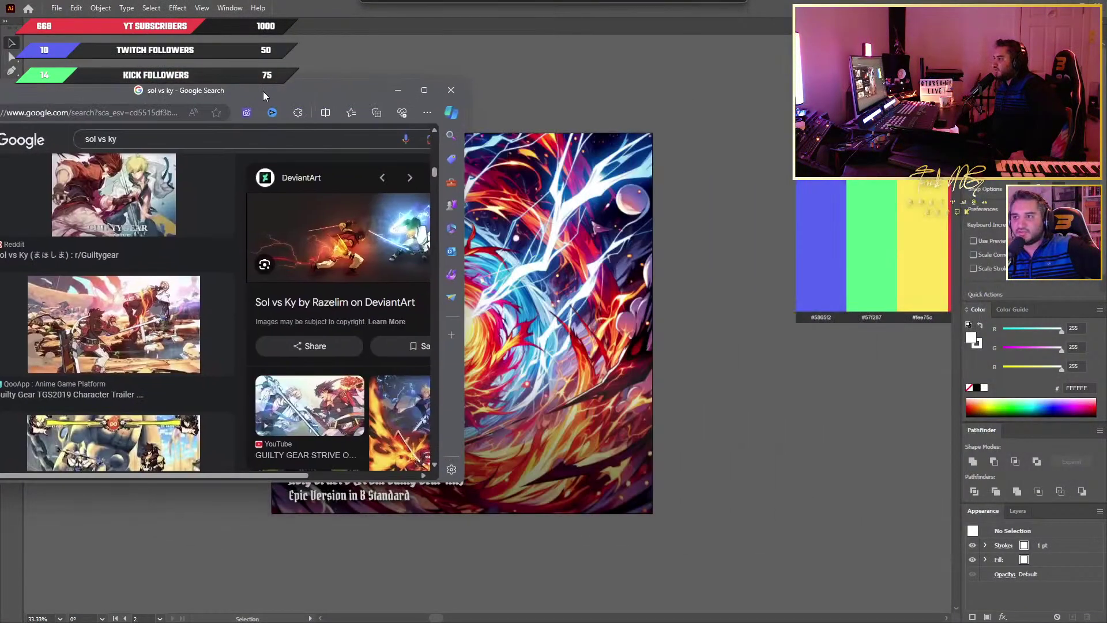
{"action": "left_click", "coordinate": [427, 87]}
{"action": "left_click", "coordinate": [890, 183]}
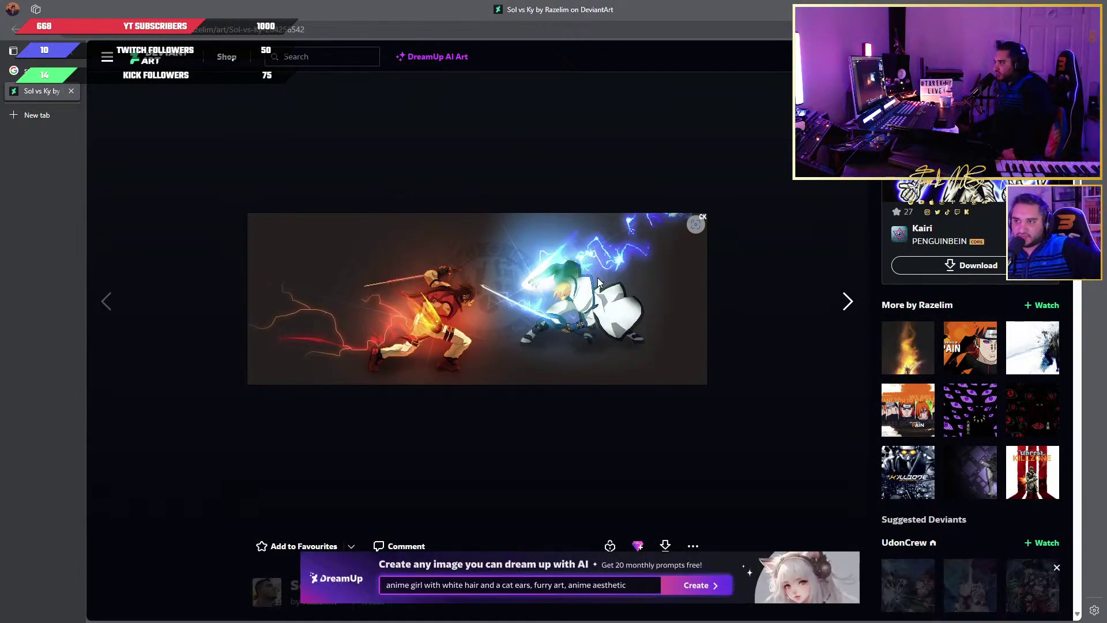
{"action": "left_click_drag", "start_coordinate": [512, 301], "coordinate": [598, 330]}
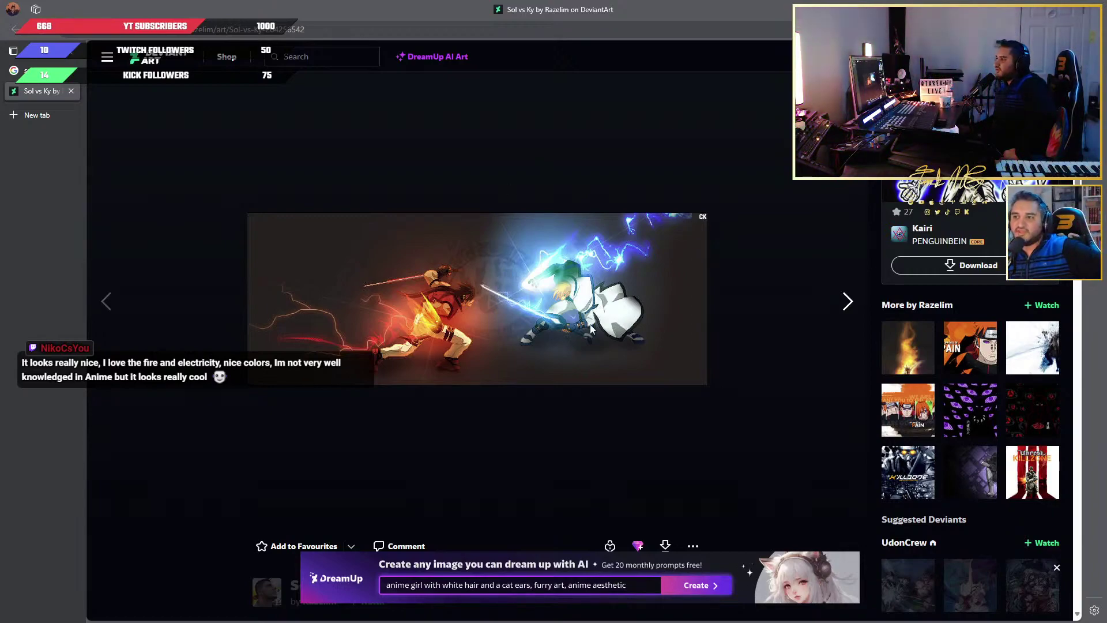
Return to the "sol vs ky" image results and look through more Sol and Ky artwork further down
{"action": "key", "text": "alt+Left"}
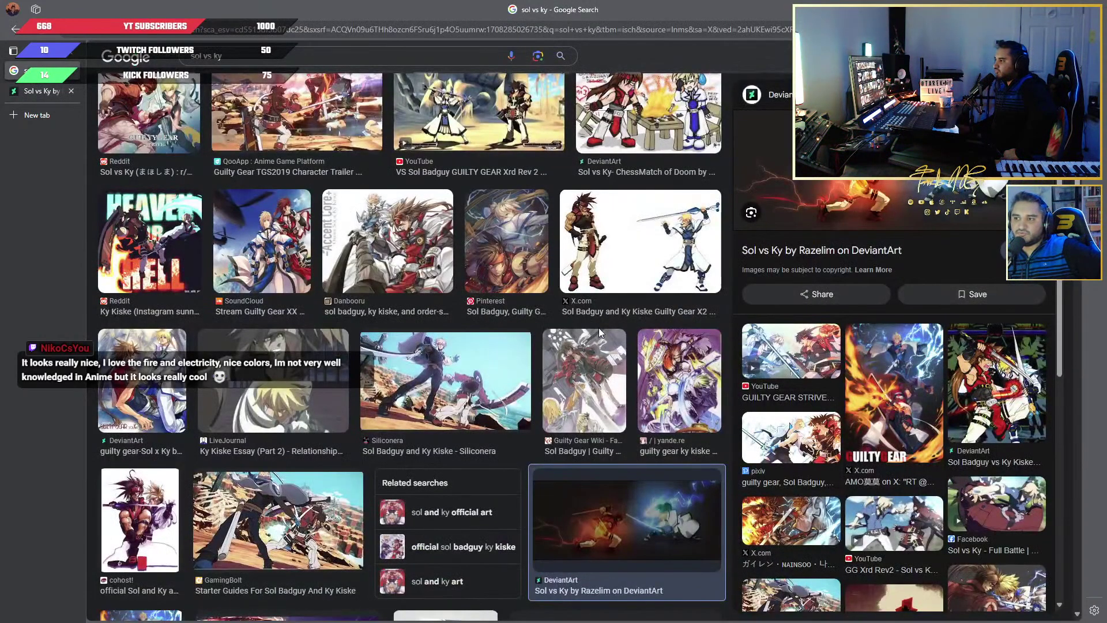
{"action": "scroll", "coordinate": [596, 350], "scroll_direction": "down", "scroll_amount": 1}
{"action": "scroll", "coordinate": [596, 351], "scroll_direction": "down", "scroll_amount": 5}
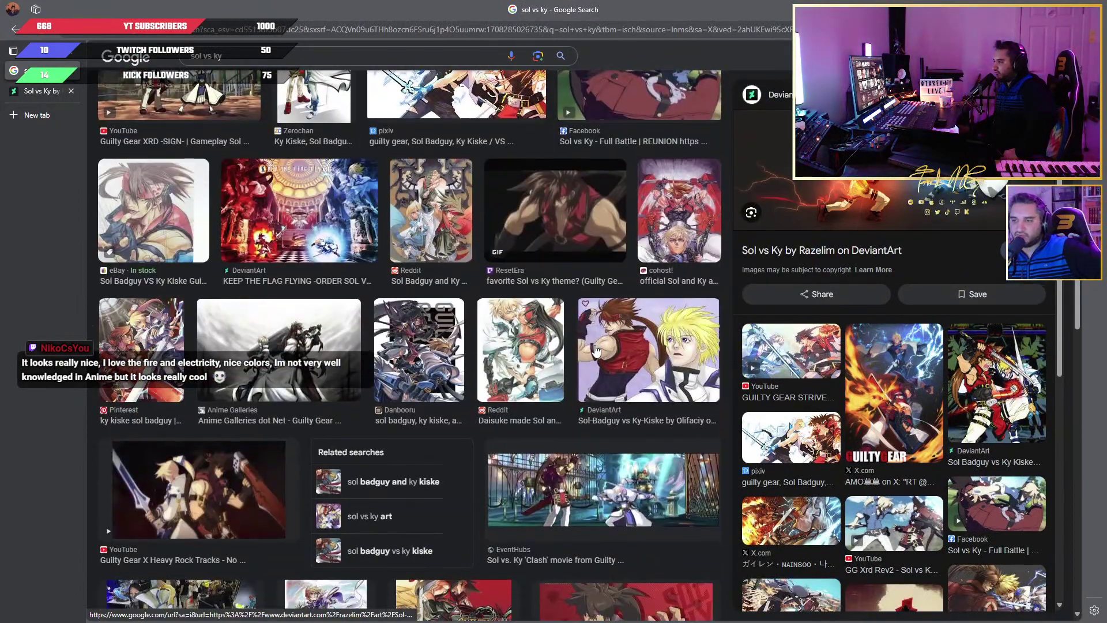
{"action": "scroll", "coordinate": [595, 350], "scroll_direction": "down", "scroll_amount": 5}
{"action": "scroll", "coordinate": [596, 349], "scroll_direction": "down", "scroll_amount": 10}
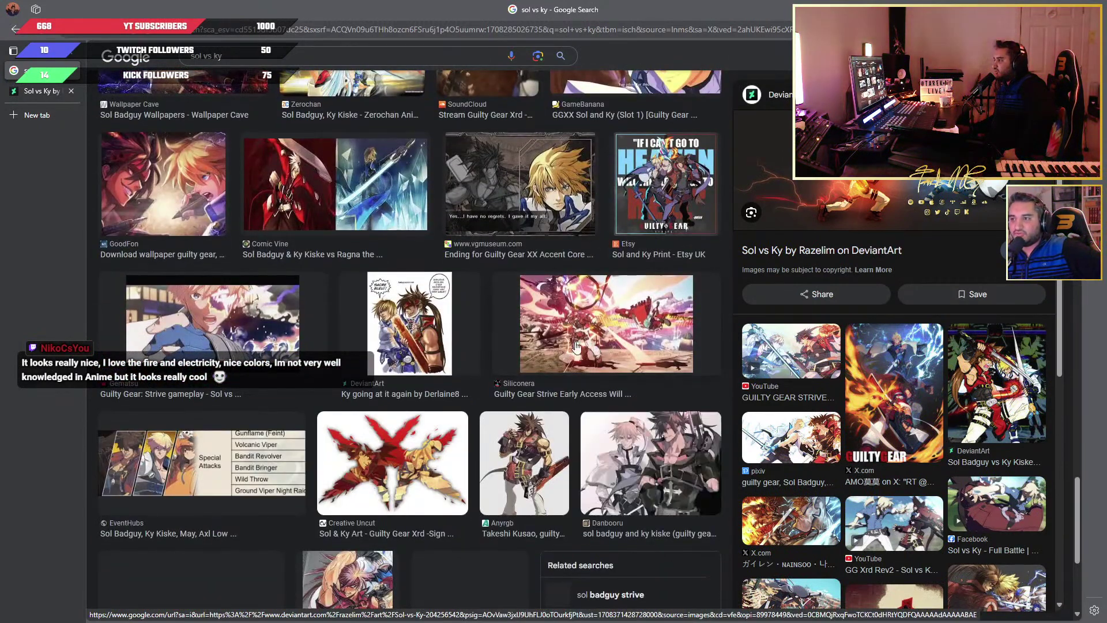
Look through further "sol vs ky" image results and return to the start of the list
{"action": "scroll", "coordinate": [596, 349], "scroll_direction": "down", "scroll_amount": 5}
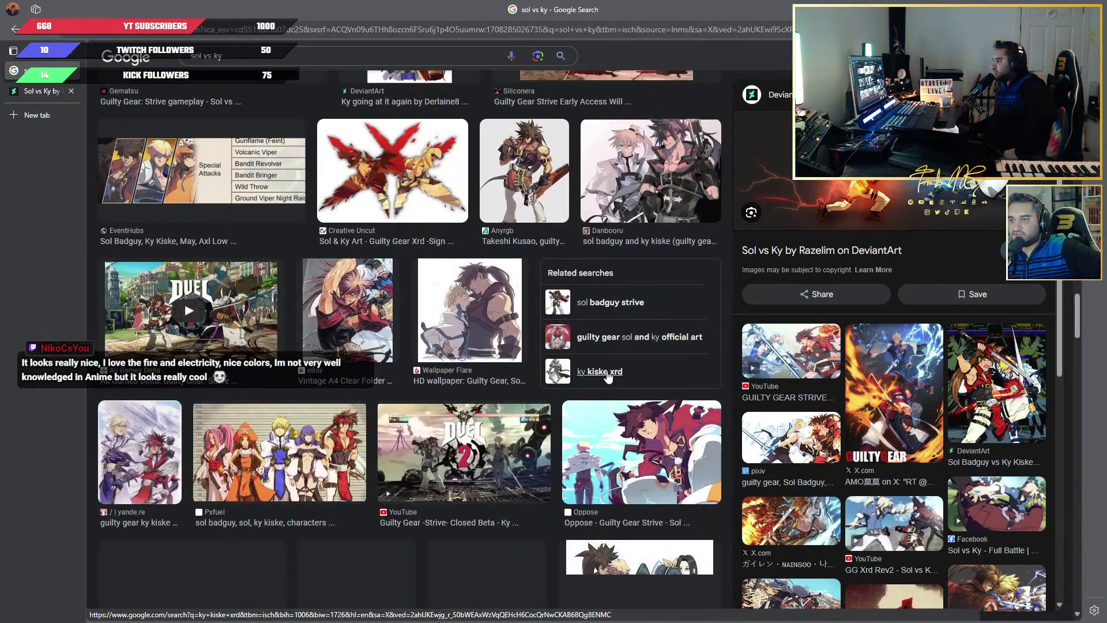
{"action": "scroll", "coordinate": [667, 403], "scroll_direction": "down", "scroll_amount": 5}
{"action": "scroll", "coordinate": [500, 330], "scroll_direction": "up", "scroll_amount": 15}
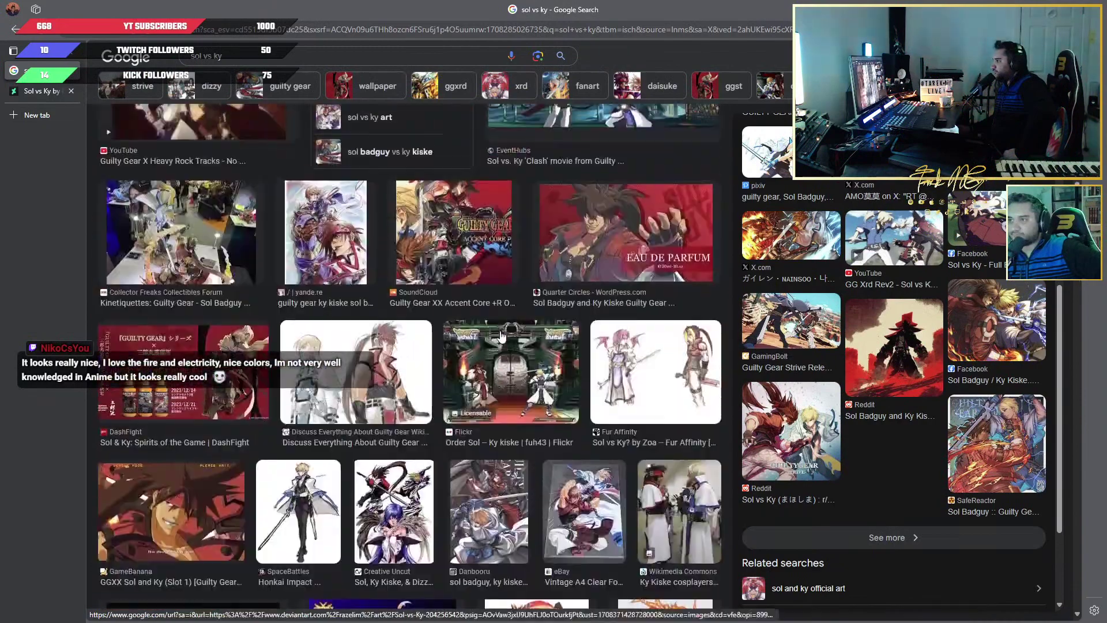
{"action": "scroll", "coordinate": [503, 337], "scroll_direction": "up", "scroll_amount": 4}
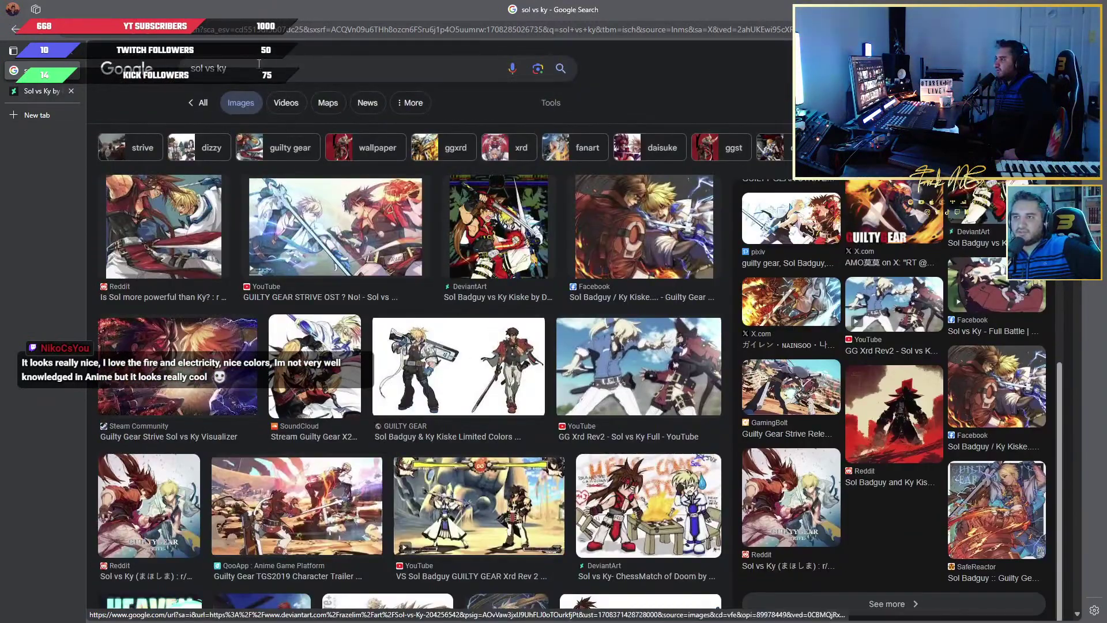
Search Google Images for "mirrir force" and return to browsing the "sol vs ky" image results
{"action": "type", "text": "mirrir force"}
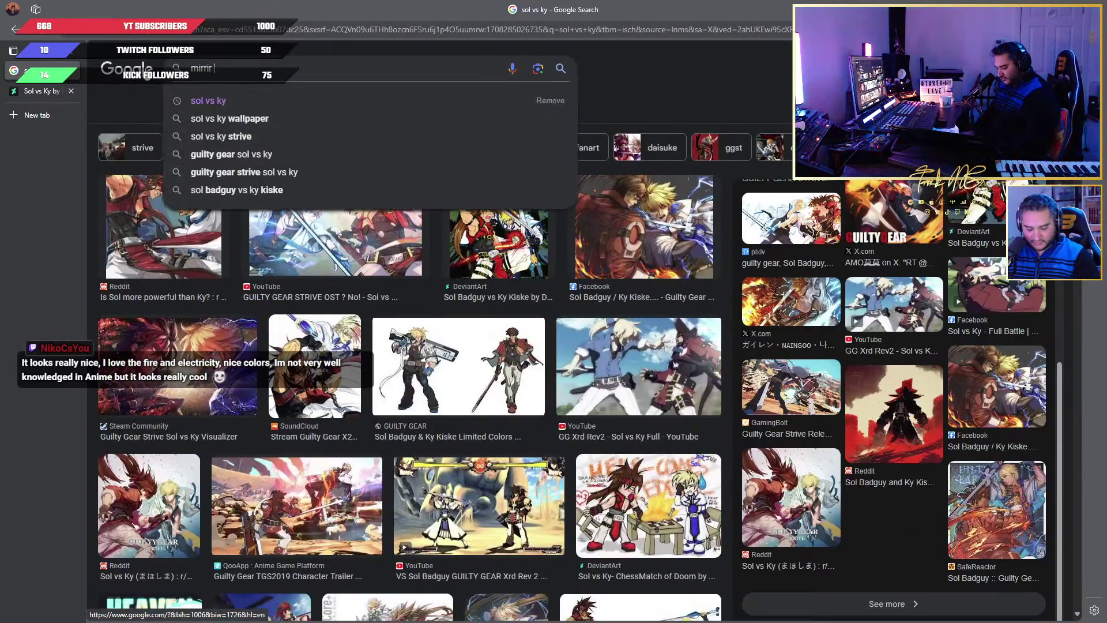
{"action": "key", "text": "Return"}
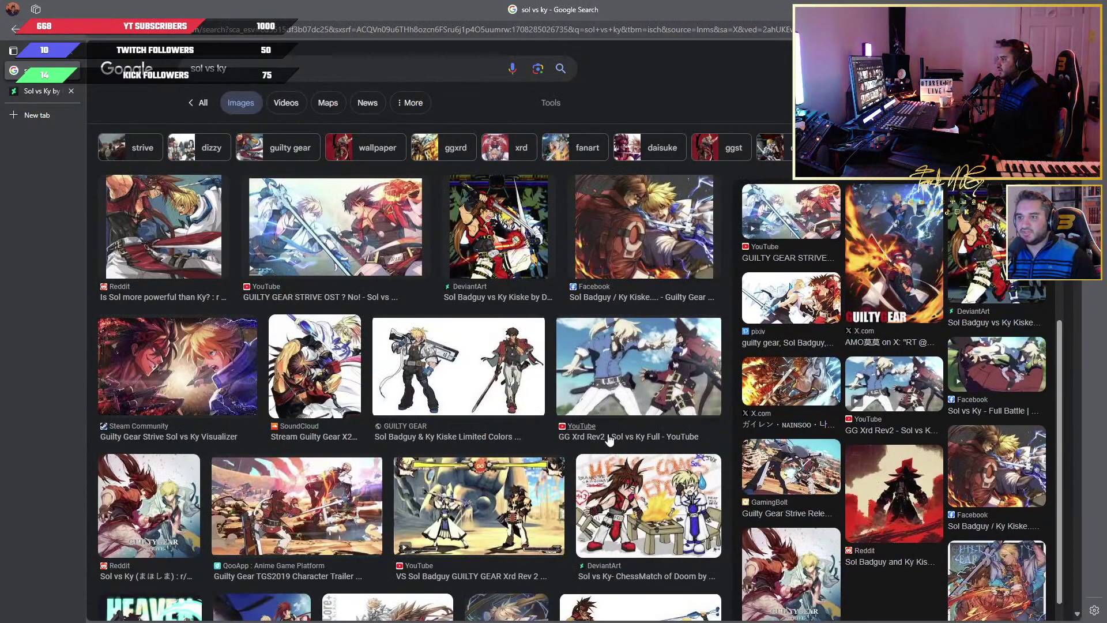
{"action": "scroll", "coordinate": [539, 441], "scroll_direction": "down", "scroll_amount": 5}
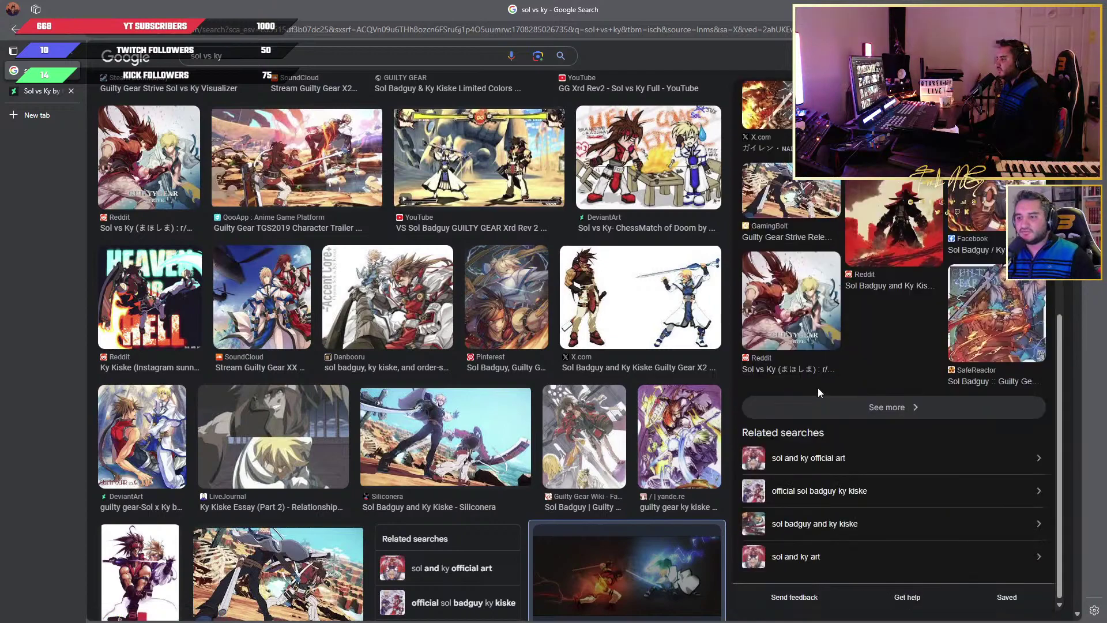
{"action": "scroll", "coordinate": [383, 344], "scroll_direction": "down", "scroll_amount": 10}
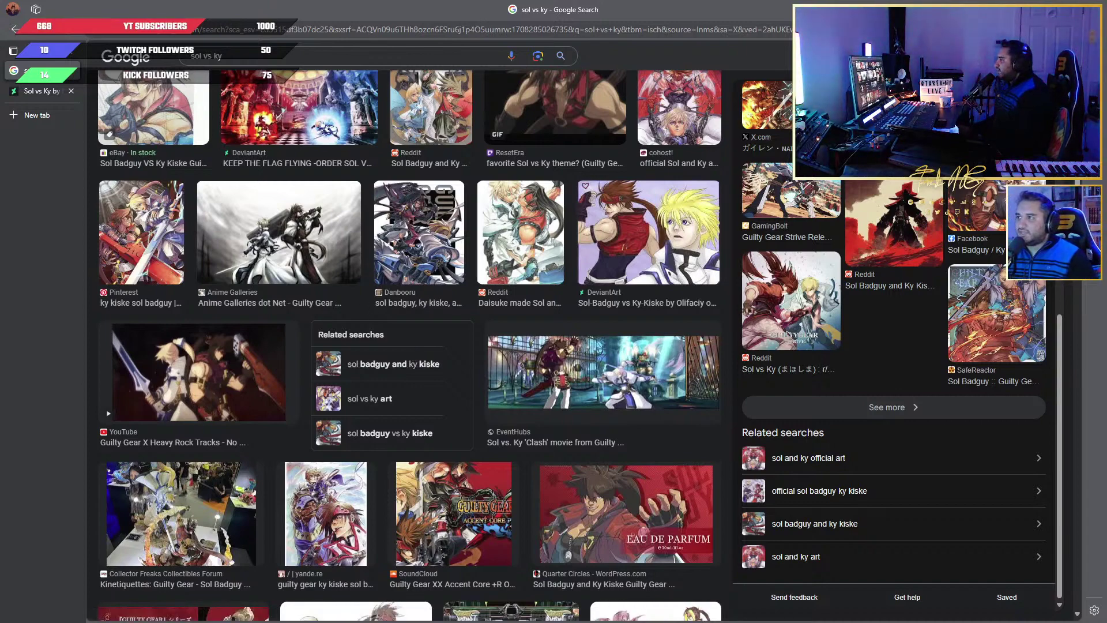
Switch to Illustrator, move the dark gradient overlay off the Holy Orders cover and back over its lower part, and deselect it
{"action": "key", "text": "alt+Tab"}
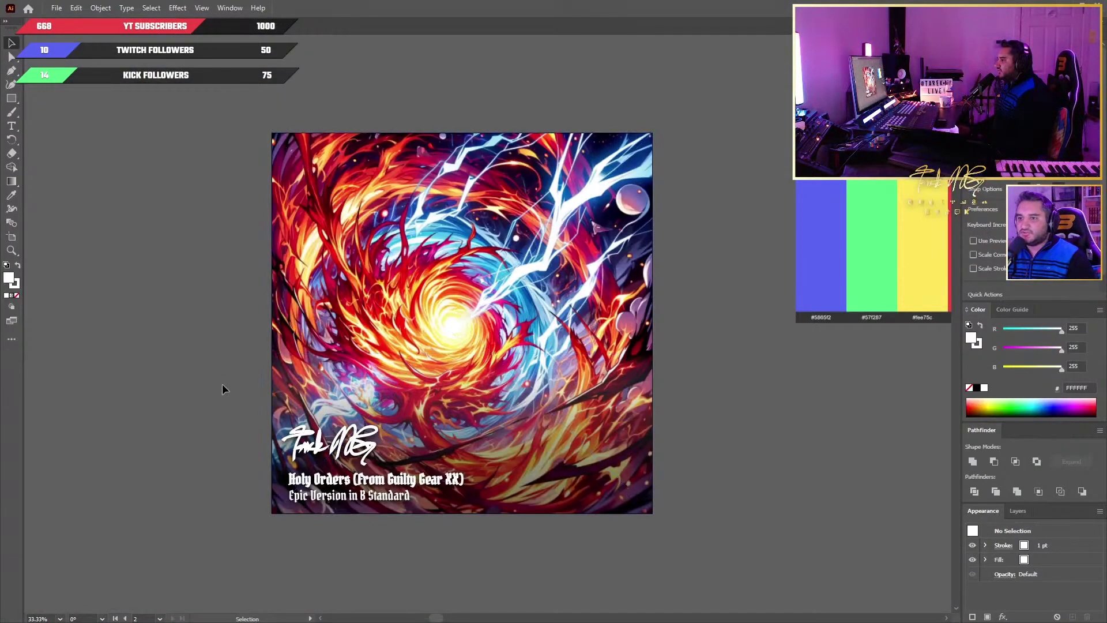
{"action": "left_click_drag", "start_coordinate": [593, 456], "coordinate": [70, 148]}
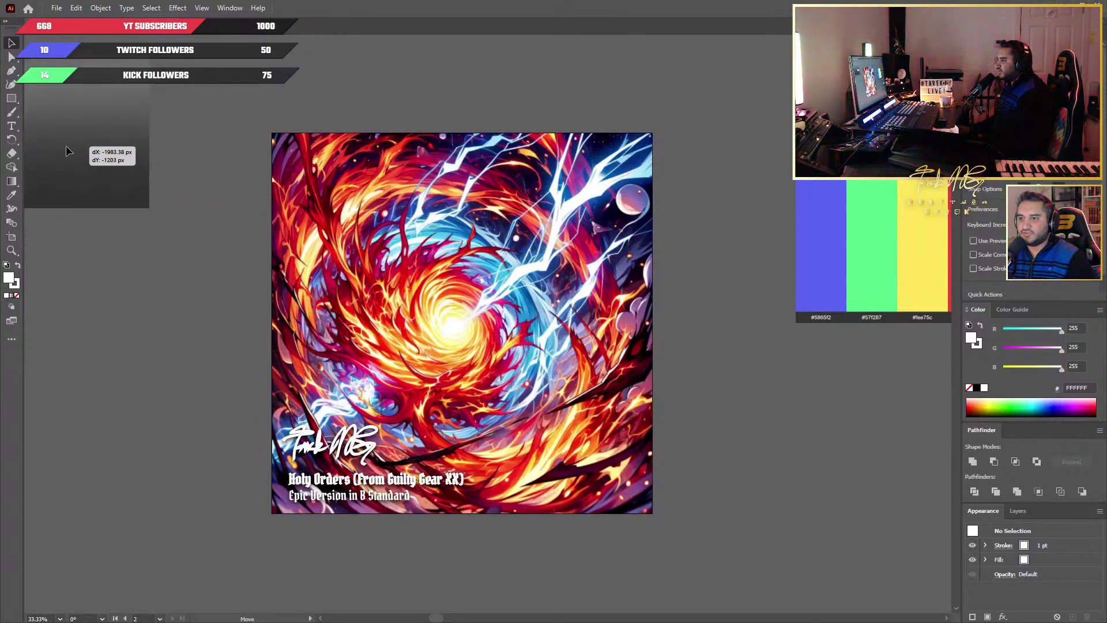
{"action": "left_click", "coordinate": [795, 435]}
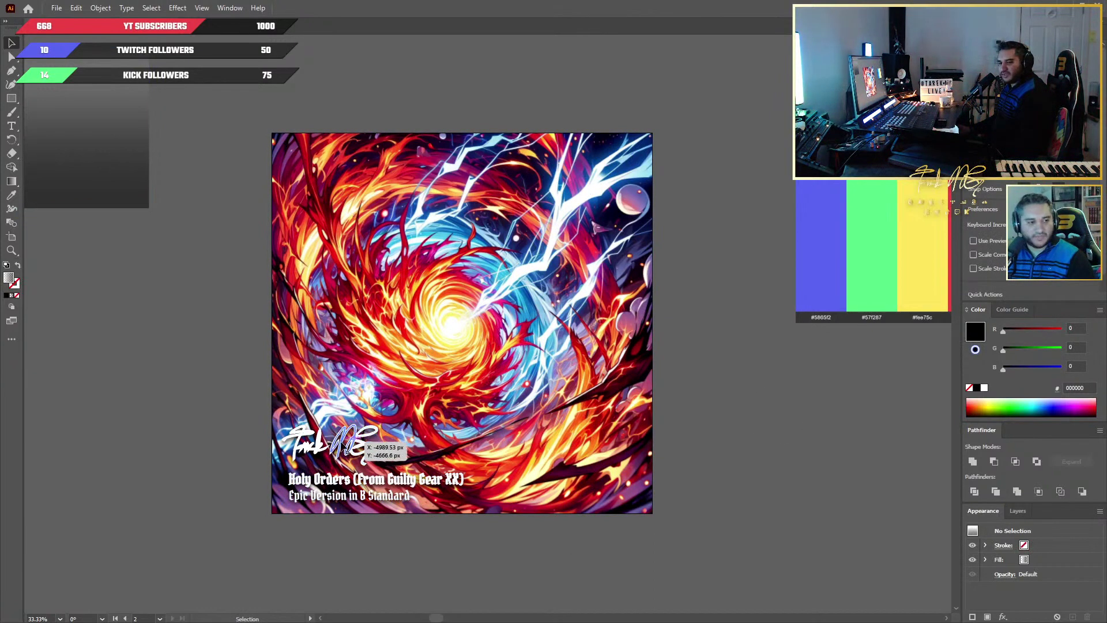
{"action": "left_click_drag", "start_coordinate": [130, 165], "coordinate": [624, 467]}
{"action": "left_click", "coordinate": [792, 467]}
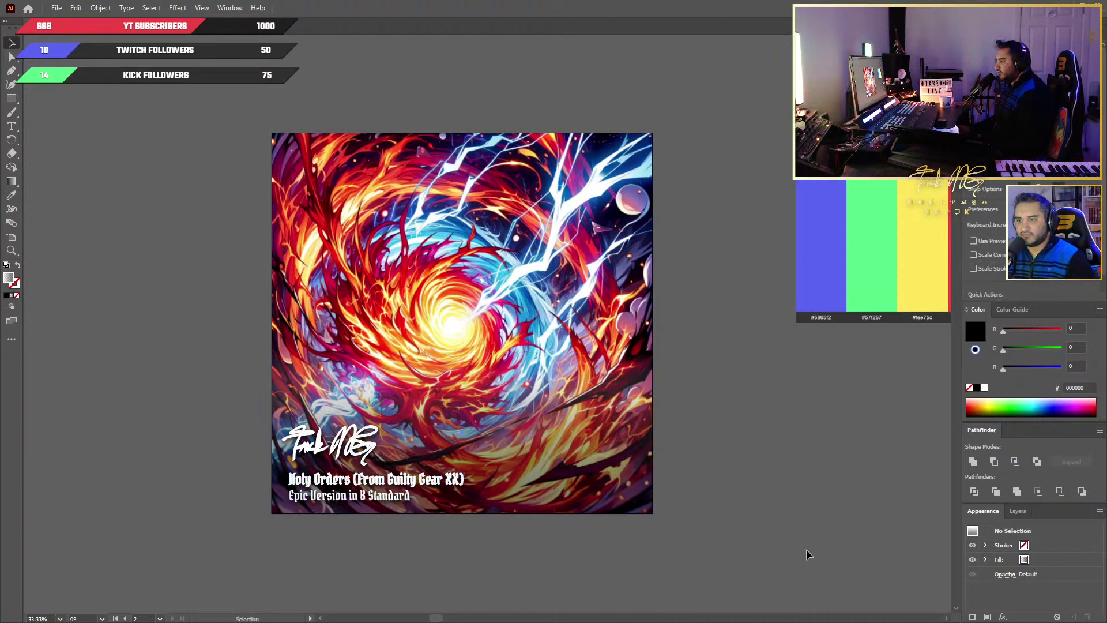
Move the dark gradient overlay off the cover and place it just below the artboard, lined up with the artboard's sides
{"action": "left_click", "coordinate": [631, 479]}
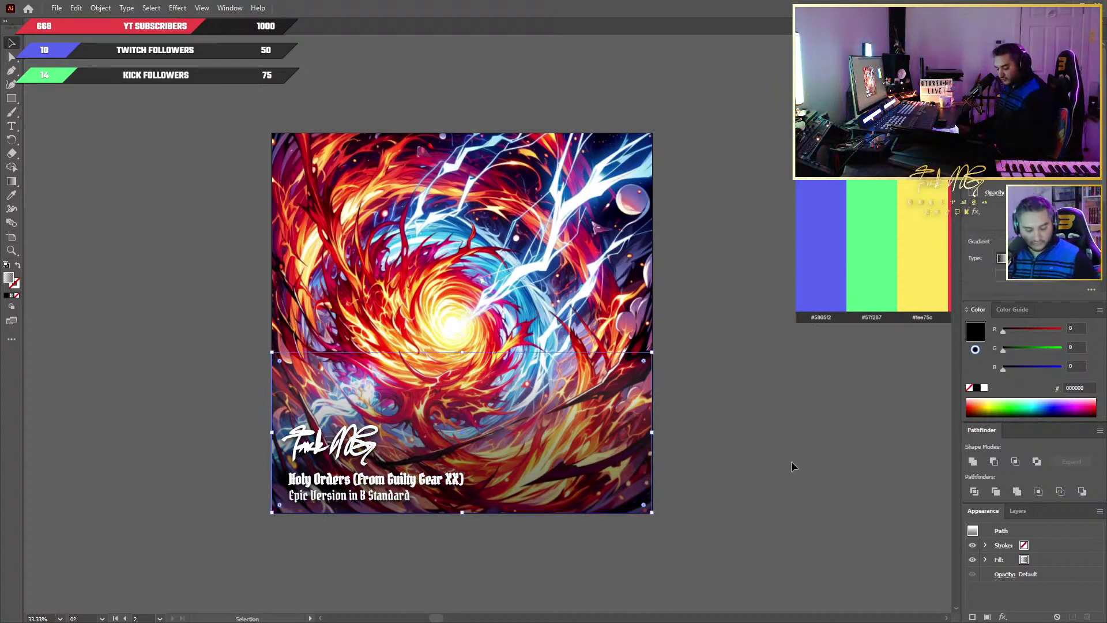
{"action": "scroll", "coordinate": [673, 384], "scroll_direction": "down", "scroll_amount": 2}
{"action": "left_click_drag", "start_coordinate": [523, 374], "coordinate": [769, 423]}
{"action": "scroll", "coordinate": [790, 556], "scroll_direction": "down", "scroll_amount": 1}
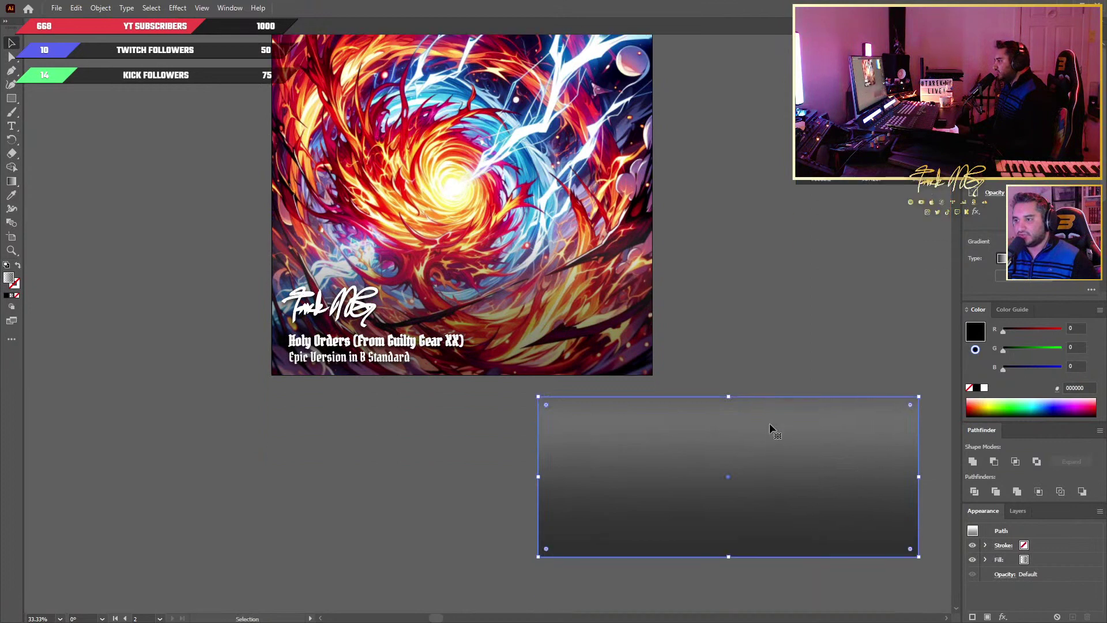
{"action": "left_click_drag", "start_coordinate": [731, 482], "coordinate": [465, 491]}
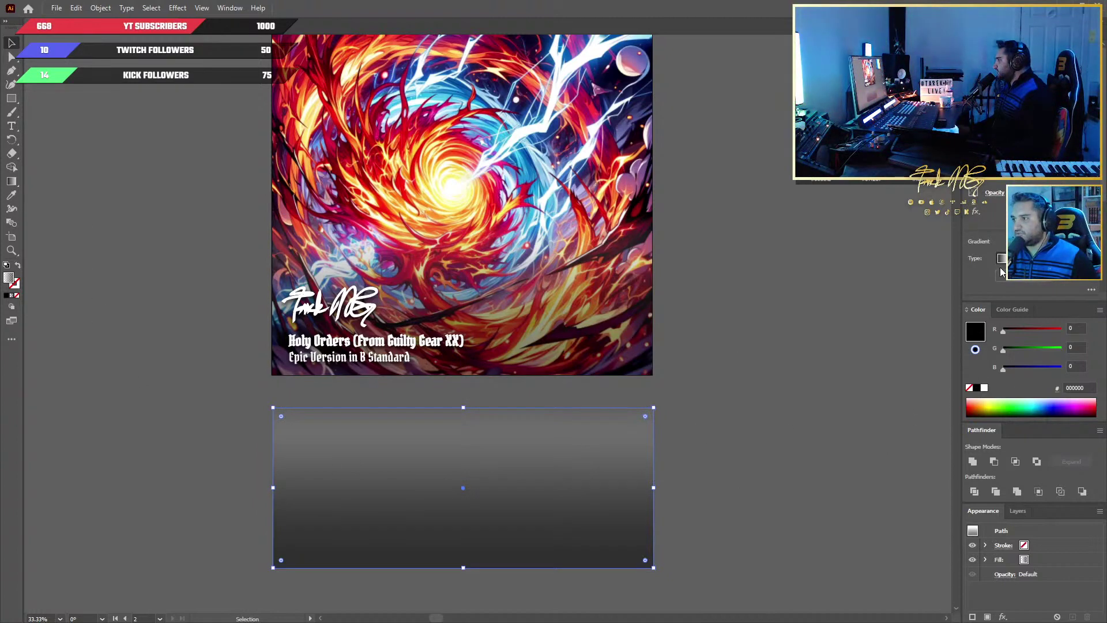
Open the gradient settings of the overlay rectangle and examine its transparent white and black colour stops
{"action": "key", "text": "g"}
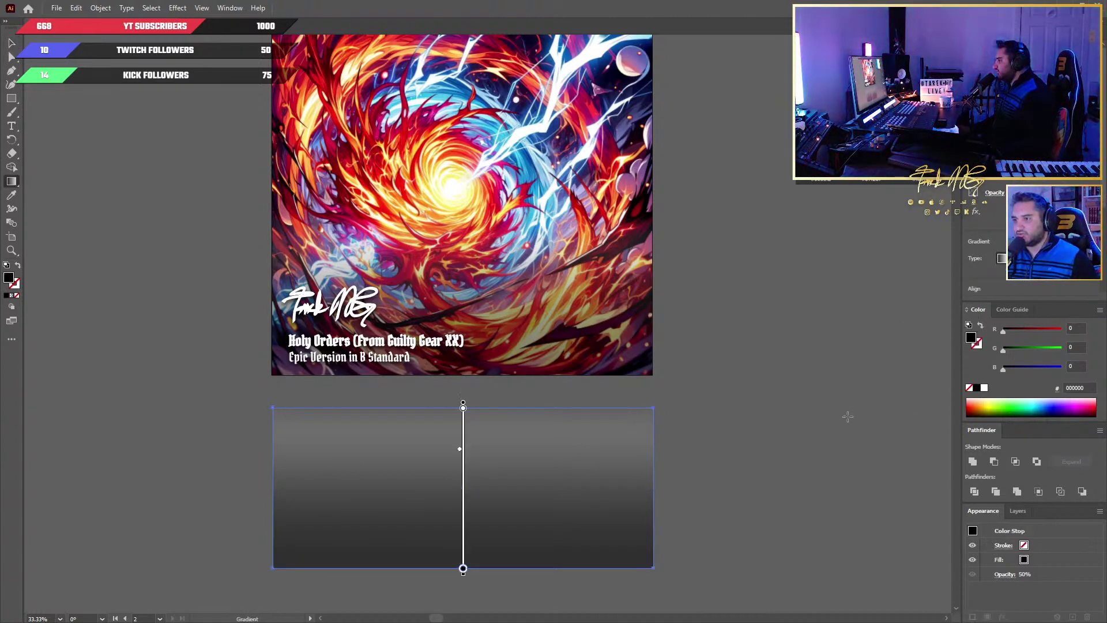
{"action": "left_click", "coordinate": [11, 45]}
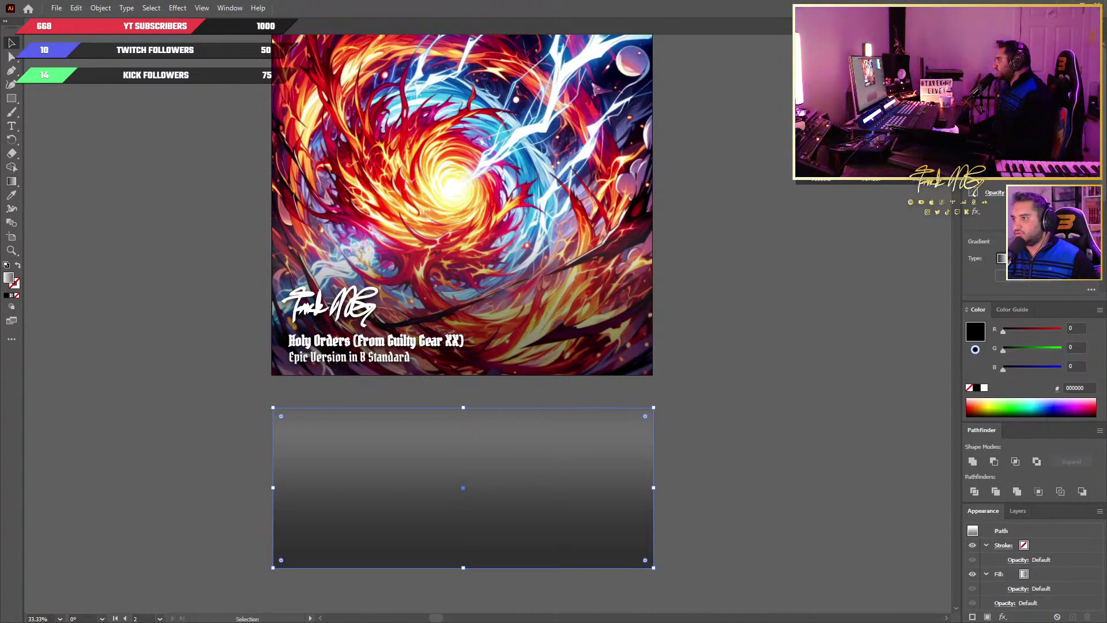
{"action": "key", "text": "g"}
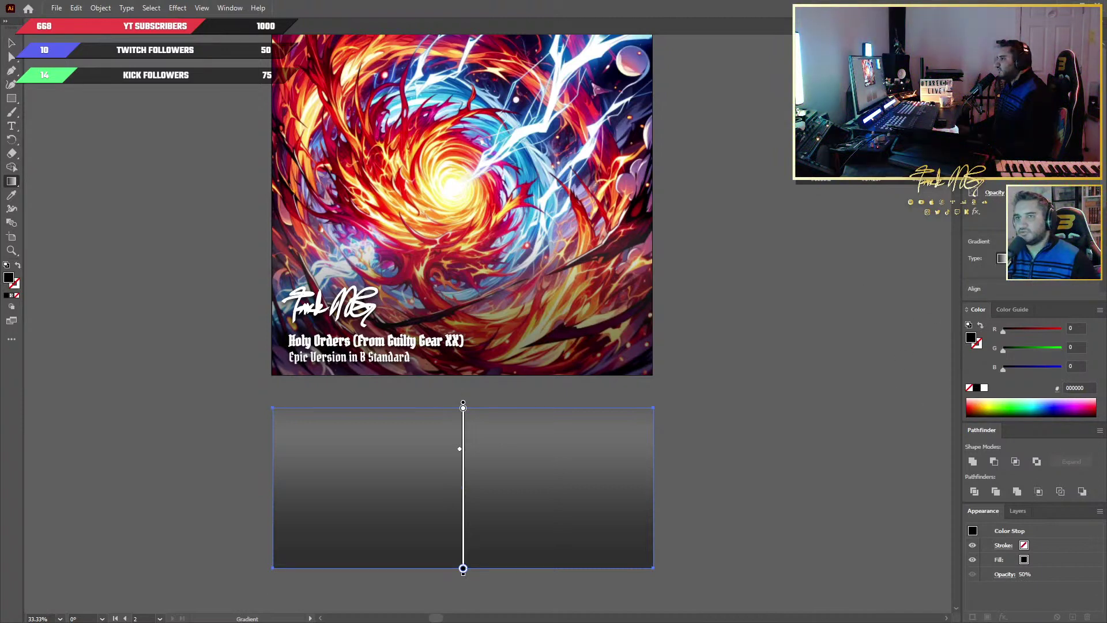
{"action": "left_click", "coordinate": [12, 43]}
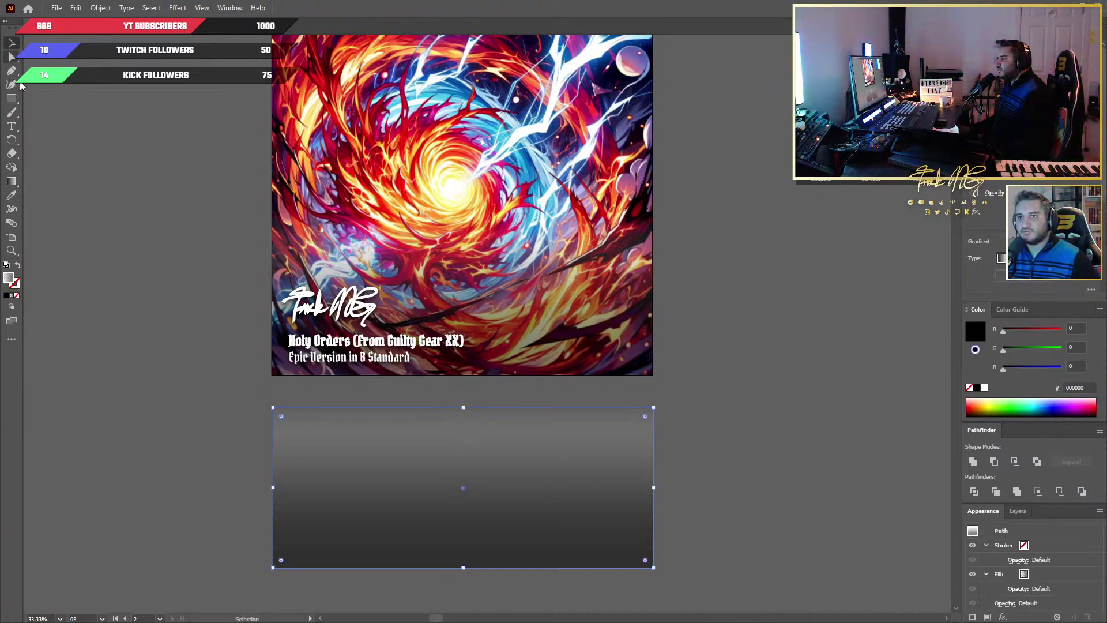
{"action": "double_click", "coordinate": [8, 278]}
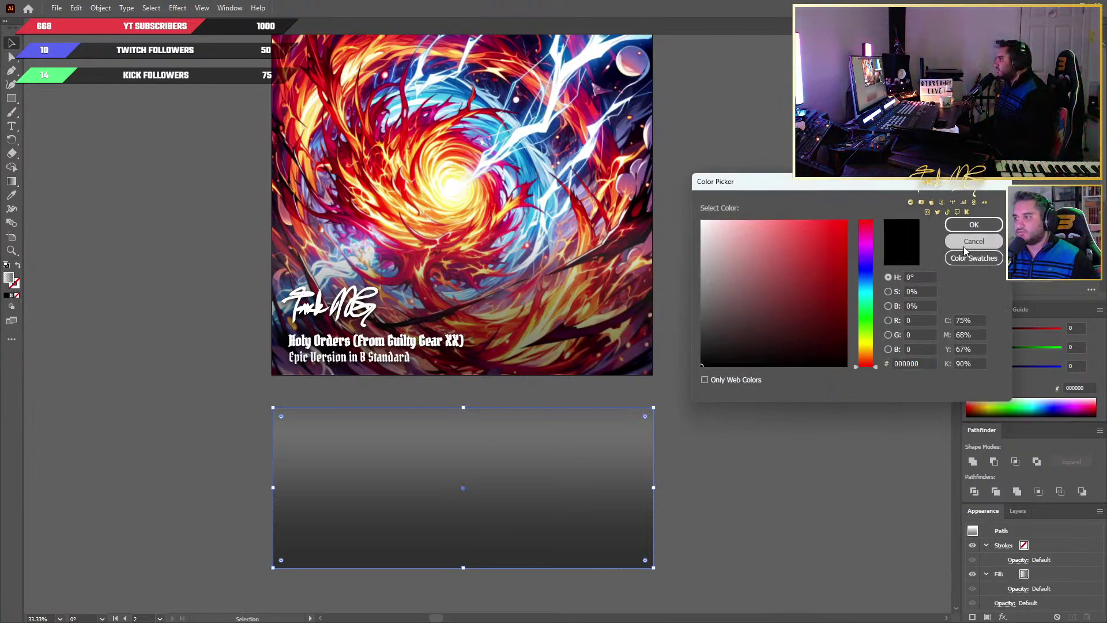
{"action": "left_click", "coordinate": [974, 245]}
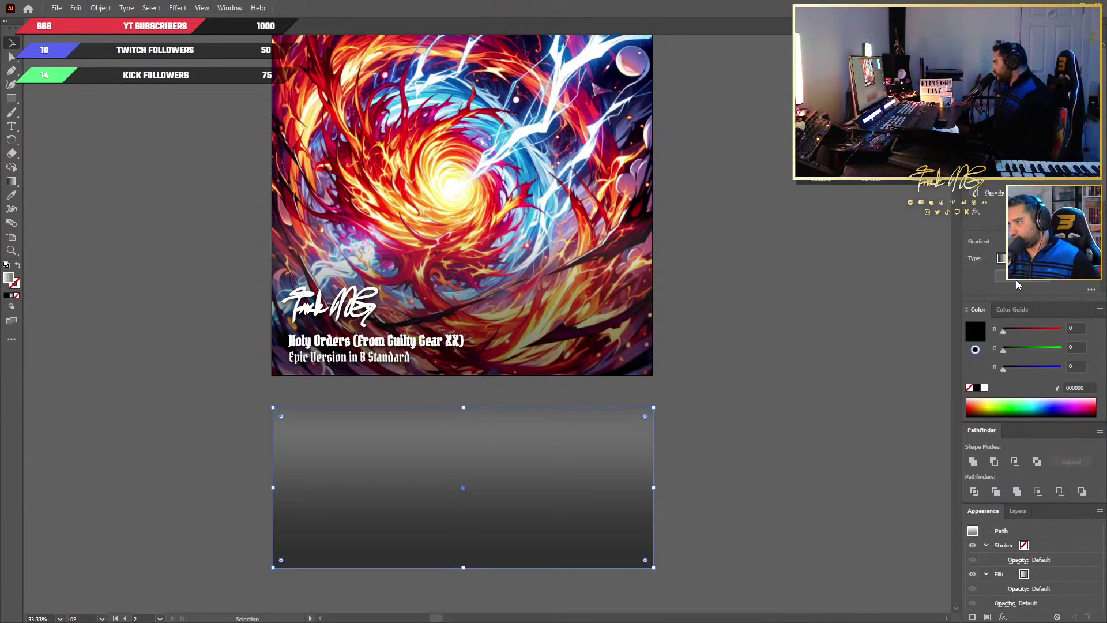
{"action": "left_click", "coordinate": [1016, 281]}
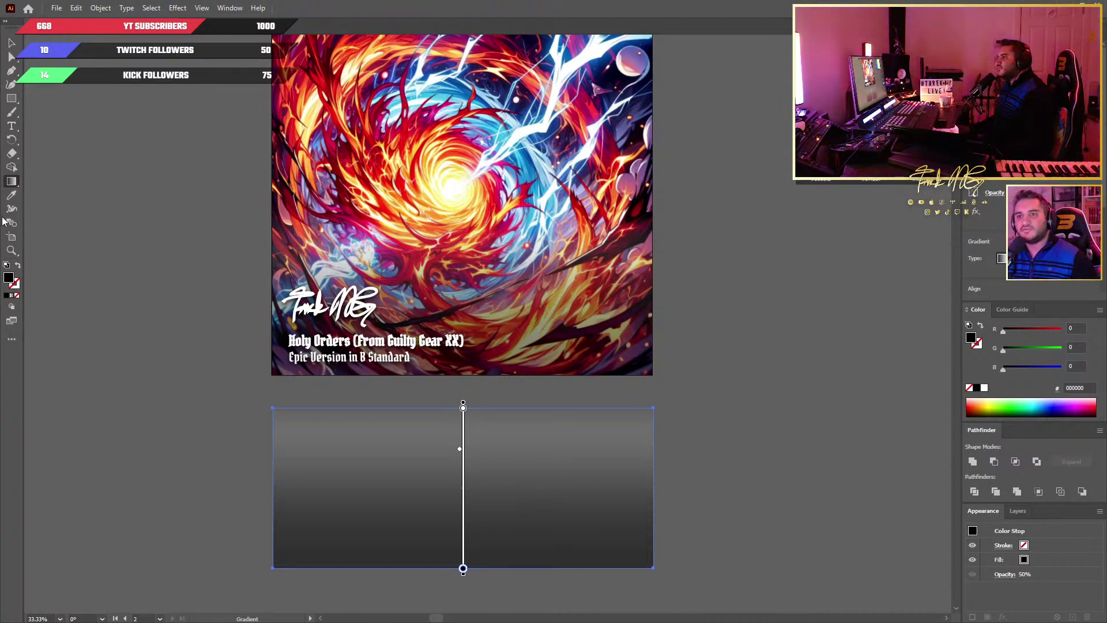
{"action": "left_click", "coordinate": [13, 296]}
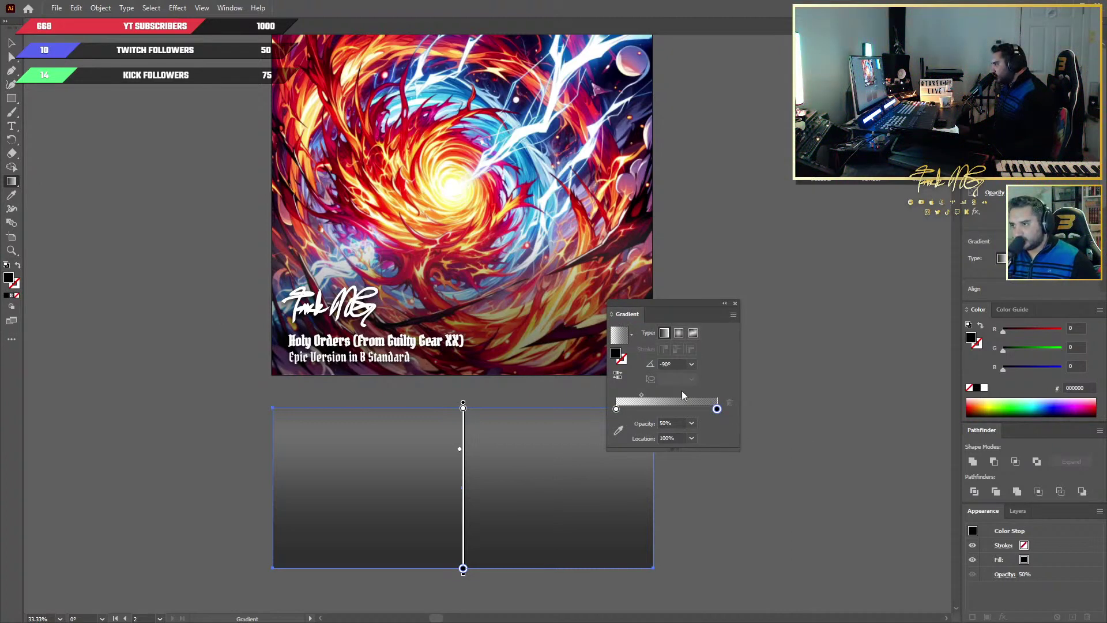
{"action": "left_click", "coordinate": [616, 409]}
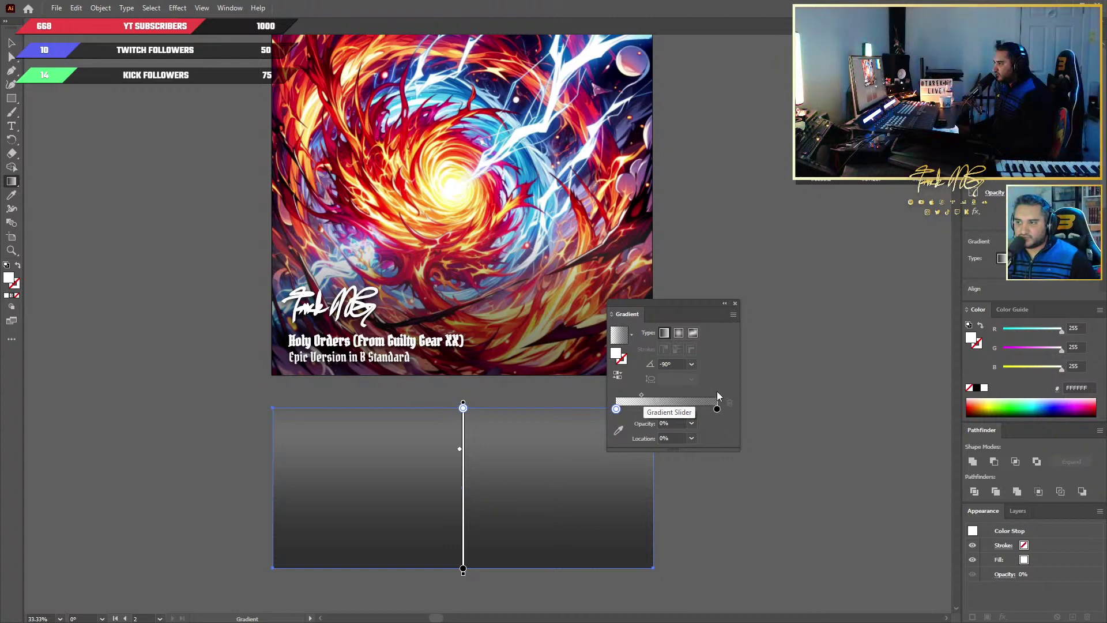
Try shifting the overlay gradient's midpoint to about 69.6%, undo the change, and close the gradient settings
{"action": "left_click_drag", "start_coordinate": [641, 396], "coordinate": [686, 400]}
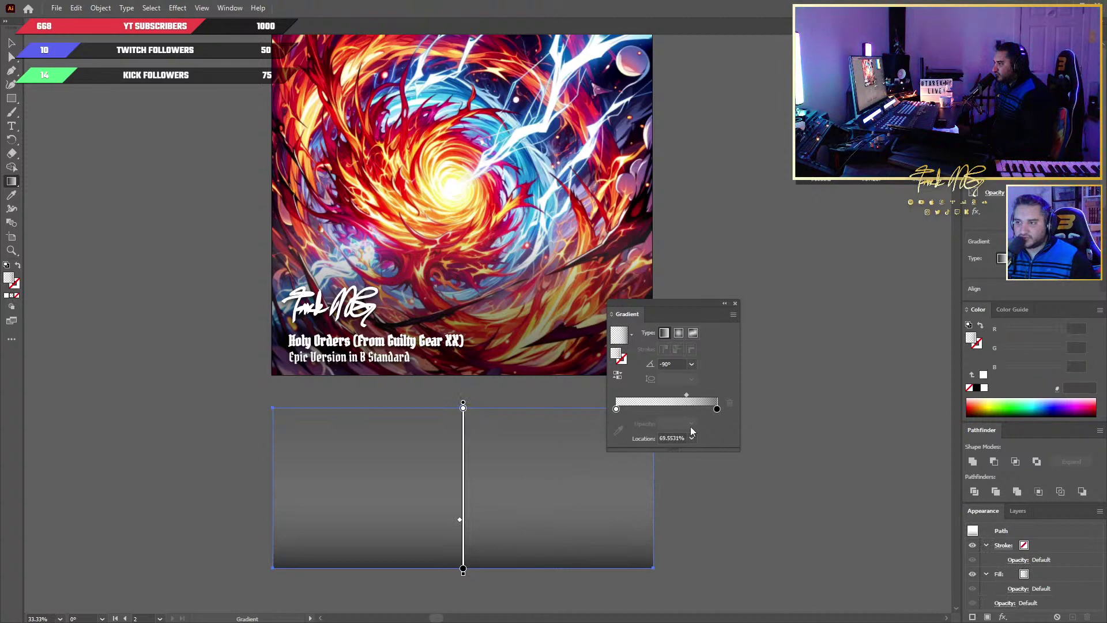
{"action": "key", "text": "ctrl+z"}
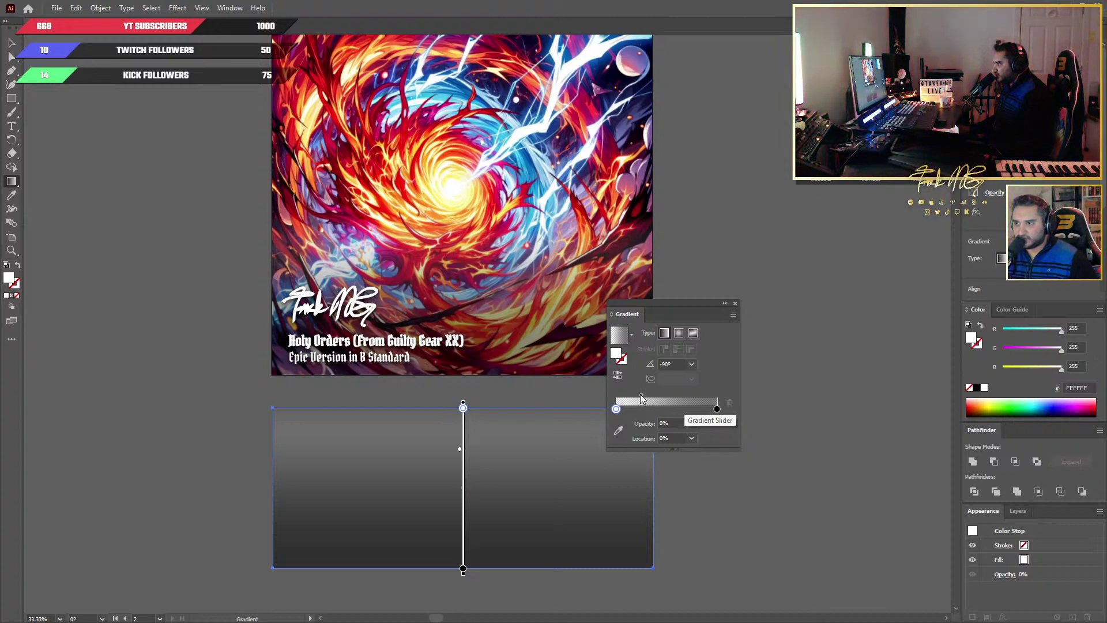
{"action": "left_click", "coordinate": [640, 393]}
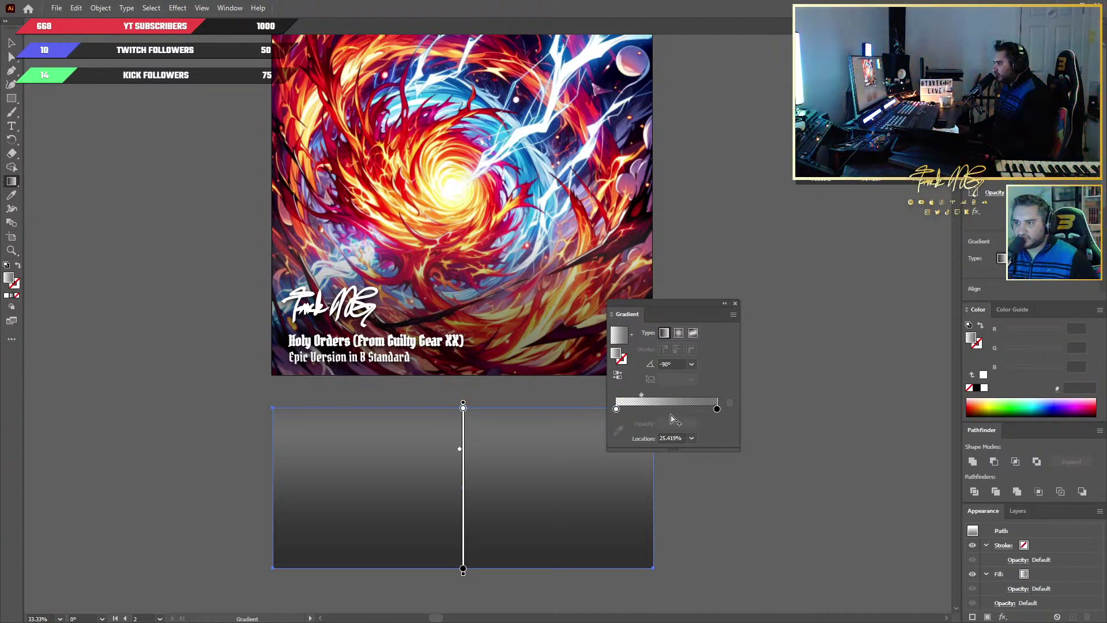
{"action": "left_click", "coordinate": [734, 304]}
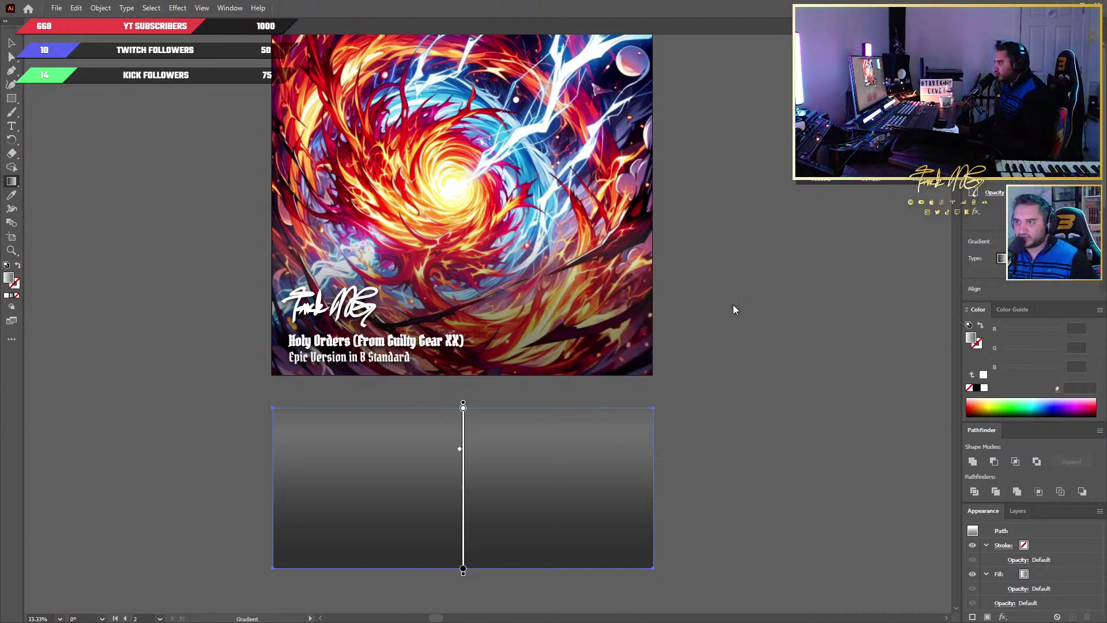
Move the gradient overlay back over the lower part of the cover, flush with the artboard's edges
{"action": "key", "text": "v"}
{"action": "mouse_move", "coordinate": [634, 496]}
{"action": "left_mouse_down"}
{"action": "mouse_move", "coordinate": [900, 485]}
{"action": "mouse_move", "coordinate": [657, 247]}
{"action": "mouse_move", "coordinate": [633, 301]}
{"action": "left_mouse_up"}
{"action": "key", "text": "g"}
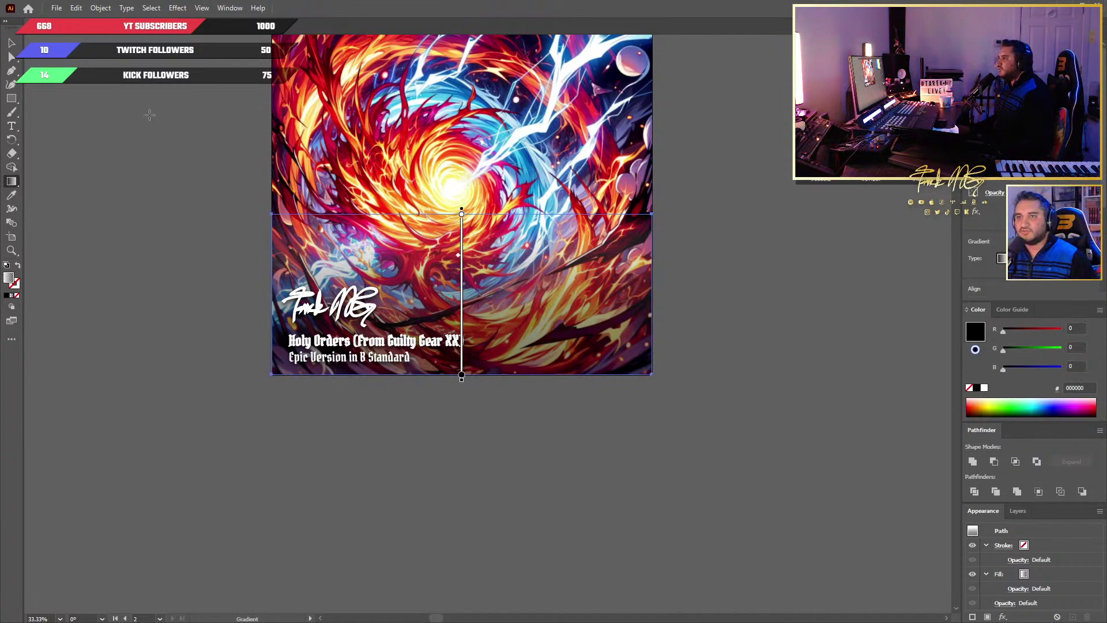
{"action": "key", "text": "v"}
{"action": "scroll", "coordinate": [208, 420], "scroll_direction": "up", "scroll_amount": 4}
{"action": "scroll", "coordinate": [196, 487], "scroll_direction": "up", "scroll_amount": 1}
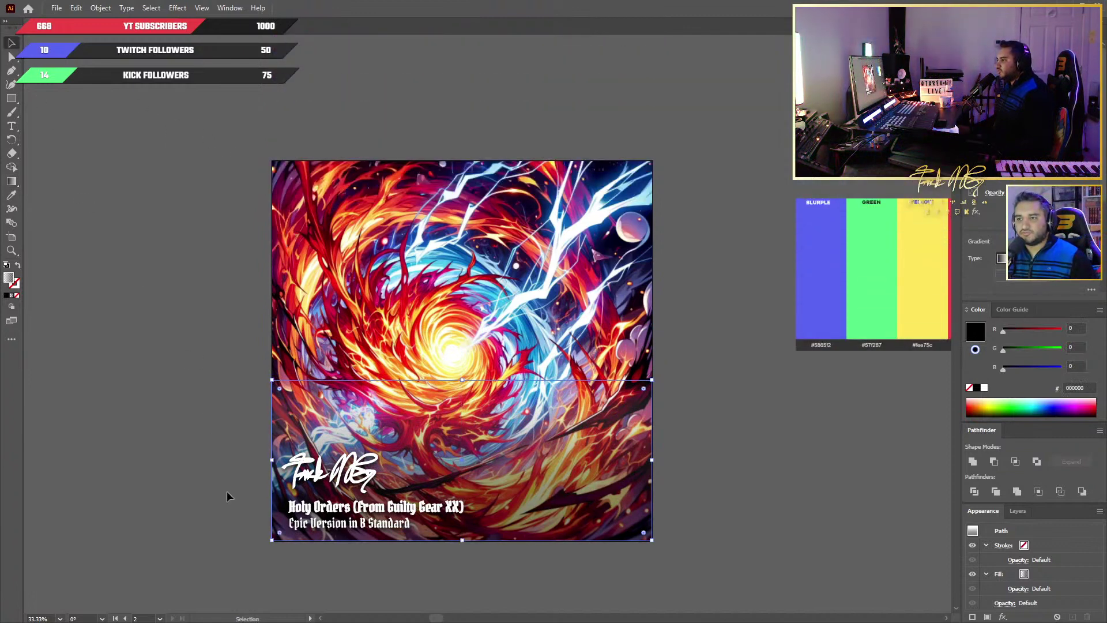
Select the signature and title text, sample green #57F287 and blurple #5865F2 in turn as their fill, and deselect them
{"action": "left_click", "coordinate": [357, 469]}
{"action": "left_click", "coordinate": [398, 522], "text": "shift"}
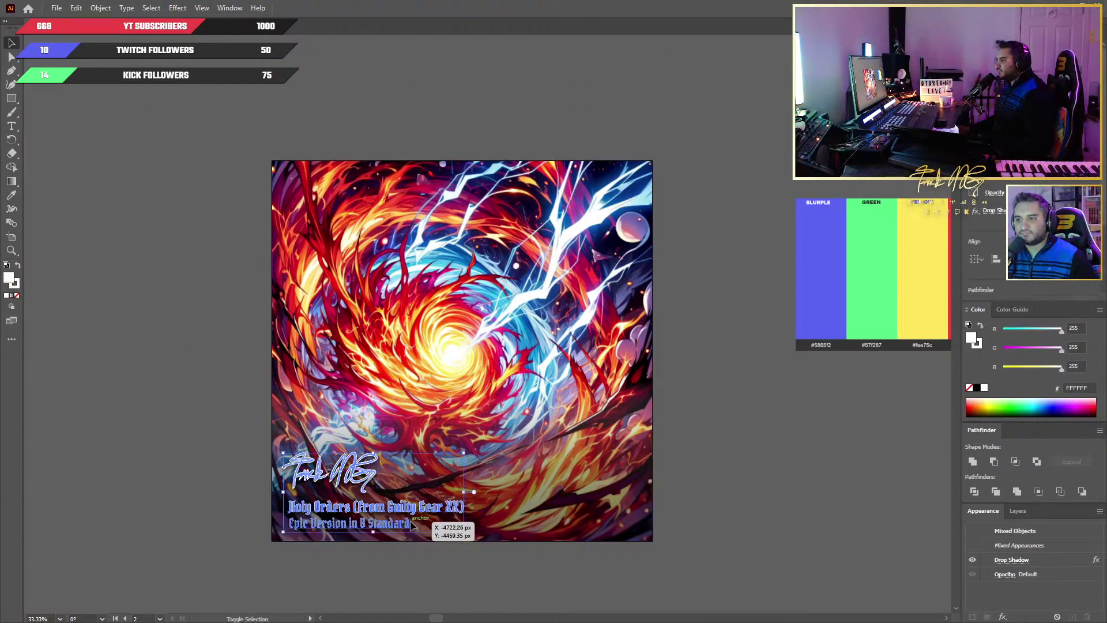
{"action": "left_click", "coordinate": [12, 196]}
{"action": "left_click", "coordinate": [871, 271]}
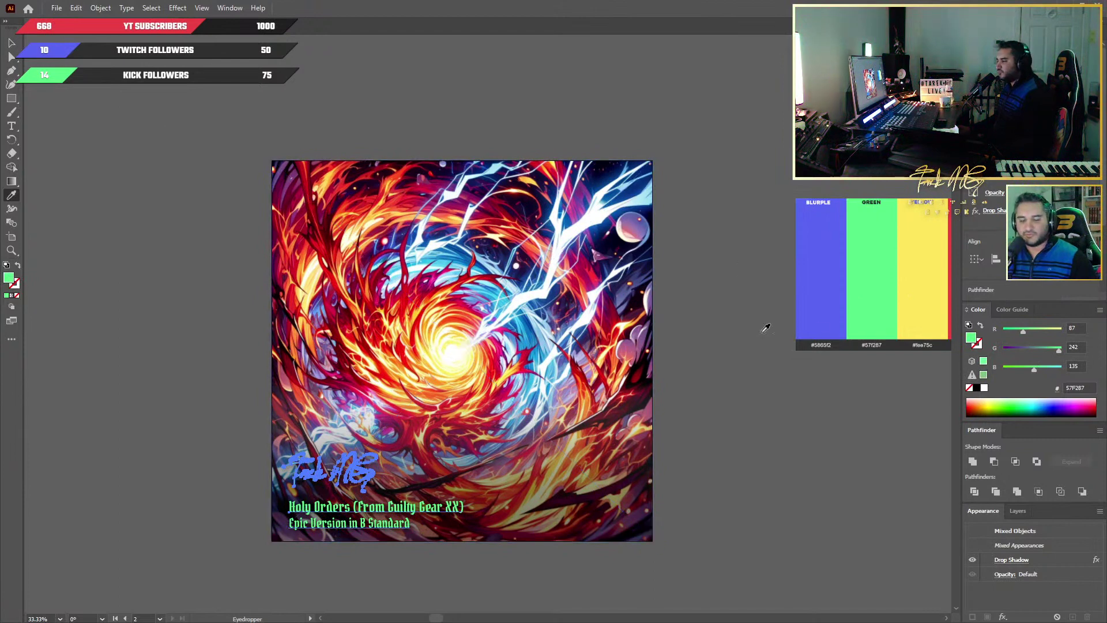
{"action": "left_click", "coordinate": [817, 252]}
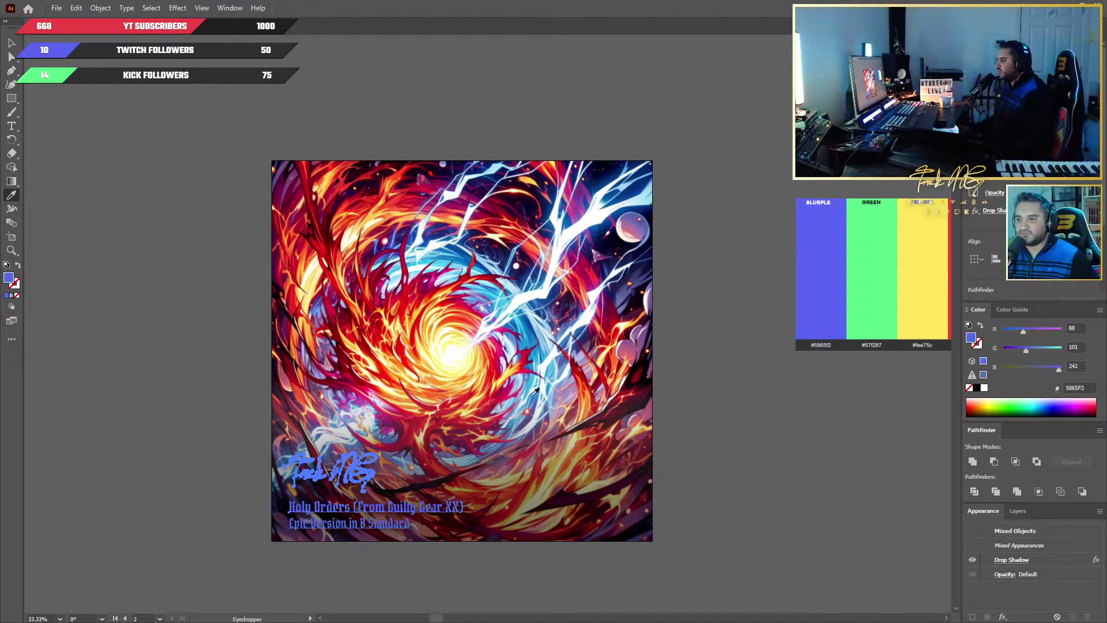
{"action": "key", "text": "v"}
{"action": "key", "text": "d"}
{"action": "key", "text": "i"}
{"action": "left_click", "coordinate": [13, 43]}
{"action": "left_click", "coordinate": [223, 153]}
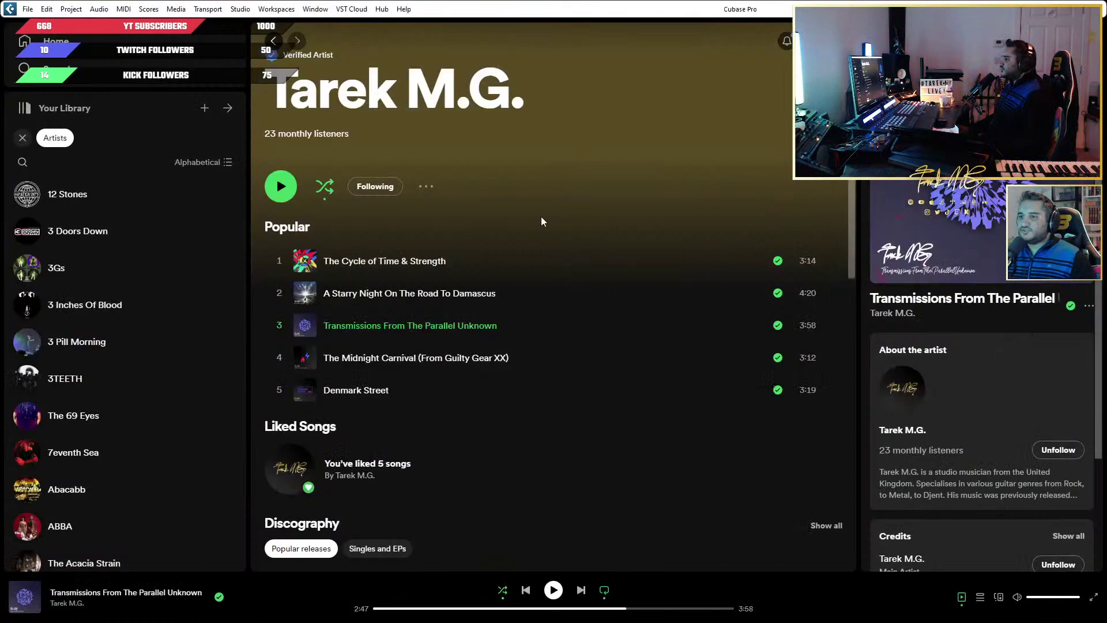
Switch to Spotify and search for "holy orders"
{"action": "left_click", "coordinate": [449, 38]}
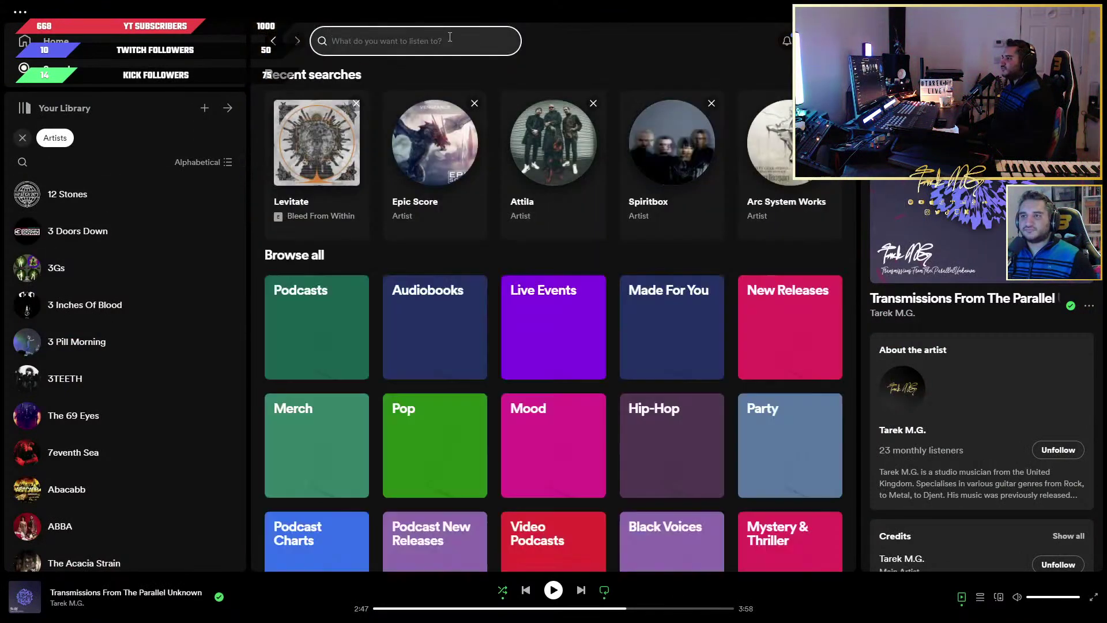
{"action": "type", "text": "holy orders"}
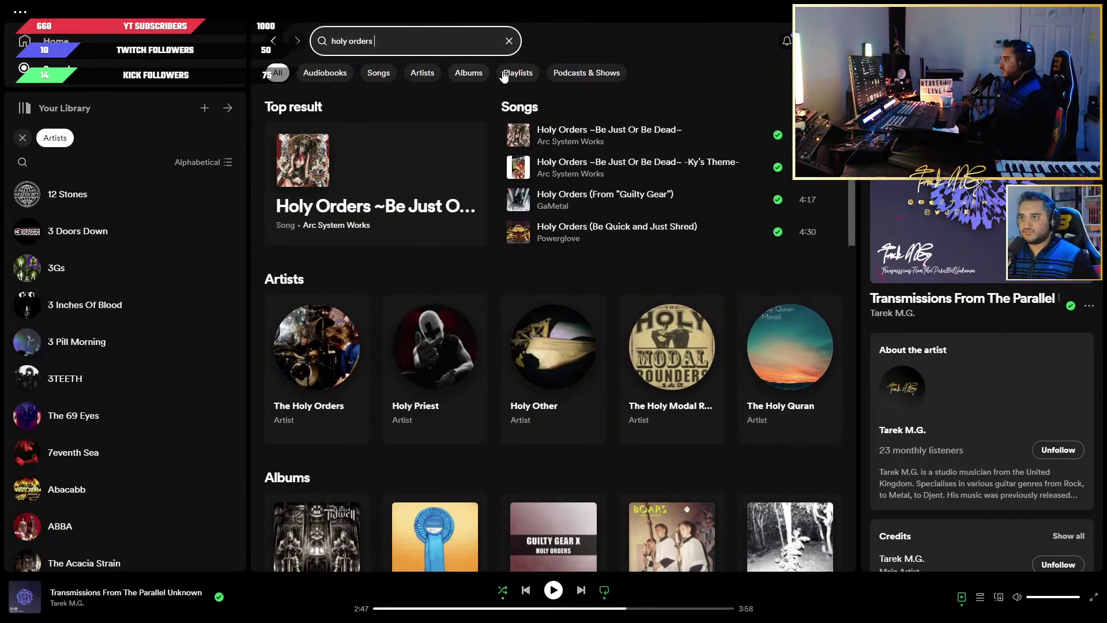
Filter the results to songs and listen to the opening of Arc System Works' "Holy Orders ~Be Just Or Be Dead~ -Ky's Theme-"
{"action": "left_click", "coordinate": [370, 77]}
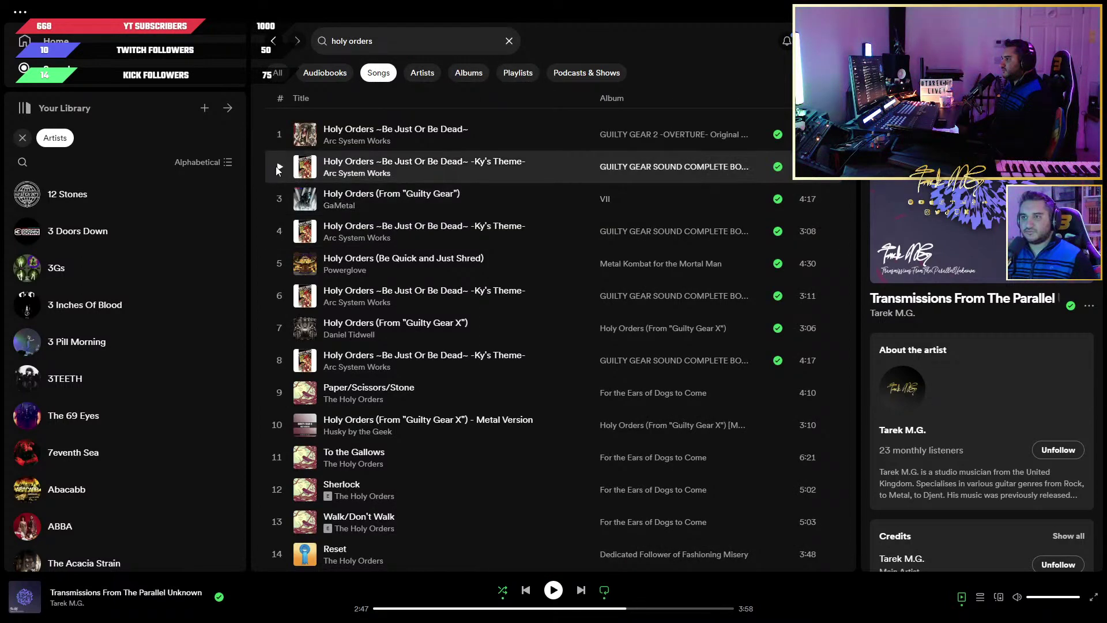
{"action": "left_click", "coordinate": [275, 166]}
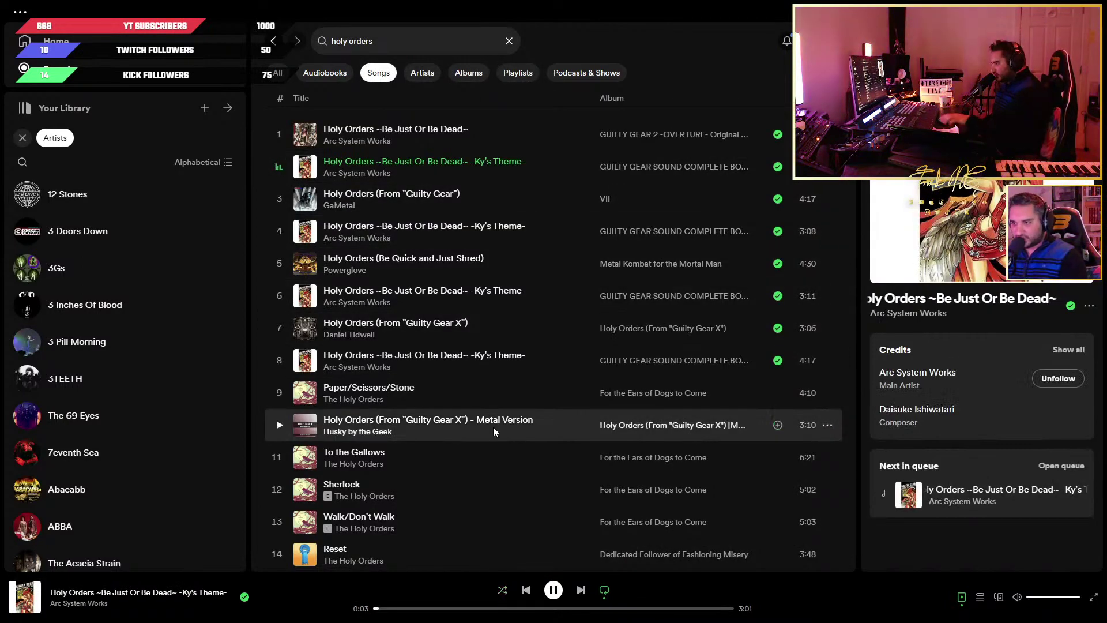
{"action": "left_click", "coordinate": [554, 595]}
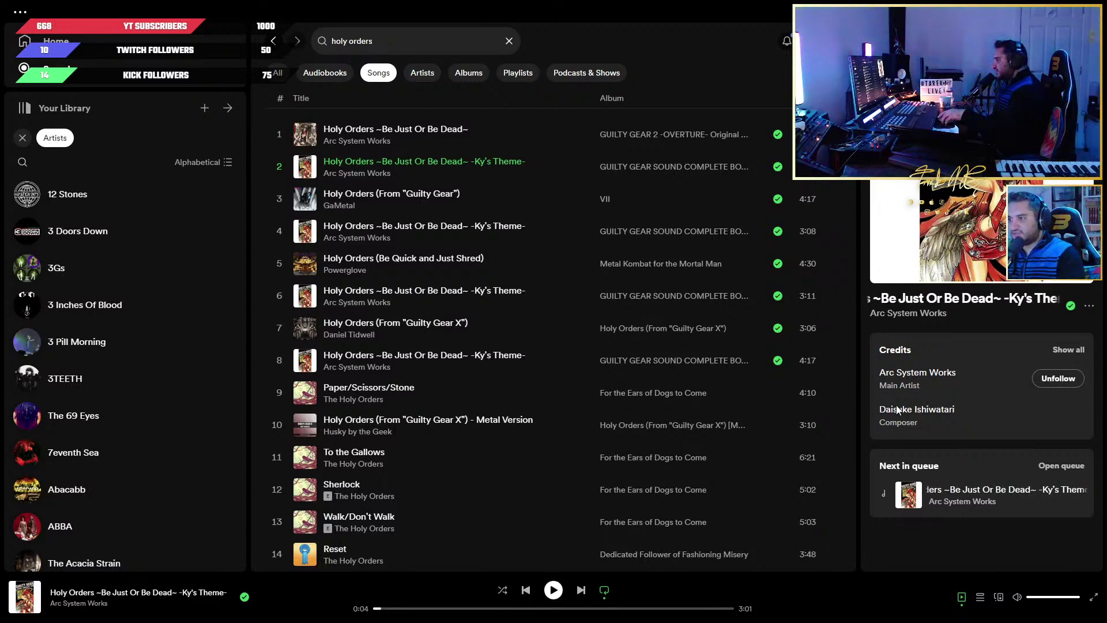
{"action": "left_click", "coordinate": [553, 591]}
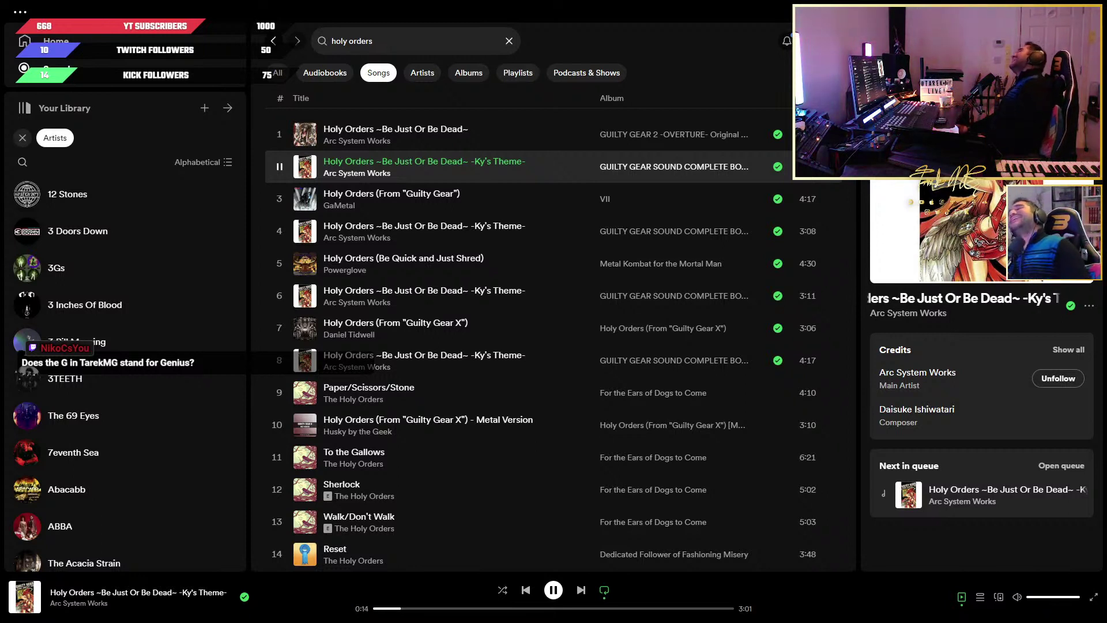
{"action": "left_click", "coordinate": [555, 592]}
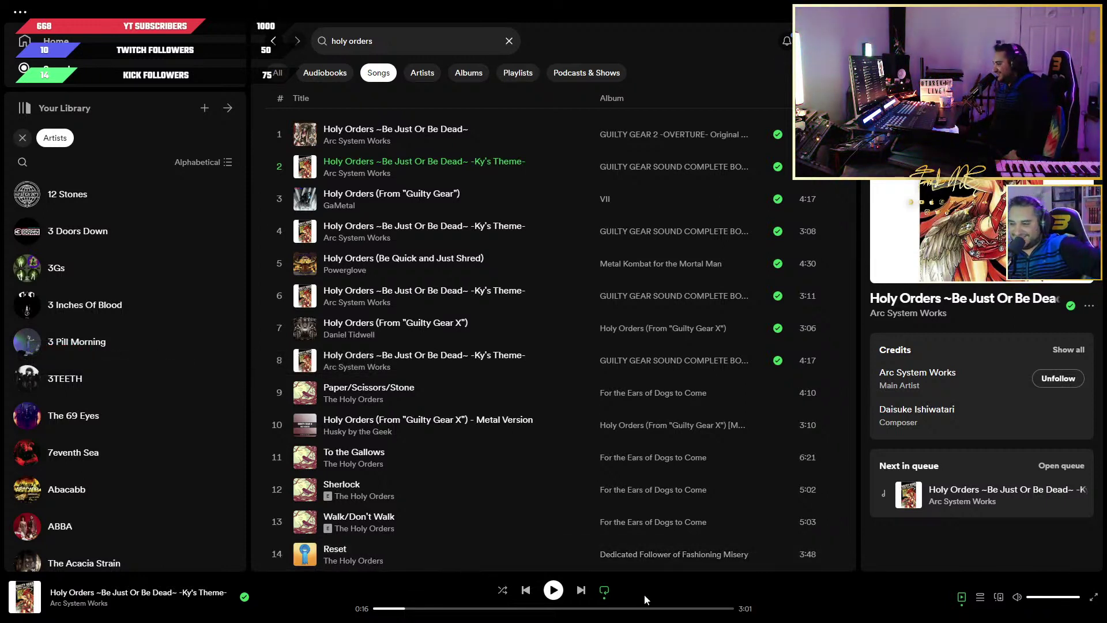
{"action": "left_click", "coordinate": [552, 590]}
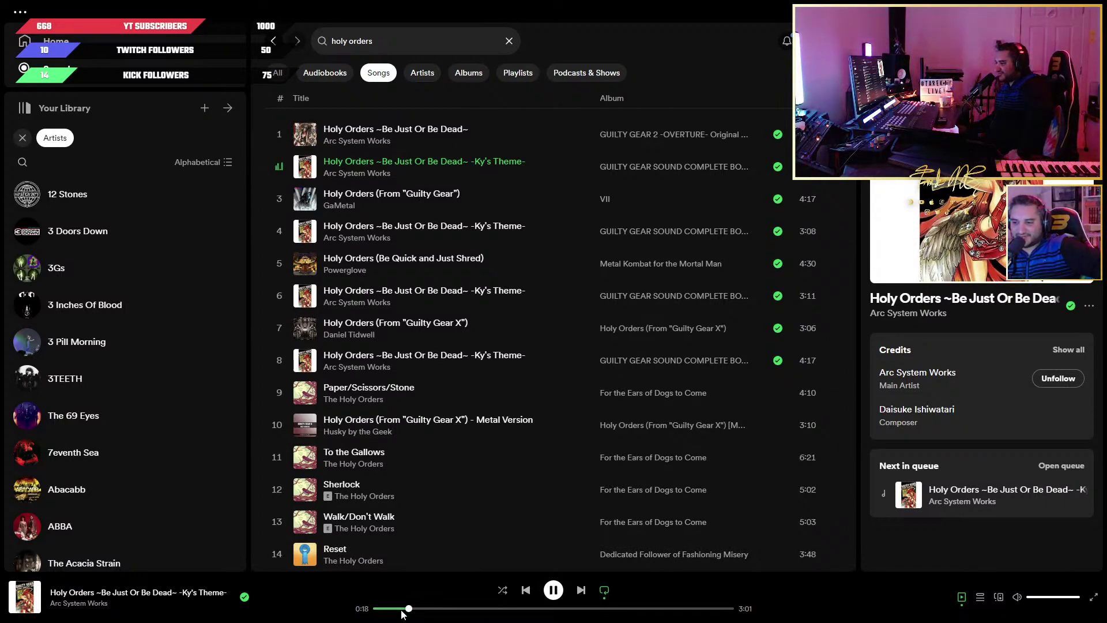
Rewind Ky's Theme to 0:00, replay its first seconds and pause it
{"action": "left_click_drag", "start_coordinate": [401, 610], "coordinate": [373, 609]}
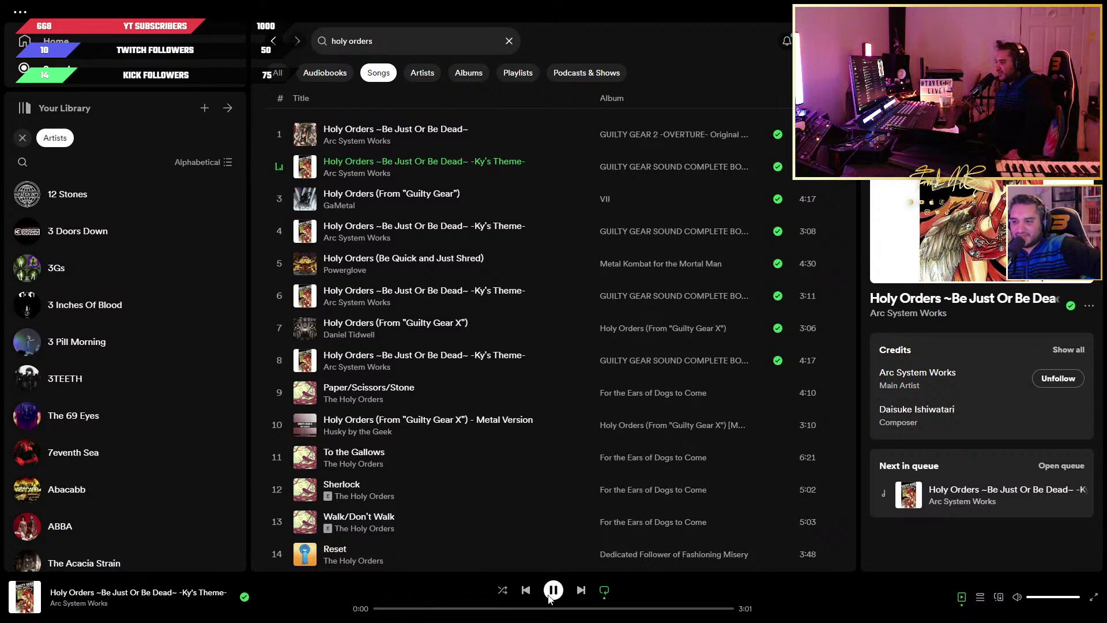
{"action": "key", "text": "space"}
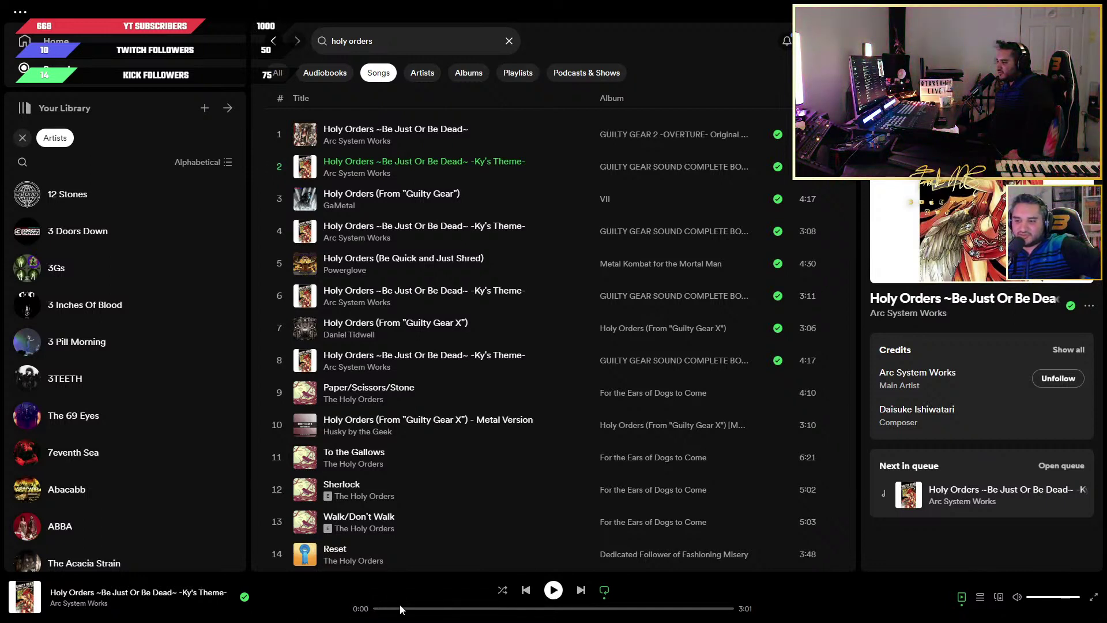
{"action": "left_click", "coordinate": [555, 594]}
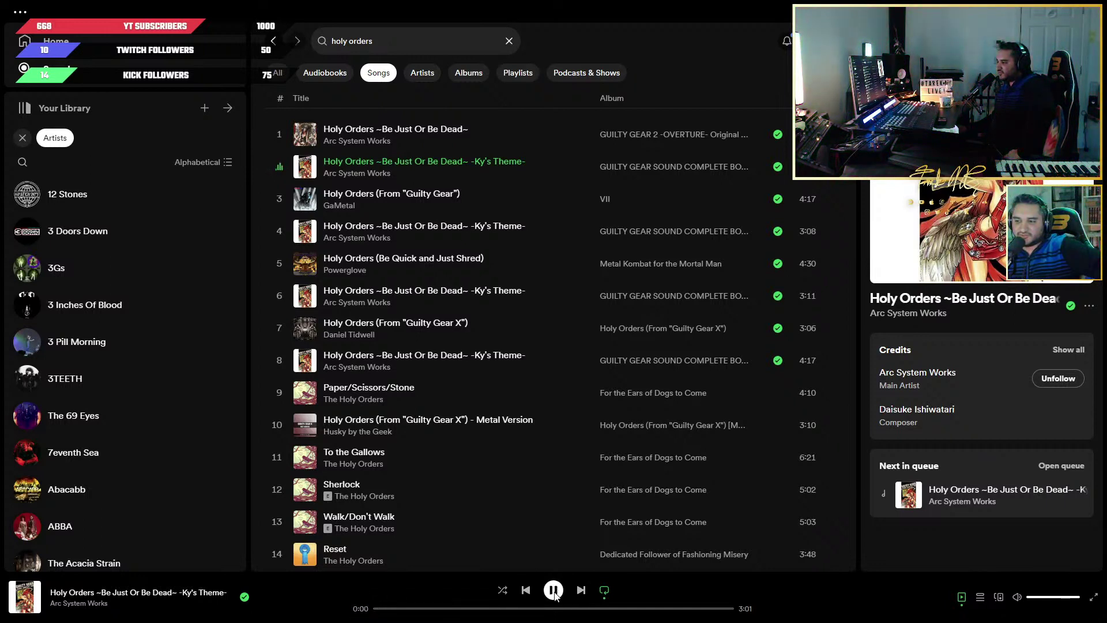
{"action": "left_click", "coordinate": [555, 595]}
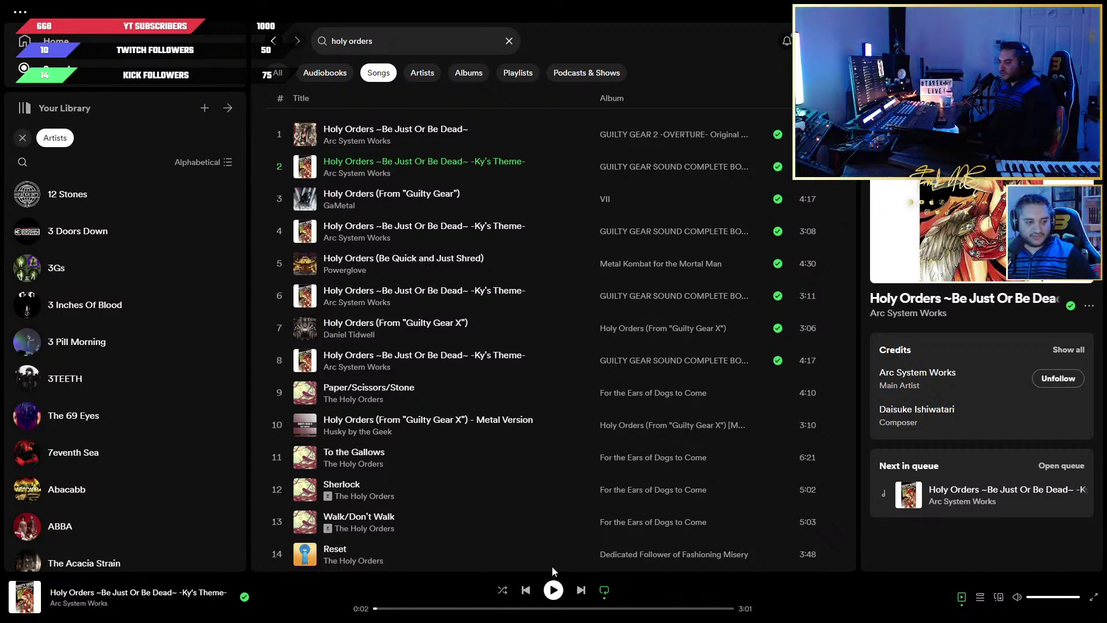
Switch to Cubase and play the project briefly from the OG Intro marker at bar 71
{"action": "key", "text": "alt+Tab"}
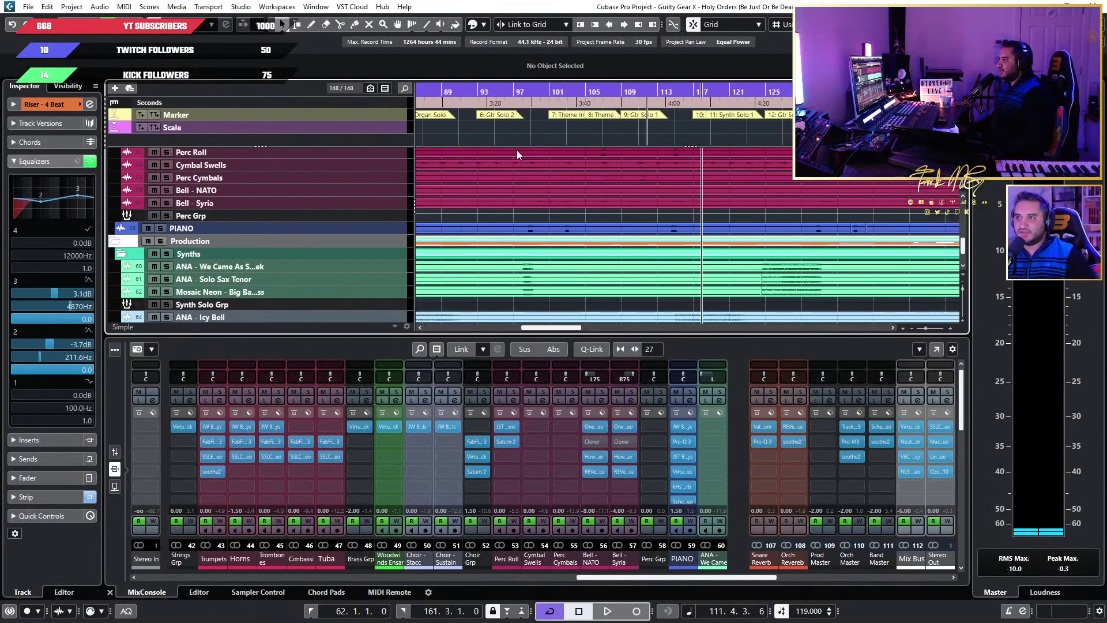
{"action": "scroll", "coordinate": [516, 151], "scroll_direction": "left", "scroll_amount": 10}
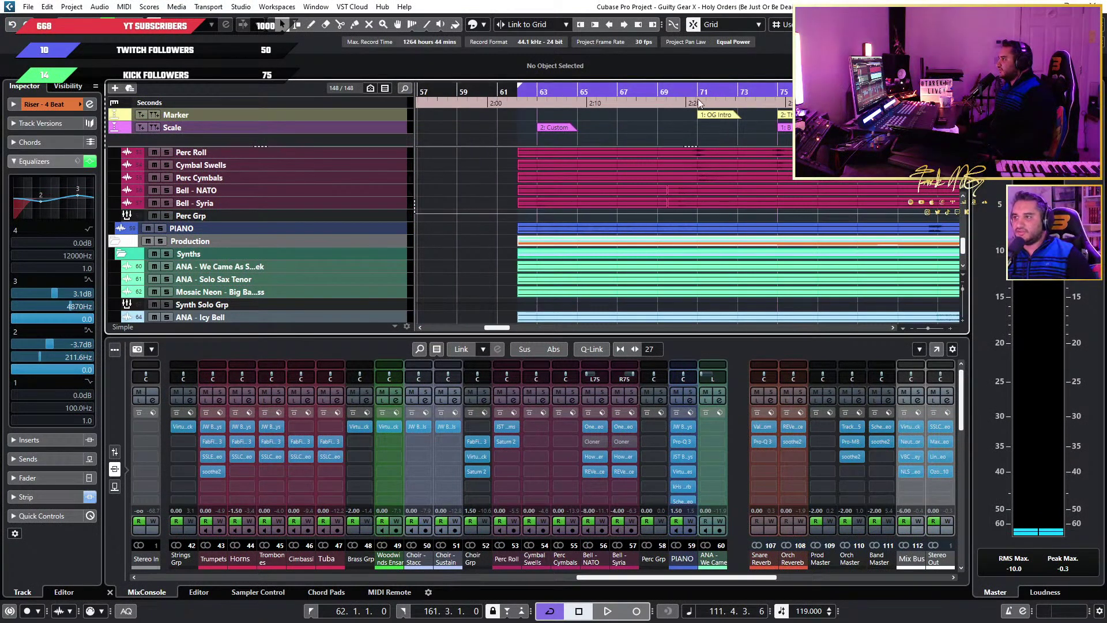
{"action": "left_click", "coordinate": [710, 97]}
{"action": "key", "text": "space"}
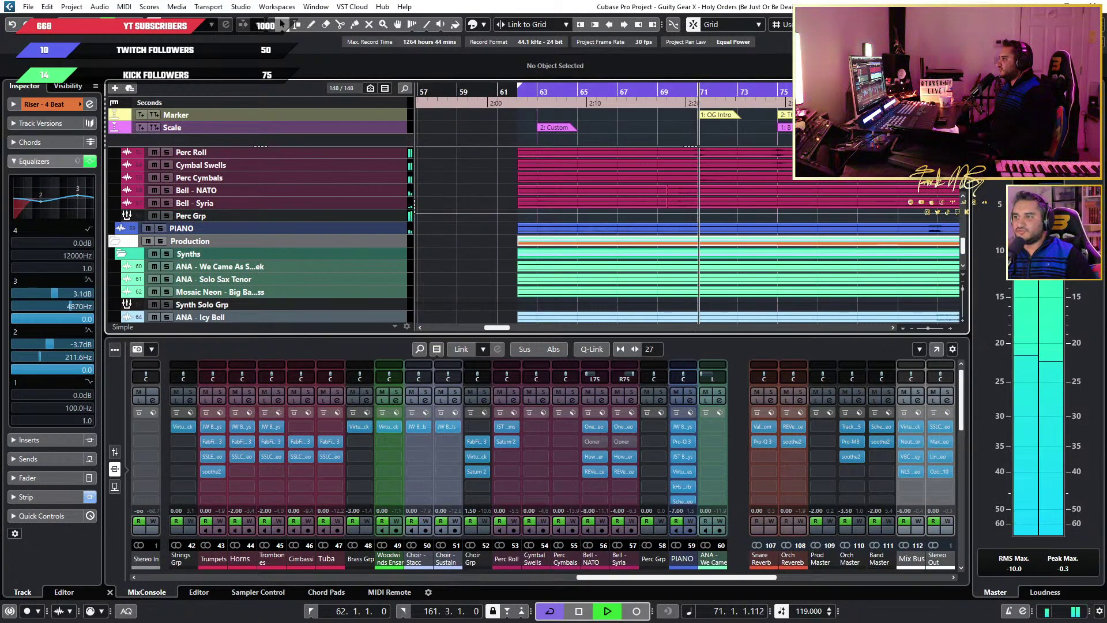
{"action": "key", "text": "space"}
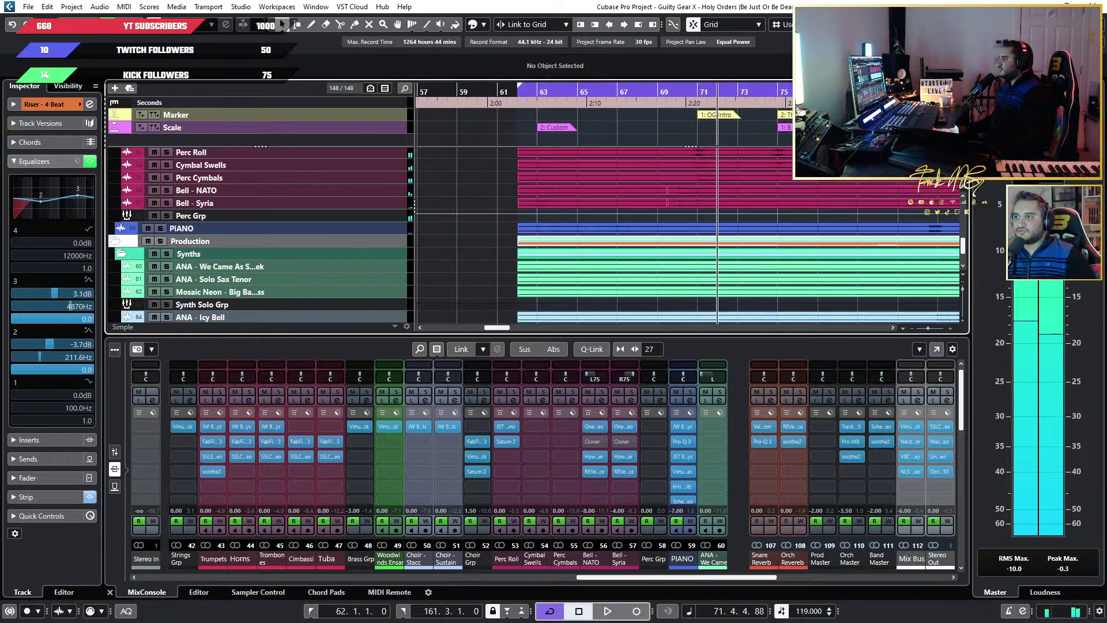
Switch back to Spotify and replay the opening of Ky's Theme from the start
{"action": "key", "text": "alt+Tab"}
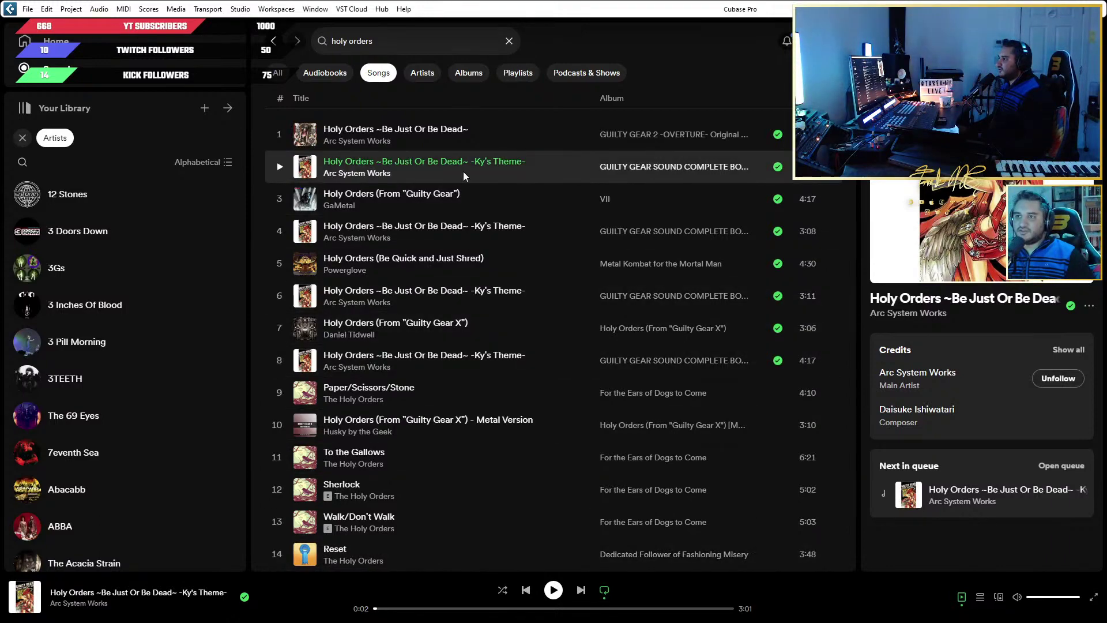
{"action": "key", "text": "alt+Tab"}
{"action": "key", "text": "alt+Tab"}
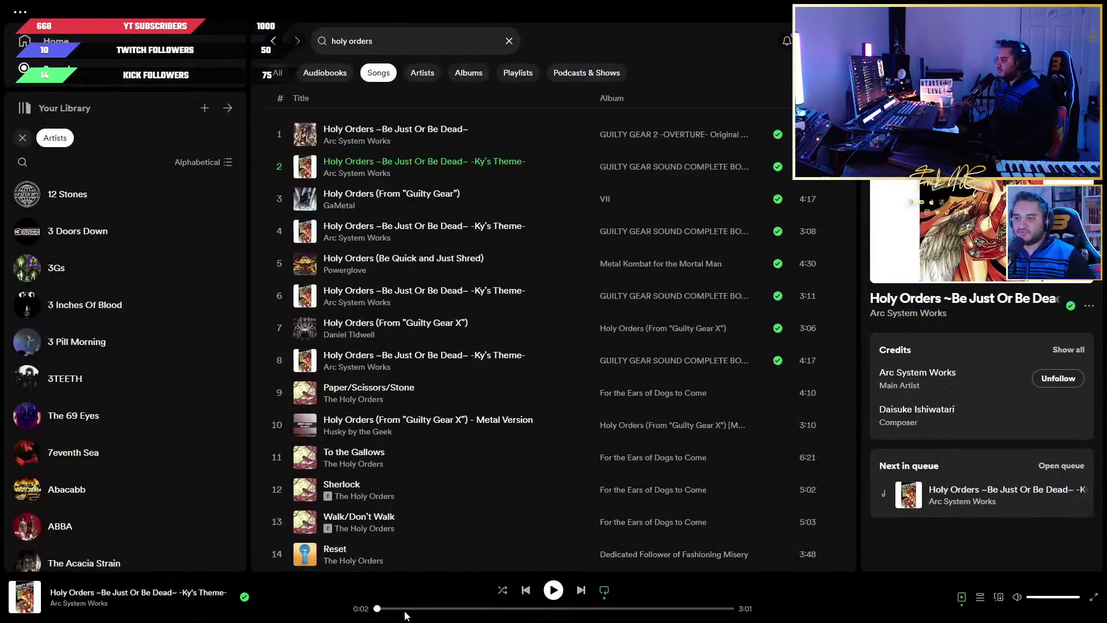
{"action": "key", "text": "space"}
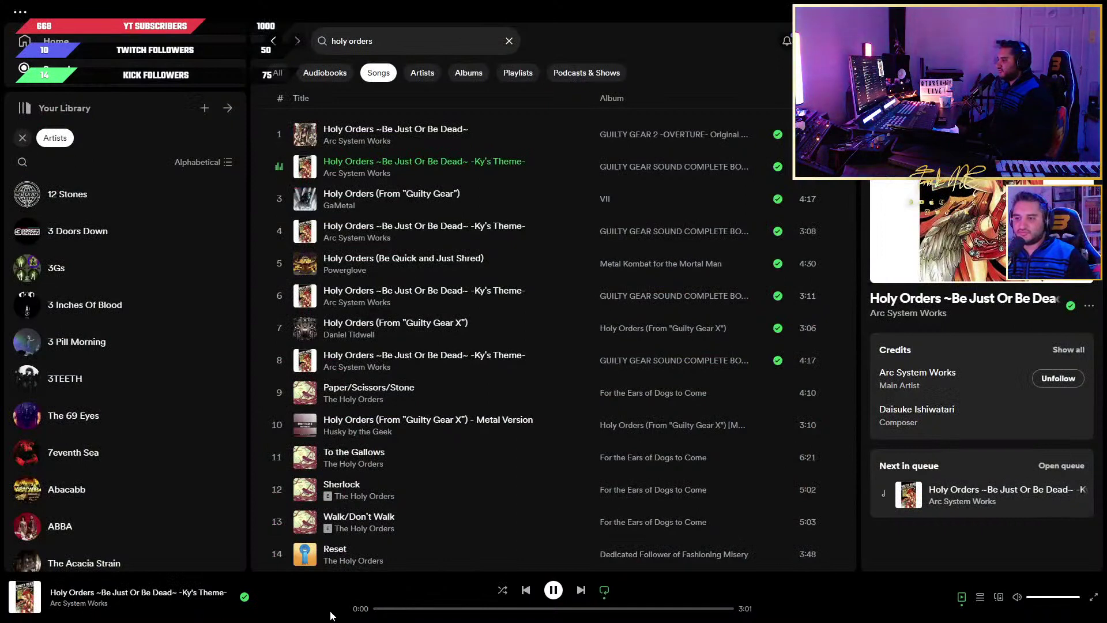
Return to Cubase and play the project from the OG Intro marker past the Theme Intro marker at bar 75
{"action": "key", "text": "alt+Tab"}
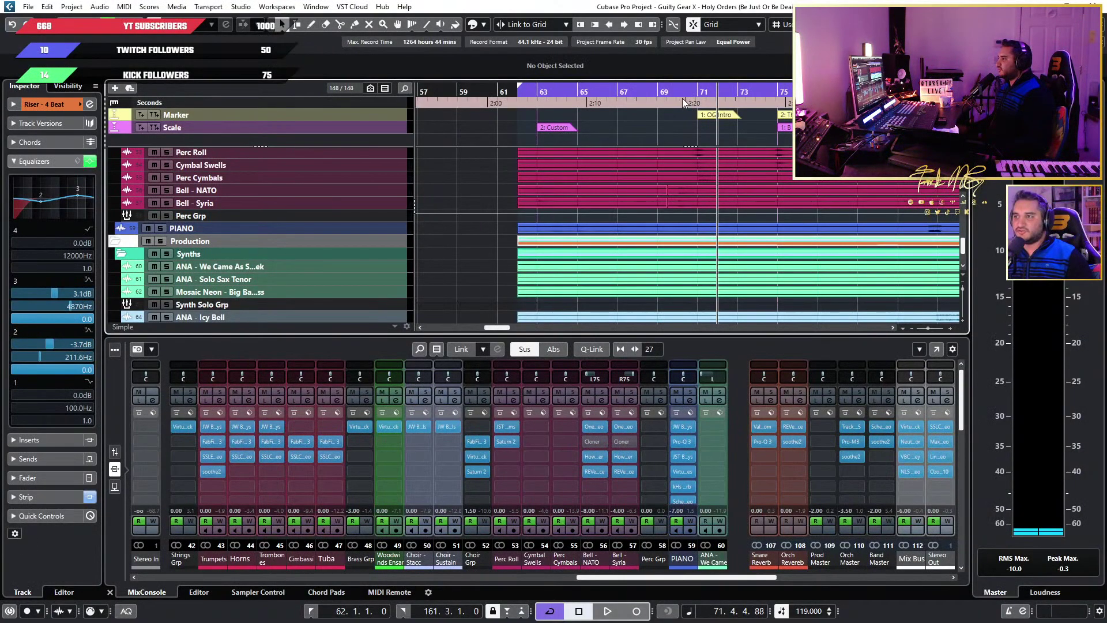
{"action": "left_click", "coordinate": [702, 102]}
{"action": "left_click_drag", "start_coordinate": [706, 98], "coordinate": [648, 88]}
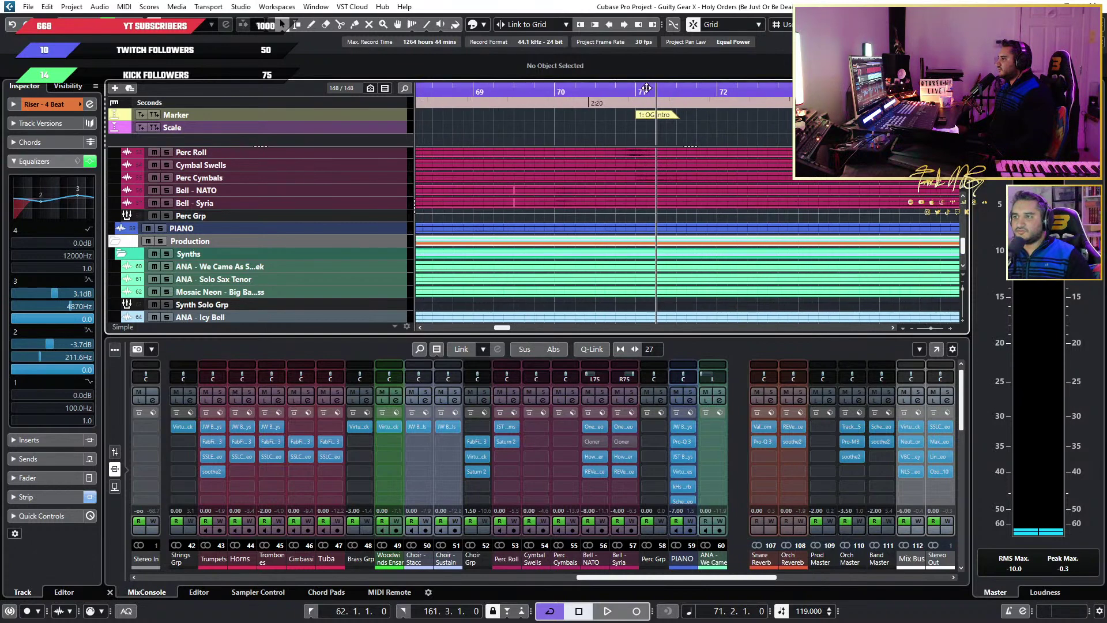
{"action": "key", "text": "space"}
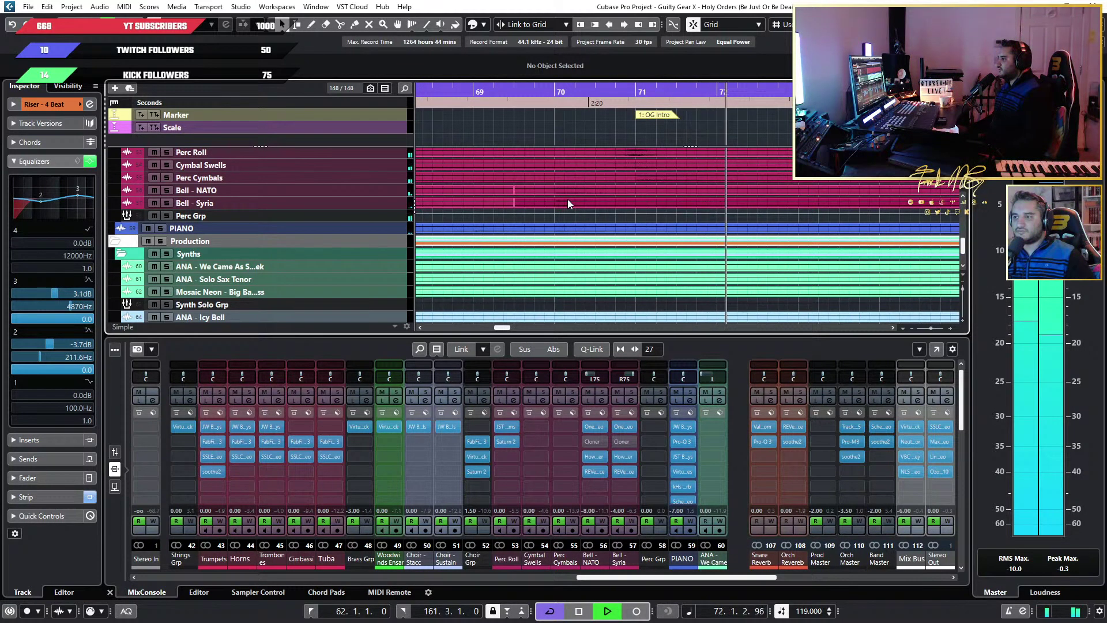
{"action": "scroll", "coordinate": [567, 199], "scroll_direction": "down", "scroll_amount": 2}
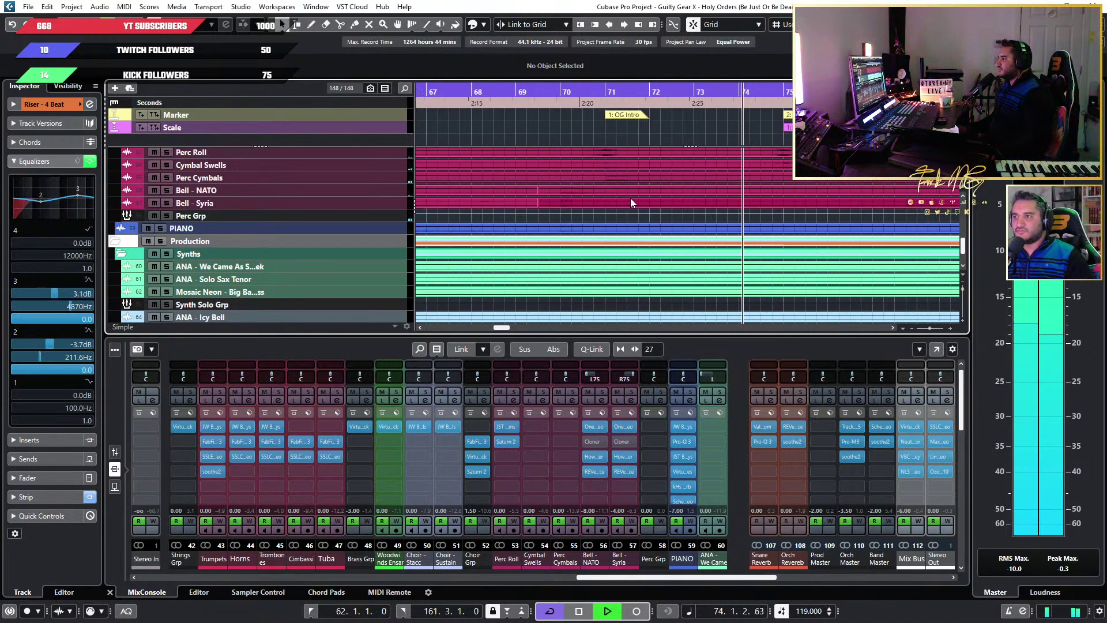
{"action": "scroll", "coordinate": [625, 198], "scroll_direction": "up", "scroll_amount": 2}
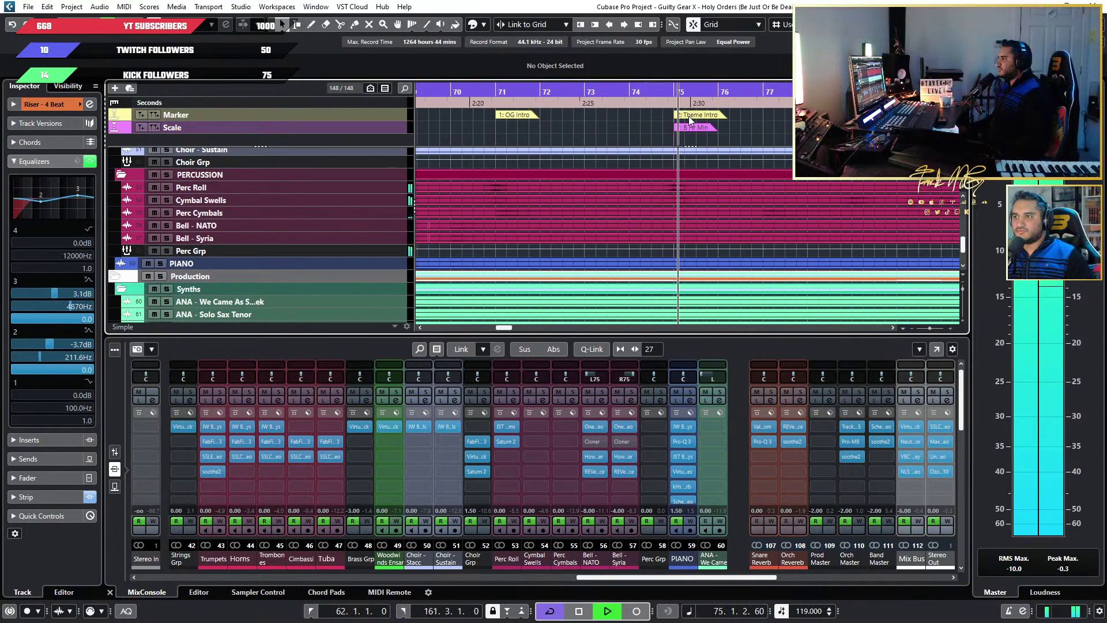
{"action": "key", "text": "space"}
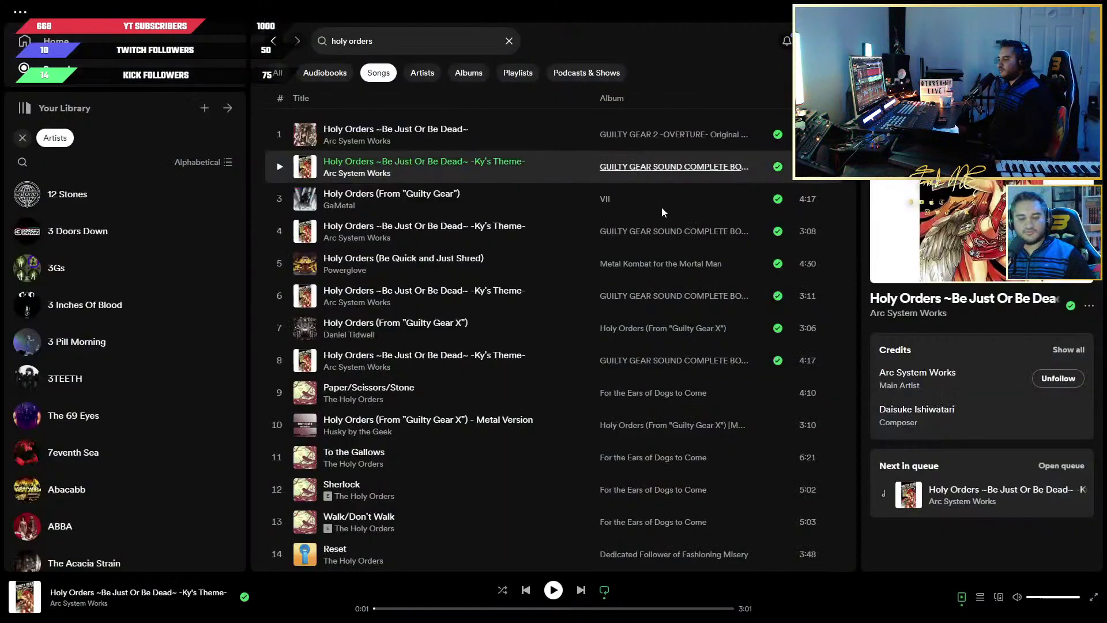
Switch to Spotify, replay the start of Ky's Theme, and sample the GUILTY GEAR 2 -OVERTURE- version of Holy Orders
{"action": "key", "text": "alt+Tab"}
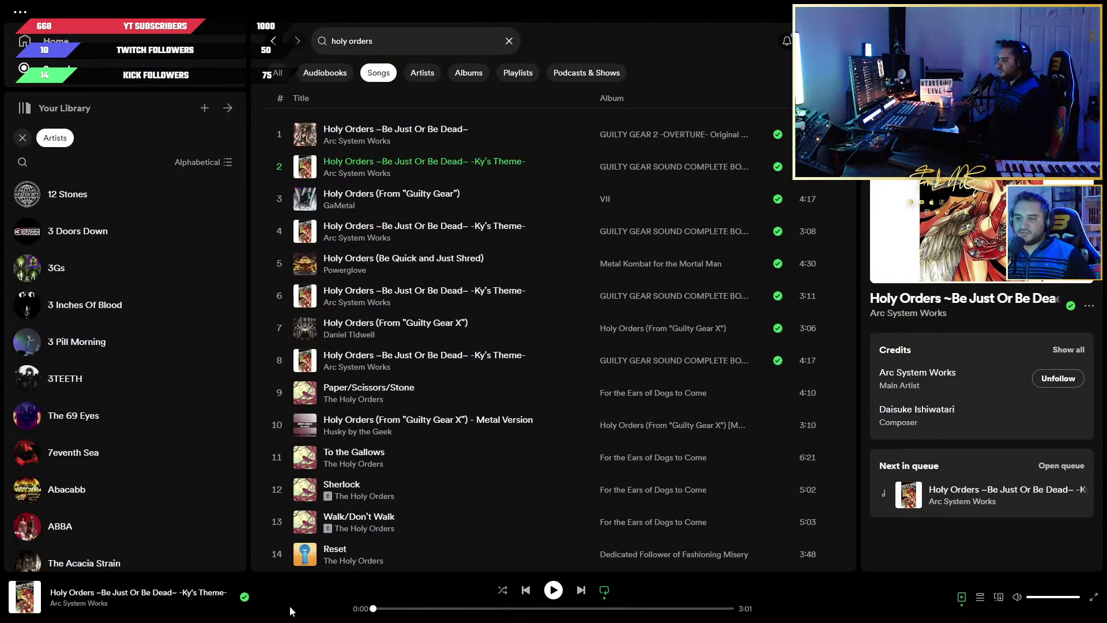
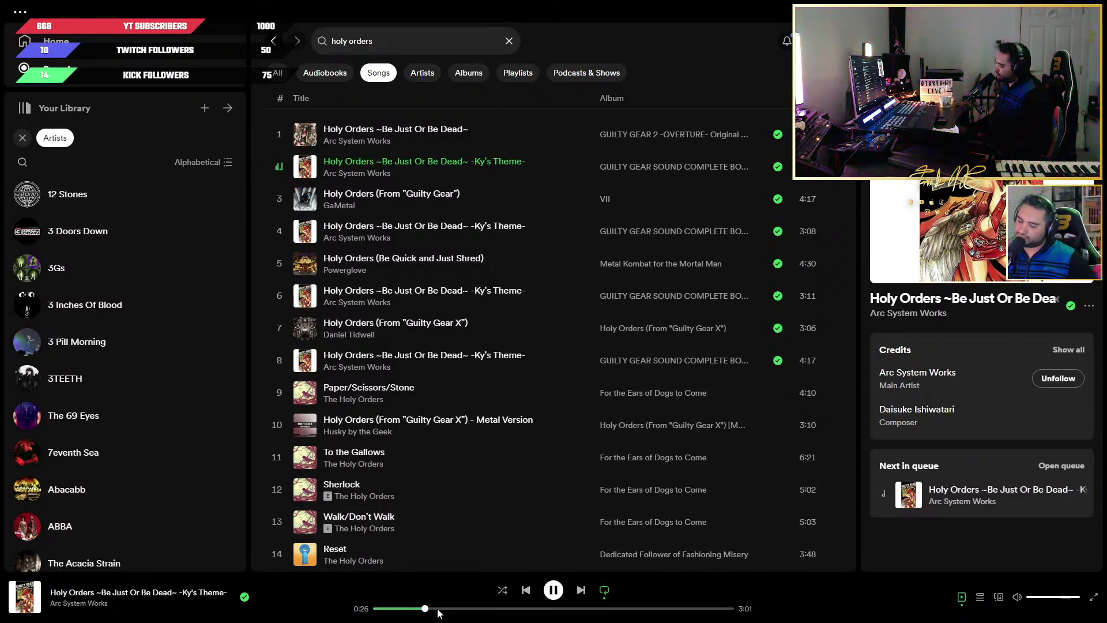
{"action": "left_click", "coordinate": [553, 589]}
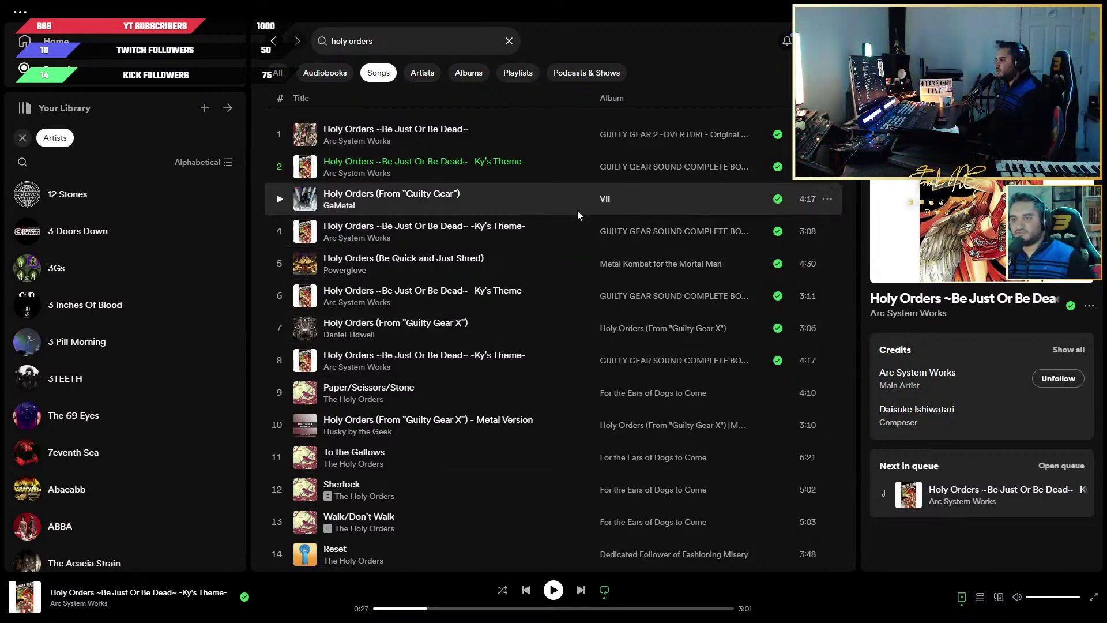
{"action": "left_click", "coordinate": [280, 134]}
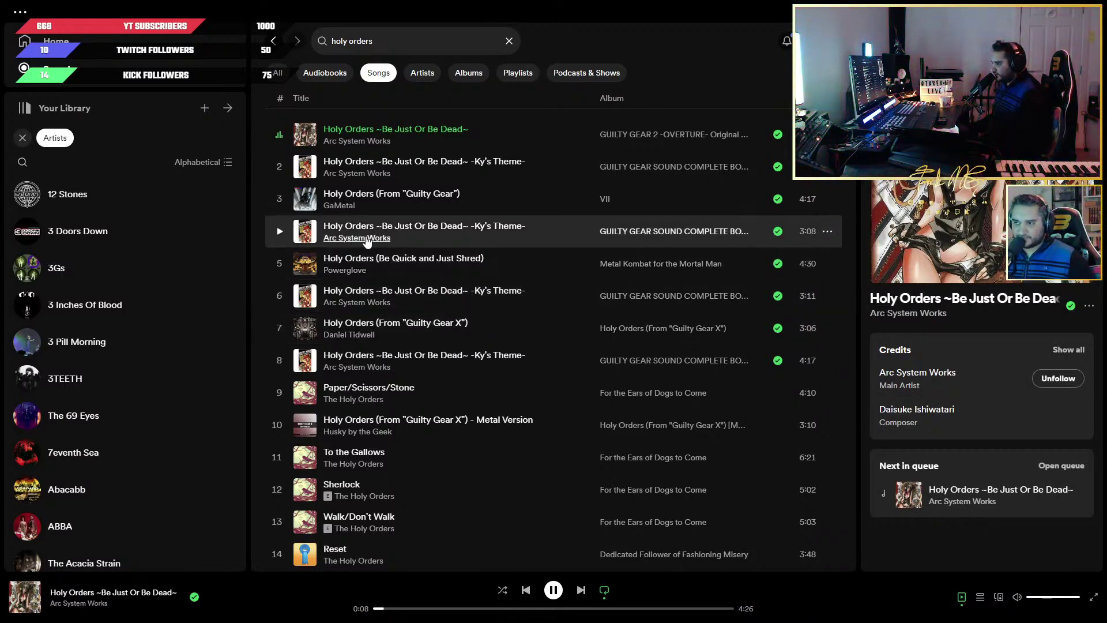
{"action": "key", "text": "space"}
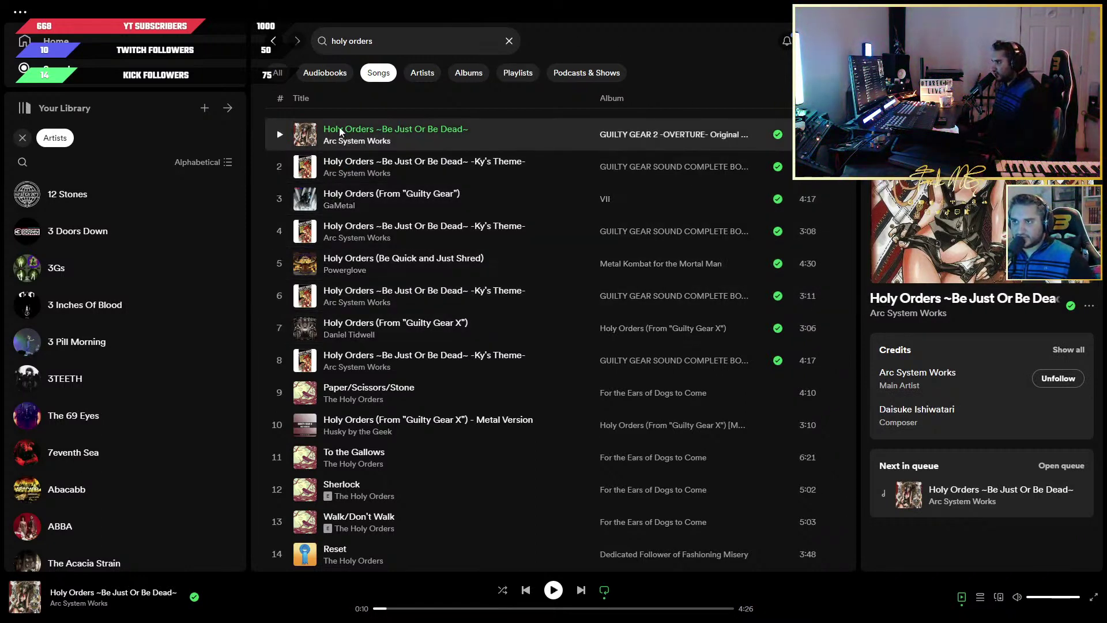
Switch to Cubase, play the arrangement's intro from bar 62 to the OG Intro marker, and stop playback
{"action": "key", "text": "alt+Tab"}
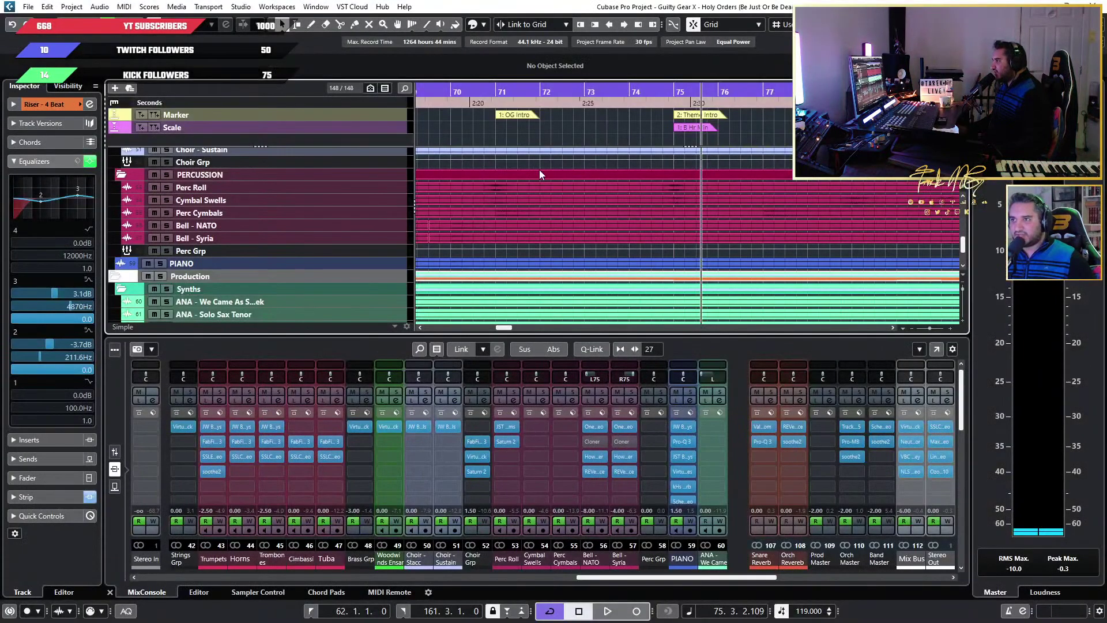
{"action": "key", "text": "KP_1"}
{"action": "key", "text": "h"}
{"action": "key", "text": "space"}
{"action": "scroll", "coordinate": [478, 182], "scroll_direction": "left", "scroll_amount": 2}
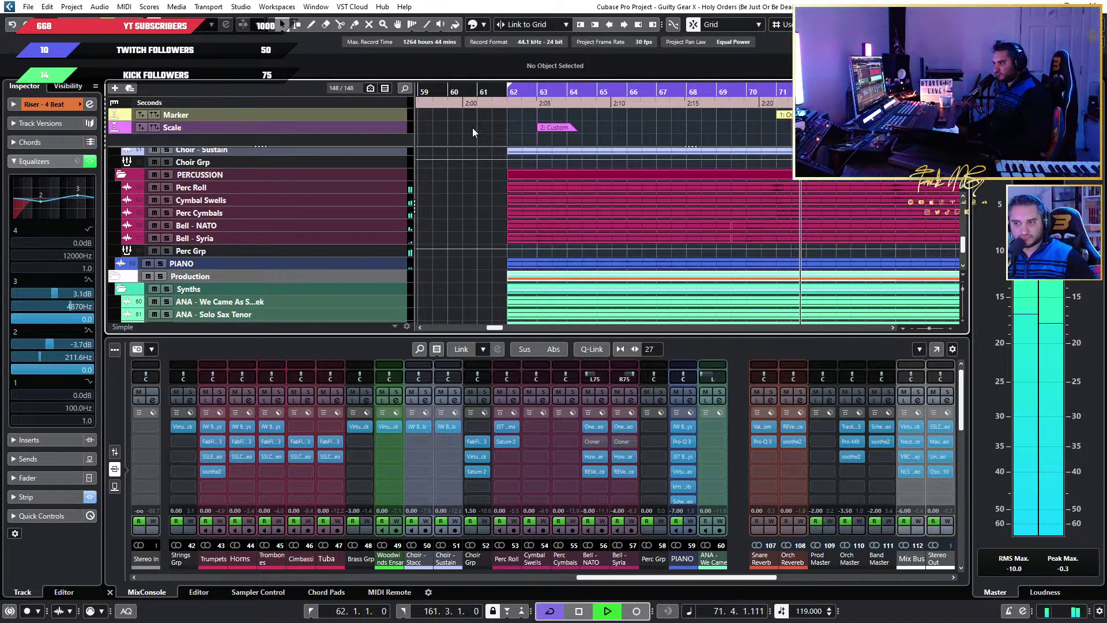
{"action": "key", "text": "space"}
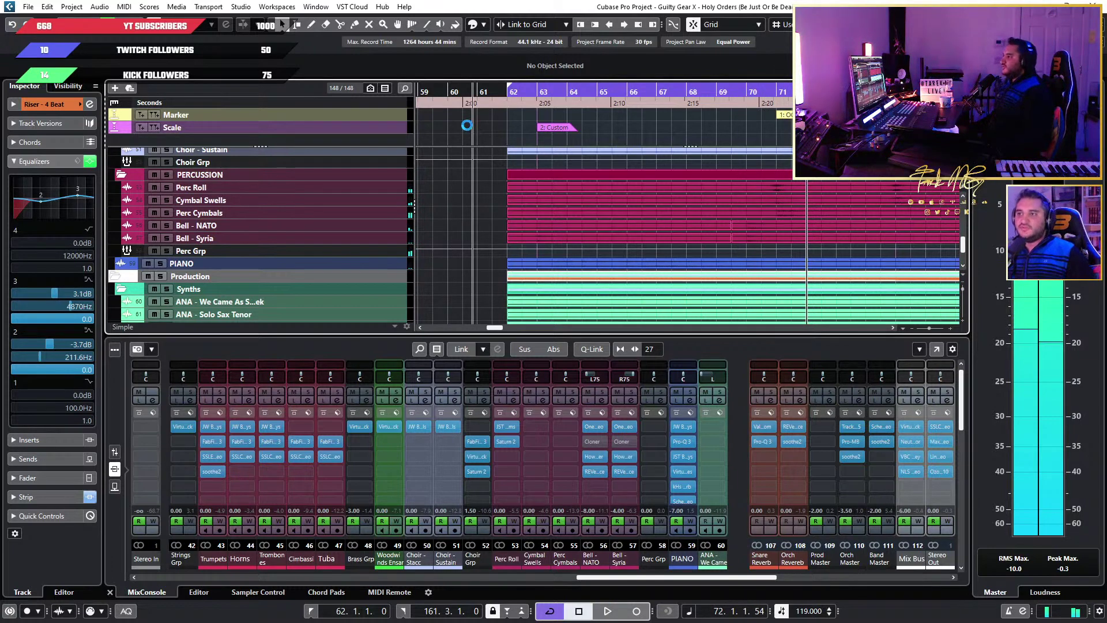
Collapse the Guitars, Bass and Drums folders in the track list, keeping the Band folder open
{"action": "scroll", "coordinate": [501, 193], "scroll_direction": "down", "scroll_amount": 3, "text": "ctrl"}
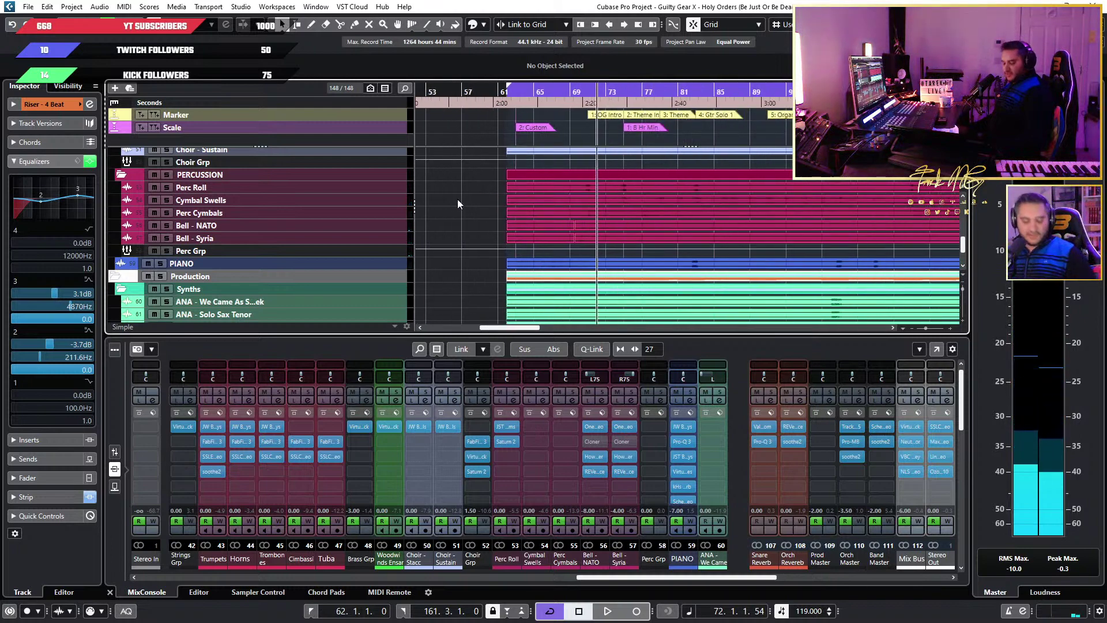
{"action": "scroll", "coordinate": [369, 205], "scroll_direction": "up", "scroll_amount": 3}
{"action": "scroll", "coordinate": [329, 206], "scroll_direction": "up", "scroll_amount": 10}
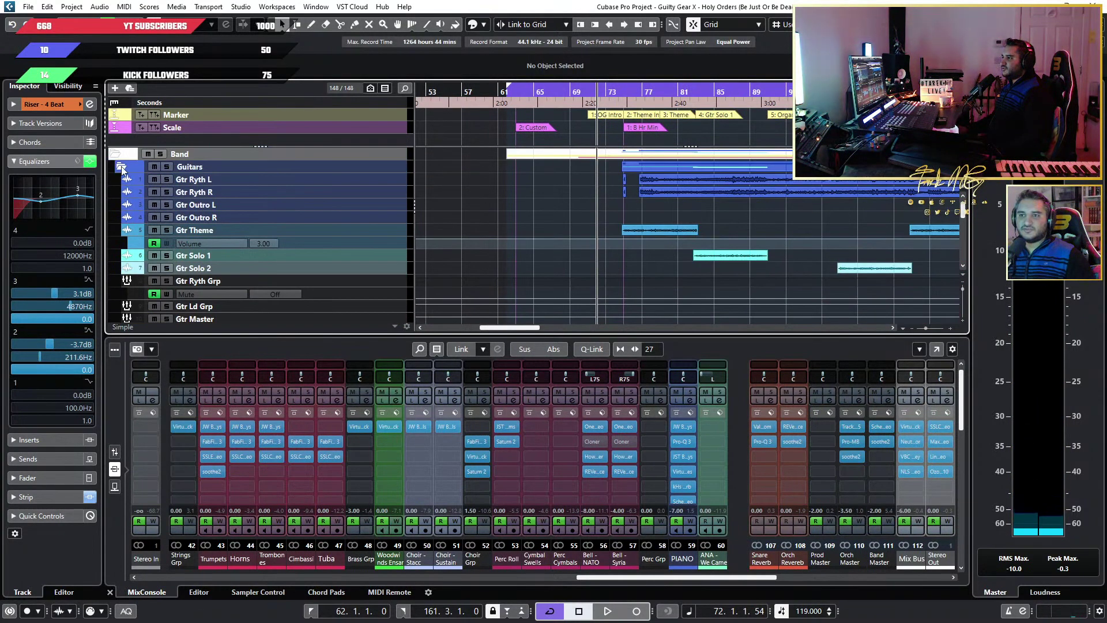
{"action": "left_click", "coordinate": [121, 166]}
{"action": "left_click", "coordinate": [117, 155]}
{"action": "left_click", "coordinate": [115, 154]}
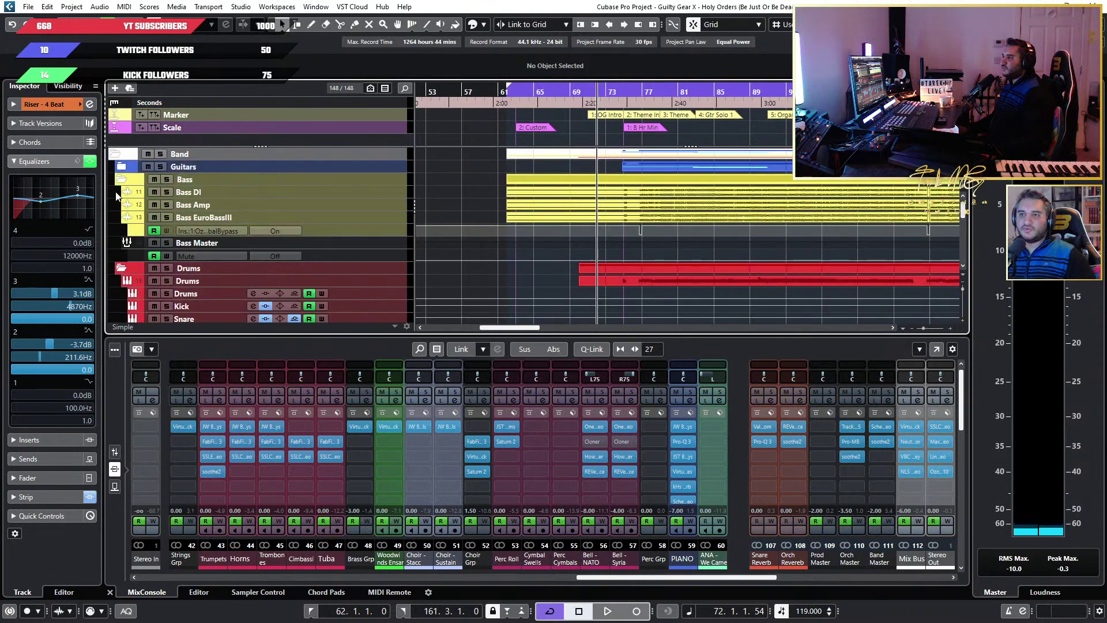
{"action": "left_click", "coordinate": [122, 181]}
{"action": "left_click", "coordinate": [124, 192]}
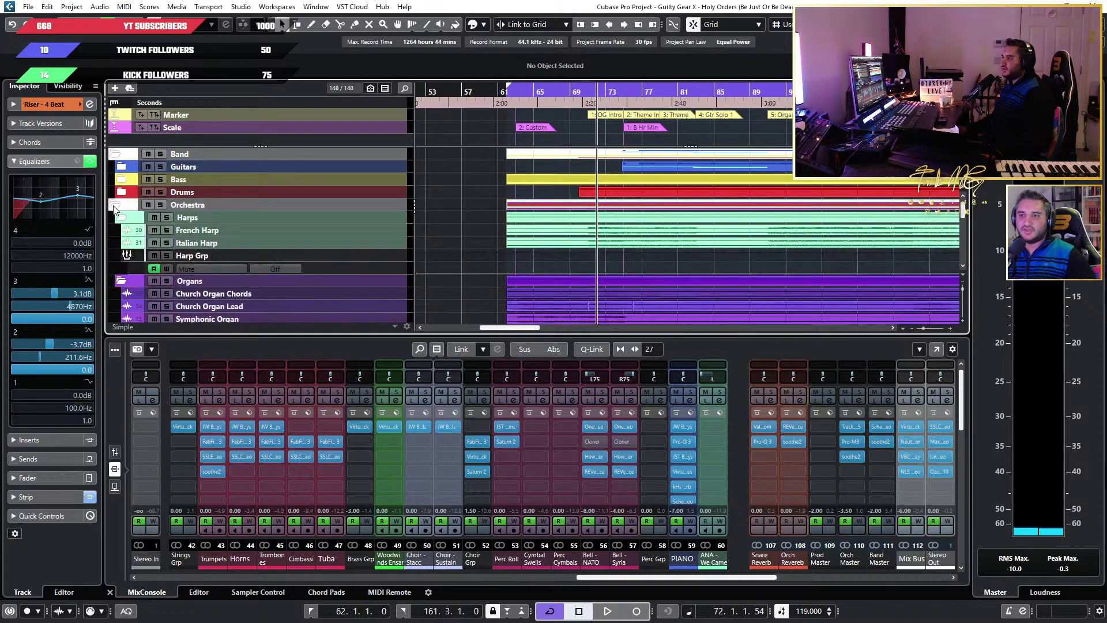
Collapse the Orchestra, Production and Band folders, including the Drops/Risers/Swells subfolder, down to the top-level folders in the track list
{"action": "left_click", "coordinate": [115, 206]}
{"action": "left_click", "coordinate": [122, 230]}
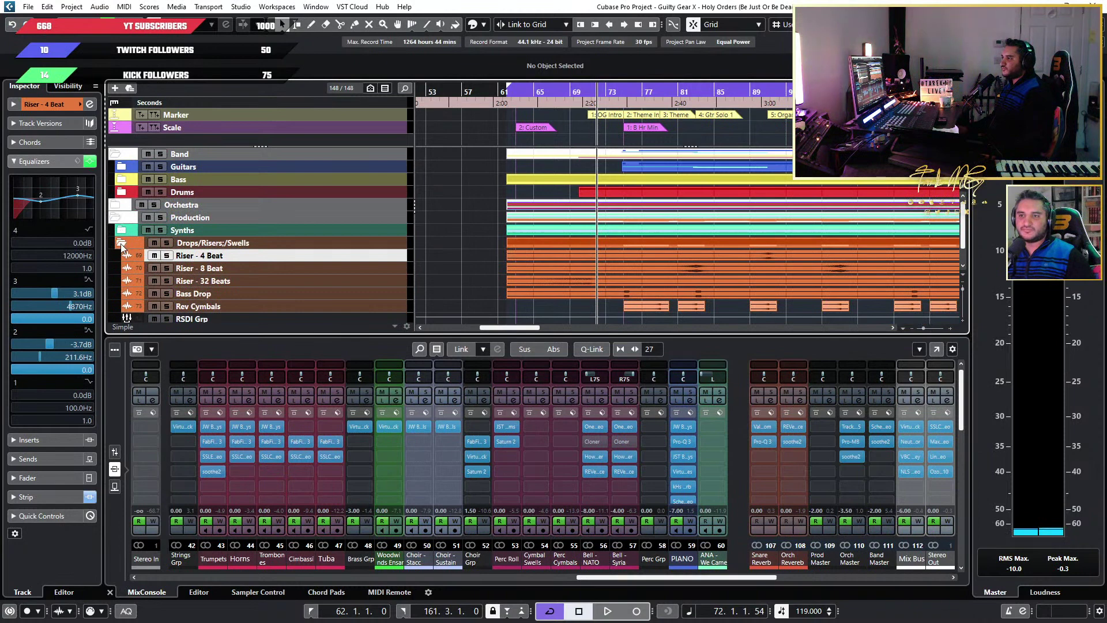
{"action": "left_click", "coordinate": [121, 243]}
{"action": "left_click", "coordinate": [118, 219]}
{"action": "left_click", "coordinate": [117, 209]}
{"action": "left_click", "coordinate": [117, 210]}
{"action": "left_click", "coordinate": [113, 154]}
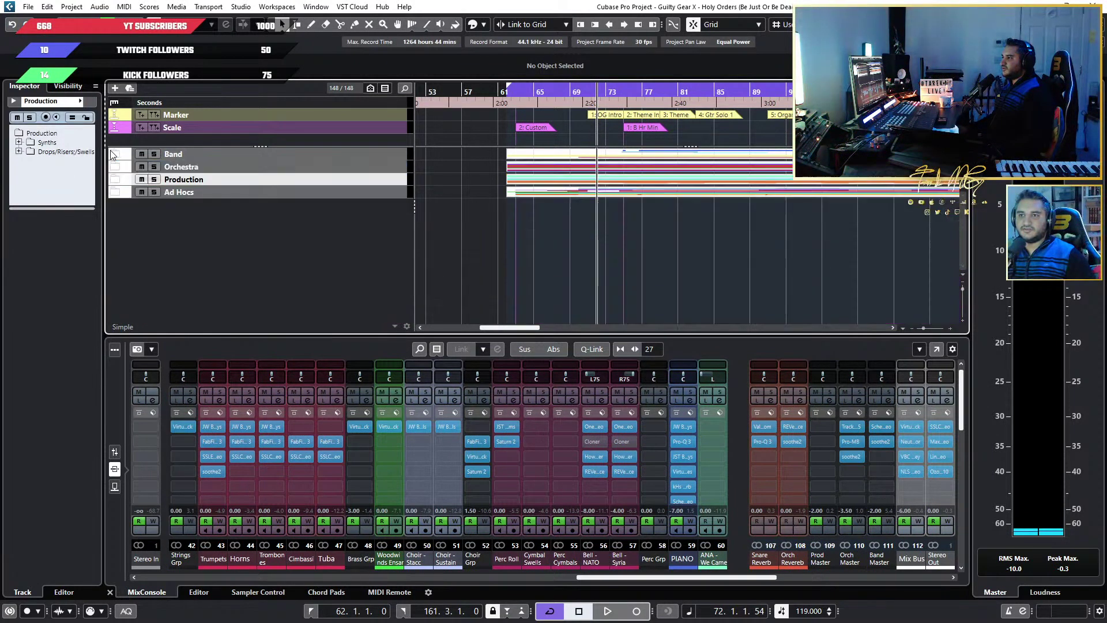
{"action": "left_click", "coordinate": [115, 154]}
{"action": "left_click", "coordinate": [116, 156]}
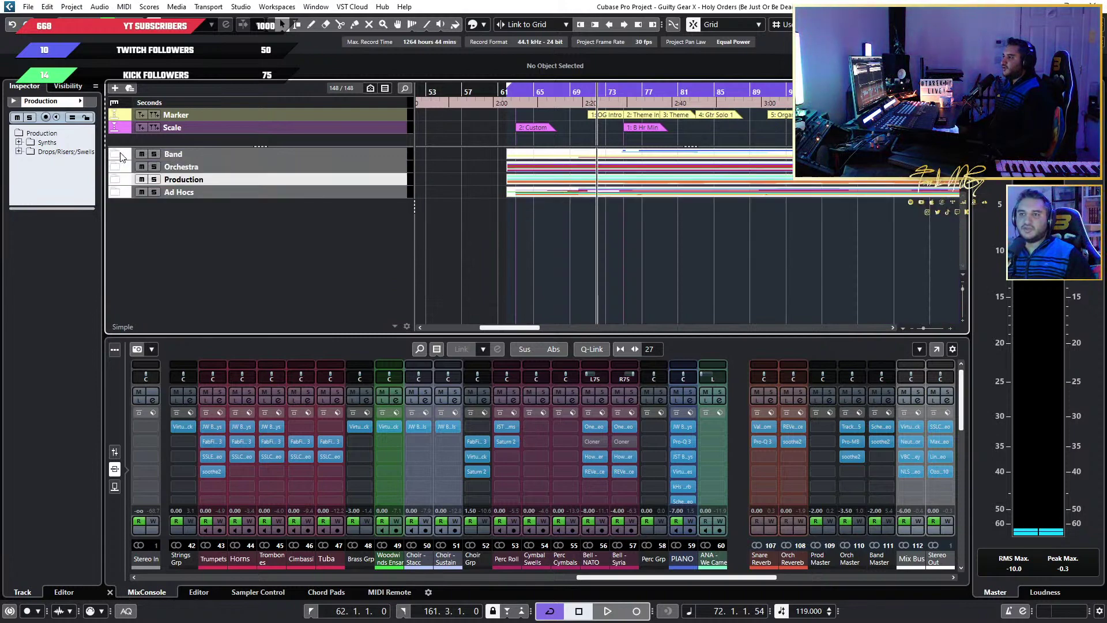
Expand the Band and Guitars folders and examine the guitar events around the Theme Intro marker alongside their MixConsole channels
{"action": "left_click", "coordinate": [115, 154]}
{"action": "left_click", "coordinate": [120, 167]}
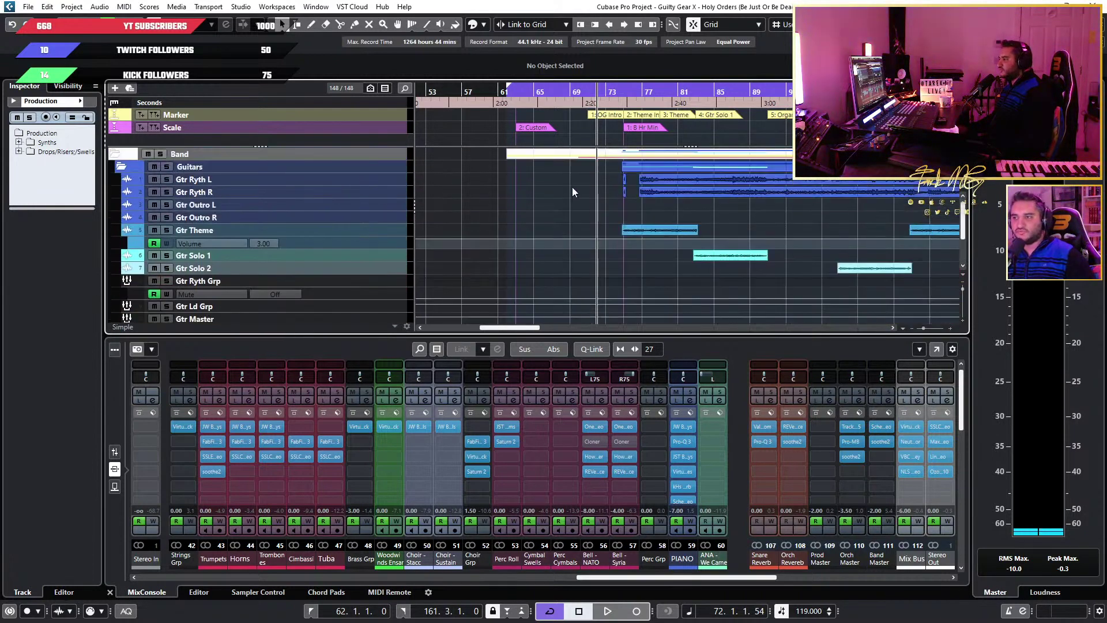
{"action": "scroll", "coordinate": [562, 183], "scroll_direction": "up", "scroll_amount": 3}
{"action": "scroll", "coordinate": [563, 184], "scroll_direction": "up", "scroll_amount": 1}
{"action": "left_click_drag", "start_coordinate": [626, 578], "coordinate": [137, 561]}
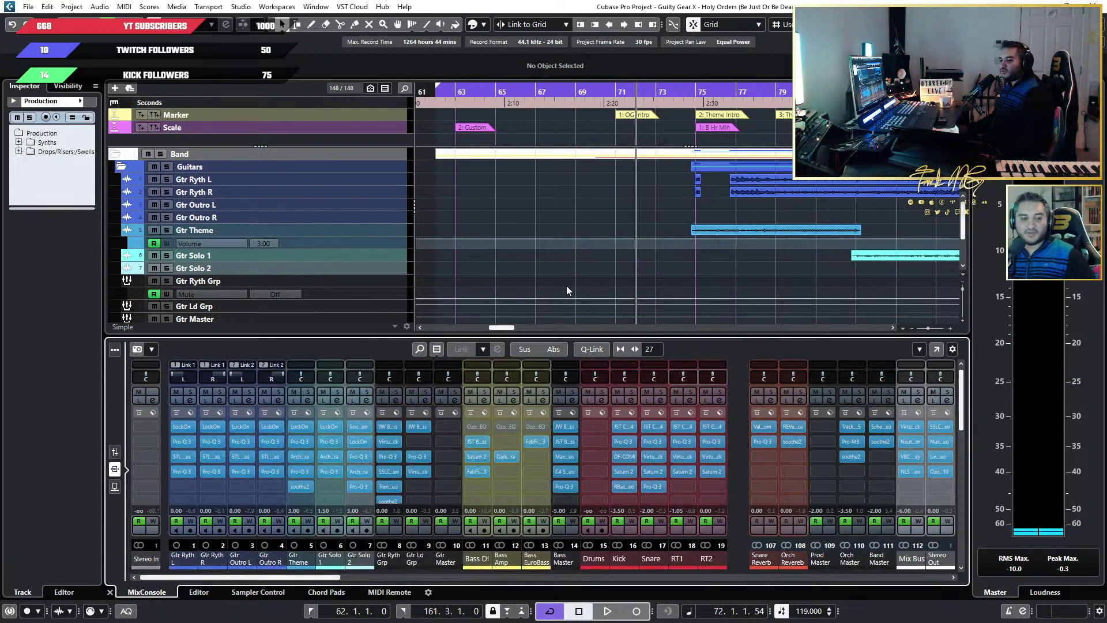
{"action": "scroll", "coordinate": [606, 282], "scroll_direction": "down", "scroll_amount": 5}
{"action": "scroll", "coordinate": [608, 282], "scroll_direction": "up", "scroll_amount": 4}
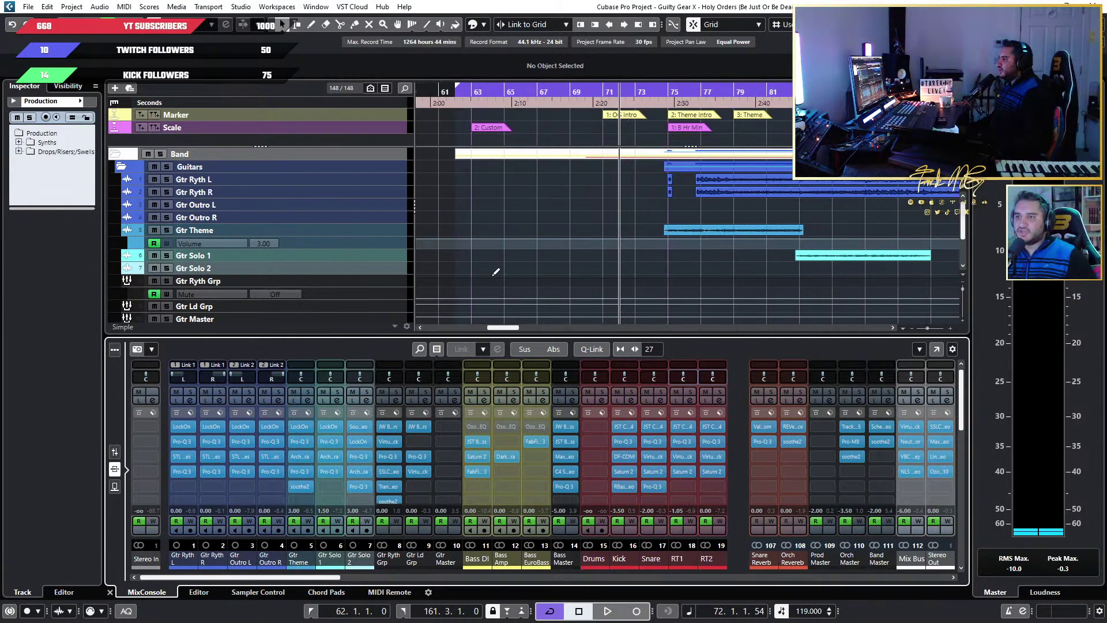
{"action": "scroll", "coordinate": [569, 237], "scroll_direction": "down", "scroll_amount": 5}
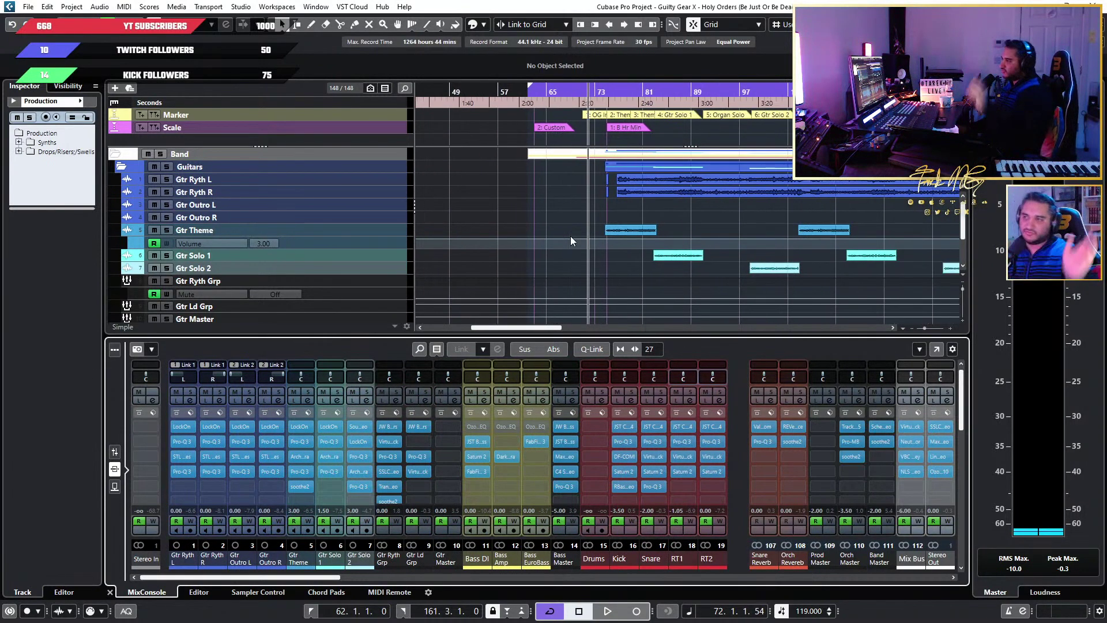
{"action": "scroll", "coordinate": [603, 251], "scroll_direction": "up", "scroll_amount": 4}
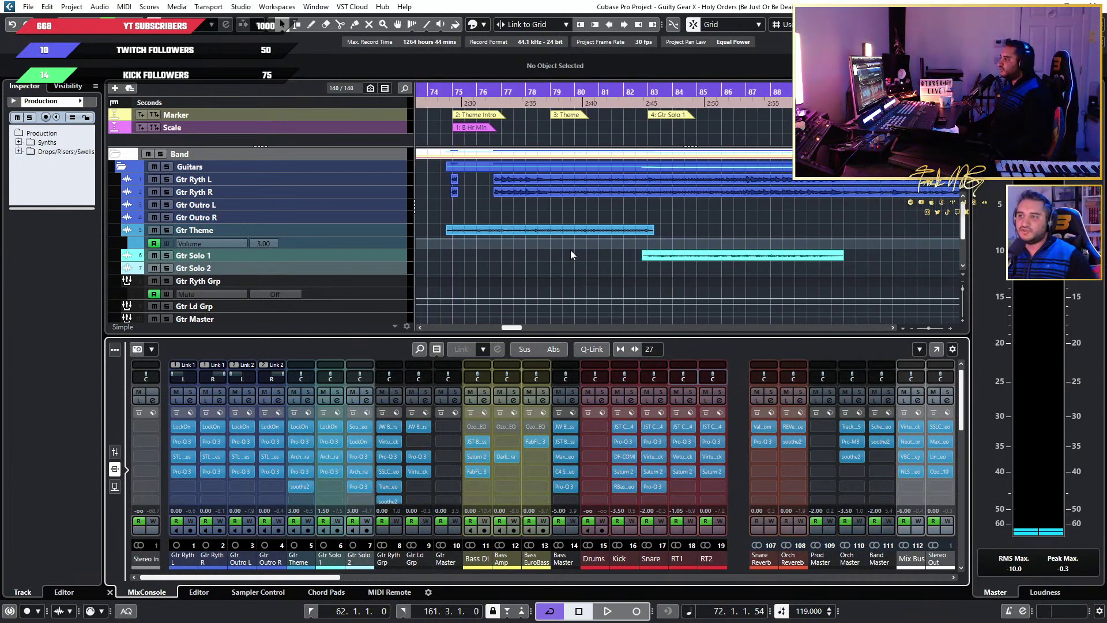
{"action": "scroll", "coordinate": [527, 242], "scroll_direction": "up", "scroll_amount": 4}
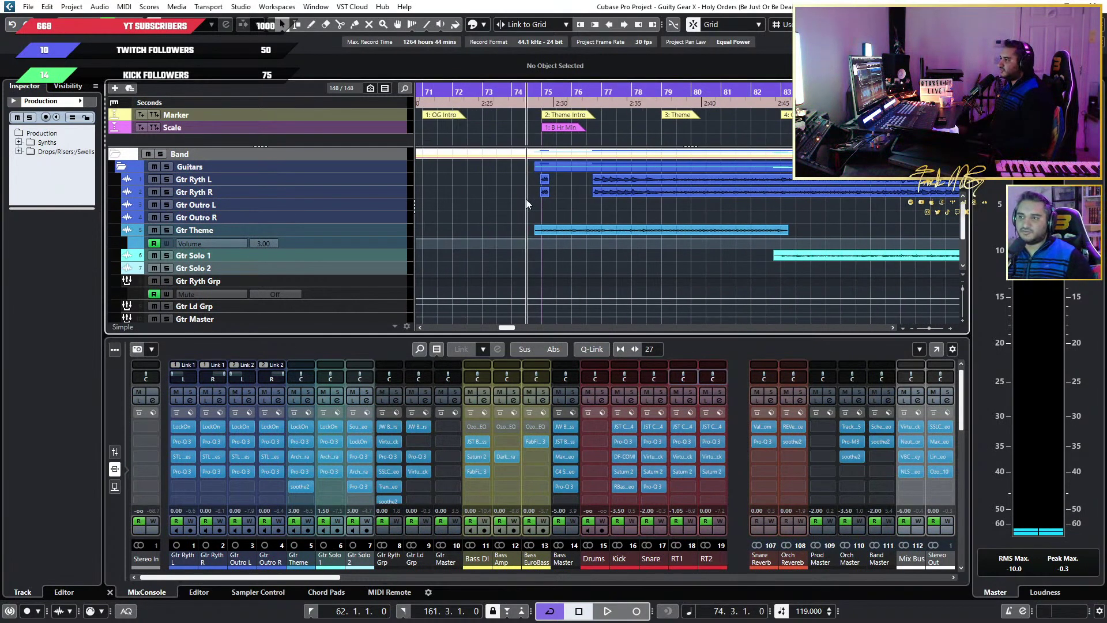
Collapse the Band folder and point out the Orchestra and Ad Hocs folders by selecting them in turn
{"action": "left_click", "coordinate": [123, 155]}
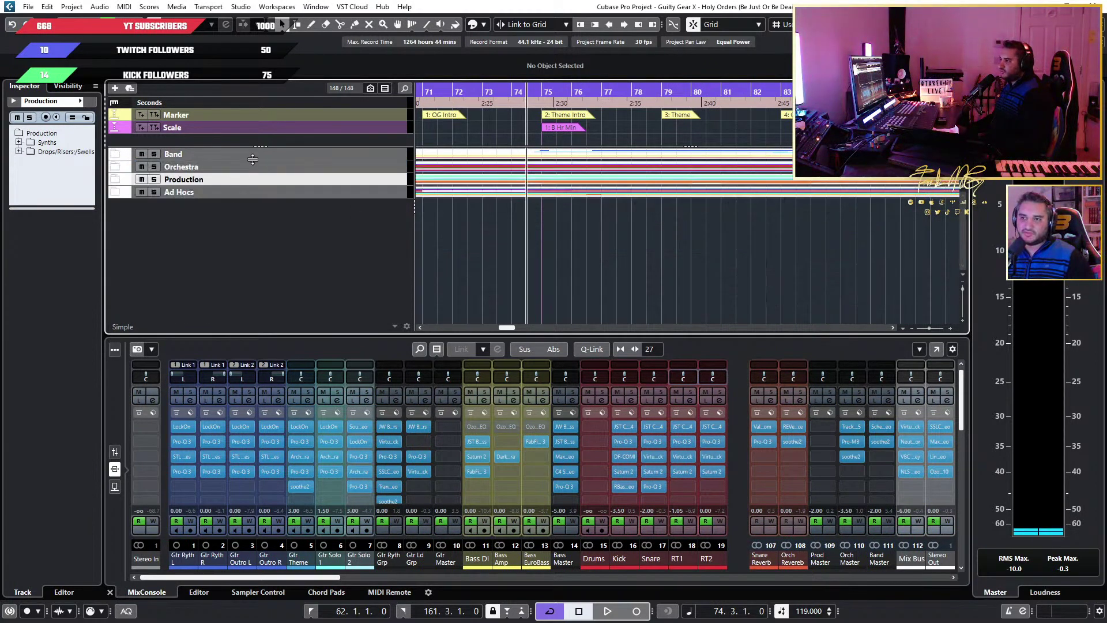
{"action": "left_click", "coordinate": [352, 164]}
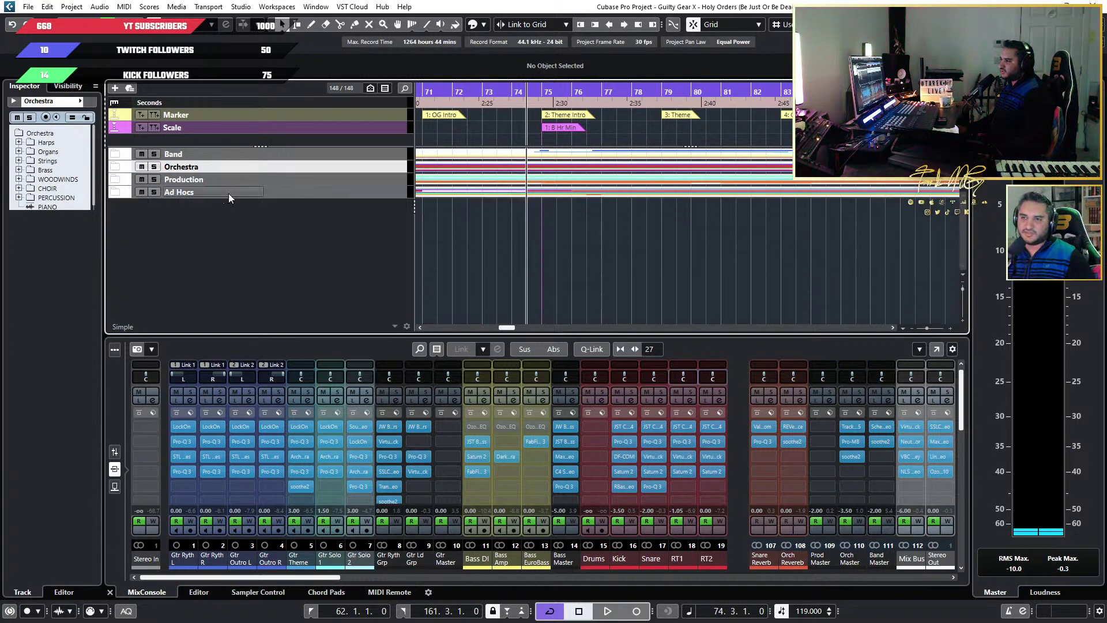
{"action": "left_click", "coordinate": [263, 193]}
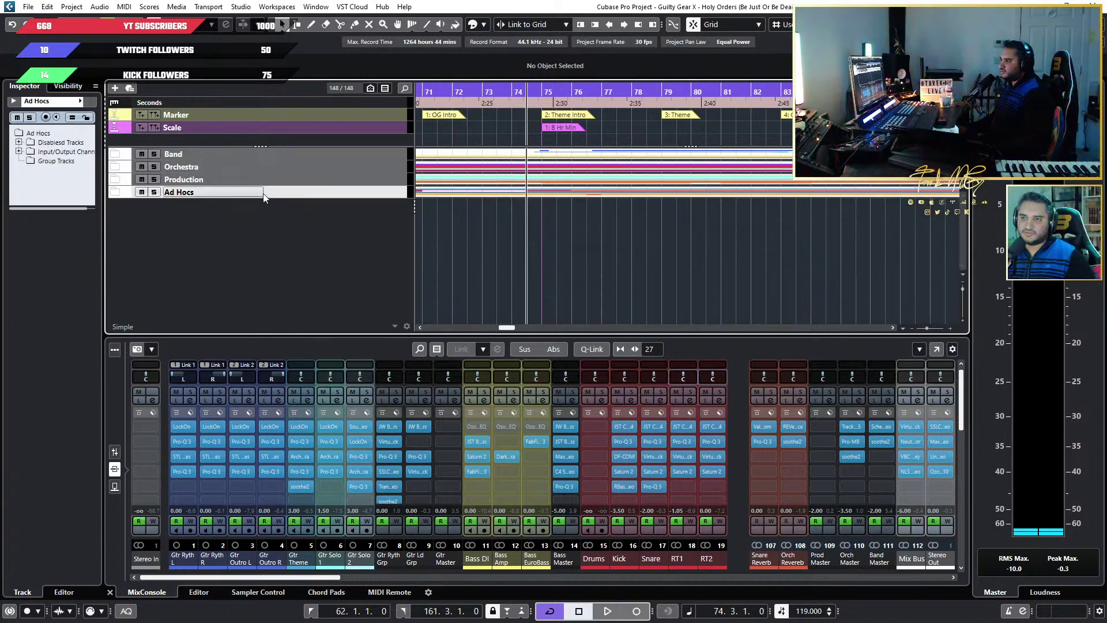
{"action": "left_click", "coordinate": [115, 154]}
{"action": "left_click", "coordinate": [115, 154]}
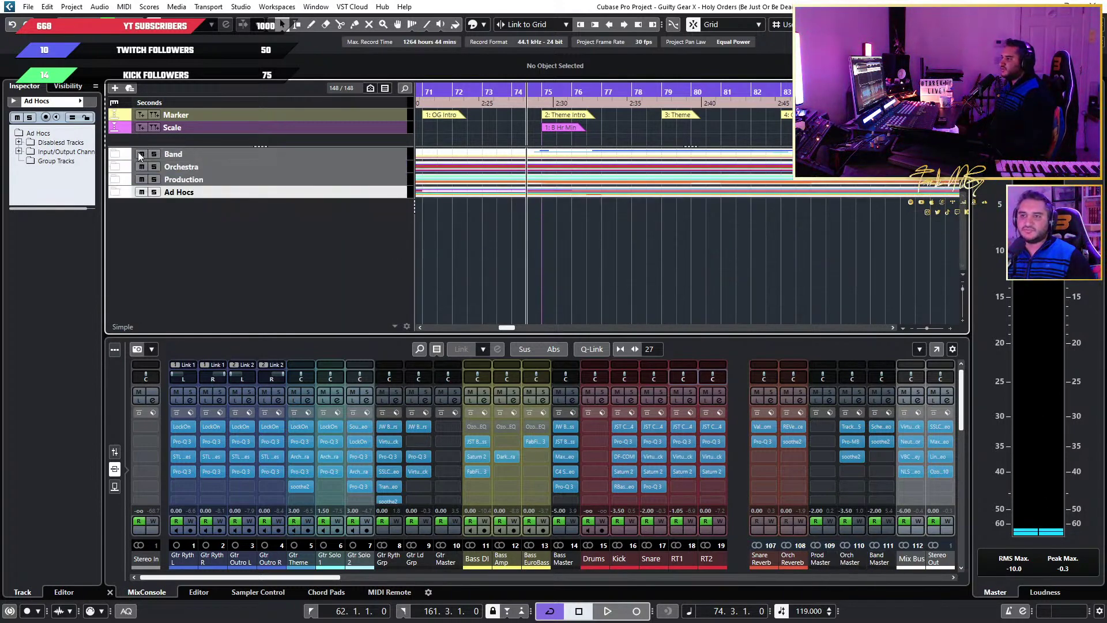
Reopen the Guitars folder inside Band and play the Theme Intro from just before bar 75 into bar 76
{"action": "left_click", "coordinate": [114, 154]}
{"action": "left_click", "coordinate": [120, 167]}
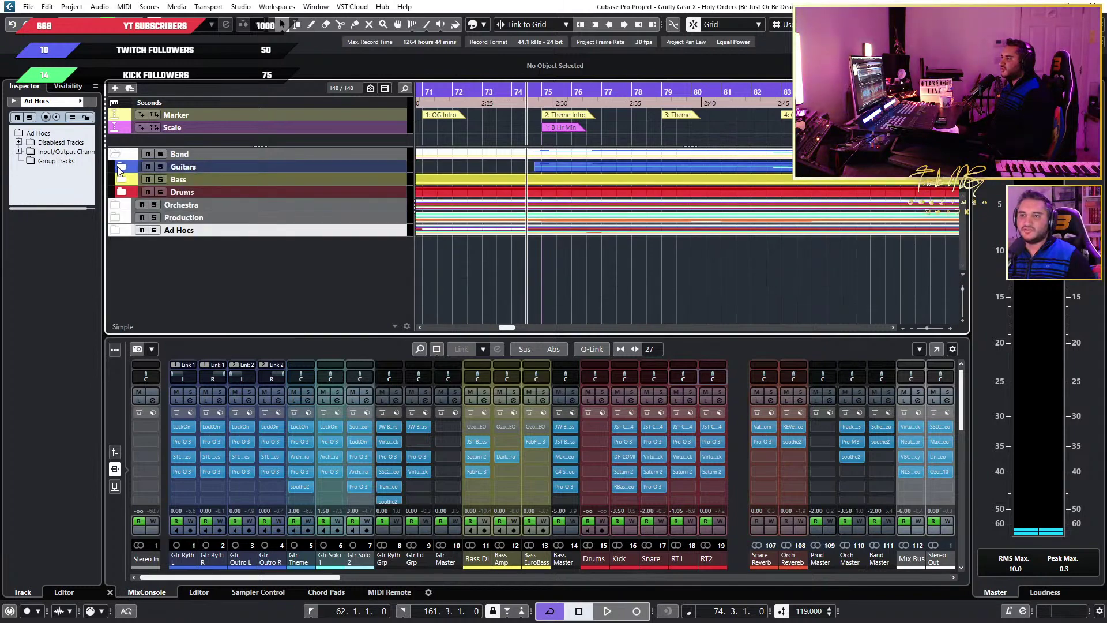
{"action": "left_click", "coordinate": [121, 167]}
{"action": "scroll", "coordinate": [580, 164], "scroll_direction": "up", "scroll_amount": 4}
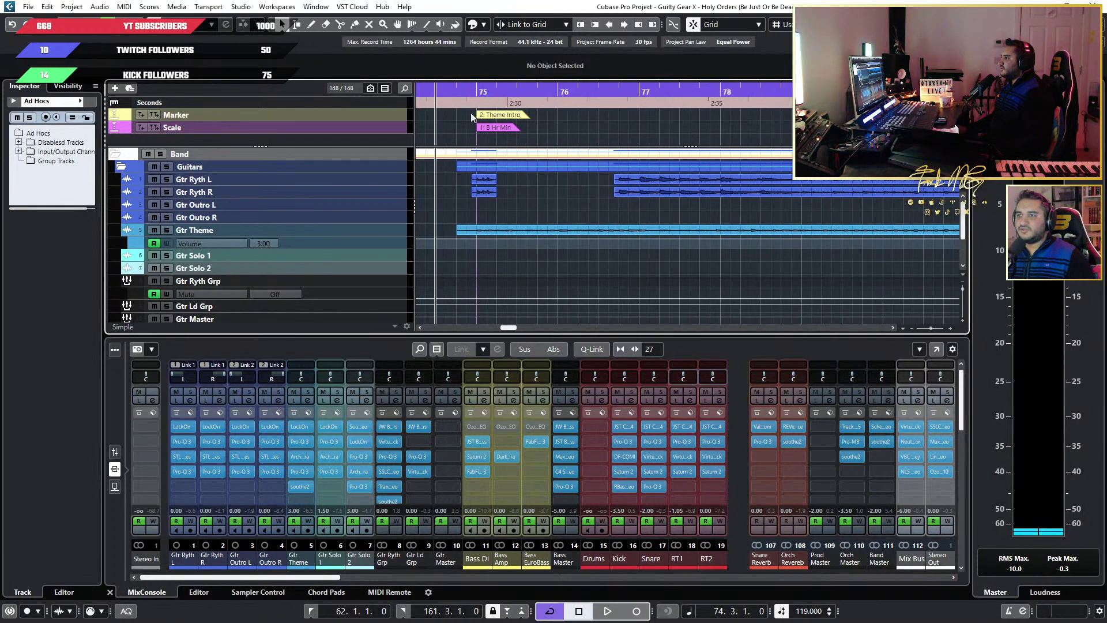
{"action": "left_click", "coordinate": [468, 93]}
{"action": "key", "text": "space"}
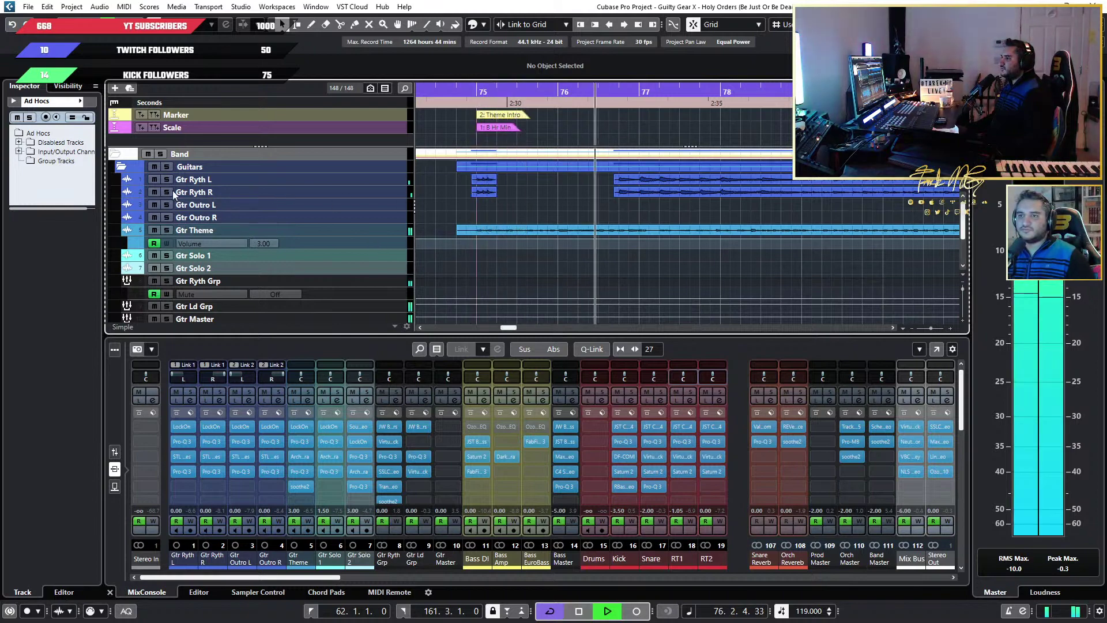
{"action": "key", "text": "space"}
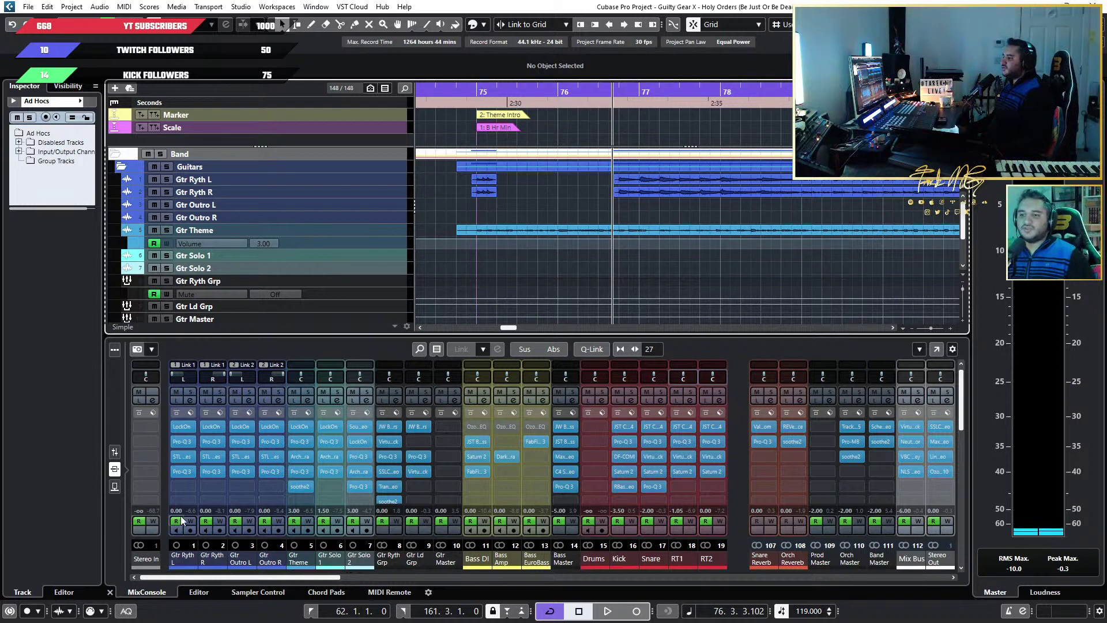
Solo the Gtr Ryth Grp channel and play the rhythm guitars from bar 76 to bar 81
{"action": "left_click", "coordinate": [396, 392]}
{"action": "key", "text": "space"}
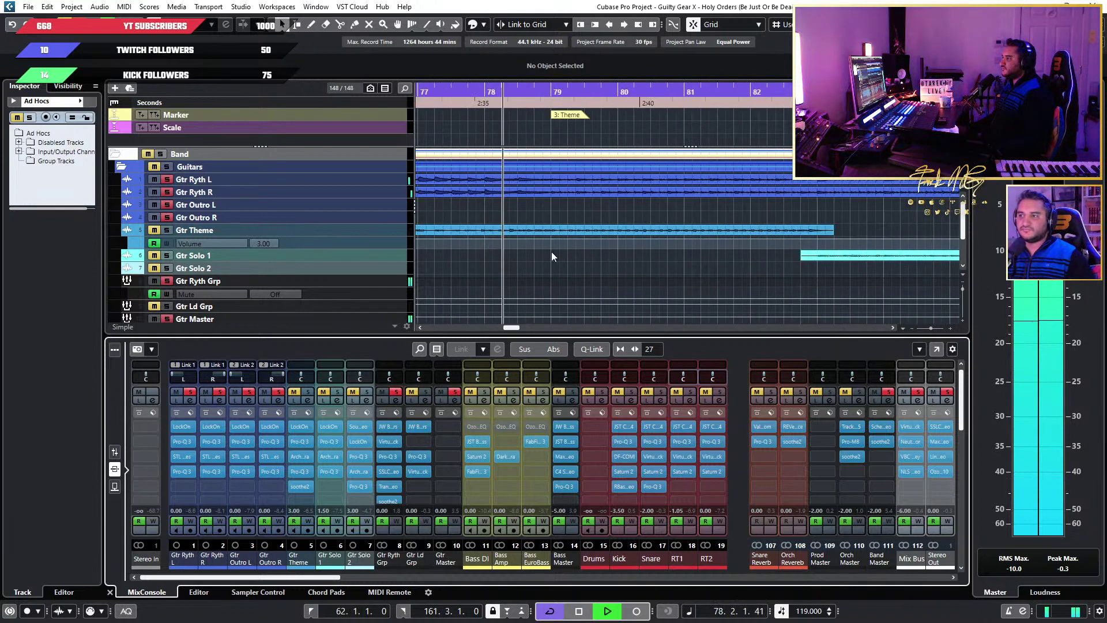
{"action": "scroll", "coordinate": [562, 254], "scroll_direction": "down", "scroll_amount": 2}
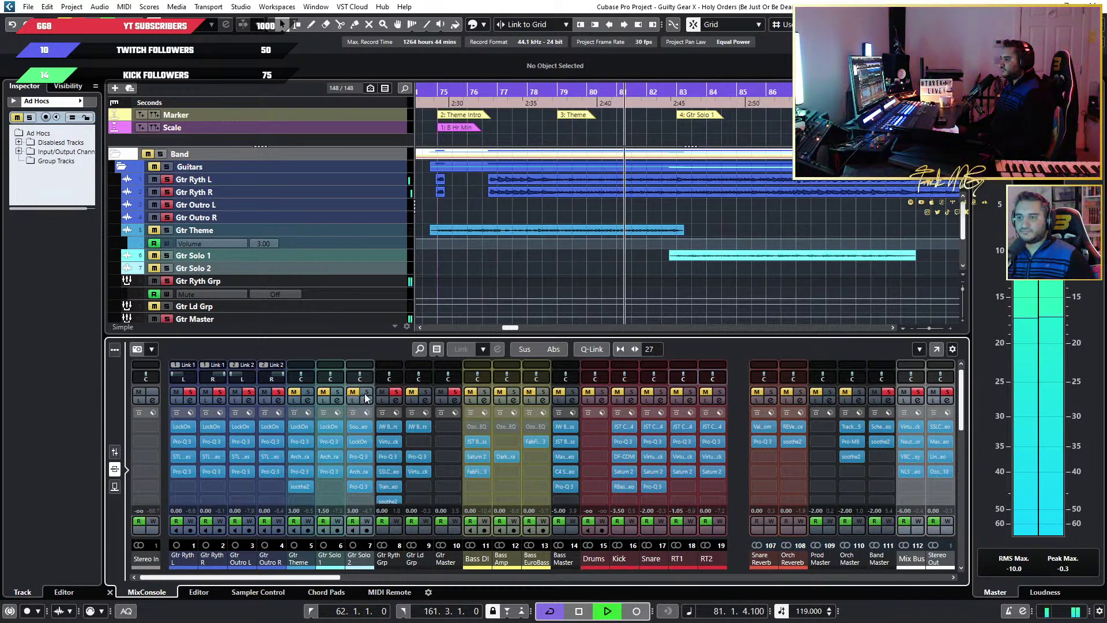
{"action": "key", "text": "space"}
Play the soloed rhythm guitars from bar 128 to bar 129, just before the Gtr Solo 2 Extended marker
{"action": "scroll", "coordinate": [685, 213], "scroll_direction": "down", "scroll_amount": 2}
{"action": "scroll", "coordinate": [684, 208], "scroll_direction": "right", "scroll_amount": 8}
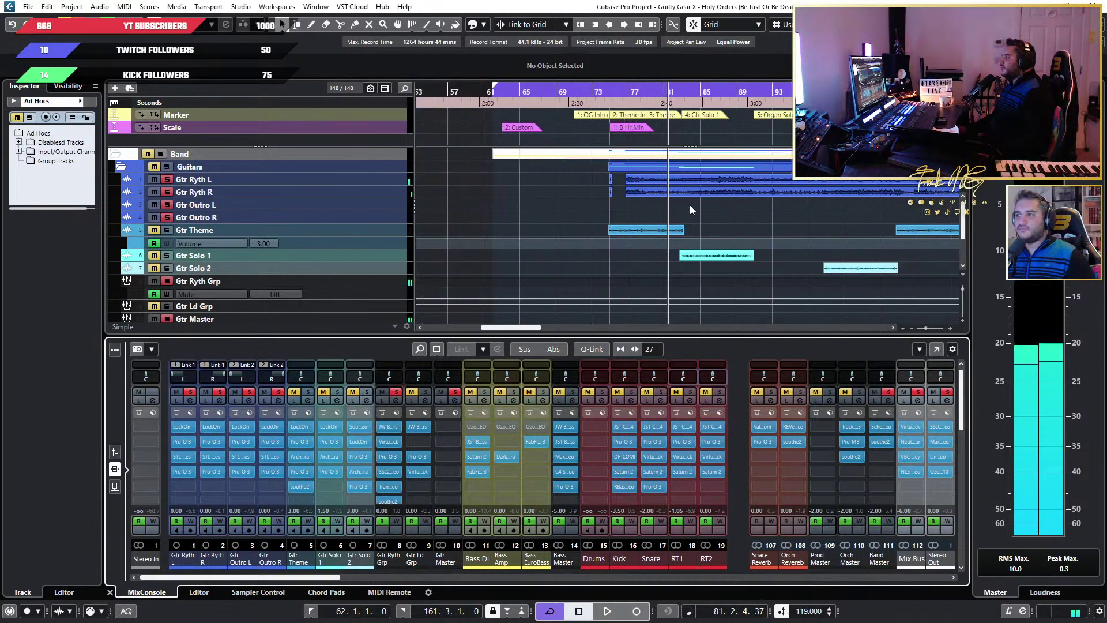
{"action": "scroll", "coordinate": [729, 202], "scroll_direction": "down", "scroll_amount": 2}
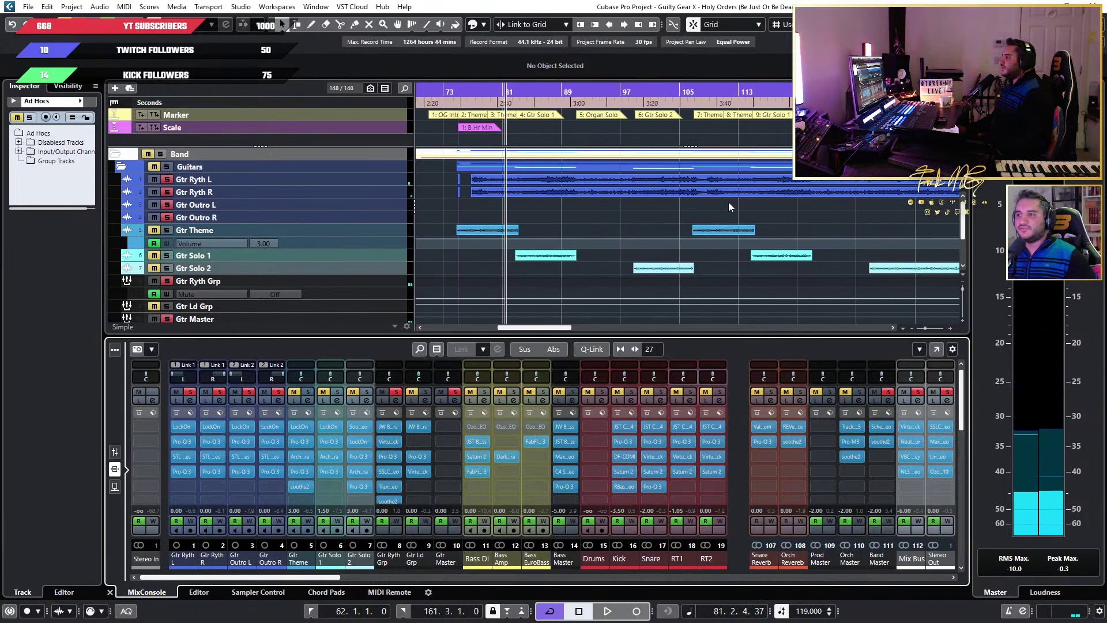
{"action": "scroll", "coordinate": [712, 204], "scroll_direction": "right", "scroll_amount": 6}
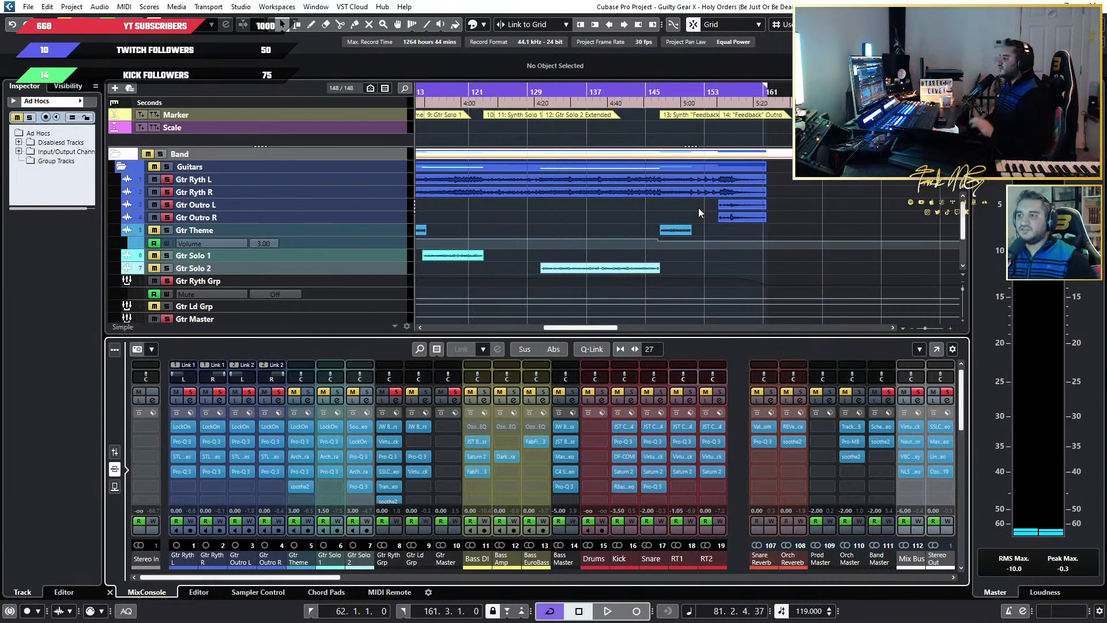
{"action": "left_click", "coordinate": [521, 91]}
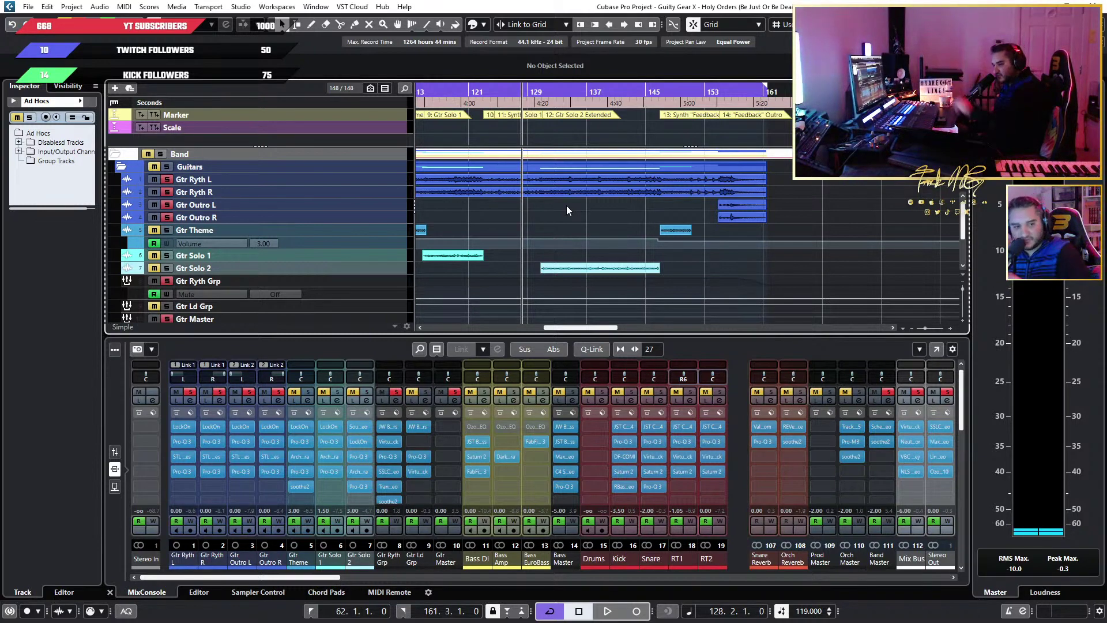
{"action": "key", "text": "space"}
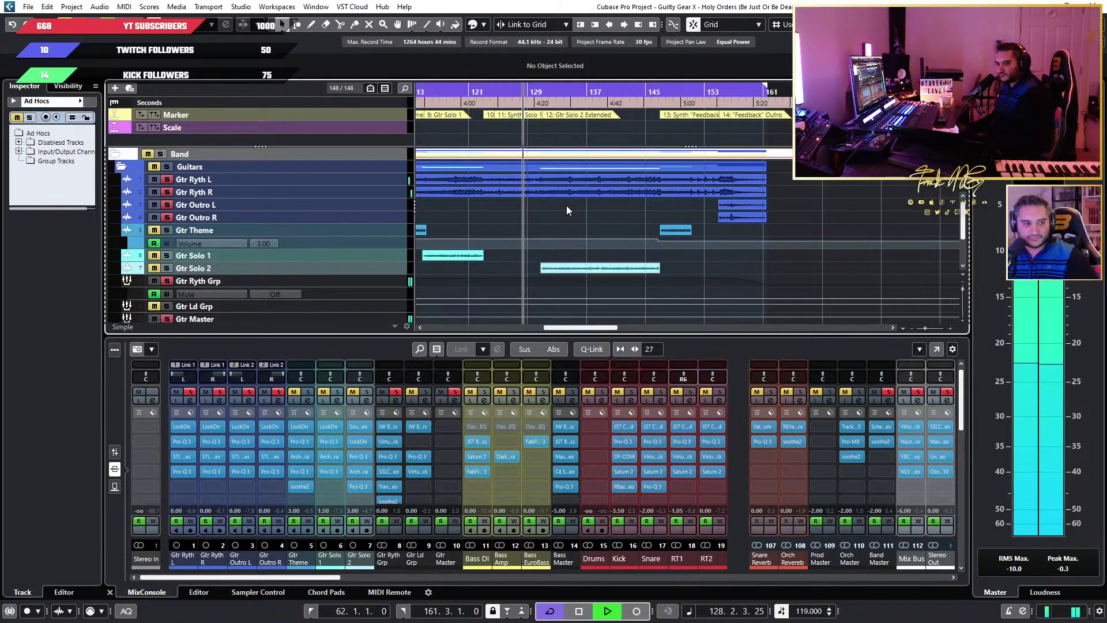
{"action": "scroll", "coordinate": [584, 202], "scroll_direction": "up", "scroll_amount": 2}
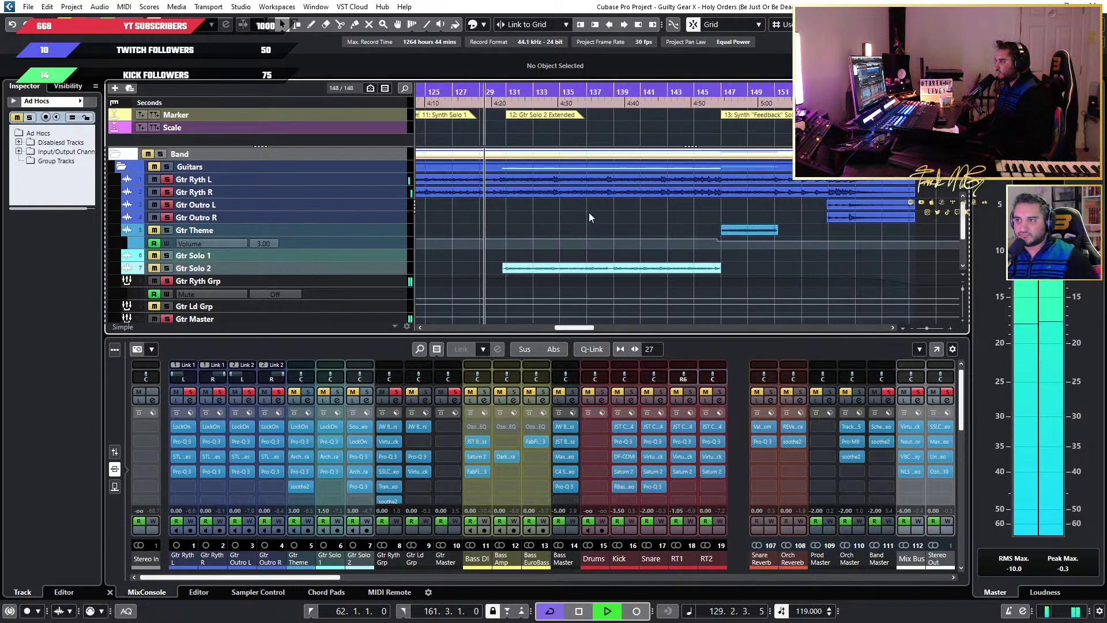
{"action": "key", "text": "space"}
Play the "Feedback" Outro guitars twice from around bar 155, stopping playback after each pass
{"action": "scroll", "coordinate": [529, 240], "scroll_direction": "down", "scroll_amount": 5}
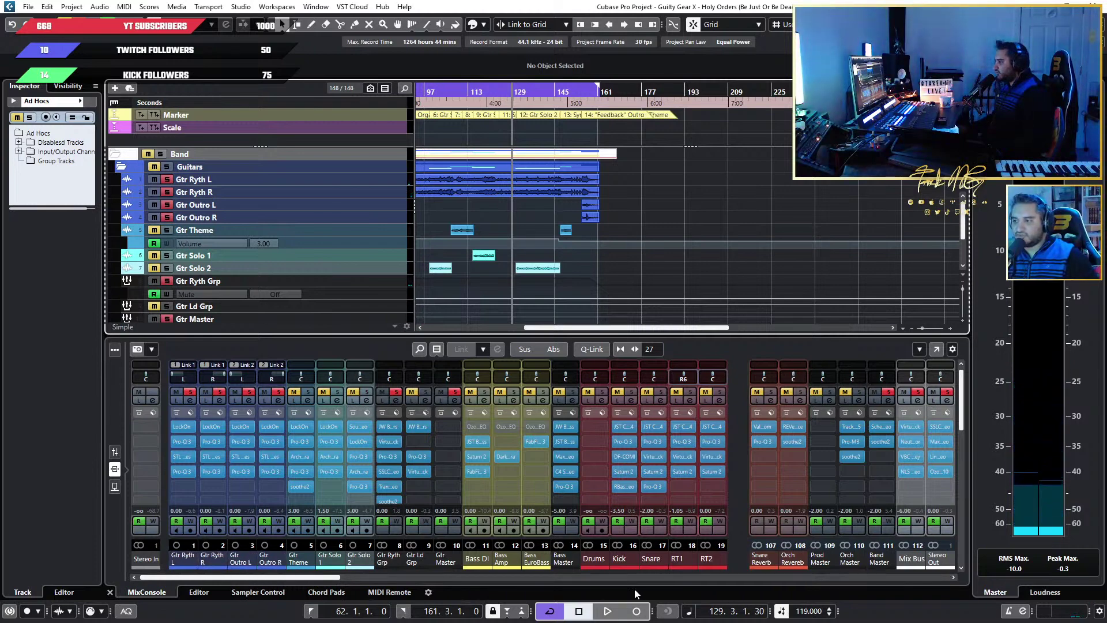
{"action": "scroll", "coordinate": [680, 192], "scroll_direction": "down", "scroll_amount": 3}
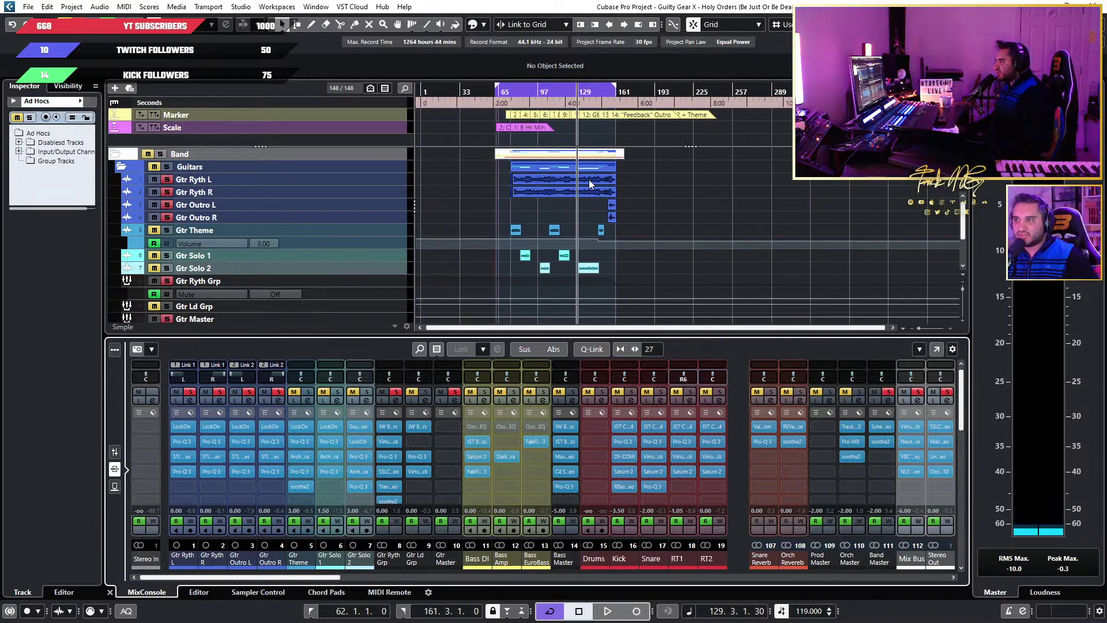
{"action": "scroll", "coordinate": [589, 181], "scroll_direction": "up", "scroll_amount": 5}
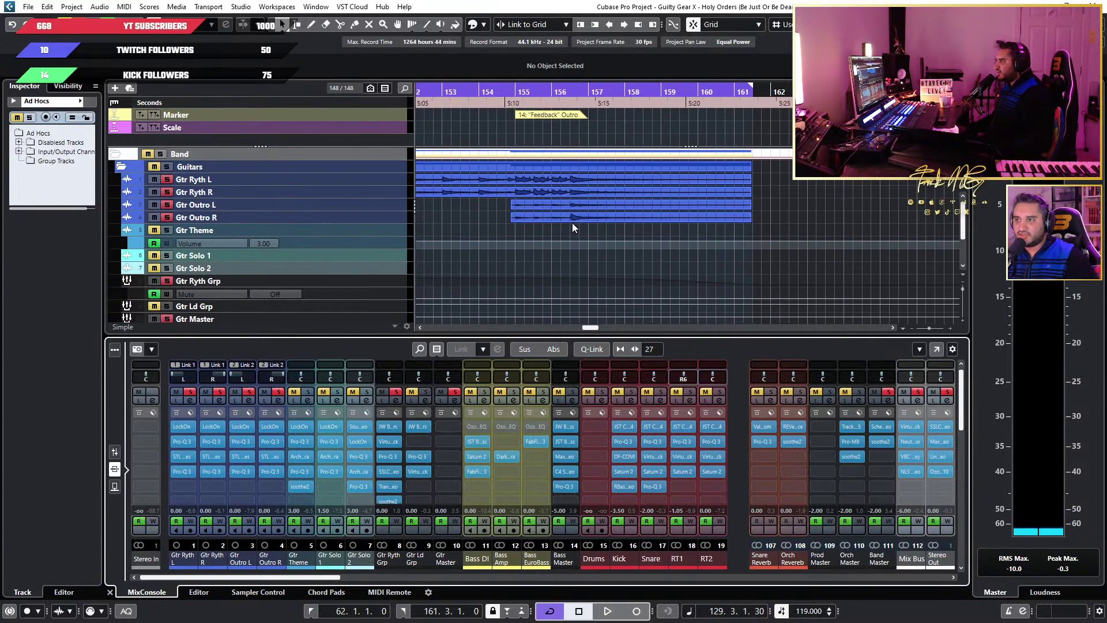
{"action": "scroll", "coordinate": [548, 219], "scroll_direction": "up", "scroll_amount": 1}
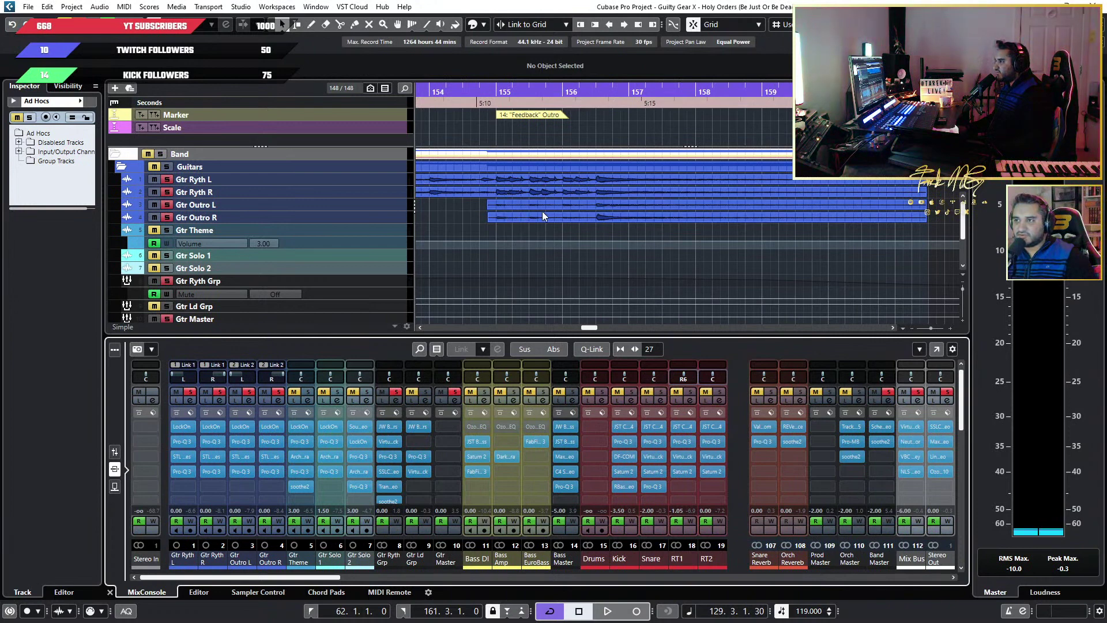
{"action": "left_click", "coordinate": [489, 90]}
{"action": "key", "text": "space"}
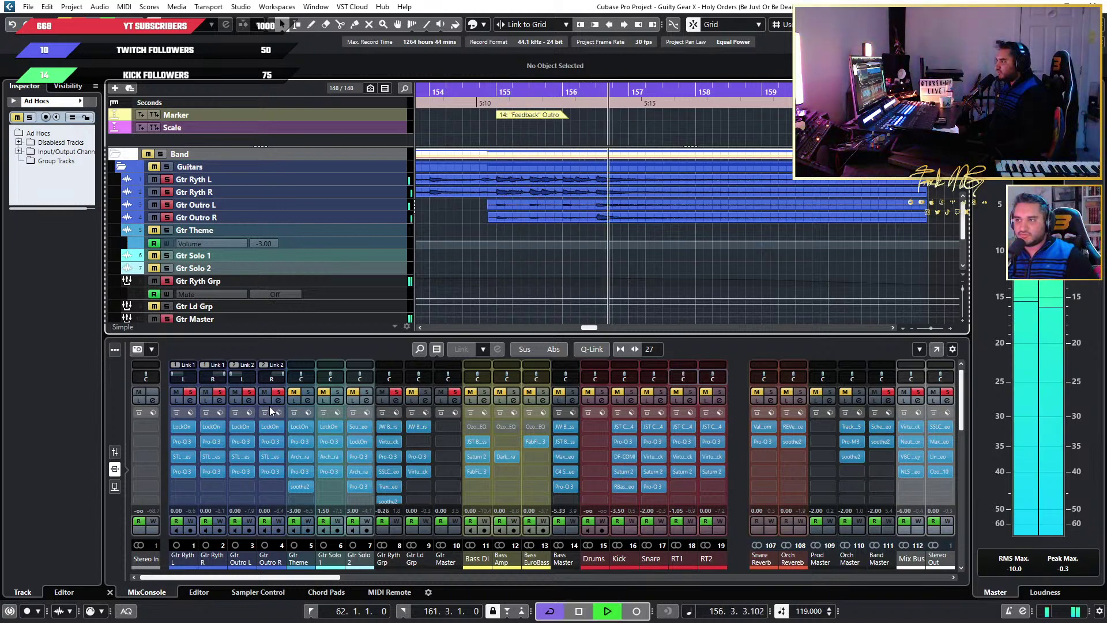
{"action": "key", "text": "space"}
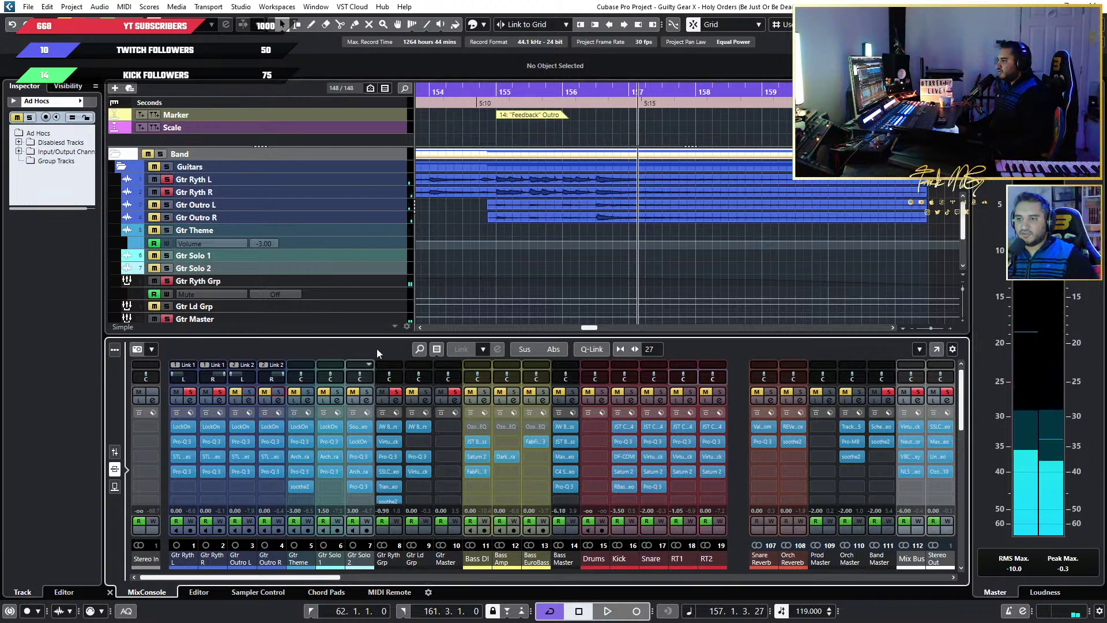
{"action": "left_click", "coordinate": [479, 101]}
{"action": "key", "text": "space"}
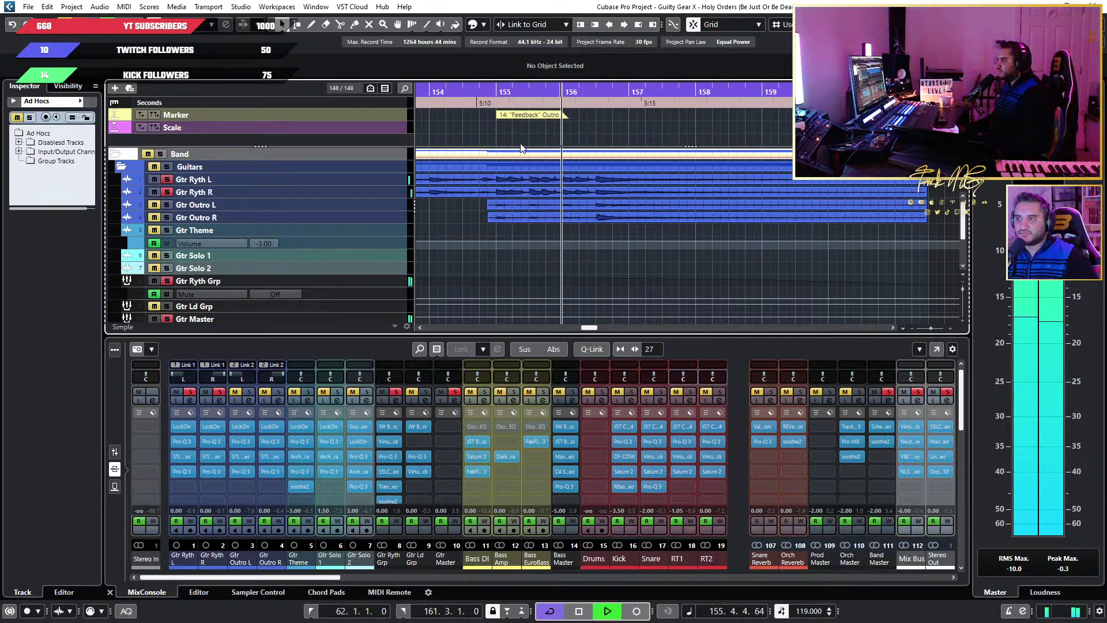
{"action": "key", "text": "space"}
Play the outro with only Gtr Outro L and R soloed and Gtr Ryth L muted, clear the solos, and stop past bar 157
{"action": "left_click", "coordinate": [220, 392]}
{"action": "left_click", "coordinate": [176, 392]}
{"action": "left_click", "coordinate": [250, 396]}
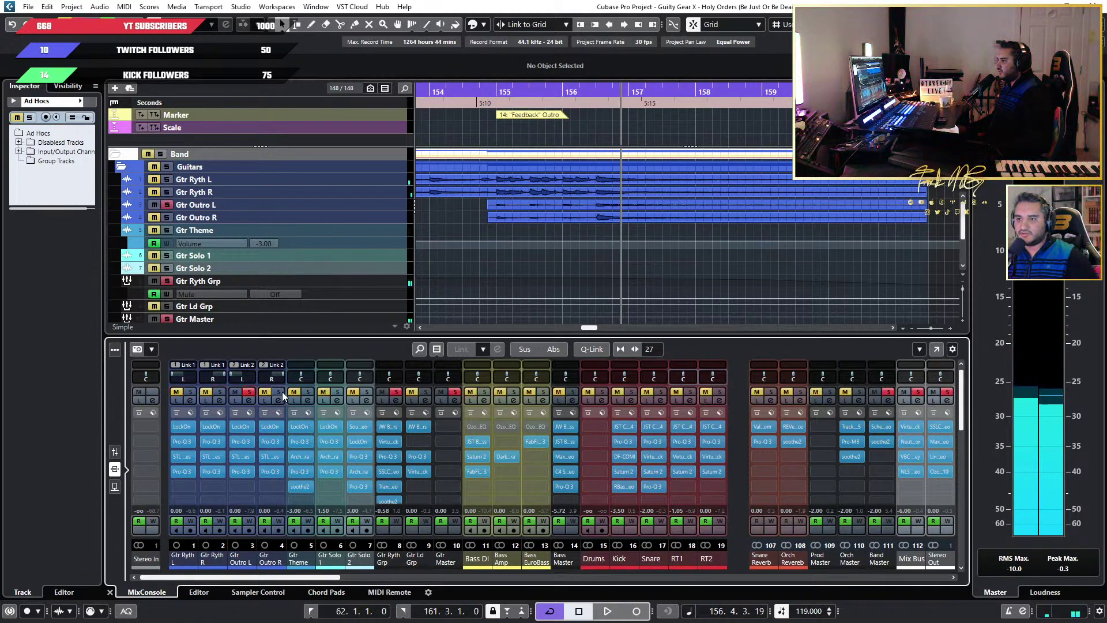
{"action": "key", "text": "space"}
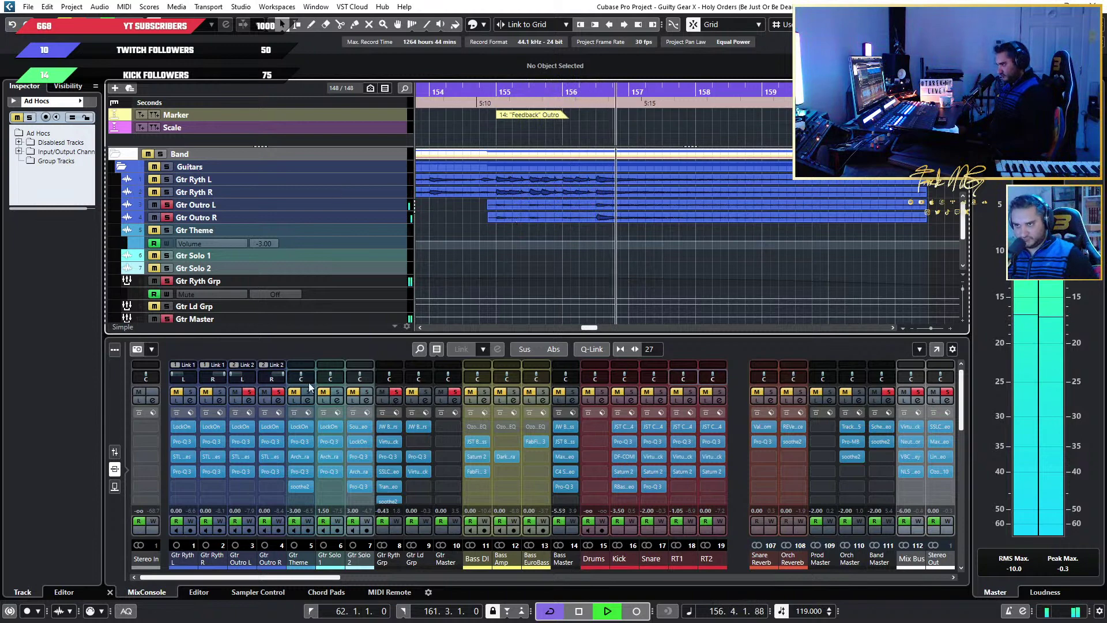
{"action": "left_click", "coordinate": [279, 392]}
{"action": "key", "text": "space"}
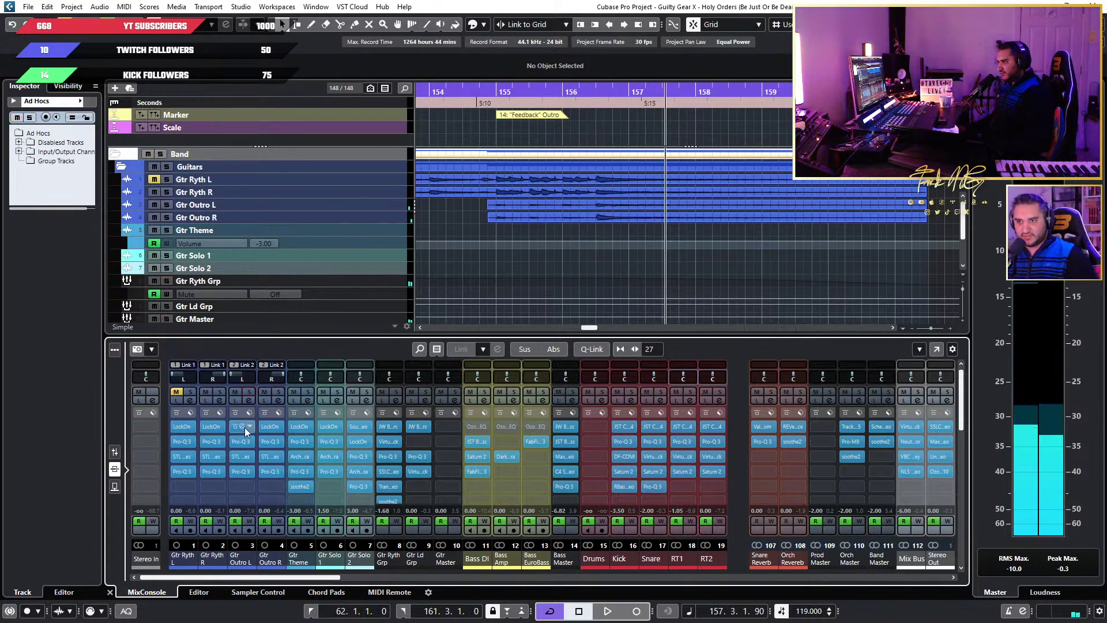
Inspect the STL Tonality amp on Gtr Ryth L and the fourth-insert Pro-Q 3 on Gtr Outro L, closing each plugin
{"action": "left_click", "coordinate": [182, 458]}
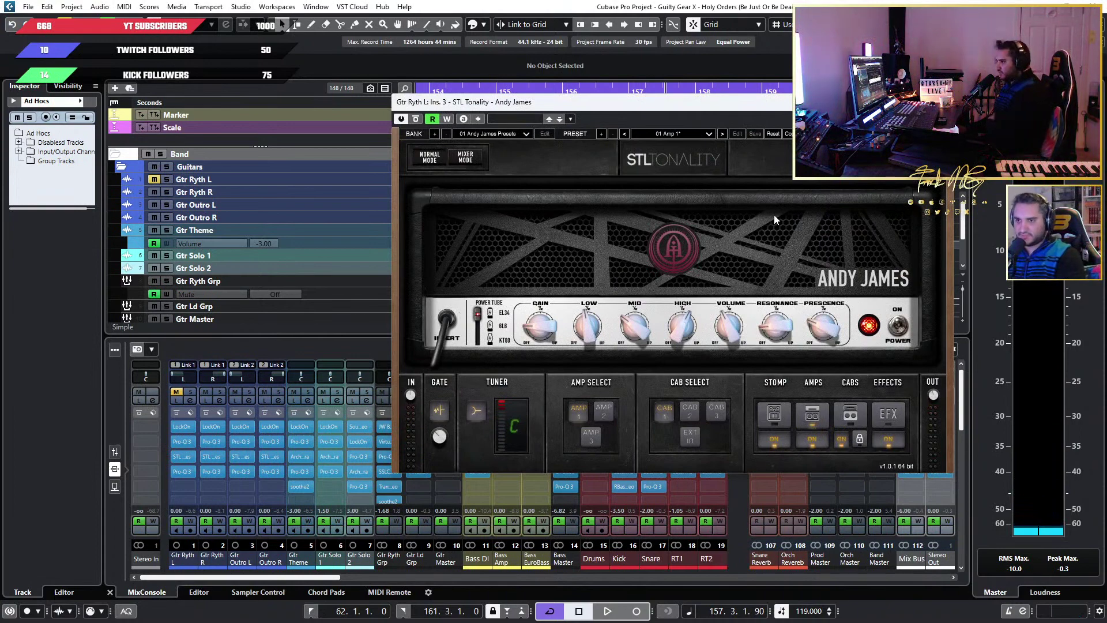
{"action": "key", "text": "ctrl+w"}
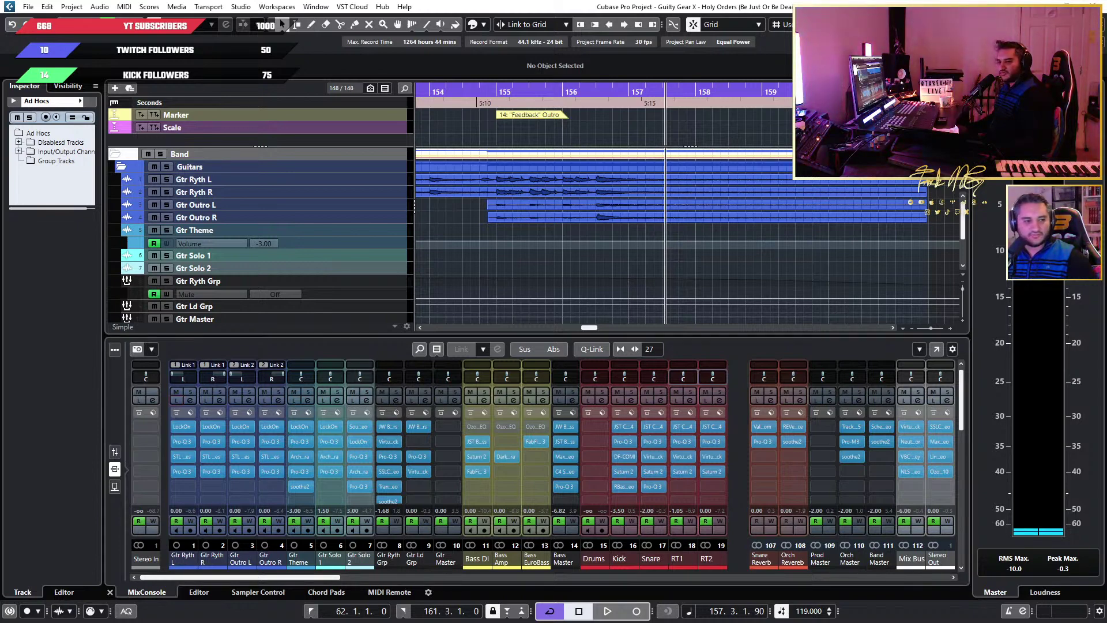
{"action": "left_click", "coordinate": [241, 472]}
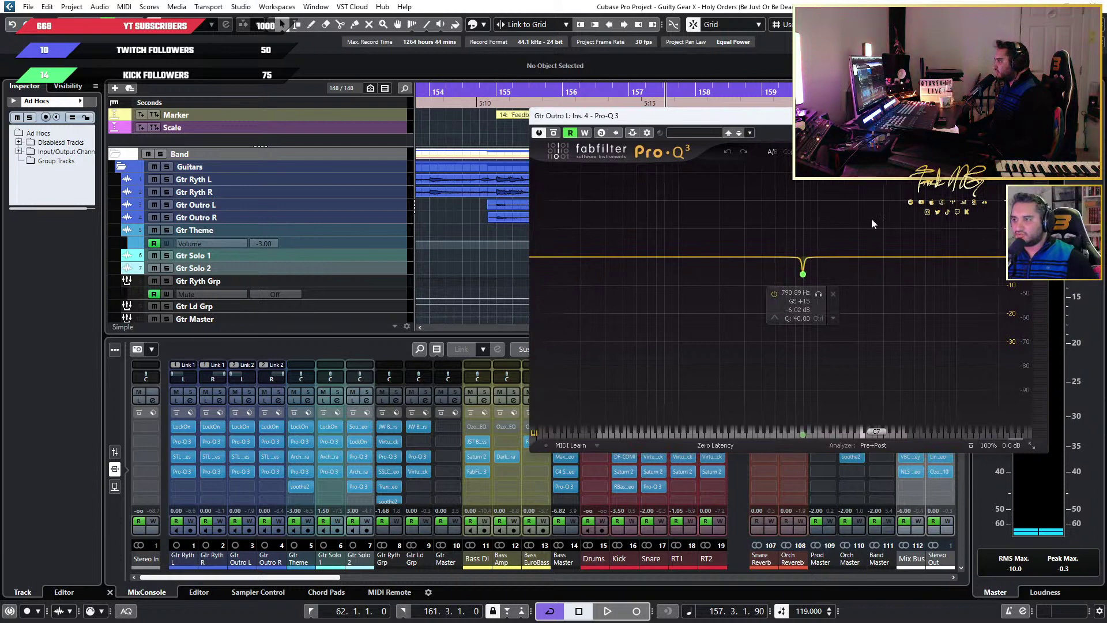
{"action": "left_click", "coordinate": [285, 421]}
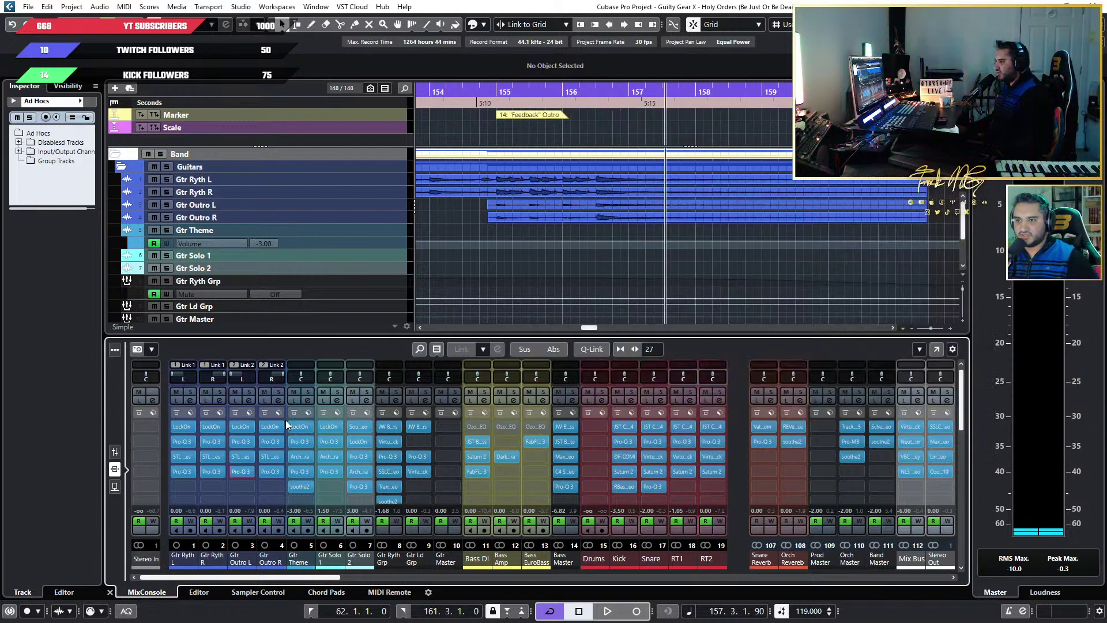
Inspect the second-insert Pro-Q 3 and the first-insert LockOn on Gtr Outro L, closing each plugin
{"action": "left_click", "coordinate": [243, 441]}
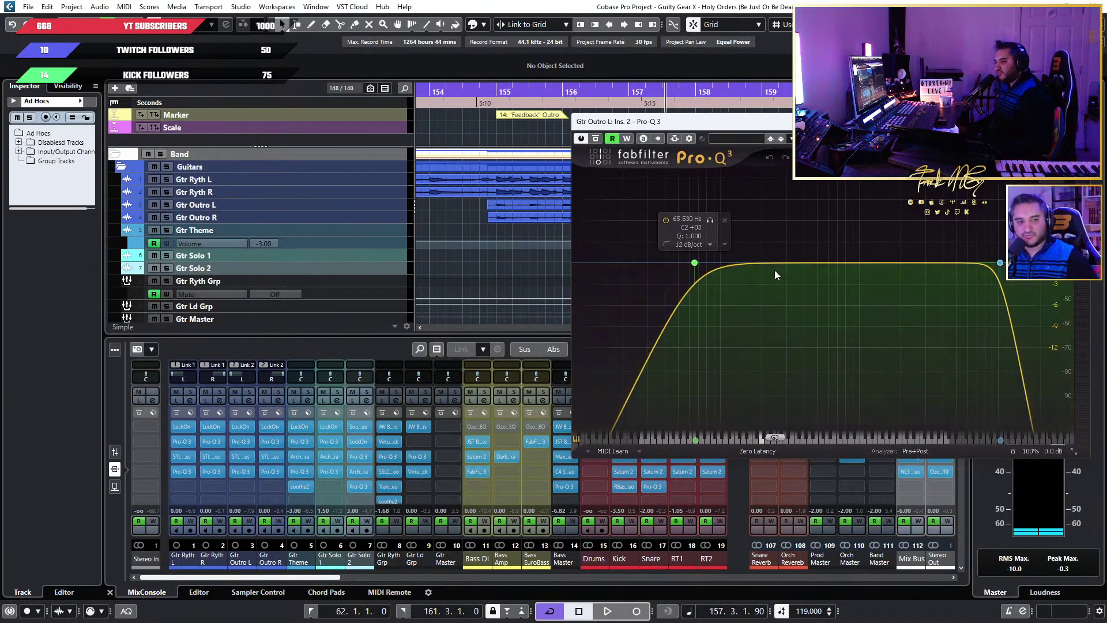
{"action": "mouse_move", "coordinate": [695, 262]}
{"action": "key", "text": "Escape"}
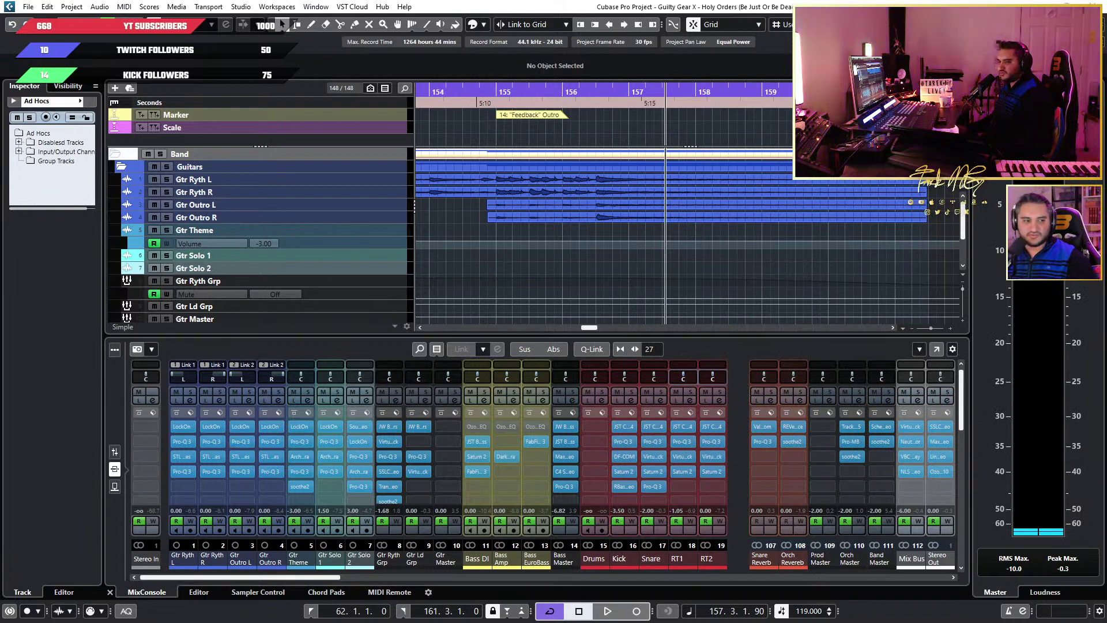
{"action": "left_click", "coordinate": [240, 426]}
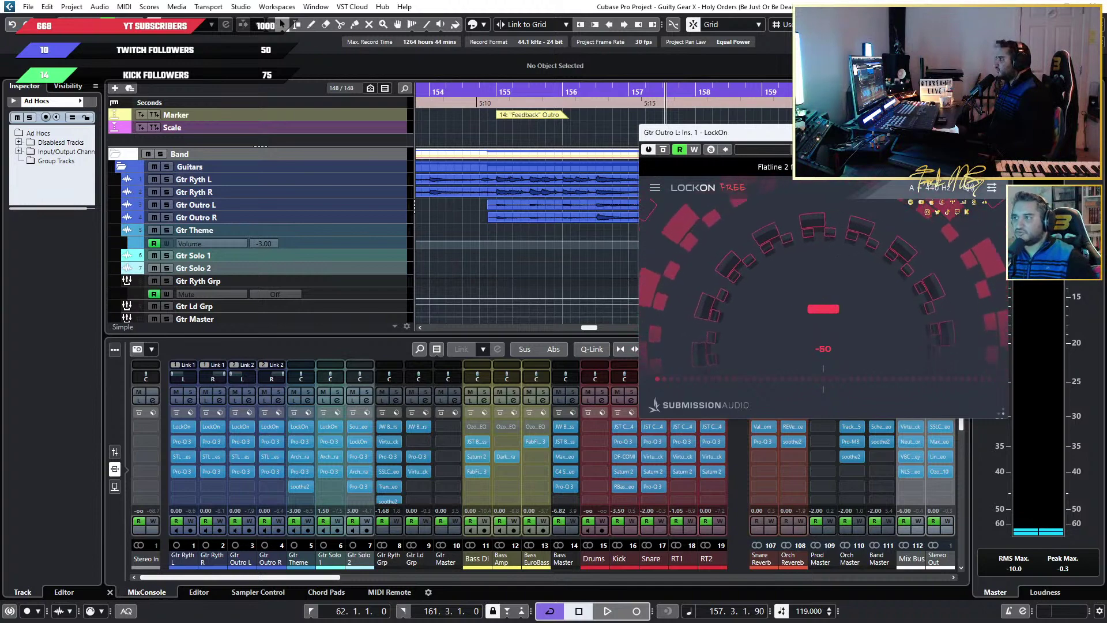
{"action": "left_click", "coordinate": [997, 133]}
Solo the Gtr Theme track and play it from bar 74, just before the Theme Intro marker, to the end of bar 78
{"action": "scroll", "coordinate": [623, 253], "scroll_direction": "down", "scroll_amount": 6}
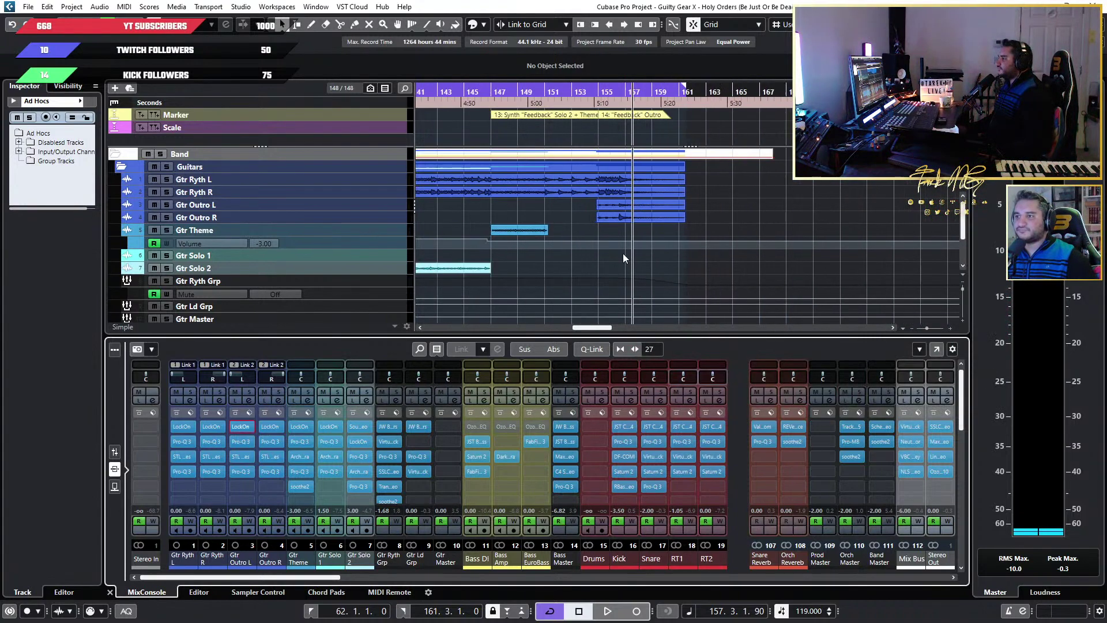
{"action": "scroll", "coordinate": [546, 260], "scroll_direction": "up", "scroll_amount": 8}
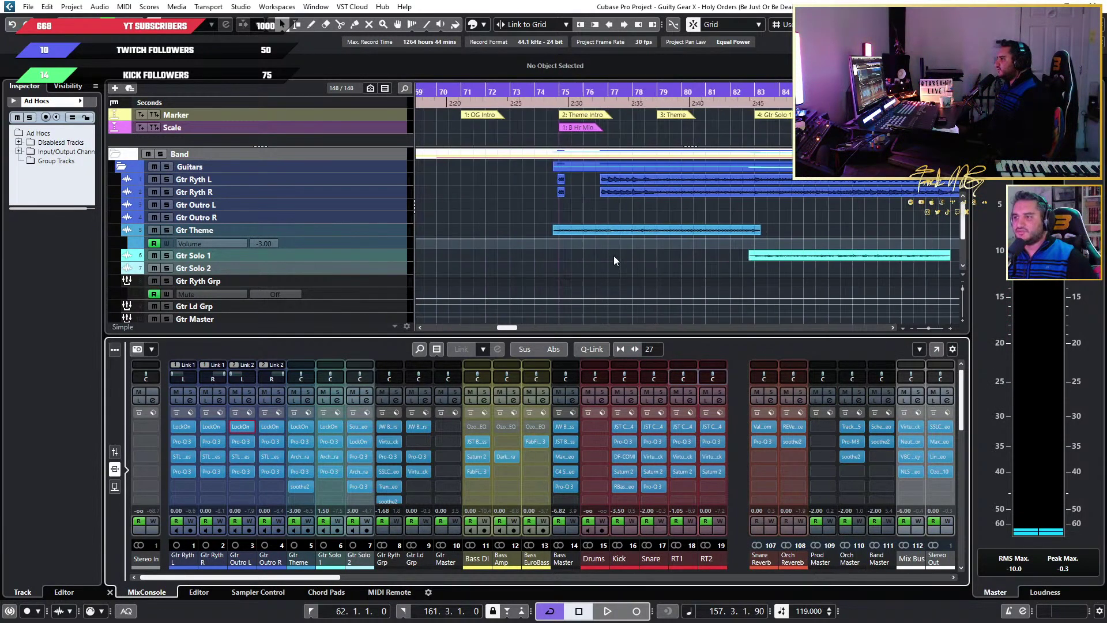
{"action": "left_click", "coordinate": [507, 92]}
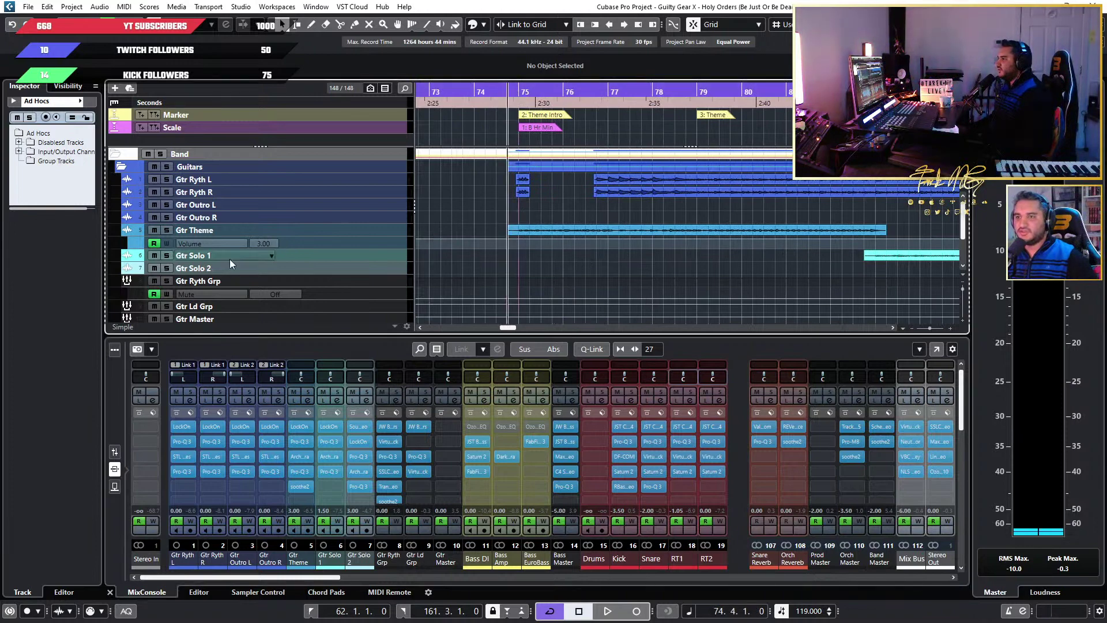
{"action": "left_click", "coordinate": [166, 230]}
{"action": "key", "text": "space"}
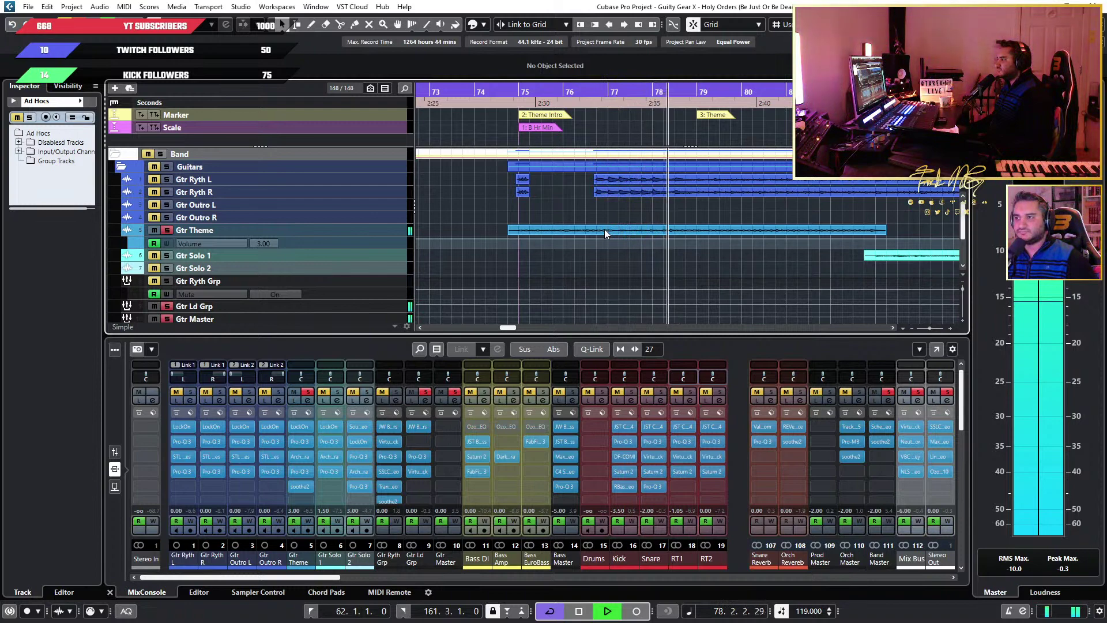
{"action": "key", "text": "space"}
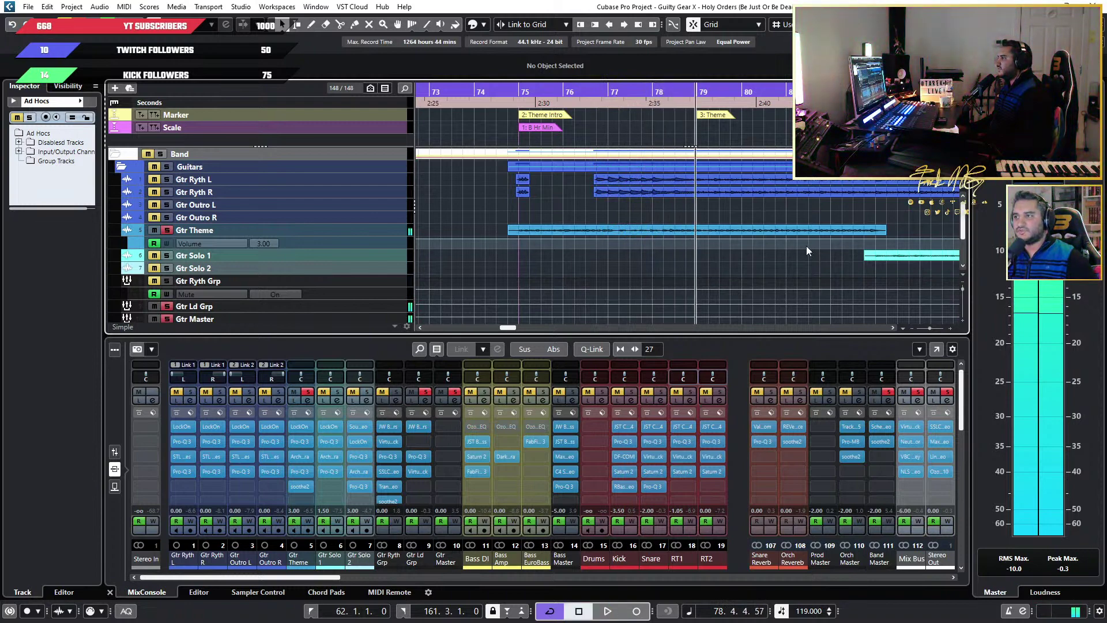
Clear the Gtr Theme solo, select its track, and play the theme within the full mix up to bar 80
{"action": "key", "text": "g"}
{"action": "key", "text": "g"}
{"action": "key", "text": "g"}
{"action": "key", "text": "g"}
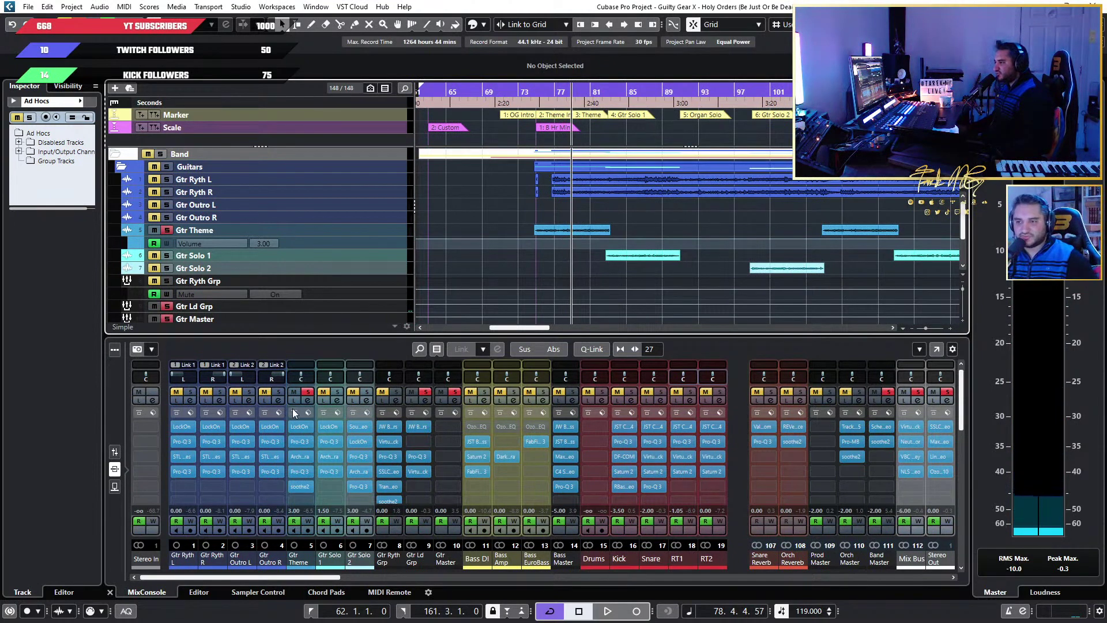
{"action": "left_click", "coordinate": [309, 397]}
{"action": "key", "text": "h"}
{"action": "left_click", "coordinate": [389, 235]}
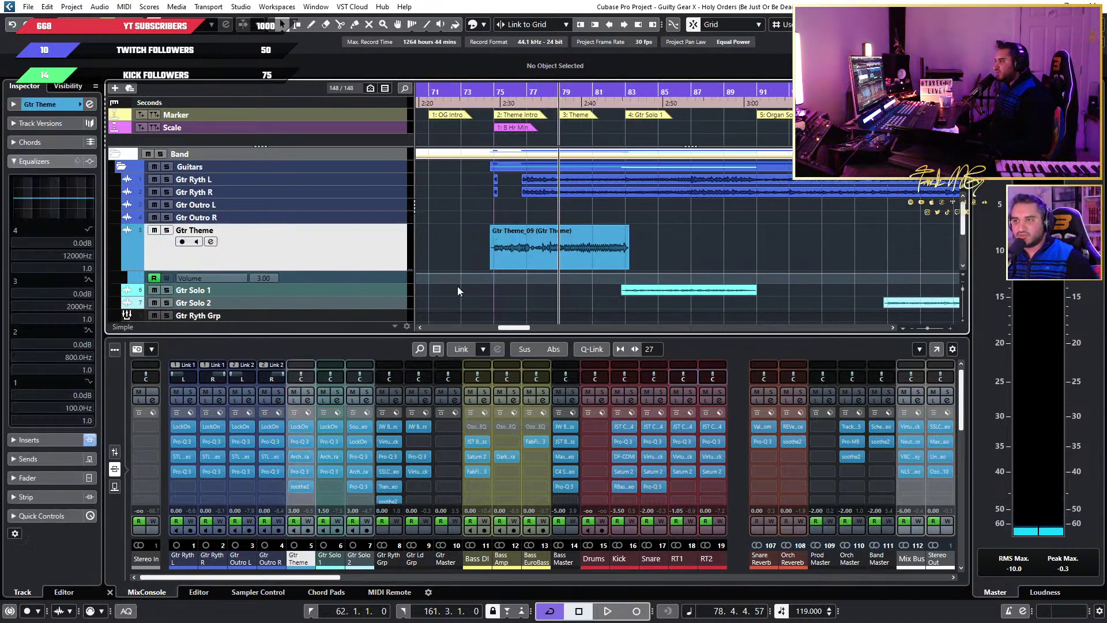
{"action": "scroll", "coordinate": [486, 290], "scroll_direction": "up", "scroll_amount": 3}
{"action": "key", "text": "space"}
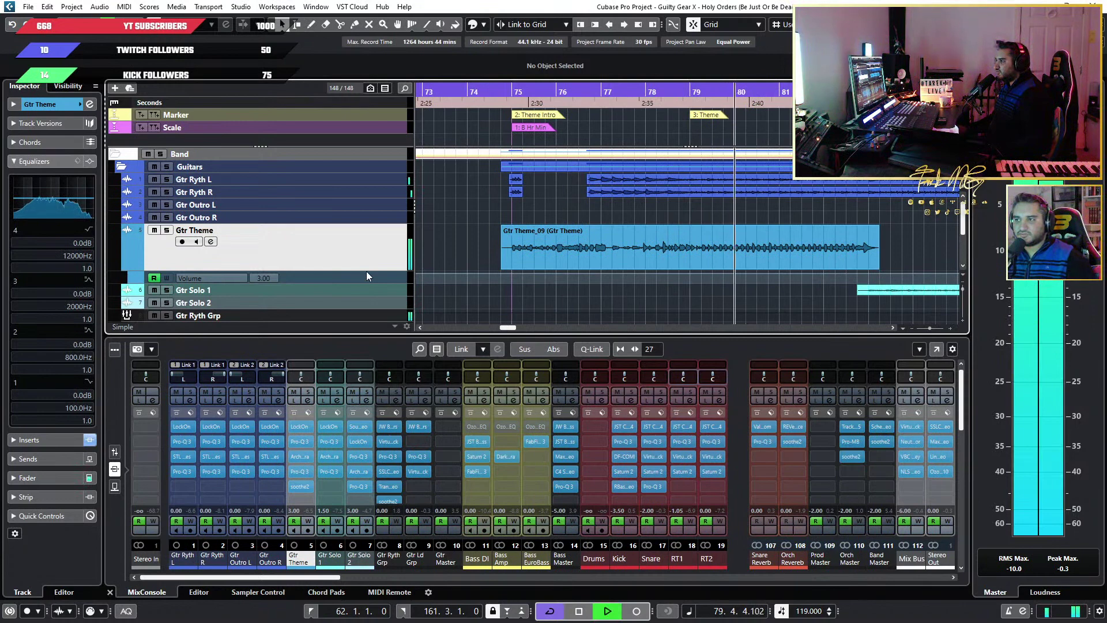
{"action": "key", "text": "space"}
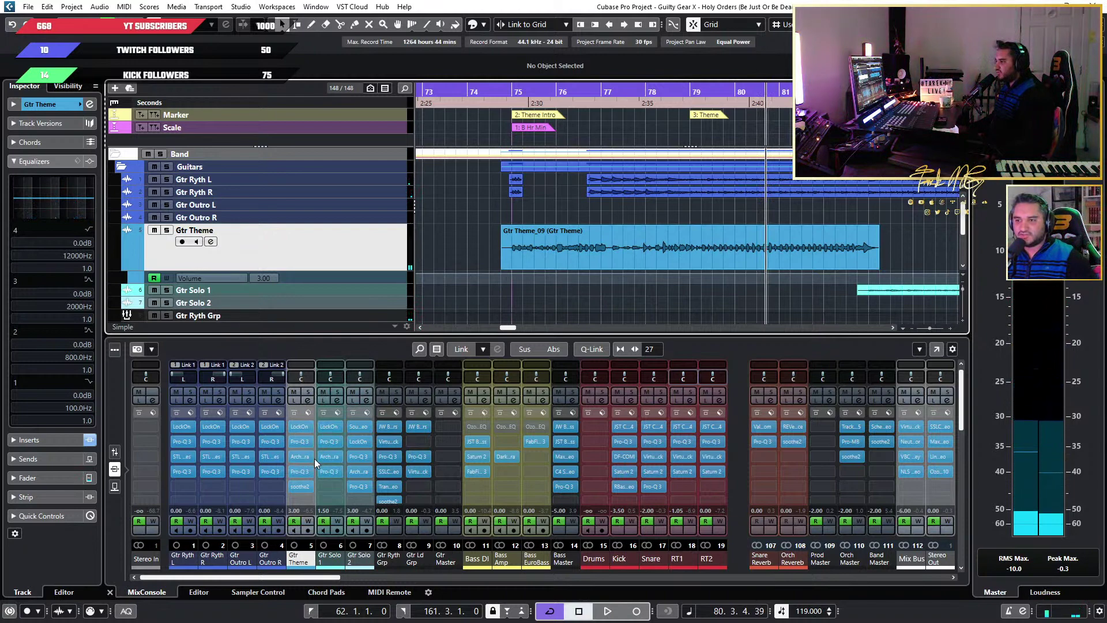
Open the Archetype Gojira amp plugin on Gtr Theme and display its delay and reverb pedals
{"action": "left_click", "coordinate": [299, 456]}
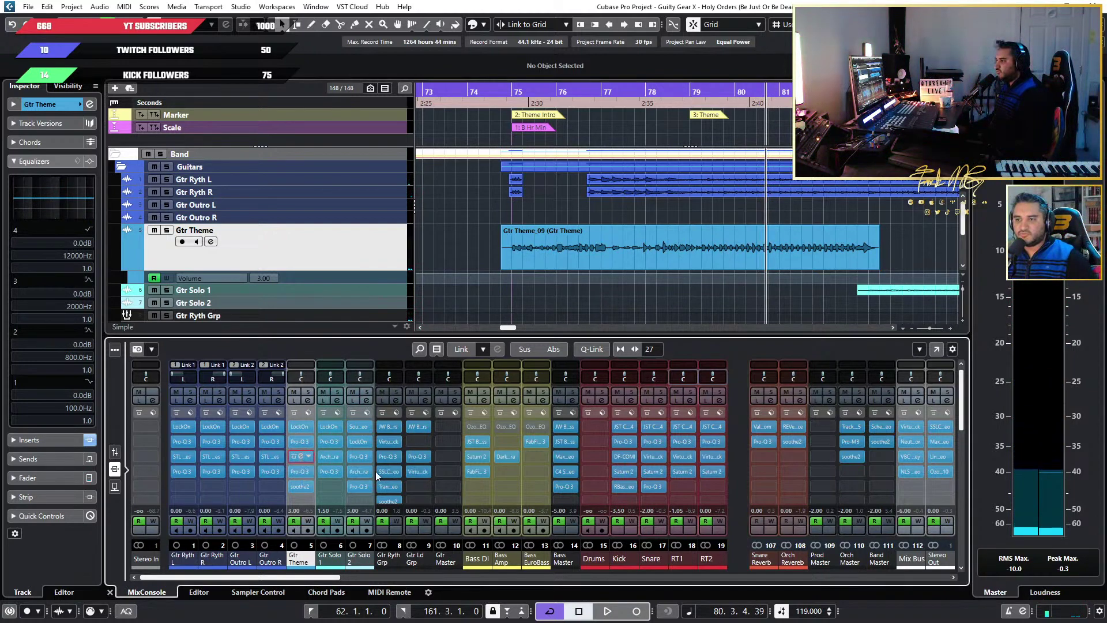
{"action": "left_click_drag", "start_coordinate": [683, 115], "coordinate": [757, 111]}
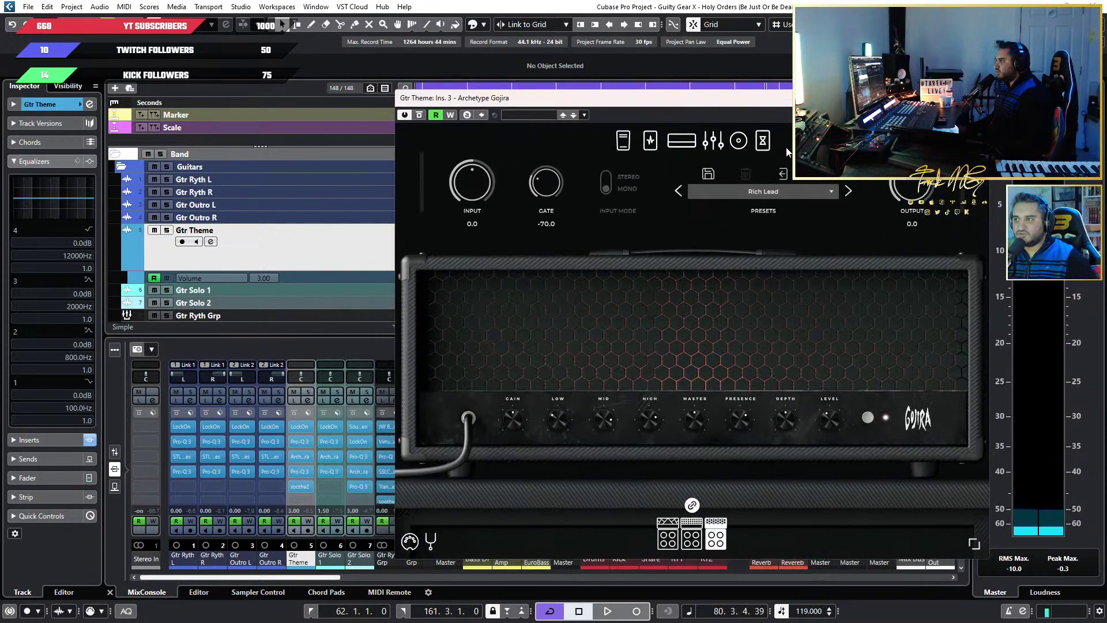
{"action": "left_click", "coordinate": [767, 192]}
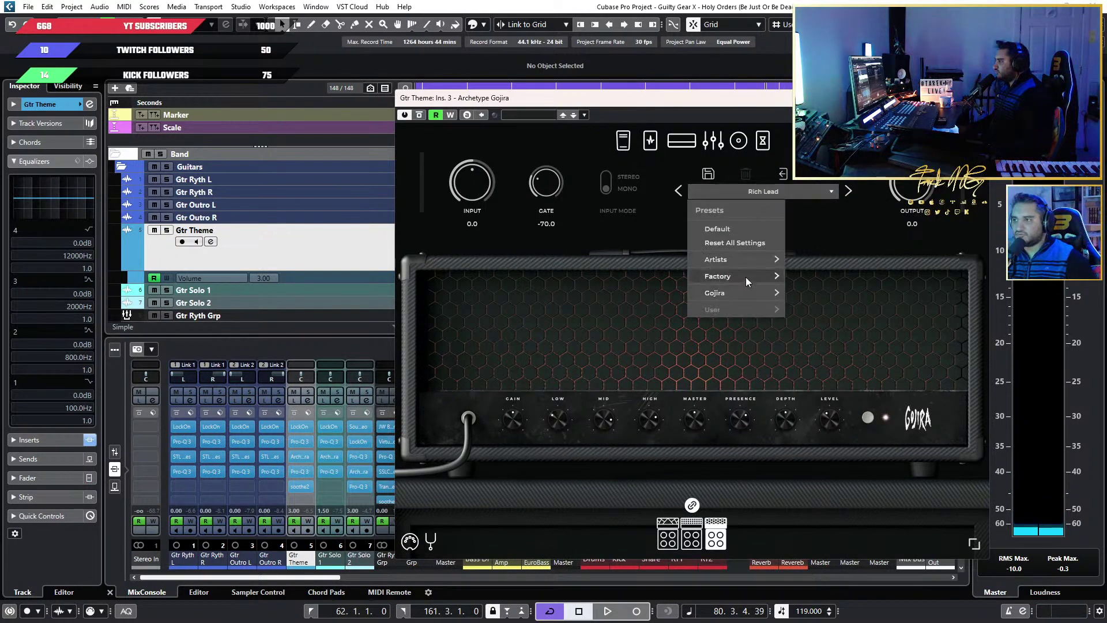
{"action": "mouse_move", "coordinate": [732, 262]}
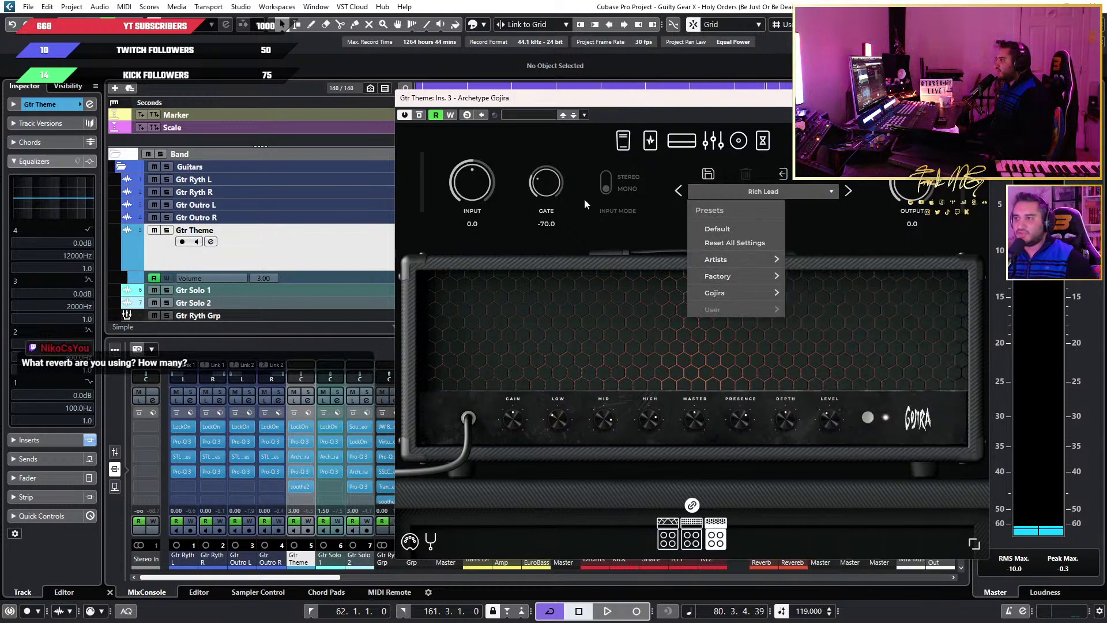
{"action": "left_click", "coordinate": [532, 146]}
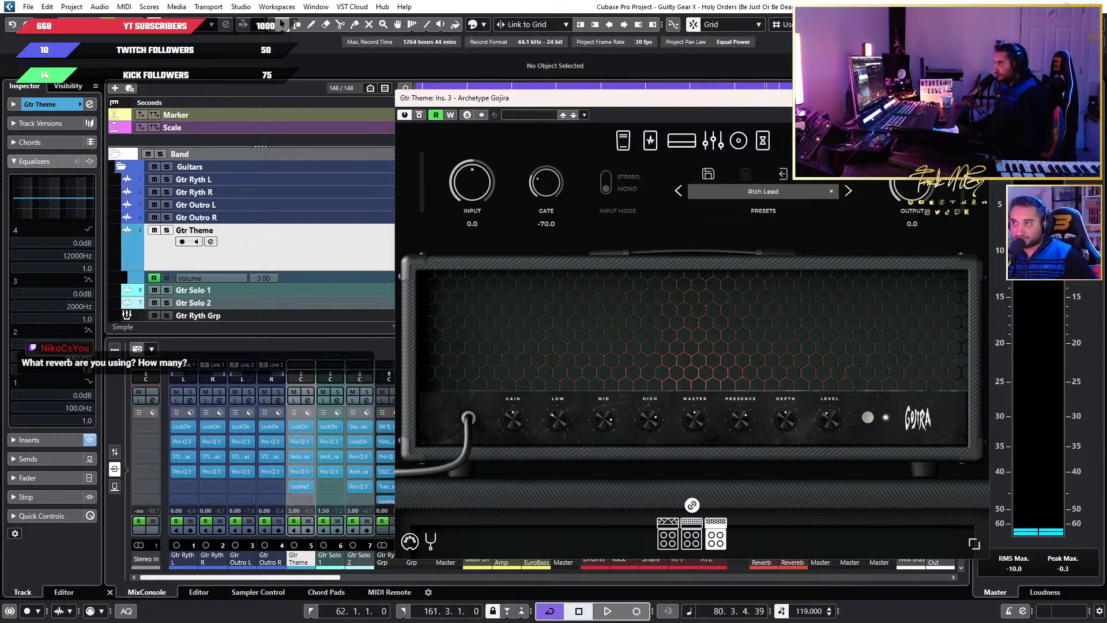
{"action": "left_click_drag", "start_coordinate": [843, 125], "coordinate": [699, 113]}
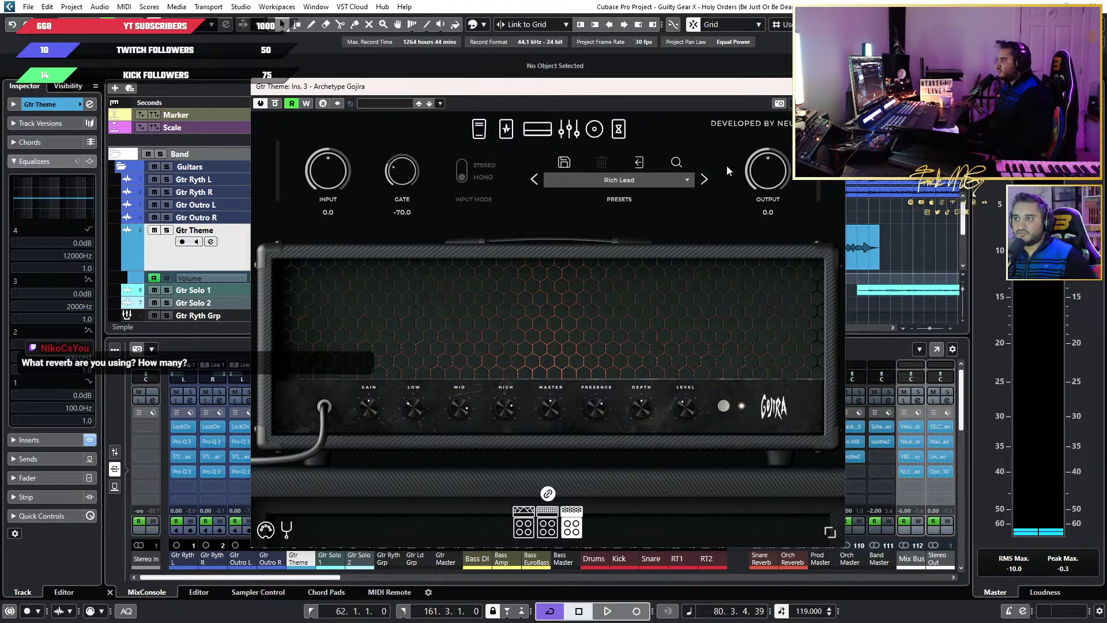
{"action": "left_click", "coordinate": [622, 127]}
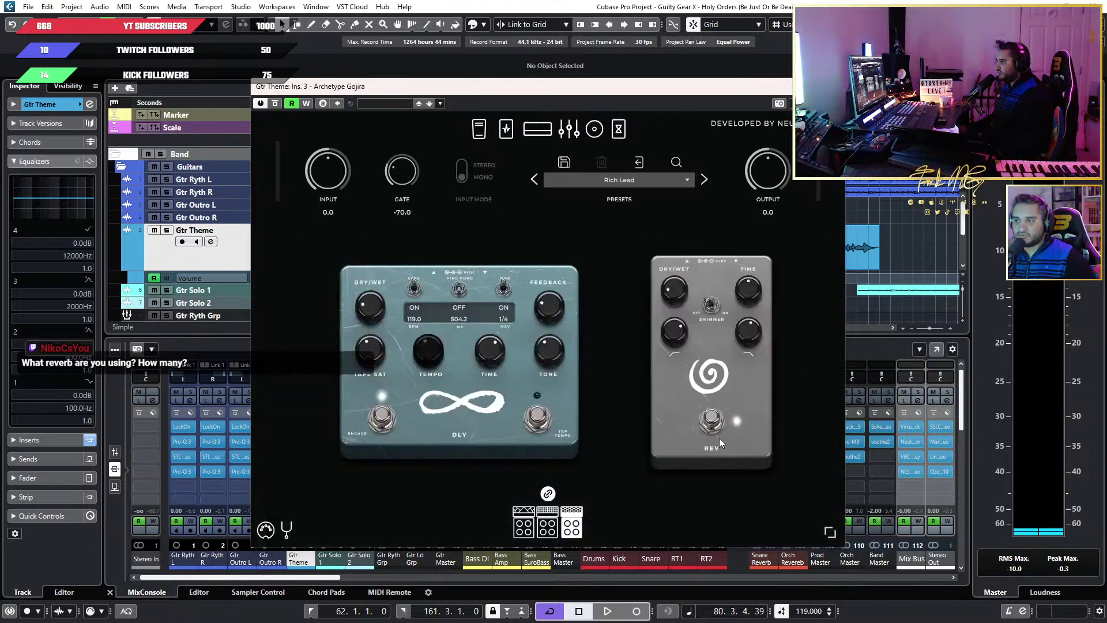
Locate the Rich Lead preset in the Artists category under Born Of Osiris, leaving the loaded preset as it is
{"action": "left_click", "coordinate": [600, 178]}
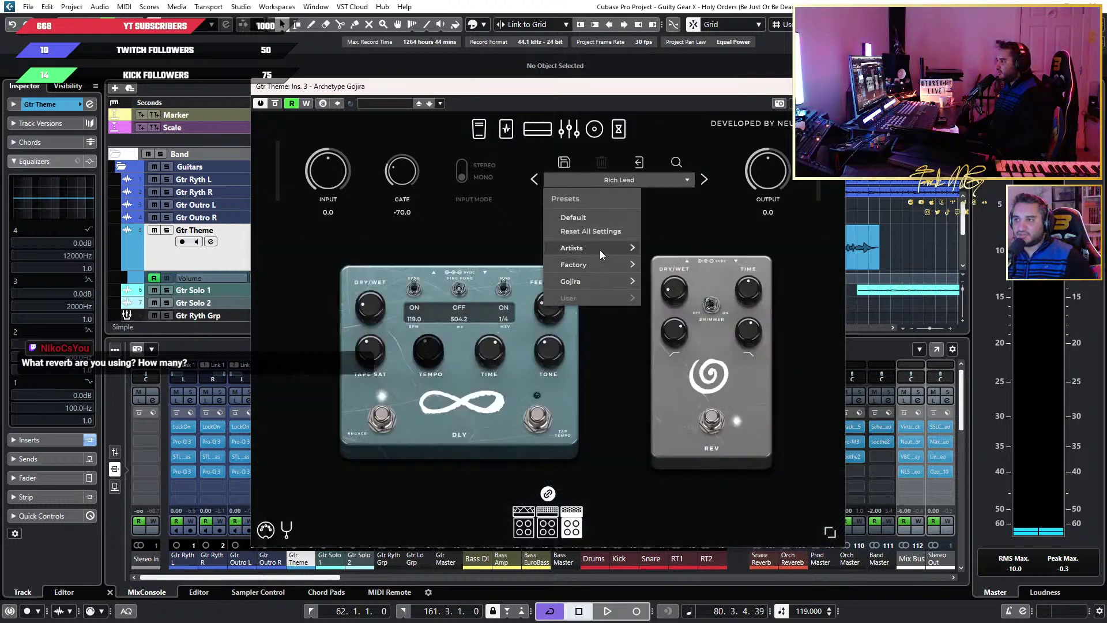
{"action": "mouse_move", "coordinate": [599, 250]}
{"action": "mouse_move", "coordinate": [817, 412]}
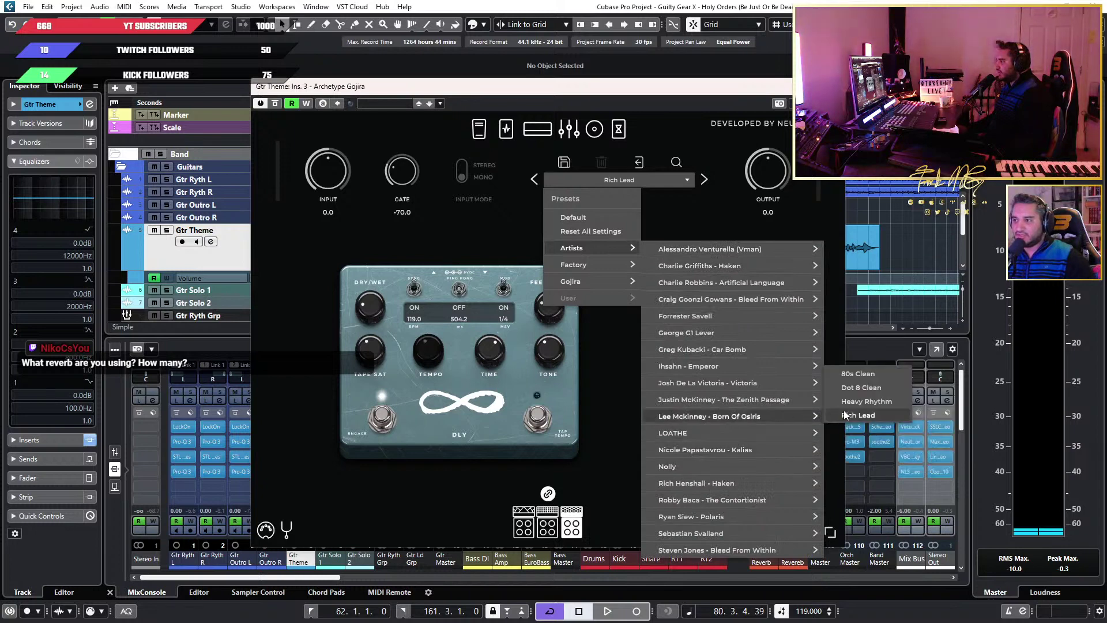
{"action": "left_click", "coordinate": [344, 251]}
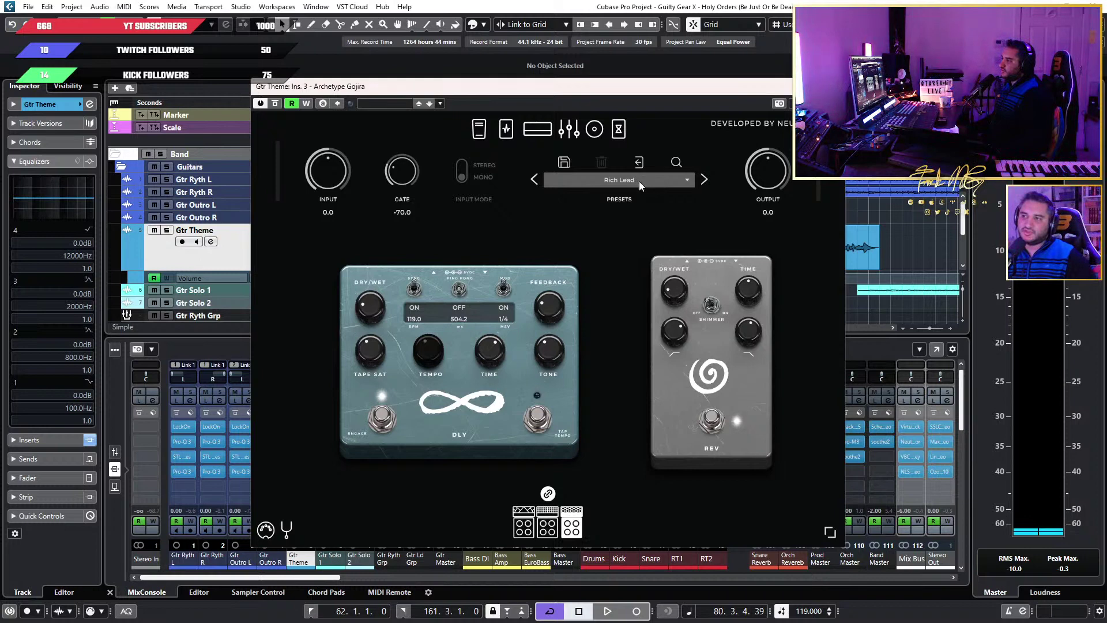
View Archetype Gojira's overdrive and modulation pedals and its amp section, and close the plugin
{"action": "left_click", "coordinate": [510, 138]}
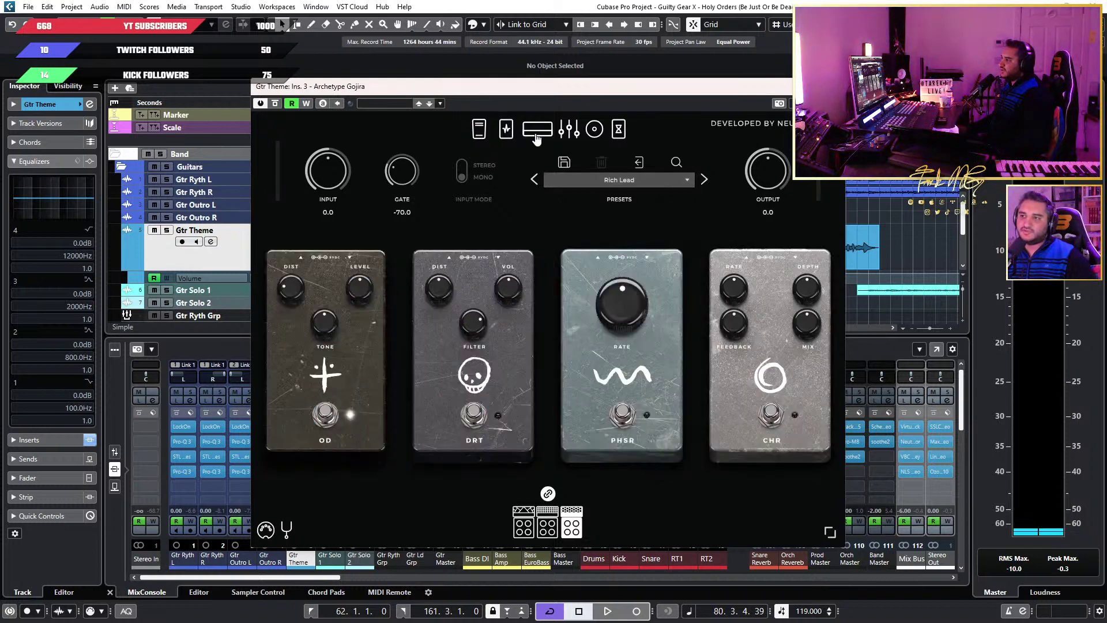
{"action": "left_click", "coordinate": [536, 137]}
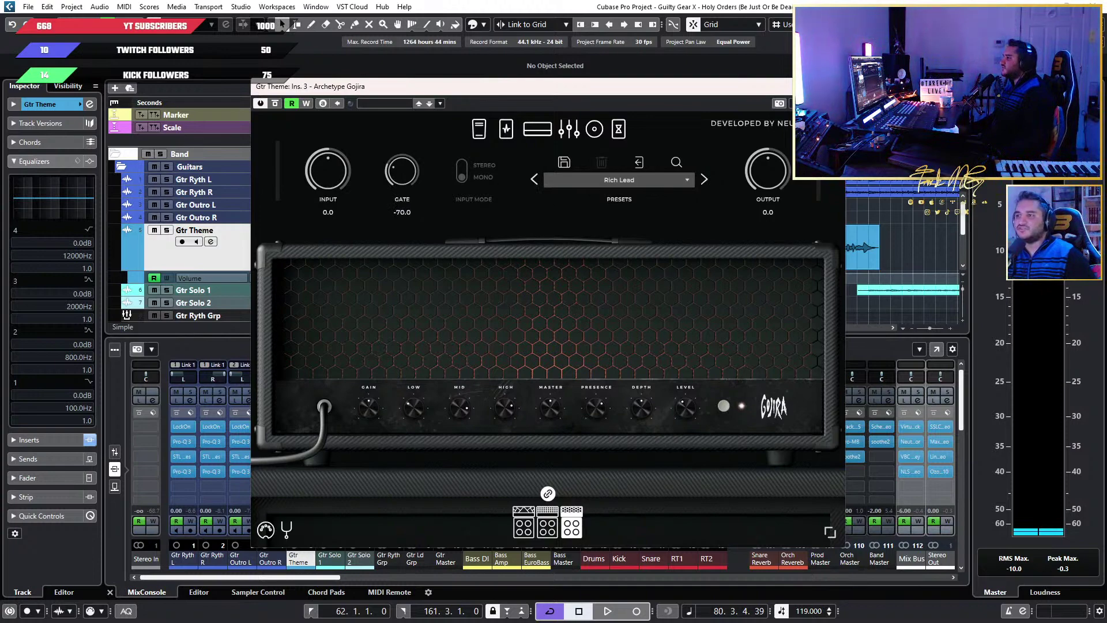
{"action": "left_click", "coordinate": [839, 86]}
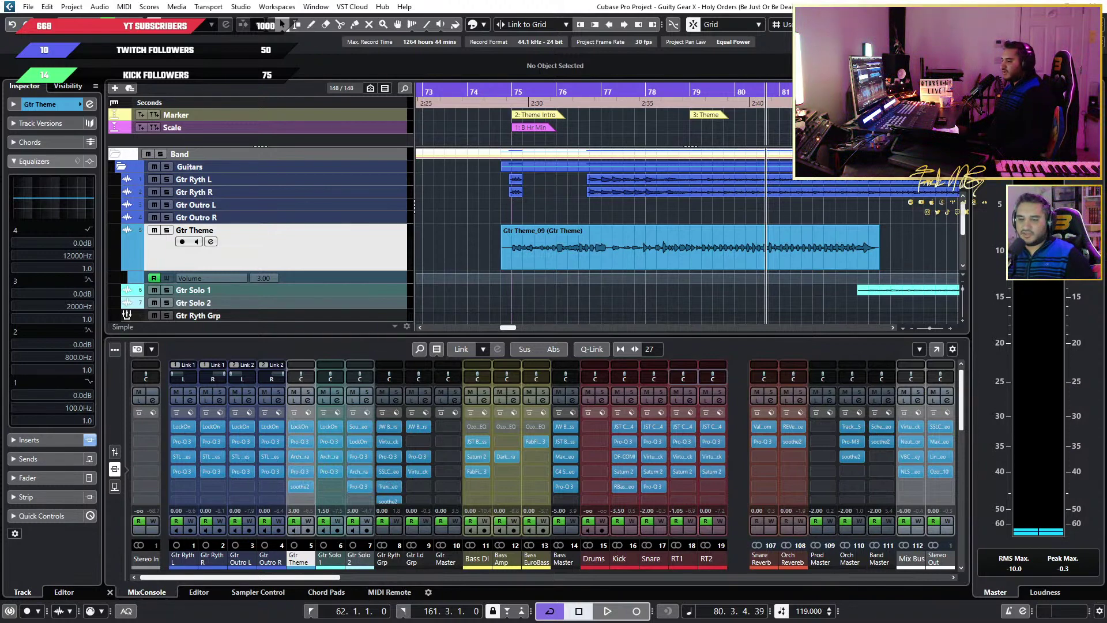
Open the fourth-insert Pro-Q 3 on Gtr Theme, clear of the timeline, and solo the track during playback from around bar 79
{"action": "left_click", "coordinate": [300, 471]}
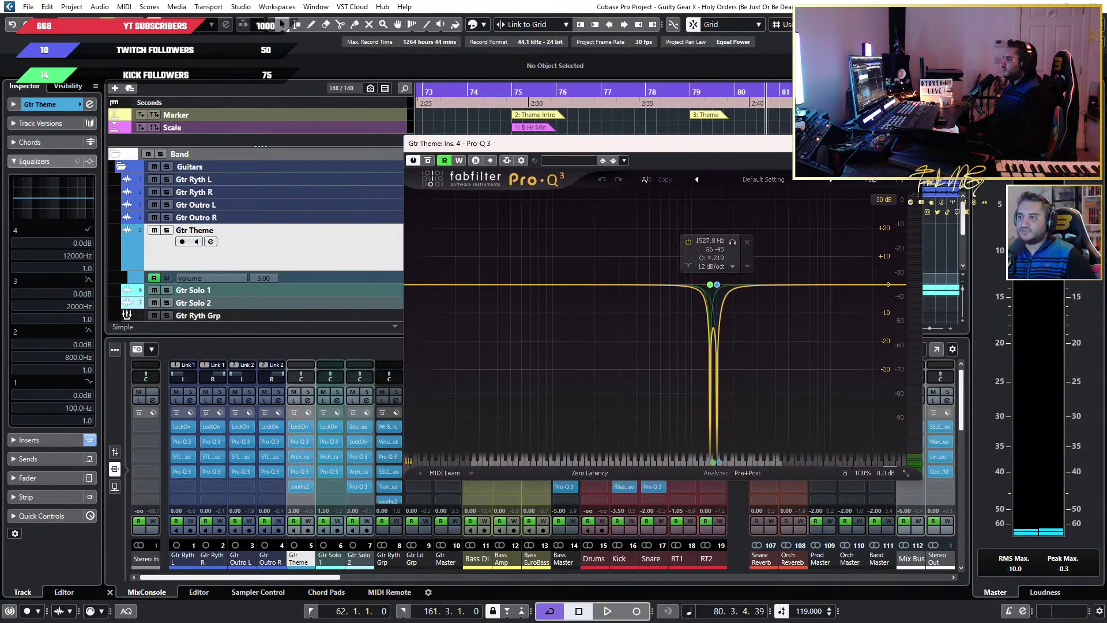
{"action": "left_click_drag", "start_coordinate": [768, 145], "coordinate": [677, 299]}
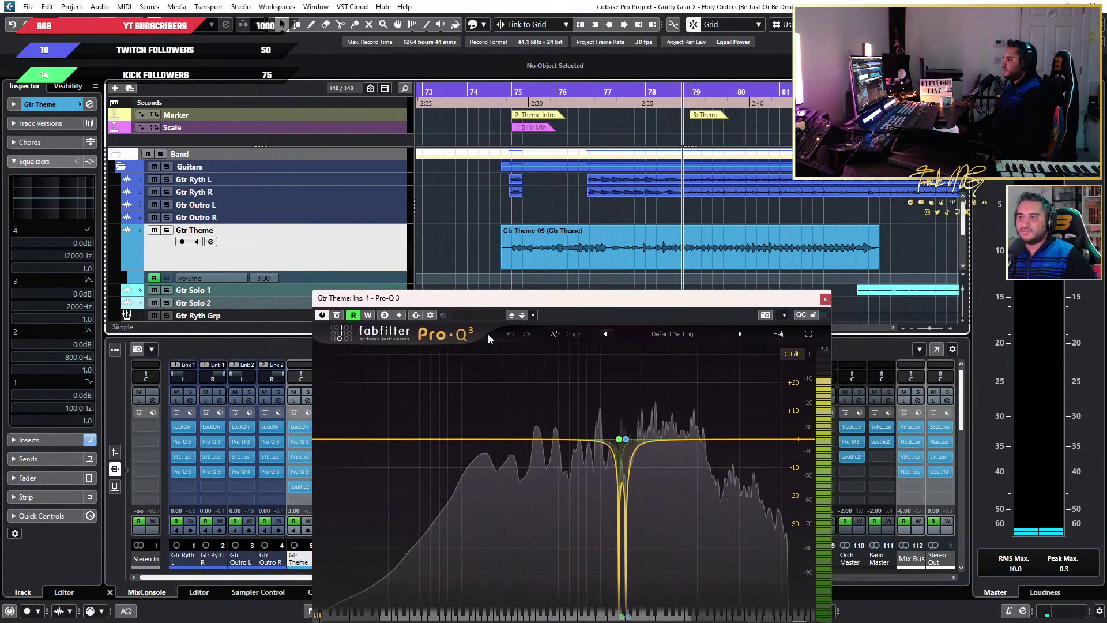
{"action": "left_click_drag", "start_coordinate": [576, 298], "coordinate": [679, 212]}
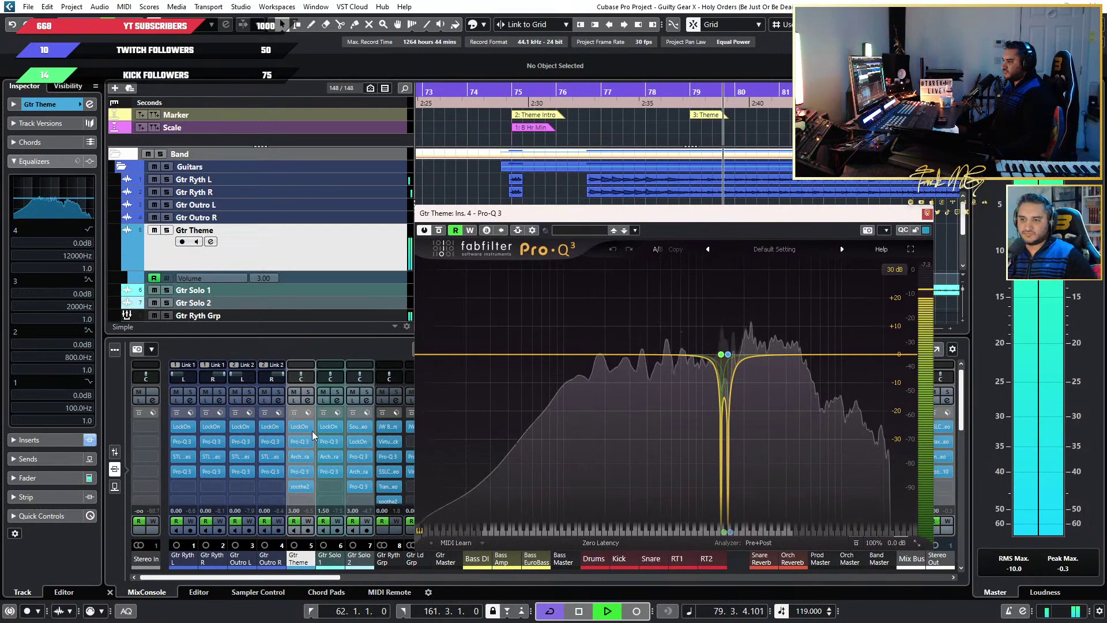
{"action": "key", "text": "s"}
Audition the 1527.8 Hz notch band of Pro-Q 3 in isolation, and return to the full EQ output
{"action": "mouse_move", "coordinate": [711, 316]}
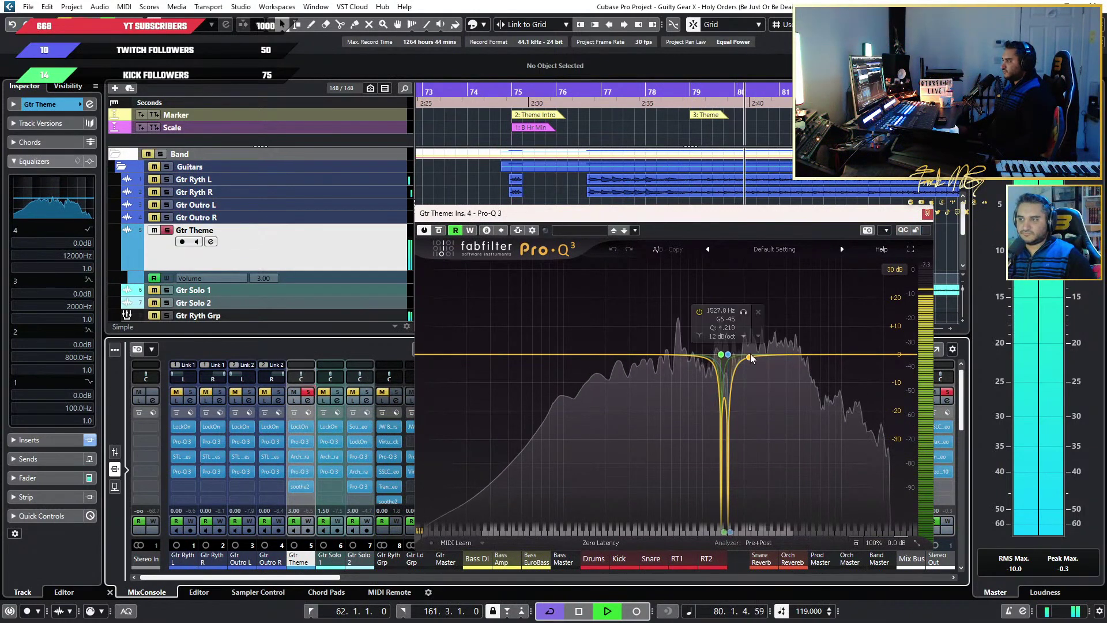
{"action": "left_click", "coordinate": [744, 312]}
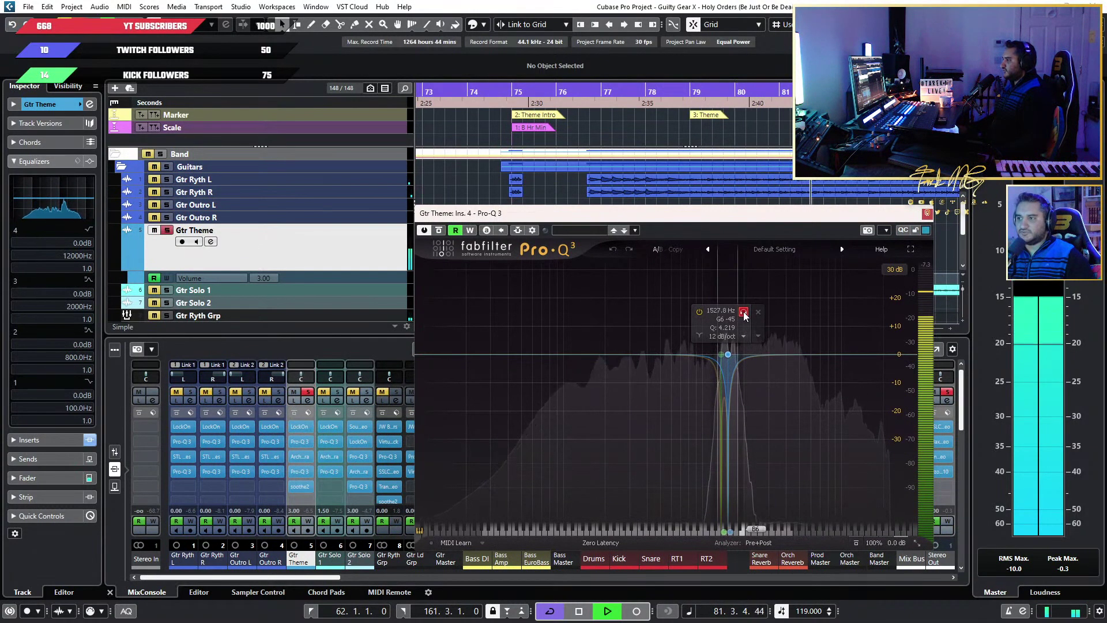
{"action": "left_click", "coordinate": [744, 312]}
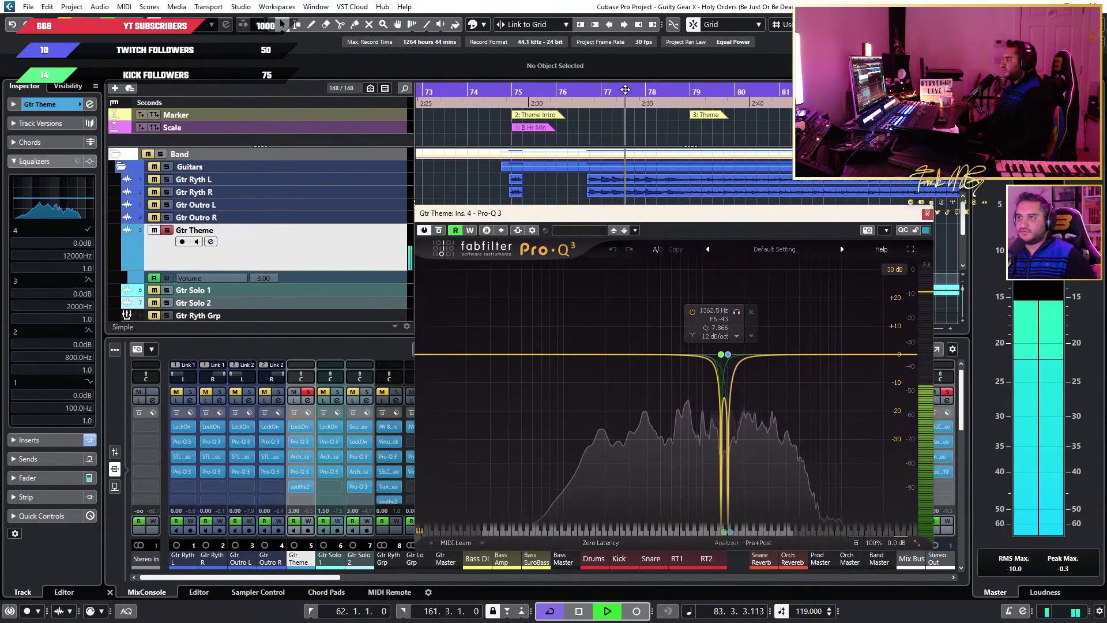
Audition the 1362.5 Hz notch band of Pro-Q 3 in isolation, restore the full EQ output, stop playback and close the plugin
{"action": "left_click", "coordinate": [735, 313]}
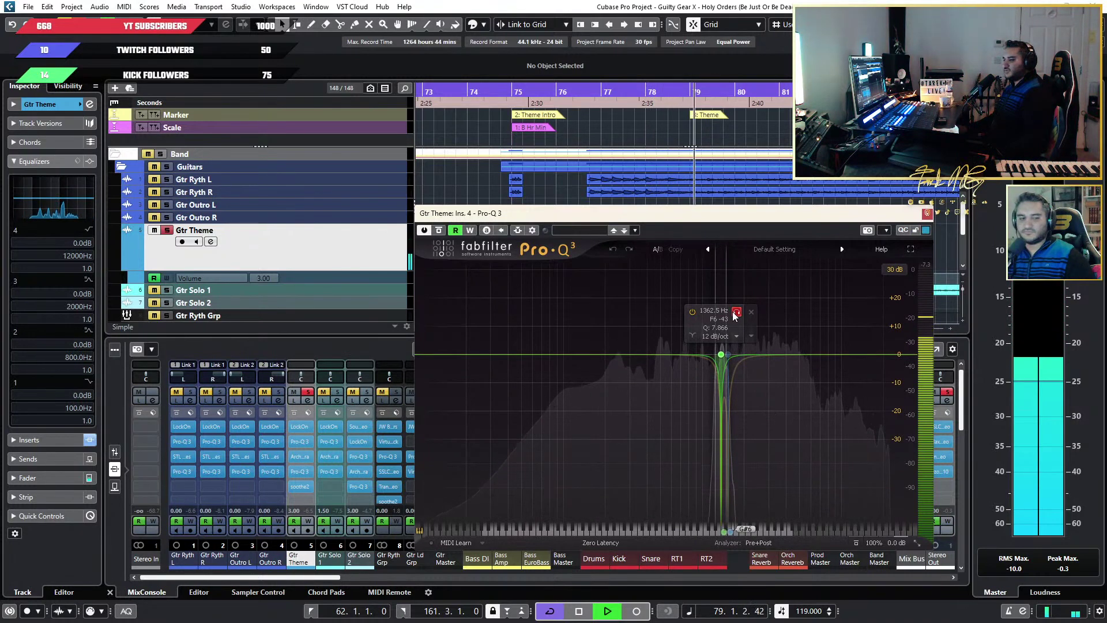
{"action": "left_click", "coordinate": [736, 313]}
{"action": "key", "text": "space"}
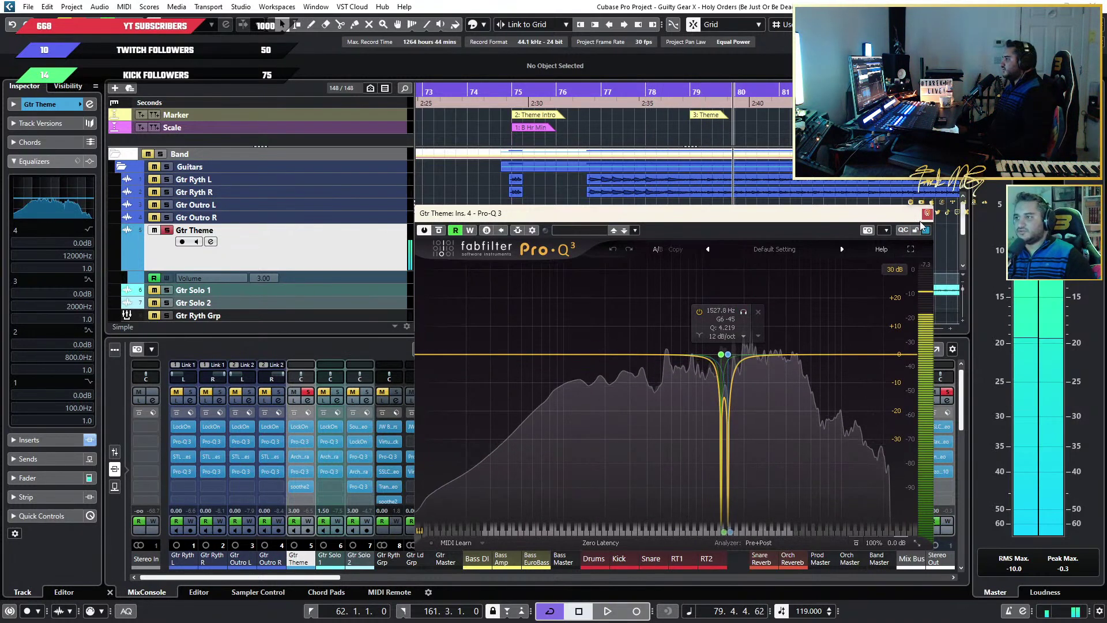
{"action": "left_click", "coordinate": [927, 212]}
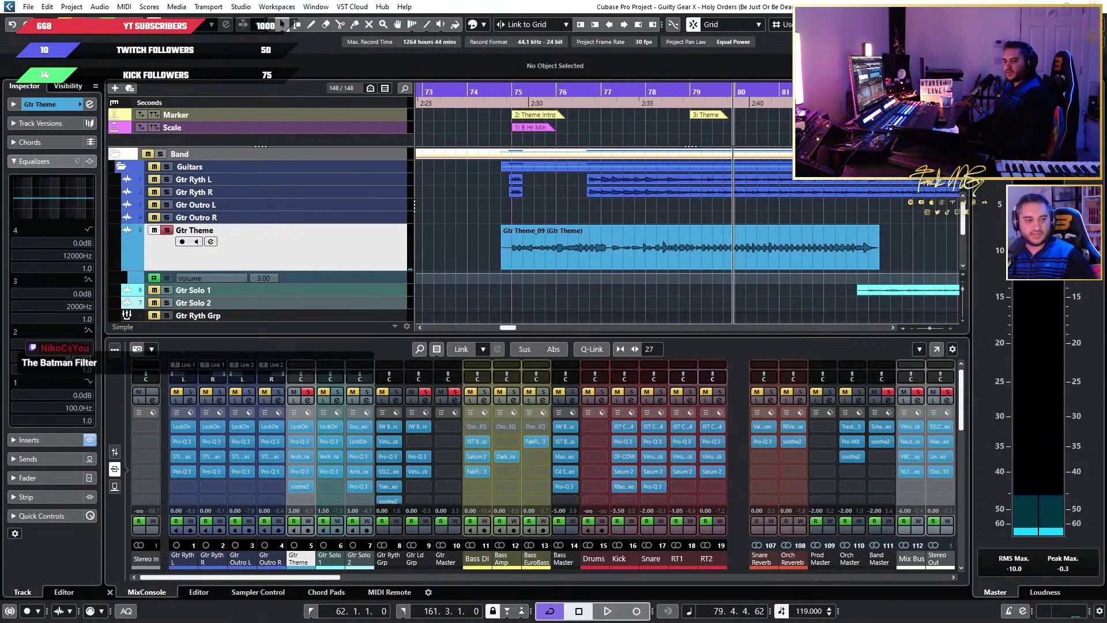
View the fifth-insert soothe2 settings on Gtr Theme and close the plugin
{"action": "left_click", "coordinate": [299, 486]}
{"action": "left_click_drag", "start_coordinate": [600, 125], "coordinate": [696, 122]}
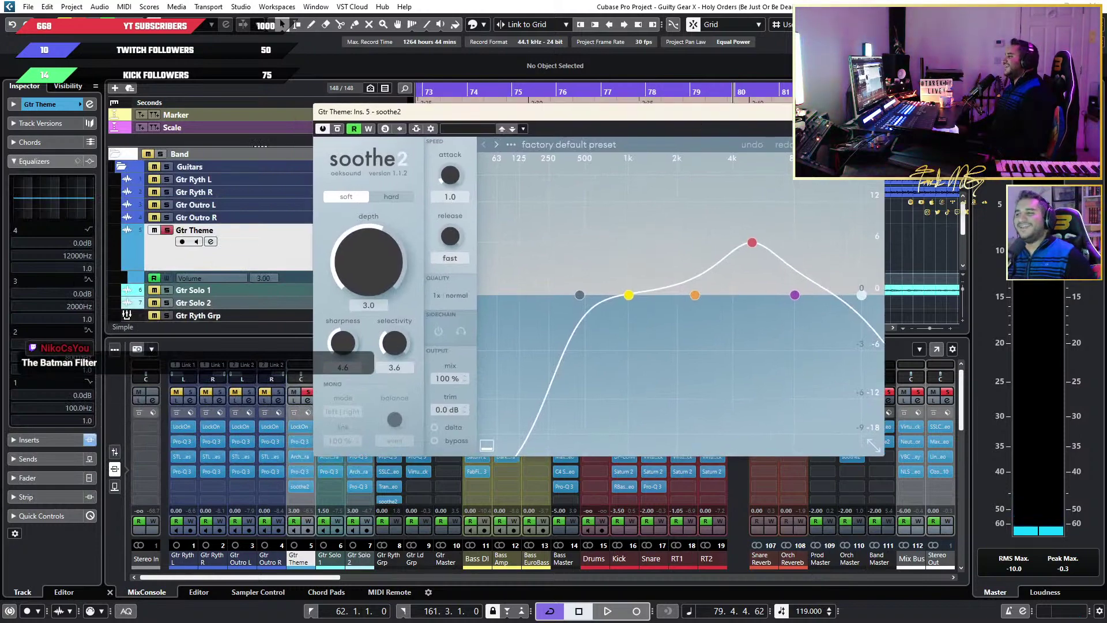
{"action": "left_click", "coordinate": [876, 112]}
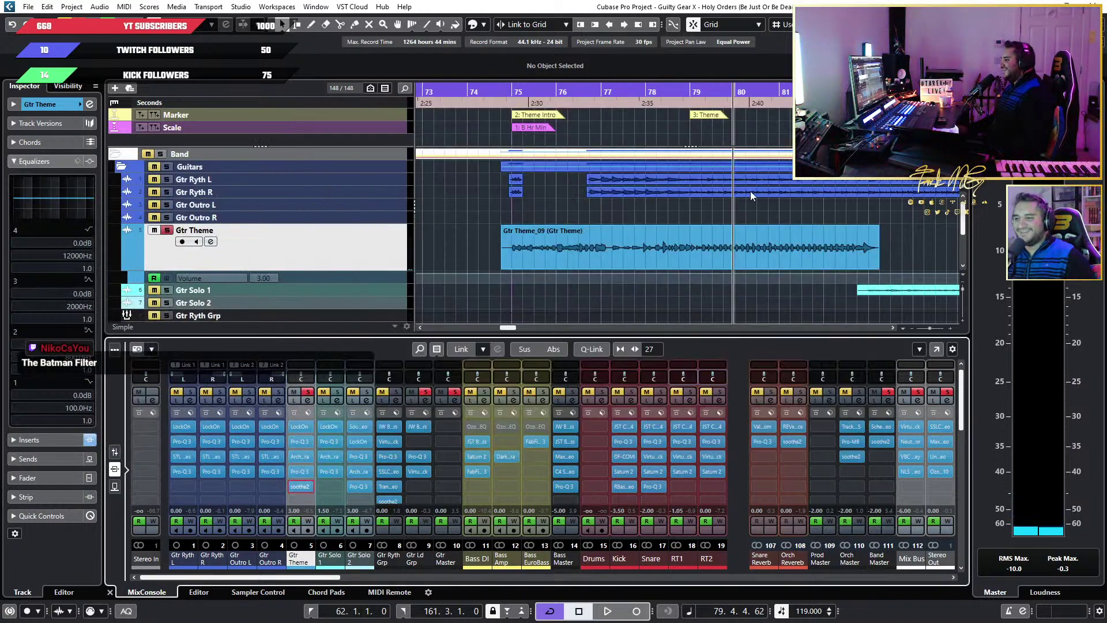
Reopen the fourth-insert Pro-Q 3 on Gtr Theme, shift its window clear, examine the two neighbouring notch bands, and close it
{"action": "left_click", "coordinate": [303, 471]}
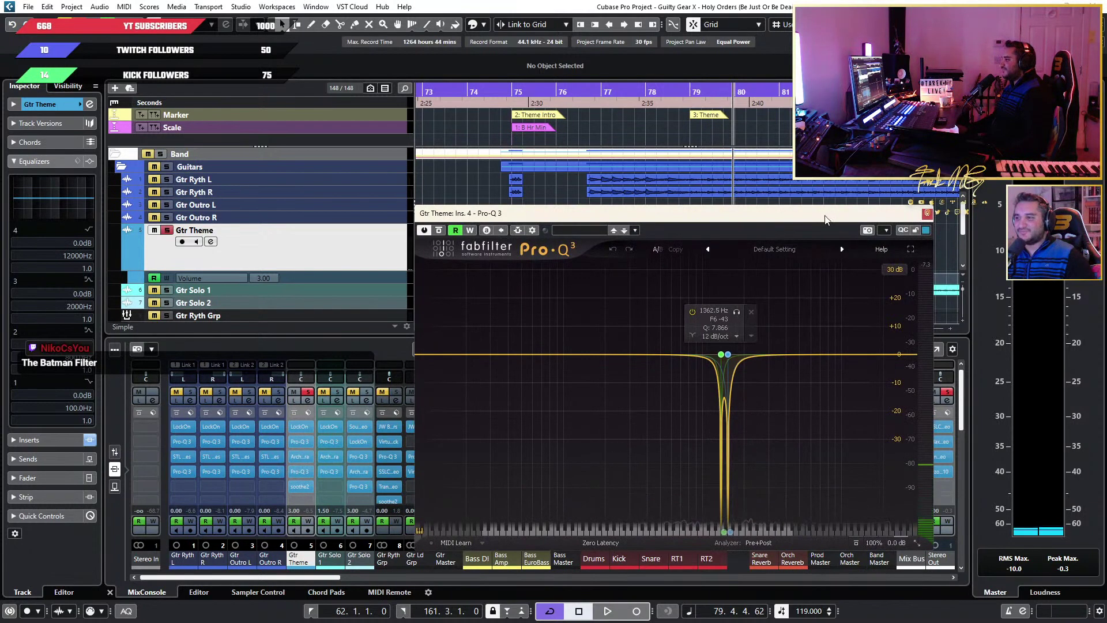
{"action": "left_click_drag", "start_coordinate": [634, 213], "coordinate": [572, 139]}
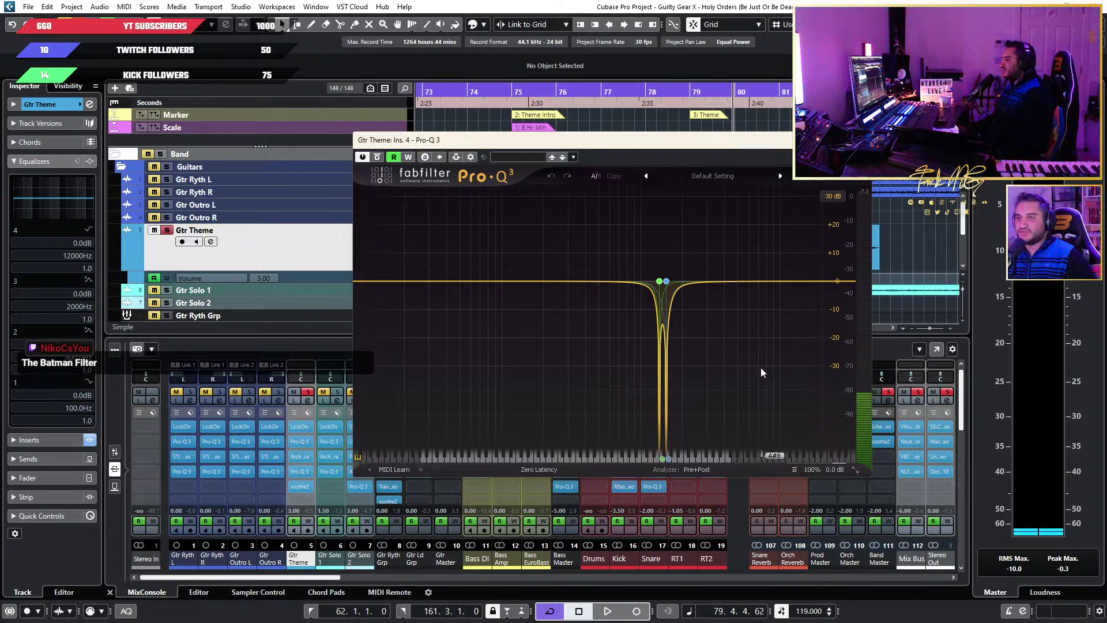
{"action": "left_click", "coordinate": [669, 320]}
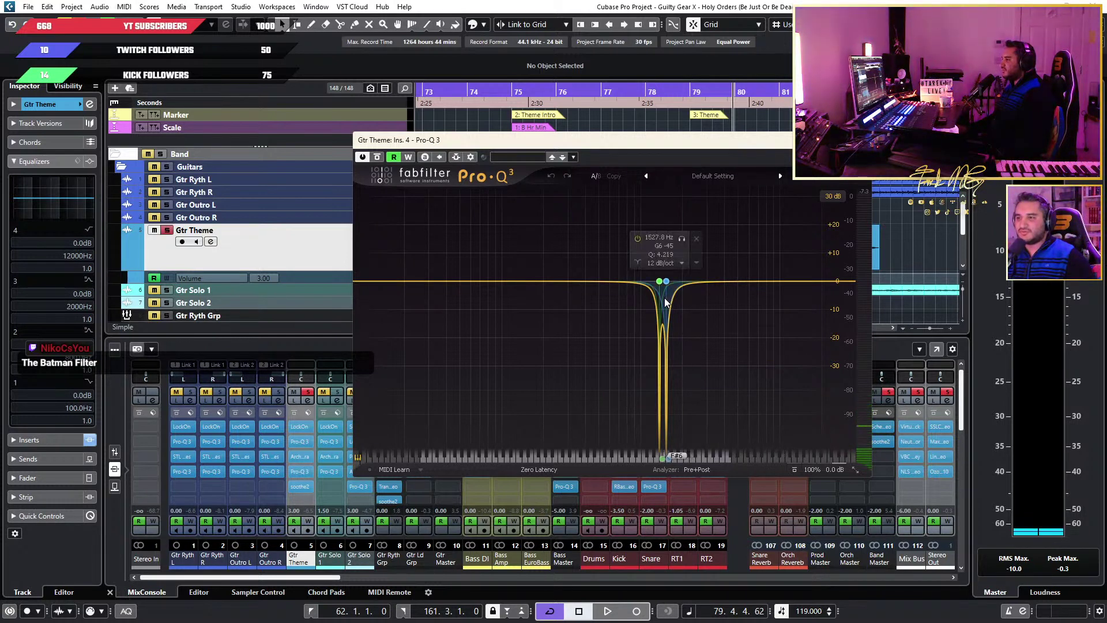
{"action": "left_click", "coordinate": [666, 281]}
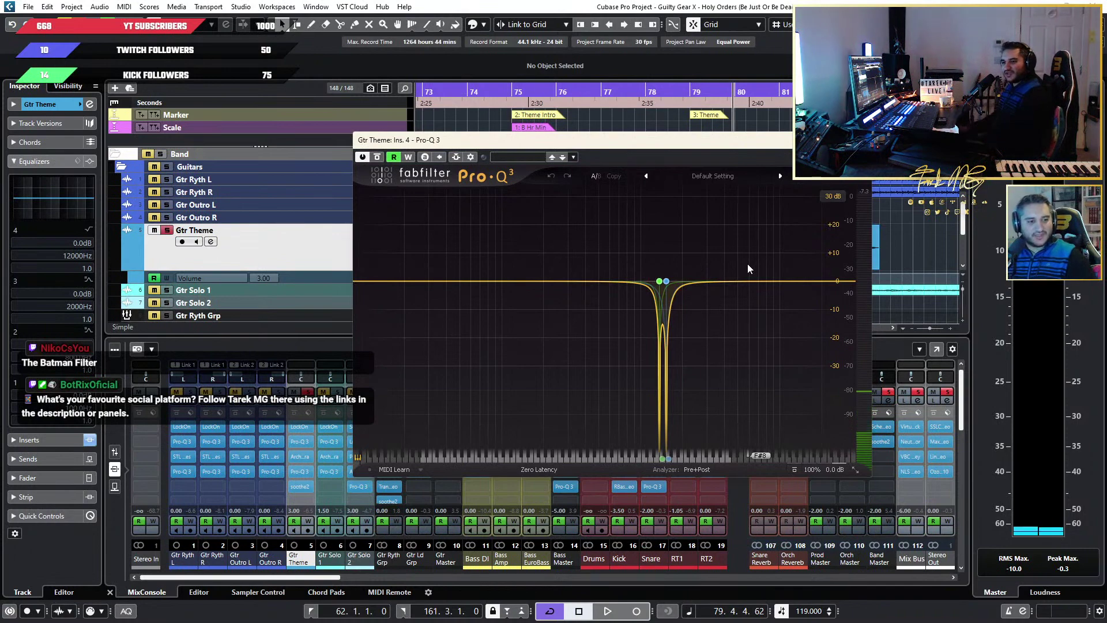
{"action": "key", "text": "Escape"}
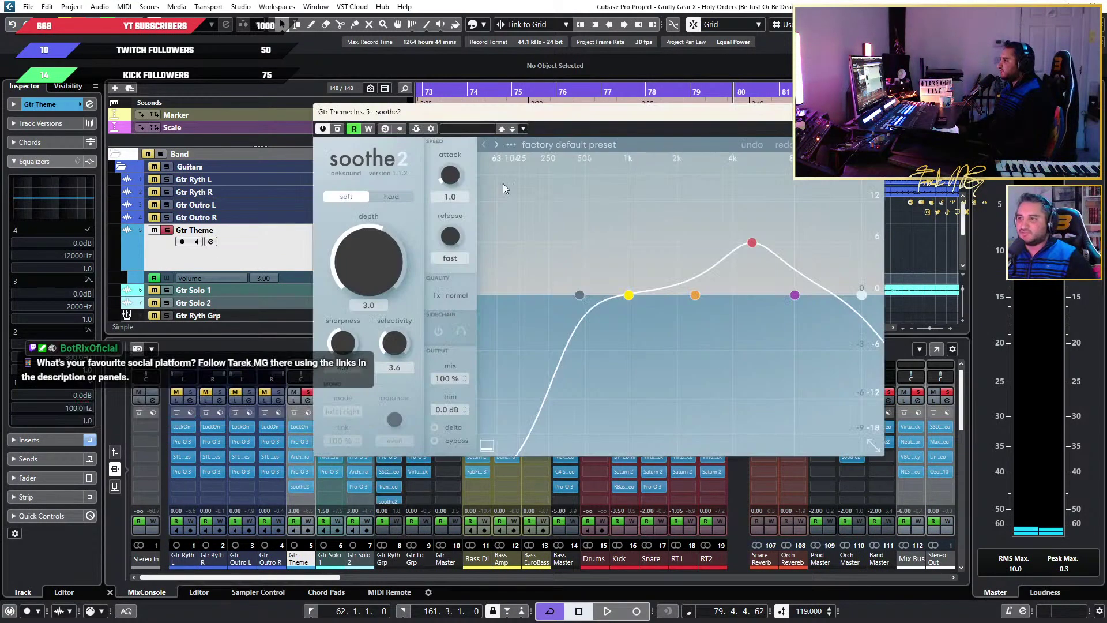
Browse soothe2's electric guitar presets on the Gtr Theme channel without loading one, and close the plugin
{"action": "left_click", "coordinate": [511, 145]}
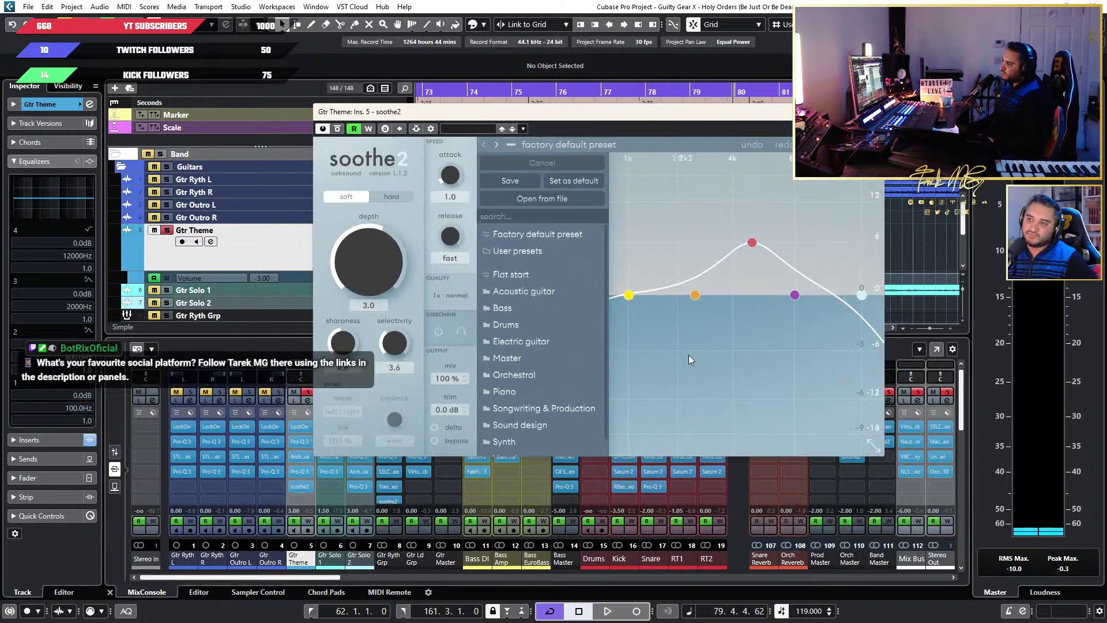
{"action": "scroll", "coordinate": [553, 378], "scroll_direction": "down", "scroll_amount": 1}
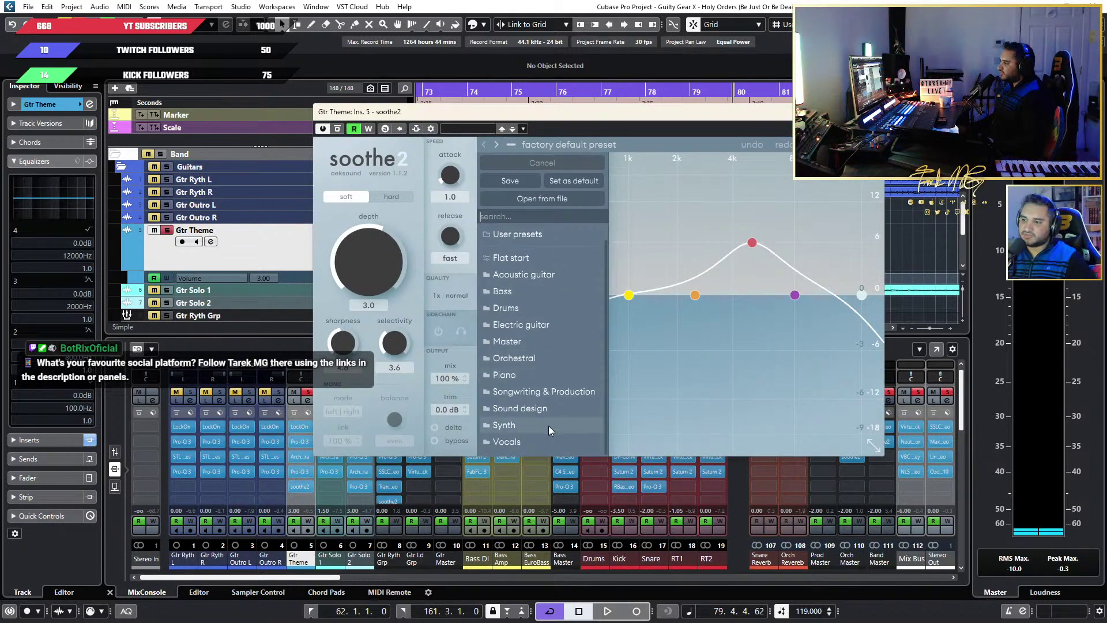
{"action": "left_click", "coordinate": [552, 328]}
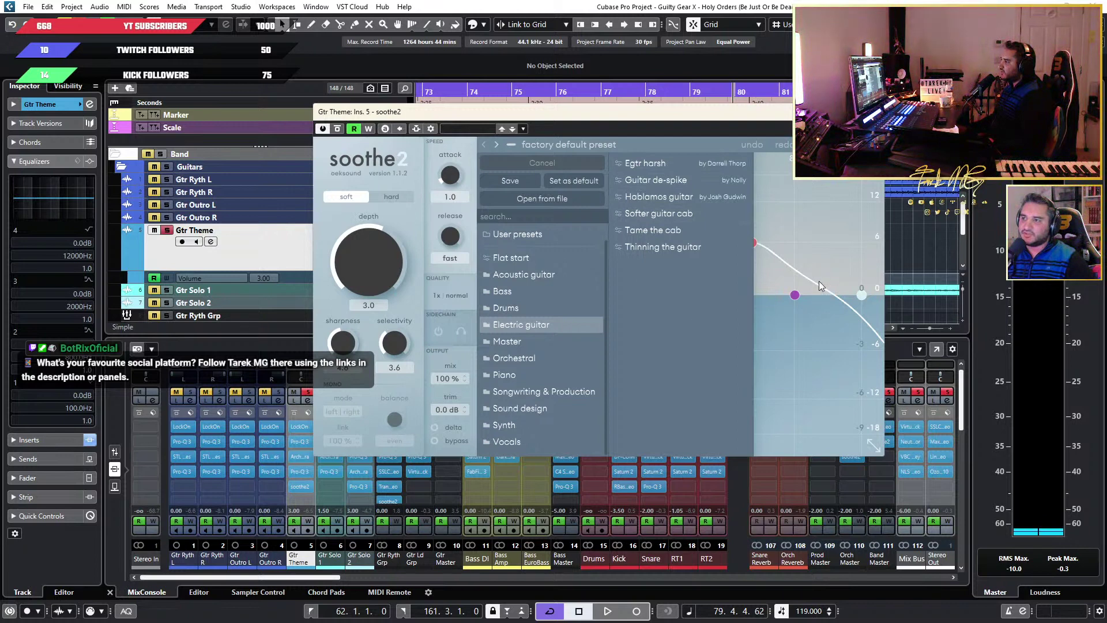
{"action": "left_click", "coordinate": [818, 333]}
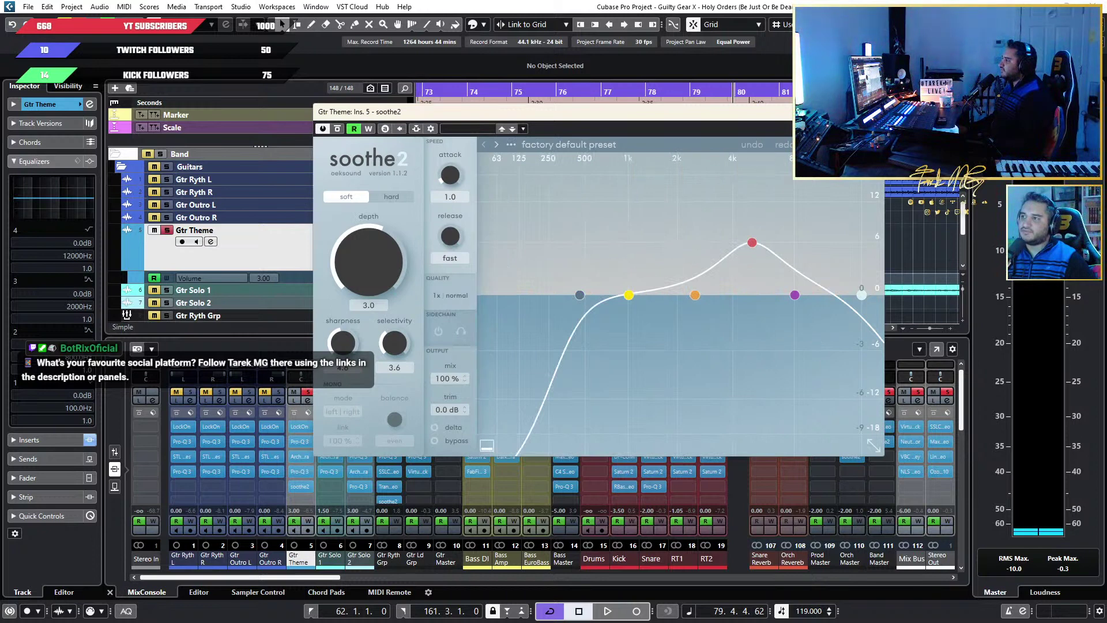
{"action": "left_click", "coordinate": [877, 111]}
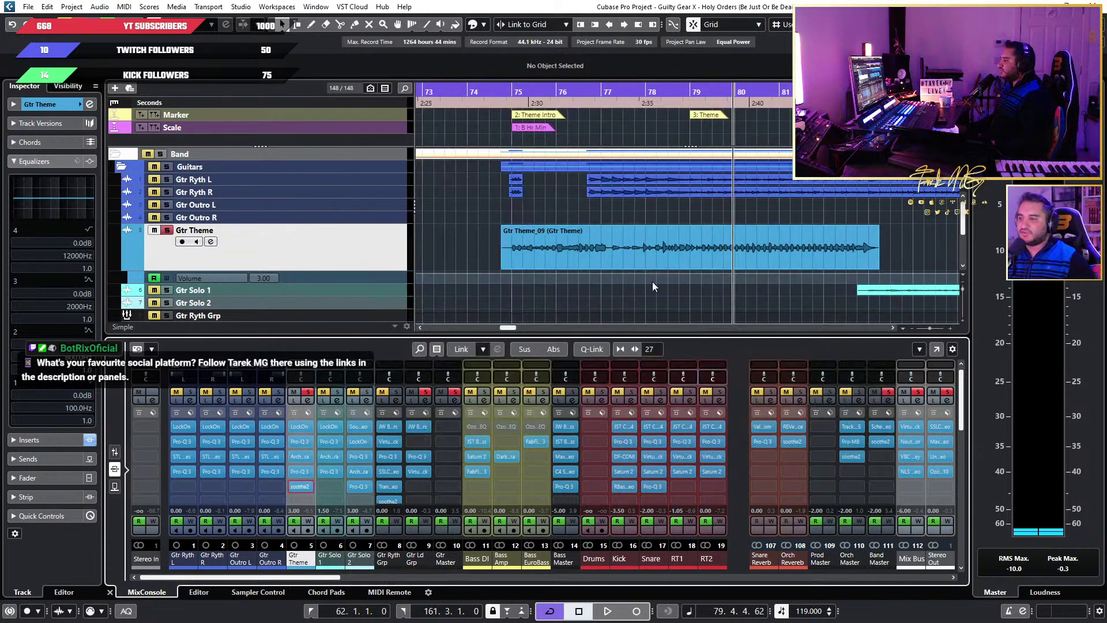
Switch the solo from Gtr Theme to Gtr Solo 1 and play the first guitar solo from bar 82
{"action": "scroll", "coordinate": [731, 254], "scroll_direction": "down", "scroll_amount": 4, "text": "ctrl"}
{"action": "left_click", "coordinate": [599, 102]}
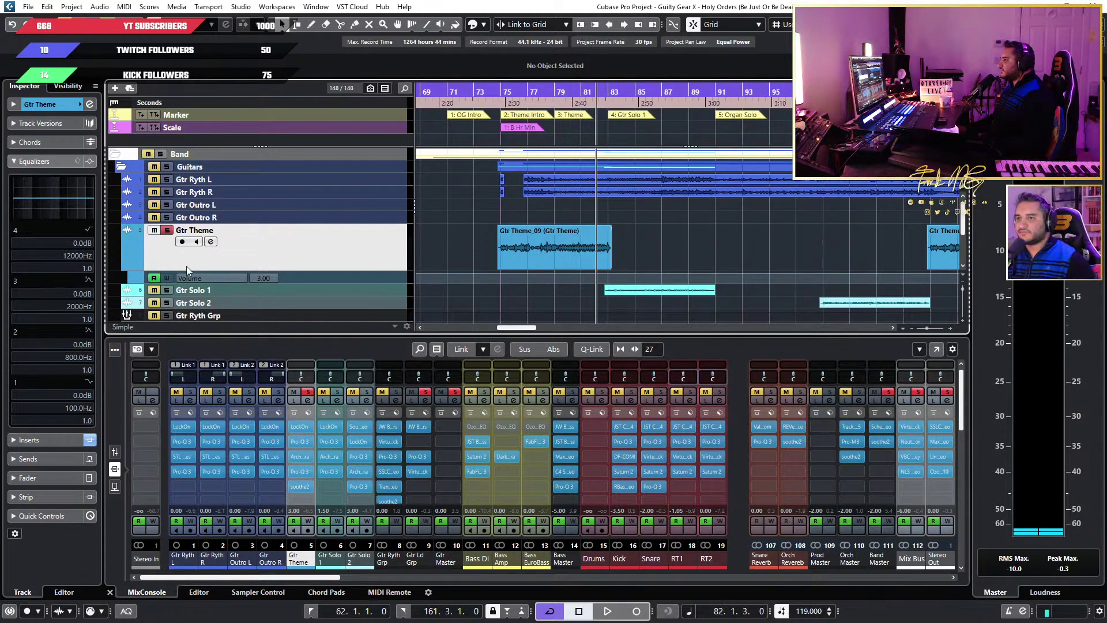
{"action": "left_click", "coordinate": [167, 230]}
{"action": "key", "text": "space"}
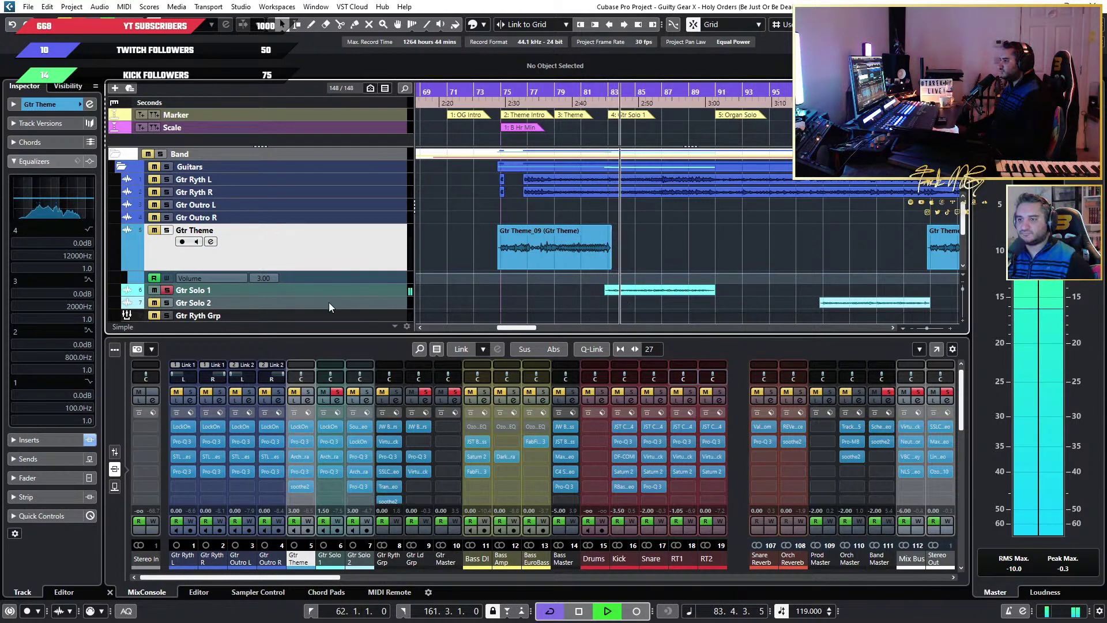
{"action": "scroll", "coordinate": [499, 282], "scroll_direction": "down", "scroll_amount": 3}
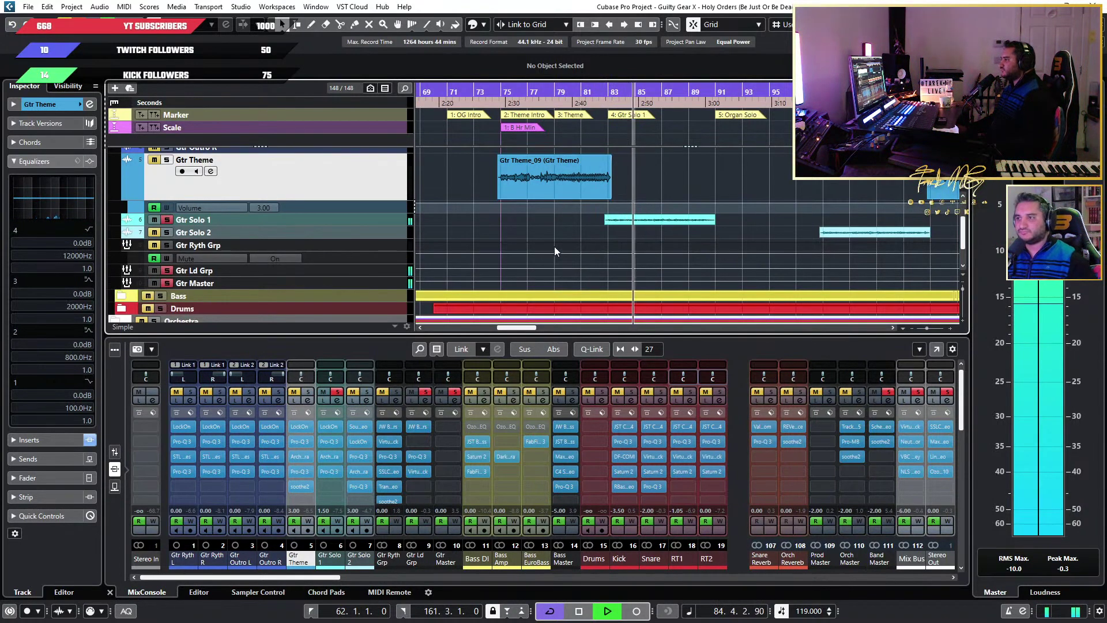
{"action": "key", "text": "space"}
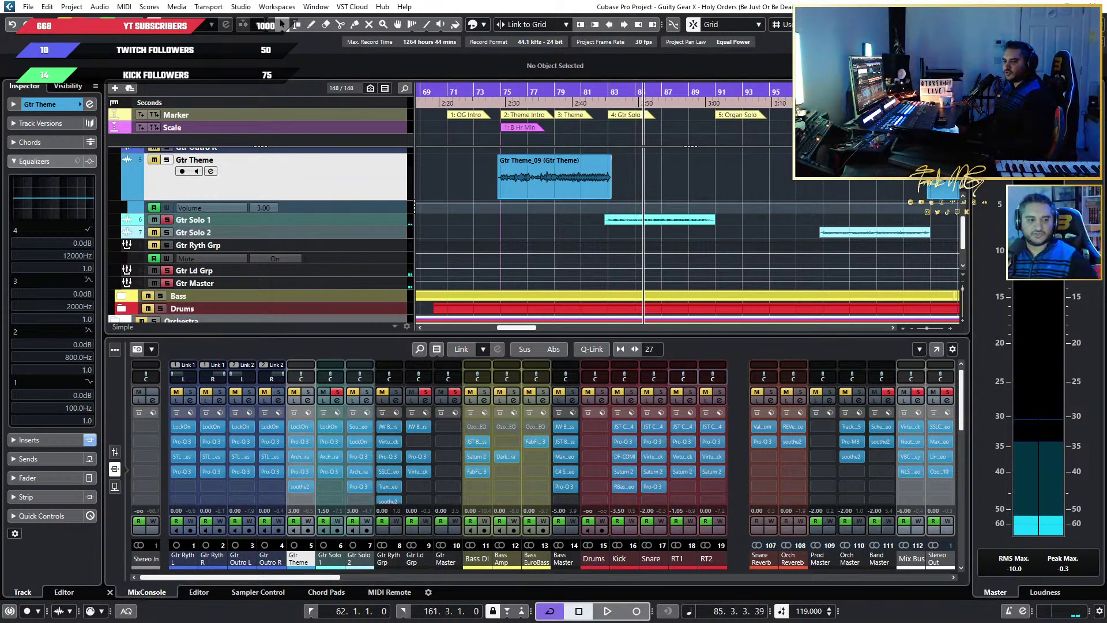
Review the pedals and the delay and reverb section of Archetype Gojira on Gtr Solo 1, and close the plugin
{"action": "left_click", "coordinate": [329, 456]}
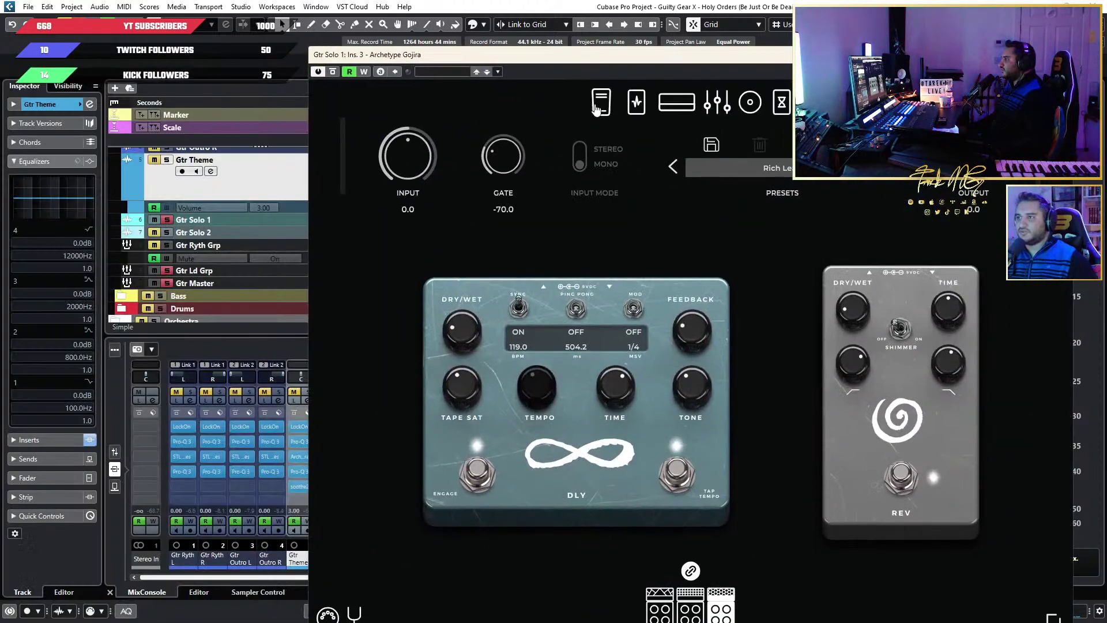
{"action": "left_click", "coordinate": [634, 104]}
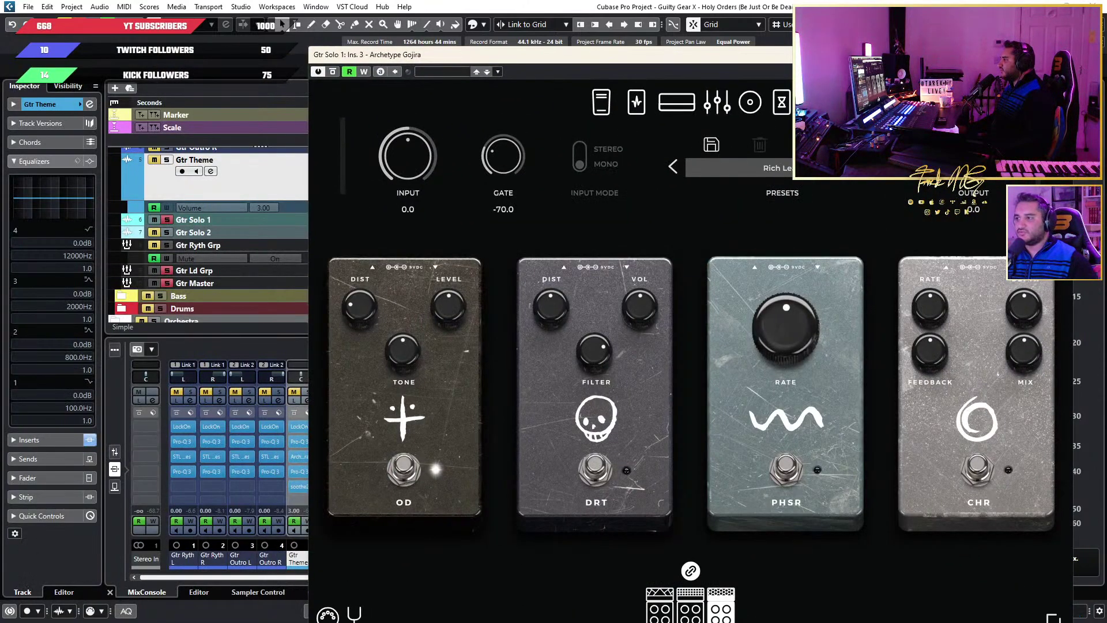
{"action": "left_click", "coordinate": [601, 102]}
{"action": "left_click", "coordinate": [637, 102]}
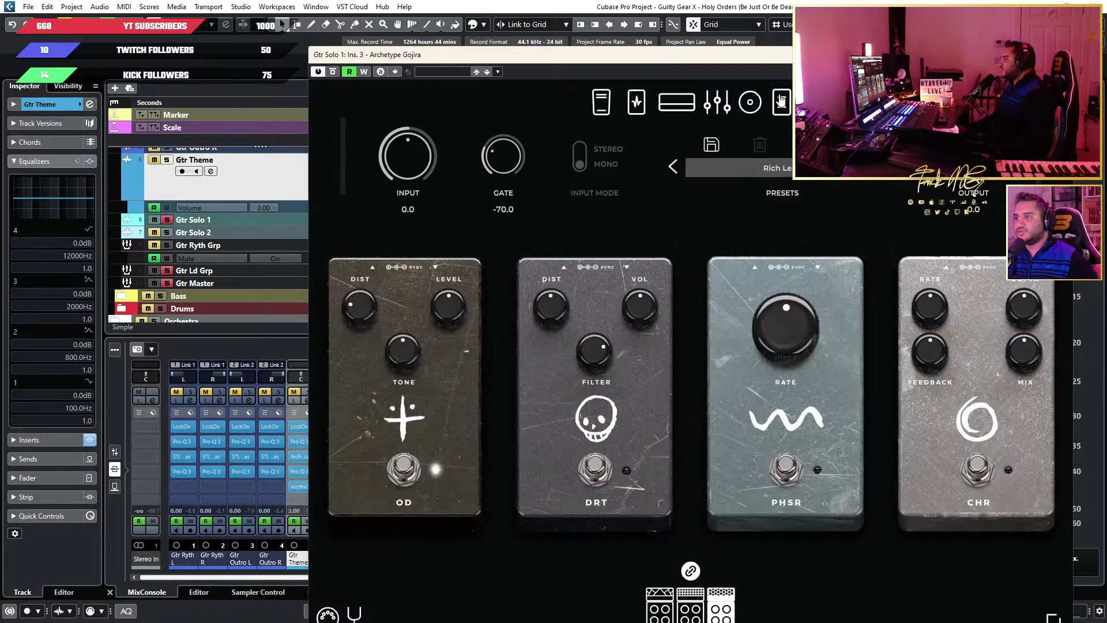
{"action": "left_click", "coordinate": [781, 102]}
{"action": "left_click_drag", "start_coordinate": [862, 57], "coordinate": [754, 22]}
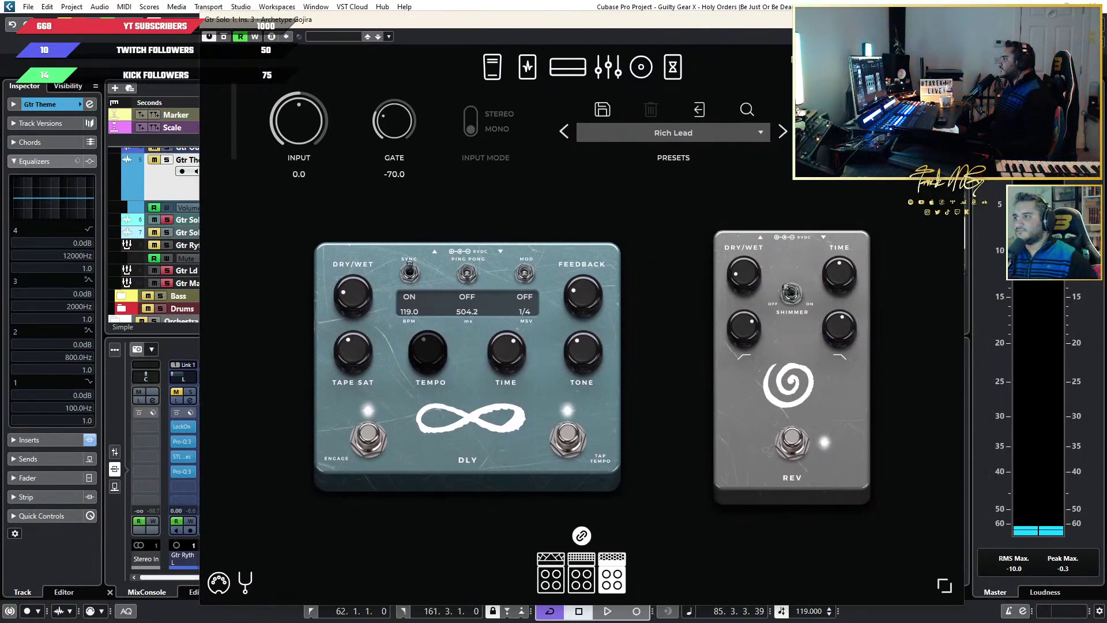
{"action": "key", "text": "Escape"}
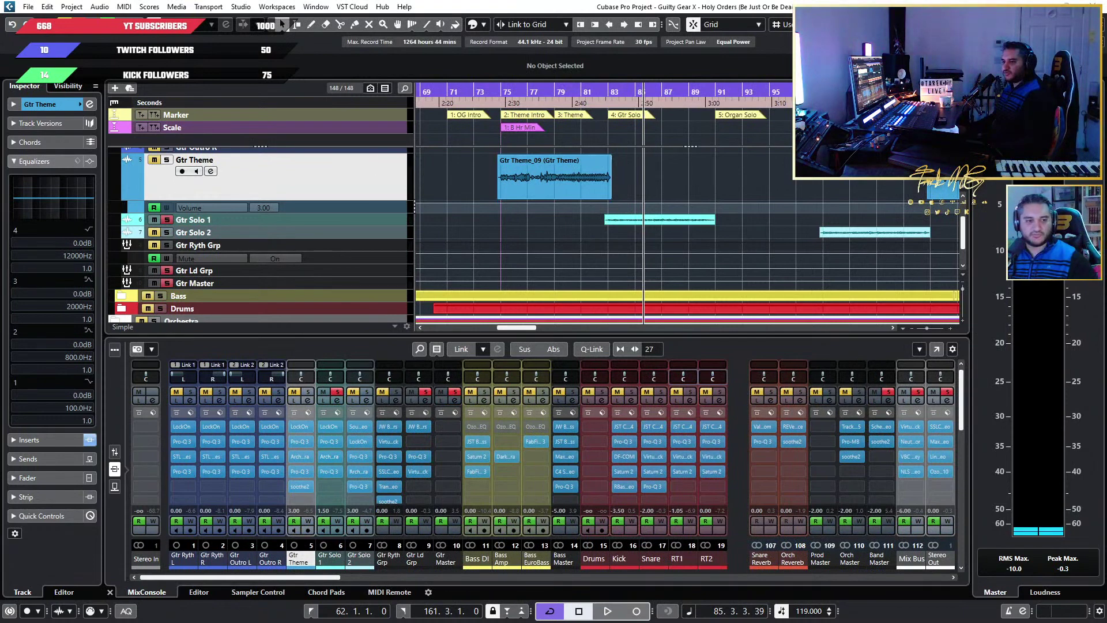
Check the Pro-Q 3 equalizer on Gtr Solo 1, close it, and play a bit more of the solo
{"action": "left_click_drag", "start_coordinate": [0, 152], "coordinate": [696, 159]}
{"action": "left_click_drag", "start_coordinate": [796, 252], "coordinate": [648, 347]}
{"action": "key", "text": "Escape"}
{"action": "key", "text": "space"}
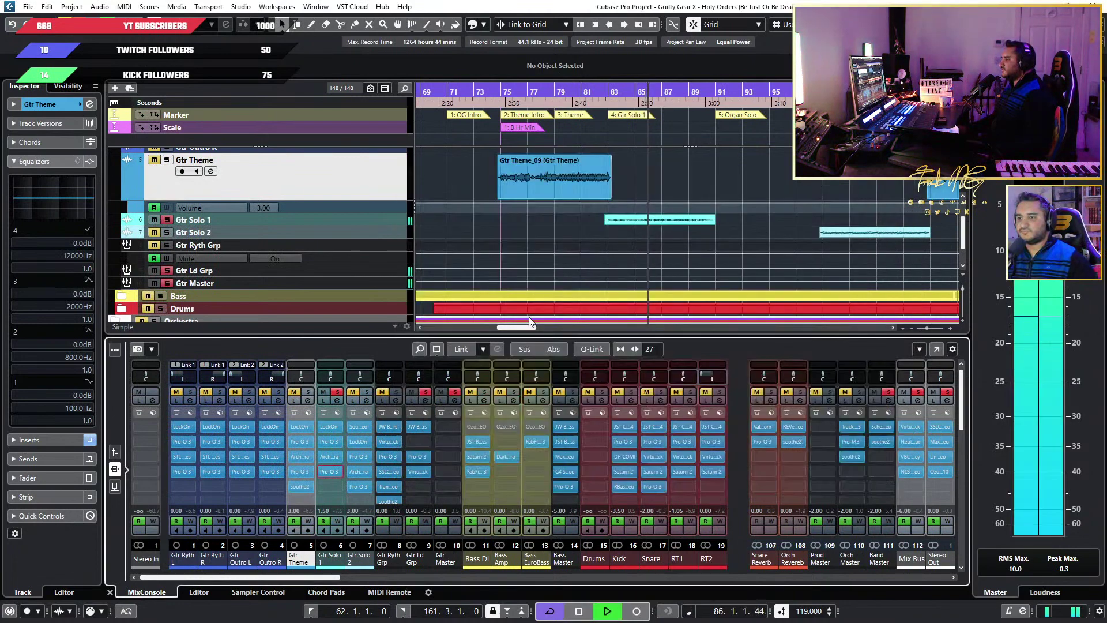
{"action": "key", "text": "space"}
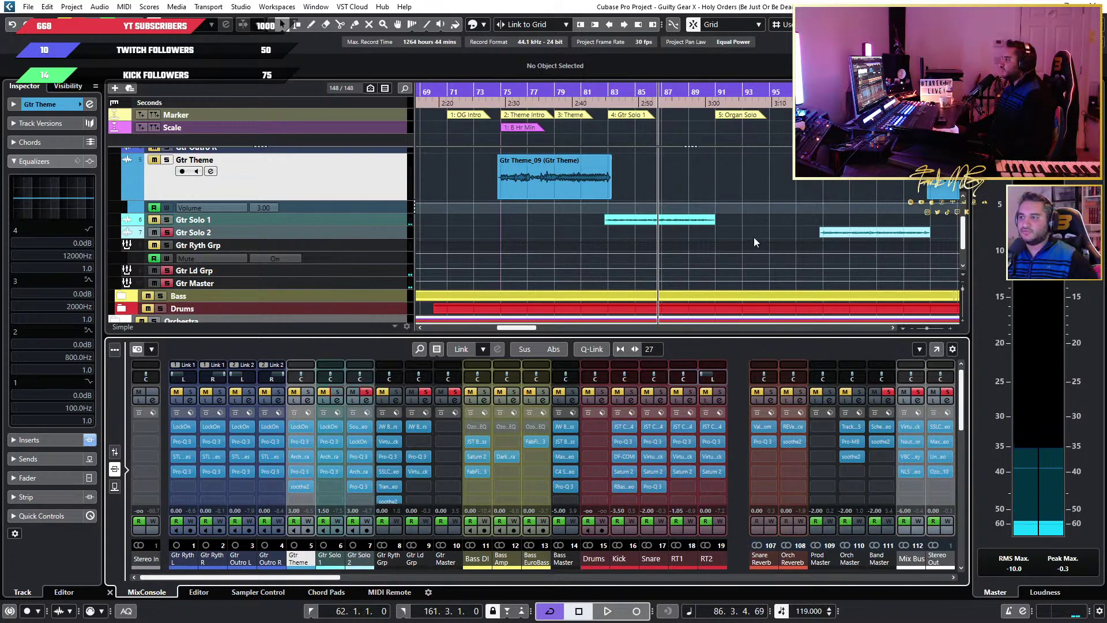
Play part of the soloed Gtr Solo 2 track from its marker
{"action": "scroll", "coordinate": [749, 238], "scroll_direction": "right", "scroll_amount": 3}
{"action": "key", "text": "KP_6"}
{"action": "key", "text": "space"}
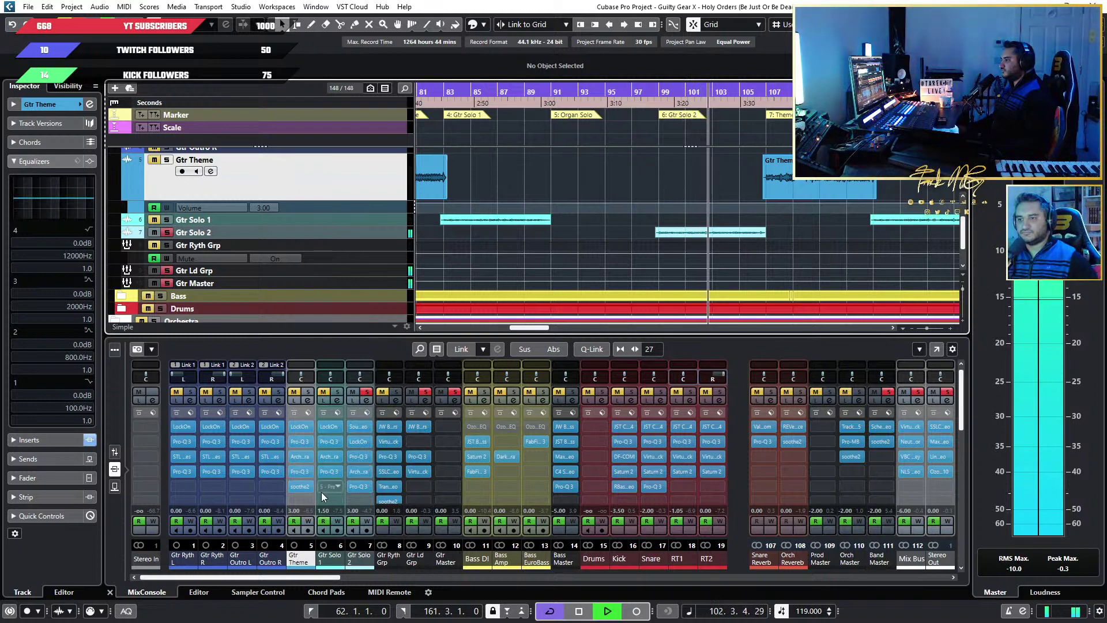
{"action": "key", "text": "space"}
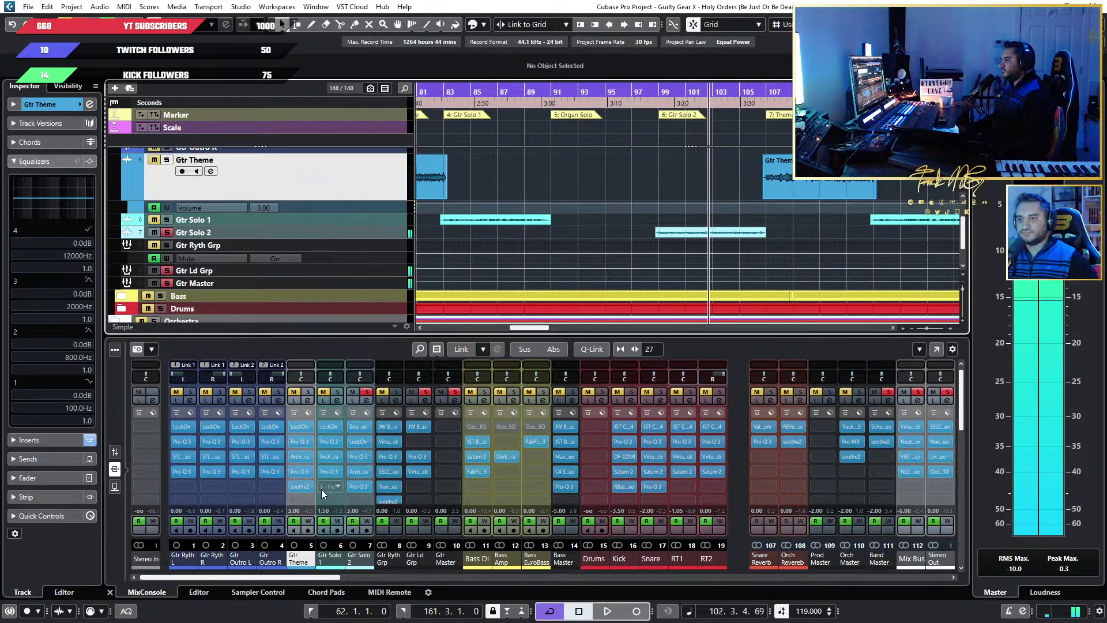
Open the SoundShifter Pitch insert on Gtr Solo 2 and move its window clear of the second solo's clip
{"action": "left_click", "coordinate": [361, 427]}
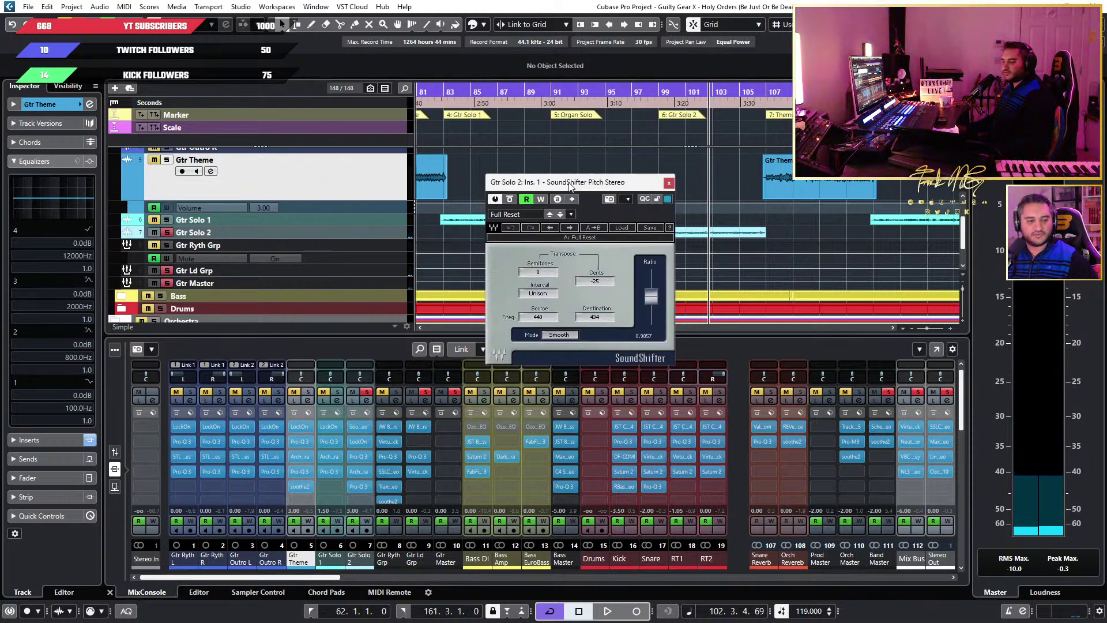
{"action": "left_click_drag", "start_coordinate": [564, 186], "coordinate": [545, 186]}
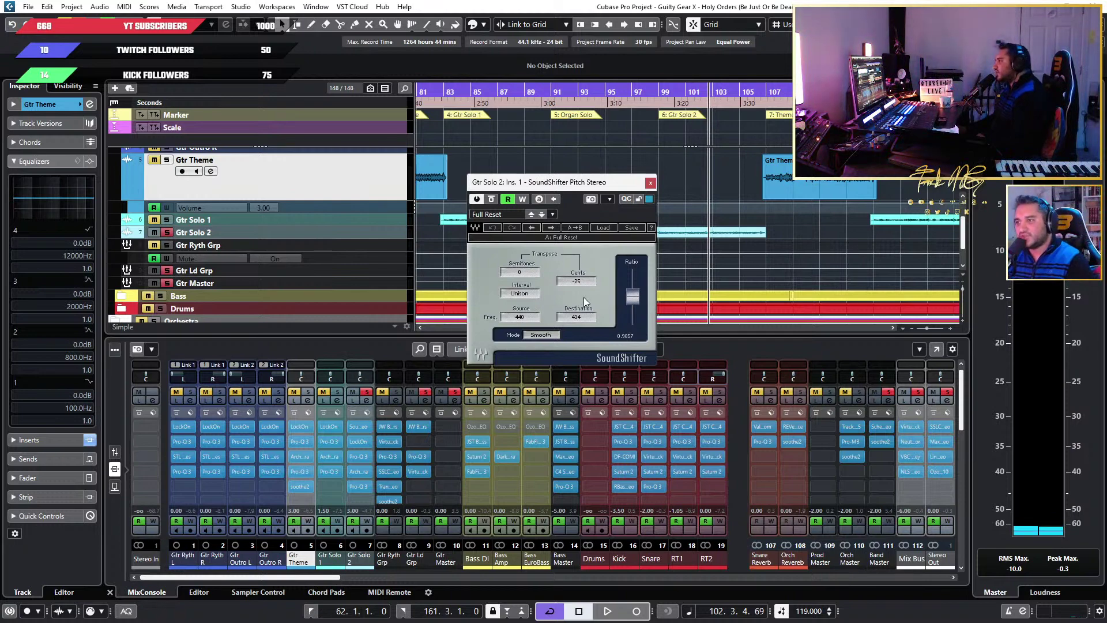
{"action": "left_click_drag", "start_coordinate": [605, 184], "coordinate": [476, 109]}
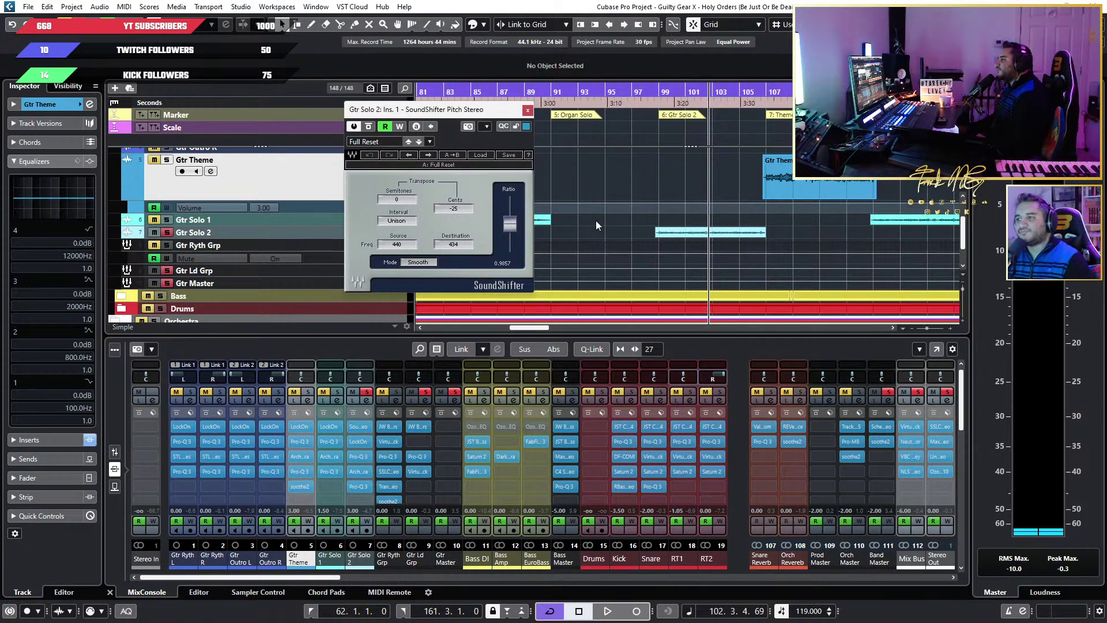
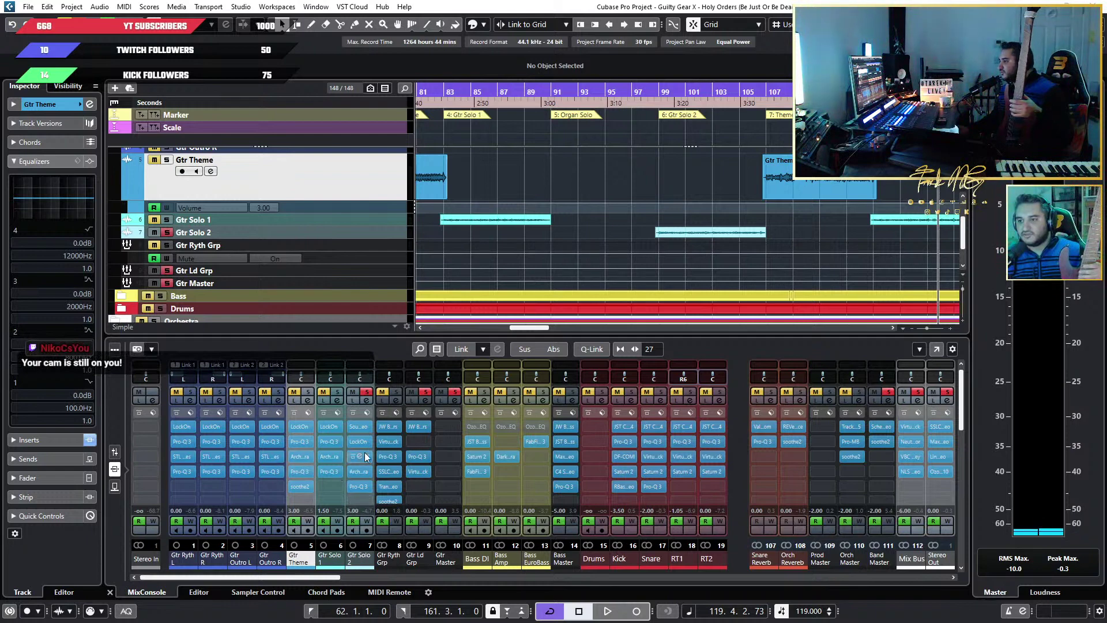
Open SoundShifter Pitch and the LockOn tuner on Gtr Solo 2 and arrange the two windows side by side
{"action": "left_click", "coordinate": [359, 426]}
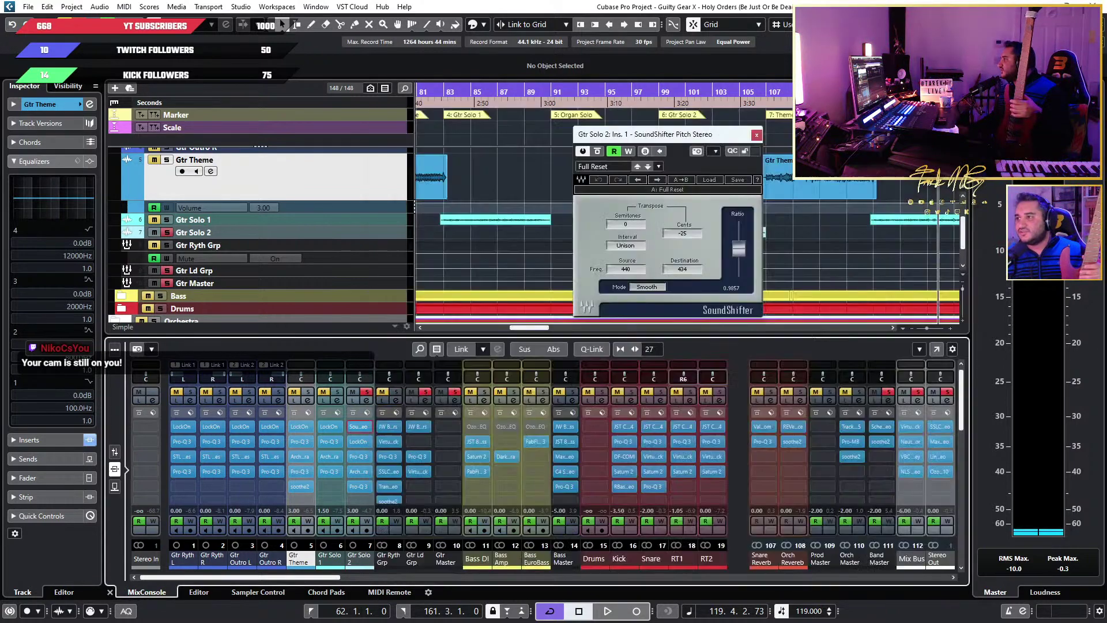
{"action": "left_click_drag", "start_coordinate": [684, 138], "coordinate": [839, 129]}
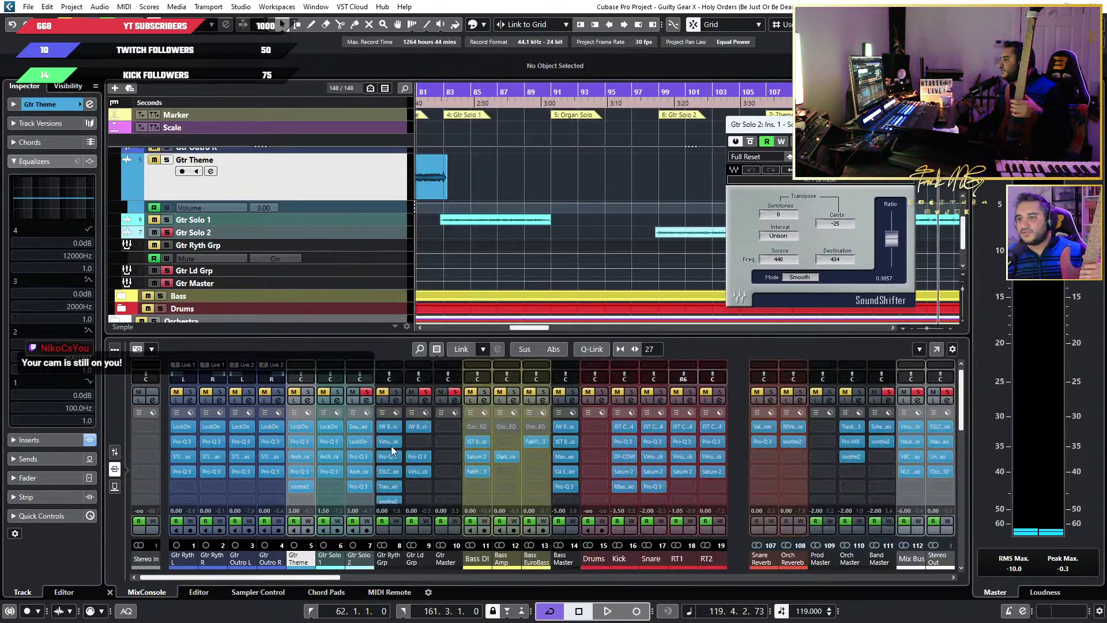
{"action": "left_click", "coordinate": [361, 441]}
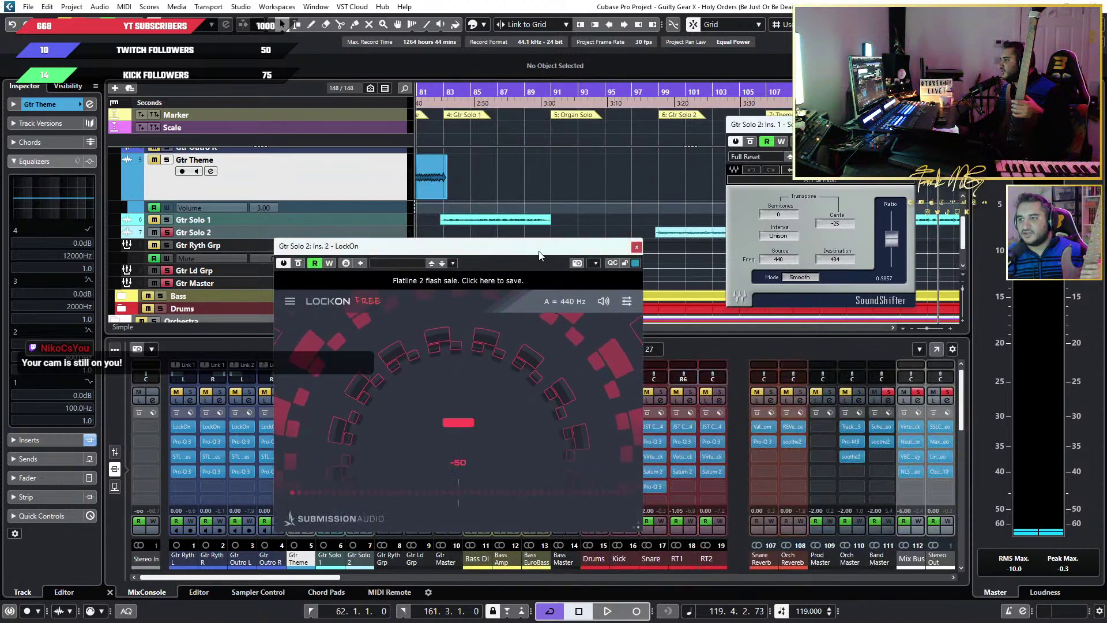
{"action": "mouse_move", "coordinate": [537, 247]}
{"action": "left_mouse_down"}
{"action": "mouse_move", "coordinate": [467, 245]}
{"action": "mouse_move", "coordinate": [538, 239]}
{"action": "left_mouse_up"}
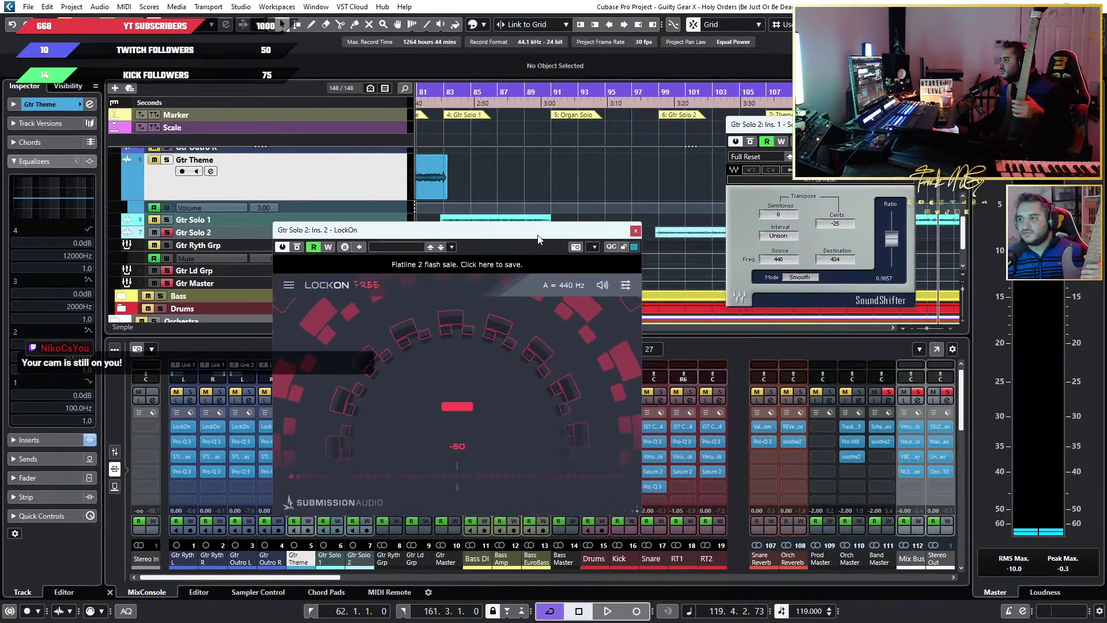
Play Gtr Solo 2 from bar 98 with SoundShifter bypassed and engaged, comparing the pitch on the LockOn tuner
{"action": "left_click", "coordinate": [653, 93]}
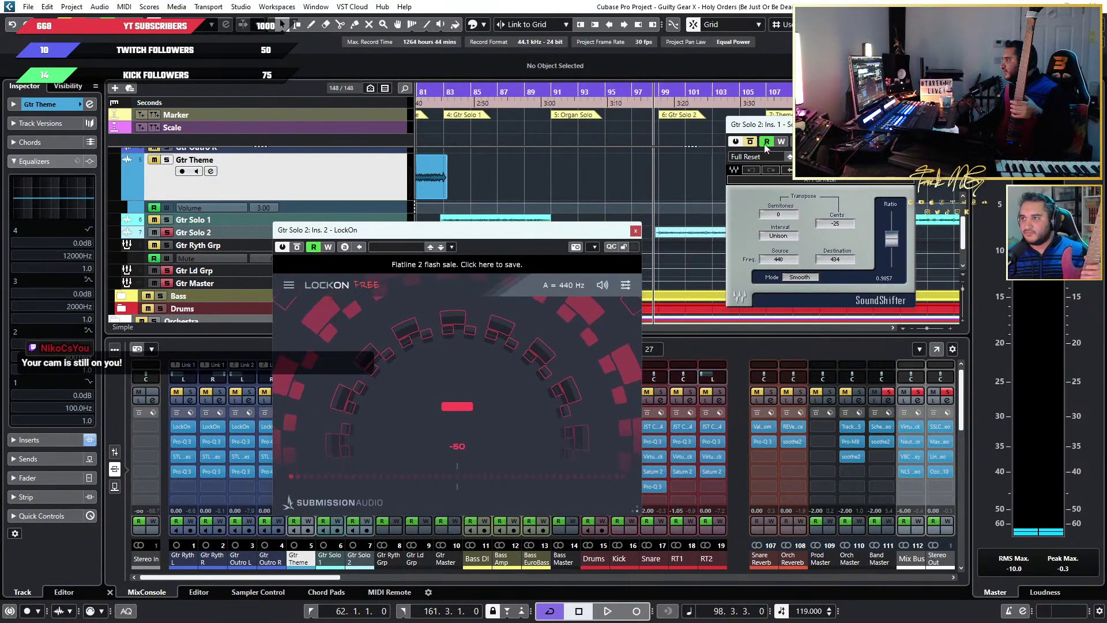
{"action": "key", "text": "space"}
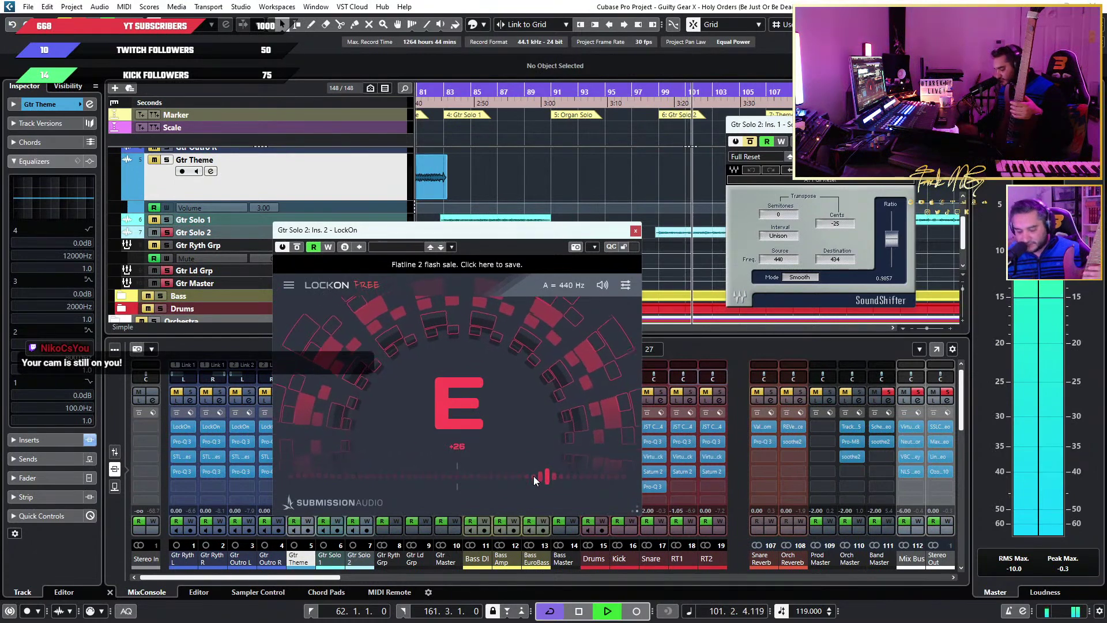
{"action": "key", "text": "space"}
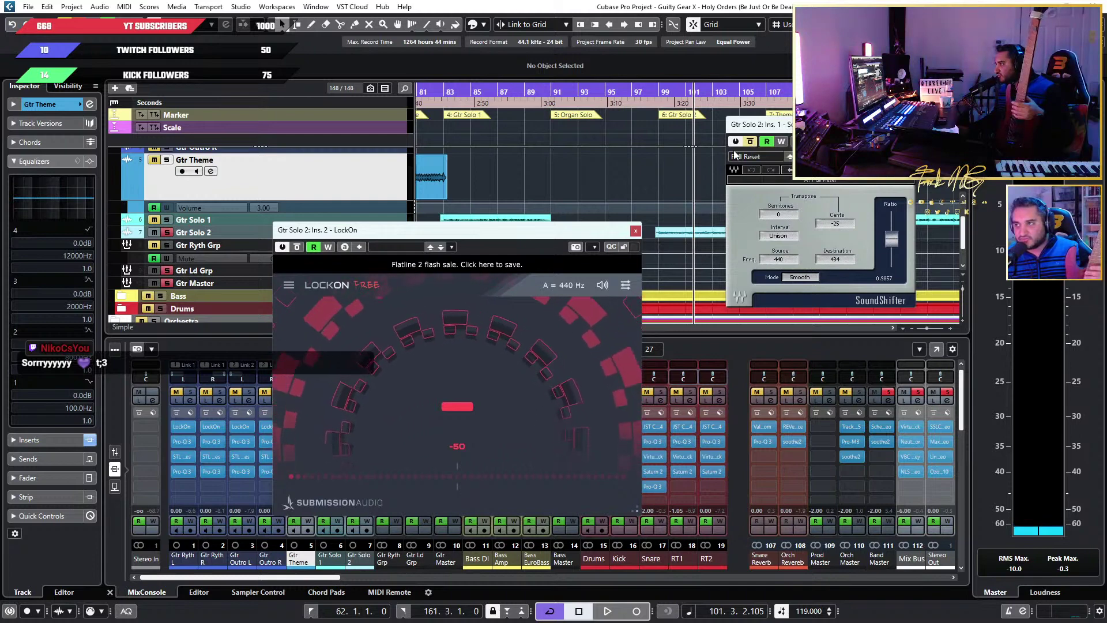
{"action": "key", "text": "space"}
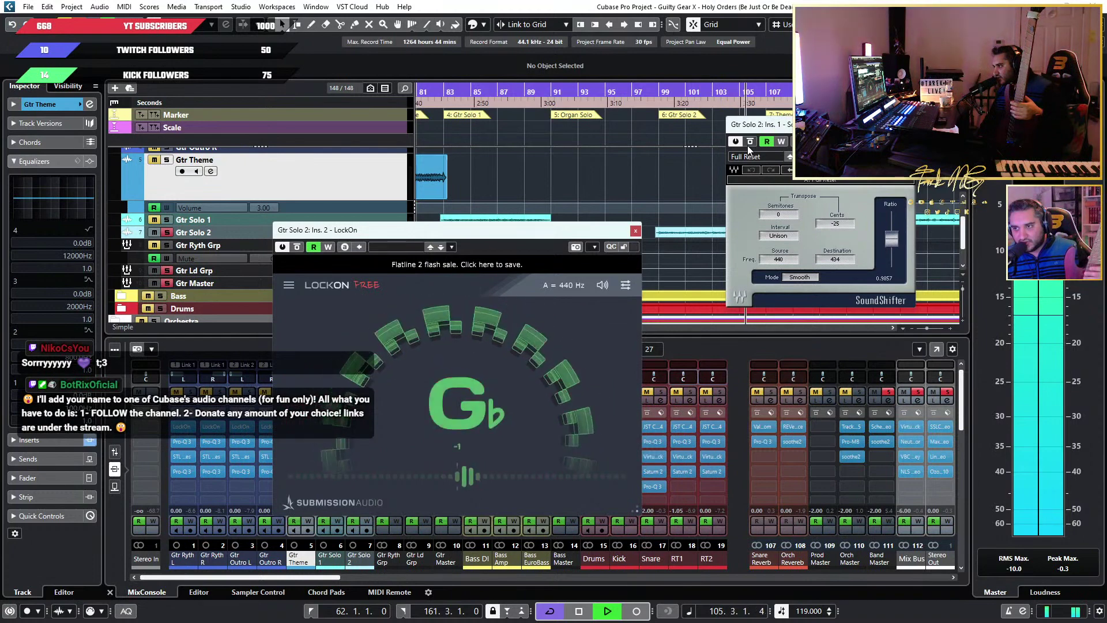
{"action": "key", "text": "space"}
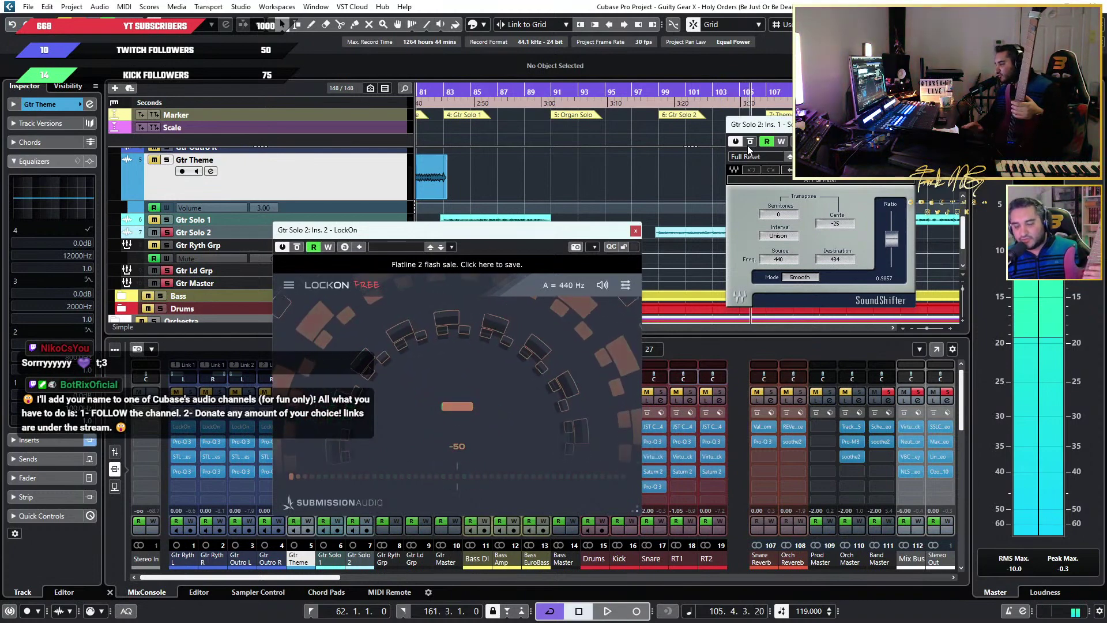
Move both plugin windows off the timeline, select the Gtr Solo 2 track, and zoom in on its clip around bar 102
{"action": "left_click_drag", "start_coordinate": [761, 124], "coordinate": [865, 118]}
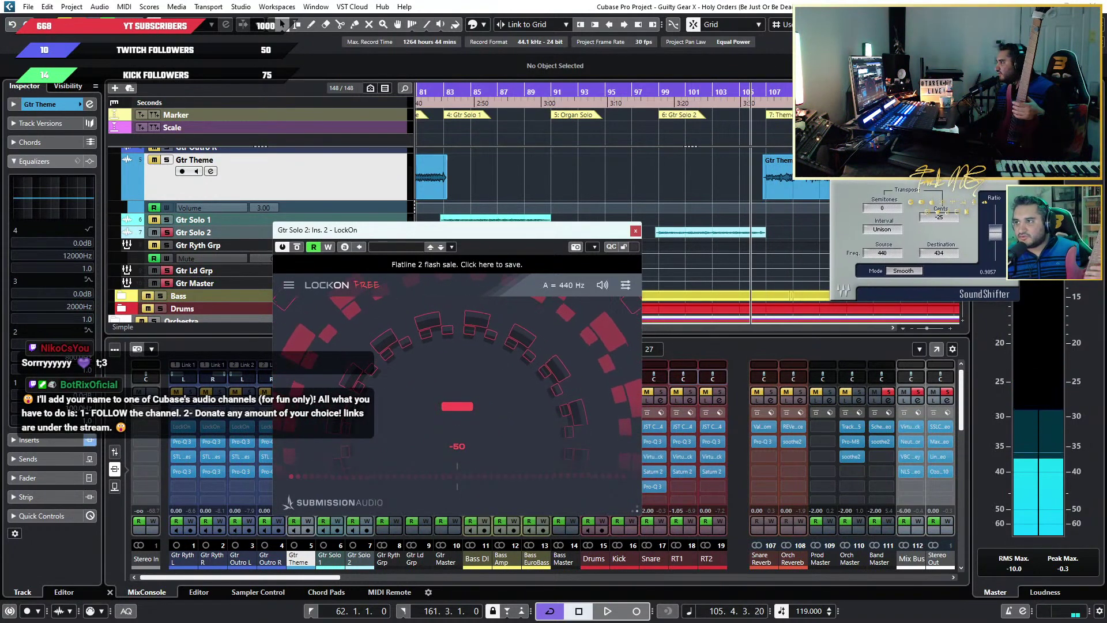
{"action": "left_click_drag", "start_coordinate": [460, 233], "coordinate": [227, 293]}
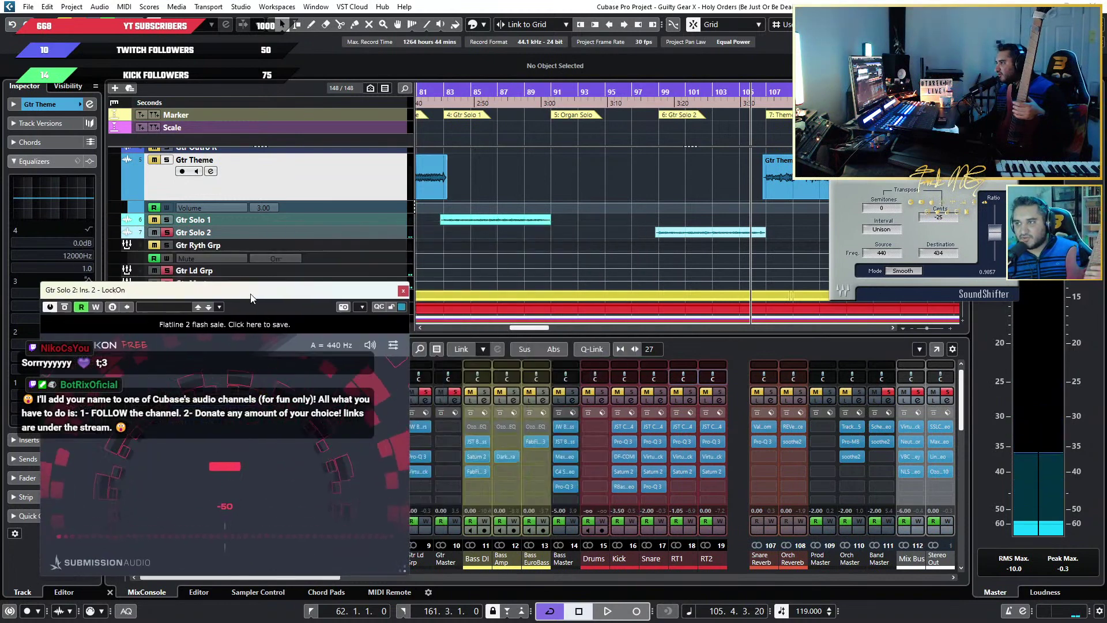
{"action": "left_click", "coordinate": [398, 233]}
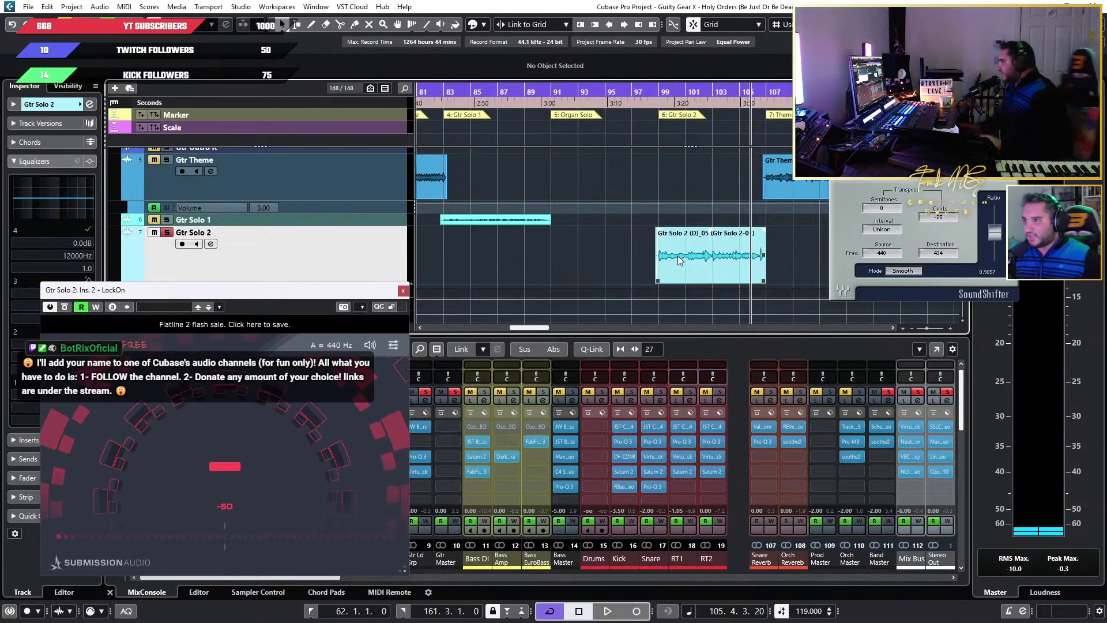
{"action": "scroll", "coordinate": [677, 256], "scroll_direction": "up", "scroll_amount": 5}
{"action": "scroll", "coordinate": [743, 273], "scroll_direction": "up", "scroll_amount": 3}
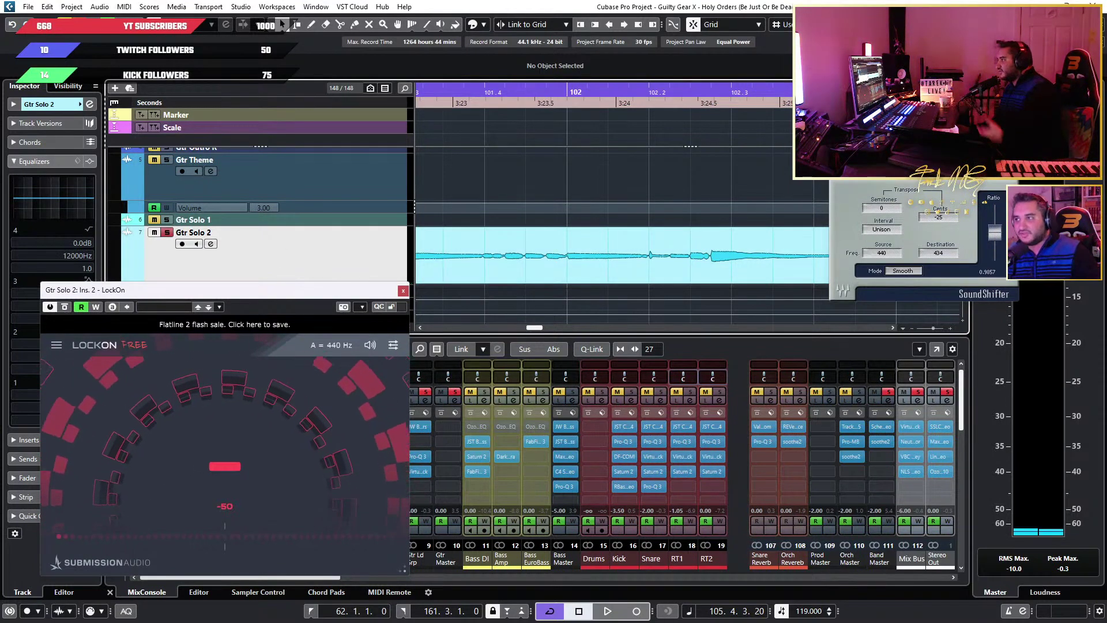
Close the LockOn and SoundShifter Pitch windows of Gtr Solo 2 to clear the timeline around its clip
{"action": "left_click_drag", "start_coordinate": [904, 119], "coordinate": [577, 202]}
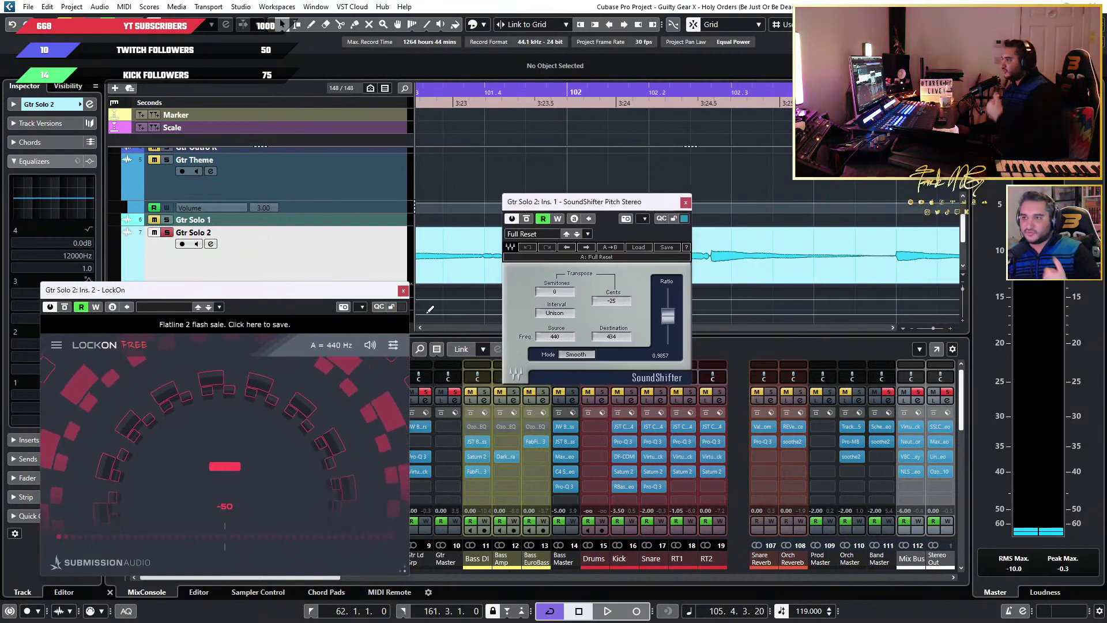
{"action": "key", "text": "ctrl+w"}
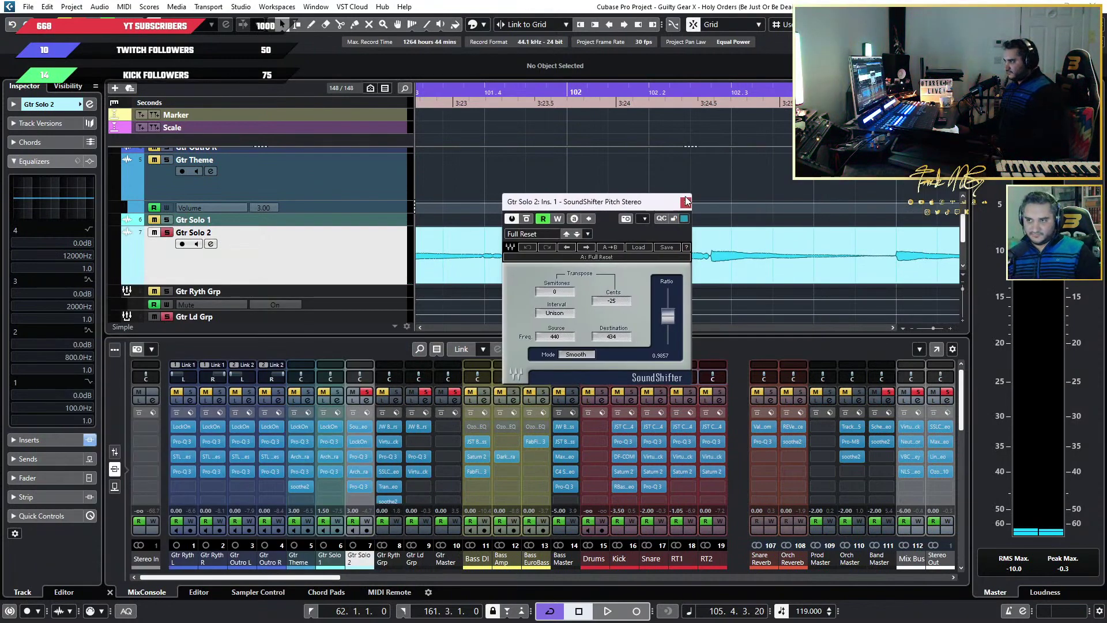
{"action": "left_click", "coordinate": [686, 200]}
{"action": "scroll", "coordinate": [623, 190], "scroll_direction": "down", "scroll_amount": 8}
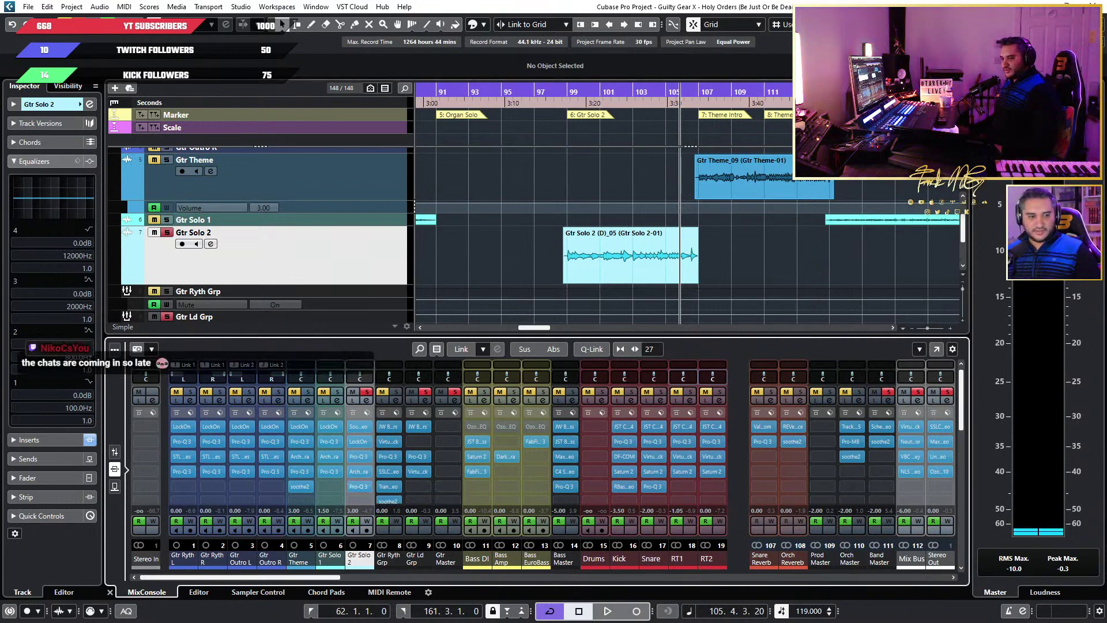
Open the Pro-Q 3 in insert 5 of Gtr Solo 2, examine its narrow EQ cut, and close it
{"action": "left_click", "coordinate": [358, 486]}
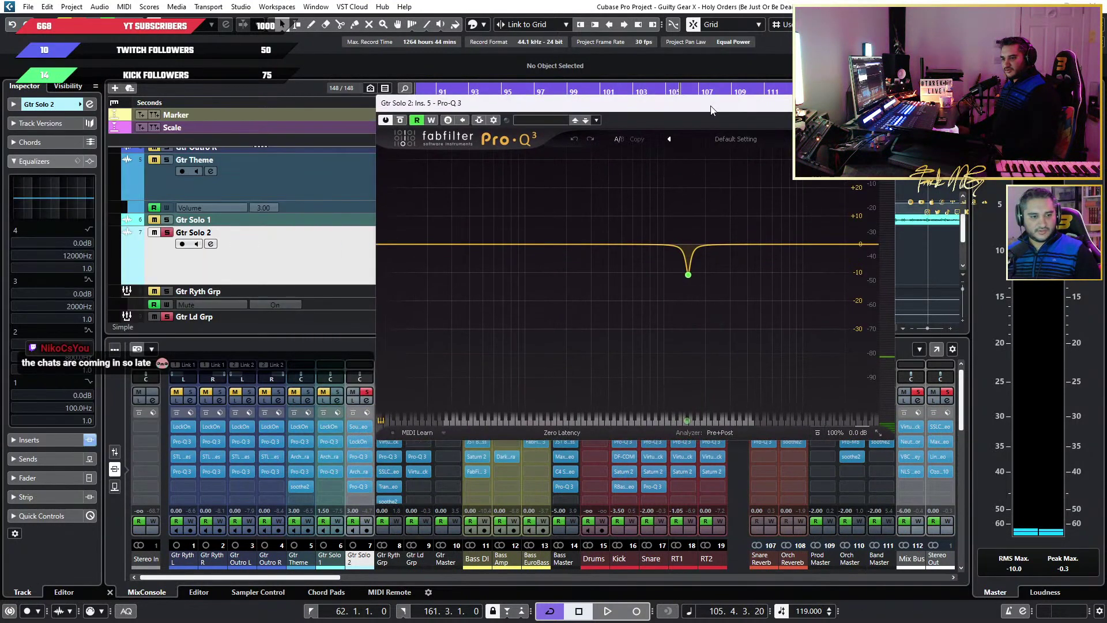
{"action": "left_click_drag", "start_coordinate": [711, 109], "coordinate": [708, 146]}
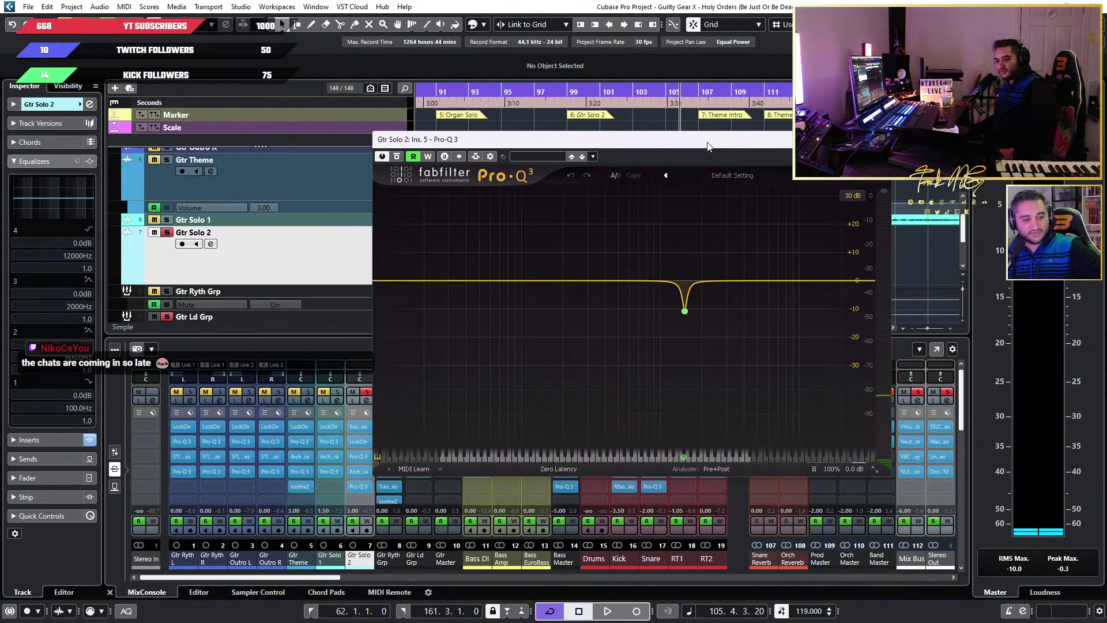
{"action": "left_click_drag", "start_coordinate": [708, 145], "coordinate": [612, 144]}
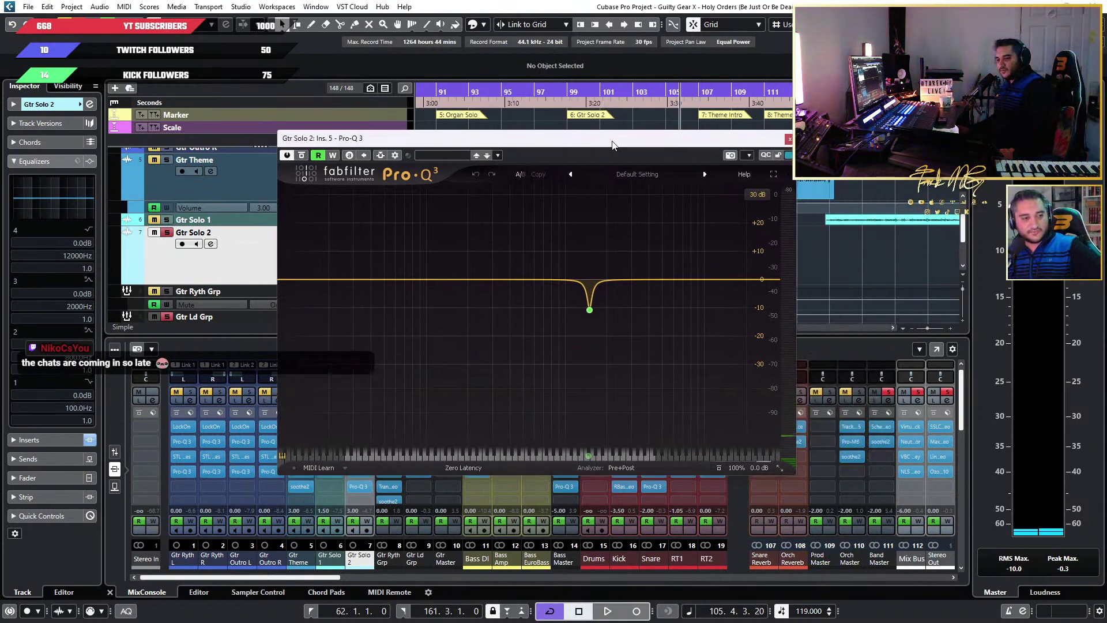
{"action": "left_click", "coordinate": [788, 140]}
Reduce the track heights in the arrangement and turn off the solo on Gtr Solo 2
{"action": "scroll", "coordinate": [688, 232], "scroll_direction": "left", "scroll_amount": 2}
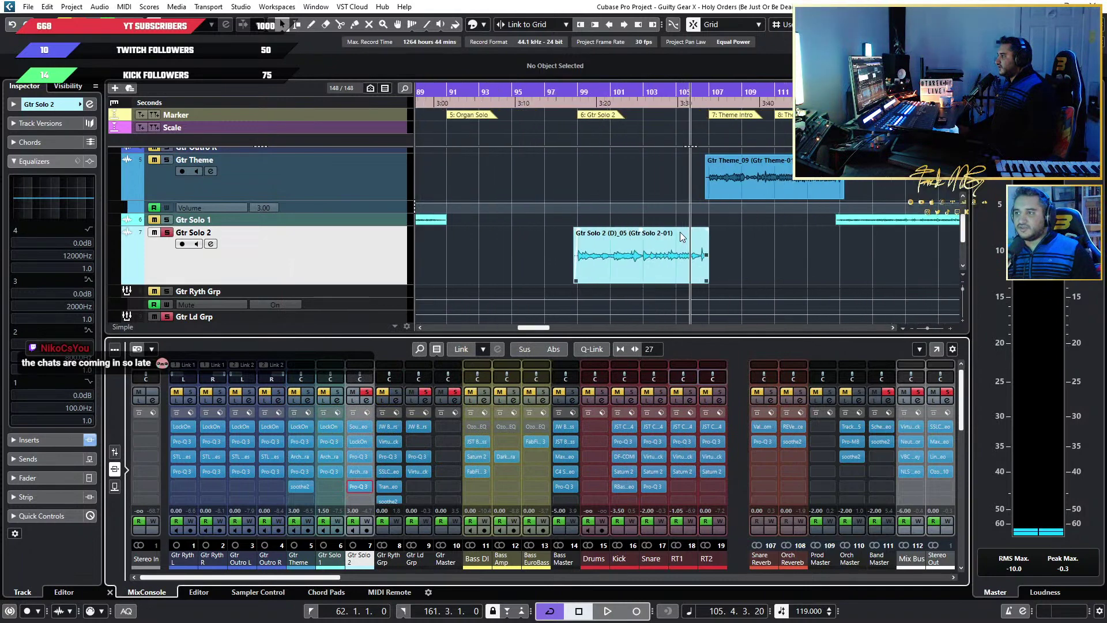
{"action": "scroll", "coordinate": [723, 250], "scroll_direction": "right", "scroll_amount": 5}
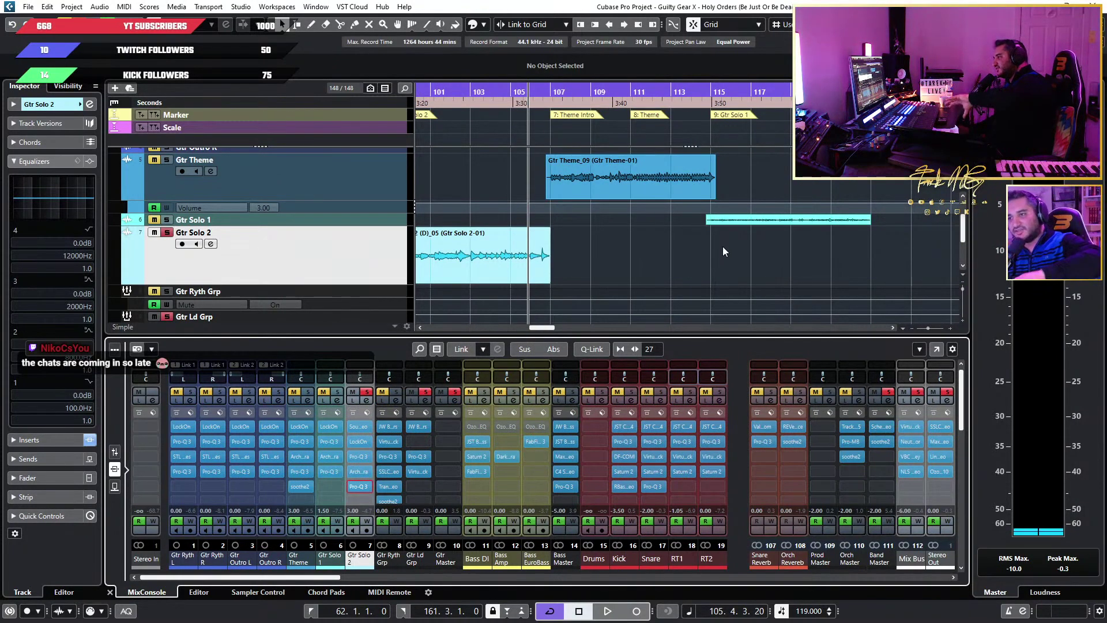
{"action": "scroll", "coordinate": [662, 250], "scroll_direction": "down", "scroll_amount": 5, "text": "ctrl"}
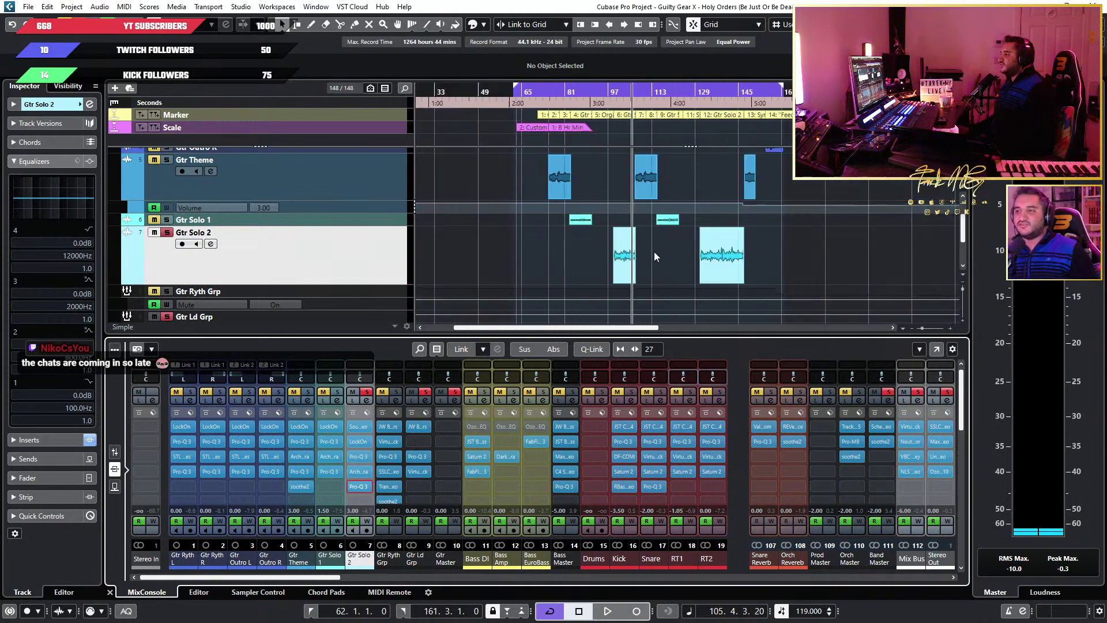
{"action": "scroll", "coordinate": [690, 258], "scroll_direction": "down", "scroll_amount": 3, "text": "ctrl+shift"}
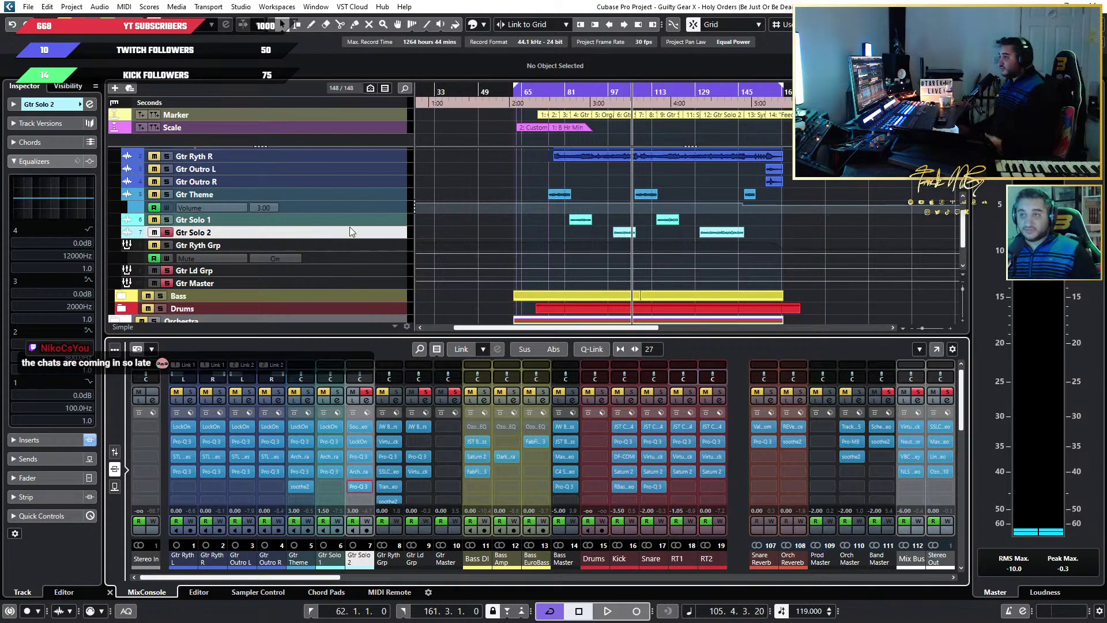
{"action": "left_click", "coordinate": [154, 232]}
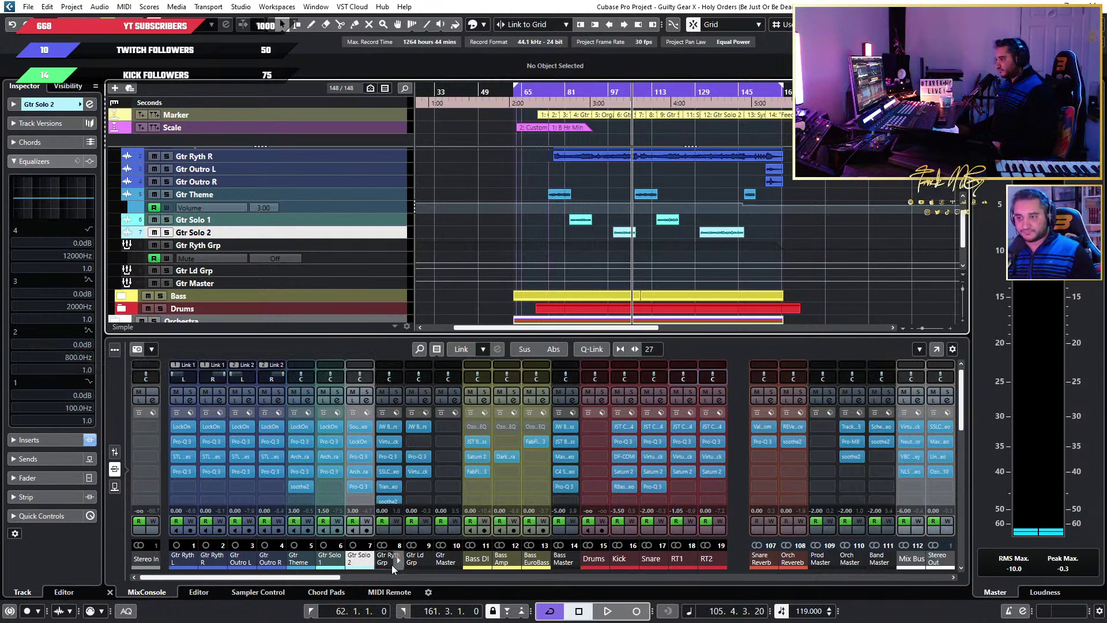
Open the JW BG-Guitars insert on Gtr Ryth Grp to examine its settings
{"action": "scroll", "coordinate": [442, 493], "scroll_direction": "down", "scroll_amount": 3}
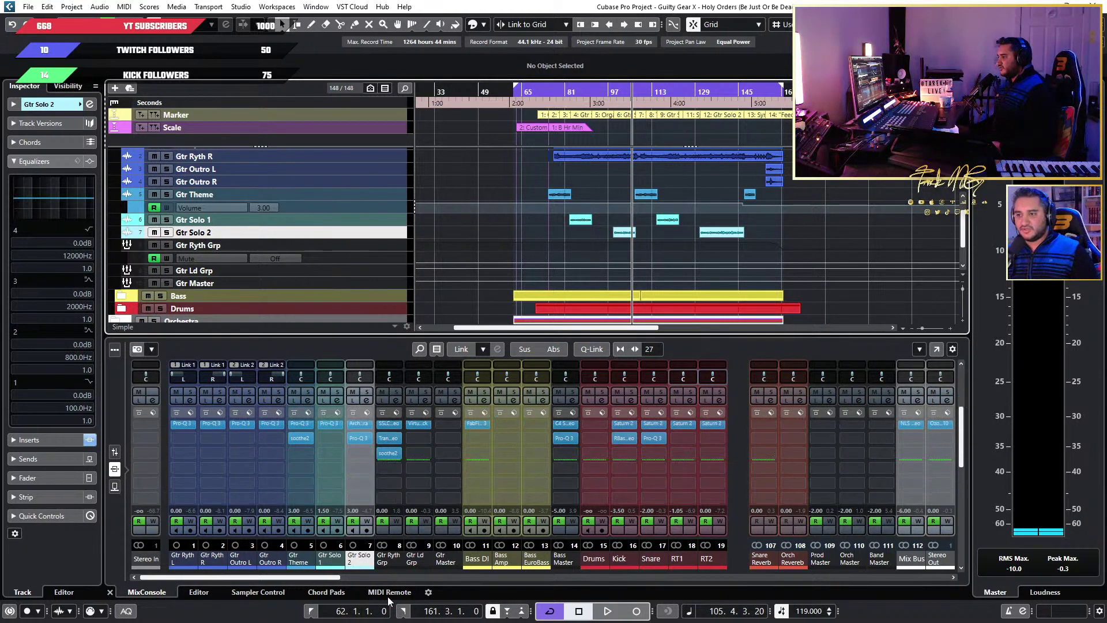
{"action": "scroll", "coordinate": [421, 462], "scroll_direction": "up", "scroll_amount": 3}
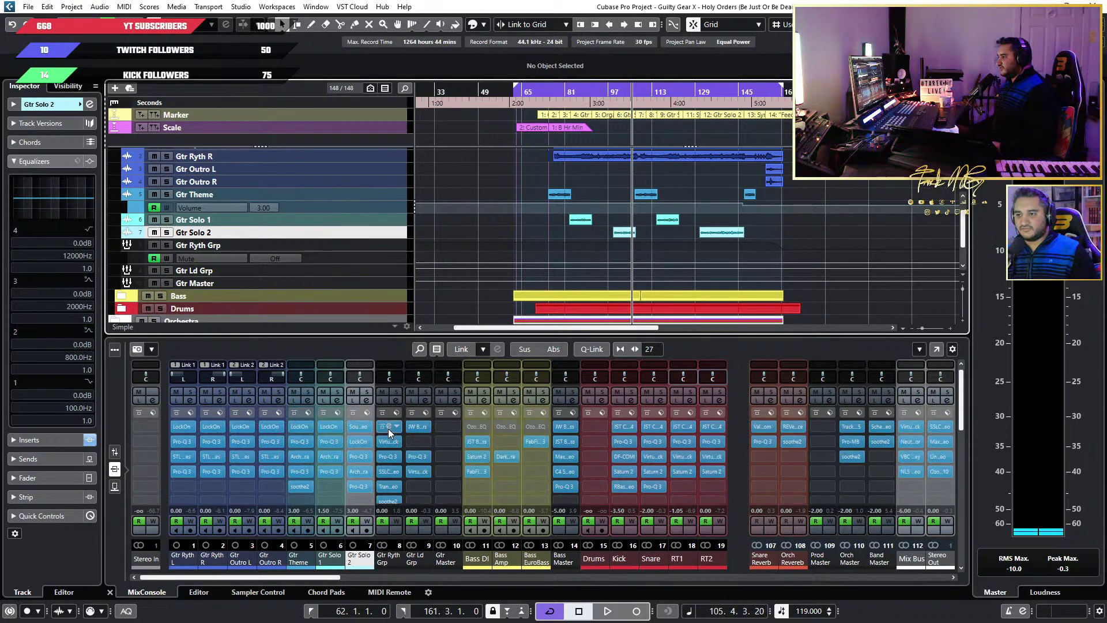
{"action": "left_click", "coordinate": [389, 426]}
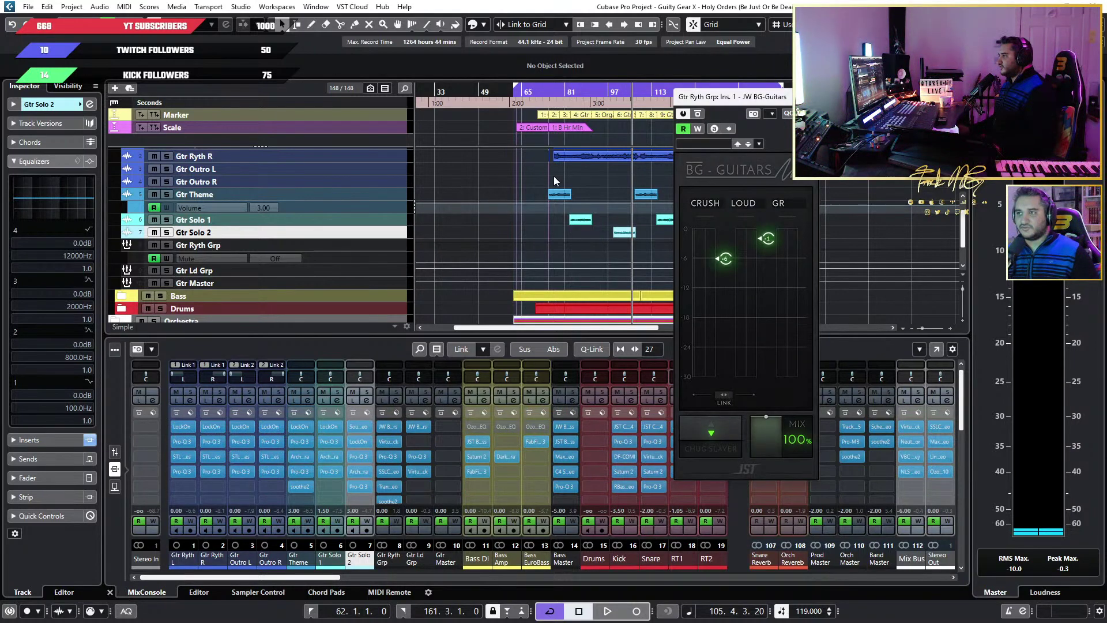
{"action": "left_click", "coordinate": [361, 442]}
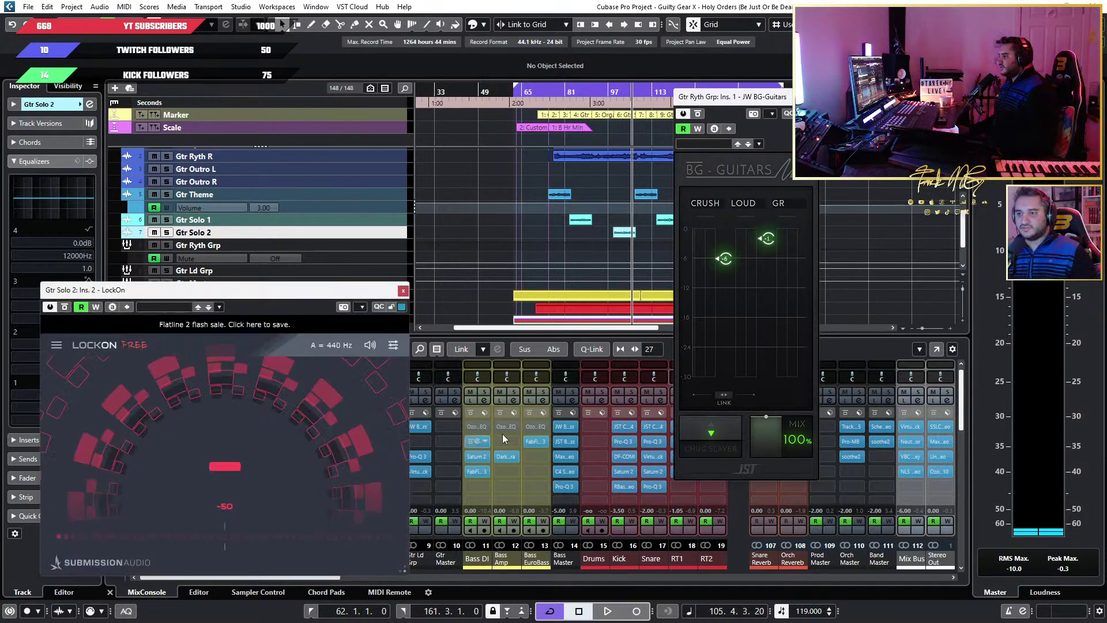
{"action": "left_click", "coordinate": [404, 291]}
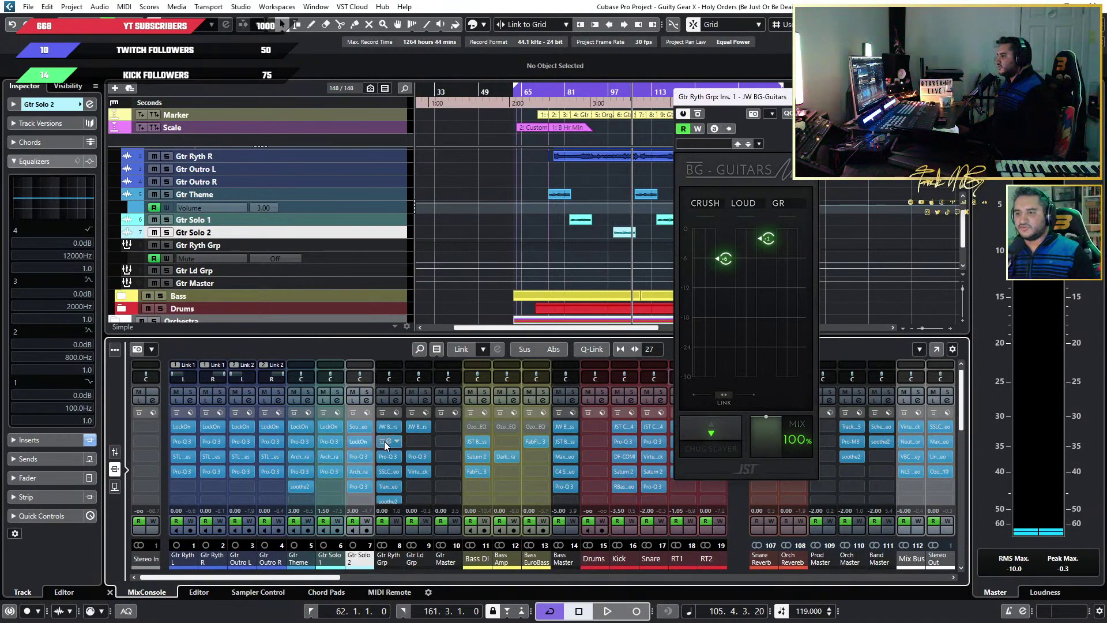
Open the Virtual Mix Rack insert on Gtr Ryth Grp, examine its module chain, and close it
{"action": "left_click", "coordinate": [395, 441]}
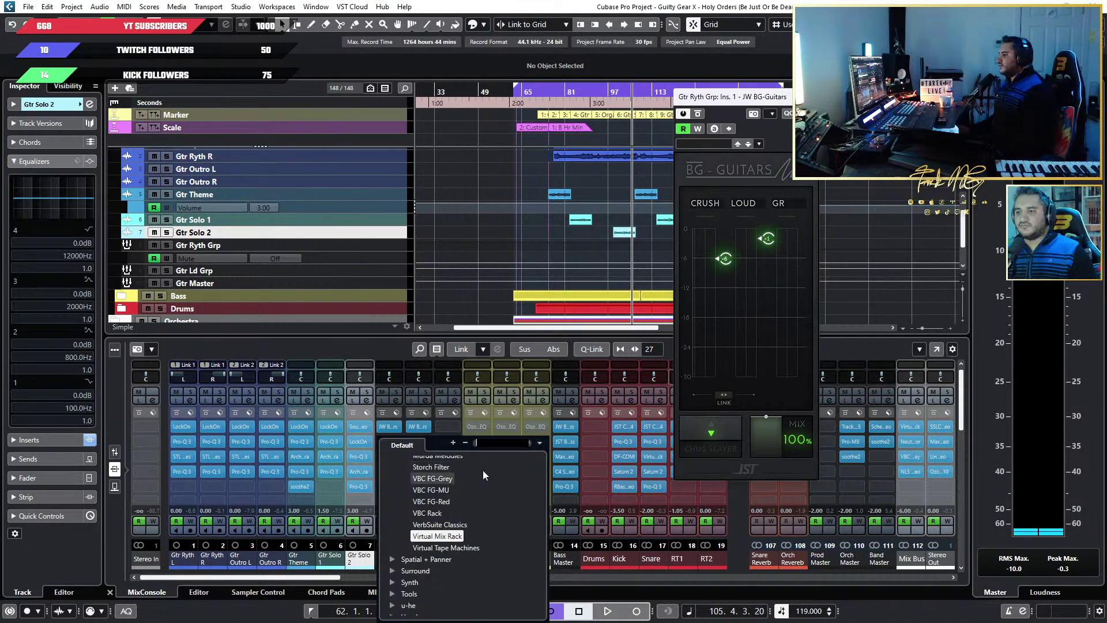
{"action": "left_click", "coordinate": [382, 362]}
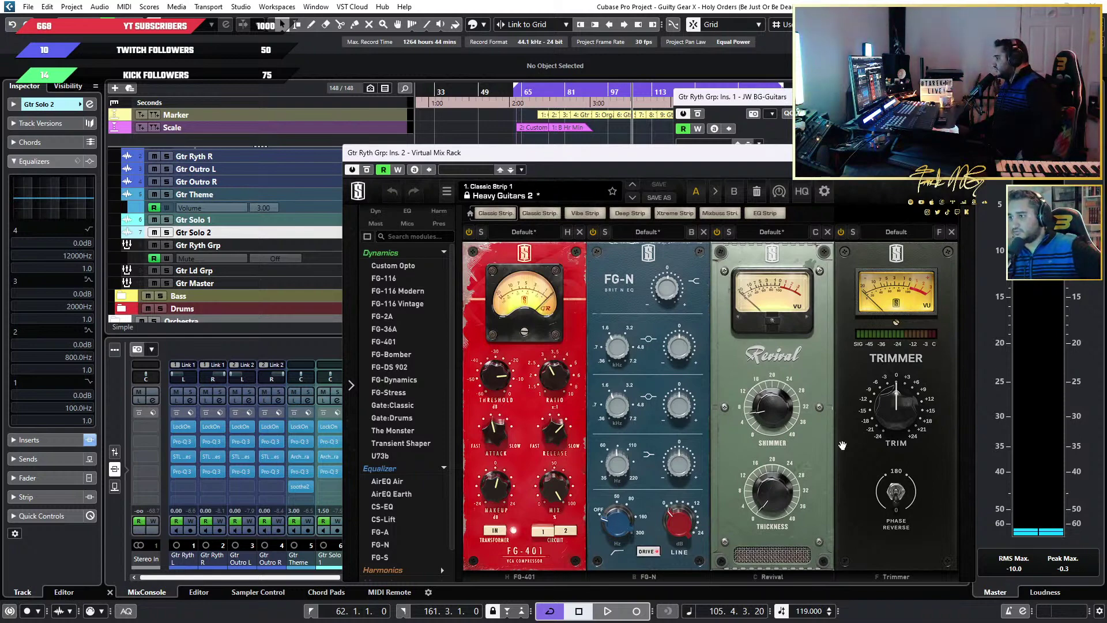
{"action": "left_click_drag", "start_coordinate": [874, 153], "coordinate": [692, 158]}
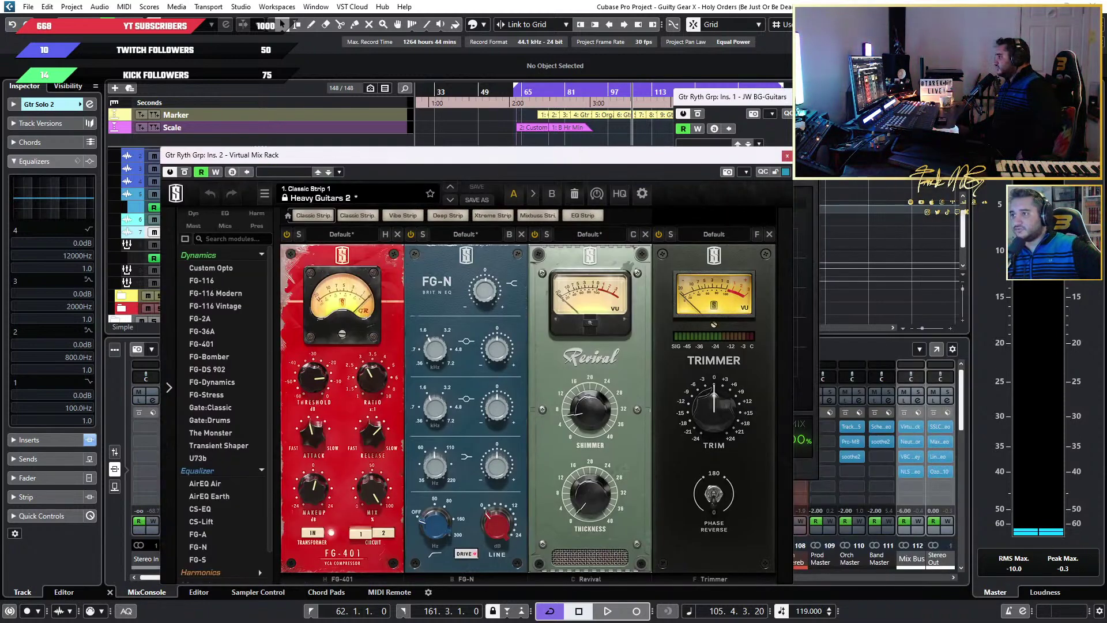
{"action": "left_click", "coordinate": [787, 155]}
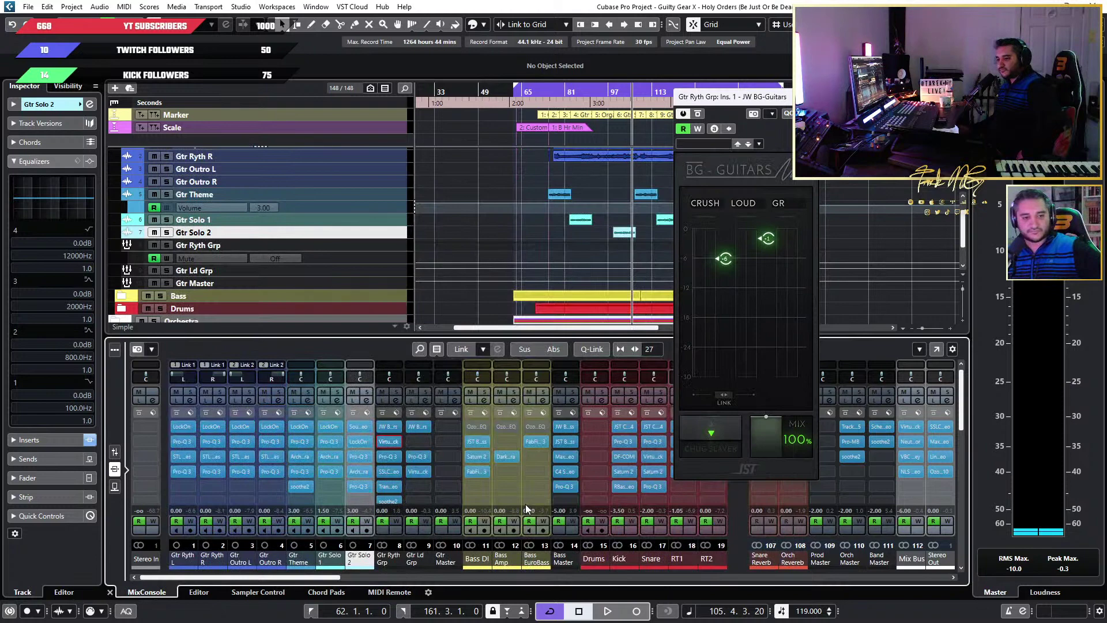
Examine the Pro-Q 3 and SSLChannel inserts on Gtr Ryth Grp, and close them along with the BG-Guitars window
{"action": "left_click", "coordinate": [392, 457]}
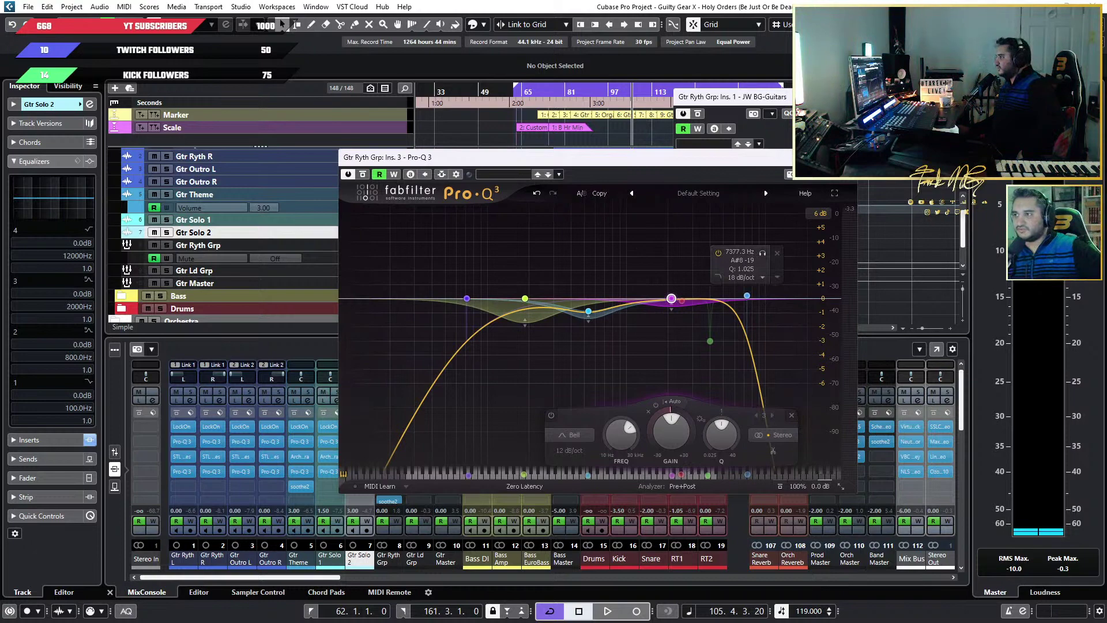
{"action": "key", "text": "ctrl+w"}
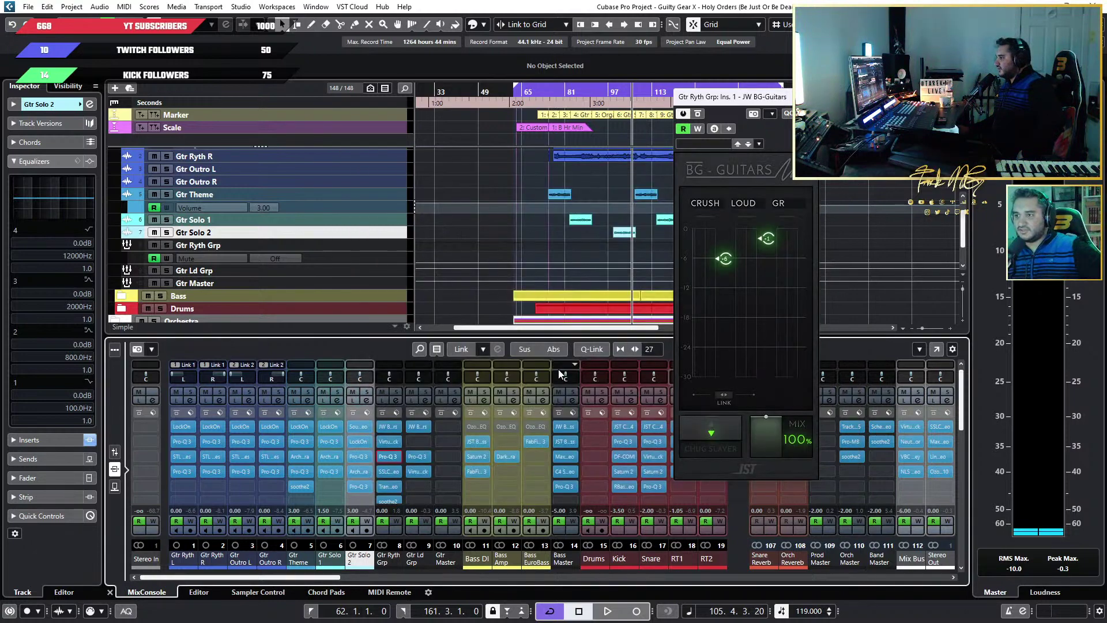
{"action": "left_click", "coordinate": [390, 471]}
{"action": "left_click_drag", "start_coordinate": [758, 128], "coordinate": [369, 128]}
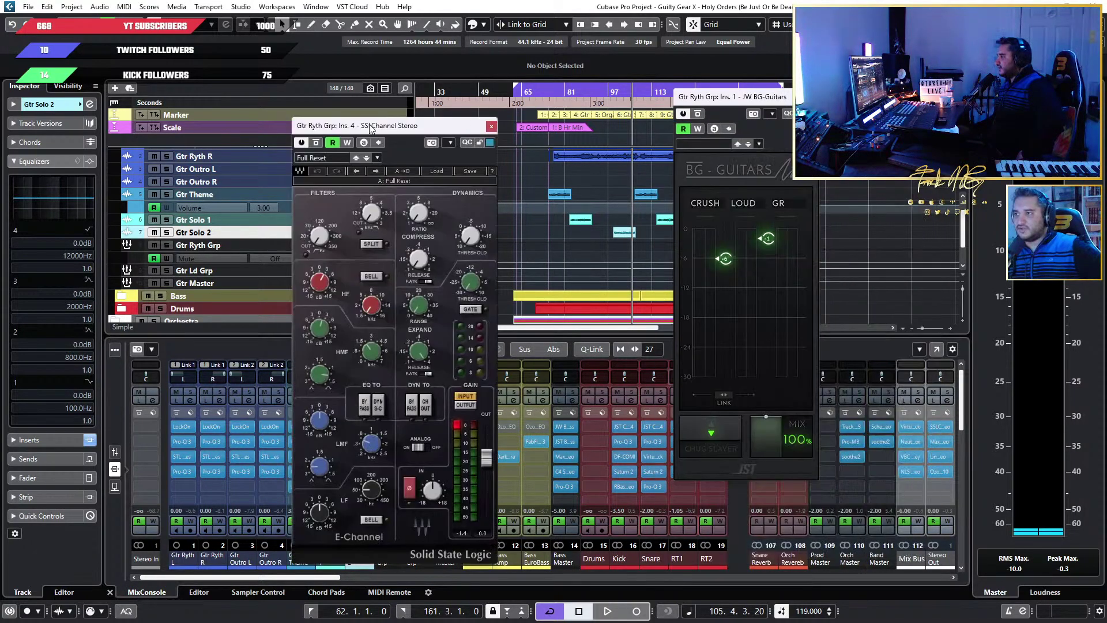
{"action": "key", "text": "ctrl+w"}
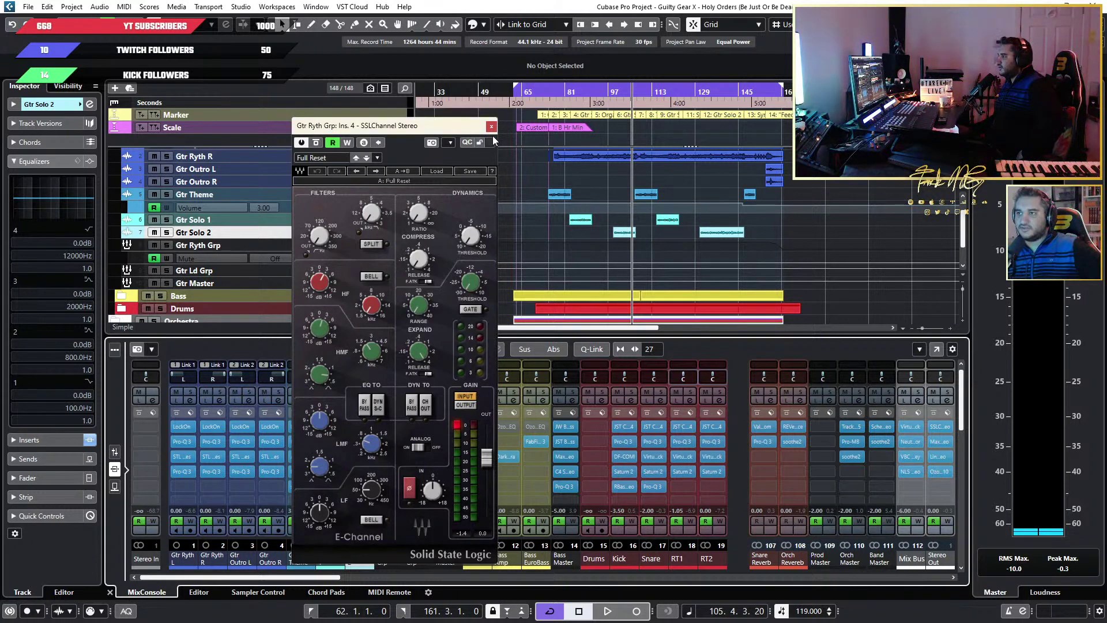
{"action": "key", "text": "ctrl+w"}
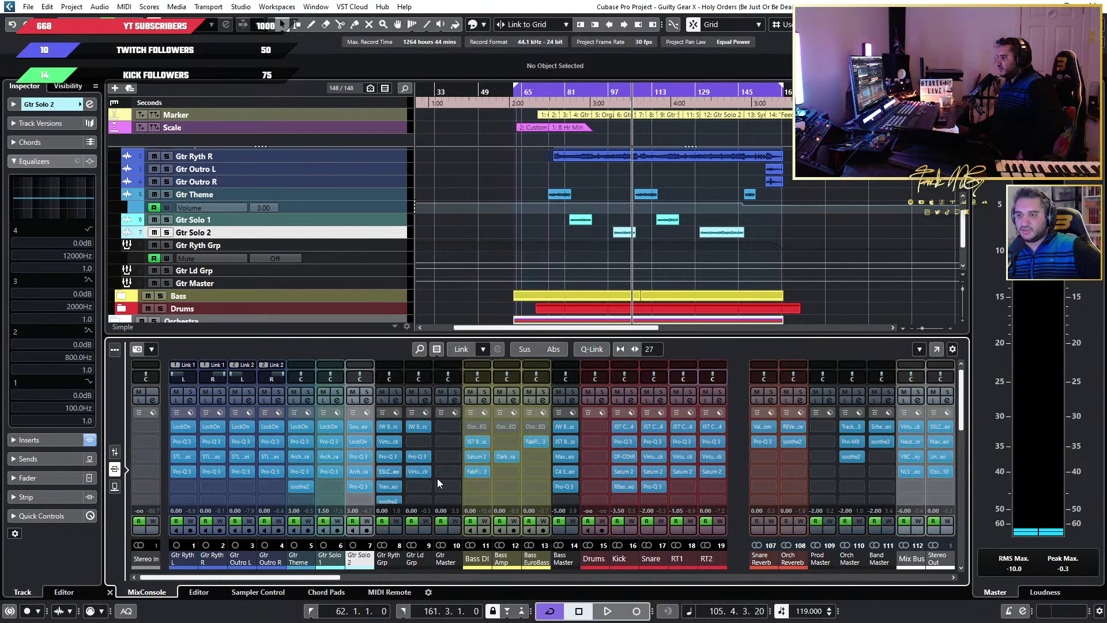
Open the TransX Wide insert on Gtr Ryth Grp, examine its transient settings, and close it
{"action": "scroll", "coordinate": [431, 491], "scroll_direction": "down", "scroll_amount": 2}
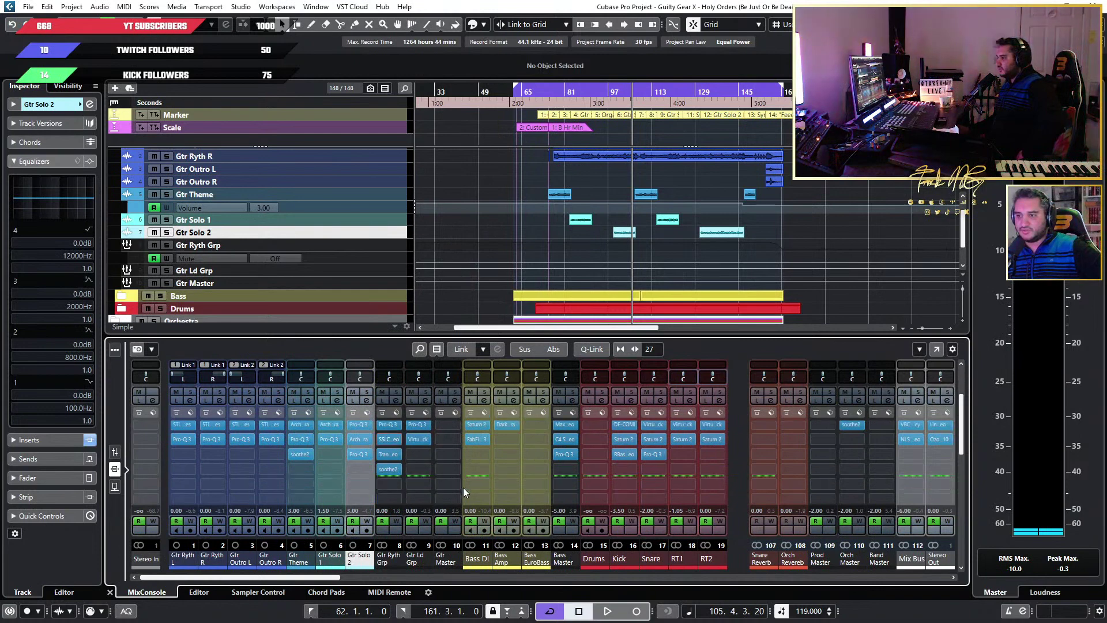
{"action": "left_click", "coordinate": [390, 453]}
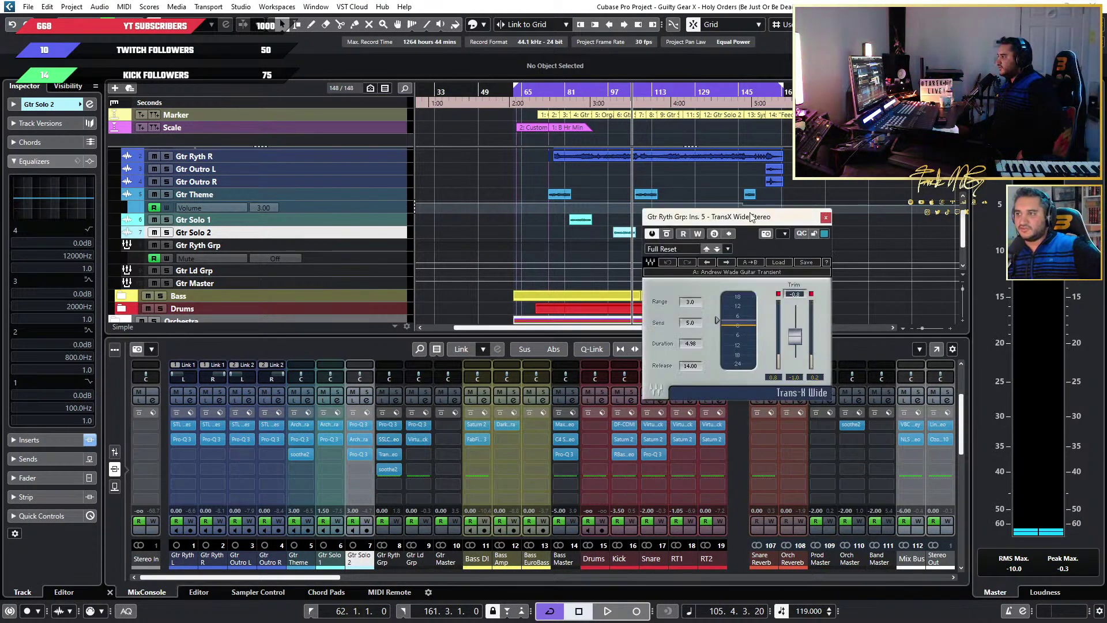
{"action": "left_click_drag", "start_coordinate": [751, 216], "coordinate": [505, 211]}
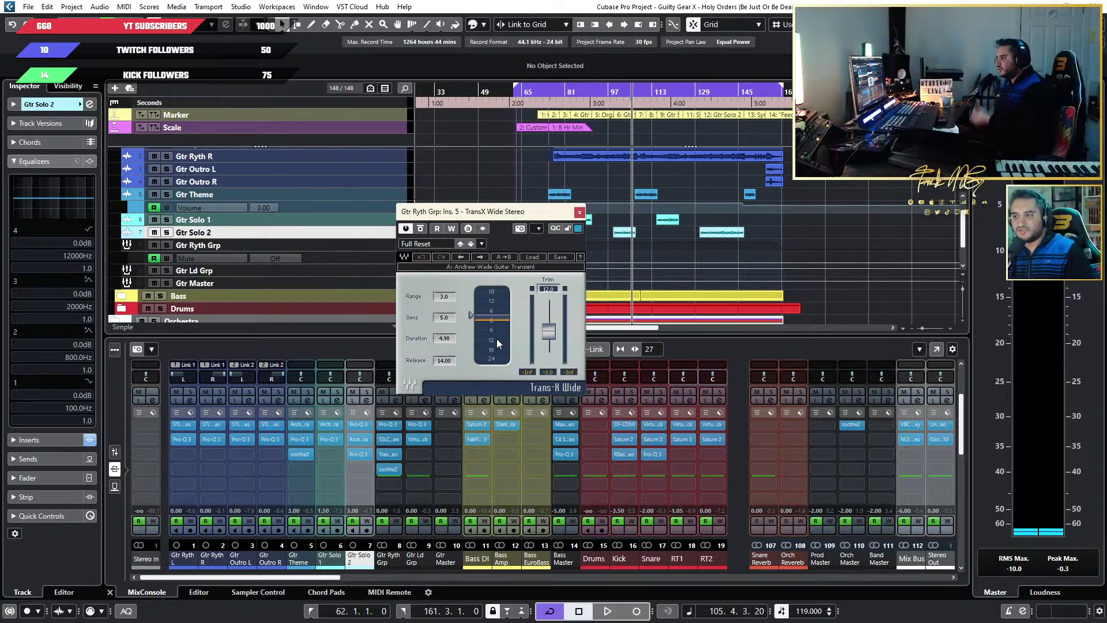
{"action": "left_click", "coordinate": [579, 212]}
Set the playback position to 74.3.1 just before the rhythm guitar clips, and open the soothe2 insert on Gtr Ryth Grp
{"action": "scroll", "coordinate": [534, 175], "scroll_direction": "up", "scroll_amount": 3}
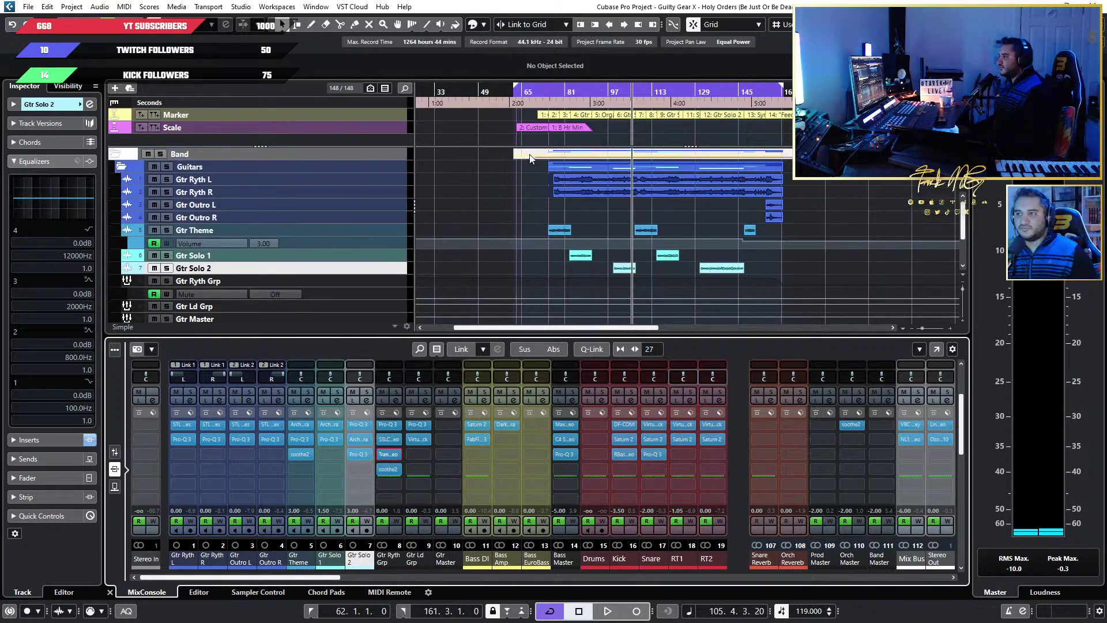
{"action": "scroll", "coordinate": [549, 179], "scroll_direction": "up", "scroll_amount": 10}
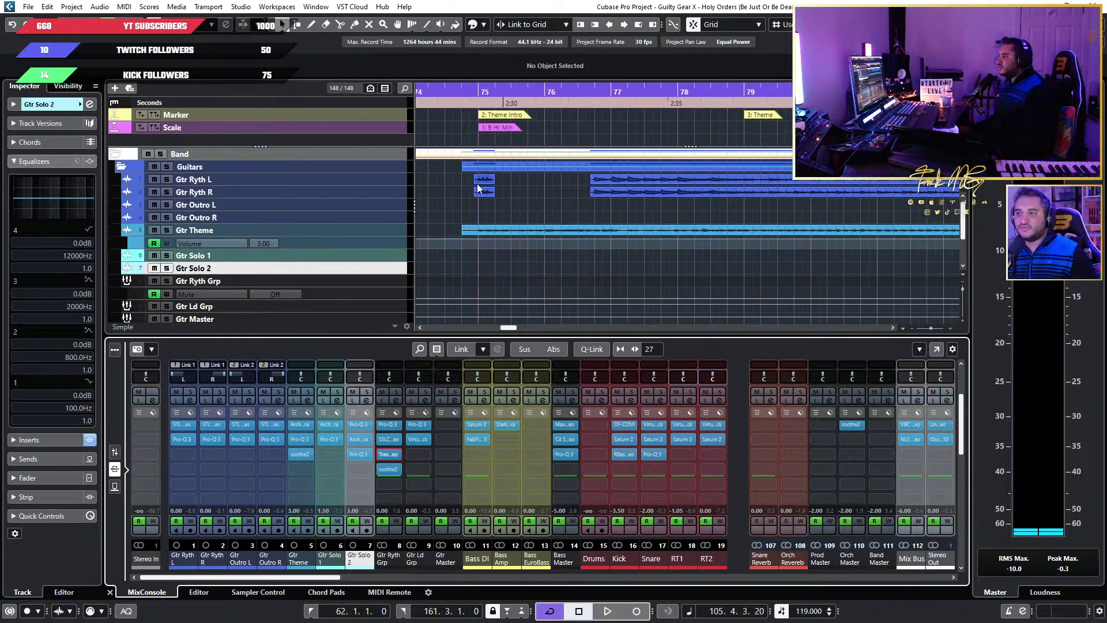
{"action": "scroll", "coordinate": [627, 183], "scroll_direction": "down", "scroll_amount": 10}
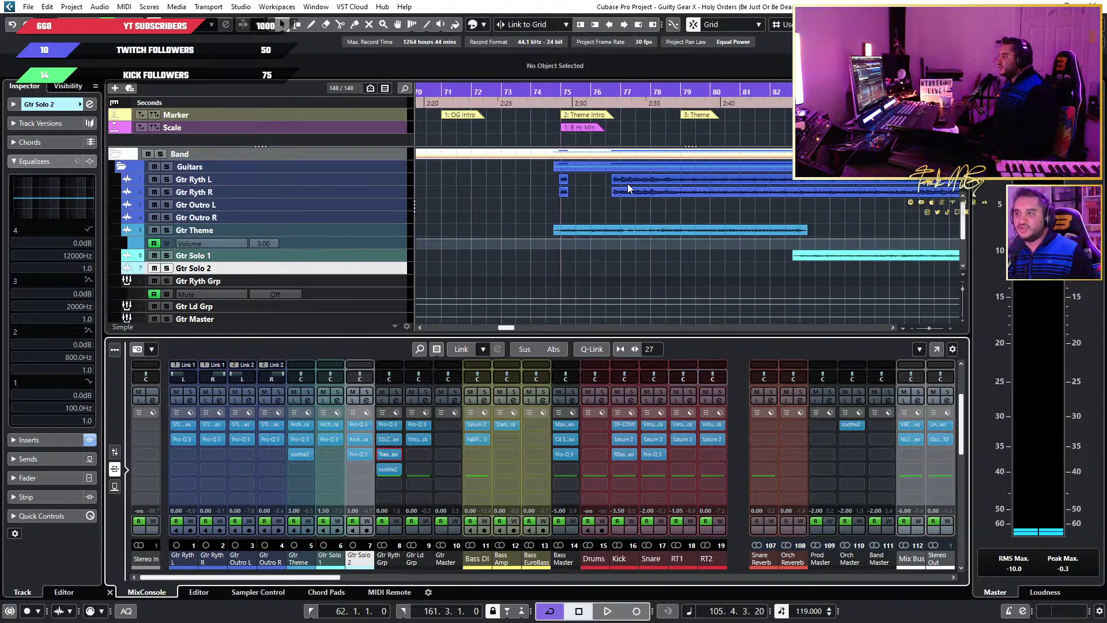
{"action": "scroll", "coordinate": [773, 182], "scroll_direction": "up", "scroll_amount": 5}
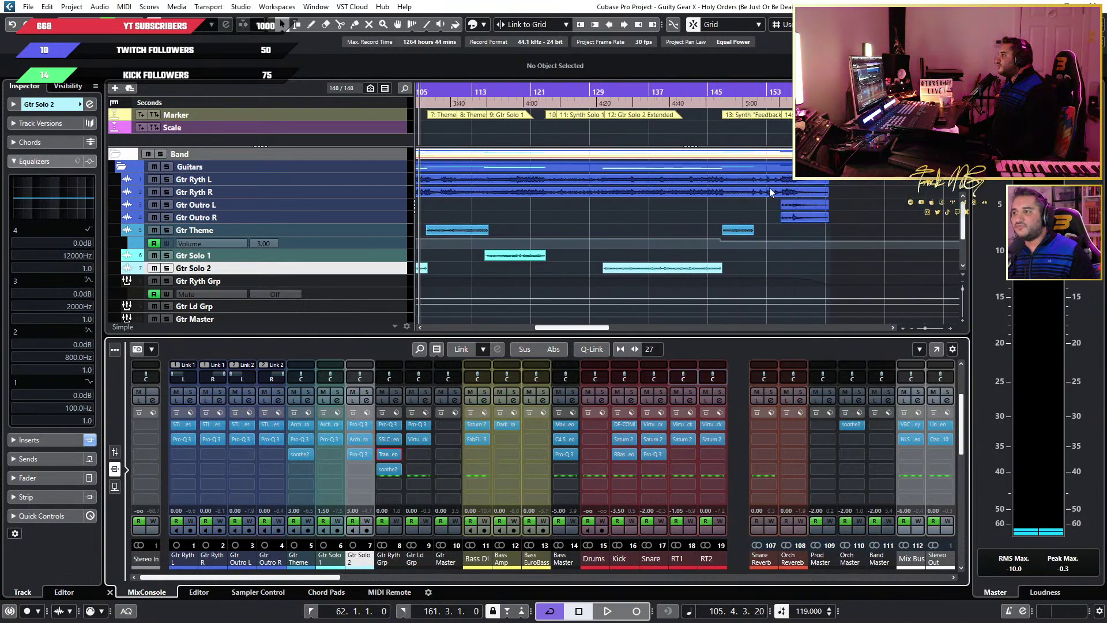
{"action": "scroll", "coordinate": [637, 192], "scroll_direction": "left", "scroll_amount": 5}
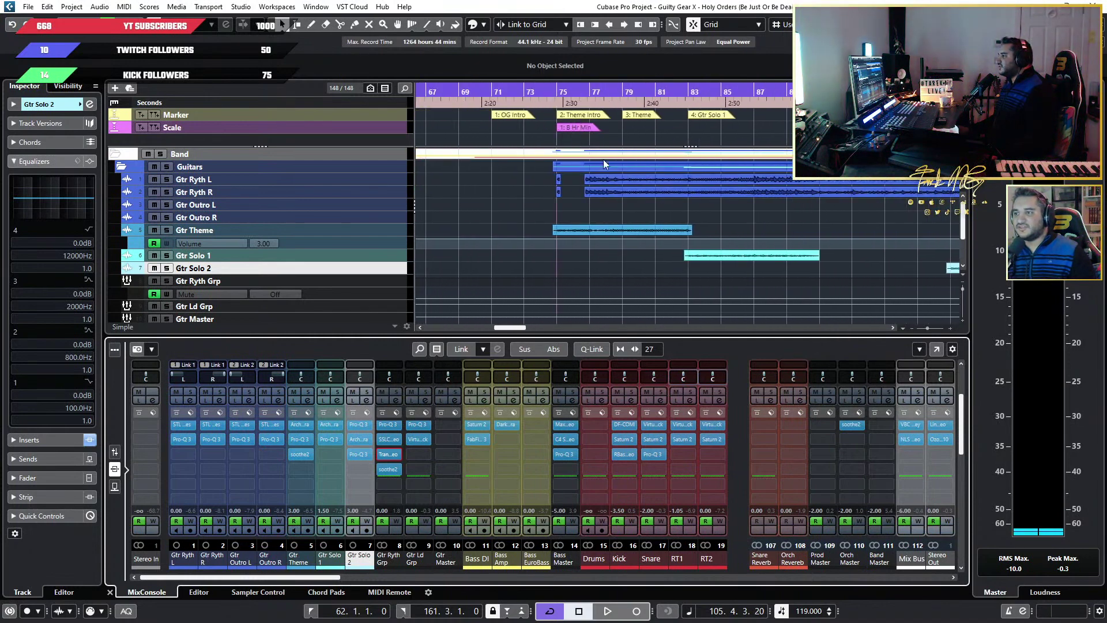
{"action": "left_click", "coordinate": [542, 178]}
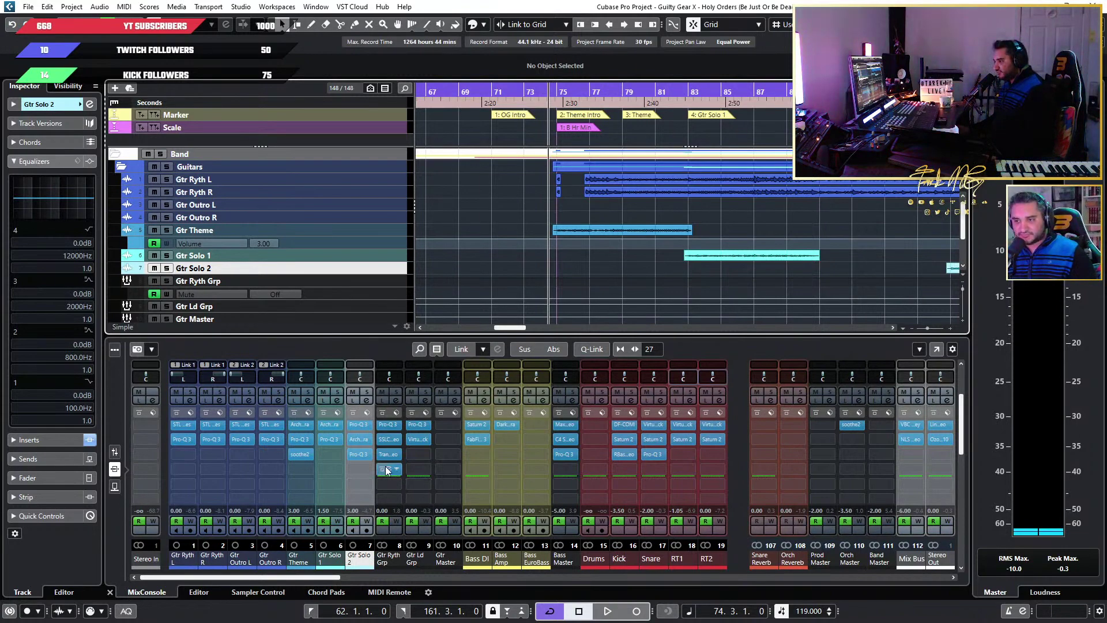
{"action": "left_click", "coordinate": [391, 469]}
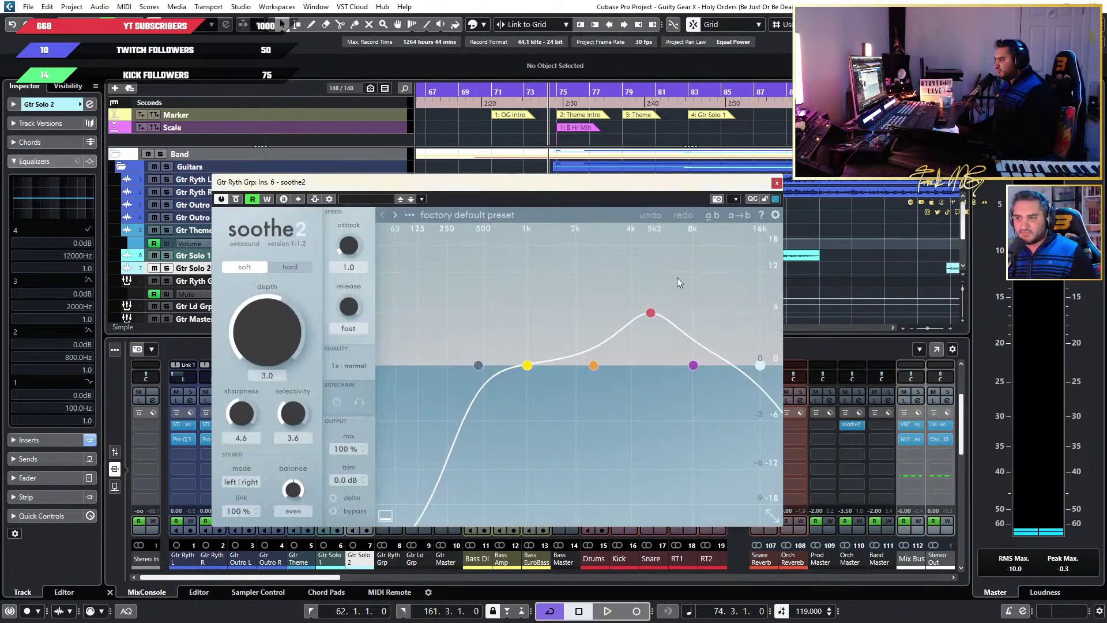
Close soothe2, reopen the TransX Wide insert on Gtr Ryth Grp, and audition the rhythm guitars from 74.3.1 to compare its metering
{"action": "left_click", "coordinate": [776, 184]}
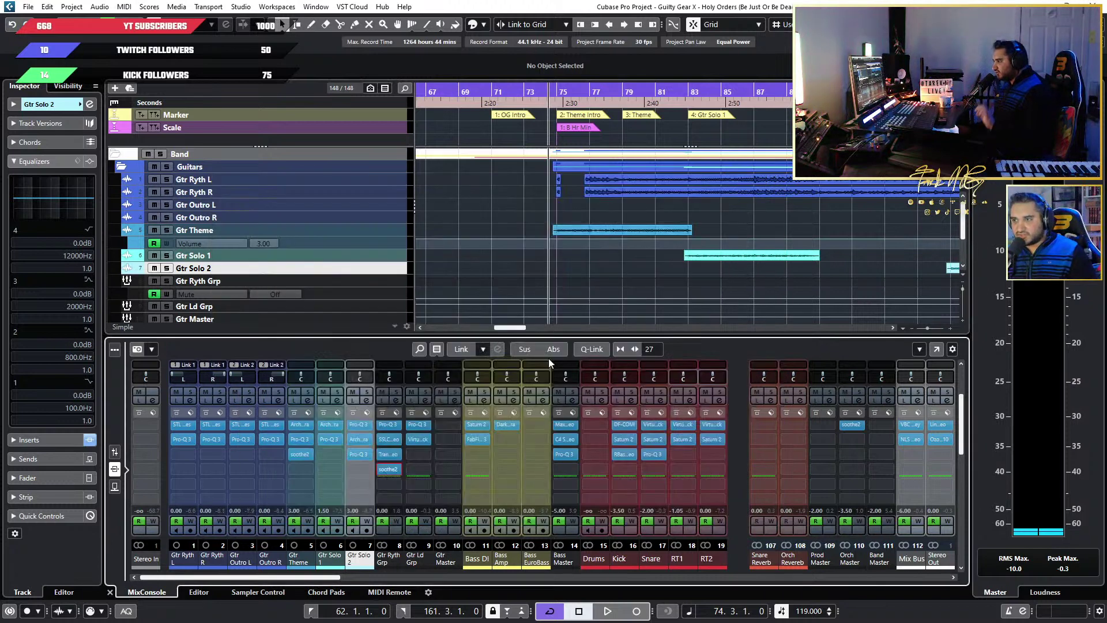
{"action": "left_click", "coordinate": [388, 454]}
{"action": "left_click", "coordinate": [533, 458]}
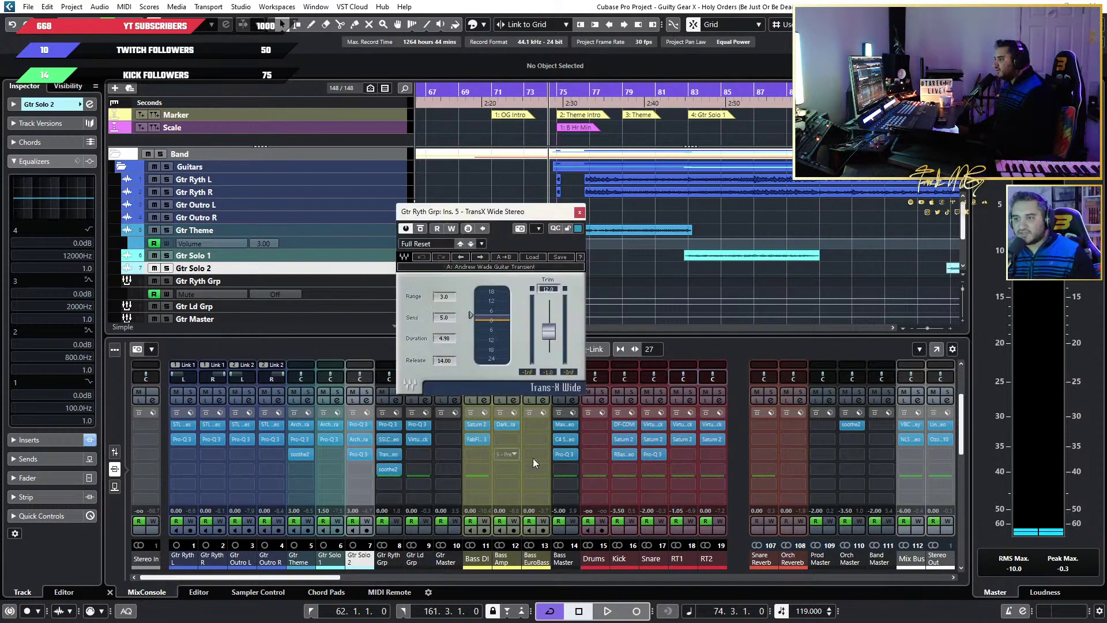
{"action": "left_click_drag", "start_coordinate": [528, 218], "coordinate": [445, 214]}
{"action": "key", "text": "space"}
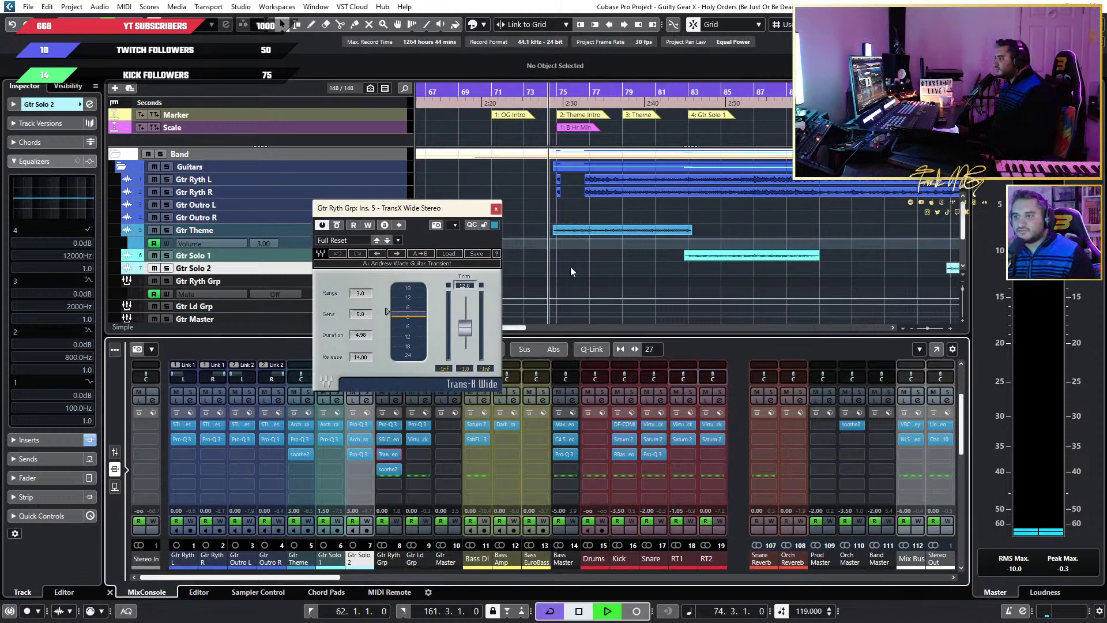
{"action": "key", "text": "space"}
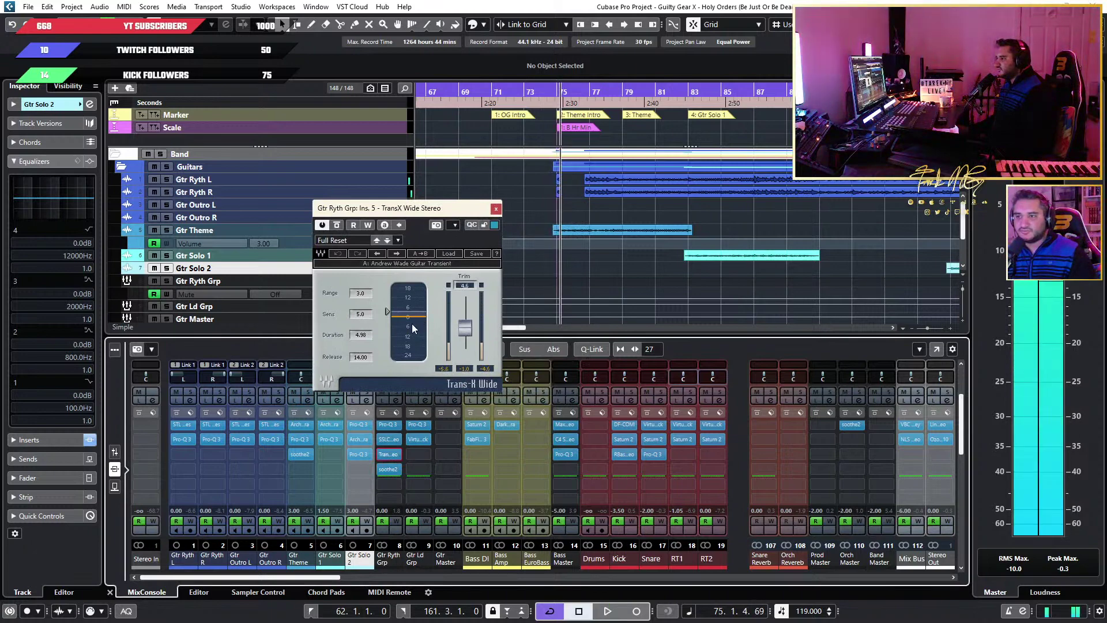
{"action": "key", "text": "space"}
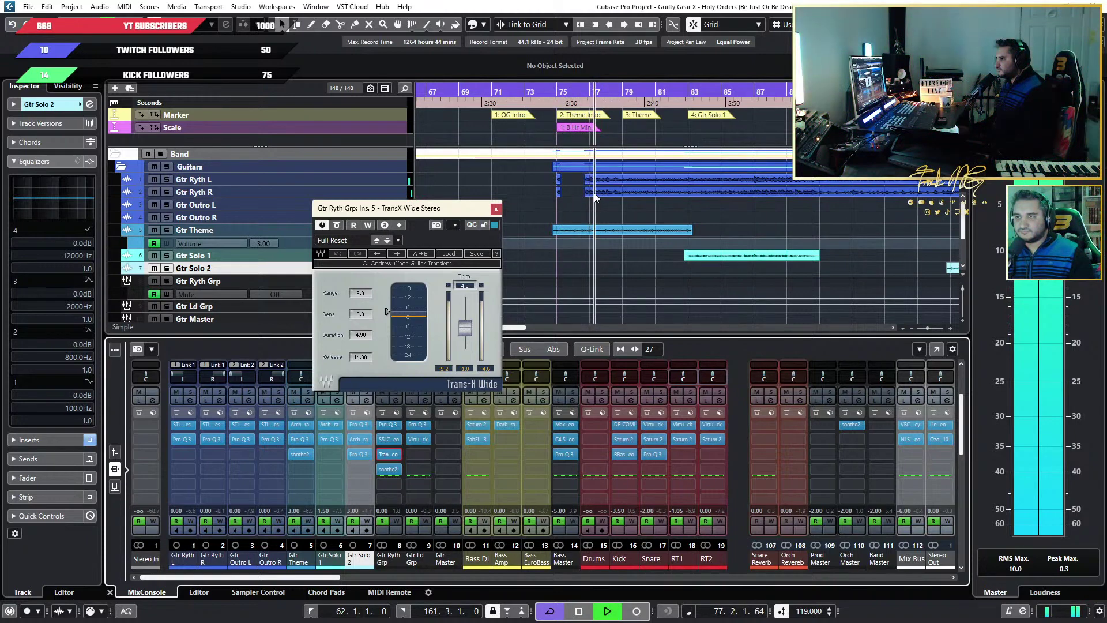
{"action": "key", "text": "space"}
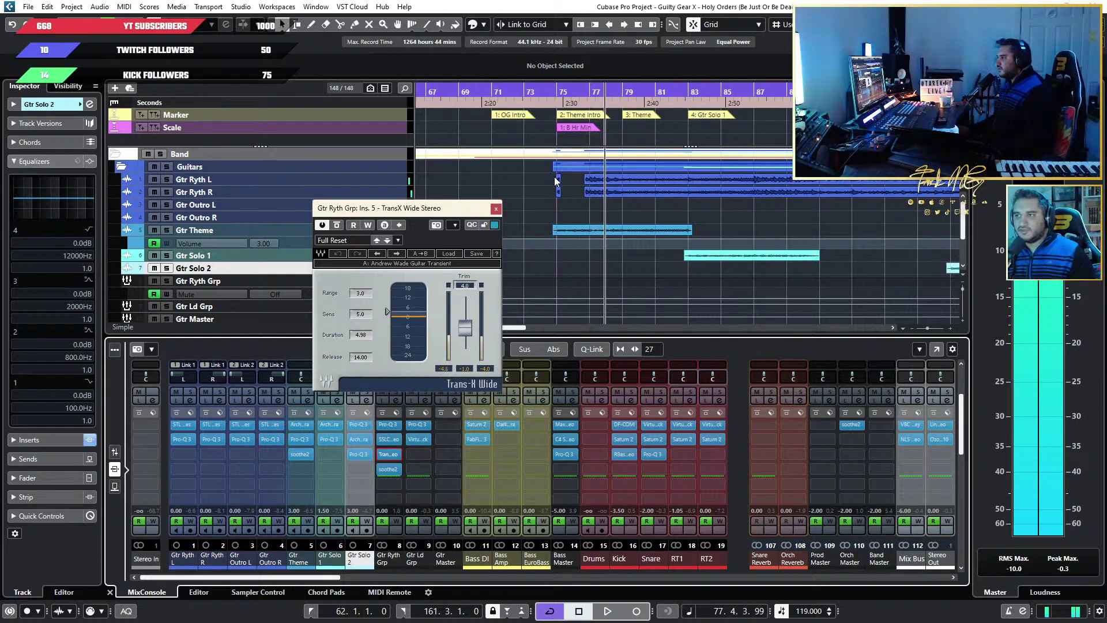
Audition the passage from the start of the 4: Gtr Solo 1 section with TransX Wide open, and stop playback
{"action": "scroll", "coordinate": [635, 233], "scroll_direction": "up", "scroll_amount": 2}
{"action": "key", "text": "KP_4"}
{"action": "key", "text": "space"}
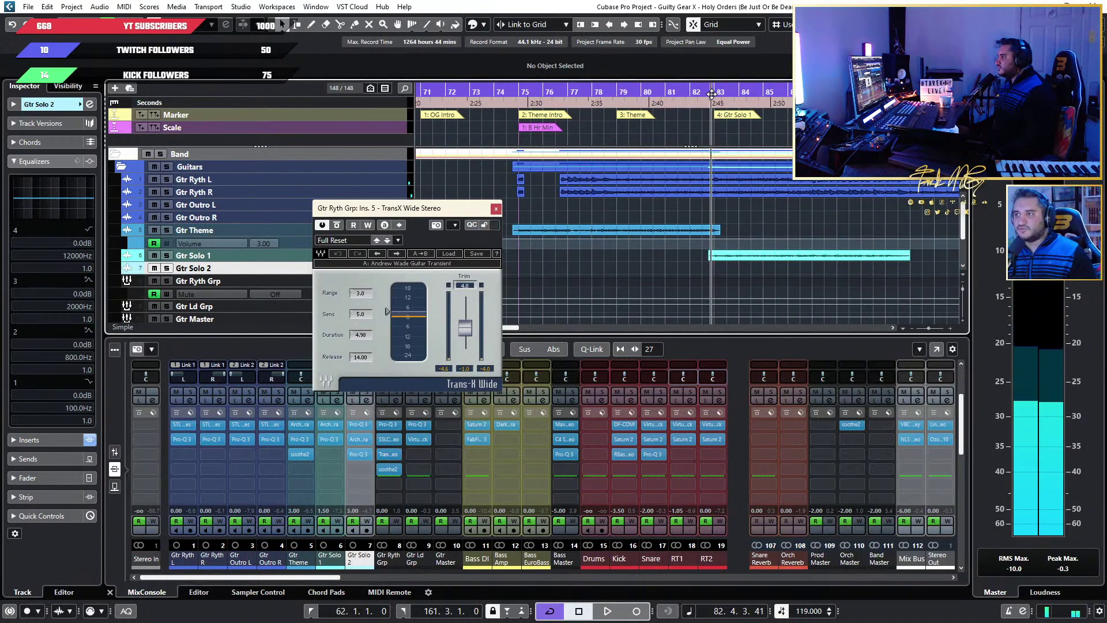
{"action": "scroll", "coordinate": [815, 207], "scroll_direction": "right", "scroll_amount": 3}
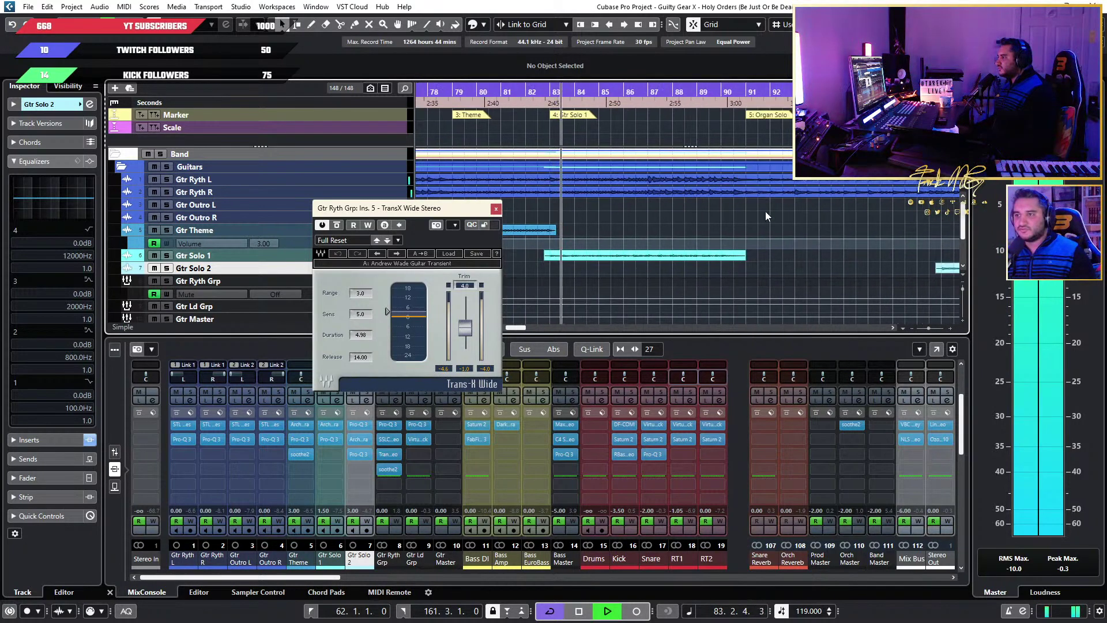
{"action": "scroll", "coordinate": [716, 209], "scroll_direction": "down", "scroll_amount": 2}
{"action": "scroll", "coordinate": [717, 207], "scroll_direction": "right", "scroll_amount": 5}
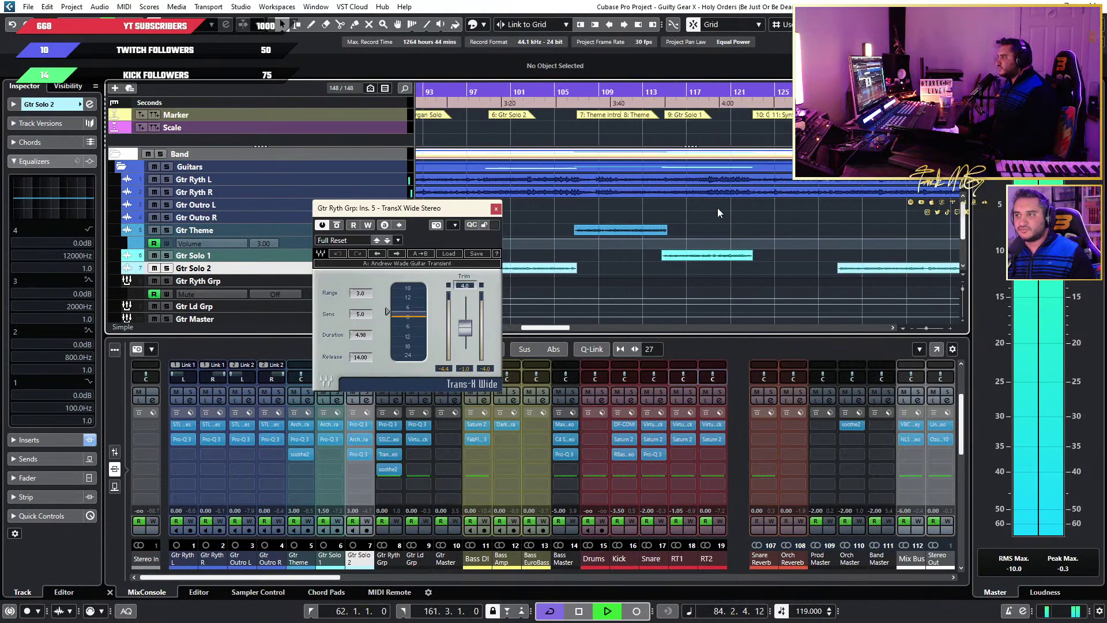
{"action": "key", "text": "space"}
Play from 151.1.1 into the "Feedback" Outro while watching TransX Wide, and close the plugin
{"action": "scroll", "coordinate": [770, 222], "scroll_direction": "right", "scroll_amount": 5}
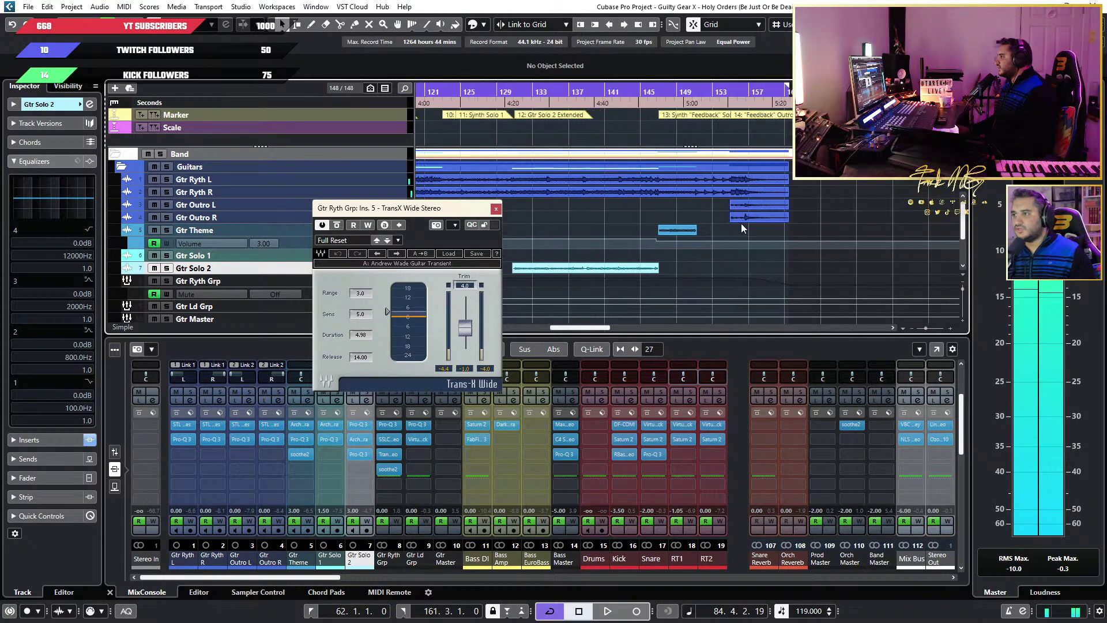
{"action": "scroll", "coordinate": [742, 223], "scroll_direction": "up", "scroll_amount": 3}
{"action": "left_click", "coordinate": [522, 92]}
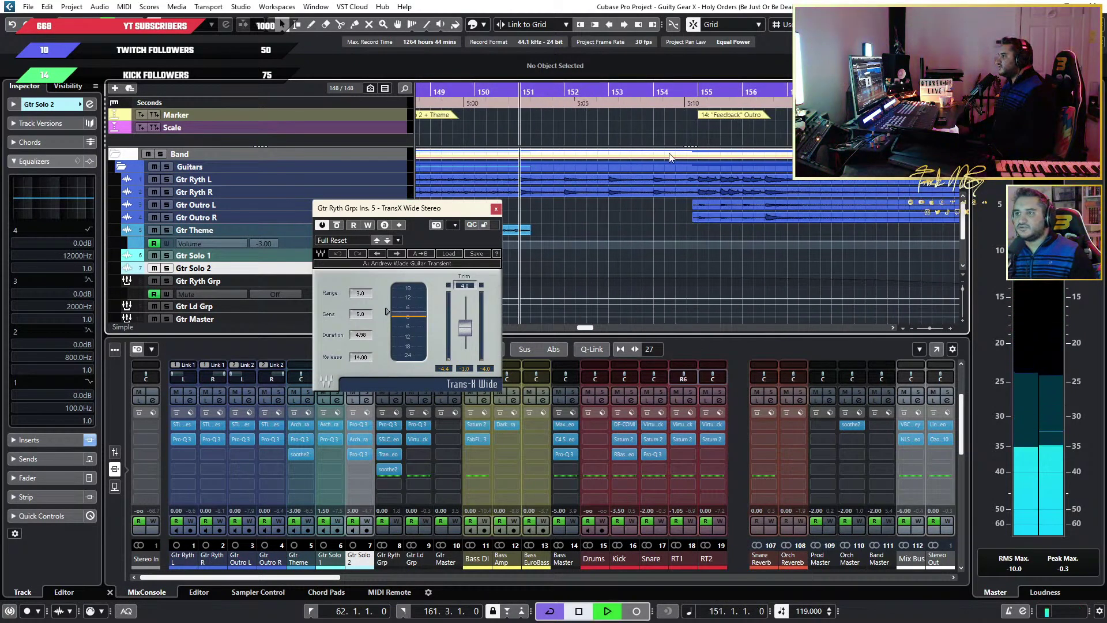
{"action": "key", "text": "space"}
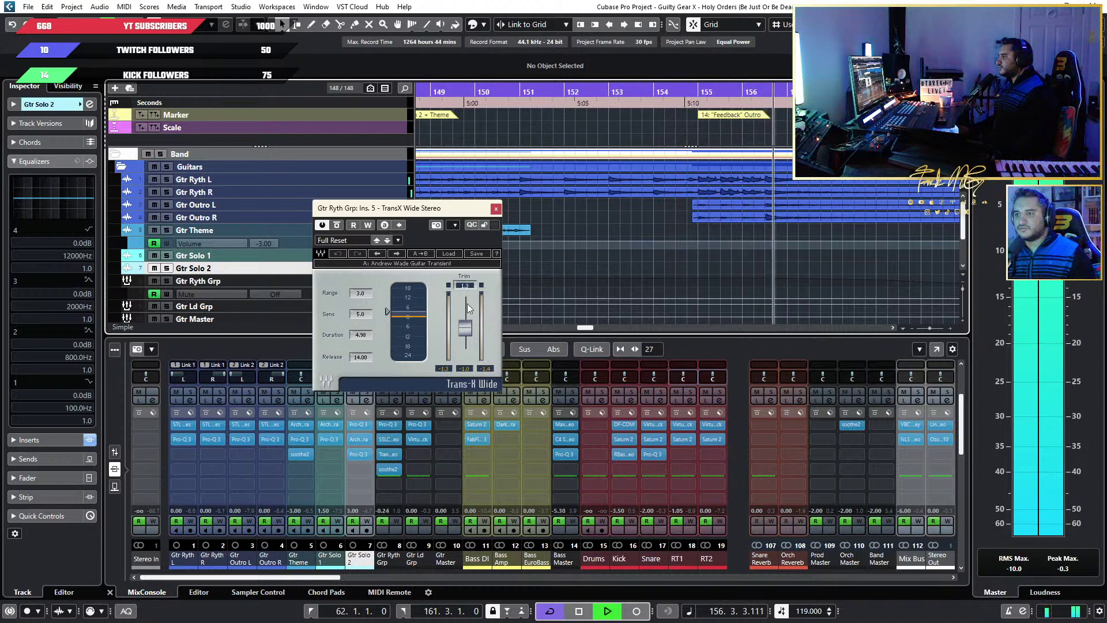
{"action": "key", "text": "space"}
{"action": "left_click", "coordinate": [495, 210]}
Reopen the soothe2 insert on Gtr Ryth Grp, examine its suppression curve, and close it
{"action": "scroll", "coordinate": [646, 212], "scroll_direction": "down", "scroll_amount": 5}
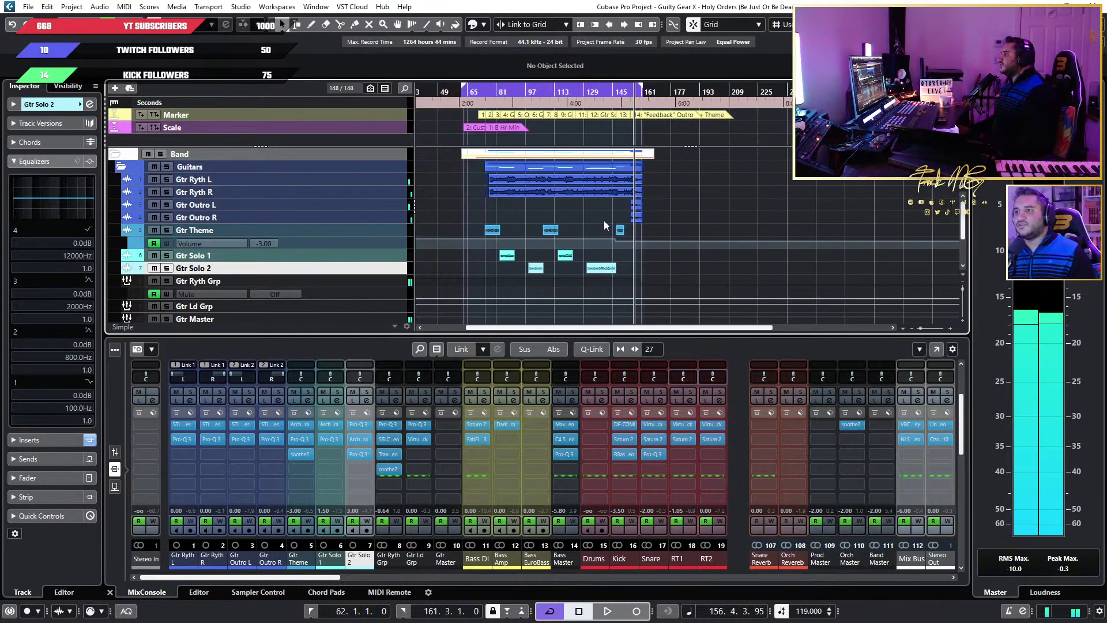
{"action": "scroll", "coordinate": [709, 219], "scroll_direction": "down", "scroll_amount": 5}
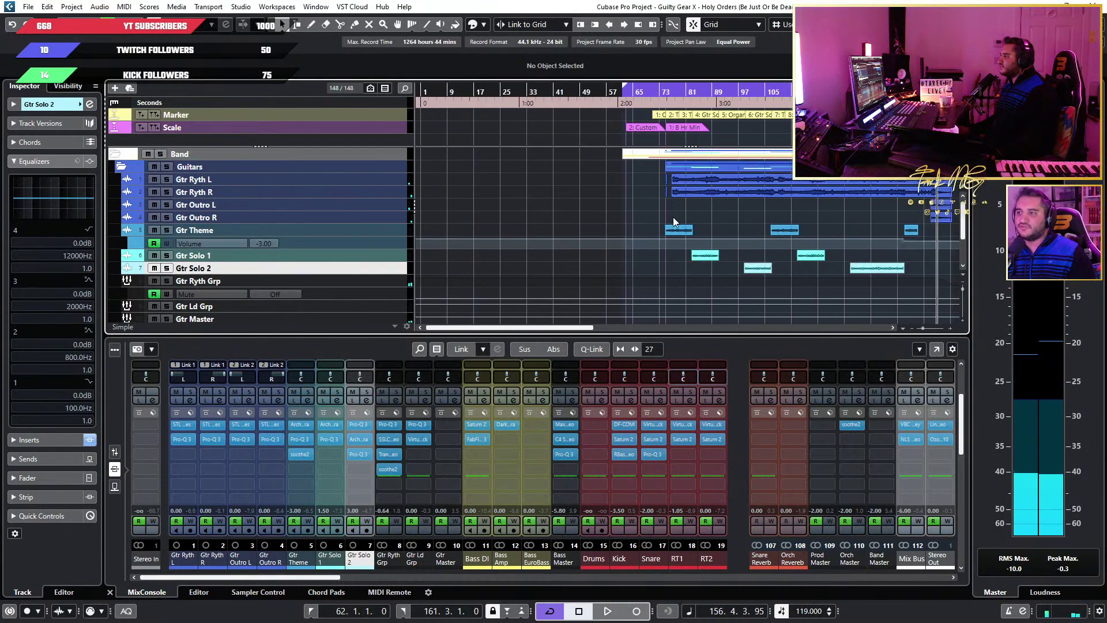
{"action": "left_click", "coordinate": [390, 469]}
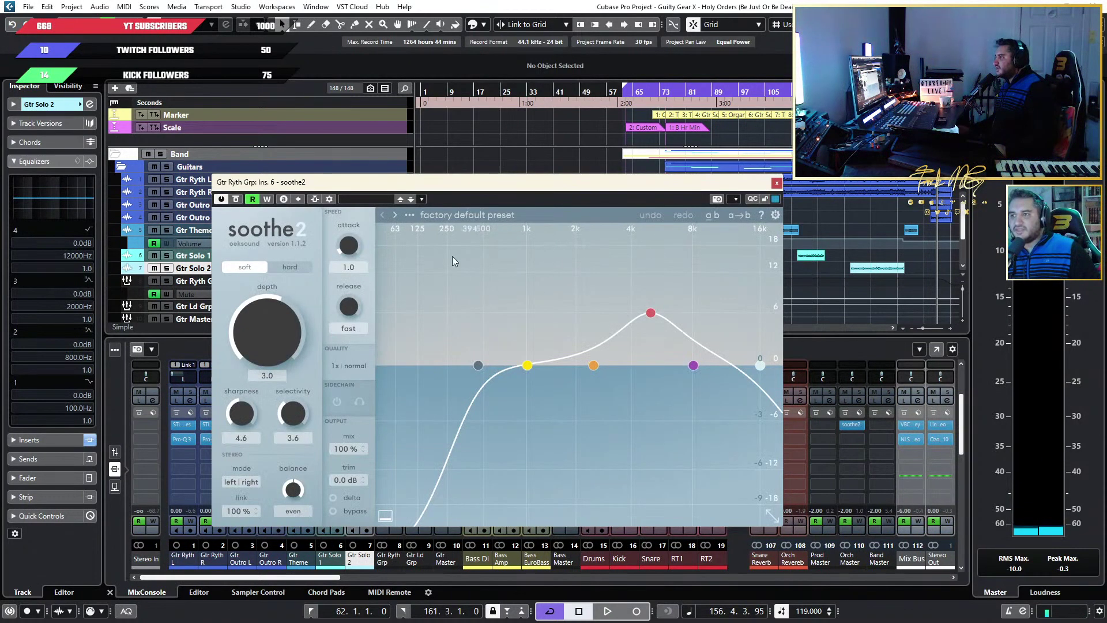
{"action": "left_click", "coordinate": [776, 183]}
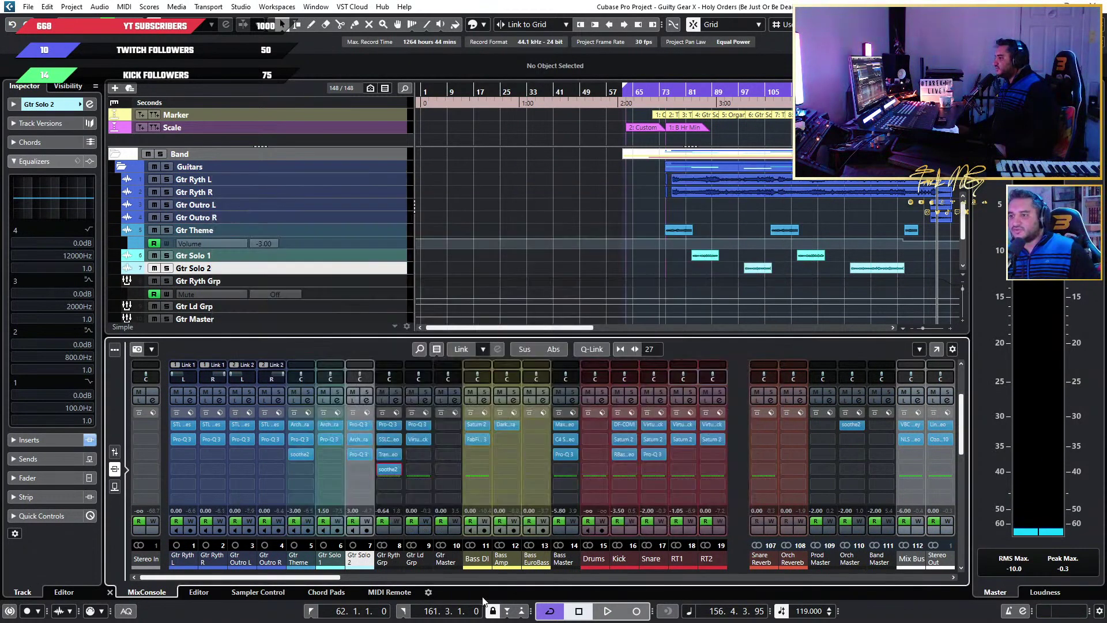
Find the DrmRev channel among the drum channels, solo it, and play from 106.1.1
{"action": "left_click_drag", "start_coordinate": [339, 577], "coordinate": [393, 577]}
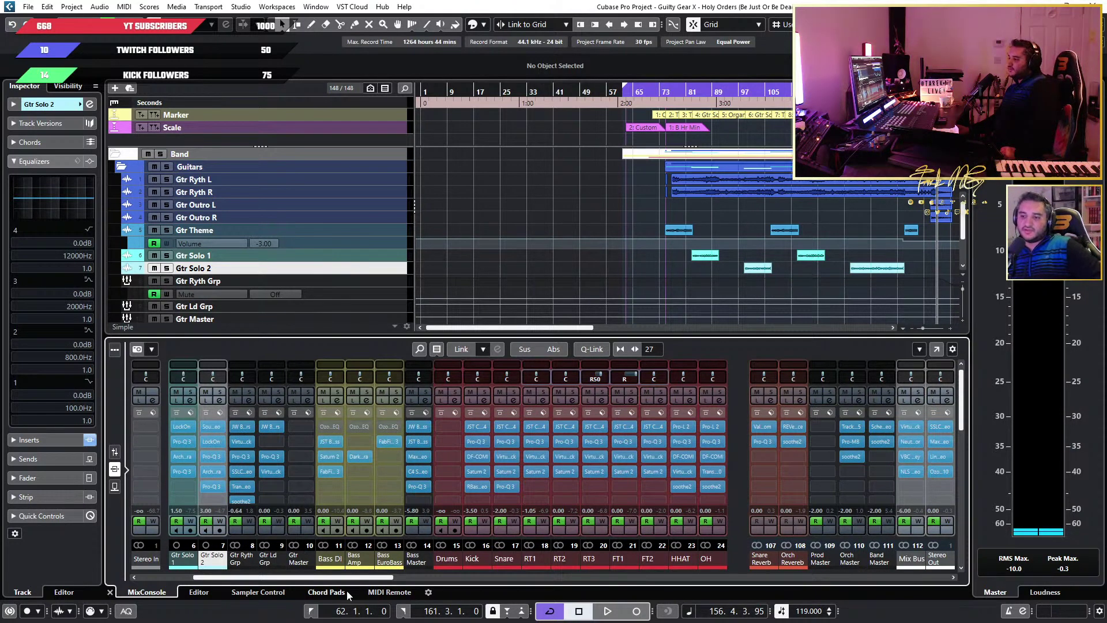
{"action": "left_click_drag", "start_coordinate": [369, 577], "coordinate": [992, 558]}
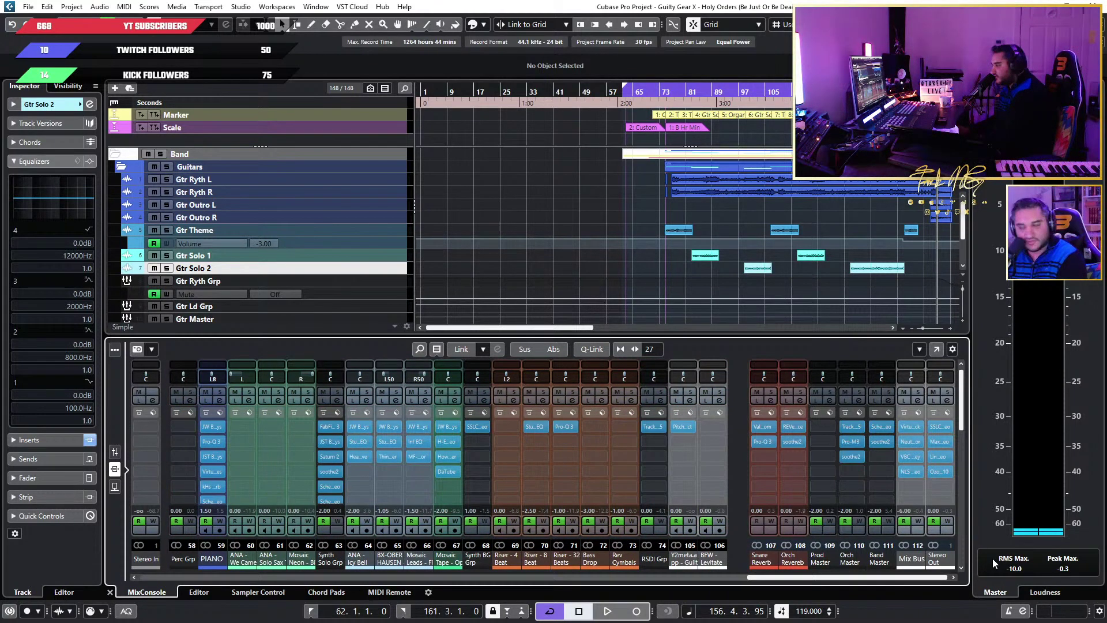
{"action": "left_click_drag", "start_coordinate": [991, 558], "coordinate": [489, 588]}
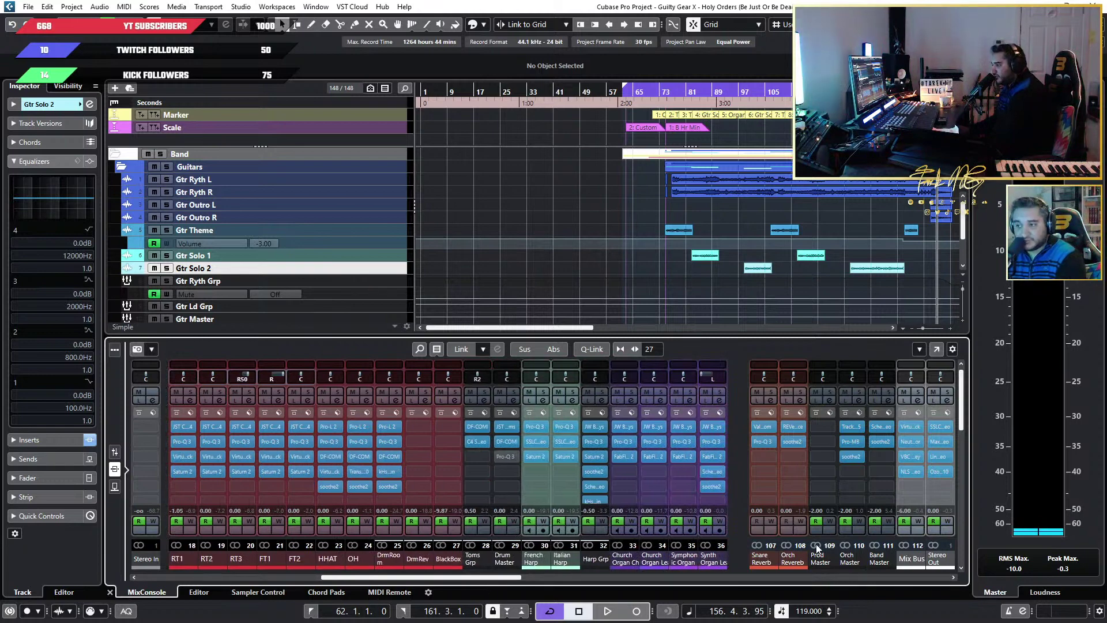
{"action": "left_click", "coordinate": [425, 393]}
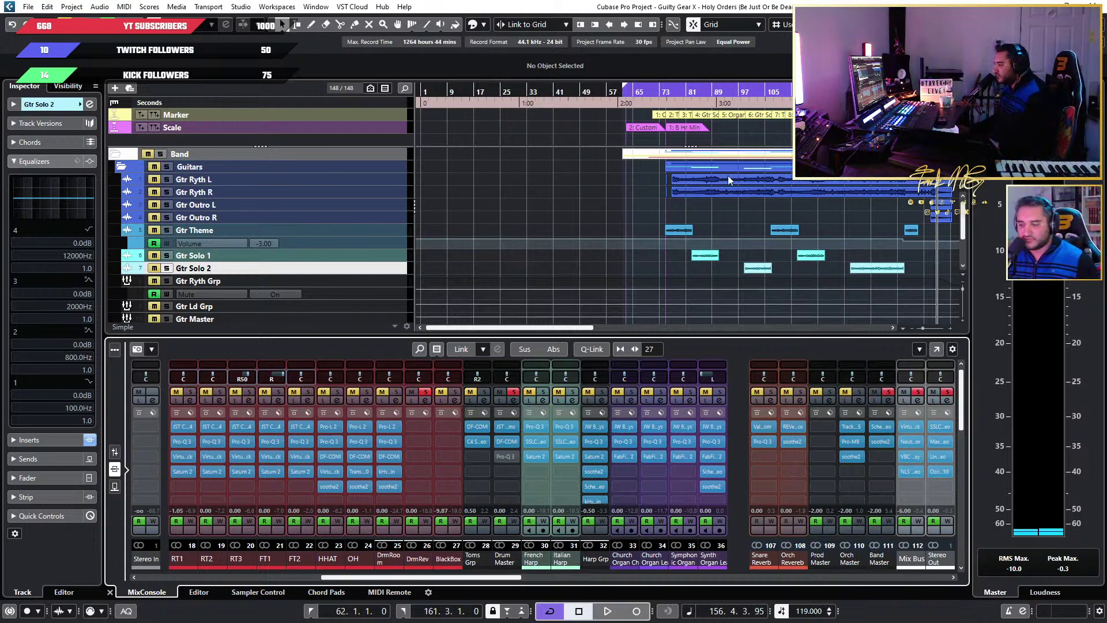
{"action": "left_click", "coordinate": [769, 93]}
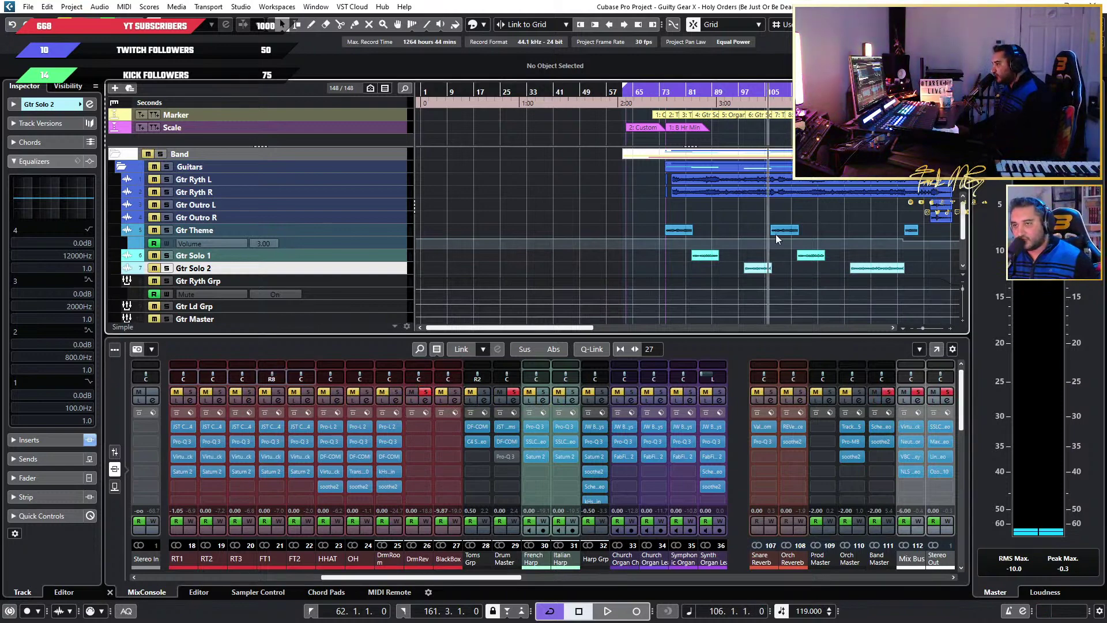
{"action": "key", "text": "space"}
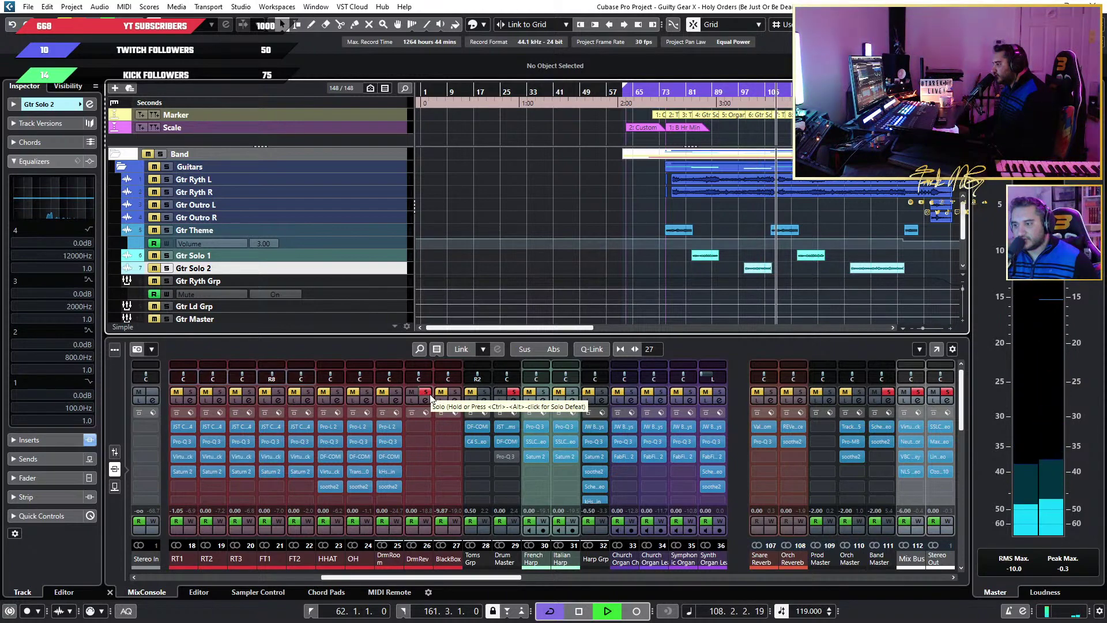
Audition the soloed DrmRev channel at the 9: Gtr Solo 1 section, stop playback, and unsolo it
{"action": "key", "text": "h"}
{"action": "key", "text": "h"}
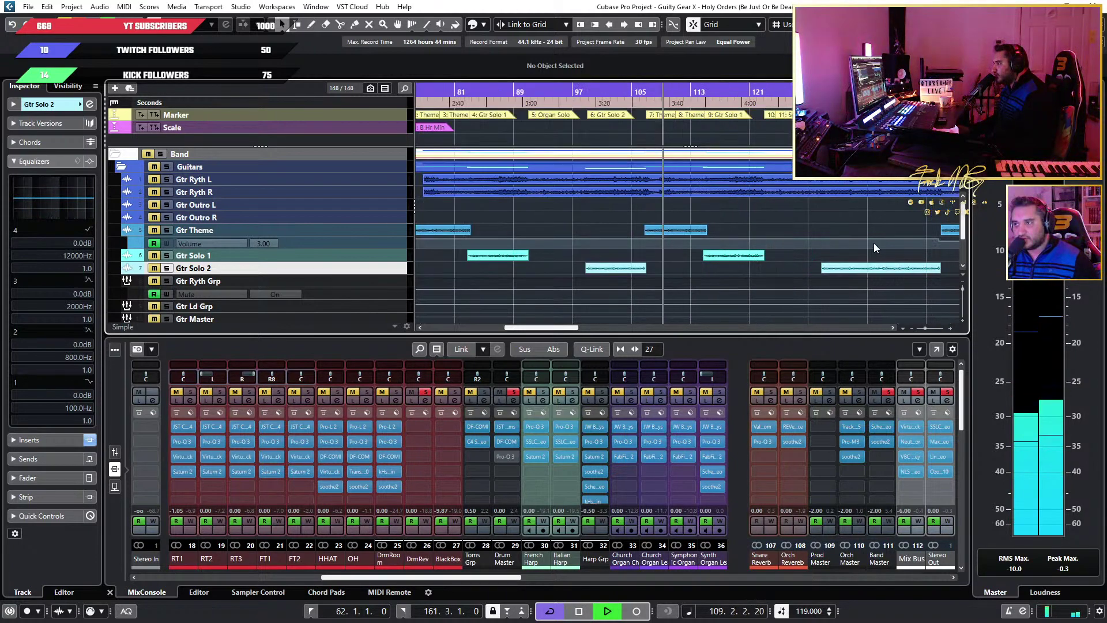
{"action": "left_click", "coordinate": [581, 113]}
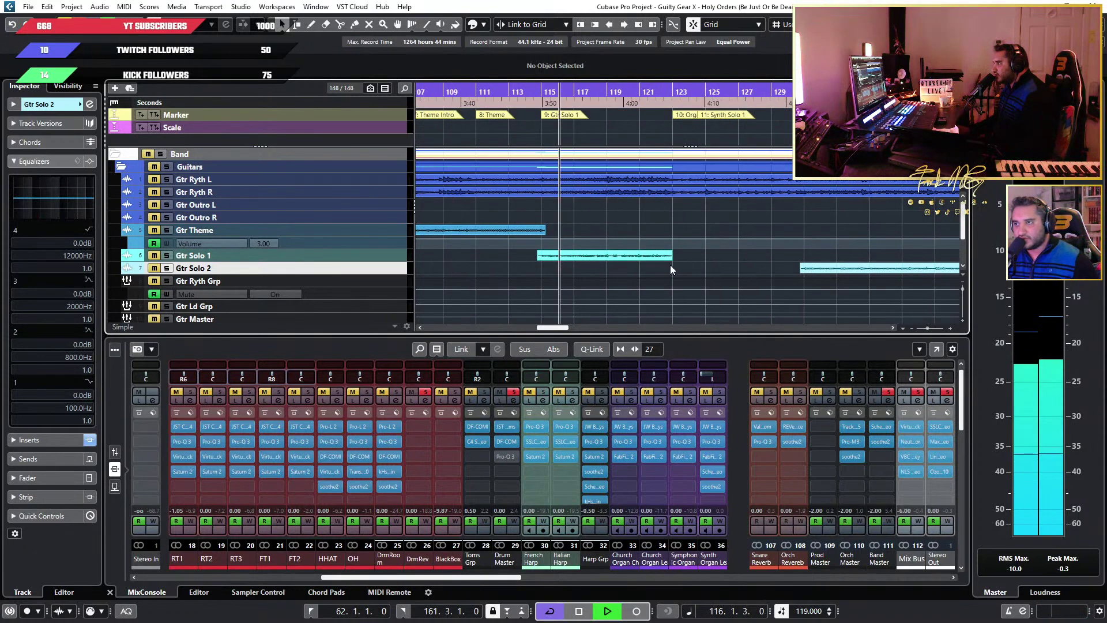
{"action": "key", "text": "space"}
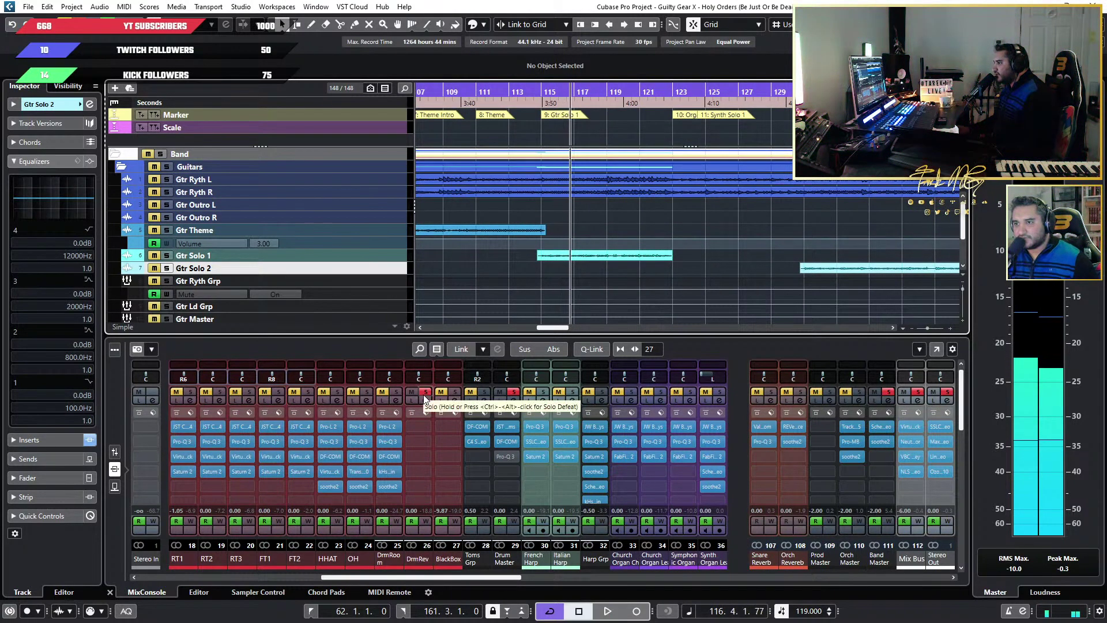
{"action": "left_click", "coordinate": [424, 392]}
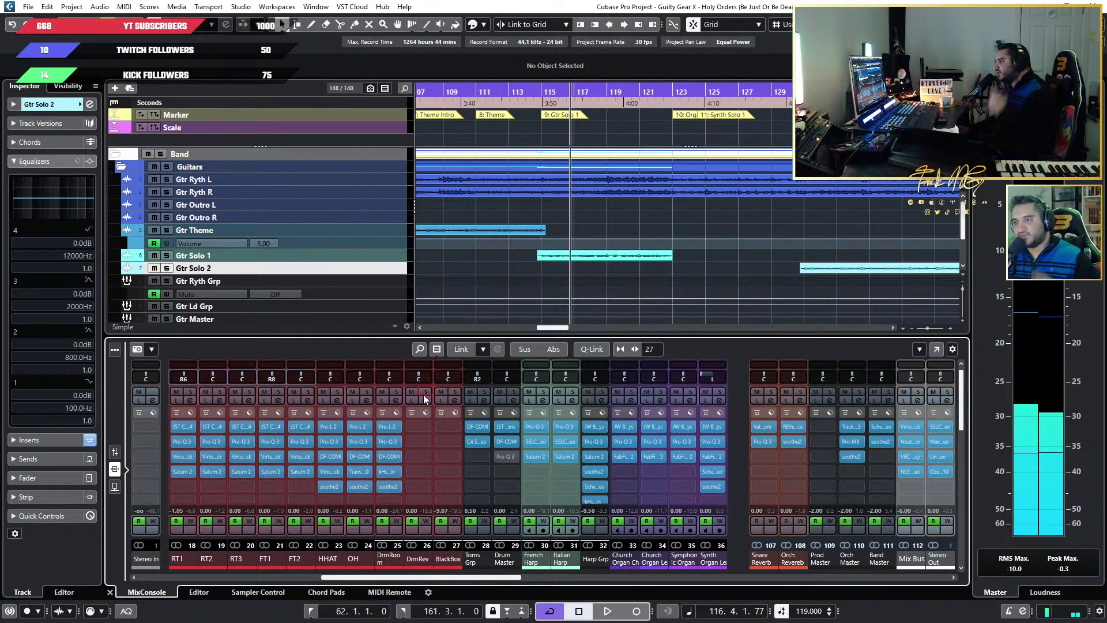
Solo the BlackBox channel, audition it briefly, and unsolo it
{"action": "left_click", "coordinate": [455, 392]}
{"action": "key", "text": "space"}
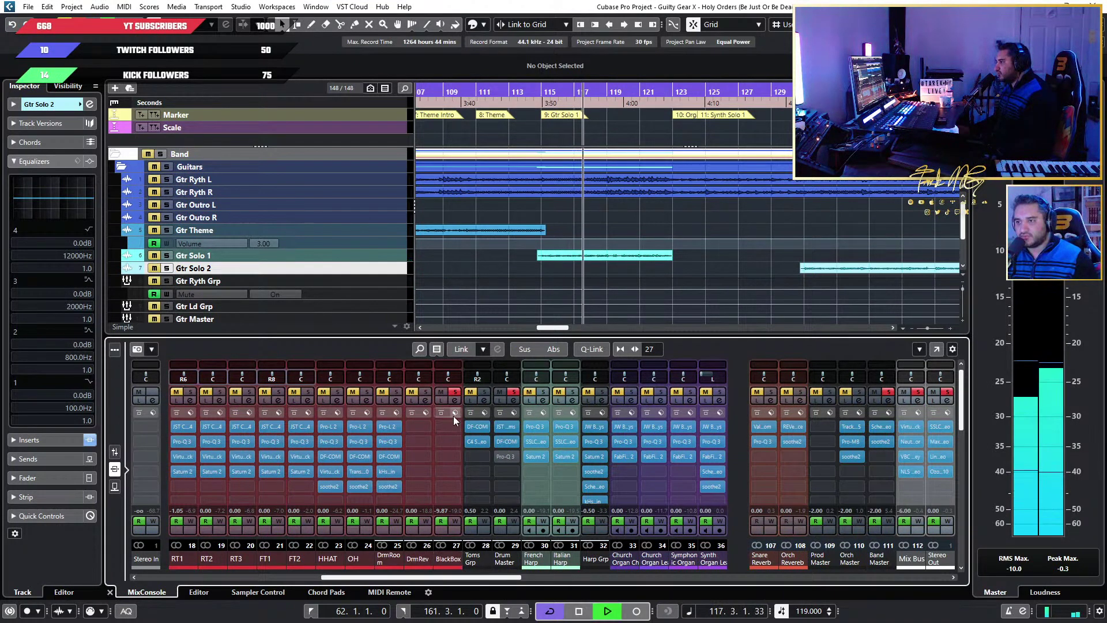
{"action": "key", "text": "space"}
{"action": "left_click", "coordinate": [455, 392]}
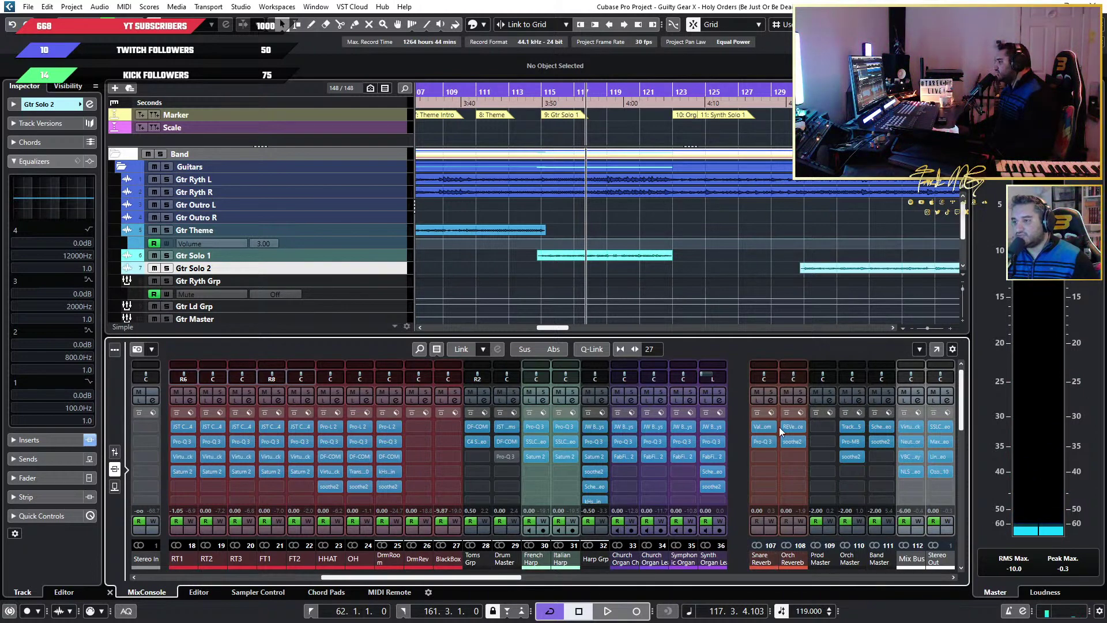
Solo the Snare Reverb channel and audition it within the 9: Gtr Solo 1 section
{"action": "left_click", "coordinate": [770, 393]}
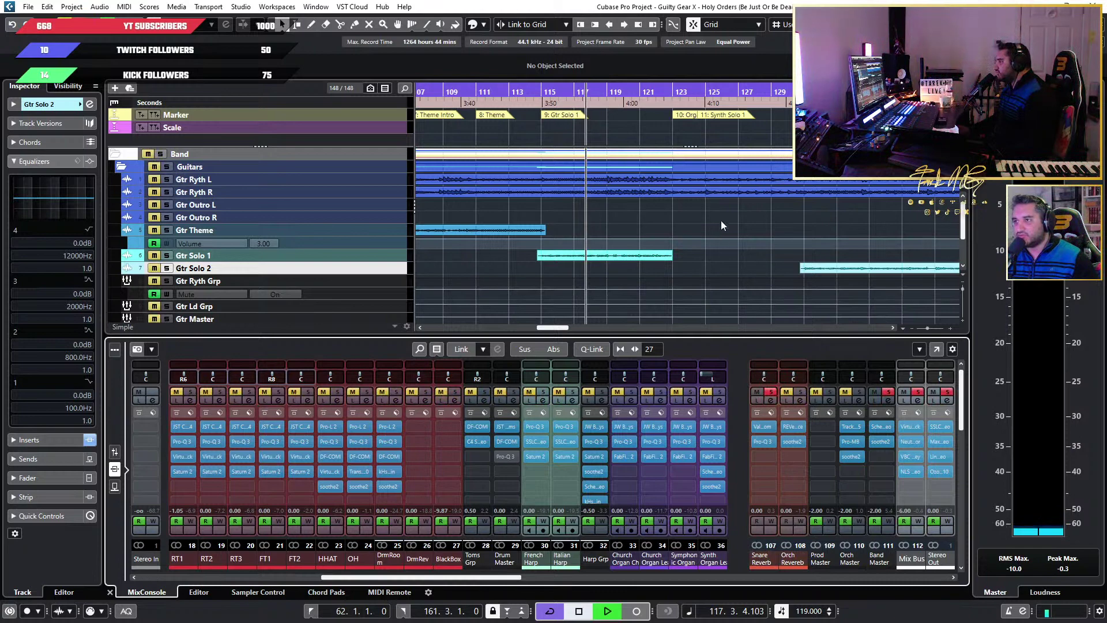
{"action": "key", "text": "space"}
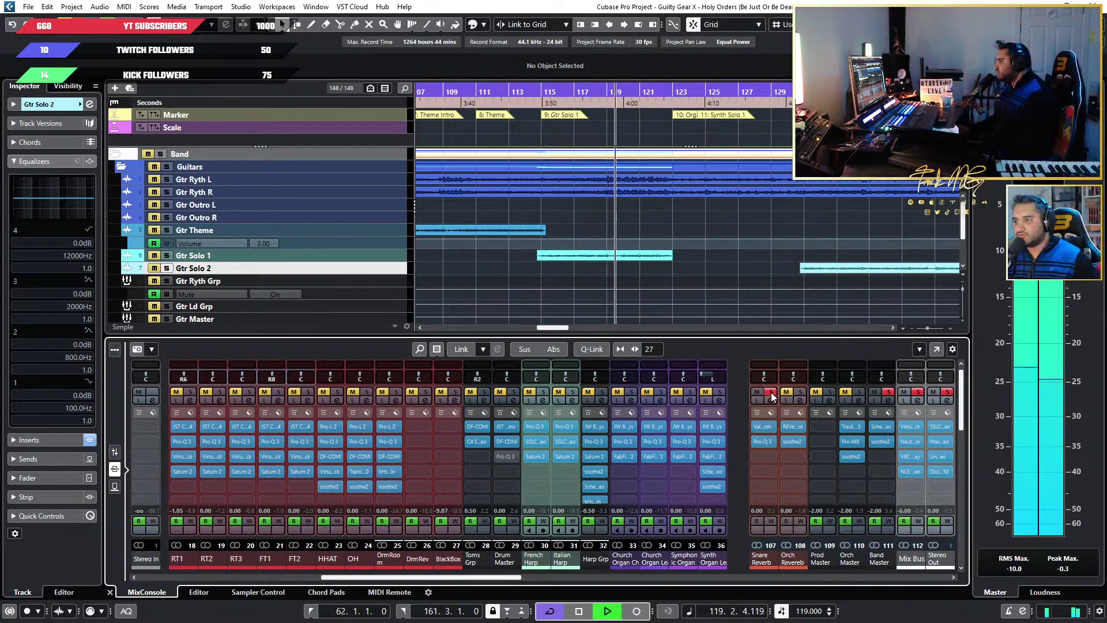
{"action": "key", "text": "space"}
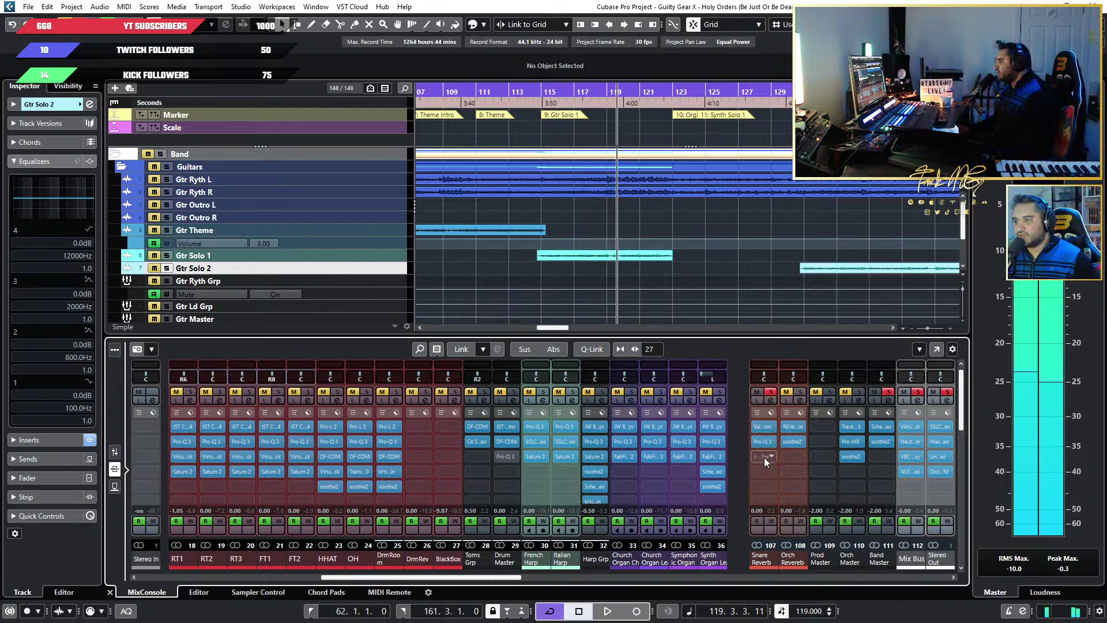
Open the ValhallaRoom insert on Snare Reverb, examine its preset and settings, close it, and unsolo the channel
{"action": "left_click", "coordinate": [763, 426]}
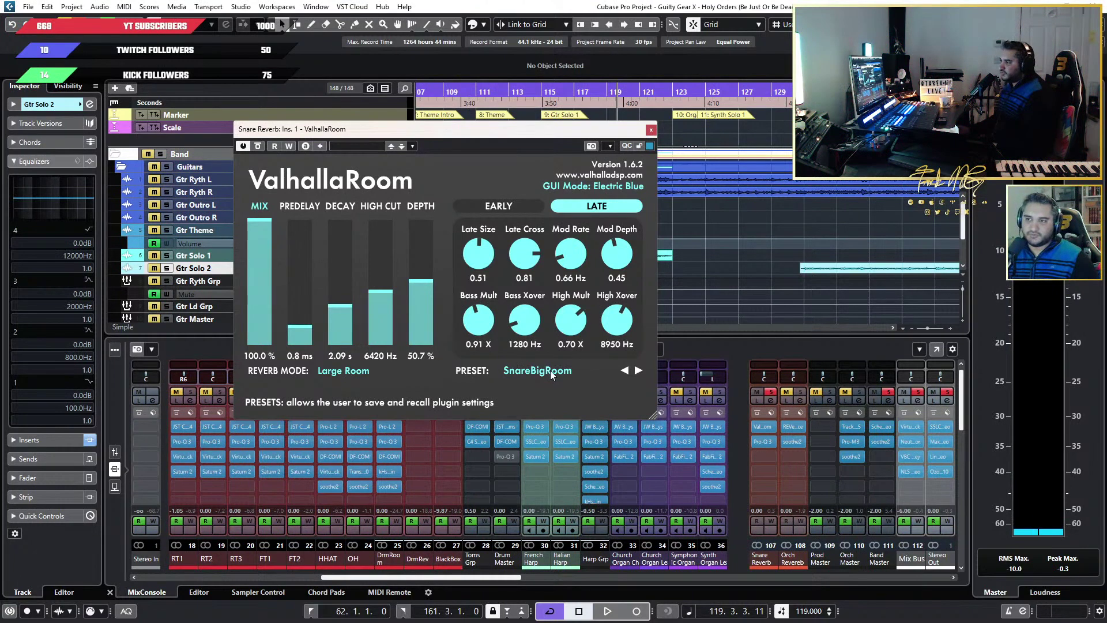
{"action": "left_click", "coordinate": [649, 132]}
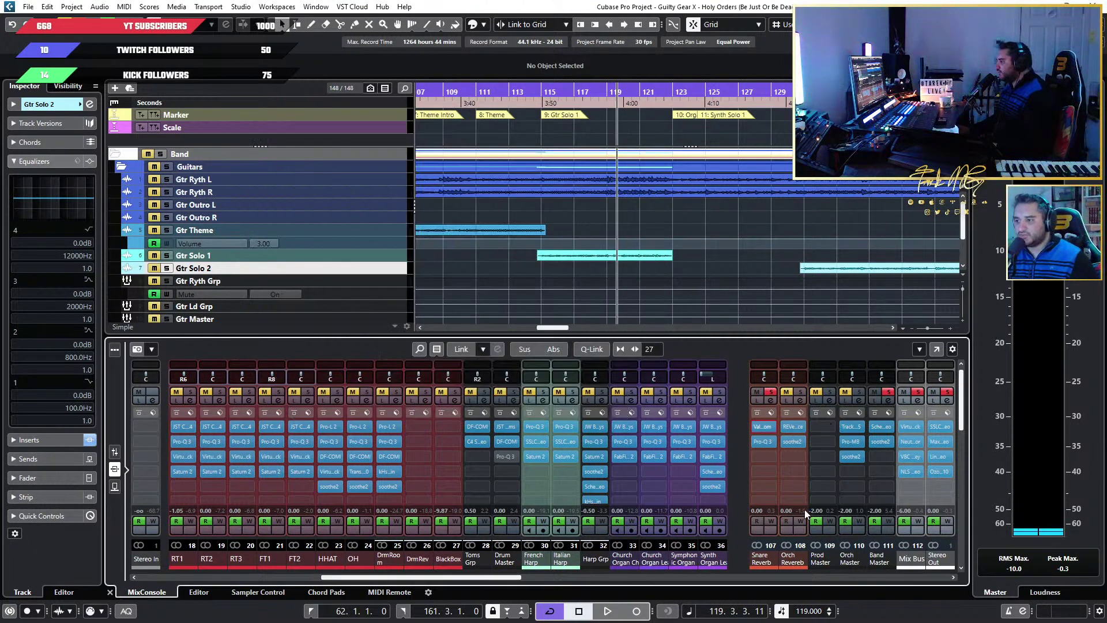
{"action": "left_click", "coordinate": [769, 394]}
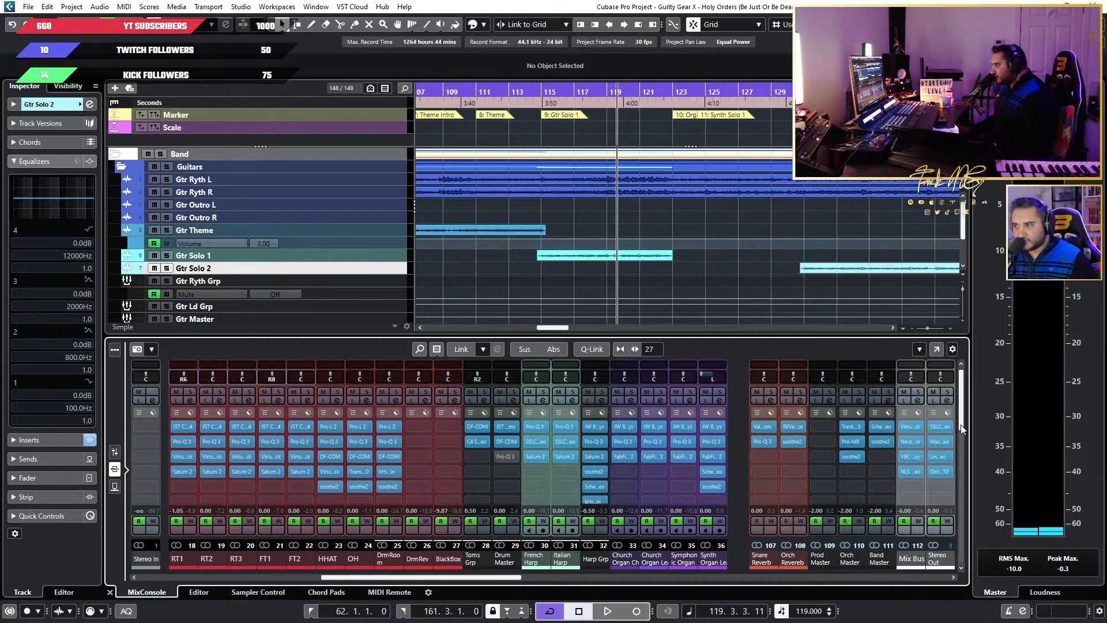
{"action": "scroll", "coordinate": [961, 429], "scroll_direction": "down", "scroll_amount": 1}
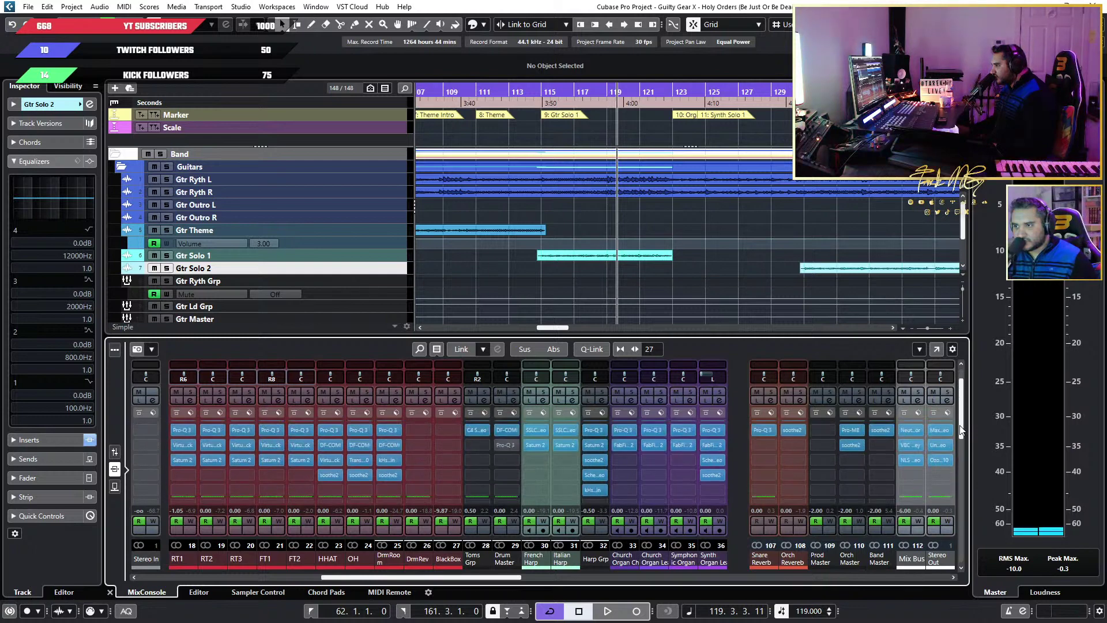
Switch the lower-zone mixer to show the sends and examine them on the drum, harp, organ and strings channels
{"action": "scroll", "coordinate": [961, 429], "scroll_direction": "down", "scroll_amount": 1}
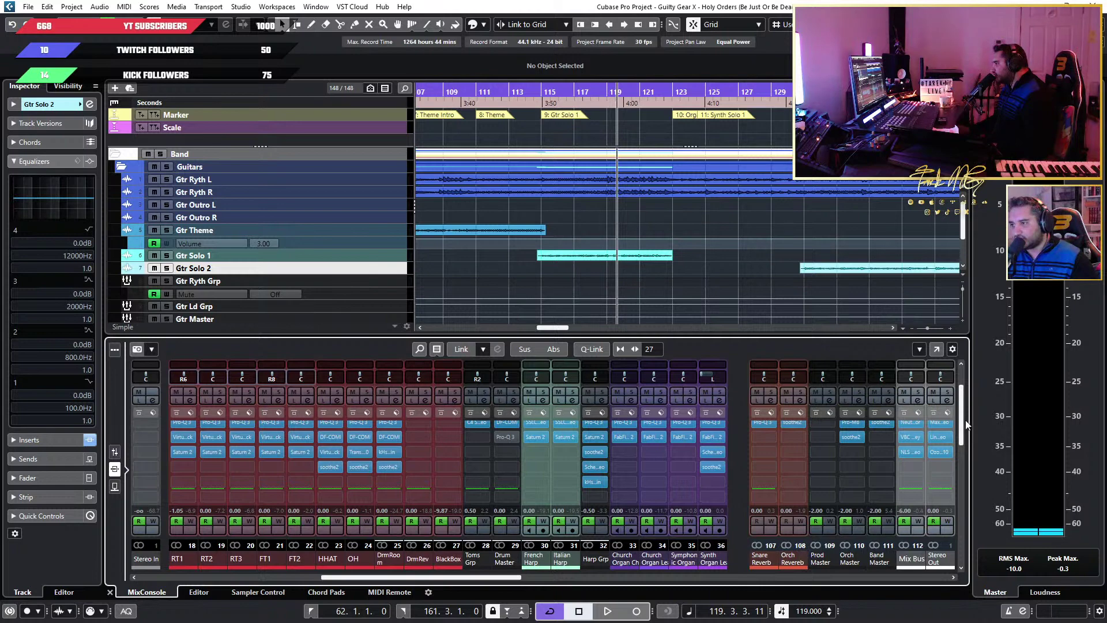
{"action": "left_click", "coordinate": [115, 487]}
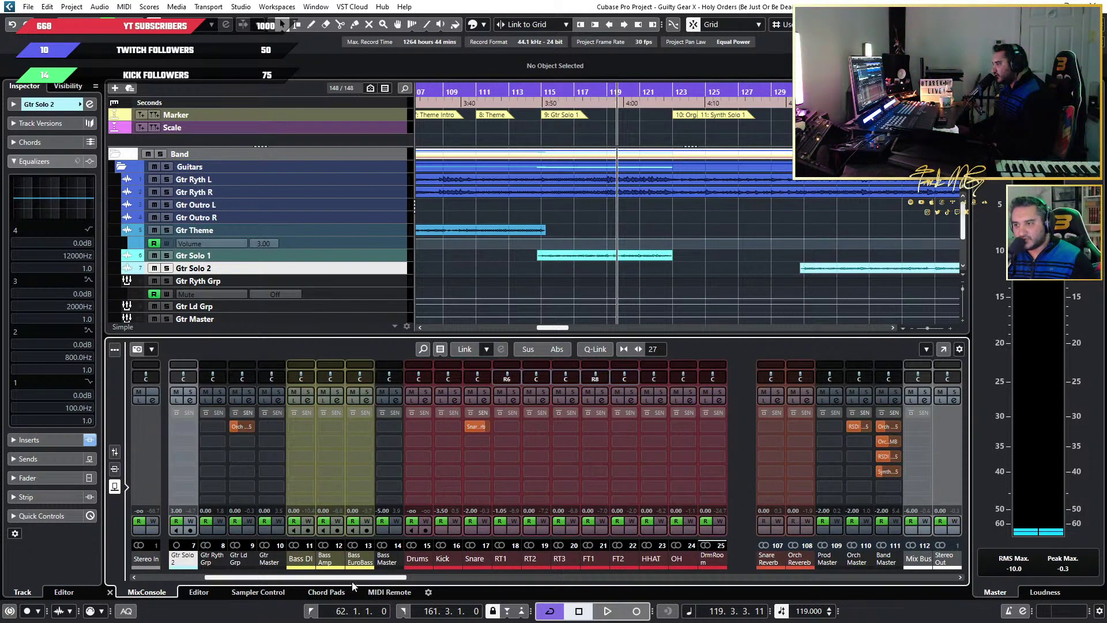
{"action": "left_click_drag", "start_coordinate": [362, 577], "coordinate": [557, 579]}
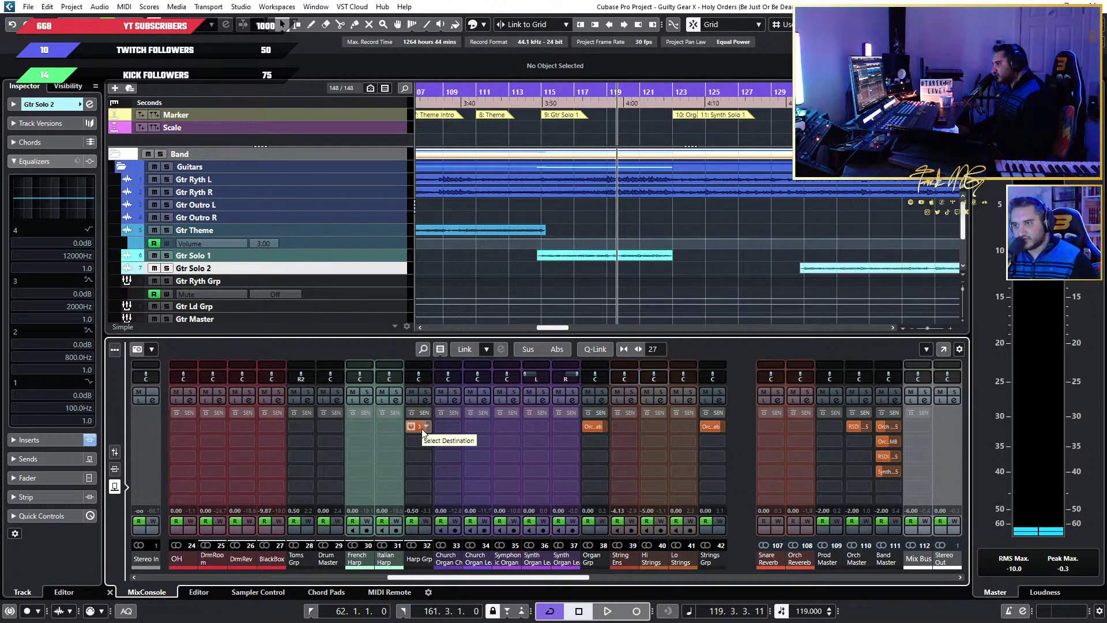
Open the full MixConsole and examine the orchestral reverb sends on the group channels from Harp Grp to Synth Solo Grp
{"action": "key", "text": "F3"}
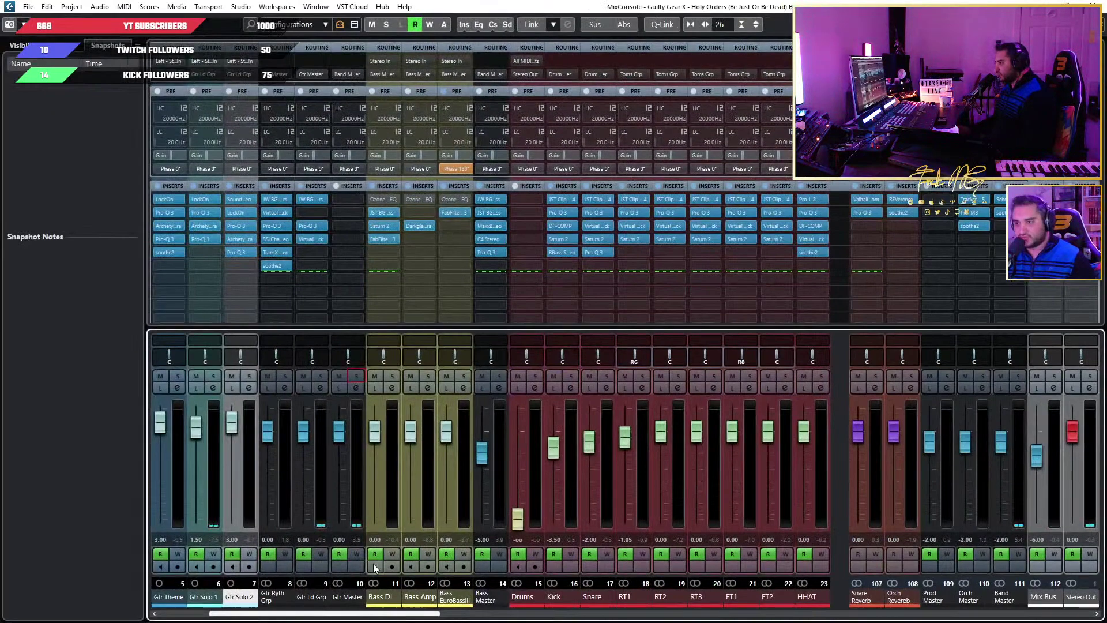
{"action": "left_click_drag", "start_coordinate": [379, 615], "coordinate": [672, 612]}
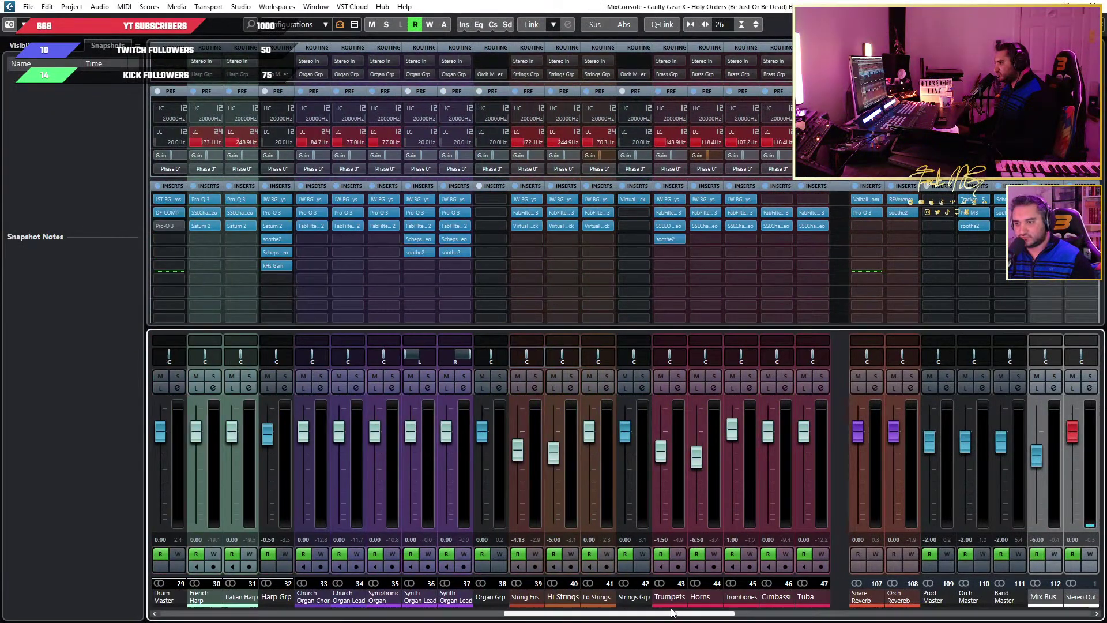
{"action": "scroll", "coordinate": [839, 316], "scroll_direction": "down", "scroll_amount": 10}
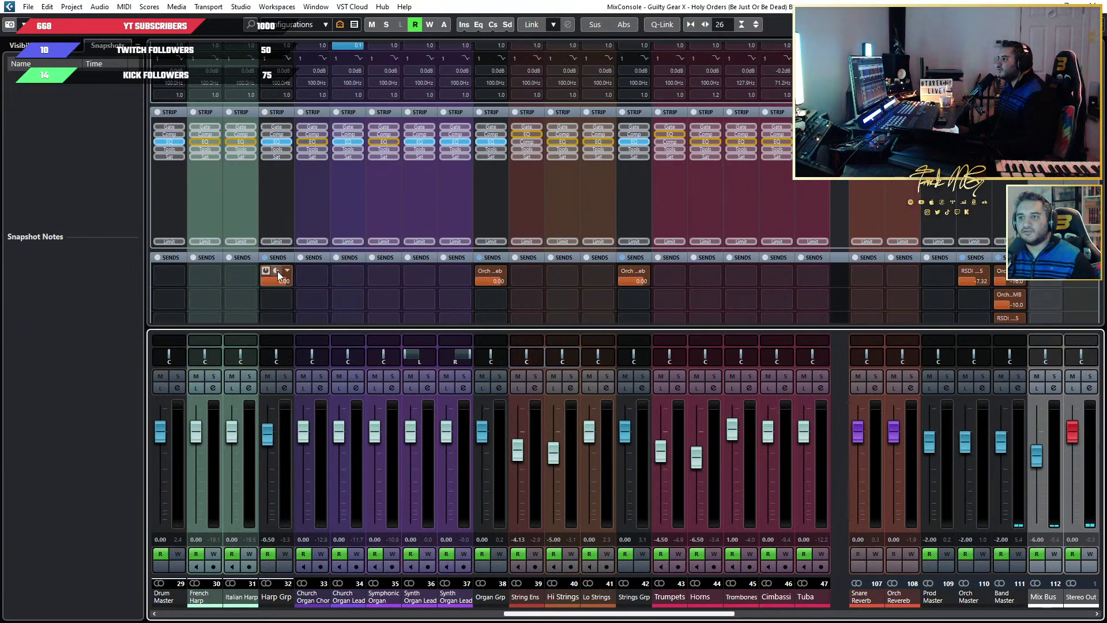
{"action": "mouse_move", "coordinate": [282, 272]}
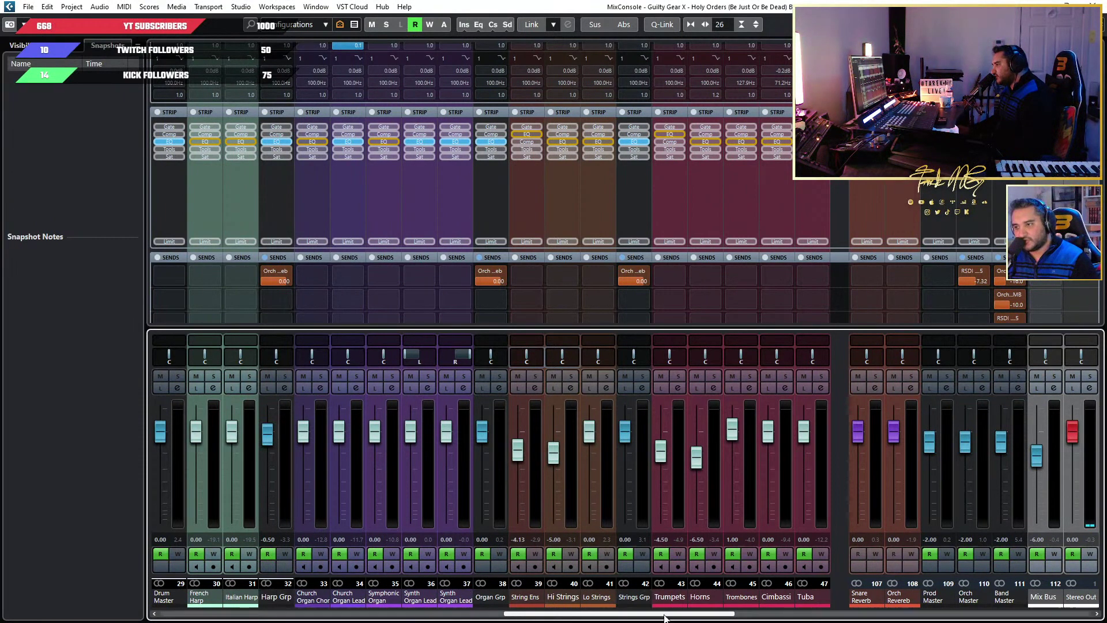
{"action": "left_click_drag", "start_coordinate": [668, 615], "coordinate": [860, 612]}
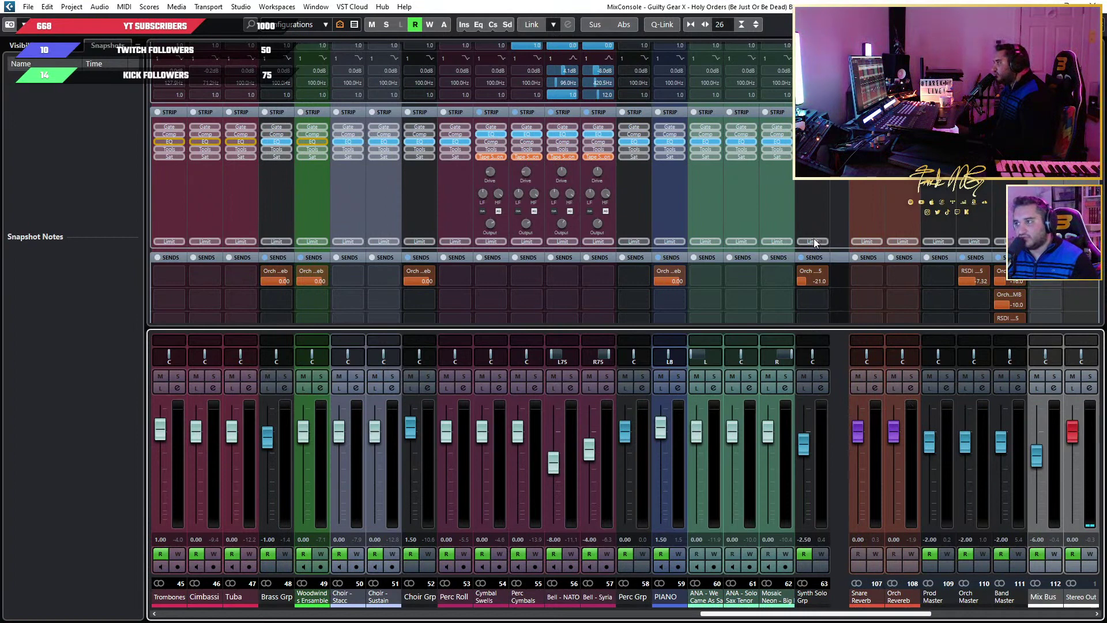
Open the REVerence insert on the orchestral reverb channel and place its window clear of the channel's inserts
{"action": "scroll", "coordinate": [839, 285], "scroll_direction": "up", "scroll_amount": 5}
{"action": "scroll", "coordinate": [839, 286], "scroll_direction": "up", "scroll_amount": 3}
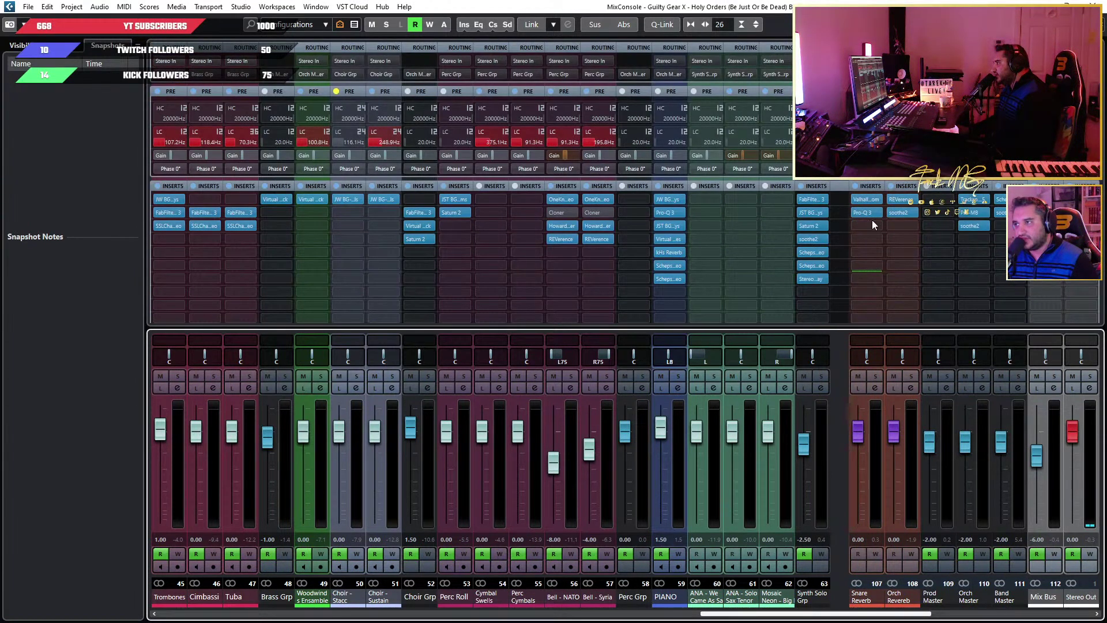
{"action": "left_click", "coordinate": [902, 197]}
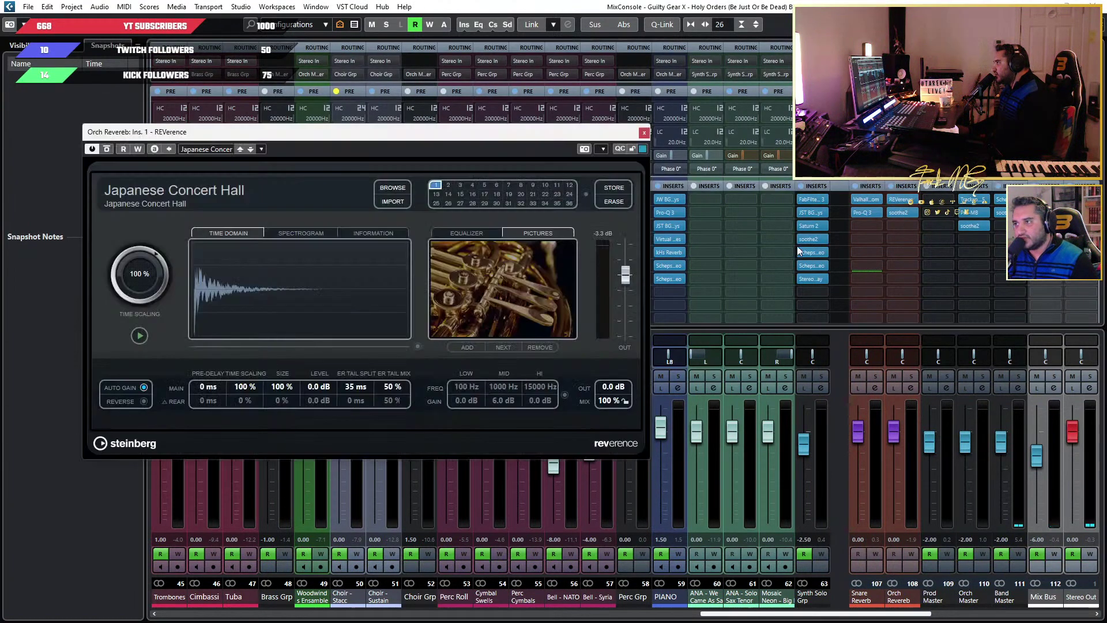
{"action": "left_click_drag", "start_coordinate": [328, 138], "coordinate": [670, 144]}
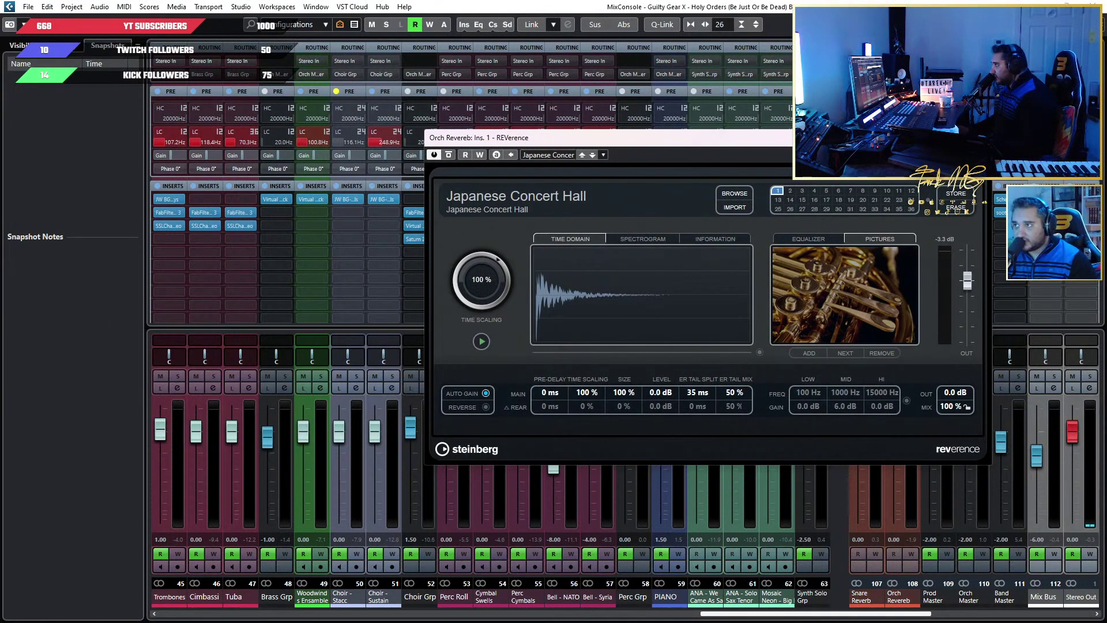
{"action": "left_click_drag", "start_coordinate": [810, 158], "coordinate": [520, 195]}
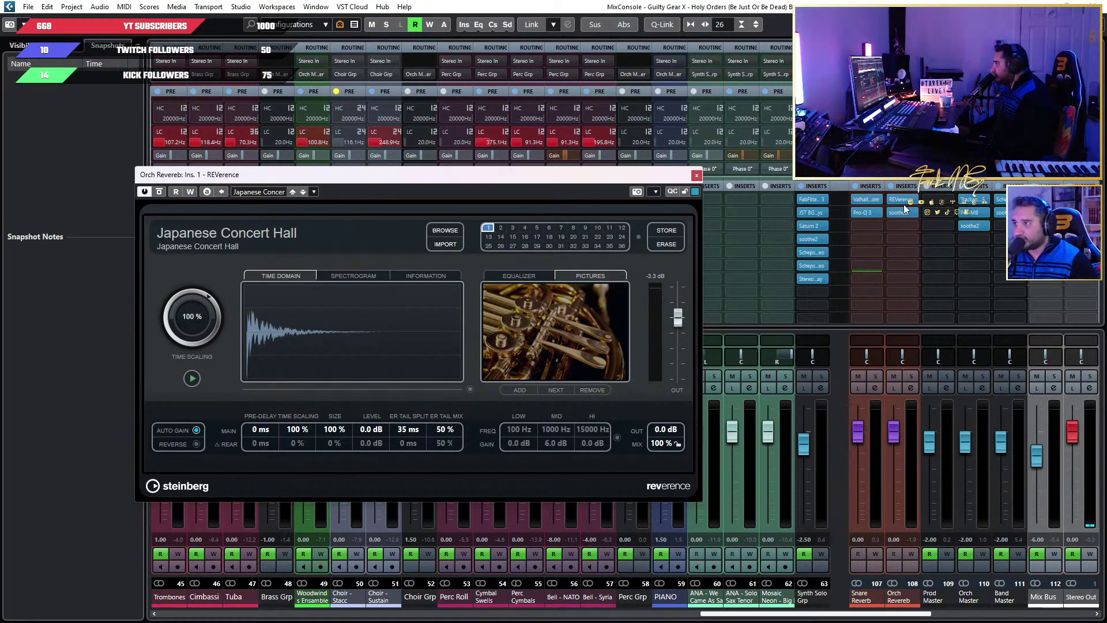
Open the soothe2 insert on the orchestral reverb channel, move its window beside REVerence, and return to the project window
{"action": "left_click", "coordinate": [878, 239]}
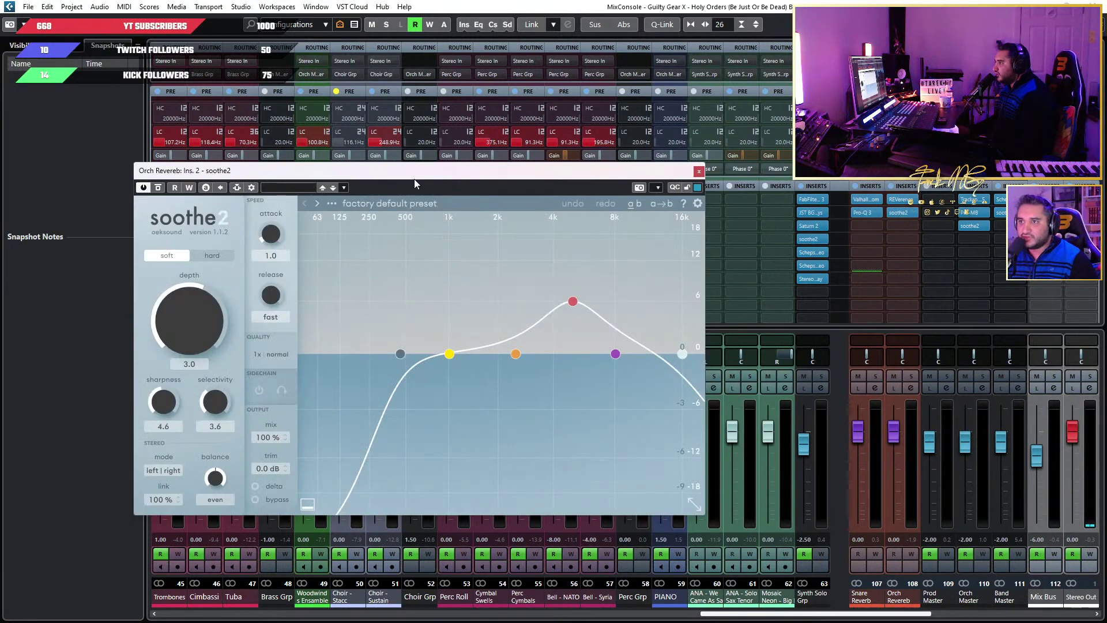
{"action": "left_click_drag", "start_coordinate": [414, 179], "coordinate": [496, 209]}
{"action": "key", "text": "F3"}
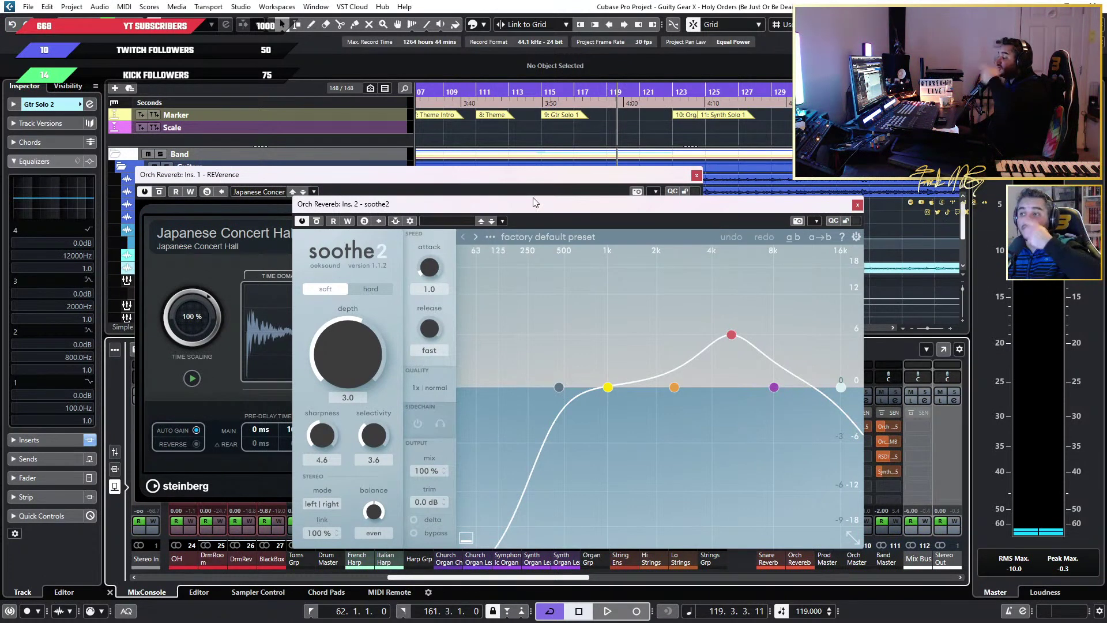
Audition the orchestral reverb in solo from bar 117 with the REVerence and soothe2 windows spread apart, and stop playback
{"action": "left_click", "coordinate": [587, 103]}
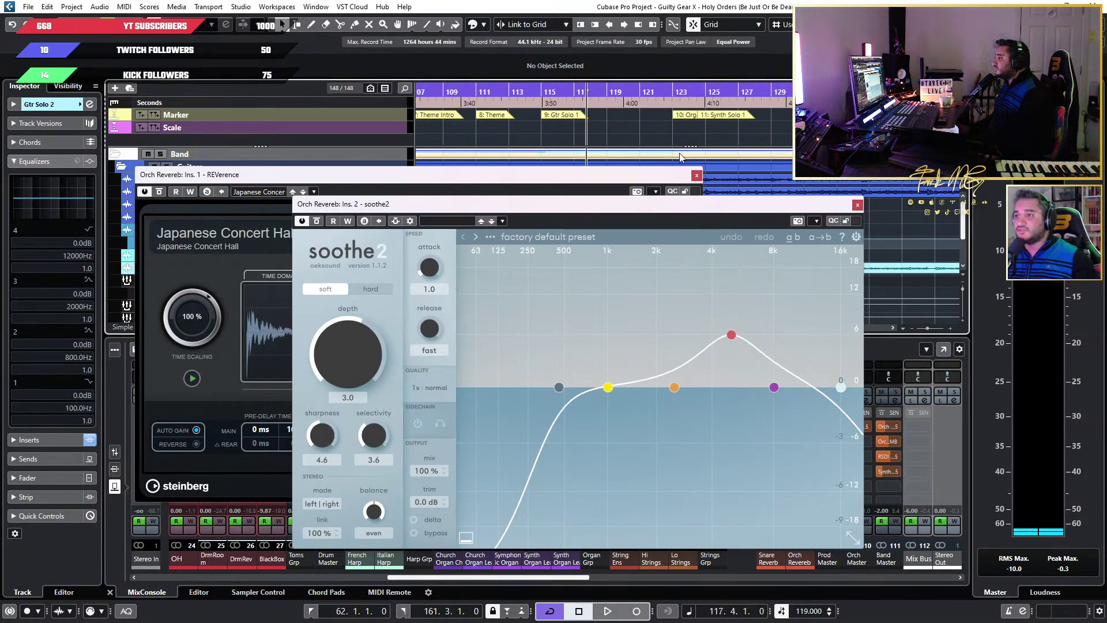
{"action": "key", "text": "space"}
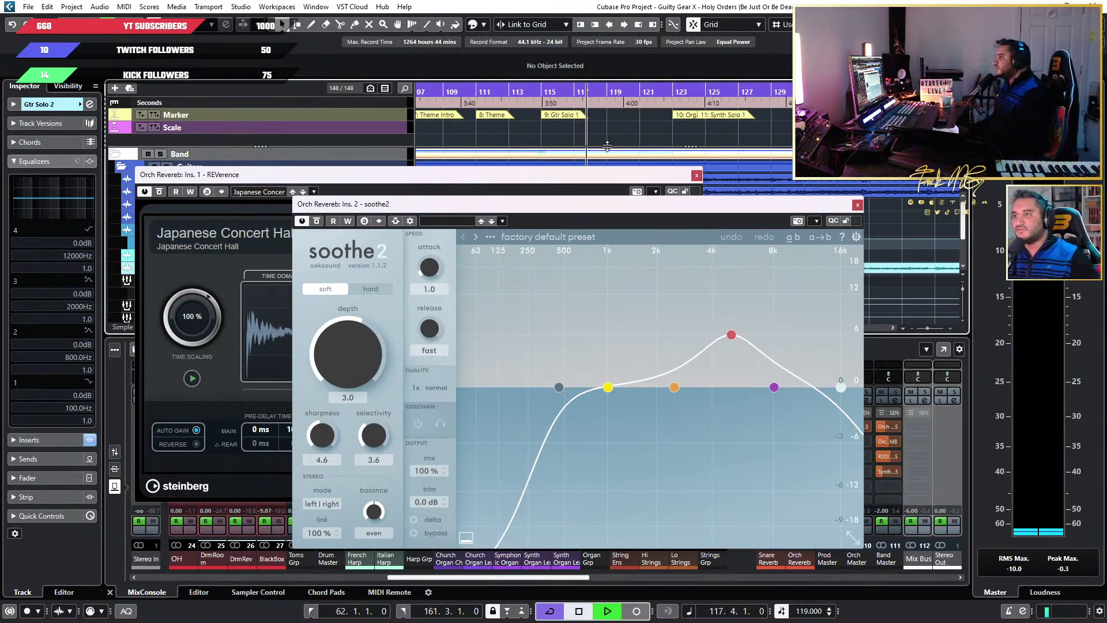
{"action": "left_click_drag", "start_coordinate": [660, 211], "coordinate": [477, 180]}
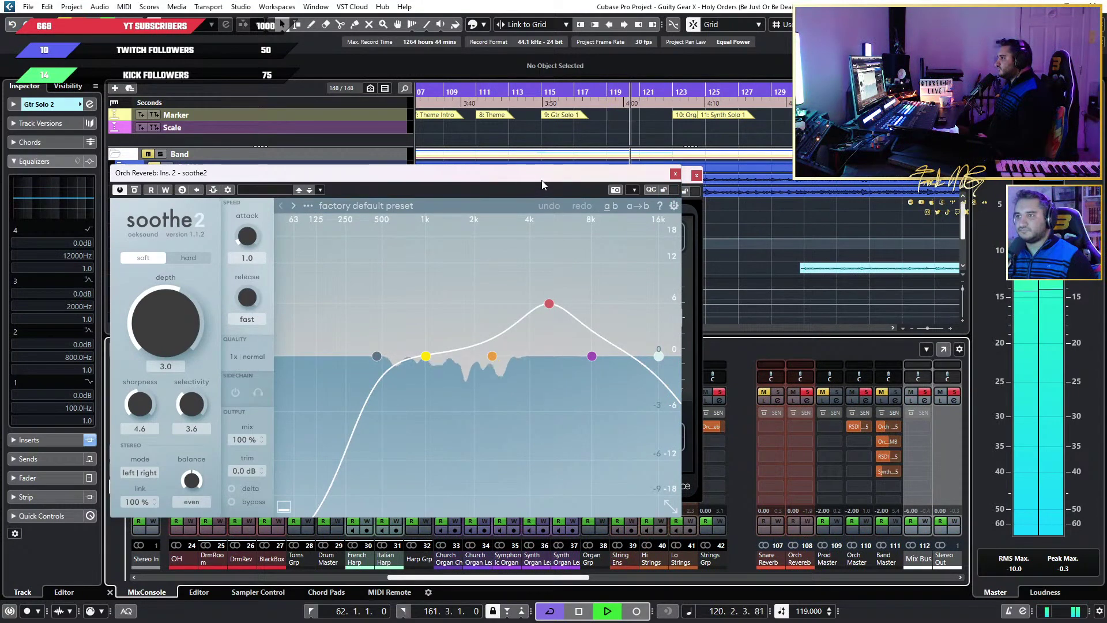
{"action": "left_click_drag", "start_coordinate": [541, 180], "coordinate": [828, 195]}
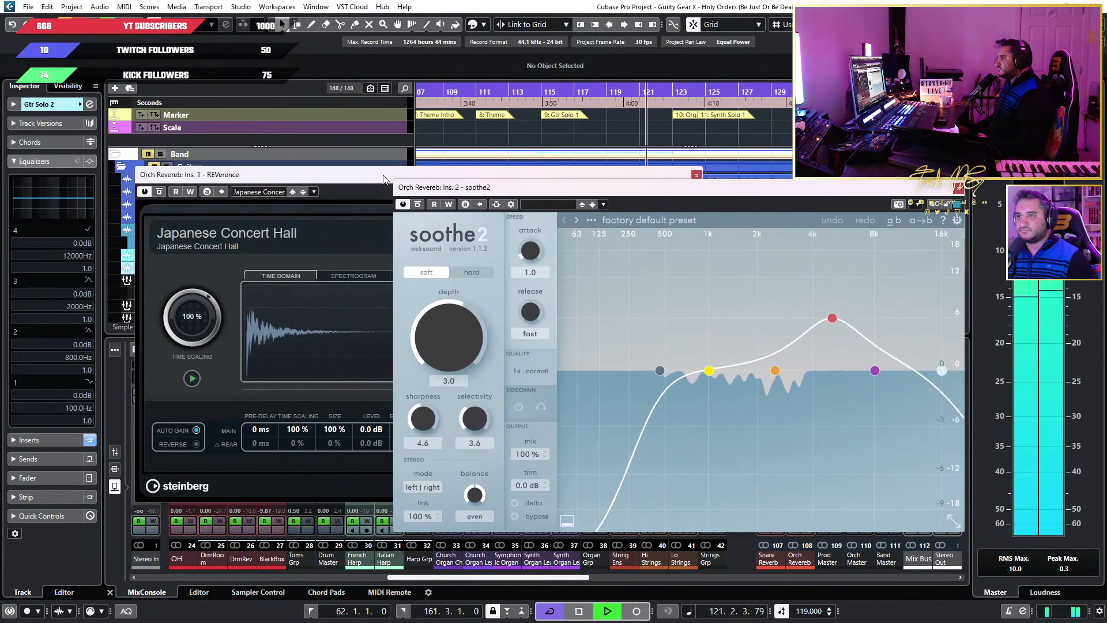
{"action": "left_click_drag", "start_coordinate": [347, 170], "coordinate": [272, 113]}
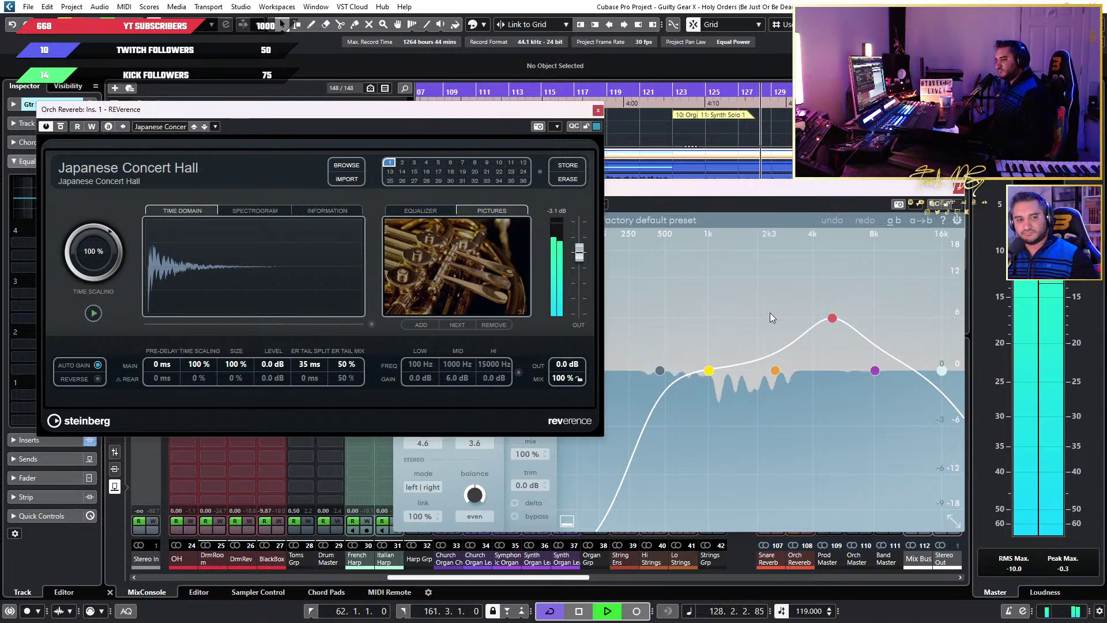
{"action": "key", "text": "space"}
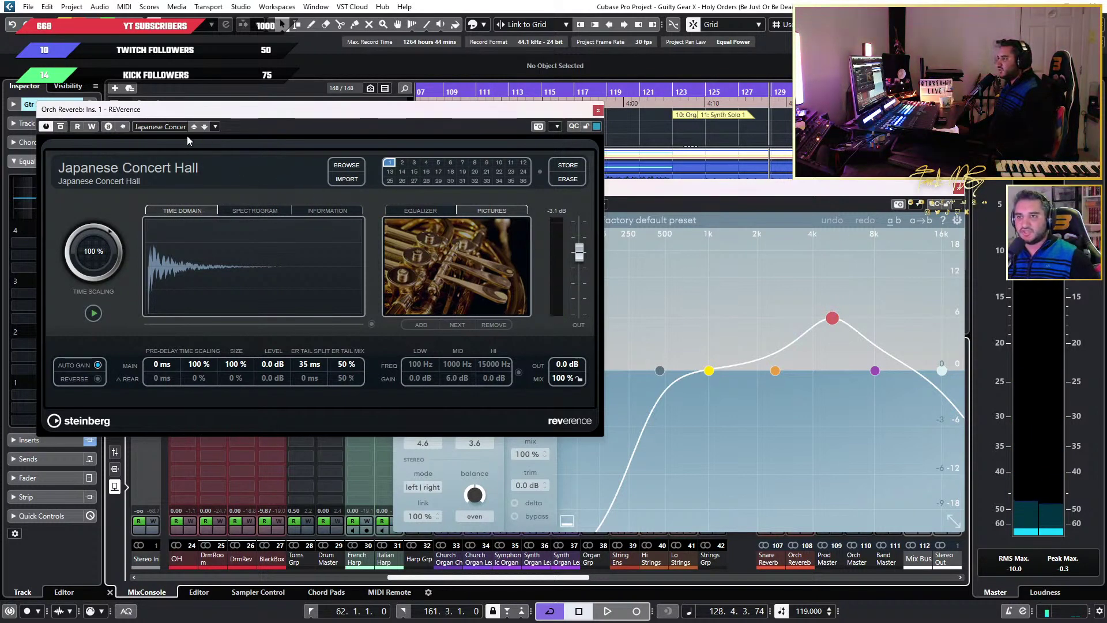
Browse the full REVerence preset list and close it without loading a different preset
{"action": "left_click", "coordinate": [172, 128]}
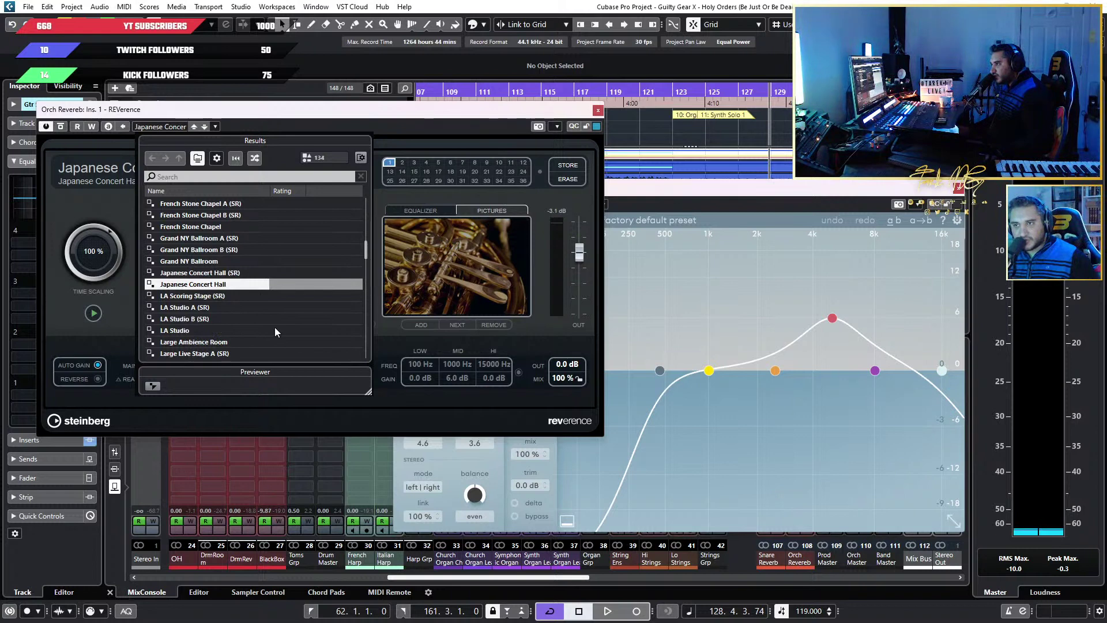
{"action": "scroll", "coordinate": [275, 307], "scroll_direction": "up", "scroll_amount": 3}
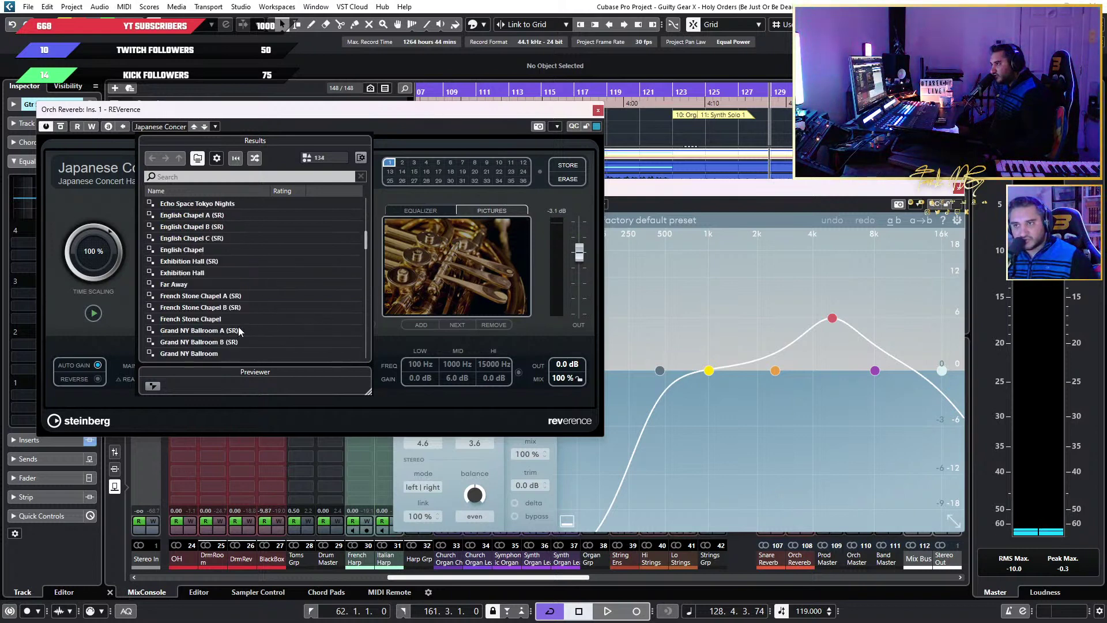
{"action": "scroll", "coordinate": [239, 330], "scroll_direction": "up", "scroll_amount": 1}
{"action": "scroll", "coordinate": [275, 310], "scroll_direction": "up", "scroll_amount": 1}
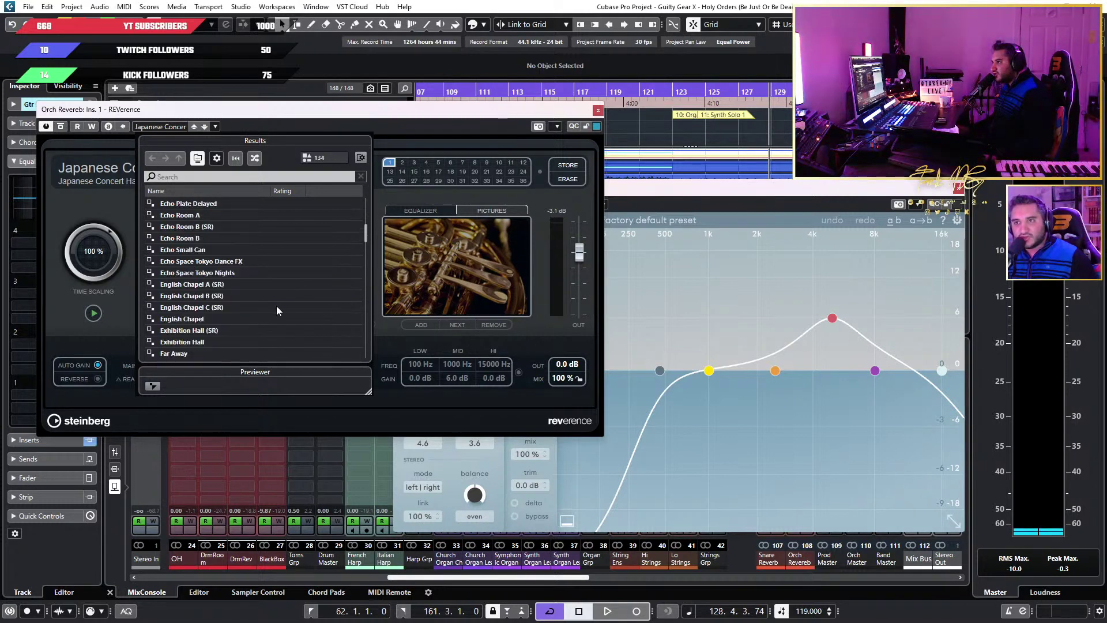
{"action": "scroll", "coordinate": [276, 310], "scroll_direction": "up", "scroll_amount": 2}
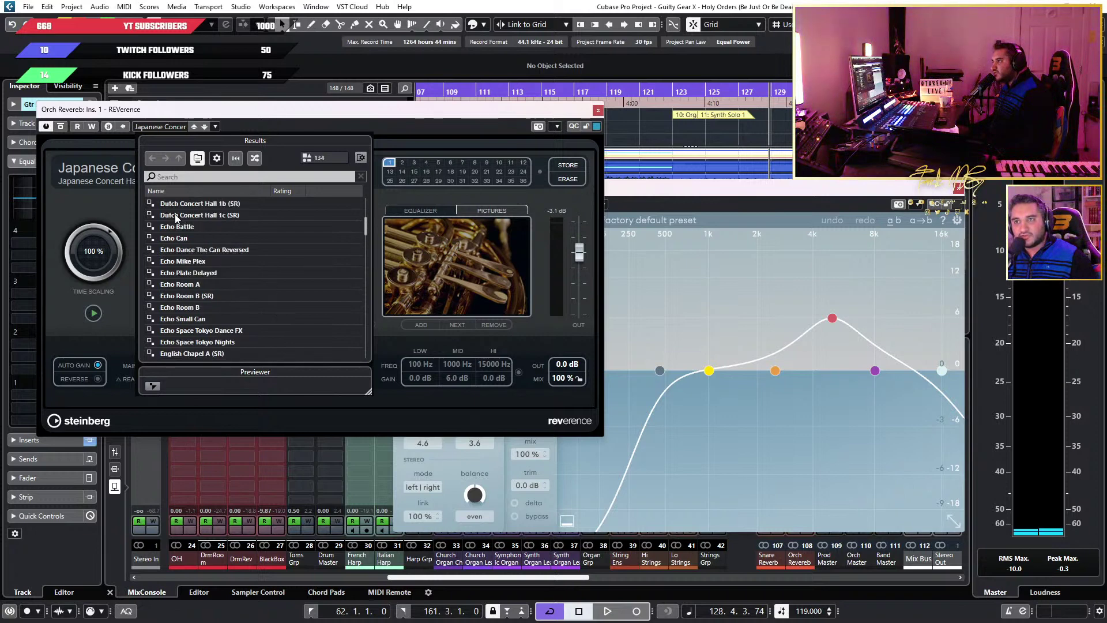
{"action": "scroll", "coordinate": [278, 262], "scroll_direction": "up", "scroll_amount": 4}
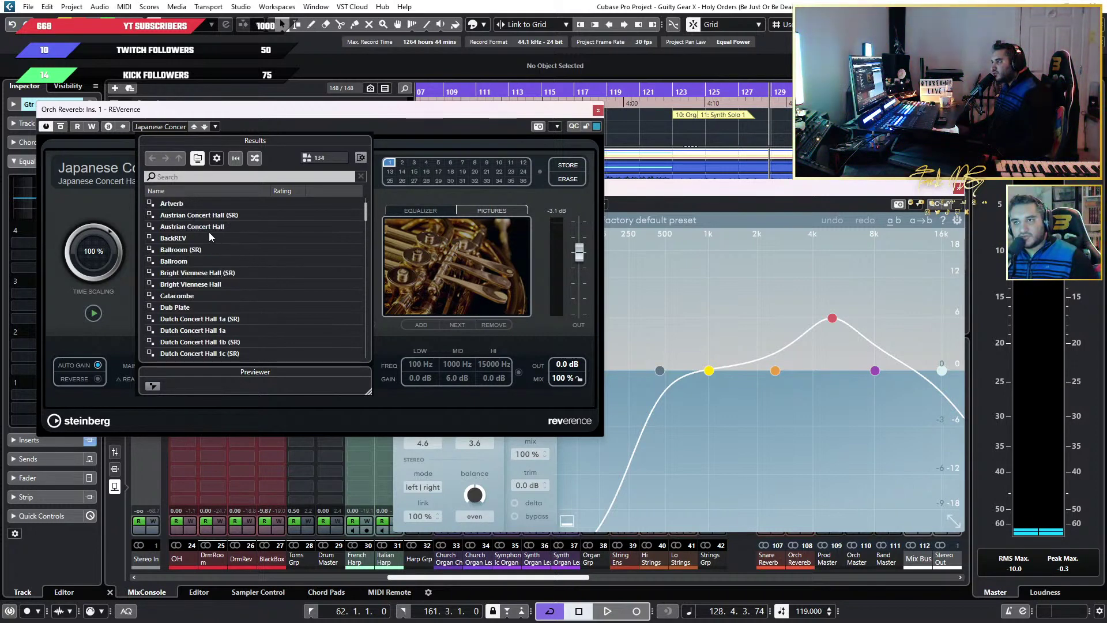
{"action": "scroll", "coordinate": [202, 233], "scroll_direction": "up", "scroll_amount": 1}
{"action": "scroll", "coordinate": [271, 259], "scroll_direction": "up", "scroll_amount": 1}
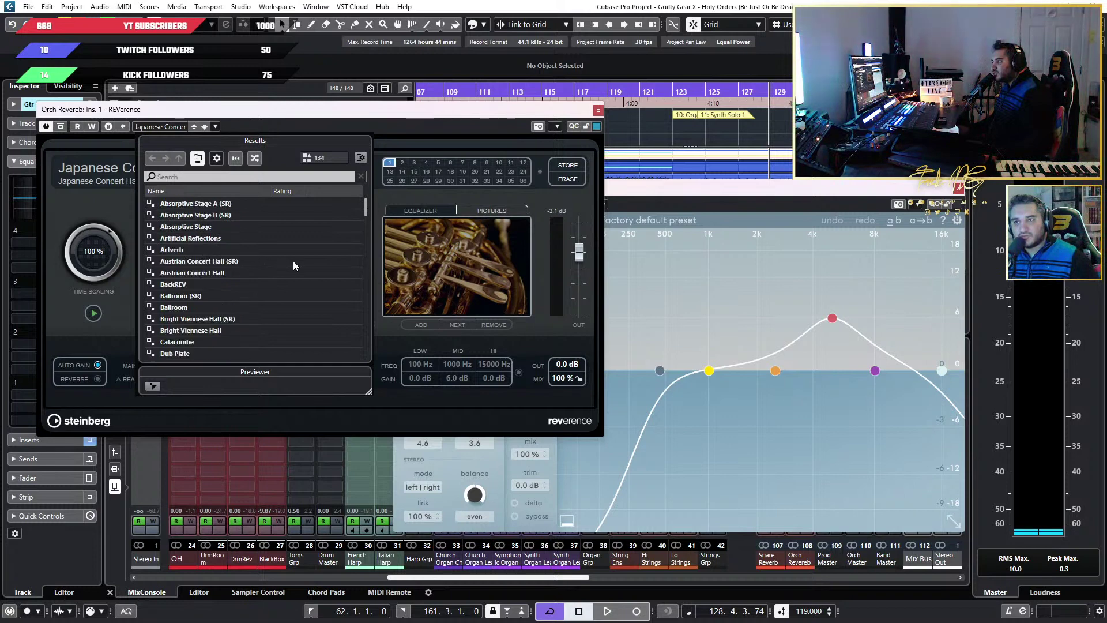
{"action": "scroll", "coordinate": [231, 259], "scroll_direction": "down", "scroll_amount": 20}
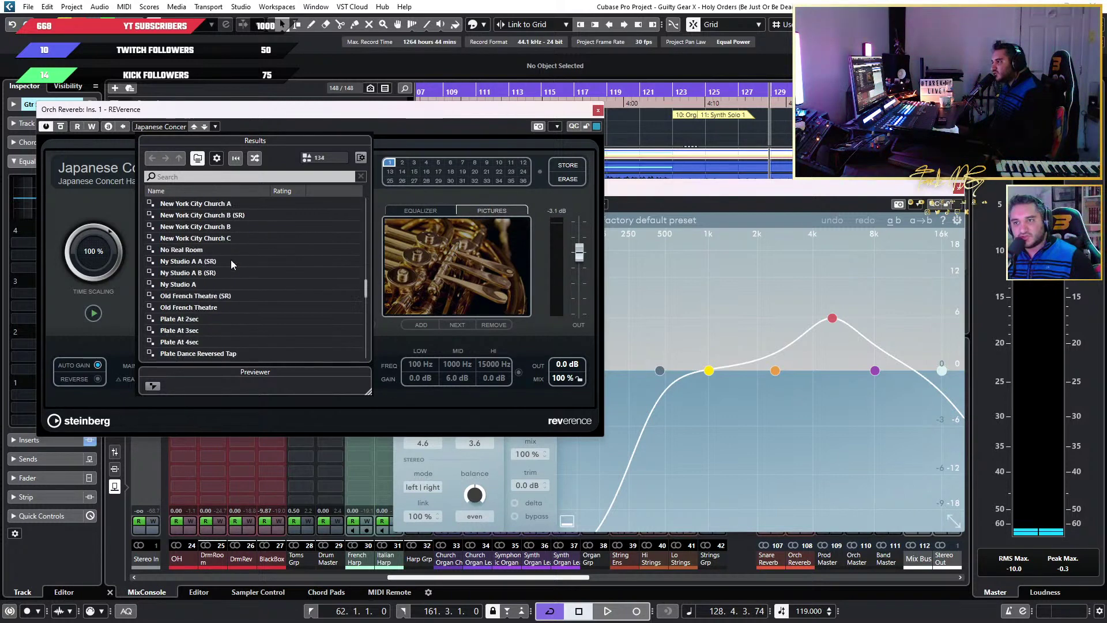
{"action": "scroll", "coordinate": [231, 262], "scroll_direction": "down", "scroll_amount": 15}
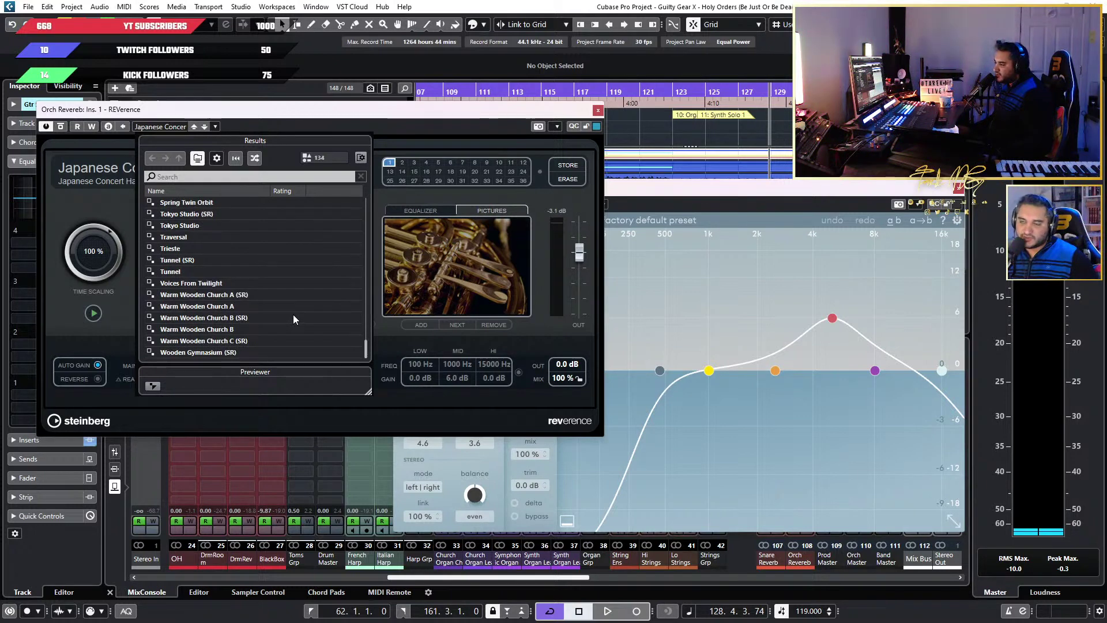
{"action": "scroll", "coordinate": [262, 306], "scroll_direction": "up", "scroll_amount": 3}
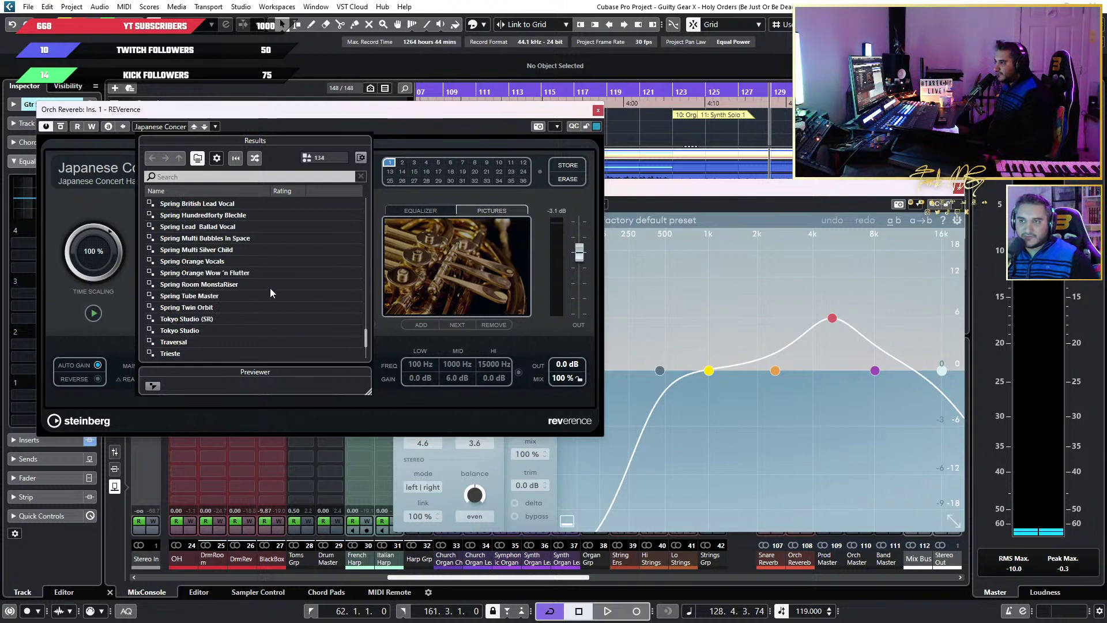
{"action": "left_click", "coordinate": [447, 123]}
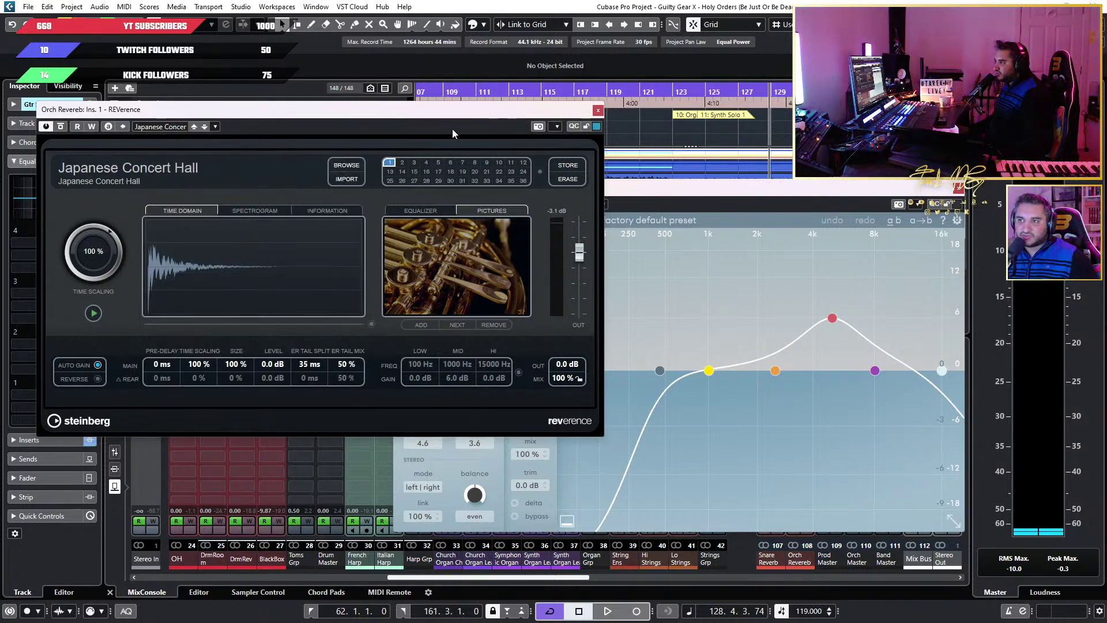
Close the REVerence and soothe2 windows of the orchestral reverb channel
{"action": "left_click", "coordinate": [598, 111]}
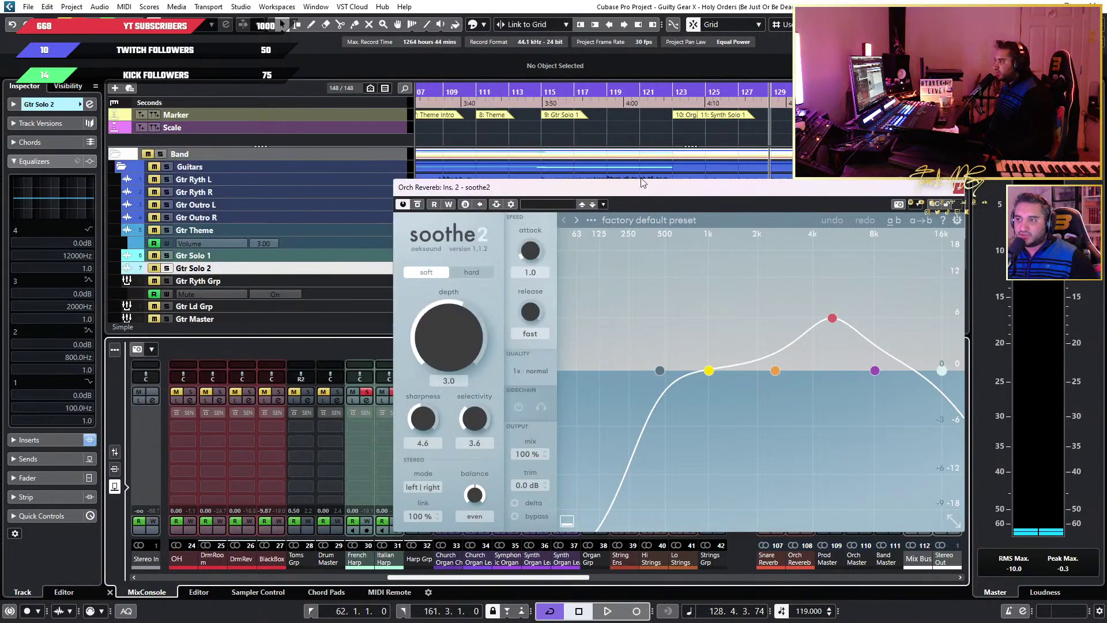
{"action": "left_click_drag", "start_coordinate": [893, 191], "coordinate": [589, 199]}
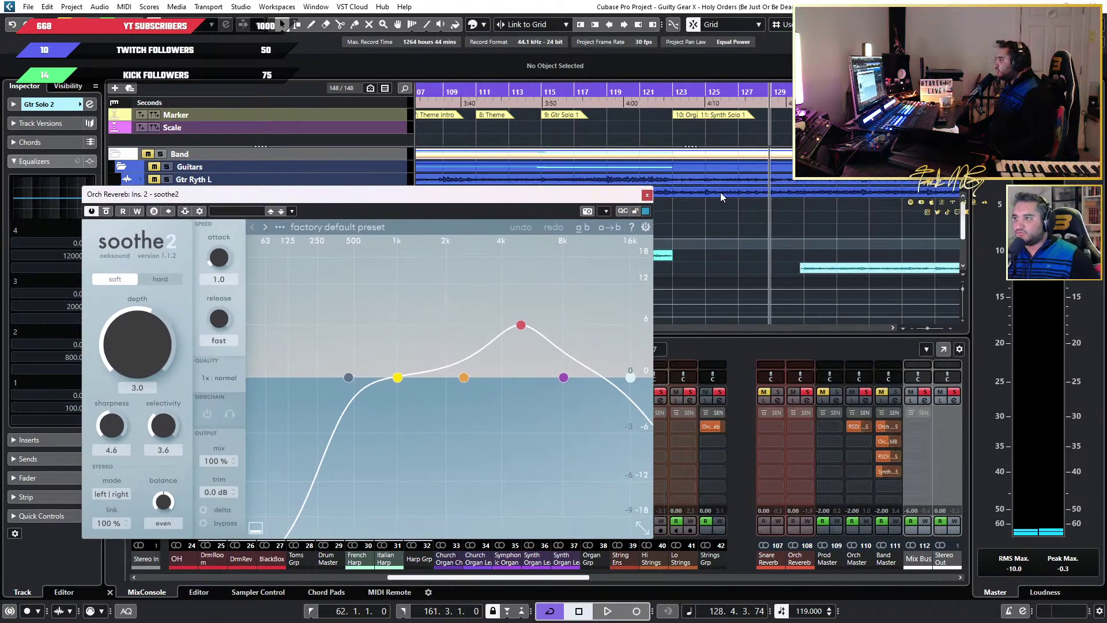
{"action": "left_click", "coordinate": [647, 196]}
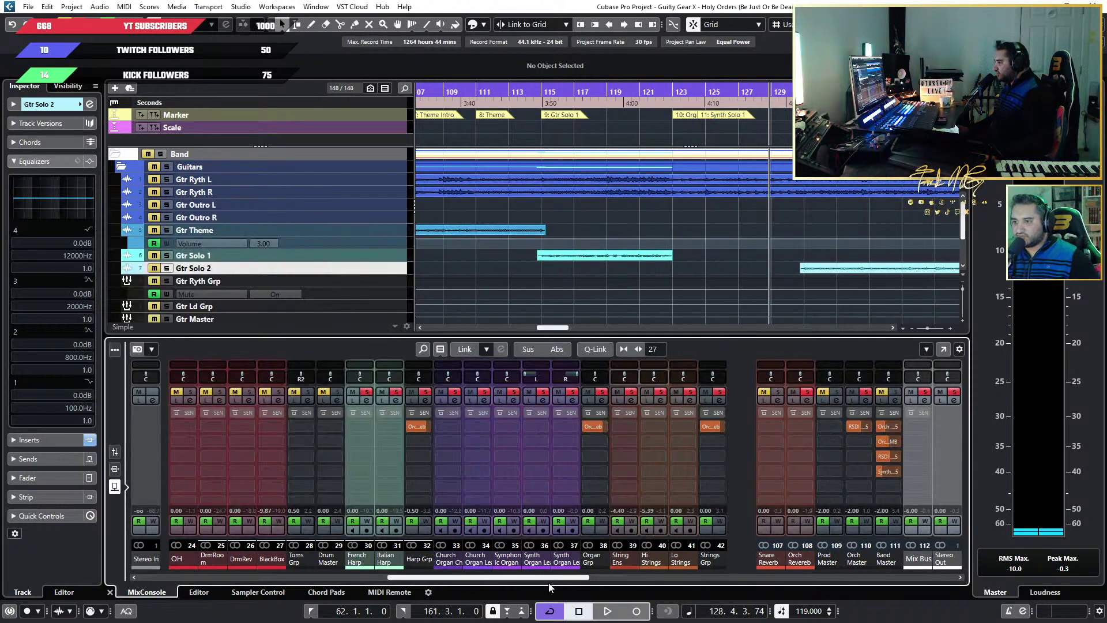
Look over the sends and the full insert racks of the channels from the brass to the Synth BG Grp
{"action": "left_click_drag", "start_coordinate": [549, 577], "coordinate": [786, 579]}
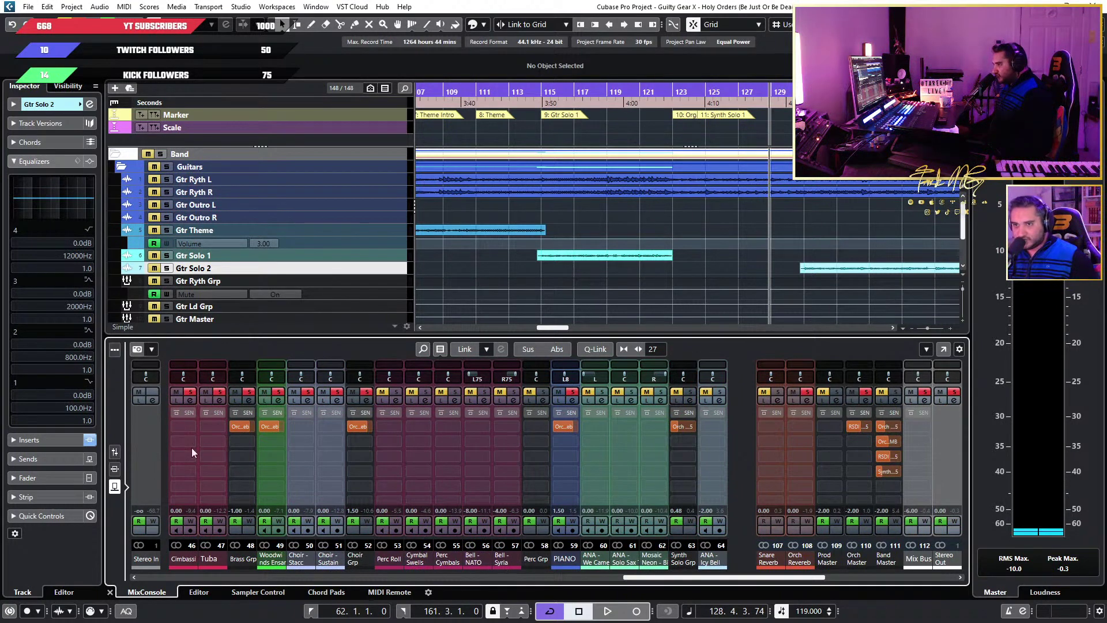
{"action": "left_click", "coordinate": [118, 467]}
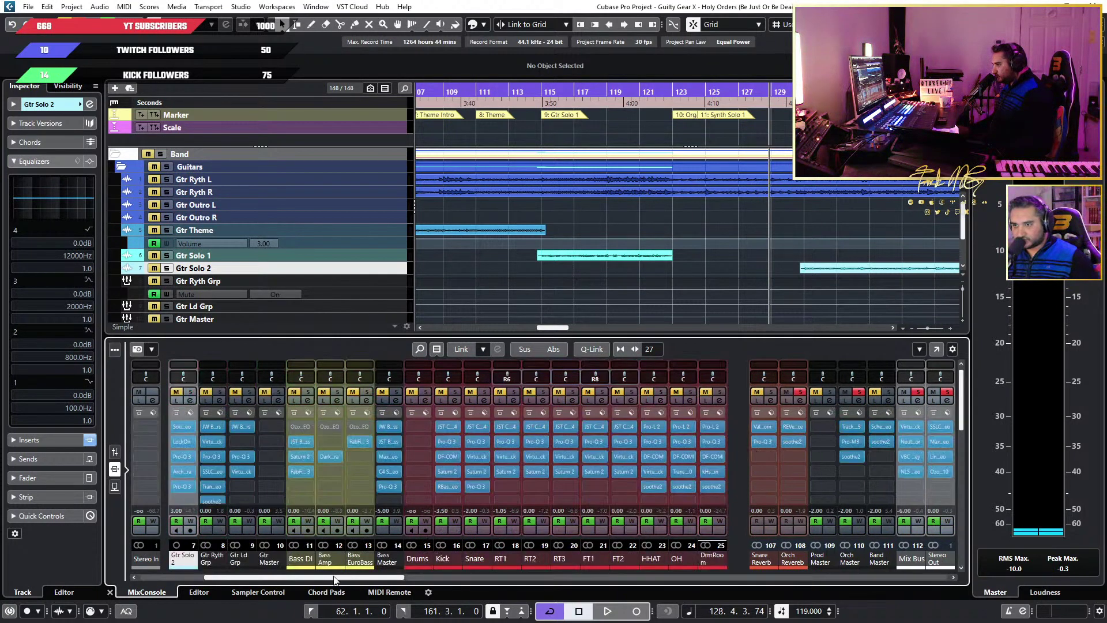
{"action": "left_click", "coordinate": [580, 576]}
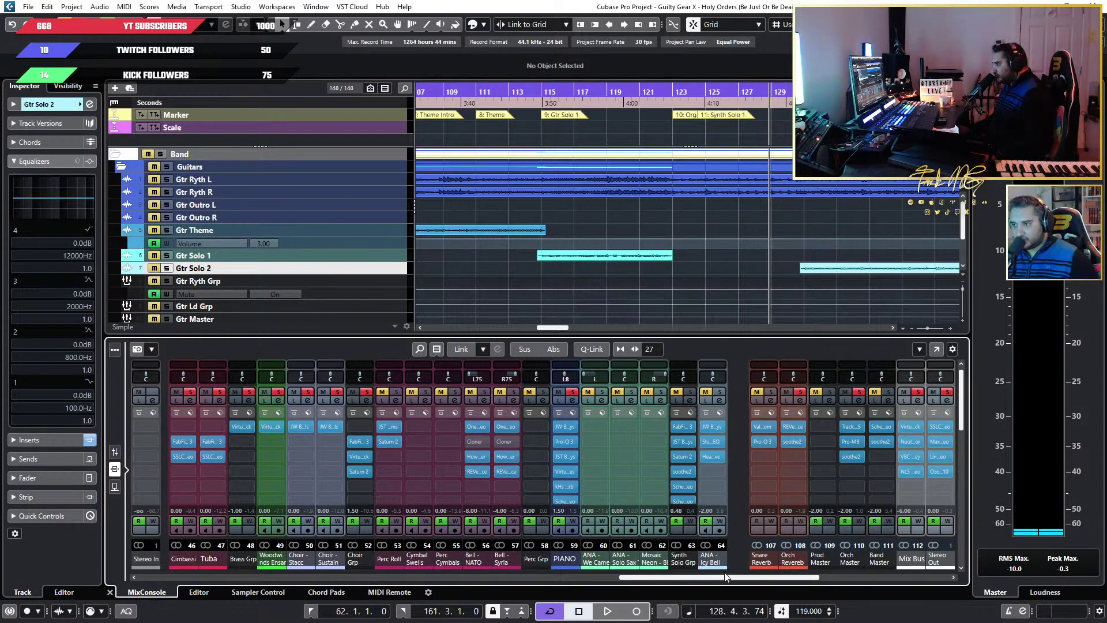
{"action": "scroll", "coordinate": [726, 577], "scroll_direction": "right", "scroll_amount": 4}
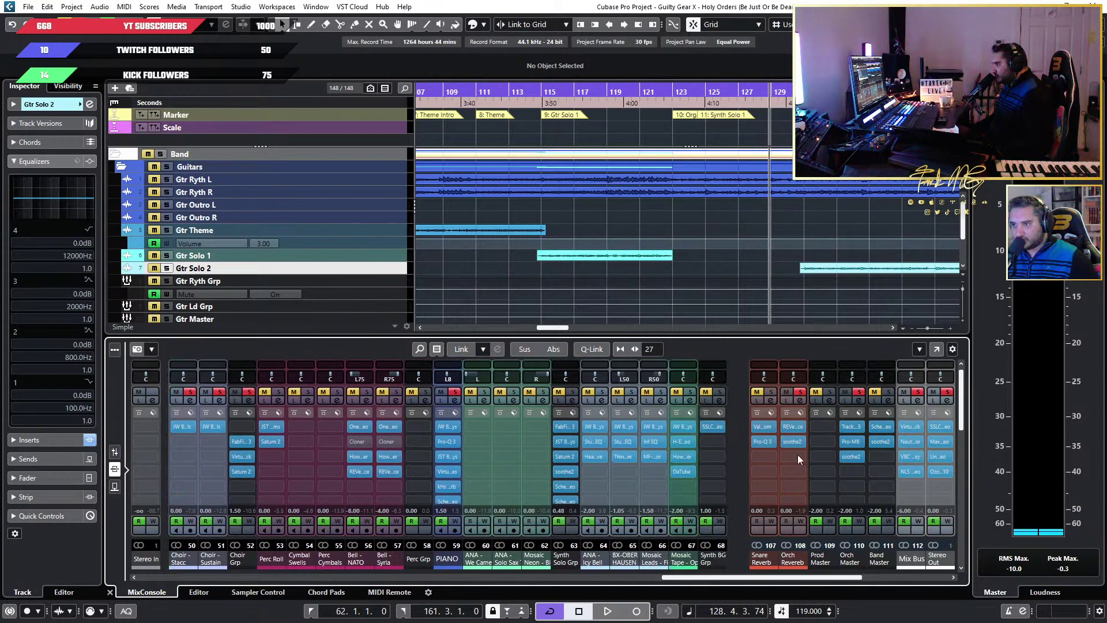
{"action": "mouse_move", "coordinate": [967, 415]}
{"action": "left_mouse_down"}
{"action": "mouse_move", "coordinate": [974, 451]}
{"action": "mouse_move", "coordinate": [974, 427]}
{"action": "left_mouse_up"}
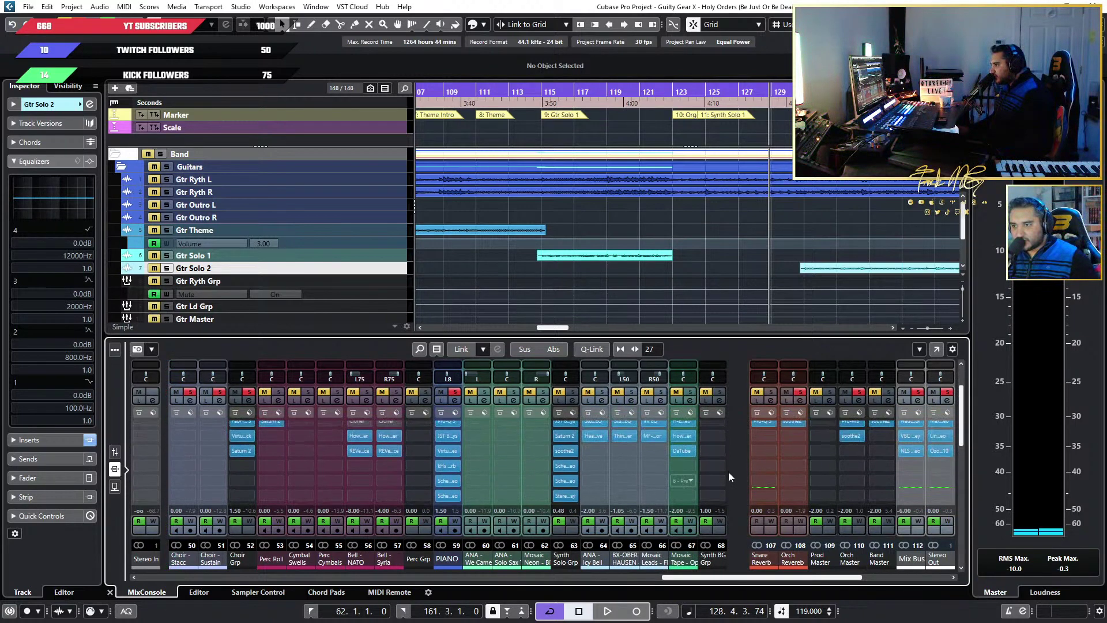
{"action": "left_click_drag", "start_coordinate": [968, 425], "coordinate": [967, 466]}
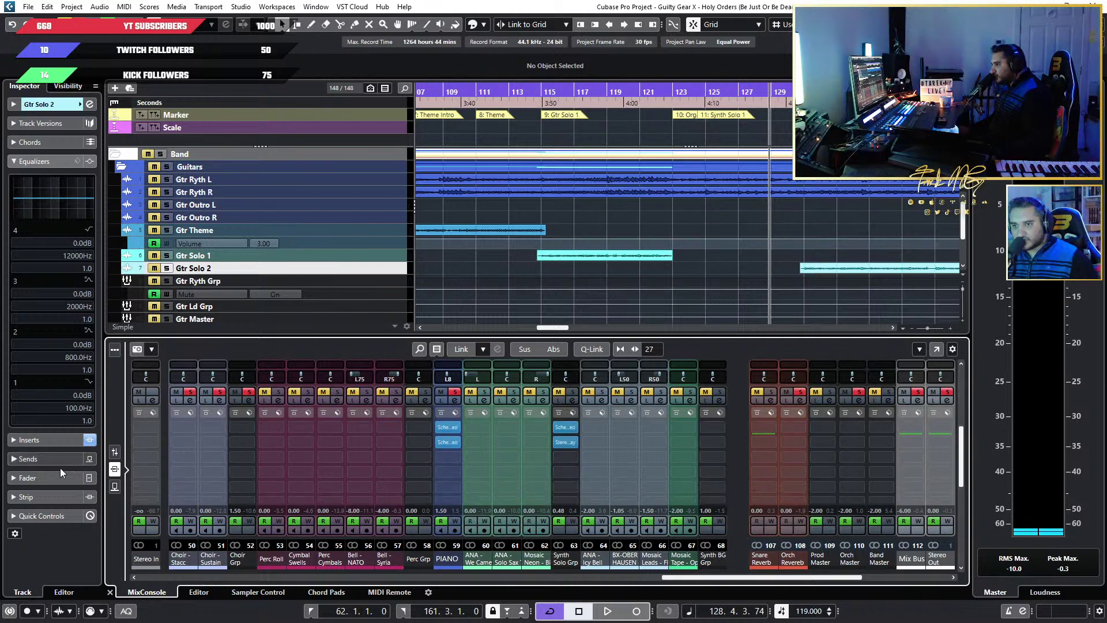
Check the sends of the orchestral and synth channels, and look through the inserts, EQ and strip racks in the full MixConsole
{"action": "left_click", "coordinate": [115, 486]}
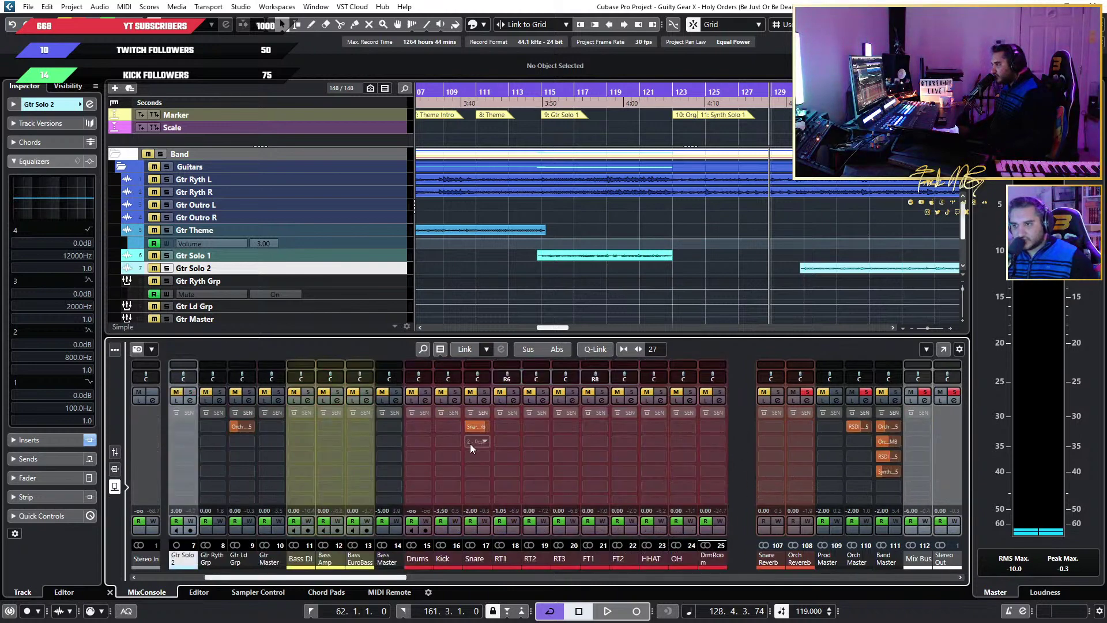
{"action": "left_click_drag", "start_coordinate": [380, 577], "coordinate": [789, 578]}
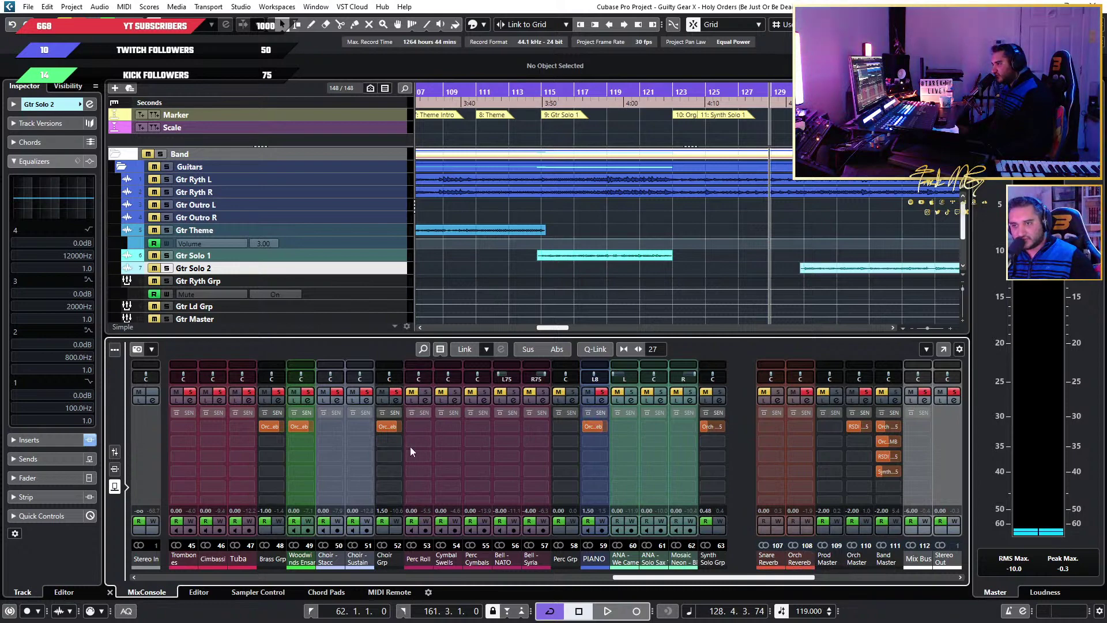
{"action": "key", "text": "F3"}
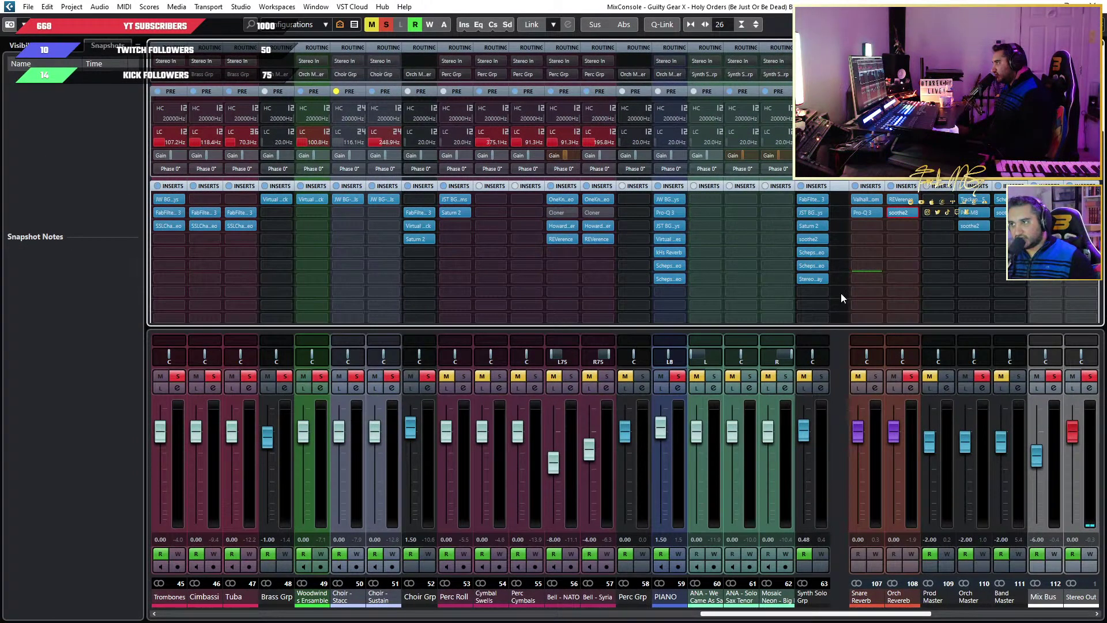
{"action": "scroll", "coordinate": [840, 300], "scroll_direction": "down", "scroll_amount": 10}
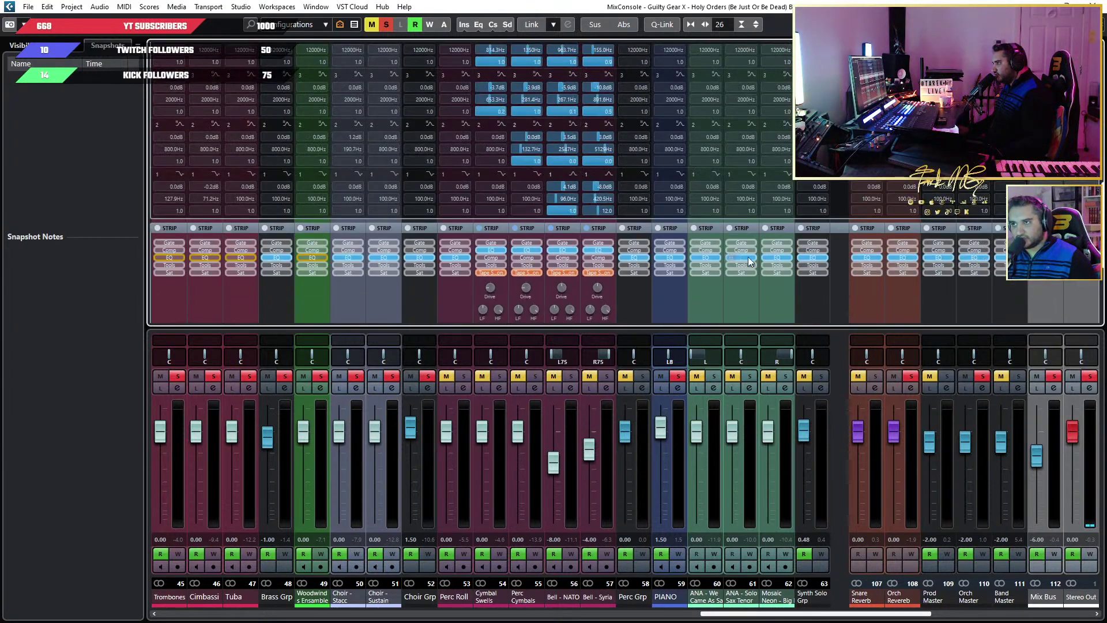
{"action": "scroll", "coordinate": [834, 284], "scroll_direction": "up", "scroll_amount": 10}
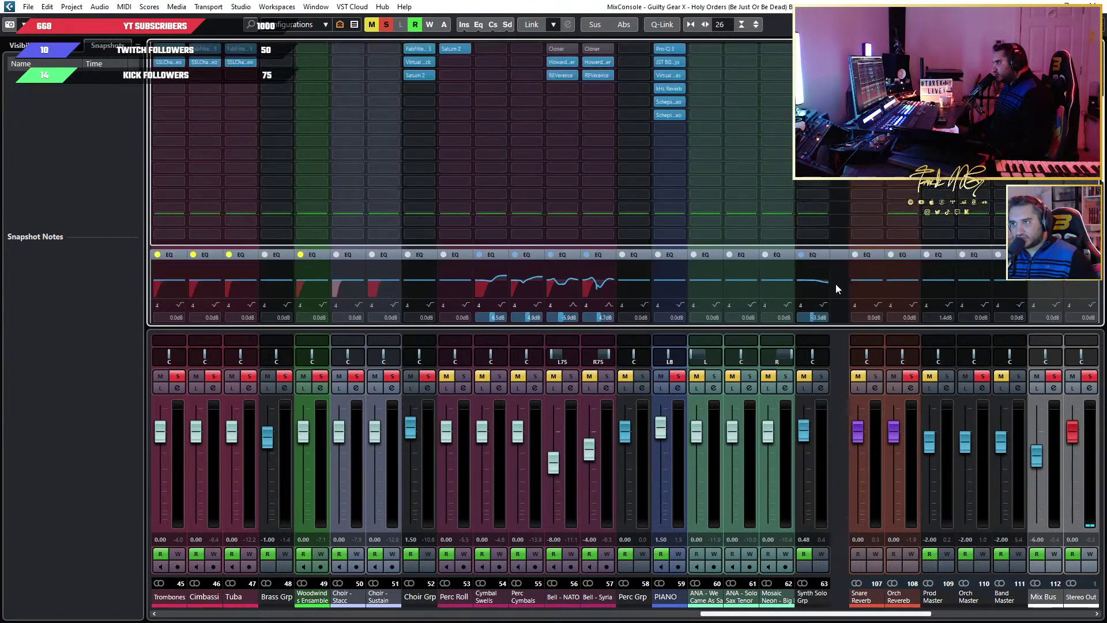
{"action": "scroll", "coordinate": [836, 284], "scroll_direction": "down", "scroll_amount": 5}
{"action": "scroll", "coordinate": [835, 284], "scroll_direction": "up", "scroll_amount": 5}
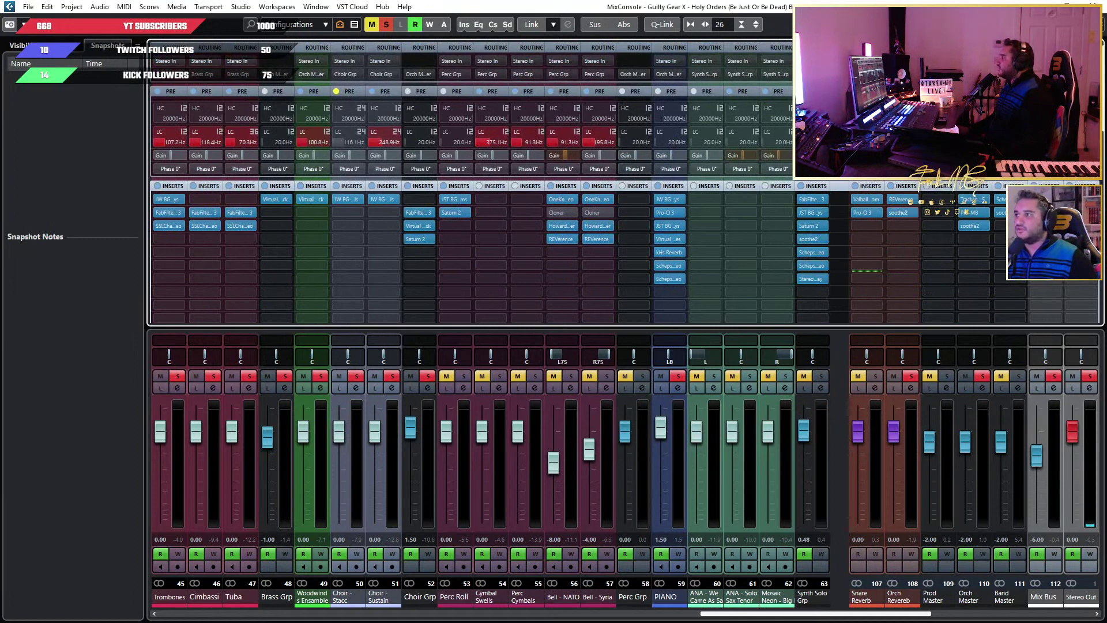
{"action": "key", "text": "F3"}
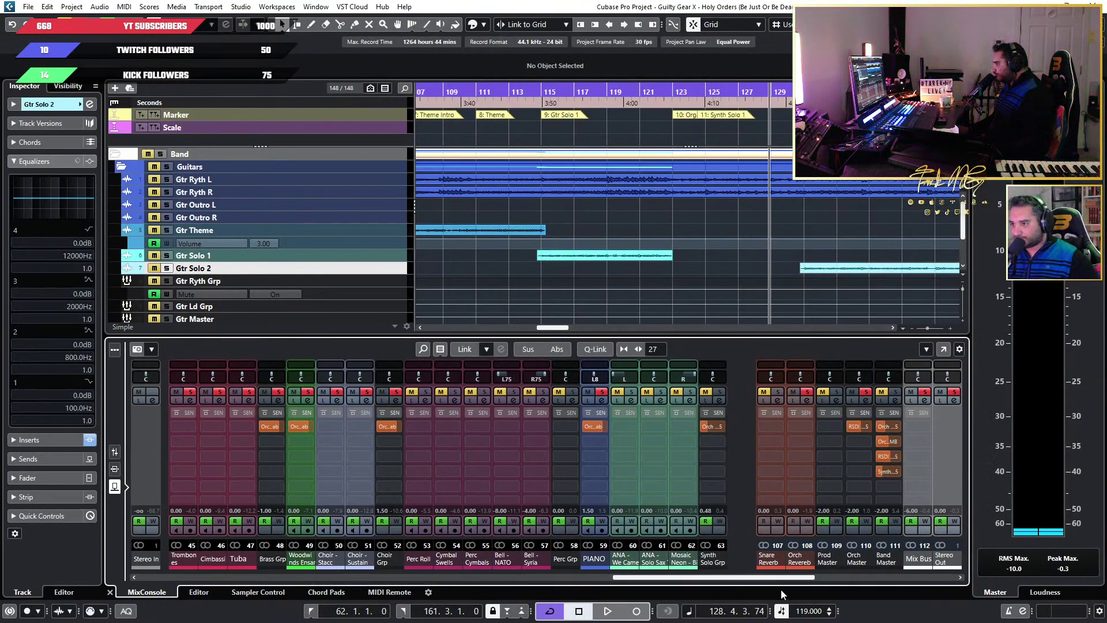
Bring the inserts of the choir, percussion, piano and synth channels back into view in the lower-zone mixer
{"action": "left_click_drag", "start_coordinate": [797, 581], "coordinate": [835, 578]}
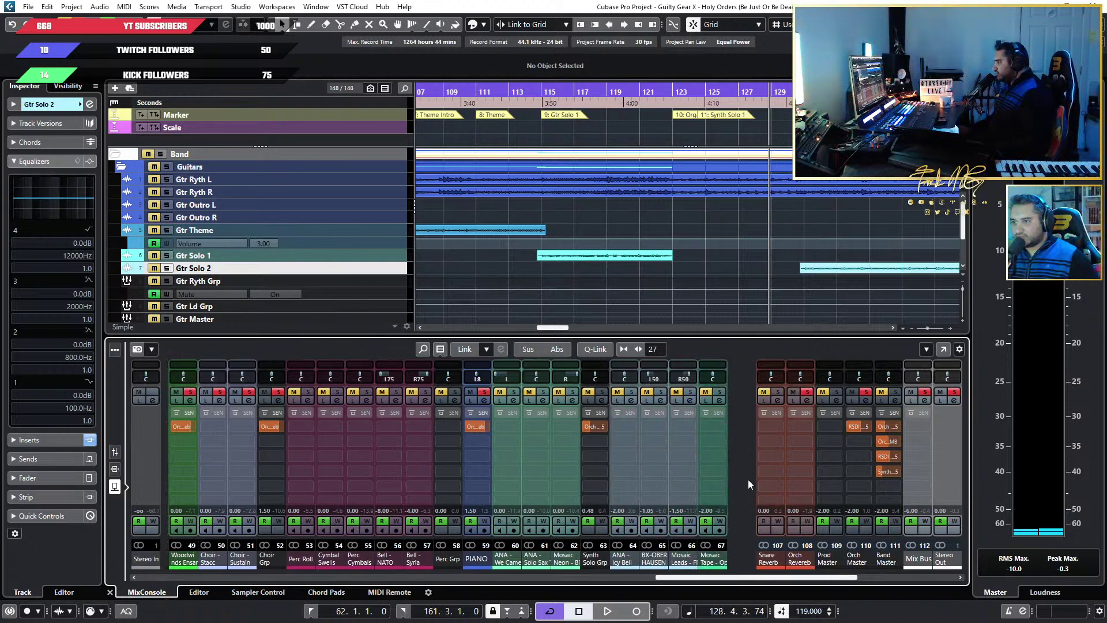
{"action": "left_click", "coordinate": [114, 469]}
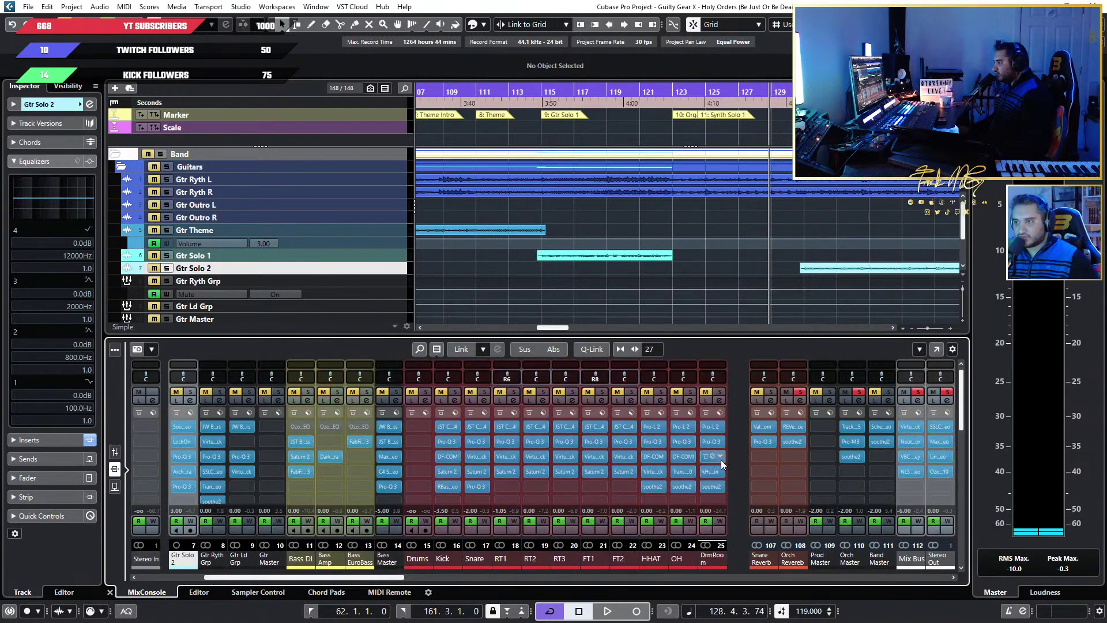
{"action": "left_click_drag", "start_coordinate": [345, 576], "coordinate": [803, 576]}
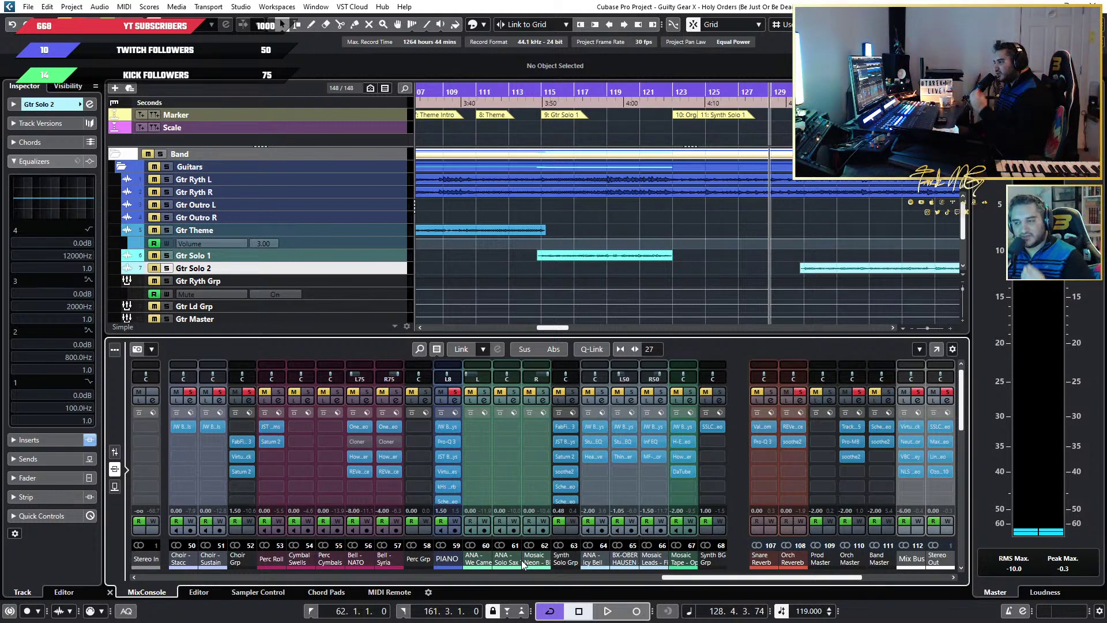
Clear all active mutes and solos and look over the marker sections between the guitar and synth solos in the project
{"action": "scroll", "coordinate": [745, 255], "scroll_direction": "down", "scroll_amount": 2}
{"action": "scroll", "coordinate": [746, 255], "scroll_direction": "down", "scroll_amount": 3, "text": "ctrl"}
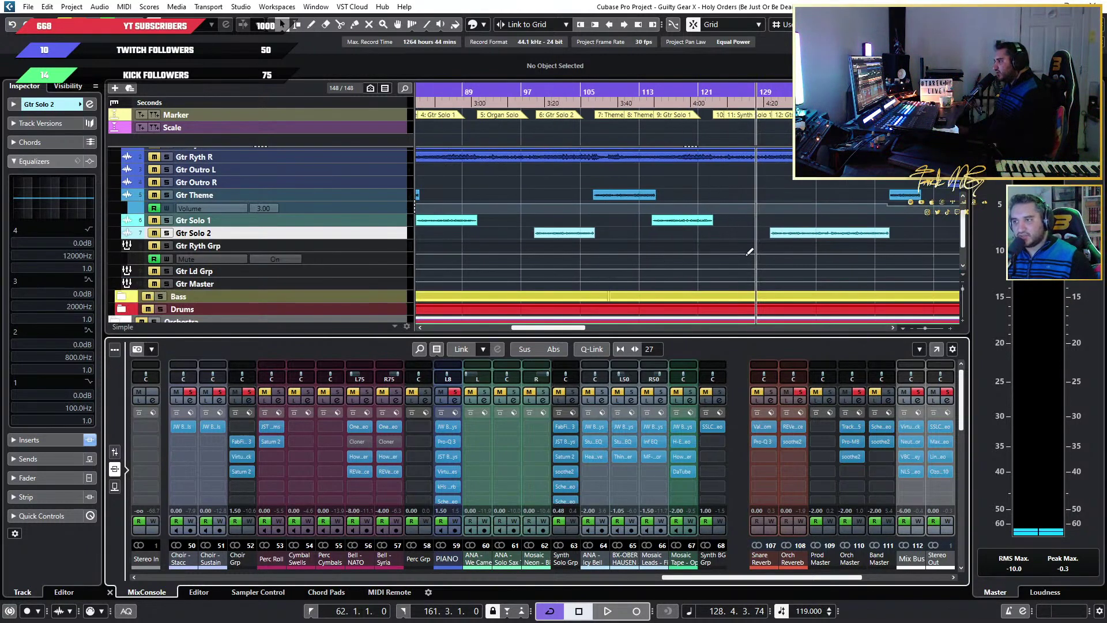
{"action": "scroll", "coordinate": [758, 257], "scroll_direction": "up", "scroll_amount": 3}
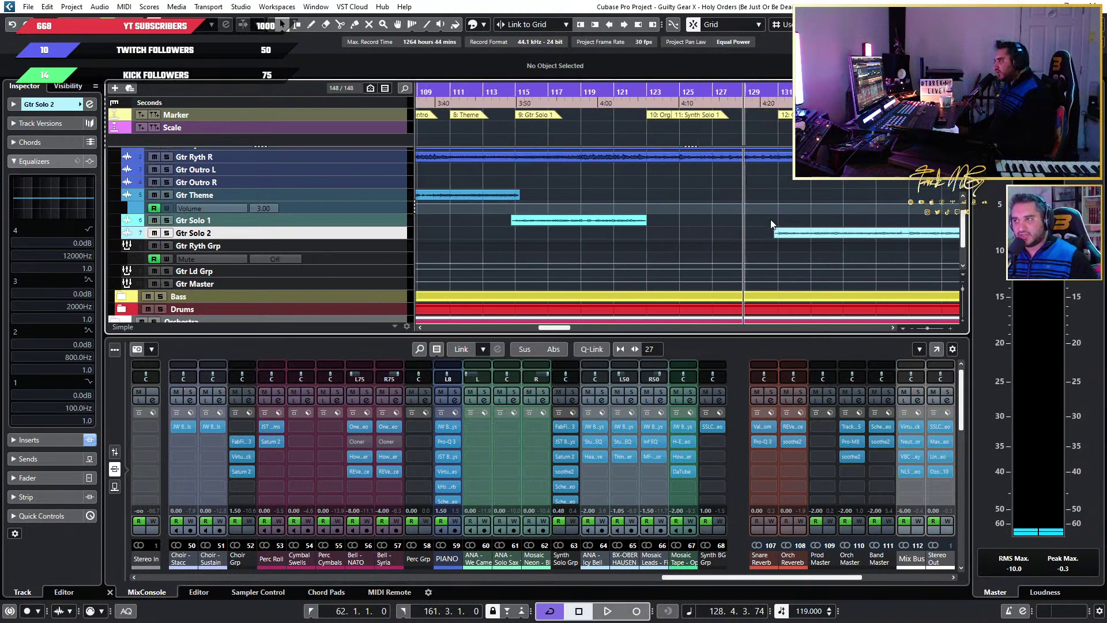
{"action": "scroll", "coordinate": [758, 256], "scroll_direction": "right", "scroll_amount": 5}
{"action": "scroll", "coordinate": [559, 241], "scroll_direction": "left", "scroll_amount": 5}
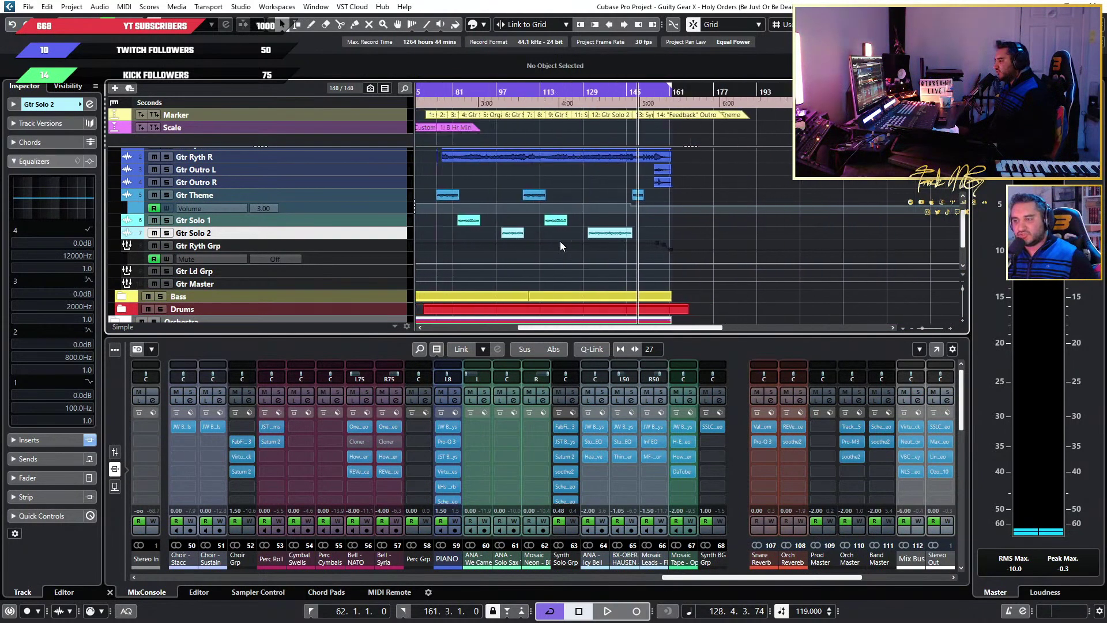
{"action": "scroll", "coordinate": [634, 246], "scroll_direction": "down", "scroll_amount": 2}
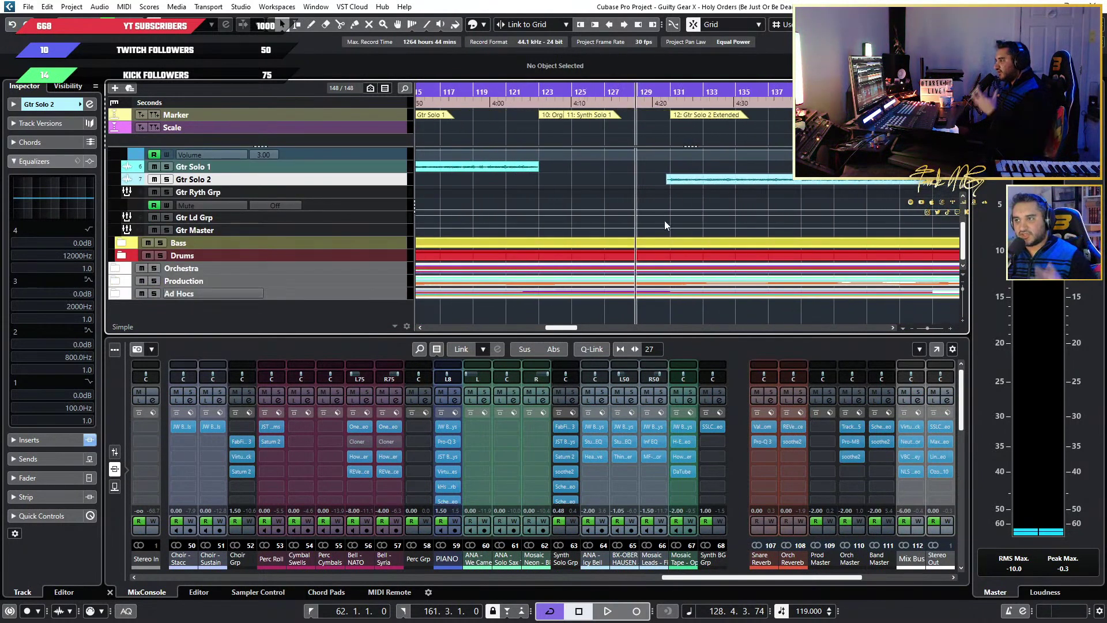
{"action": "scroll", "coordinate": [664, 221], "scroll_direction": "up", "scroll_amount": 3}
{"action": "scroll", "coordinate": [676, 223], "scroll_direction": "down", "scroll_amount": 3}
{"action": "scroll", "coordinate": [639, 222], "scroll_direction": "left", "scroll_amount": 3}
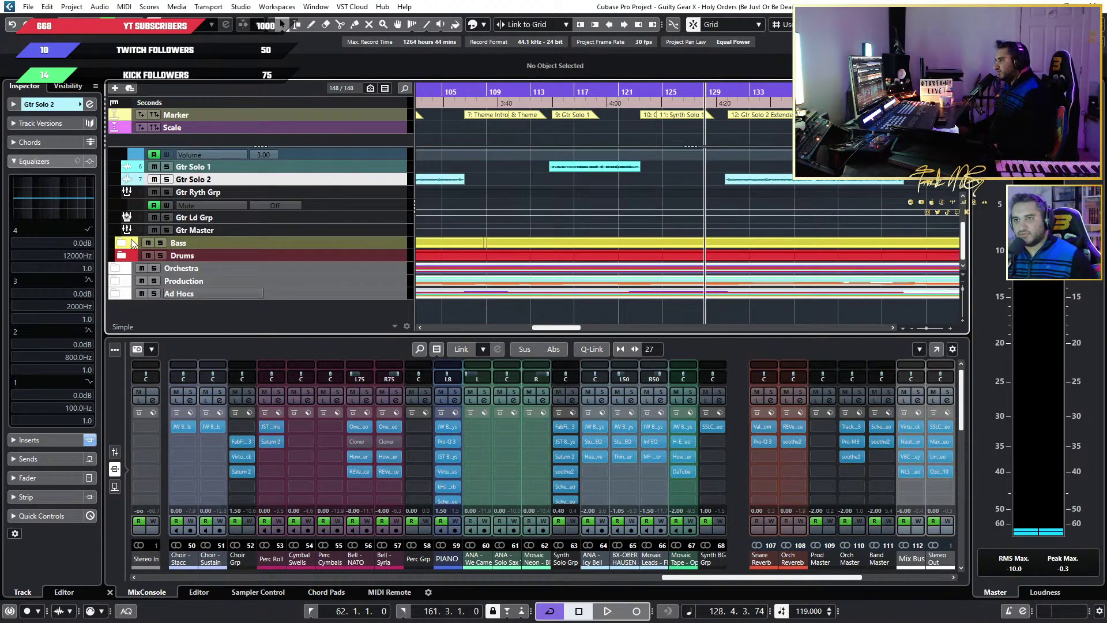
Expand the Production and Synths folders and look over the synth parts around the Synth Solo 1 marker
{"action": "left_click", "coordinate": [120, 281]}
{"action": "left_click", "coordinate": [121, 294]}
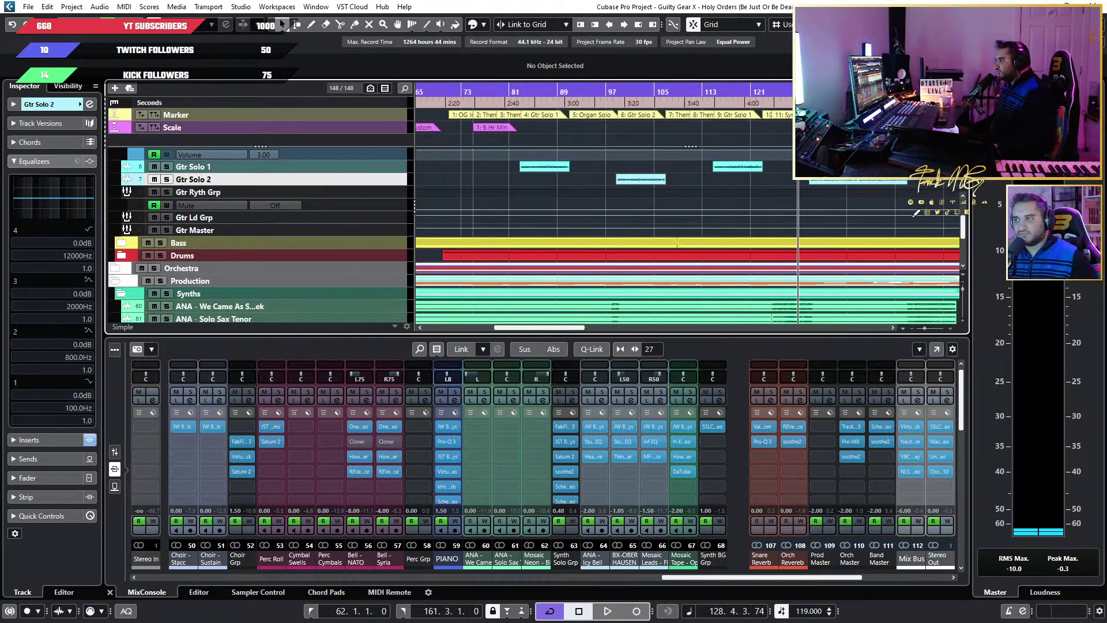
{"action": "scroll", "coordinate": [882, 234], "scroll_direction": "up", "scroll_amount": 3}
{"action": "scroll", "coordinate": [762, 256], "scroll_direction": "down", "scroll_amount": 4}
{"action": "scroll", "coordinate": [698, 188], "scroll_direction": "up", "scroll_amount": 4}
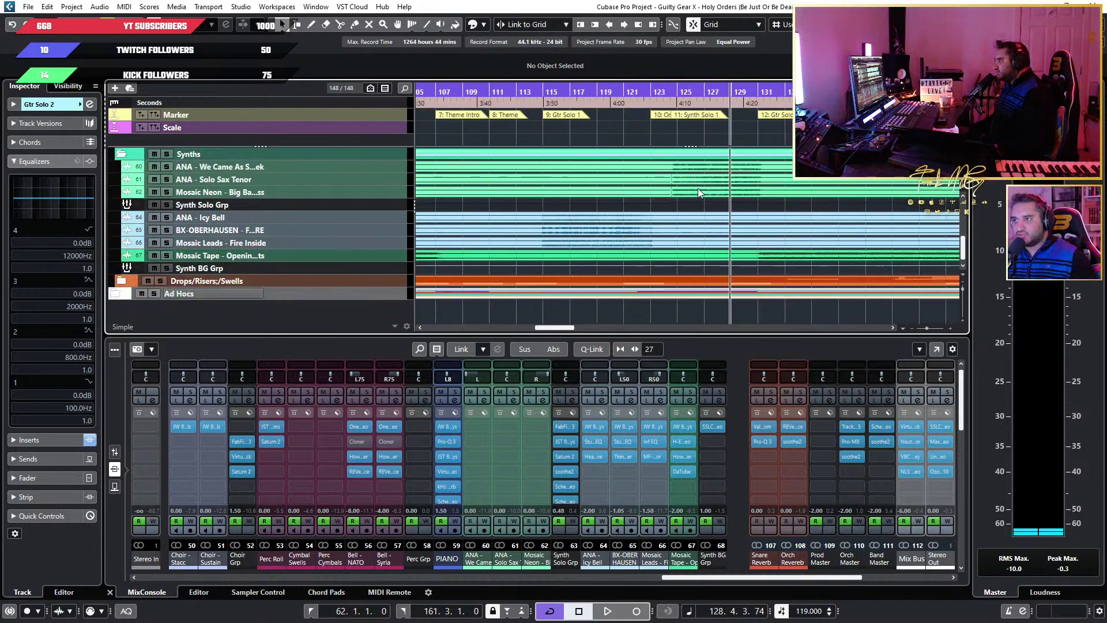
Audition the full mix from about bar 128 while looking over the synth tracks, and stop playback
{"action": "key", "text": "space"}
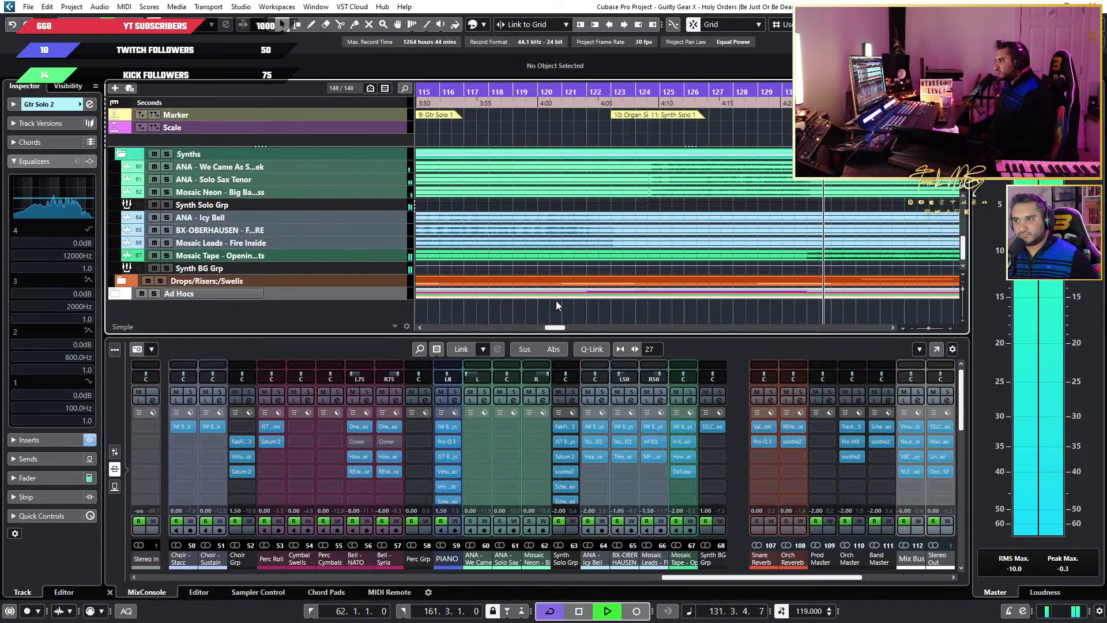
{"action": "scroll", "coordinate": [653, 302], "scroll_direction": "down", "scroll_amount": 2, "text": "ctrl"}
{"action": "scroll", "coordinate": [696, 303], "scroll_direction": "up", "scroll_amount": 1, "text": "ctrl"}
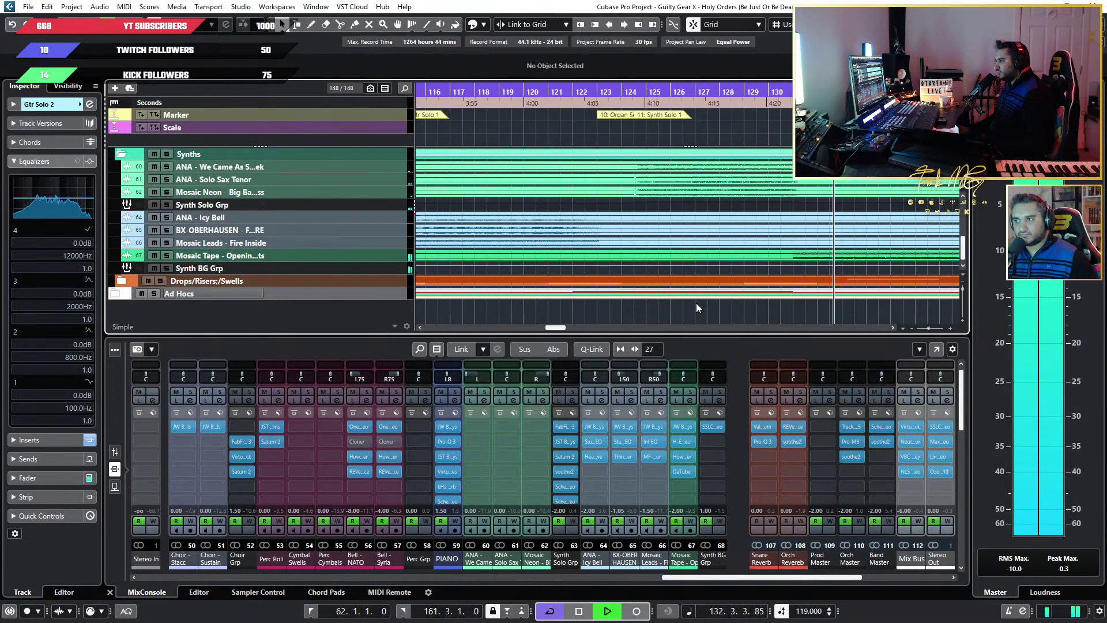
{"action": "scroll", "coordinate": [700, 304], "scroll_direction": "up", "scroll_amount": 5}
{"action": "scroll", "coordinate": [727, 297], "scroll_direction": "down", "scroll_amount": 5}
{"action": "scroll", "coordinate": [747, 290], "scroll_direction": "down", "scroll_amount": 2, "text": "ctrl"}
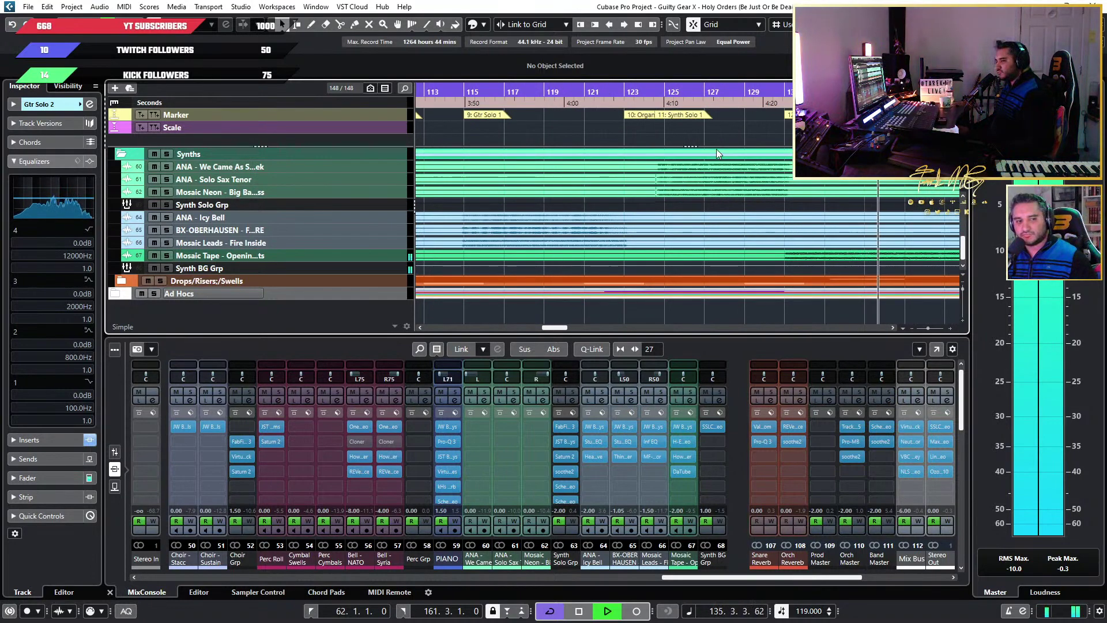
{"action": "key", "text": "space"}
Audition the Synth "Feedback" Solo 2 section around bar 147, stop playback, and set the Synth BG Grp level to -0.29 dB
{"action": "scroll", "coordinate": [743, 192], "scroll_direction": "down", "scroll_amount": 3, "text": "ctrl"}
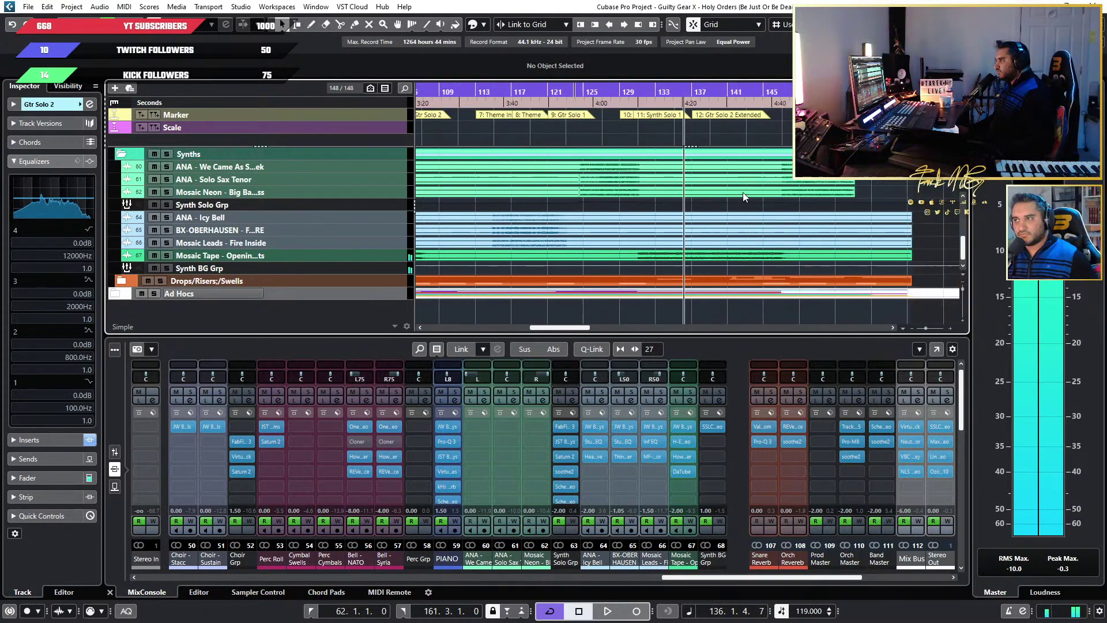
{"action": "left_click", "coordinate": [662, 118]}
{"action": "key", "text": "space"}
{"action": "scroll", "coordinate": [577, 263], "scroll_direction": "up", "scroll_amount": 5, "text": "ctrl"}
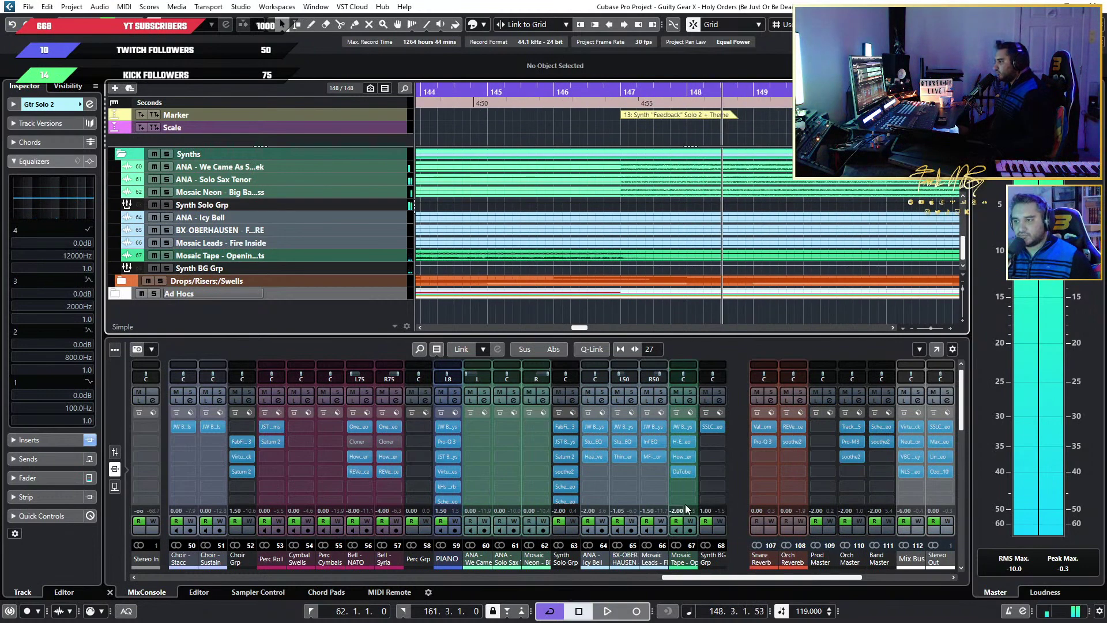
{"action": "key", "text": "space"}
{"action": "left_click_drag", "start_coordinate": [704, 511], "coordinate": [738, 493]}
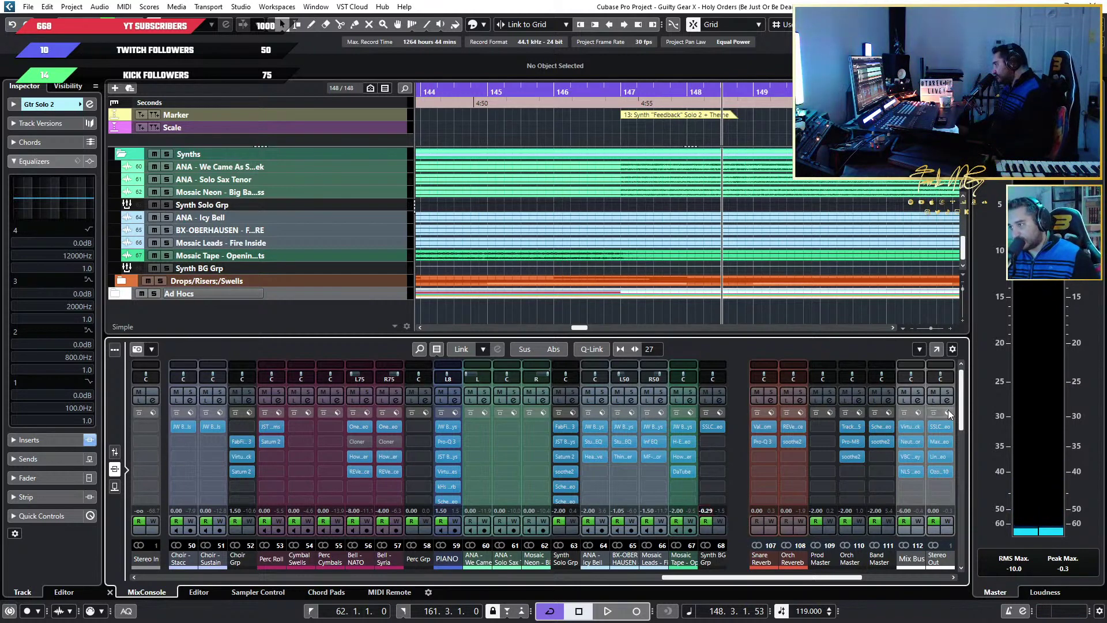
Open the StereoDelay in insert 7 of the Synth Solo Grp and move its window clear of the mixer inserts
{"action": "left_click_drag", "start_coordinate": [965, 413], "coordinate": [971, 434]}
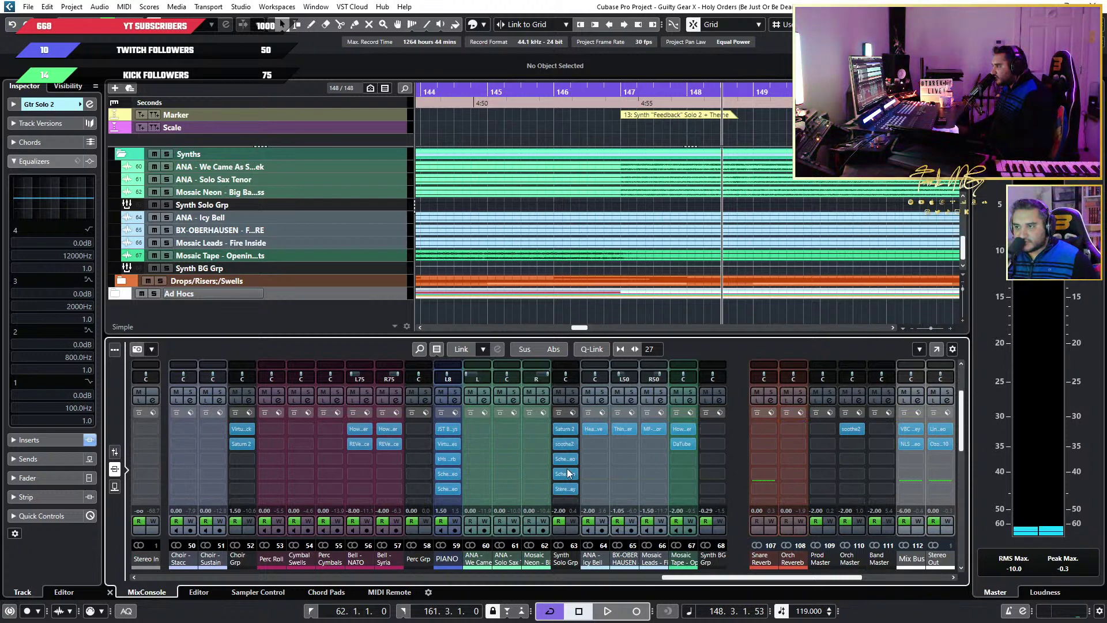
{"action": "left_click", "coordinate": [566, 490]}
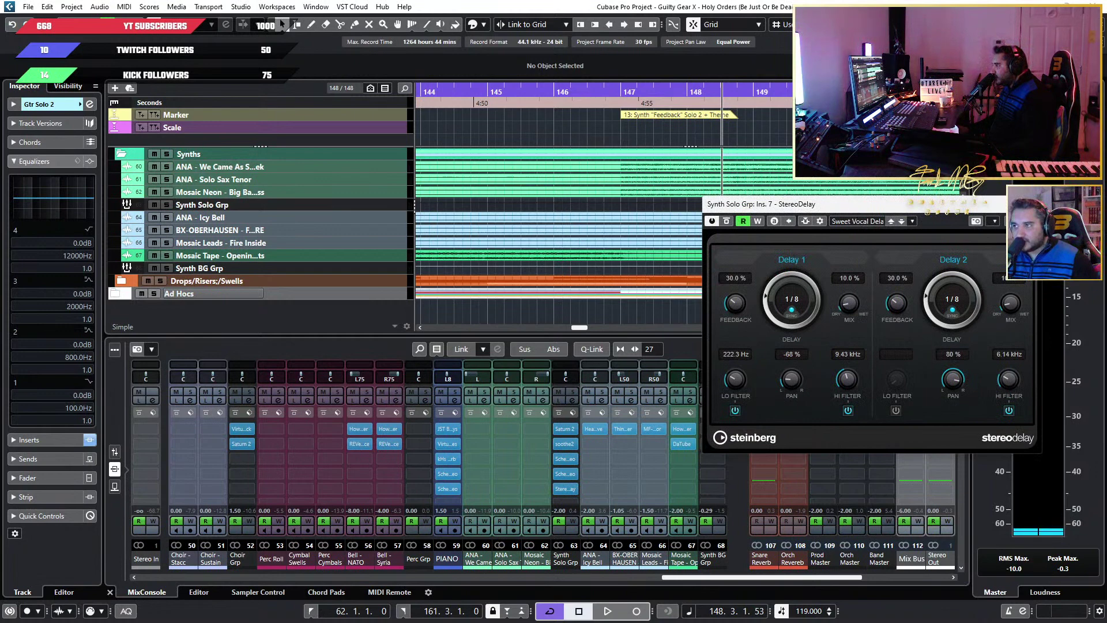
{"action": "left_click_drag", "start_coordinate": [881, 207], "coordinate": [911, 96]}
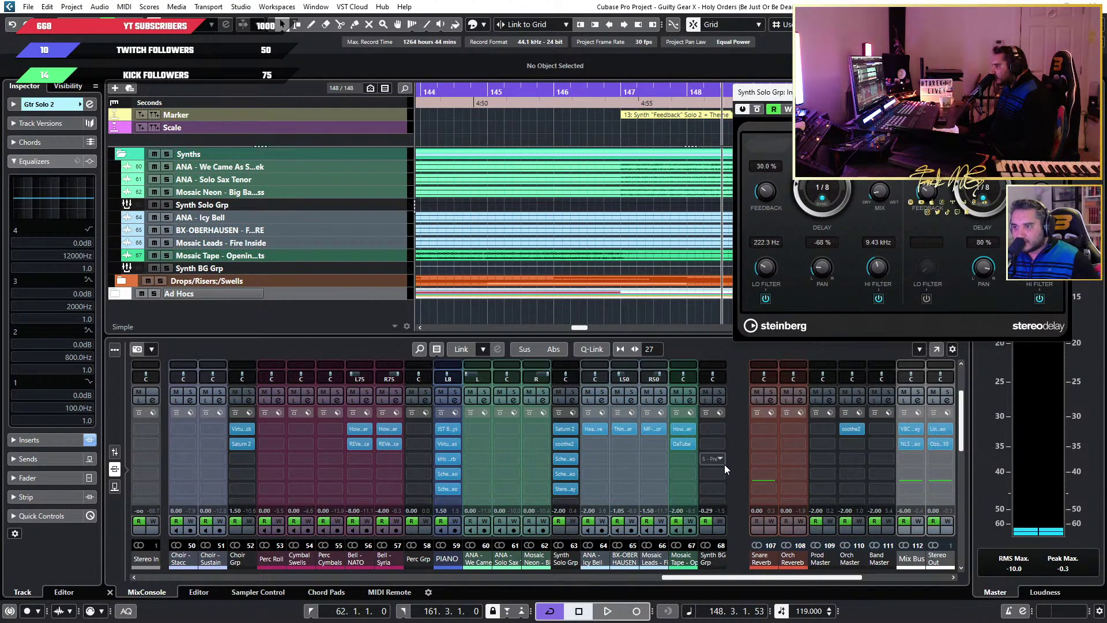
Open and close the insert 5 plug-in of the Synth Solo Grp, and open its Scheps Omni Channel in insert 6
{"action": "left_click_drag", "start_coordinate": [959, 434], "coordinate": [967, 408]}
{"action": "scroll", "coordinate": [805, 454], "scroll_direction": "down", "scroll_amount": 1}
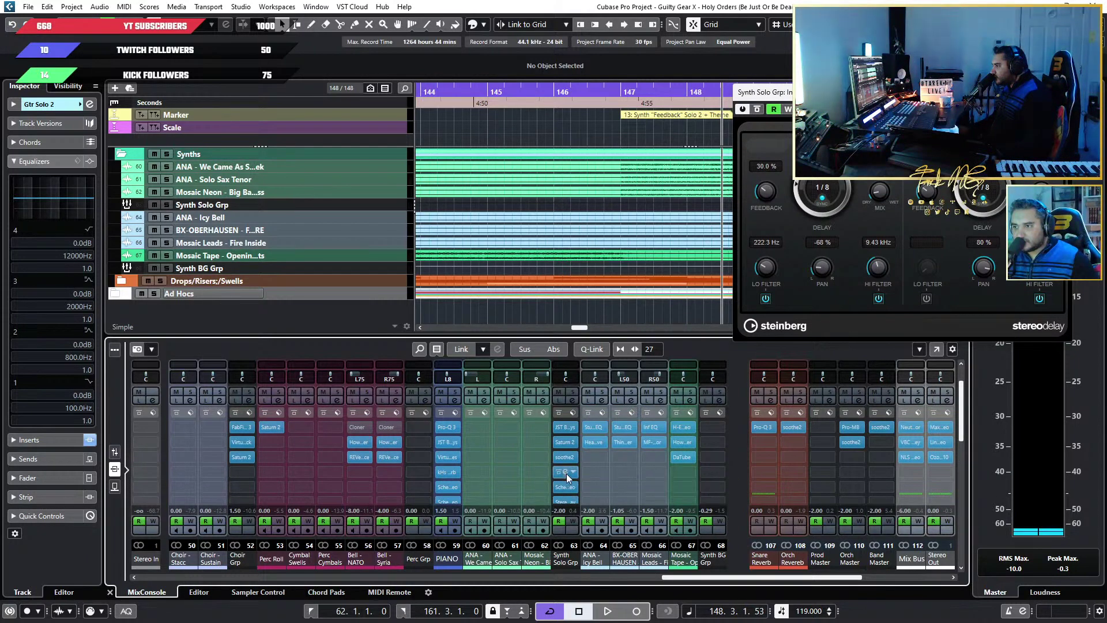
{"action": "left_click", "coordinate": [566, 473]}
{"action": "left_click", "coordinate": [413, 184]}
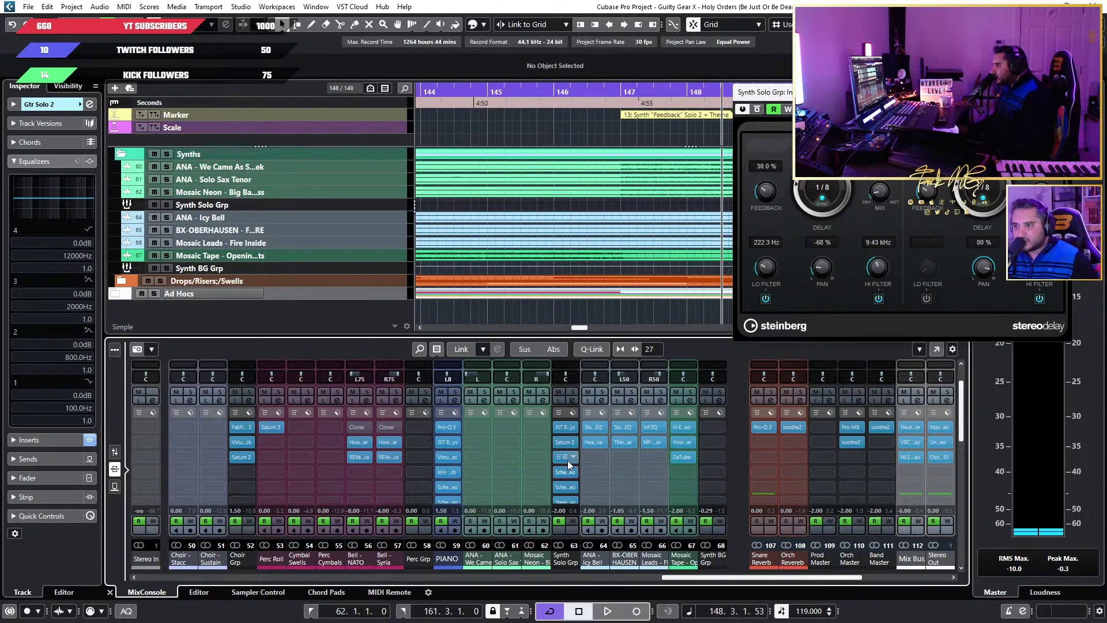
{"action": "left_click", "coordinate": [565, 488]}
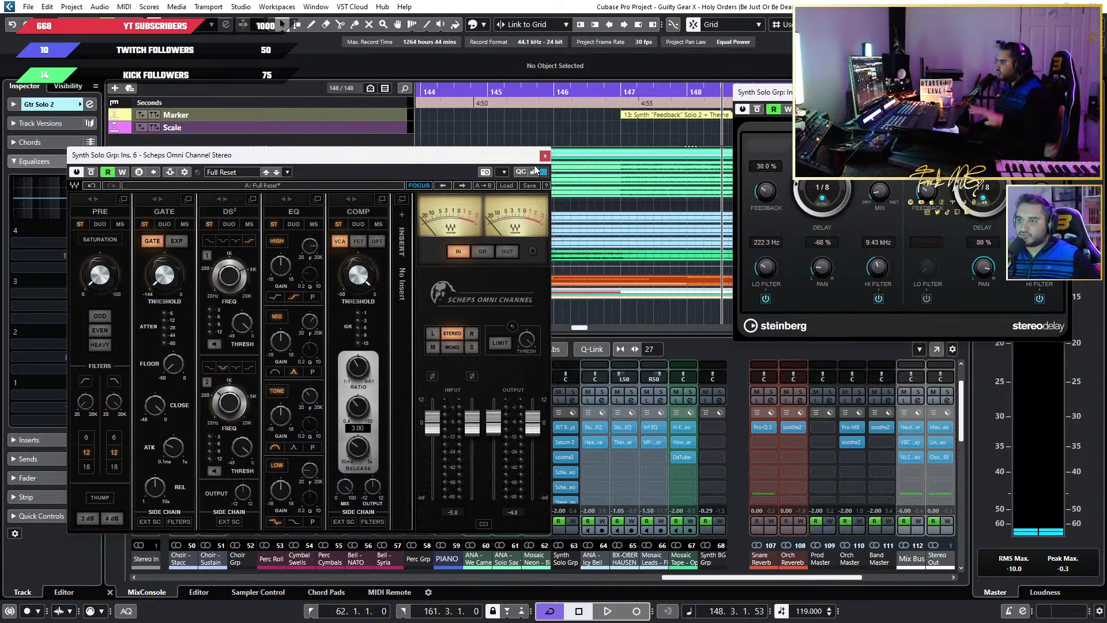
Close the Scheps Omni Channel, look over the remaining mixer inserts, and close the StereoDelay window
{"action": "left_click", "coordinate": [565, 487]}
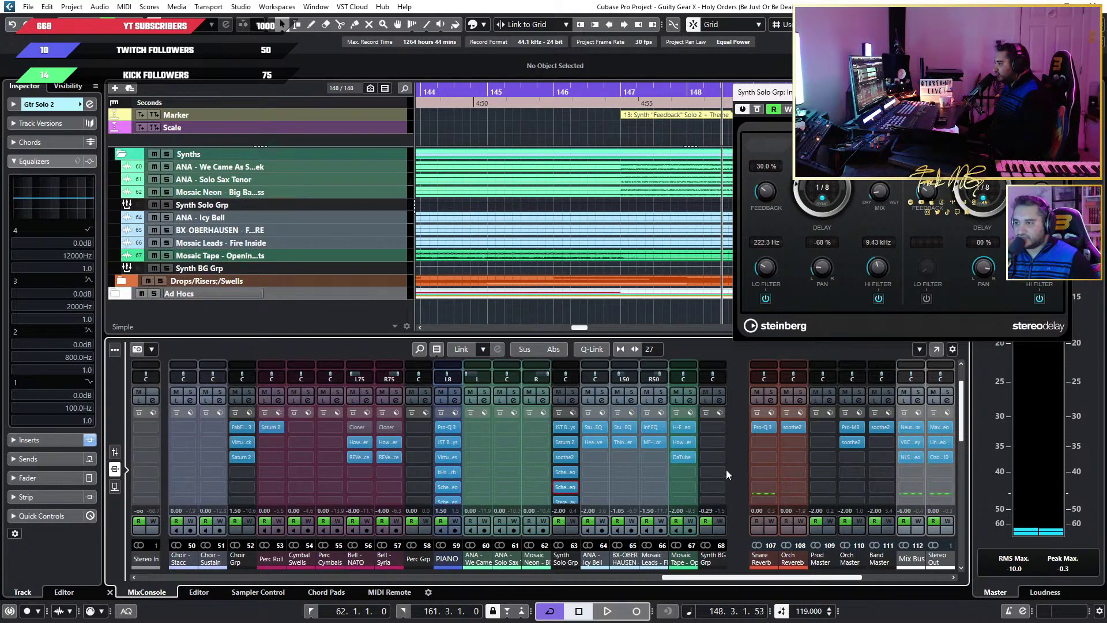
{"action": "scroll", "coordinate": [961, 447], "scroll_direction": "down", "scroll_amount": 2}
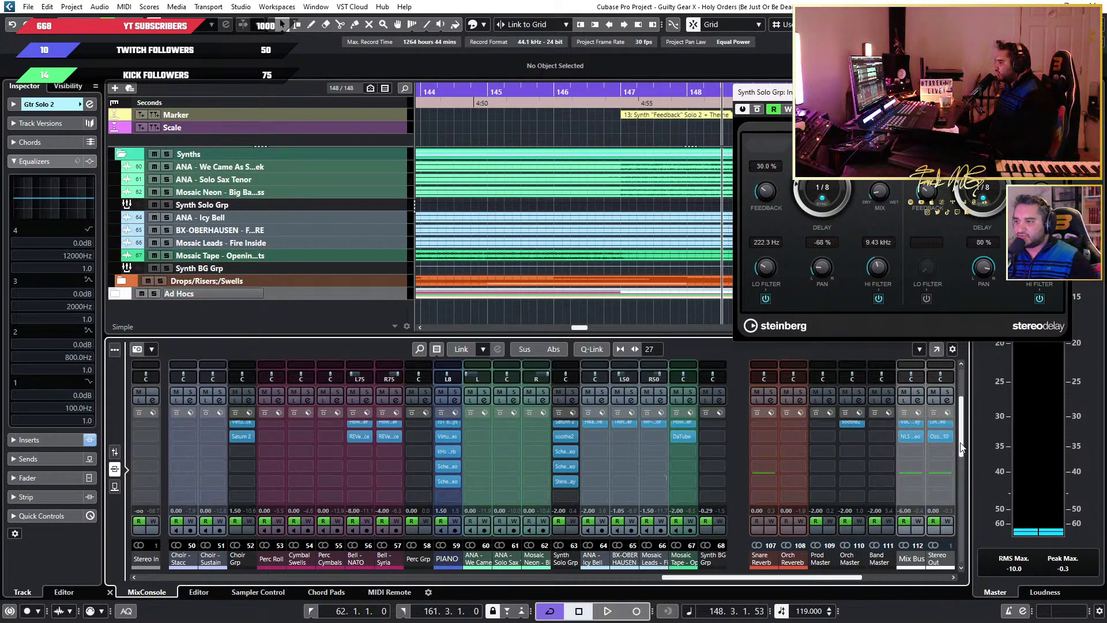
{"action": "left_click_drag", "start_coordinate": [961, 438], "coordinate": [985, 399]}
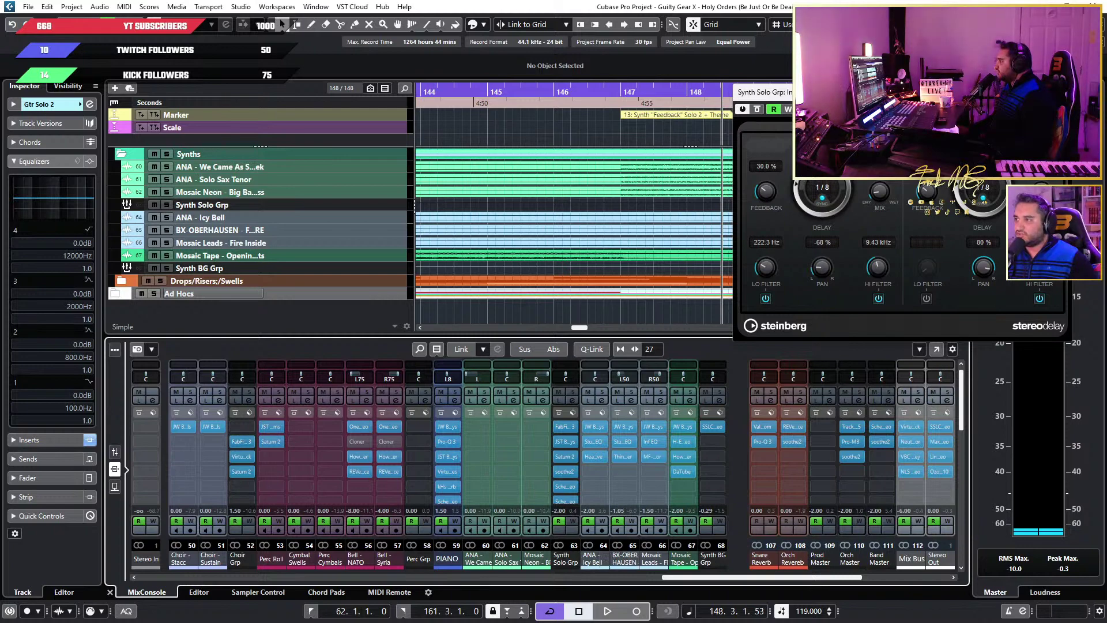
{"action": "key", "text": "Escape"}
Solo the ANA - Icy Bell track and start auditioning it from about bar 114
{"action": "key", "text": "g"}
{"action": "key", "text": "g"}
{"action": "key", "text": "g"}
{"action": "key", "text": "g"}
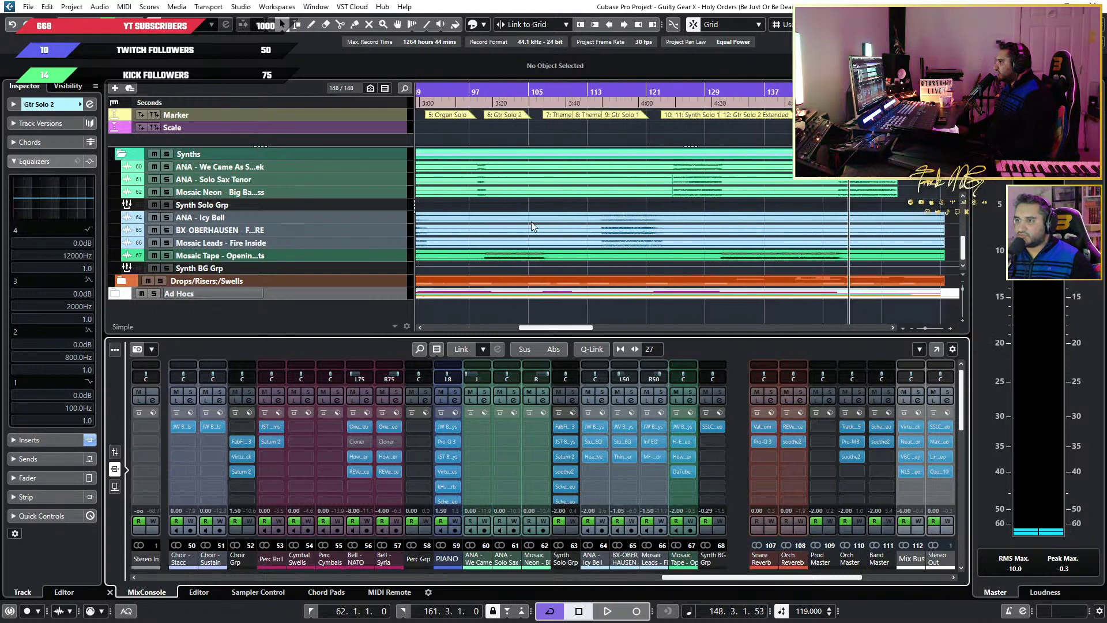
{"action": "scroll", "coordinate": [637, 194], "scroll_direction": "left", "scroll_amount": 3}
{"action": "left_click", "coordinate": [710, 93]}
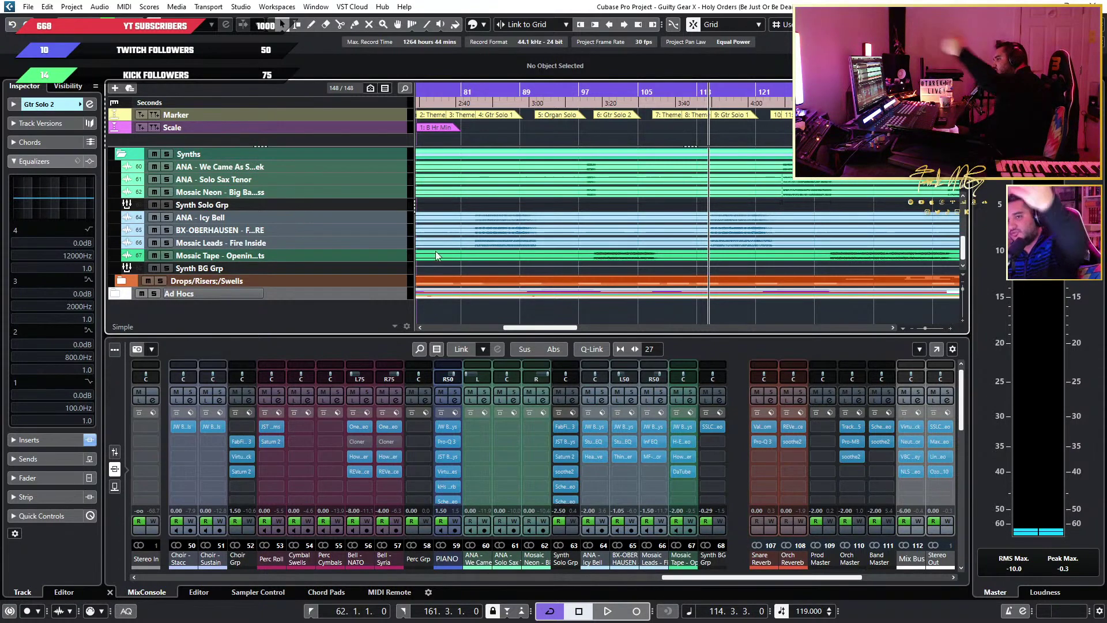
{"action": "left_click", "coordinate": [167, 217]}
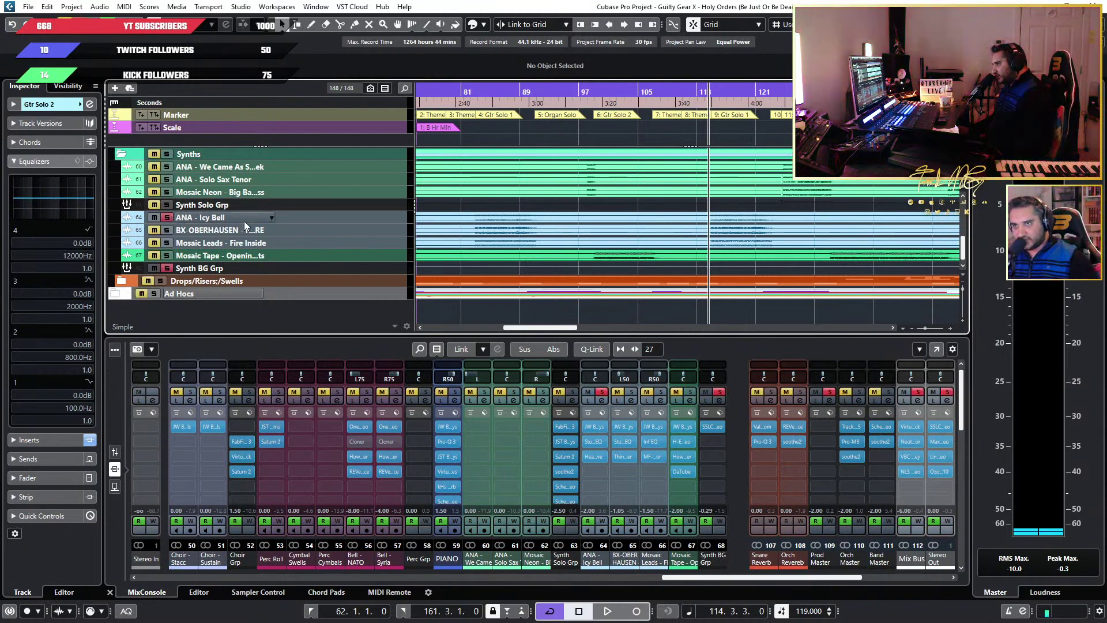
{"action": "key", "text": "space"}
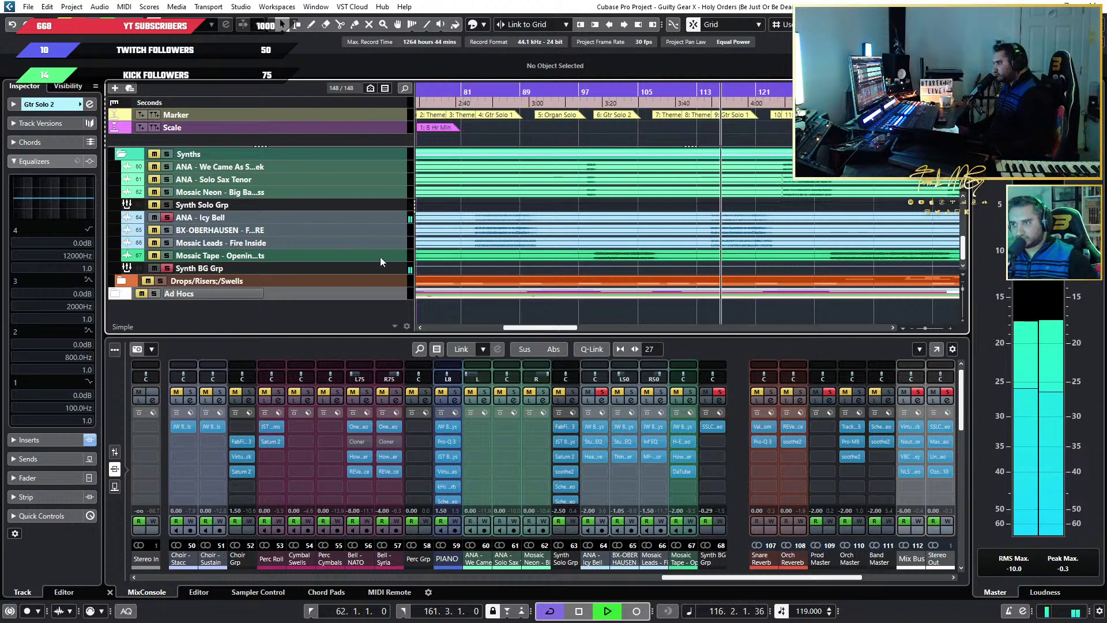
Add BX-OBERHAUSEN to the solo, pause, then remove ANA - Icy Bell from the solo and resume playback
{"action": "left_click", "coordinate": [166, 230]}
{"action": "key", "text": "space"}
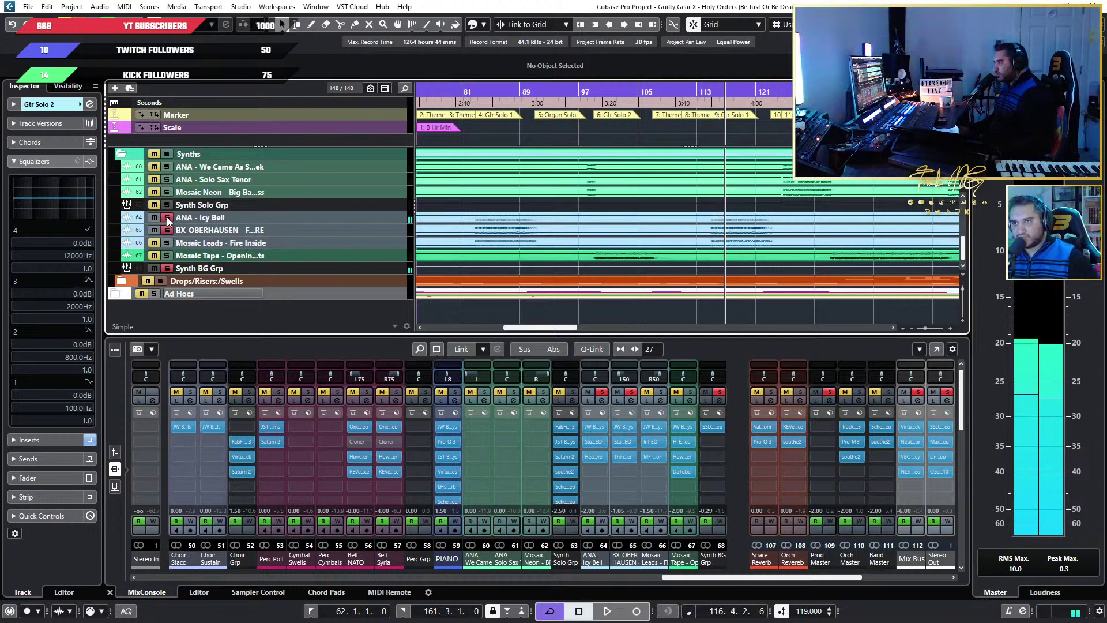
{"action": "left_click", "coordinate": [167, 217]}
{"action": "key", "text": "space"}
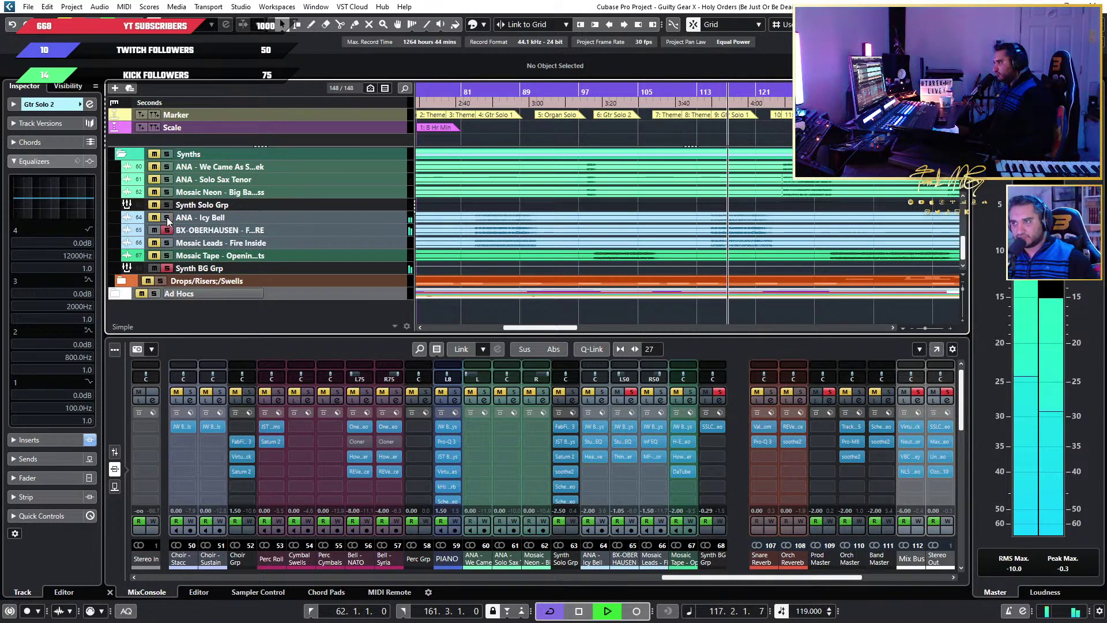
Switch the solo from BX-OBERHAUSEN to Mosaic Leads - Fire Inside, audition it, then clear the solo and stop playback
{"action": "left_click", "coordinate": [166, 230]}
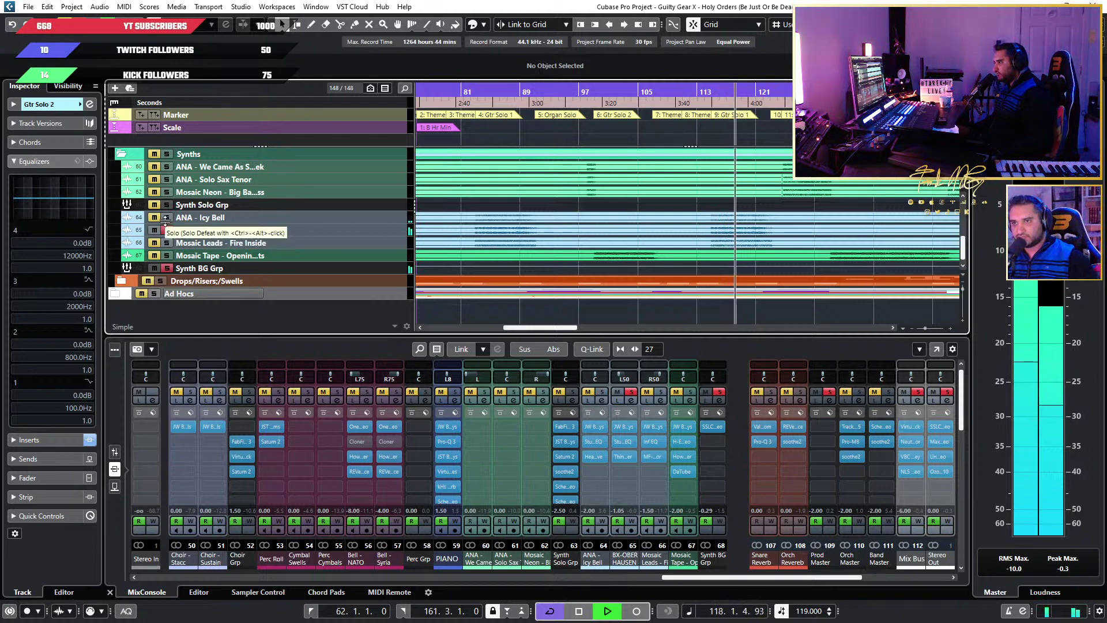
{"action": "key", "text": "space"}
{"action": "left_click", "coordinate": [167, 243]}
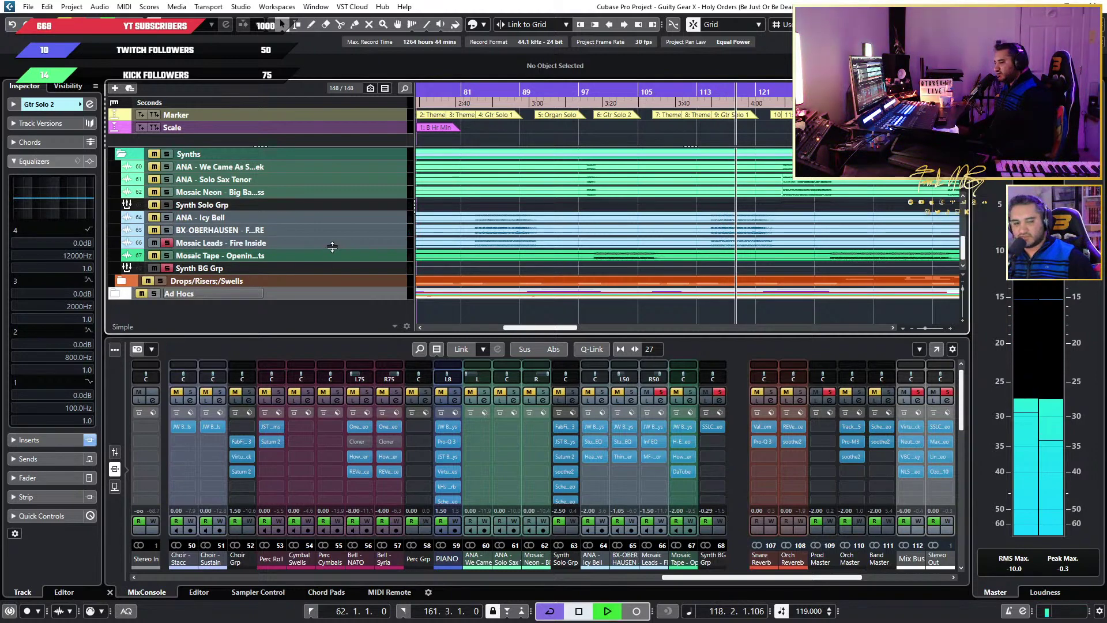
{"action": "key", "text": "space"}
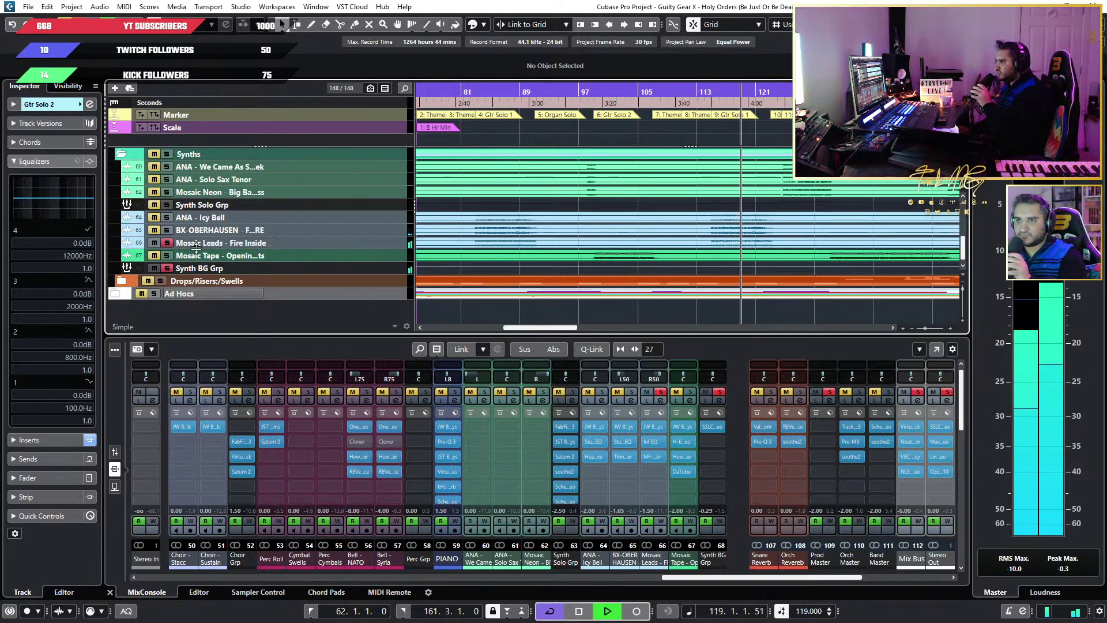
{"action": "left_click", "coordinate": [167, 243]}
{"action": "key", "text": "space"}
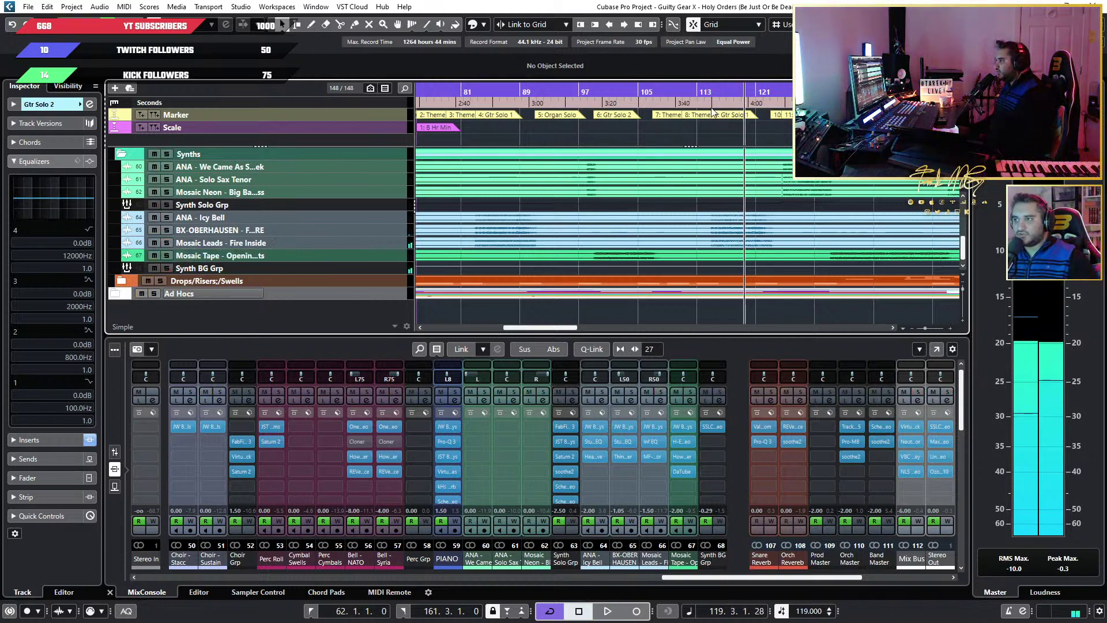
Audition the full mix from about bar 114 with no tracks soloed, and stop playback
{"action": "left_click_drag", "start_coordinate": [715, 96], "coordinate": [715, 128]}
{"action": "key", "text": "space"}
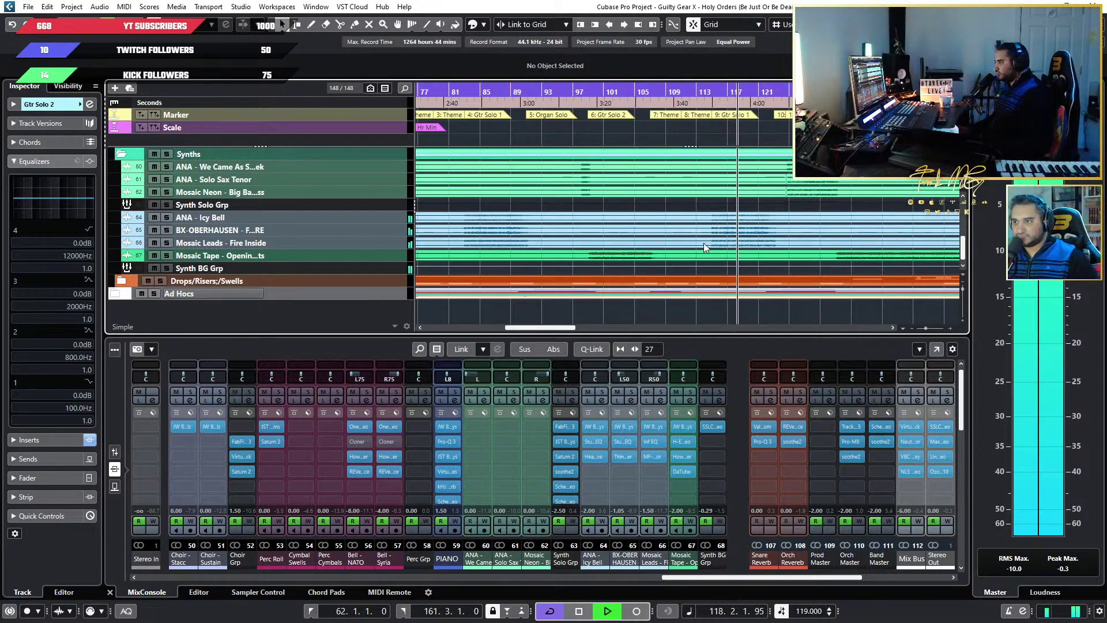
{"action": "key", "text": "space"}
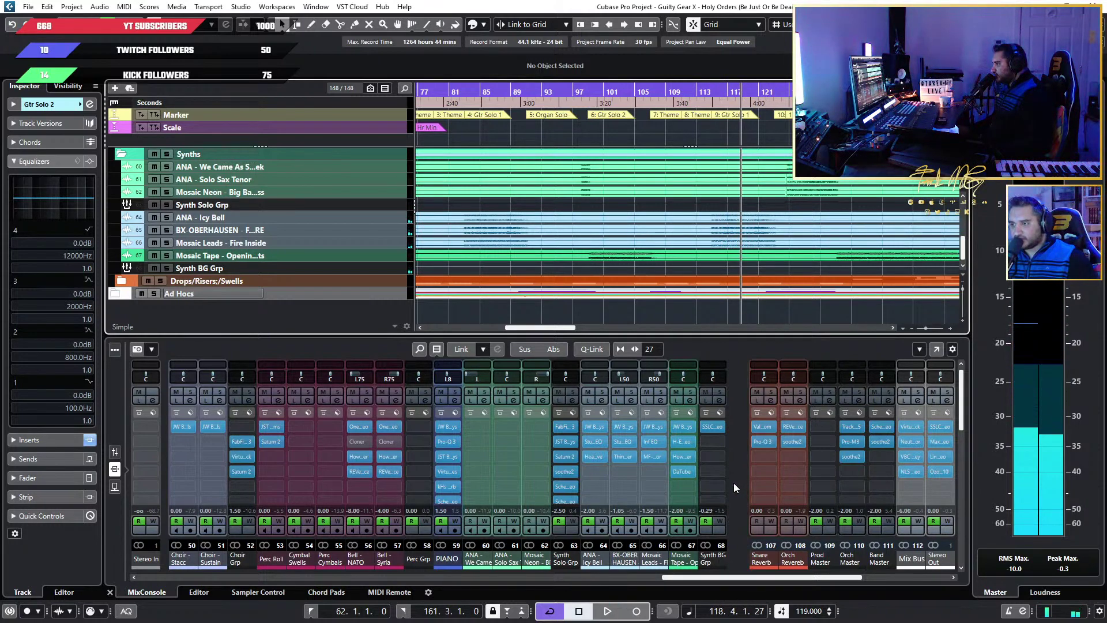
Open and close the insert 3 plug-in of the Mosaic Tape channel, then its H-EQ in insert 2
{"action": "mouse_move", "coordinate": [960, 424]}
{"action": "left_mouse_down"}
{"action": "mouse_move", "coordinate": [975, 547]}
{"action": "mouse_move", "coordinate": [967, 405]}
{"action": "left_mouse_up"}
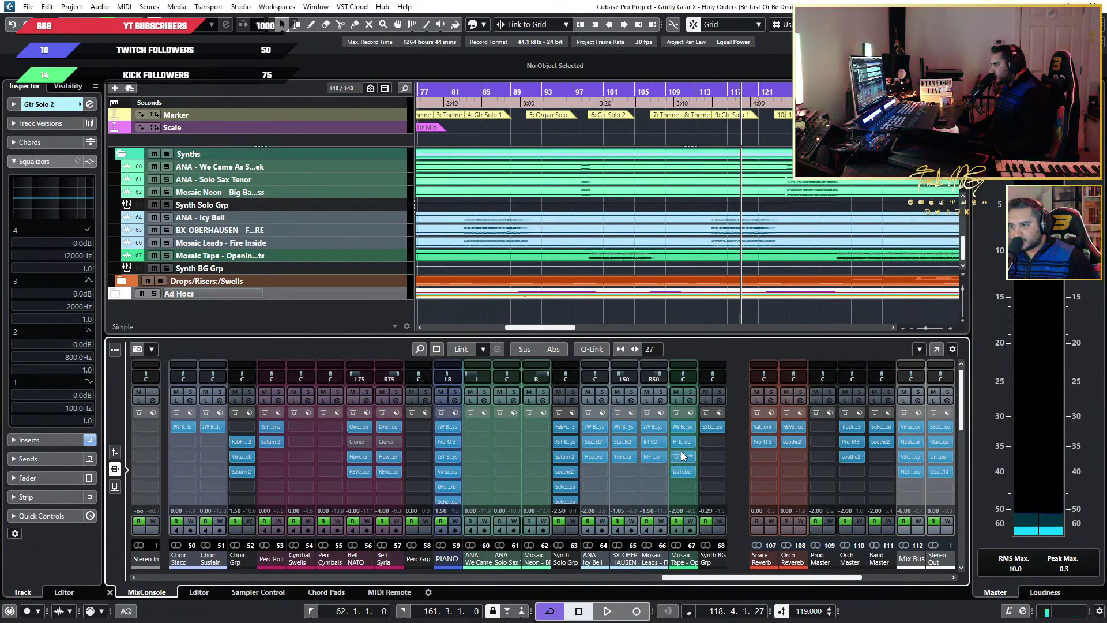
{"action": "left_click", "coordinate": [682, 459]}
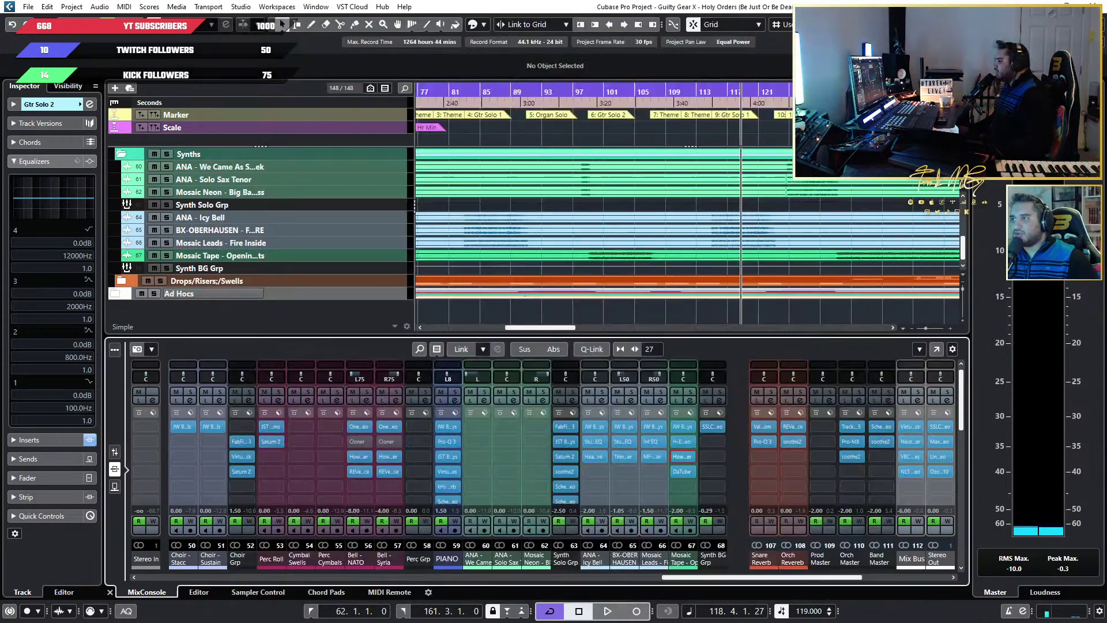
{"action": "left_click", "coordinate": [916, 16]}
{"action": "left_click", "coordinate": [683, 441]}
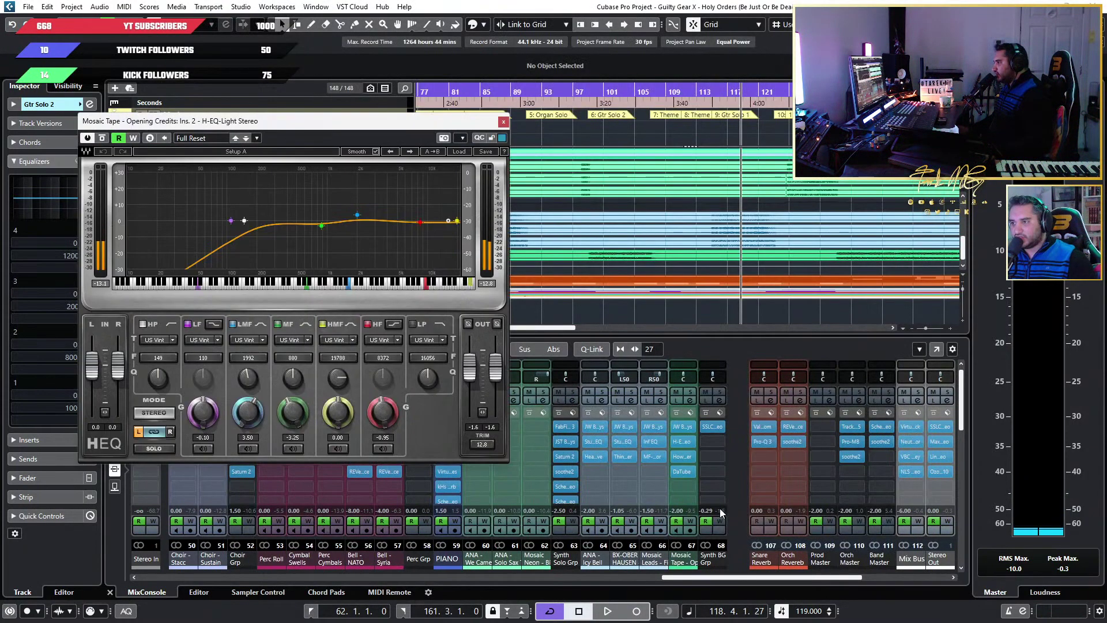
{"action": "left_click", "coordinate": [503, 122]}
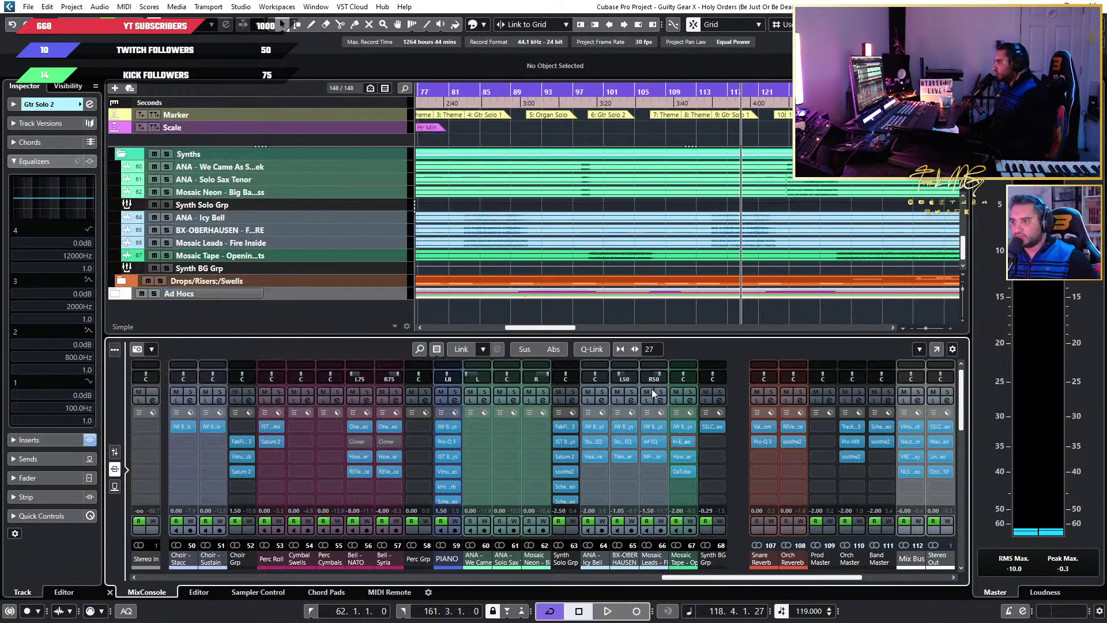
View and close the Heatwave on insert 3 of ANA - Icy Bell and the Things Crusher on insert 3 of BX-OBERHAUSEN
{"action": "left_click", "coordinate": [596, 455]}
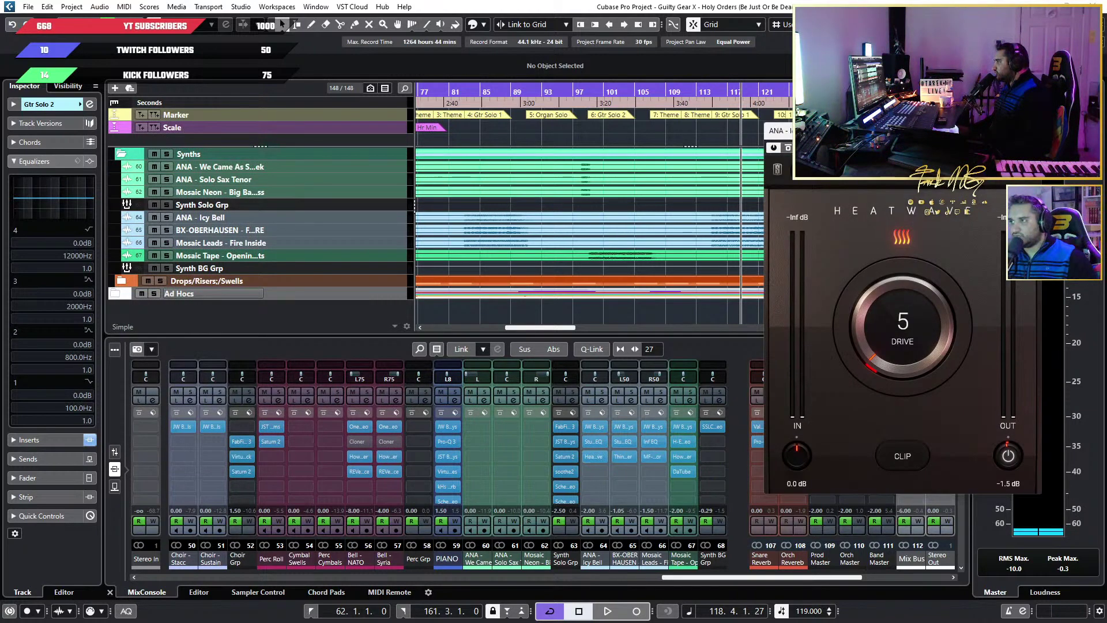
{"action": "key", "text": "ctrl+w"}
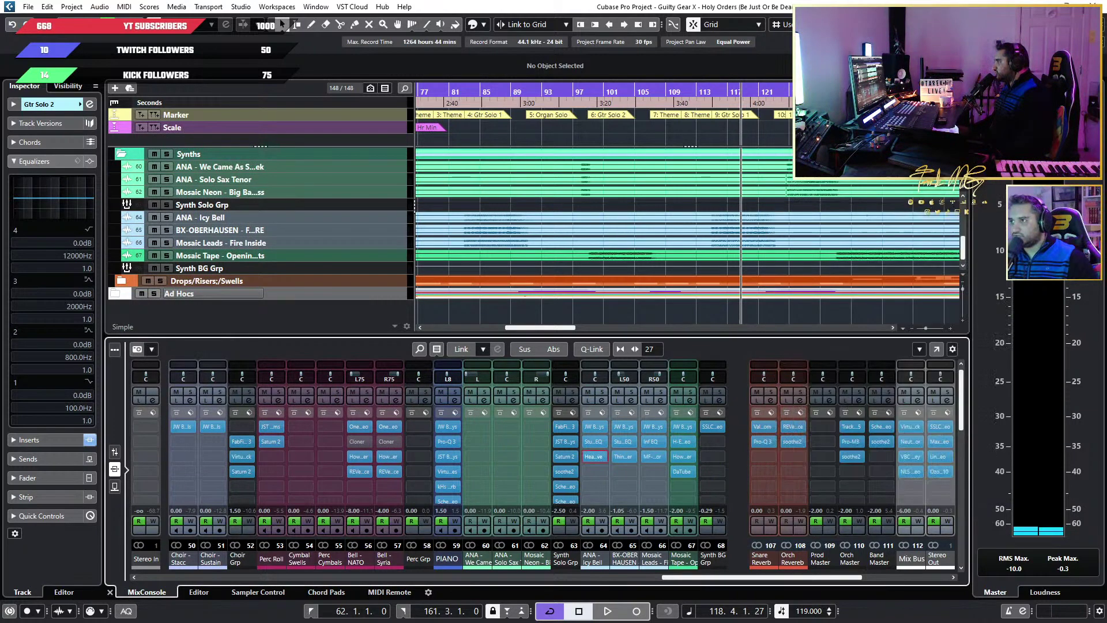
{"action": "left_click", "coordinate": [627, 457]}
{"action": "left_click_drag", "start_coordinate": [1022, 135], "coordinate": [653, 174]}
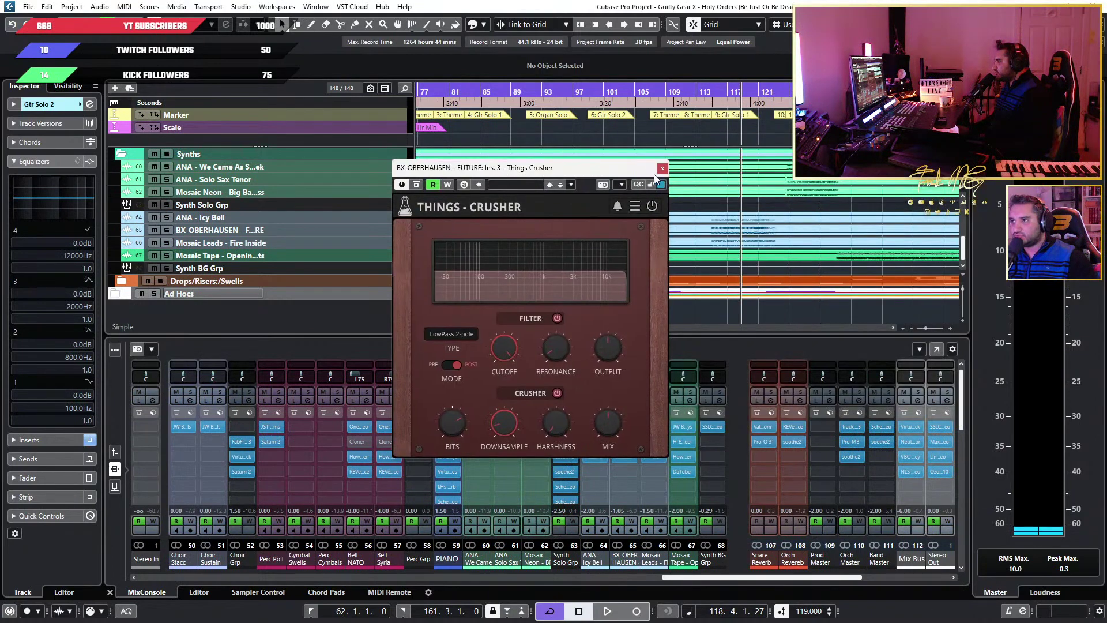
{"action": "left_click", "coordinate": [663, 169]}
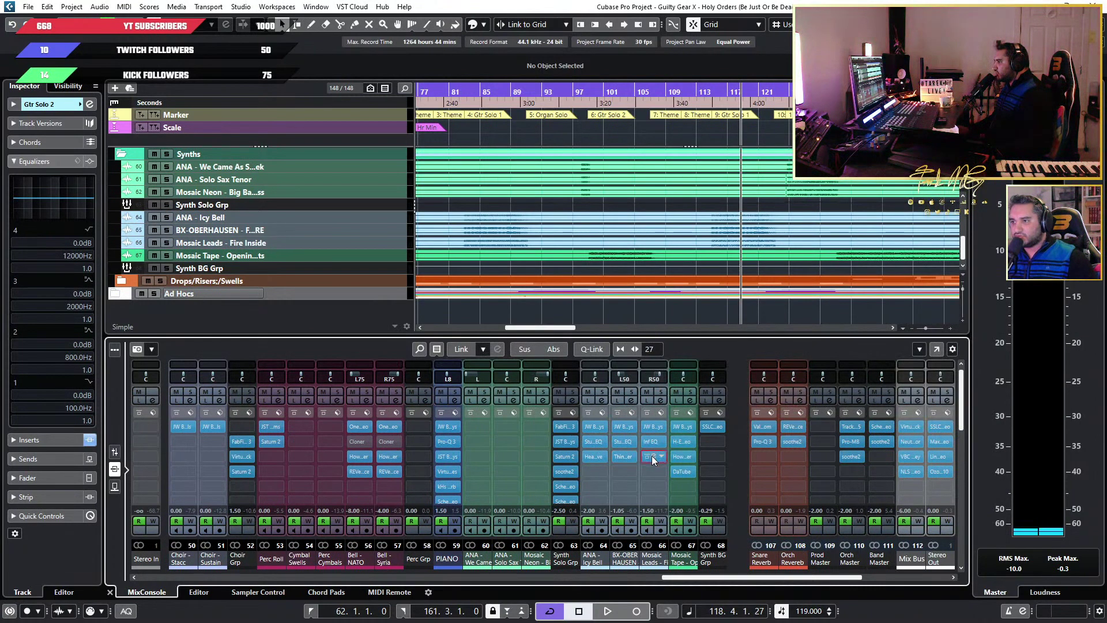
View and close the MF-109S Saturator on insert 3 of Mosaic Leads and the G-Master Buss Compressor on the Synth BG Grp
{"action": "left_click", "coordinate": [652, 456]}
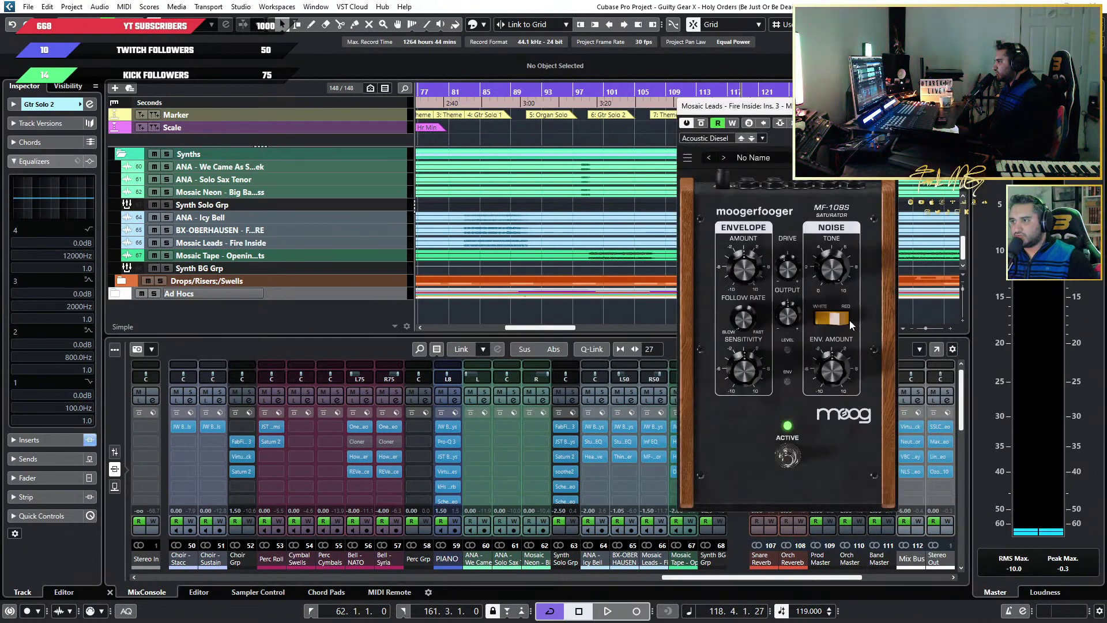
{"action": "left_click", "coordinate": [892, 106]}
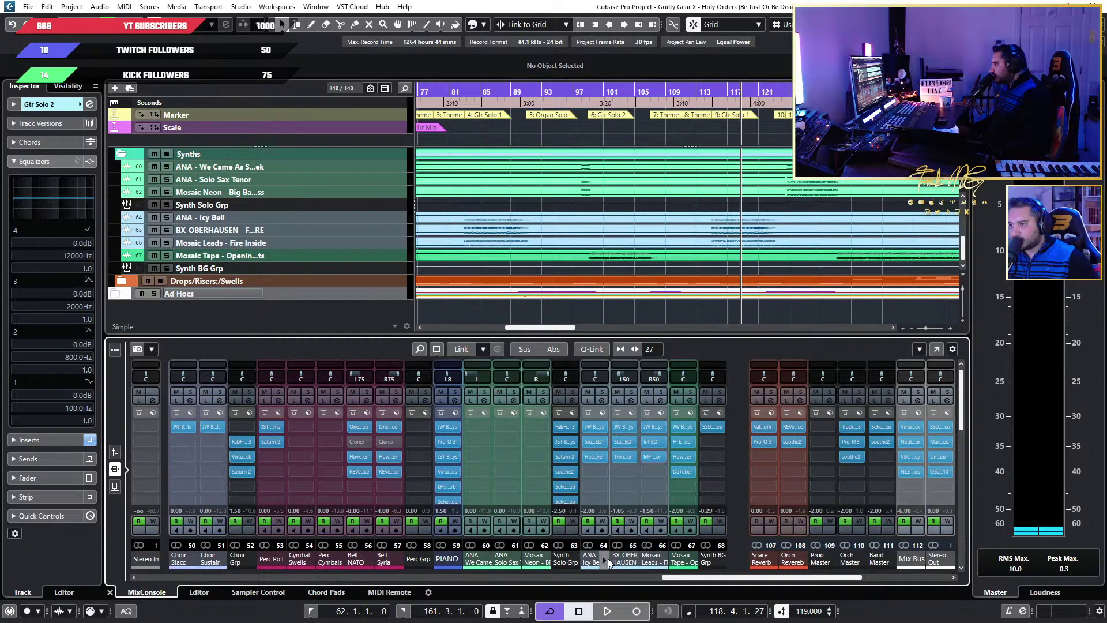
{"action": "left_click", "coordinate": [712, 428]}
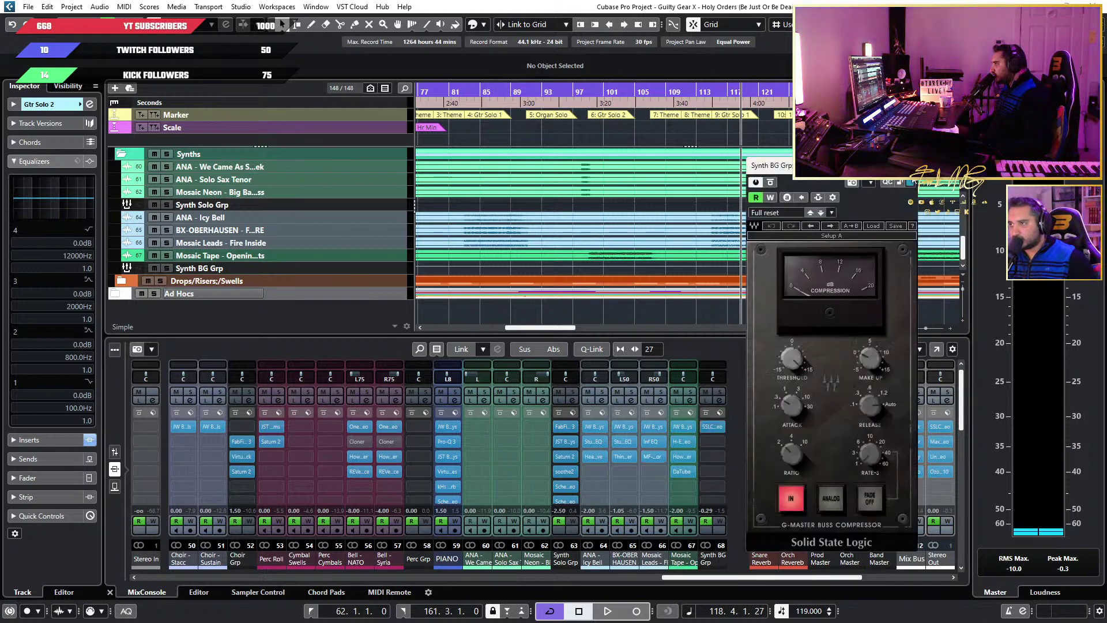
{"action": "left_click", "coordinate": [712, 426]}
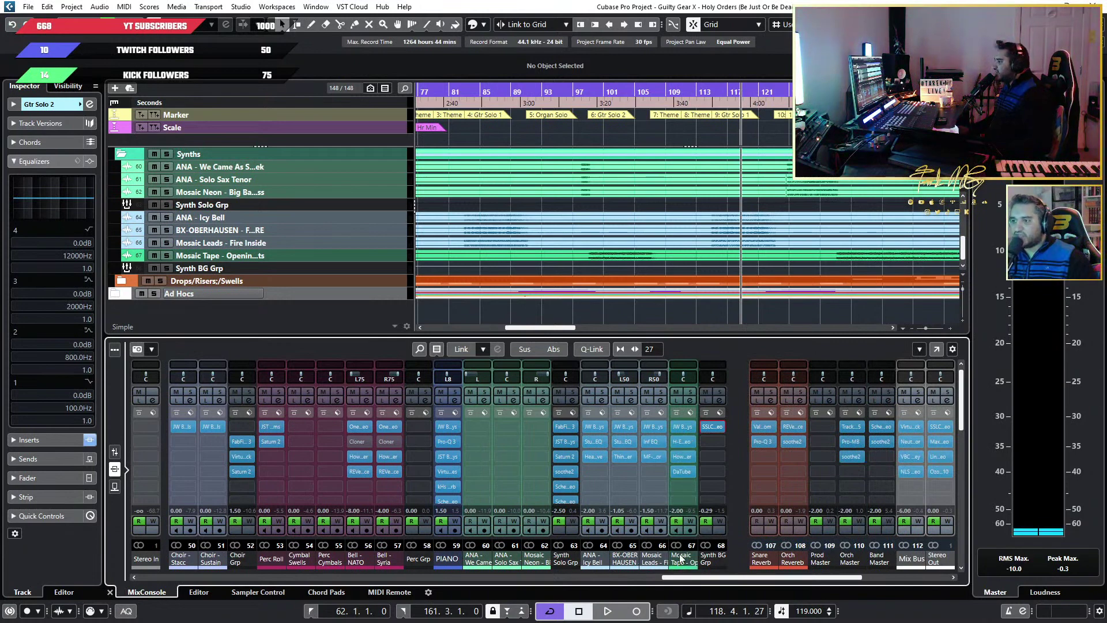
Audition the Mosaic Tape track in solo from about bar 99, then remove the solo during playback and stop
{"action": "scroll", "coordinate": [652, 244], "scroll_direction": "up", "scroll_amount": 4}
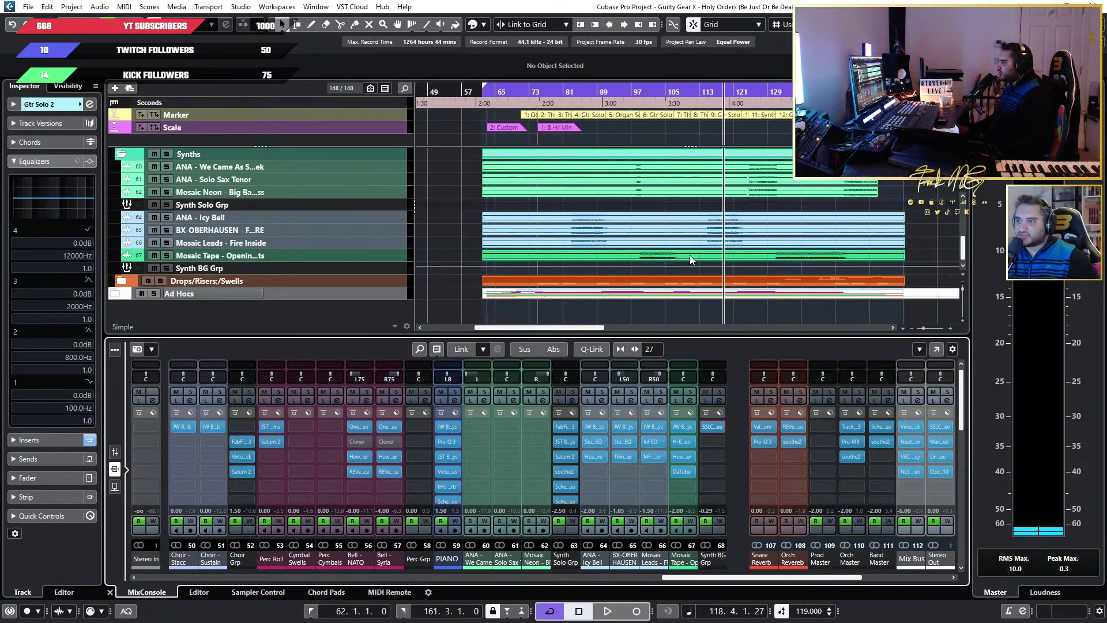
{"action": "left_click", "coordinate": [616, 90]}
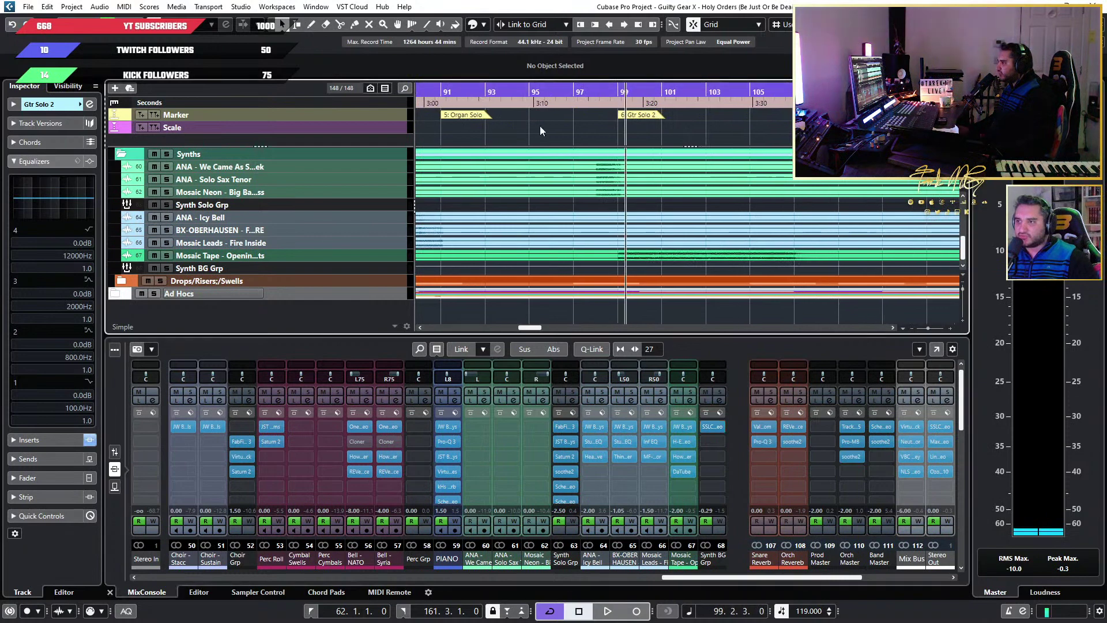
{"action": "left_click", "coordinate": [167, 256]}
{"action": "key", "text": "space"}
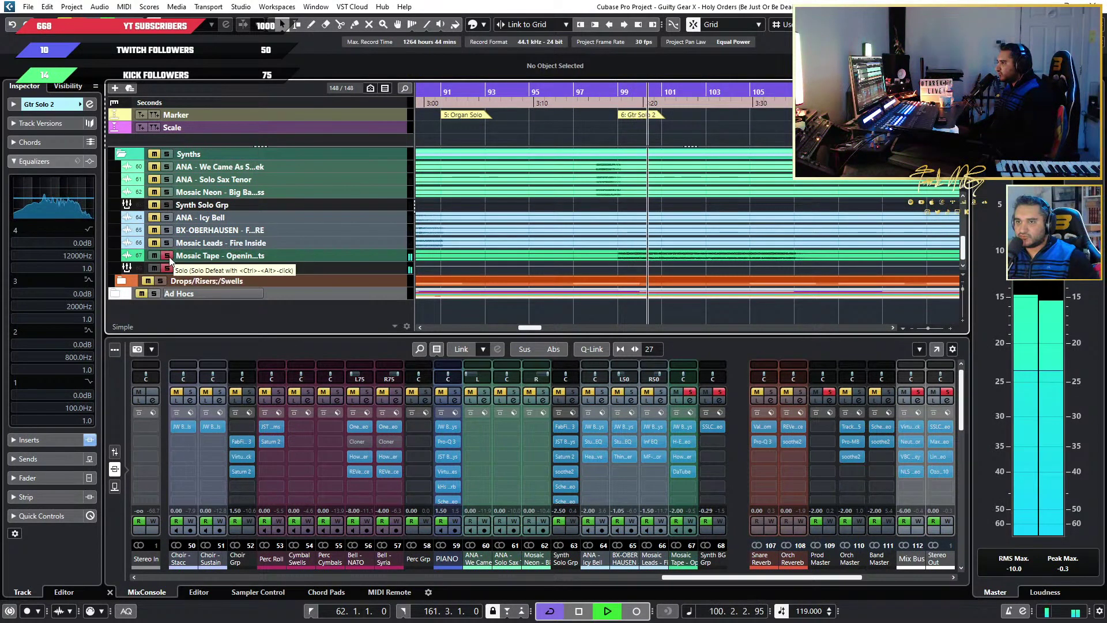
{"action": "left_click", "coordinate": [168, 256]}
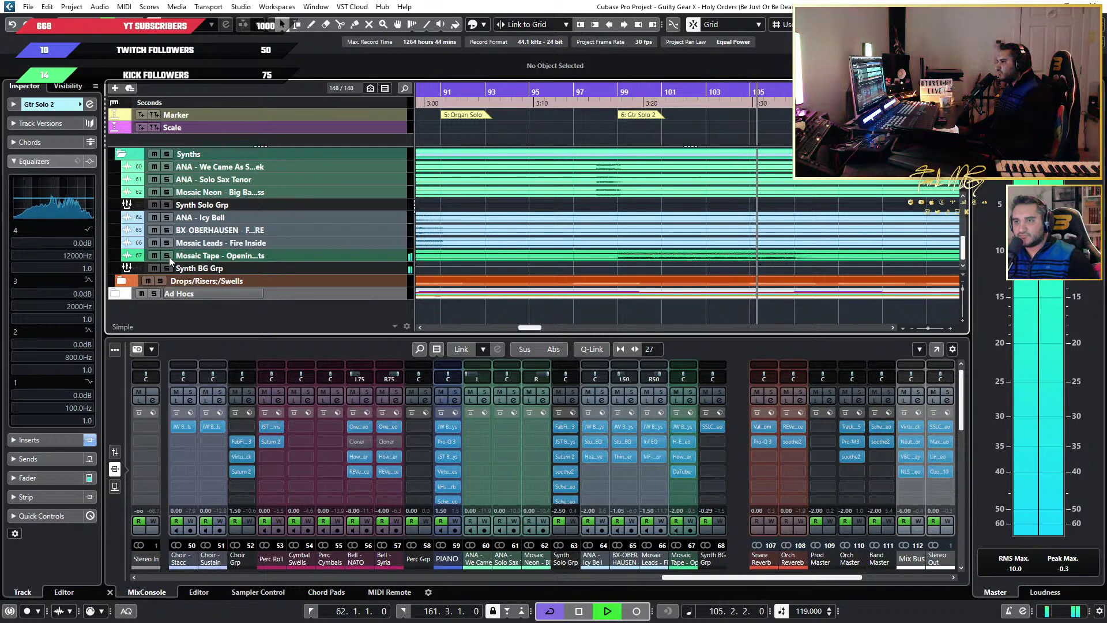
{"action": "key", "text": "space"}
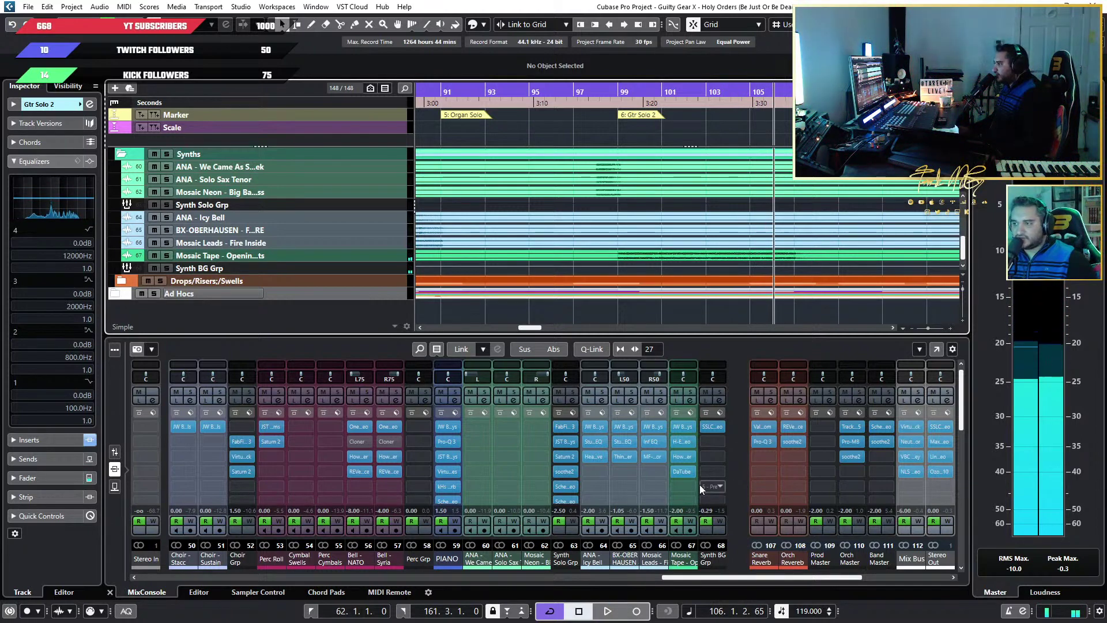
Reopen the H-EQ on the Mosaic Tape channel to review its curve, then close it
{"action": "mouse_move", "coordinate": [687, 456]}
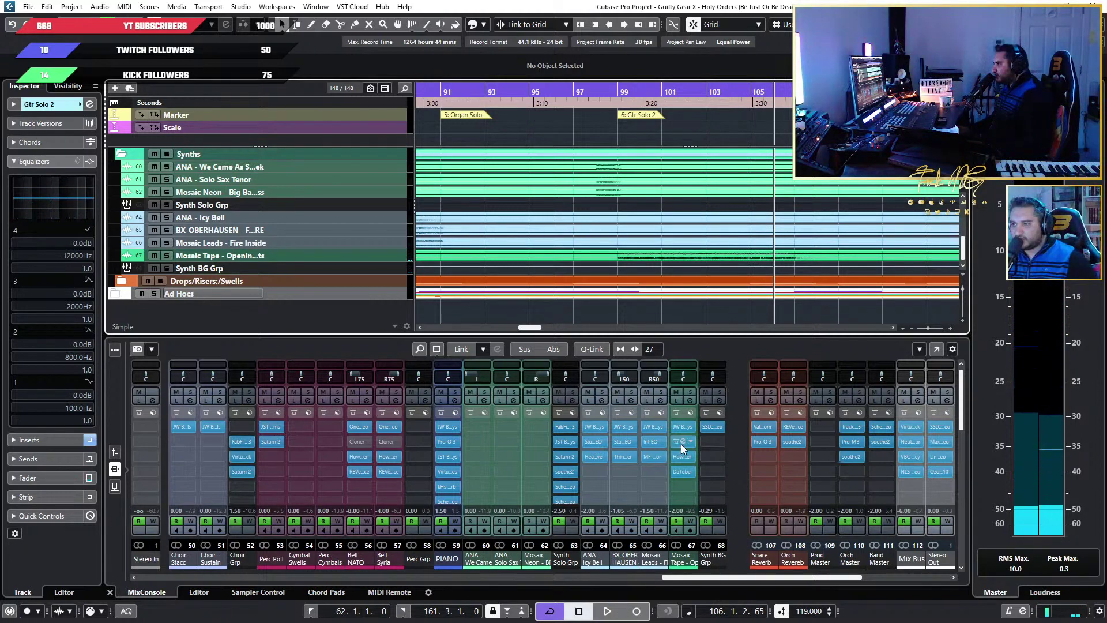
{"action": "left_click", "coordinate": [682, 442]}
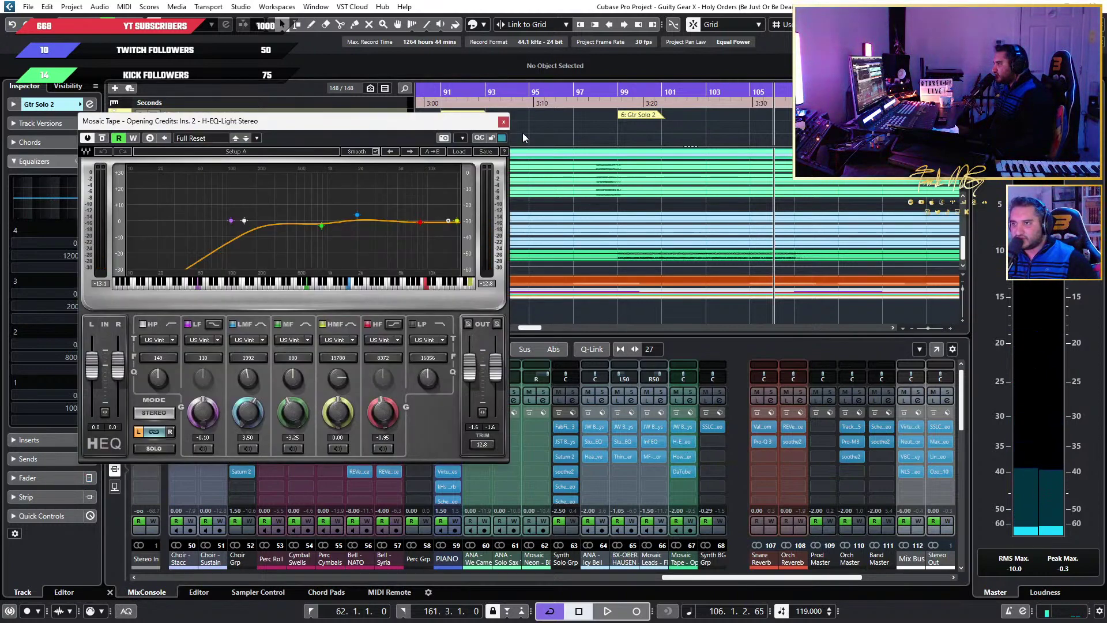
{"action": "left_click", "coordinate": [504, 121]}
{"action": "mouse_move", "coordinate": [828, 500]}
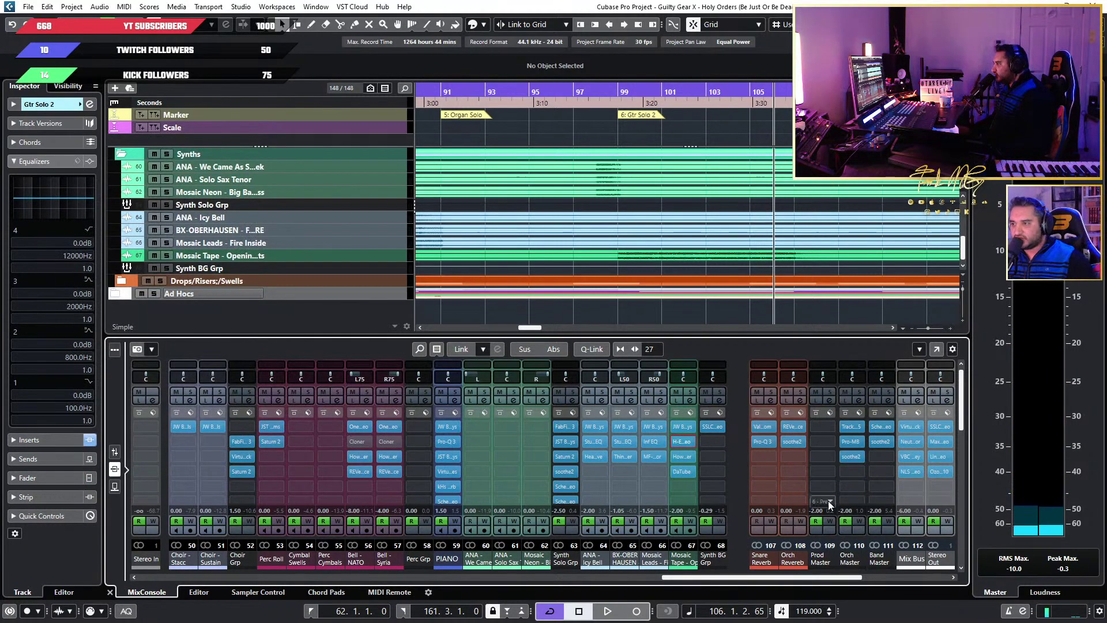
Examine the insert racks of the mixer channels from the choir and percussion through the risers to the reverbs and master buses
{"action": "left_click_drag", "start_coordinate": [958, 425], "coordinate": [975, 393]}
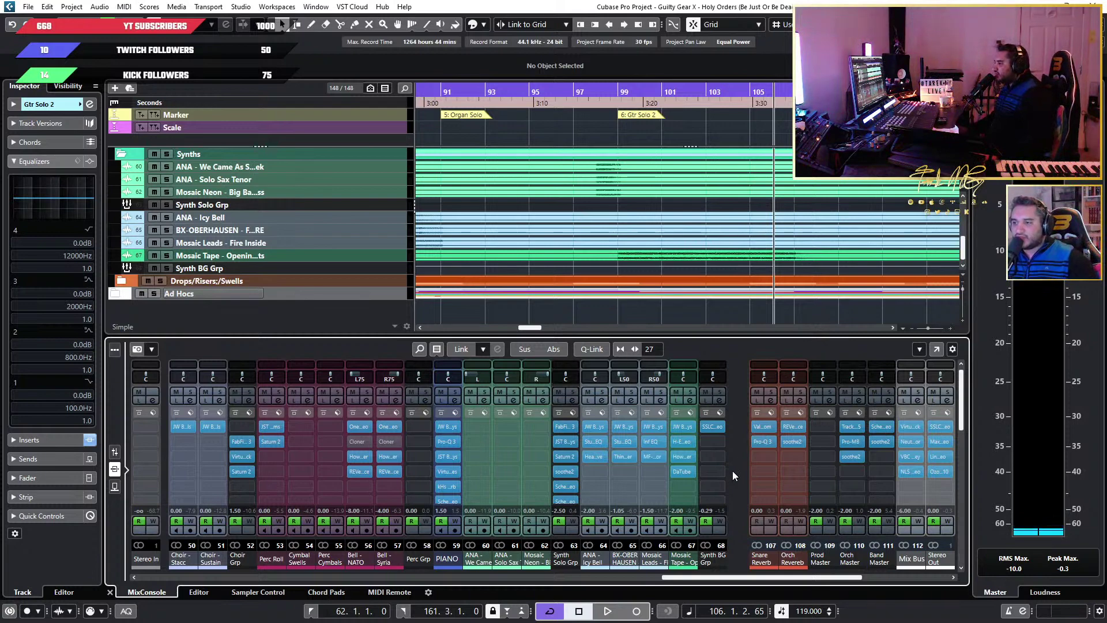
{"action": "left_click_drag", "start_coordinate": [961, 404], "coordinate": [960, 448]}
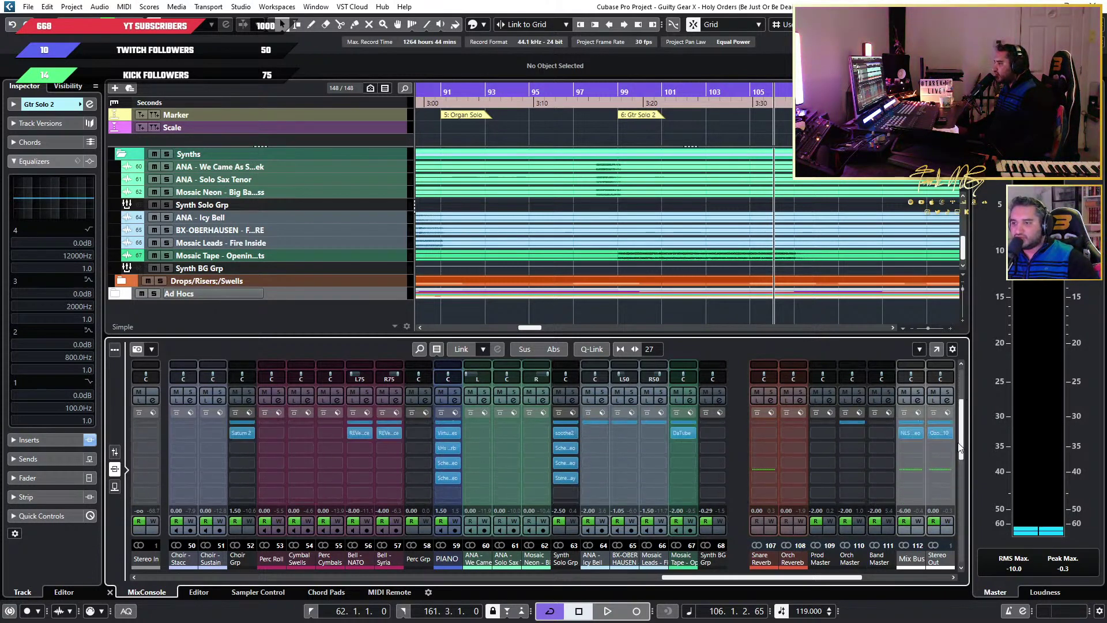
{"action": "scroll", "coordinate": [960, 447], "scroll_direction": "up", "scroll_amount": 1}
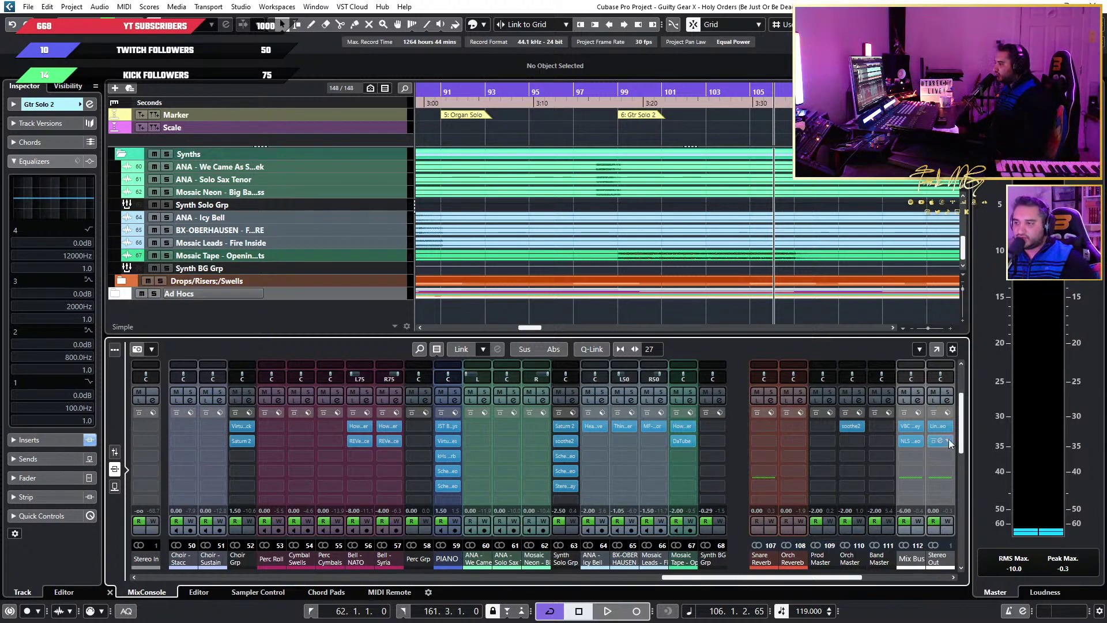
{"action": "scroll", "coordinate": [961, 443], "scroll_direction": "down", "scroll_amount": 1}
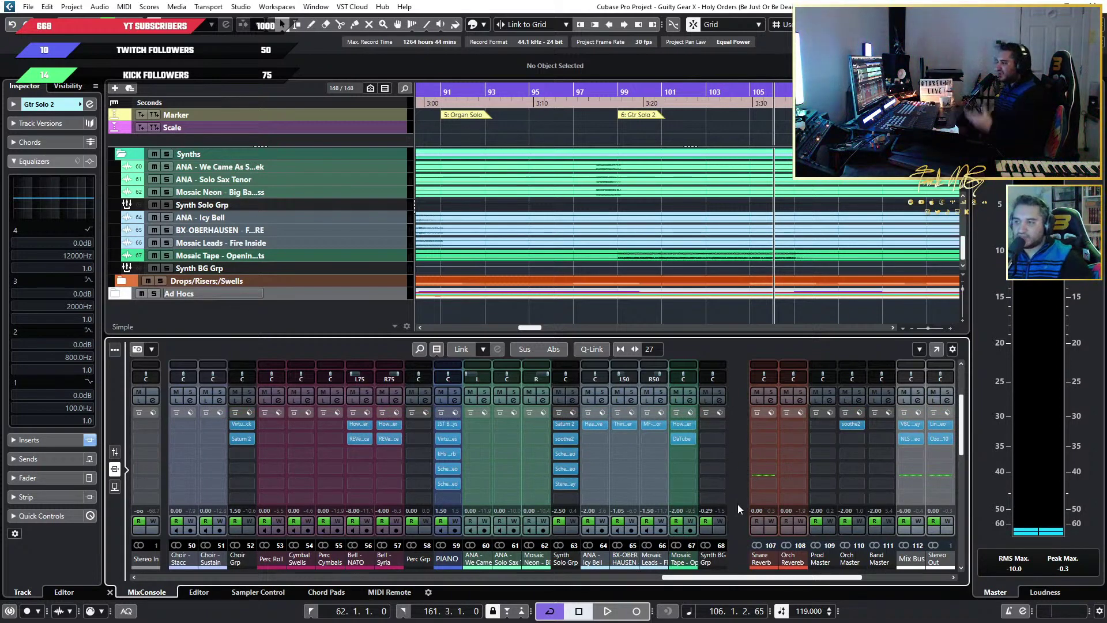
{"action": "scroll", "coordinate": [963, 421], "scroll_direction": "up", "scroll_amount": 2}
{"action": "scroll", "coordinate": [963, 421], "scroll_direction": "up", "scroll_amount": 1}
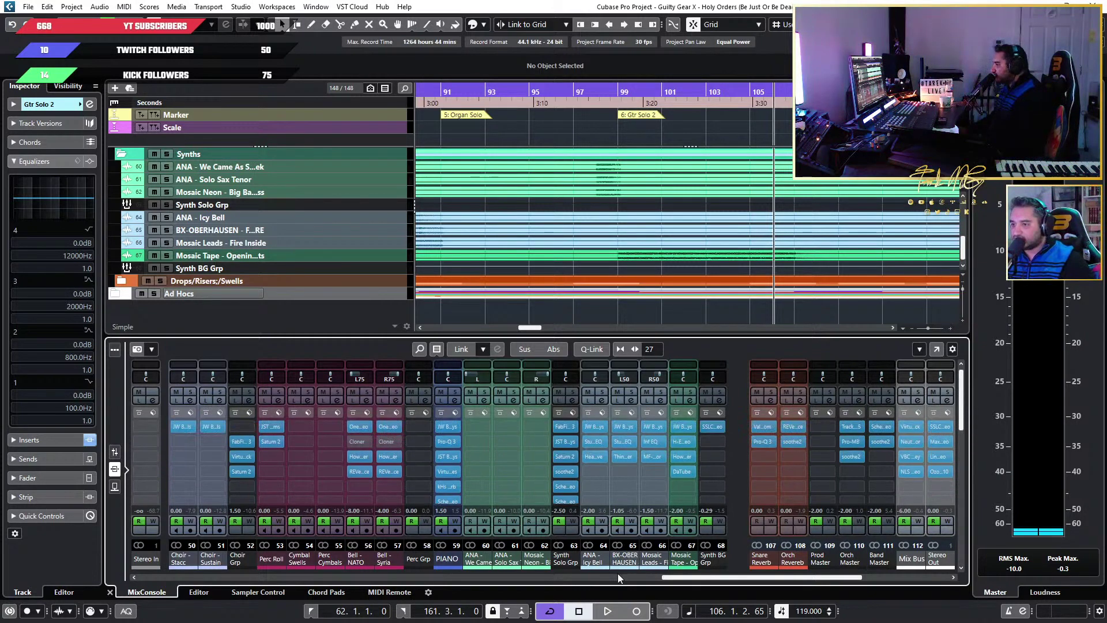
{"action": "left_click_drag", "start_coordinate": [742, 578], "coordinate": [827, 579]}
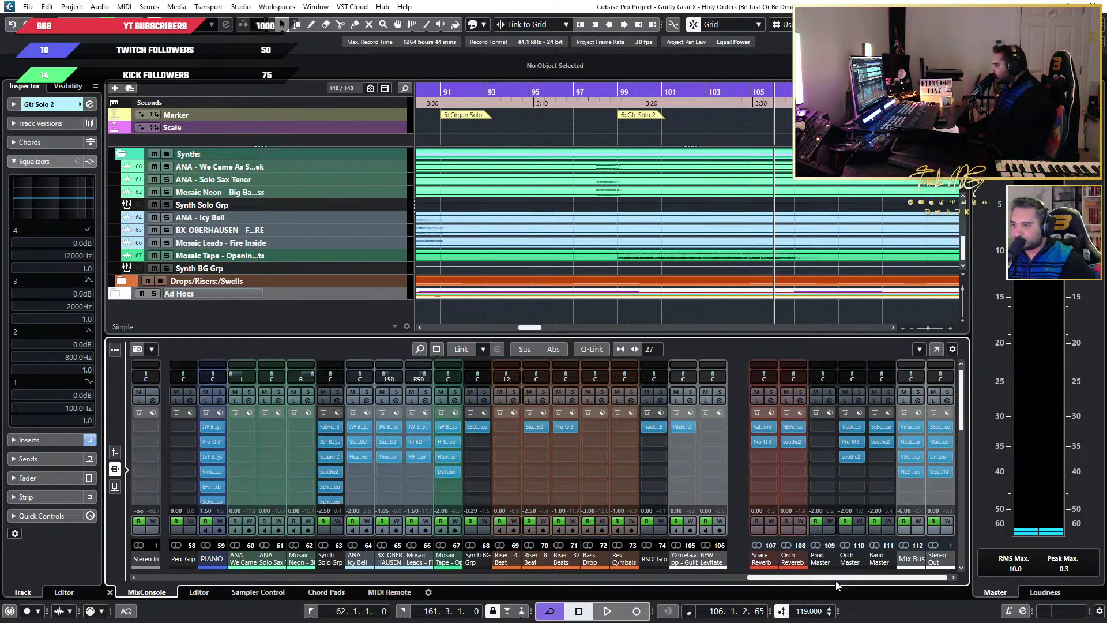
{"action": "left_click_drag", "start_coordinate": [836, 577], "coordinate": [789, 578]}
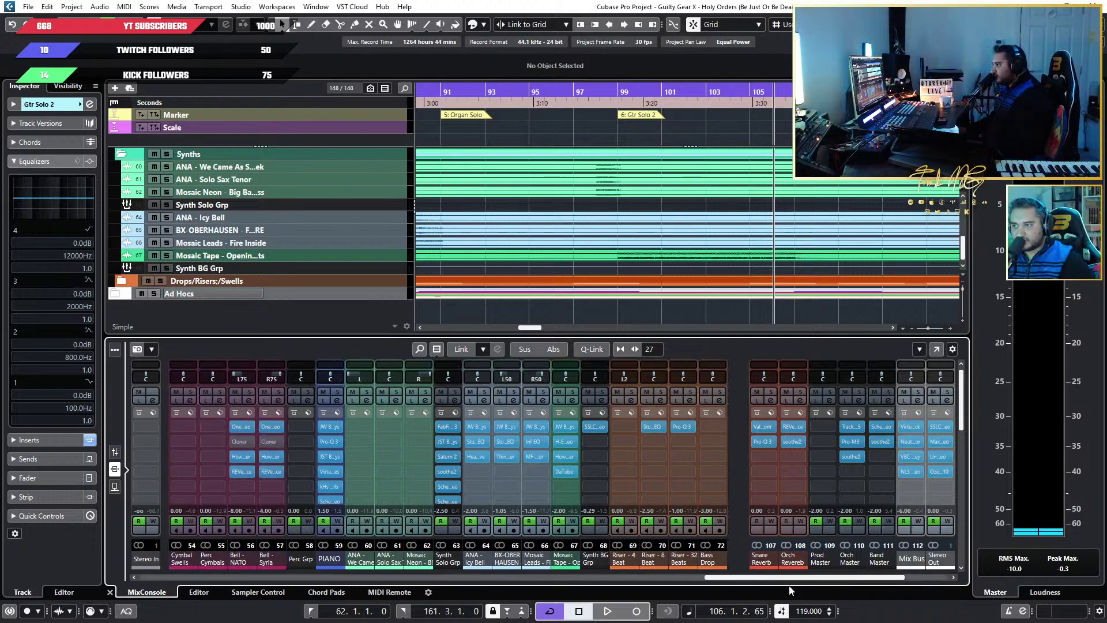
{"action": "left_click_drag", "start_coordinate": [790, 589], "coordinate": [767, 592]}
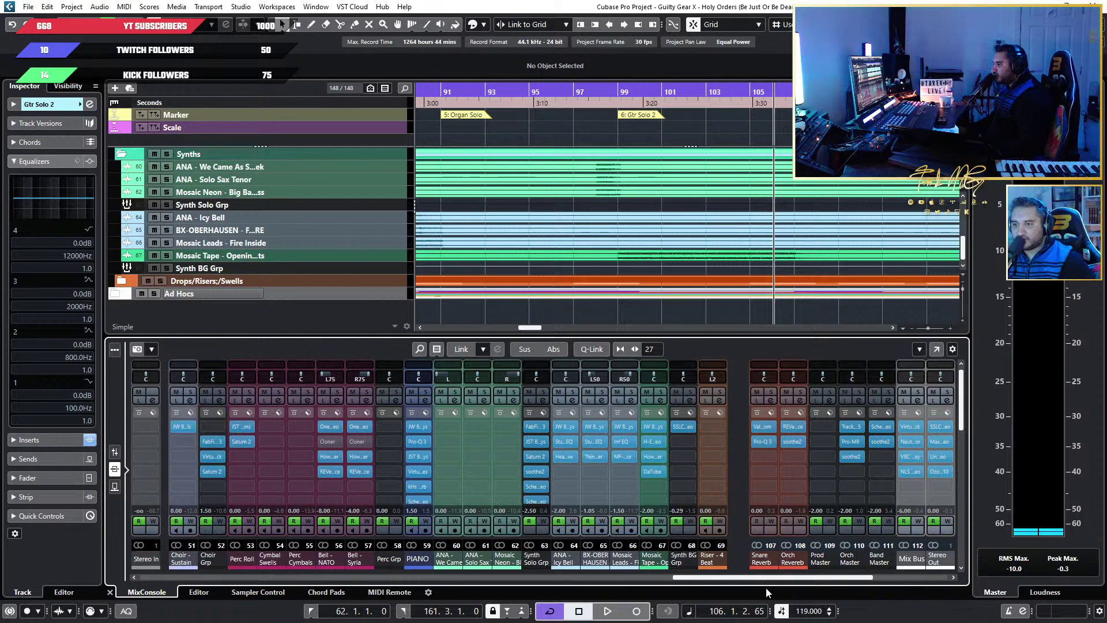
Insert VerbSuite Classics from the Reverb effects category into the first insert slot of the Riser - 4 Beat channel
{"action": "left_click", "coordinate": [766, 471]}
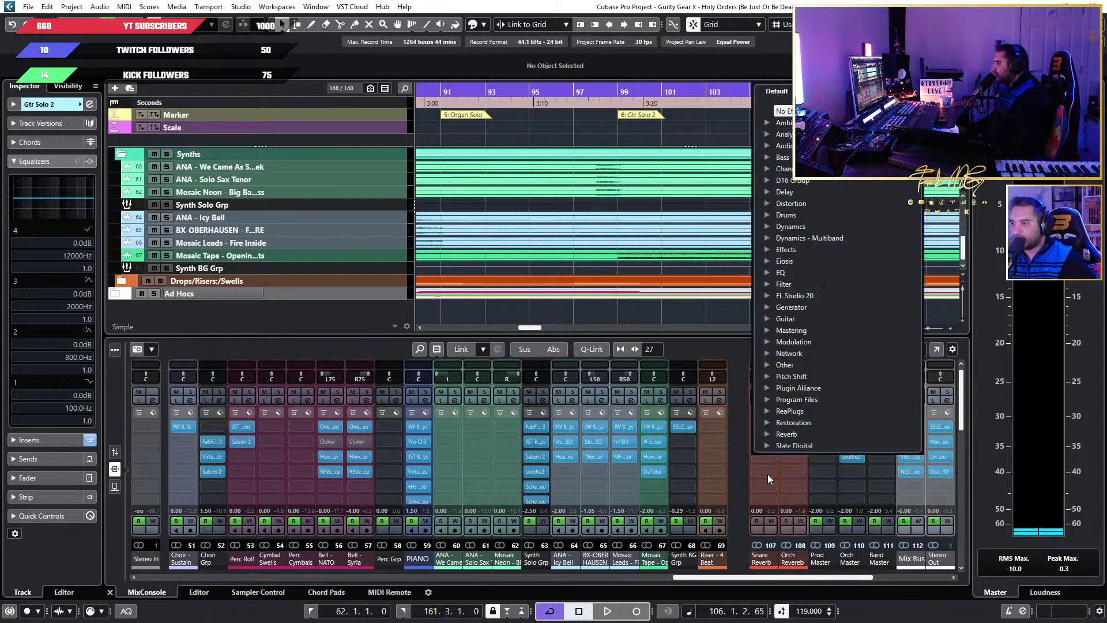
{"action": "left_click", "coordinate": [741, 380]}
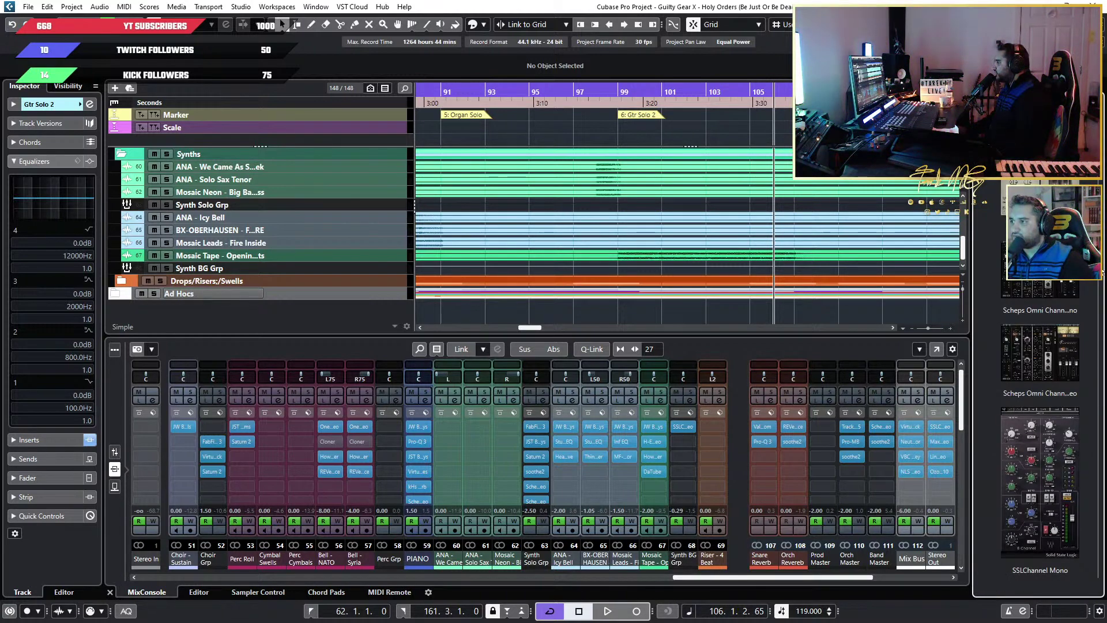
{"action": "scroll", "coordinate": [1041, 346], "scroll_direction": "up", "scroll_amount": 10}
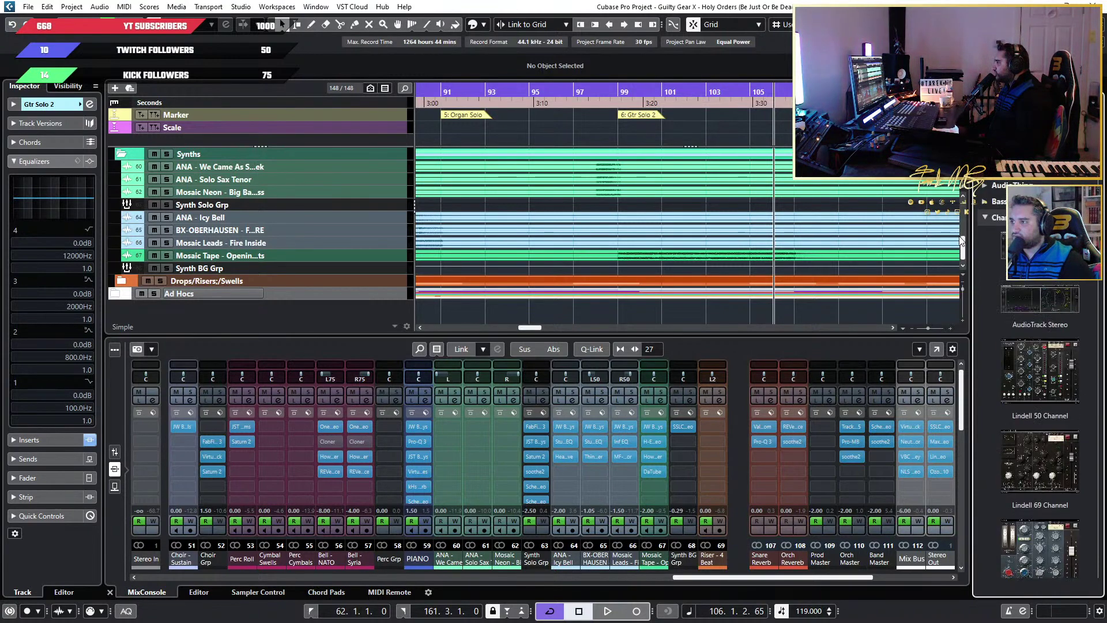
{"action": "left_click", "coordinate": [984, 218]}
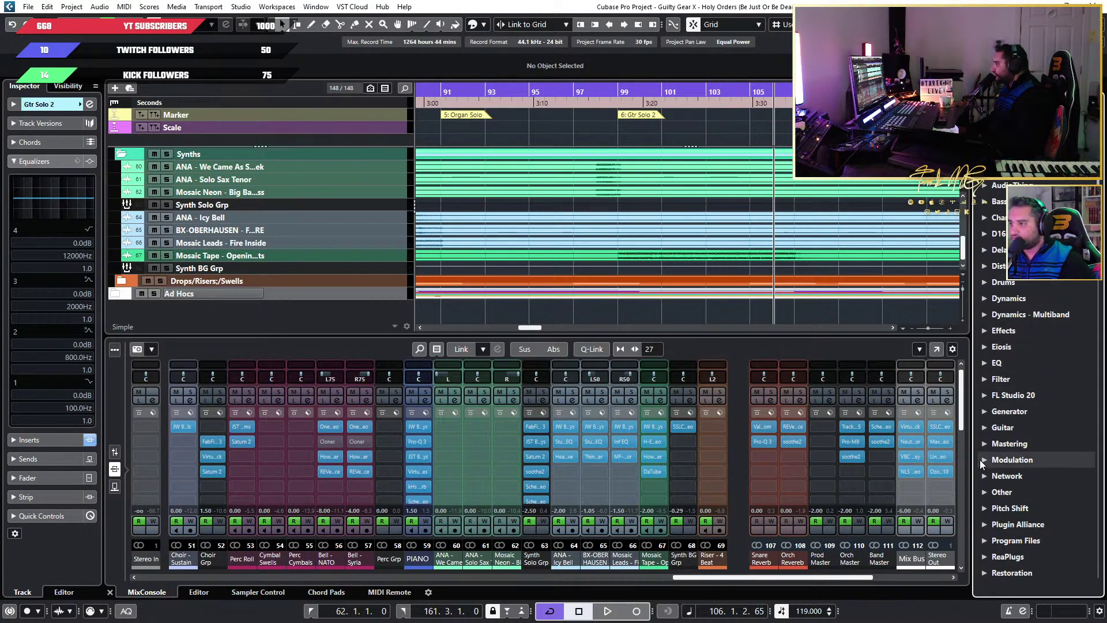
{"action": "scroll", "coordinate": [981, 396], "scroll_direction": "down", "scroll_amount": 3}
{"action": "left_click", "coordinate": [1015, 440]}
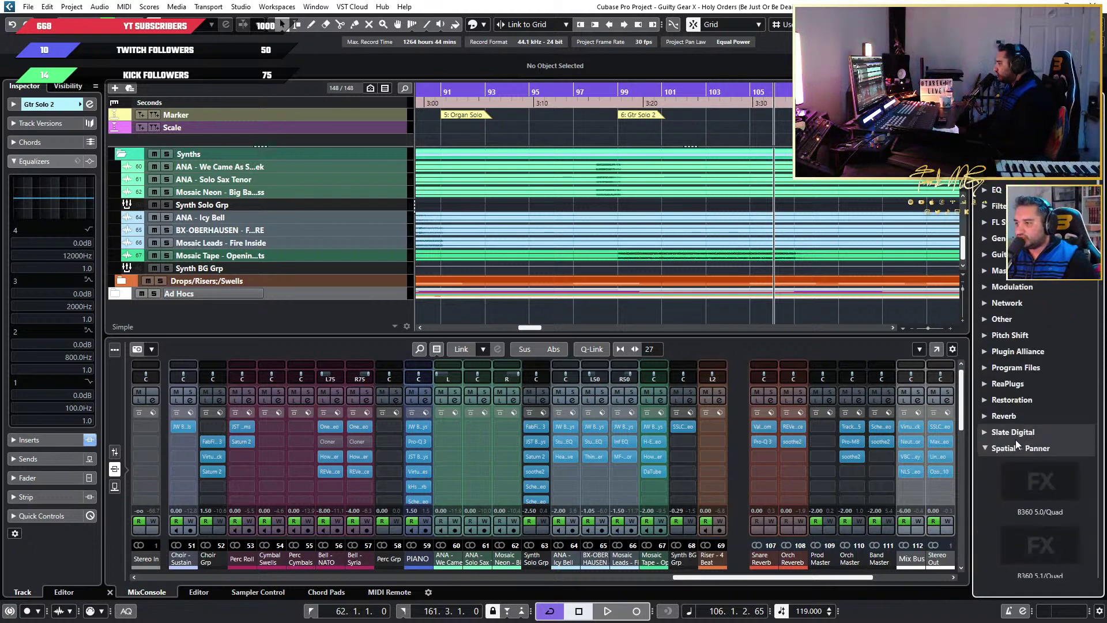
{"action": "scroll", "coordinate": [1015, 439], "scroll_direction": "down", "scroll_amount": 3}
{"action": "left_click", "coordinate": [984, 275]}
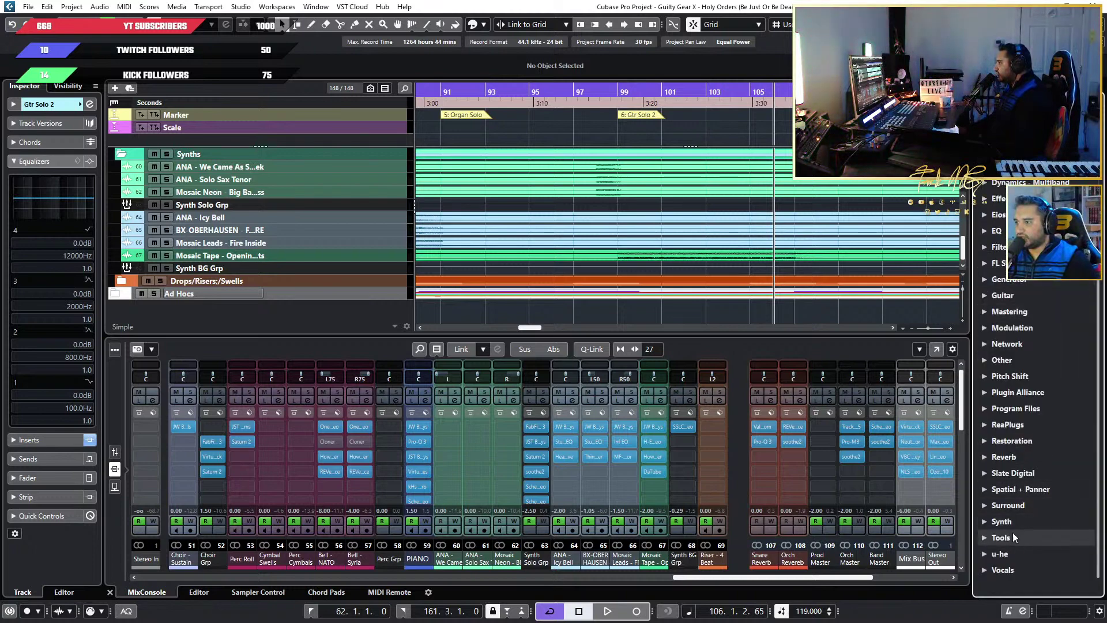
{"action": "left_click", "coordinate": [985, 457]}
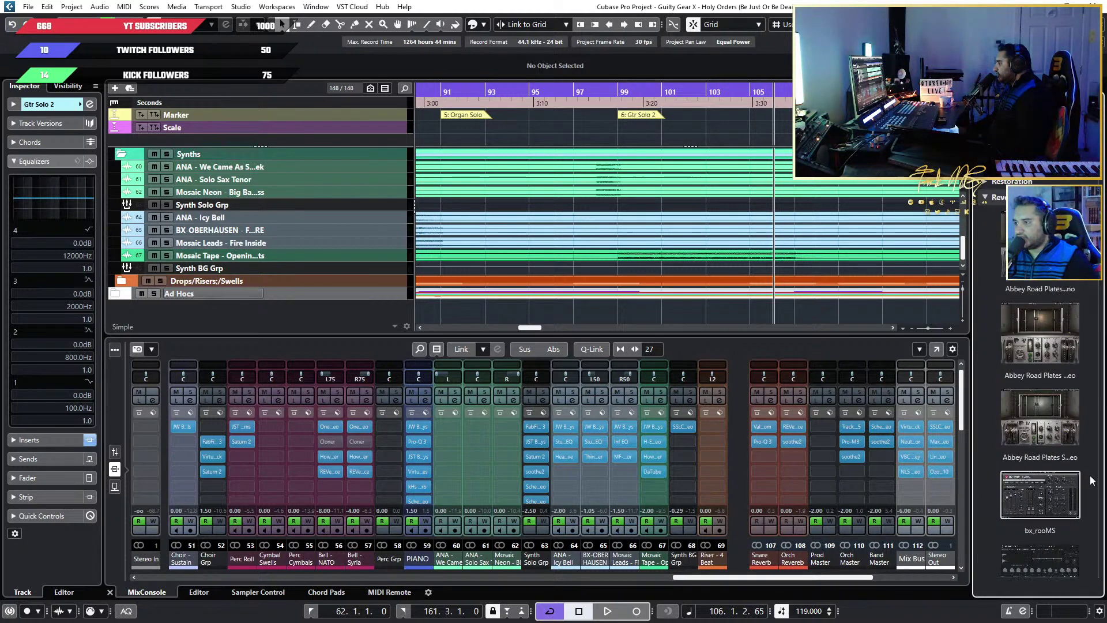
{"action": "scroll", "coordinate": [1090, 481], "scroll_direction": "down", "scroll_amount": 3}
{"action": "scroll", "coordinate": [1090, 480], "scroll_direction": "down", "scroll_amount": 10}
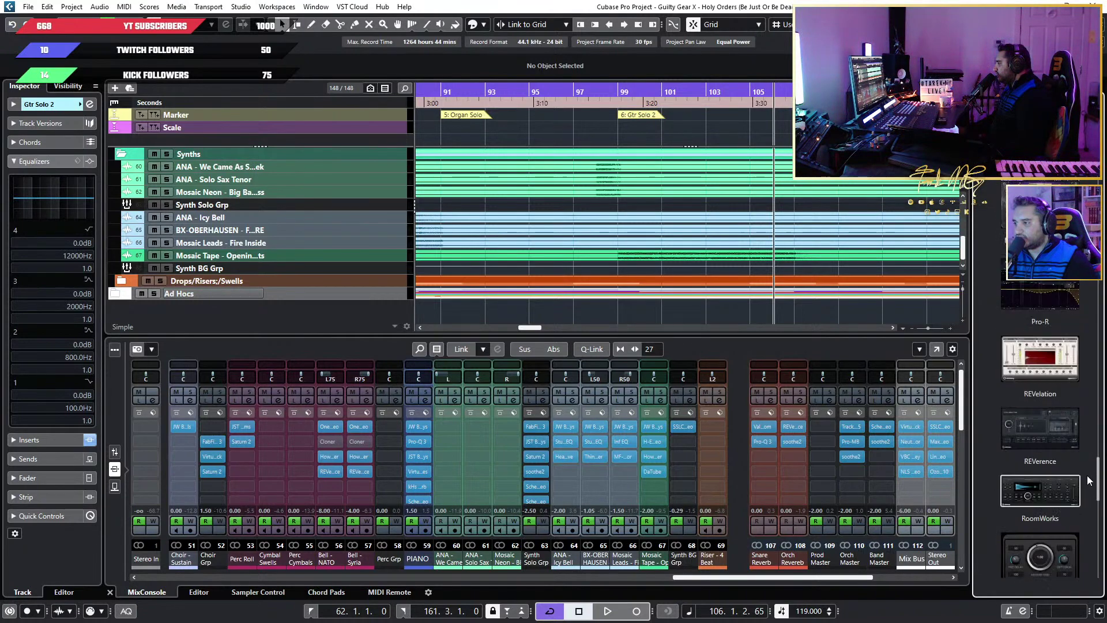
{"action": "scroll", "coordinate": [1088, 480], "scroll_direction": "down", "scroll_amount": 6}
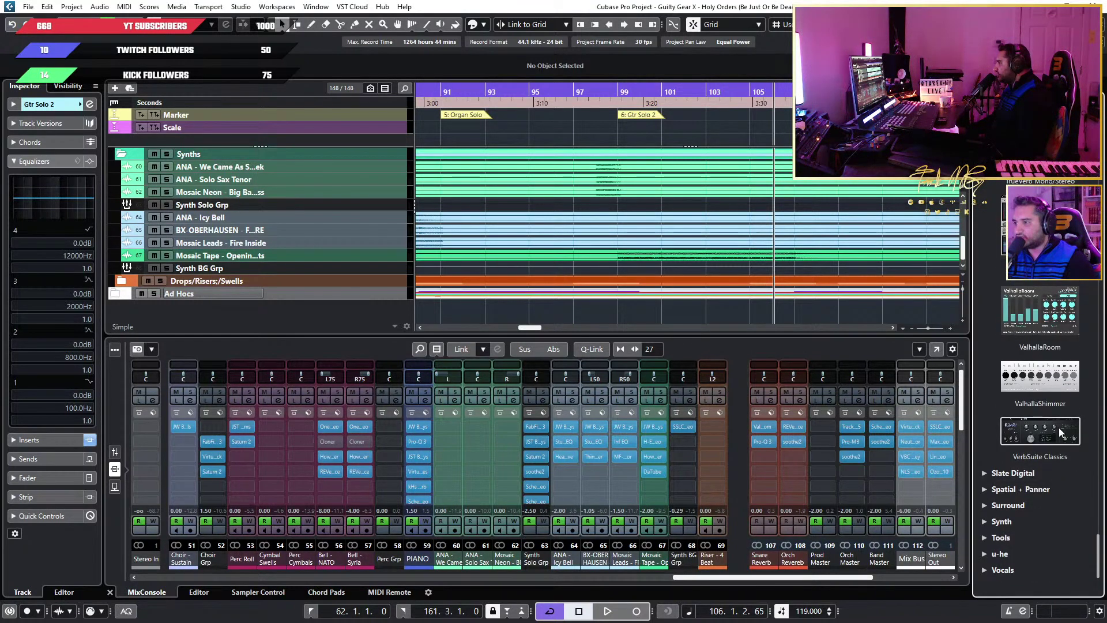
{"action": "left_click_drag", "start_coordinate": [1060, 432], "coordinate": [716, 431]}
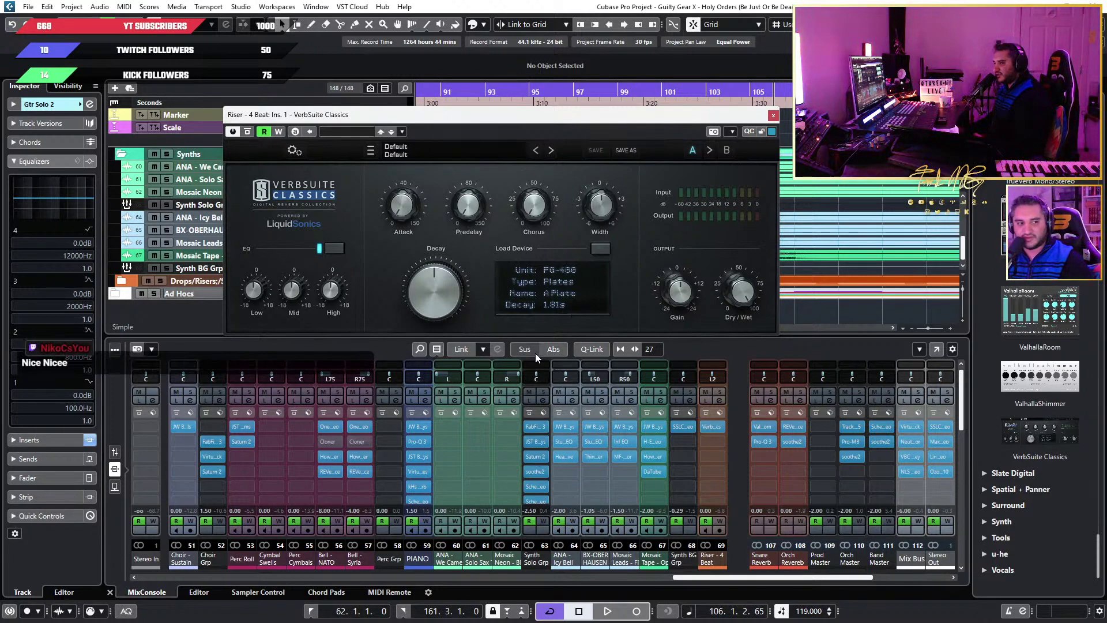
Reposition the VerbSuite Classics window and try its Decay at 130%, then bring it to 103%
{"action": "left_click_drag", "start_coordinate": [506, 129], "coordinate": [572, 202]}
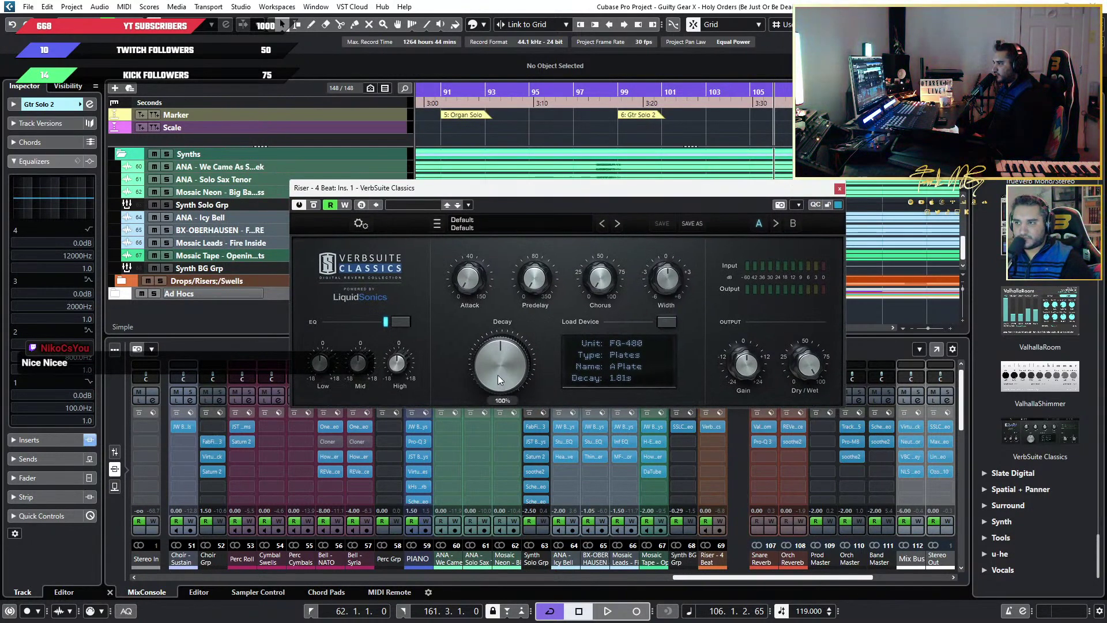
{"action": "left_click_drag", "start_coordinate": [497, 375], "coordinate": [500, 301]}
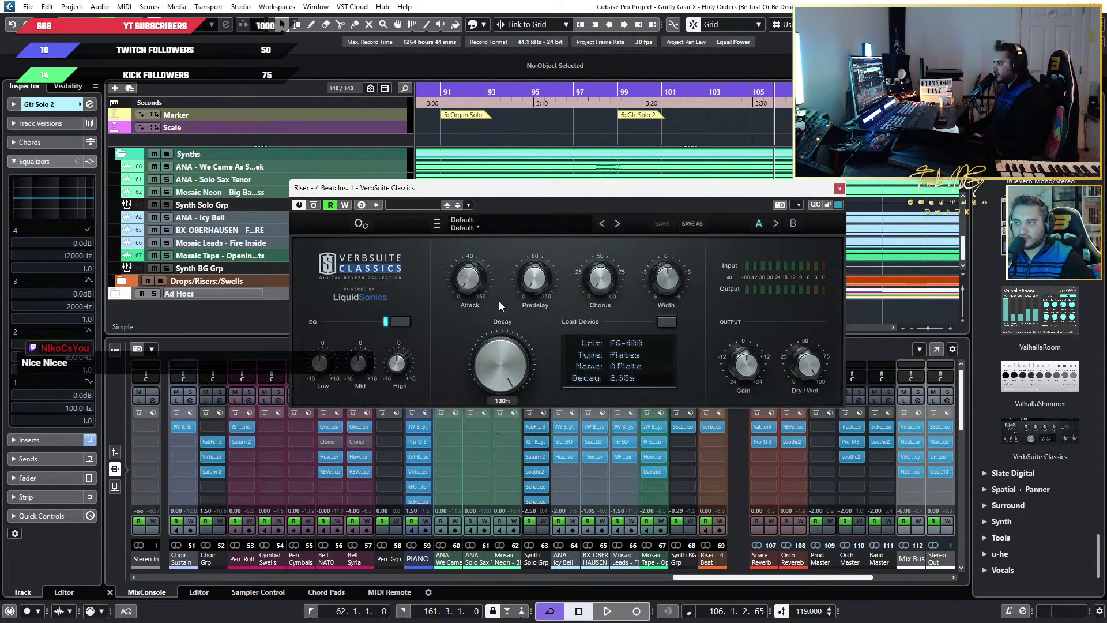
{"action": "mouse_move", "coordinate": [504, 384]}
{"action": "left_mouse_down"}
{"action": "mouse_move", "coordinate": [504, 396]}
{"action": "mouse_move", "coordinate": [503, 377]}
{"action": "left_mouse_up"}
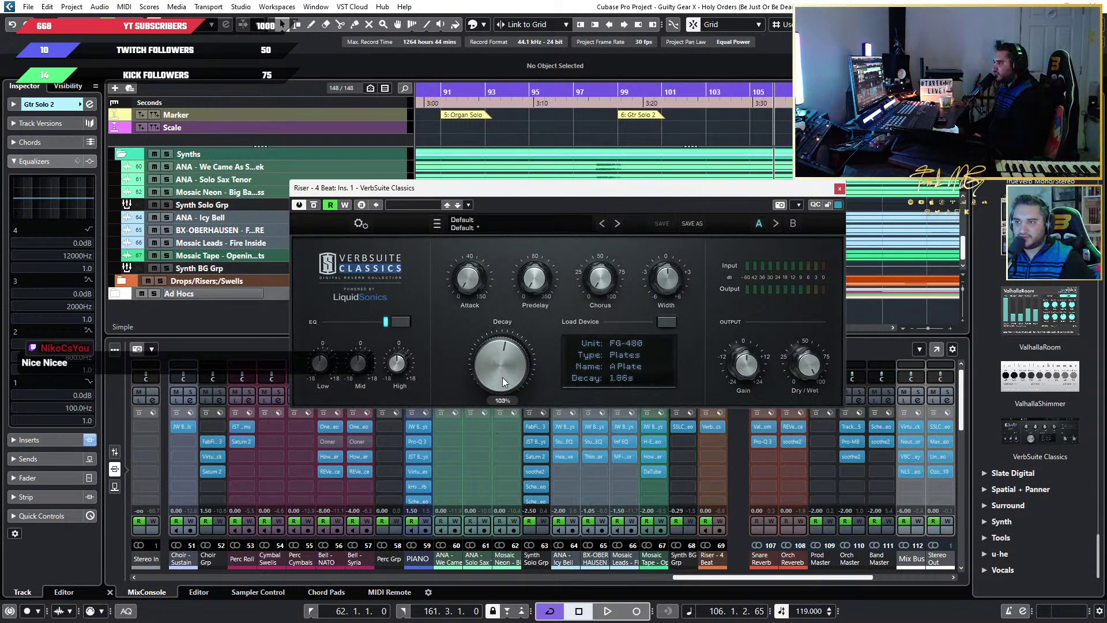
Browse the VerbSuite Classics factory preset categories, including Guitar, Keys and Strings, then close the plugin window without loading a preset
{"action": "left_click", "coordinate": [482, 221]}
{"action": "mouse_move", "coordinate": [515, 285]}
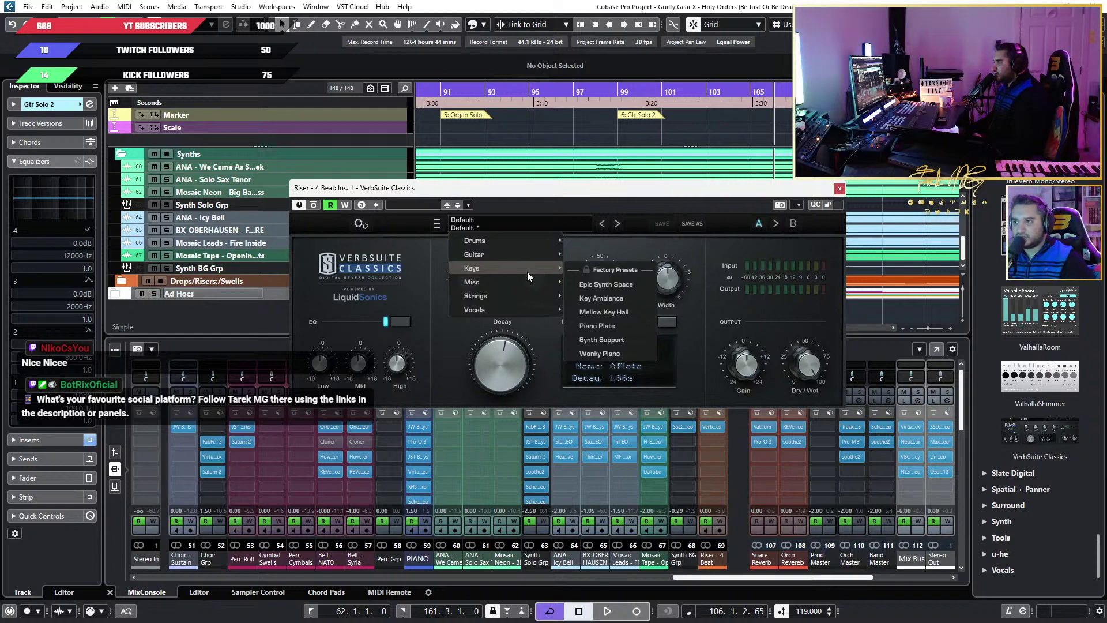
{"action": "mouse_move", "coordinate": [513, 245]}
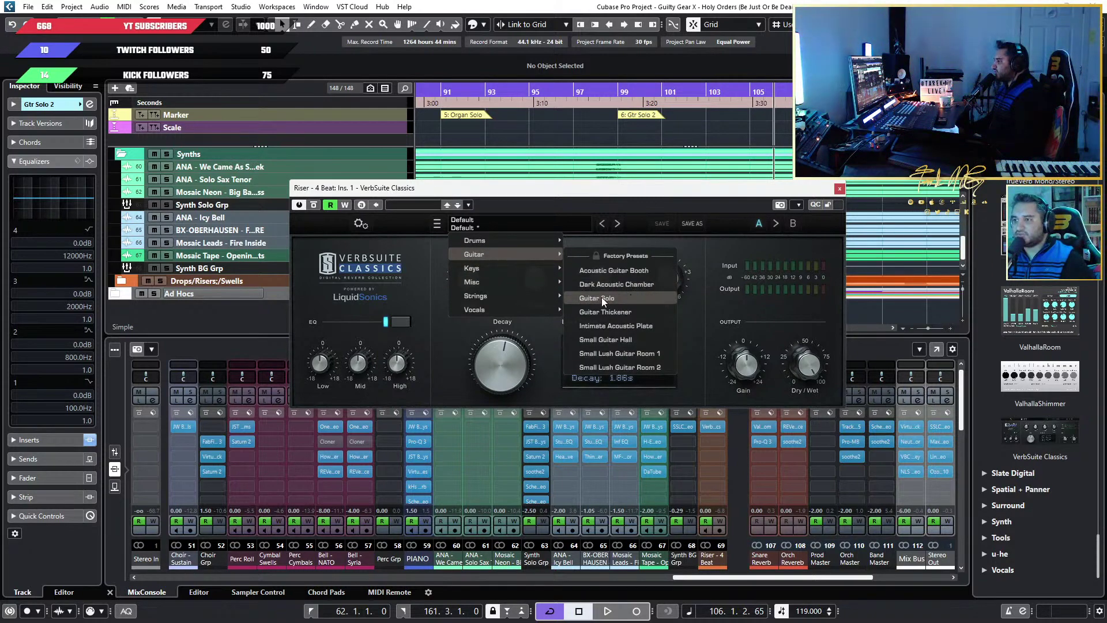
{"action": "mouse_move", "coordinate": [520, 267]}
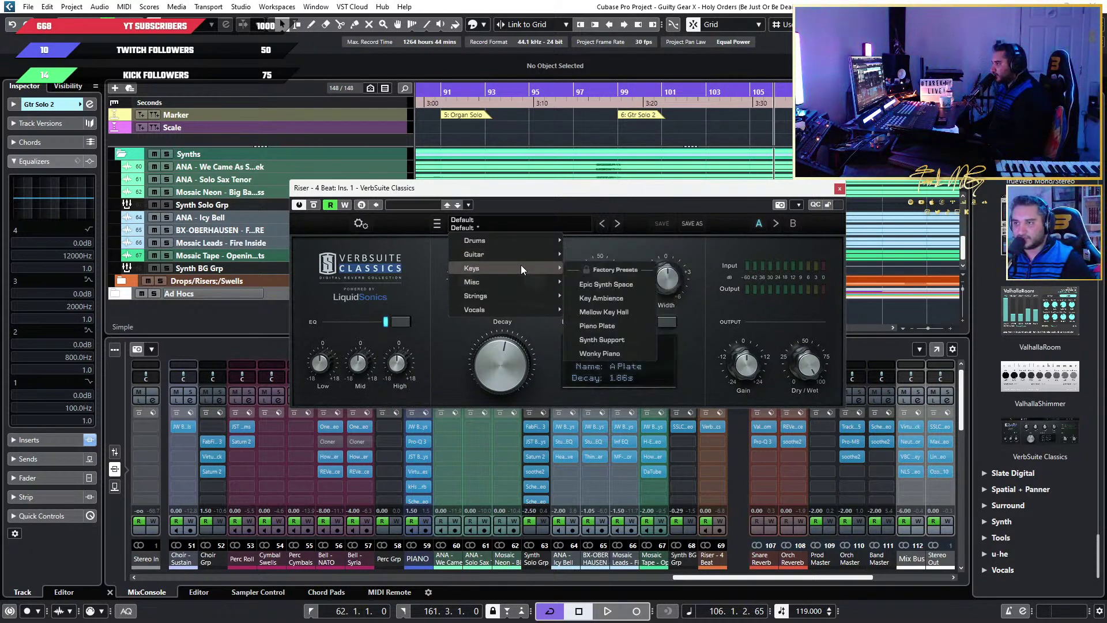
{"action": "mouse_move", "coordinate": [507, 296]}
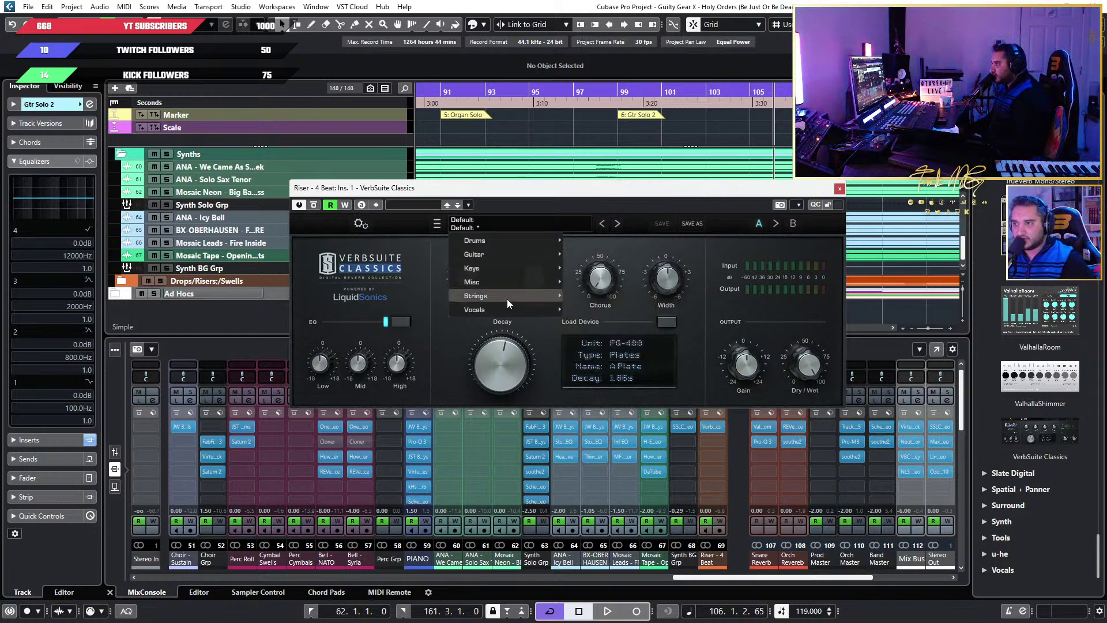
{"action": "left_click", "coordinate": [840, 191]}
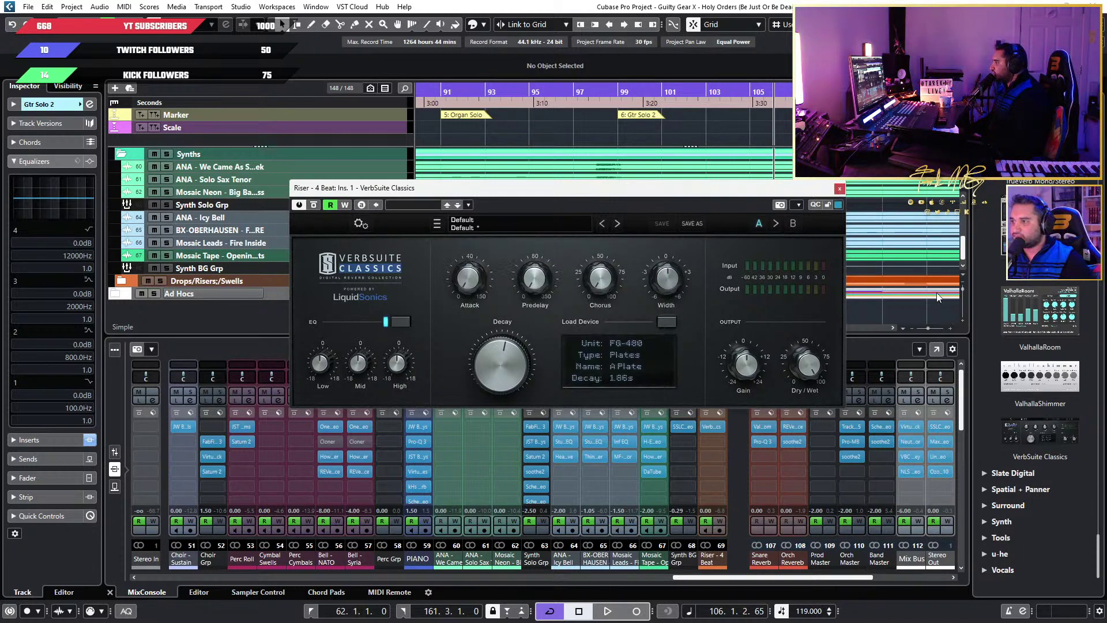
{"action": "left_click", "coordinate": [840, 189]}
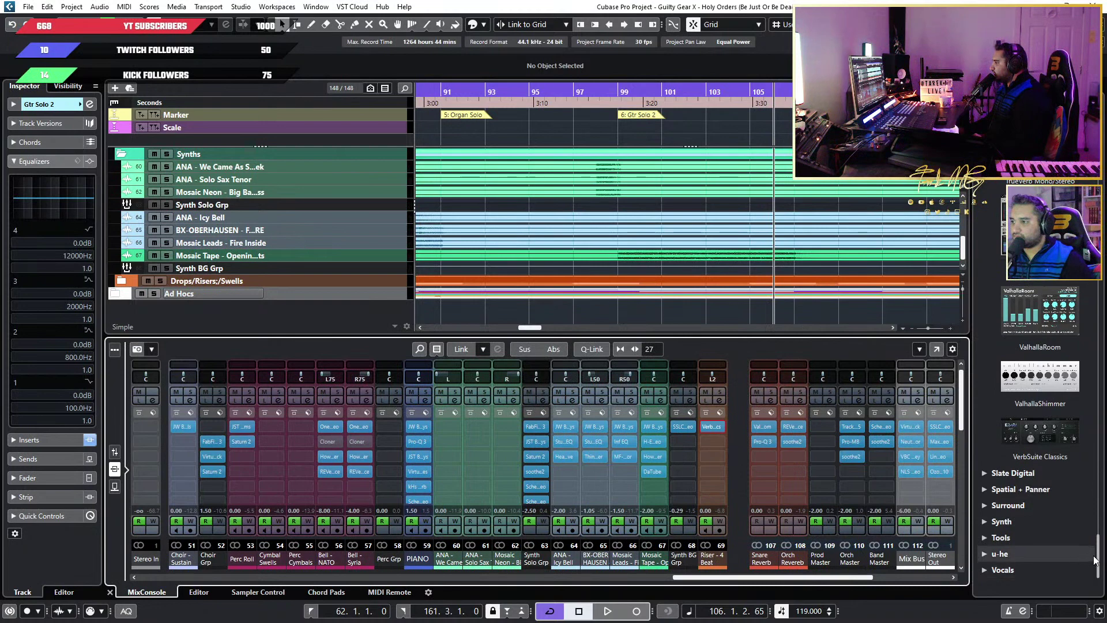
Close the Guilty Gear X - Holy Orders mastering project without saving its changes
{"action": "scroll", "coordinate": [1096, 560], "scroll_direction": "up", "scroll_amount": 10}
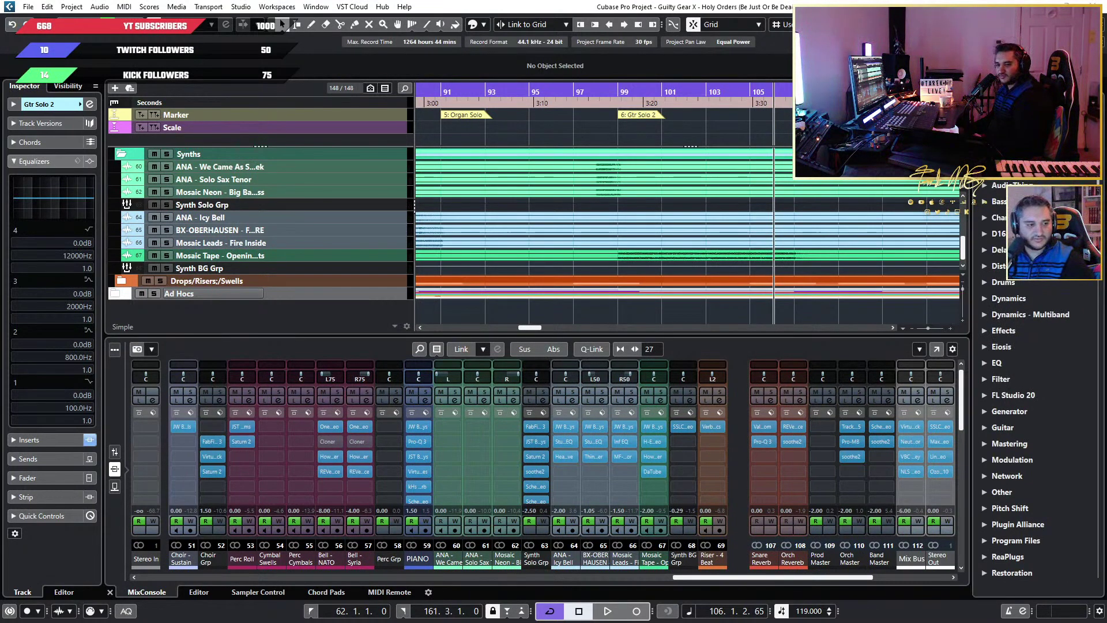
{"action": "key", "text": "ctrl+w"}
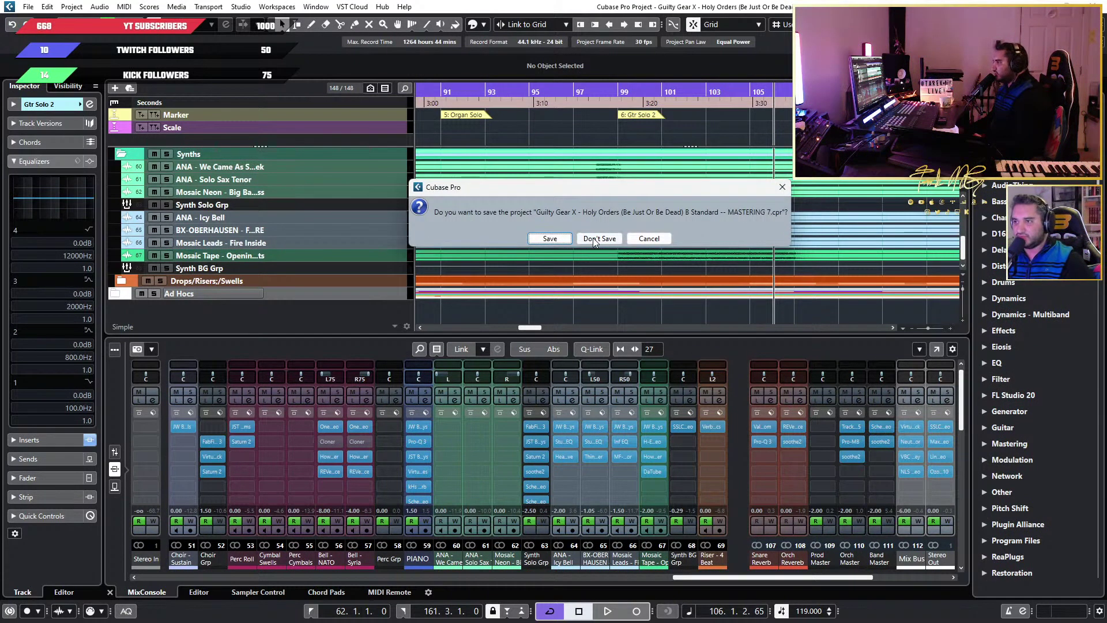
{"action": "left_click", "coordinate": [595, 240]}
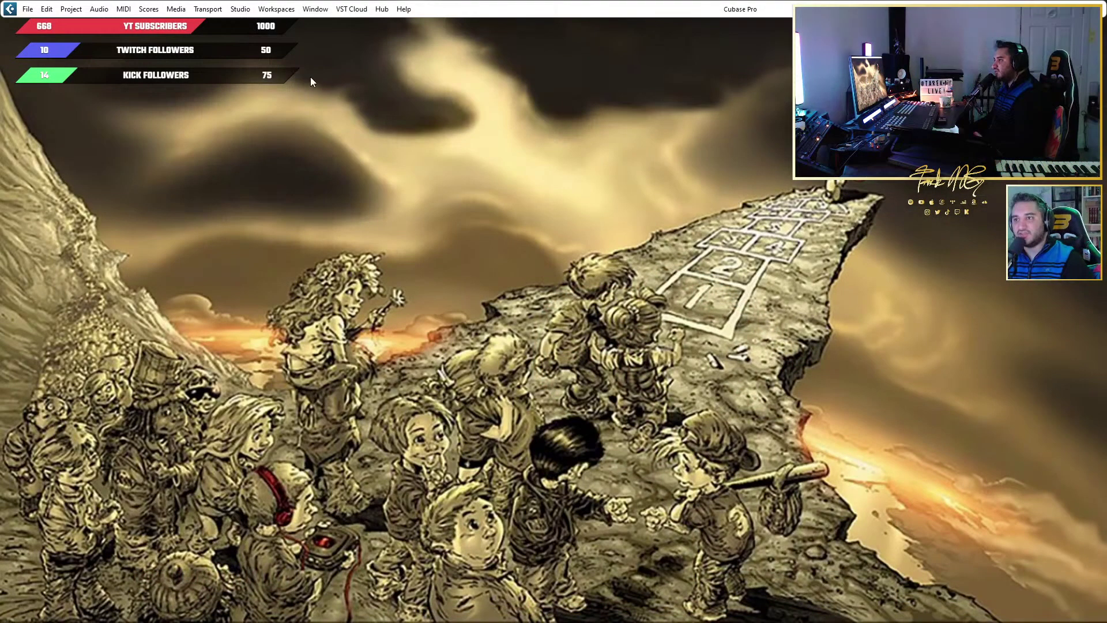
Open the project demo 4.1.cpr from the Demo 4 folder and close its Archetype Gojira plugin window
{"action": "left_click", "coordinate": [27, 10]}
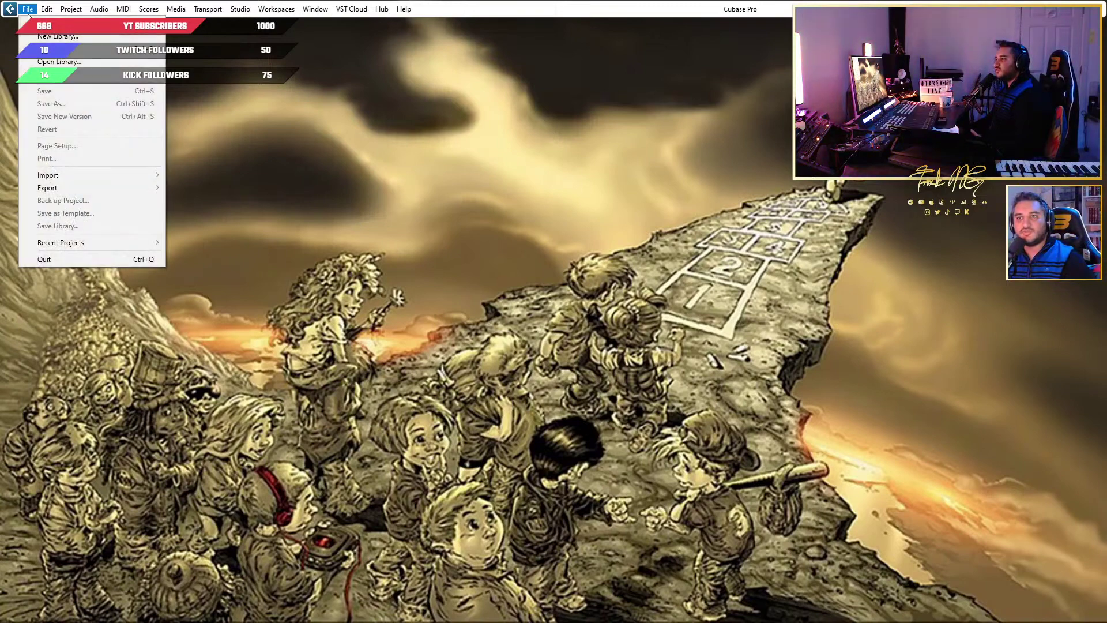
{"action": "left_click", "coordinate": [83, 54]}
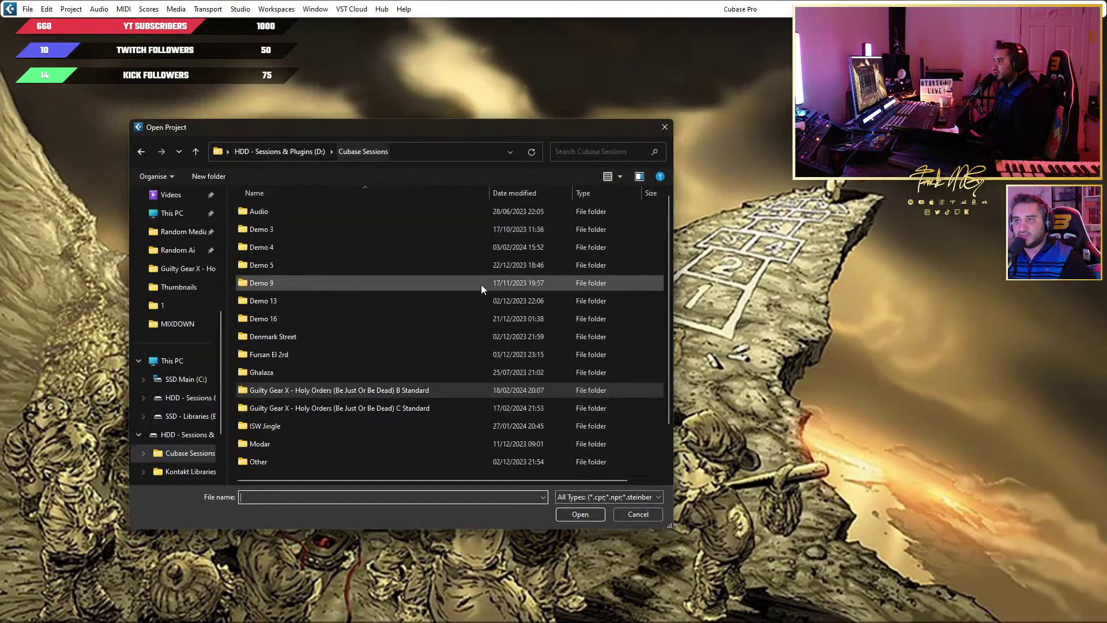
{"action": "double_click", "coordinate": [439, 248]}
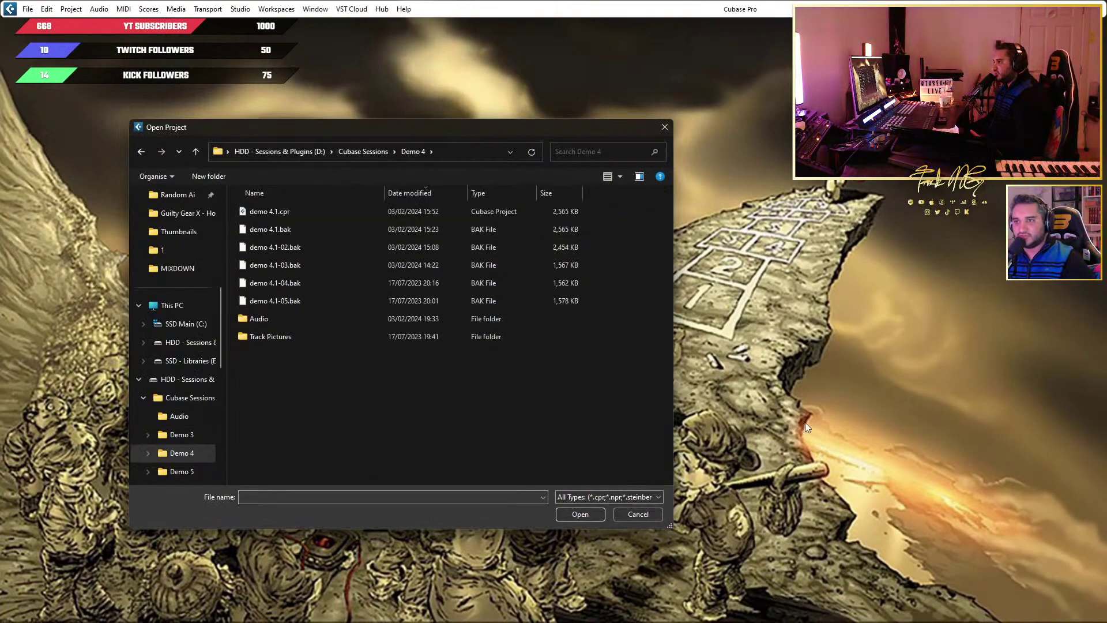
{"action": "double_click", "coordinate": [320, 212]}
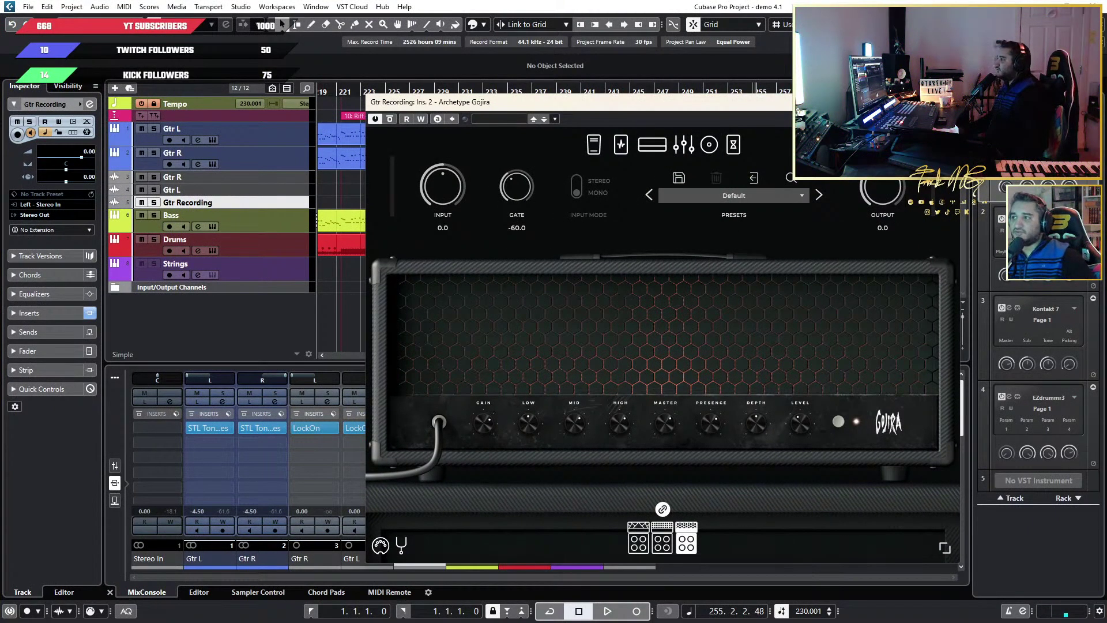
{"action": "left_click", "coordinate": [955, 102]}
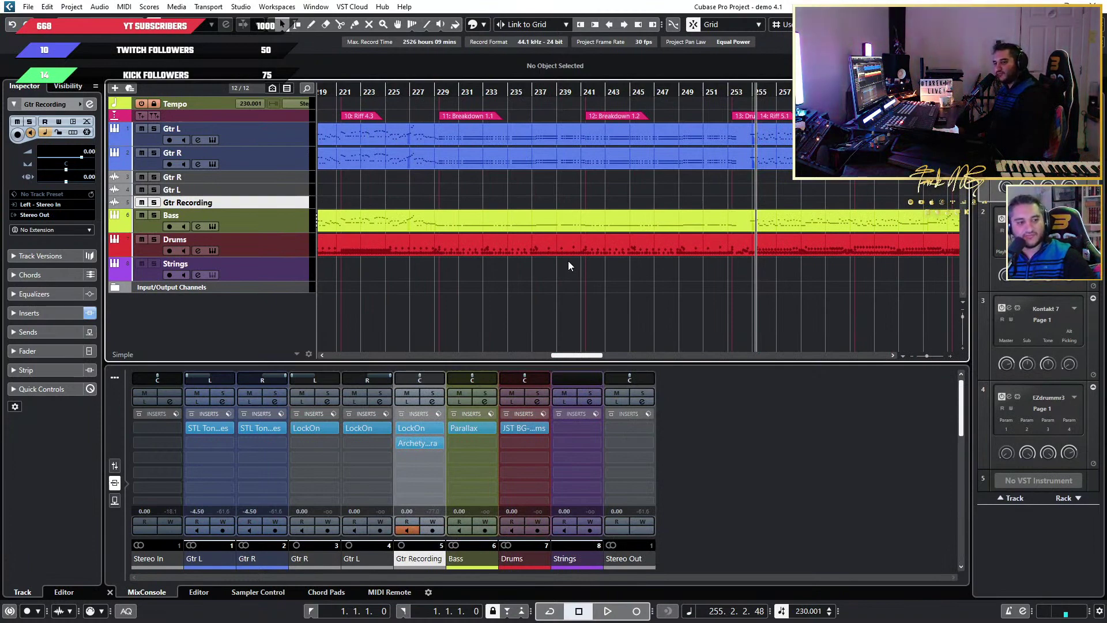
Examine the full demo 4.1 arrangement across the guitar, bass, drums and strings tracks, from the Intro marker to the End Riff
{"action": "scroll", "coordinate": [642, 300], "scroll_direction": "down", "scroll_amount": 1}
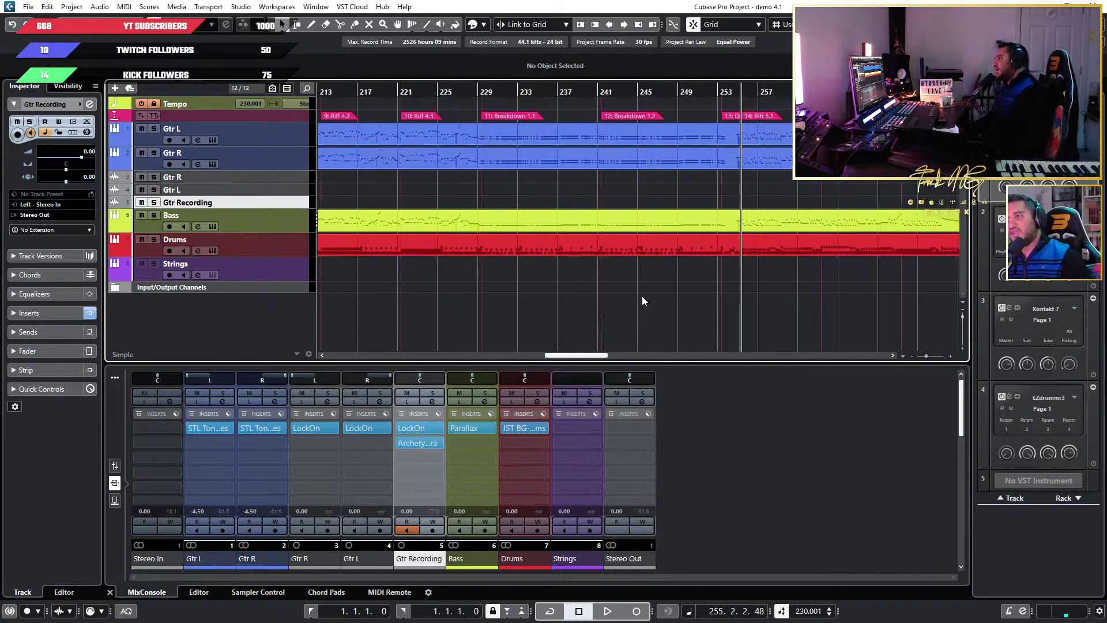
{"action": "scroll", "coordinate": [582, 284], "scroll_direction": "down", "scroll_amount": 4}
{"action": "left_click_drag", "start_coordinate": [823, 313], "coordinate": [369, 128]}
{"action": "scroll", "coordinate": [392, 161], "scroll_direction": "up", "scroll_amount": 2}
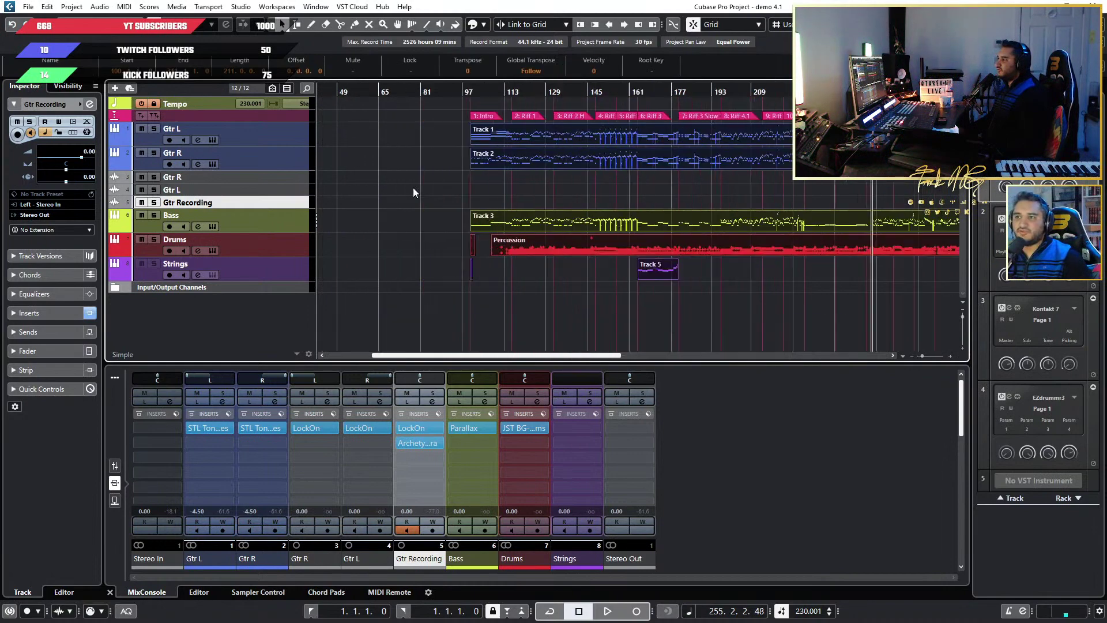
{"action": "left_click", "coordinate": [432, 221]}
{"action": "scroll", "coordinate": [432, 221], "scroll_direction": "down", "scroll_amount": 2}
{"action": "left_click_drag", "start_coordinate": [899, 293], "coordinate": [429, 139]}
{"action": "scroll", "coordinate": [435, 175], "scroll_direction": "up", "scroll_amount": 2}
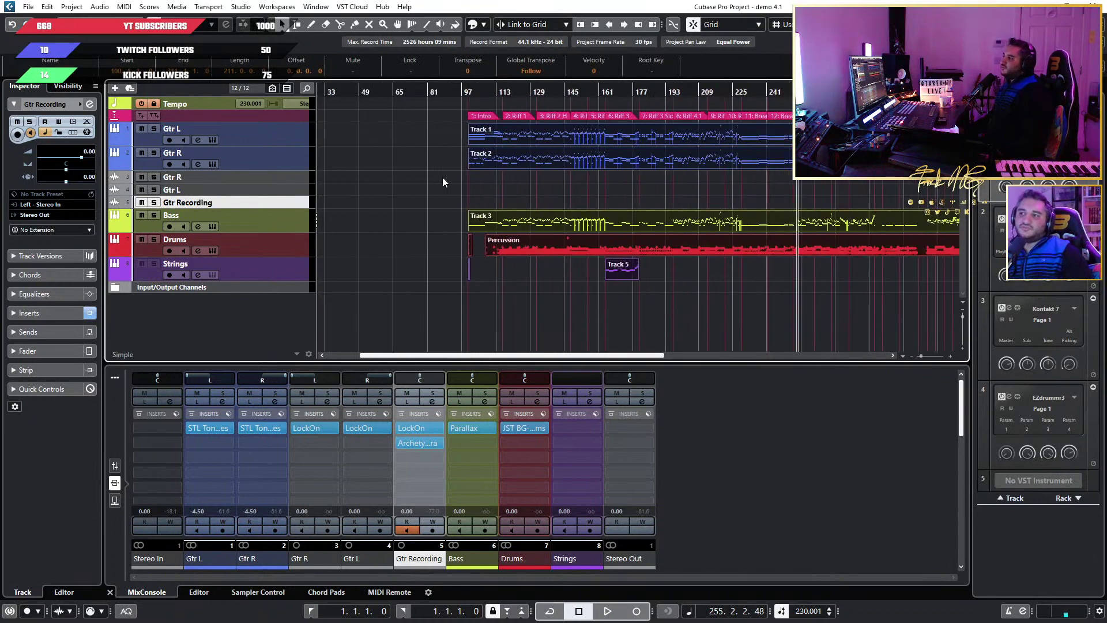
{"action": "scroll", "coordinate": [445, 184], "scroll_direction": "down", "scroll_amount": 2}
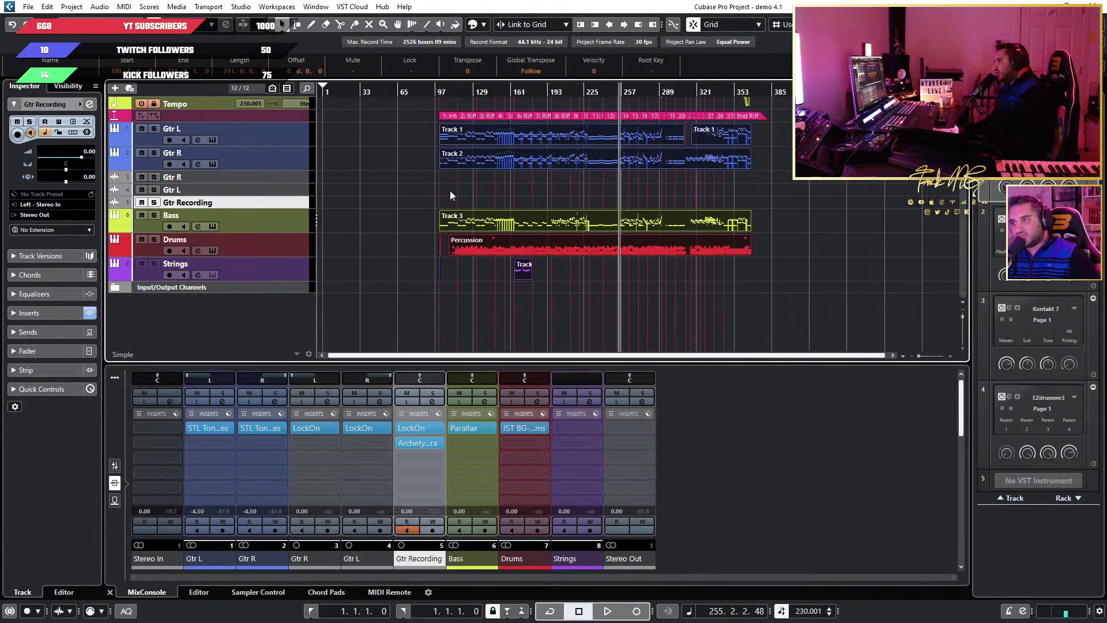
{"action": "scroll", "coordinate": [556, 206], "scroll_direction": "up", "scroll_amount": 2}
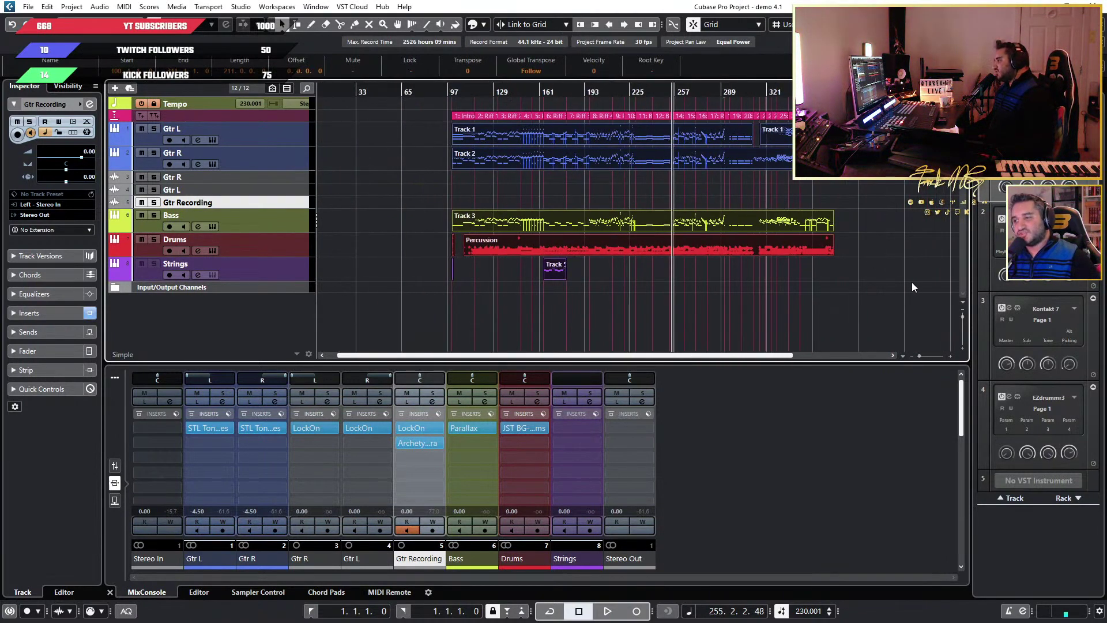
{"action": "left_click_drag", "start_coordinate": [908, 285], "coordinate": [396, 131]}
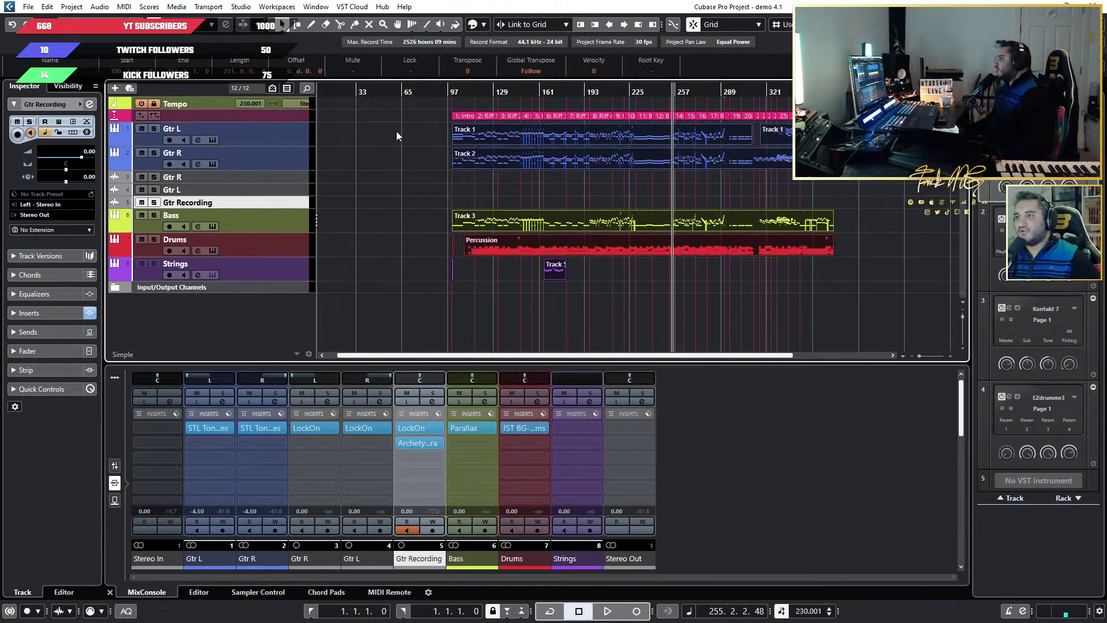
{"action": "left_click", "coordinate": [396, 131]}
{"action": "left_click_drag", "start_coordinate": [909, 286], "coordinate": [374, 129]}
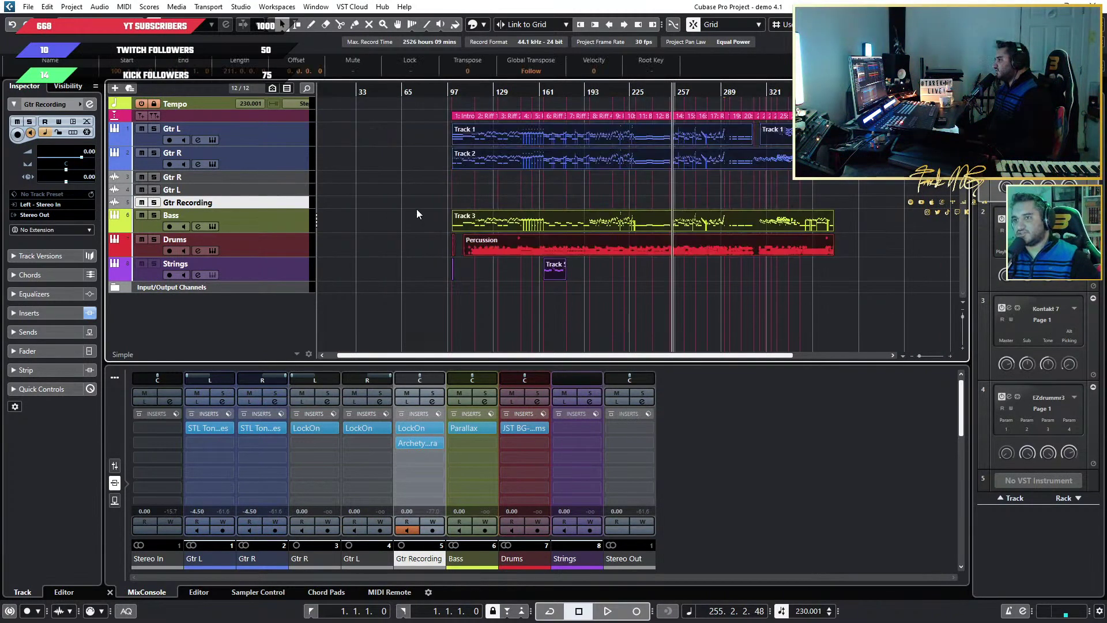
{"action": "left_click", "coordinate": [433, 213]}
{"action": "scroll", "coordinate": [434, 213], "scroll_direction": "down", "scroll_amount": 2}
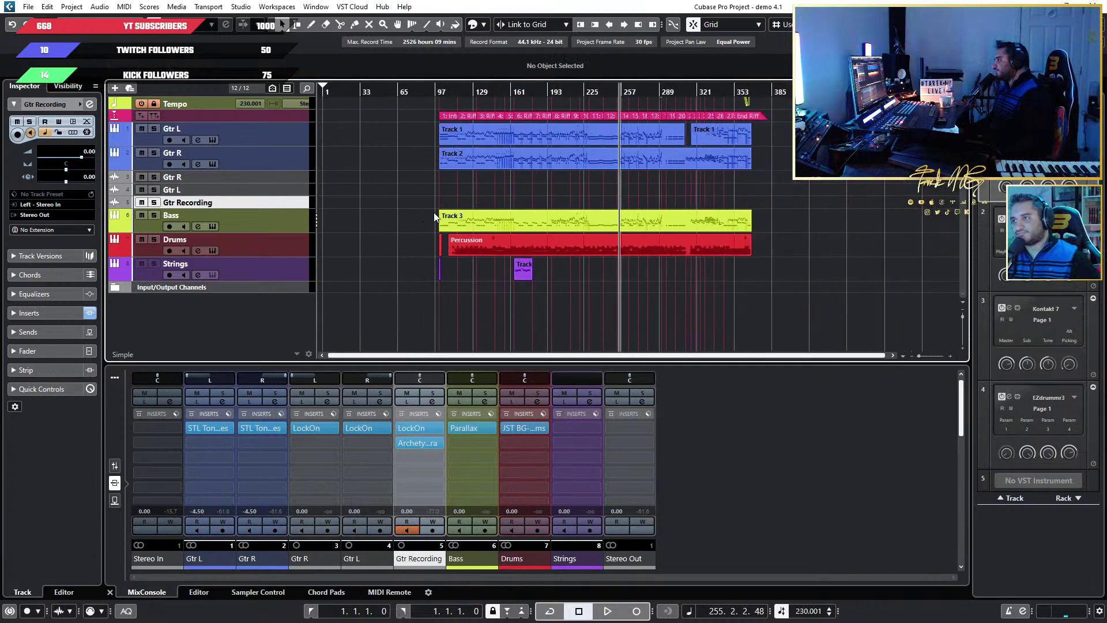
{"action": "left_click_drag", "start_coordinate": [852, 286], "coordinate": [359, 140]}
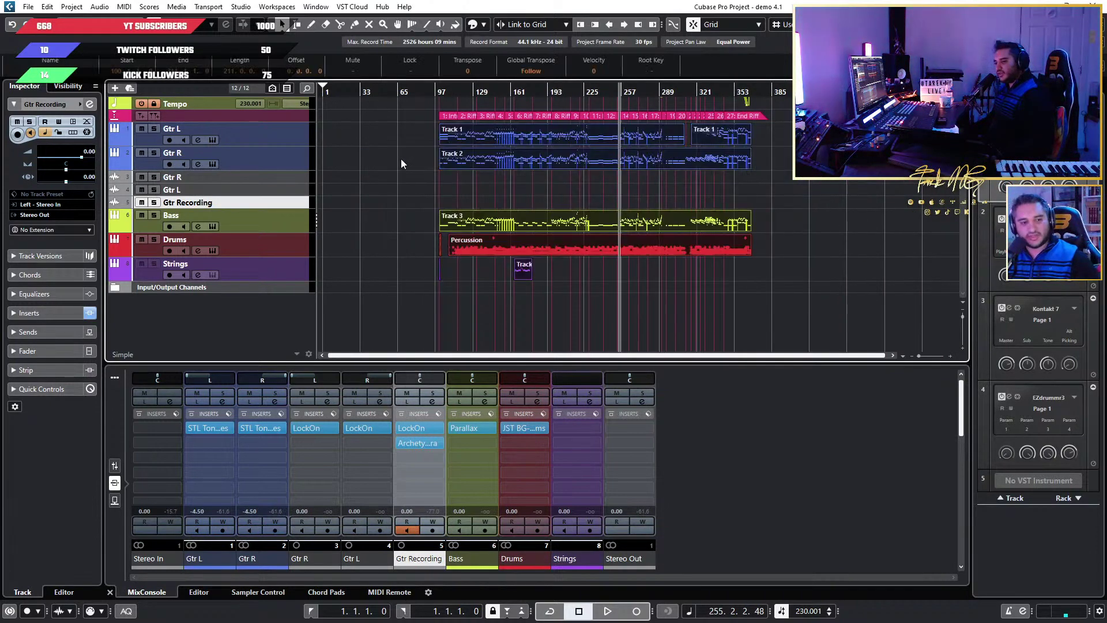
{"action": "left_click", "coordinate": [887, 271]}
{"action": "left_click_drag", "start_coordinate": [821, 288], "coordinate": [390, 147]}
{"action": "scroll", "coordinate": [420, 165], "scroll_direction": "up", "scroll_amount": 3}
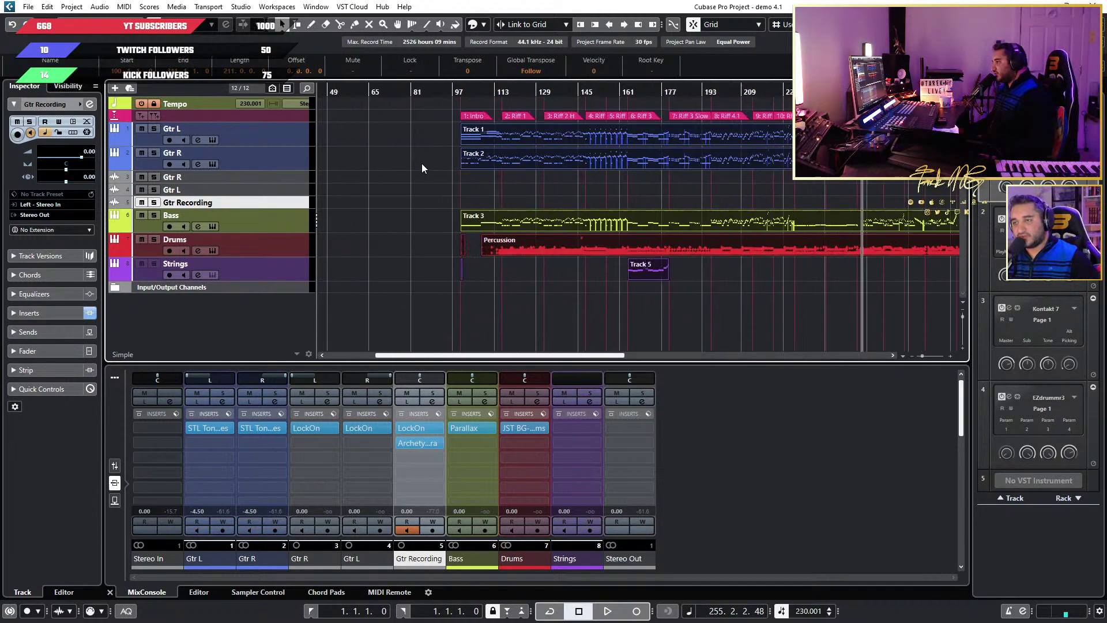
{"action": "scroll", "coordinate": [421, 163], "scroll_direction": "down", "scroll_amount": 3}
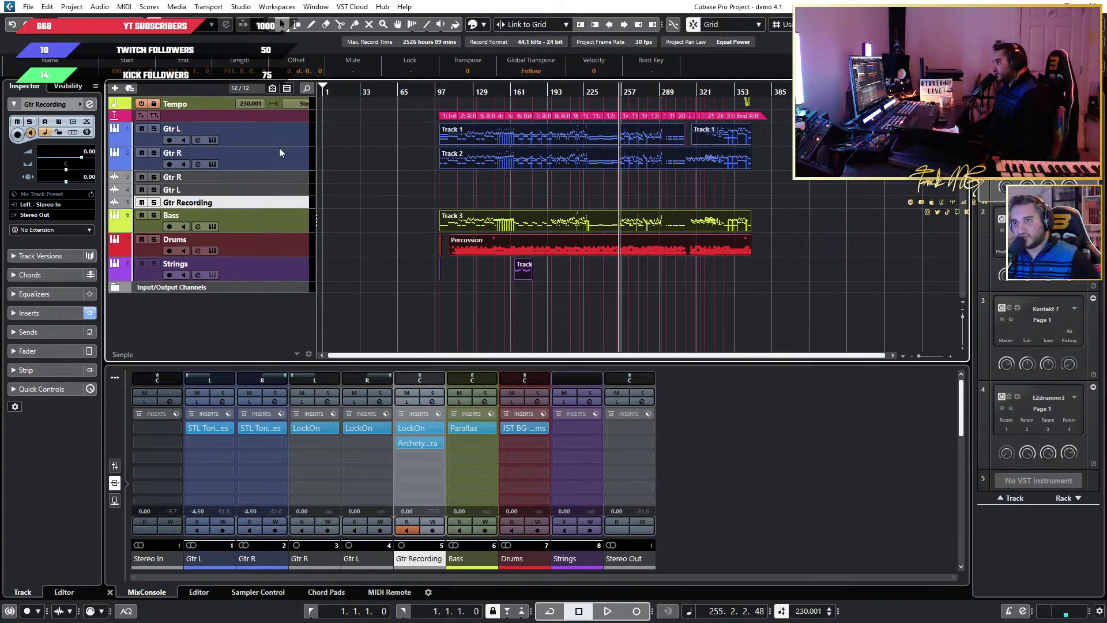
{"action": "left_click_drag", "start_coordinate": [859, 304], "coordinate": [396, 126]}
{"action": "left_click_drag", "start_coordinate": [811, 323], "coordinate": [374, 139]}
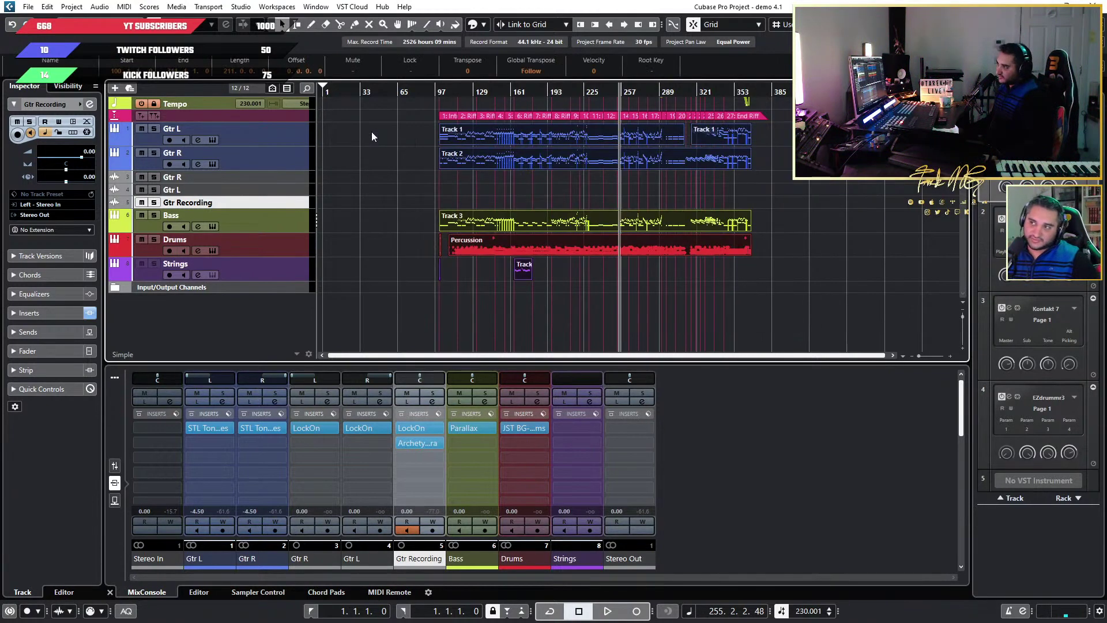
{"action": "left_click_drag", "start_coordinate": [856, 313], "coordinate": [420, 131]}
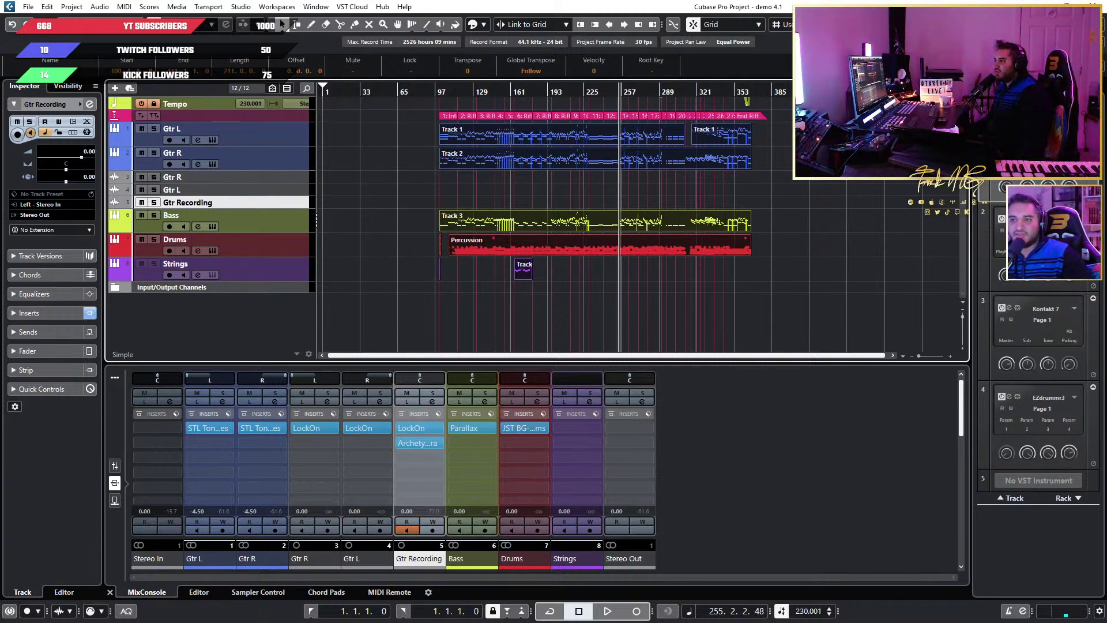
{"action": "left_click", "coordinate": [404, 322]}
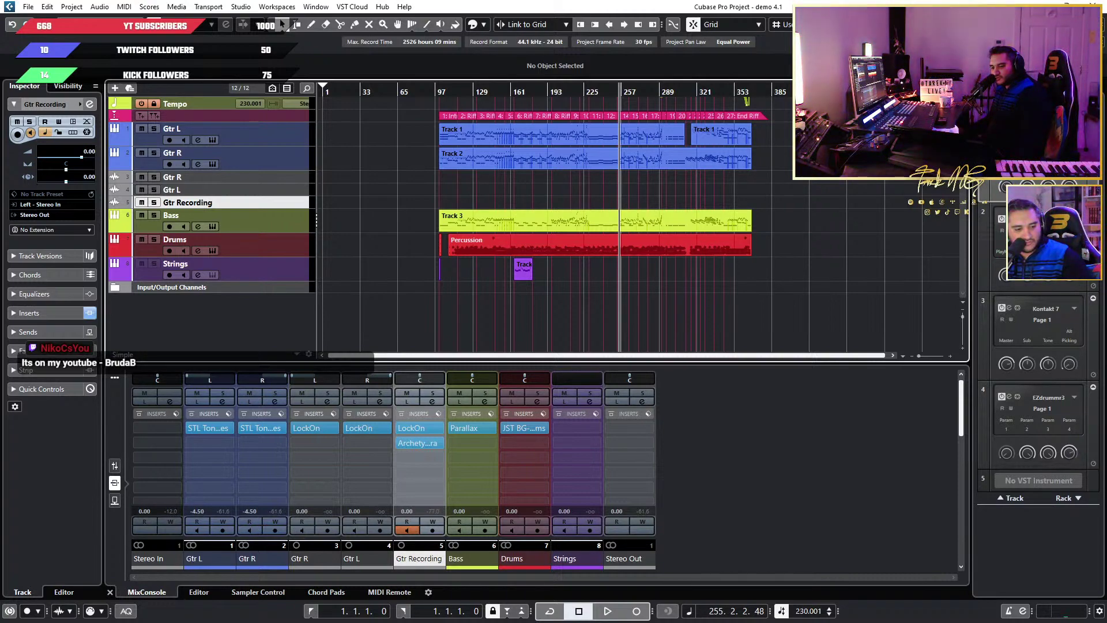
Switch to the web browser and look through the featured and recent videos on the BRUDAB YouTube channel page
{"action": "key", "text": "alt+Tab"}
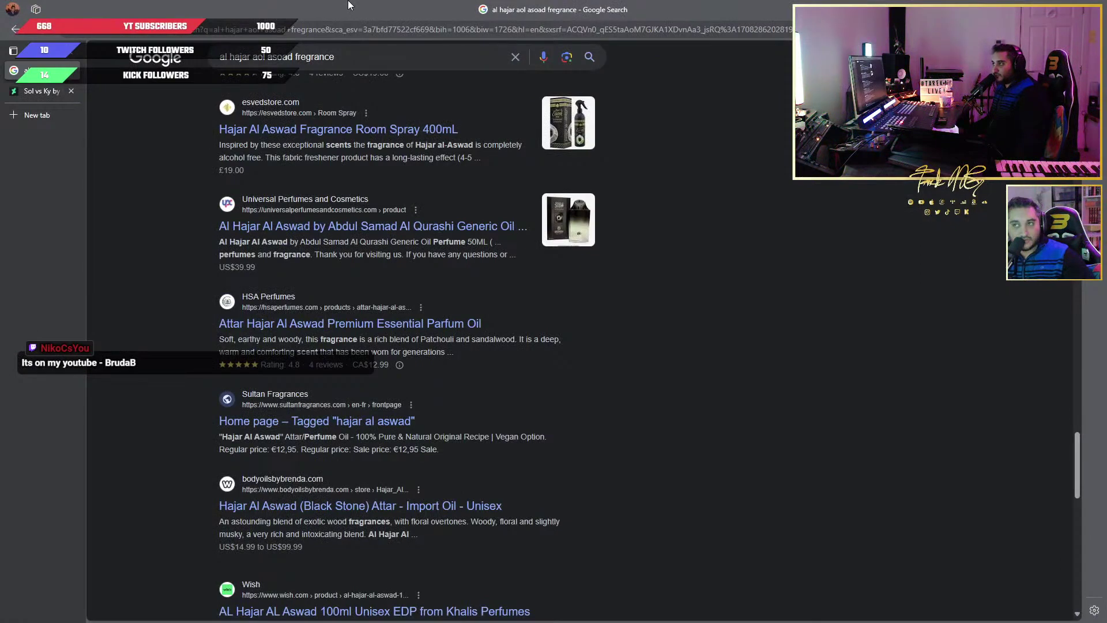
{"action": "left_click_drag", "start_coordinate": [350, 6], "coordinate": [0, 238]}
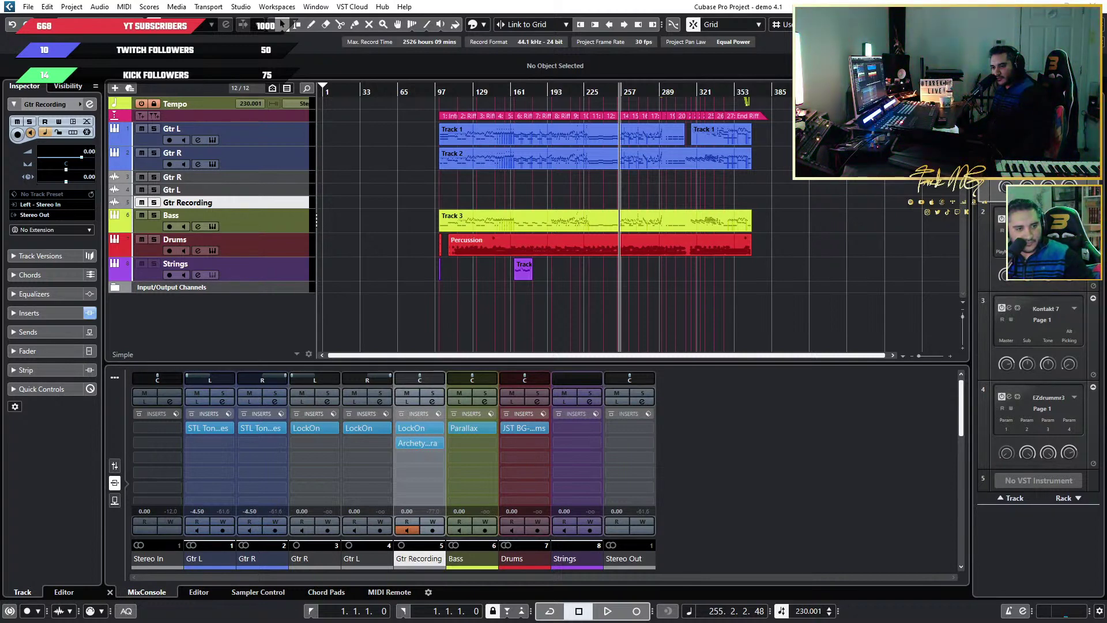
{"action": "key", "text": "alt+Tab"}
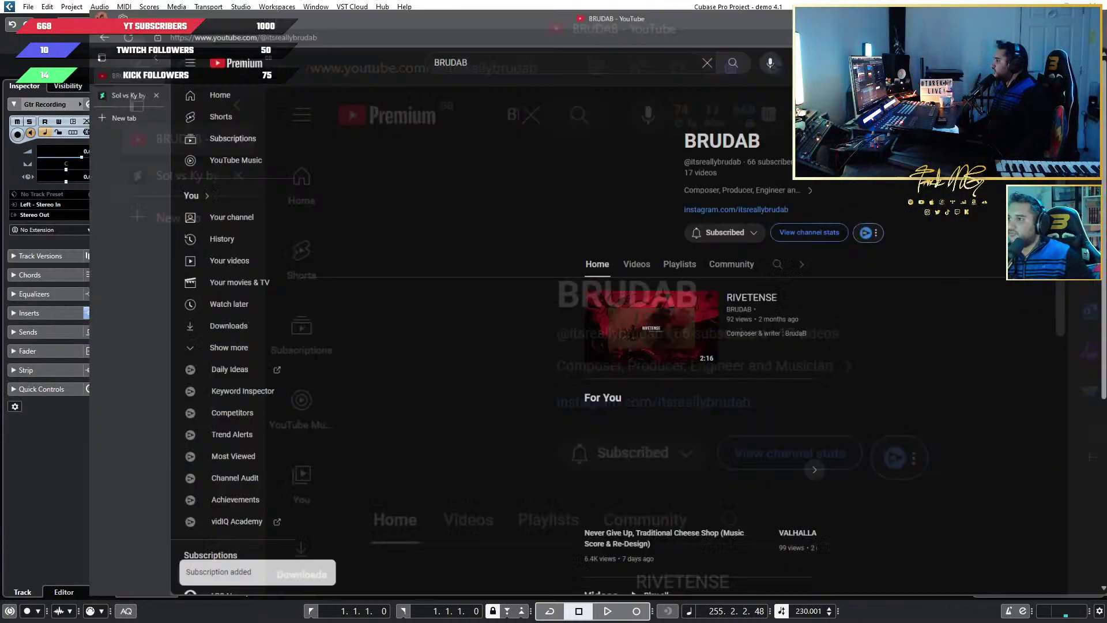
{"action": "scroll", "coordinate": [600, 359], "scroll_direction": "down", "scroll_amount": 6}
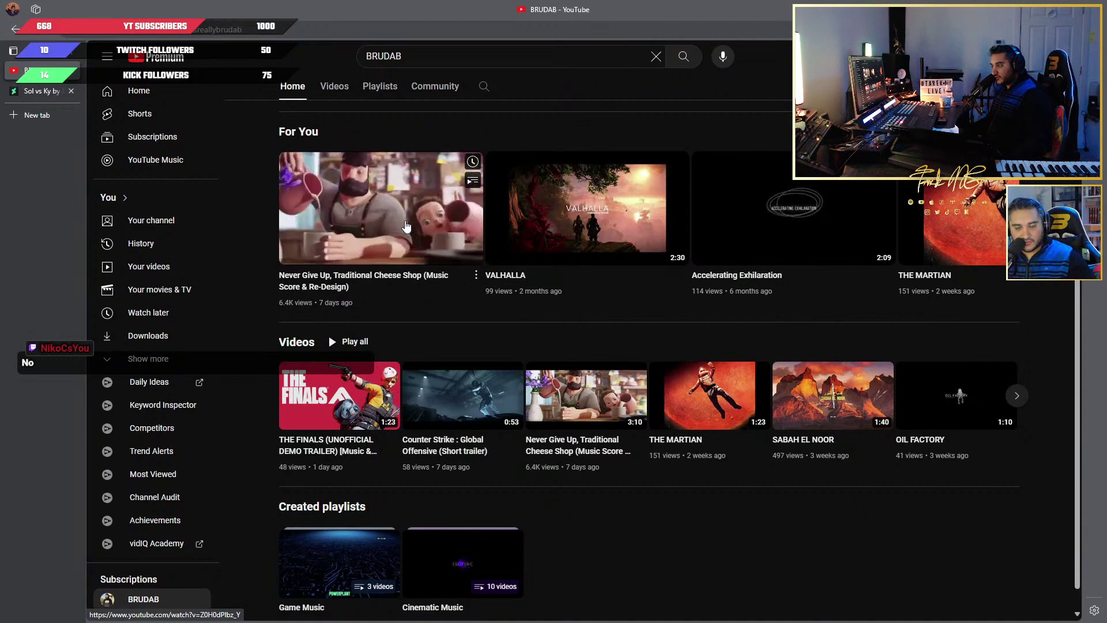
{"action": "scroll", "coordinate": [596, 325], "scroll_direction": "up", "scroll_amount": 4}
{"action": "scroll", "coordinate": [596, 324], "scroll_direction": "up", "scroll_amount": 2}
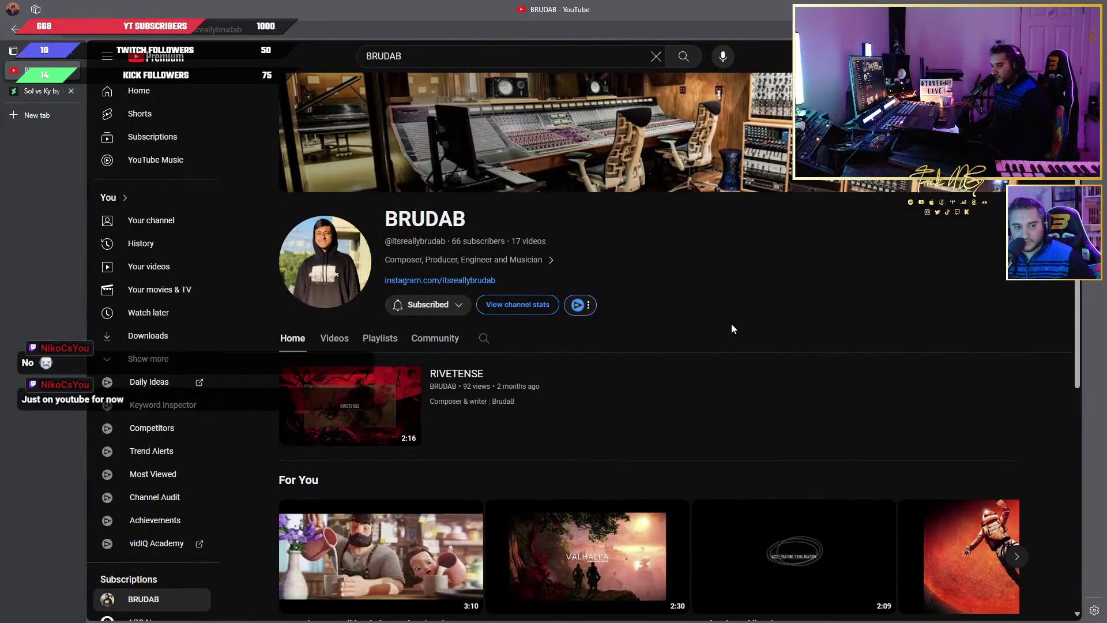
{"action": "scroll", "coordinate": [732, 328], "scroll_direction": "down", "scroll_amount": 4}
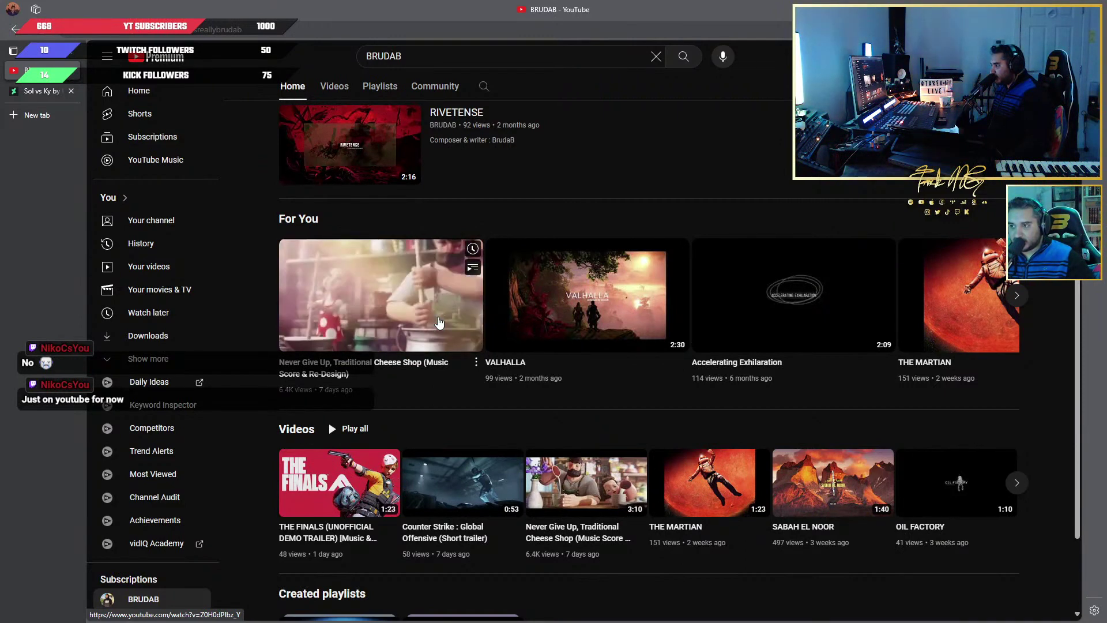
Open the video "Never Give Up, Traditional Cheese Shop (Music Score & Re-Design)" in theater mode and like it
{"action": "left_click", "coordinate": [440, 323]}
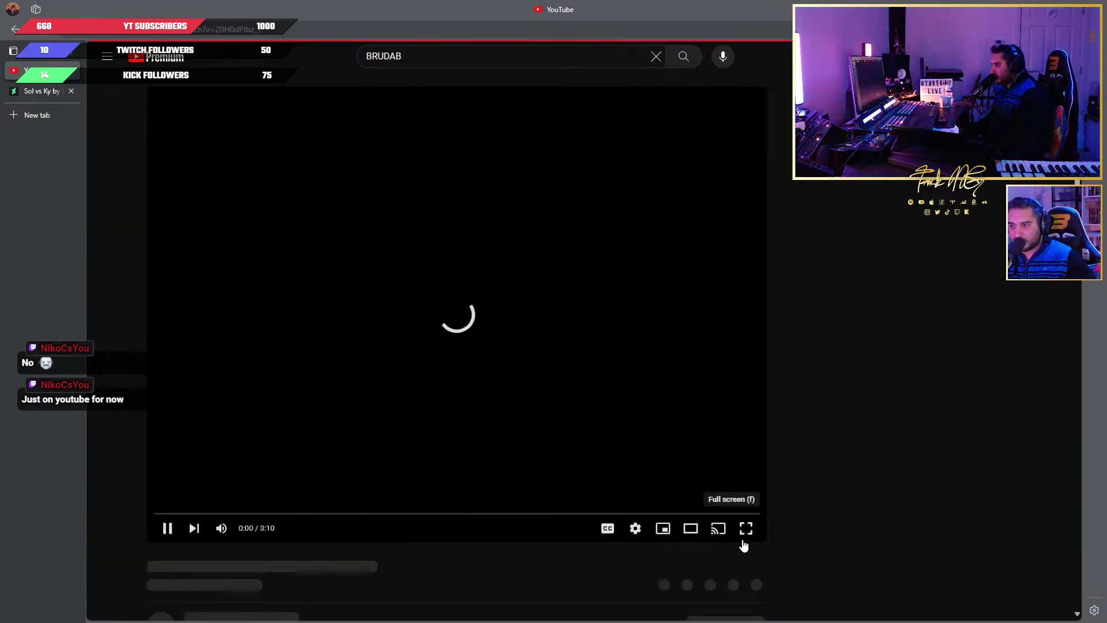
{"action": "left_click", "coordinate": [697, 532]}
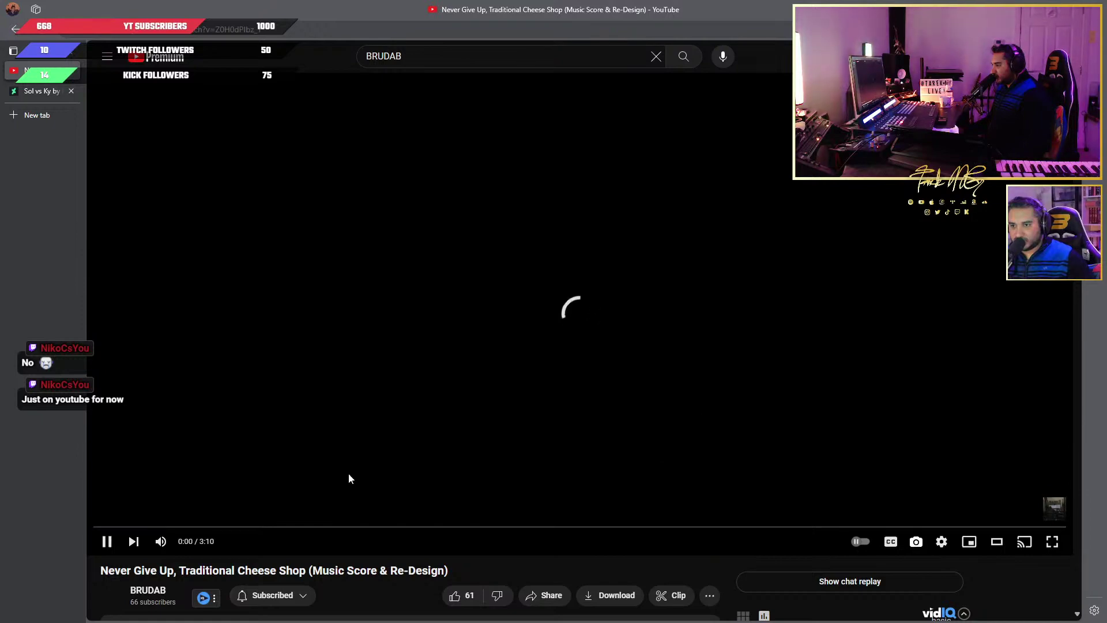
{"action": "scroll", "coordinate": [391, 564], "scroll_direction": "down", "scroll_amount": 5}
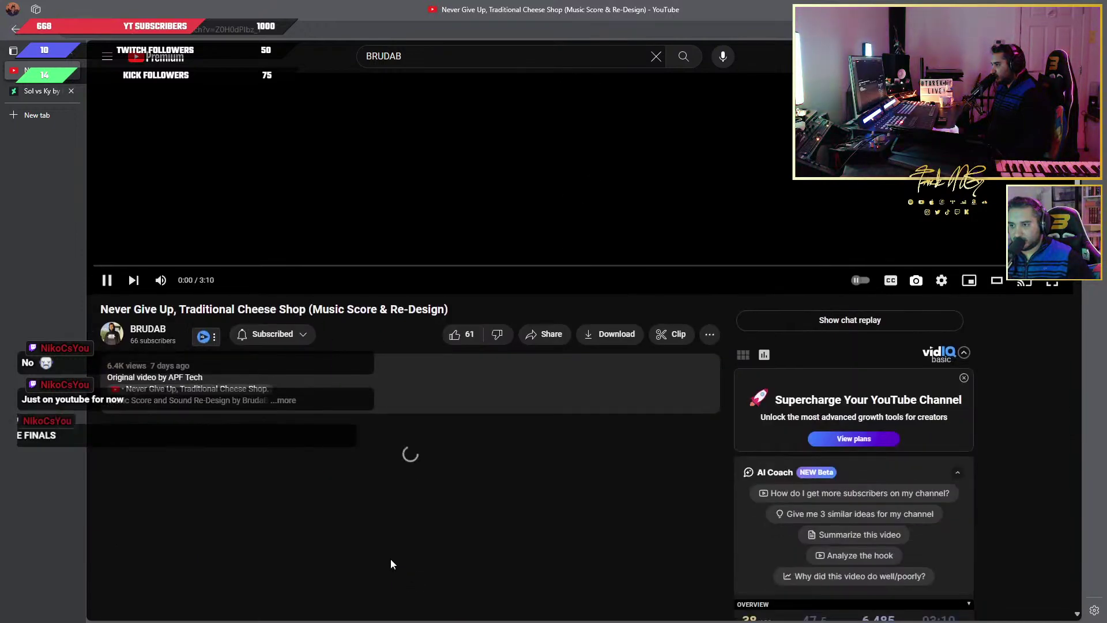
{"action": "left_click", "coordinate": [455, 334]}
{"action": "scroll", "coordinate": [430, 383], "scroll_direction": "up", "scroll_amount": 5}
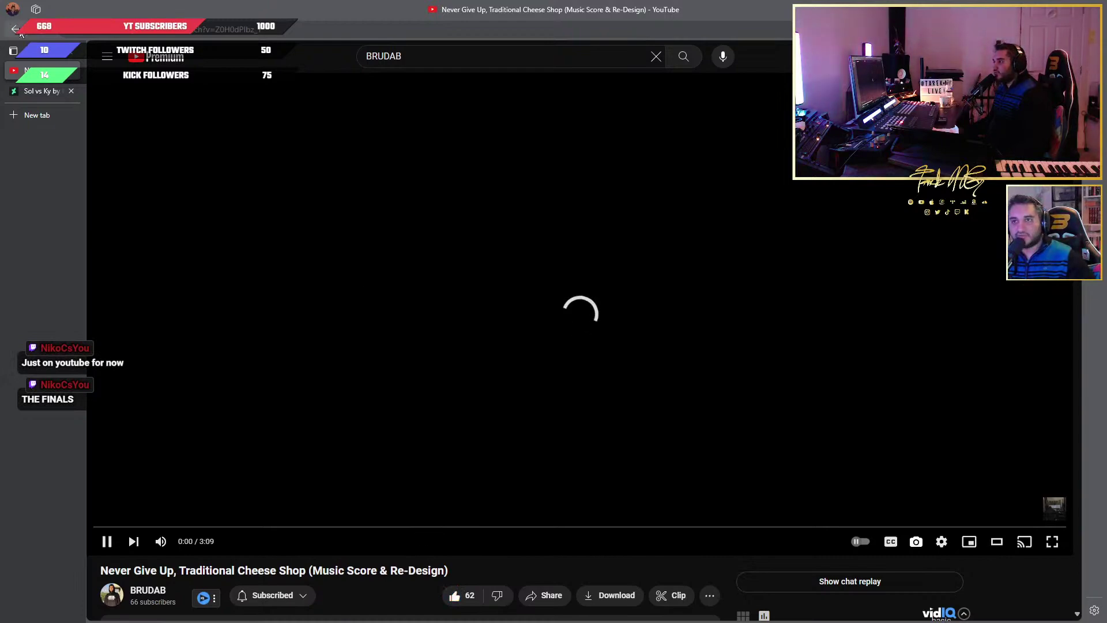
Return to the channel page, then open and like "THE FINALS (UNOFFICIAL DEMO TRAILER) [Music & SFX Re-Design]" and watch it in full screen
{"action": "left_click", "coordinate": [17, 30]}
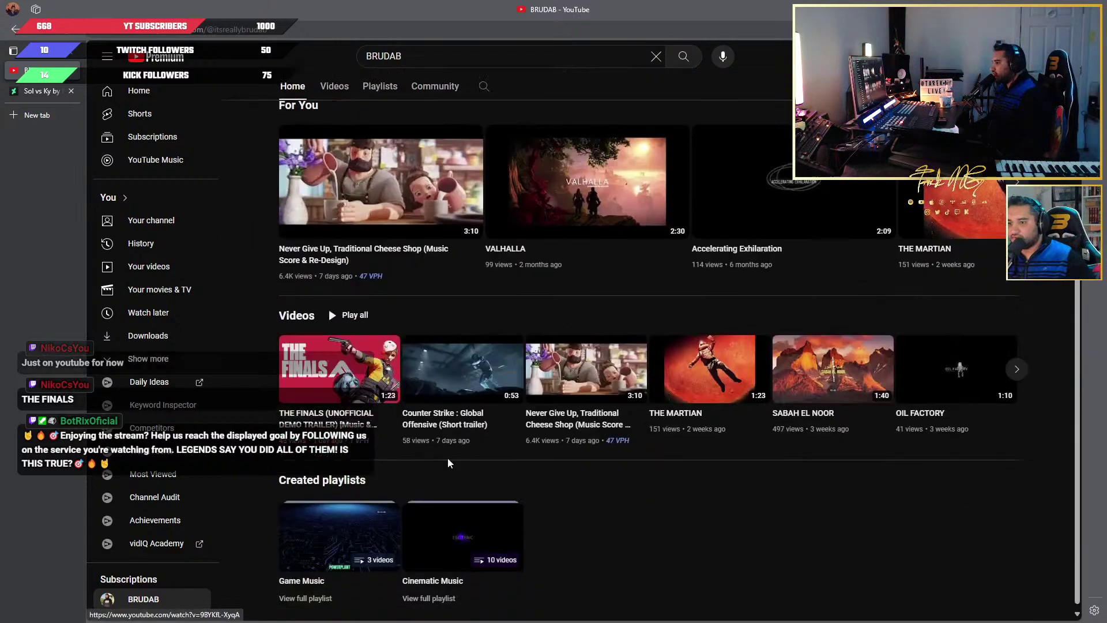
{"action": "left_click", "coordinate": [637, 375]}
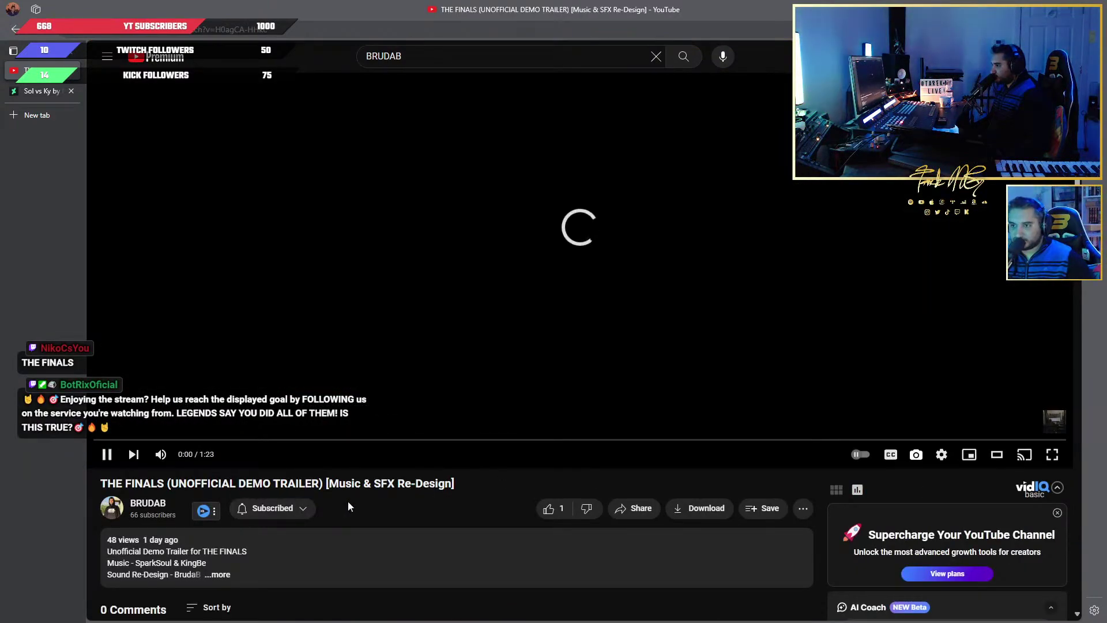
{"action": "left_click", "coordinate": [548, 507]}
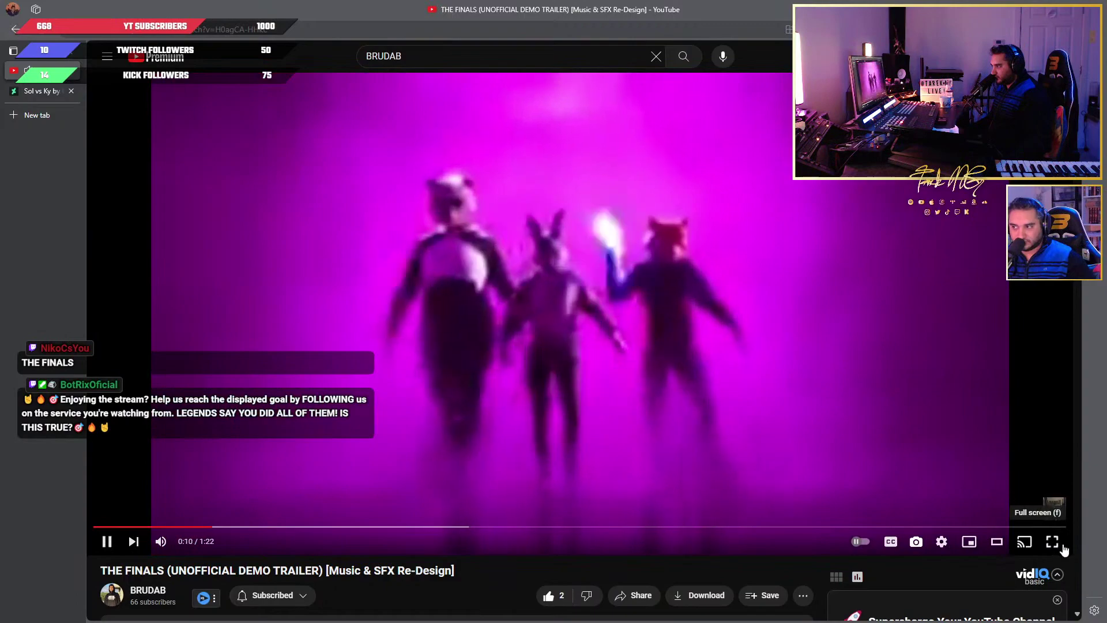
{"action": "left_click", "coordinate": [1052, 541]}
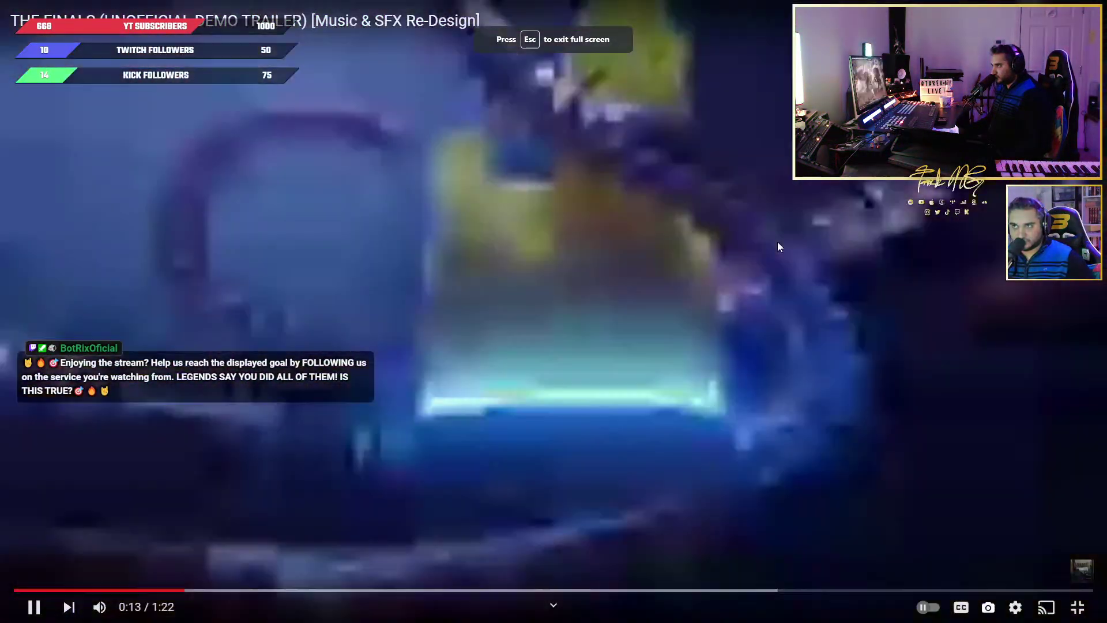
Pause THE FINALS trailer, rewind it to 0:00 and play it from the beginning
{"action": "left_click", "coordinate": [372, 489]}
{"action": "left_click_drag", "start_coordinate": [34, 589], "coordinate": [14, 585]}
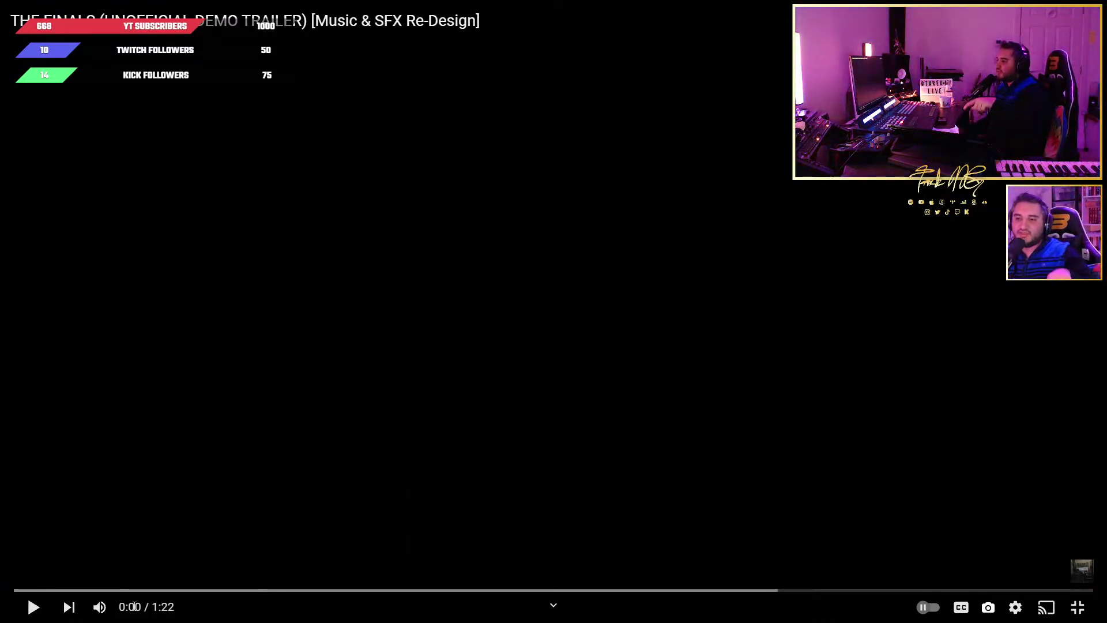
{"action": "left_click_drag", "start_coordinate": [110, 590], "coordinate": [2, 589]}
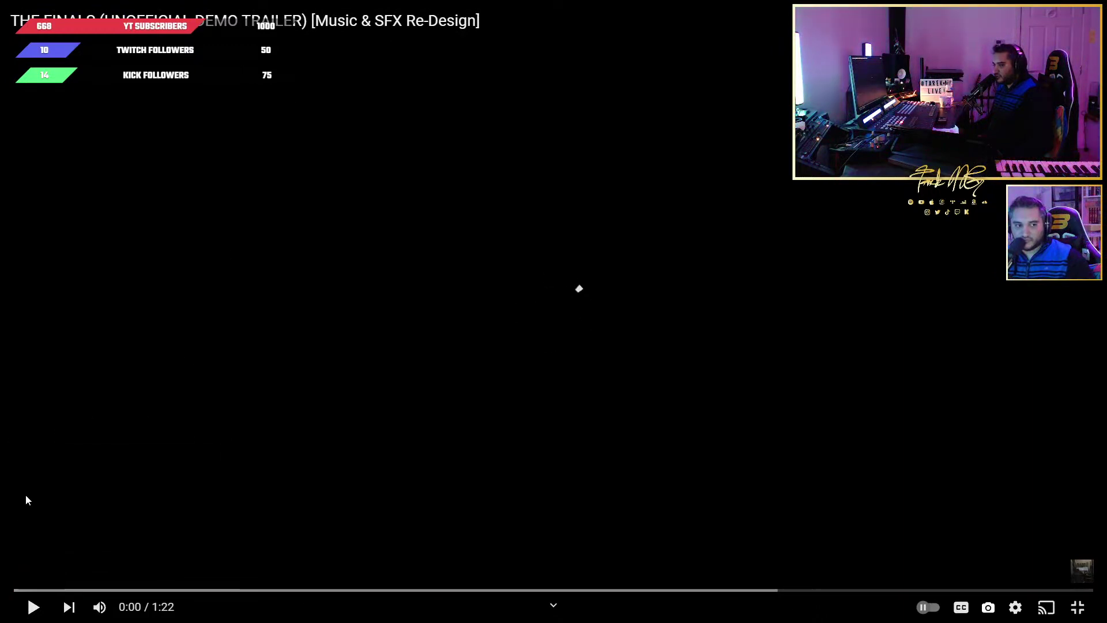
{"action": "left_click", "coordinate": [33, 606]}
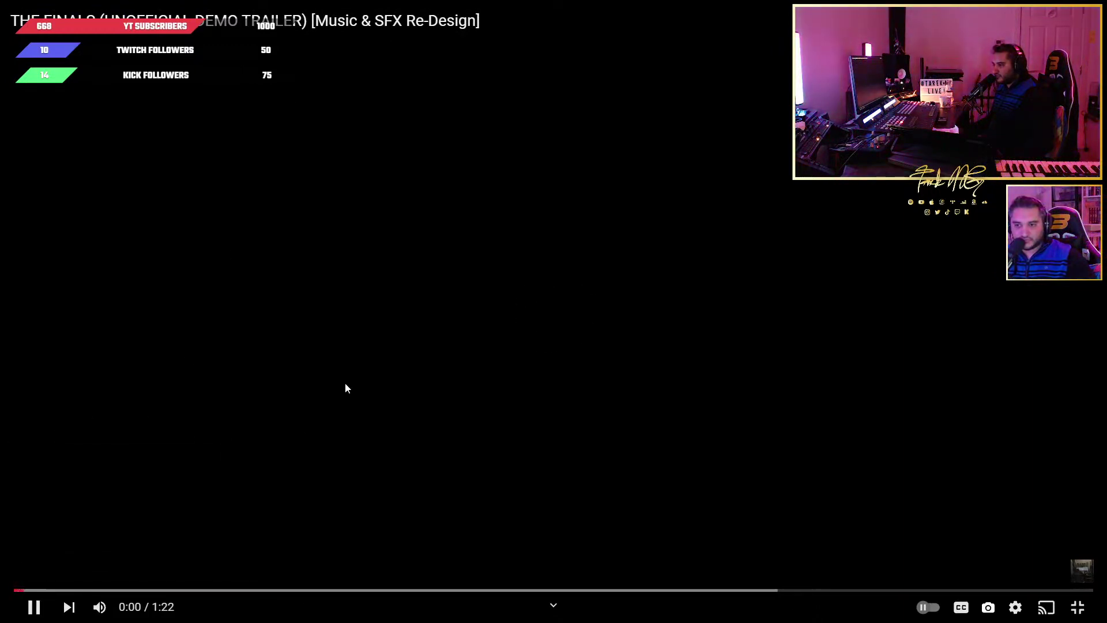
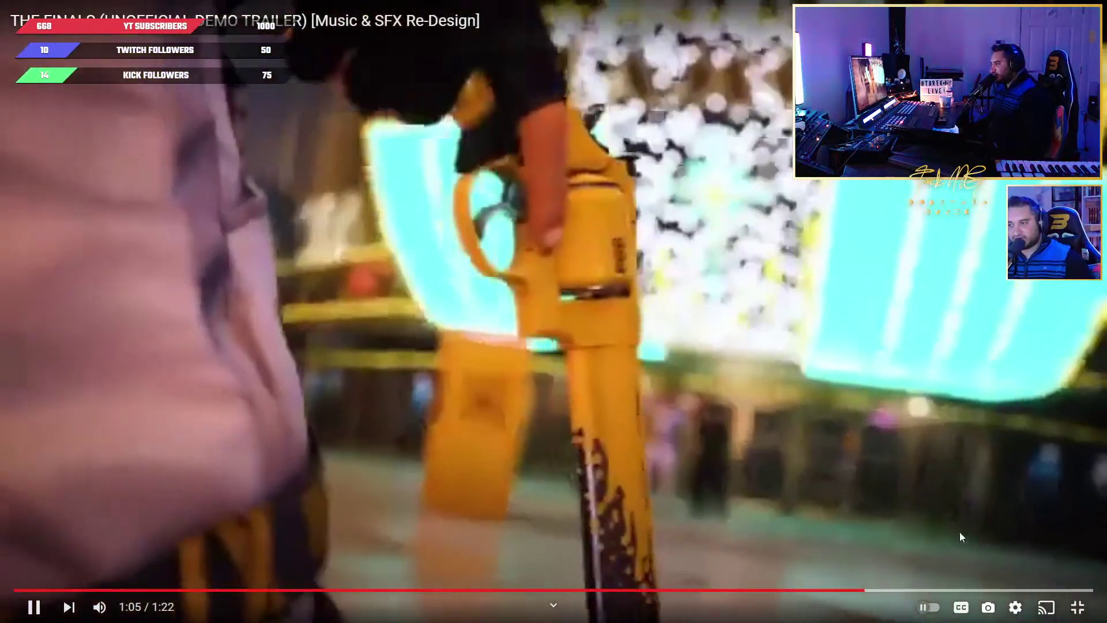
Replay the trailer's section from about 1:01 and pause it at 1:03
{"action": "left_click_drag", "start_coordinate": [851, 590], "coordinate": [847, 590]}
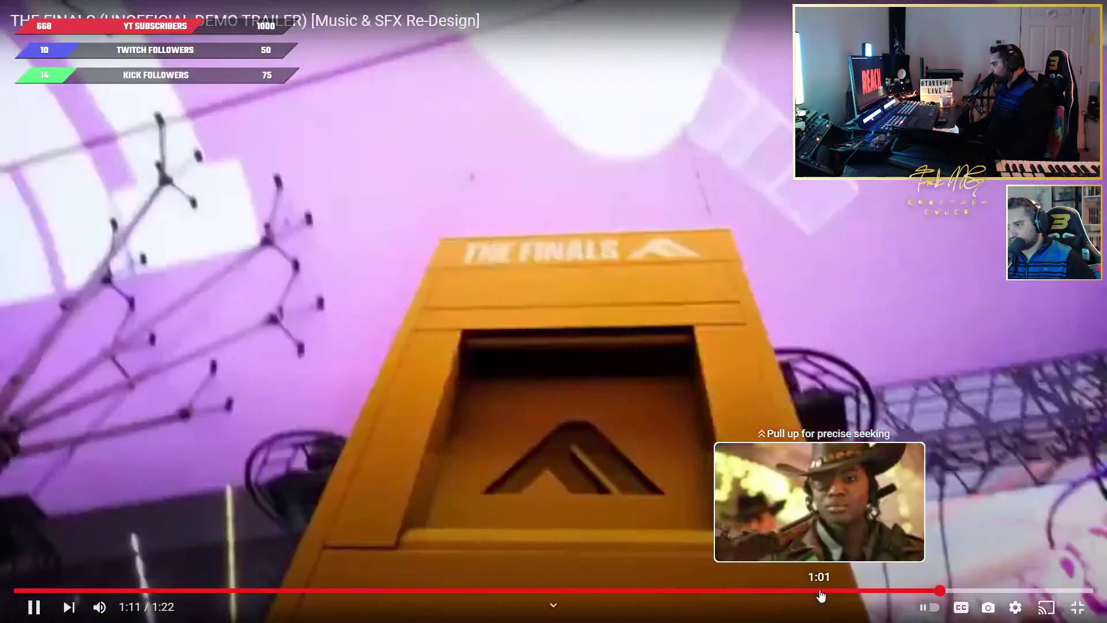
{"action": "left_click", "coordinate": [823, 591]}
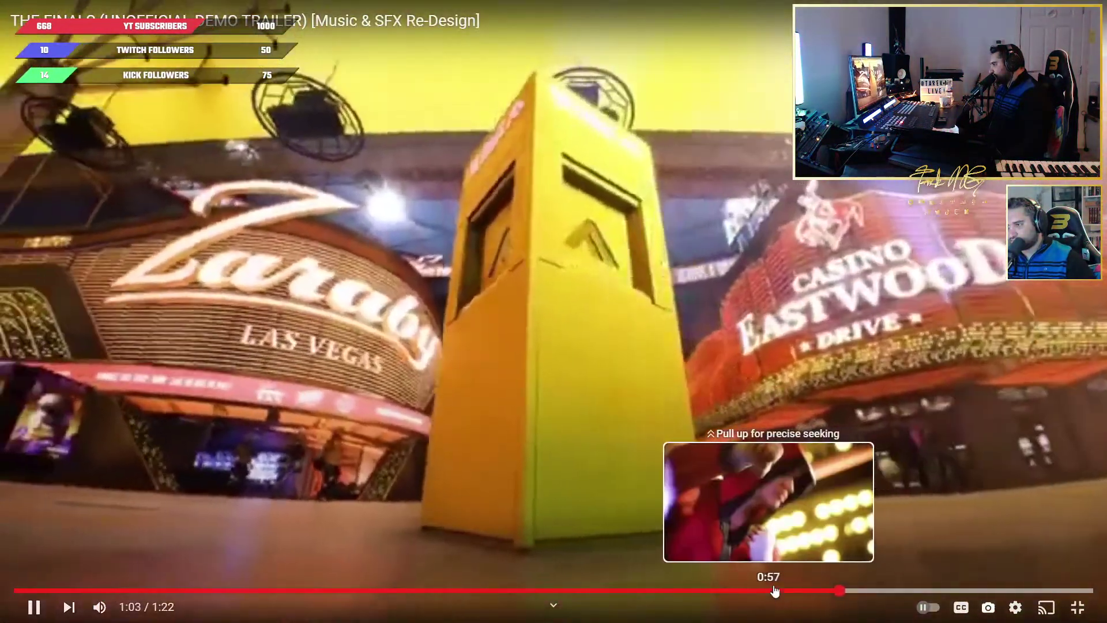
{"action": "left_click", "coordinate": [697, 462]}
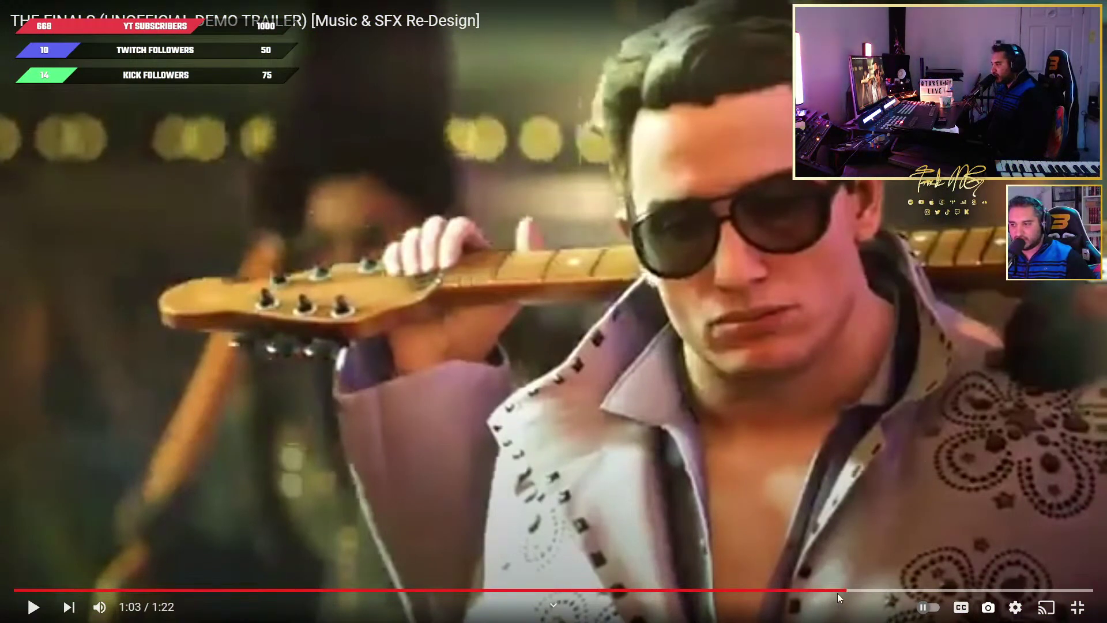
Rewind THE FINALS trailer to 1:02, play it with a pause at 1:07, and let it run to the end
{"action": "mouse_move", "coordinate": [837, 593]}
{"action": "left_mouse_down"}
{"action": "mouse_move", "coordinate": [895, 592]}
{"action": "mouse_move", "coordinate": [816, 593]}
{"action": "mouse_move", "coordinate": [826, 591]}
{"action": "left_mouse_up"}
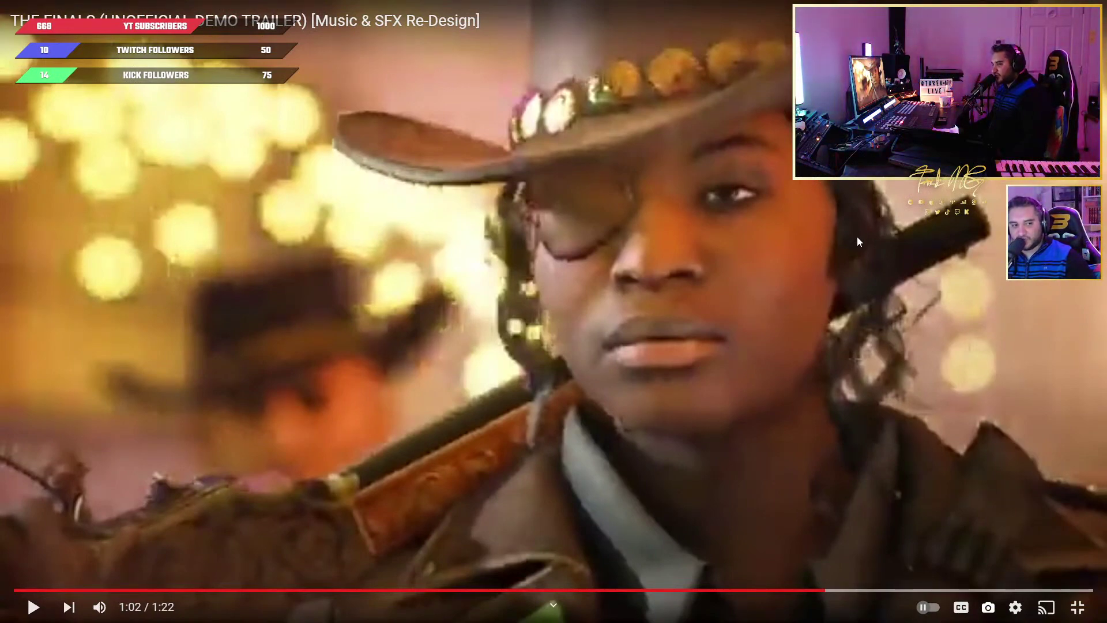
{"action": "left_click", "coordinate": [945, 252]}
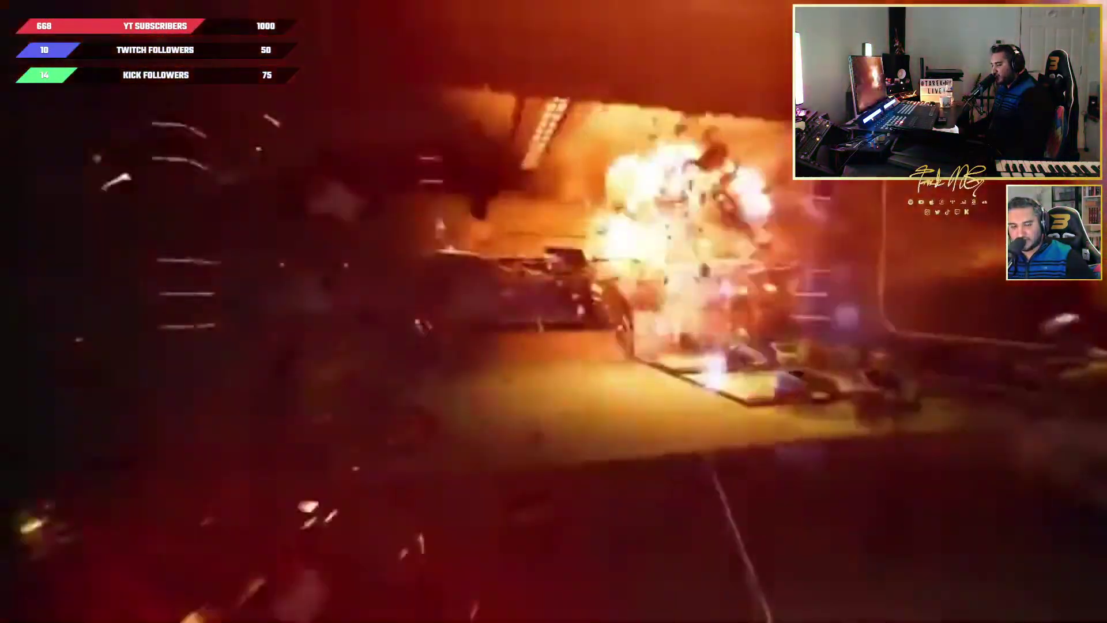
{"action": "left_click", "coordinate": [926, 249]}
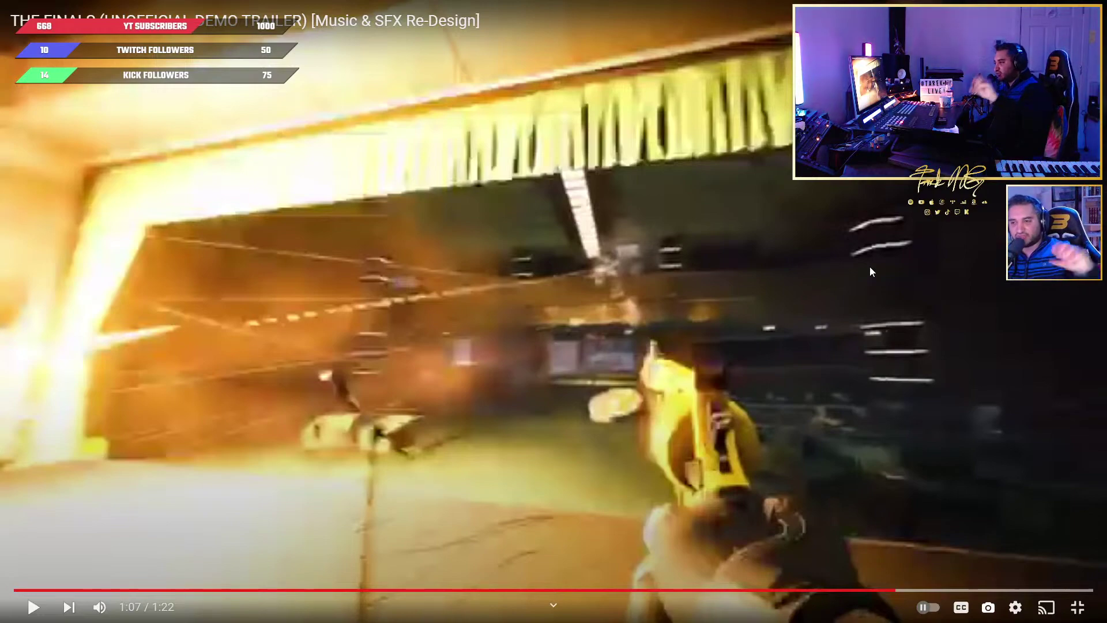
{"action": "left_click", "coordinate": [690, 293]}
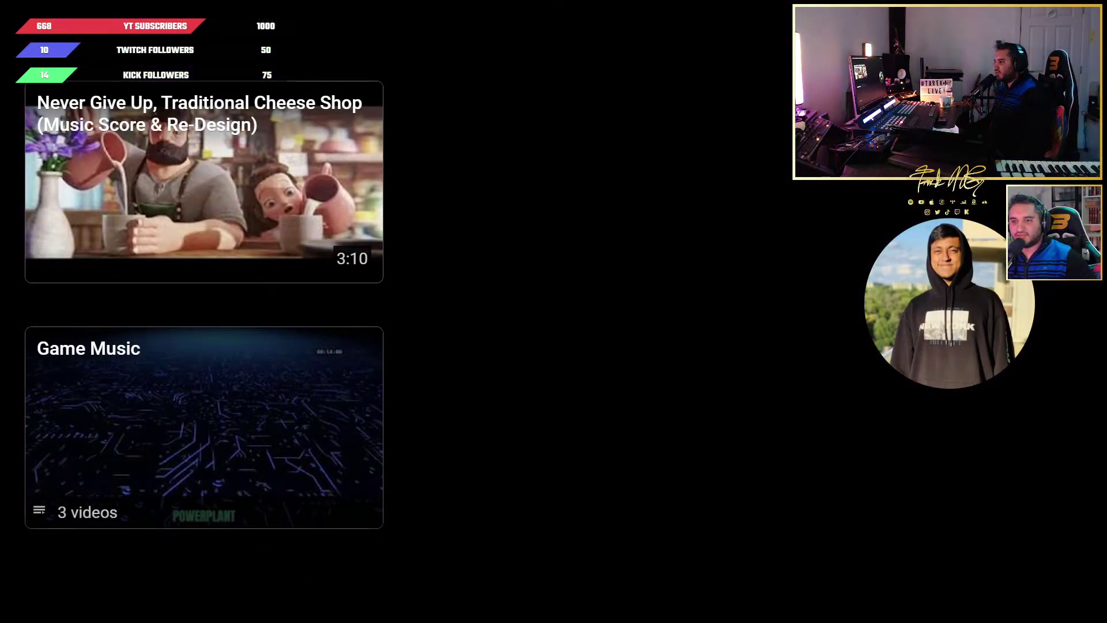
Play the trailer again from about 0:07, lowering the player volume slightly and raising it again during playback
{"action": "left_click", "coordinate": [107, 590]}
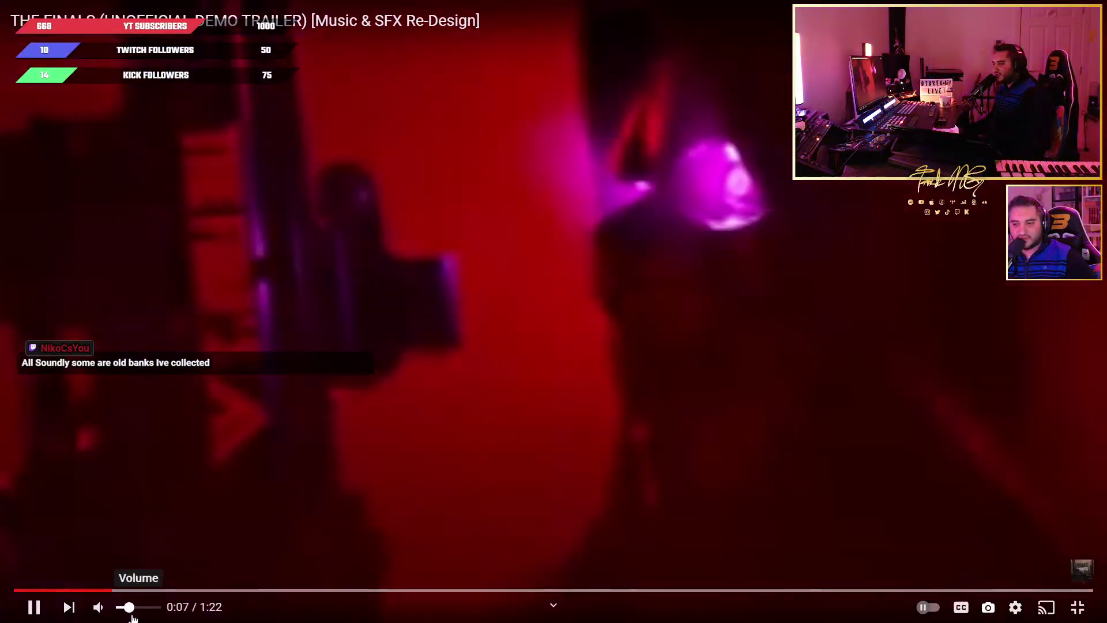
{"action": "left_click_drag", "start_coordinate": [132, 618], "coordinate": [126, 615]}
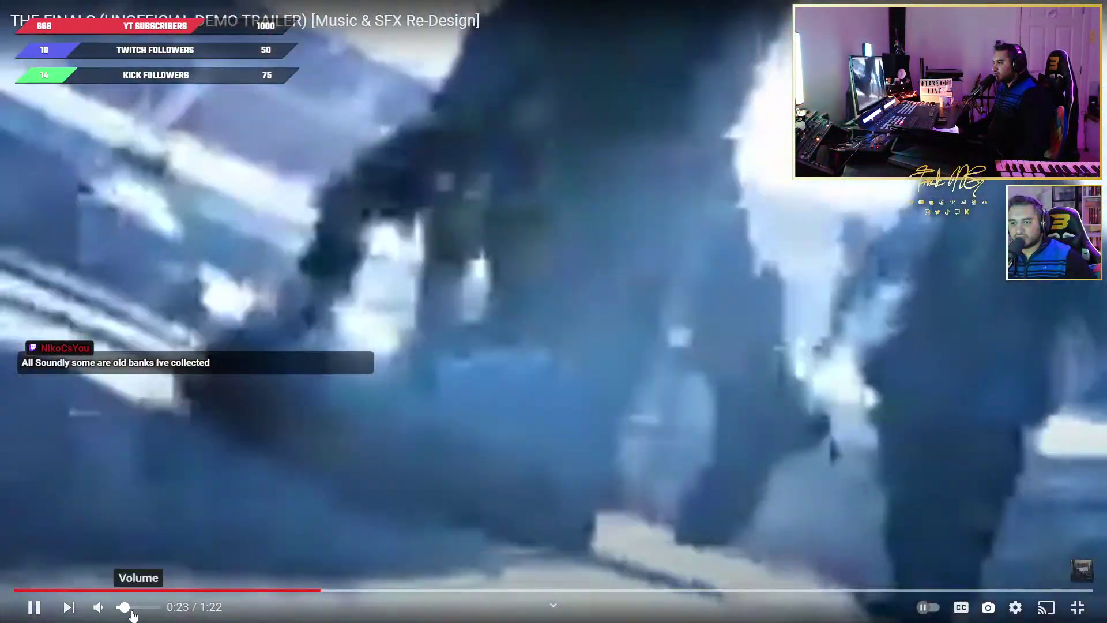
{"action": "left_click_drag", "start_coordinate": [132, 615], "coordinate": [142, 616]}
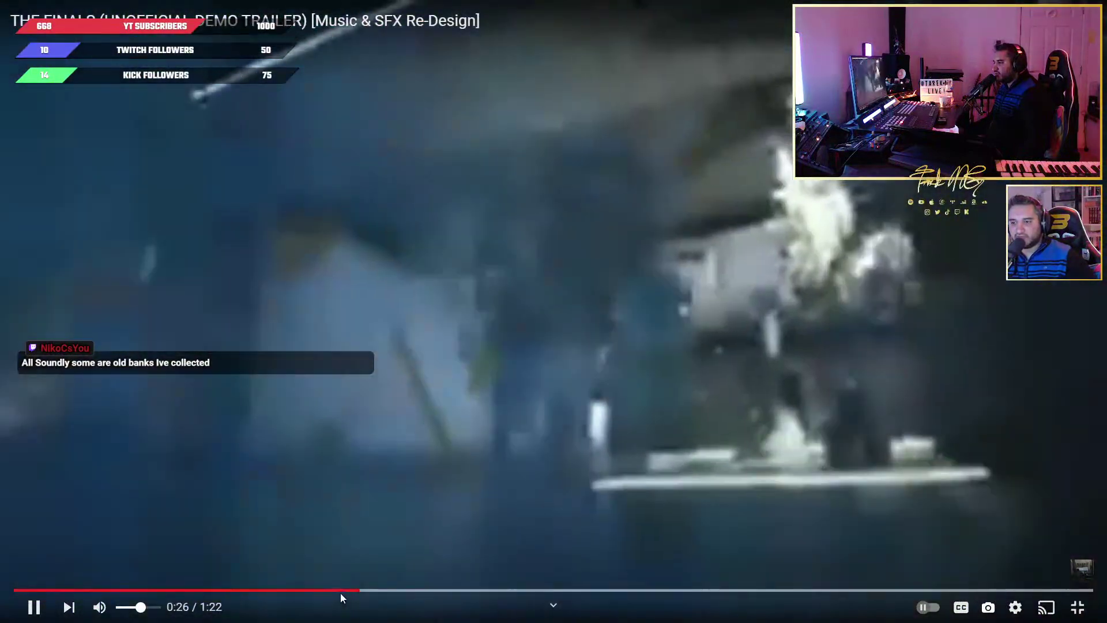
Replay the trailer's section from about 0:23 twice, pause it at 0:30 and exit full screen
{"action": "left_click", "coordinate": [320, 591]}
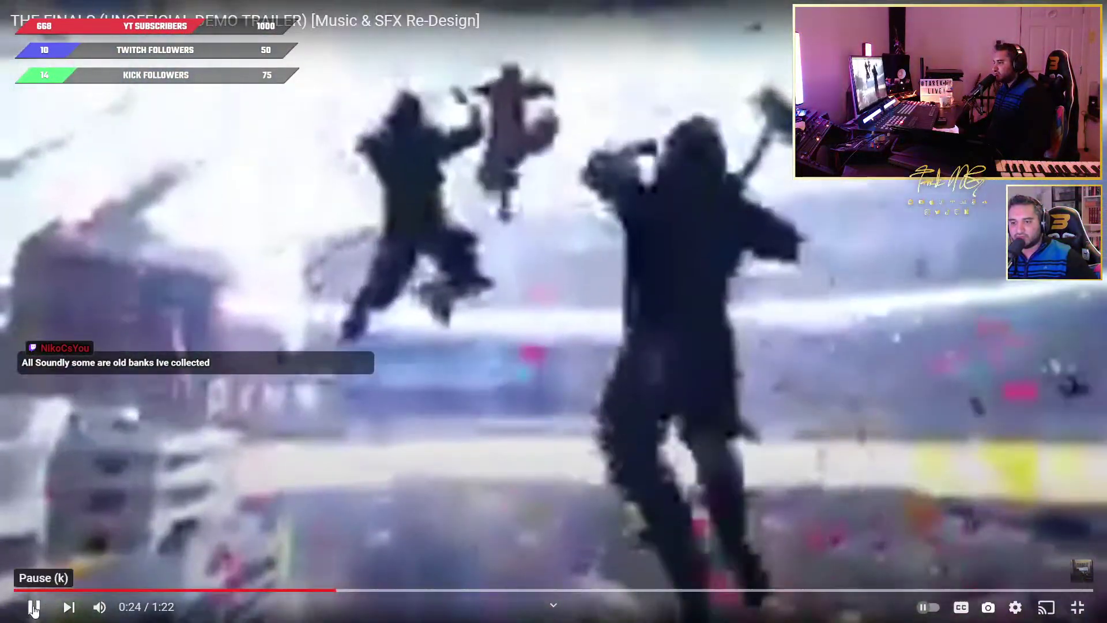
{"action": "left_click", "coordinate": [34, 607]}
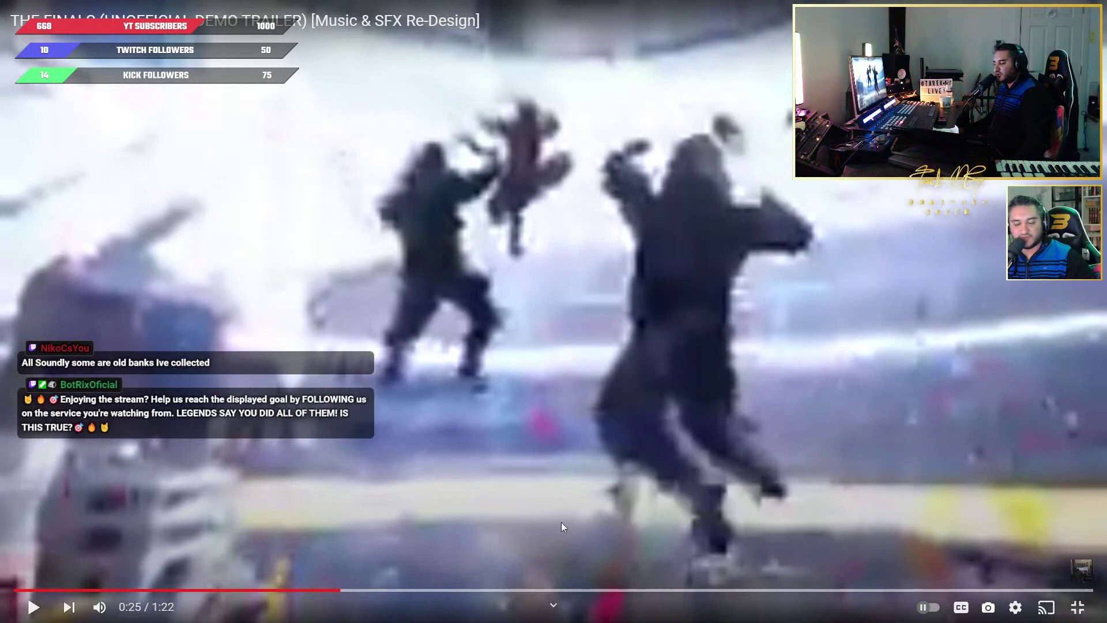
{"action": "left_click", "coordinate": [314, 591]}
{"action": "left_click", "coordinate": [33, 606]}
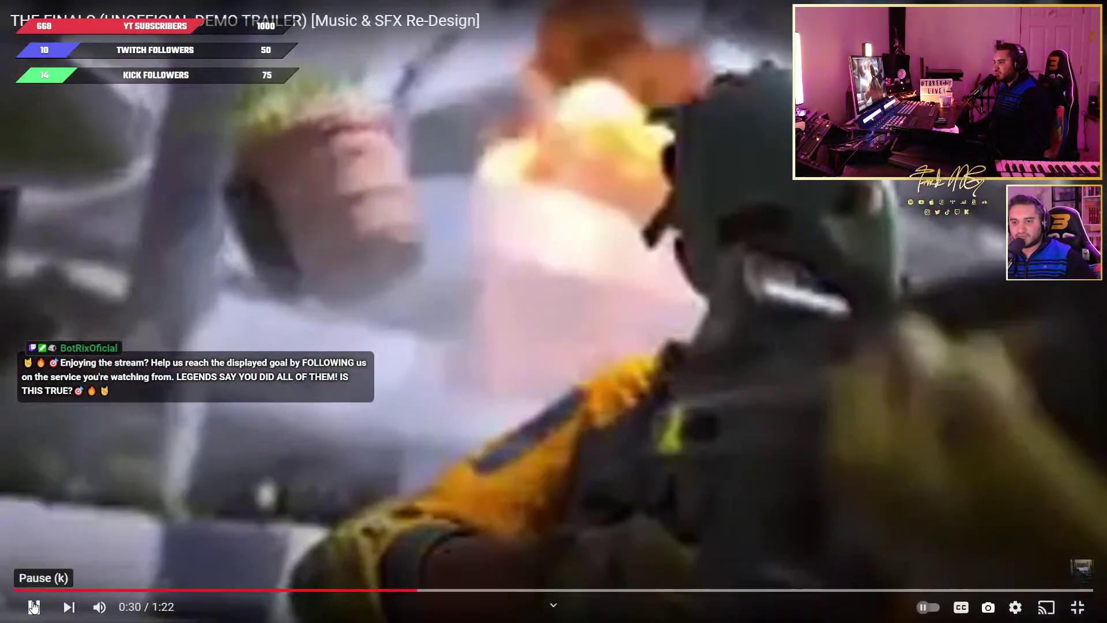
{"action": "left_click", "coordinate": [33, 605]}
{"action": "left_click", "coordinate": [1077, 607]}
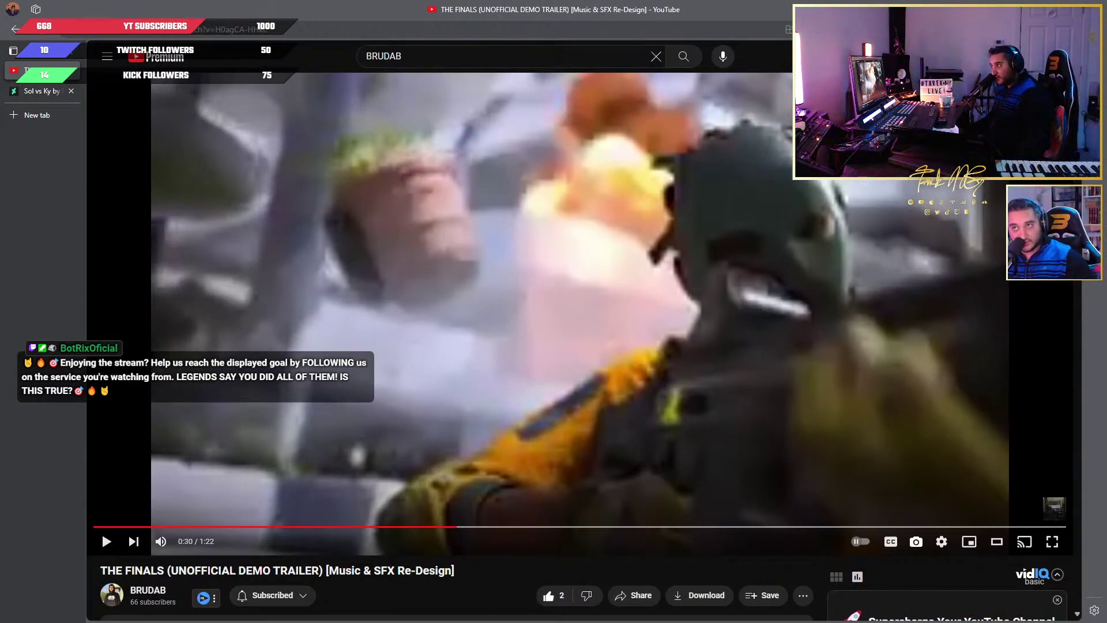
Switch to Cubase and add an instrument track using Kontakt 7 with Stereo Out to the demo 4.1 project
{"action": "key", "text": "alt+Tab"}
{"action": "right_click", "coordinate": [229, 316]}
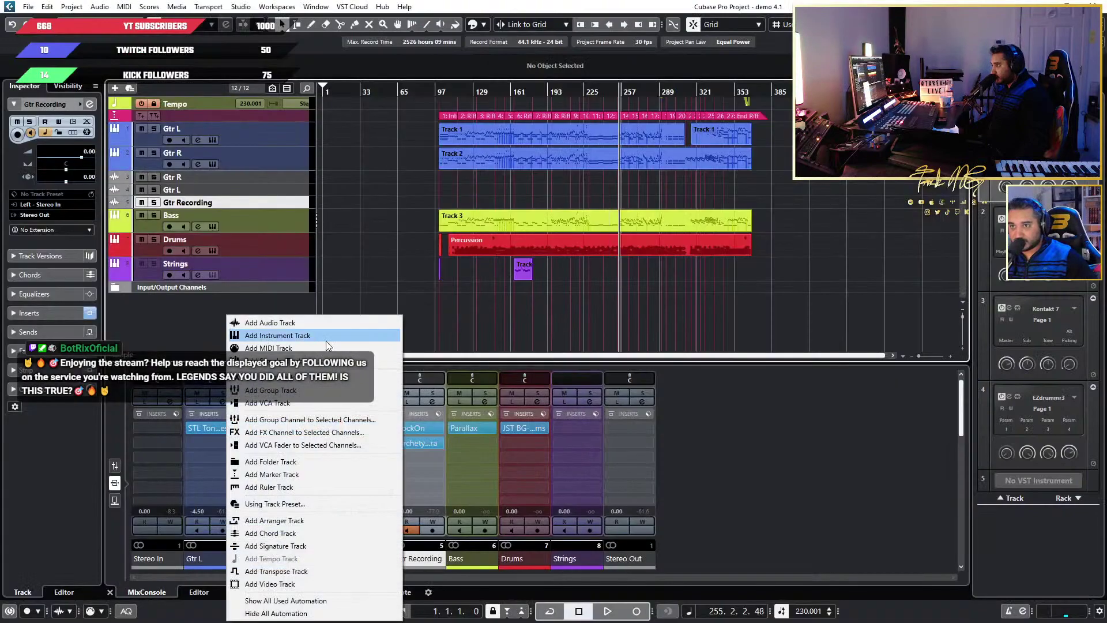
{"action": "left_click", "coordinate": [340, 335]}
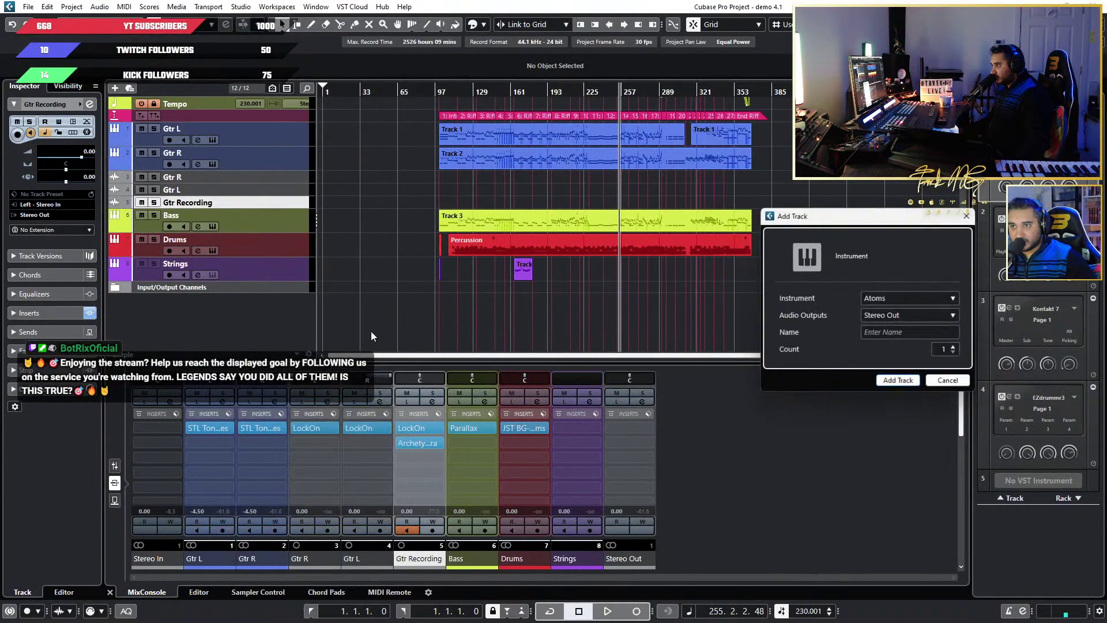
{"action": "left_click", "coordinate": [910, 302]}
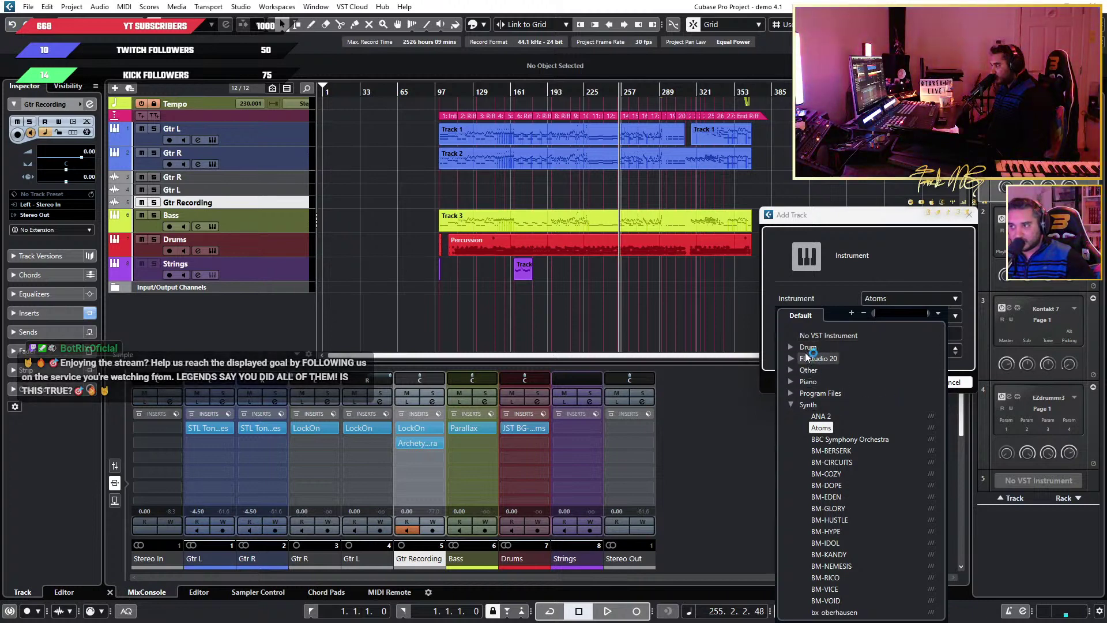
{"action": "type", "text": "k"}
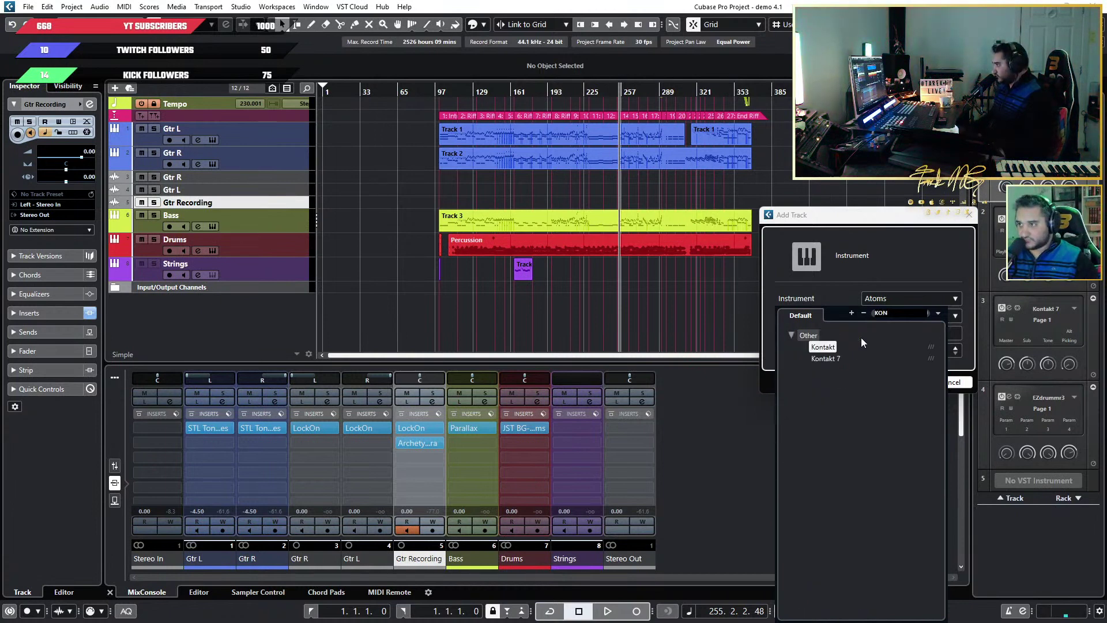
{"action": "left_click", "coordinate": [825, 358]}
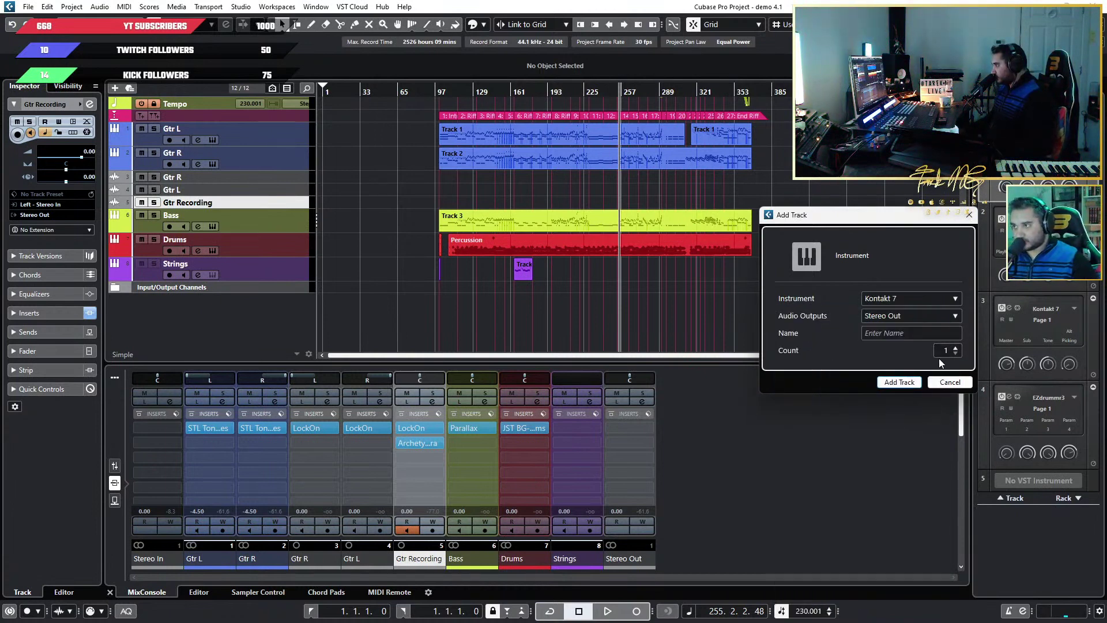
{"action": "left_click", "coordinate": [901, 382]}
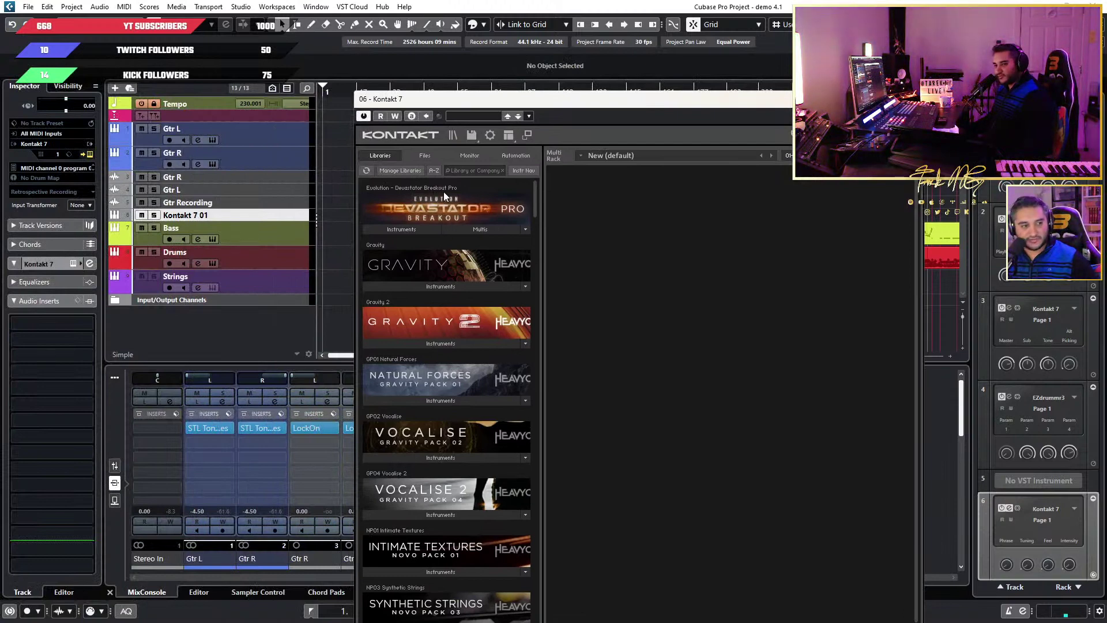
Reposition the Kontakt 7 window, expand the instrument folders of Evolution - Devastator Breakout Pro, and close the window
{"action": "left_click_drag", "start_coordinate": [466, 95], "coordinate": [339, 82]}
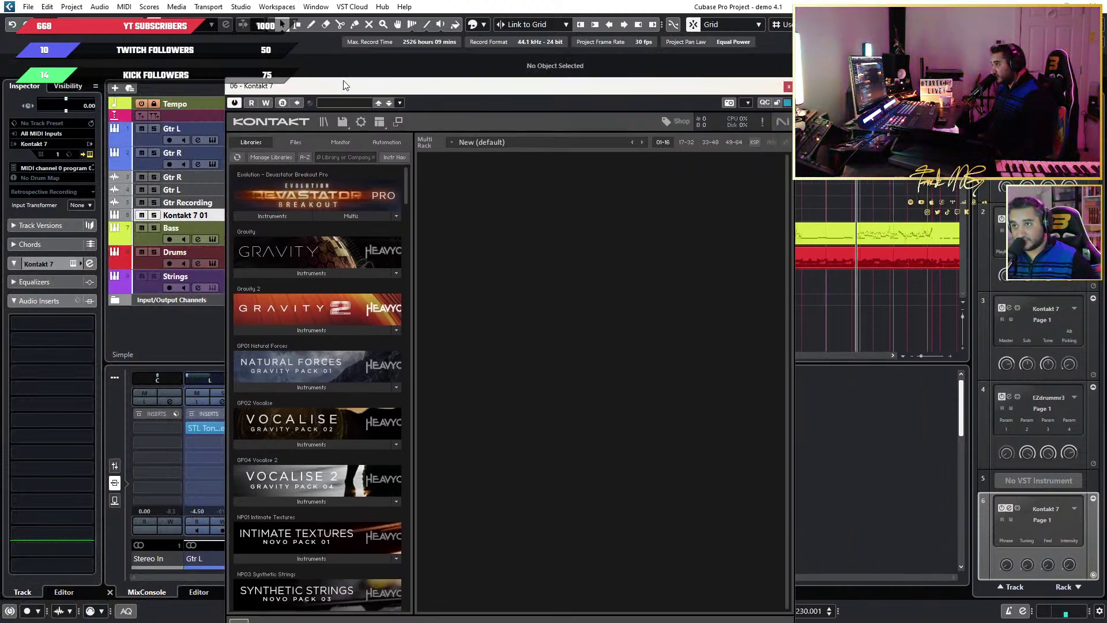
{"action": "left_click", "coordinate": [285, 198]}
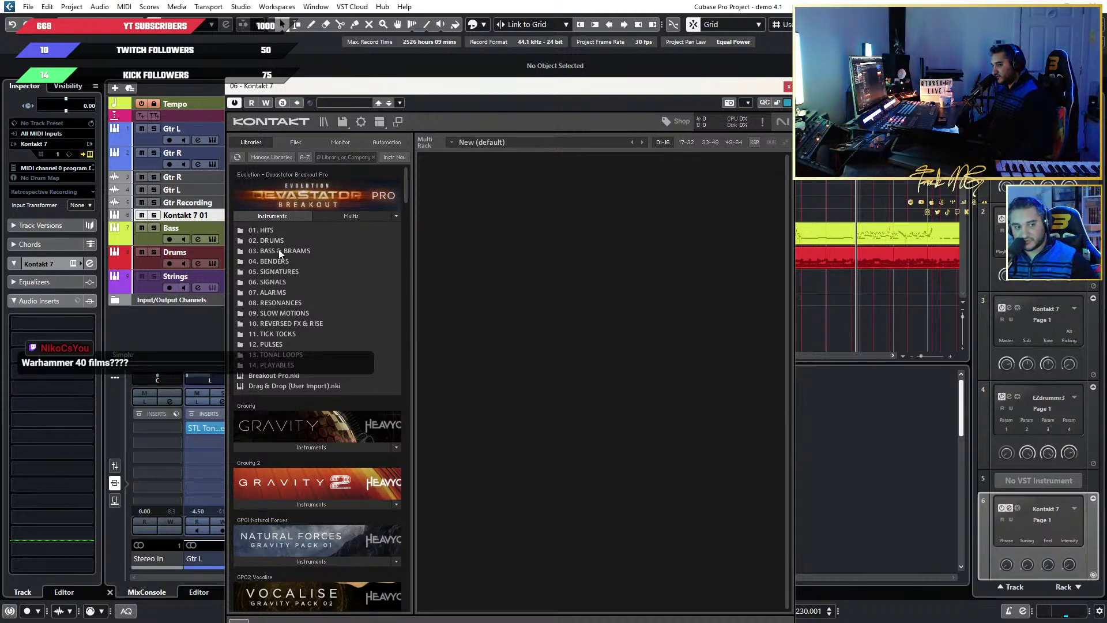
{"action": "left_click_drag", "start_coordinate": [479, 98], "coordinate": [472, 58]}
{"action": "key", "text": "ctrl+w"}
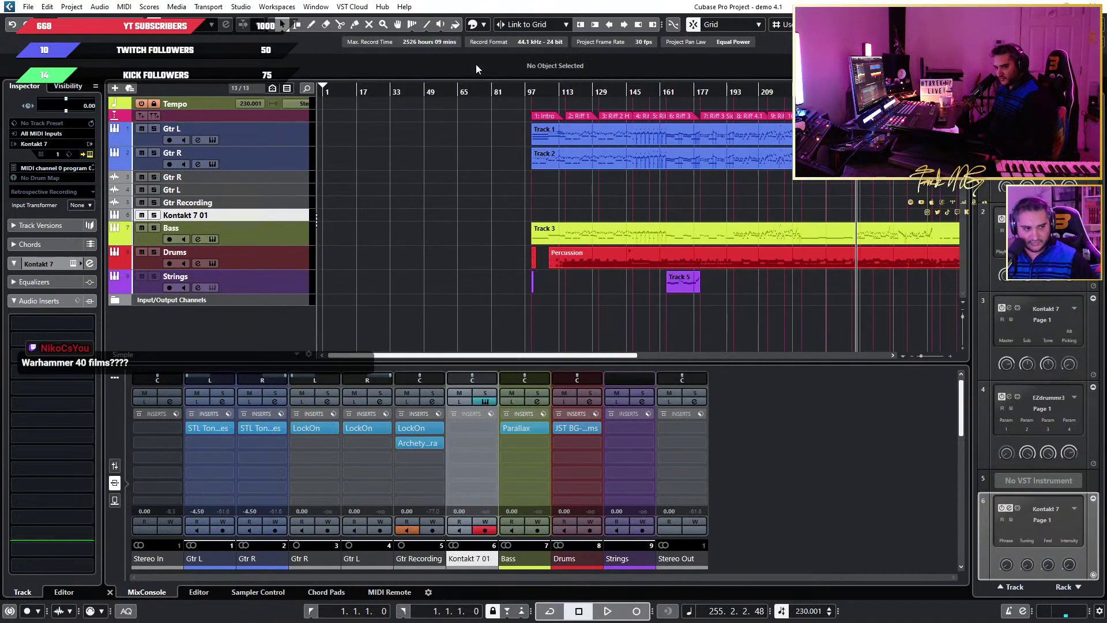
Switch back to the browser, return to the viewer's channel page and browse the further videos in its For You section
{"action": "key", "text": "alt+Tab"}
{"action": "left_click", "coordinate": [15, 29]}
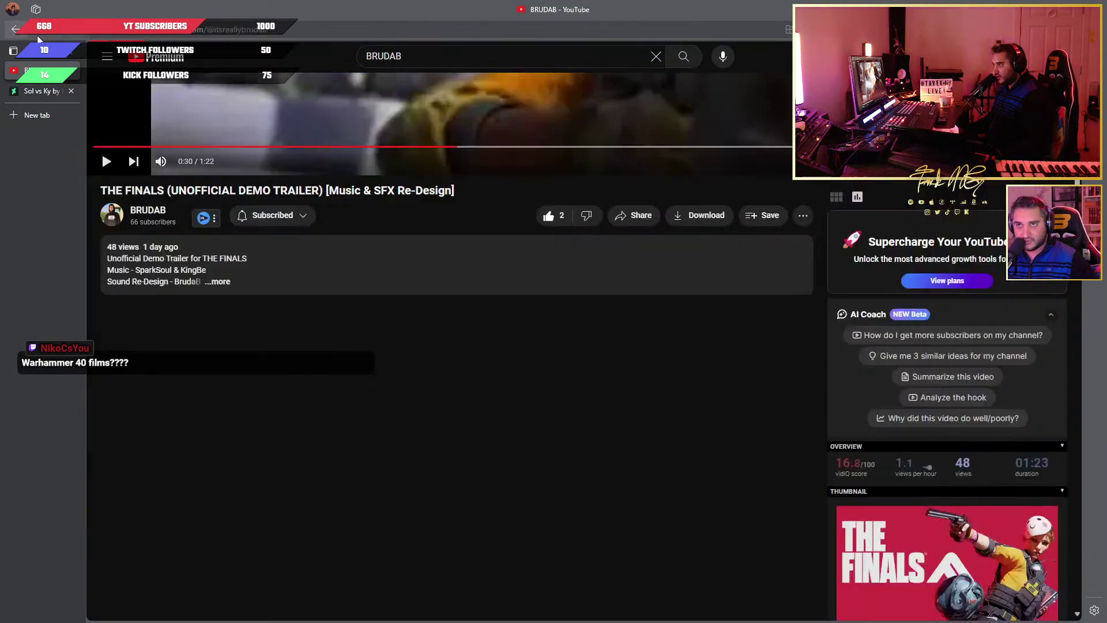
{"action": "left_click", "coordinate": [16, 29]}
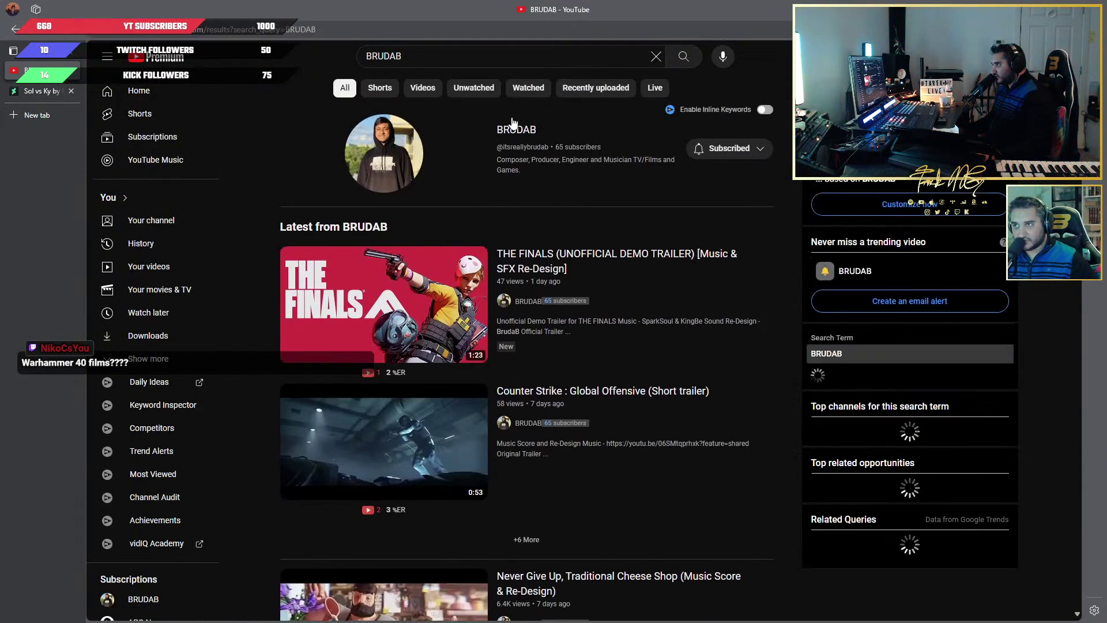
{"action": "left_click", "coordinate": [627, 147]}
{"action": "scroll", "coordinate": [823, 262], "scroll_direction": "down", "scroll_amount": 5}
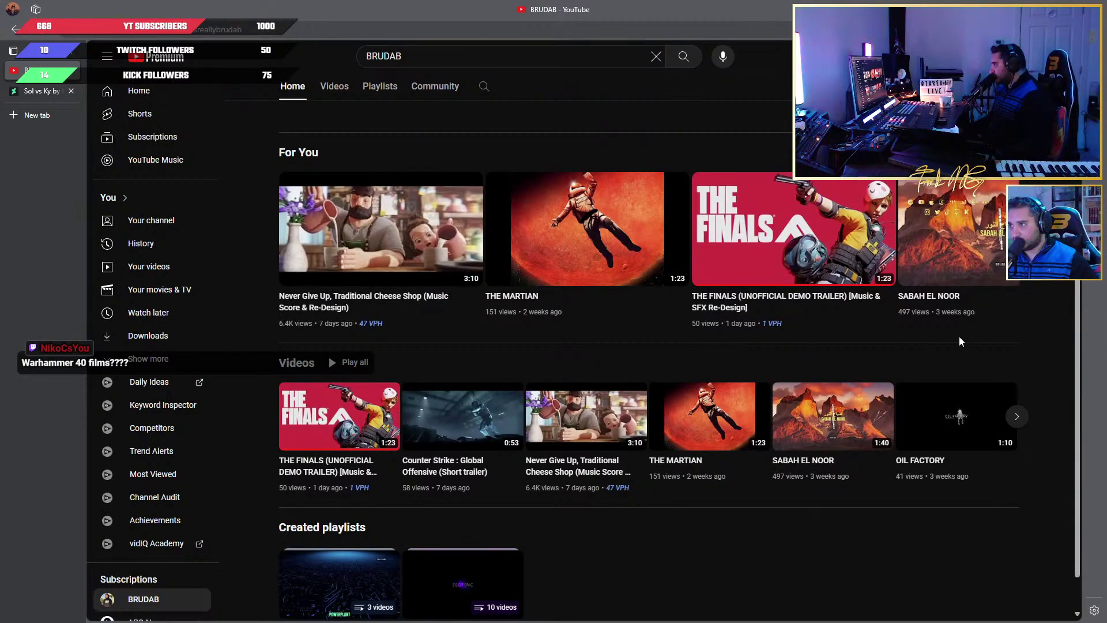
{"action": "left_click", "coordinate": [1017, 228]}
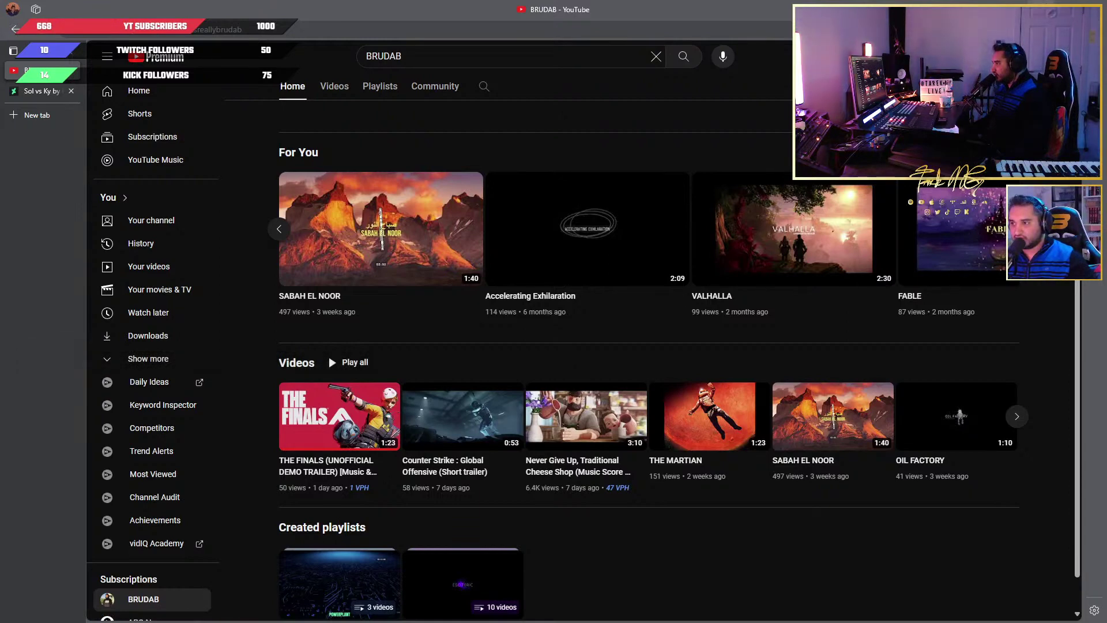
Switch to Cubase to show the Devastator Breakout Pro library in Kontakt 7 again, and close its window
{"action": "key", "text": "alt+Tab"}
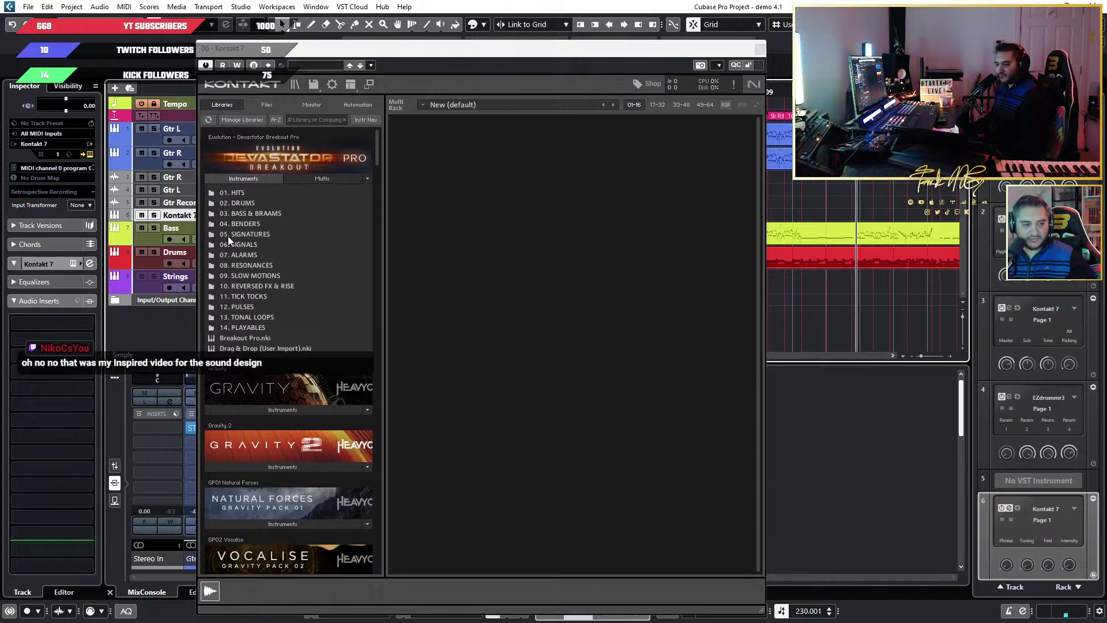
{"action": "key", "text": "Escape"}
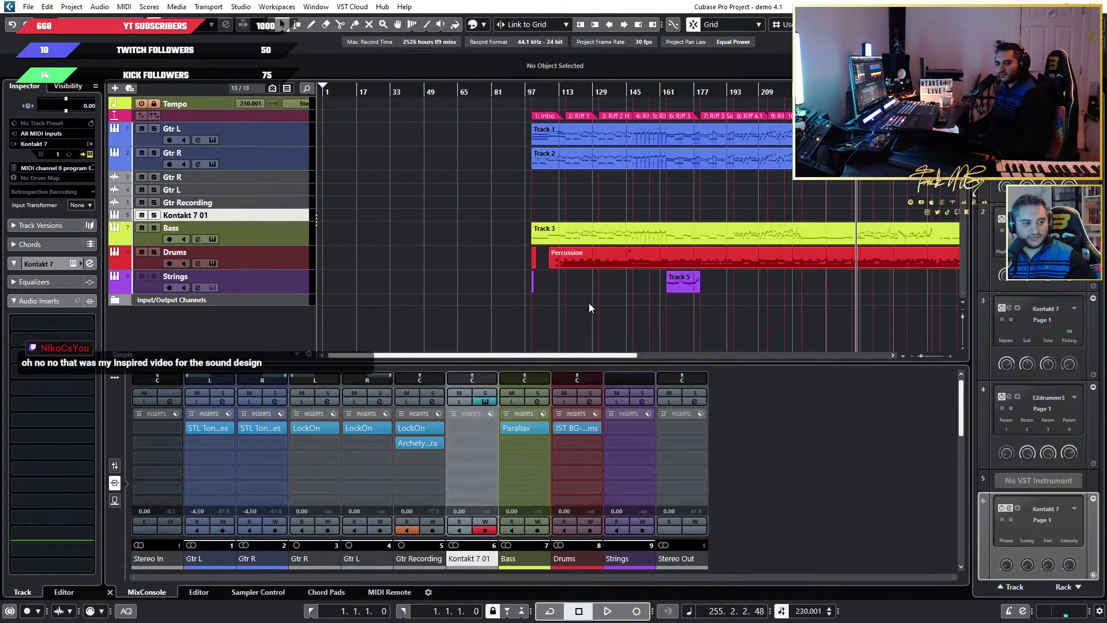
Return to the browser and search the web for "WARHAMMER SHOPS" in a new tab
{"action": "key", "text": "alt+Tab"}
{"action": "left_click", "coordinate": [438, 54]}
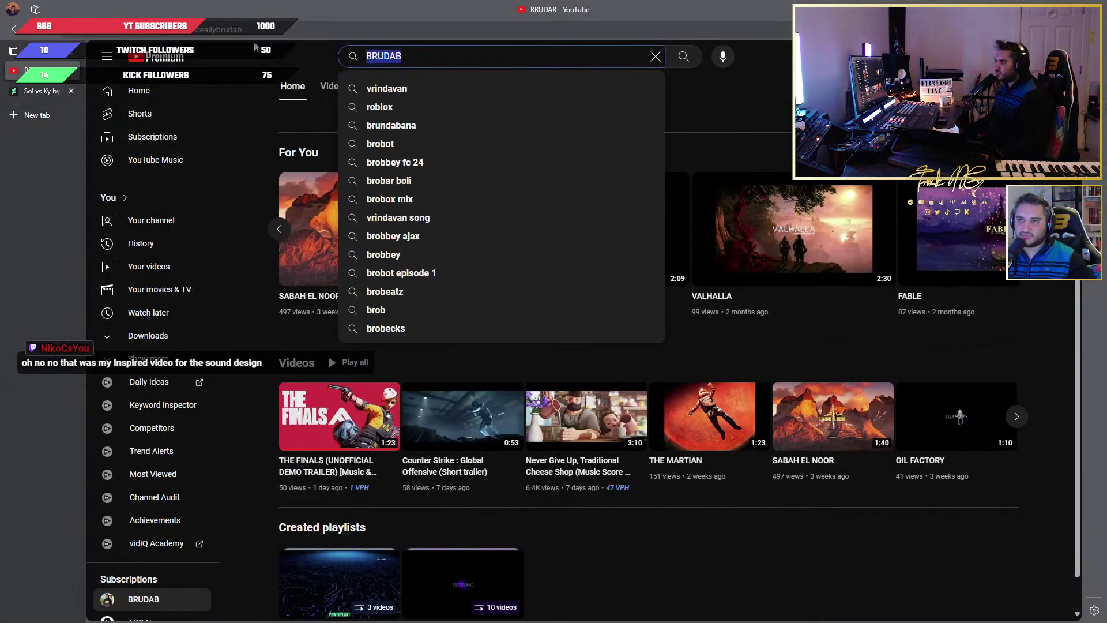
{"action": "left_click", "coordinate": [21, 111]}
{"action": "type", "text": "WAR"}
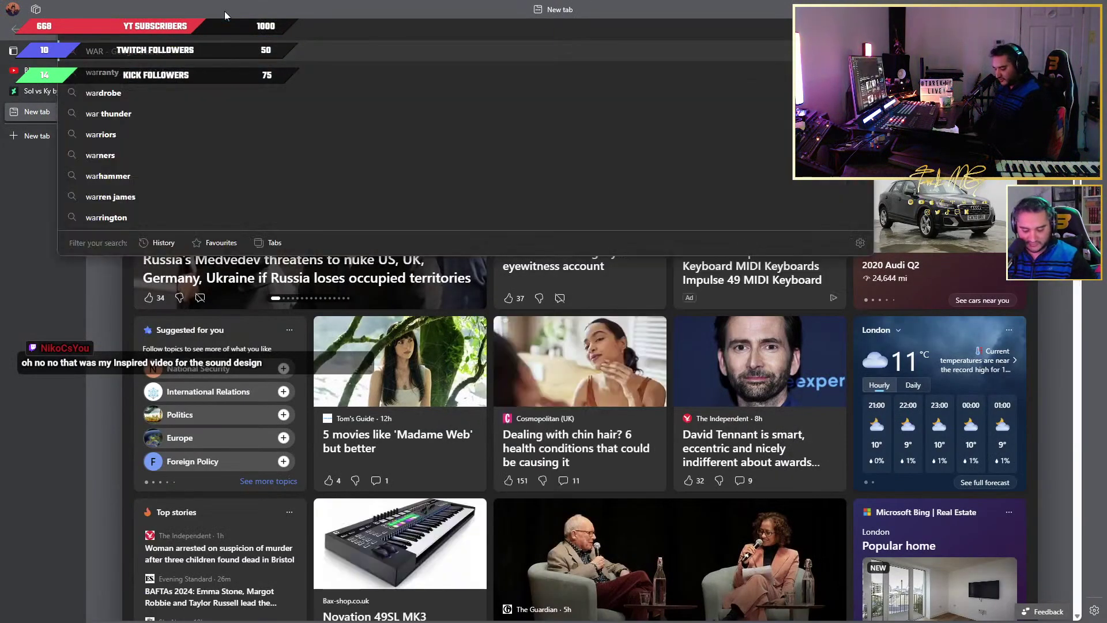
{"action": "type", "text": "HAMMER SHOPS"}
{"action": "key", "text": "Return"}
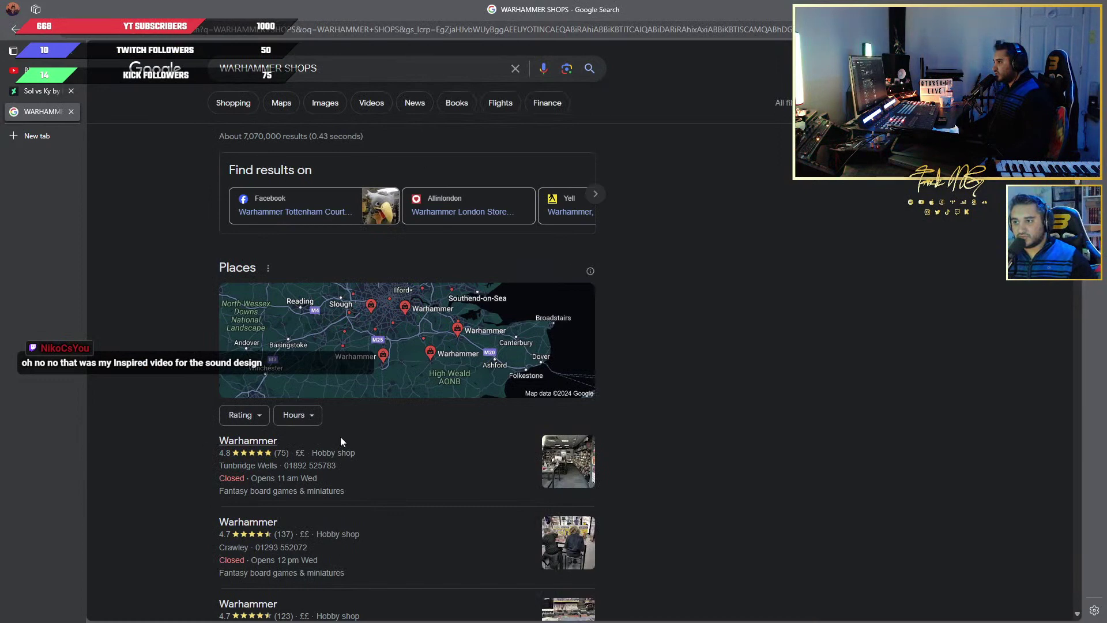
Look through the search results and open the details of the Warhammer shop in Tunbridge Wells
{"action": "scroll", "coordinate": [292, 444], "scroll_direction": "down", "scroll_amount": 5}
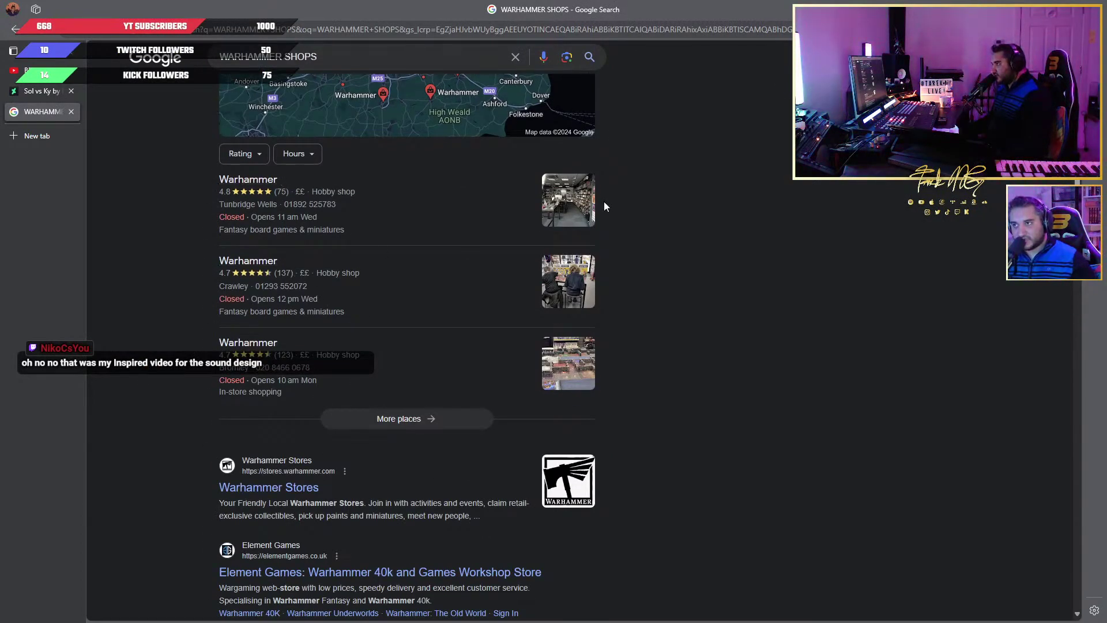
{"action": "scroll", "coordinate": [479, 235], "scroll_direction": "up", "scroll_amount": 5}
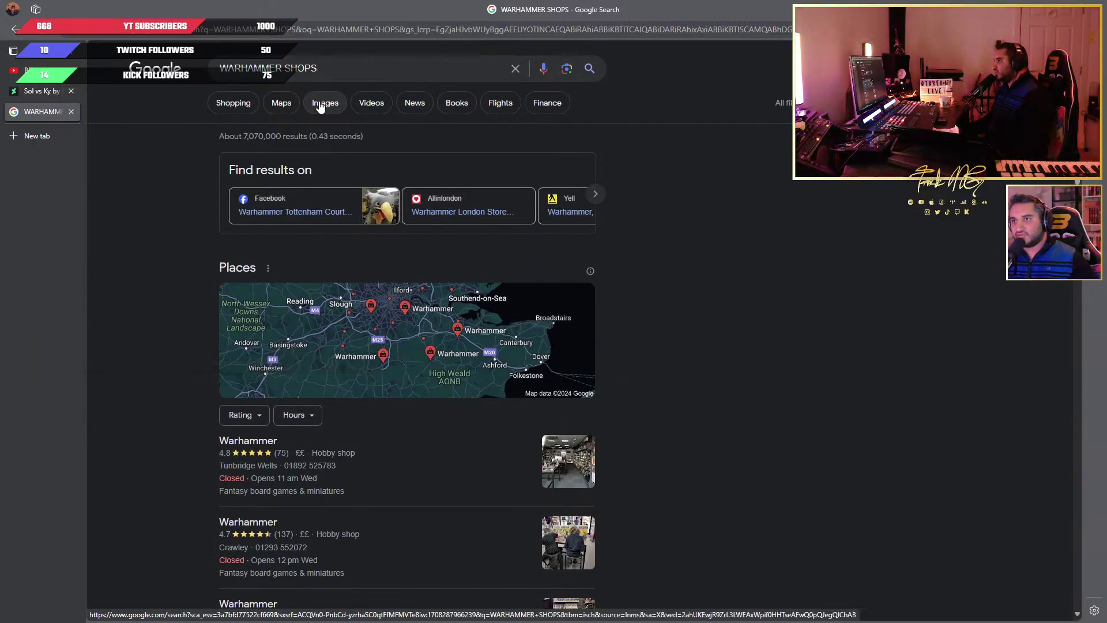
{"action": "scroll", "coordinate": [515, 371], "scroll_direction": "down", "scroll_amount": 12}
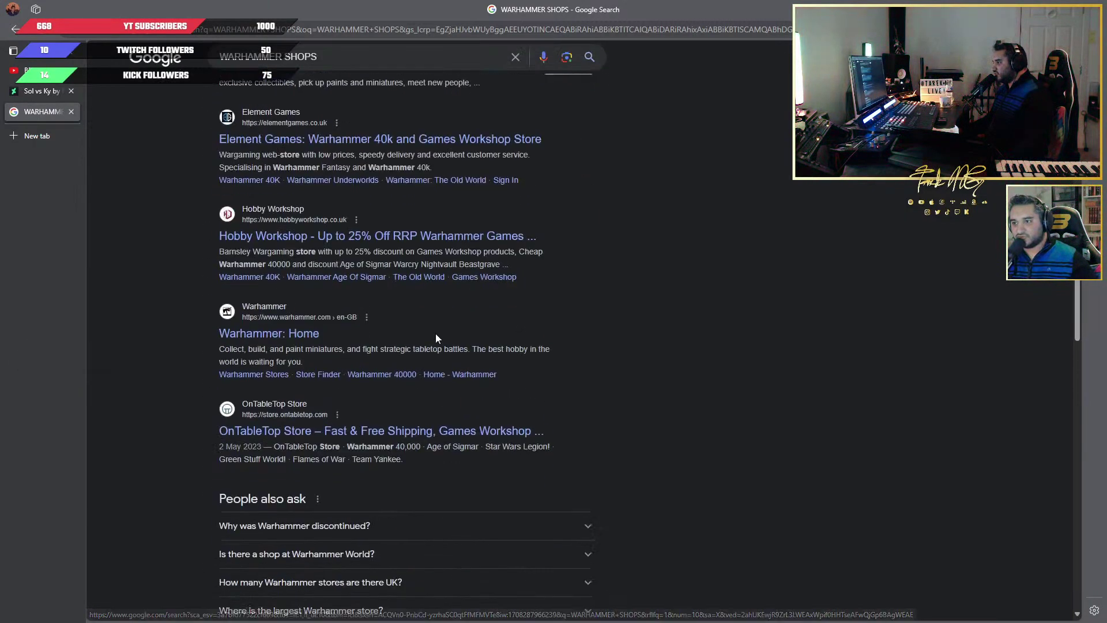
{"action": "scroll", "coordinate": [441, 386], "scroll_direction": "up", "scroll_amount": 7}
{"action": "scroll", "coordinate": [446, 439], "scroll_direction": "up", "scroll_amount": 5}
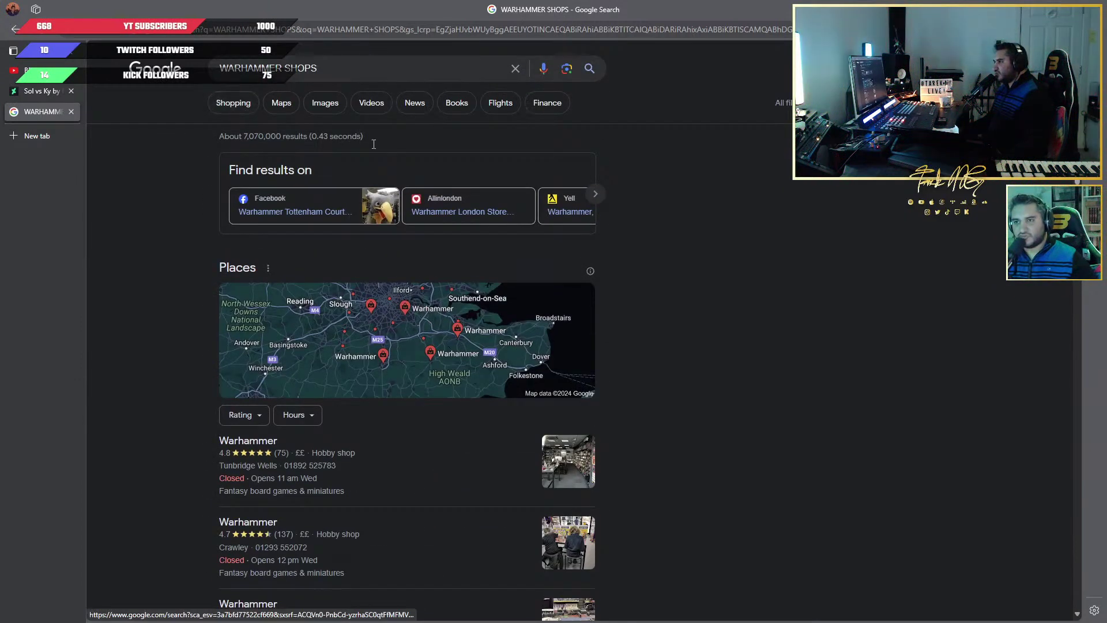
{"action": "scroll", "coordinate": [414, 444], "scroll_direction": "down", "scroll_amount": 2}
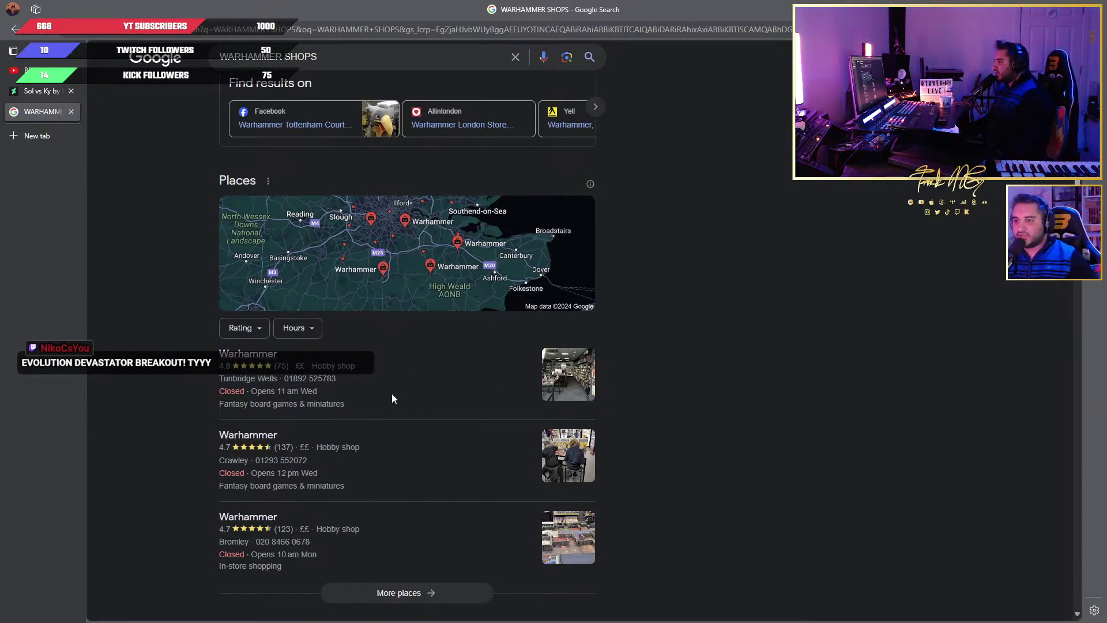
{"action": "left_click", "coordinate": [441, 394]}
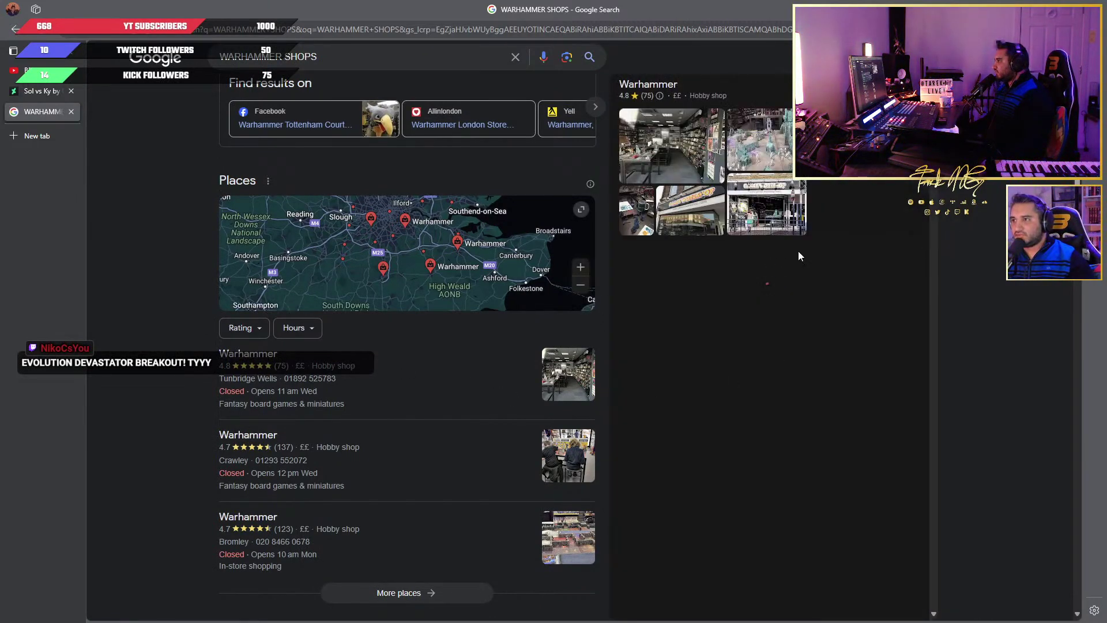
Read through the Tunbridge Wells Warhammer shop's details and reviews, and show the Warhammer shops search in Google Maps
{"action": "scroll", "coordinate": [827, 284], "scroll_direction": "down", "scroll_amount": 4}
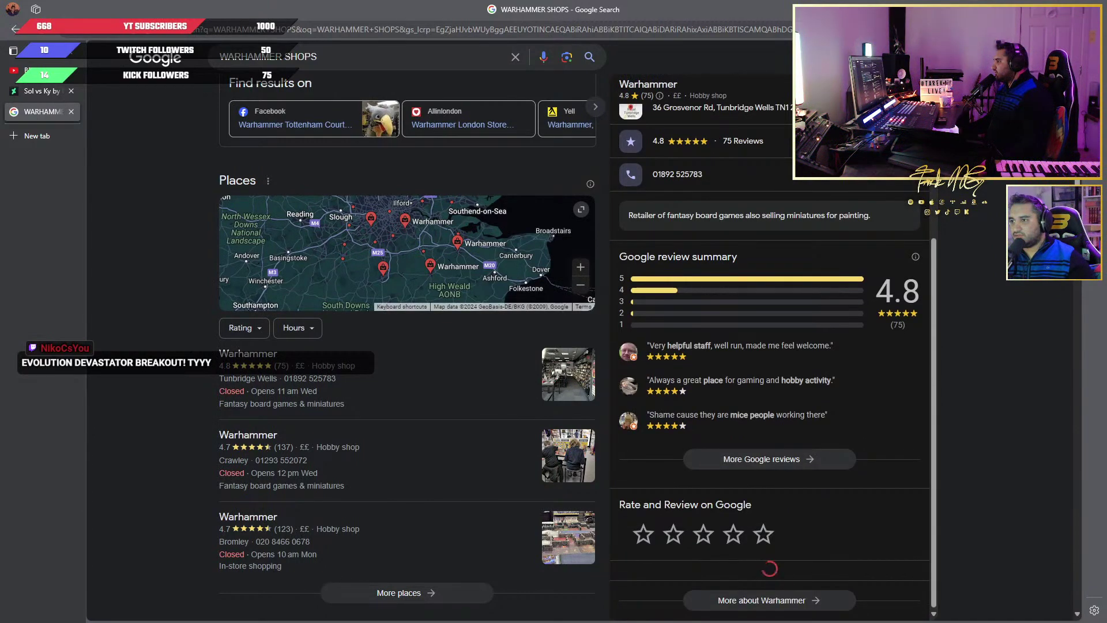
{"action": "left_click", "coordinate": [506, 216]}
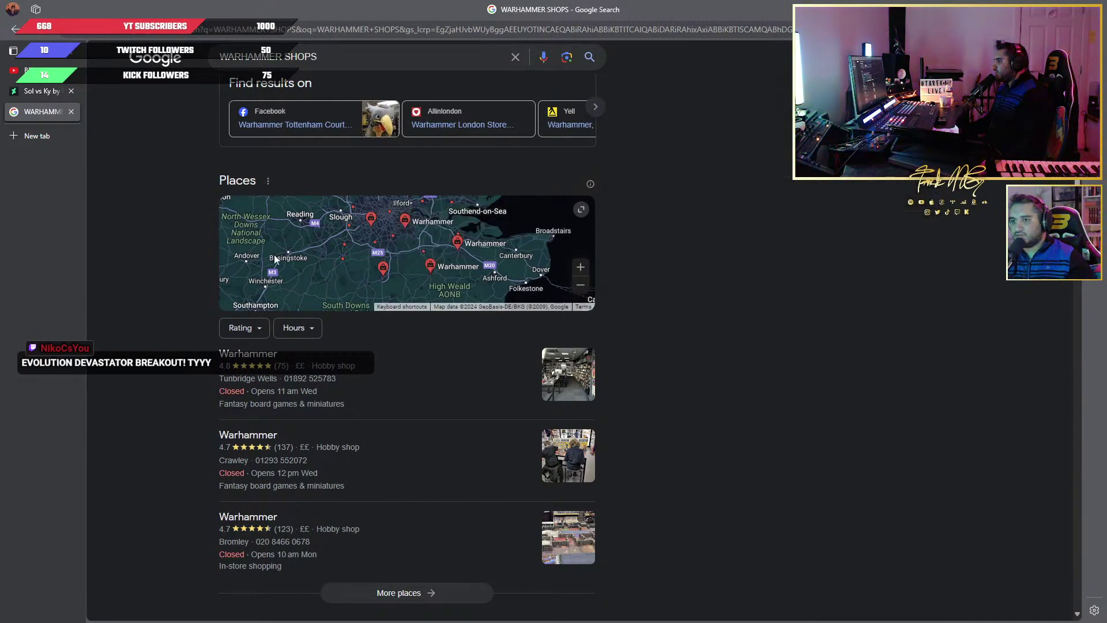
{"action": "scroll", "coordinate": [311, 260], "scroll_direction": "up", "scroll_amount": 2}
{"action": "scroll", "coordinate": [162, 200], "scroll_direction": "up", "scroll_amount": 3}
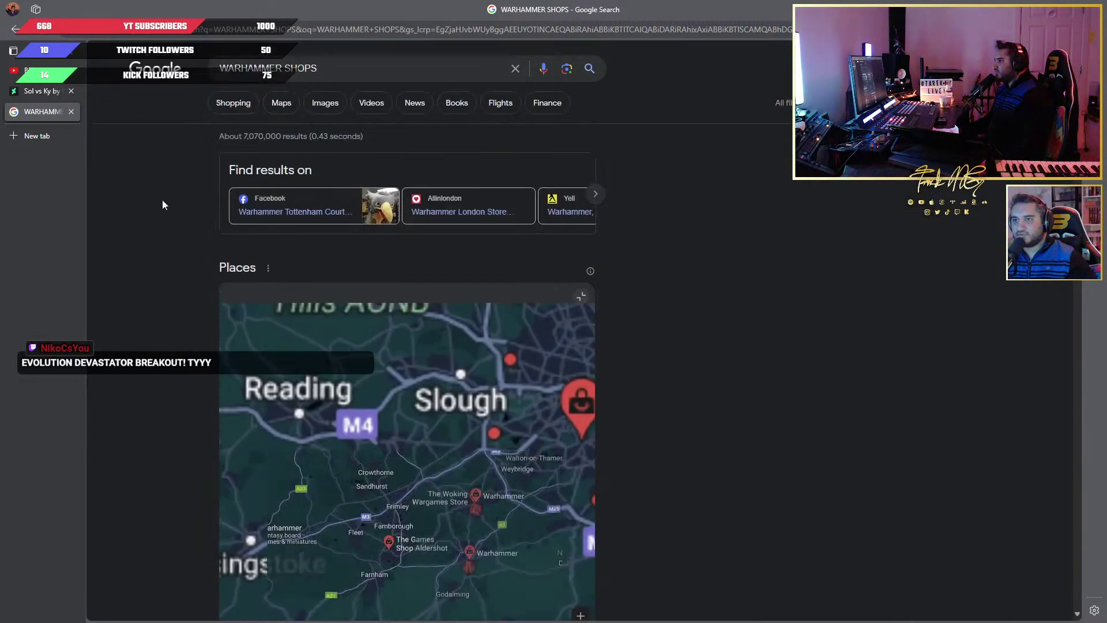
{"action": "left_click", "coordinate": [282, 104]}
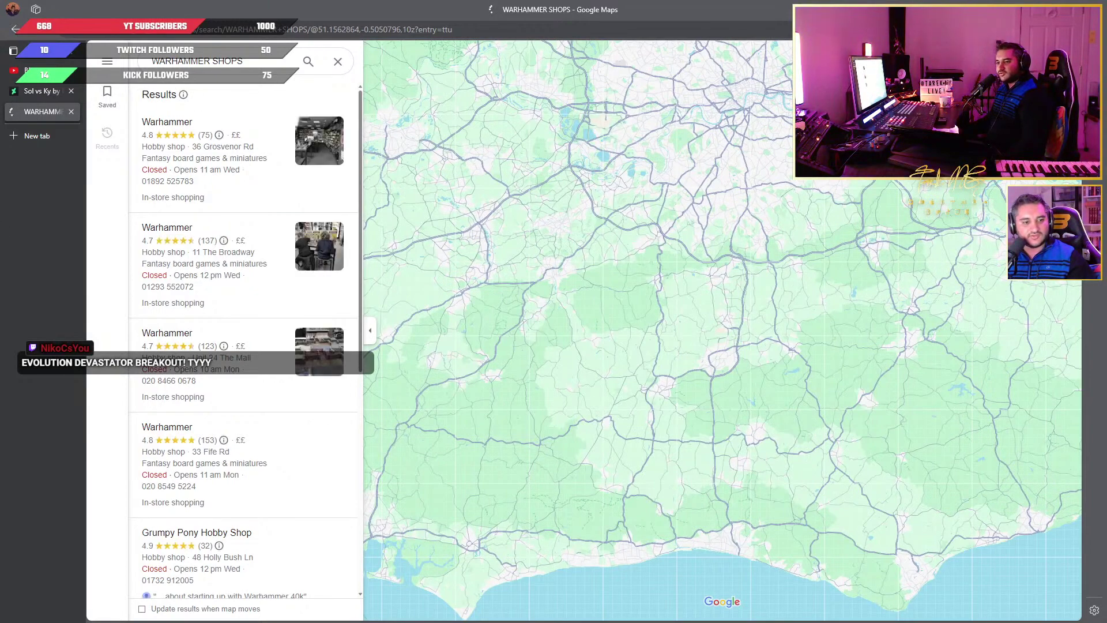
Switch to Cubase, load 01. Organic Hits from Devastator Breakout Pro's 01. HITS folder into Kontakt 7, and move the plug-in window slightly up and left
{"action": "key", "text": "alt+Tab"}
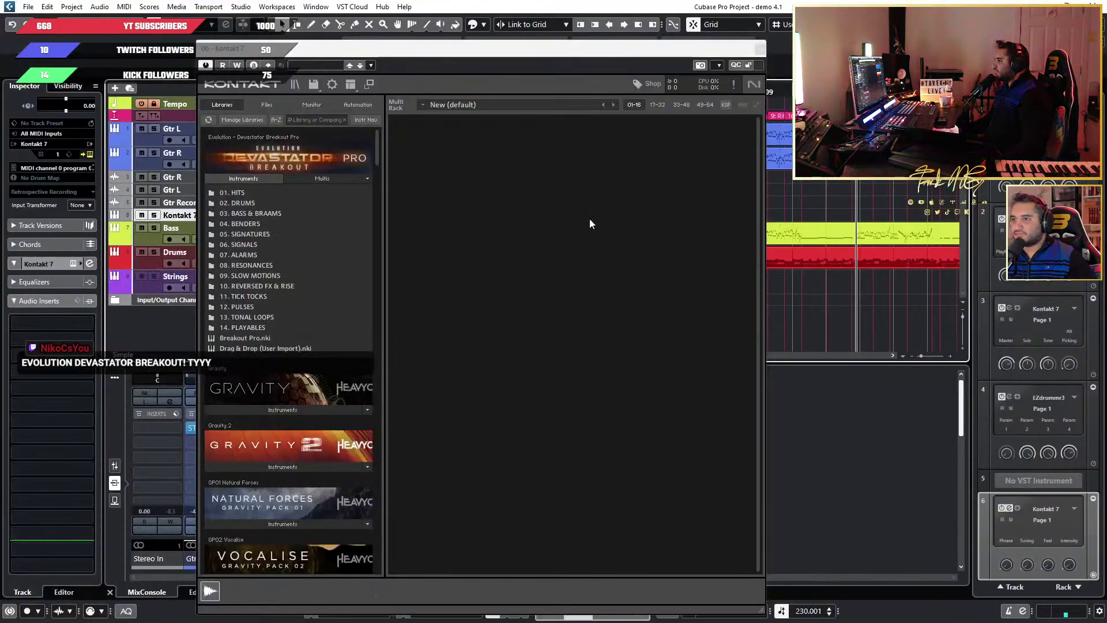
{"action": "double_click", "coordinate": [214, 192]}
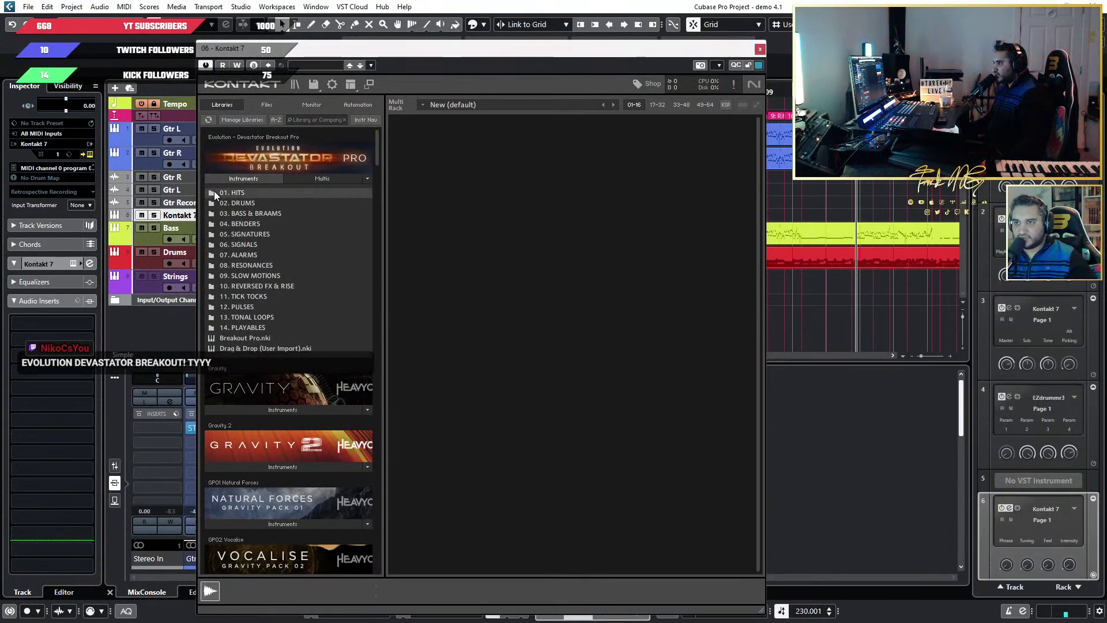
{"action": "double_click", "coordinate": [214, 192]}
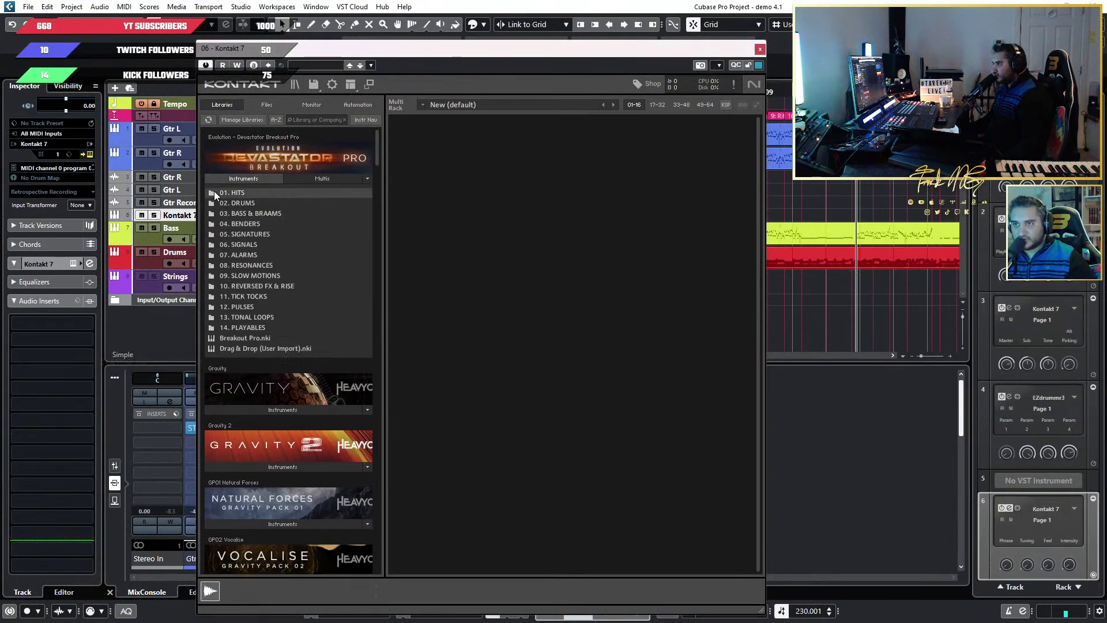
{"action": "double_click", "coordinate": [213, 192]}
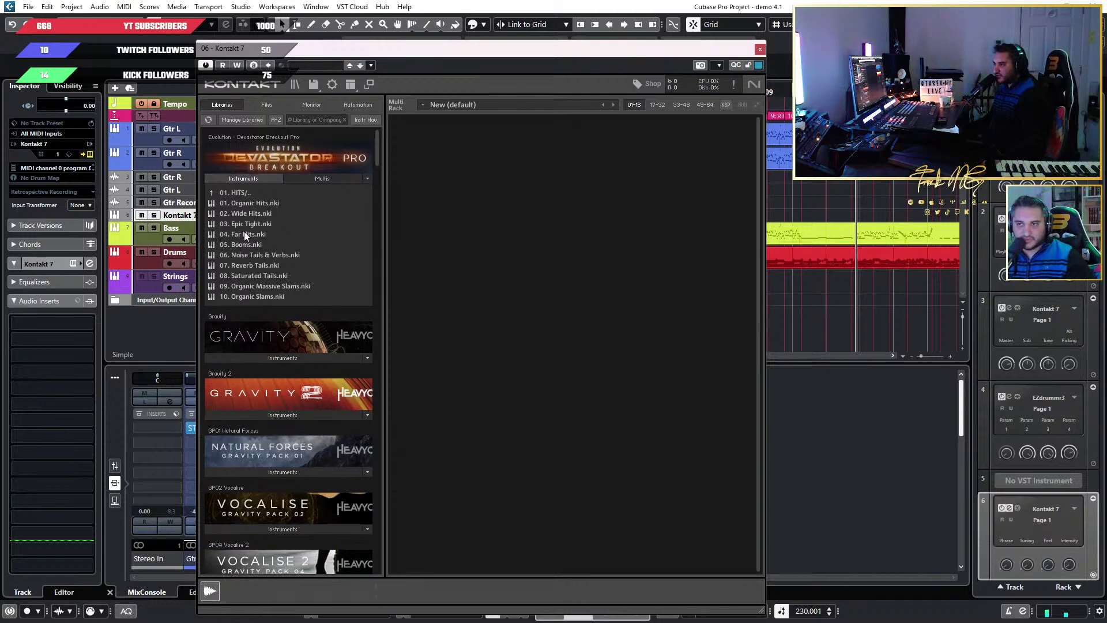
{"action": "double_click", "coordinate": [211, 191]}
{"action": "double_click", "coordinate": [211, 191]}
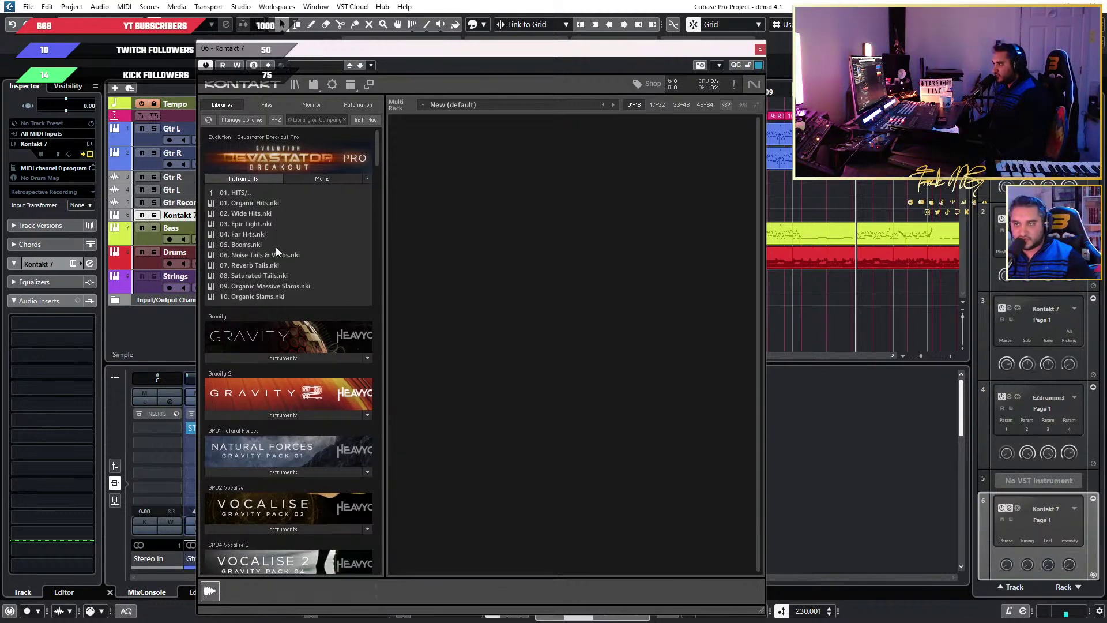
{"action": "left_click_drag", "start_coordinate": [253, 202], "coordinate": [608, 207]}
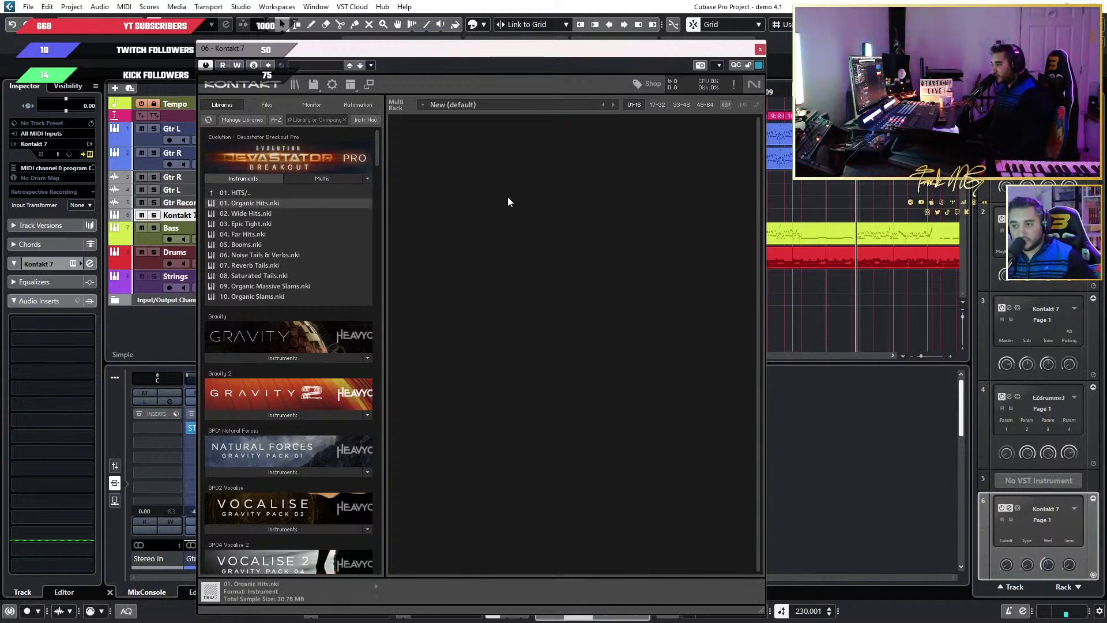
{"action": "left_click_drag", "start_coordinate": [644, 55], "coordinate": [611, 32]}
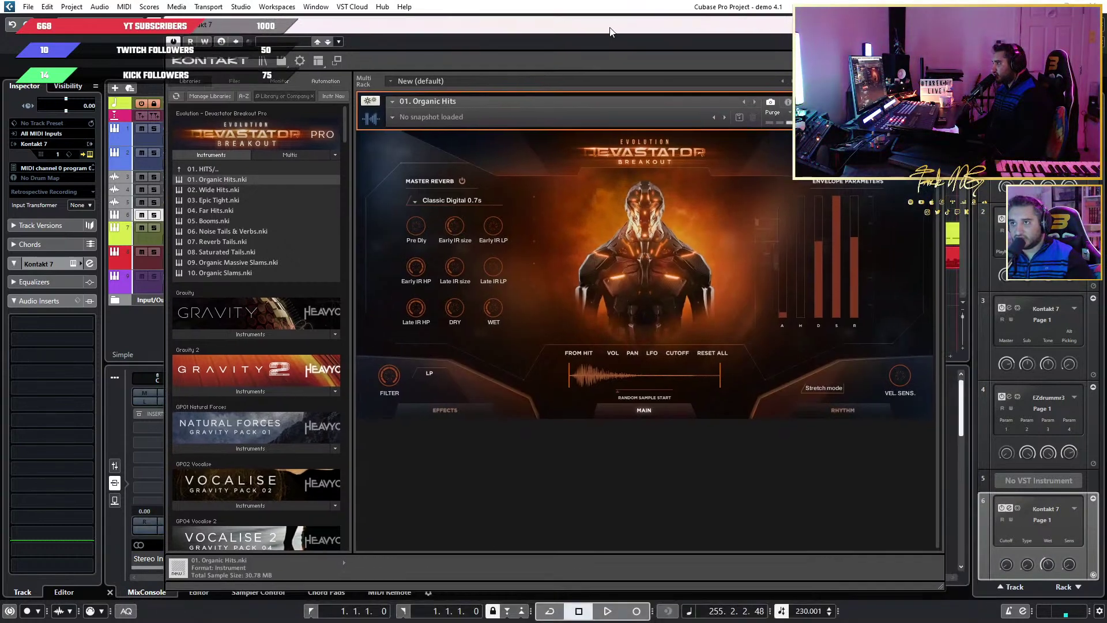
Show the on-screen keyboard in Kontakt for the 01. Organic Hits instrument
{"action": "left_click", "coordinate": [337, 55]}
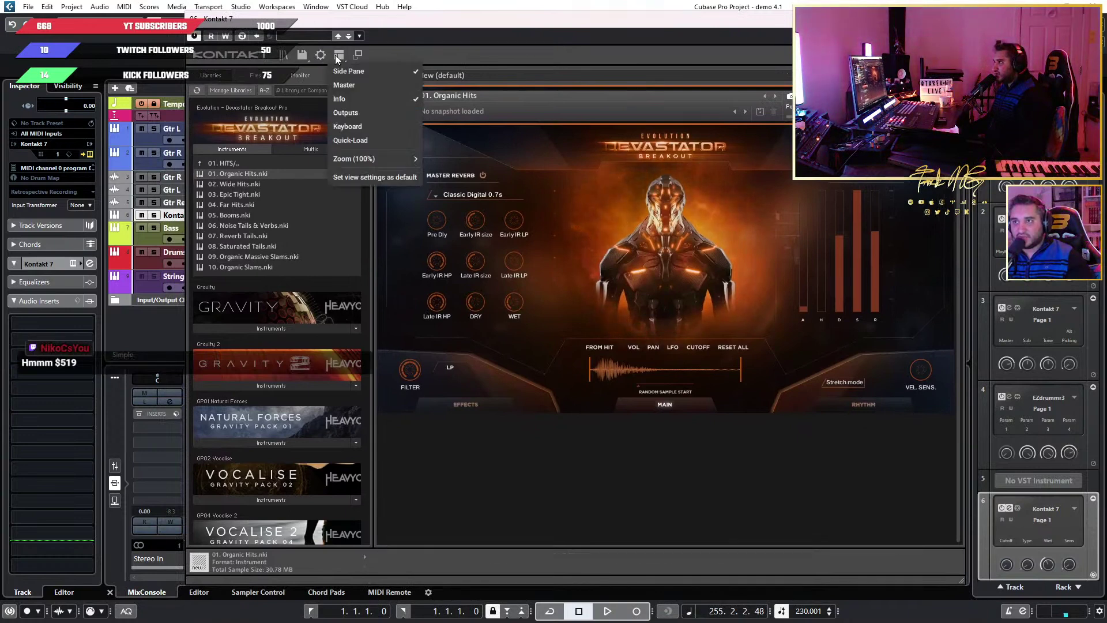
{"action": "left_click", "coordinate": [337, 55]}
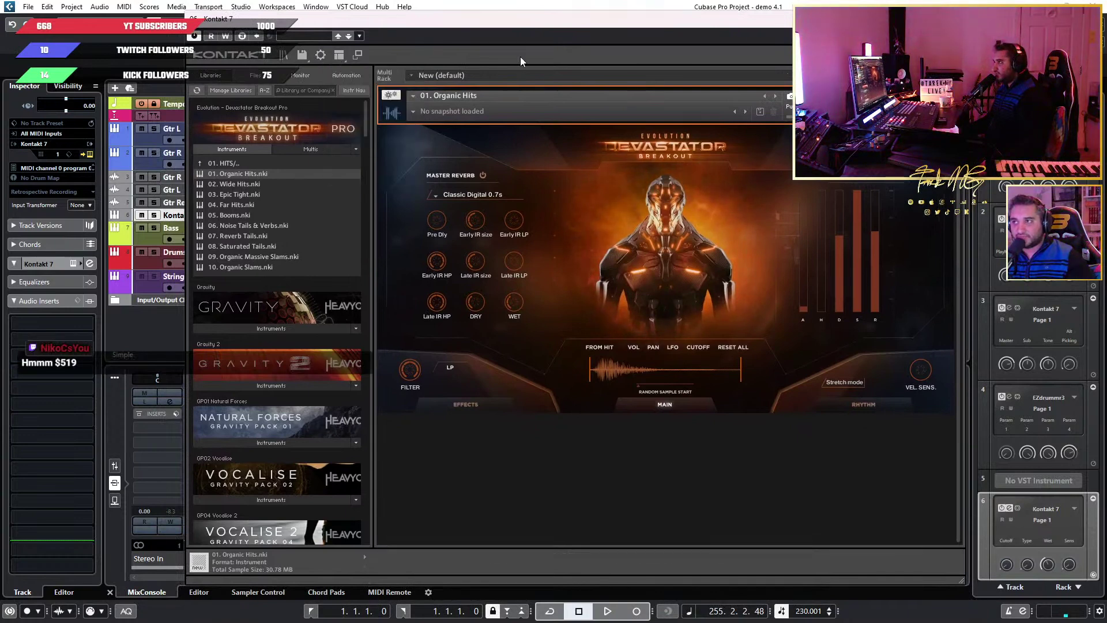
{"action": "left_click", "coordinate": [323, 55]}
{"action": "left_click", "coordinate": [698, 395]}
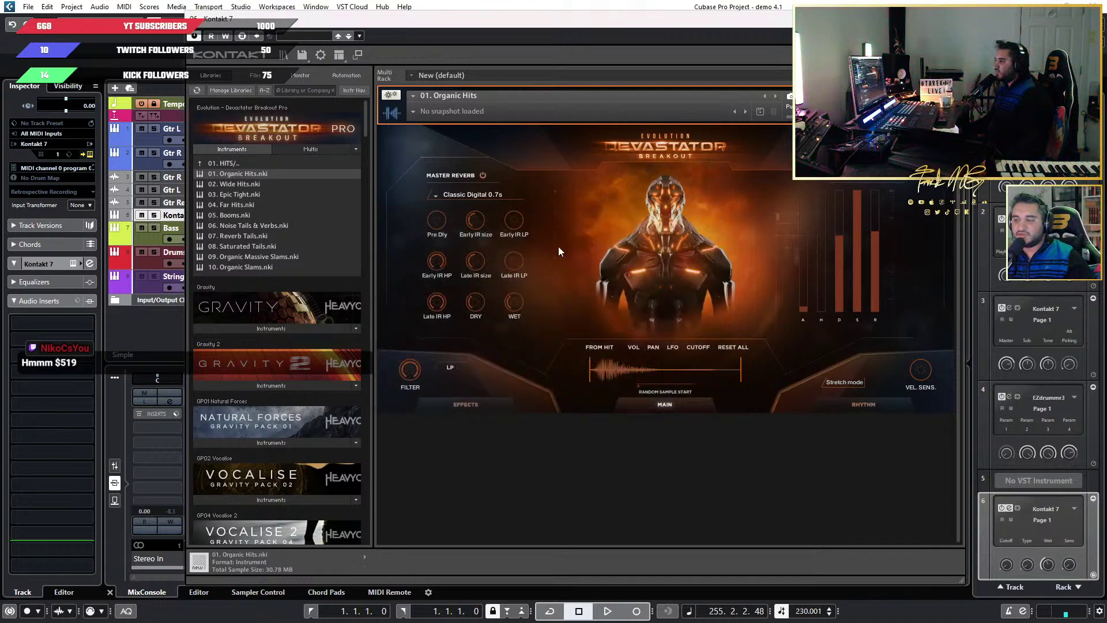
{"action": "left_click", "coordinate": [338, 58]}
{"action": "left_click", "coordinate": [378, 126]}
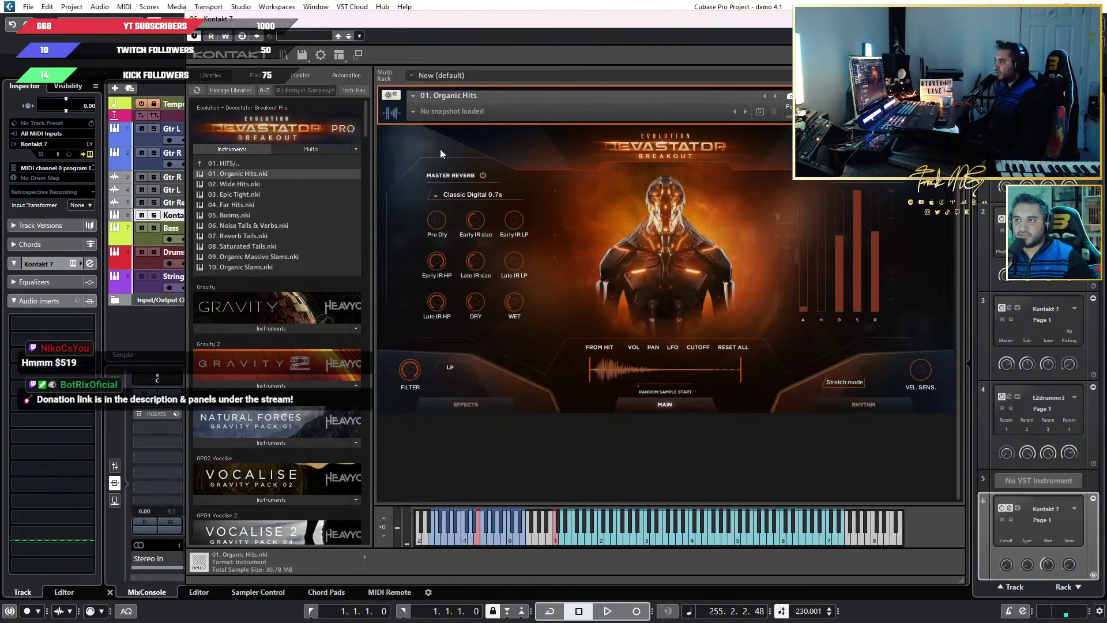
Audition several Organic Hits samples across the playable range of Kontakt's on-screen keyboard
{"action": "left_click", "coordinate": [699, 531]}
{"action": "left_click", "coordinate": [669, 534]}
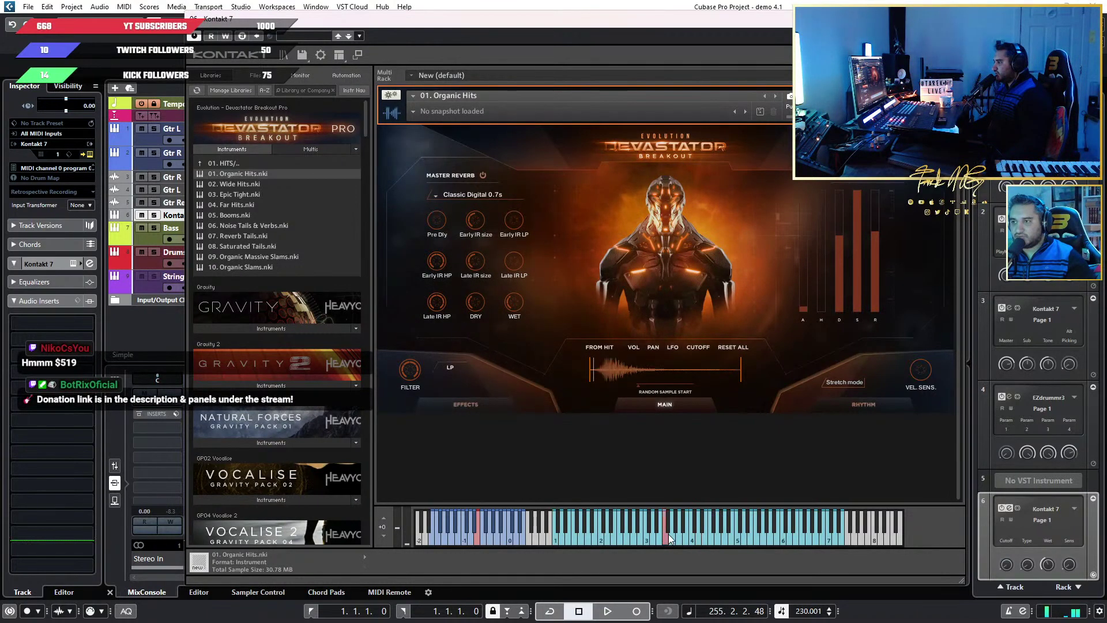
{"action": "left_click", "coordinate": [622, 540]}
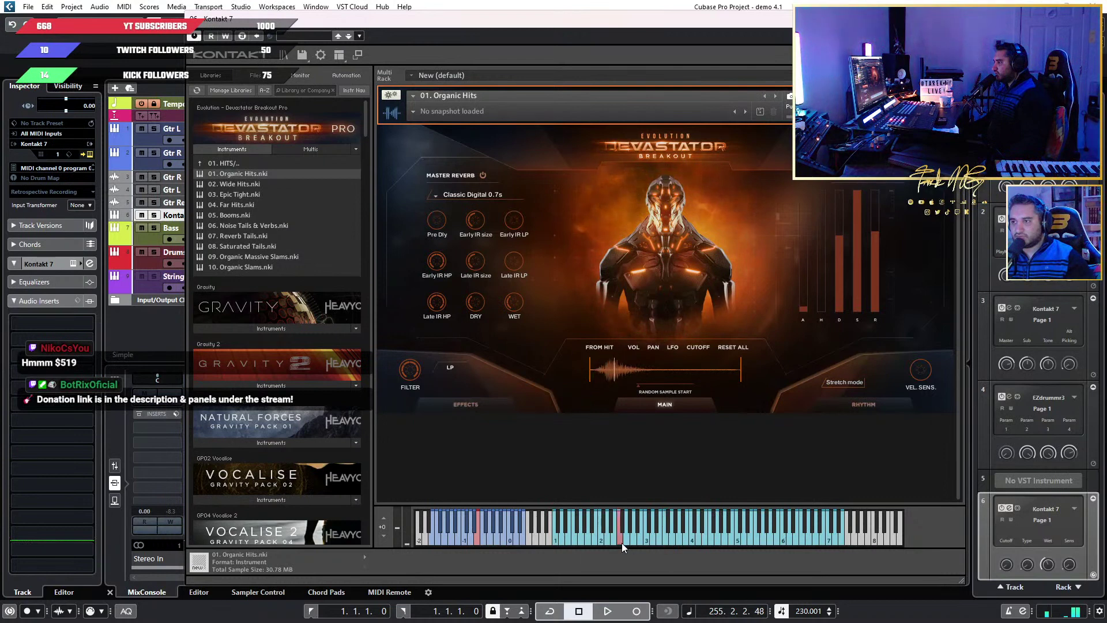
{"action": "left_click", "coordinate": [711, 539]}
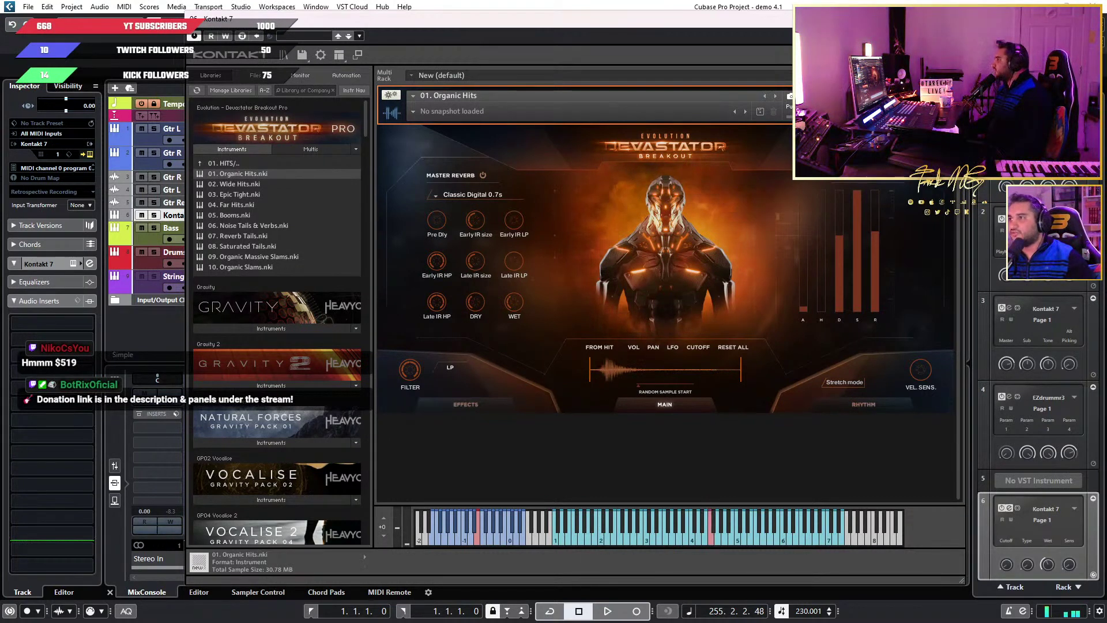
Move the Kontakt window aside and load reastream-standalone from ReaPlugs into the second insert slot of Stereo Out
{"action": "left_click_drag", "start_coordinate": [844, 23], "coordinate": [913, 478]}
{"action": "left_click_drag", "start_coordinate": [549, 474], "coordinate": [1104, 191]}
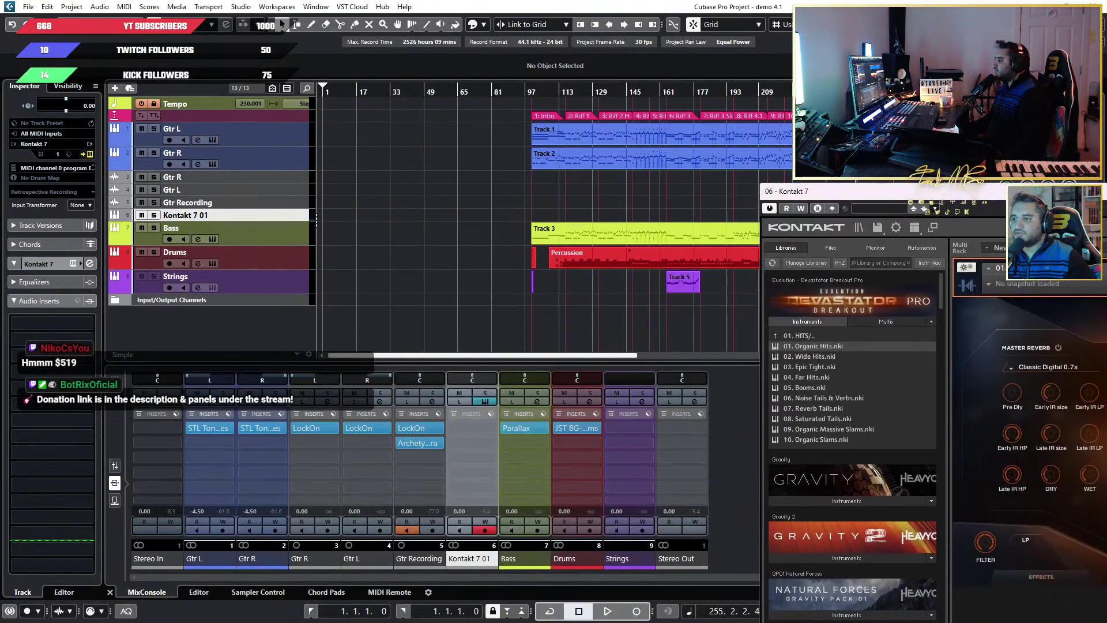
{"action": "left_click", "coordinate": [684, 441]}
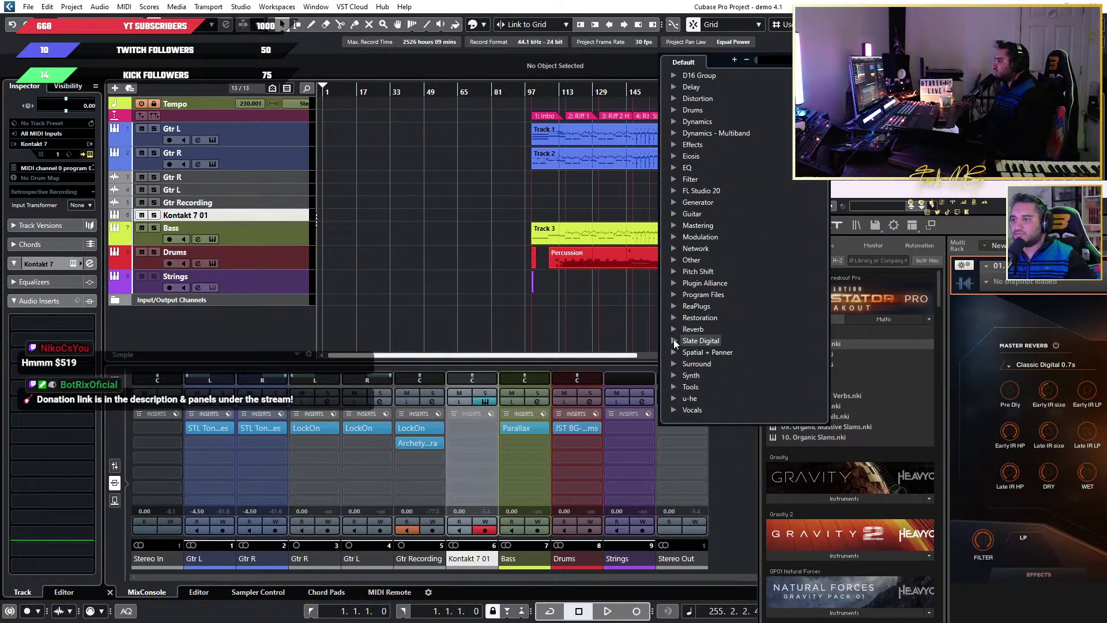
{"action": "left_click", "coordinate": [674, 306]}
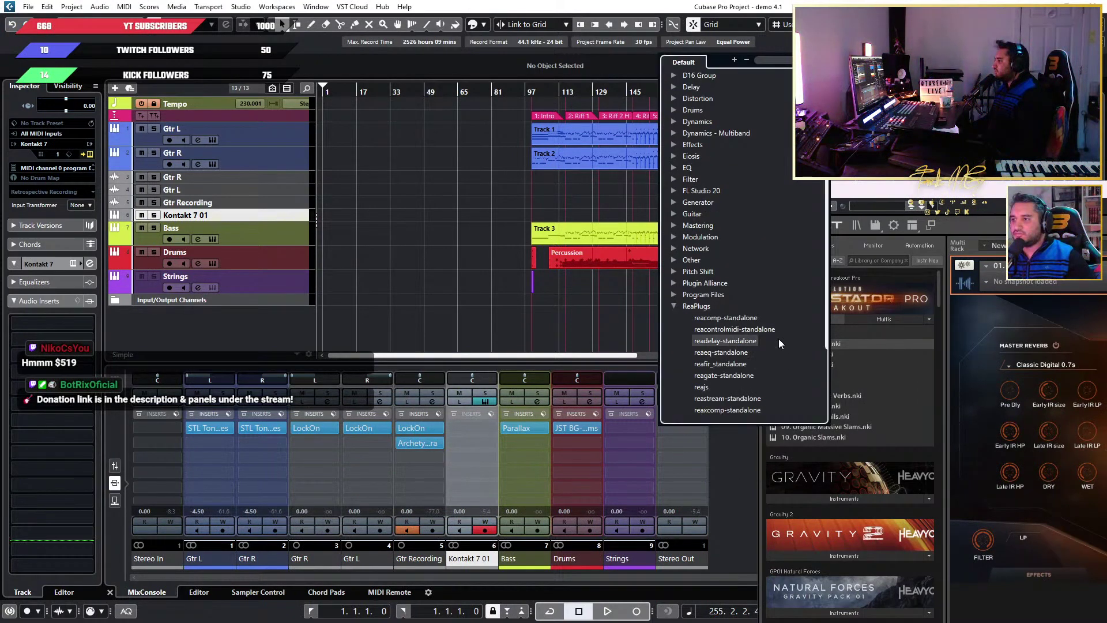
{"action": "scroll", "coordinate": [778, 373], "scroll_direction": "down", "scroll_amount": 2}
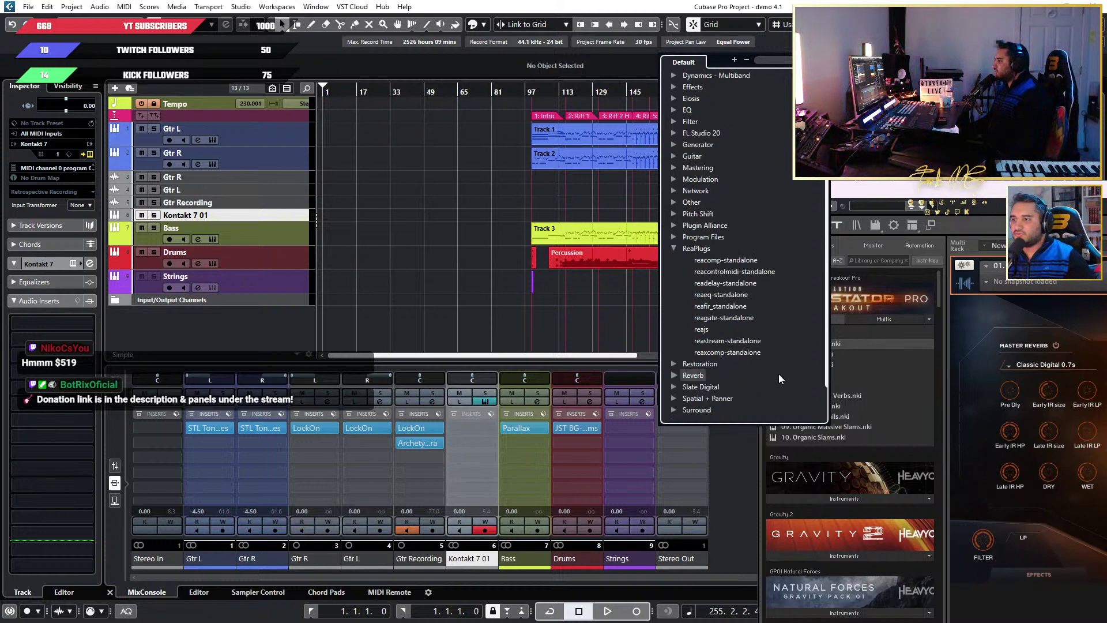
{"action": "left_click", "coordinate": [759, 341]}
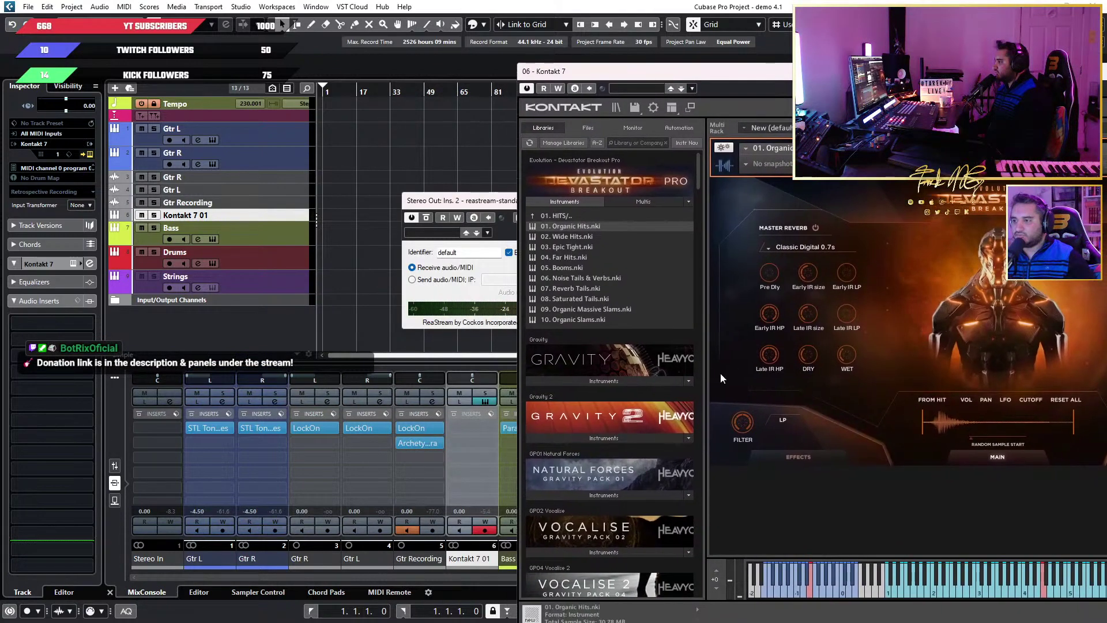
Test ReaStream with notes from Kontakt, trying Send audio/MIDI briefly and returning it to Receive audio/MIDI
{"action": "left_click", "coordinate": [932, 584]}
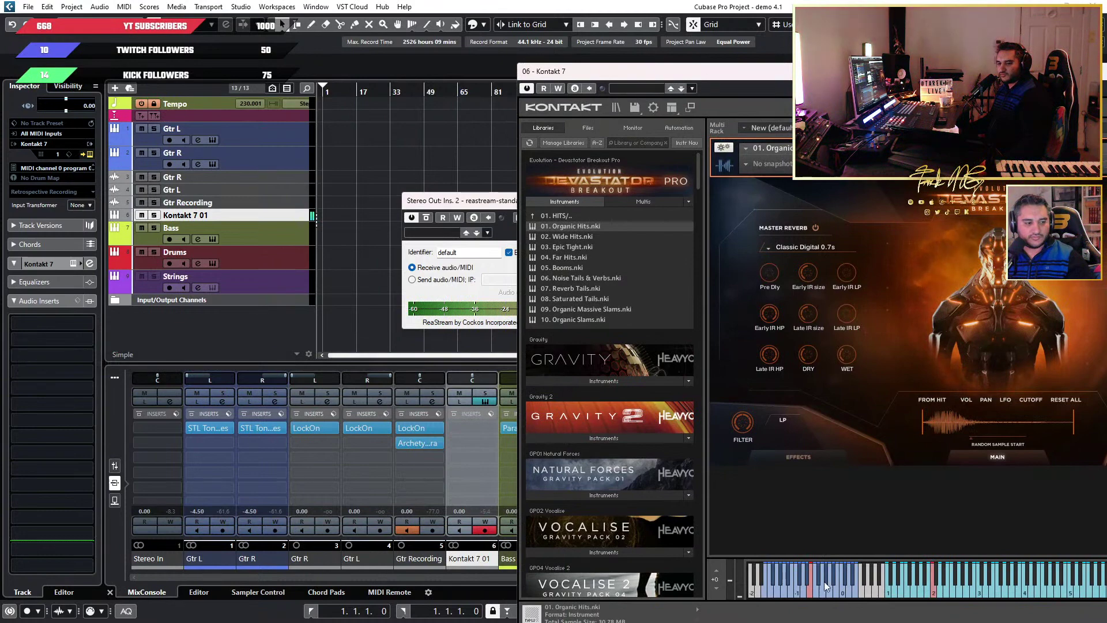
{"action": "left_click_drag", "start_coordinate": [461, 200], "coordinate": [283, 181]}
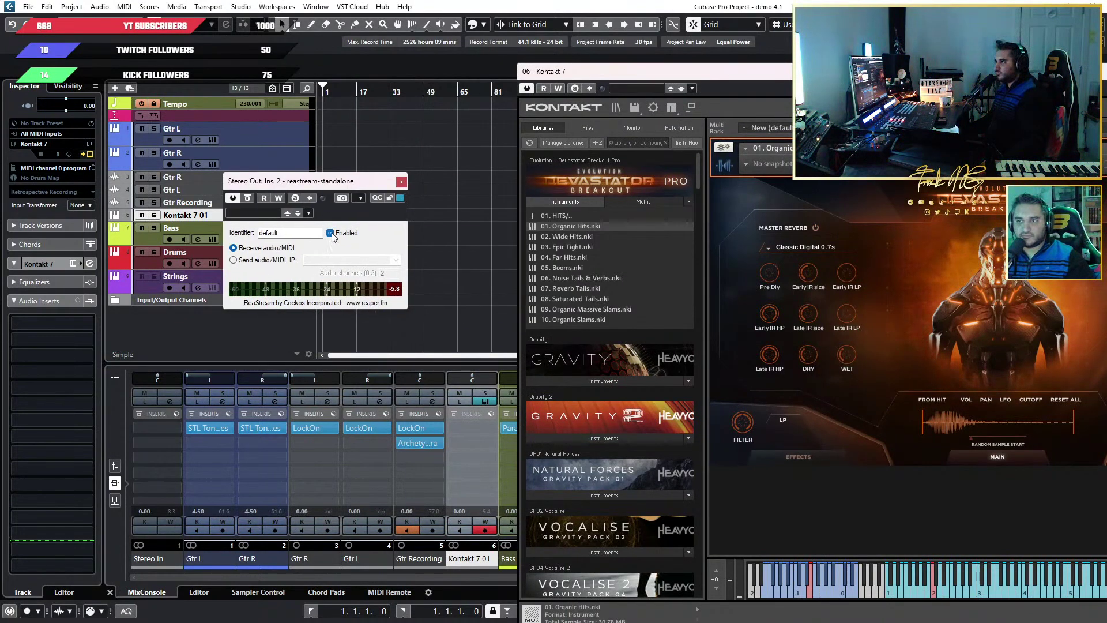
{"action": "left_click", "coordinate": [233, 259]}
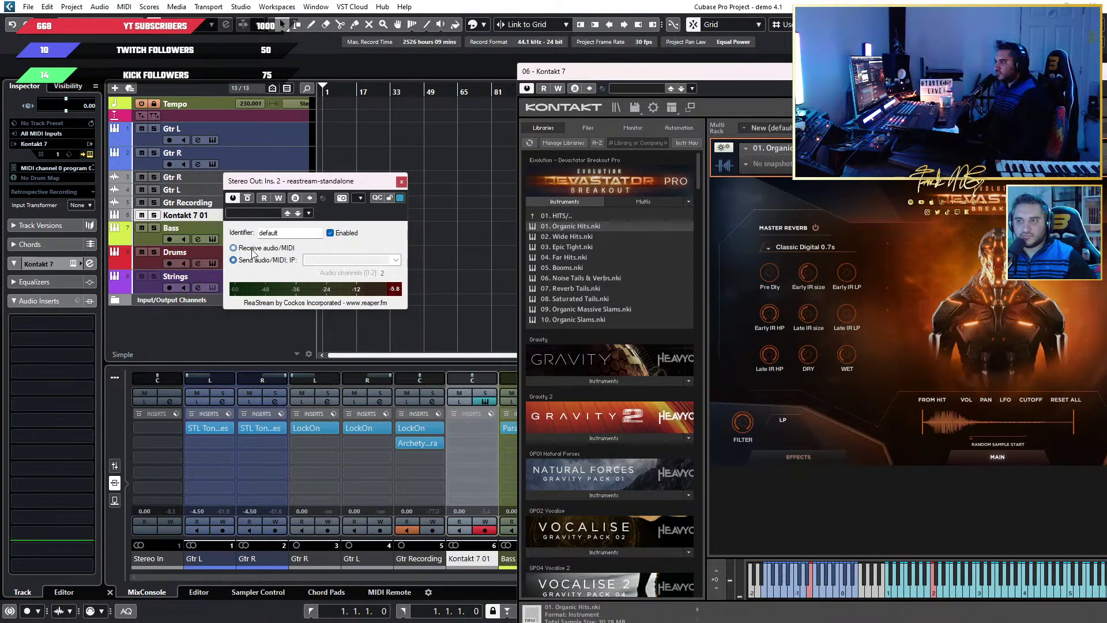
{"action": "left_click", "coordinate": [252, 253]}
{"action": "left_click", "coordinate": [979, 580]}
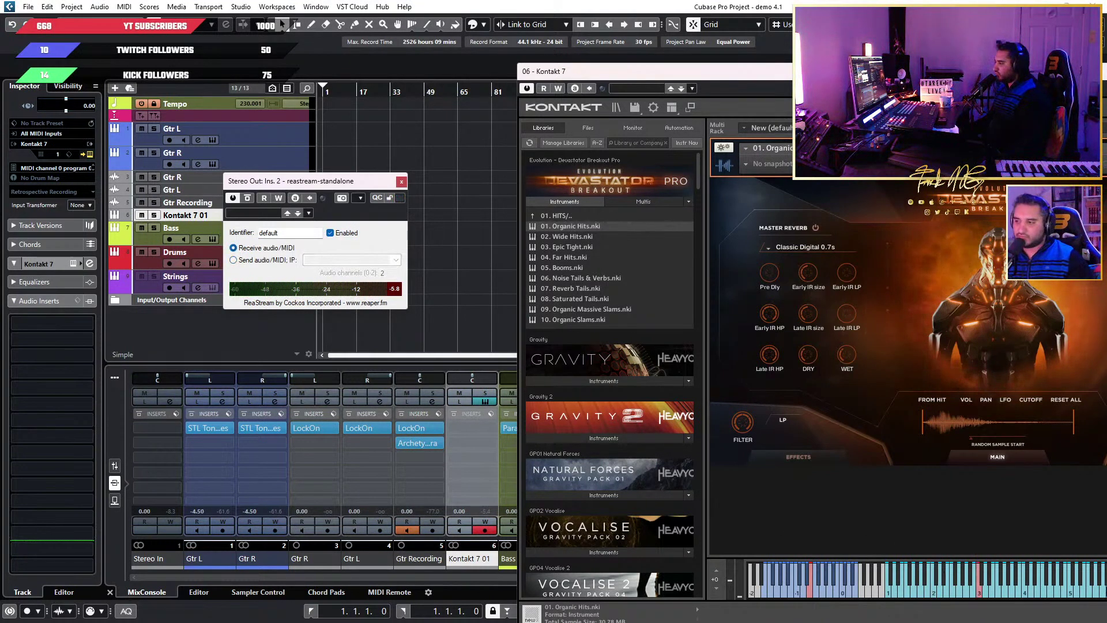
{"action": "left_click", "coordinate": [1043, 593]}
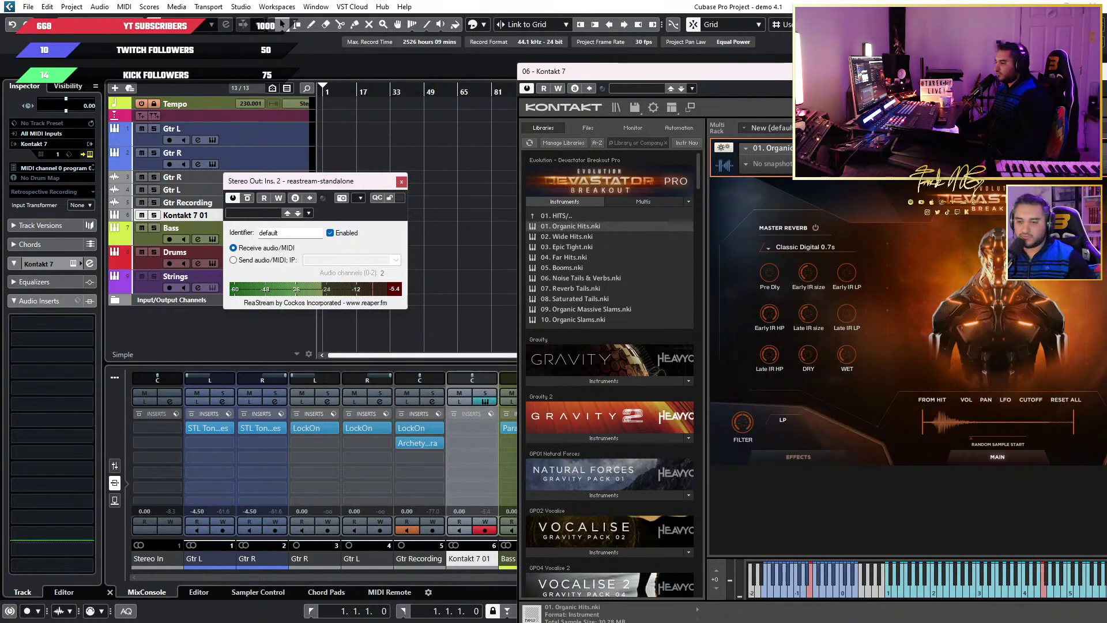
Check the channel levels in the full MixConsole and return to the project window
{"action": "key", "text": "F3"}
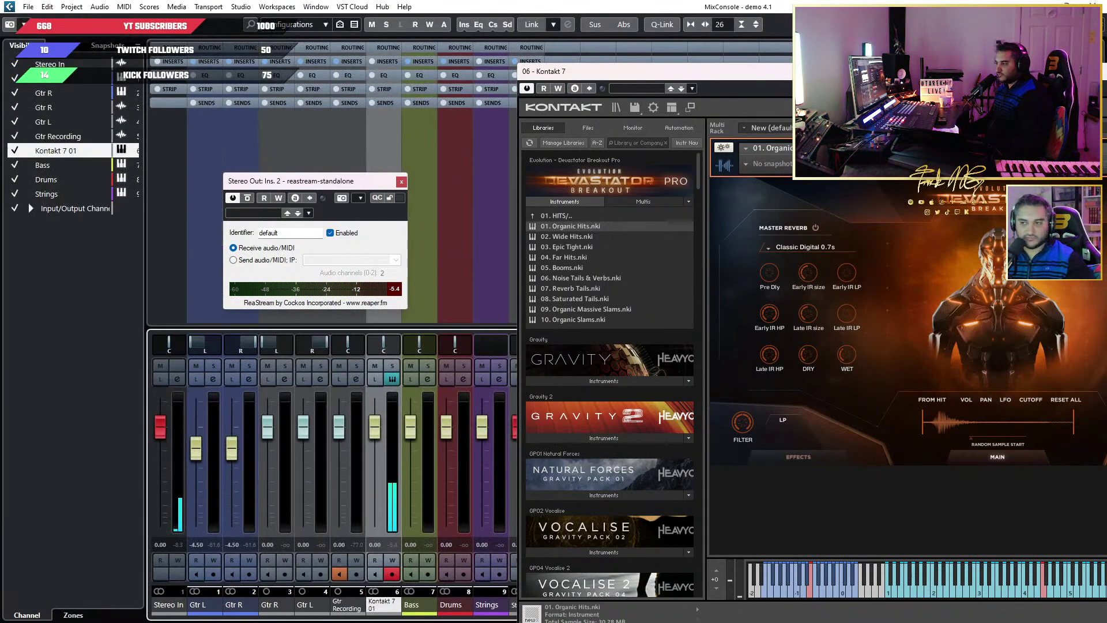
{"action": "key", "text": "F3"}
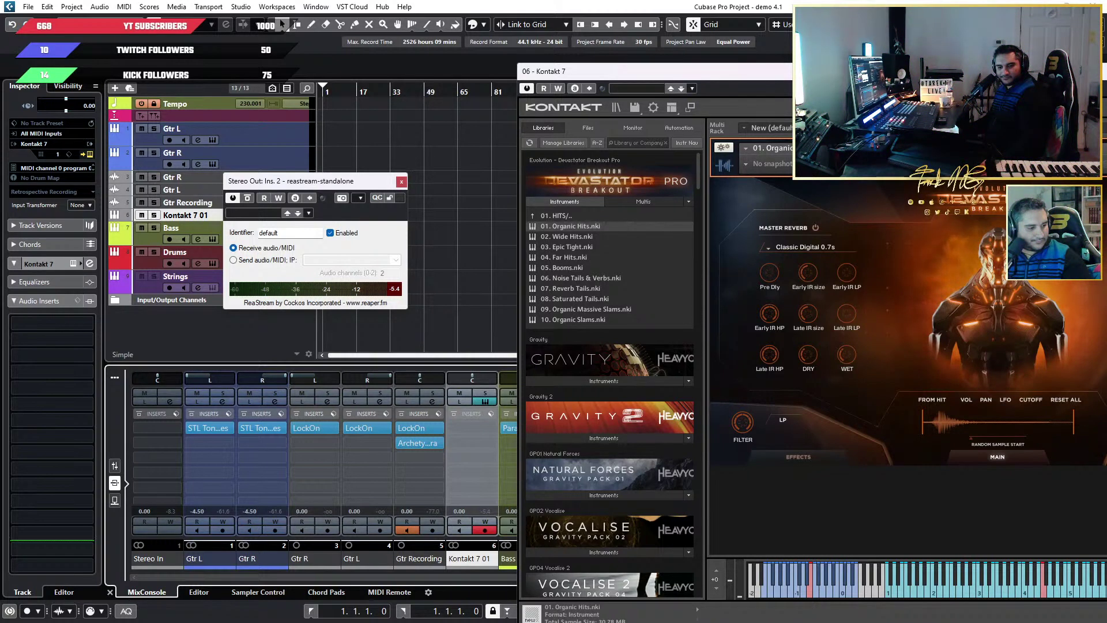
{"action": "key", "text": "Escape"}
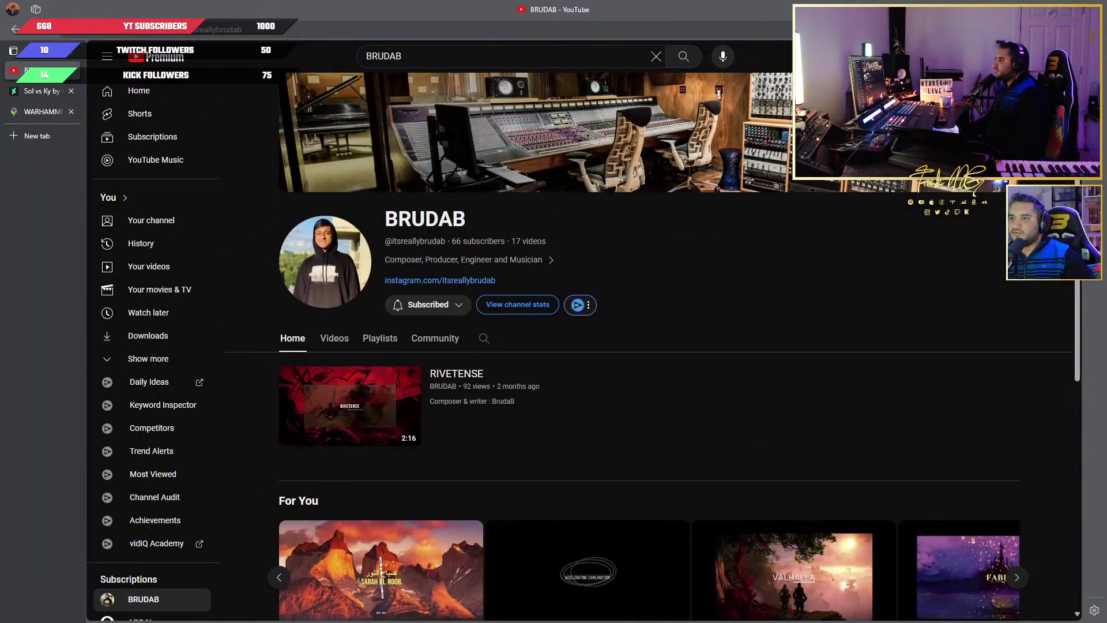
Play the YouTube video "Never Give Up, Traditional Cheese Shop" in an enlarged picture-in-picture window
{"action": "scroll", "coordinate": [275, 323], "scroll_direction": "down", "scroll_amount": 4}
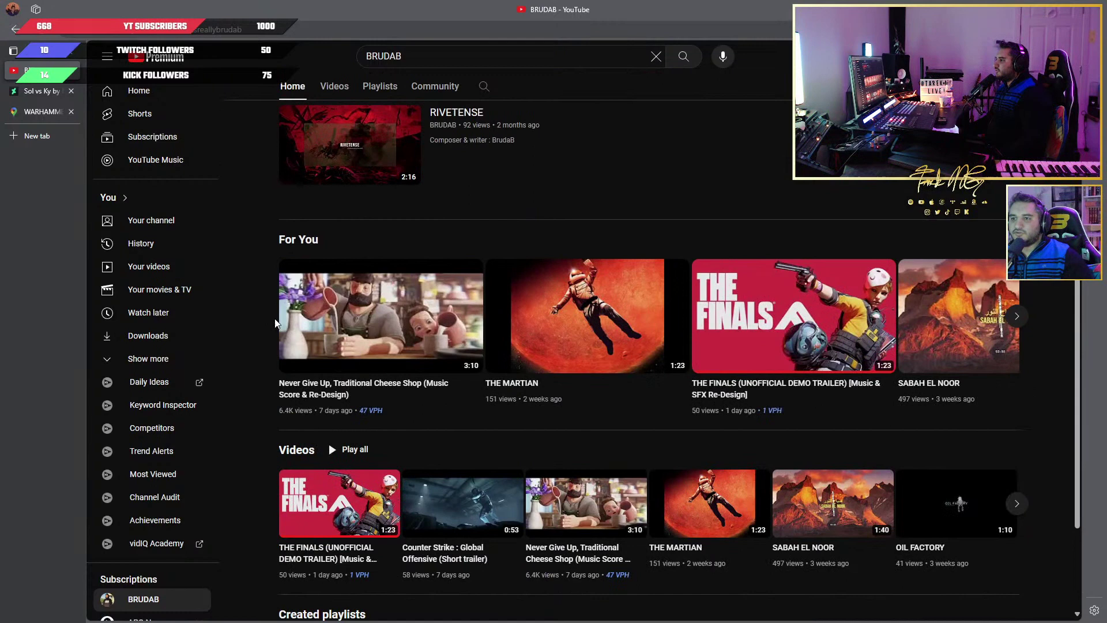
{"action": "left_click", "coordinate": [404, 320]}
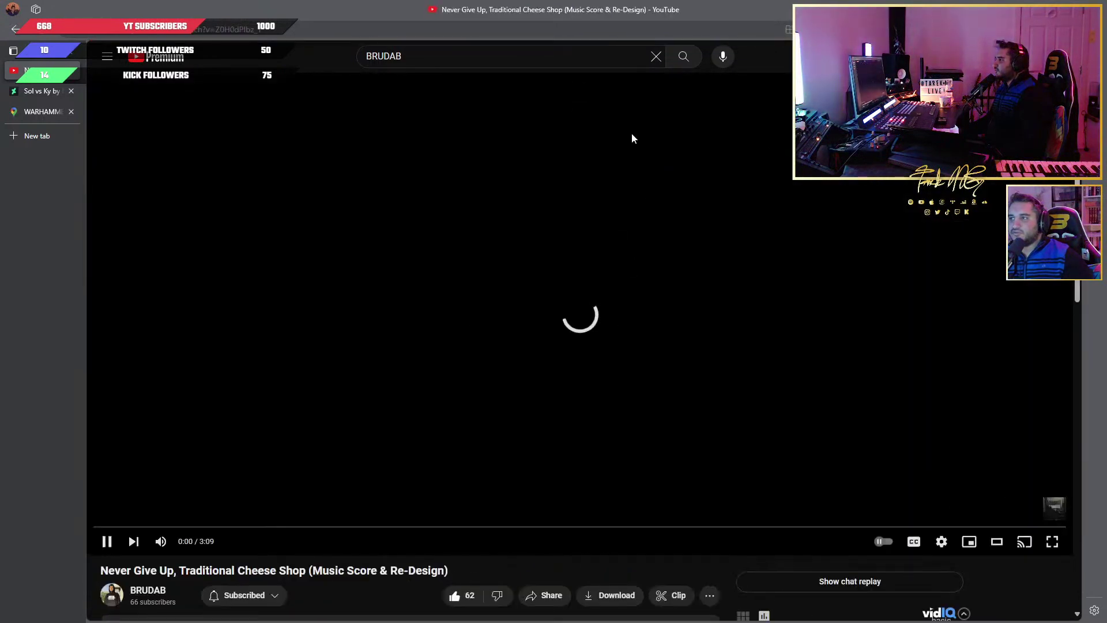
{"action": "left_click", "coordinate": [579, 92]}
{"action": "left_click_drag", "start_coordinate": [1007, 497], "coordinate": [184, 123]}
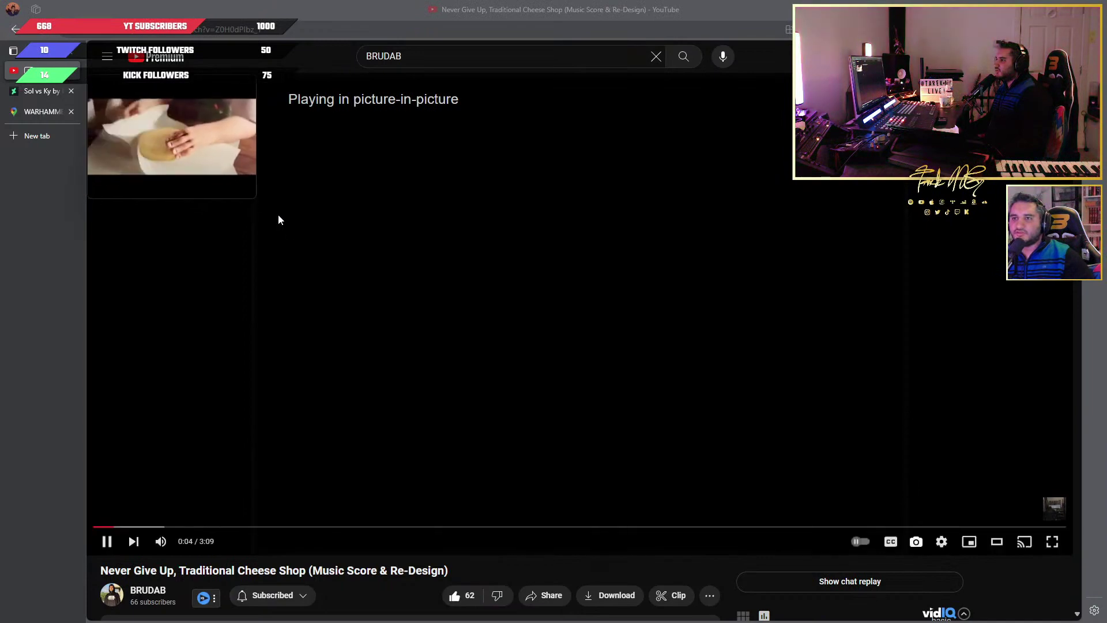
{"action": "left_click", "coordinate": [243, 108]}
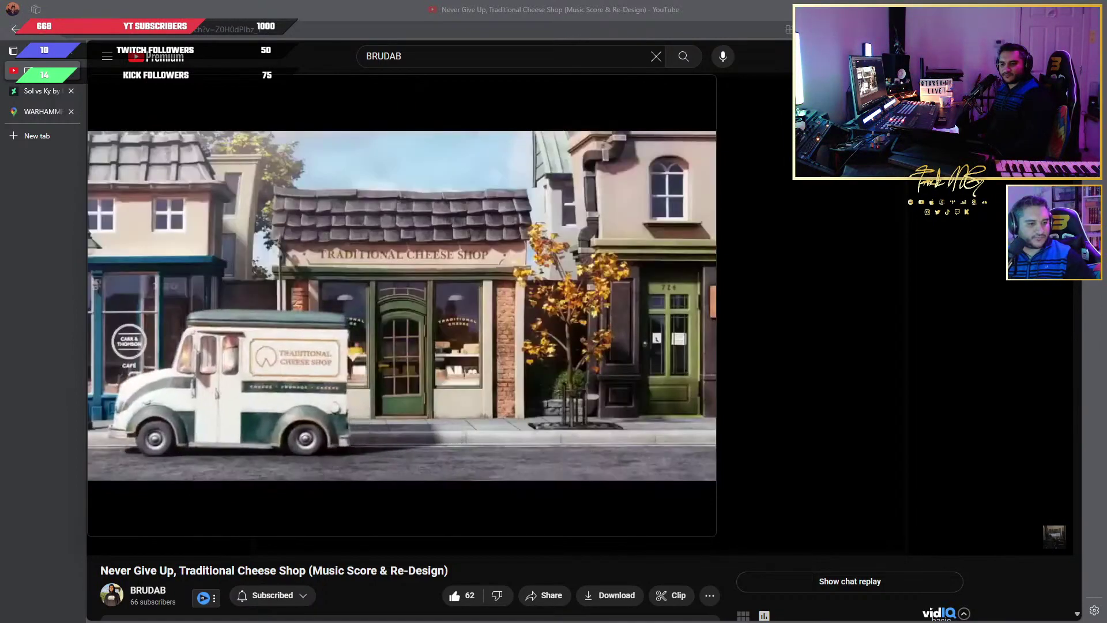
Switch back to Cubase, shift the Kontakt window and play an Organic Hits note while the video runs
{"action": "key", "text": "alt+Tab"}
{"action": "mouse_move", "coordinate": [505, 211]}
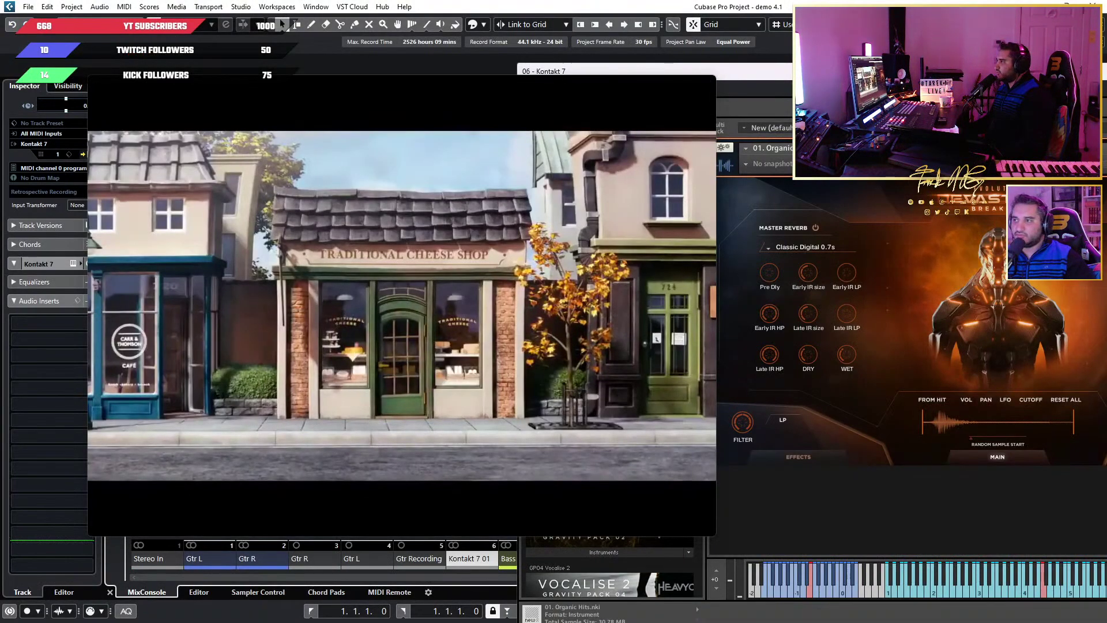
{"action": "left_click_drag", "start_coordinate": [635, 69], "coordinate": [567, 63]}
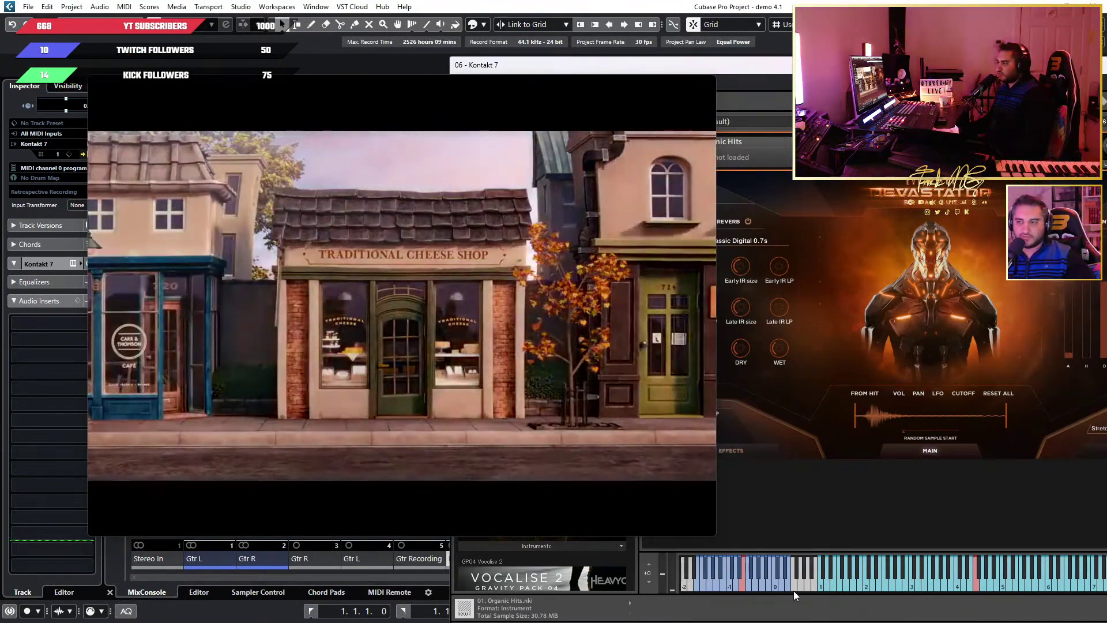
{"action": "left_click", "coordinate": [891, 576]}
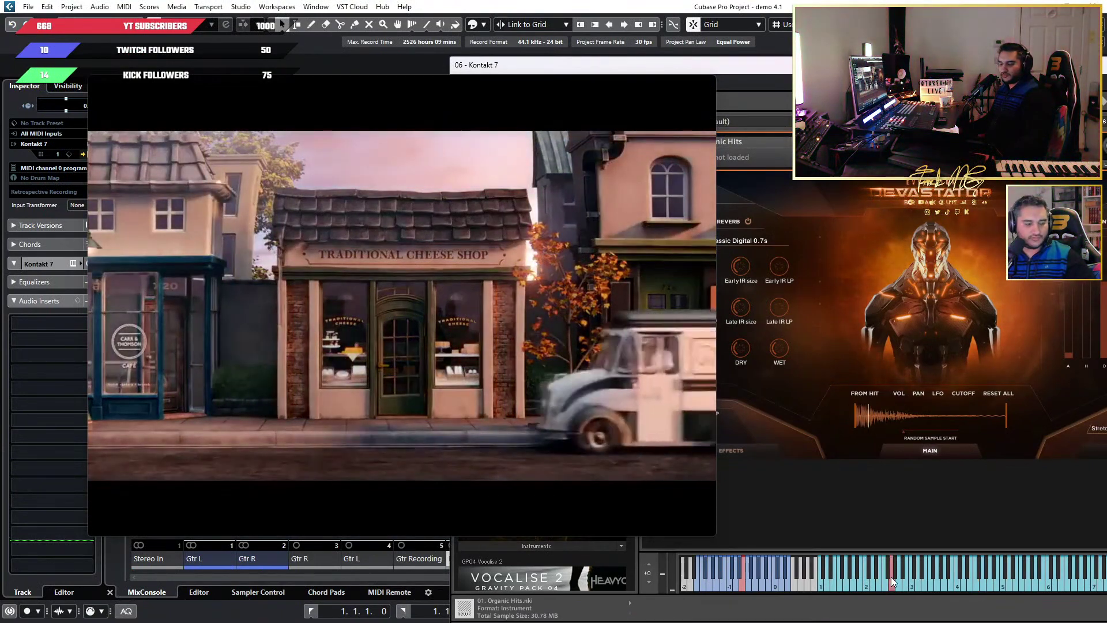
{"action": "mouse_move", "coordinate": [396, 384]}
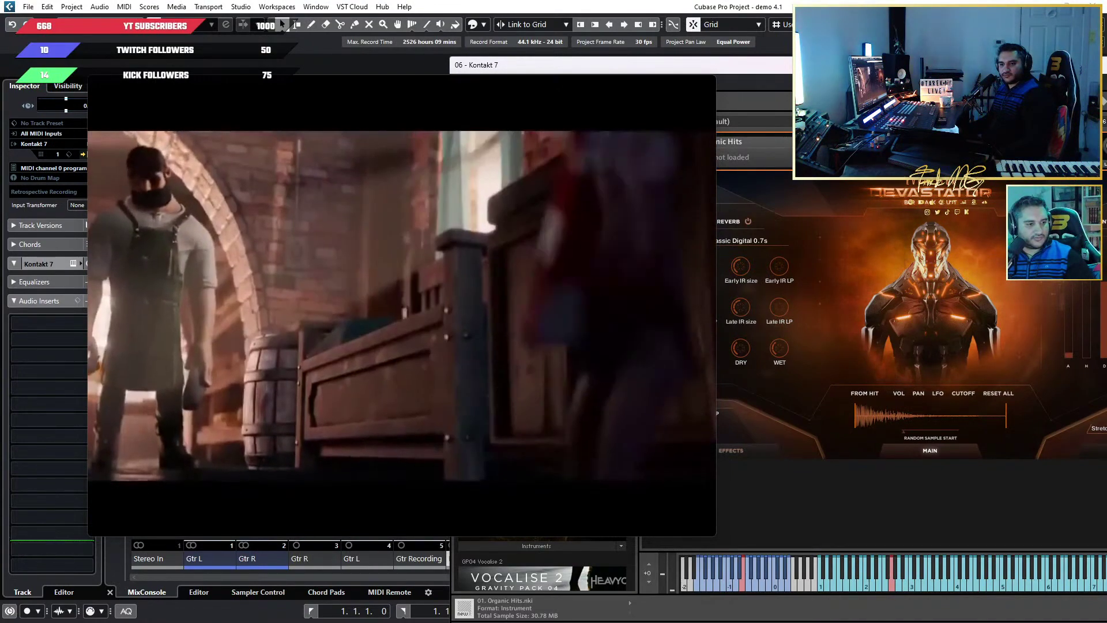
Move the floating video window so that it no longer covers the Stereo Out side of the mixer
{"action": "key", "text": "ctrl+w"}
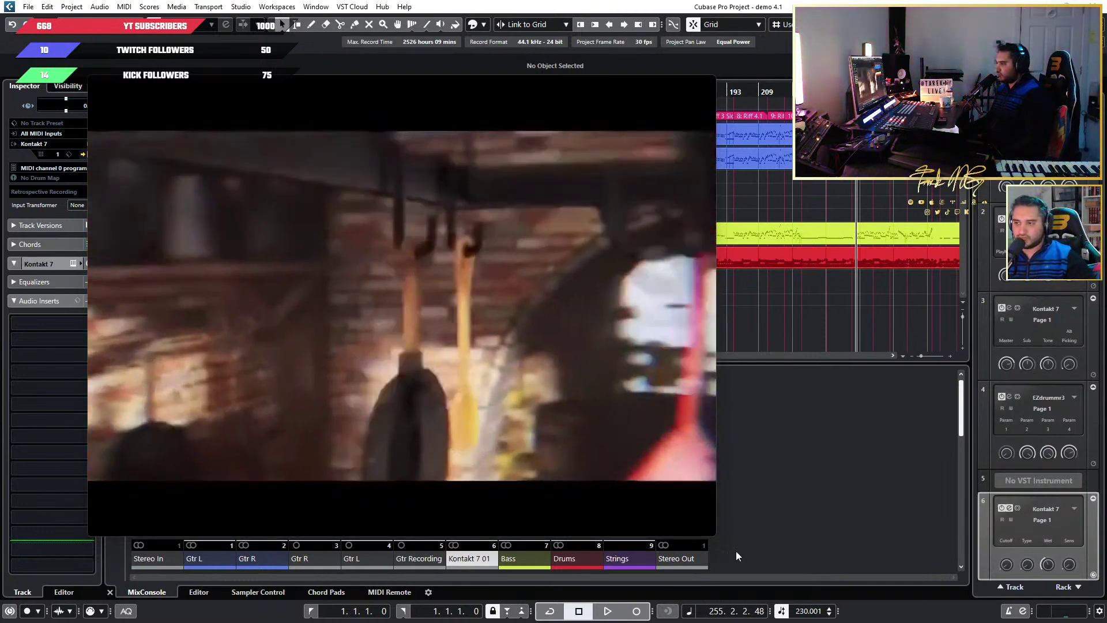
{"action": "key", "text": "Return"}
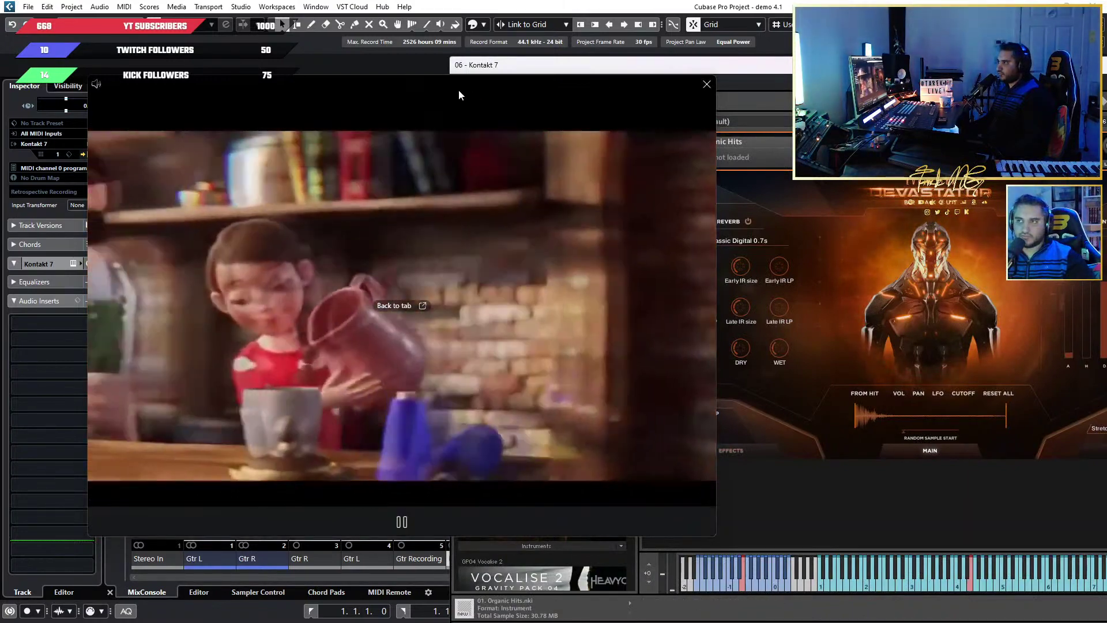
{"action": "left_click_drag", "start_coordinate": [459, 89], "coordinate": [355, 54]}
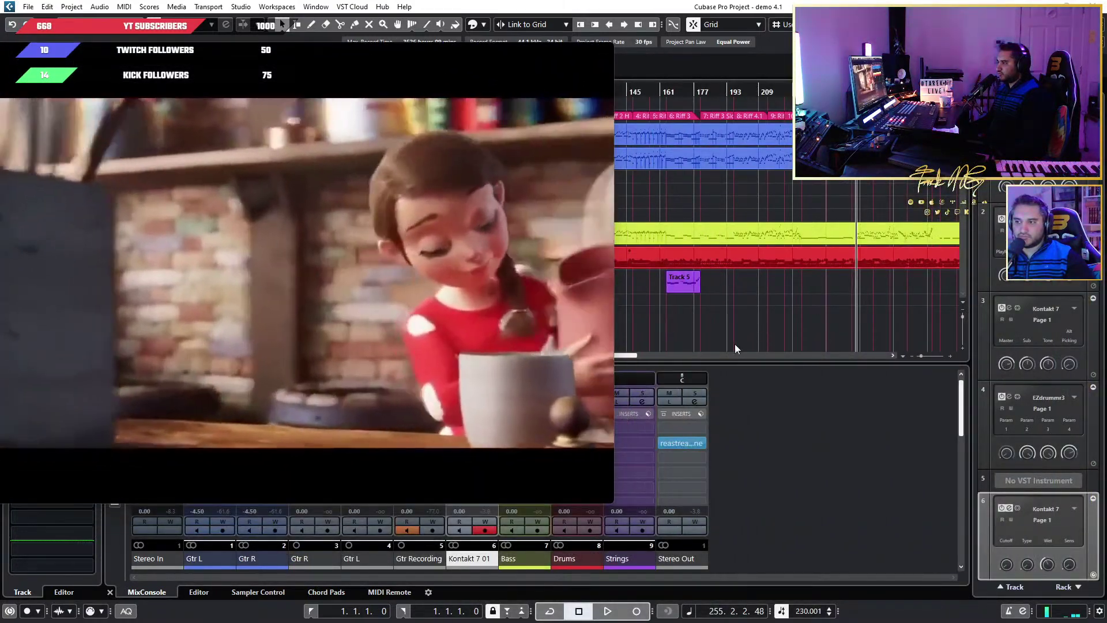
Reposition the Kontakt window to uncover the Stereo Out channel and move ReaStream out of its second insert slot
{"action": "key", "text": "Return"}
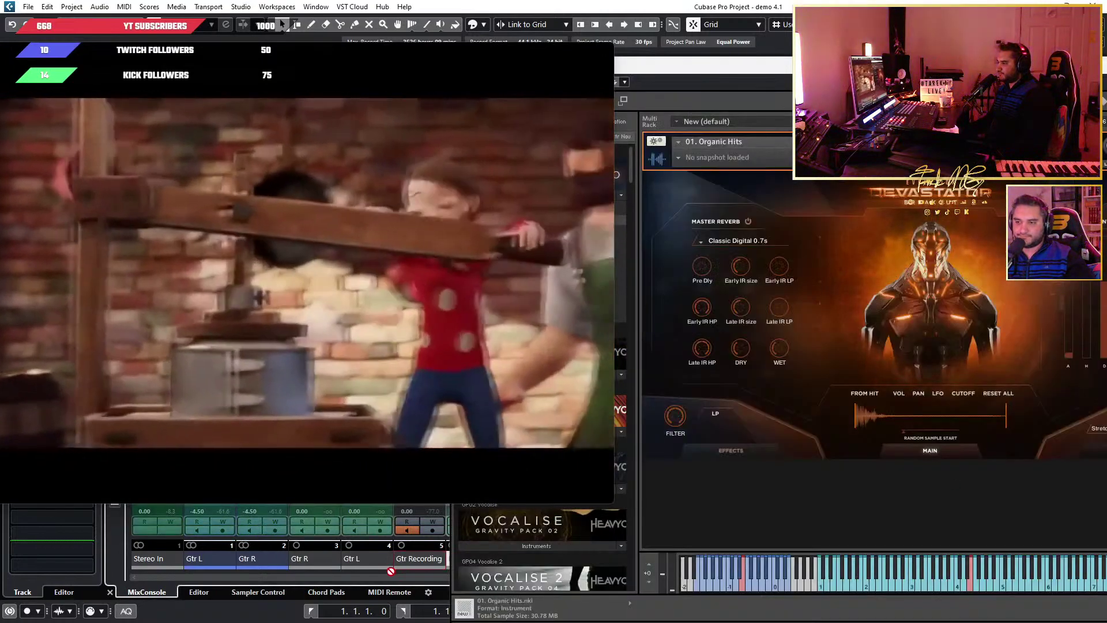
{"action": "left_click_drag", "start_coordinate": [739, 66], "coordinate": [85, 12]}
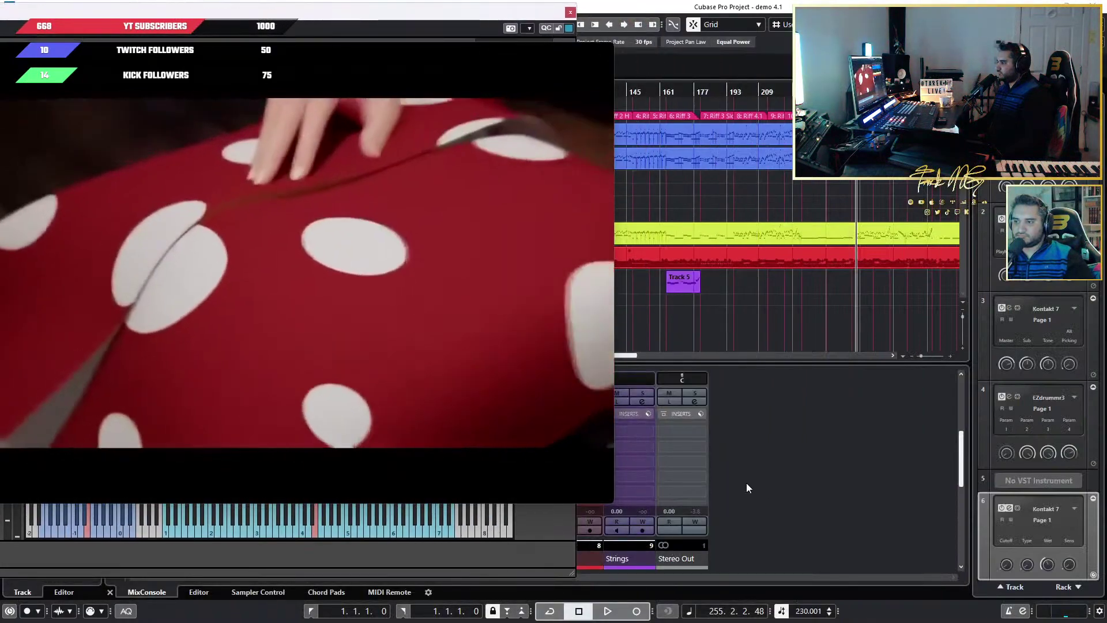
{"action": "scroll", "coordinate": [949, 496], "scroll_direction": "down", "scroll_amount": 3}
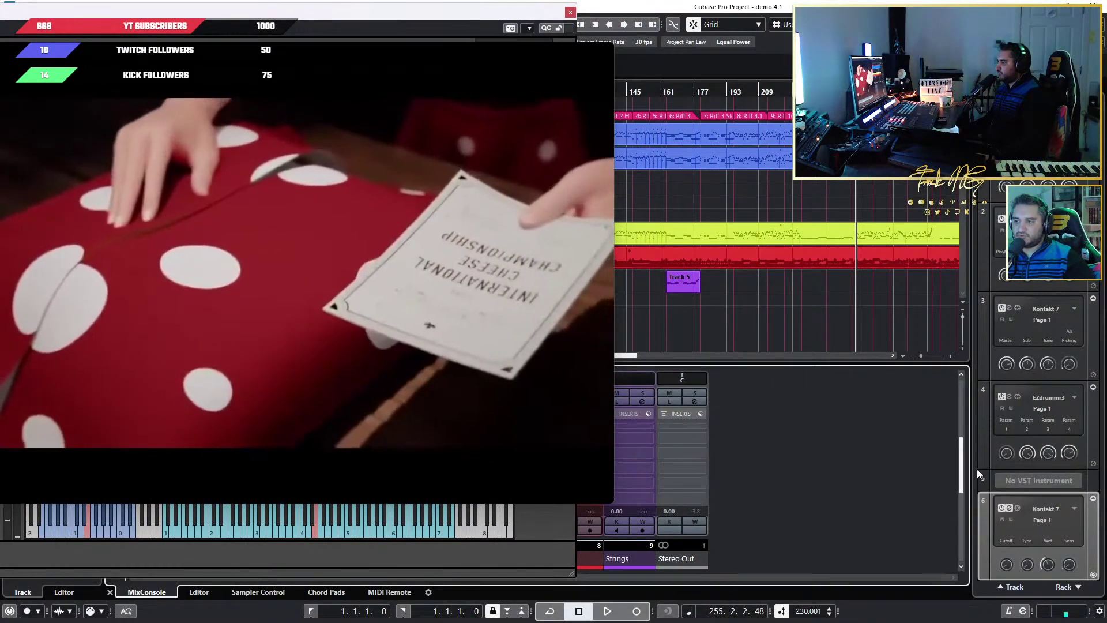
{"action": "left_click_drag", "start_coordinate": [682, 447], "coordinate": [679, 493]}
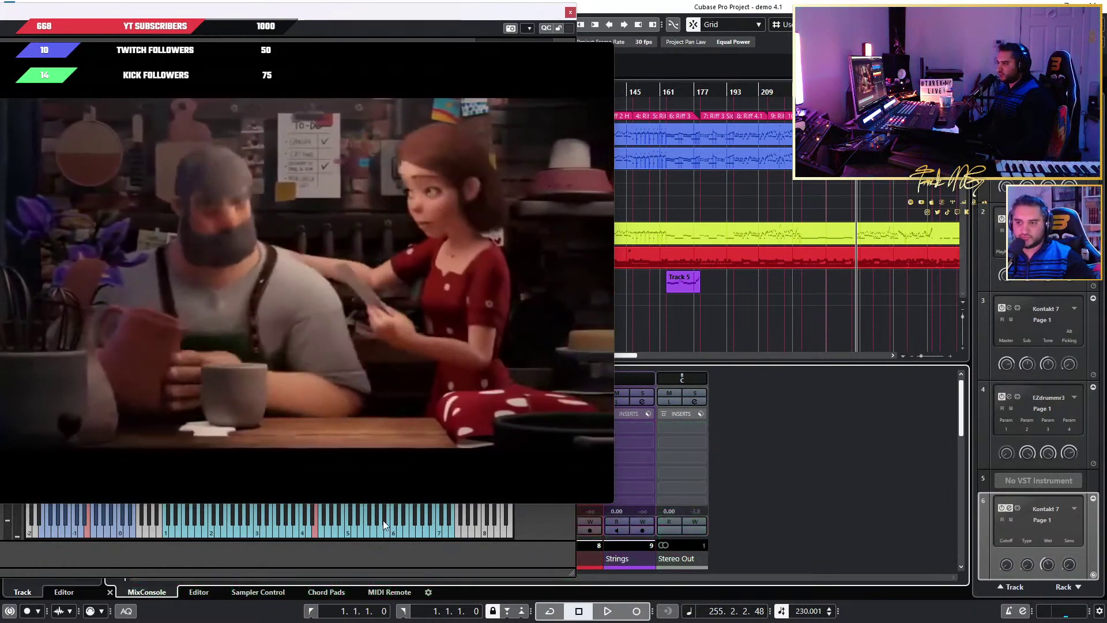
Play another Organic Hits note in Kontakt and find the ReaStream insert on the Stereo Out channel
{"action": "left_click", "coordinate": [375, 533]}
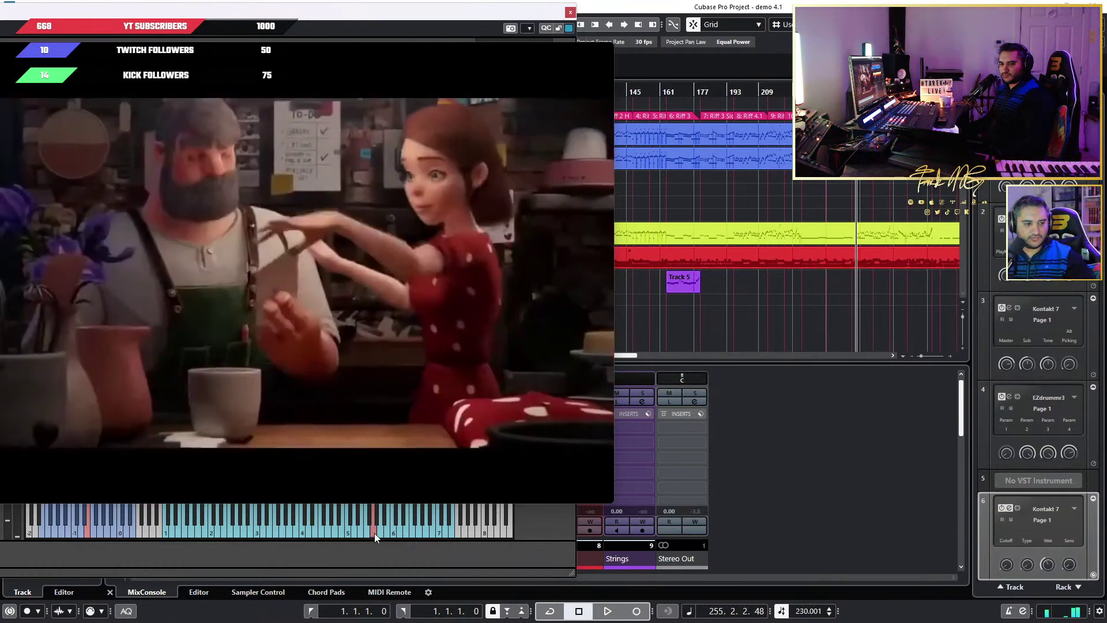
{"action": "key", "text": "Escape"}
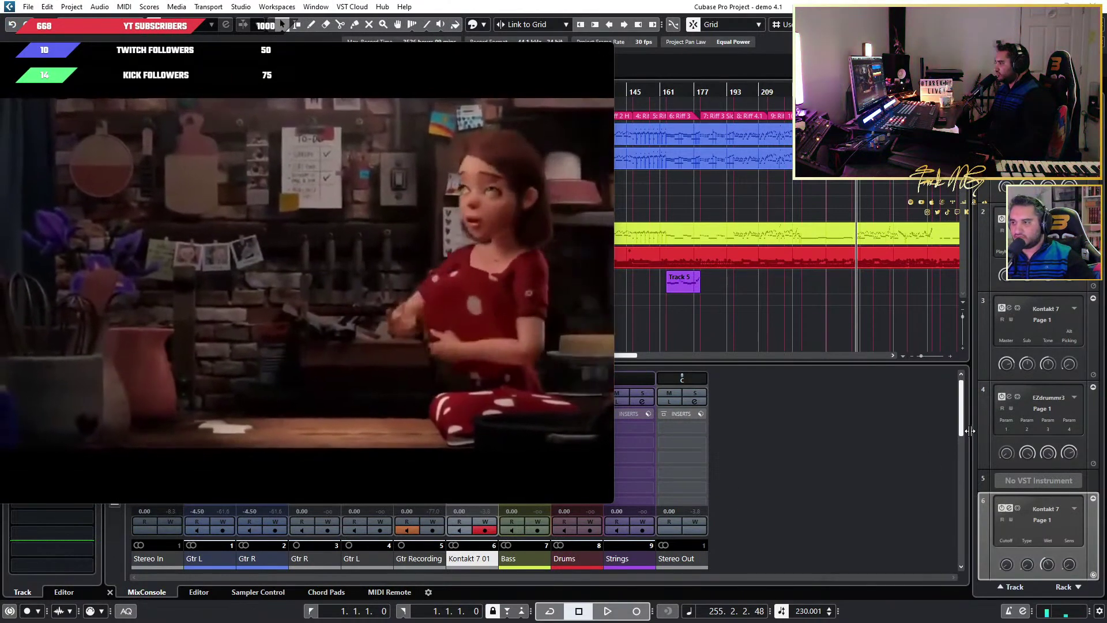
{"action": "left_click_drag", "start_coordinate": [962, 436], "coordinate": [962, 496]}
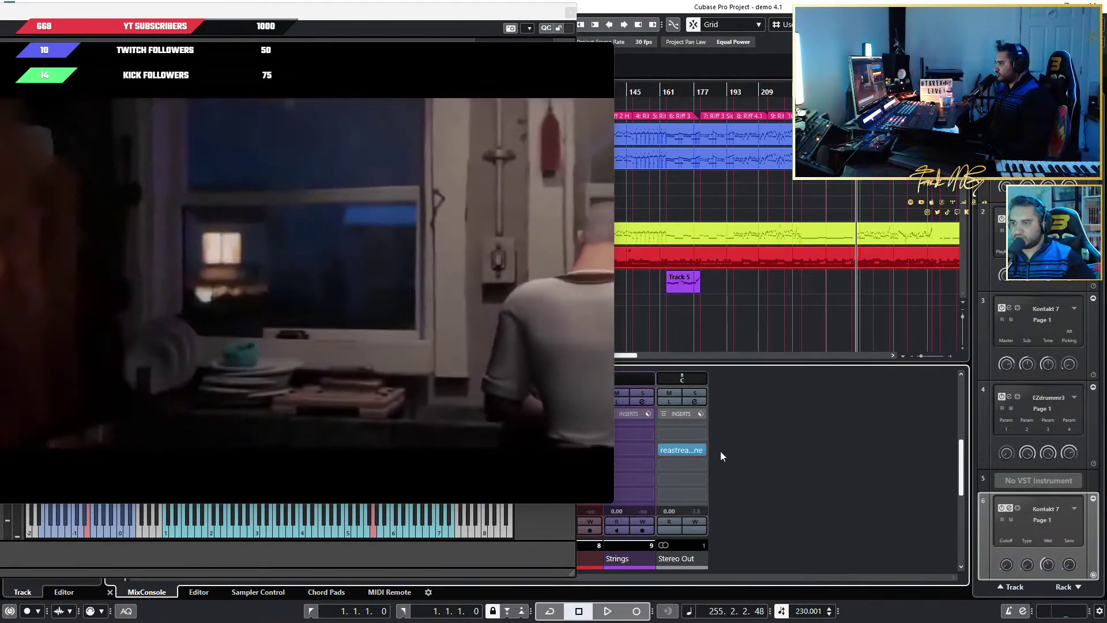
Shrink the floating video window and place it clear of the mixer channels, leaving Stereo Out uncovered
{"action": "left_click_drag", "start_coordinate": [407, 63], "coordinate": [1104, 266]}
{"action": "left_click_drag", "start_coordinate": [795, 241], "coordinate": [375, 104]}
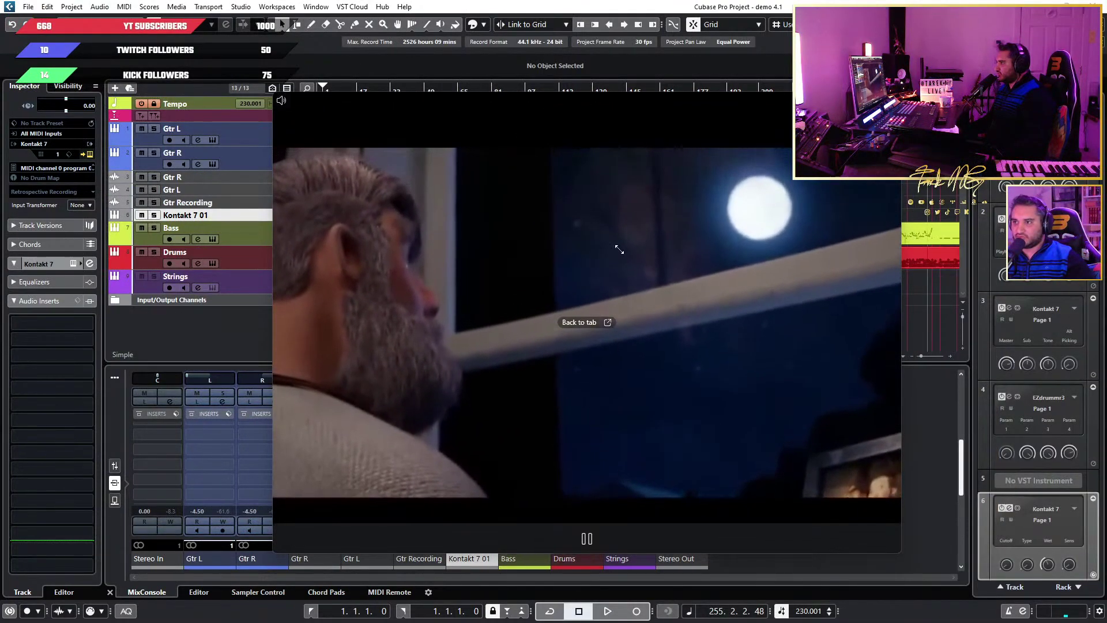
{"action": "left_click_drag", "start_coordinate": [898, 551], "coordinate": [605, 334]}
{"action": "left_click_drag", "start_coordinate": [454, 225], "coordinate": [957, 481]}
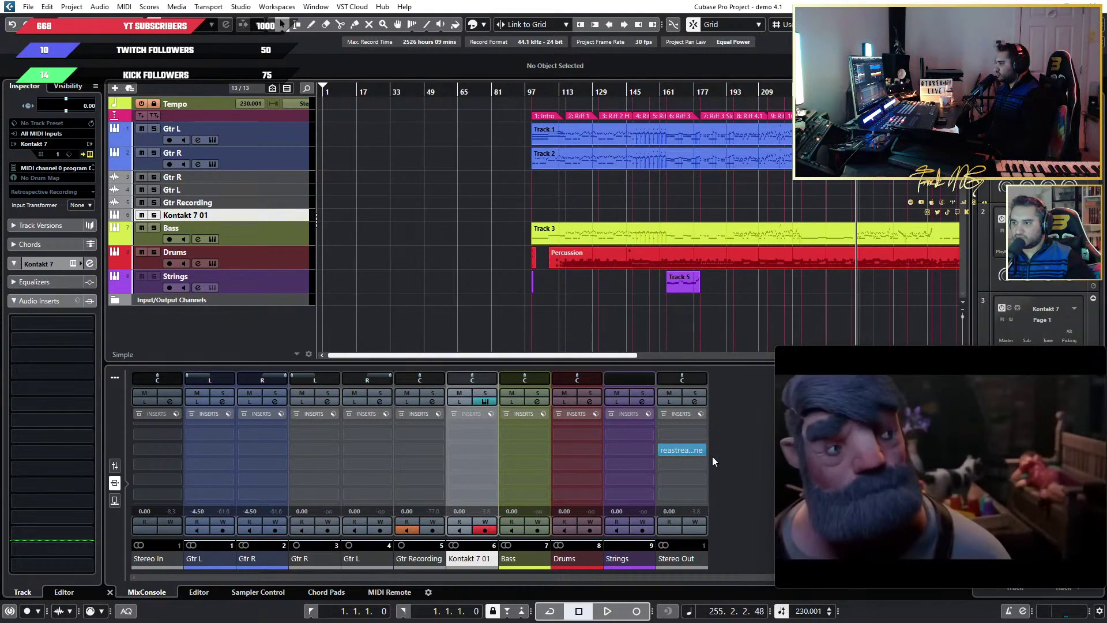
Open ReaStream on Stereo Out and set it to send audio/MIDI to "* local broadcast"
{"action": "left_click", "coordinate": [674, 448]}
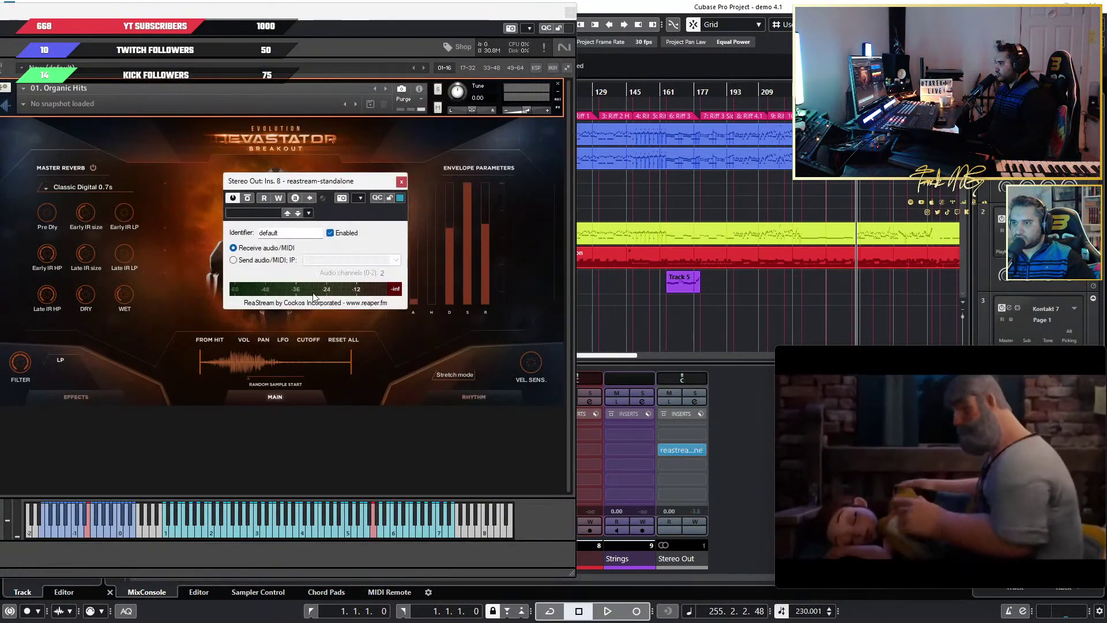
{"action": "left_click", "coordinate": [253, 260]}
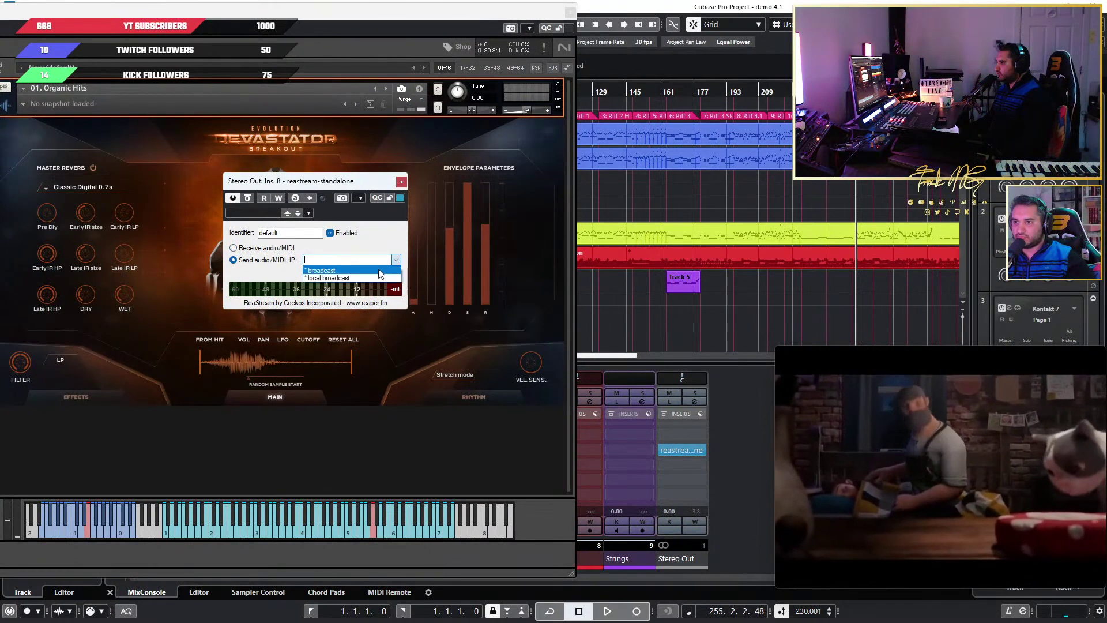
{"action": "left_click", "coordinate": [380, 270]}
{"action": "left_click", "coordinate": [396, 260]}
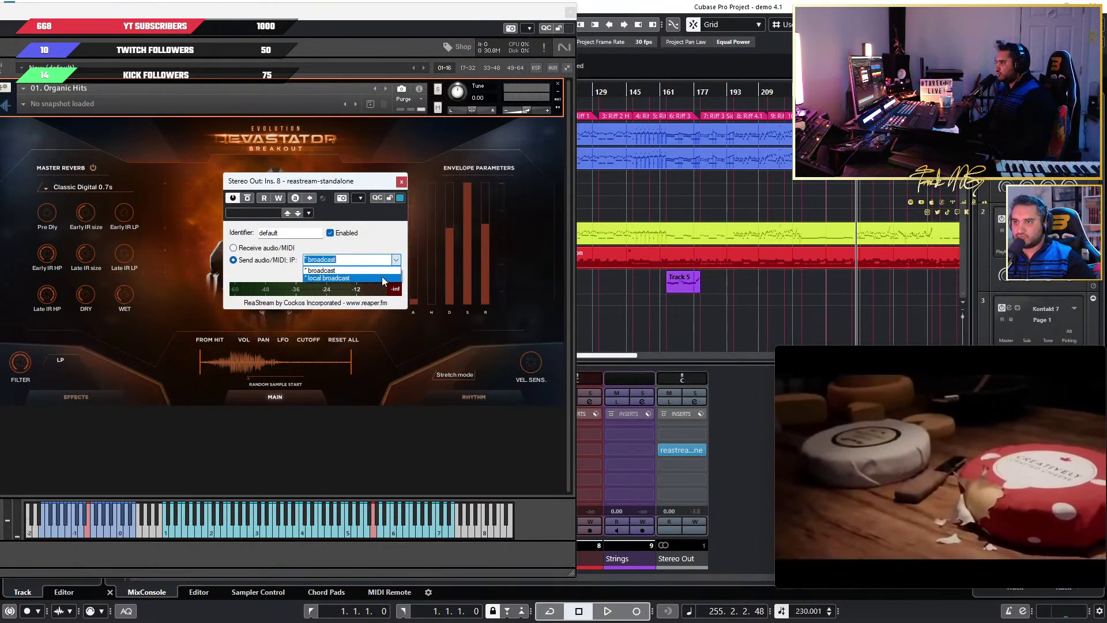
{"action": "left_click", "coordinate": [382, 277]}
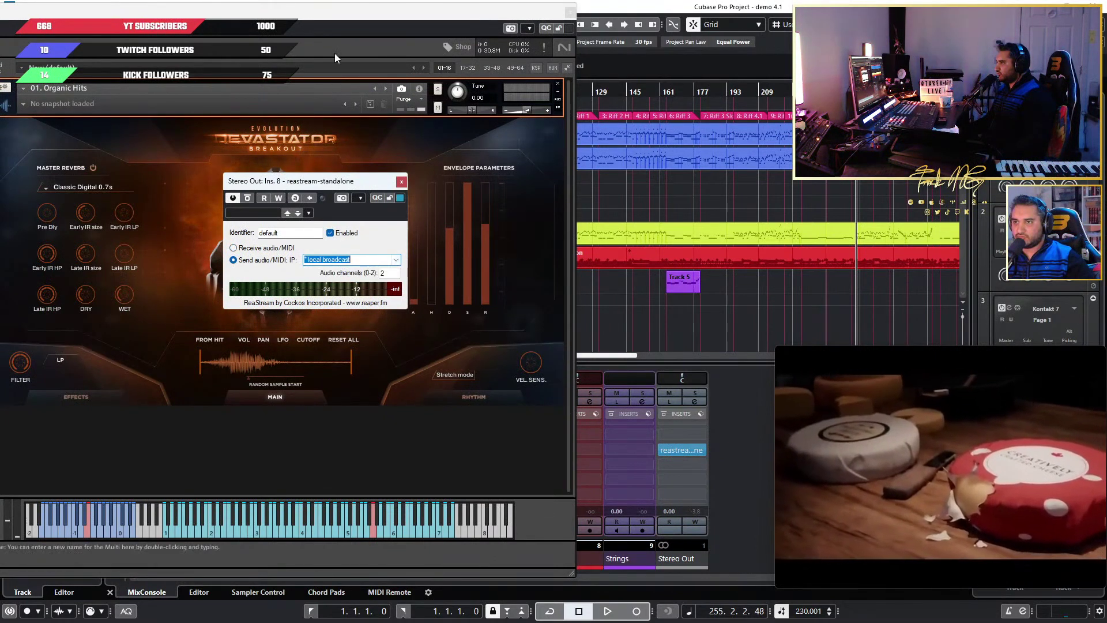
Play Organic Hits notes and rearrange the Kontakt window to check the level reaching ReaStream's send meter
{"action": "left_click", "coordinate": [419, 524]}
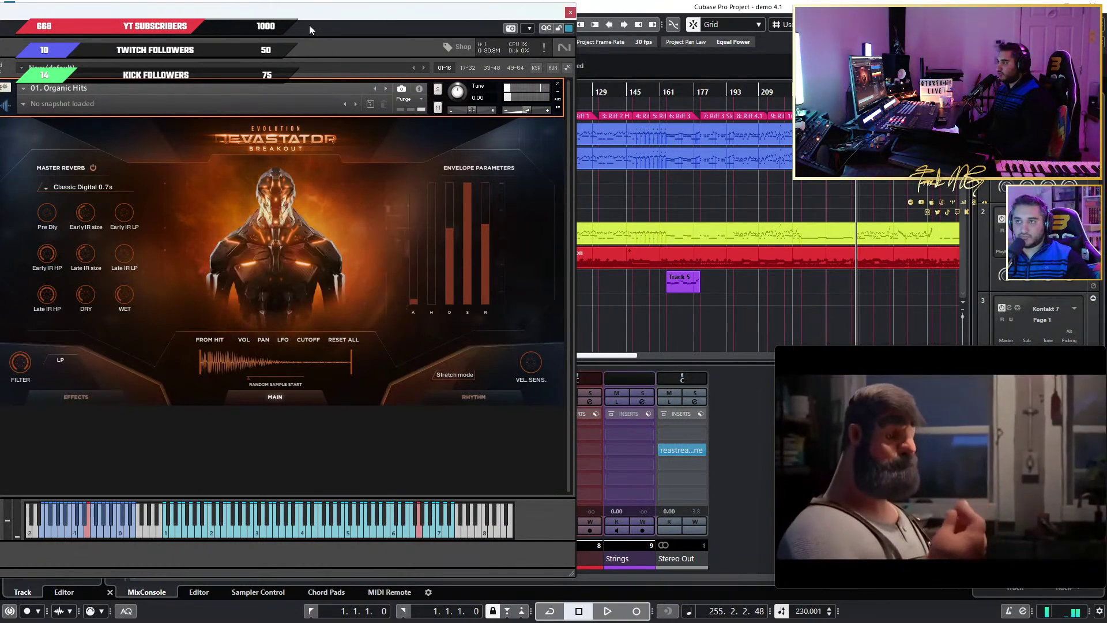
{"action": "left_click_drag", "start_coordinate": [309, 25], "coordinate": [791, 51]}
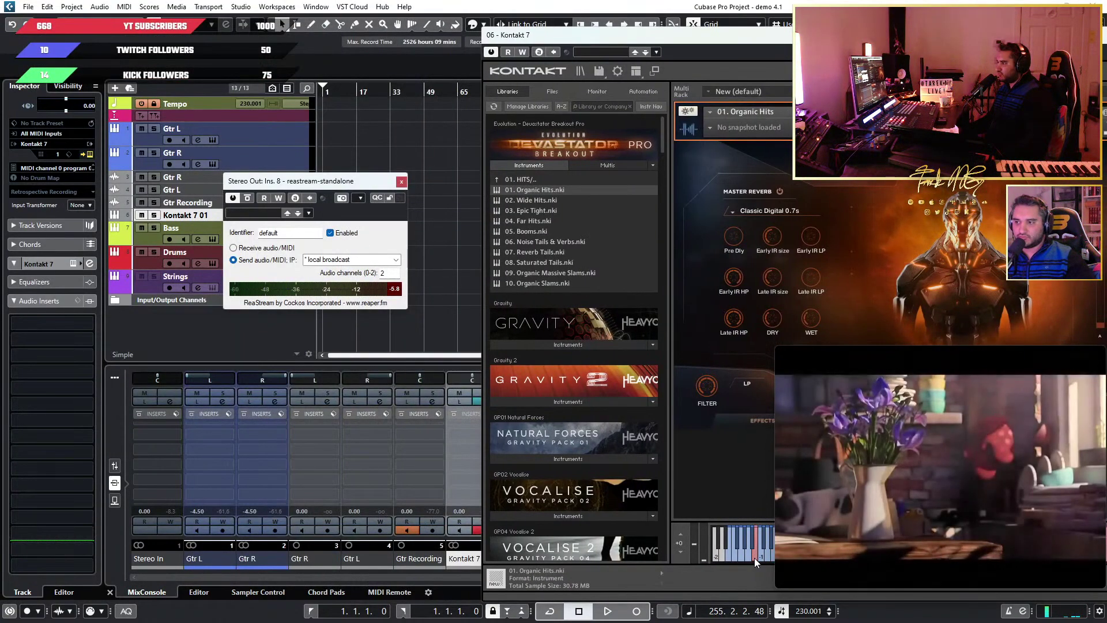
{"action": "left_click_drag", "start_coordinate": [717, 40], "coordinate": [514, 28]}
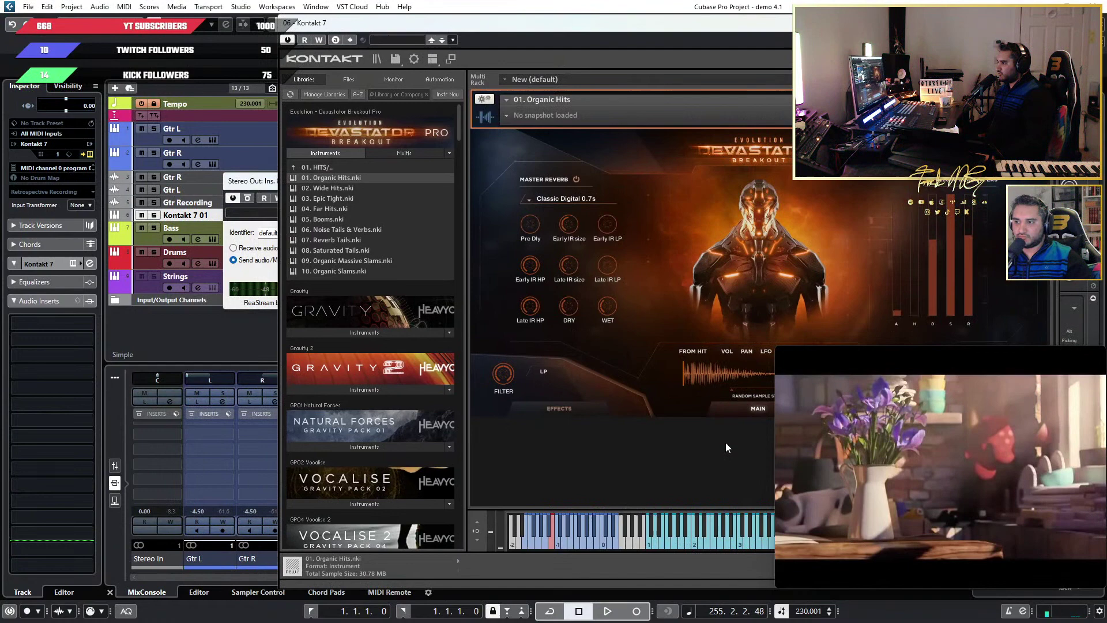
{"action": "left_click", "coordinate": [732, 533]}
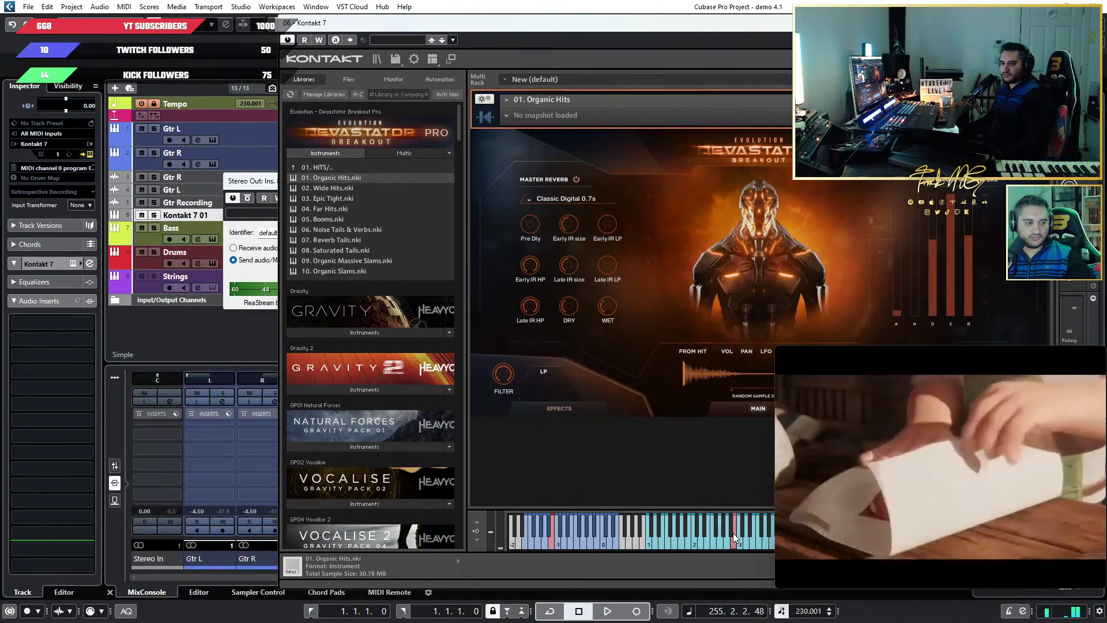
Move the Kontakt window off the Stereo Out channel and shift ReaStream to insert slot 15
{"action": "left_click", "coordinate": [199, 215]}
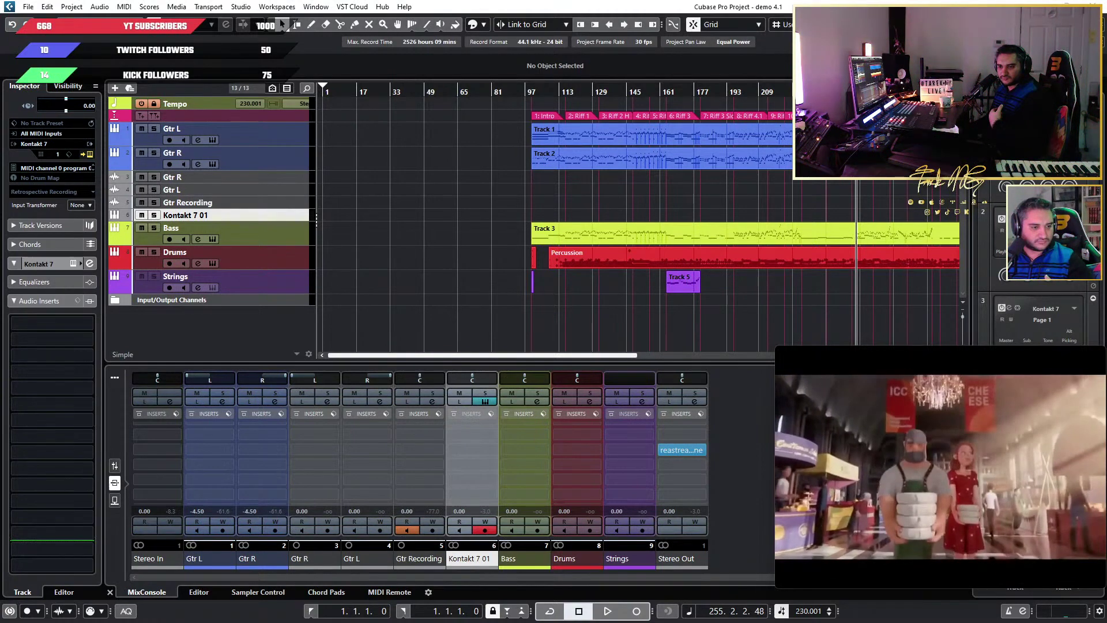
{"action": "left_click", "coordinate": [681, 451]}
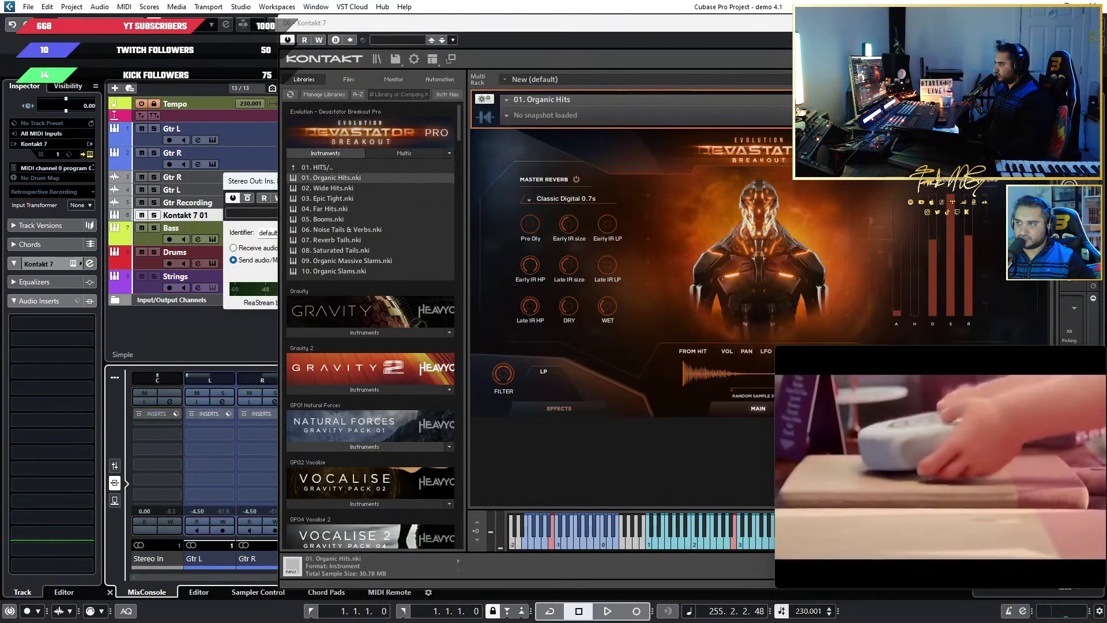
{"action": "left_click_drag", "start_coordinate": [982, 23], "coordinate": [244, 449]}
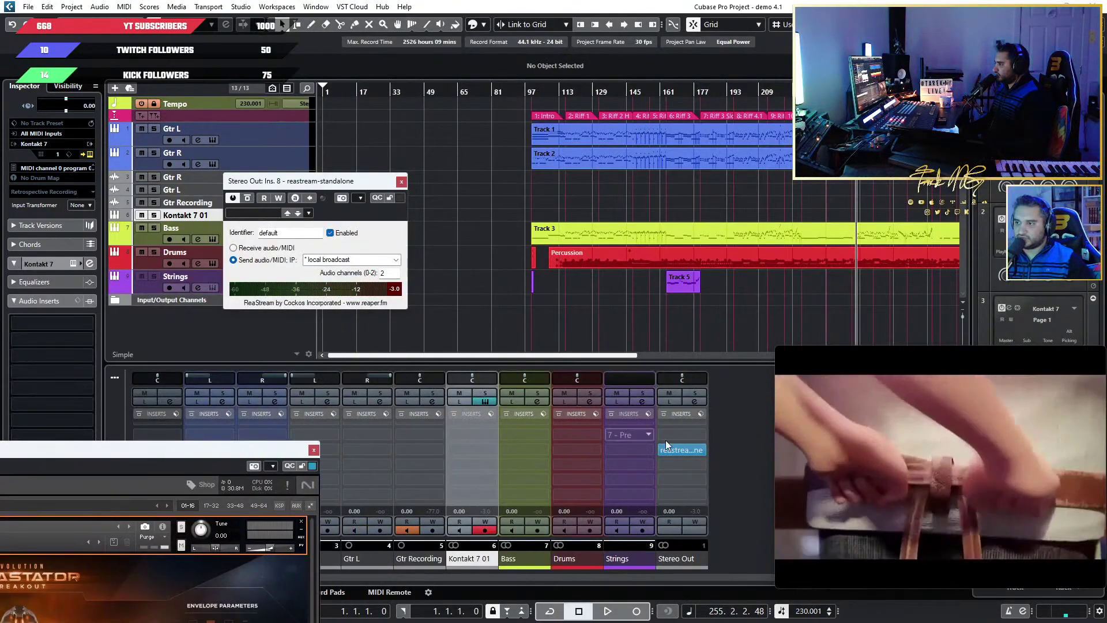
{"action": "mouse_move", "coordinate": [684, 451]}
{"action": "left_mouse_down"}
{"action": "mouse_move", "coordinate": [684, 510]}
{"action": "mouse_move", "coordinate": [681, 465]}
{"action": "left_mouse_up"}
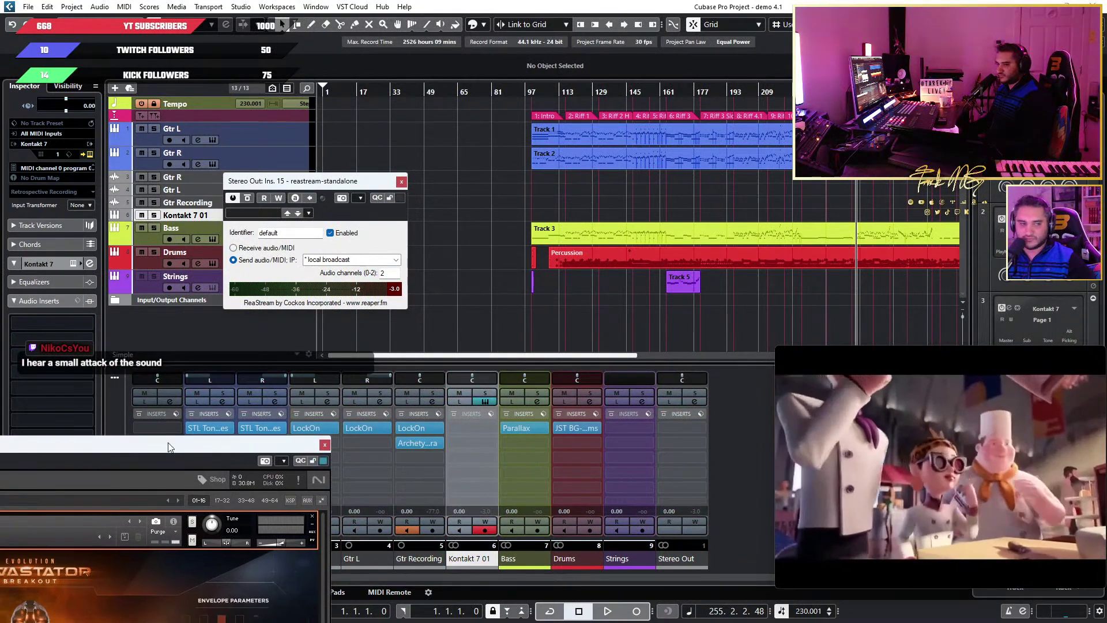
Bring Kontakt's keyboard back into view, play an Organic Hits note through the moved ReaStream, and hide the Kontakt window
{"action": "left_click_drag", "start_coordinate": [203, 453], "coordinate": [871, 147]}
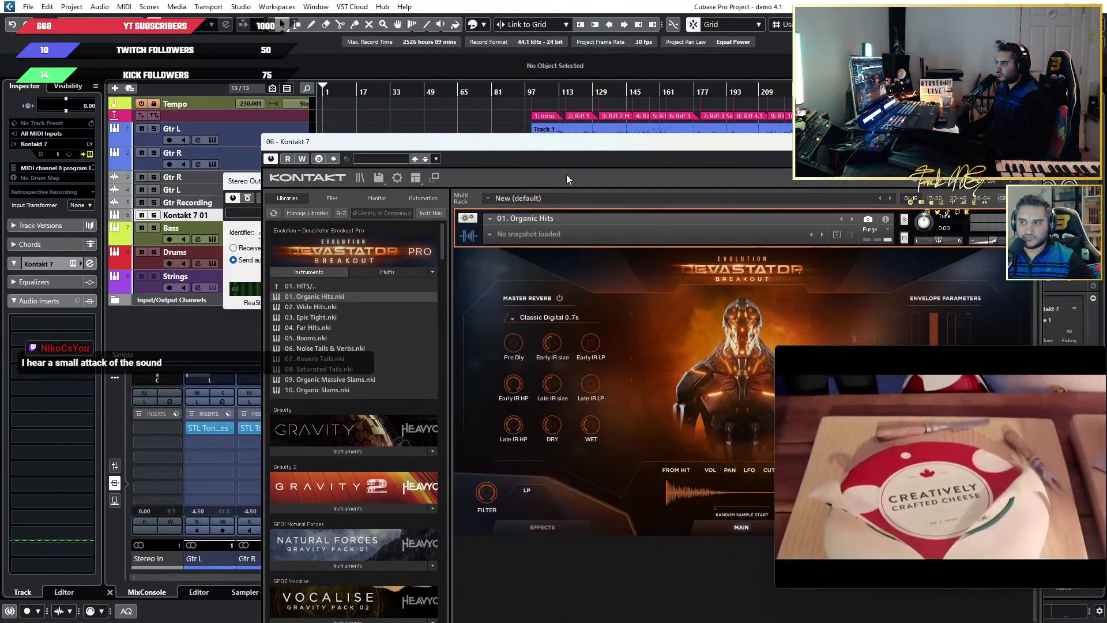
{"action": "left_click_drag", "start_coordinate": [567, 174], "coordinate": [422, 71]}
{"action": "left_click", "coordinate": [670, 562]}
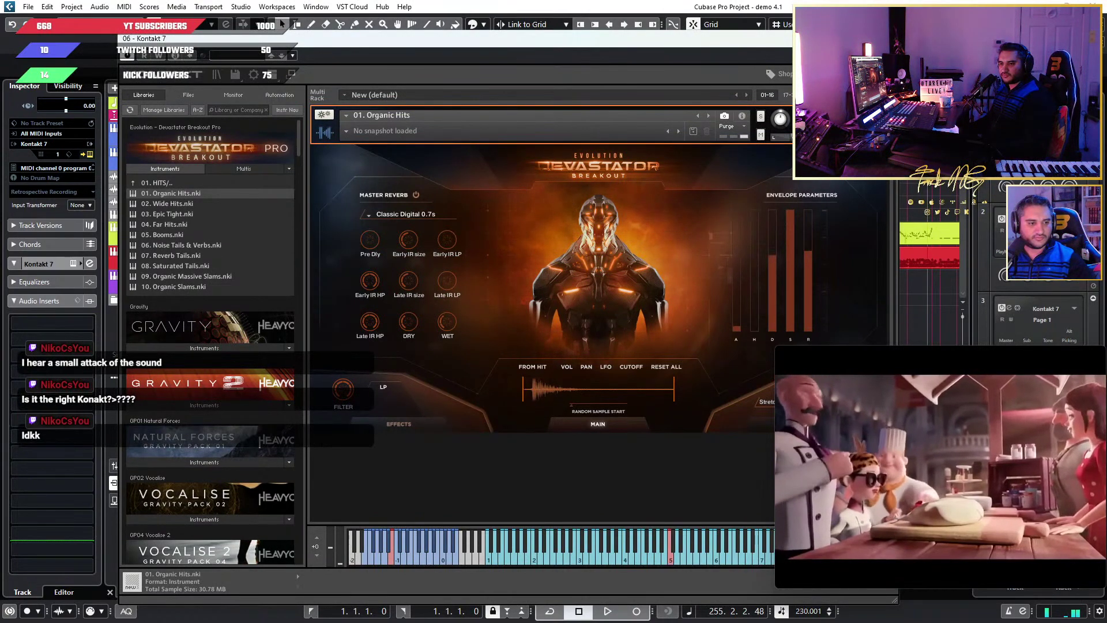
{"action": "left_click", "coordinate": [90, 263]}
{"action": "left_click", "coordinate": [89, 264]}
{"action": "left_click", "coordinate": [90, 263]}
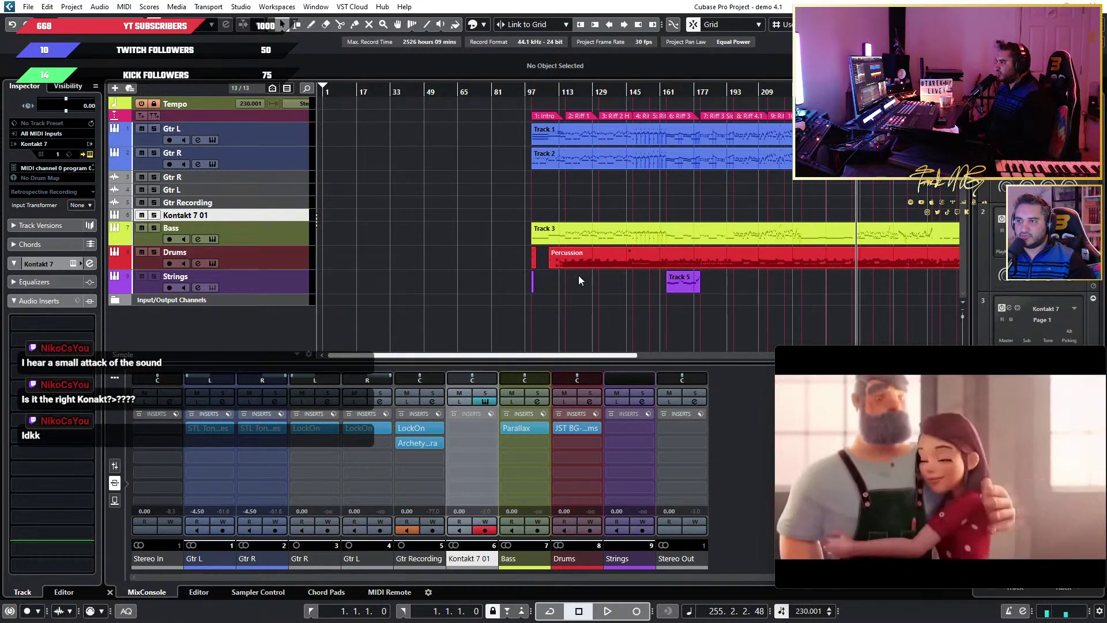
Pause the video, play the project with Bass soloed from around bar 113, and move Kontakt to uncover the arrangement
{"action": "mouse_move", "coordinate": [1016, 448]}
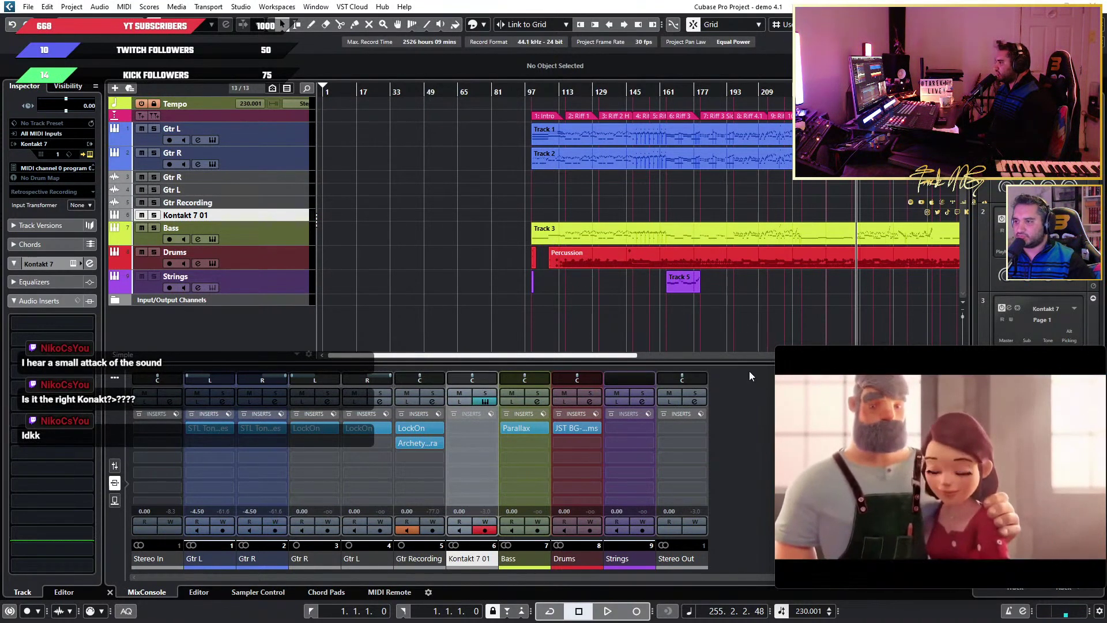
{"action": "left_click", "coordinate": [151, 222]}
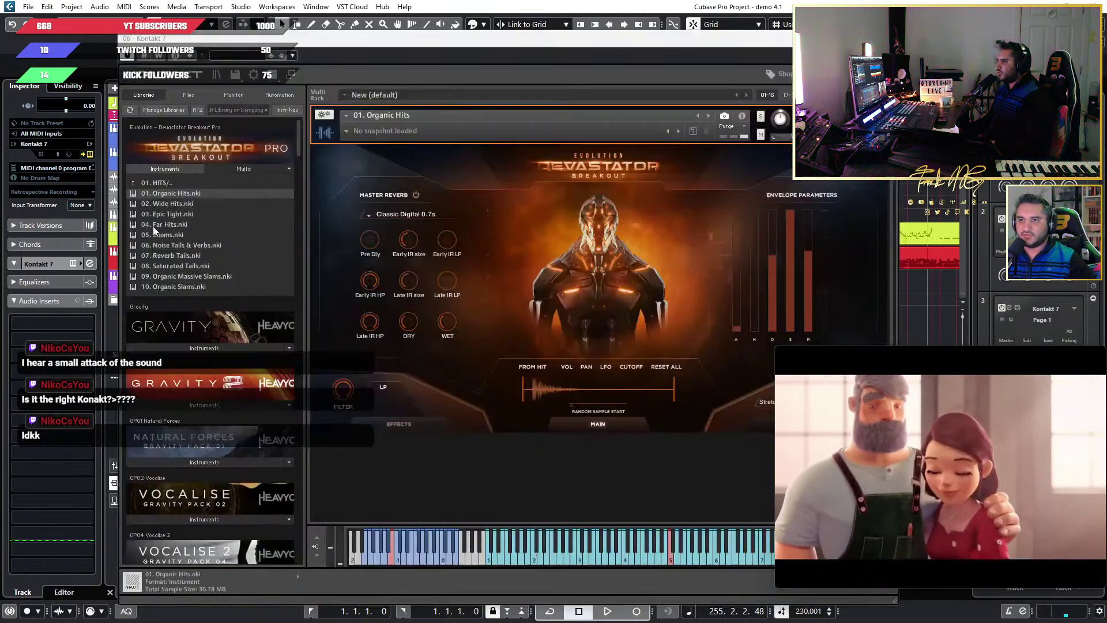
{"action": "left_click_drag", "start_coordinate": [616, 39], "coordinate": [722, 492]}
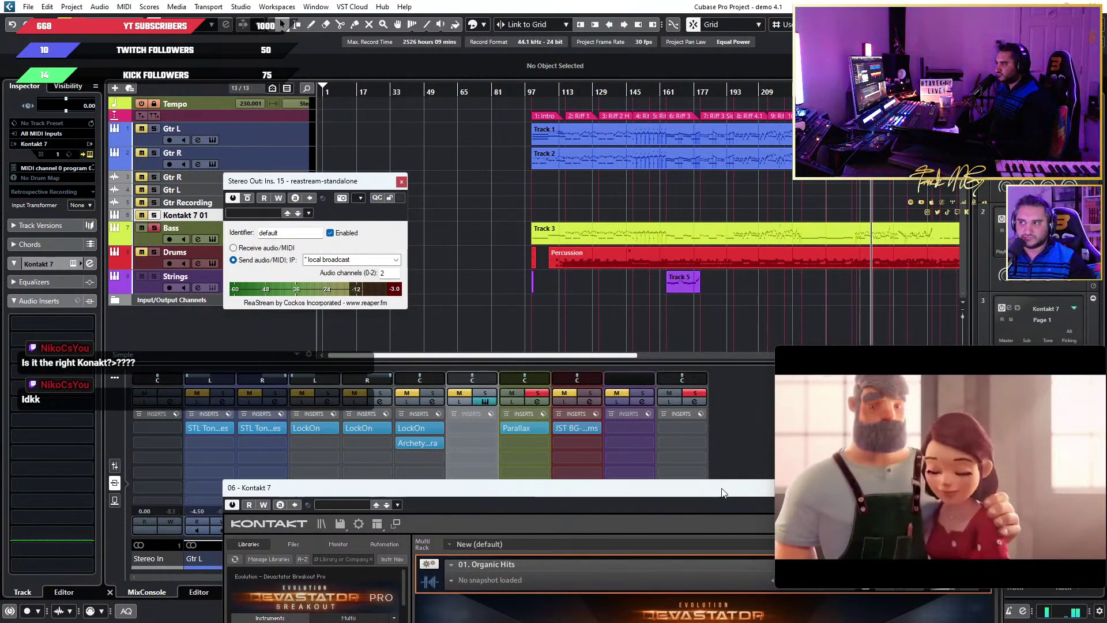
{"action": "left_click_drag", "start_coordinate": [723, 492], "coordinate": [858, 280]}
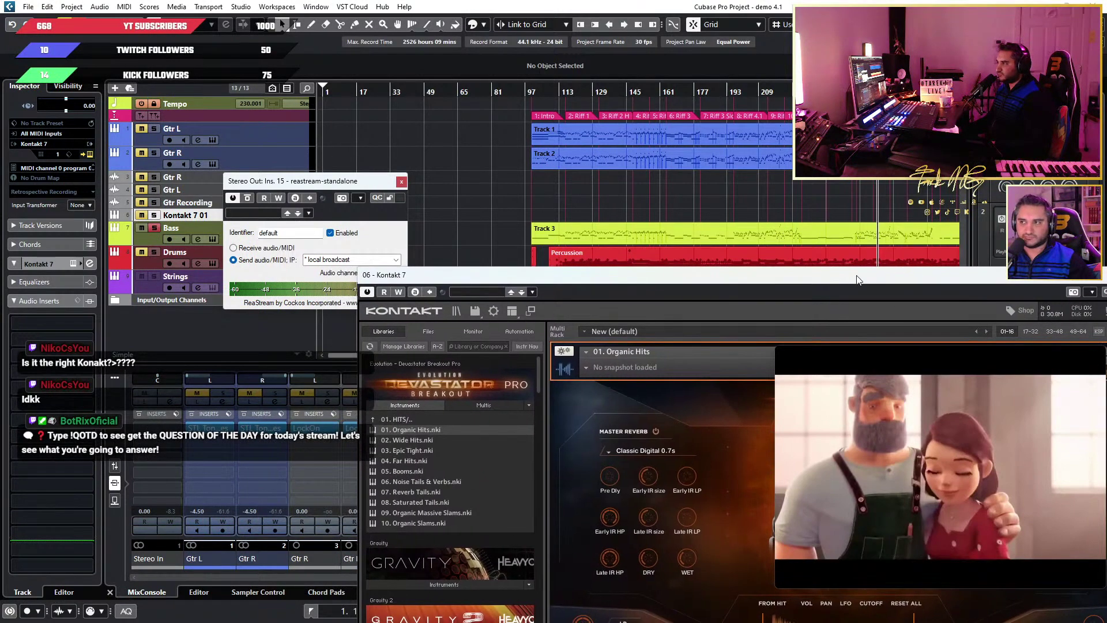
{"action": "left_click", "coordinate": [566, 90]}
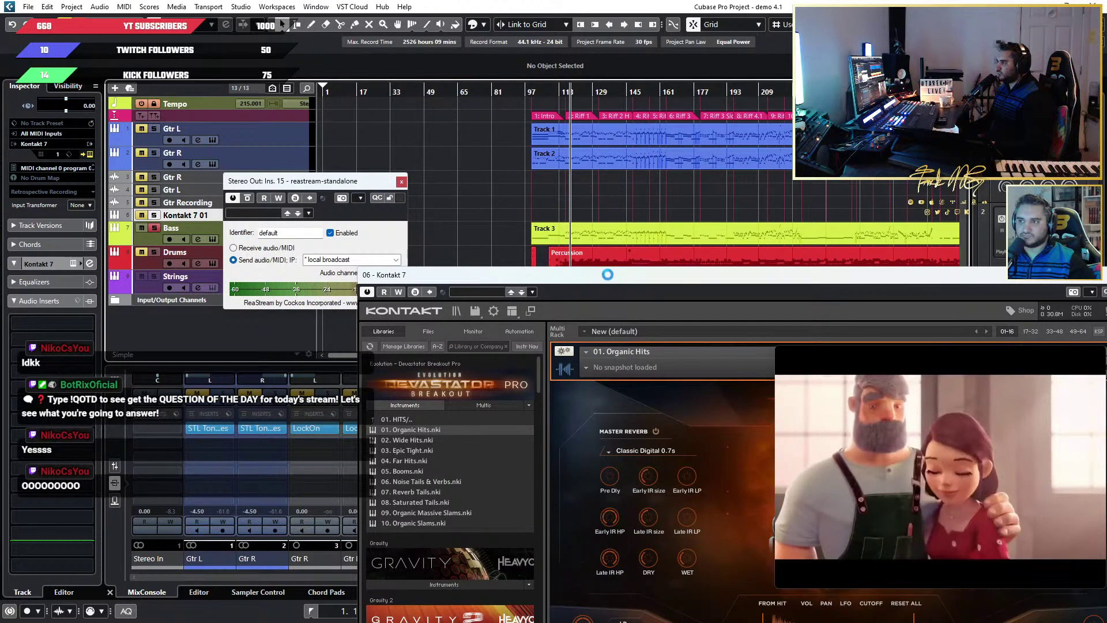
Select the Bass track, moving the Kontakt and video windows out of the way, and close the ReaStream window
{"action": "left_click_drag", "start_coordinate": [607, 274], "coordinate": [365, 87]}
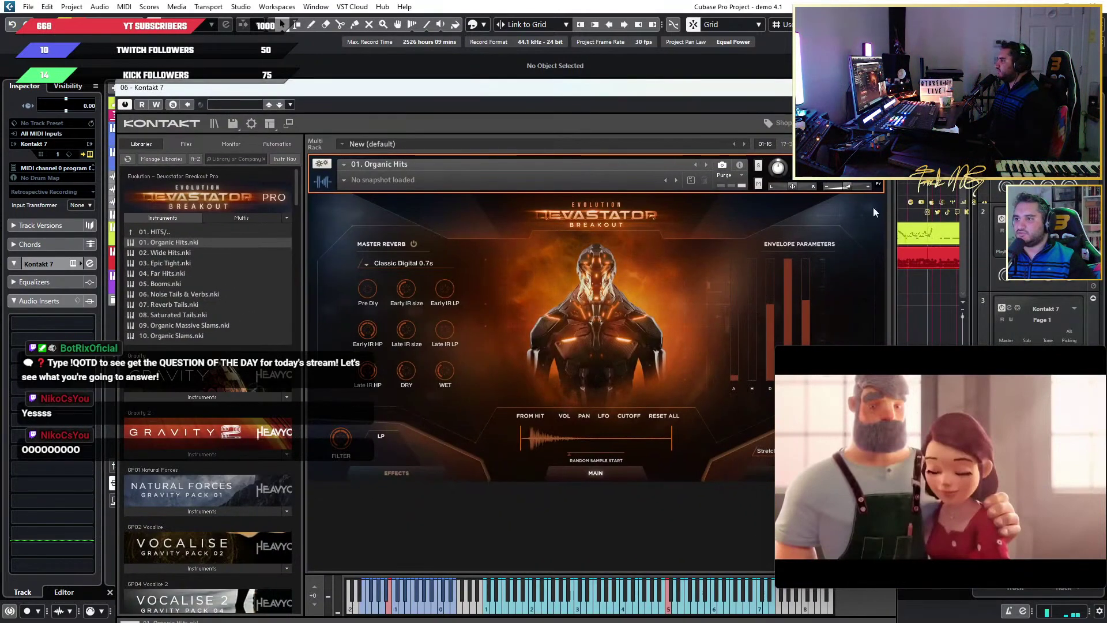
{"action": "left_click_drag", "start_coordinate": [1021, 399], "coordinate": [971, 398]}
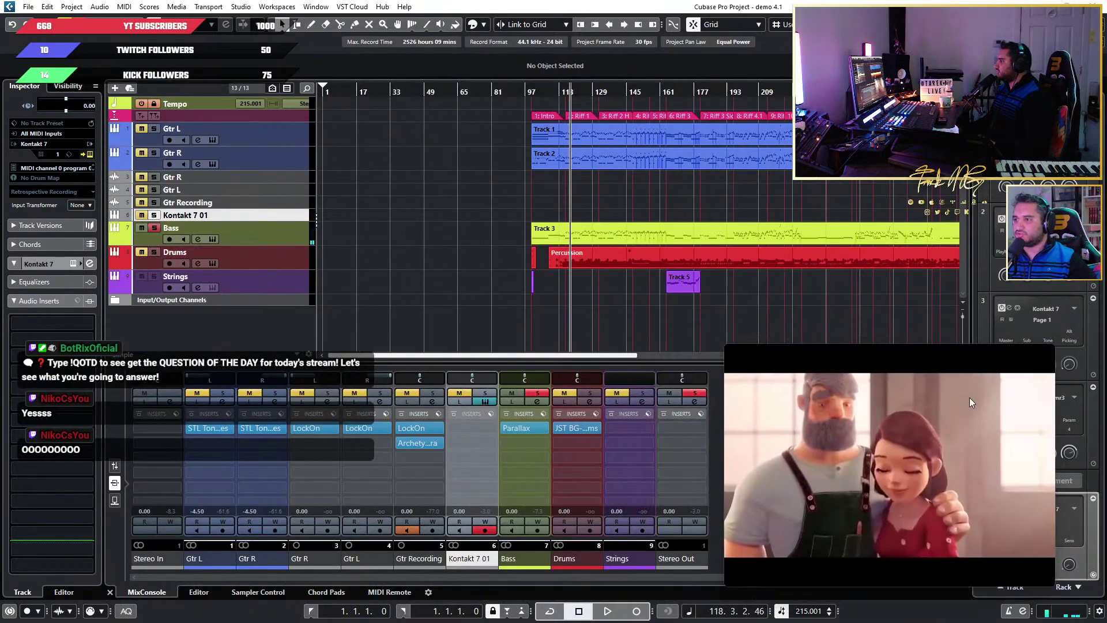
{"action": "left_click", "coordinate": [274, 230]}
{"action": "left_click_drag", "start_coordinate": [724, 107], "coordinate": [1042, 82]}
{"action": "left_click", "coordinate": [400, 183]}
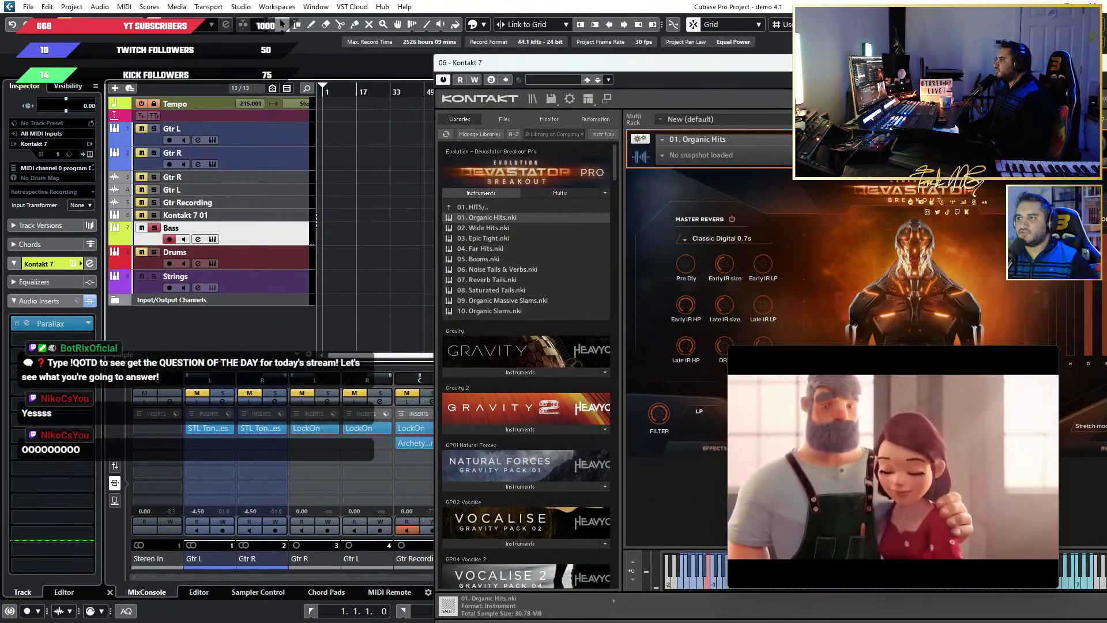
Move the floating video off the Cubase screen, select the Drums track and reposition Kontakt with its keyboard fully visible
{"action": "left_click_drag", "start_coordinate": [874, 67], "coordinate": [622, 33]}
{"action": "left_click_drag", "start_coordinate": [977, 432], "coordinate": [0, 426]}
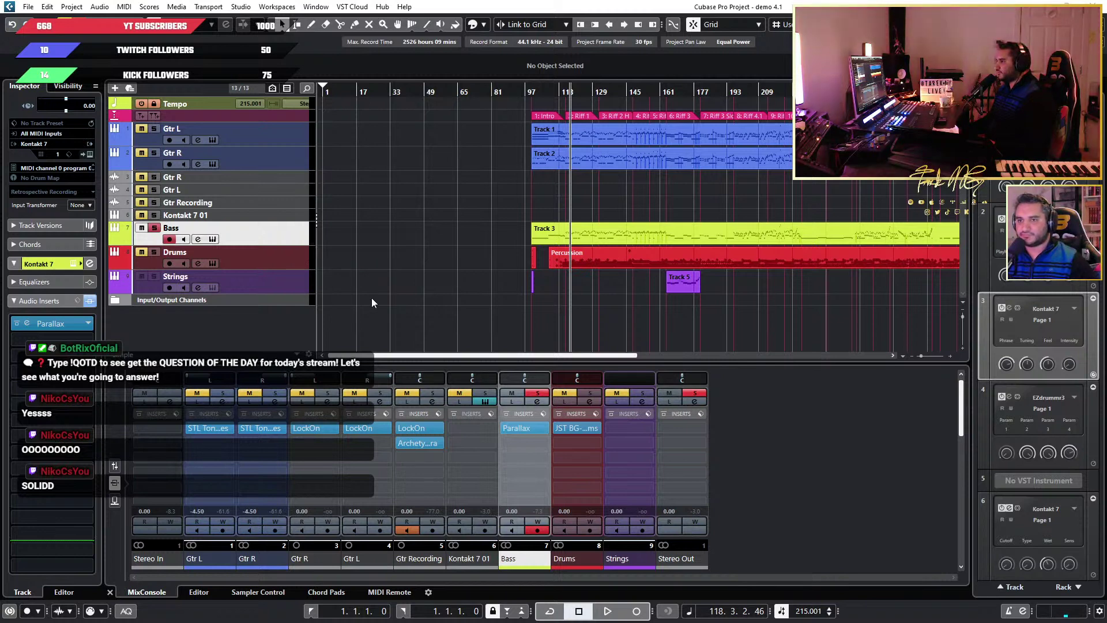
{"action": "left_click", "coordinate": [279, 260]}
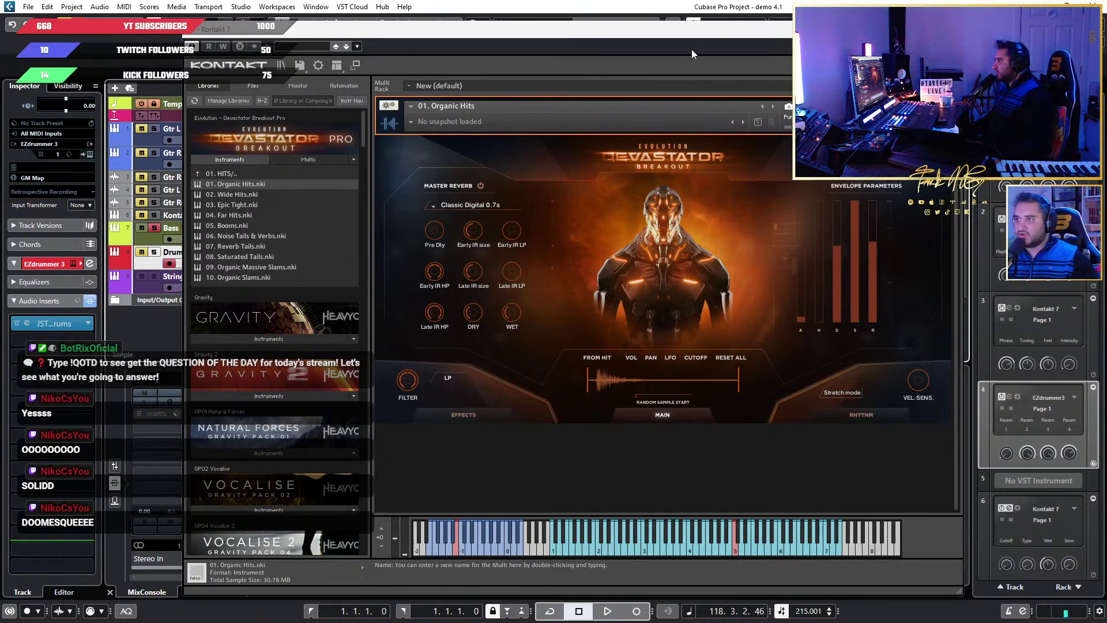
{"action": "left_click_drag", "start_coordinate": [700, 35], "coordinate": [695, 15]}
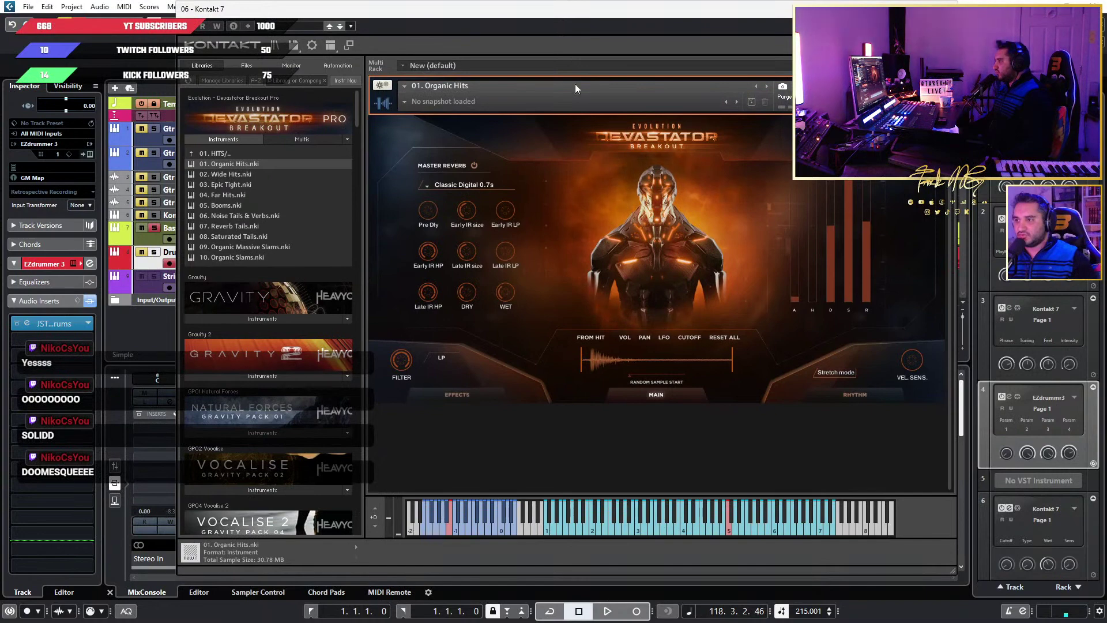
{"action": "left_click_drag", "start_coordinate": [560, 8], "coordinate": [570, 40]}
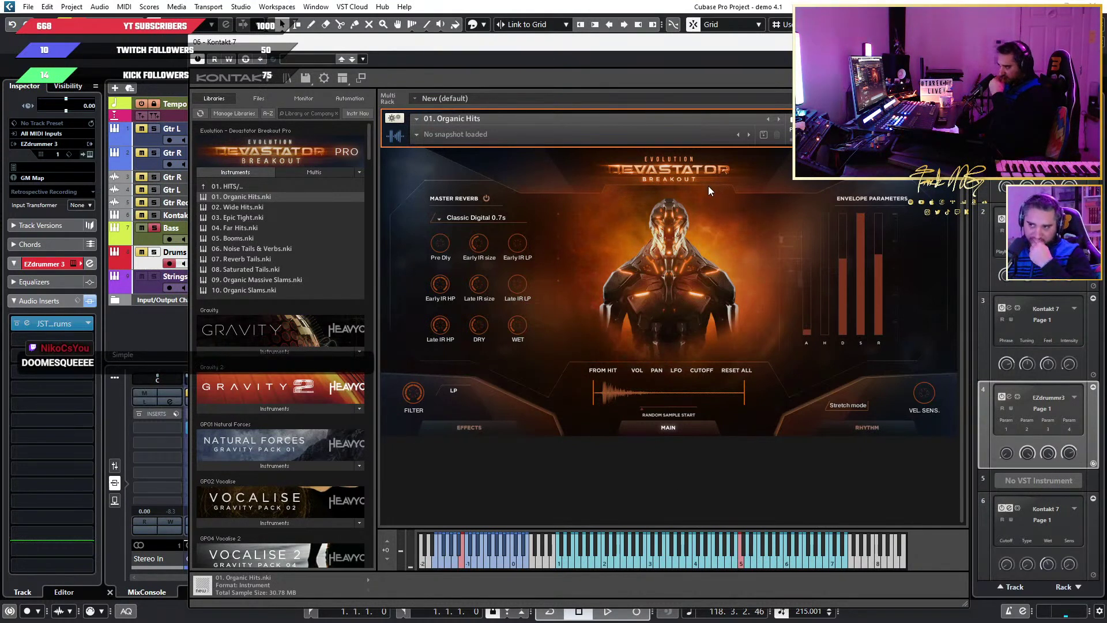
Clear the Bass solo and play three different Organic Hits notes on Kontakt's keyboard
{"action": "left_click", "coordinate": [812, 561]}
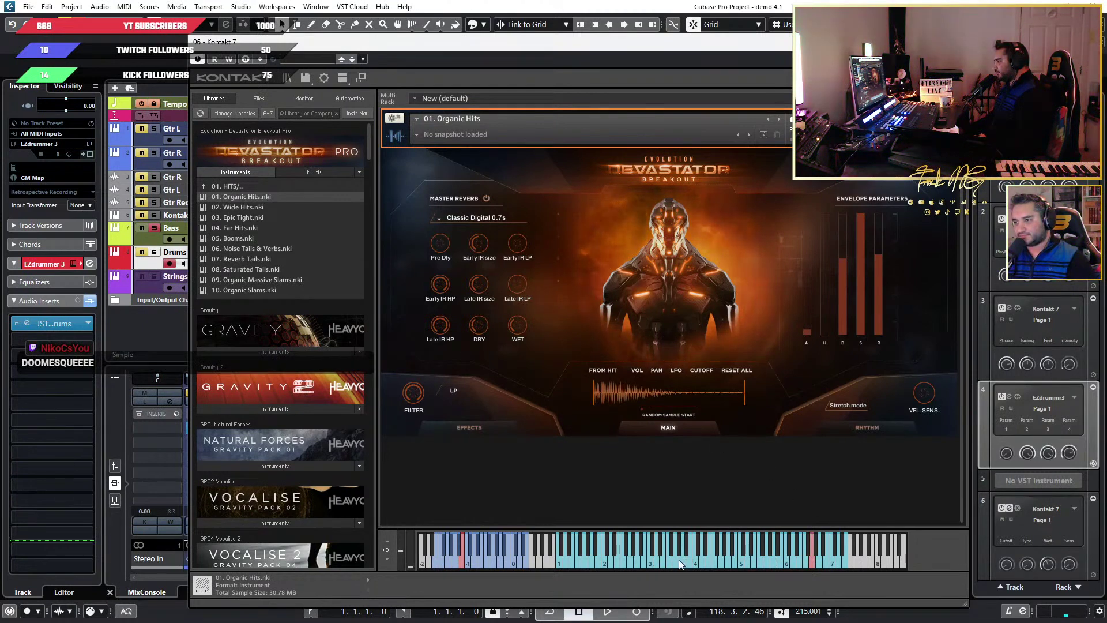
{"action": "left_click", "coordinate": [678, 559]}
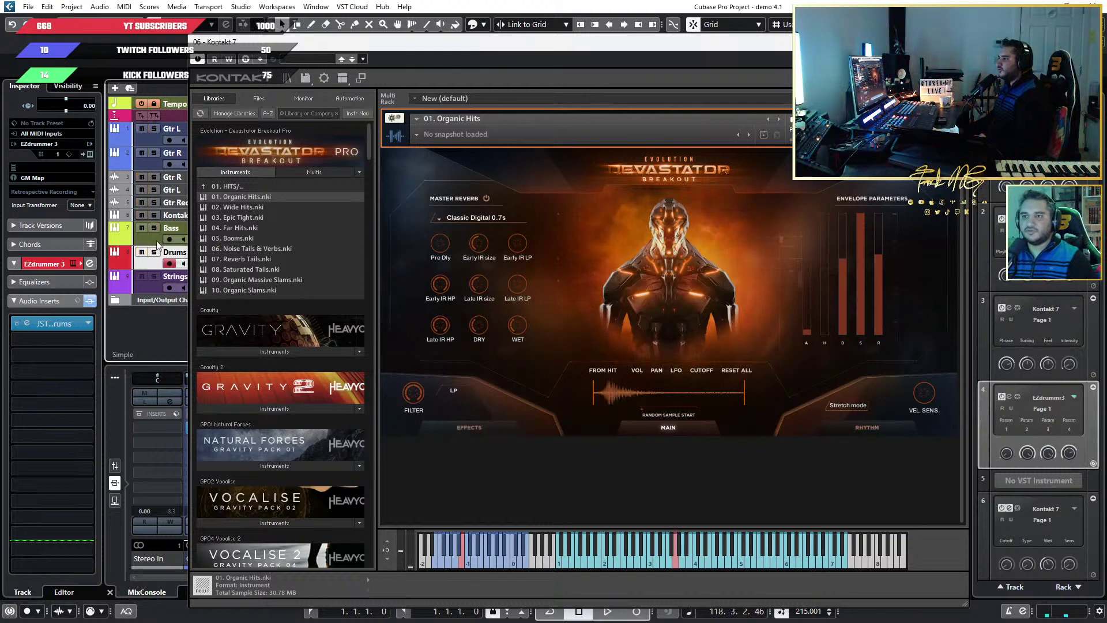
{"action": "left_click", "coordinate": [631, 557]}
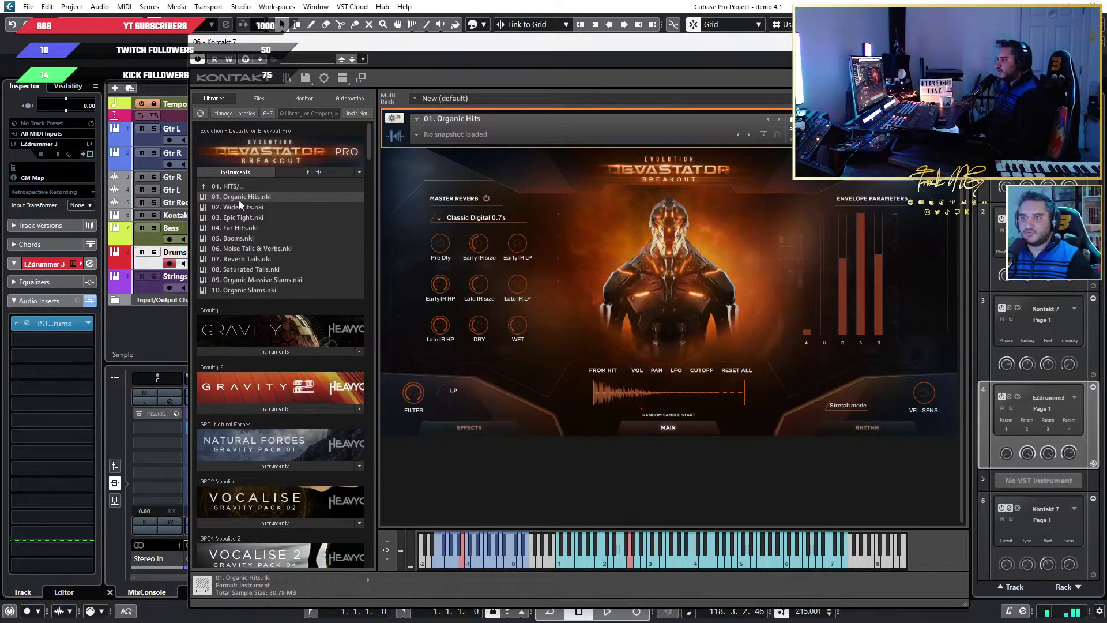
Return to the Devastator Breakout Pro folder list and play several Organic Hits notes across the middle and upper keyboard range
{"action": "left_click", "coordinate": [234, 186]}
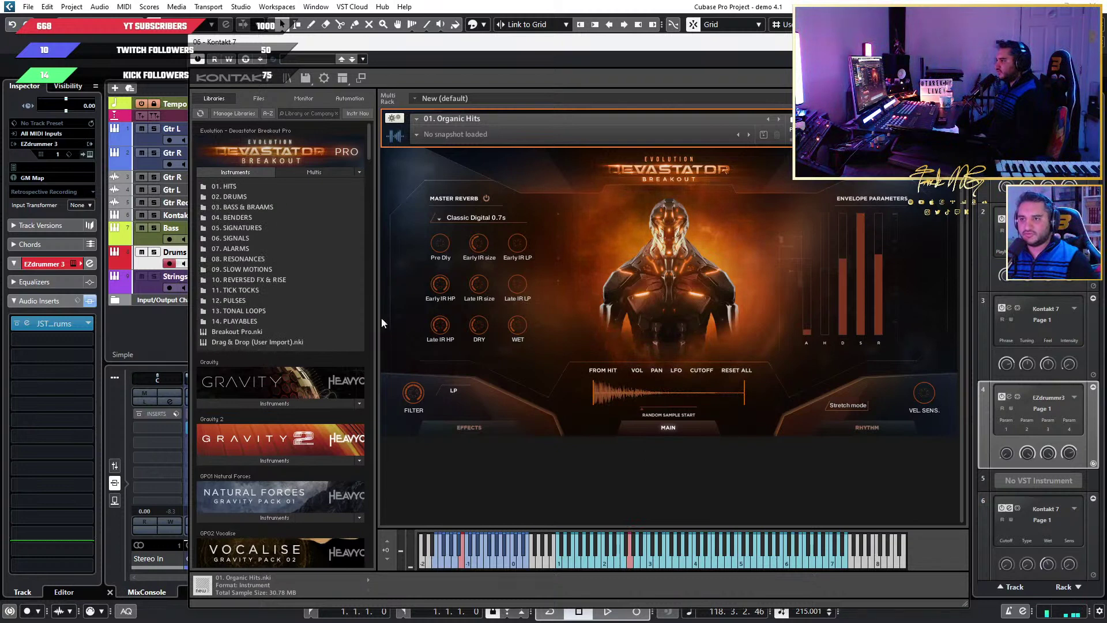
{"action": "left_click", "coordinate": [706, 558]}
{"action": "left_click", "coordinate": [742, 558]}
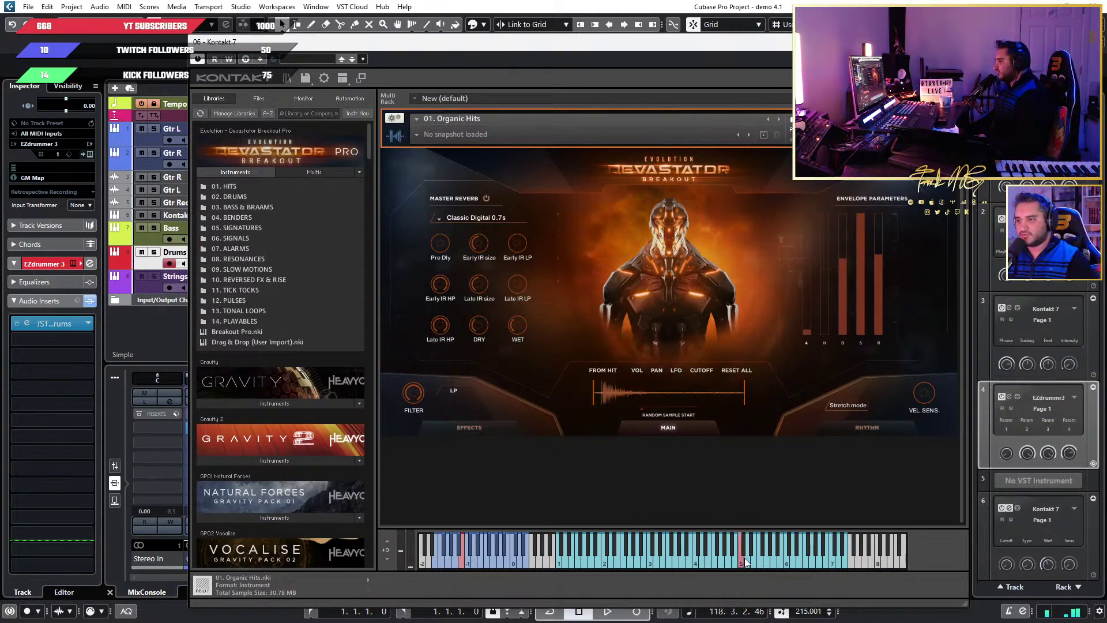
{"action": "left_click", "coordinate": [780, 560]}
{"action": "left_click", "coordinate": [708, 561]}
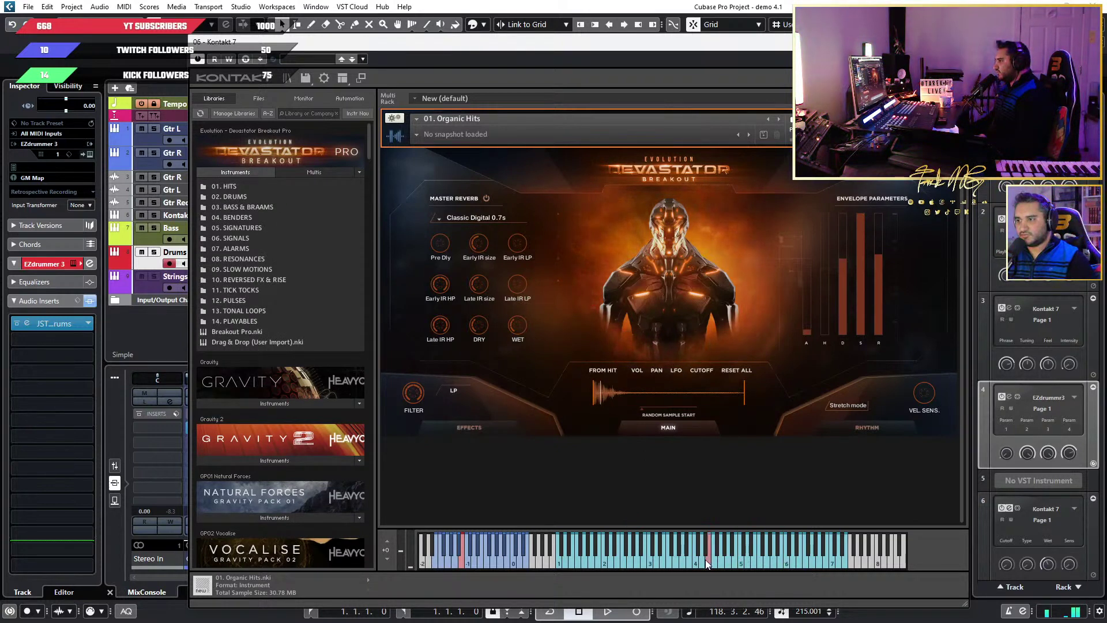
{"action": "left_click", "coordinate": [683, 564]}
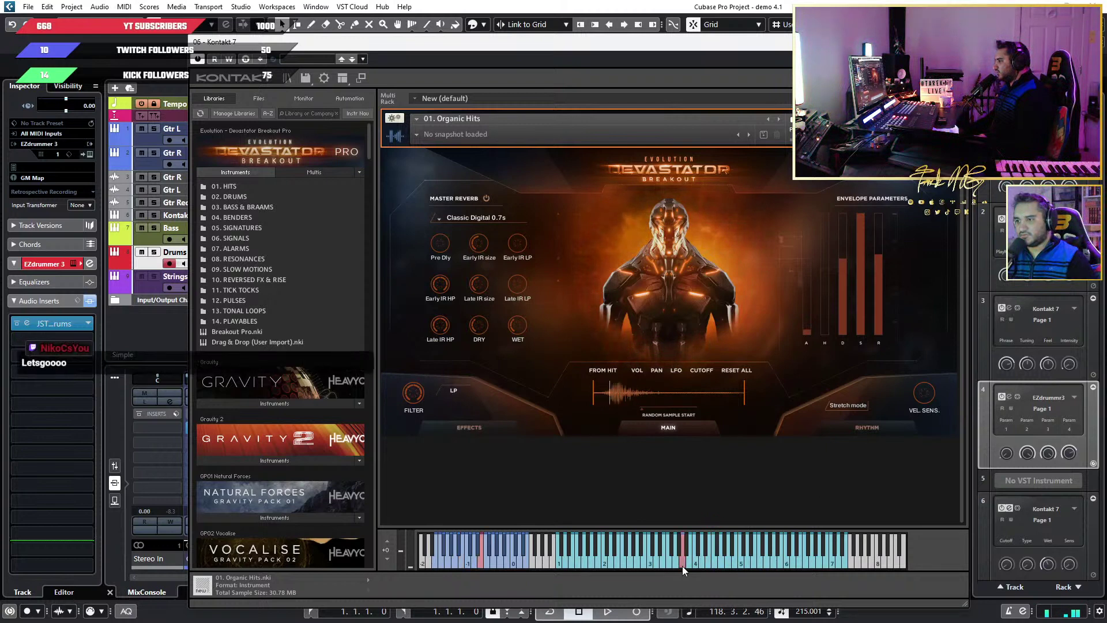
Play the same lower-middle Organic Hits note repeatedly with different blue low keys selected
{"action": "left_click", "coordinate": [630, 558]}
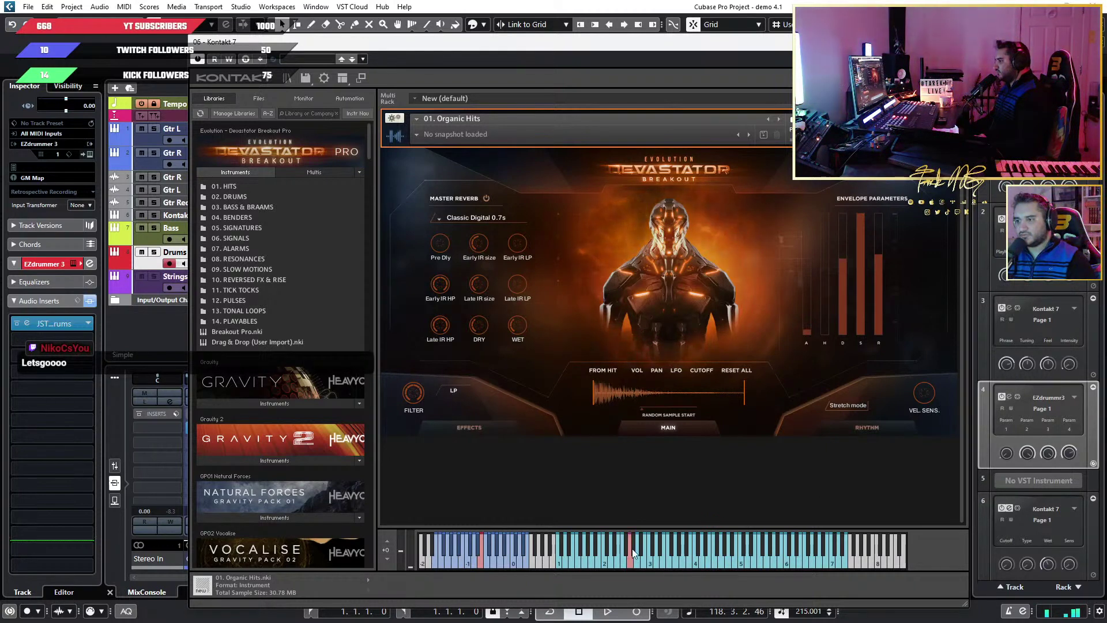
{"action": "left_click", "coordinate": [467, 560]}
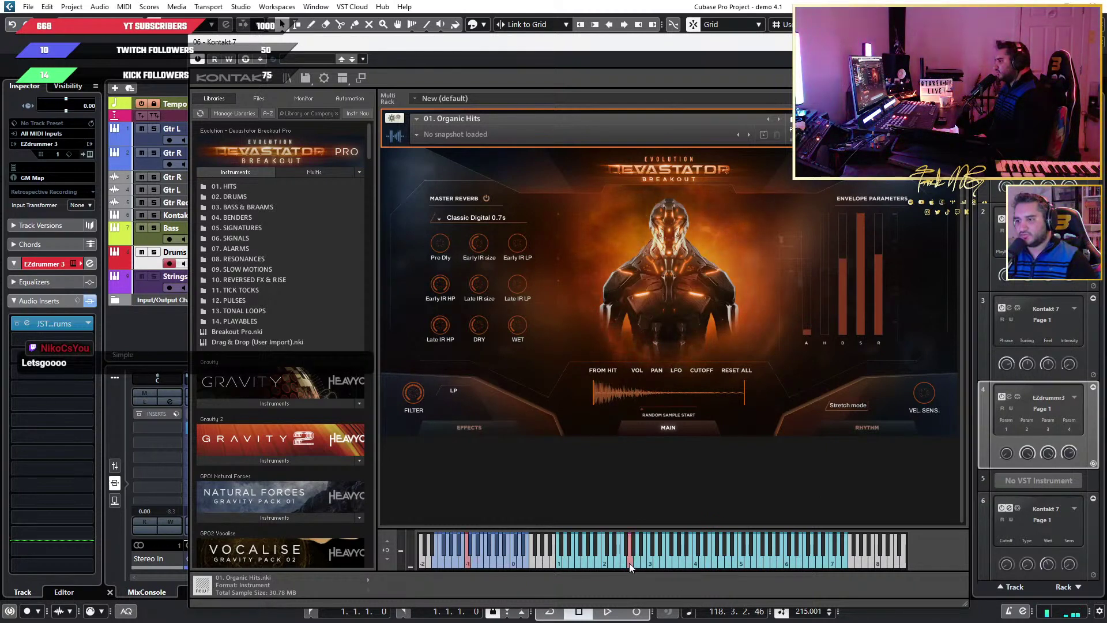
{"action": "left_click", "coordinate": [625, 565]}
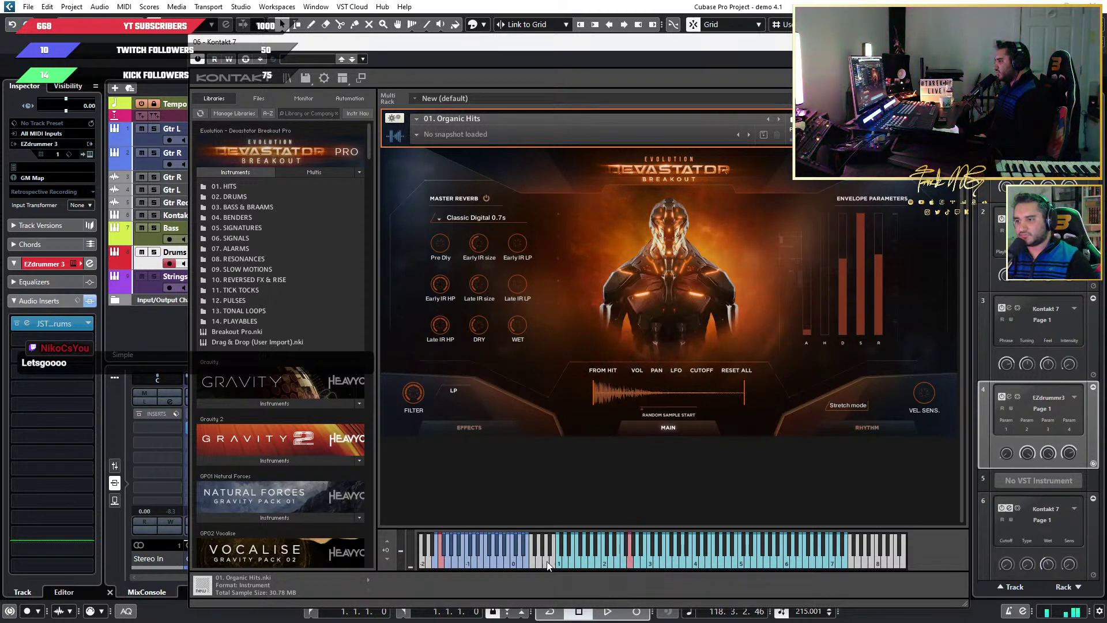
{"action": "left_click", "coordinate": [633, 565]}
{"action": "left_click", "coordinate": [631, 564]}
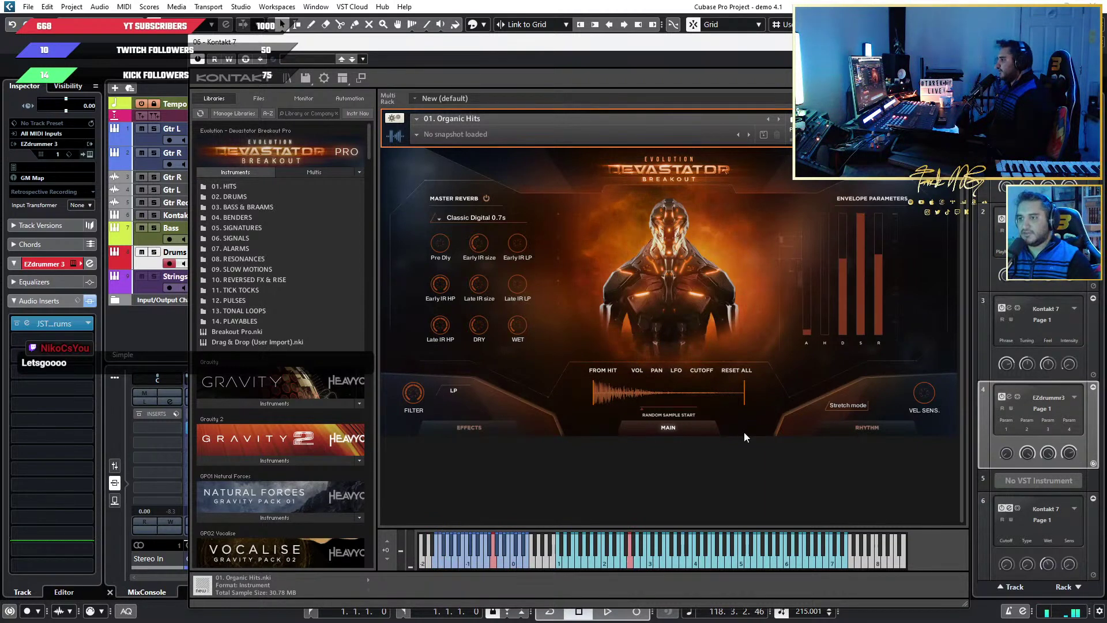
View the instrument's Effects and Rhythm pages, play a note on the Rhythm page, and return to the Main page
{"action": "left_click", "coordinate": [457, 427]}
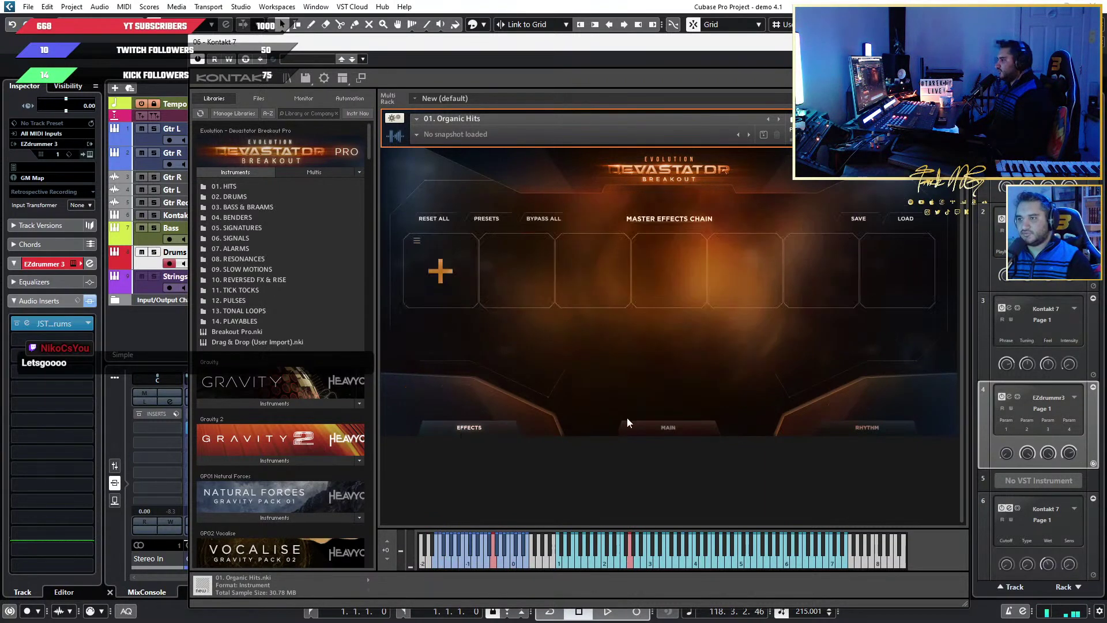
{"action": "left_click", "coordinate": [667, 425]}
{"action": "left_click", "coordinate": [859, 428]}
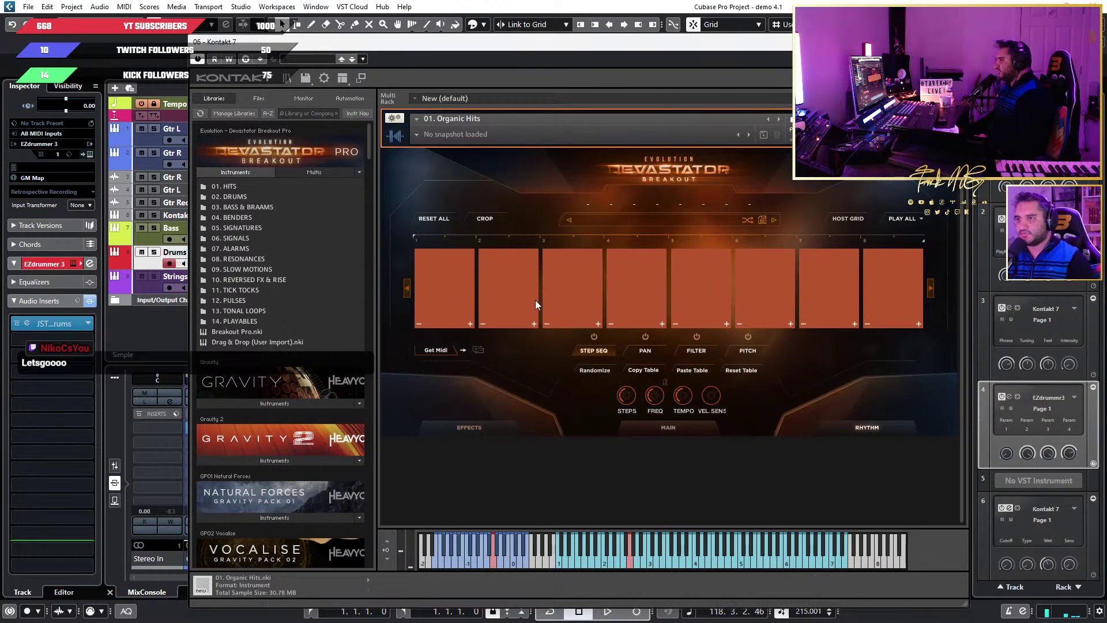
{"action": "left_click", "coordinate": [727, 564]}
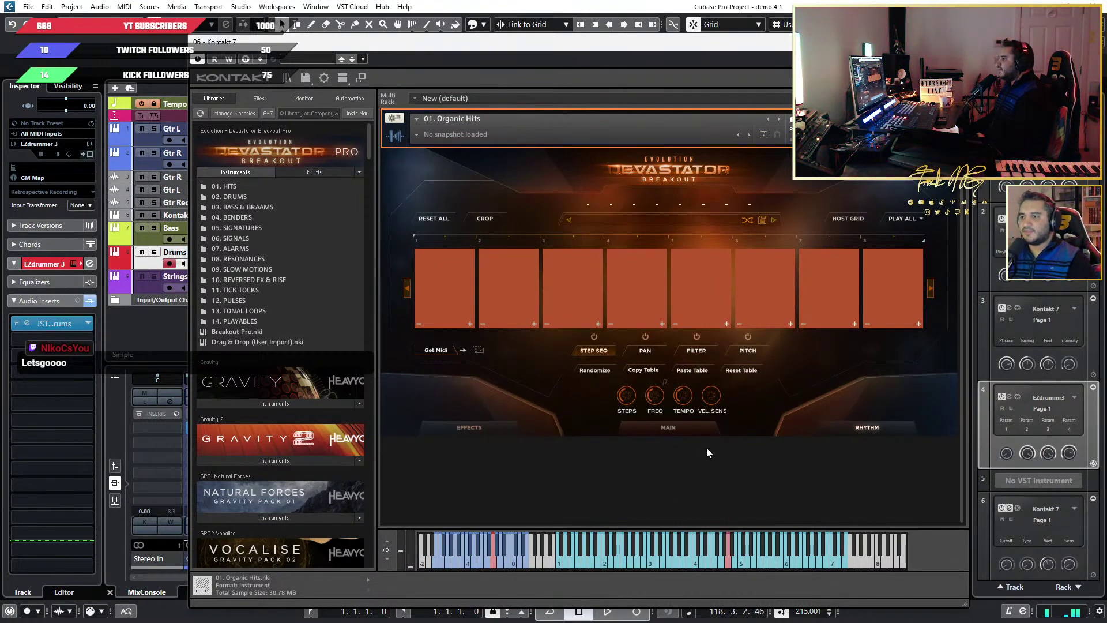
{"action": "left_click", "coordinate": [670, 427]}
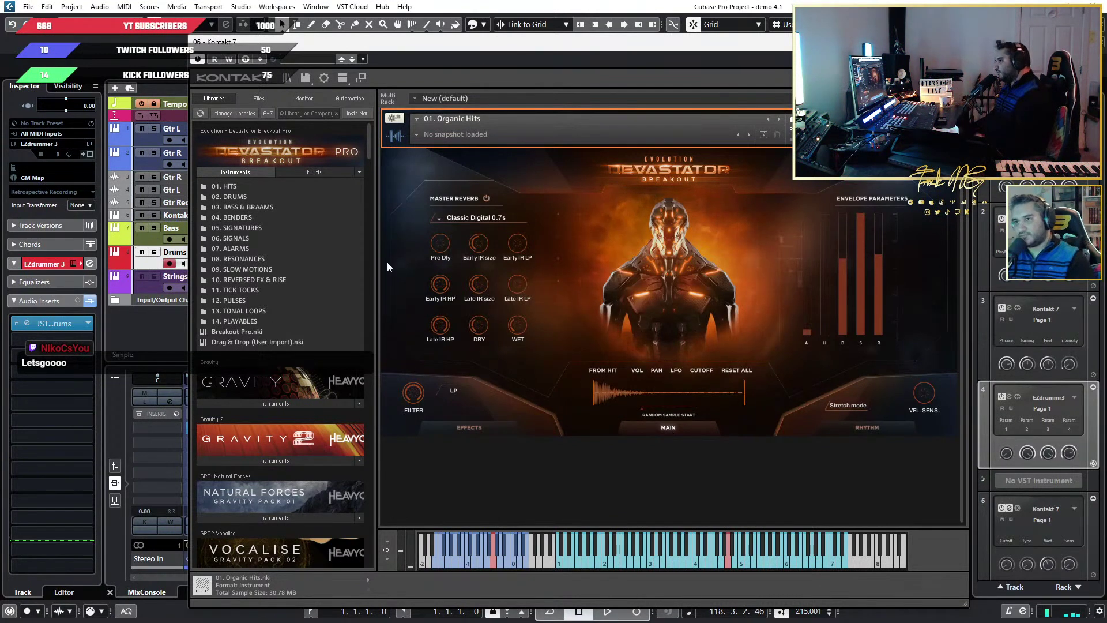
Load 05. Booms from the 01. HITS folder in place of Organic Hits and play four different notes
{"action": "left_click", "coordinate": [254, 185]}
{"action": "left_click_drag", "start_coordinate": [263, 238], "coordinate": [338, 234]}
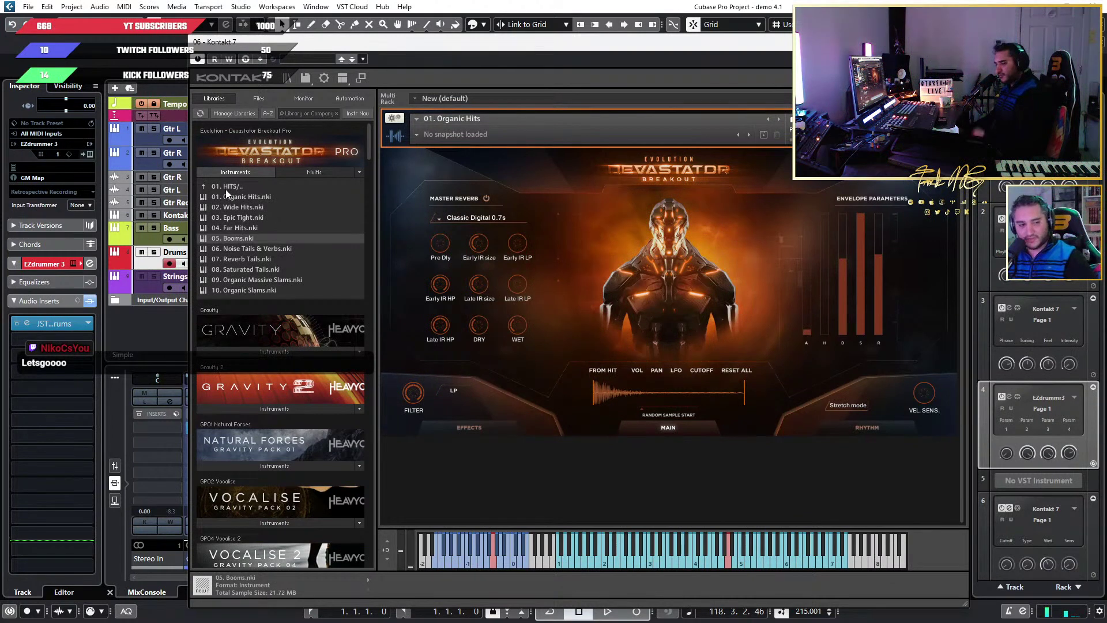
{"action": "left_click", "coordinate": [654, 563]}
{"action": "left_click", "coordinate": [617, 563]}
{"action": "left_click", "coordinate": [680, 563]}
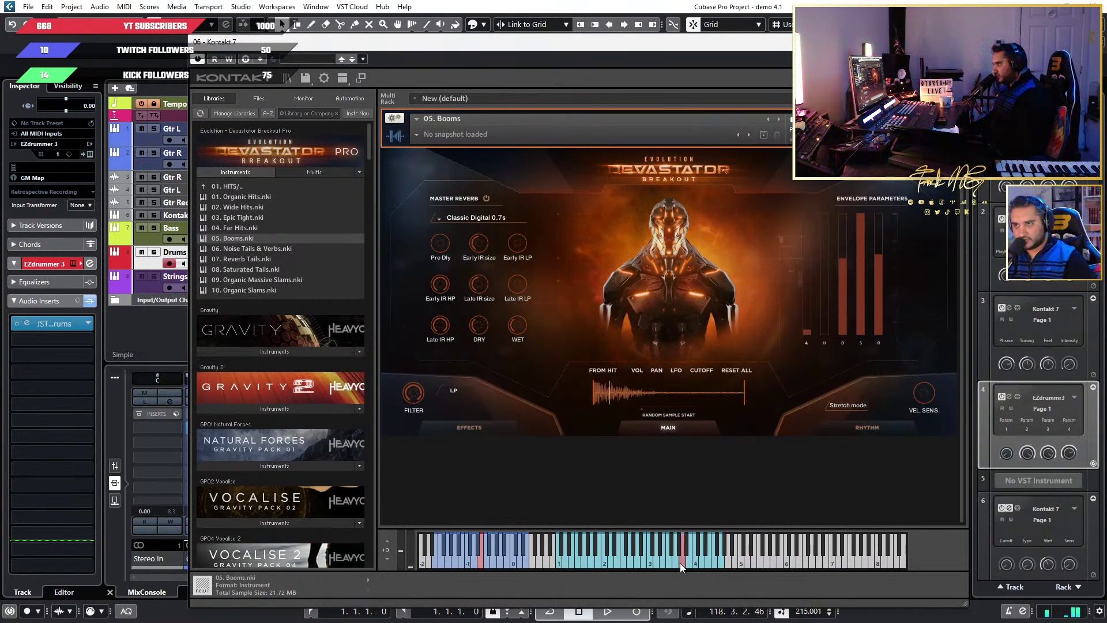
{"action": "left_click", "coordinate": [574, 559]}
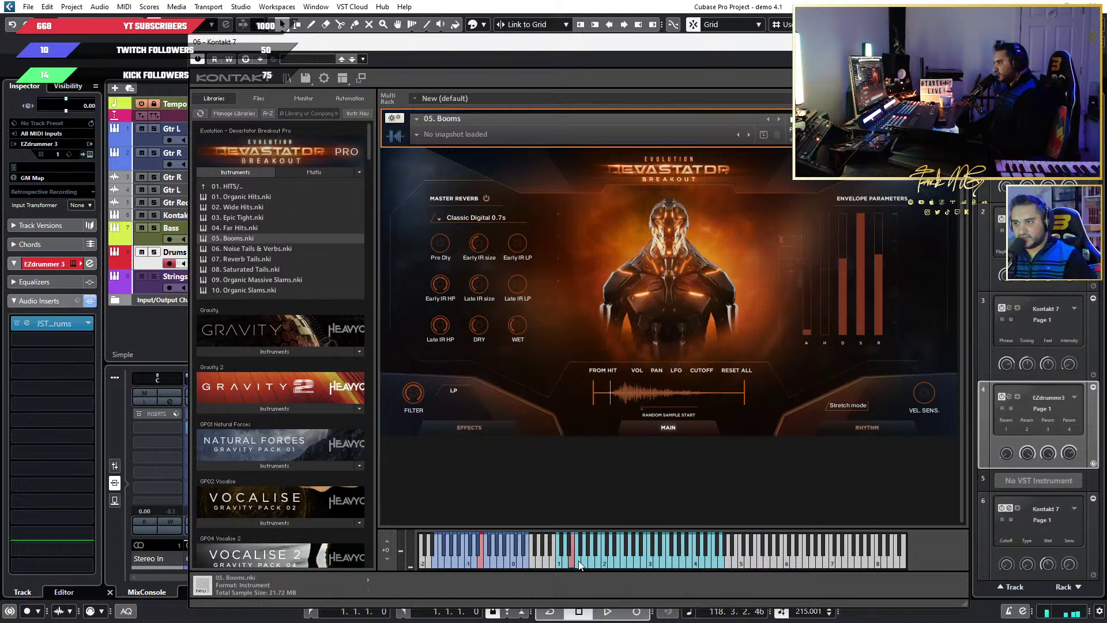
Load 08. Kick from the 02. DRUMS folder in place of Booms and try its playable keys
{"action": "left_click", "coordinate": [242, 185]}
{"action": "left_click", "coordinate": [245, 197]}
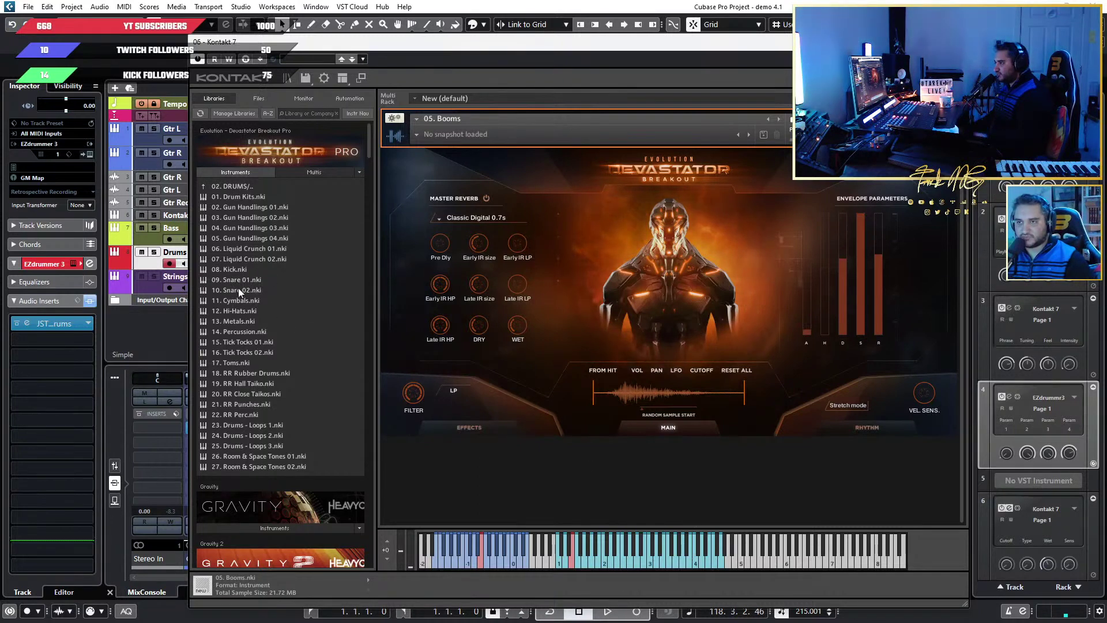
{"action": "left_click", "coordinate": [231, 271]}
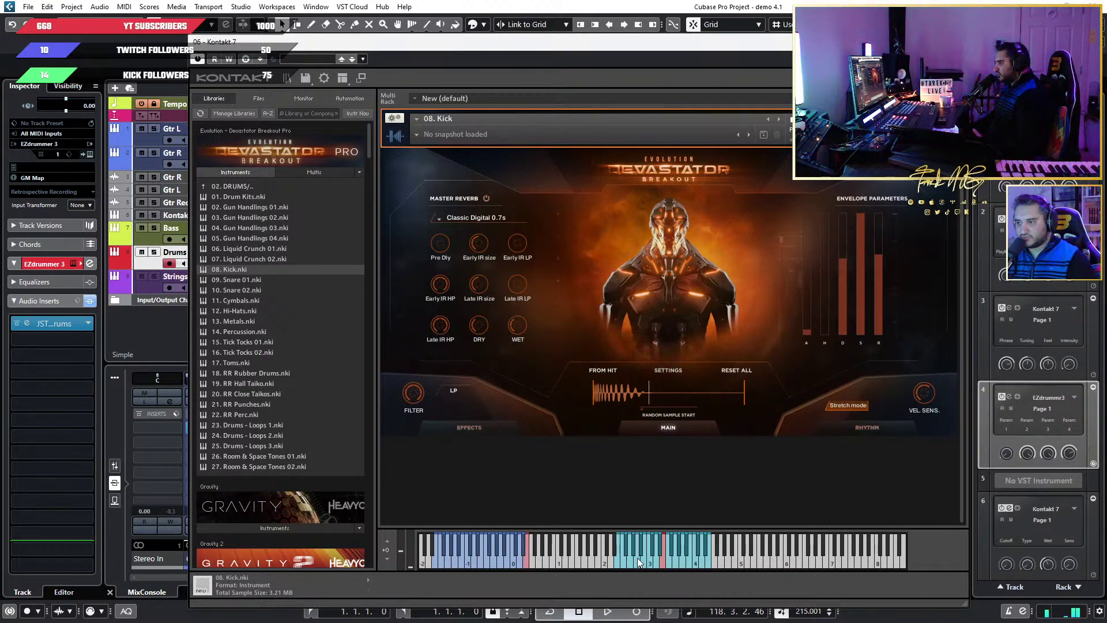
Load 06. Liquid Crunch 01 in place of Kick and play notes across its cyan key range
{"action": "left_click", "coordinate": [257, 249]}
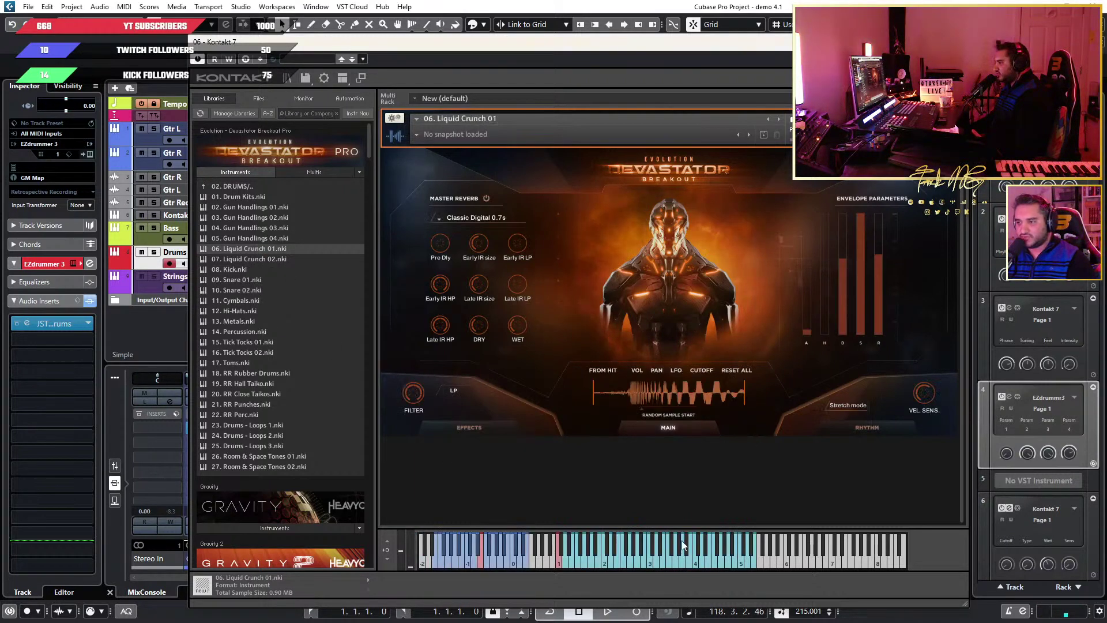
{"action": "left_click", "coordinate": [696, 556]}
{"action": "left_click", "coordinate": [718, 556]}
{"action": "left_click", "coordinate": [626, 556]}
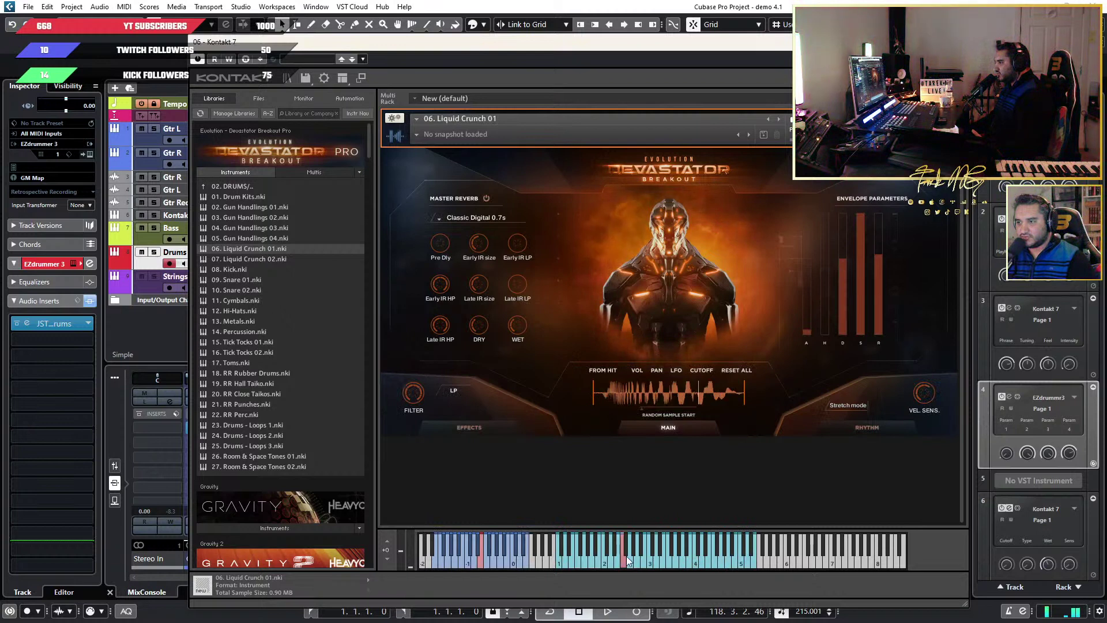
{"action": "left_click", "coordinate": [585, 558]}
{"action": "left_click", "coordinate": [673, 556]}
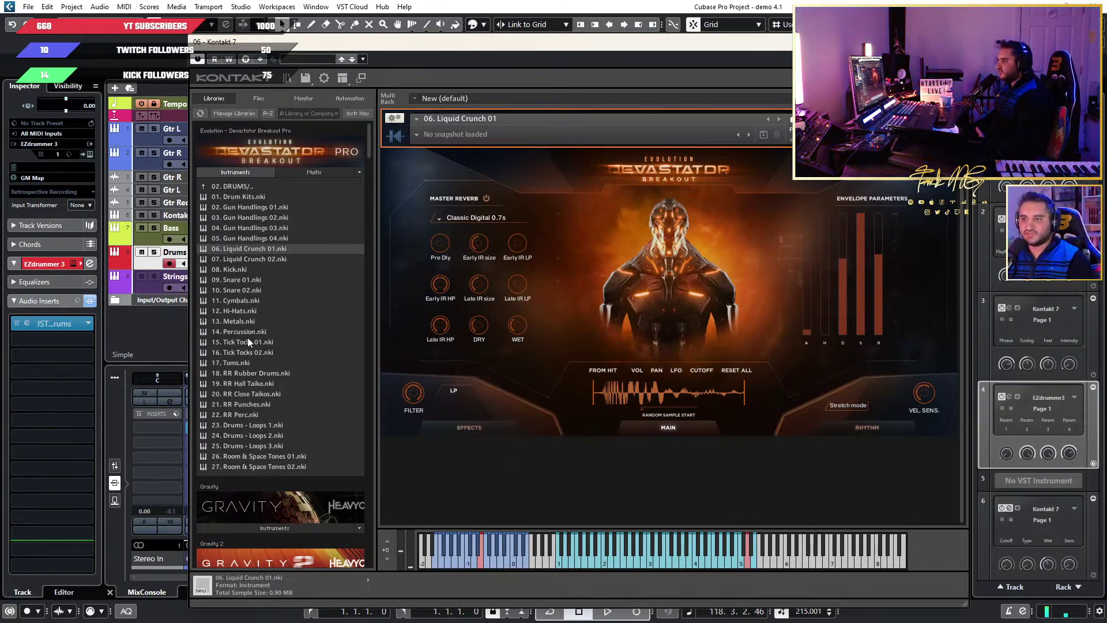
Load 13. Metals and play its lowest and highest notes, then bring 26. Room & Space Tones 01 onto the rack
{"action": "left_click", "coordinate": [238, 321]}
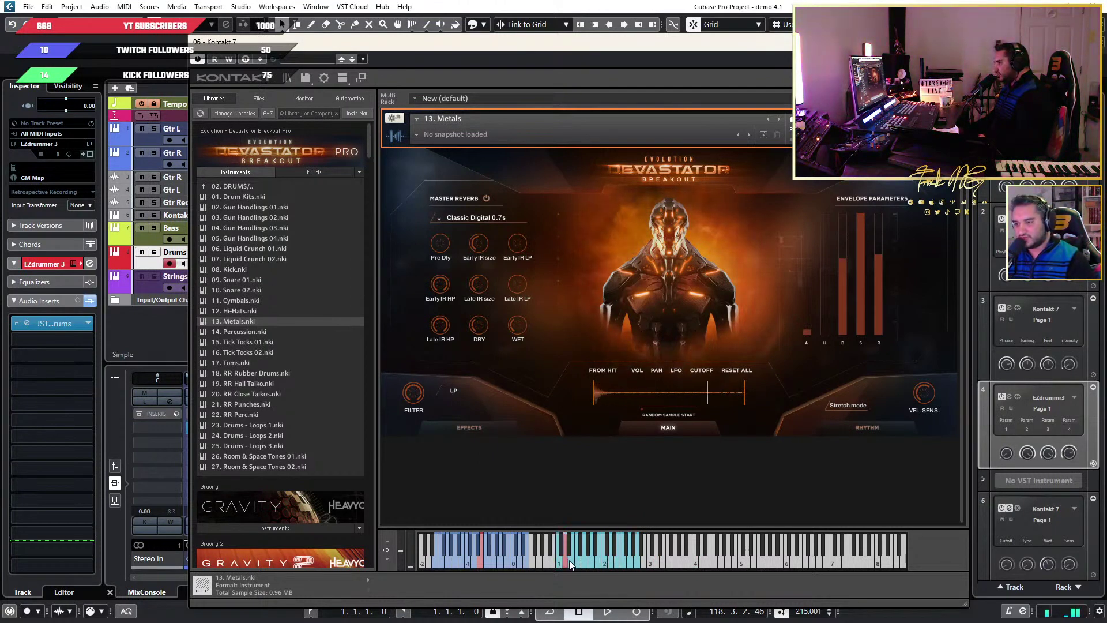
{"action": "left_click", "coordinate": [630, 559]}
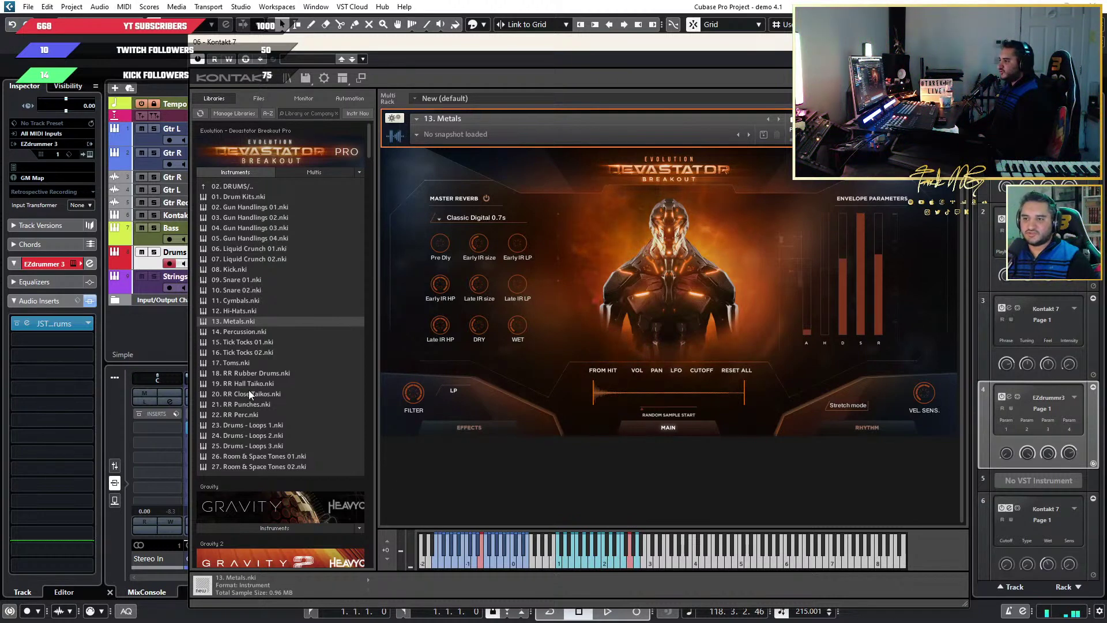
{"action": "left_click", "coordinate": [234, 456]}
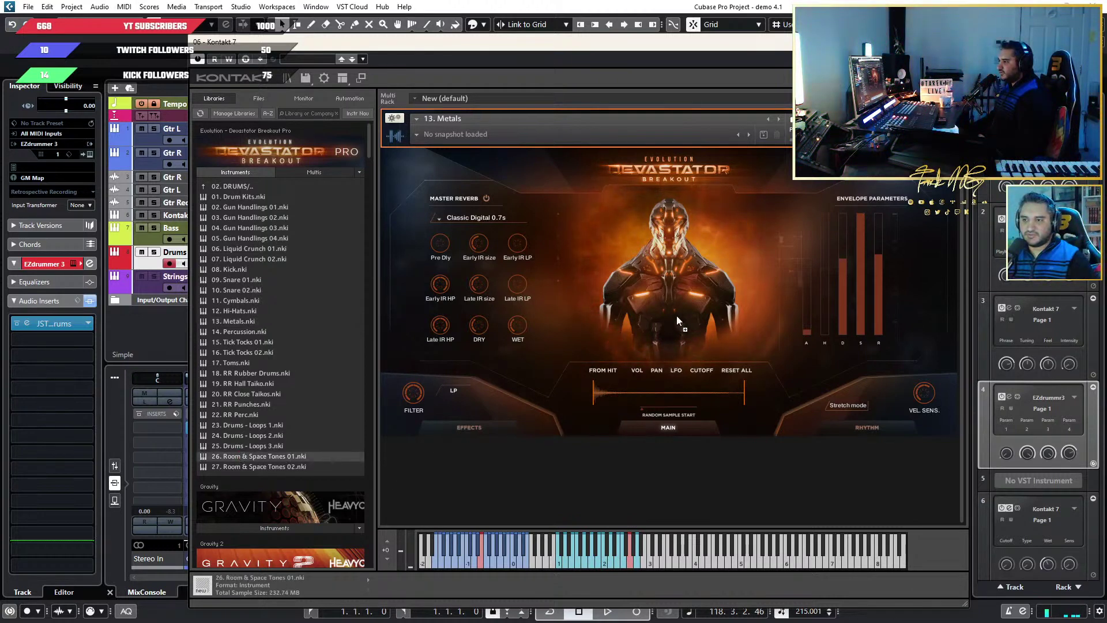
Load 23. Drums - Loops 1 and play loops from several of the keyboard's colour zones
{"action": "left_click_drag", "start_coordinate": [250, 427], "coordinate": [575, 422]}
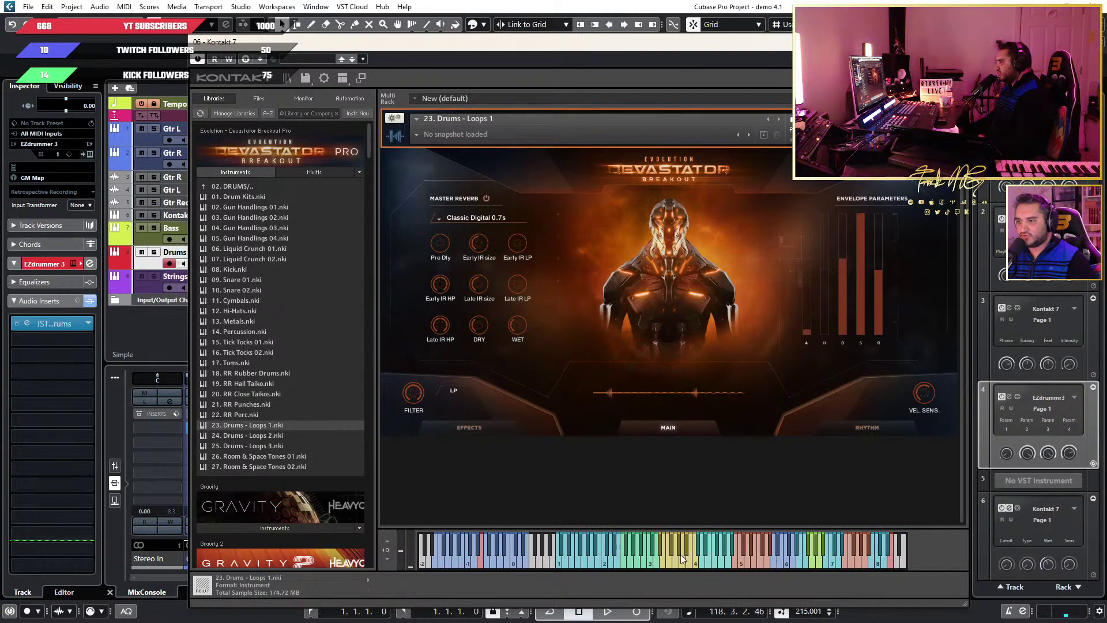
{"action": "left_click", "coordinate": [589, 566]}
{"action": "left_click", "coordinate": [639, 565]}
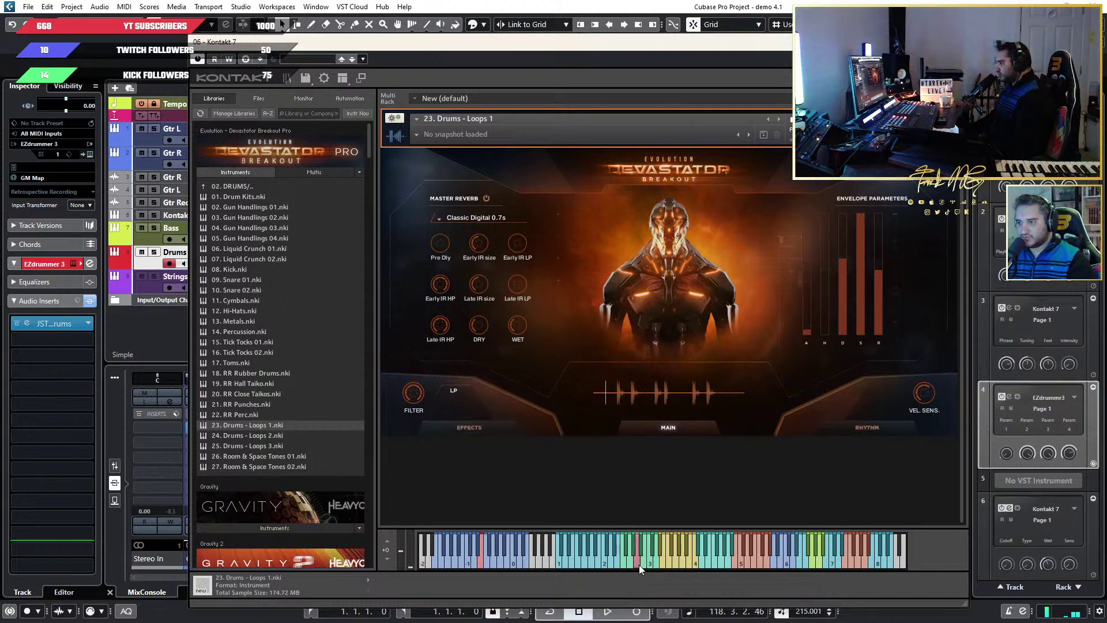
{"action": "left_click", "coordinate": [691, 564]}
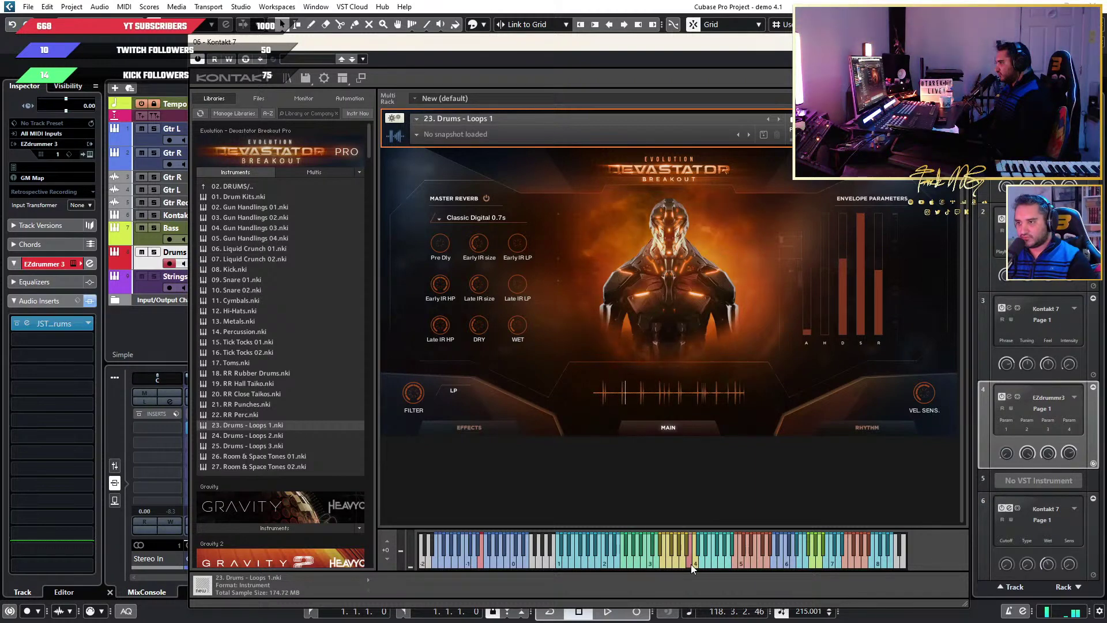
{"action": "left_click", "coordinate": [717, 562]}
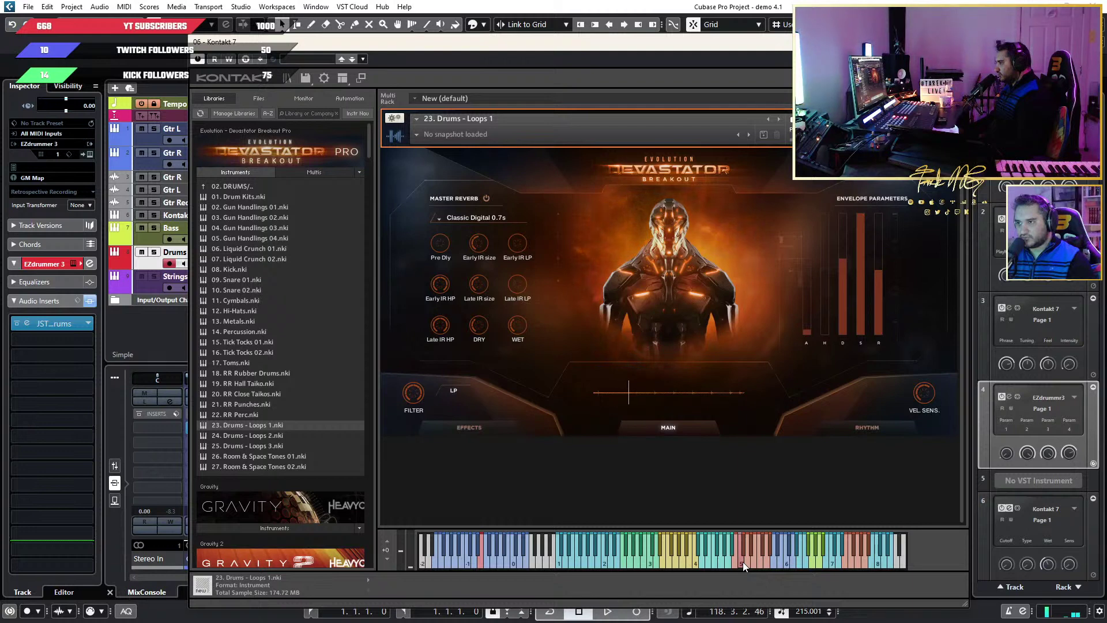
{"action": "left_click", "coordinate": [795, 559]}
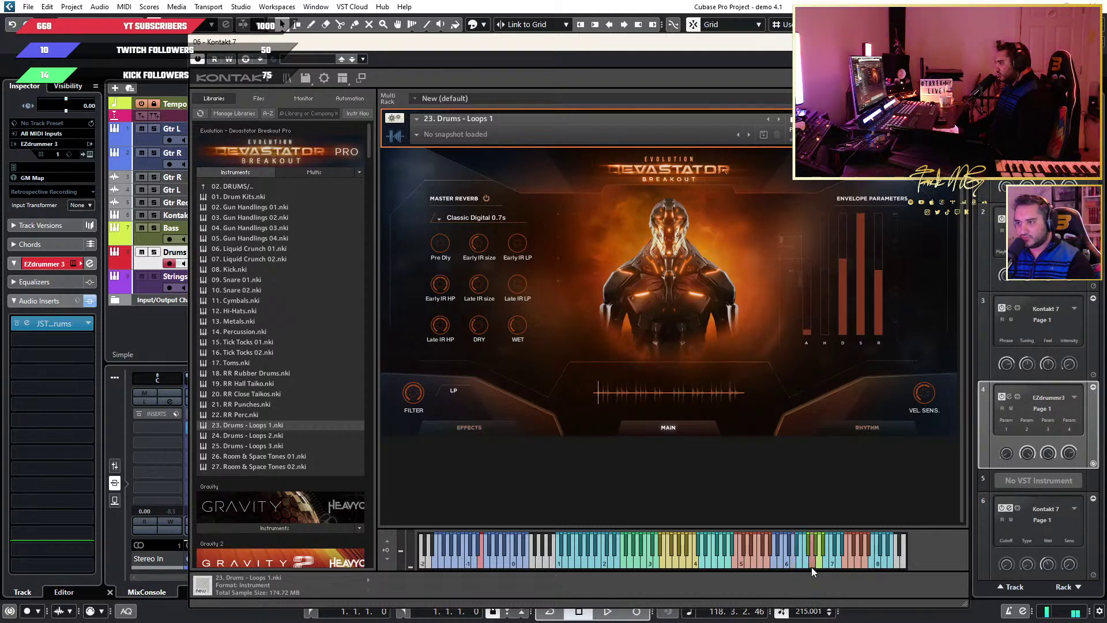
Audition a low Drums - Loops 1 loop with different blue low keys, and play loops from the highest and middle zones
{"action": "left_click", "coordinate": [590, 564]}
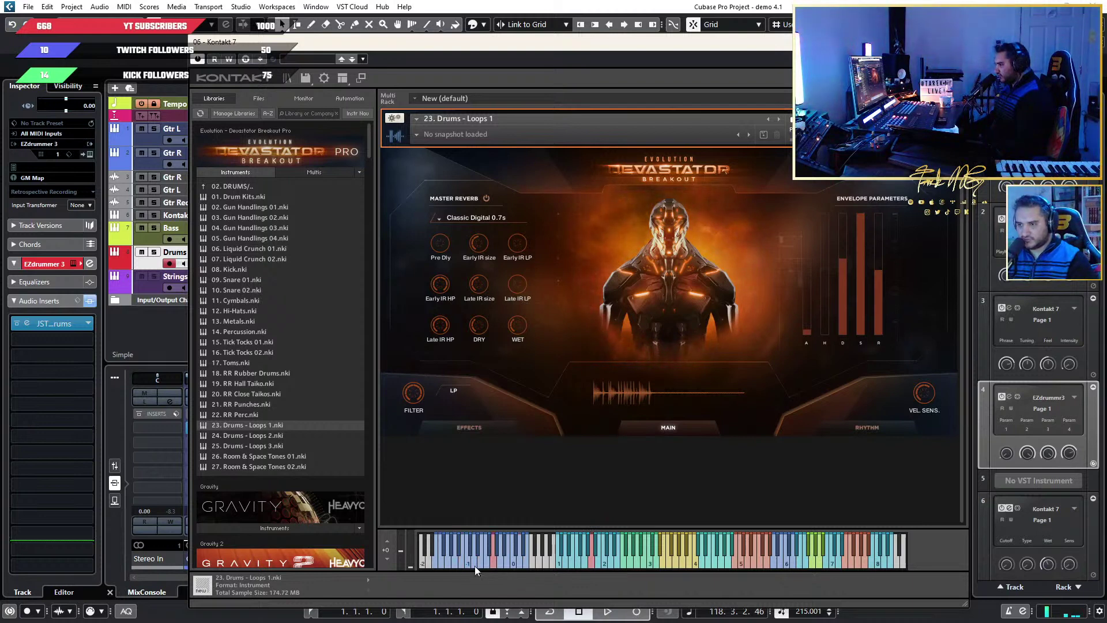
{"action": "left_click", "coordinate": [494, 564]}
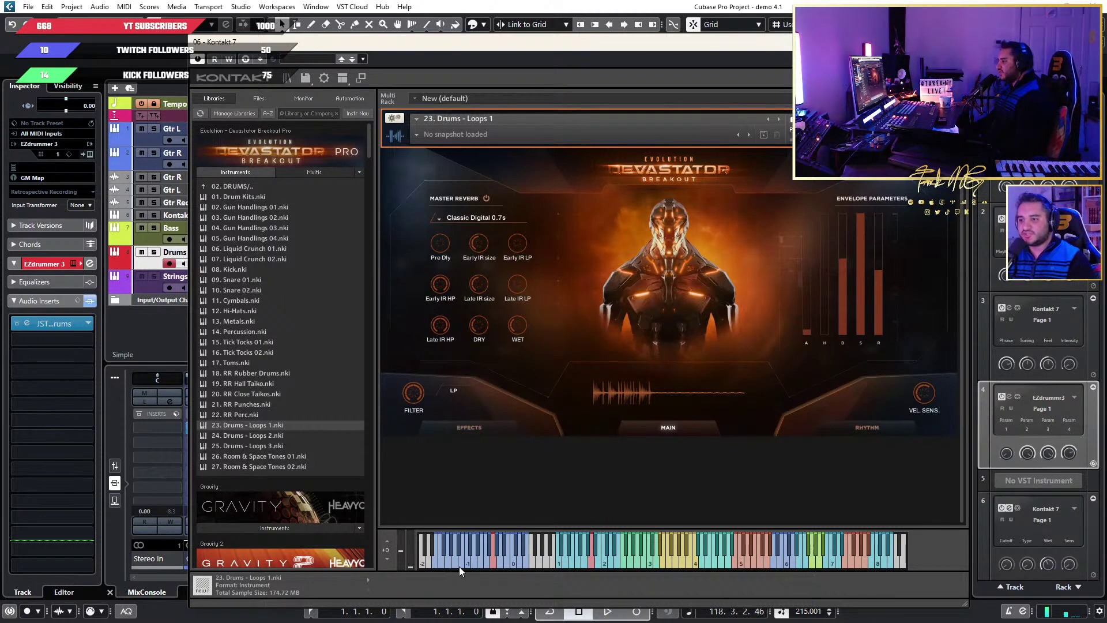
{"action": "left_click", "coordinate": [500, 564]}
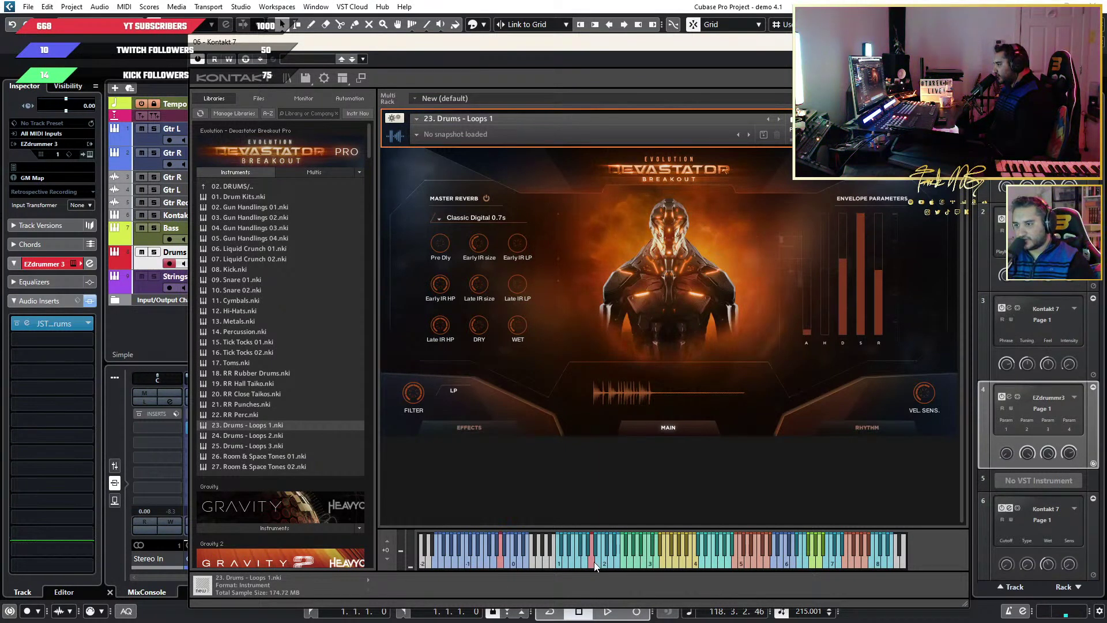
{"action": "left_click", "coordinate": [882, 562]}
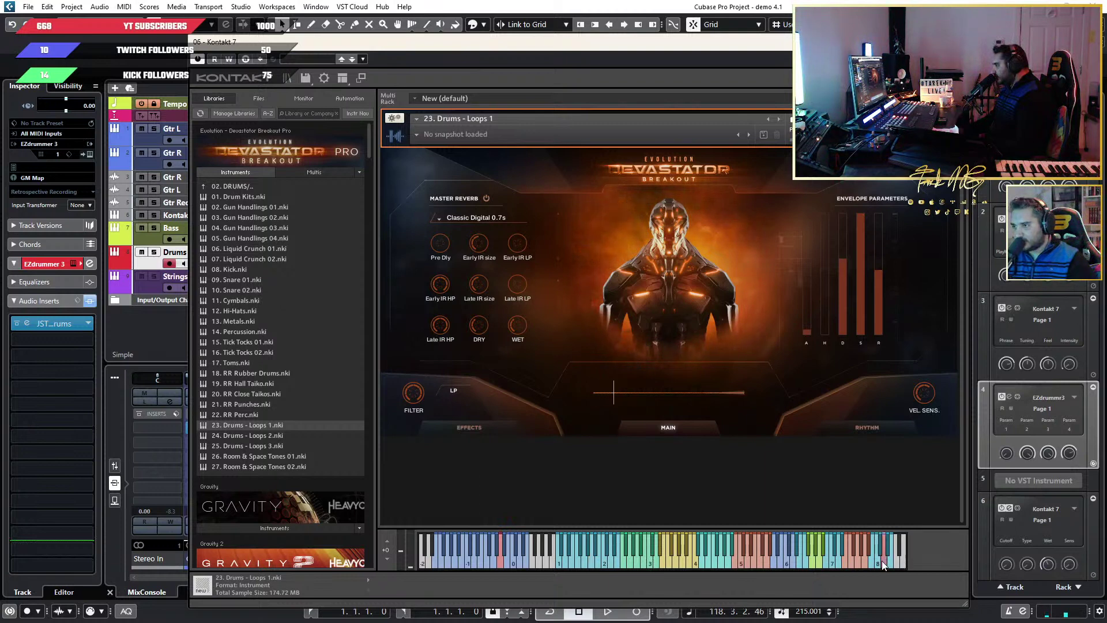
{"action": "left_click", "coordinate": [636, 562]}
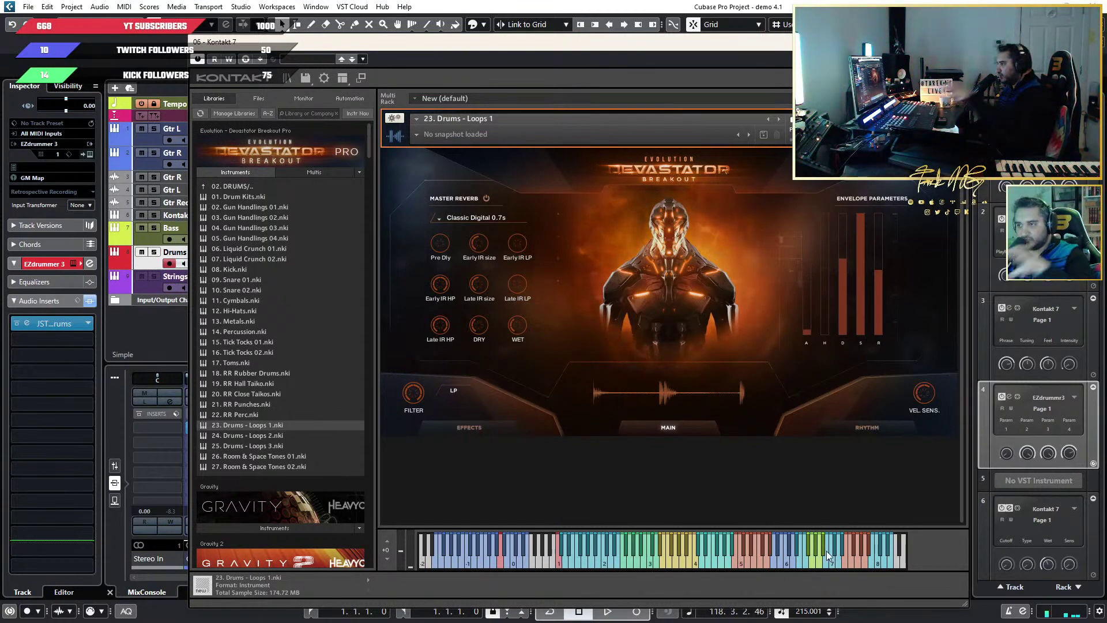
Load 01. Devastator Braams from the 03. BASS & BRAAMS folder in place of Drums - Loops 1
{"action": "left_click", "coordinate": [237, 185]}
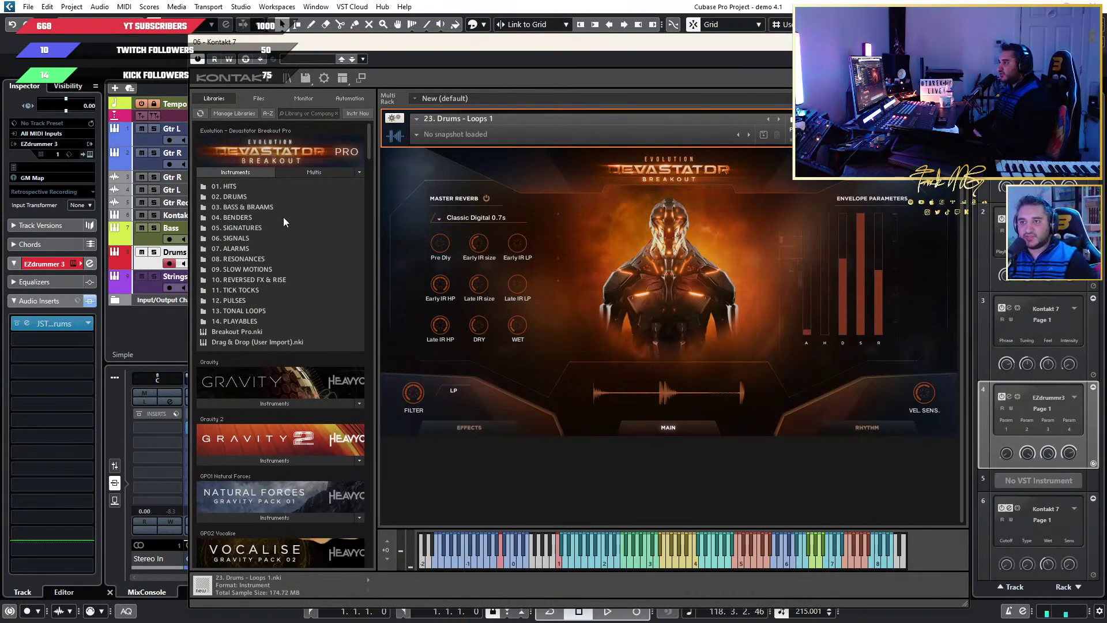
{"action": "left_click", "coordinate": [268, 209]}
{"action": "left_click_drag", "start_coordinate": [251, 196], "coordinate": [661, 232]}
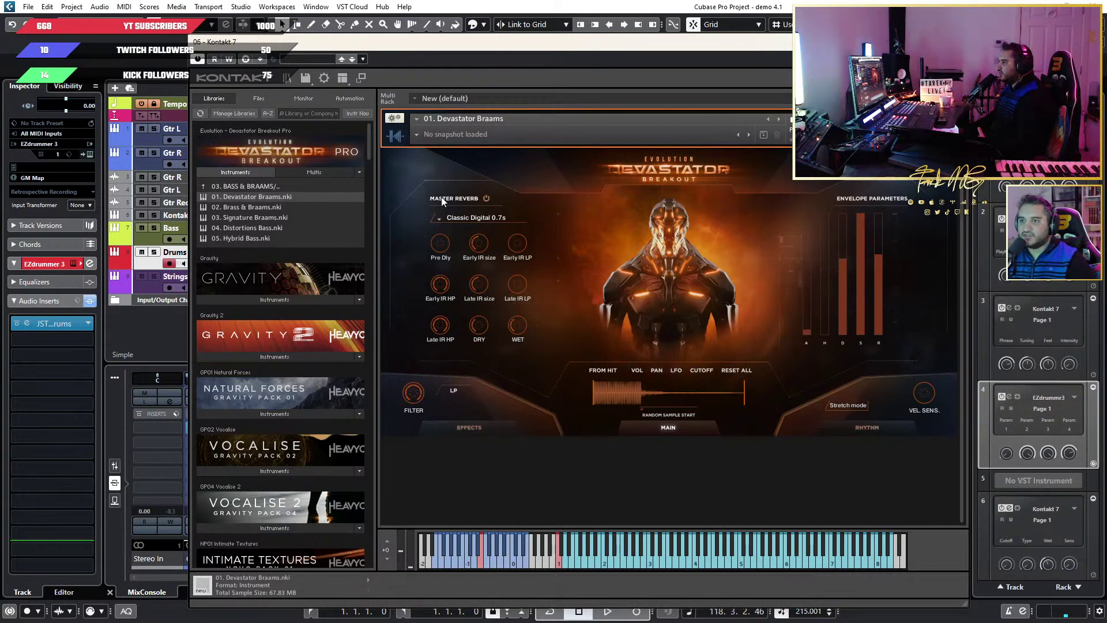
Audition Devastator Braams with notes from the middle of the light-blue key range up to its highest keys
{"action": "left_click", "coordinate": [639, 559]}
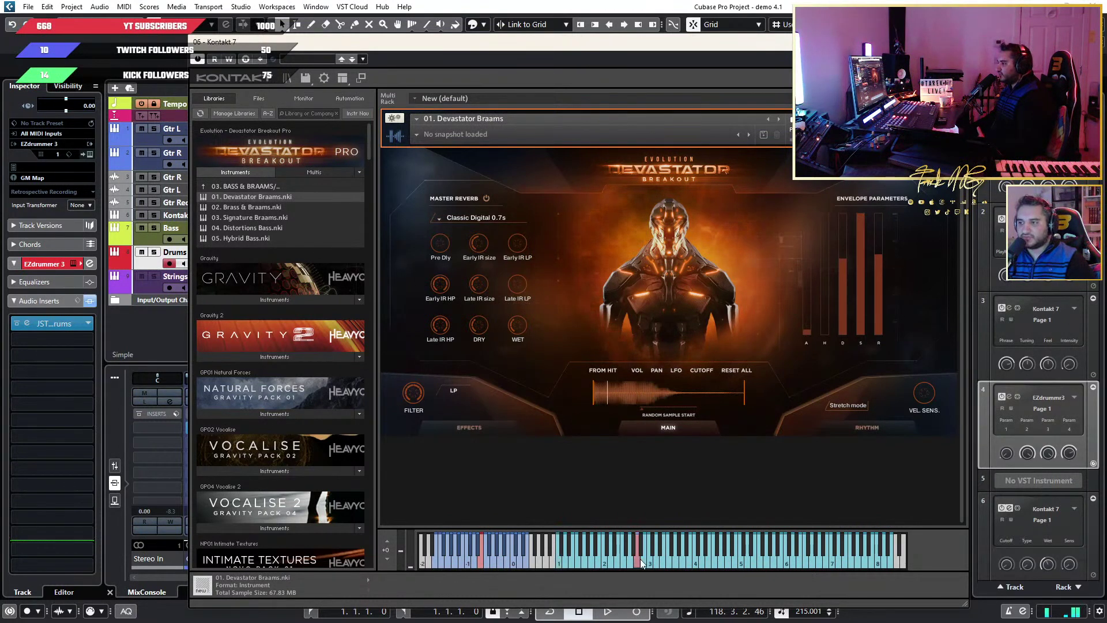
{"action": "left_click", "coordinate": [722, 565]}
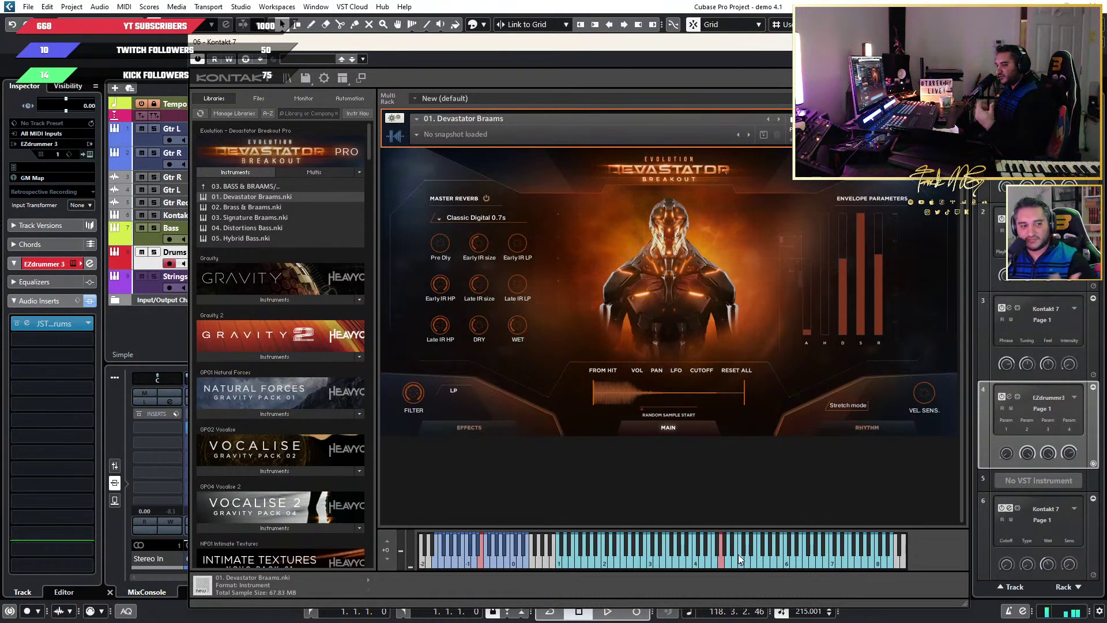
{"action": "left_click", "coordinate": [788, 558]}
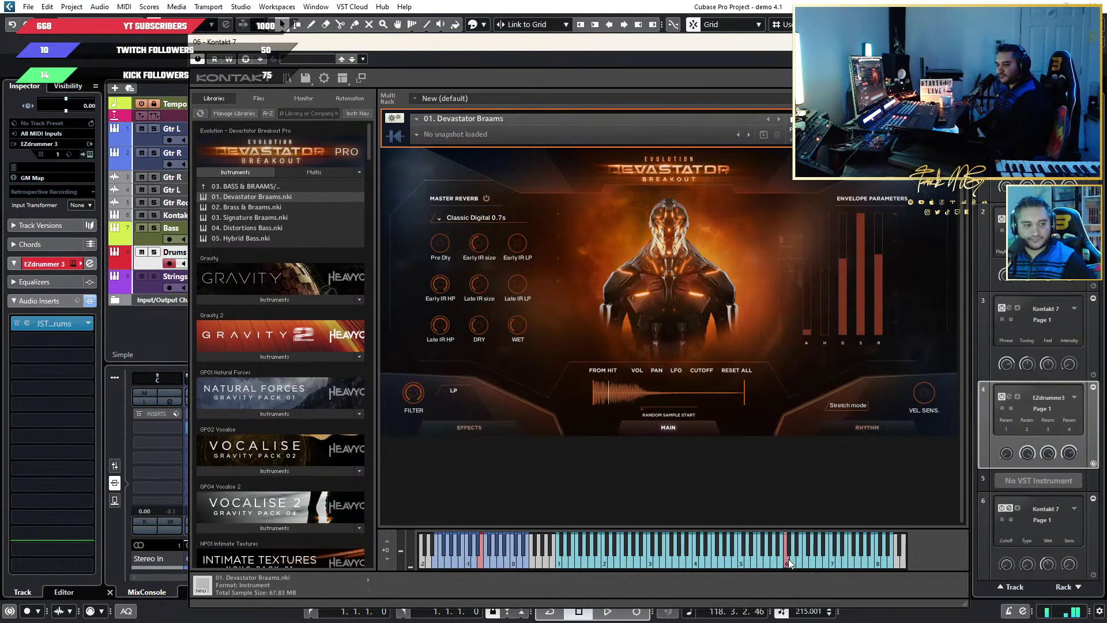
{"action": "left_click", "coordinate": [842, 558]}
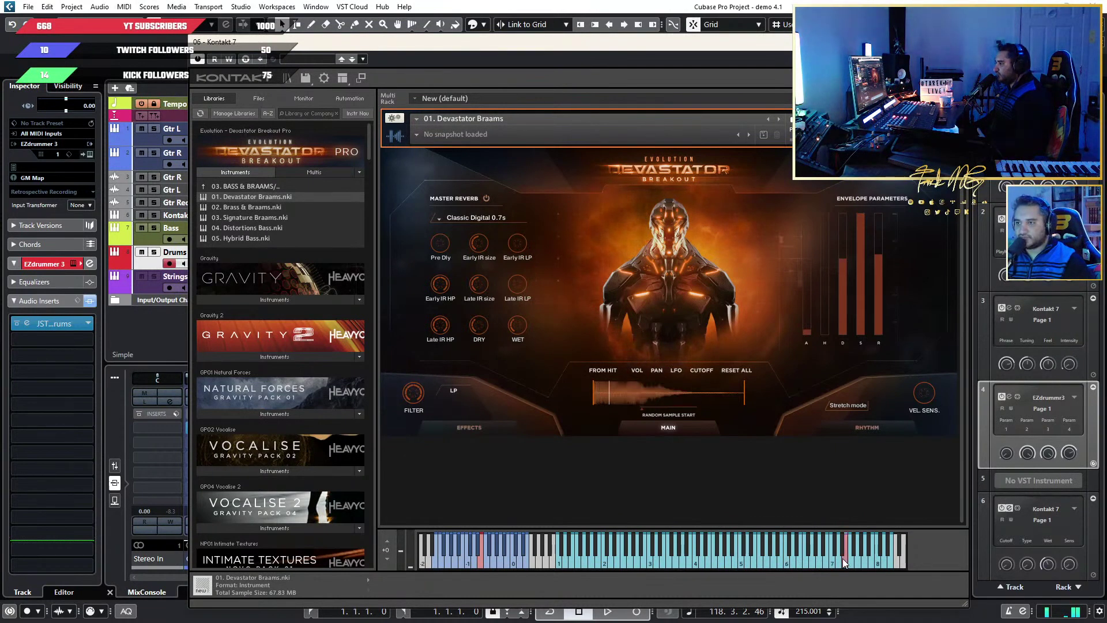
{"action": "left_click", "coordinate": [882, 559]}
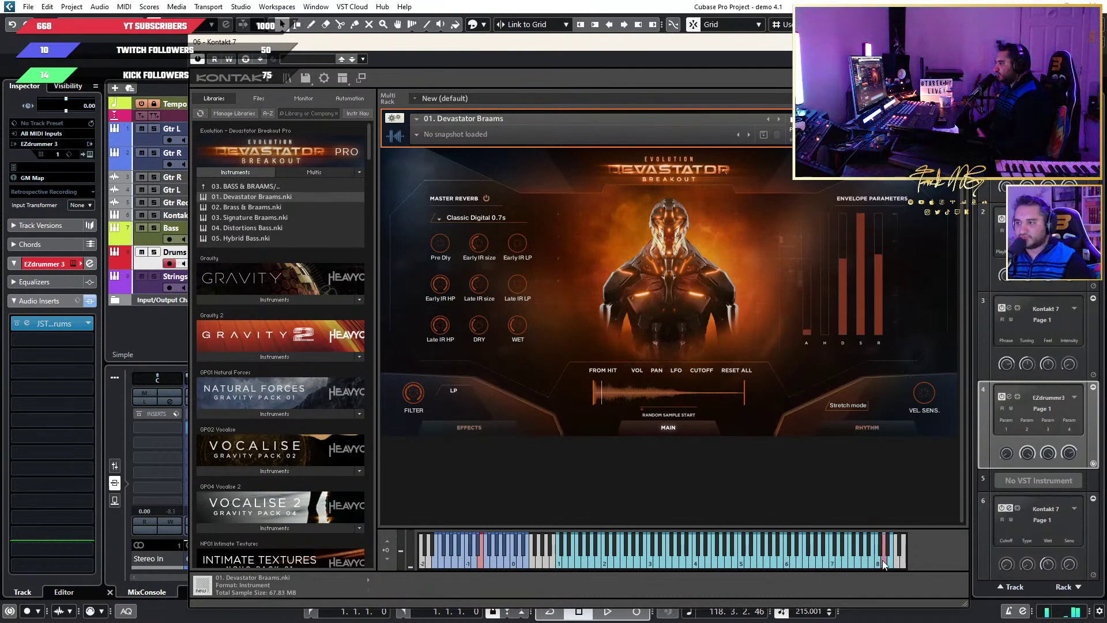
Load 02. Brass & Braams in place of Devastator Braams and play a middle and a lower light-blue note
{"action": "left_click", "coordinate": [265, 207]}
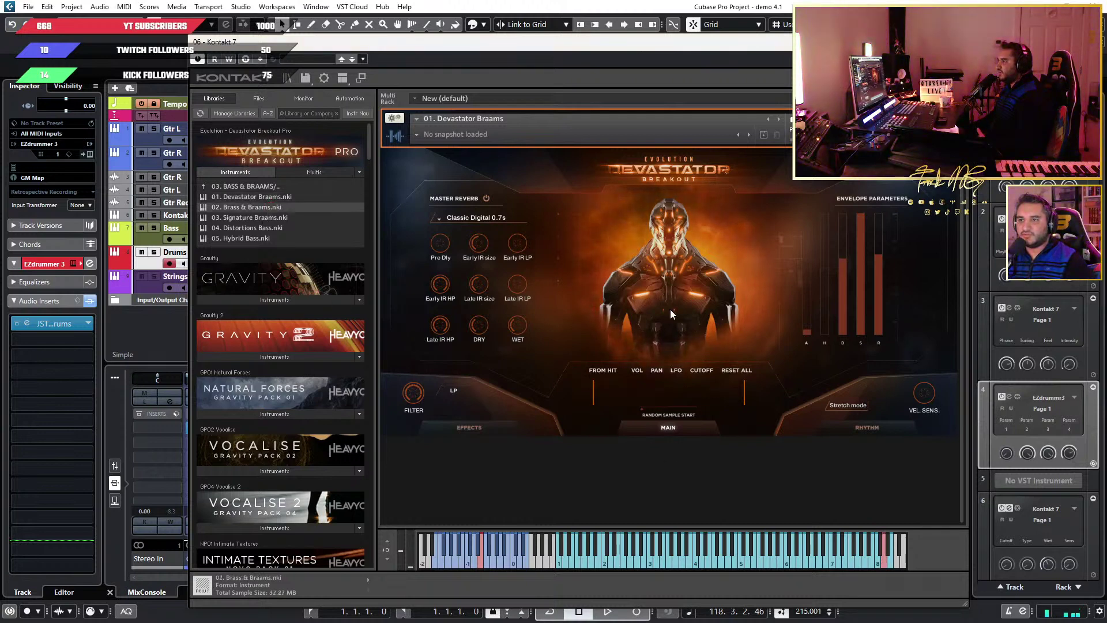
{"action": "left_click", "coordinate": [662, 563]}
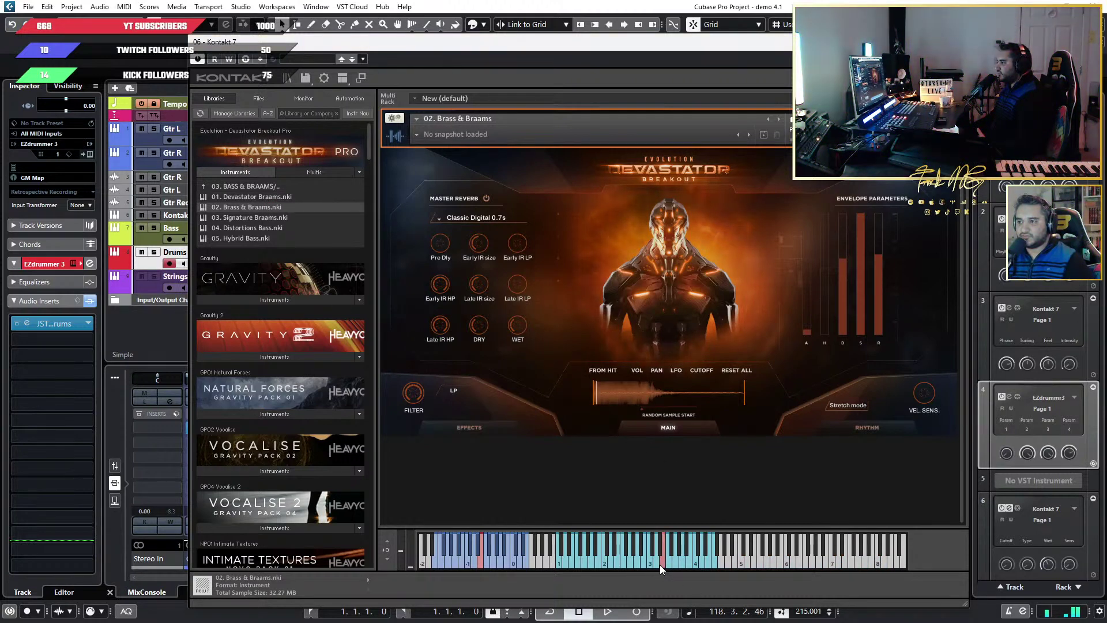
{"action": "left_click", "coordinate": [604, 566]}
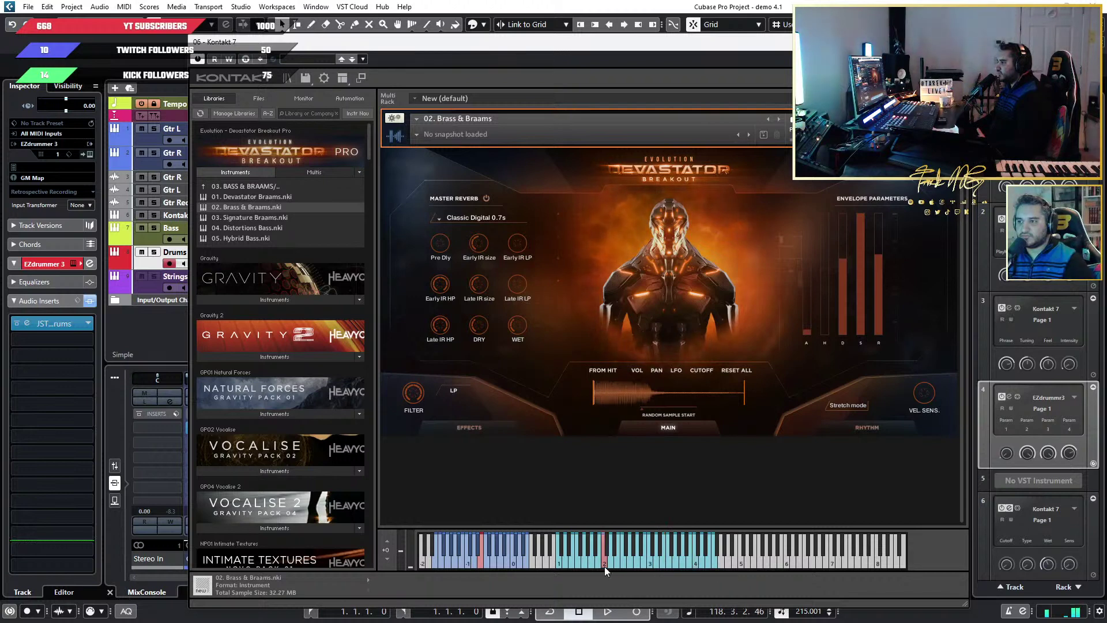
Load 05. Hybrid Bass in place of Brass & Braams and play middle, high and low notes in its light-blue range
{"action": "left_click", "coordinate": [242, 238]}
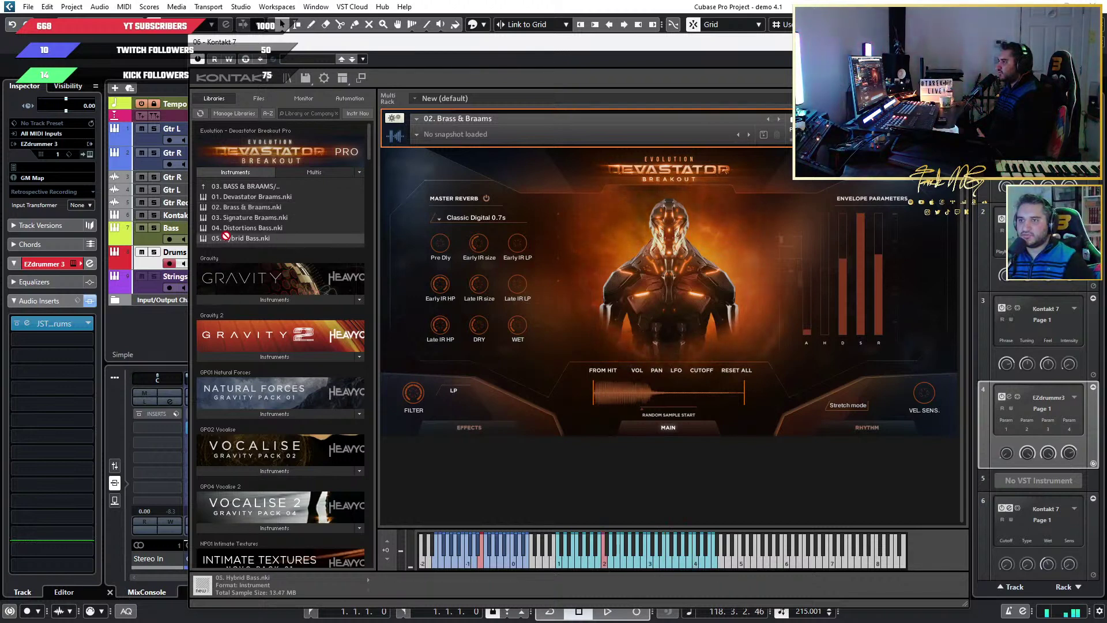
{"action": "left_click", "coordinate": [636, 566]}
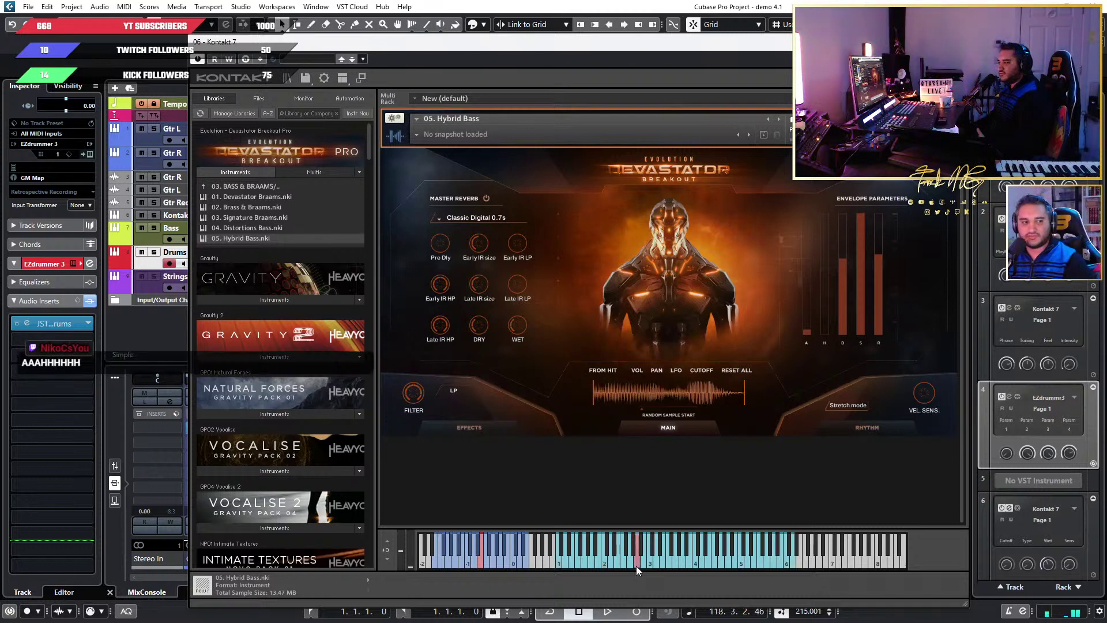
{"action": "left_click", "coordinate": [727, 565]}
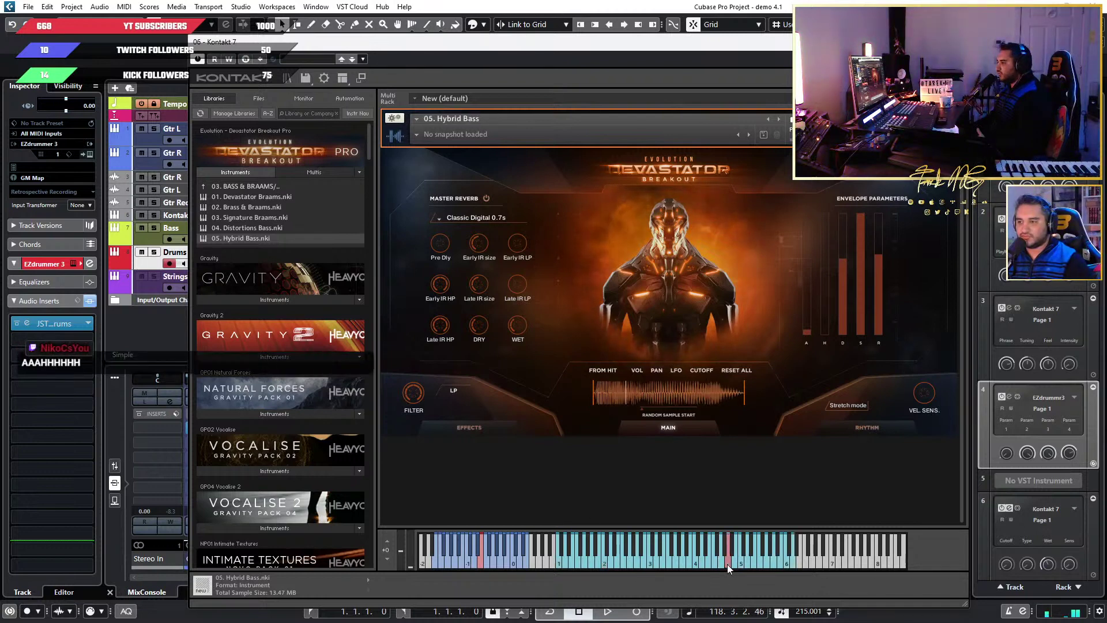
{"action": "left_click", "coordinate": [604, 562]}
Look through Hybrid Bass's Effects, Main and Rhythm pages
{"action": "left_click", "coordinate": [474, 430]}
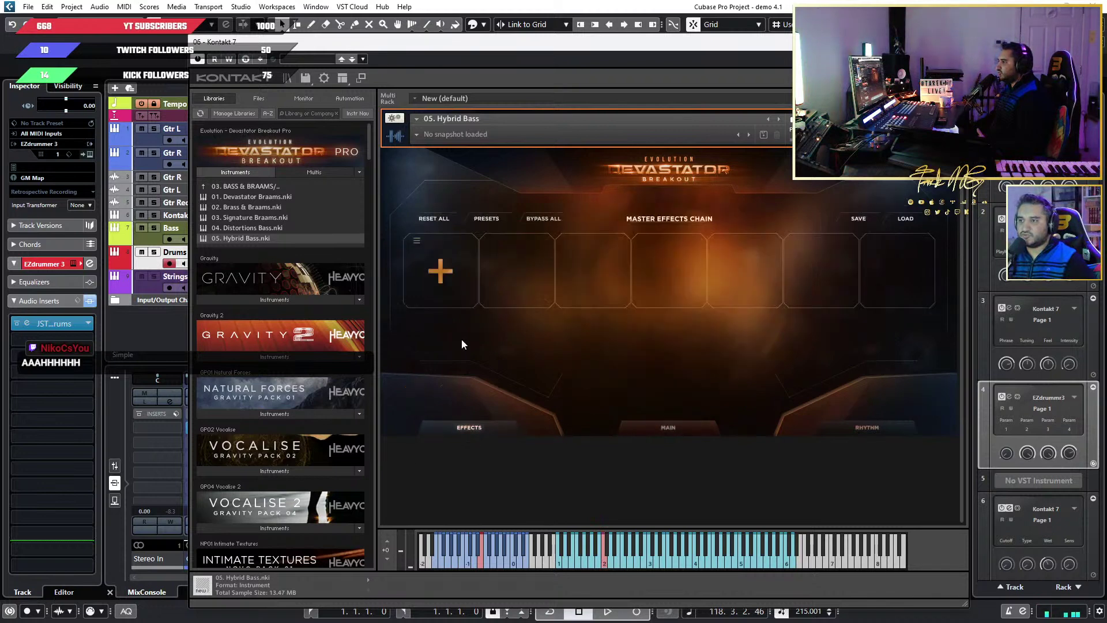
{"action": "left_click", "coordinate": [691, 430]}
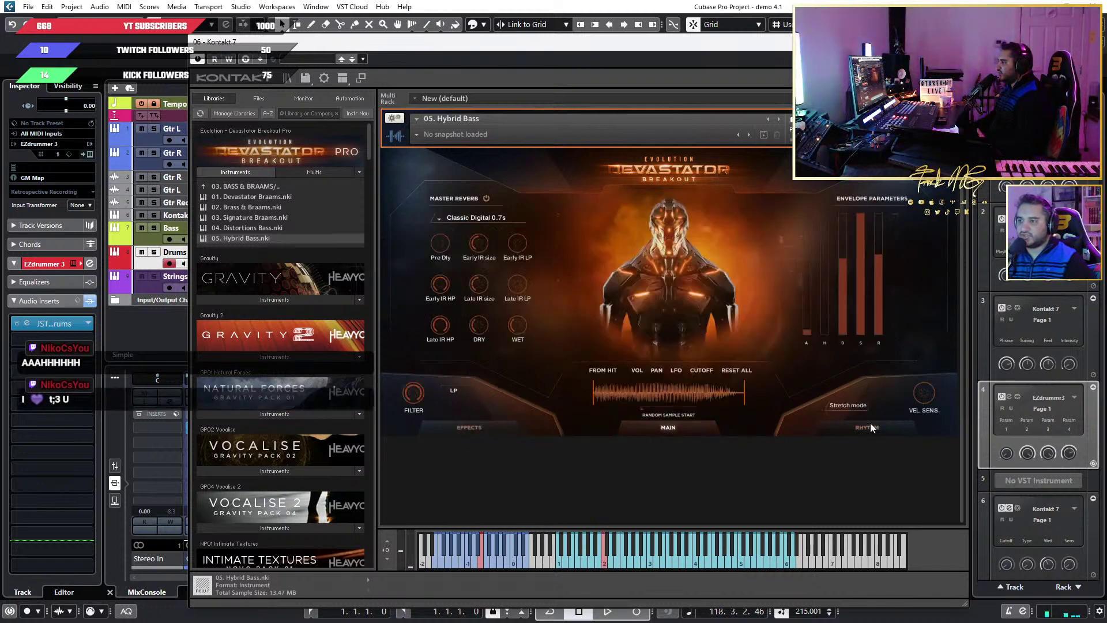
{"action": "left_click", "coordinate": [870, 425]}
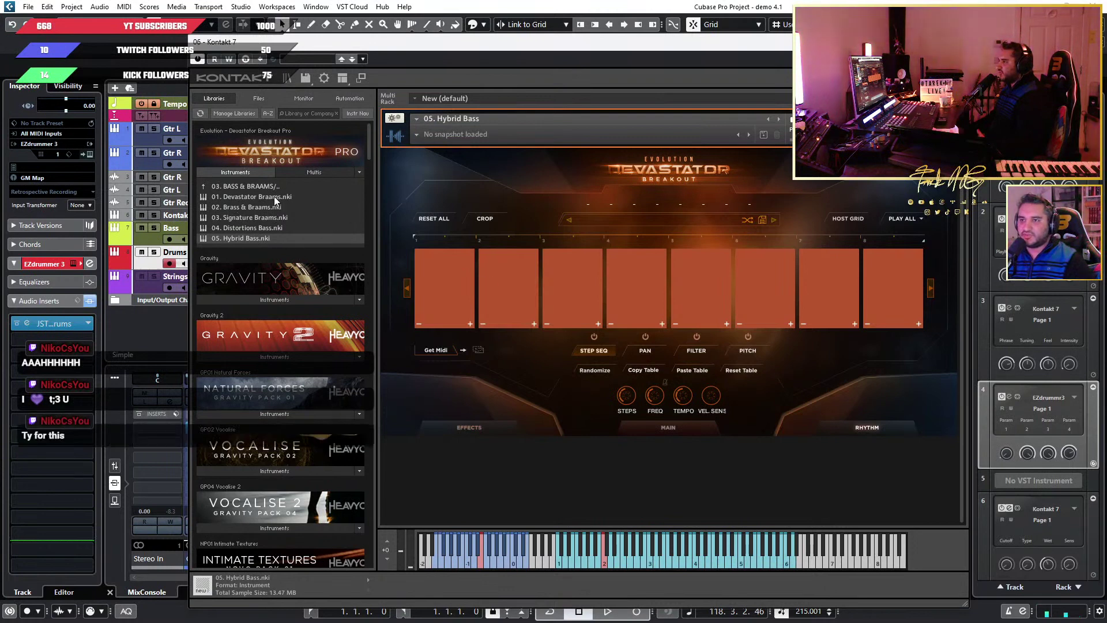
Load 01. Devastator Braams in place of Hybrid Bass and play a note in the middle of its range
{"action": "left_click_drag", "start_coordinate": [274, 196], "coordinate": [348, 197]}
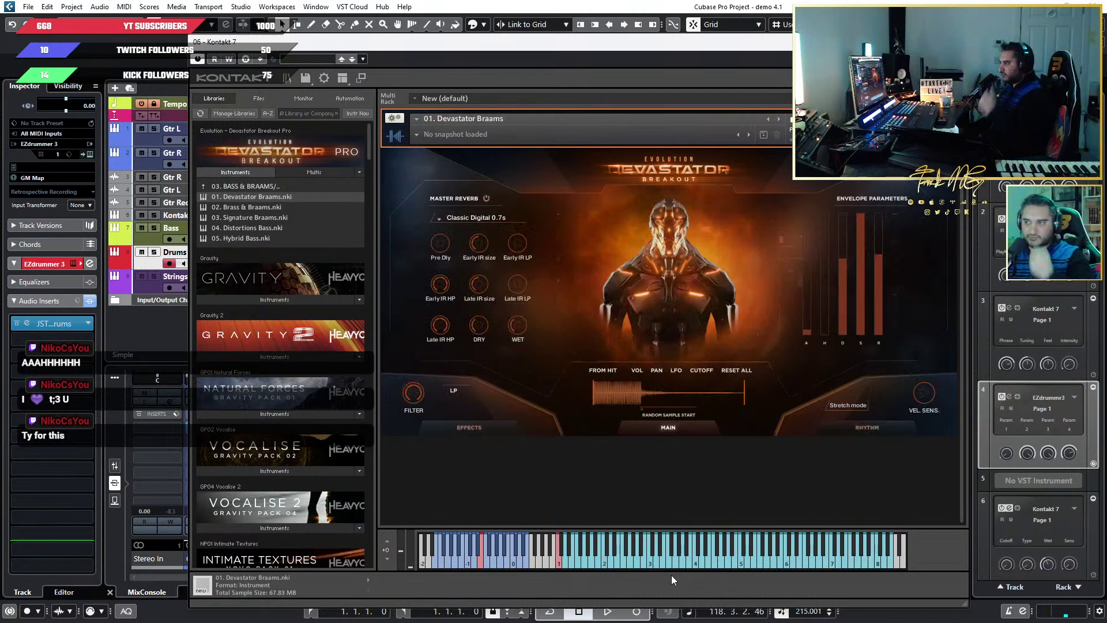
{"action": "left_click", "coordinate": [702, 564]}
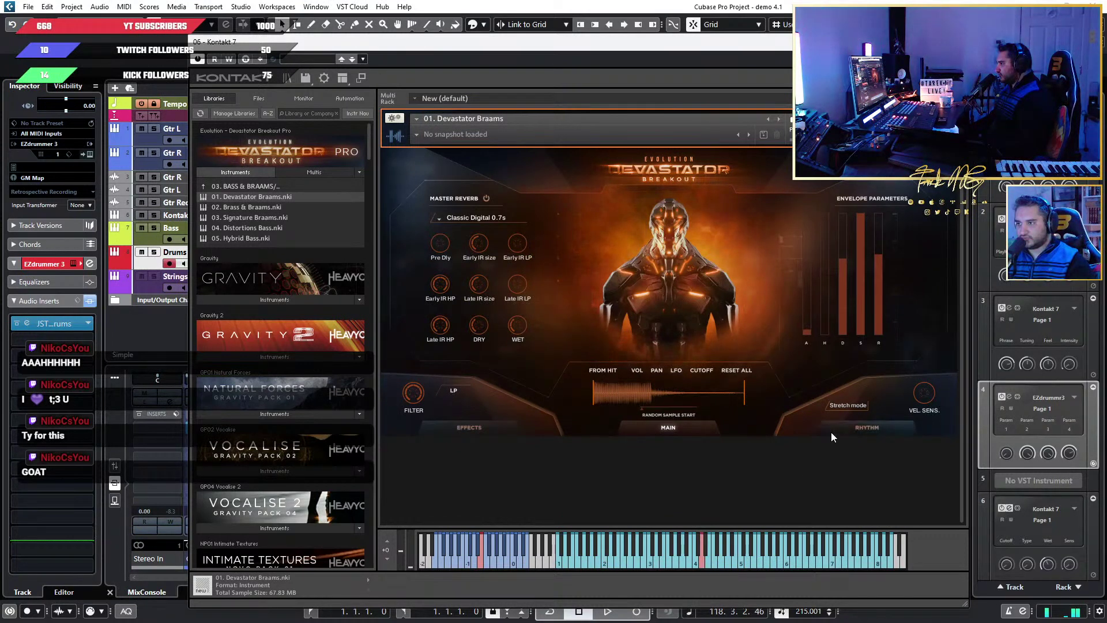
Open the Rhythm page of Devastator Braams and lower sequencer steps 2 and 4 to 0%
{"action": "left_click", "coordinate": [862, 427]}
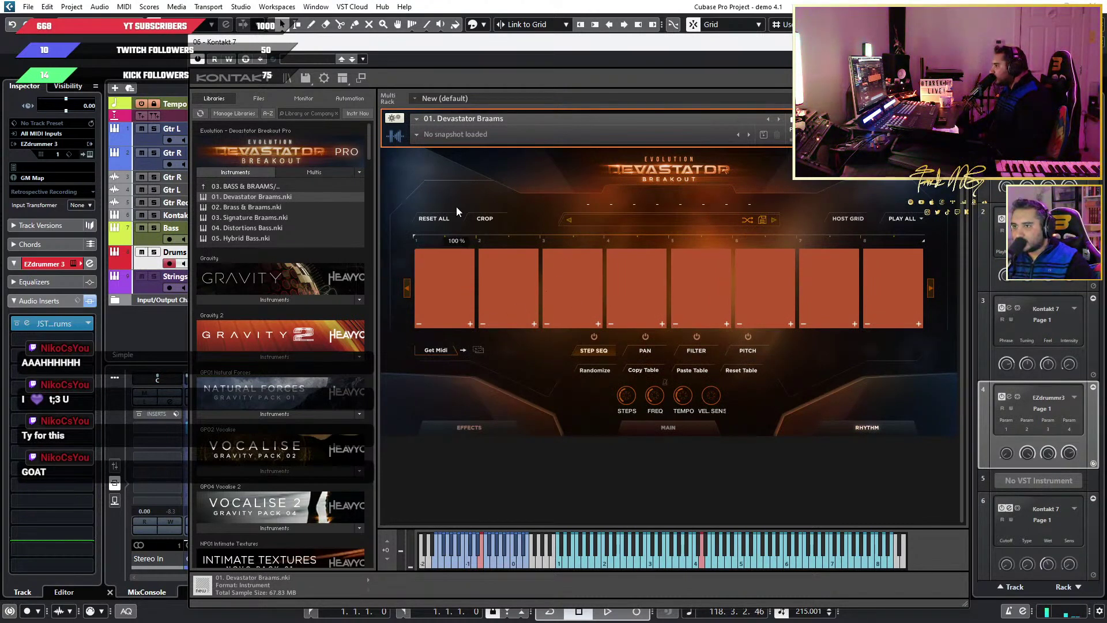
{"action": "left_click_drag", "start_coordinate": [508, 271], "coordinate": [534, 414]}
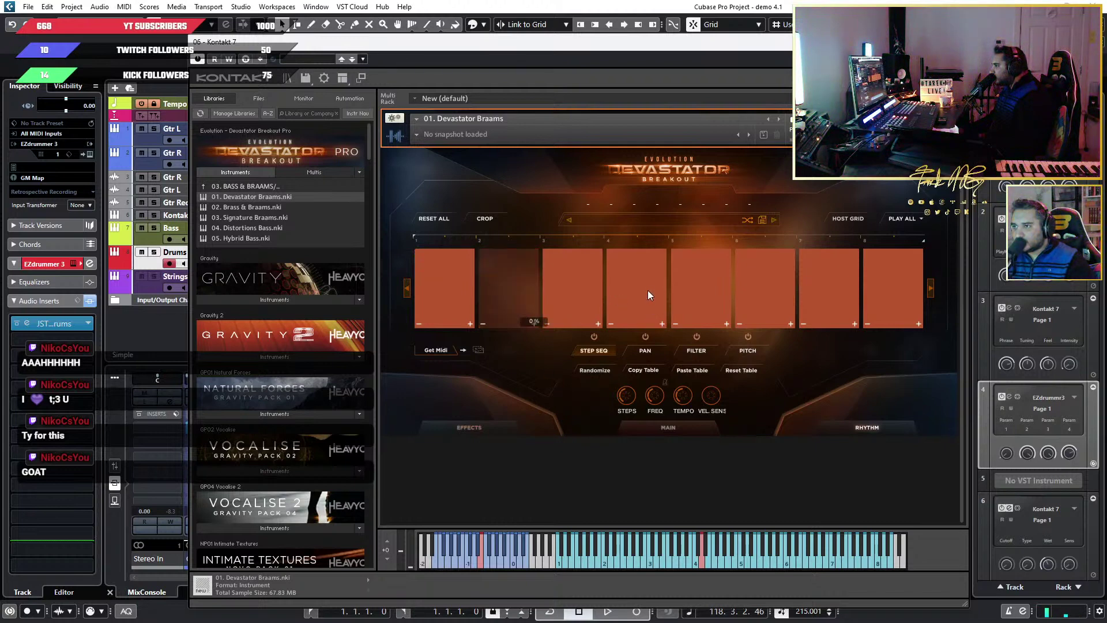
{"action": "left_click_drag", "start_coordinate": [648, 290], "coordinate": [650, 379]}
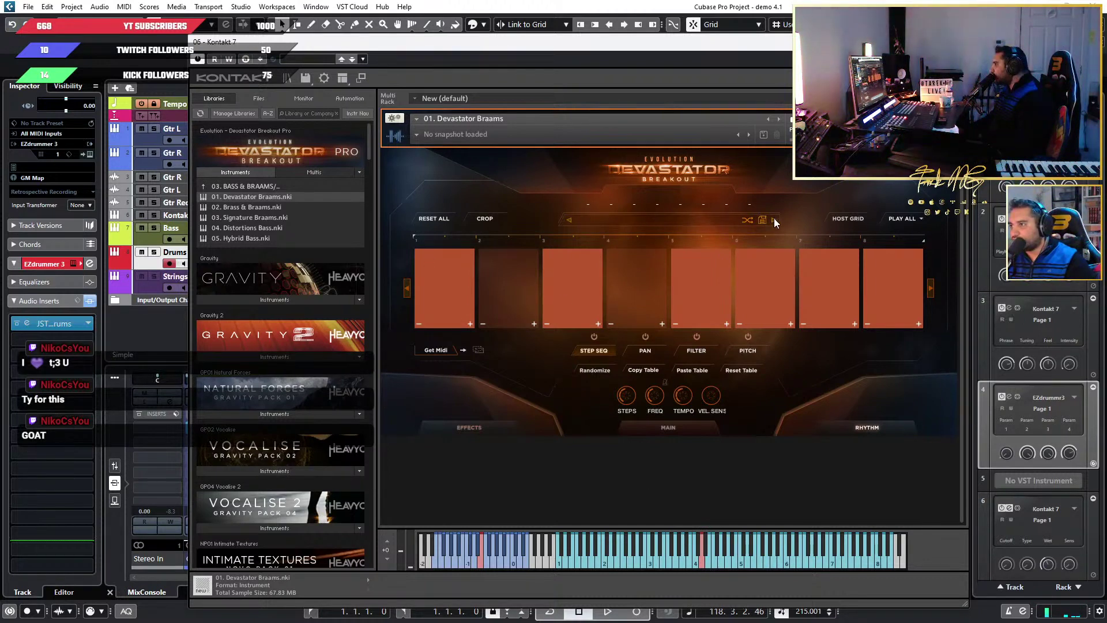
Select Play All as the rhythm's play mode, and shift the step pattern one step left and back again
{"action": "left_click", "coordinate": [898, 219]}
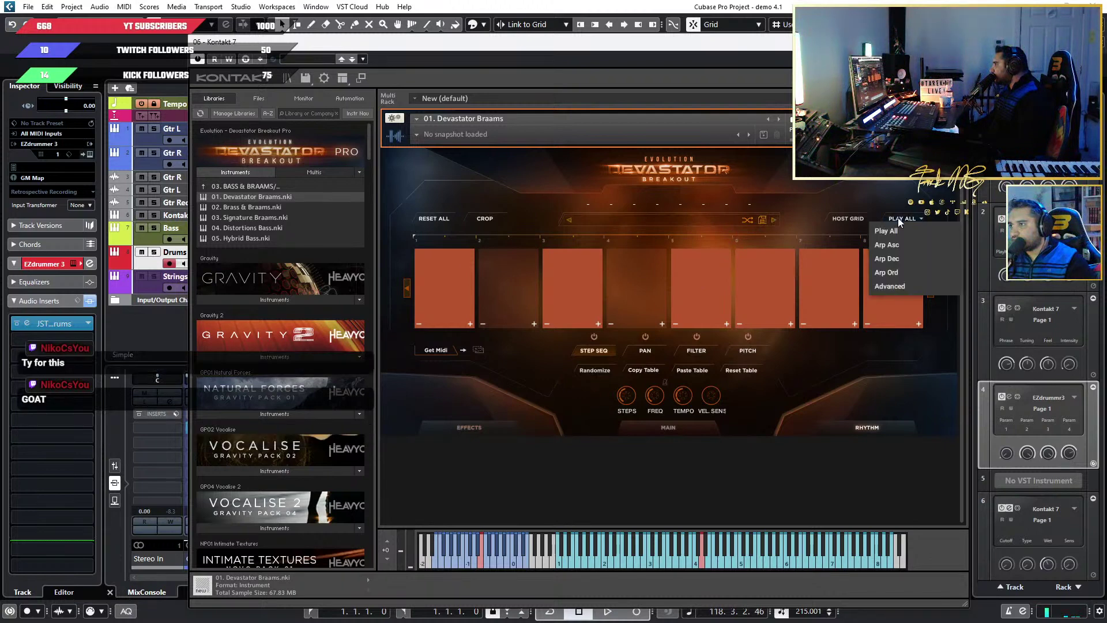
{"action": "left_click", "coordinate": [899, 228]}
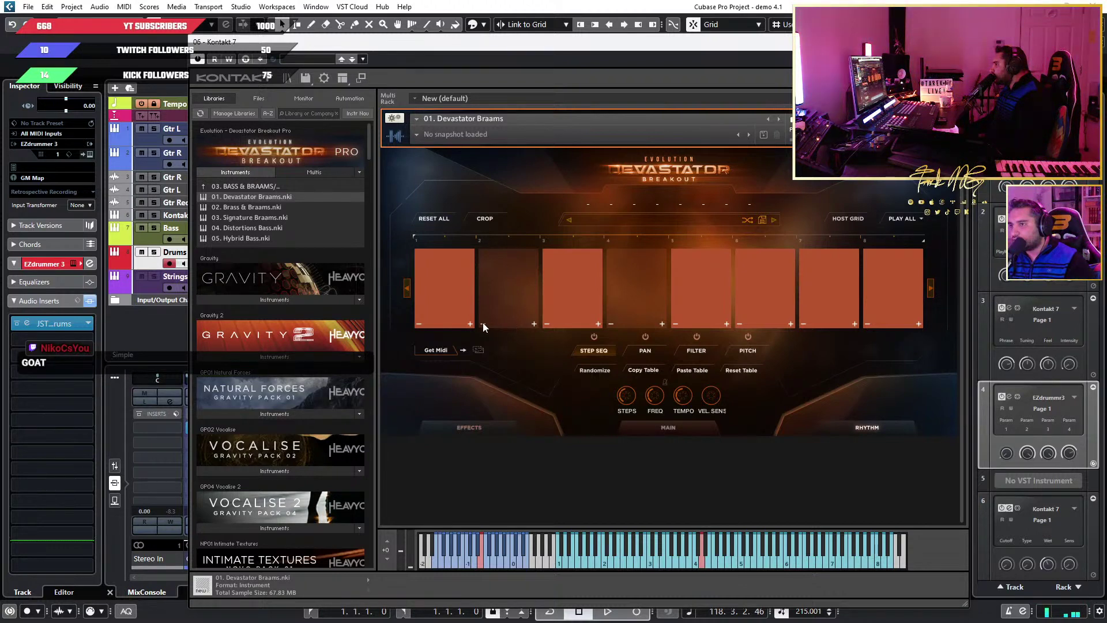
{"action": "left_click", "coordinate": [403, 289]}
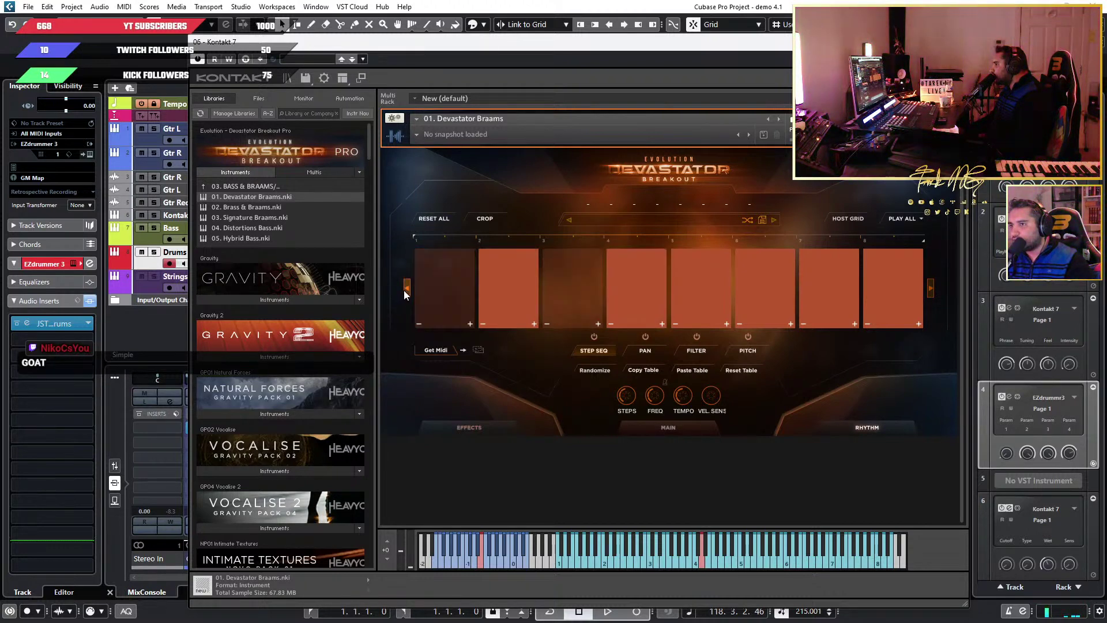
{"action": "left_click", "coordinate": [930, 287]}
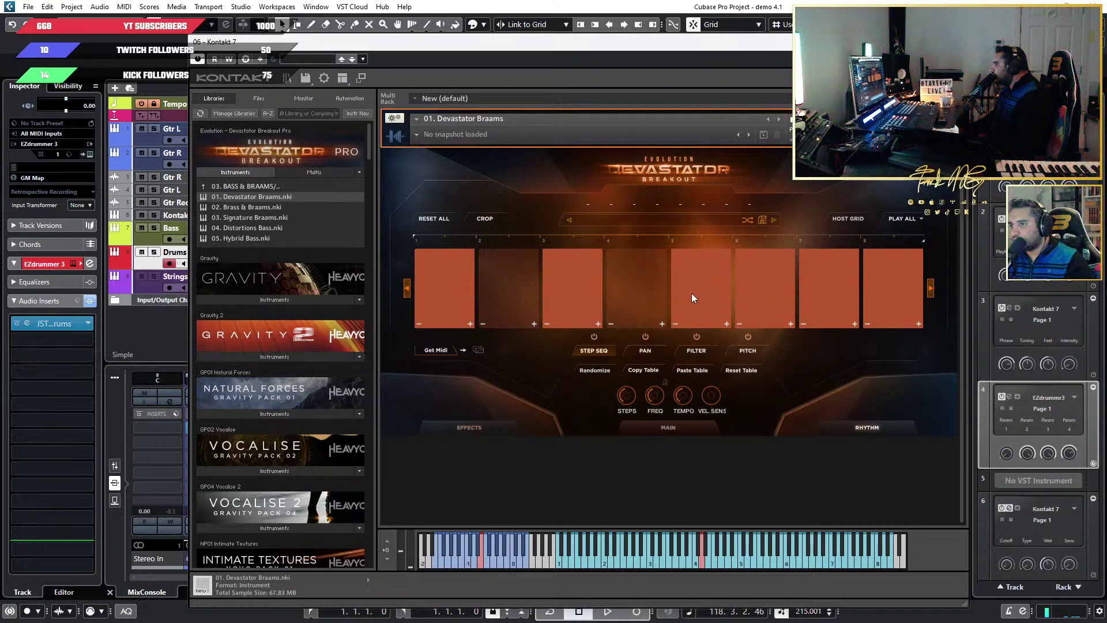
Lower sequencer step 6 to 0% and switch on the step sequencer
{"action": "left_click", "coordinate": [765, 277]}
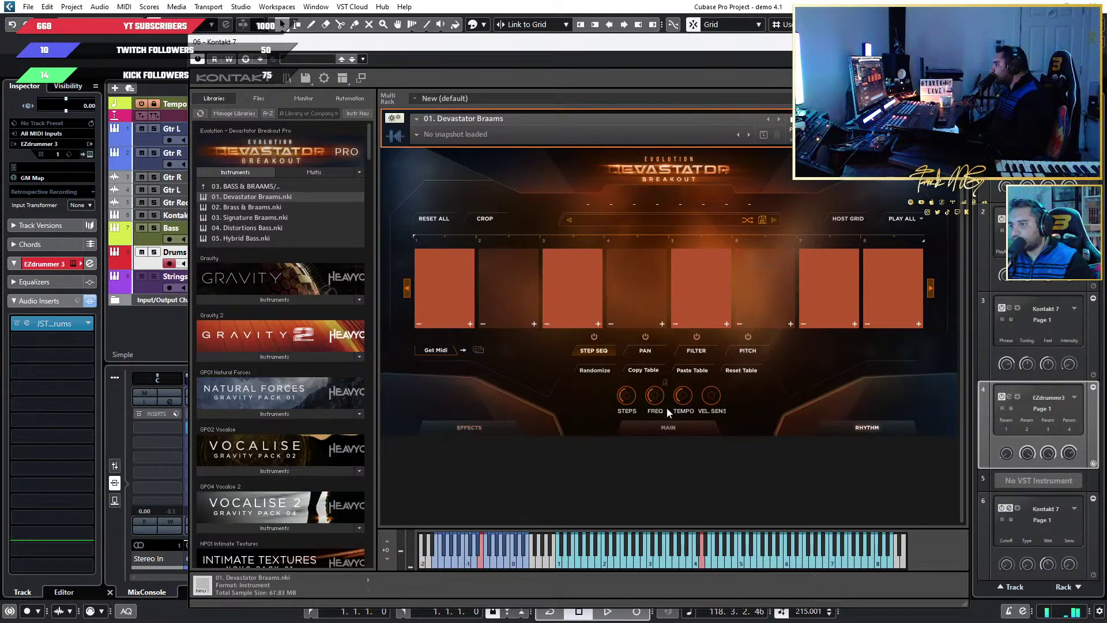
{"action": "left_click", "coordinate": [595, 336]}
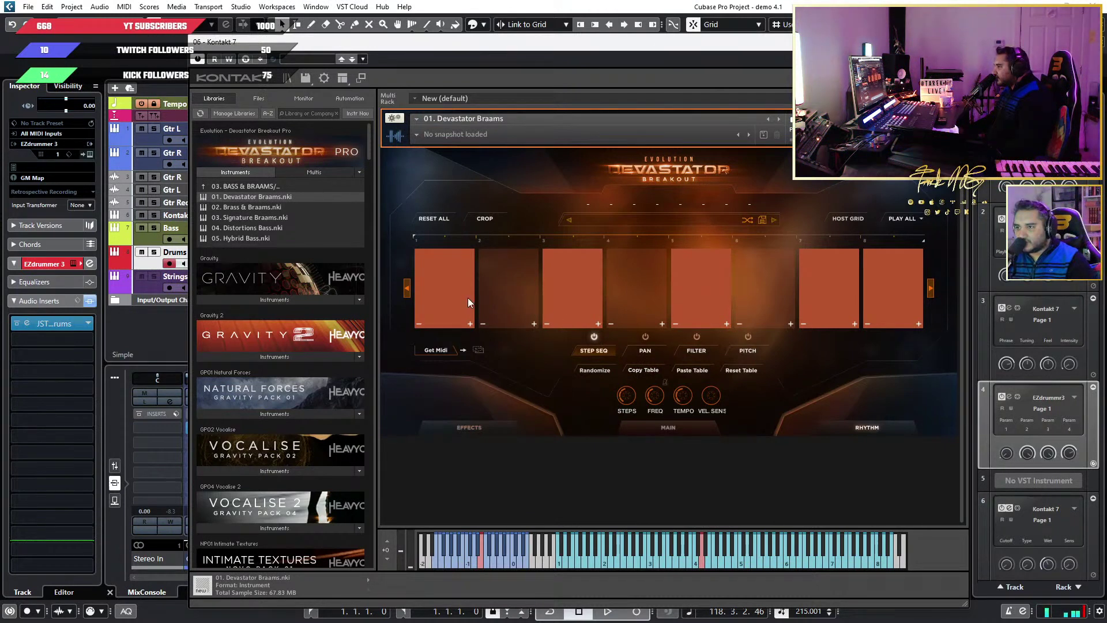
Set sequencer steps 2 to 6 to about 50, 25, 100, 58 and 31%, and step 8 to about 40%
{"action": "left_click_drag", "start_coordinate": [522, 274], "coordinate": [569, 309]}
{"action": "left_click", "coordinate": [635, 270]}
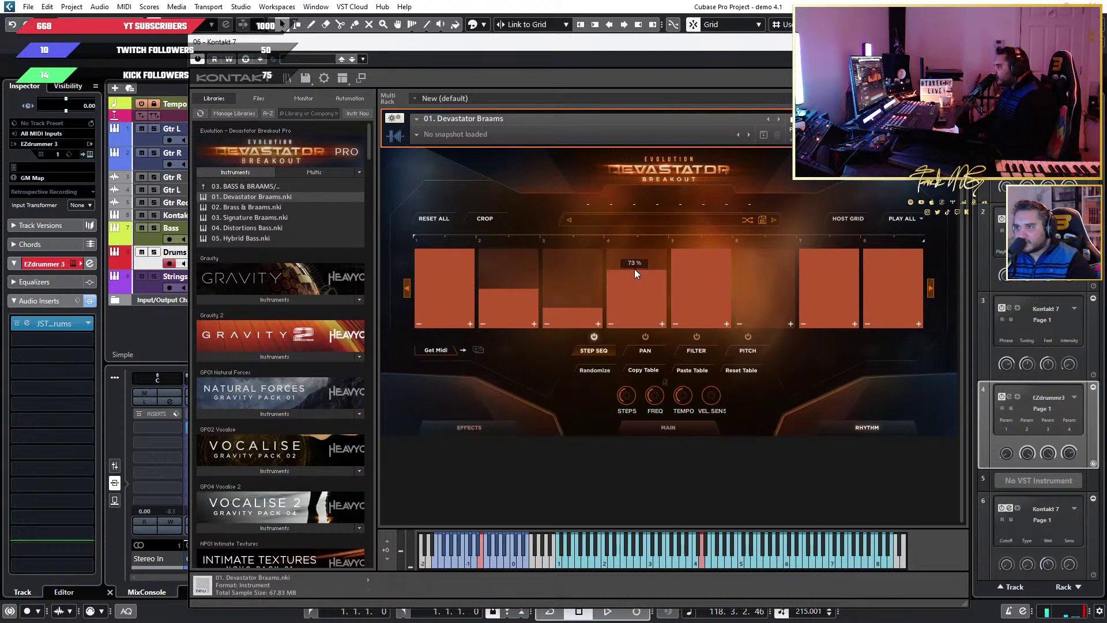
{"action": "left_click", "coordinate": [703, 291]}
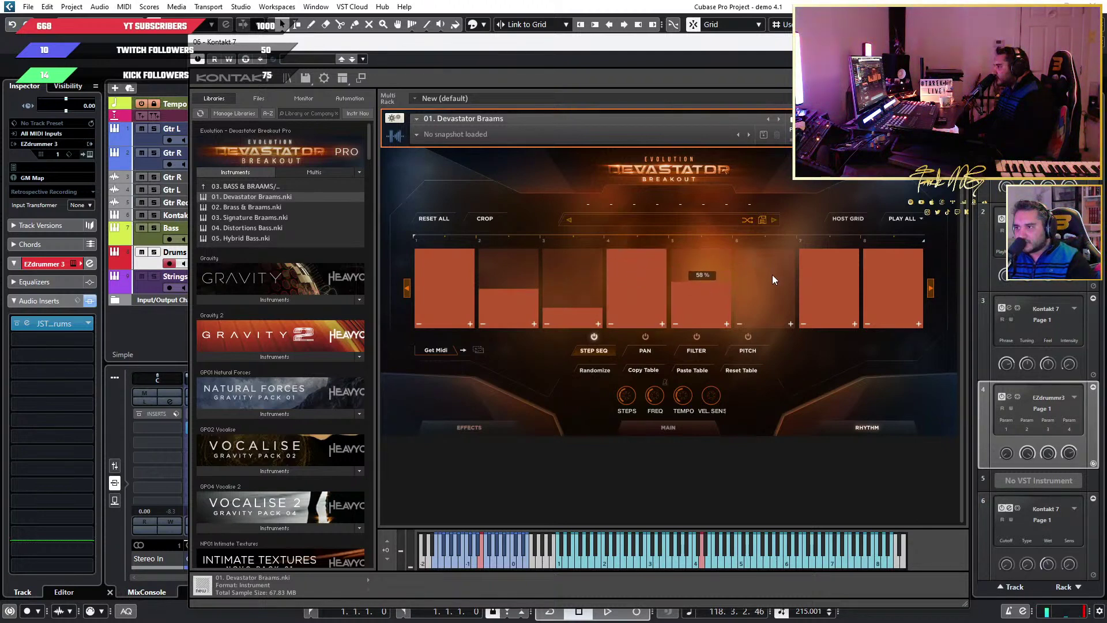
{"action": "left_click_drag", "start_coordinate": [772, 274], "coordinate": [775, 340]}
{"action": "left_click", "coordinate": [766, 303]}
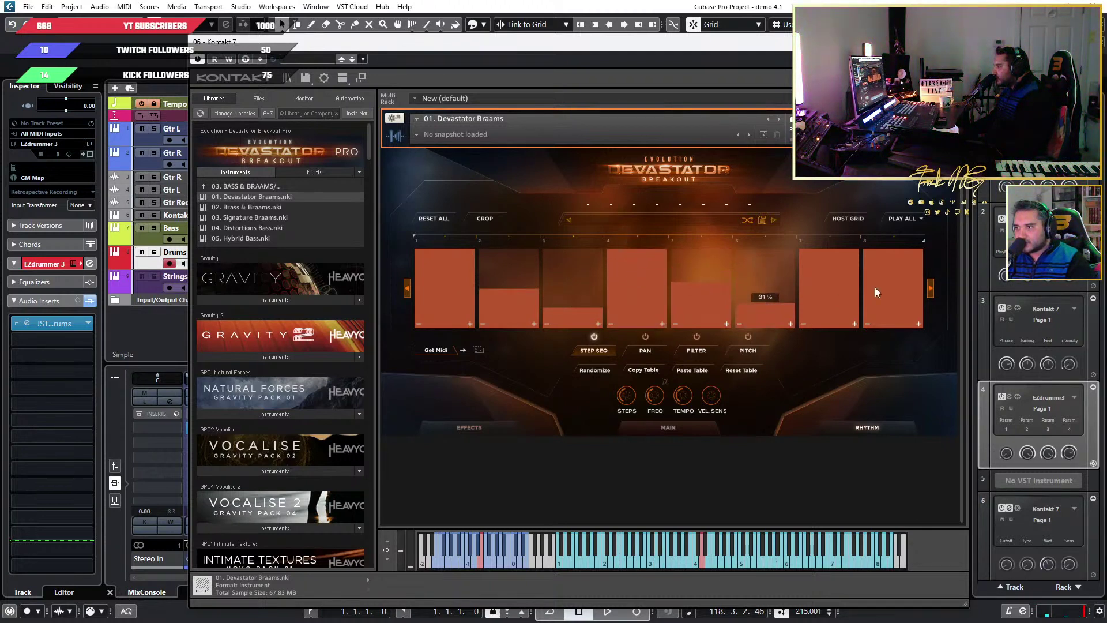
{"action": "left_click_drag", "start_coordinate": [875, 276], "coordinate": [882, 295]}
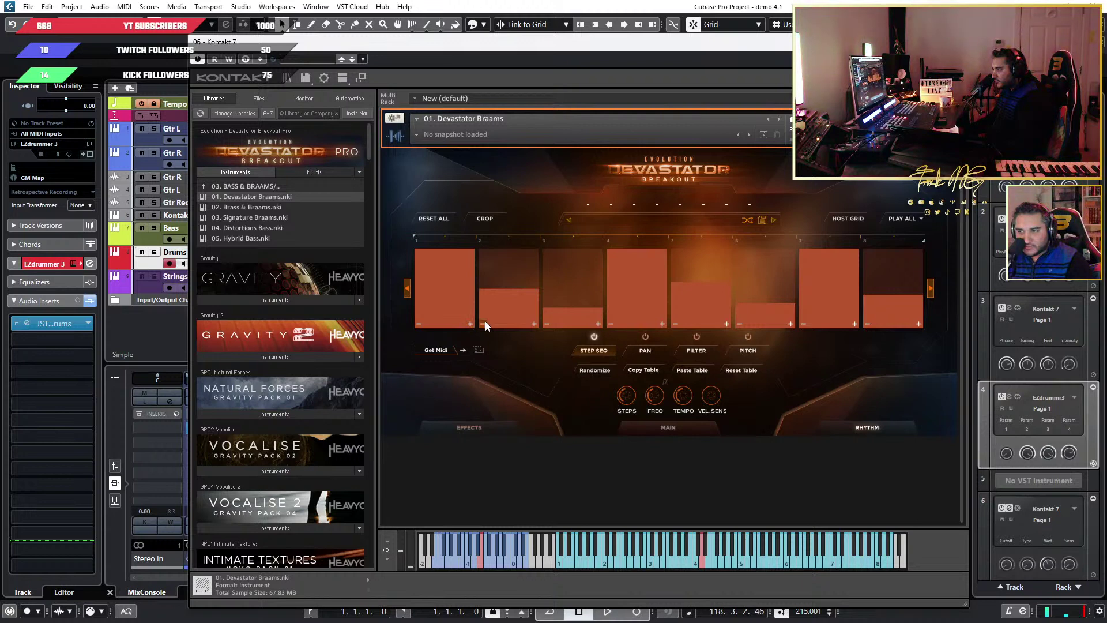
Shift the step pattern three steps right and one step back left, and reduce the number of steps to 4
{"action": "left_click", "coordinate": [933, 289]}
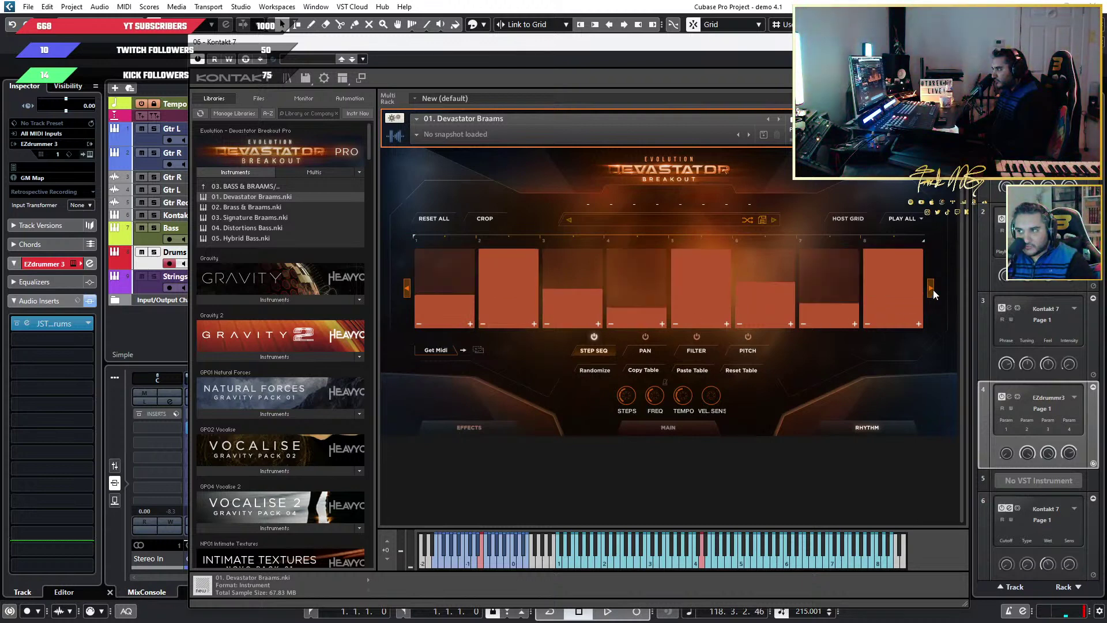
{"action": "left_click", "coordinate": [932, 289]}
{"action": "left_click", "coordinate": [933, 290]}
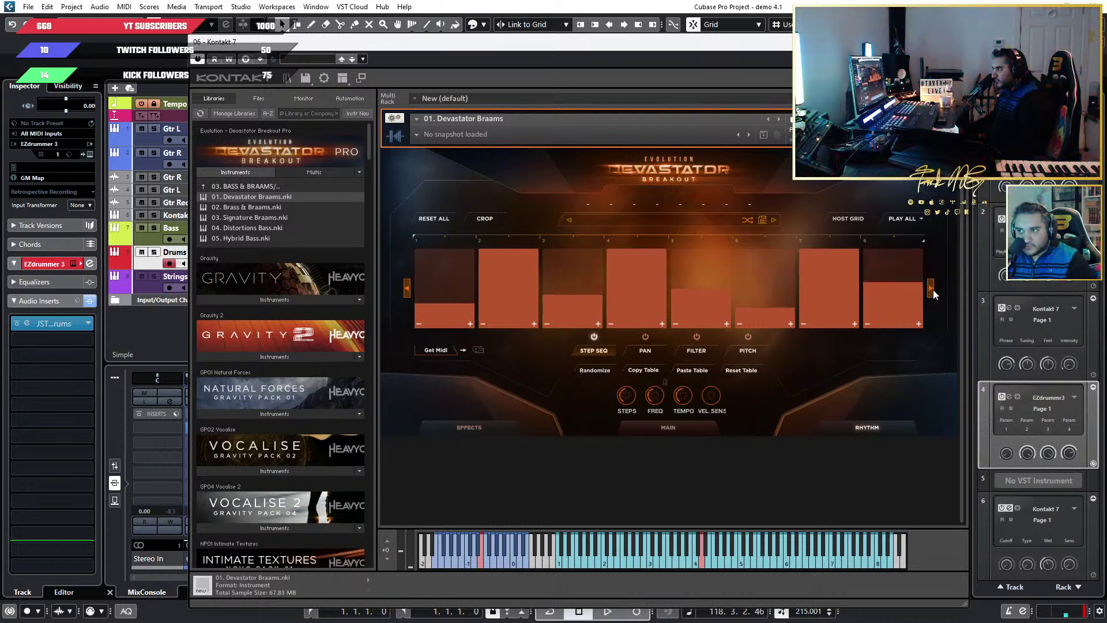
{"action": "left_click", "coordinate": [406, 289]}
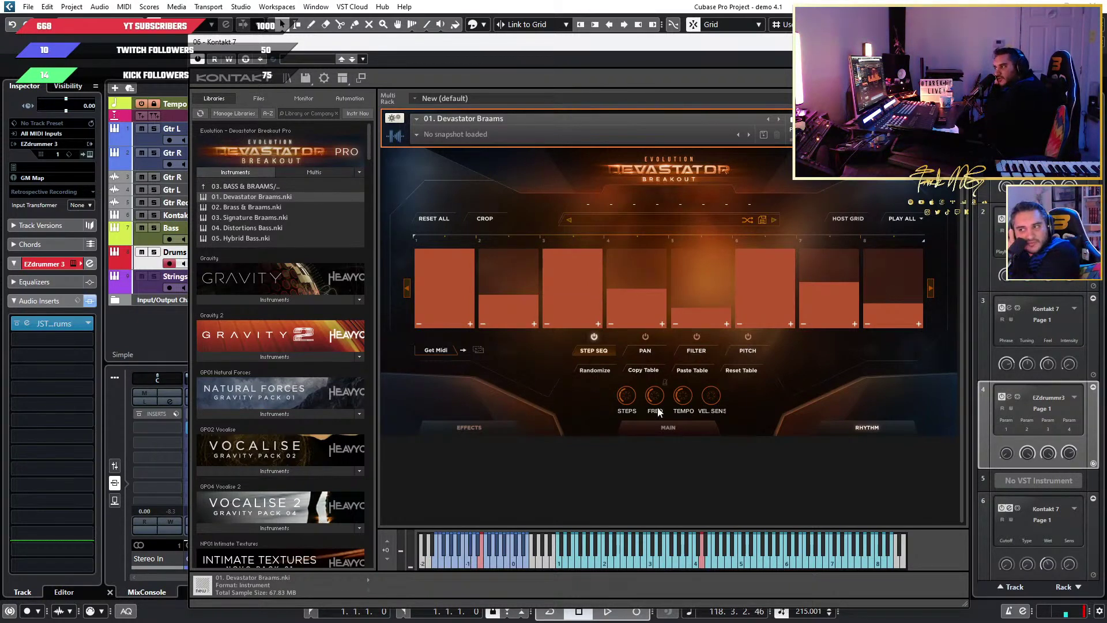
{"action": "left_click_drag", "start_coordinate": [630, 396], "coordinate": [635, 423]}
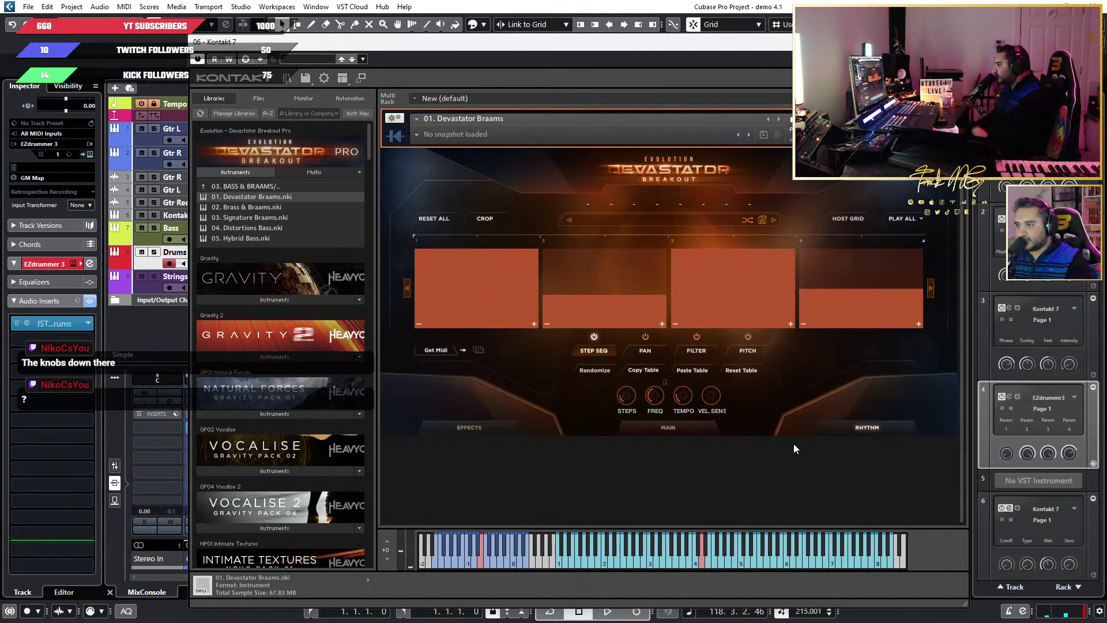
View the effect types offered for the first Master Effects Chain slot, leave it empty, and return to the Rhythm page
{"action": "left_click", "coordinate": [476, 433]}
{"action": "left_click", "coordinate": [445, 268]}
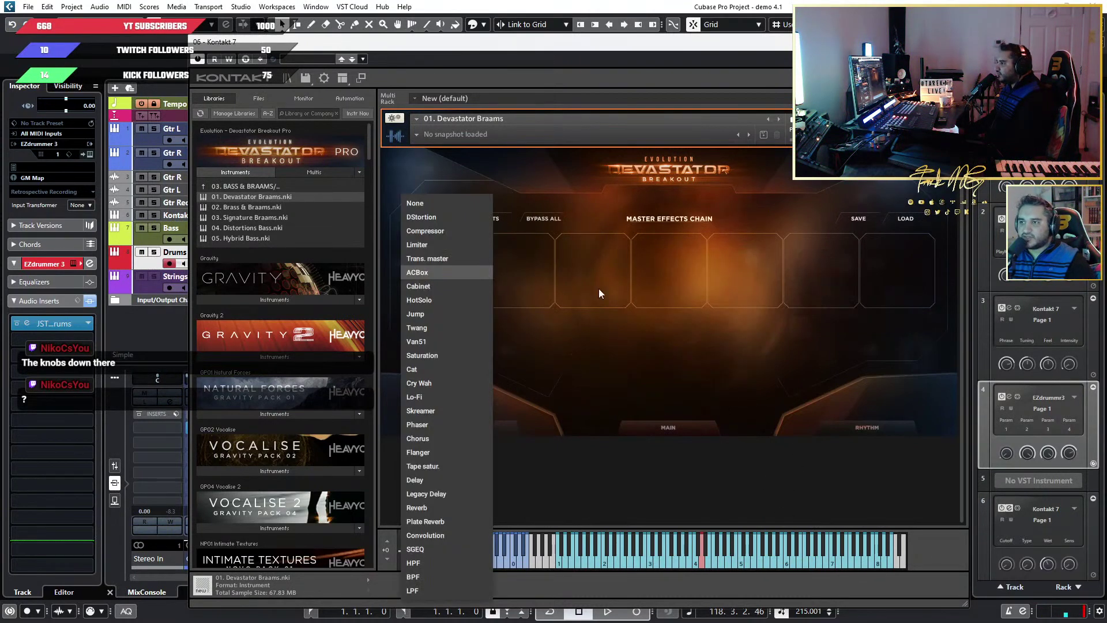
{"action": "left_click", "coordinate": [598, 289]}
{"action": "left_click", "coordinate": [888, 429]}
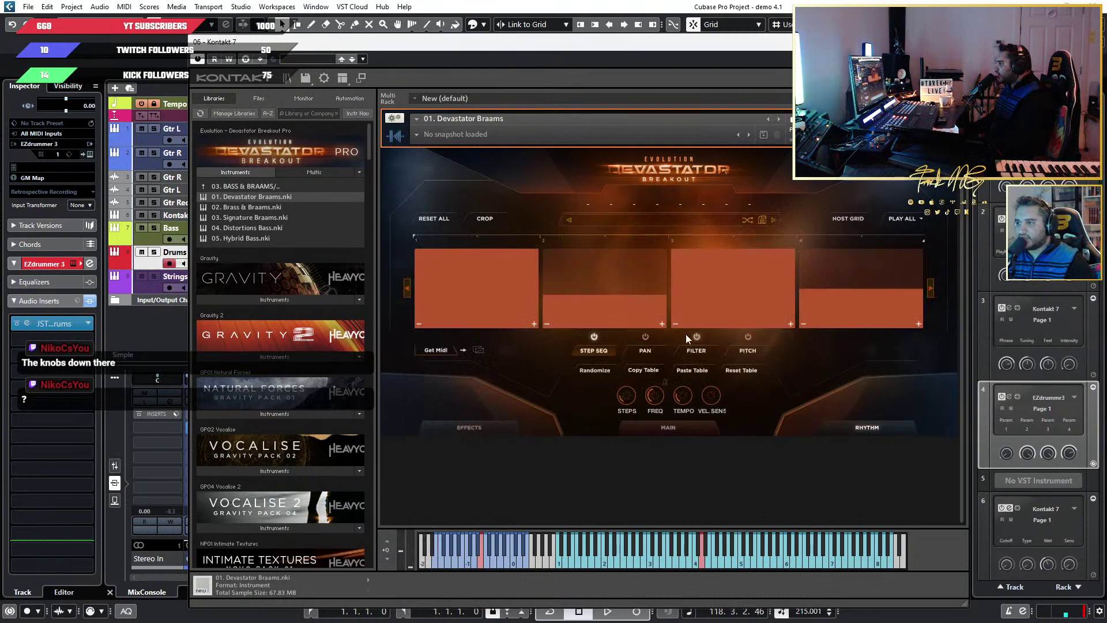
Shift the step pattern one step right, lower step 1 to about 45%, and set step 4 to full level after trying 41%
{"action": "left_click", "coordinate": [929, 289]}
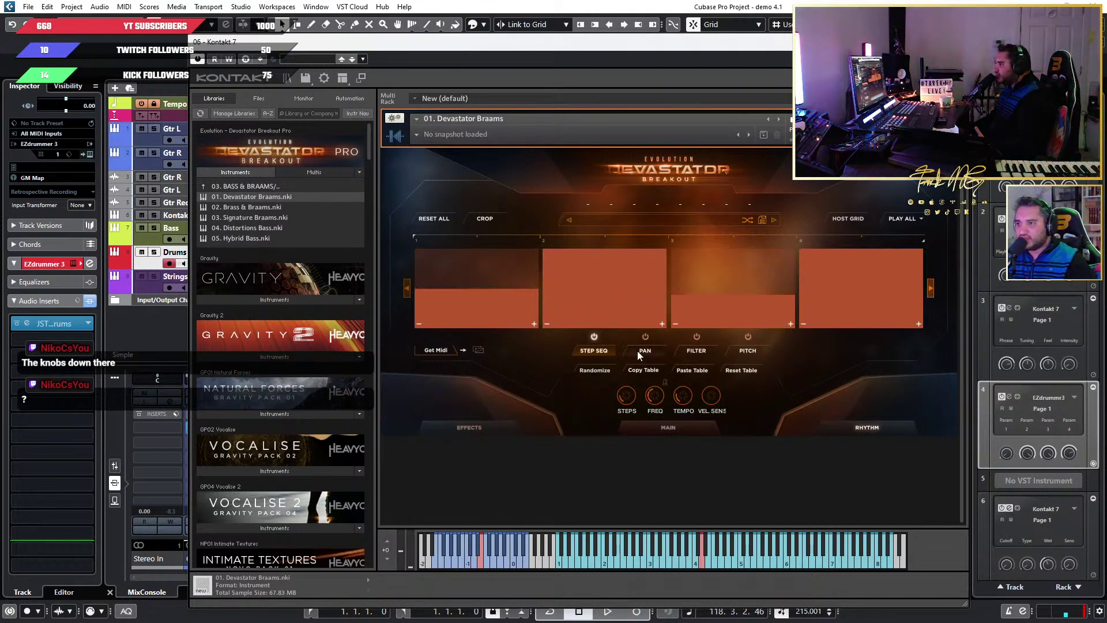
{"action": "left_click", "coordinate": [495, 293]}
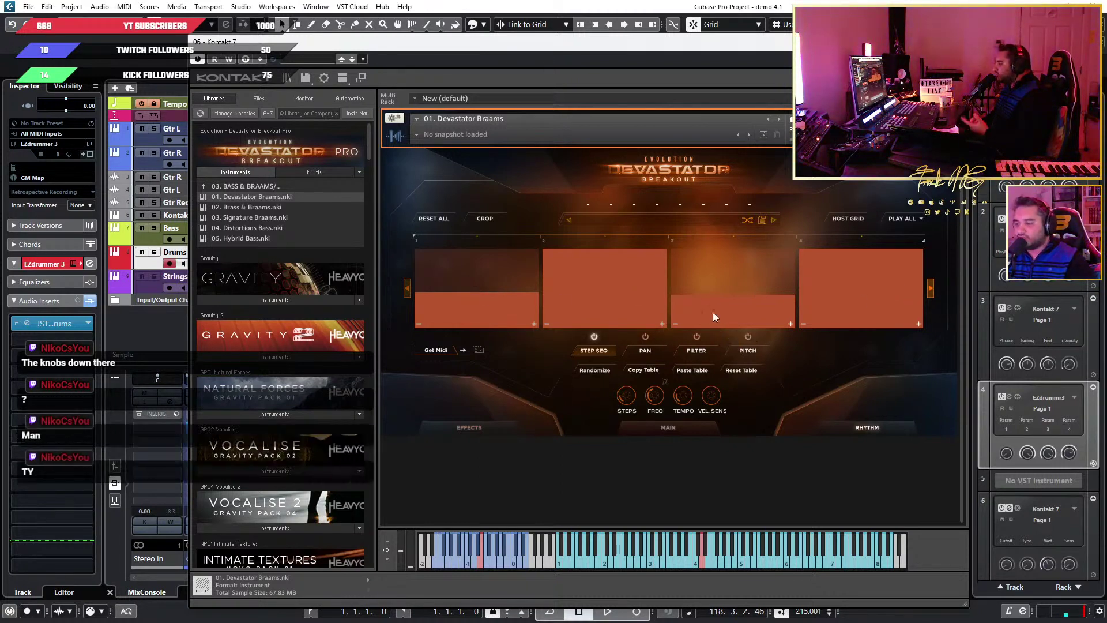
{"action": "left_click", "coordinate": [870, 296]}
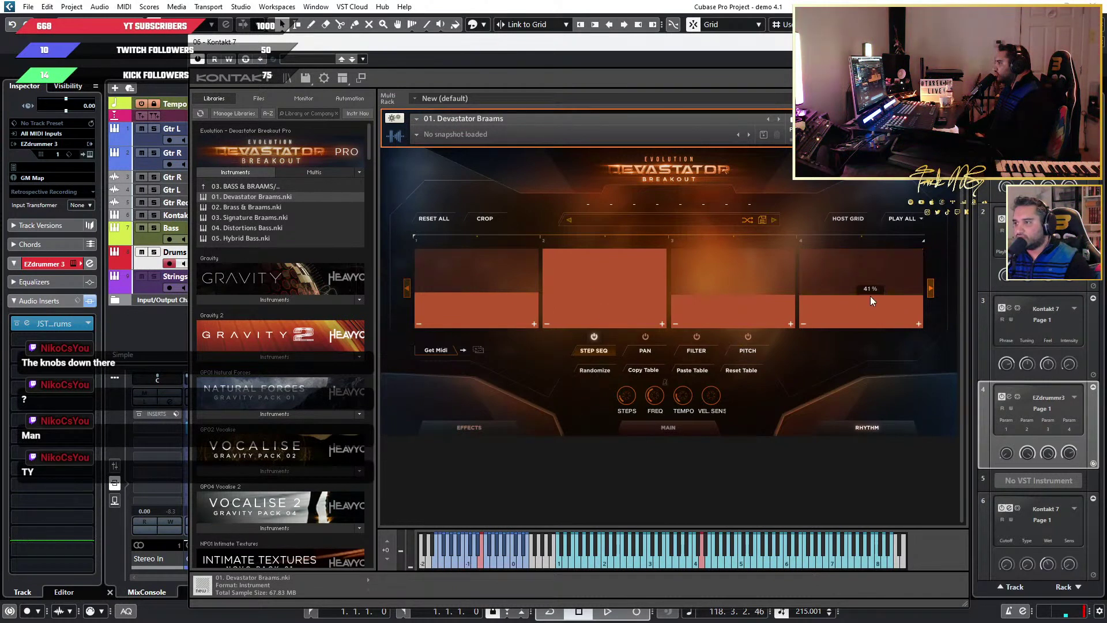
{"action": "left_click_drag", "start_coordinate": [870, 288], "coordinate": [868, 244]}
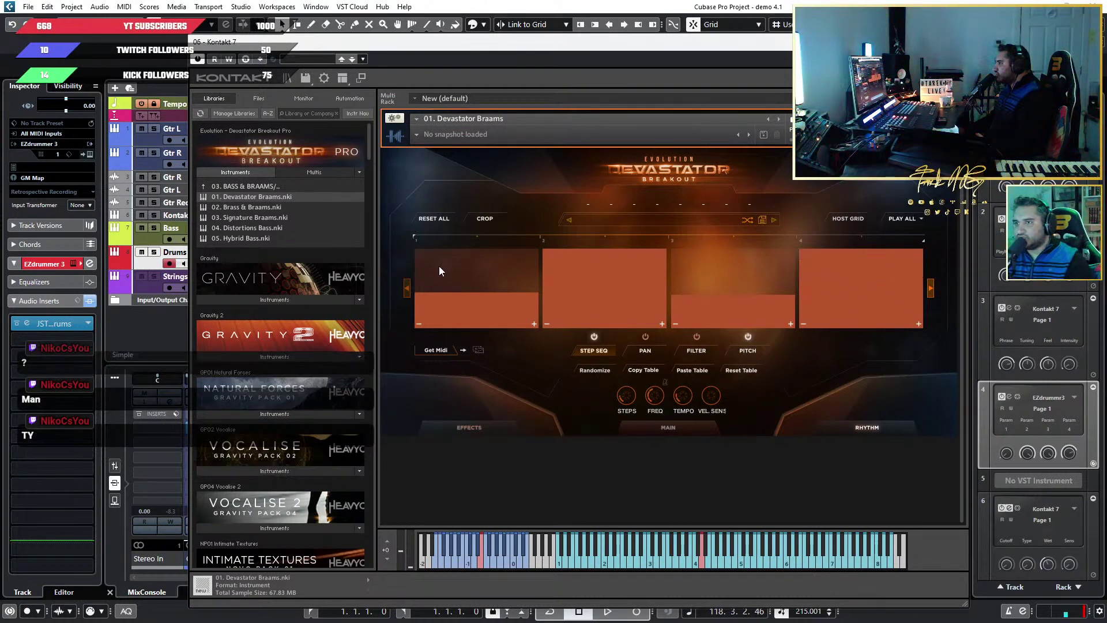
Raise step 4 of the pitch sequence to its maximum and audition a note with the pitch modulation
{"action": "left_click", "coordinate": [746, 350]}
{"action": "left_click_drag", "start_coordinate": [874, 287], "coordinate": [871, 248]}
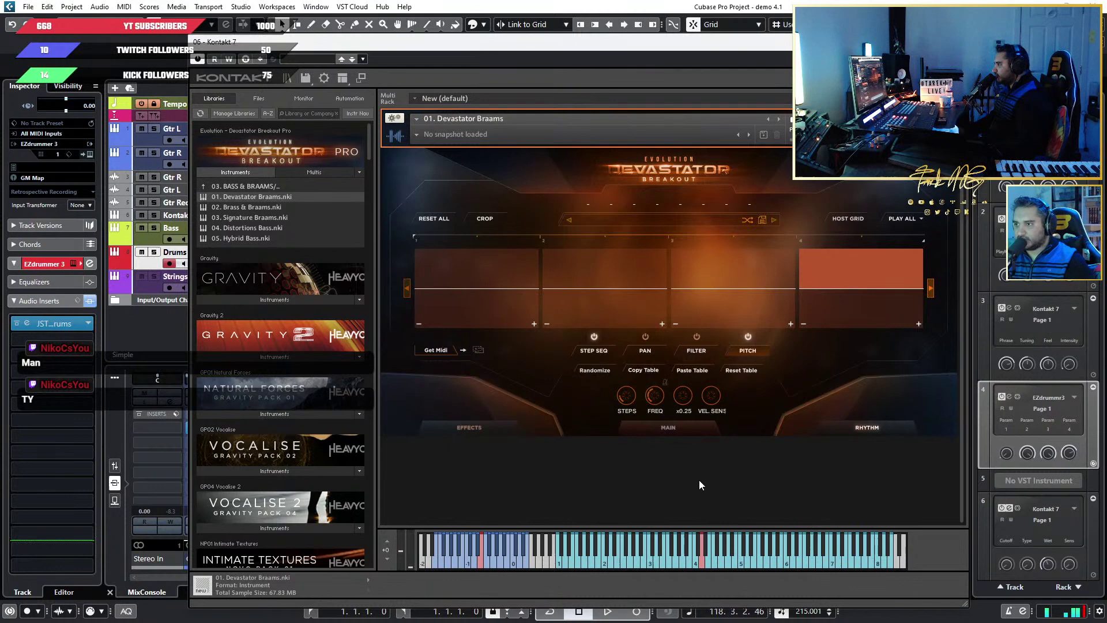
{"action": "left_click", "coordinate": [703, 560]}
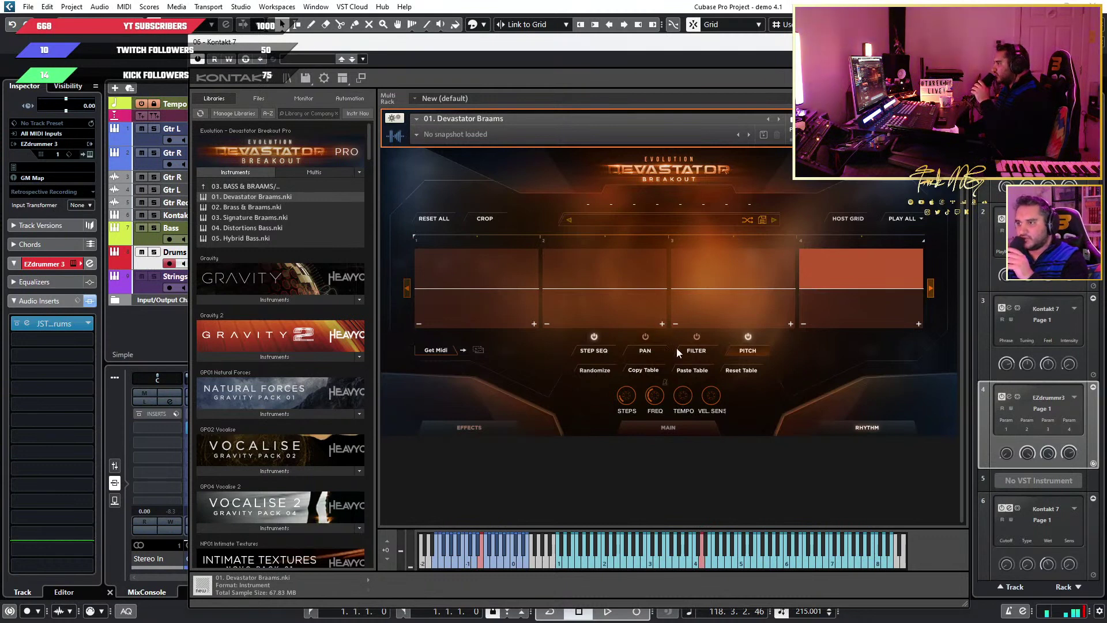
Draw descending filter levels across steps 2 to 4 with step 1 left at full, switch the filter sequence on, and audition a note
{"action": "left_click", "coordinate": [696, 351]}
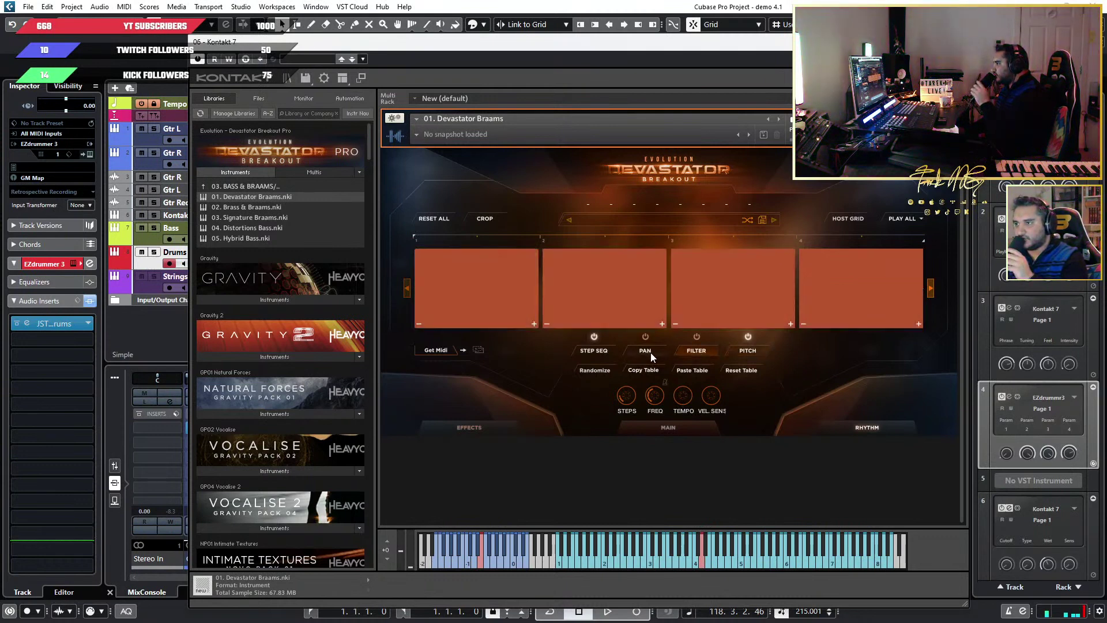
{"action": "left_click_drag", "start_coordinate": [580, 270], "coordinate": [584, 276]}
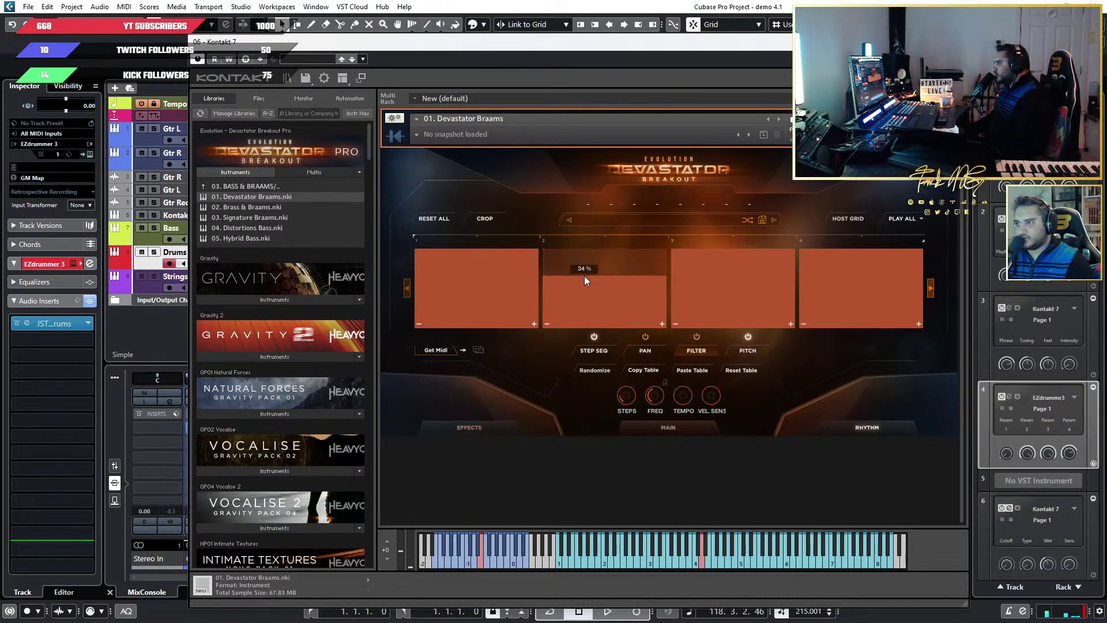
{"action": "double_click", "coordinate": [583, 276]}
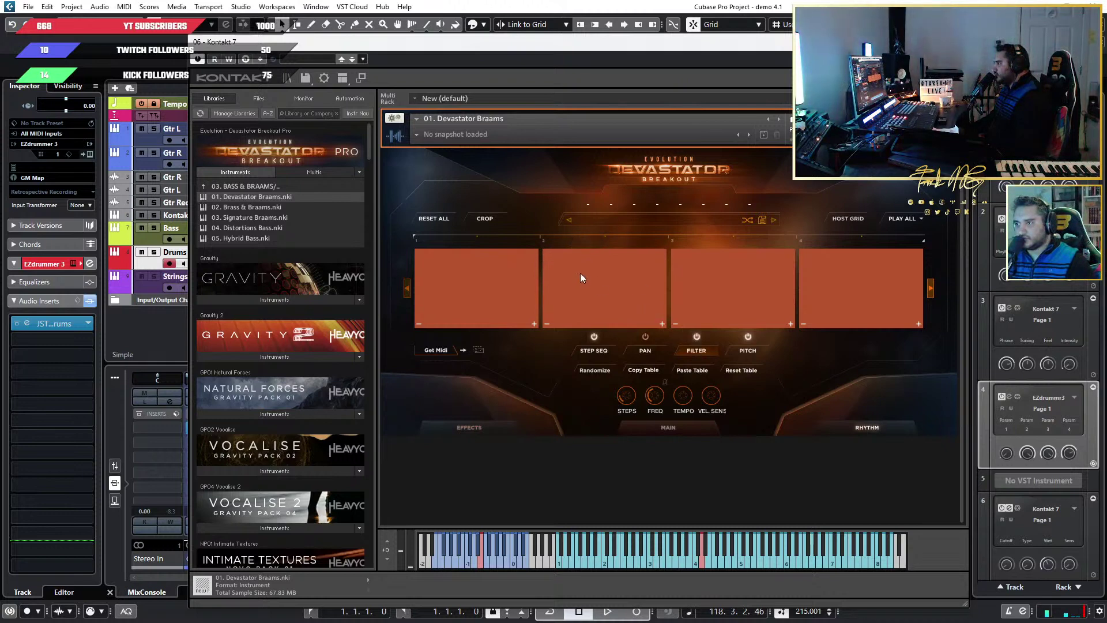
{"action": "mouse_move", "coordinate": [580, 272]}
{"action": "left_mouse_down"}
{"action": "mouse_move", "coordinate": [737, 272]}
{"action": "mouse_move", "coordinate": [739, 293]}
{"action": "mouse_move", "coordinate": [885, 287]}
{"action": "mouse_move", "coordinate": [885, 314]}
{"action": "mouse_move", "coordinate": [929, 309]}
{"action": "left_mouse_up"}
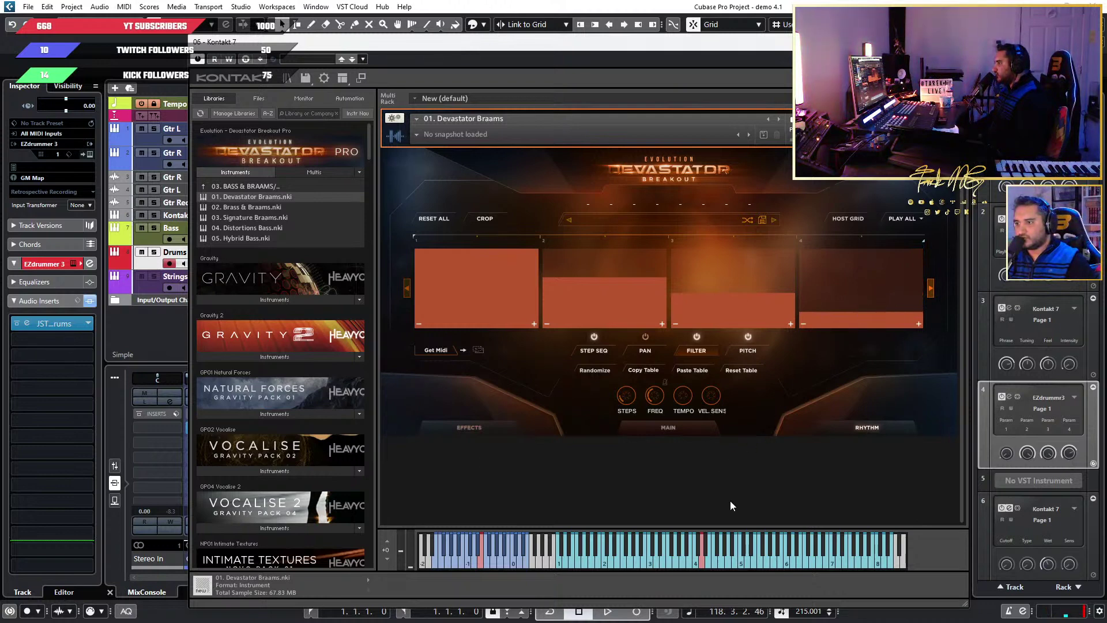
{"action": "left_click", "coordinate": [700, 562]}
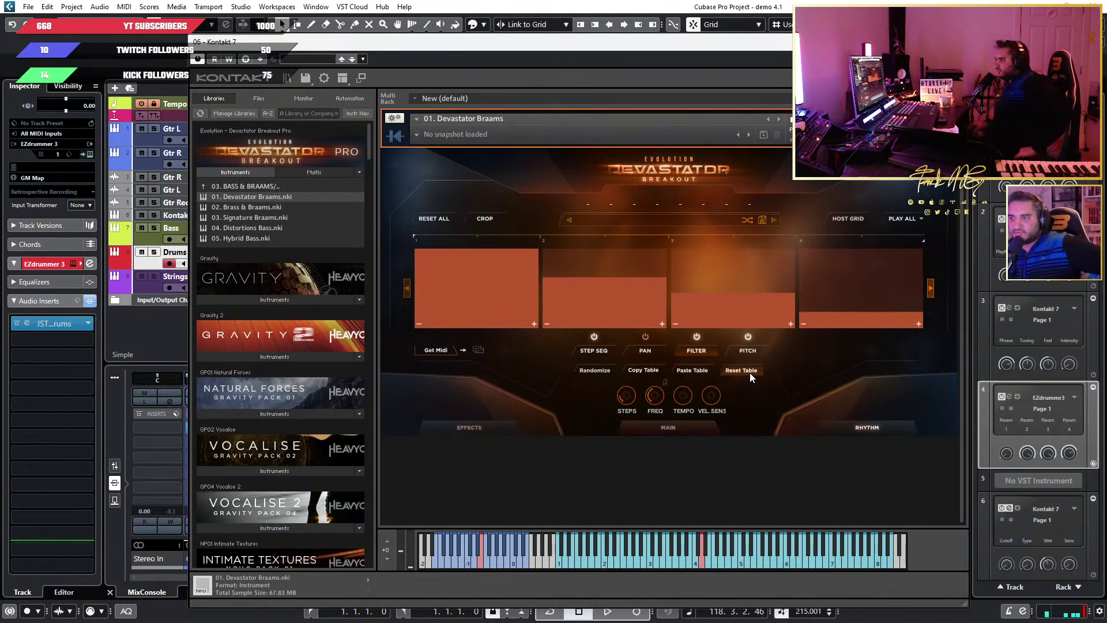
Load 03. Distorted Benders from the 04. BENDERS folder in place of the current instrument and audition a note
{"action": "left_click", "coordinate": [238, 185]}
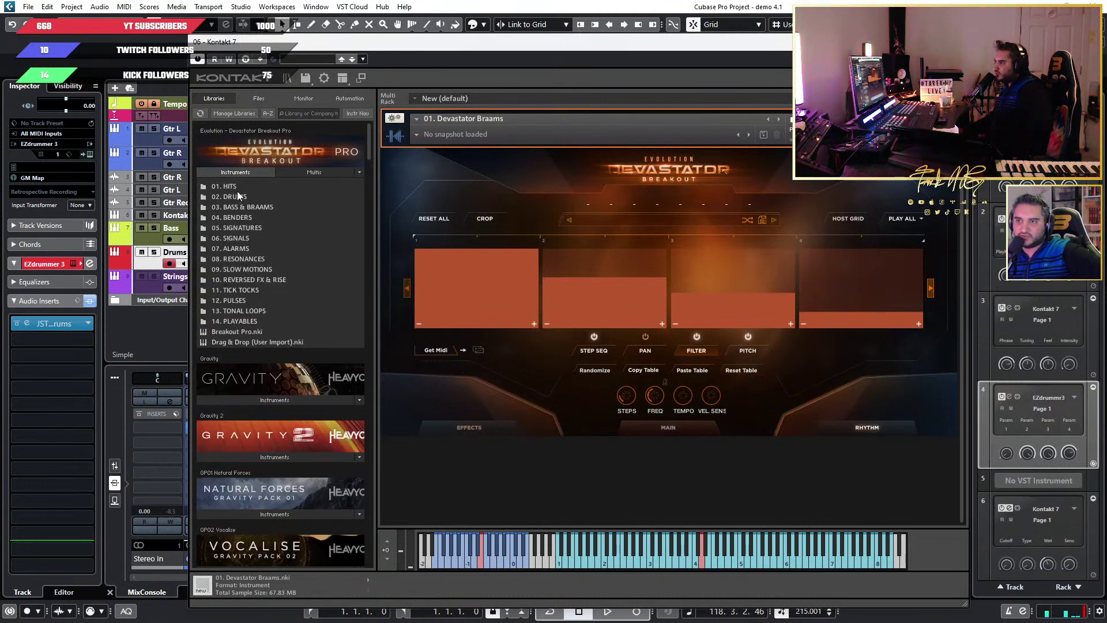
{"action": "left_click", "coordinate": [244, 217]}
{"action": "left_click_drag", "start_coordinate": [254, 217], "coordinate": [656, 340]}
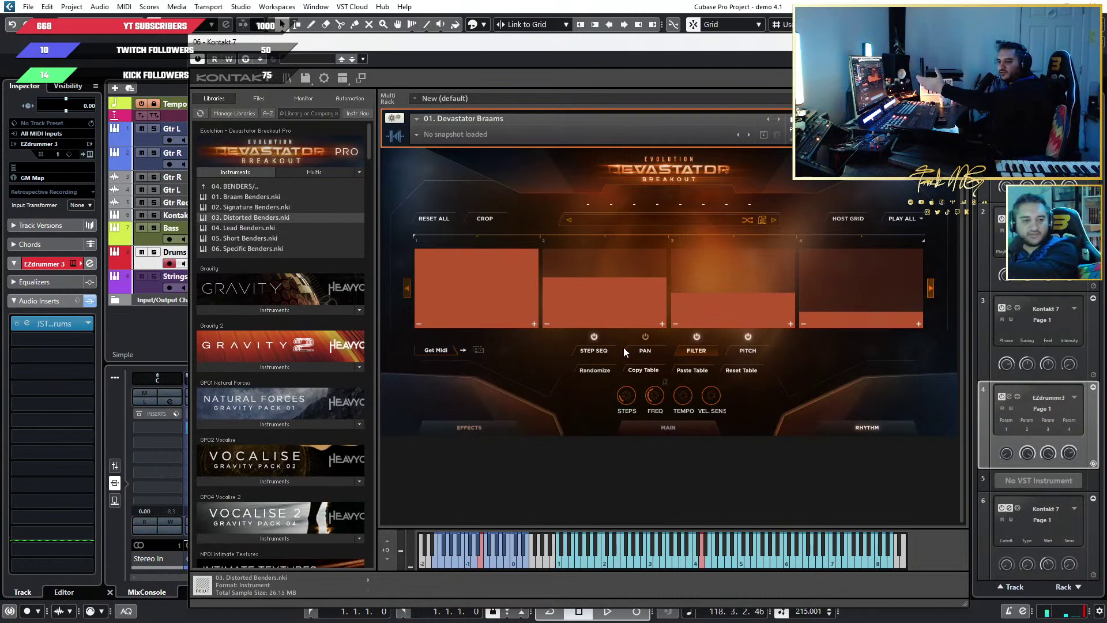
{"action": "left_click", "coordinate": [673, 562]}
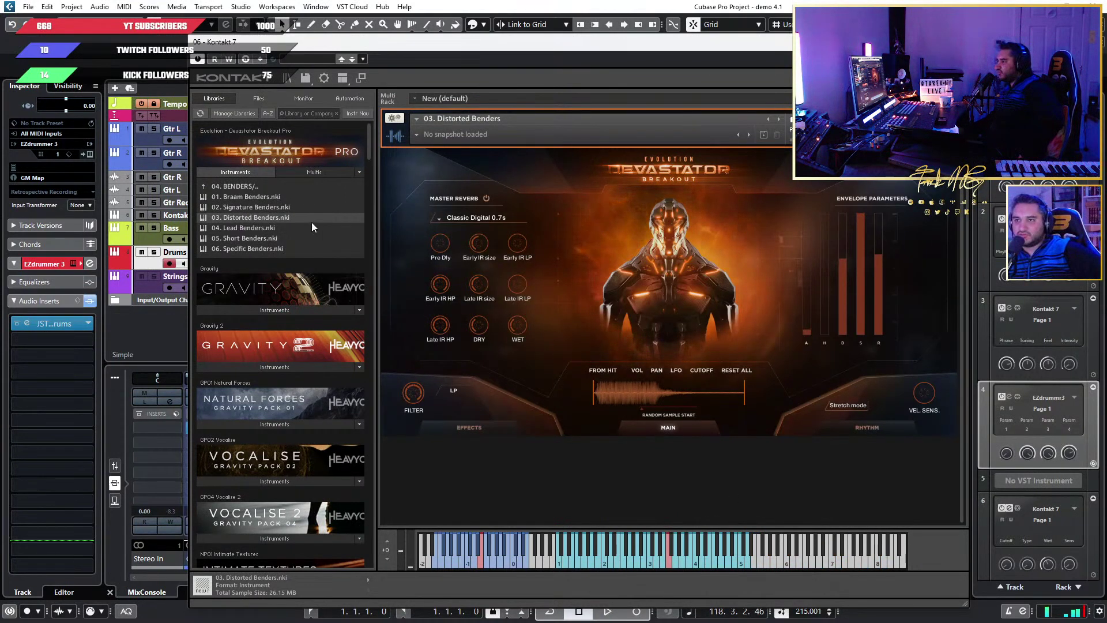
Replace the instrument with 03. Modern Signatures from the 05. SIGNATURES folder and audition a mid and a higher note
{"action": "left_click", "coordinate": [275, 187]}
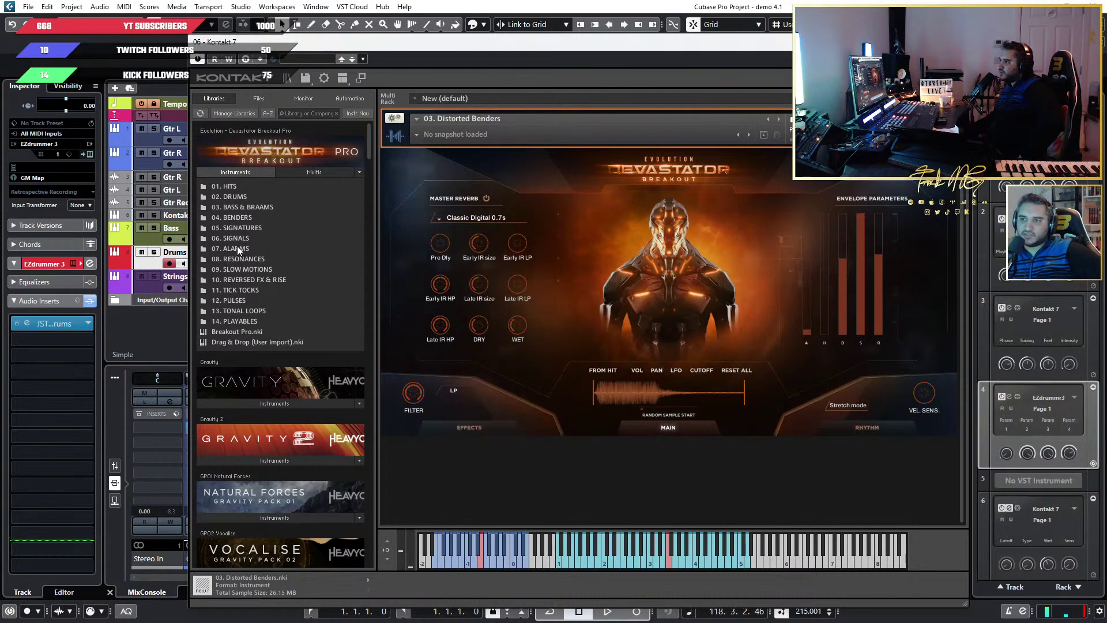
{"action": "left_click", "coordinate": [248, 222]}
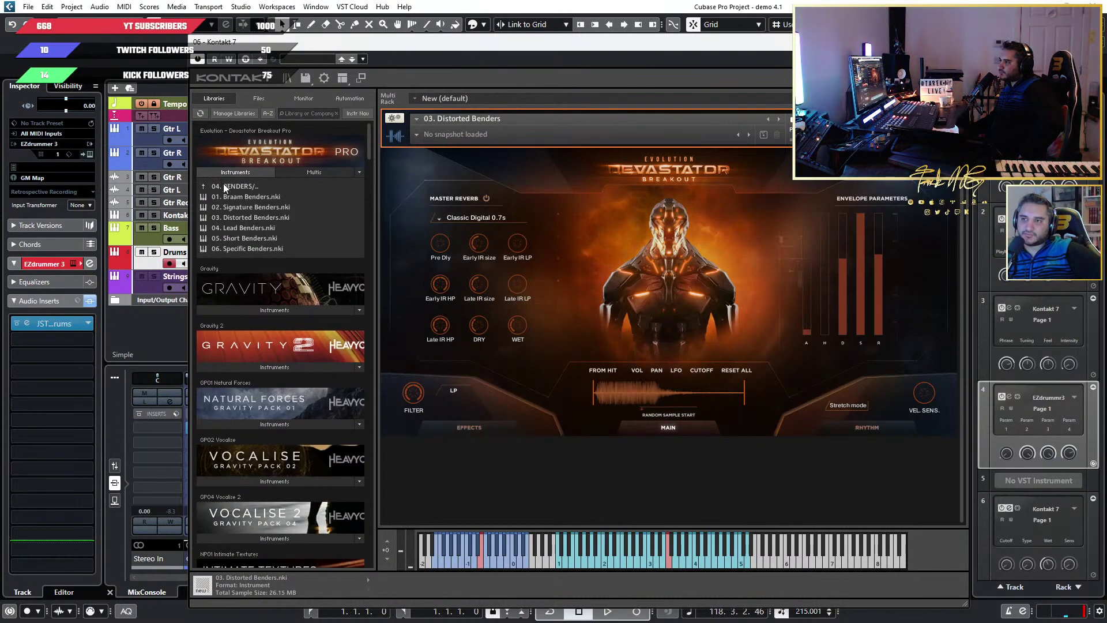
{"action": "left_click", "coordinate": [225, 186]}
{"action": "left_click", "coordinate": [264, 229]}
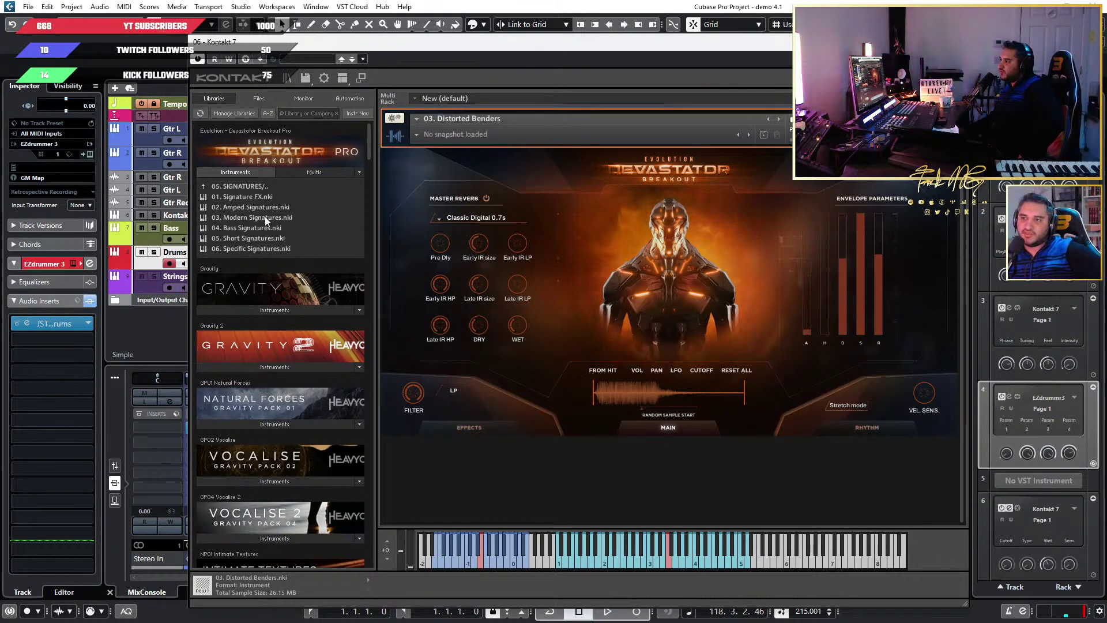
{"action": "left_click", "coordinate": [265, 217]}
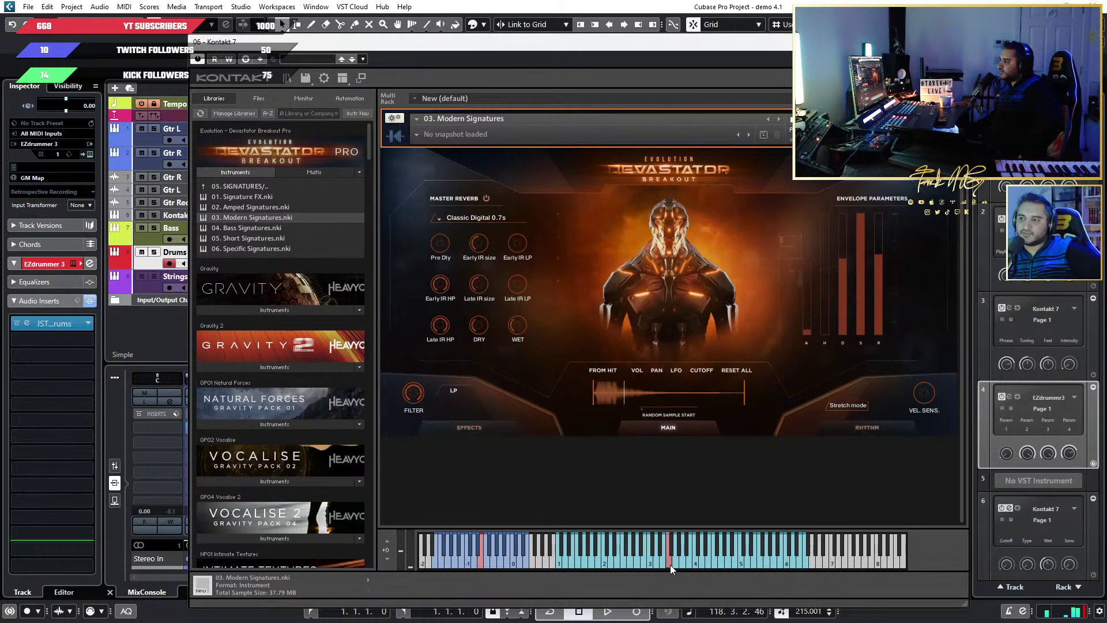
{"action": "left_click", "coordinate": [749, 565]}
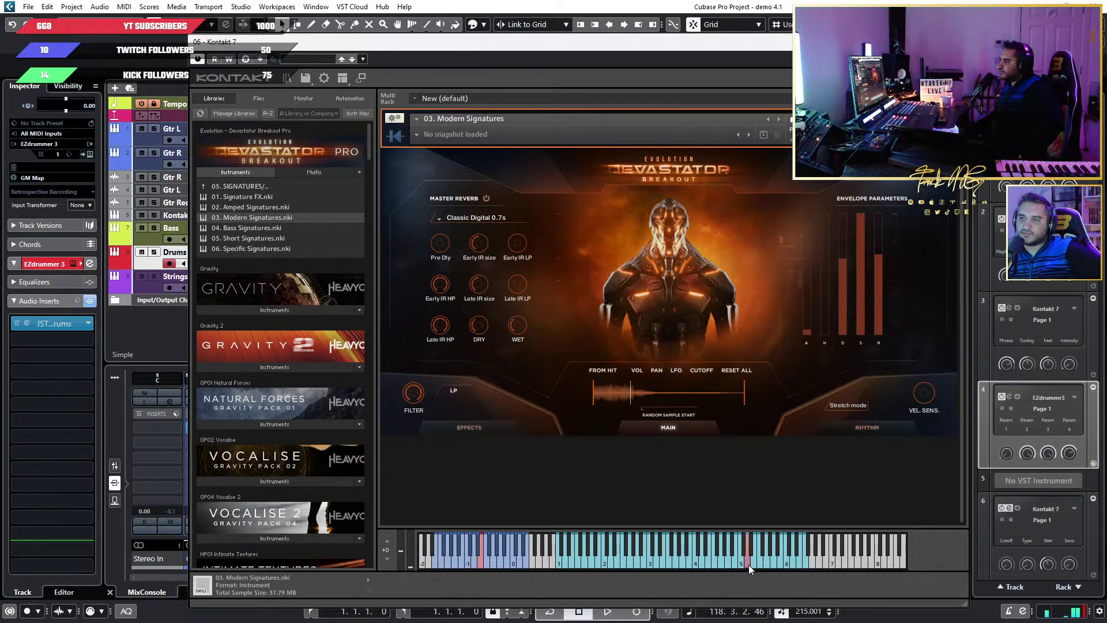
Load 01. Slow Motions from the 09. SLOW MOTIONS folder in place of the current instrument and audition a note
{"action": "left_click", "coordinate": [258, 185]}
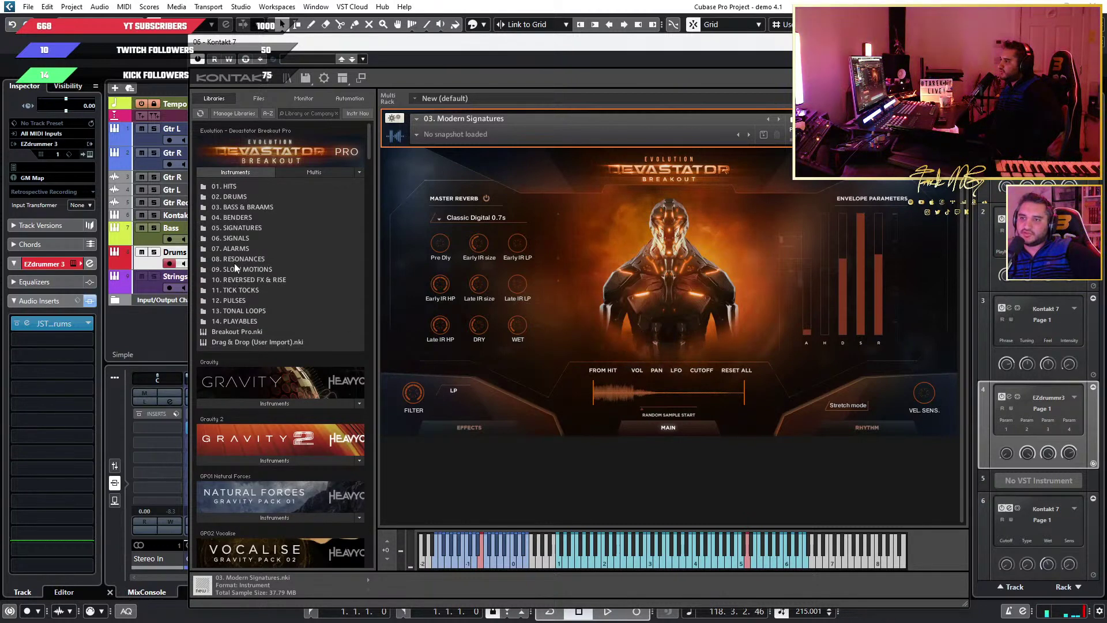
{"action": "double_click", "coordinate": [282, 271]}
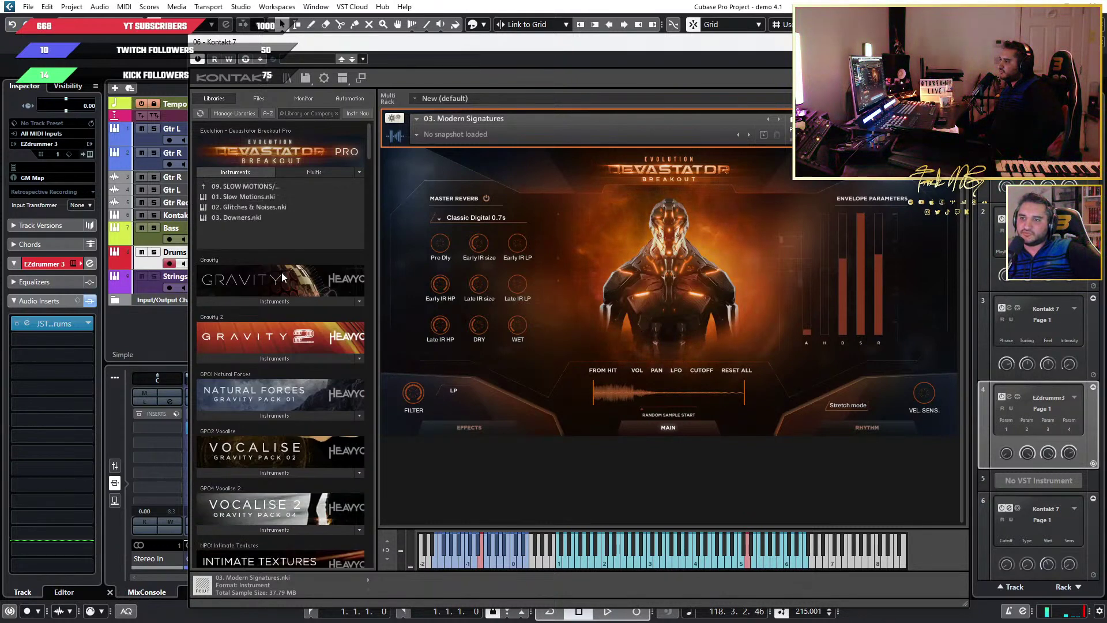
{"action": "left_click", "coordinate": [254, 197]}
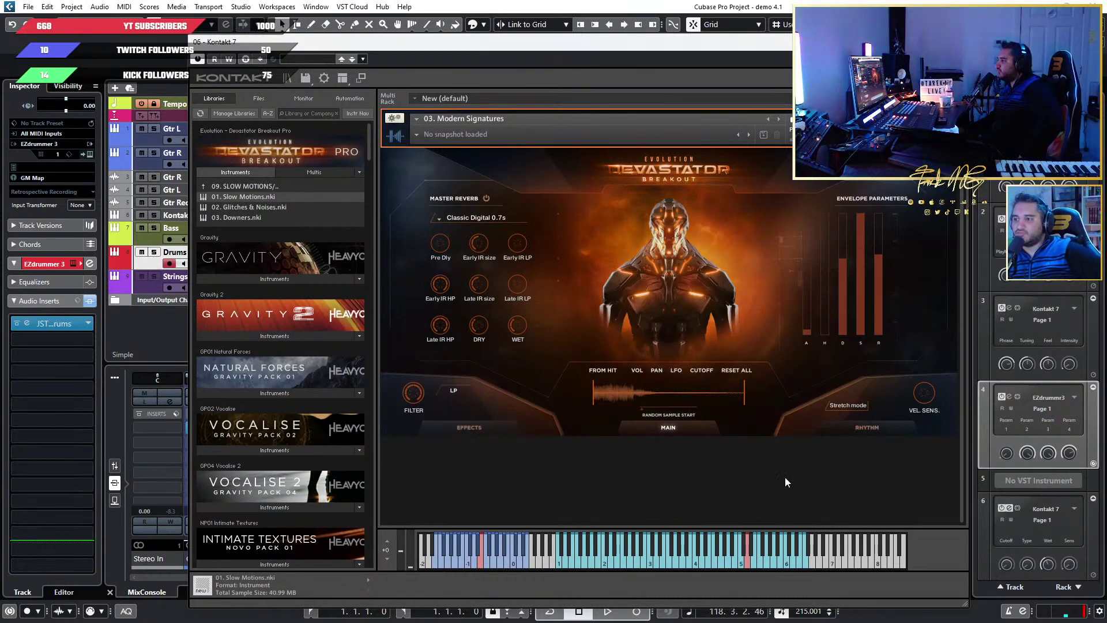
{"action": "left_click", "coordinate": [699, 563]}
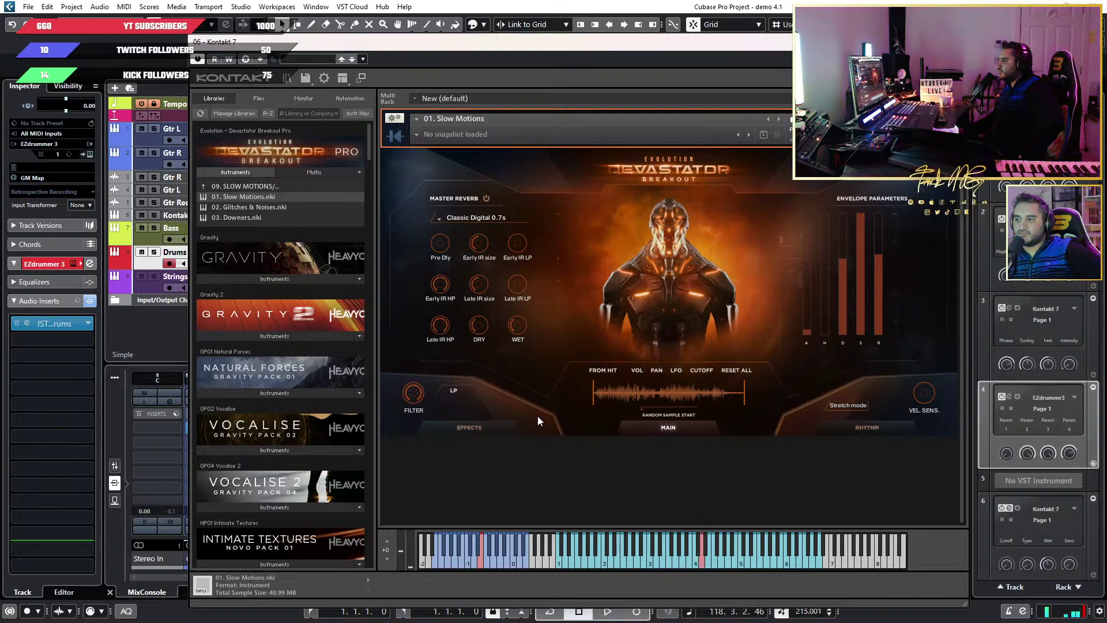
On the Rhythm page, switch on the pitch sequence and draw alternating upward and downward pitch offsets across all eight steps
{"action": "left_click", "coordinate": [839, 422]}
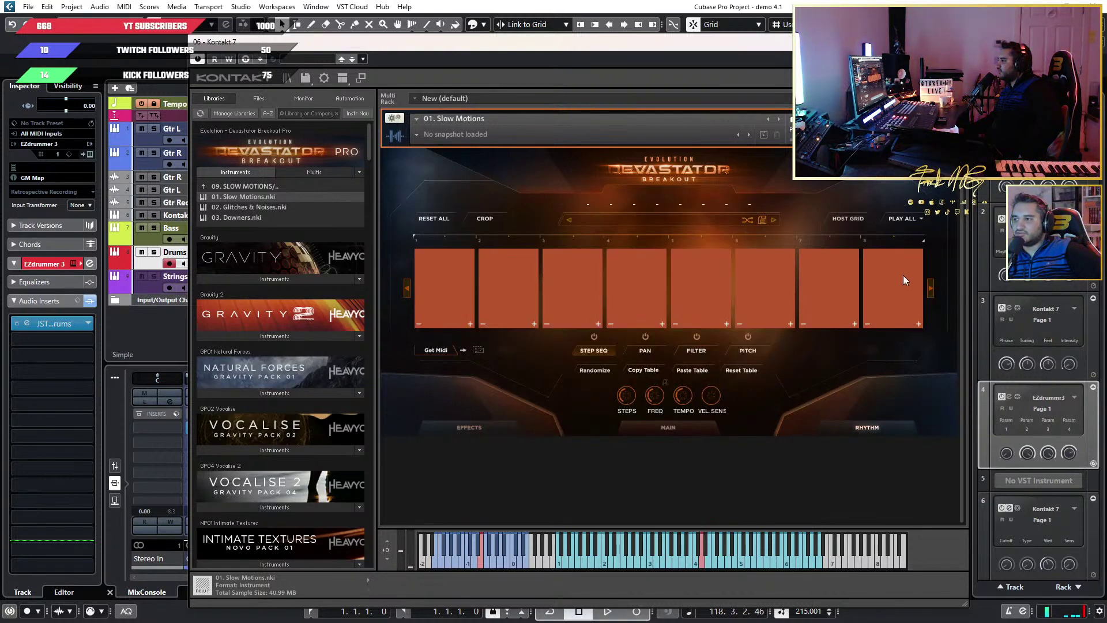
{"action": "left_click", "coordinate": [750, 348]}
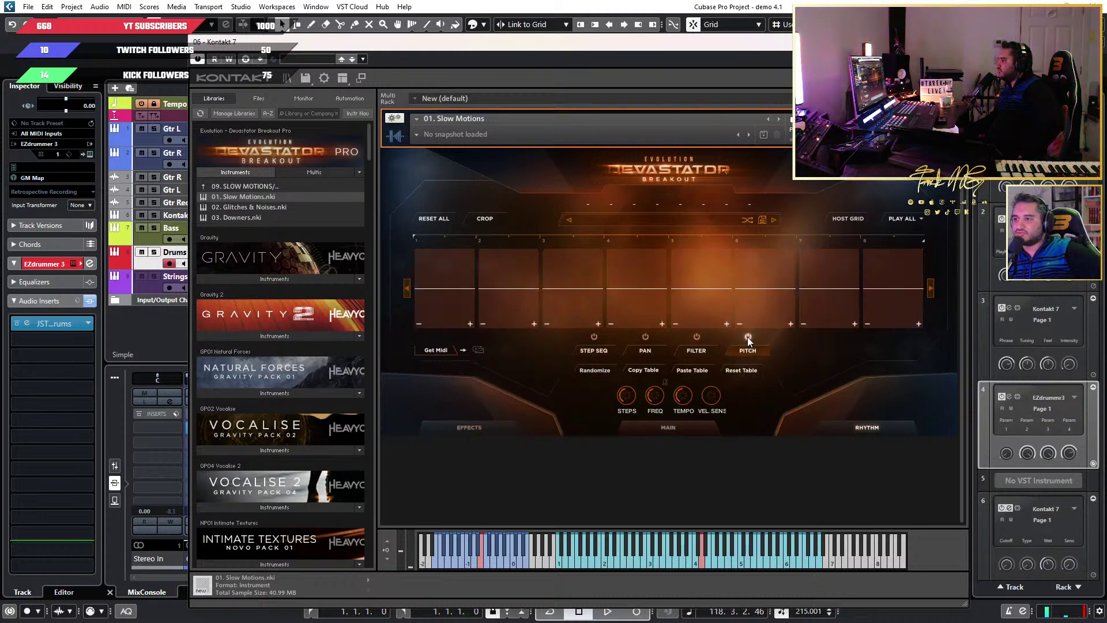
{"action": "left_click_drag", "start_coordinate": [448, 289], "coordinate": [446, 277]}
{"action": "mouse_move", "coordinate": [528, 290]}
{"action": "left_mouse_down"}
{"action": "mouse_move", "coordinate": [531, 272]}
{"action": "mouse_move", "coordinate": [594, 309]}
{"action": "left_mouse_up"}
{"action": "left_click_drag", "start_coordinate": [652, 289], "coordinate": [651, 317]}
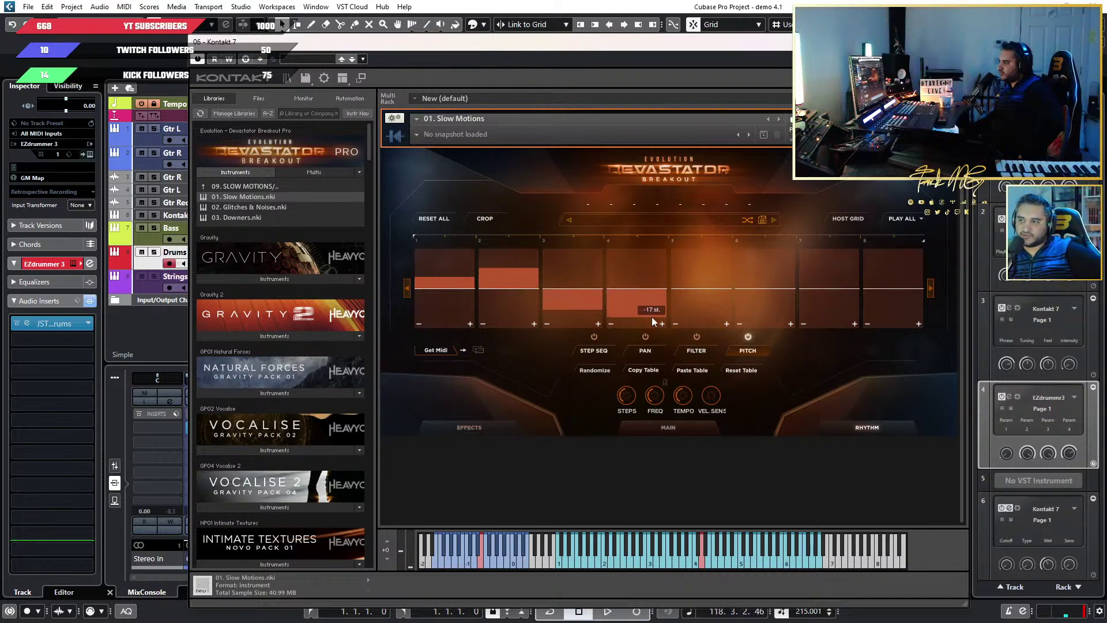
{"action": "mouse_move", "coordinate": [710, 278]}
{"action": "left_mouse_down"}
{"action": "mouse_move", "coordinate": [716, 316]}
{"action": "mouse_move", "coordinate": [709, 262]}
{"action": "mouse_move", "coordinate": [767, 302]}
{"action": "left_mouse_up"}
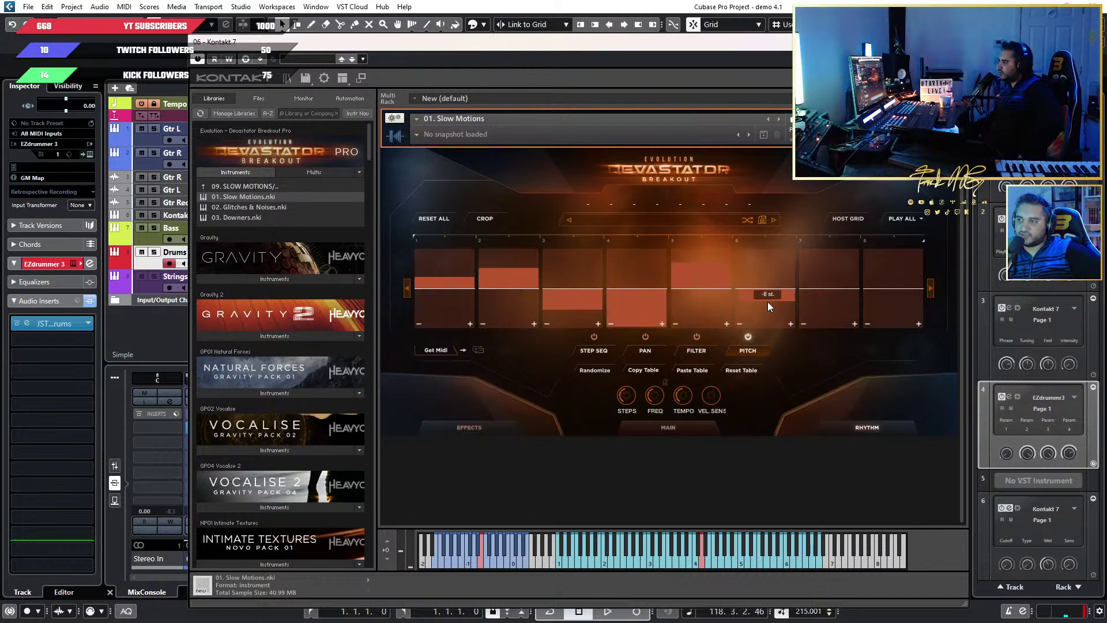
{"action": "mouse_move", "coordinate": [843, 302]}
{"action": "left_mouse_down"}
{"action": "mouse_move", "coordinate": [894, 265]}
{"action": "mouse_move", "coordinate": [901, 340]}
{"action": "left_mouse_up"}
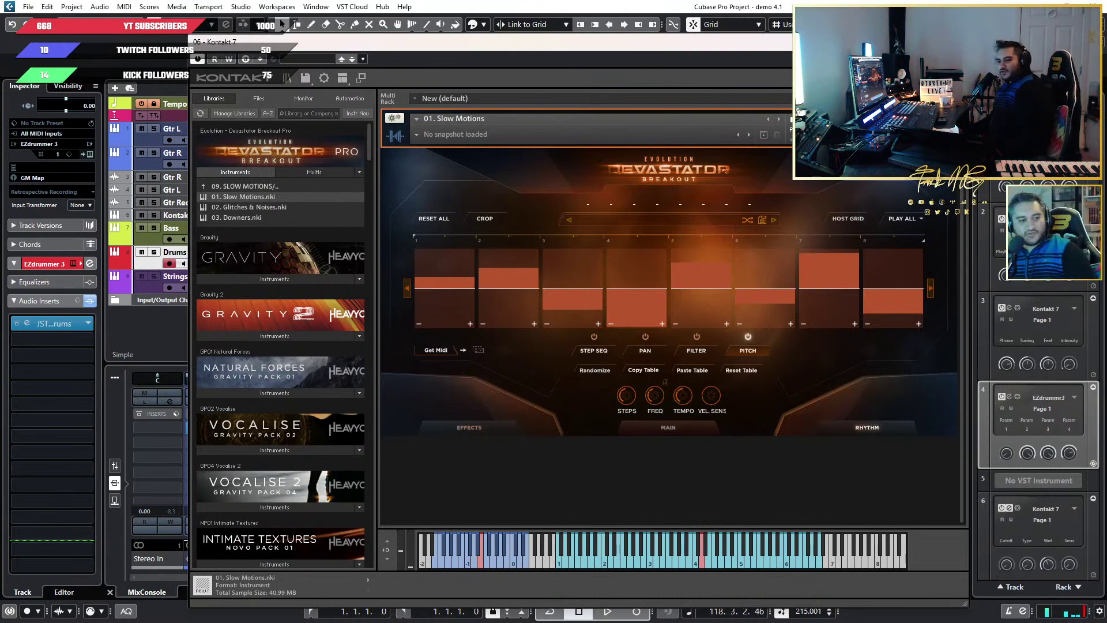
Close the Kontakt instrument window and remove the Kontakt 7 01 track from the project
{"action": "left_click", "coordinate": [957, 42]}
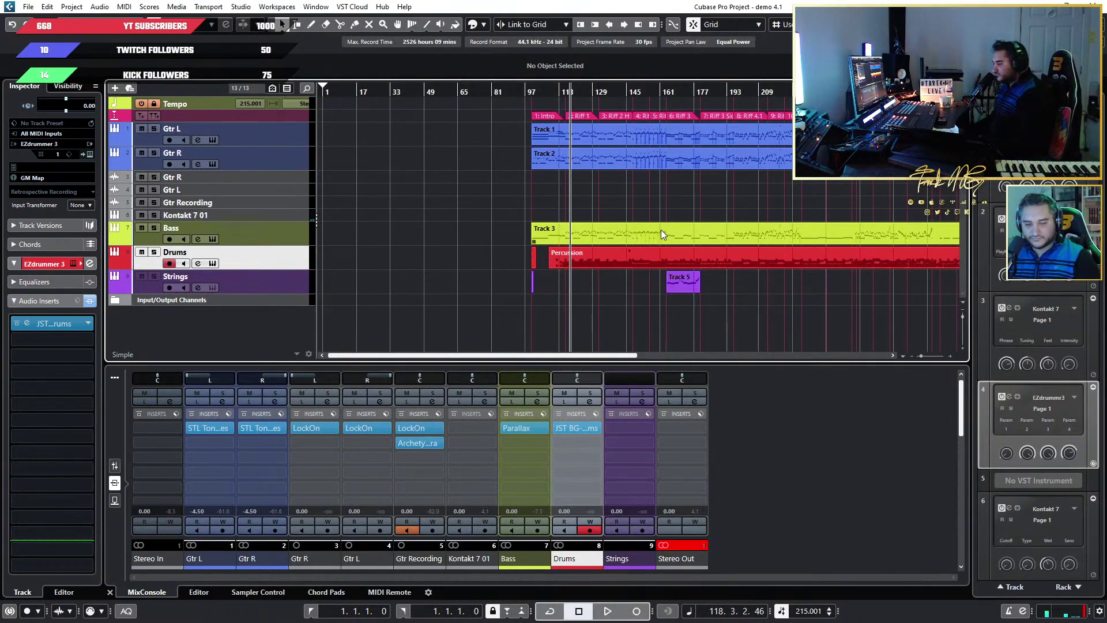
{"action": "right_click", "coordinate": [297, 216]}
{"action": "left_click", "coordinate": [343, 269]}
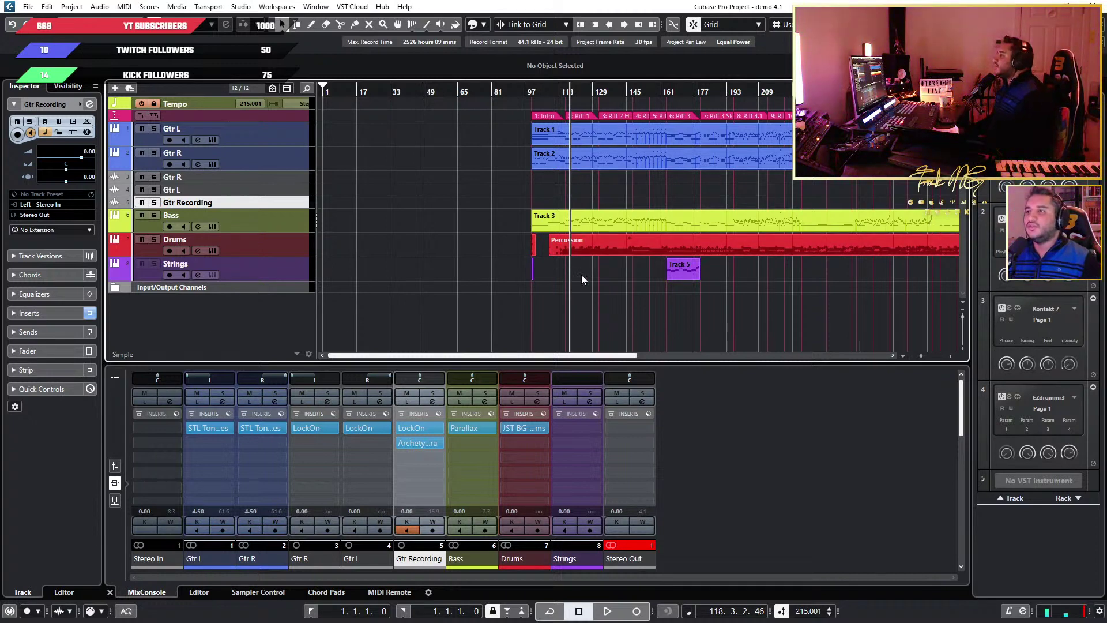
Place the project cursor at about bar 93 and select all MIDI events on the Gtr L and Gtr R instrument tracks
{"action": "scroll", "coordinate": [582, 274], "scroll_direction": "right", "scroll_amount": 3}
{"action": "left_click", "coordinate": [467, 254]}
{"action": "scroll", "coordinate": [590, 167], "scroll_direction": "down", "scroll_amount": 4}
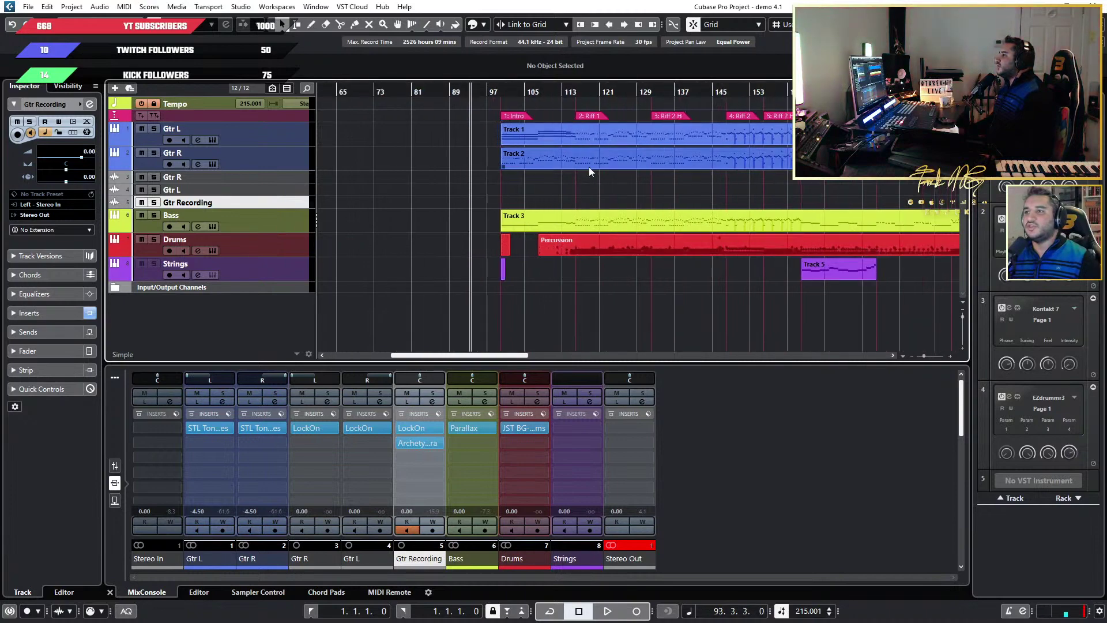
{"action": "left_click_drag", "start_coordinate": [861, 139], "coordinate": [399, 178]}
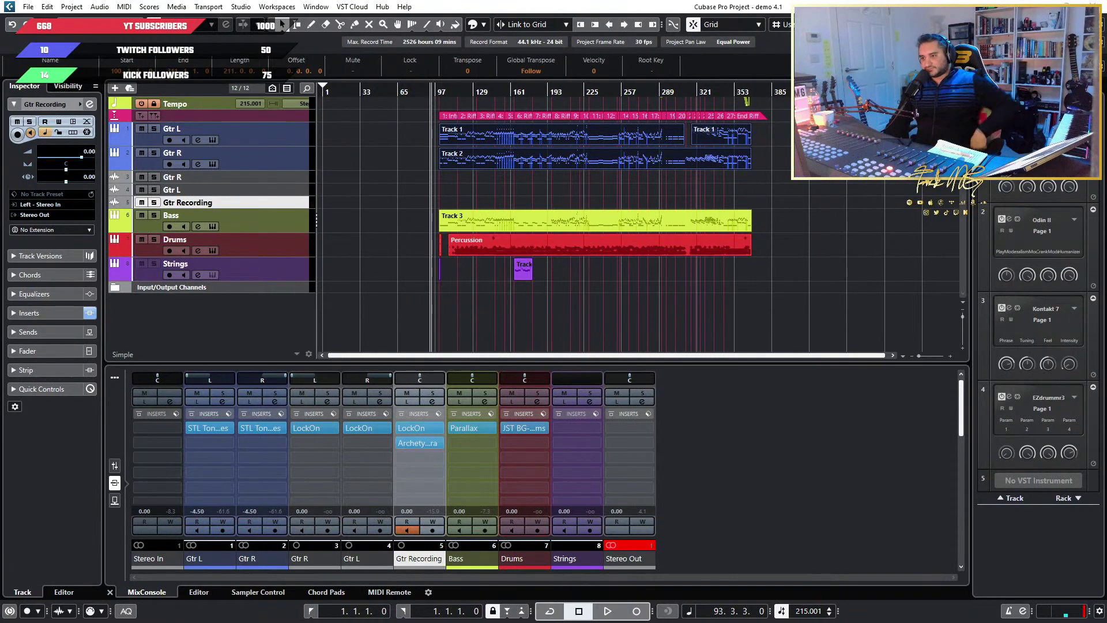
Reset the Stereo Out clipping indicator and select the Gtr R audio track
{"action": "left_click", "coordinate": [635, 545]}
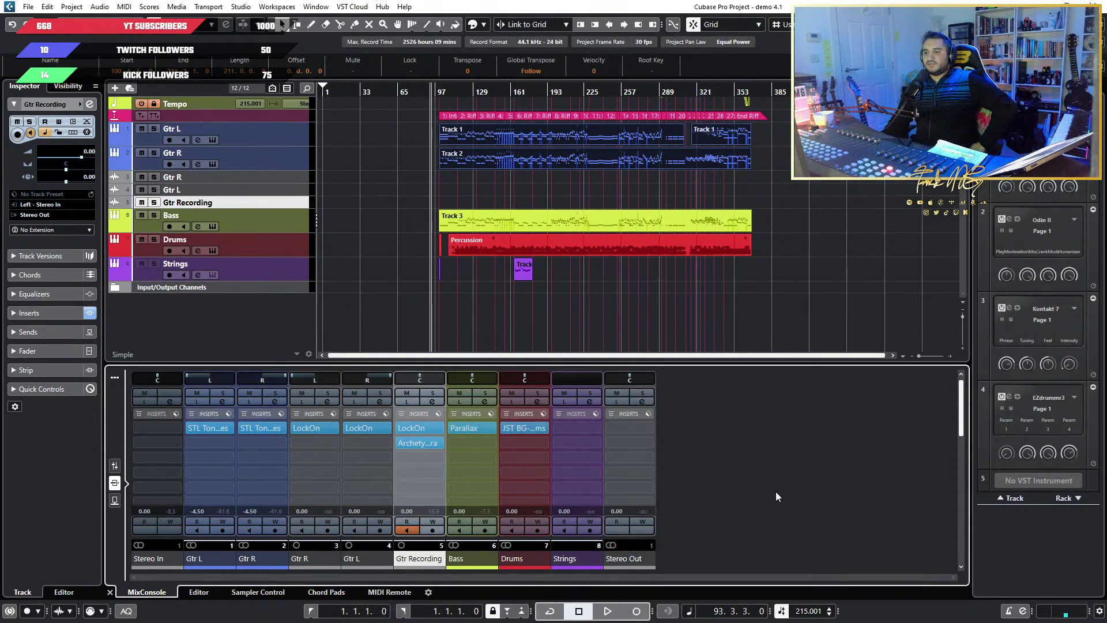
{"action": "left_click", "coordinate": [292, 178]}
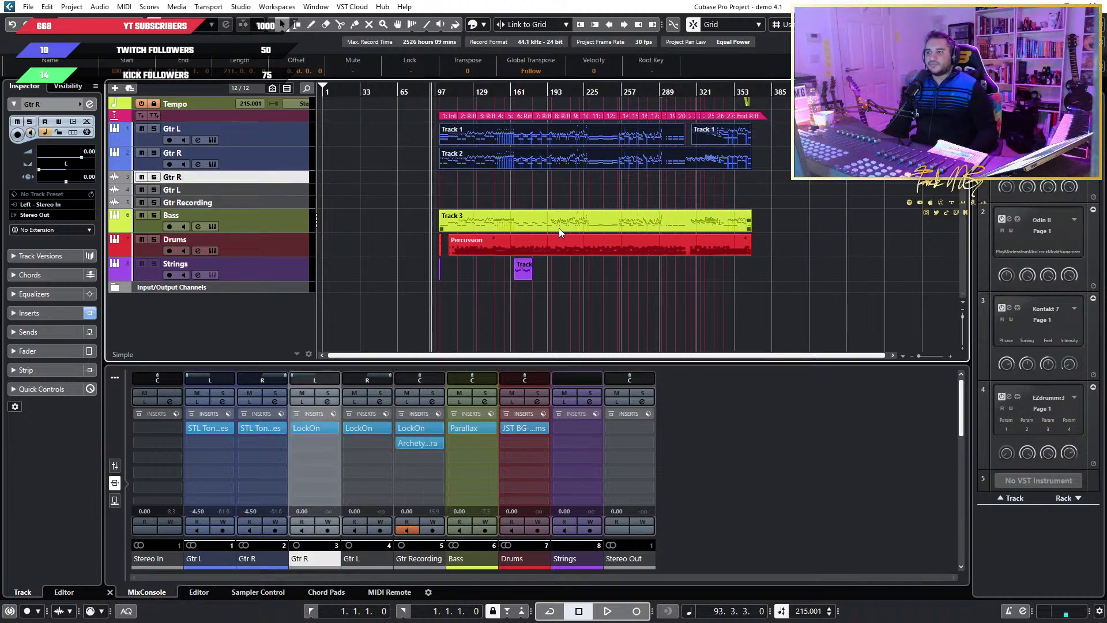
{"action": "scroll", "coordinate": [559, 228], "scroll_direction": "up", "scroll_amount": 6}
{"action": "scroll", "coordinate": [597, 217], "scroll_direction": "down", "scroll_amount": 6}
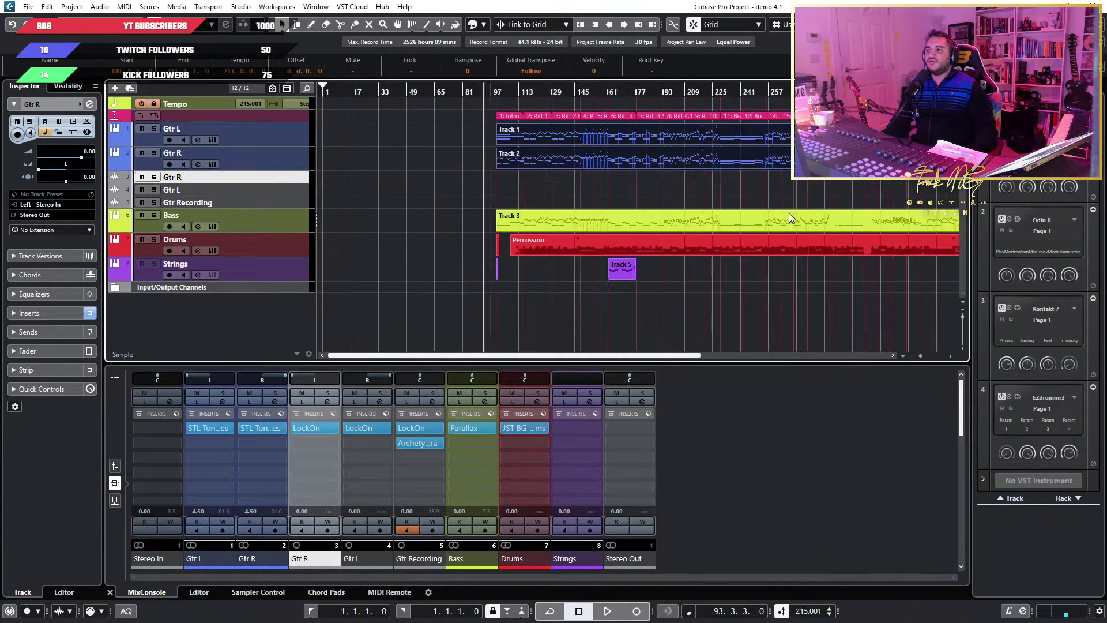
Switch off input monitoring on the Gtr Recording channel
{"action": "scroll", "coordinate": [604, 216], "scroll_direction": "up", "scroll_amount": 3}
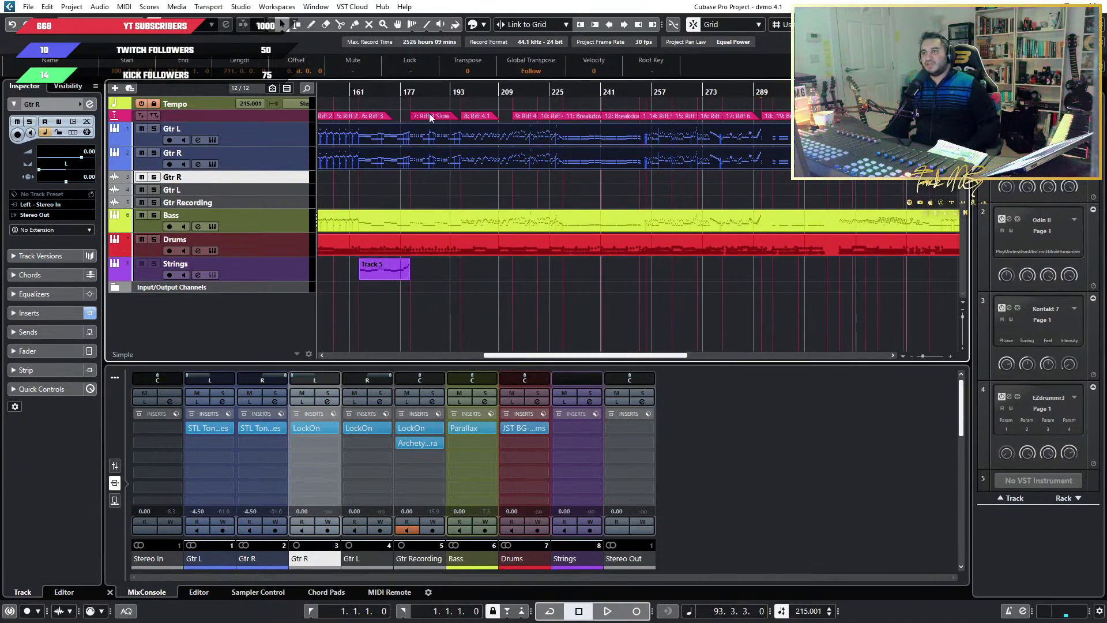
{"action": "scroll", "coordinate": [532, 165], "scroll_direction": "left", "scroll_amount": 3}
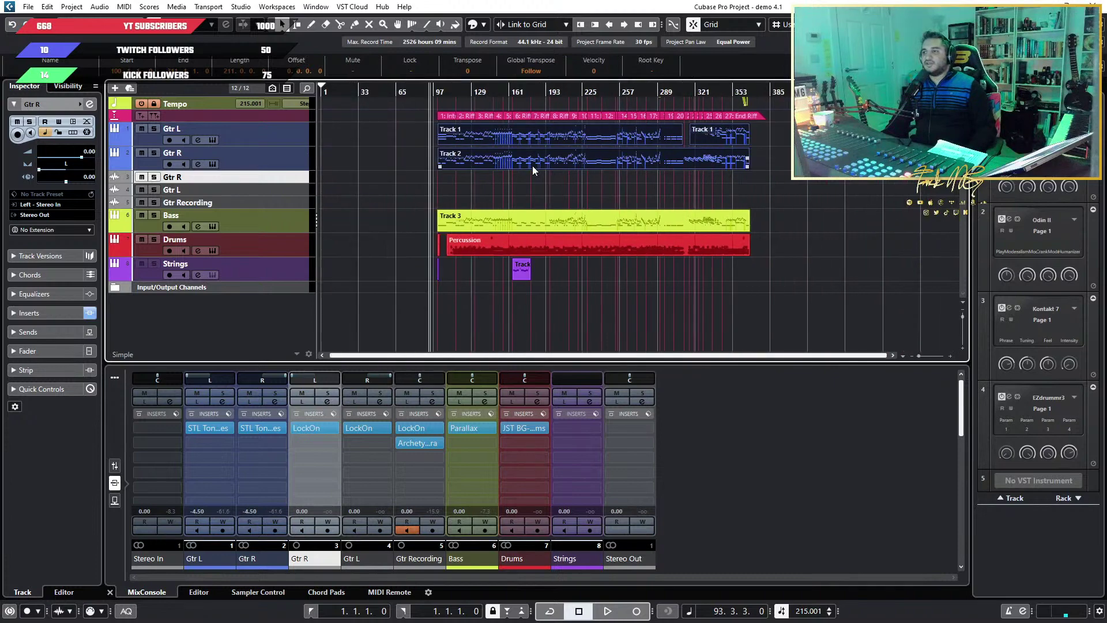
{"action": "scroll", "coordinate": [527, 165], "scroll_direction": "left", "scroll_amount": 3}
{"action": "scroll", "coordinate": [538, 175], "scroll_direction": "up", "scroll_amount": 2}
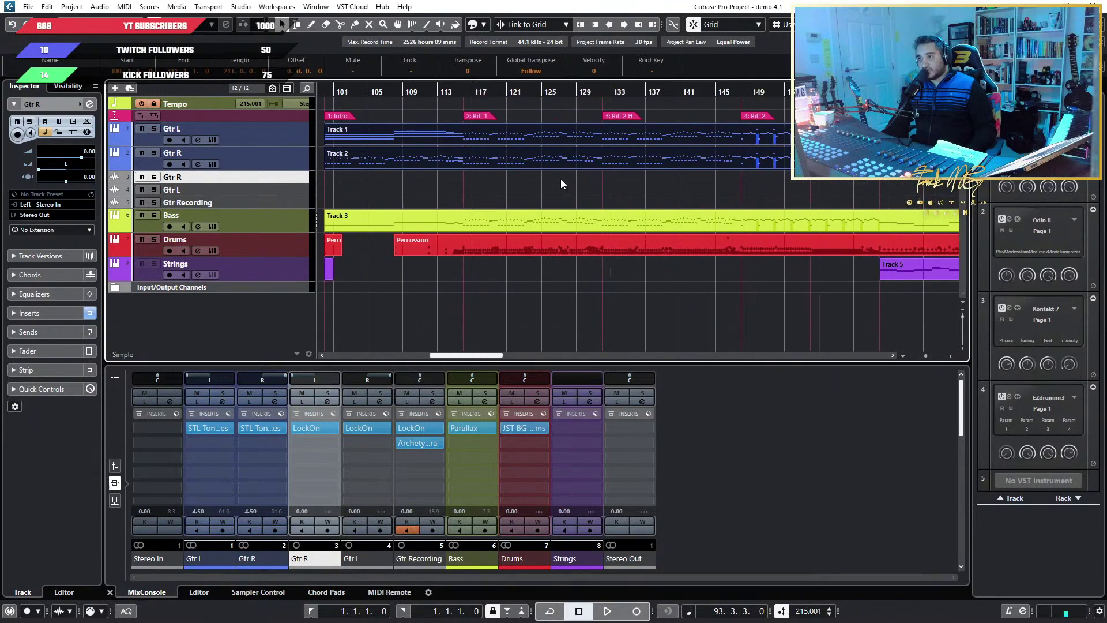
{"action": "scroll", "coordinate": [479, 181], "scroll_direction": "up", "scroll_amount": 2}
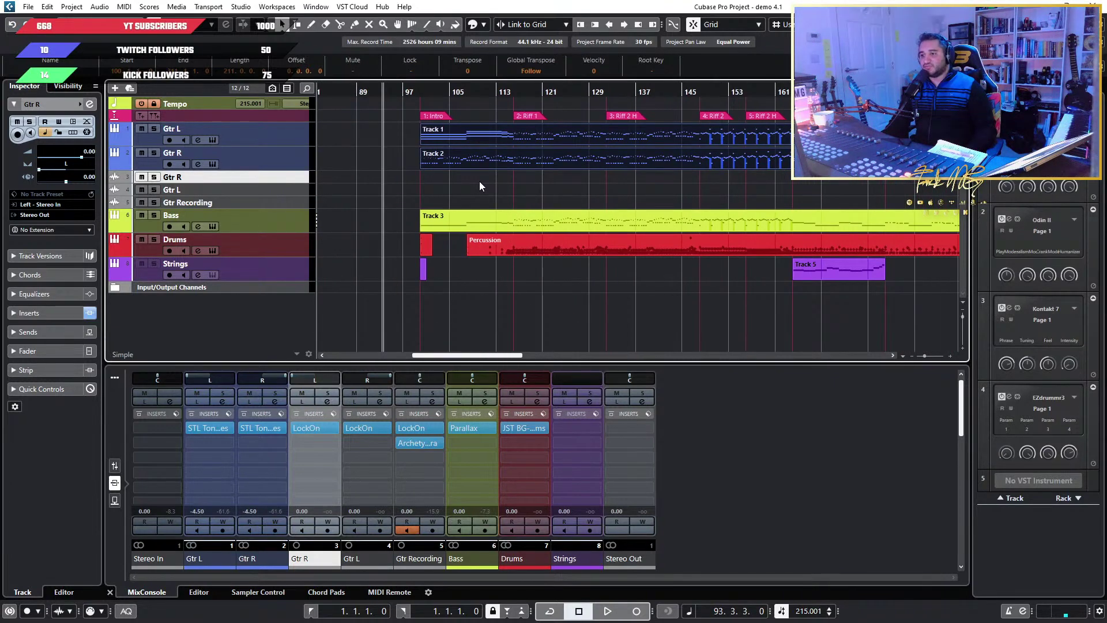
{"action": "left_click", "coordinate": [409, 527]}
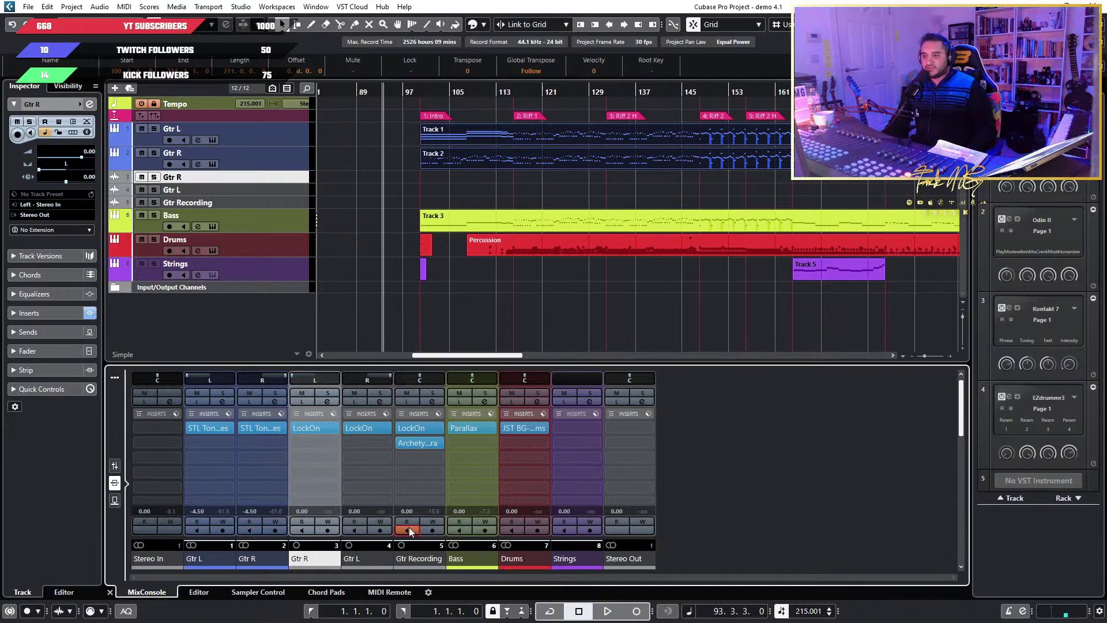
Place the project cursor at bar 98, just before the Intro section, and look over the opening riffs
{"action": "scroll", "coordinate": [503, 318], "scroll_direction": "up", "scroll_amount": 2}
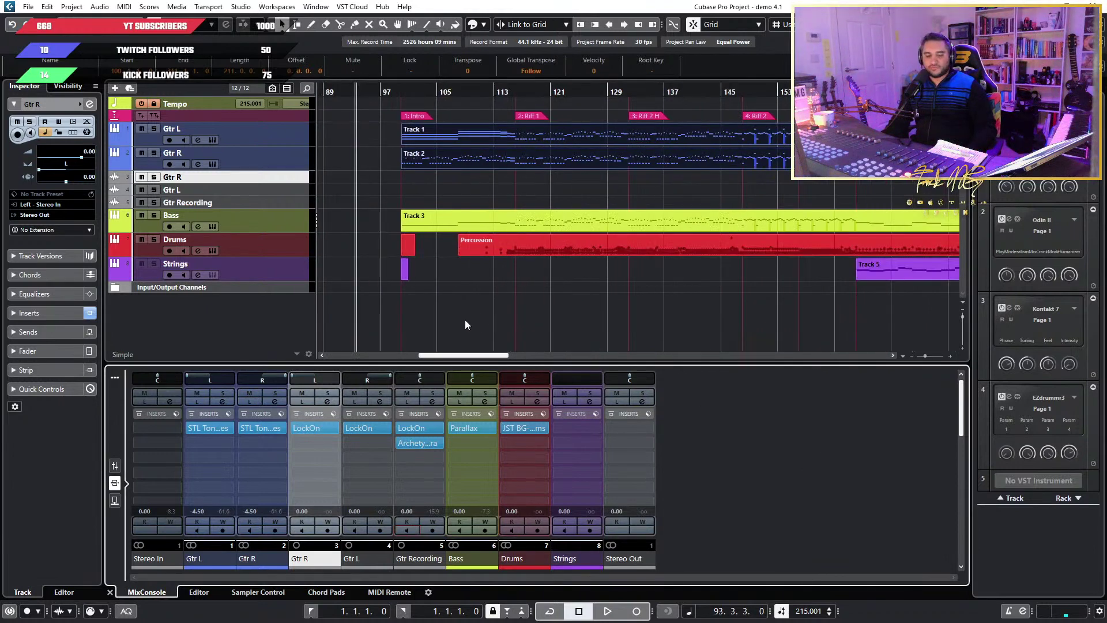
{"action": "scroll", "coordinate": [473, 309], "scroll_direction": "up", "scroll_amount": 1}
{"action": "scroll", "coordinate": [466, 295], "scroll_direction": "up", "scroll_amount": 1}
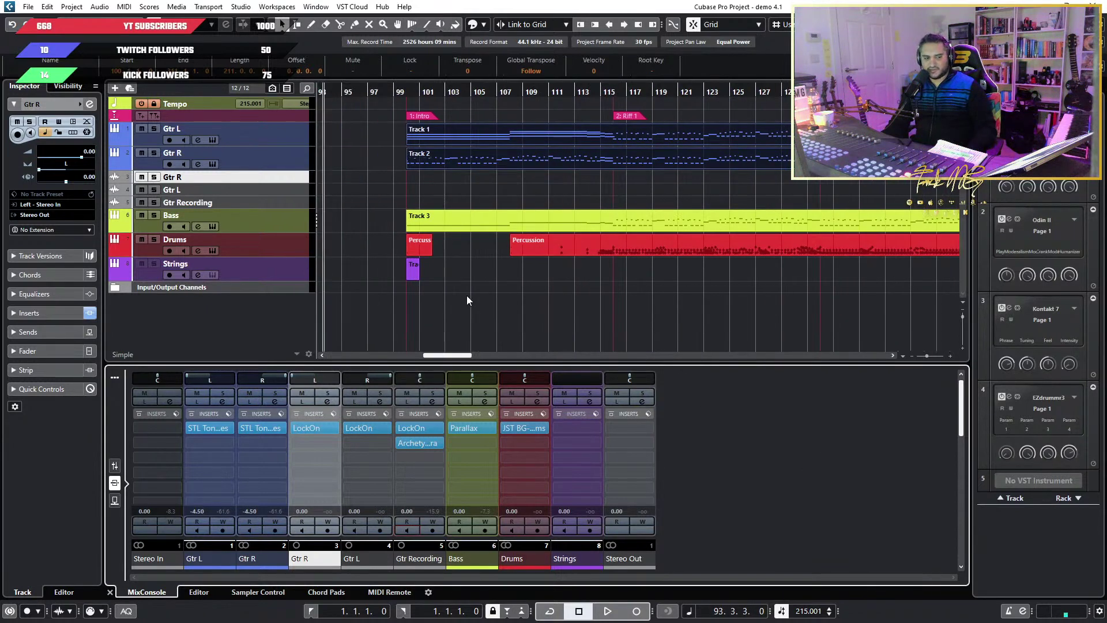
{"action": "scroll", "coordinate": [466, 296], "scroll_direction": "down", "scroll_amount": 4}
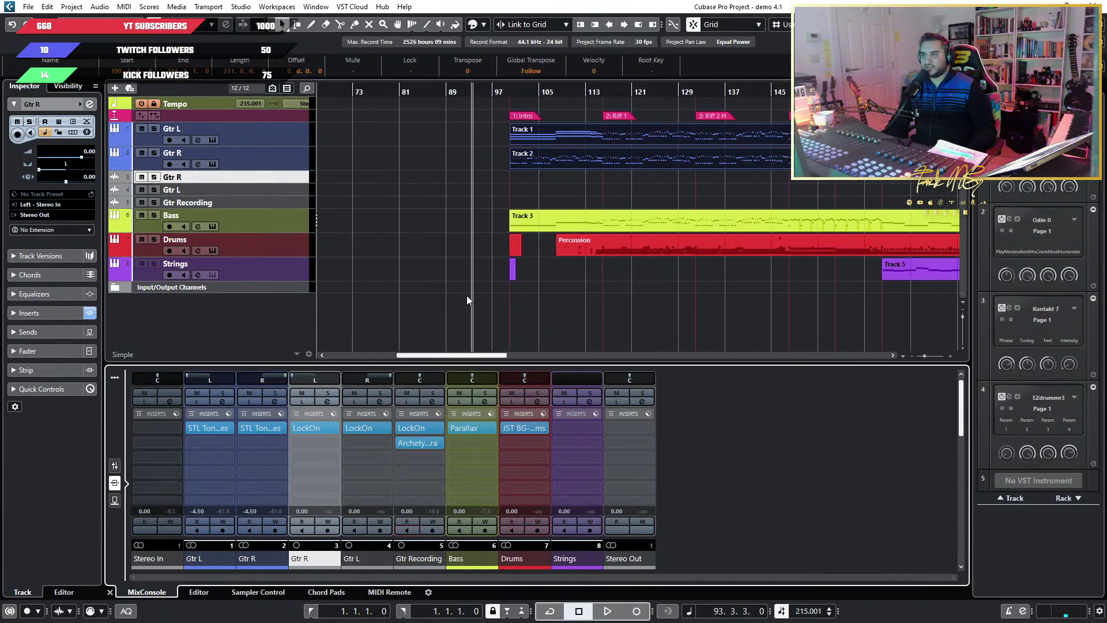
{"action": "scroll", "coordinate": [525, 286], "scroll_direction": "up", "scroll_amount": 3}
{"action": "scroll", "coordinate": [607, 213], "scroll_direction": "up", "scroll_amount": 2}
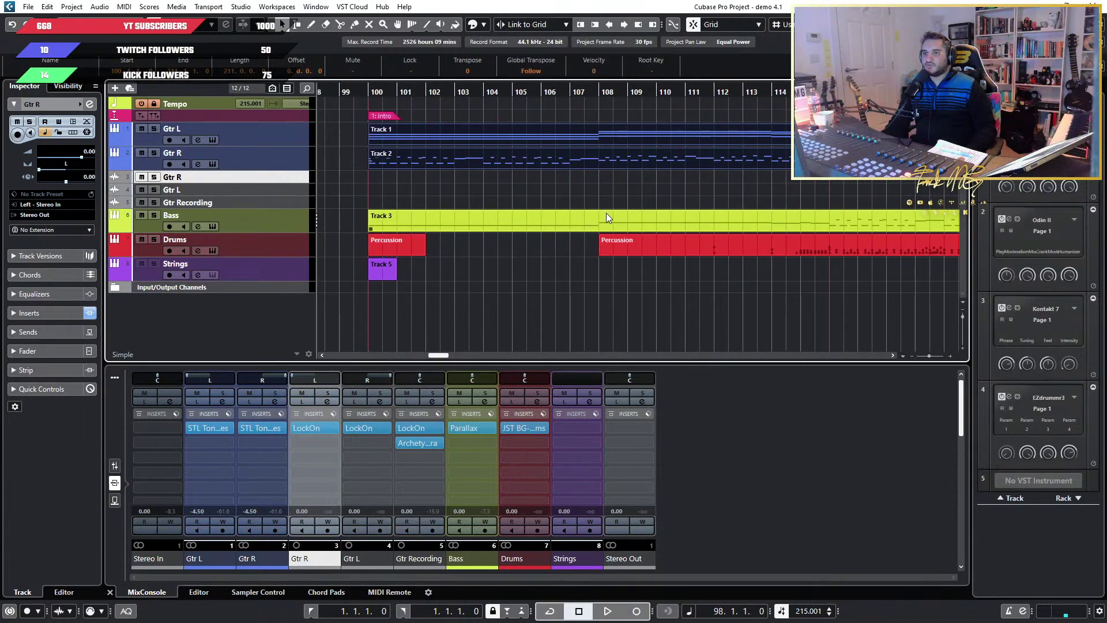
{"action": "scroll", "coordinate": [607, 213], "scroll_direction": "down", "scroll_amount": 7}
{"action": "scroll", "coordinate": [607, 217], "scroll_direction": "right", "scroll_amount": 3}
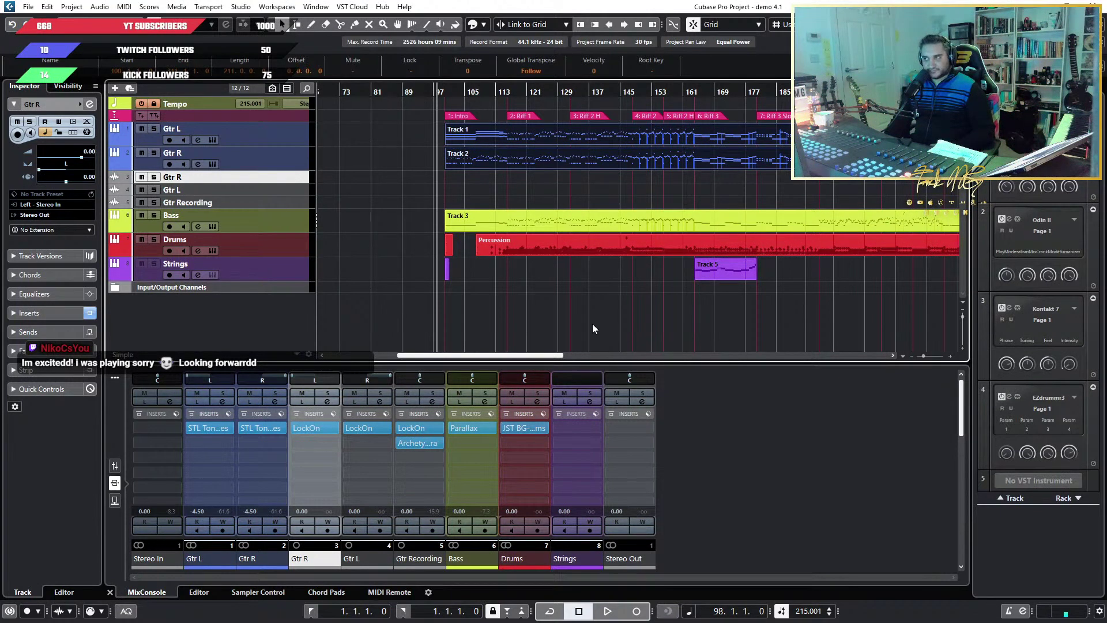
Reselect all MIDI events on the Gtr L and Gtr R instrument tracks
{"action": "left_click", "coordinate": [697, 155]}
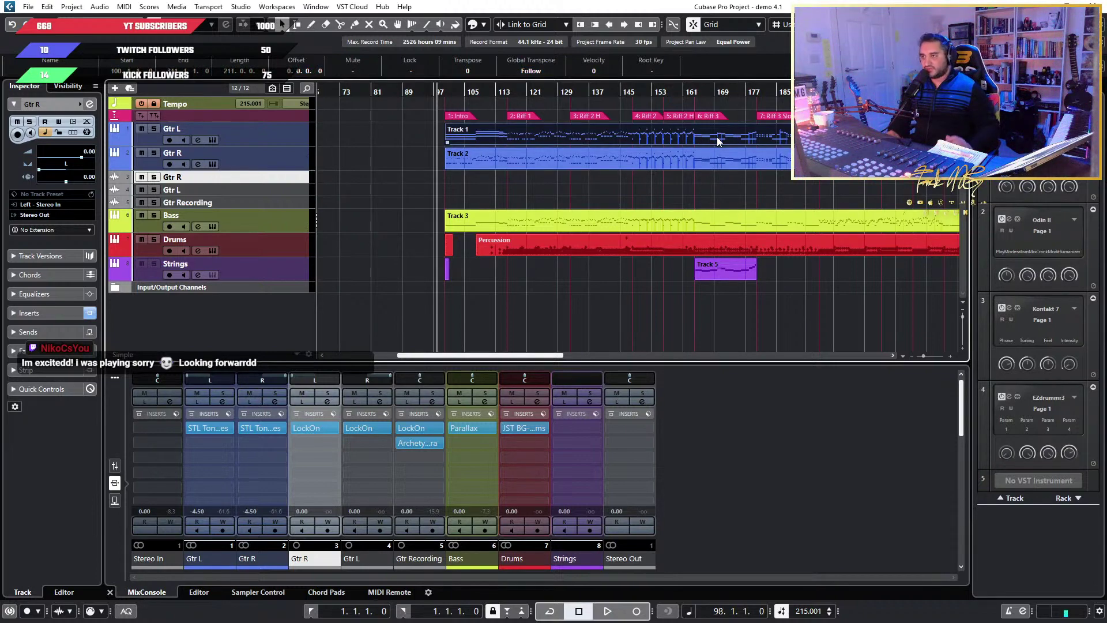
{"action": "scroll", "coordinate": [719, 141], "scroll_direction": "down", "scroll_amount": 2}
{"action": "scroll", "coordinate": [717, 137], "scroll_direction": "down", "scroll_amount": 2}
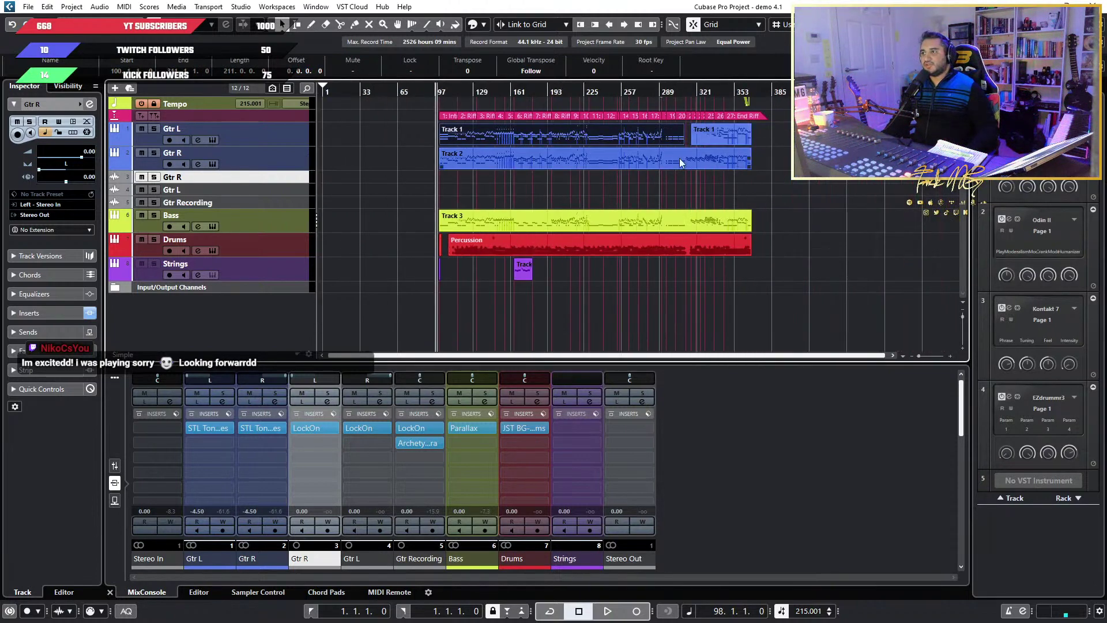
{"action": "left_click_drag", "start_coordinate": [802, 140], "coordinate": [554, 164]}
{"action": "key", "text": "h"}
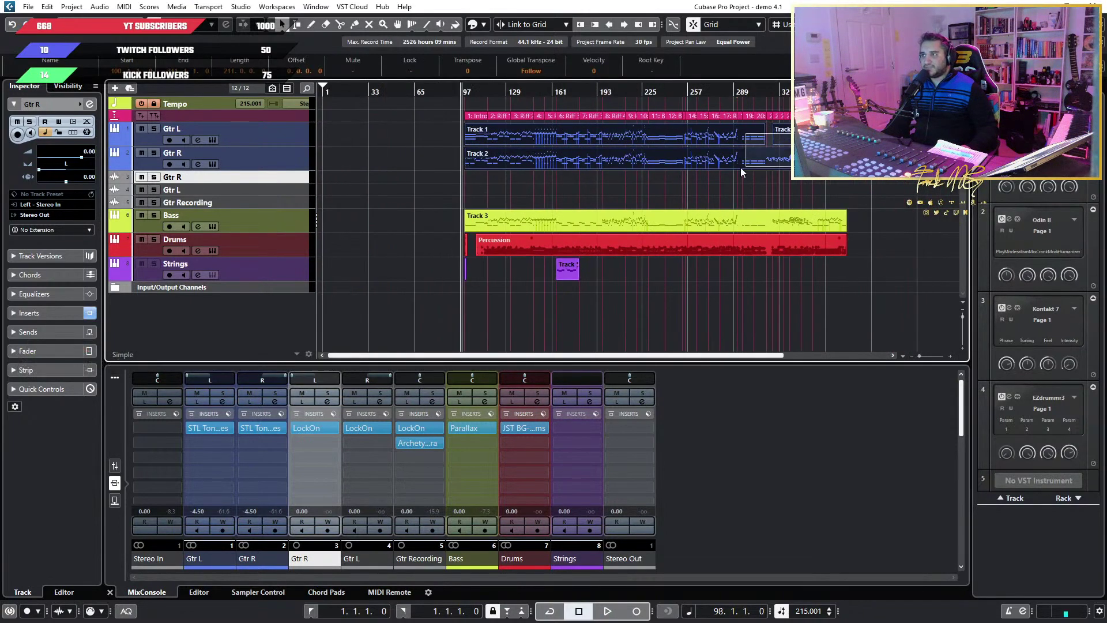
{"action": "left_click", "coordinate": [439, 149]}
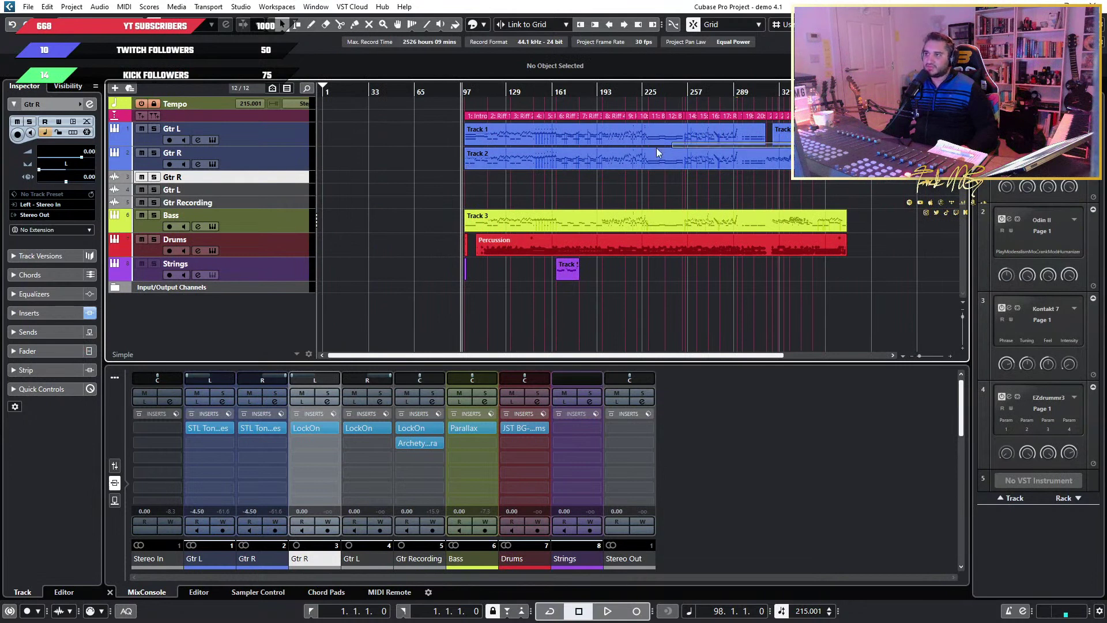
{"action": "left_click_drag", "start_coordinate": [656, 148], "coordinate": [417, 142]}
Add the Gtr L audio and Gtr Recording tracks to the track selection, and clear the event selection
{"action": "left_click", "coordinate": [282, 188], "text": "ctrl"}
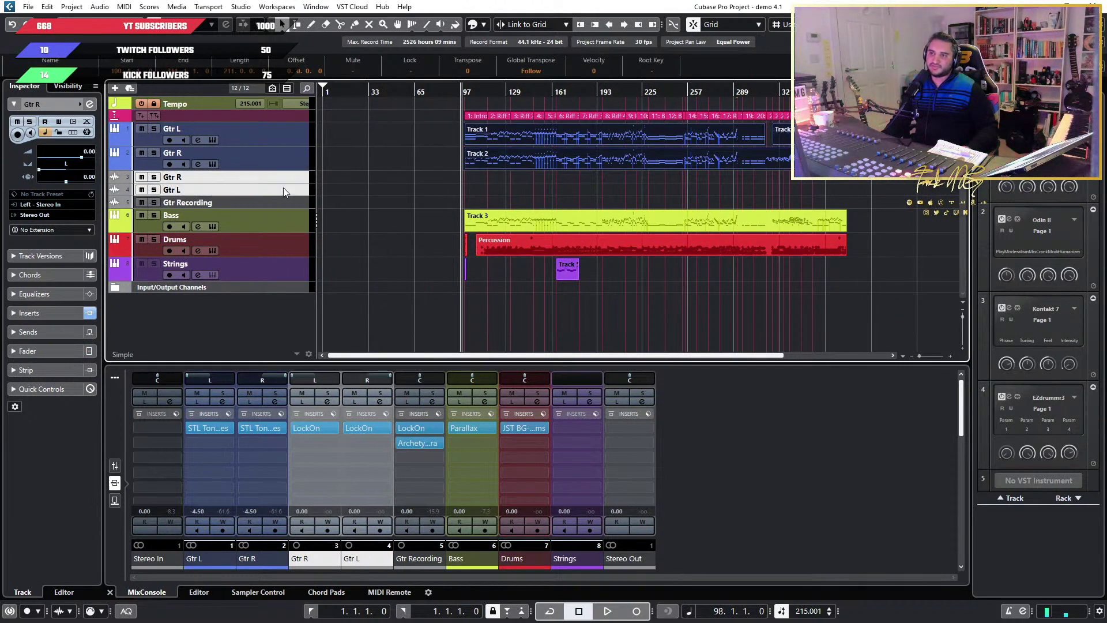
{"action": "left_click", "coordinate": [285, 200], "text": "ctrl"}
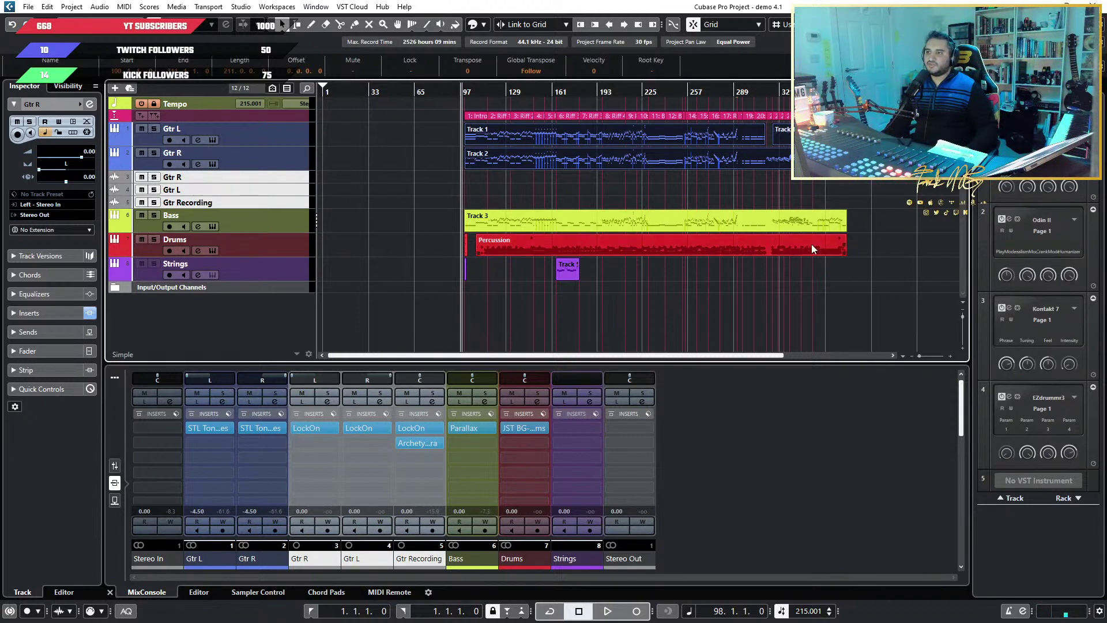
{"action": "left_click", "coordinate": [351, 244]}
{"action": "key", "text": "h"}
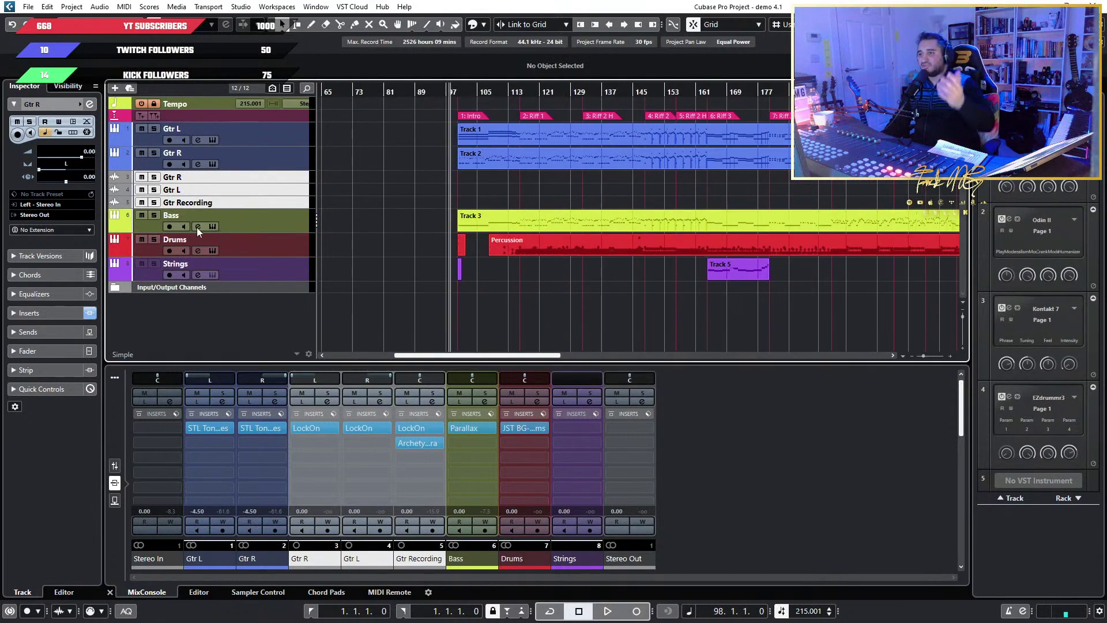
Solo the Drums track and audition it from about bar 133
{"action": "left_click", "coordinate": [585, 91]}
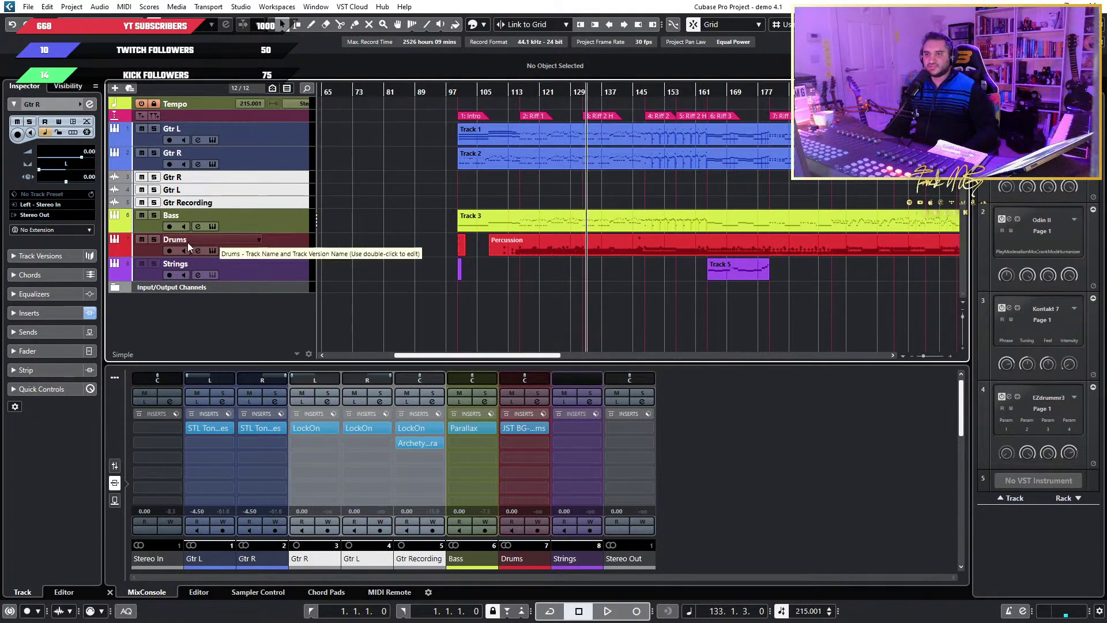
{"action": "left_click", "coordinate": [154, 239]}
{"action": "key", "text": "space"}
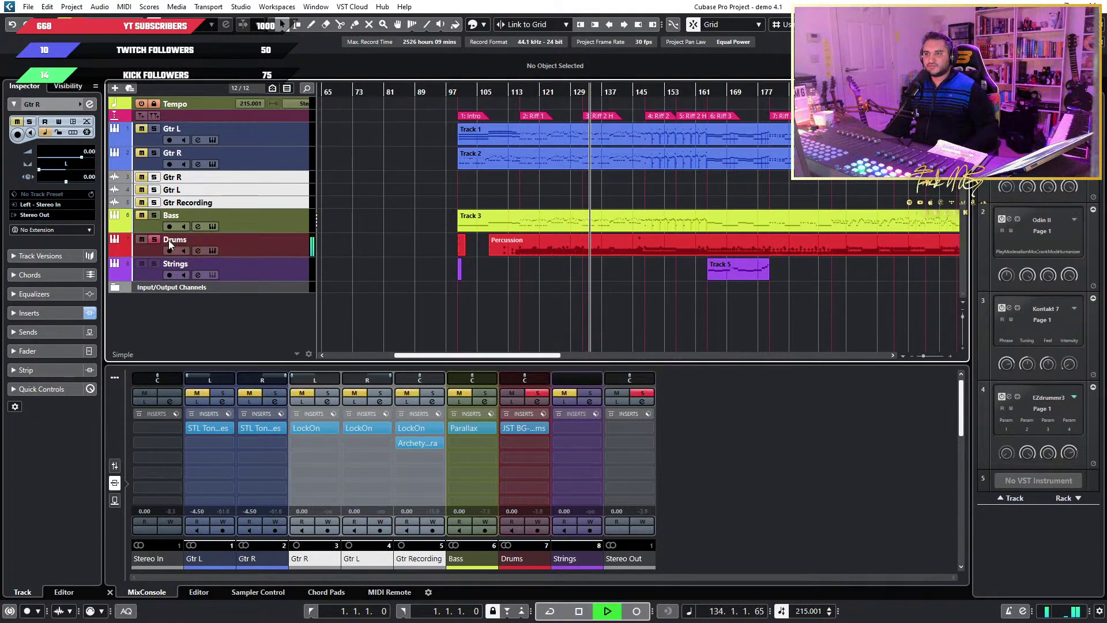
{"action": "key", "text": "space"}
Play the full mix from about bar 98 and raise the Gtr L and Gtr R instrument faders together to -0.36 dB
{"action": "left_click", "coordinate": [452, 92]}
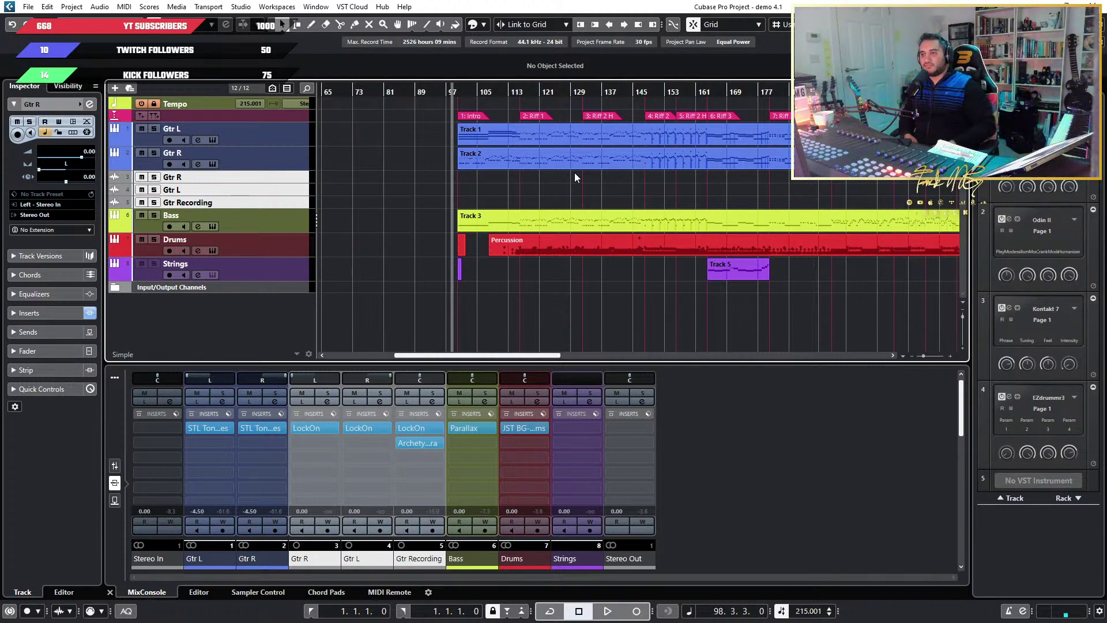
{"action": "key", "text": "space"}
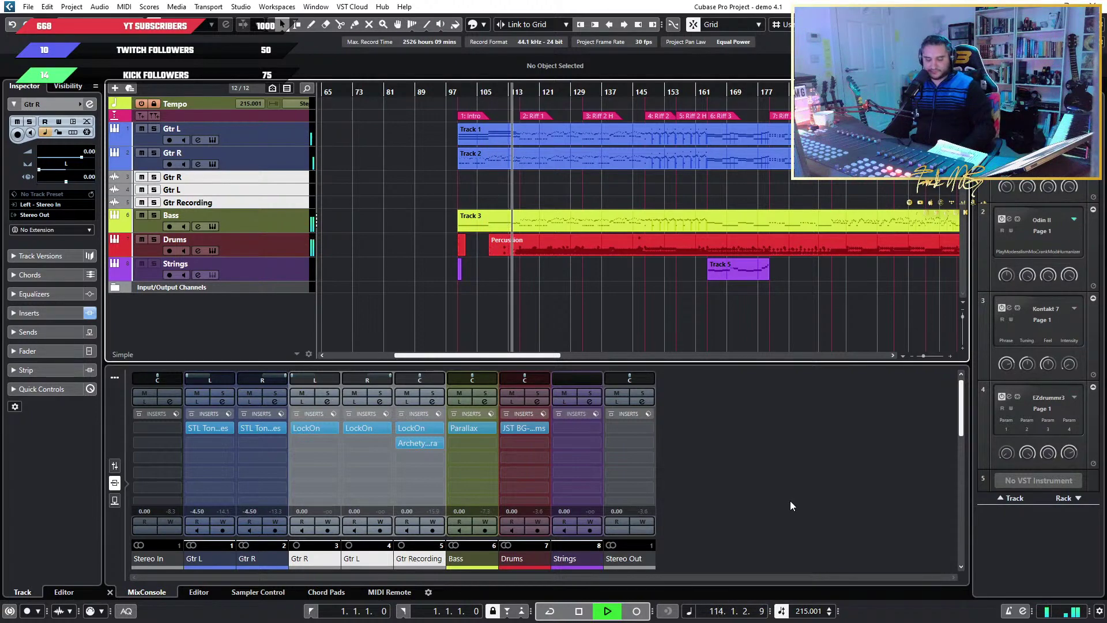
{"action": "key", "text": "F3"}
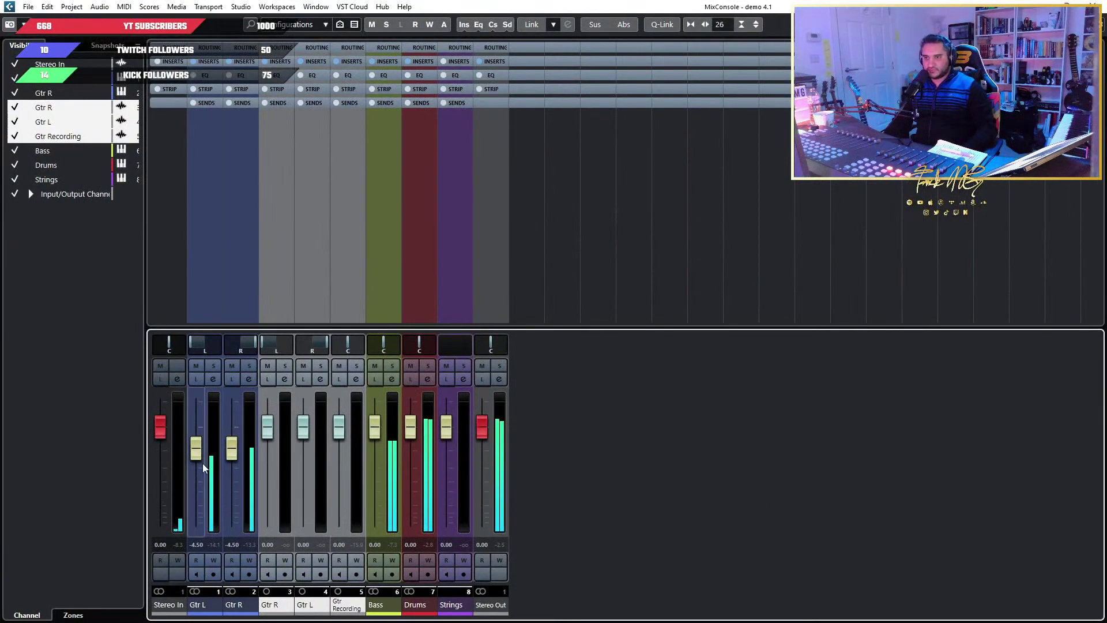
{"action": "left_click", "coordinate": [203, 606]}
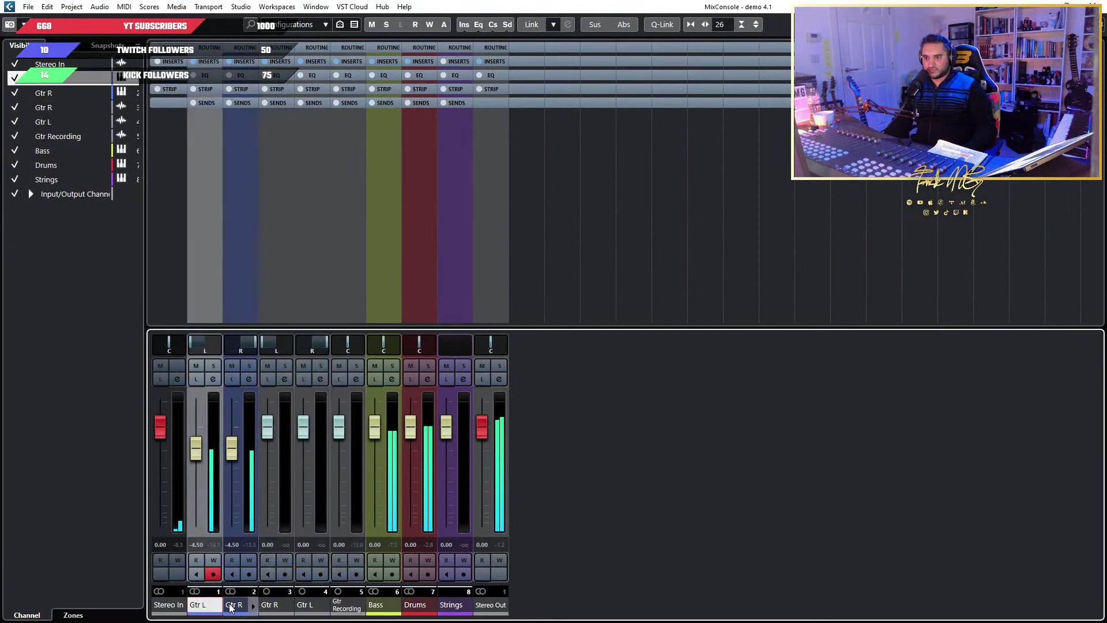
{"action": "left_click", "coordinate": [234, 607], "text": "shift"}
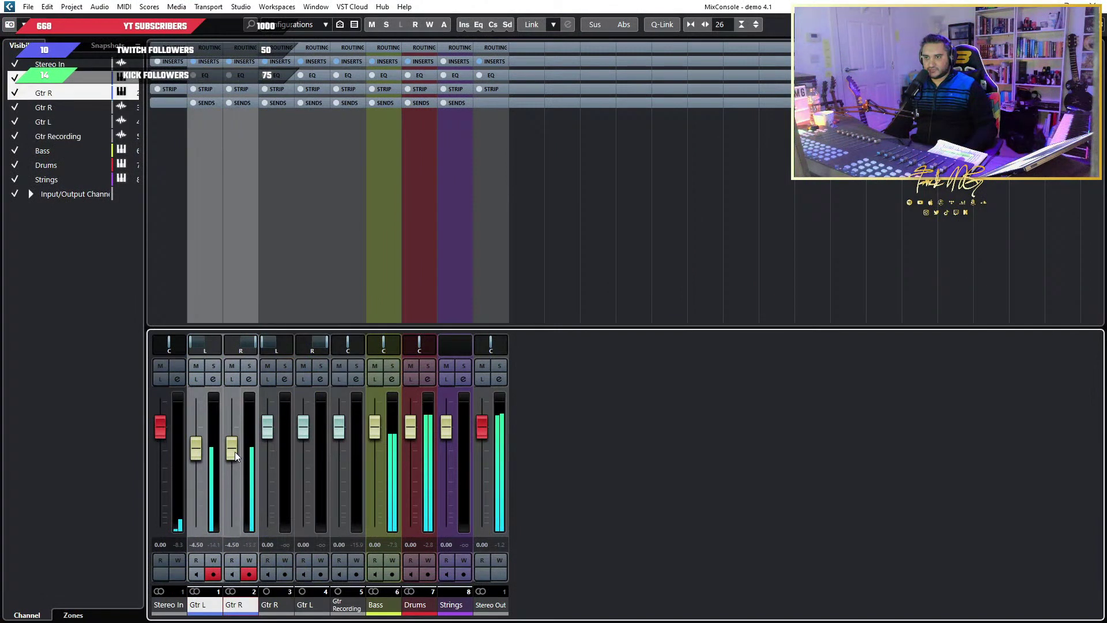
{"action": "key", "text": "shift+alt"}
{"action": "left_click_drag", "start_coordinate": [234, 452], "coordinate": [235, 438]}
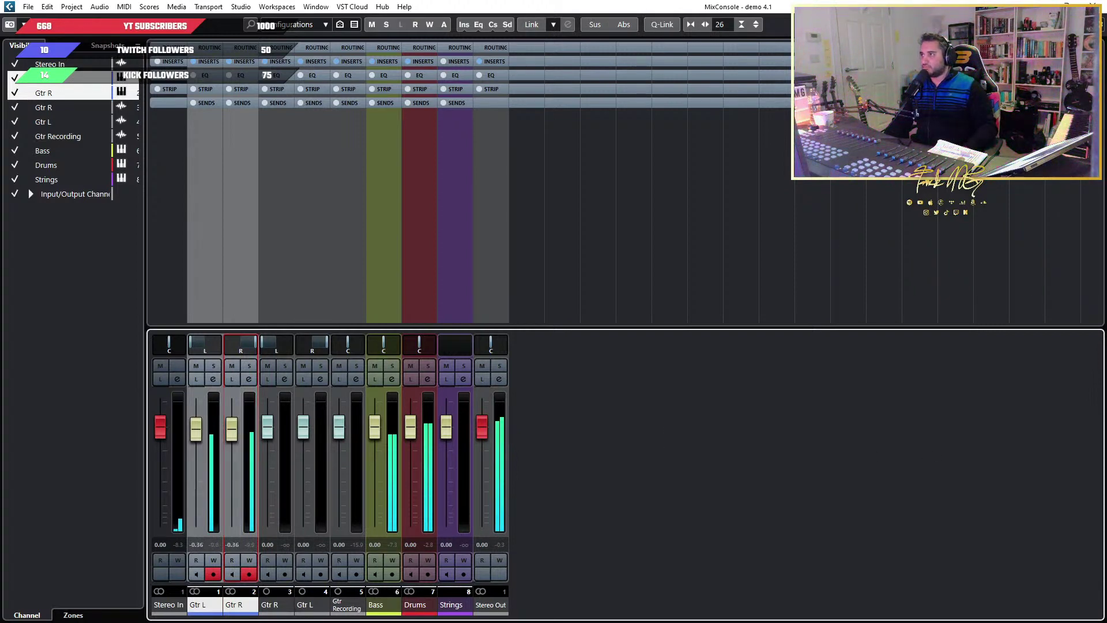
{"action": "key", "text": "F3"}
Open the Bass track's Kontakt 7 and the Drums track's EZdrummer 3, placing the drum window over the lower part of Kontakt
{"action": "left_click", "coordinate": [288, 219]}
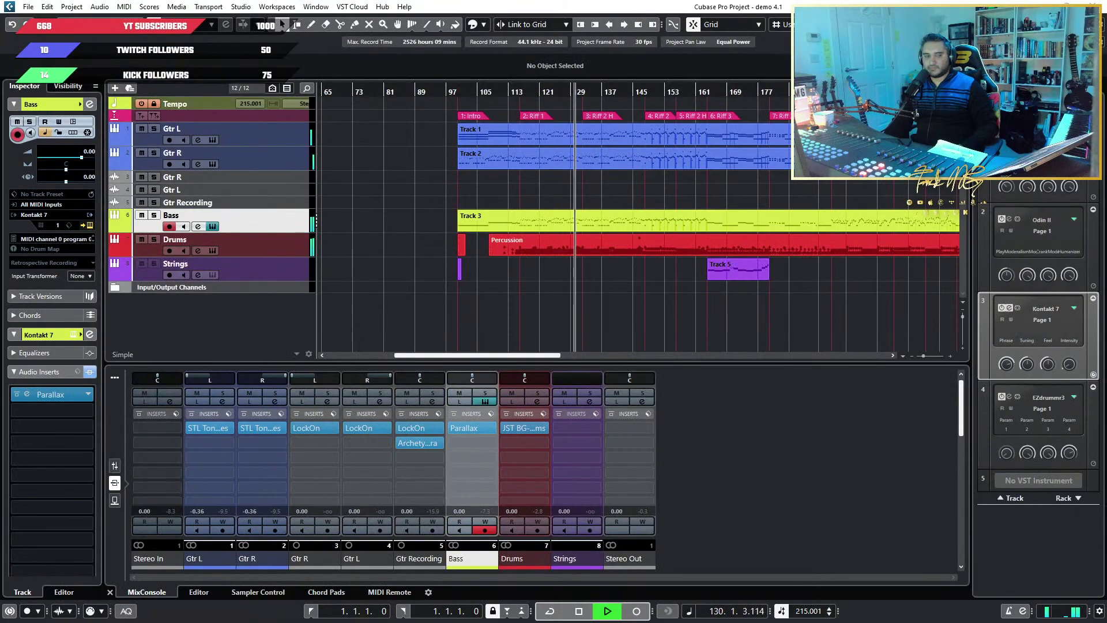
{"action": "left_click", "coordinate": [213, 226]}
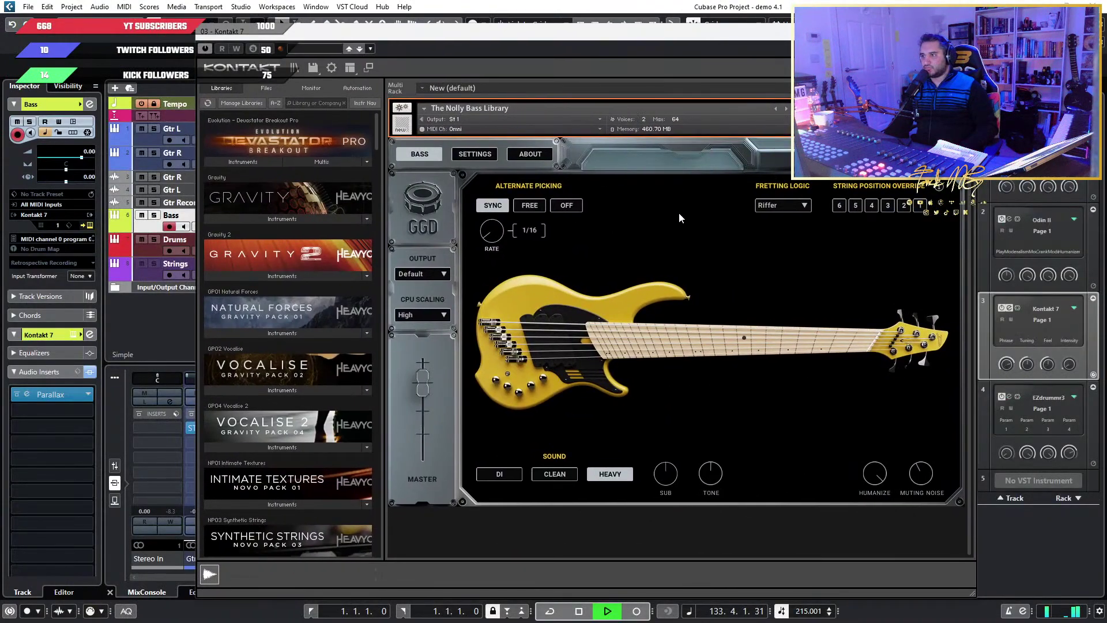
{"action": "left_click", "coordinate": [133, 242]}
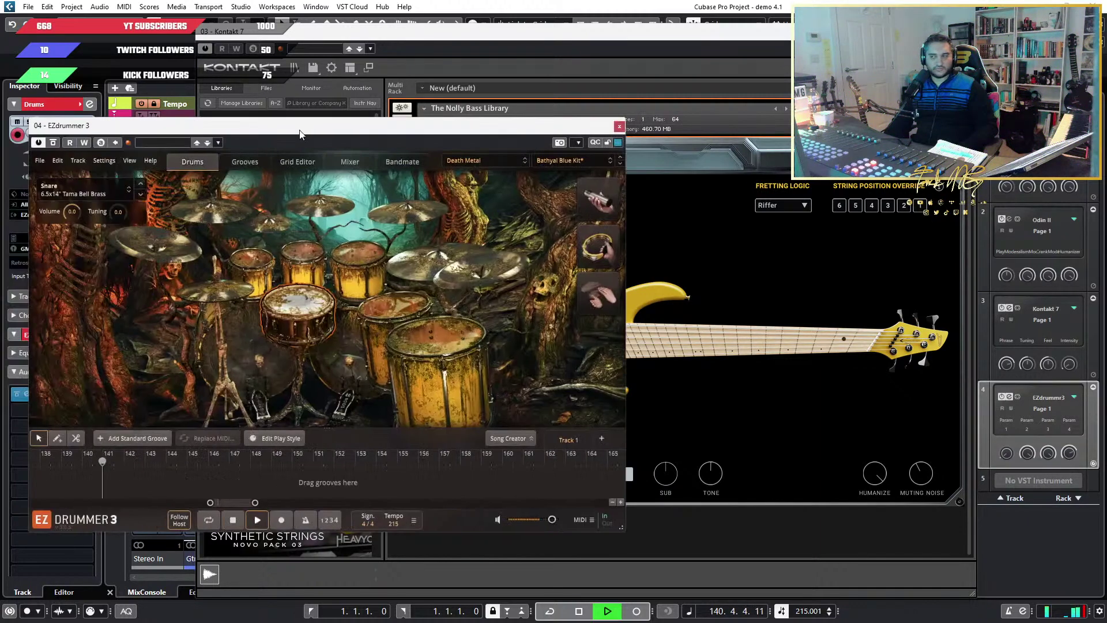
{"action": "left_click_drag", "start_coordinate": [300, 131], "coordinate": [423, 131]}
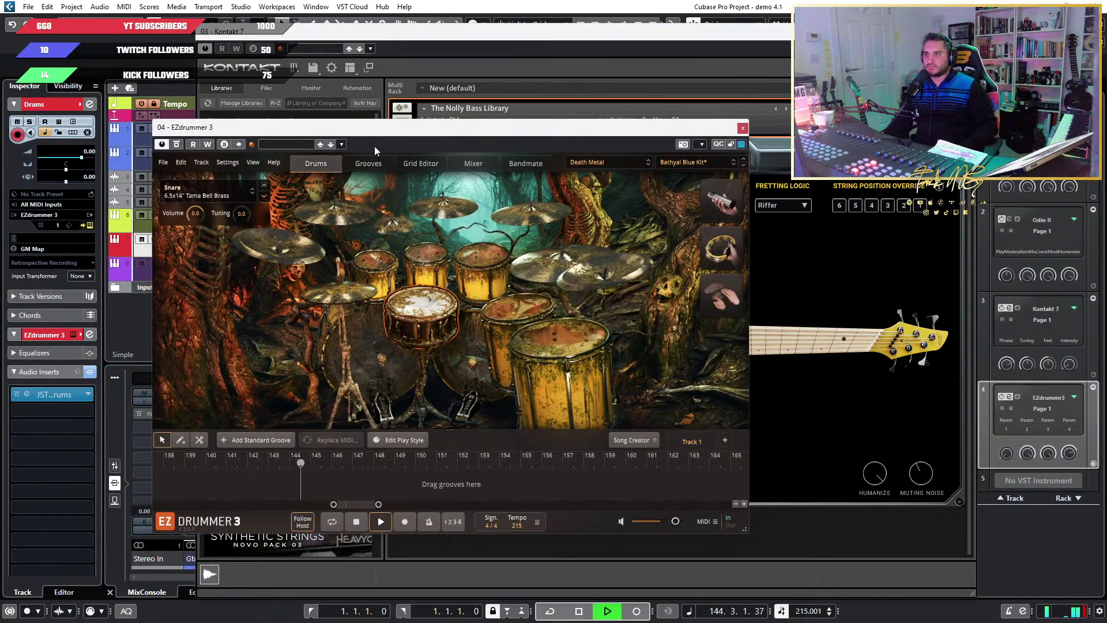
{"action": "left_click_drag", "start_coordinate": [393, 135], "coordinate": [339, 192]}
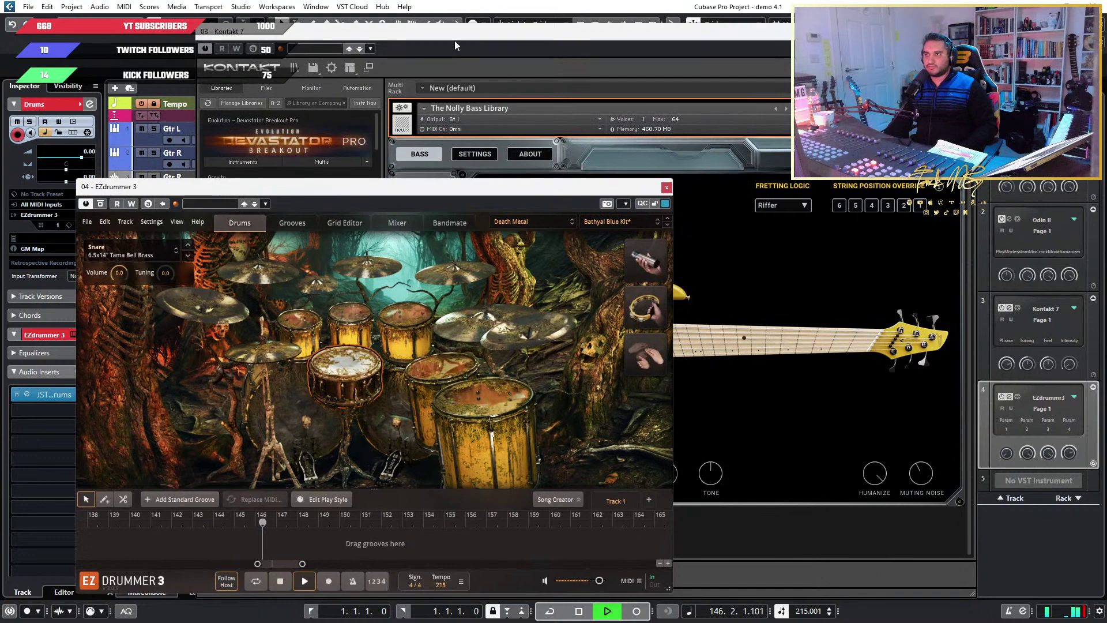
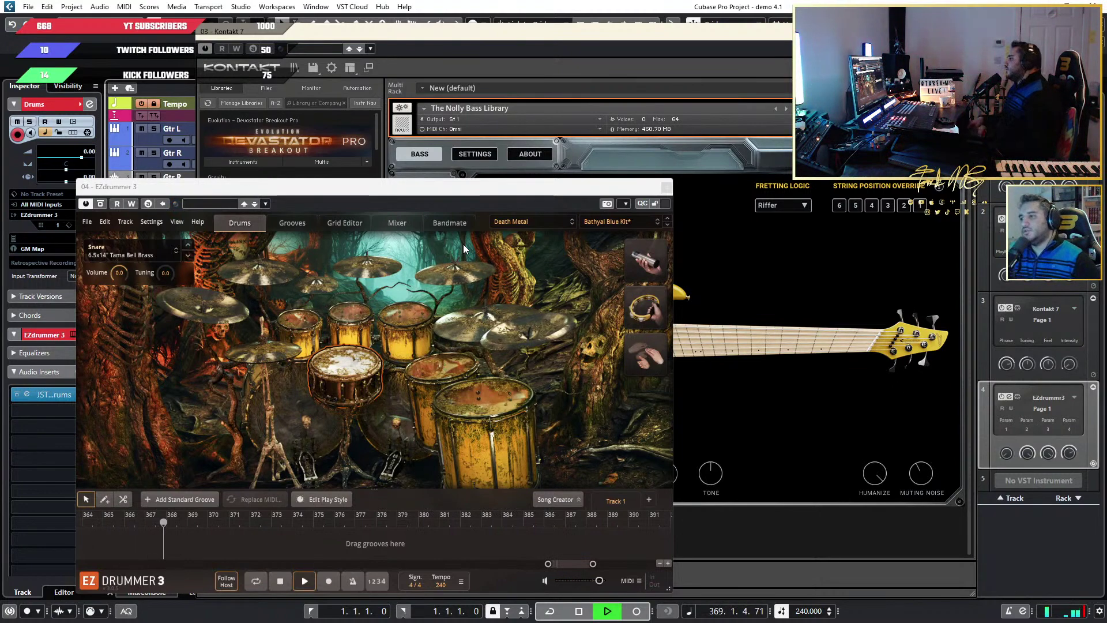
Stop playback and audition individual EZdrummer 3 kit pieces, including the China 2 cymbal and Racktom 1
{"action": "key", "text": "space"}
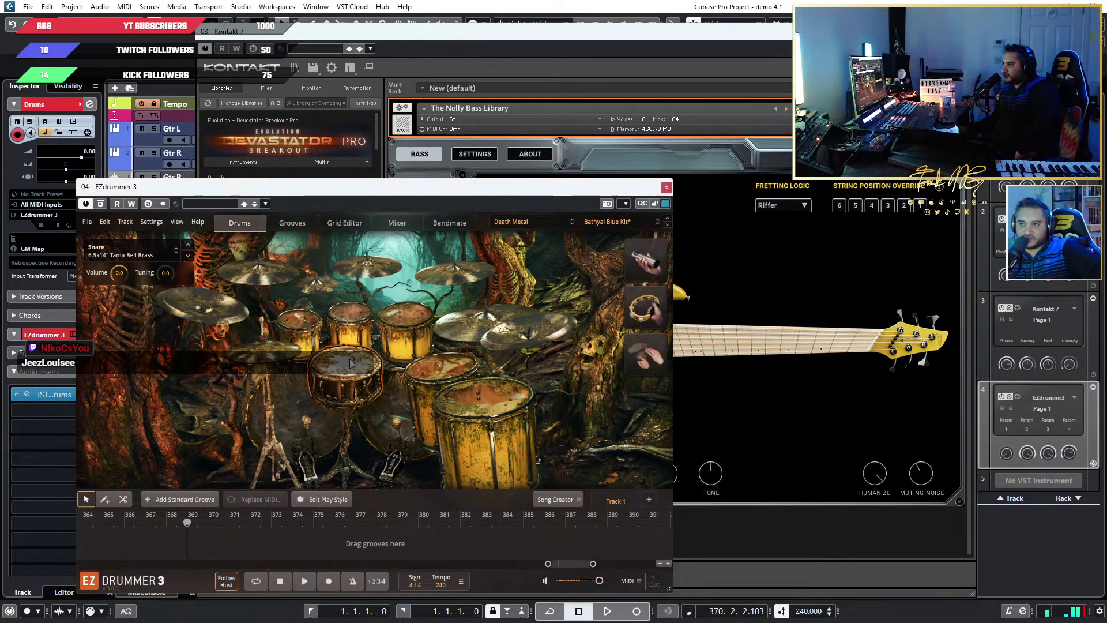
{"action": "left_click", "coordinate": [376, 270]}
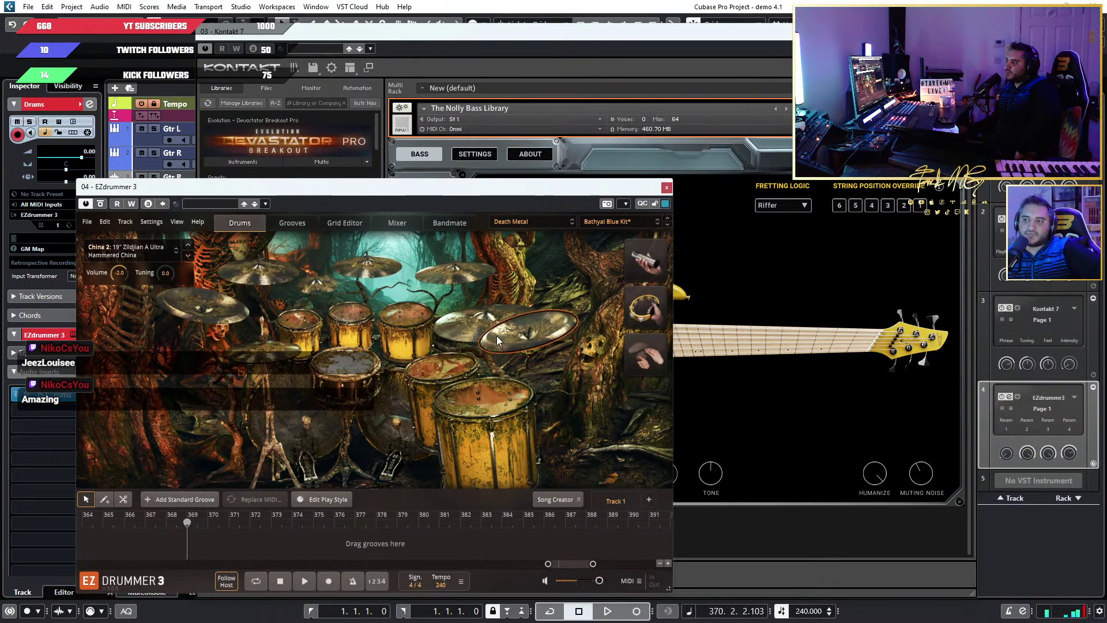
{"action": "left_click", "coordinate": [319, 334]}
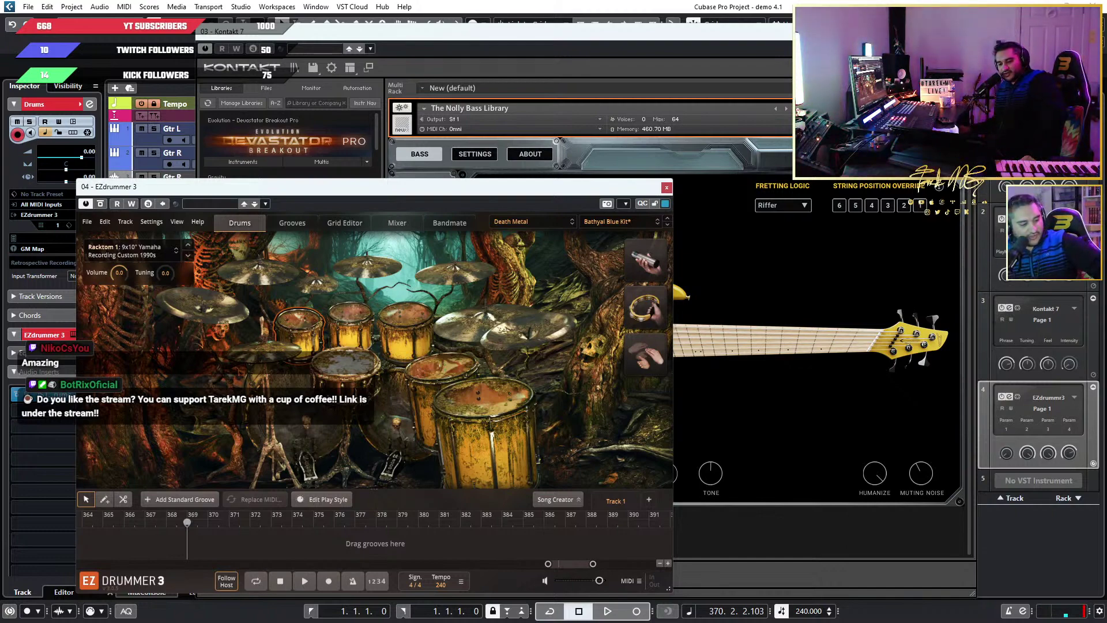
Switch to File Explorer and open the Mixdown folder of the Demo 5 session inside Cubase Sessions
{"action": "key", "text": "alt+Tab"}
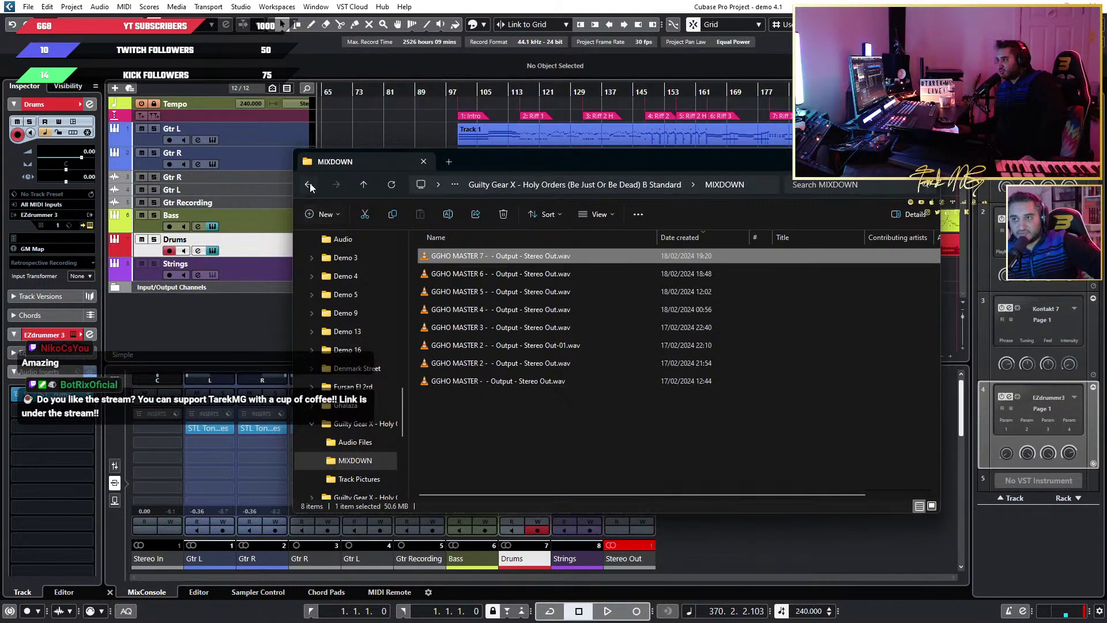
{"action": "left_click", "coordinate": [309, 185]}
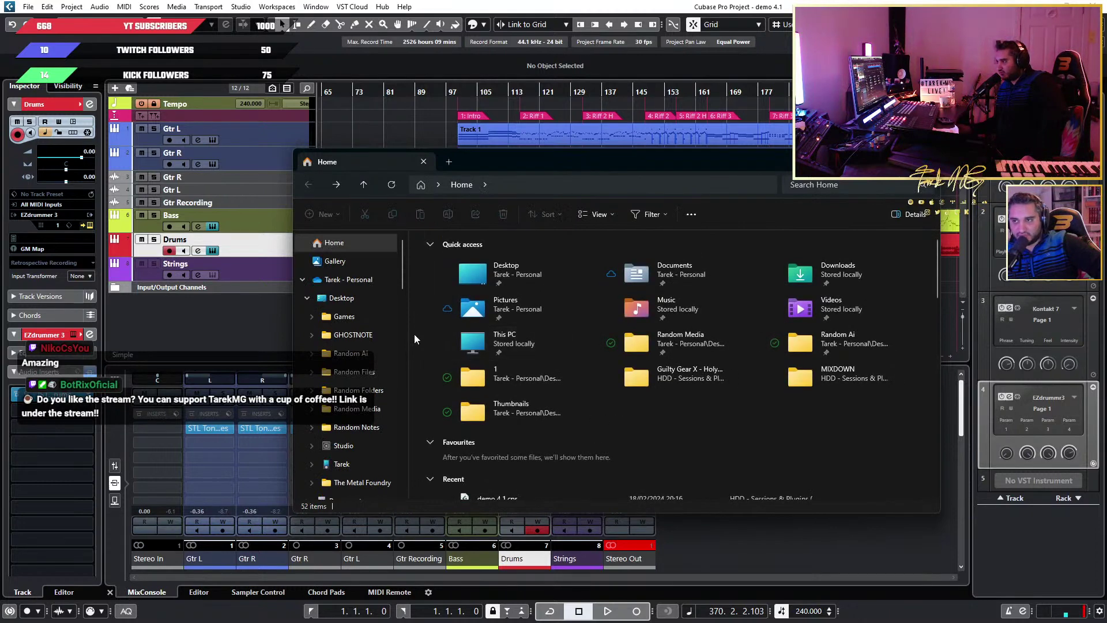
{"action": "scroll", "coordinate": [357, 409], "scroll_direction": "down", "scroll_amount": 2}
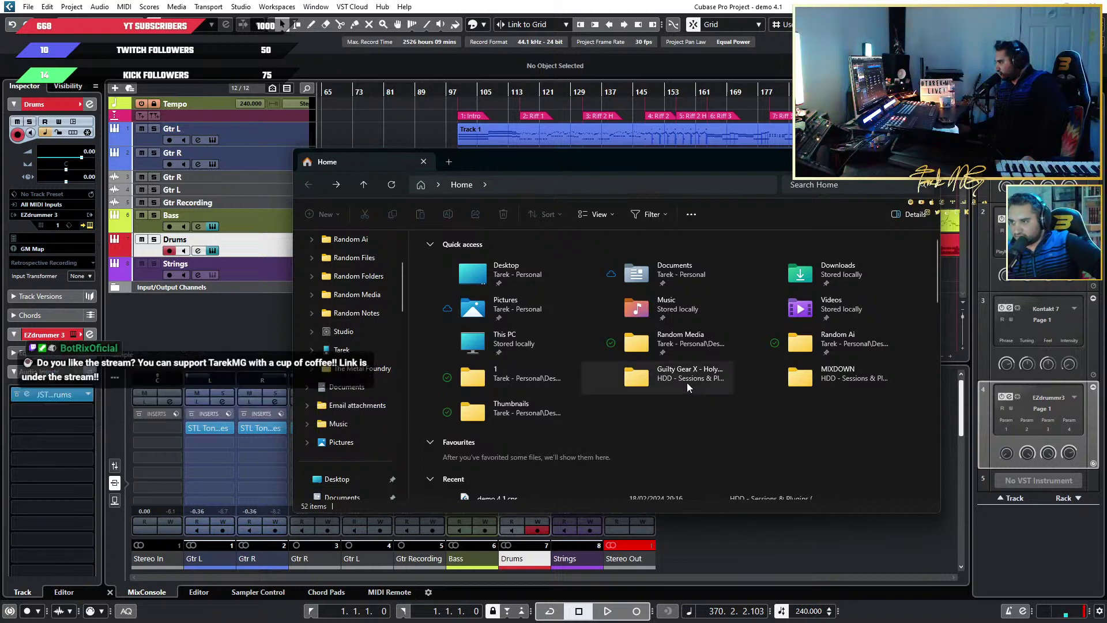
{"action": "scroll", "coordinate": [331, 412], "scroll_direction": "up", "scroll_amount": 2}
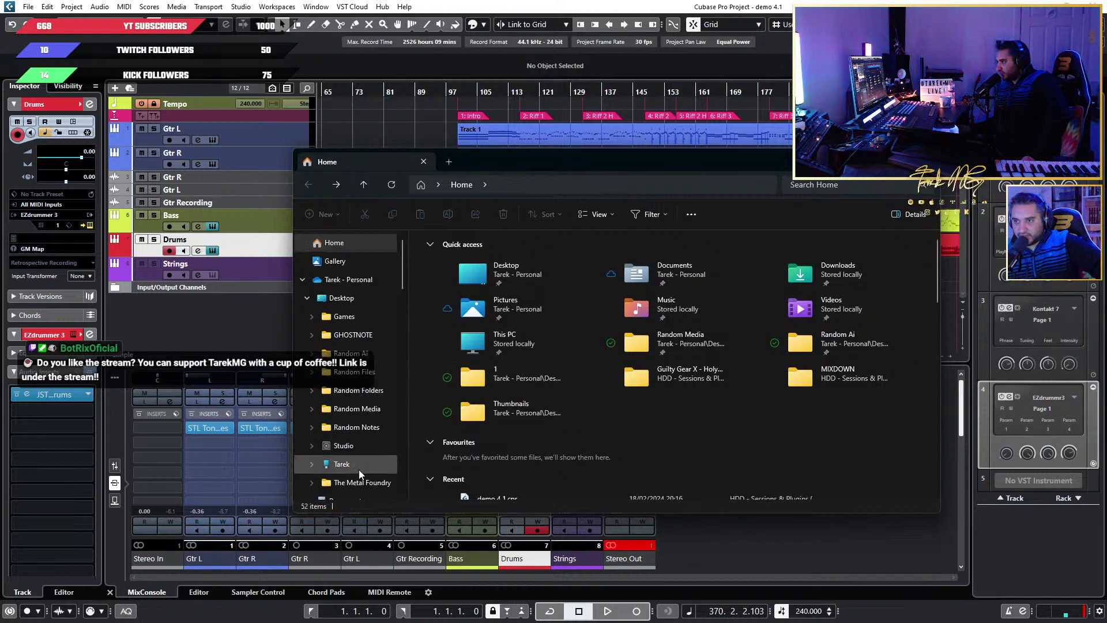
{"action": "scroll", "coordinate": [375, 413], "scroll_direction": "down", "scroll_amount": 3}
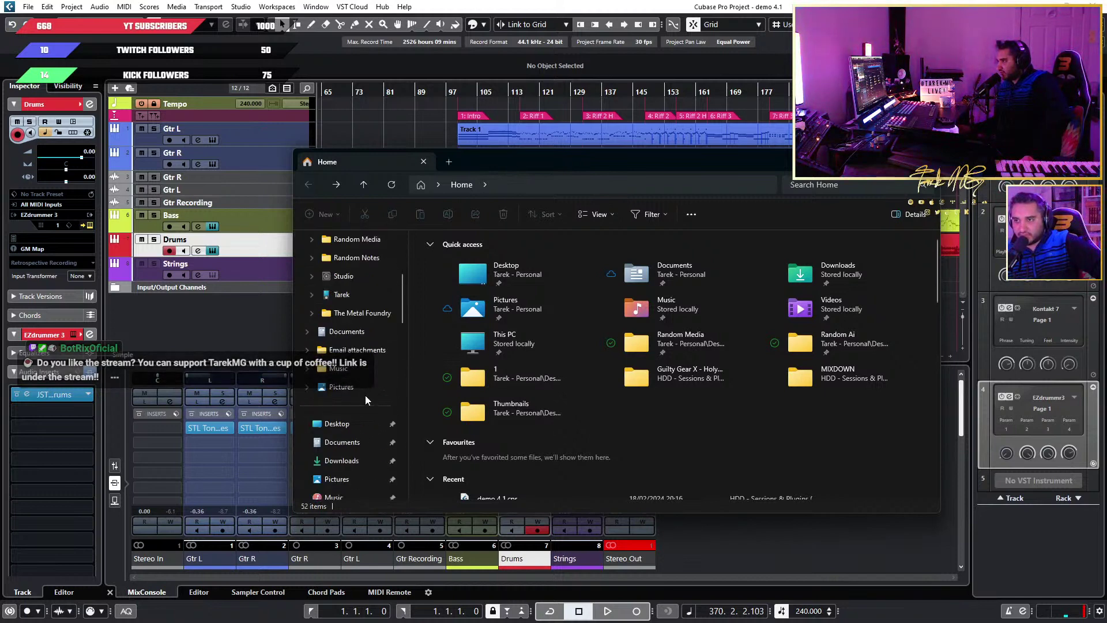
{"action": "scroll", "coordinate": [365, 395], "scroll_direction": "up", "scroll_amount": 3}
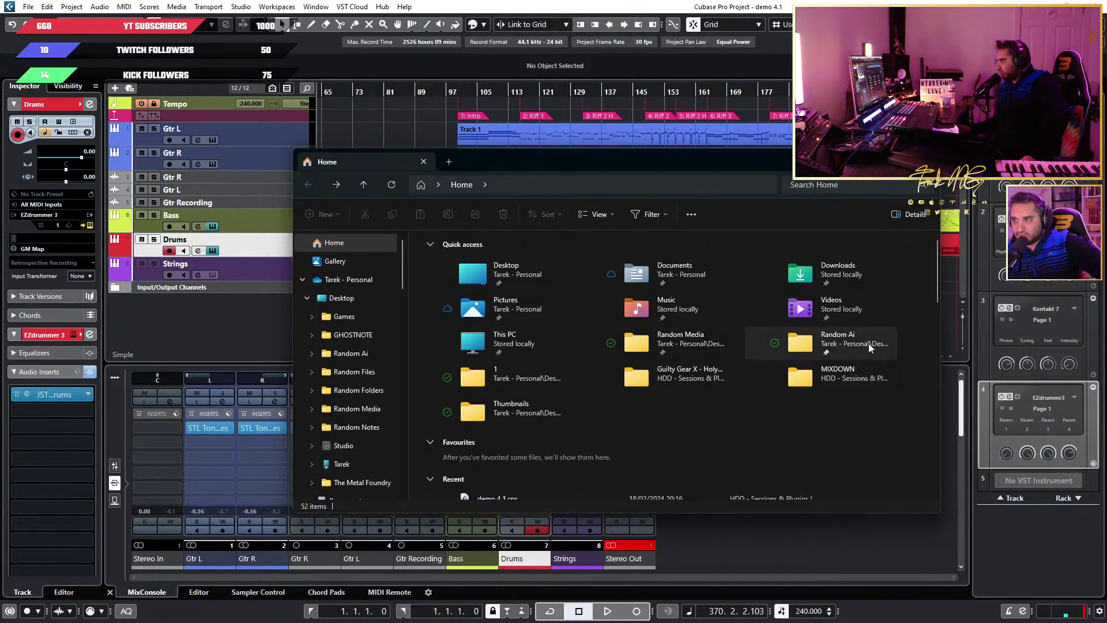
{"action": "double_click", "coordinate": [686, 371]}
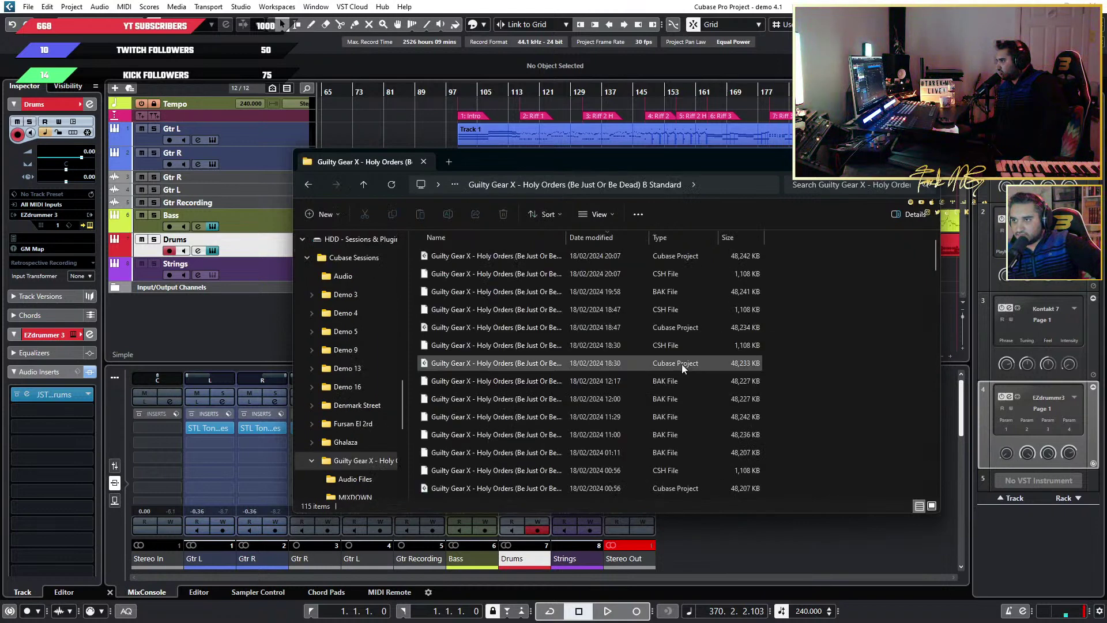
{"action": "left_click", "coordinate": [368, 188]}
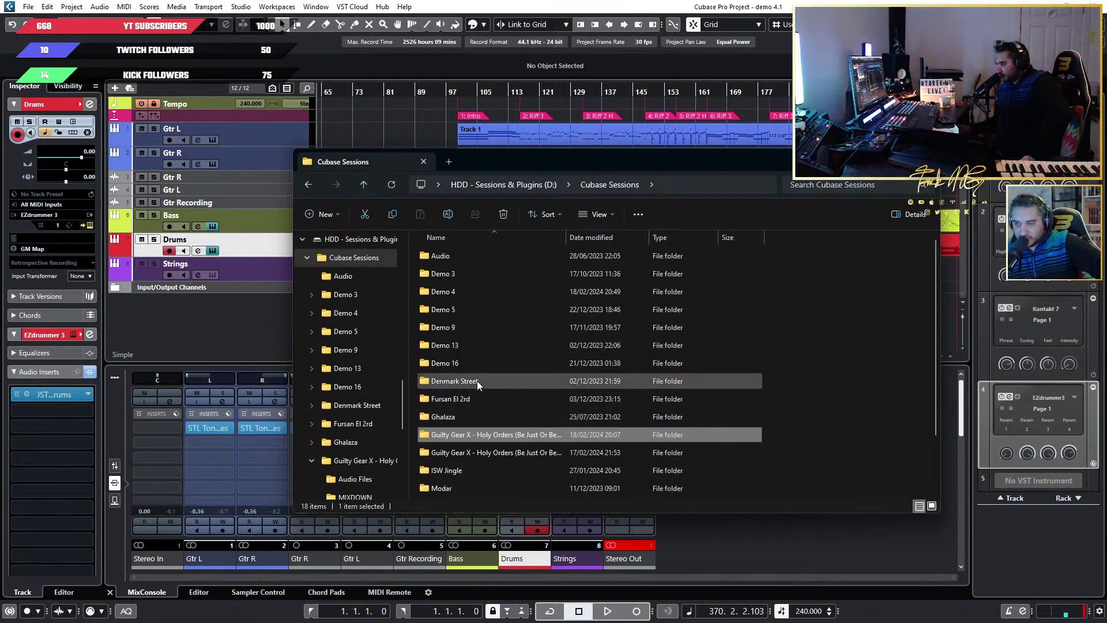
{"action": "double_click", "coordinate": [525, 309]}
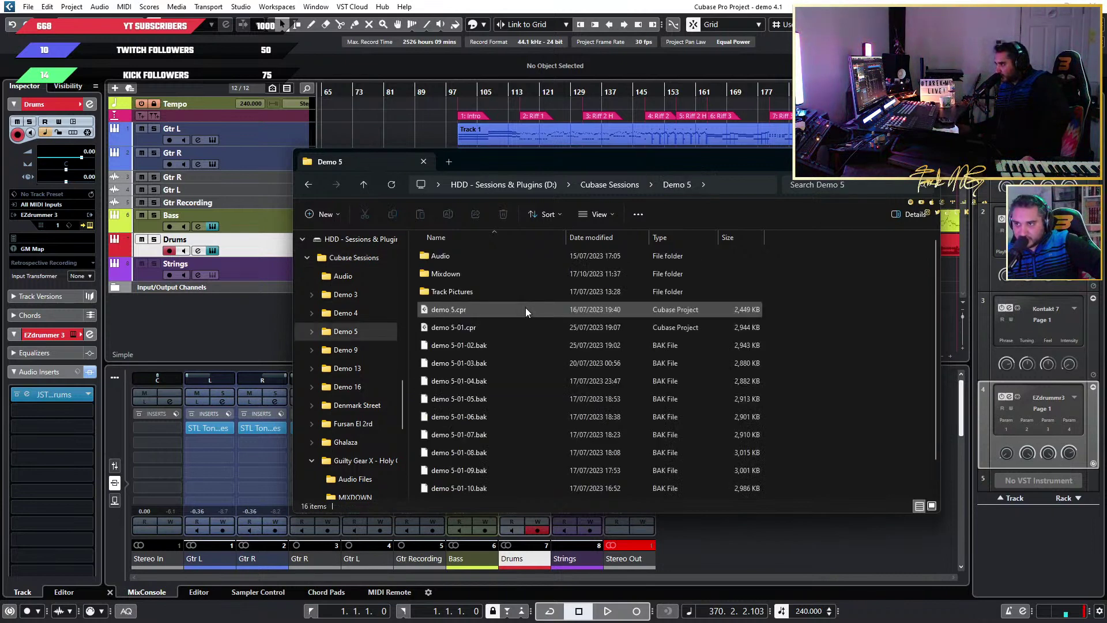
{"action": "double_click", "coordinate": [519, 275]}
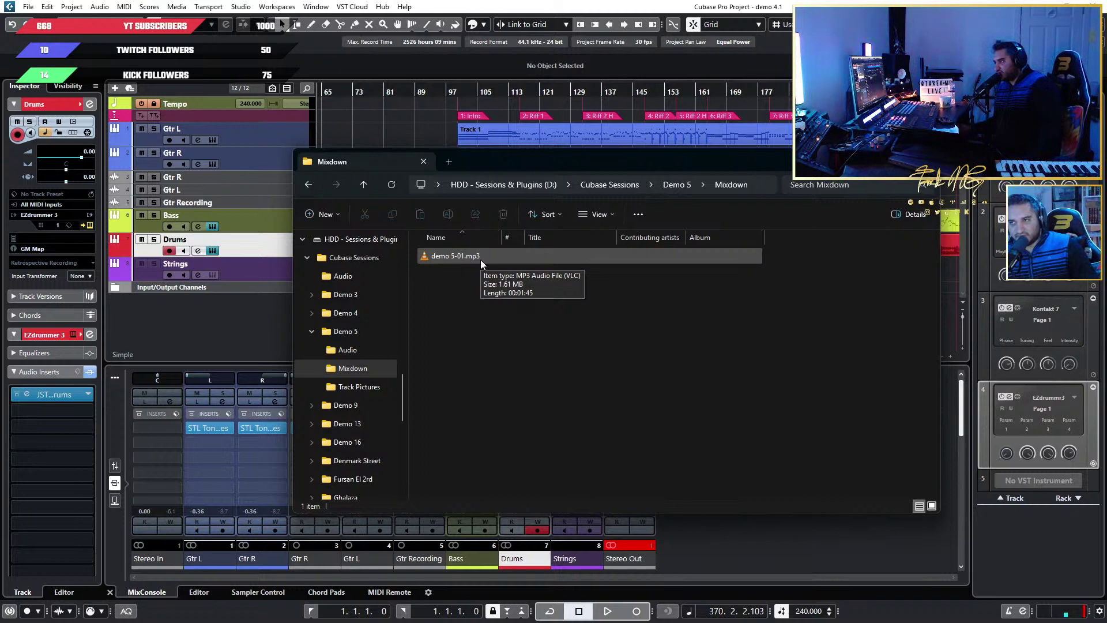
Play demo 5-01.mp3 in VLC, skip ahead to about 0:24 and 0:37, and pause it at 0:51
{"action": "double_click", "coordinate": [480, 257]}
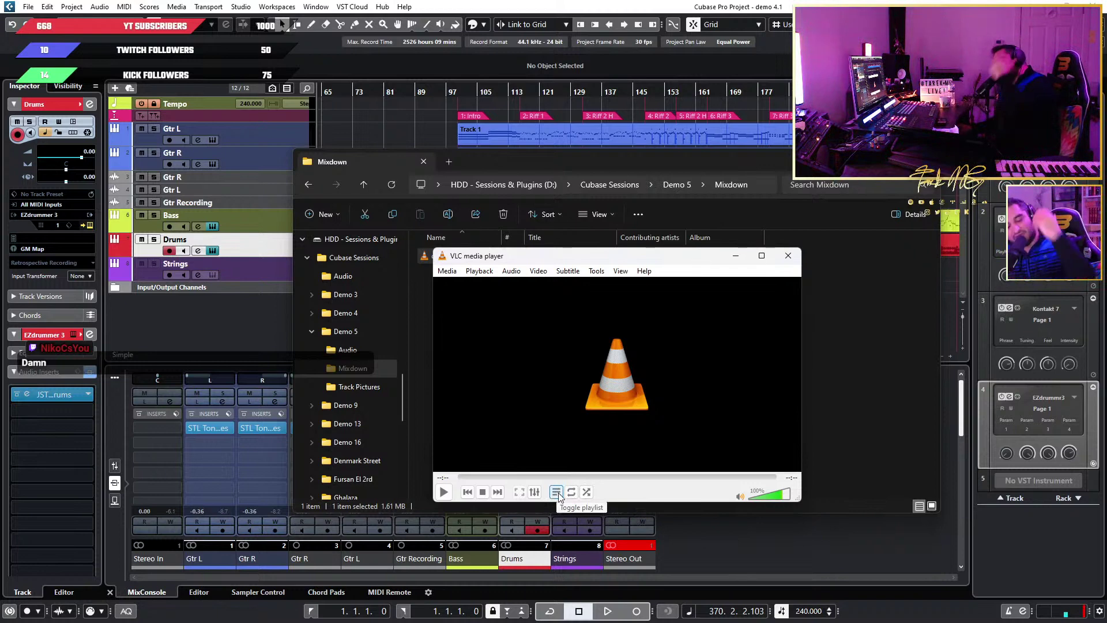
{"action": "left_click", "coordinate": [444, 494]}
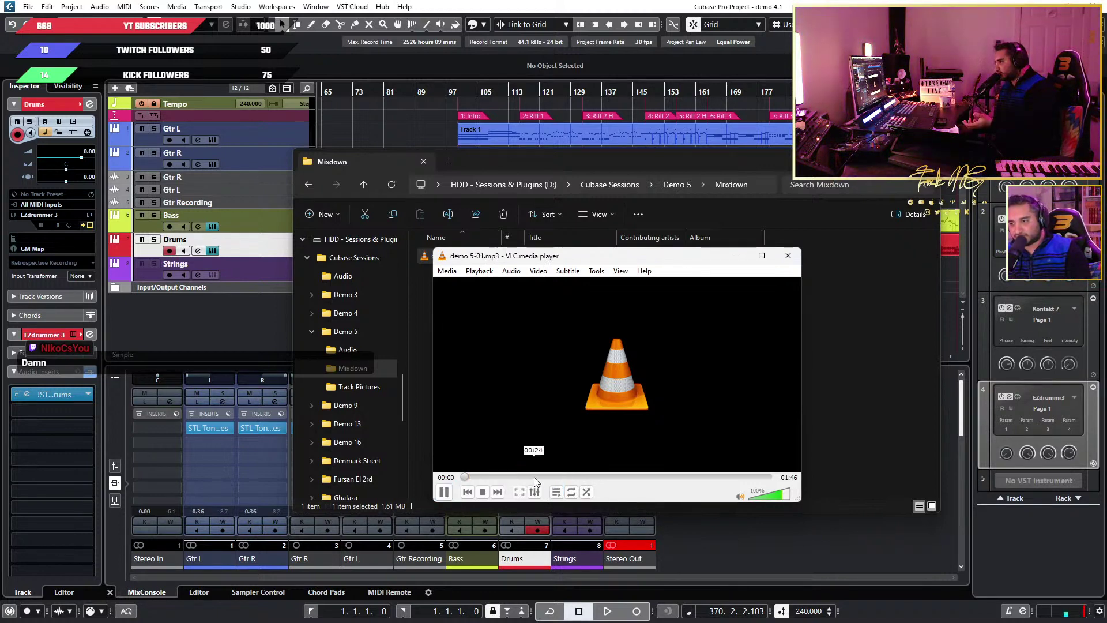
{"action": "left_click", "coordinate": [534, 476]}
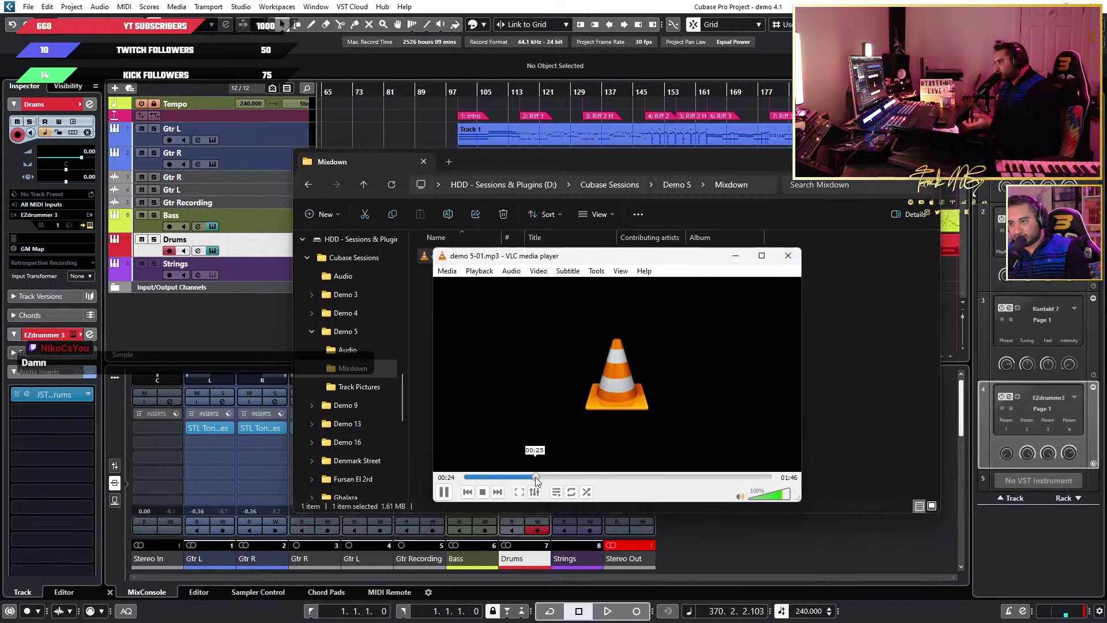
{"action": "left_click", "coordinate": [569, 476]}
{"action": "left_click", "coordinate": [444, 493]}
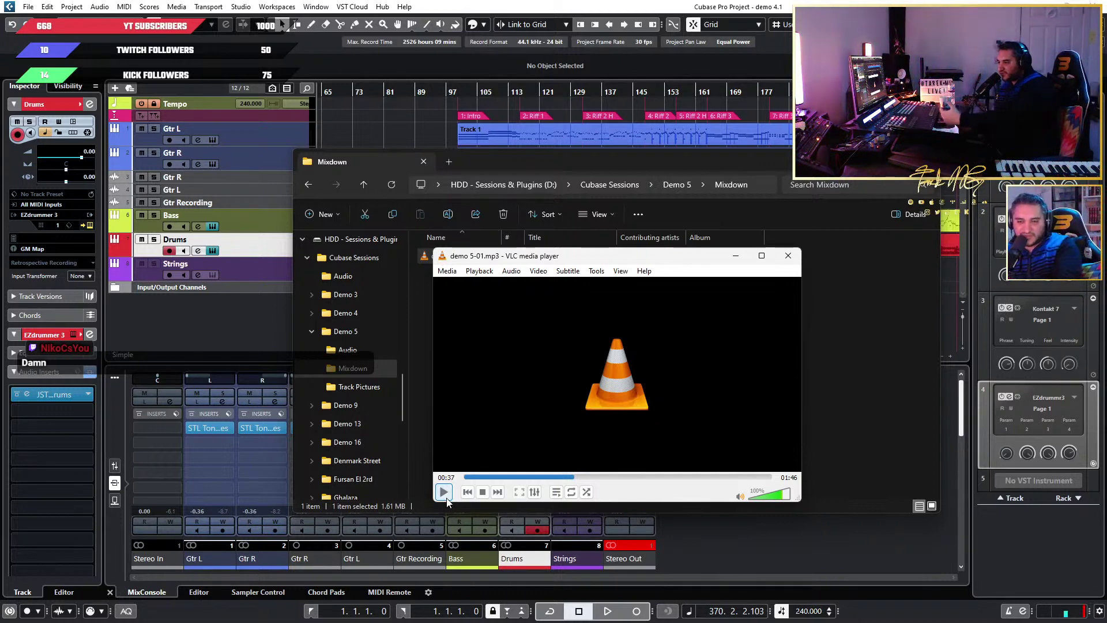
{"action": "left_click", "coordinate": [443, 491]}
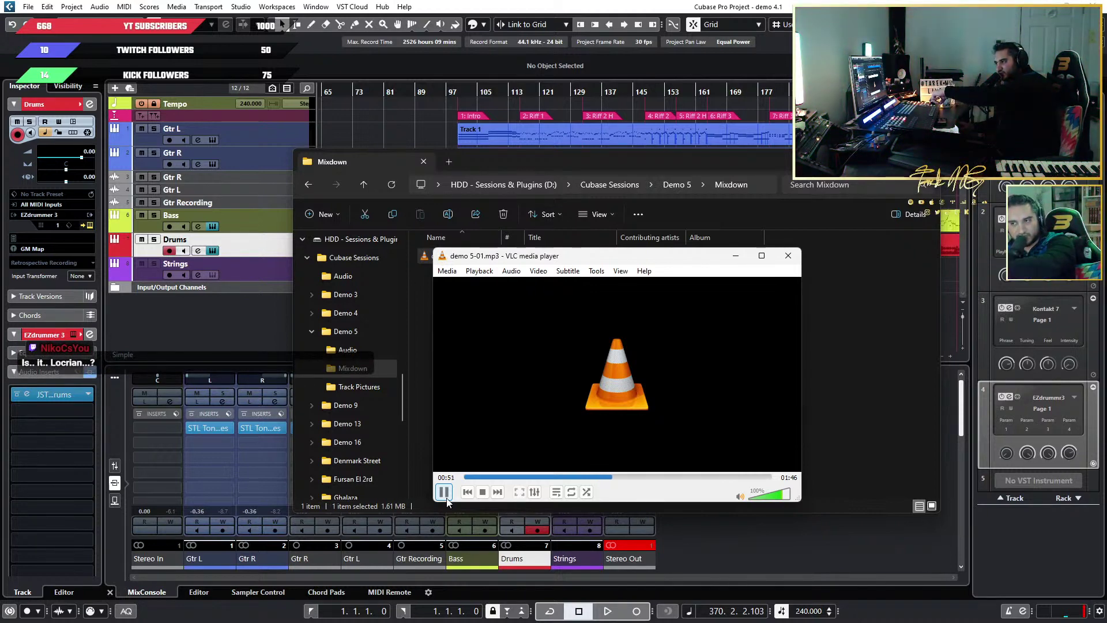
{"action": "left_click", "coordinate": [444, 493]}
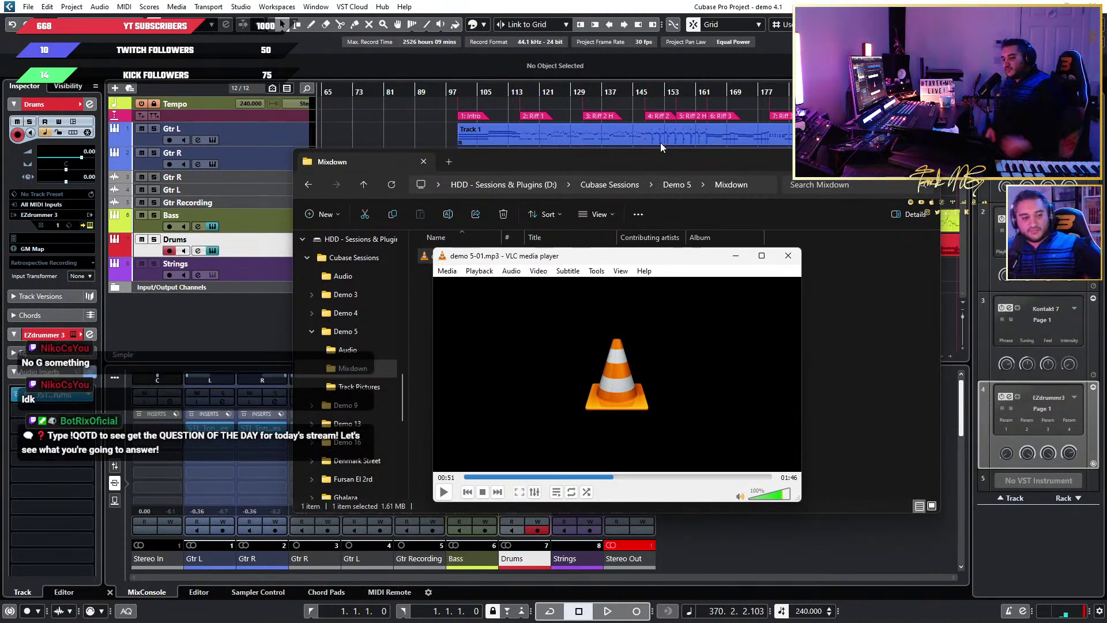
Lower VLC's volume to 85%, replay demo 5-01.mp3 from about 0:41 and 0:49, and close the player
{"action": "scroll", "coordinate": [661, 470], "scroll_direction": "down", "scroll_amount": 3}
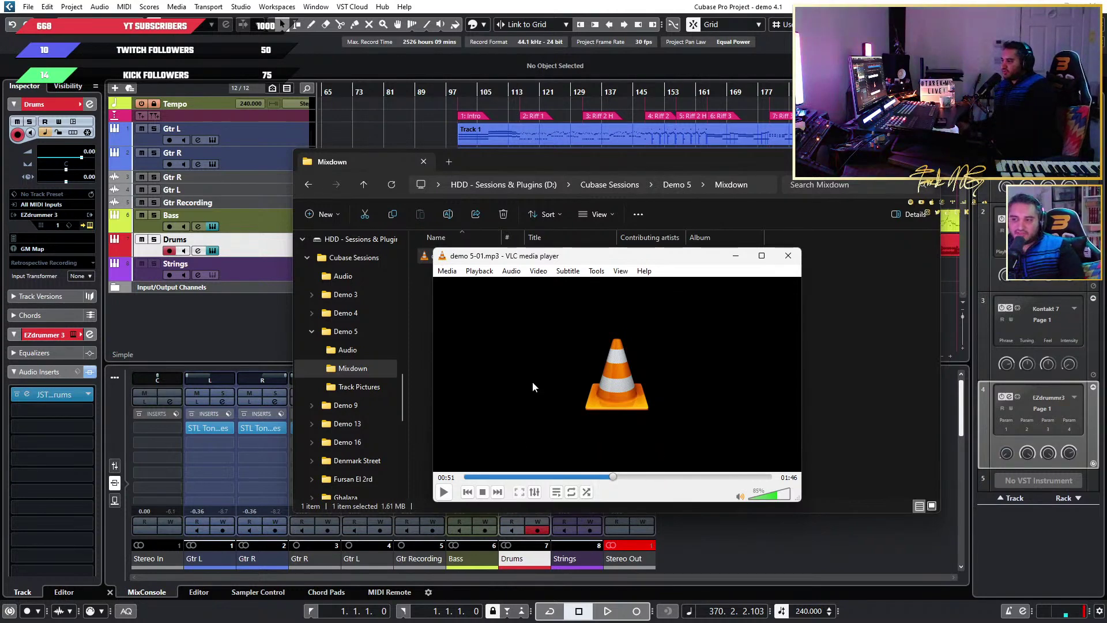
{"action": "left_click", "coordinate": [583, 477]}
{"action": "key", "text": "space"}
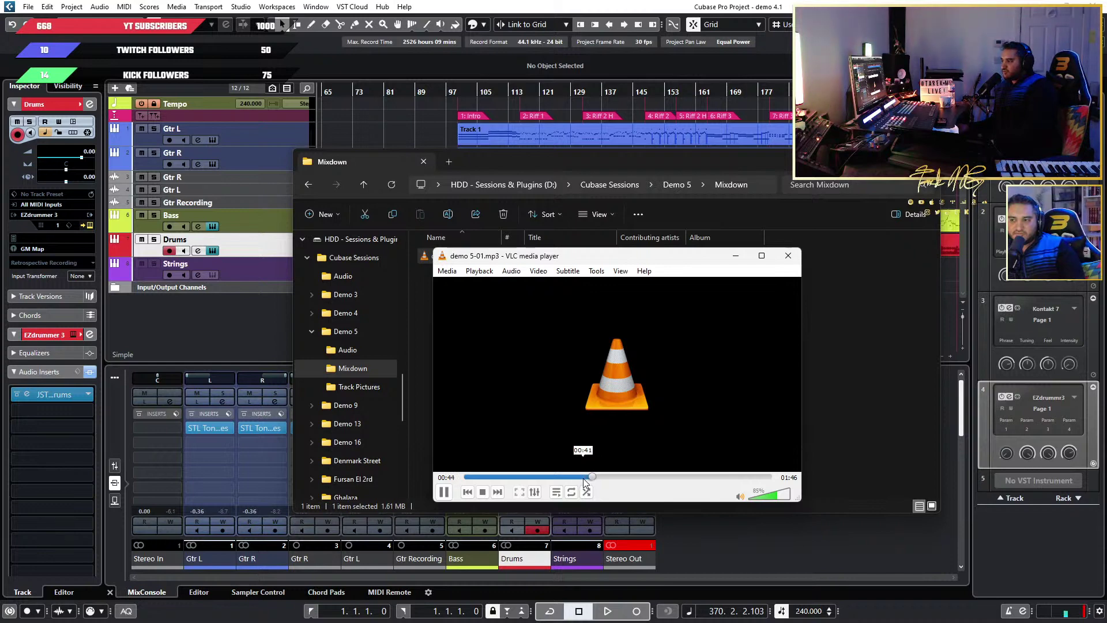
{"action": "left_click", "coordinate": [605, 477]}
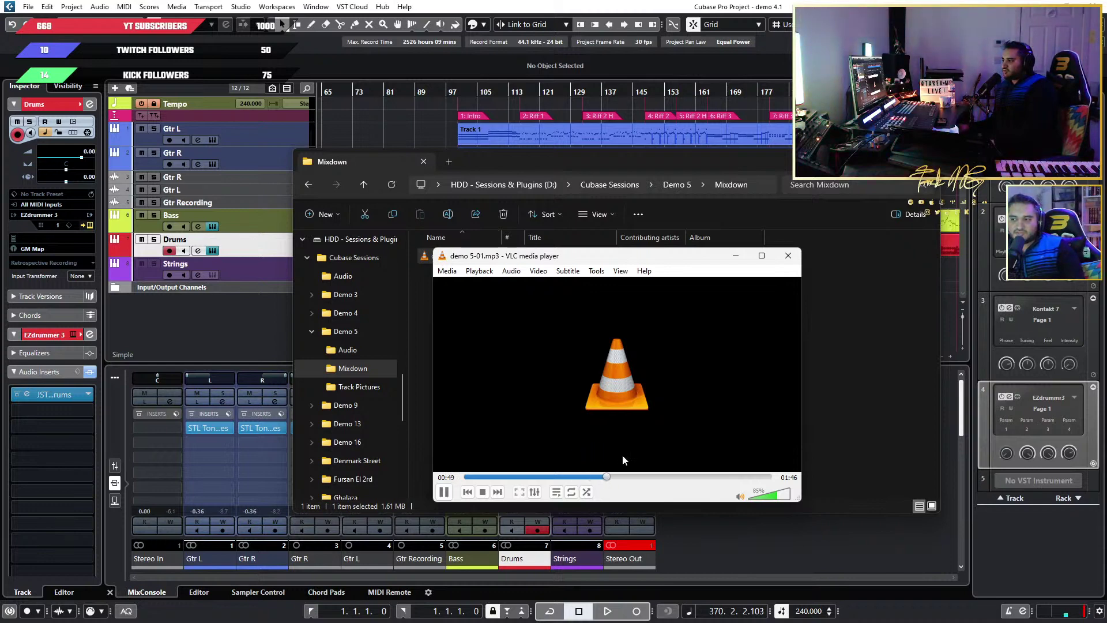
{"action": "key", "text": "space"}
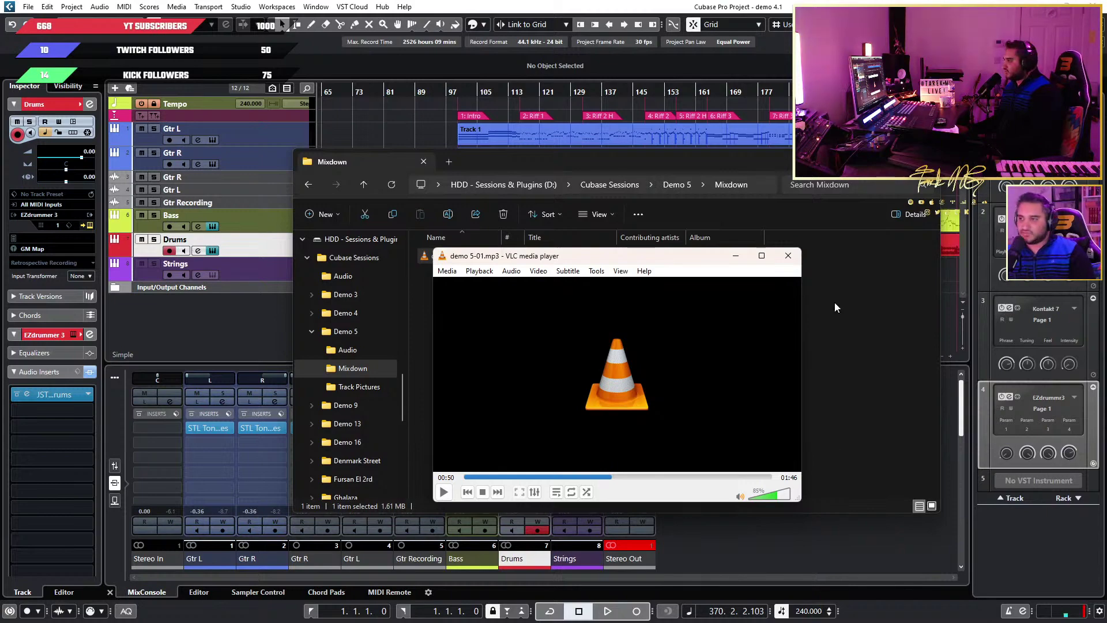
{"action": "left_click", "coordinate": [788, 255]}
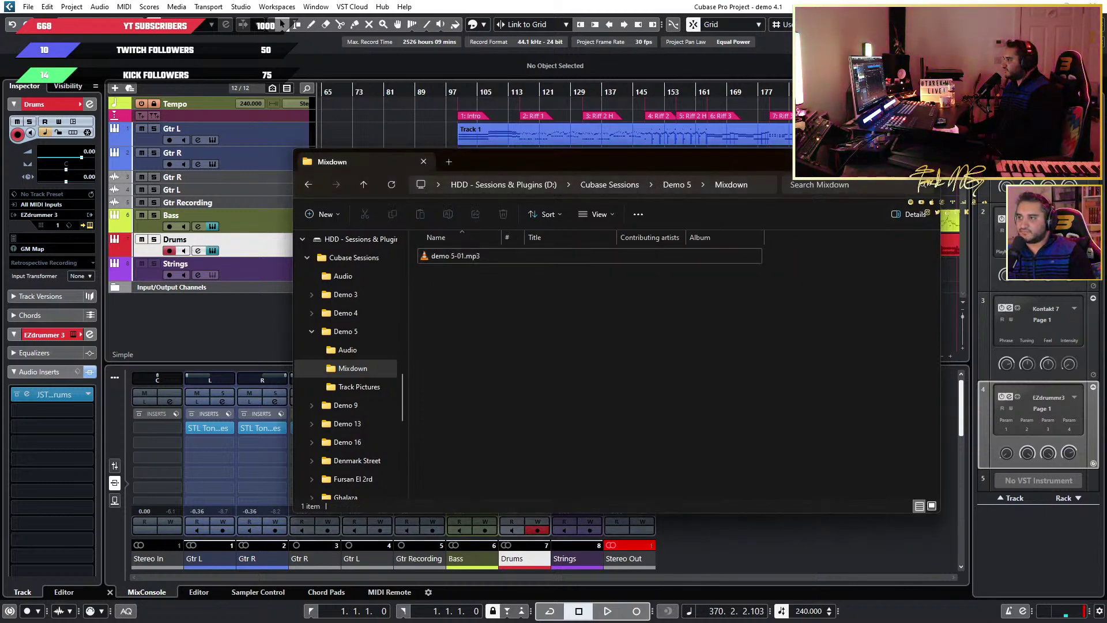
Switch back to Cubase and close the EZdrummer 3 and Kontakt 7 instrument windows
{"action": "key", "text": "alt+Tab"}
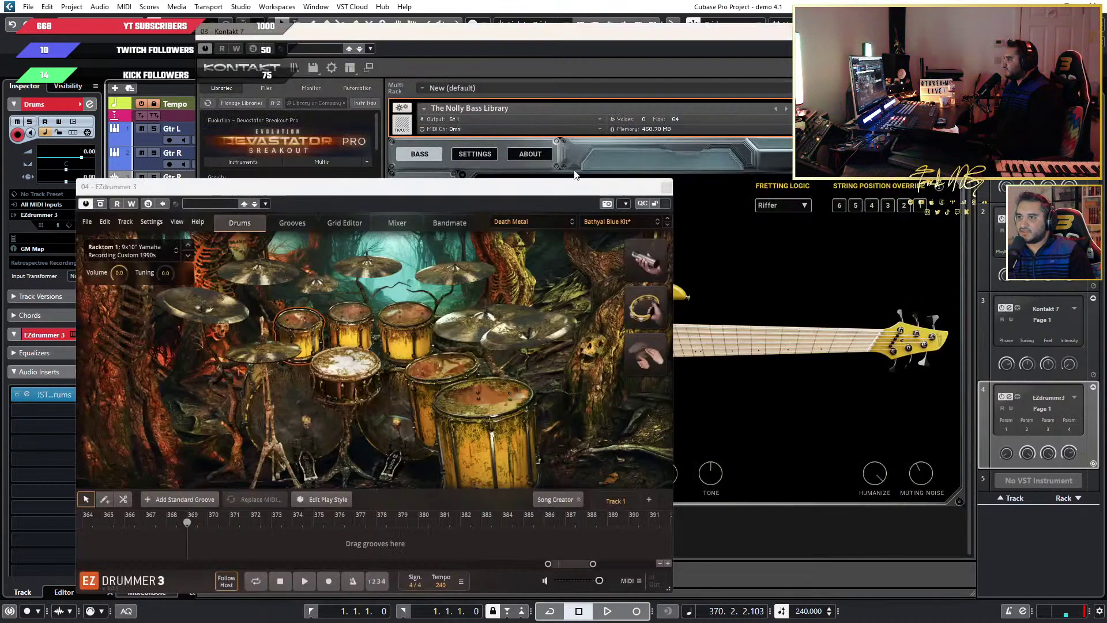
{"action": "left_click", "coordinate": [666, 187]}
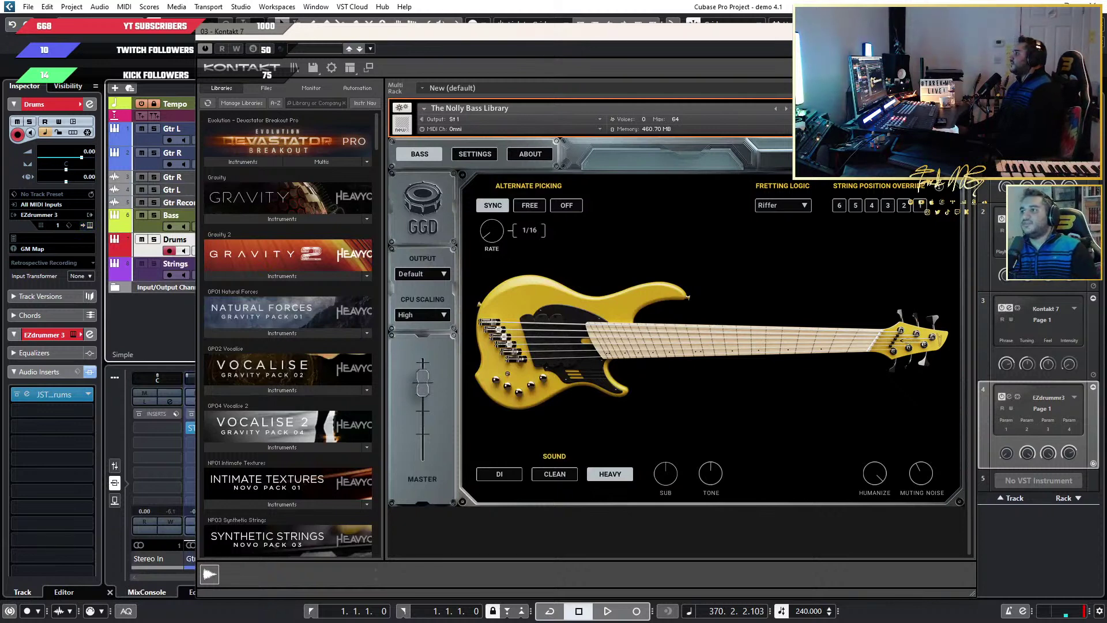
{"action": "left_click", "coordinate": [964, 31]}
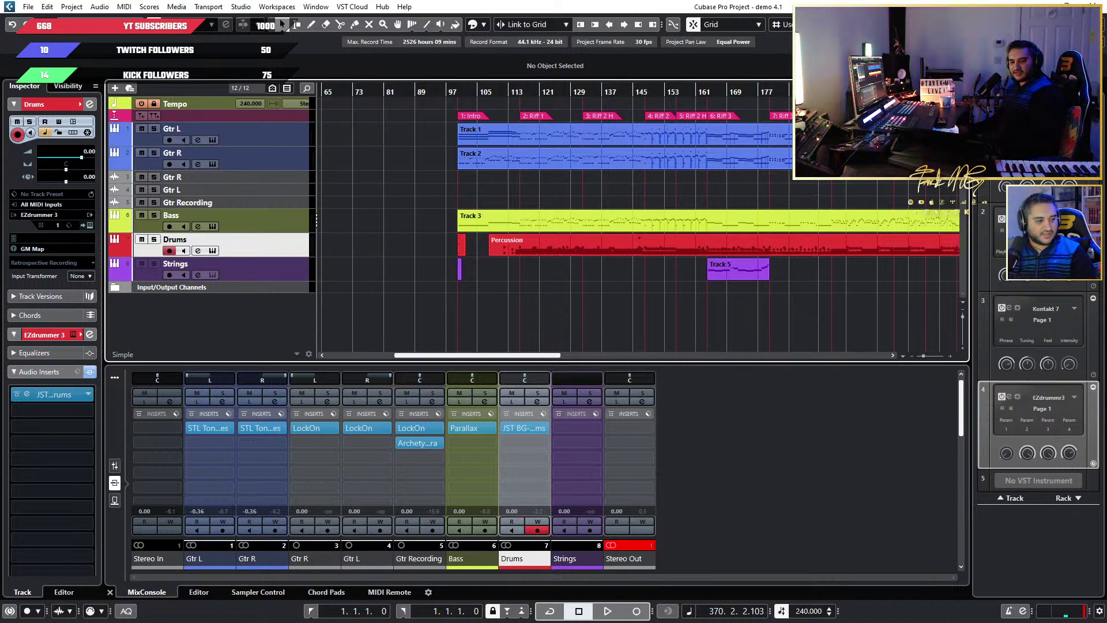
Switch to the browser, rewind the YouTube video "Never Give Up, Traditional Cheese Shop" to 0:00 and play it
{"action": "key", "text": "alt+Tab"}
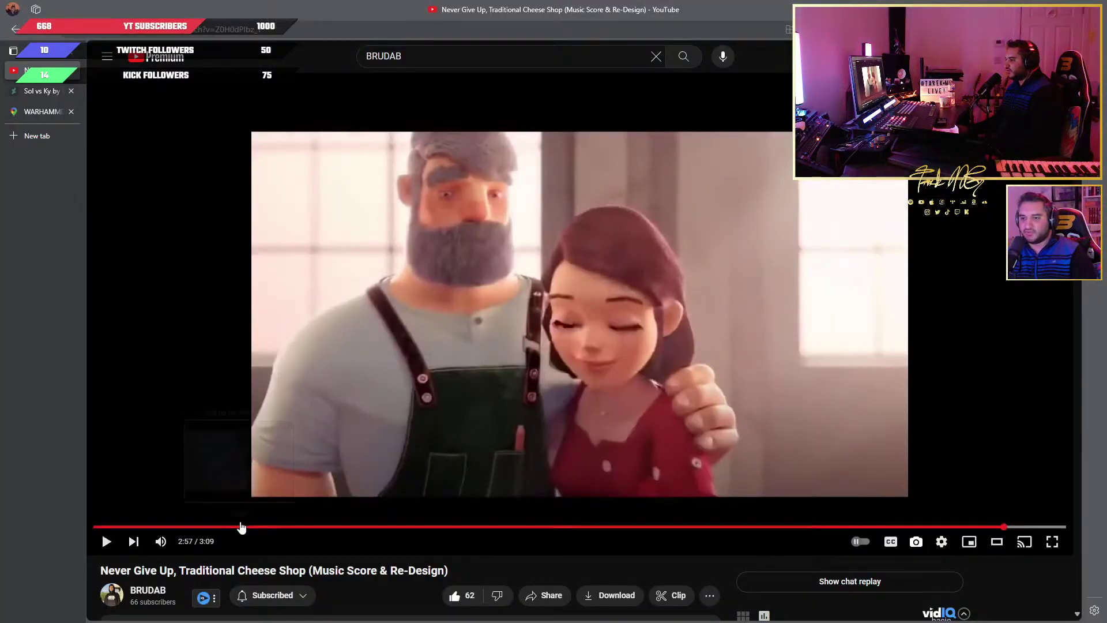
{"action": "left_click_drag", "start_coordinate": [245, 526], "coordinate": [64, 522]}
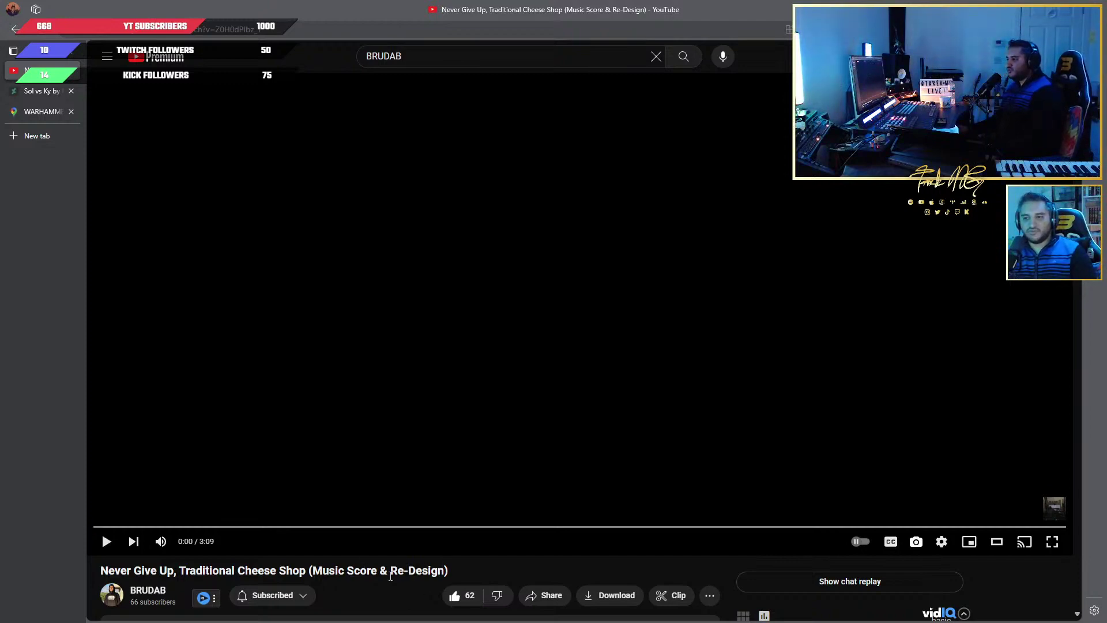
{"action": "left_click_drag", "start_coordinate": [464, 576], "coordinate": [296, 576]}
{"action": "left_click", "coordinate": [338, 539]}
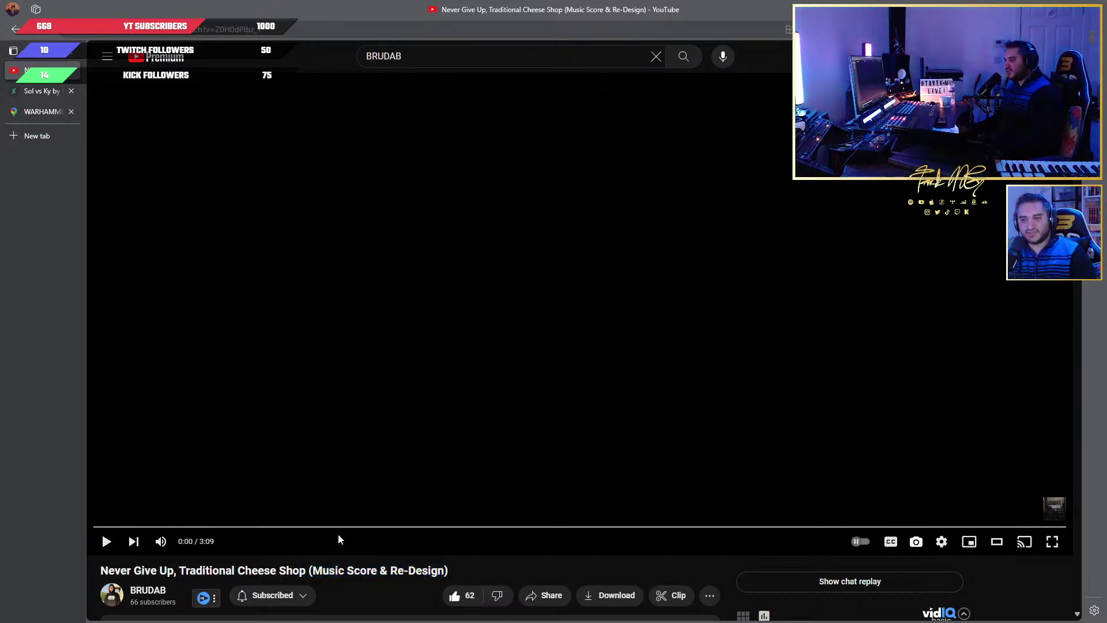
{"action": "left_click", "coordinate": [296, 363]}
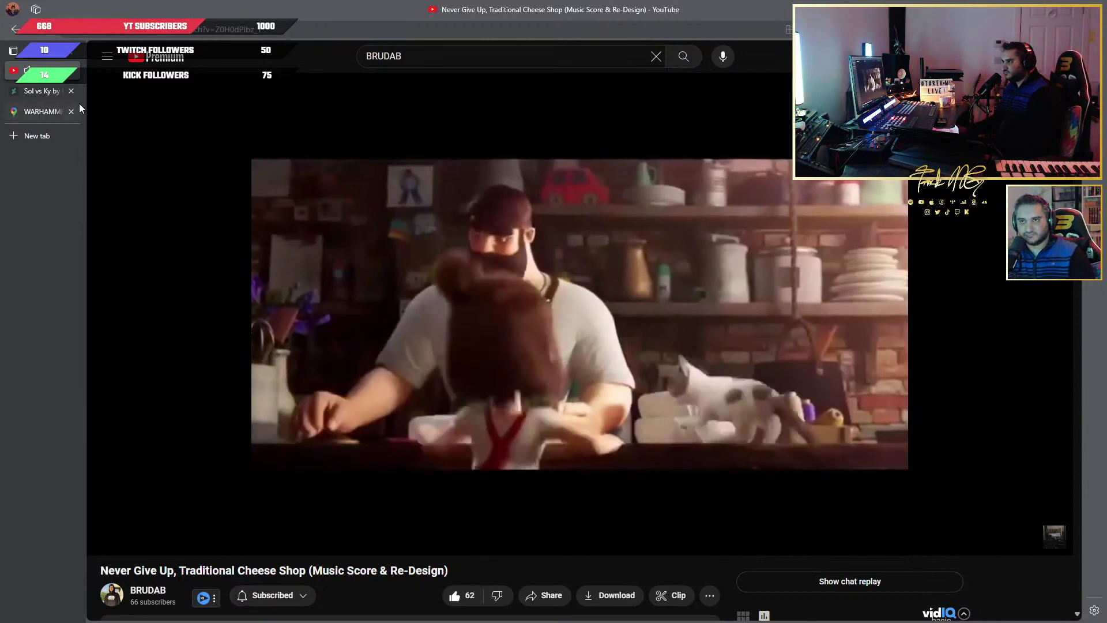
Close the WARHAMMER and Sol vs Ky browser tabs and look over the playing video's description
{"action": "left_click", "coordinate": [71, 112]}
{"action": "left_click", "coordinate": [71, 91]}
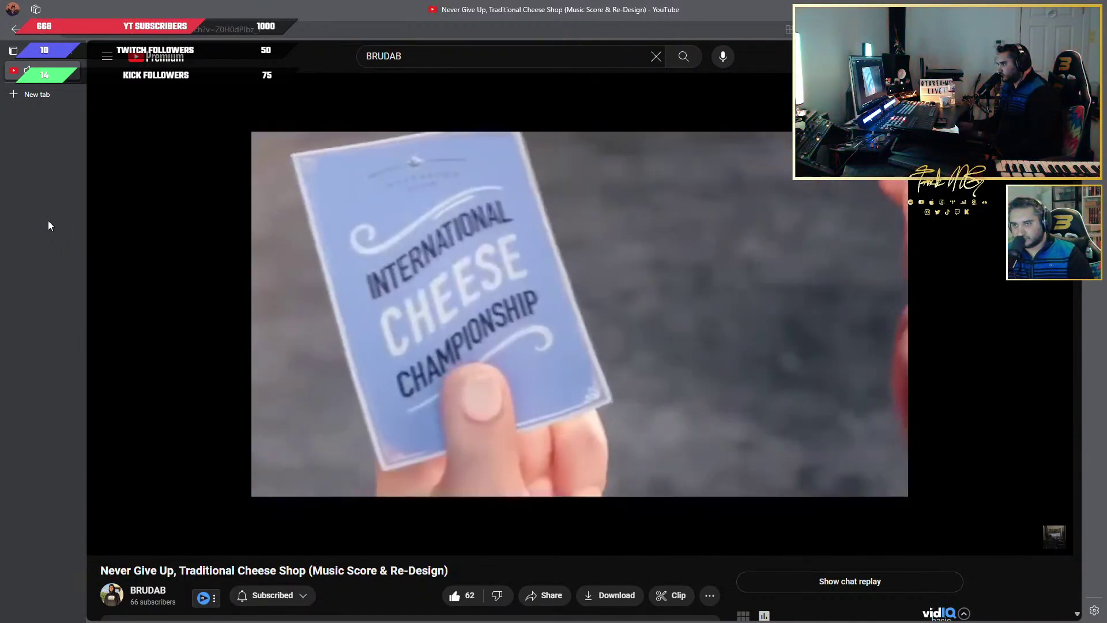
{"action": "scroll", "coordinate": [50, 237], "scroll_direction": "down", "scroll_amount": 3}
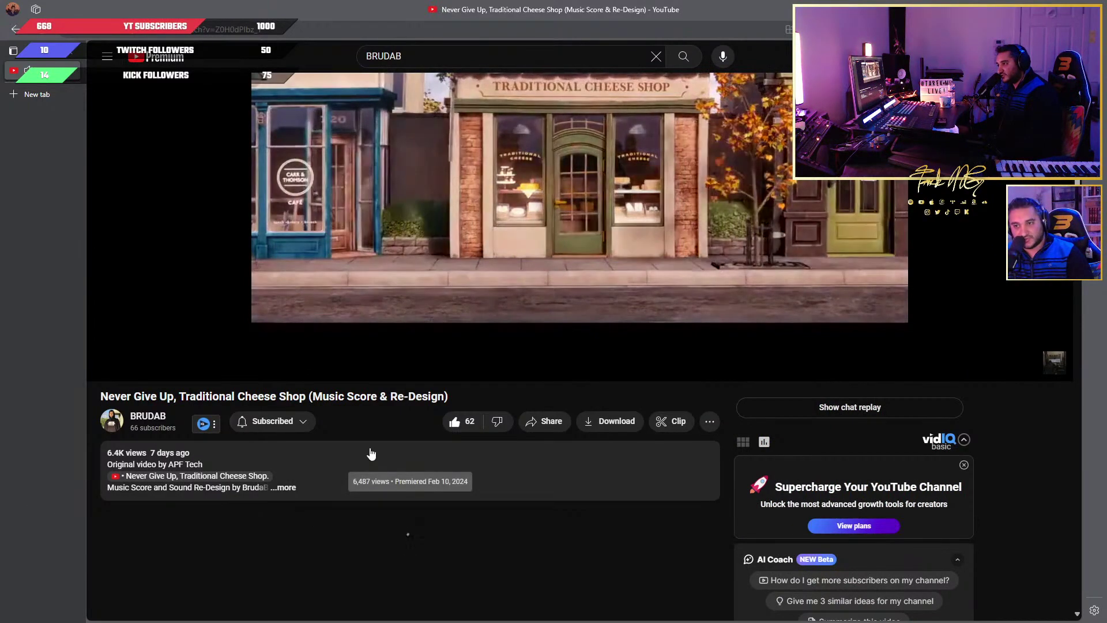
{"action": "scroll", "coordinate": [333, 441], "scroll_direction": "up", "scroll_amount": 3}
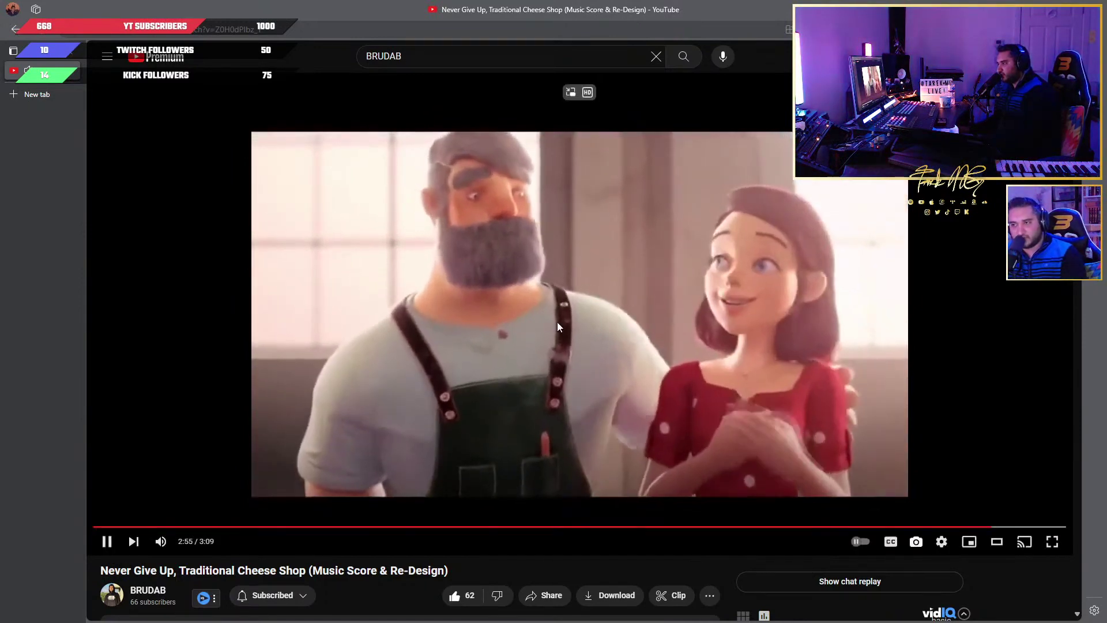
Skip the cheese shop video back in five-second jumps from its end screen to about 2:03
{"action": "key", "text": "Left"}
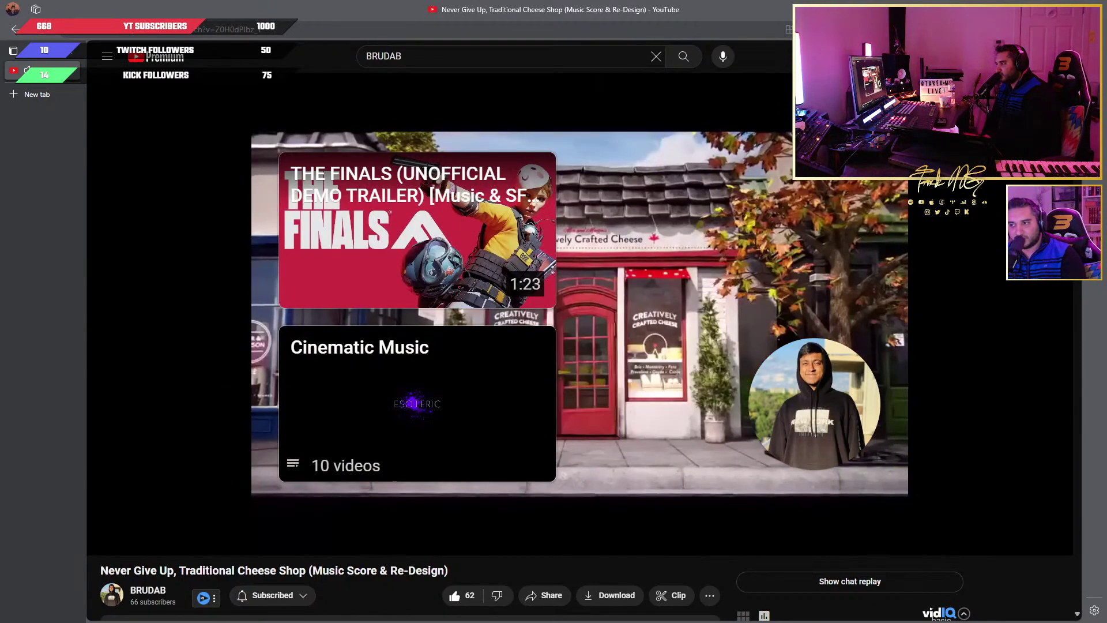
{"action": "key", "text": "Left"}
{"action": "key", "text": "Left"}
{"action": "key", "text": "Left"}
{"action": "key", "text": "Left"}
{"action": "key", "text": "Left"}
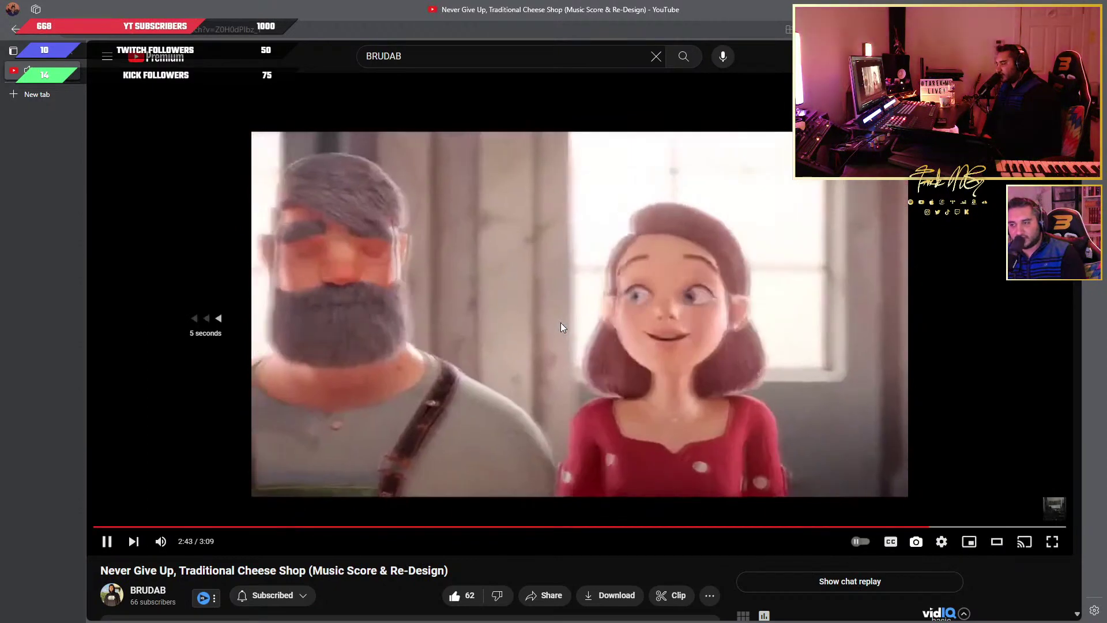
{"action": "key", "text": "Left"}
{"action": "key", "text": "Left"}
{"action": "key", "text": "Left"}
{"action": "key", "text": "Left"}
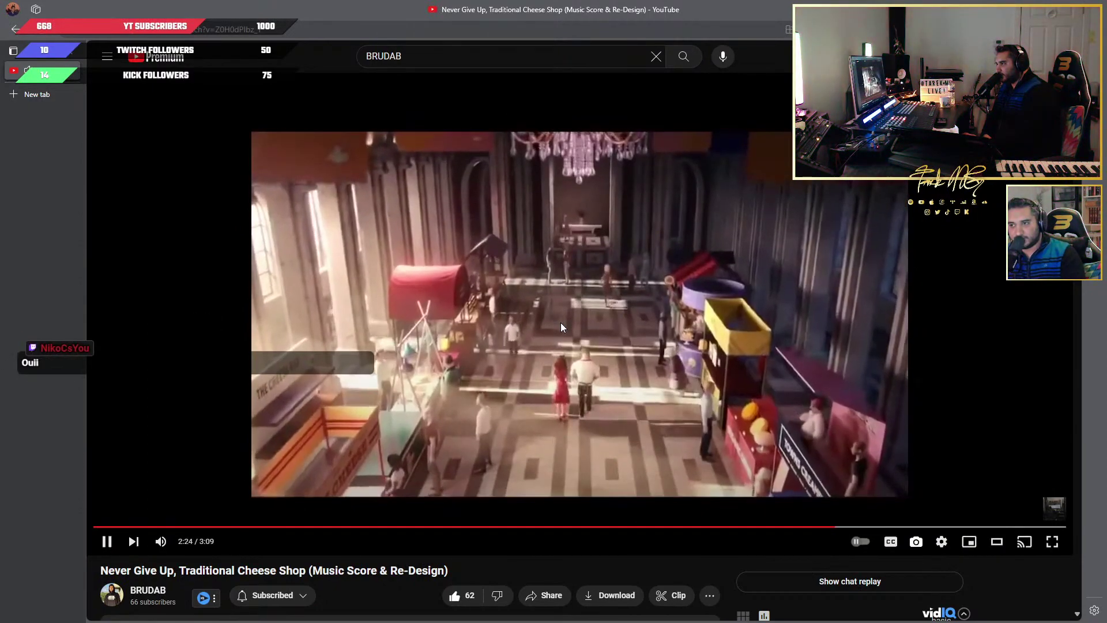
{"action": "key", "text": "Left"}
{"action": "key", "text": "Left"}
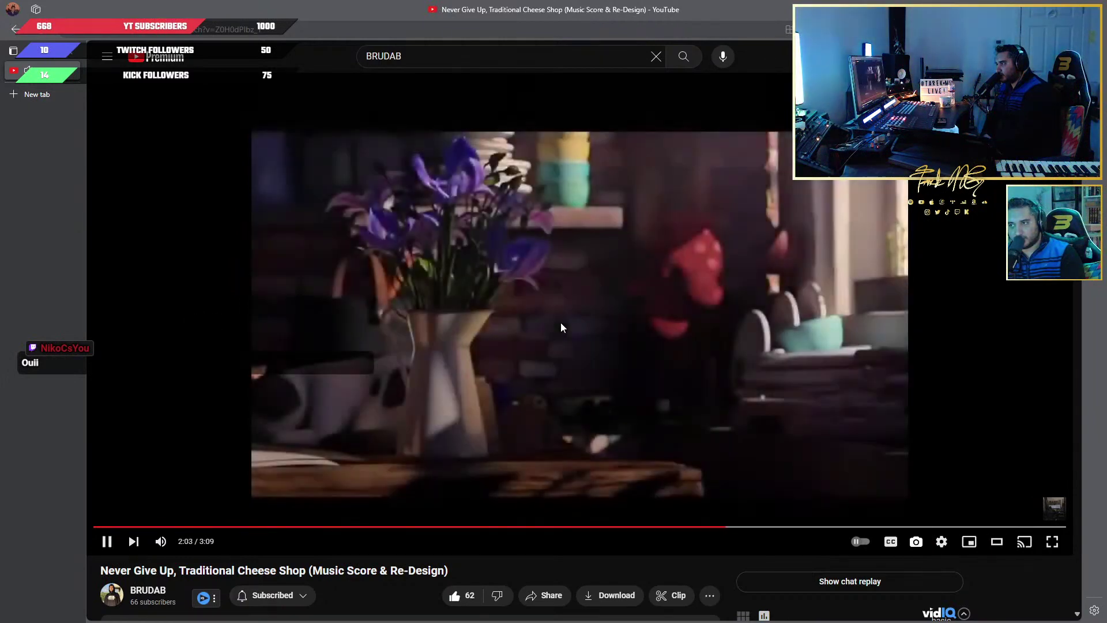
Skip the cheese shop video back in five-second jumps, replay the passage and pause it at about 1:54
{"action": "key", "text": "Left"}
{"action": "key", "text": "Left"}
{"action": "key", "text": "Left"}
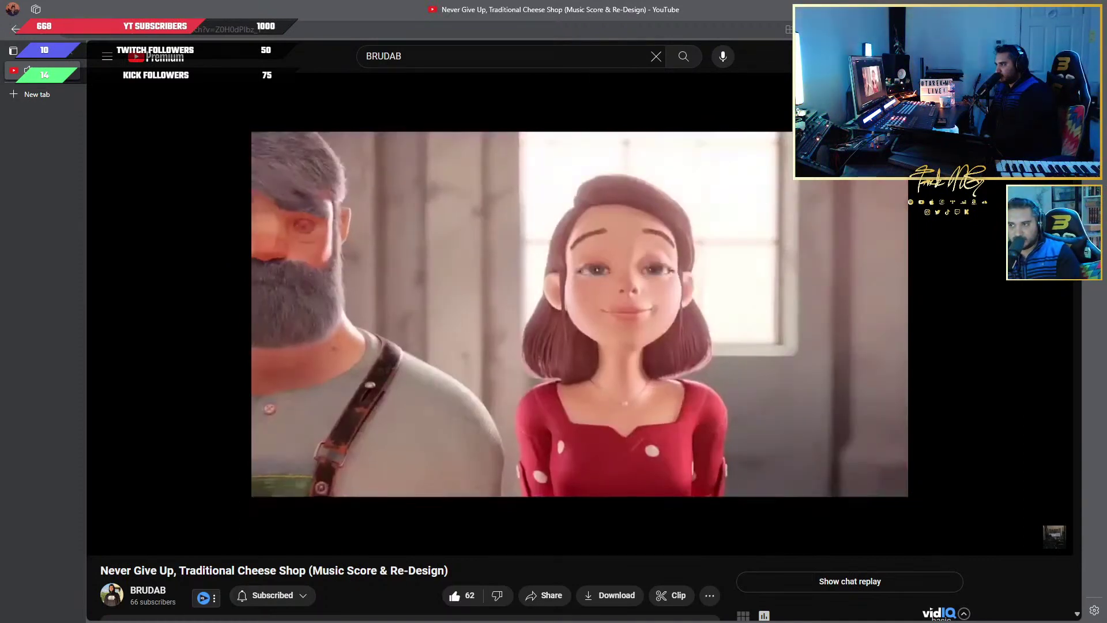
{"action": "key", "text": "Left"}
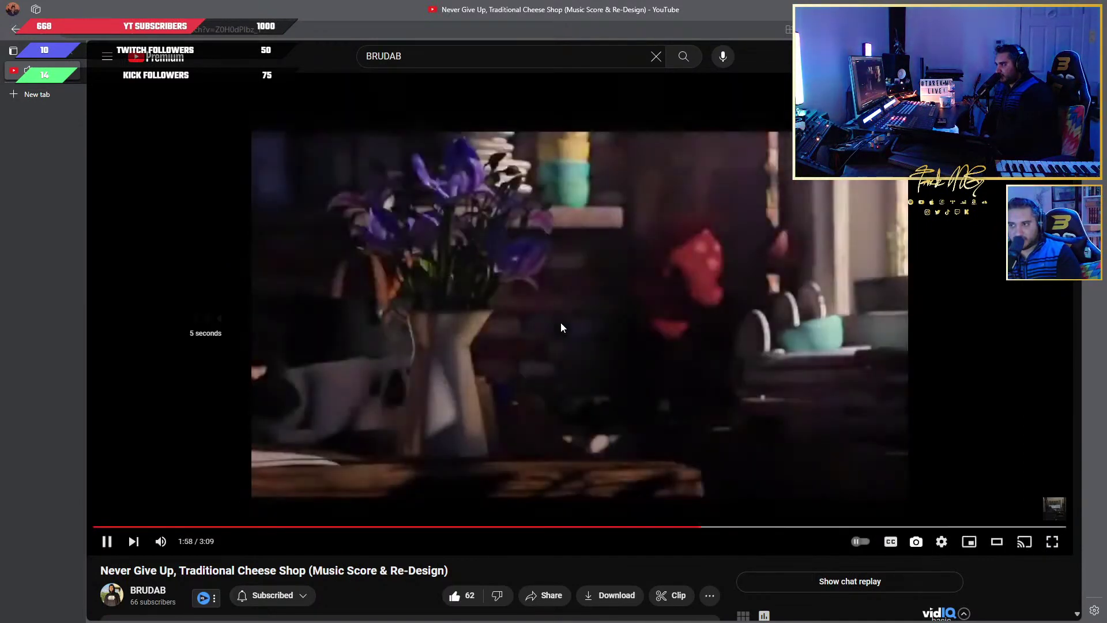
{"action": "key", "text": "Left"}
{"action": "key", "text": "Left"}
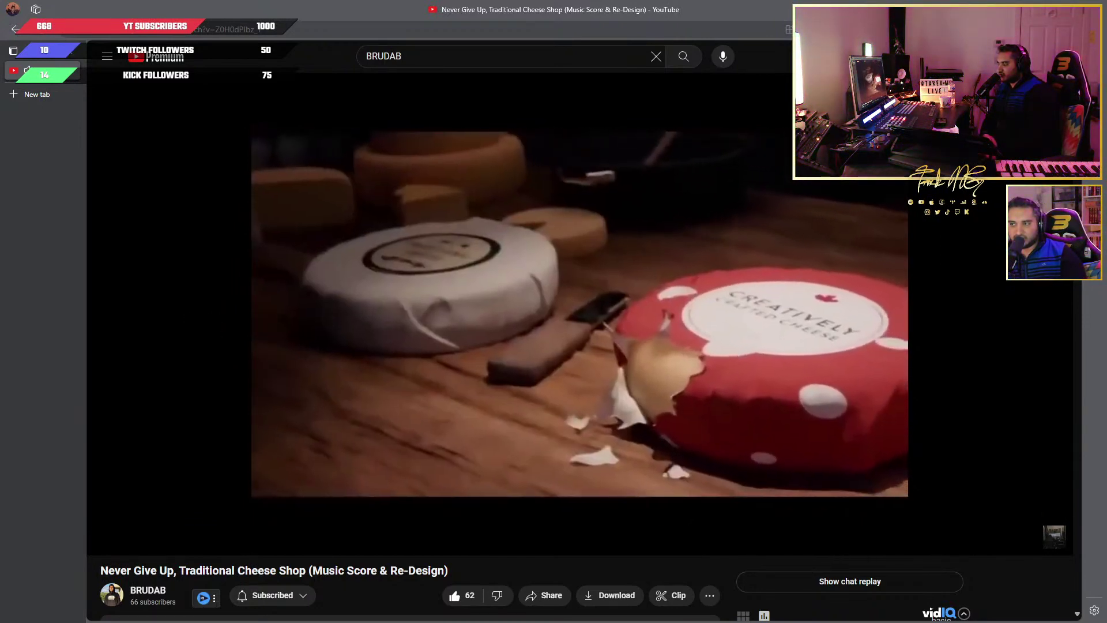
{"action": "left_click", "coordinate": [561, 322]}
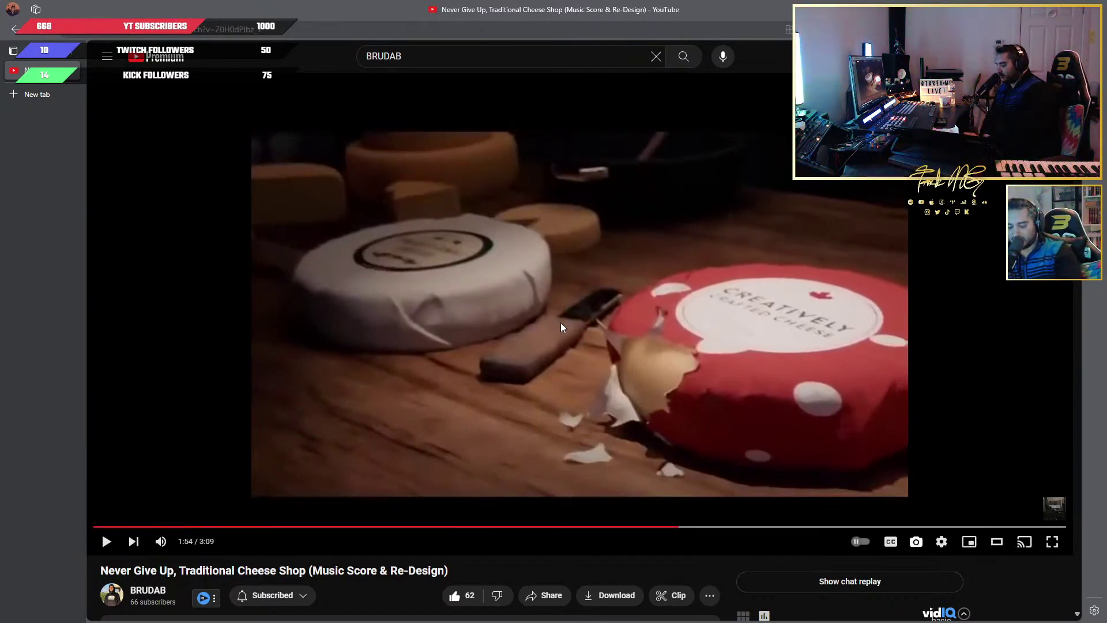
Replay the cheese shop video's bedtime scene from about 1:49 with further five-second jumps back, pausing it at 1:55
{"action": "key", "text": "Left"}
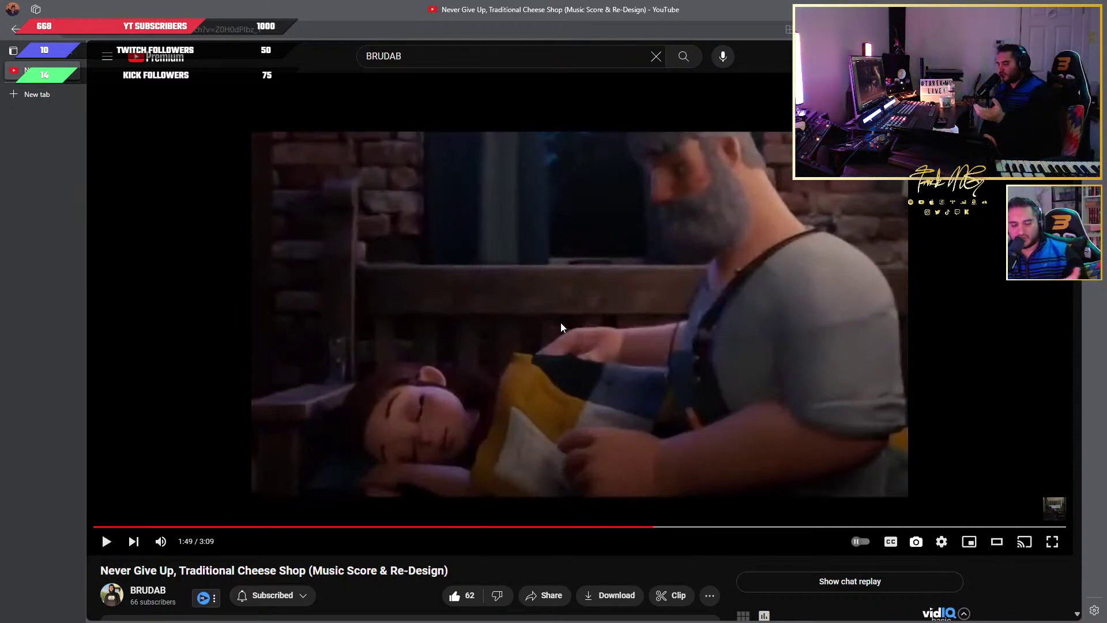
{"action": "key", "text": "space"}
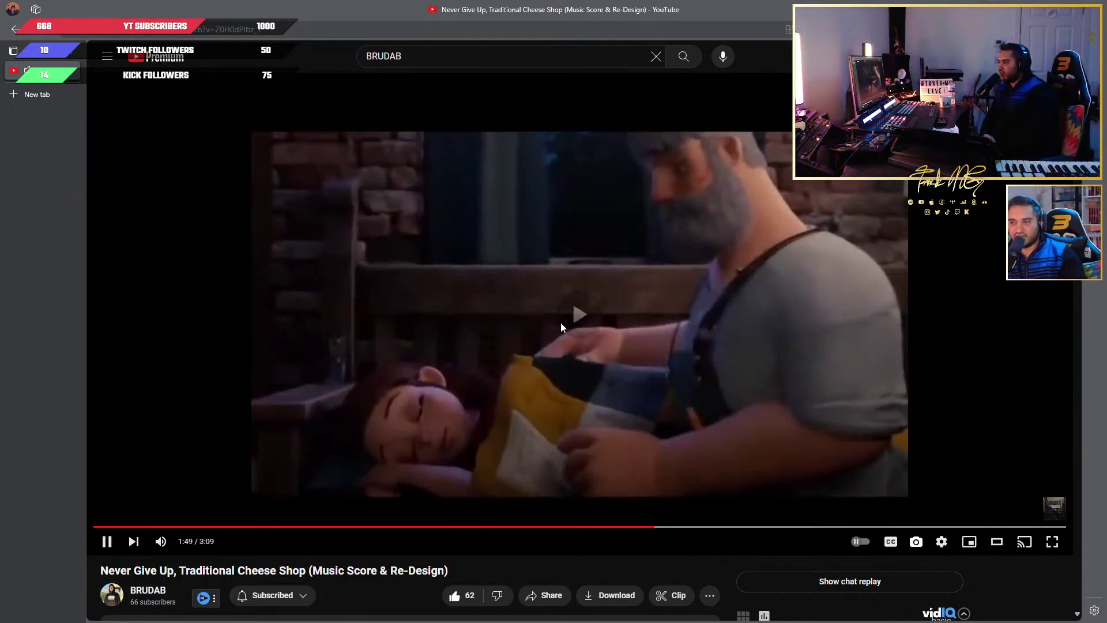
{"action": "key", "text": "space"}
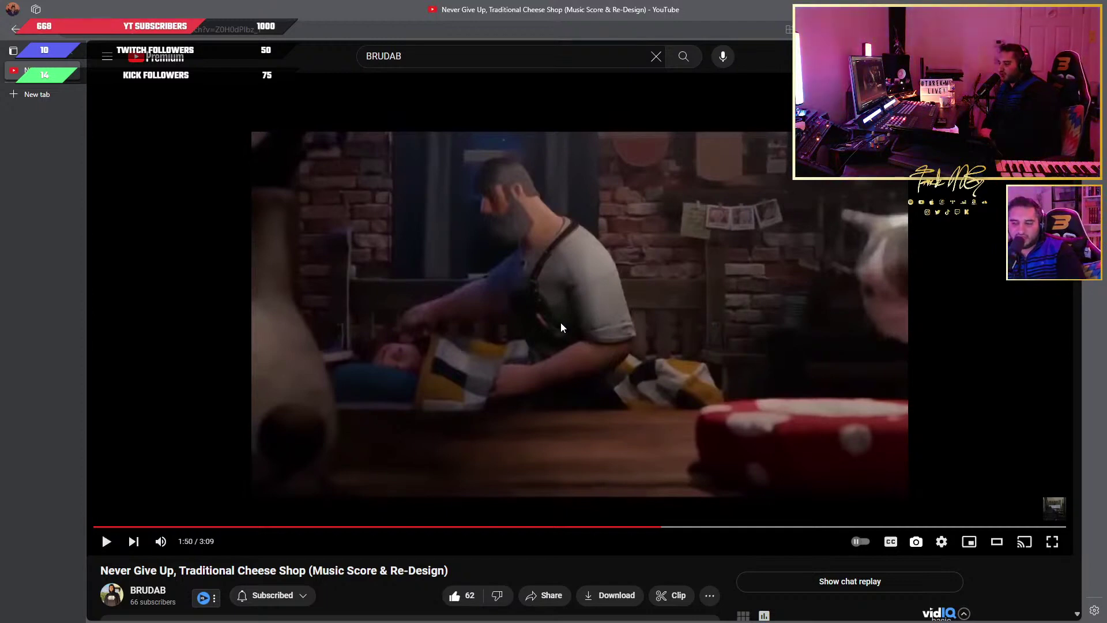
{"action": "key", "text": "space"}
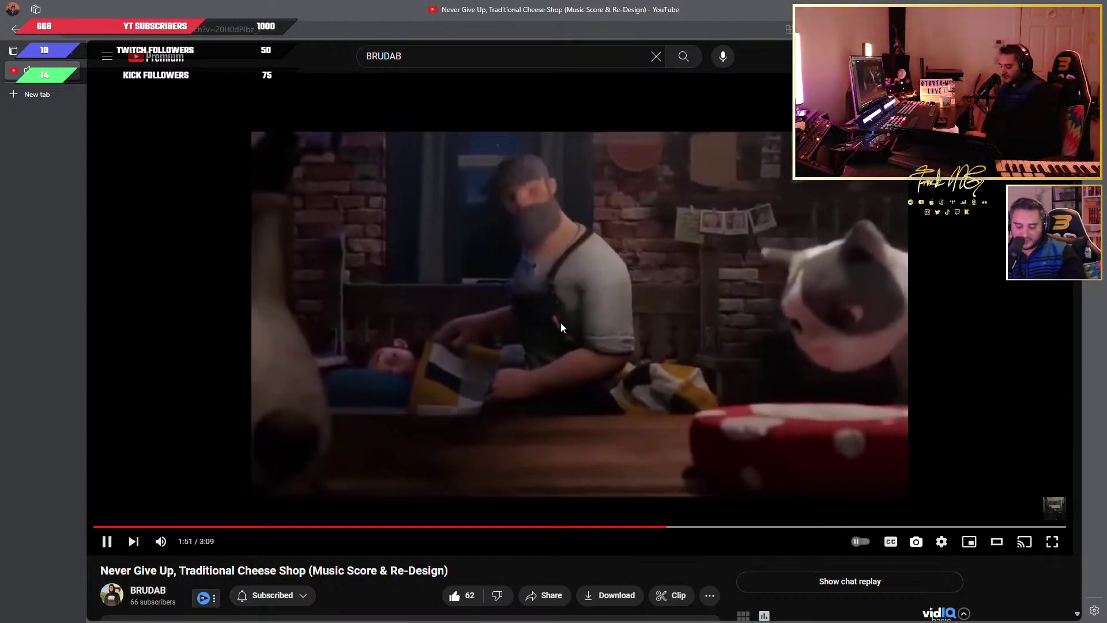
{"action": "key", "text": "Left"}
{"action": "key", "text": "Left"}
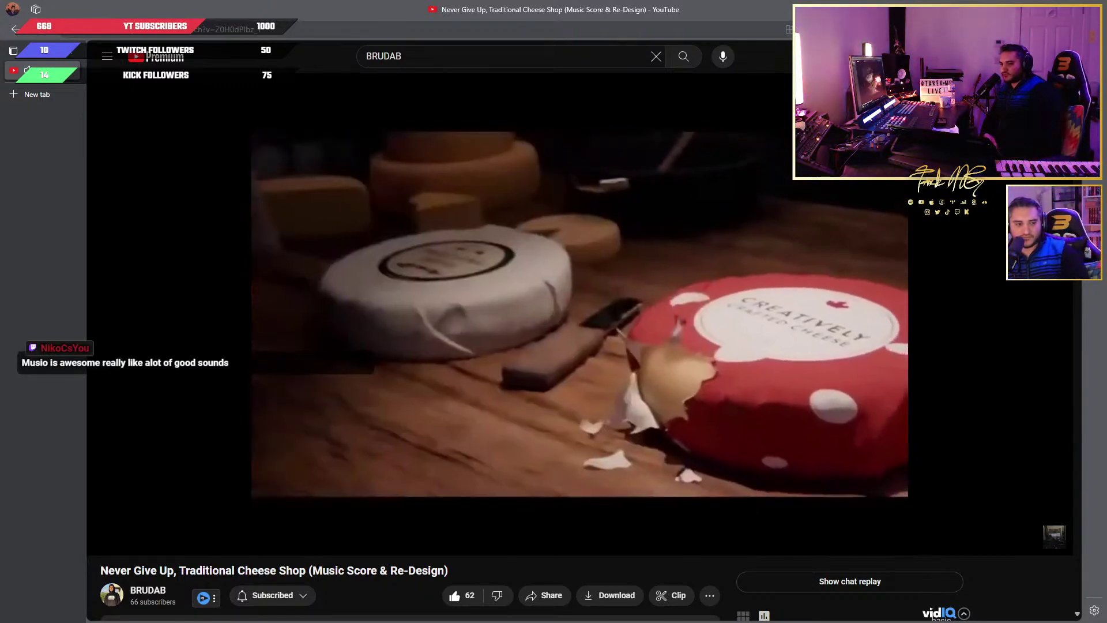
{"action": "left_click", "coordinate": [560, 323]}
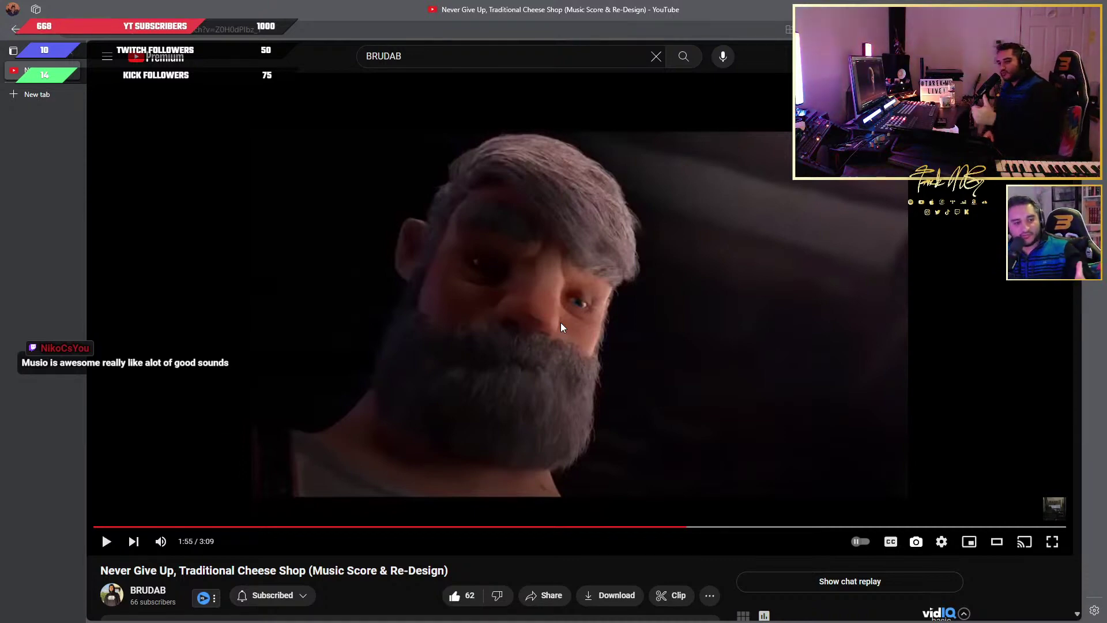
Open a new browser tab and search the web for "ssl"
{"action": "left_click", "coordinate": [29, 98]}
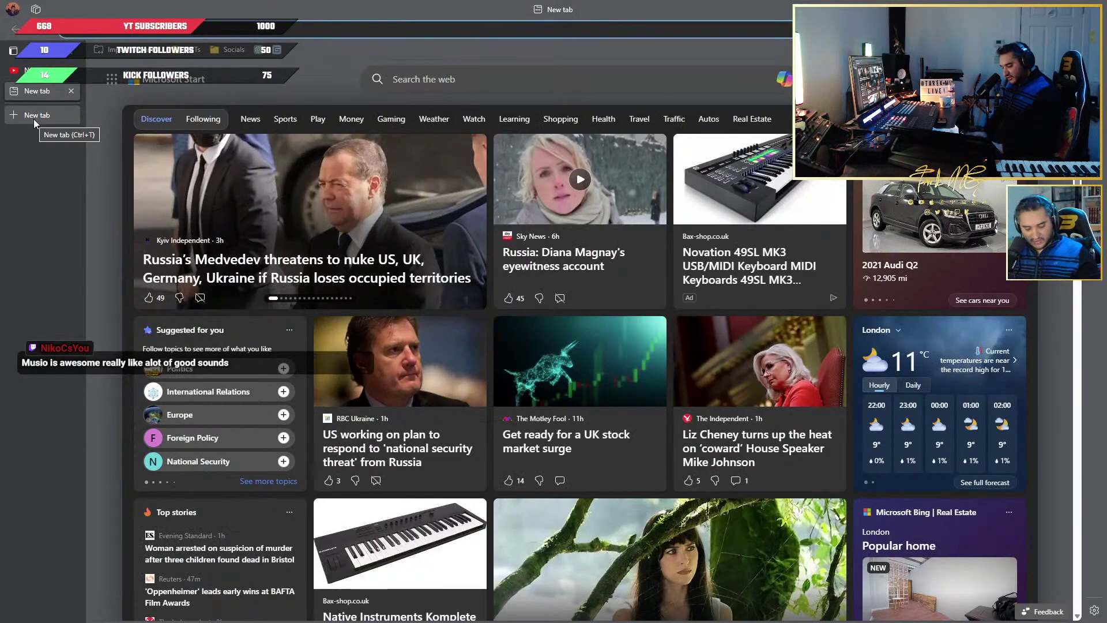
{"action": "type", "text": "sll"}
{"action": "key", "text": "BackSpace"}
{"action": "key", "text": "BackSpace"}
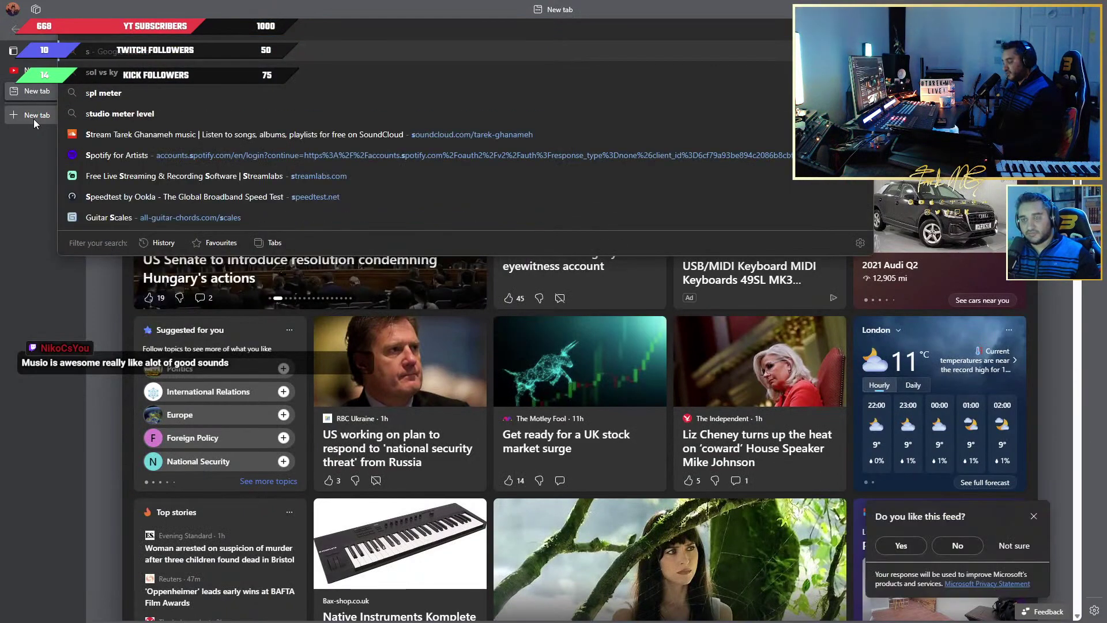
{"action": "type", "text": "sl"}
{"action": "key", "text": "Return"}
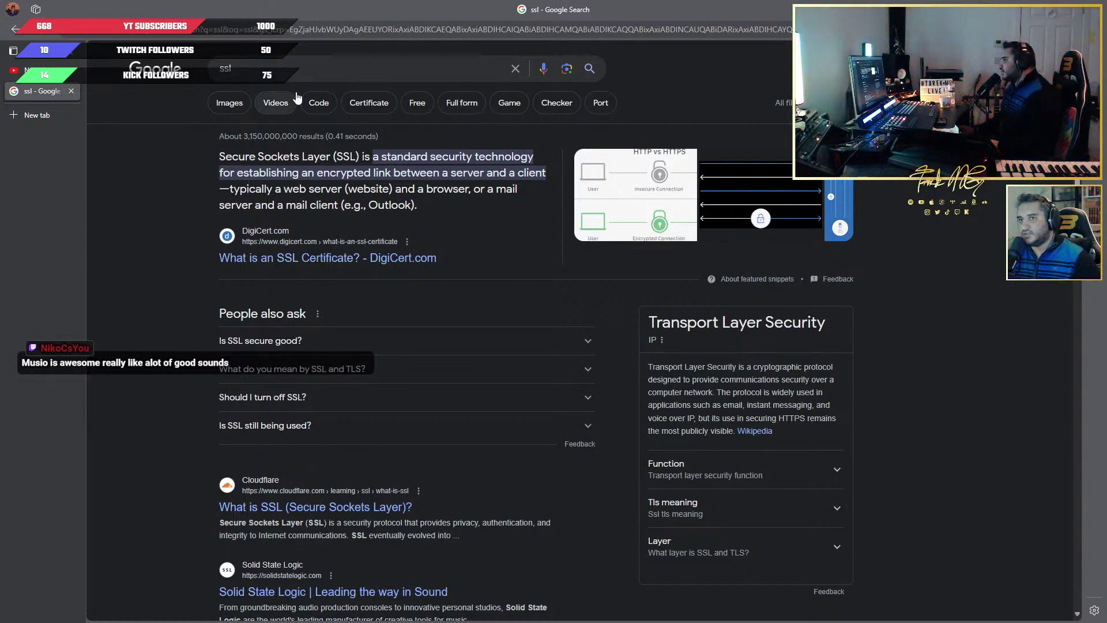
Replace the search with "slate digital" and open the Slate Digital website
{"action": "double_click", "coordinate": [225, 68]}
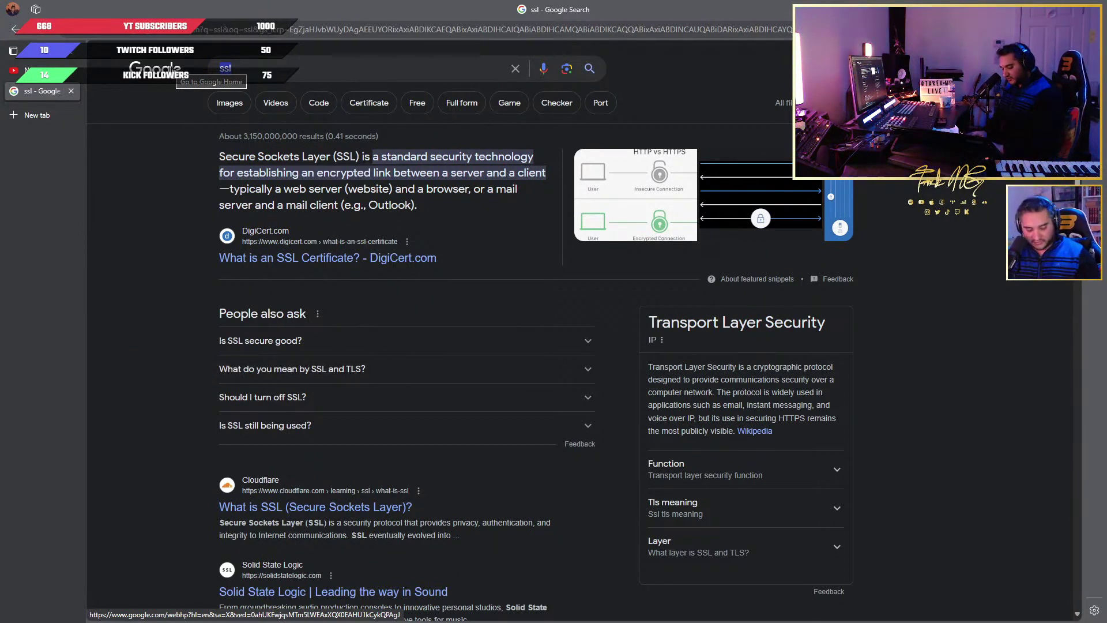
{"action": "type", "text": "slate"}
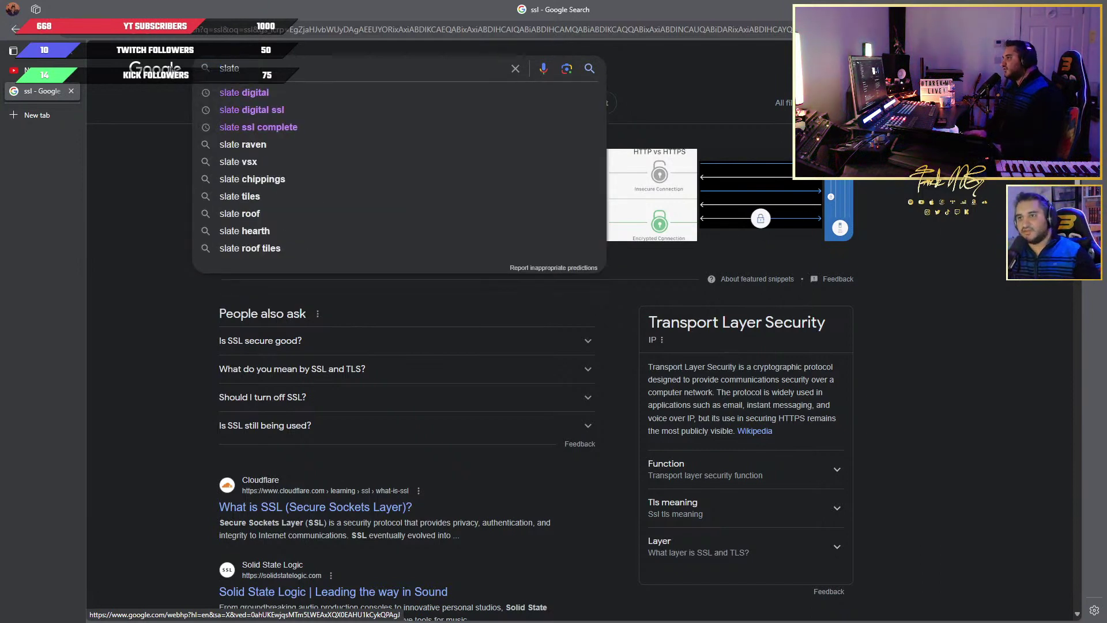
{"action": "key", "text": "Down"}
{"action": "key", "text": "Return"}
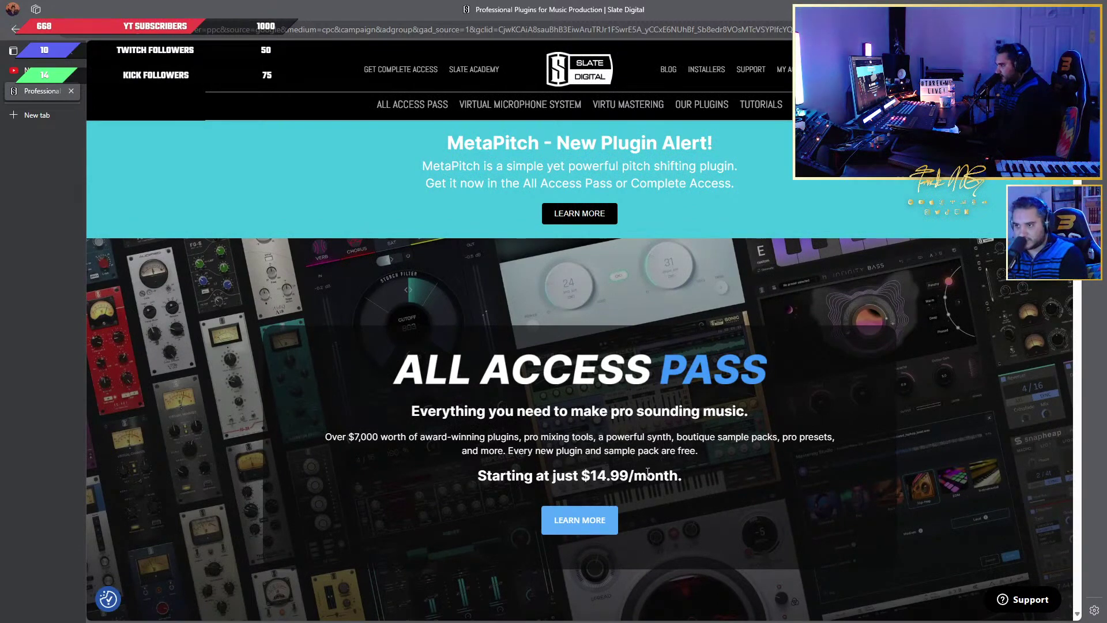
Look over the new plugins and featured videos on the Slate Digital home page, and open the Complete Access page
{"action": "scroll", "coordinate": [603, 399], "scroll_direction": "down", "scroll_amount": 2}
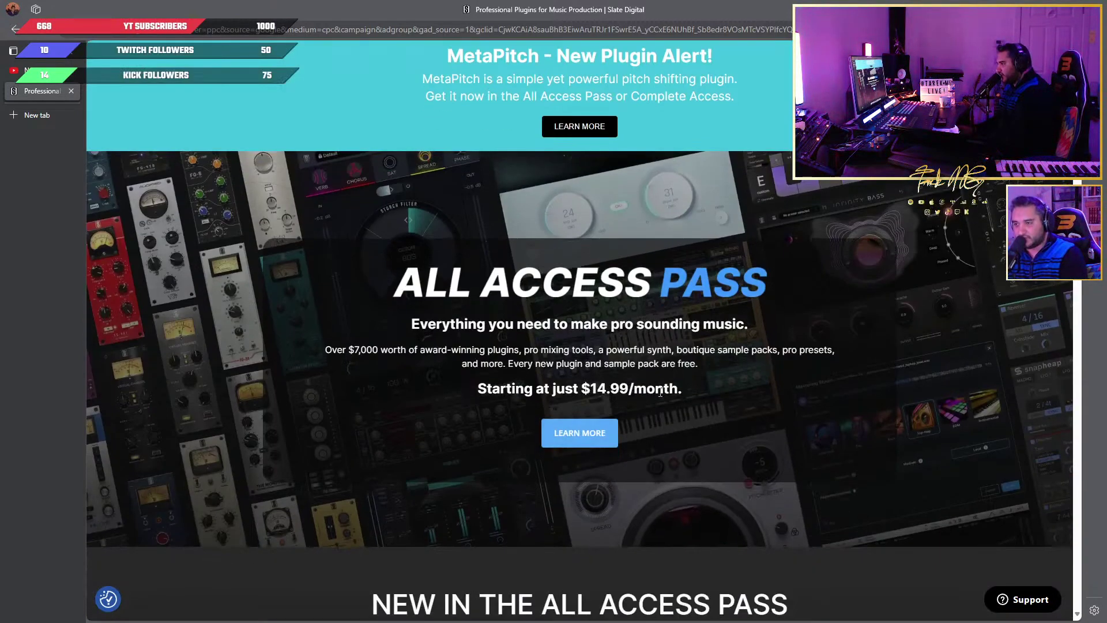
{"action": "scroll", "coordinate": [694, 396], "scroll_direction": "down", "scroll_amount": 10}
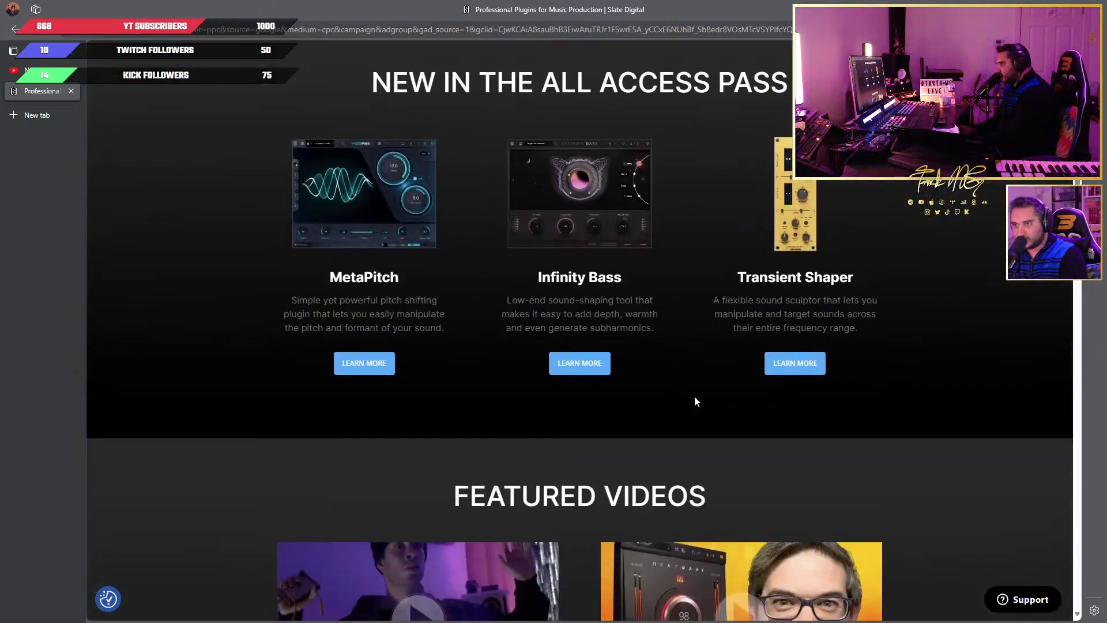
{"action": "scroll", "coordinate": [694, 397], "scroll_direction": "down", "scroll_amount": 8}
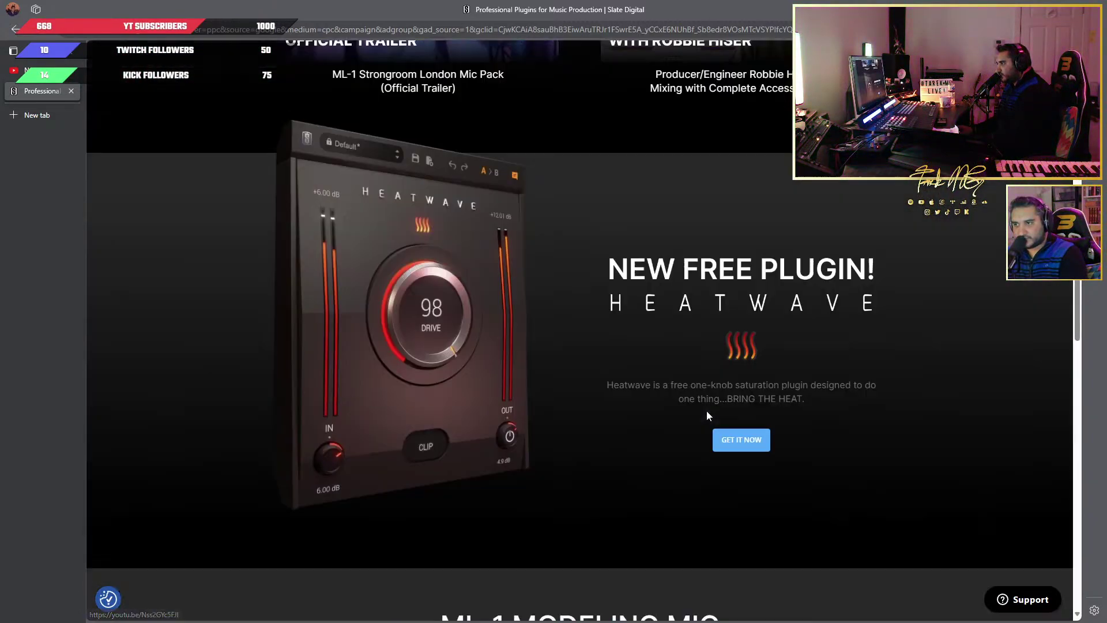
{"action": "scroll", "coordinate": [707, 411], "scroll_direction": "up", "scroll_amount": 18}
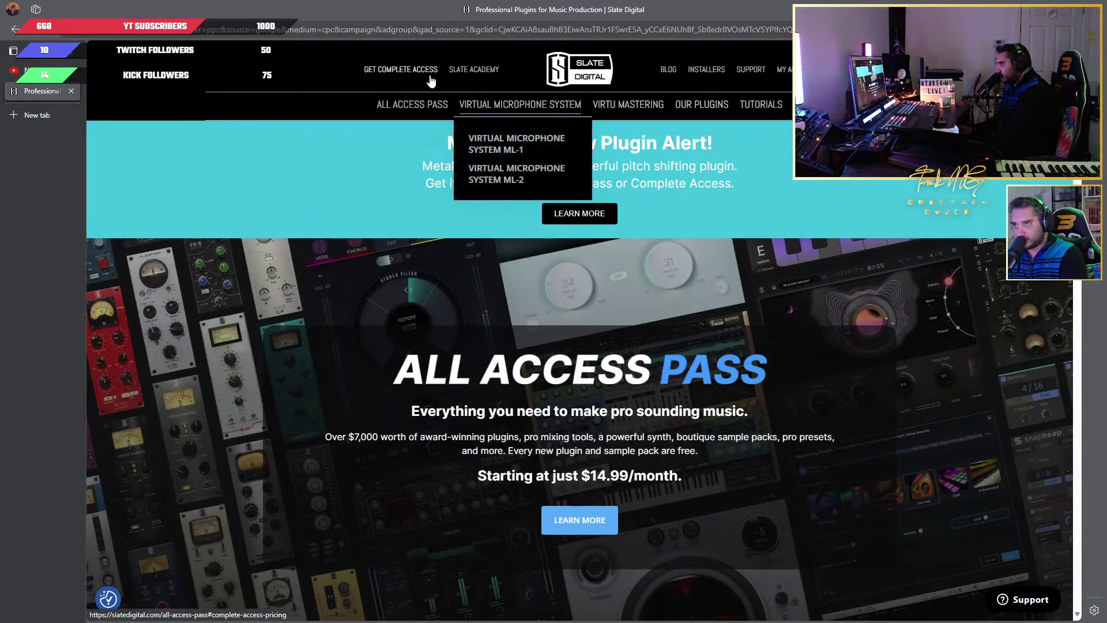
{"action": "left_click", "coordinate": [397, 69]}
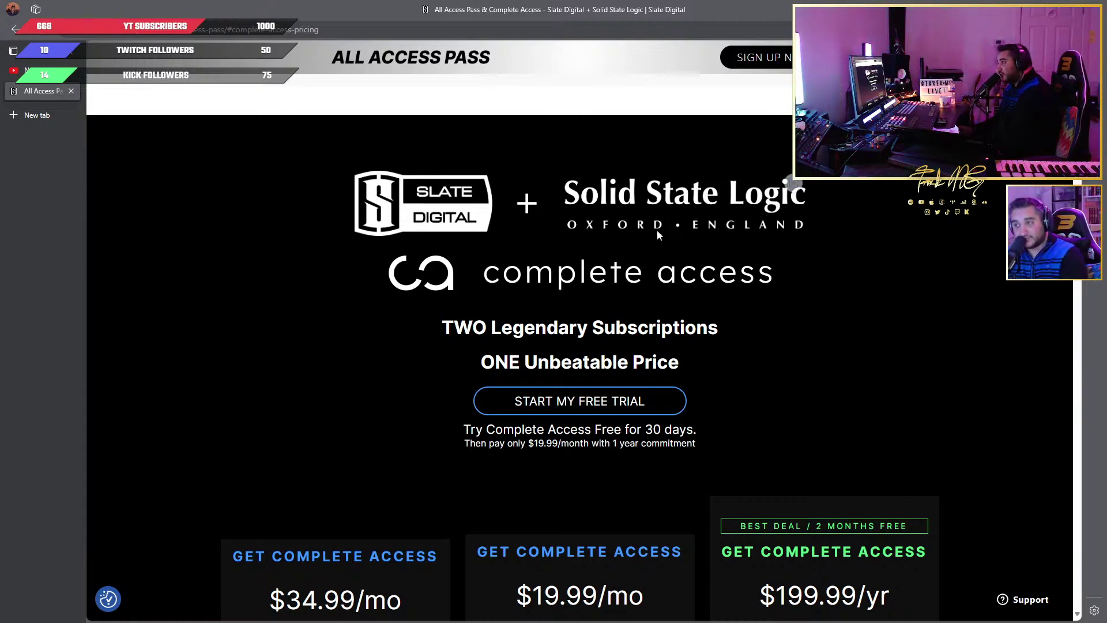
Examine the Complete Access subscription plans and their prices, along with the subscriber upgrade options
{"action": "scroll", "coordinate": [661, 218], "scroll_direction": "down", "scroll_amount": 12}
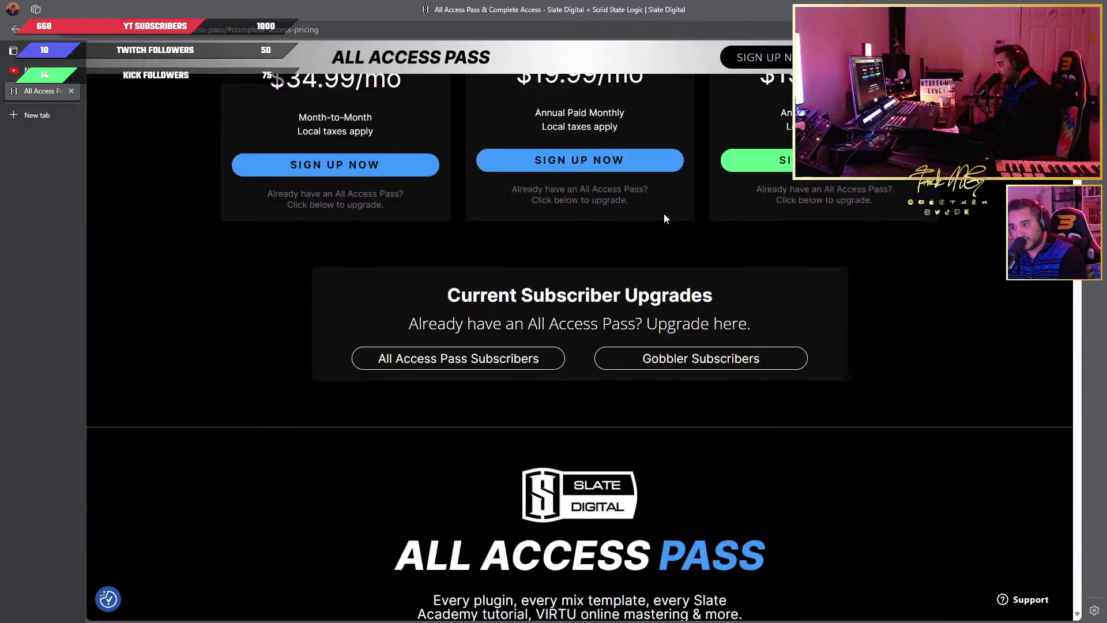
{"action": "scroll", "coordinate": [689, 240], "scroll_direction": "down", "scroll_amount": 5}
{"action": "scroll", "coordinate": [855, 260], "scroll_direction": "up", "scroll_amount": 20}
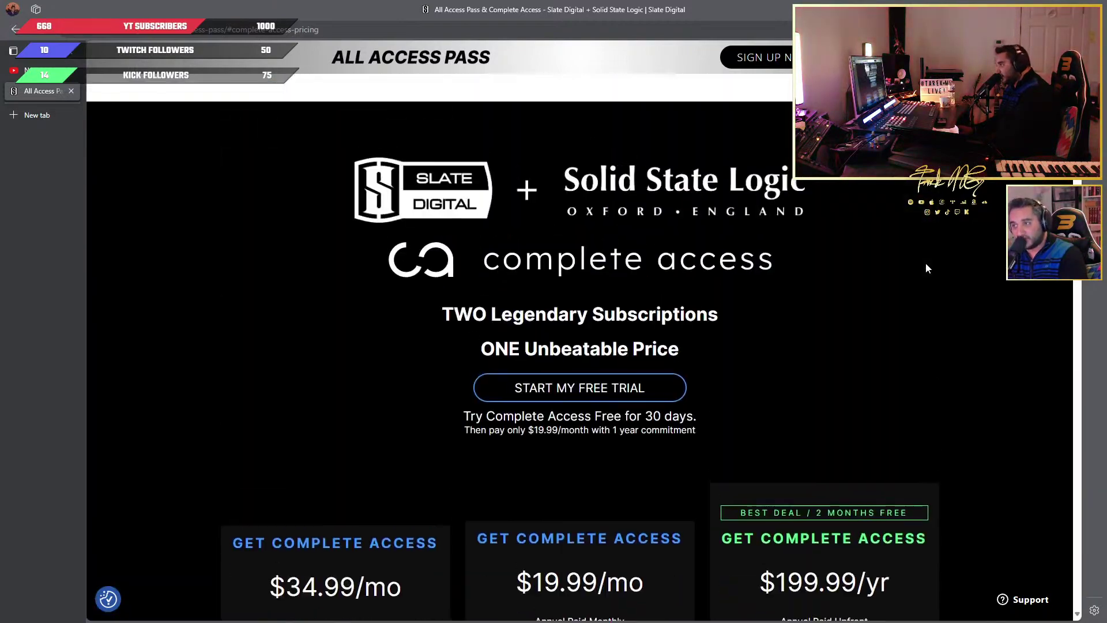
{"action": "scroll", "coordinate": [721, 383], "scroll_direction": "down", "scroll_amount": 5}
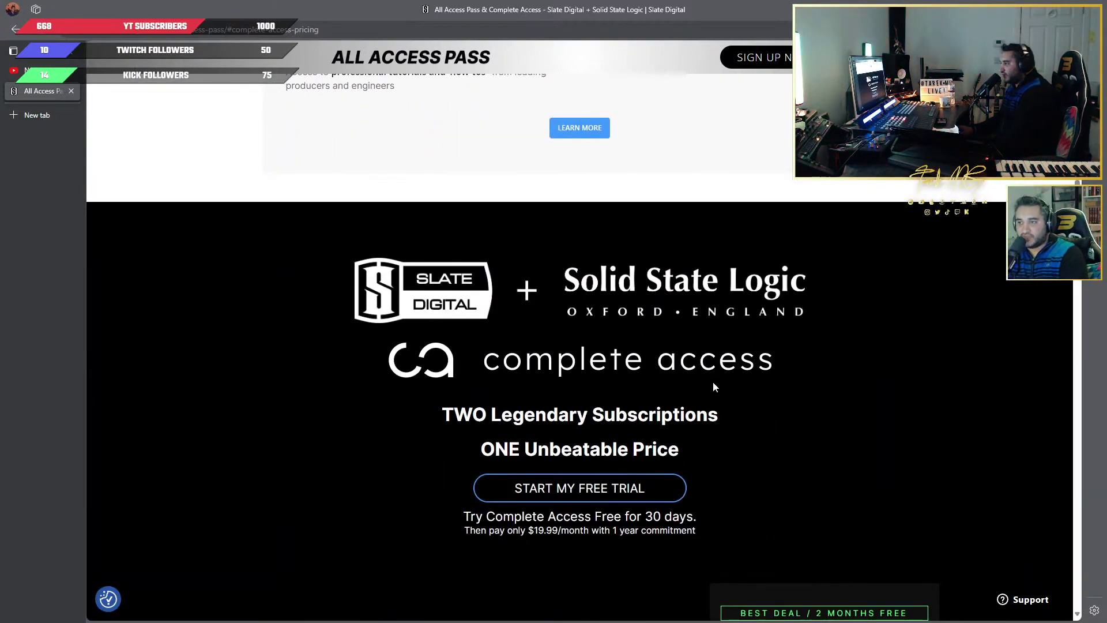
{"action": "scroll", "coordinate": [710, 371], "scroll_direction": "up", "scroll_amount": 3}
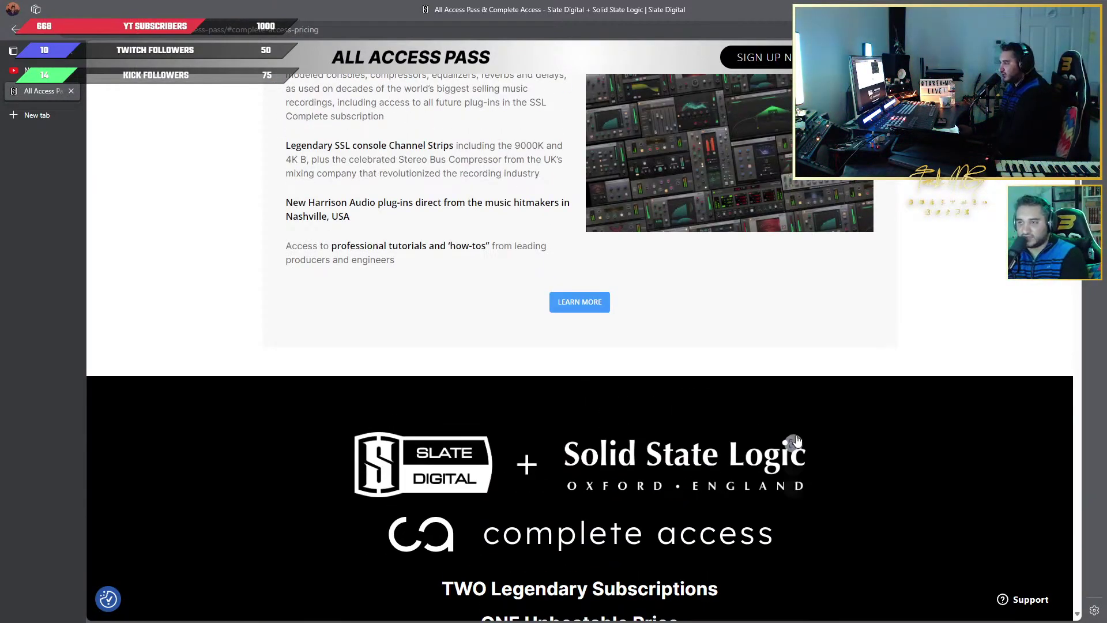
{"action": "scroll", "coordinate": [890, 488], "scroll_direction": "up", "scroll_amount": 3}
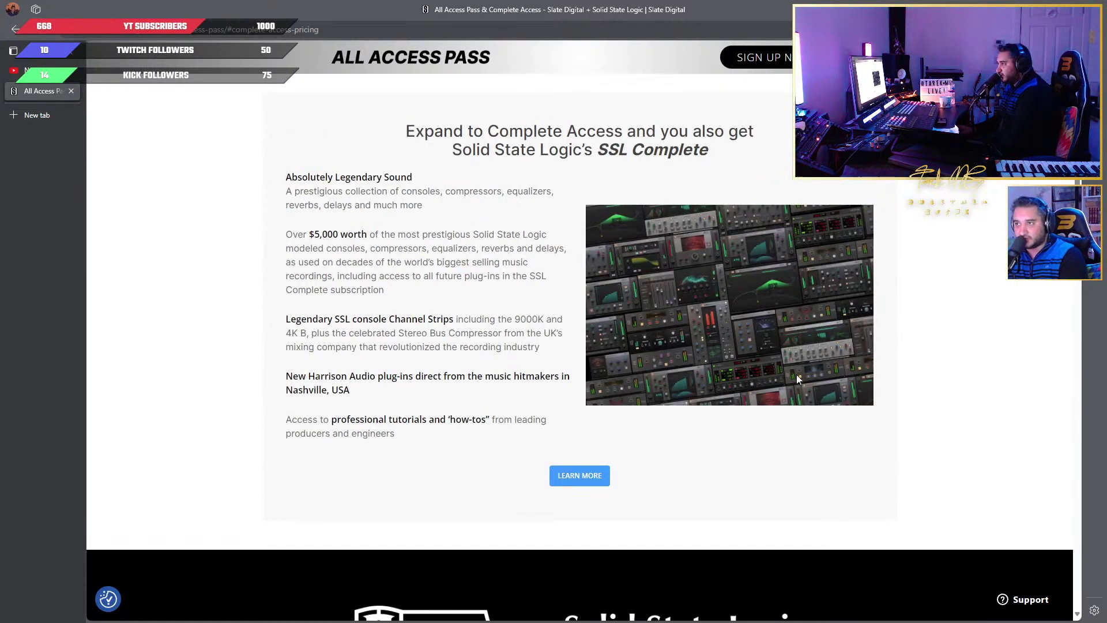
{"action": "scroll", "coordinate": [797, 379], "scroll_direction": "down", "scroll_amount": 4}
{"action": "scroll", "coordinate": [774, 453], "scroll_direction": "down", "scroll_amount": 4}
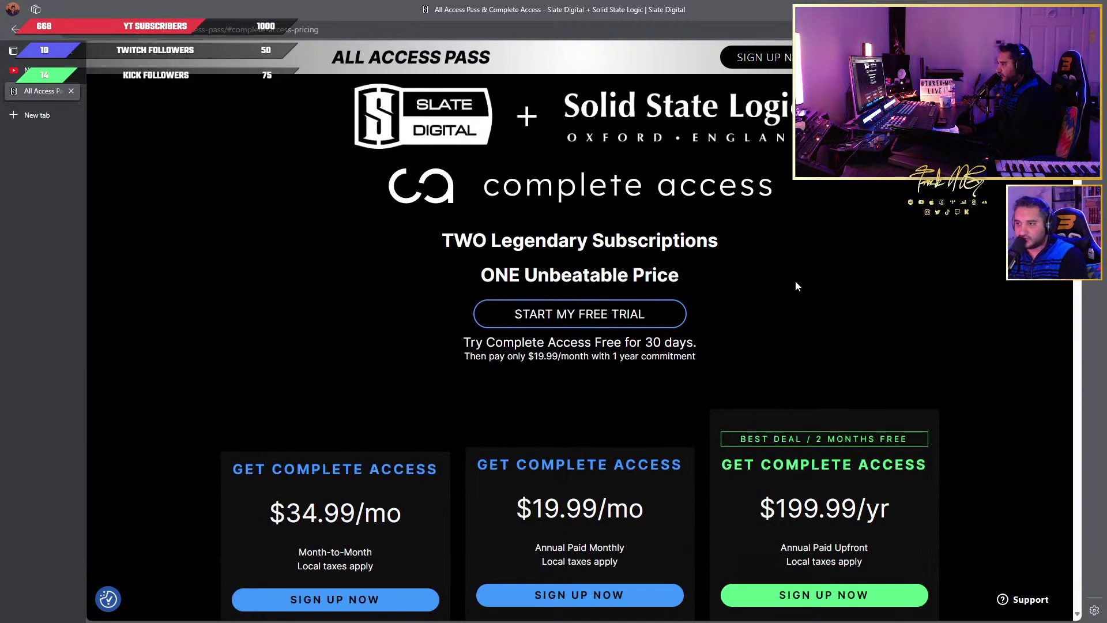
Examine the SSL Complete description and plug-in picture on the All Access Pass page, and return to the slate digital search results
{"action": "scroll", "coordinate": [810, 272], "scroll_direction": "up", "scroll_amount": 10}
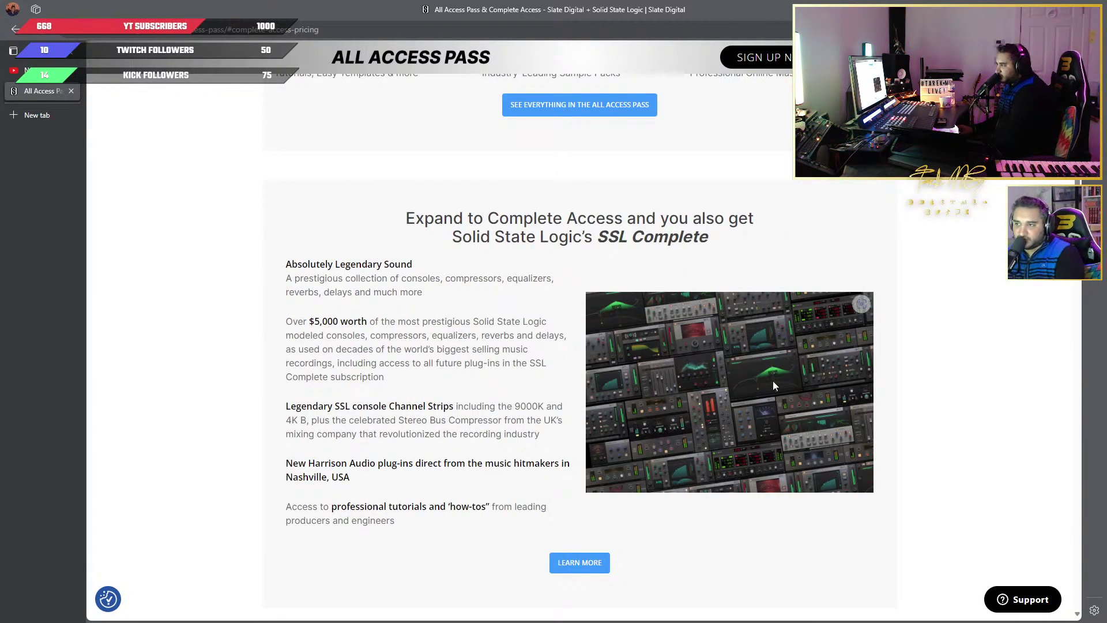
{"action": "scroll", "coordinate": [784, 386], "scroll_direction": "down", "scroll_amount": 4}
{"action": "scroll", "coordinate": [807, 390], "scroll_direction": "up", "scroll_amount": 5}
{"action": "scroll", "coordinate": [836, 395], "scroll_direction": "down", "scroll_amount": 5}
{"action": "scroll", "coordinate": [863, 403], "scroll_direction": "up", "scroll_amount": 4}
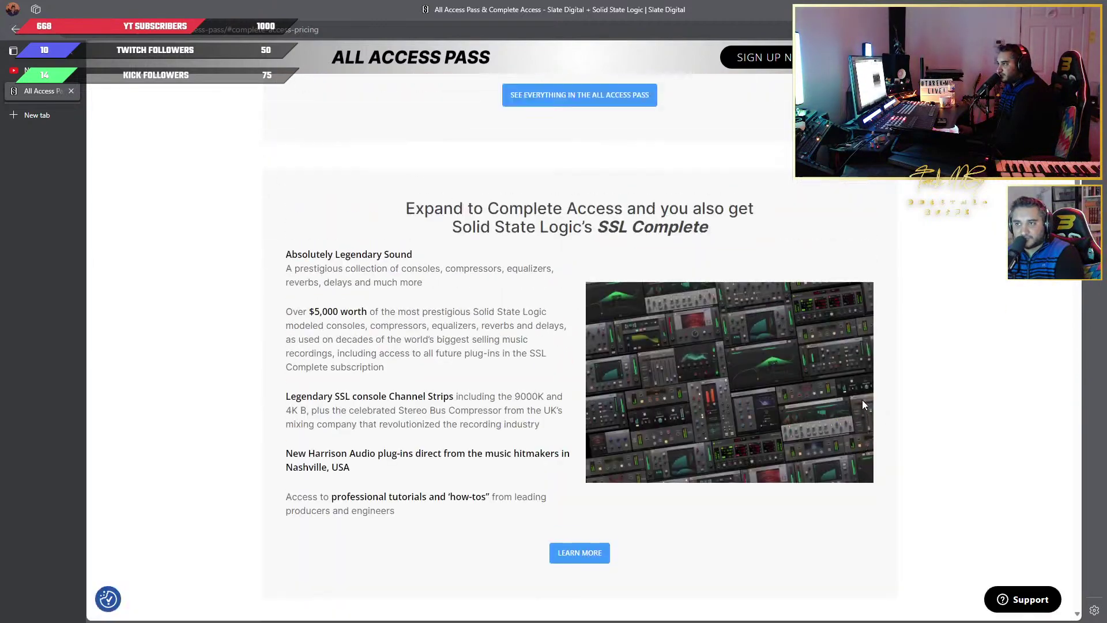
{"action": "scroll", "coordinate": [692, 490], "scroll_direction": "up", "scroll_amount": 15}
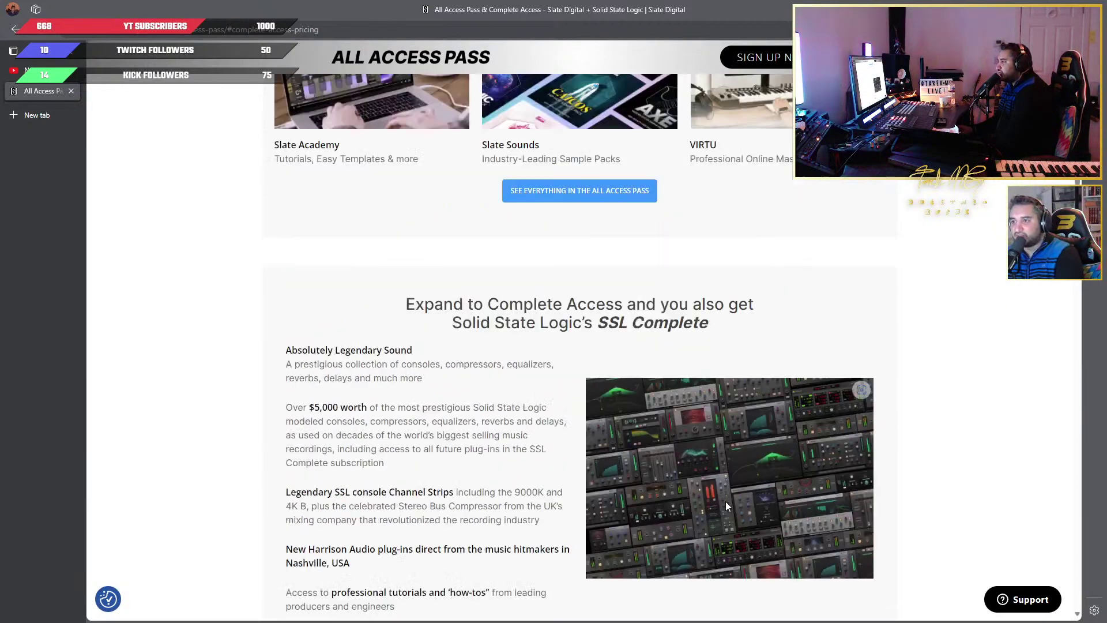
{"action": "scroll", "coordinate": [731, 499], "scroll_direction": "down", "scroll_amount": 10}
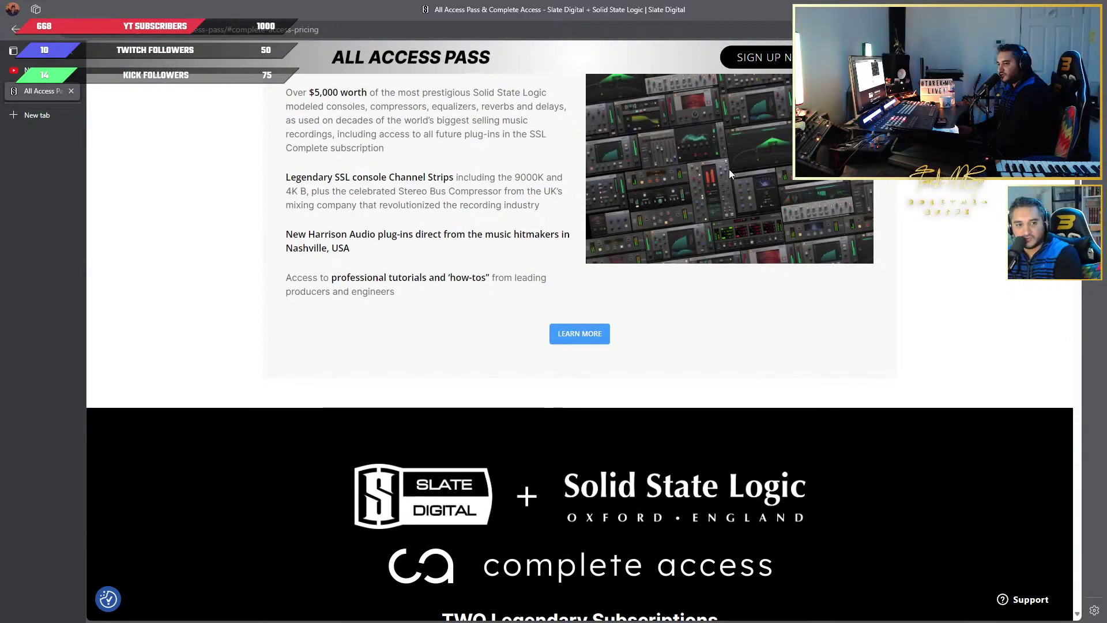
{"action": "scroll", "coordinate": [766, 167], "scroll_direction": "up", "scroll_amount": 3}
{"action": "scroll", "coordinate": [790, 231], "scroll_direction": "down", "scroll_amount": 2}
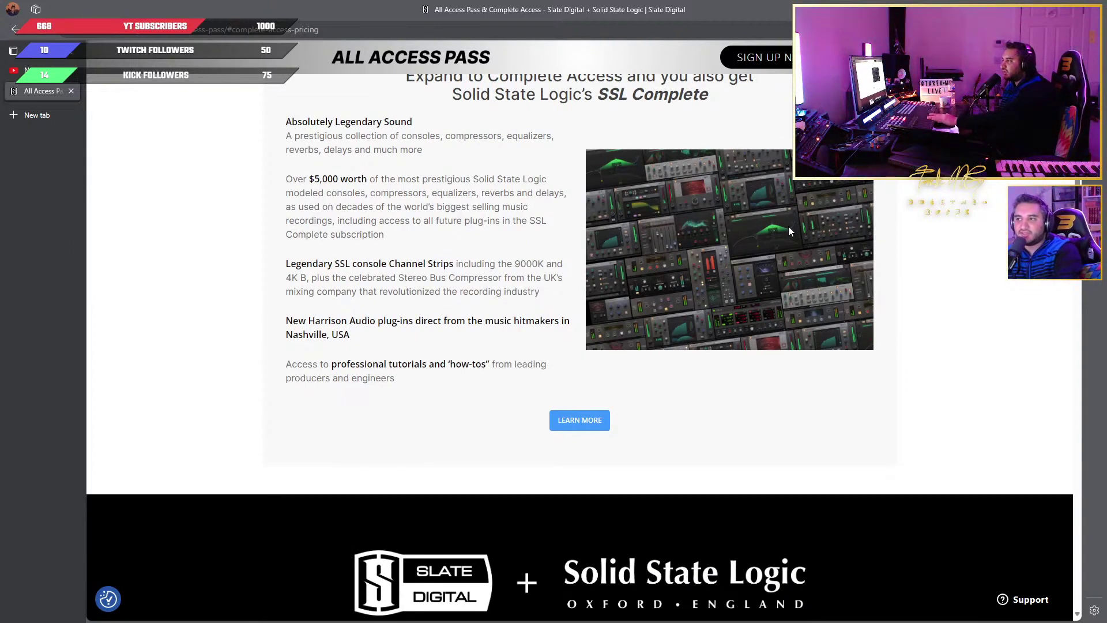
{"action": "scroll", "coordinate": [719, 338], "scroll_direction": "down", "scroll_amount": 4}
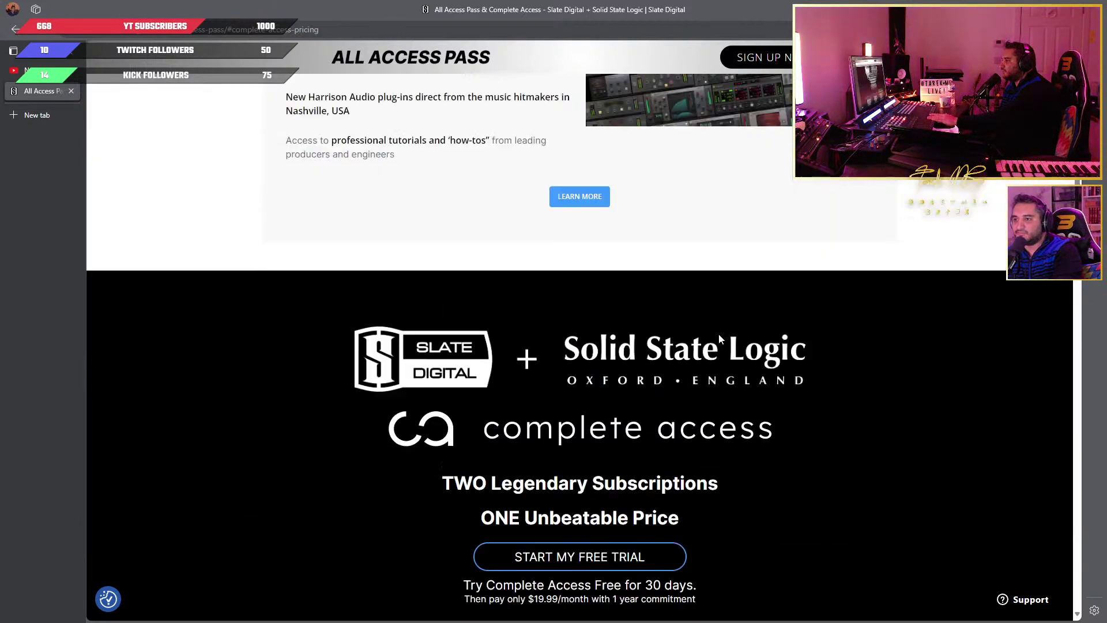
{"action": "scroll", "coordinate": [715, 335], "scroll_direction": "up", "scroll_amount": 20}
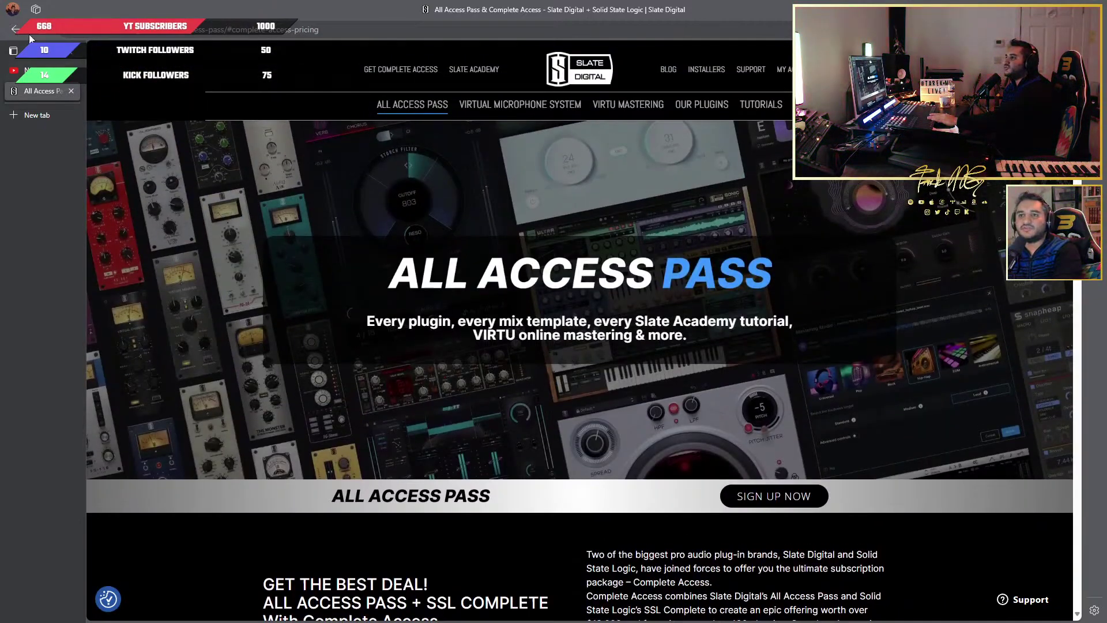
{"action": "left_click", "coordinate": [15, 29]}
{"action": "left_click", "coordinate": [15, 29]}
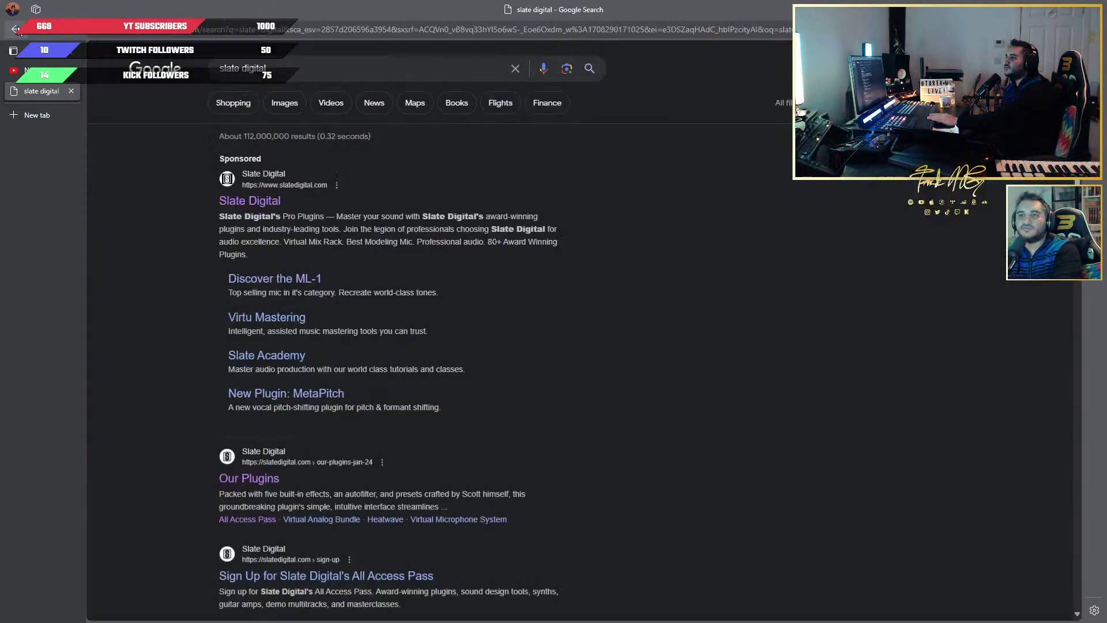
Search for "slate digital ssl complete" with the corrected spelling and show the image results
{"action": "left_click", "coordinate": [320, 70]}
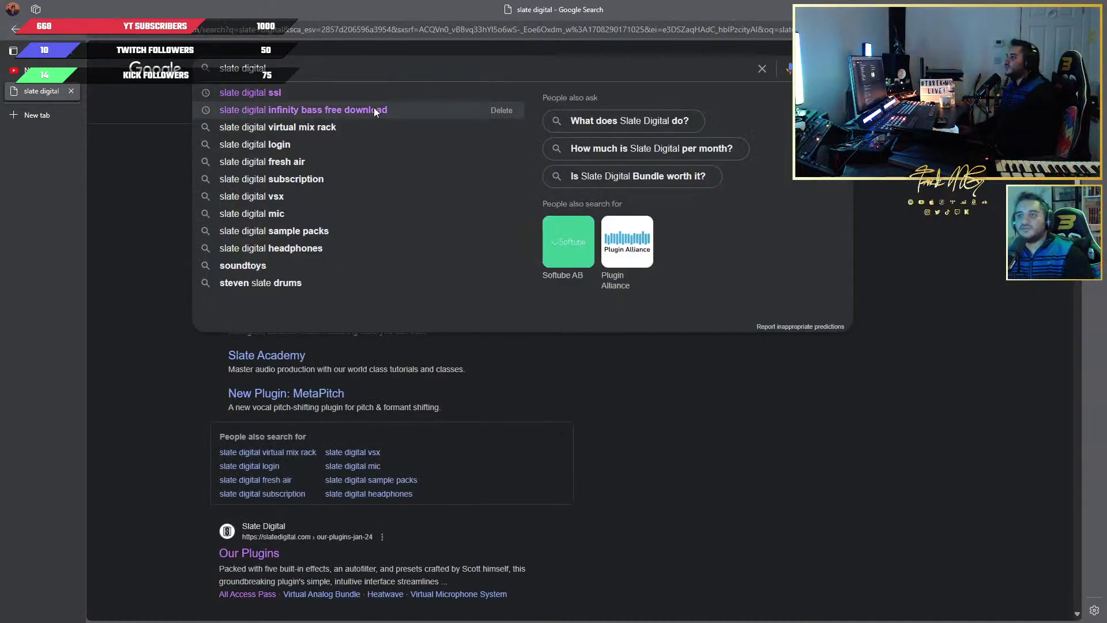
{"action": "type", "text": "ssl "}
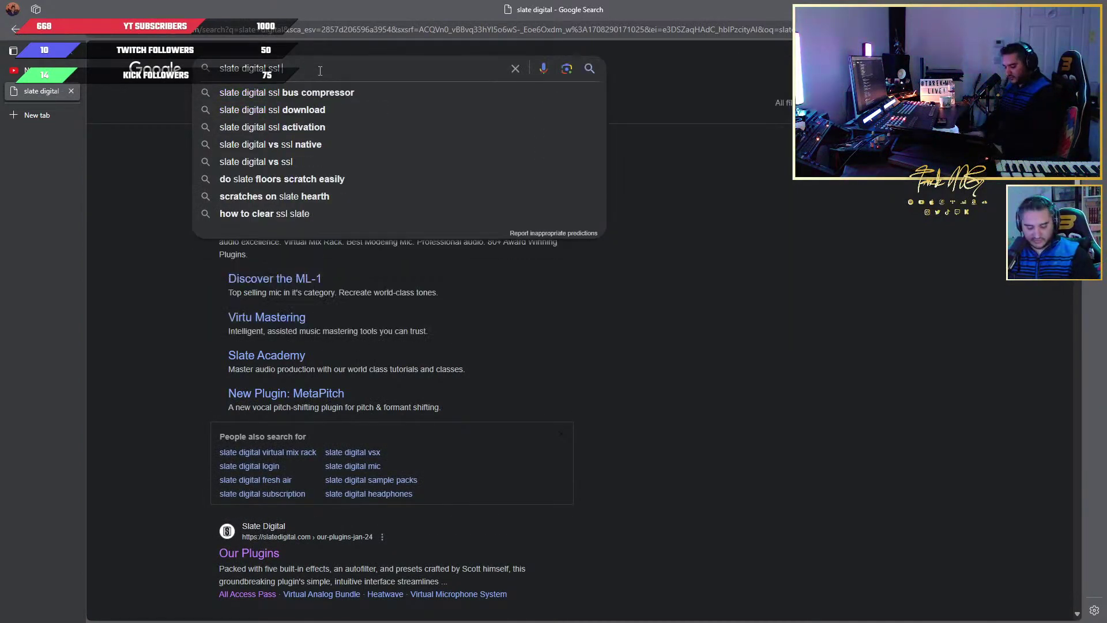
{"action": "type", "text": "complete"}
{"action": "key", "text": "Return"}
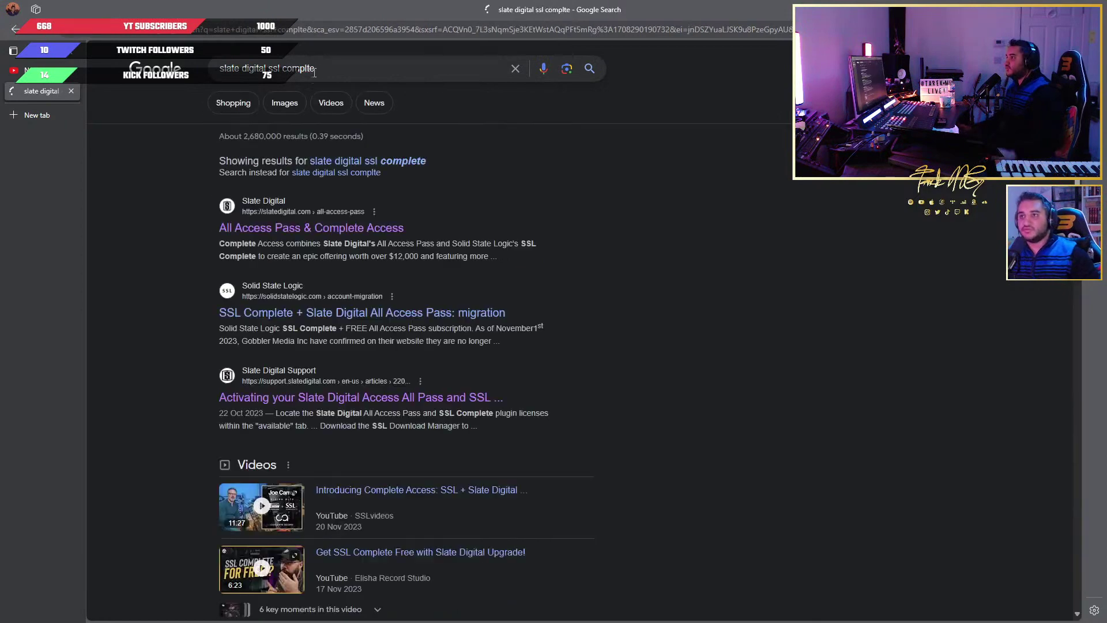
{"action": "left_click", "coordinate": [372, 167]}
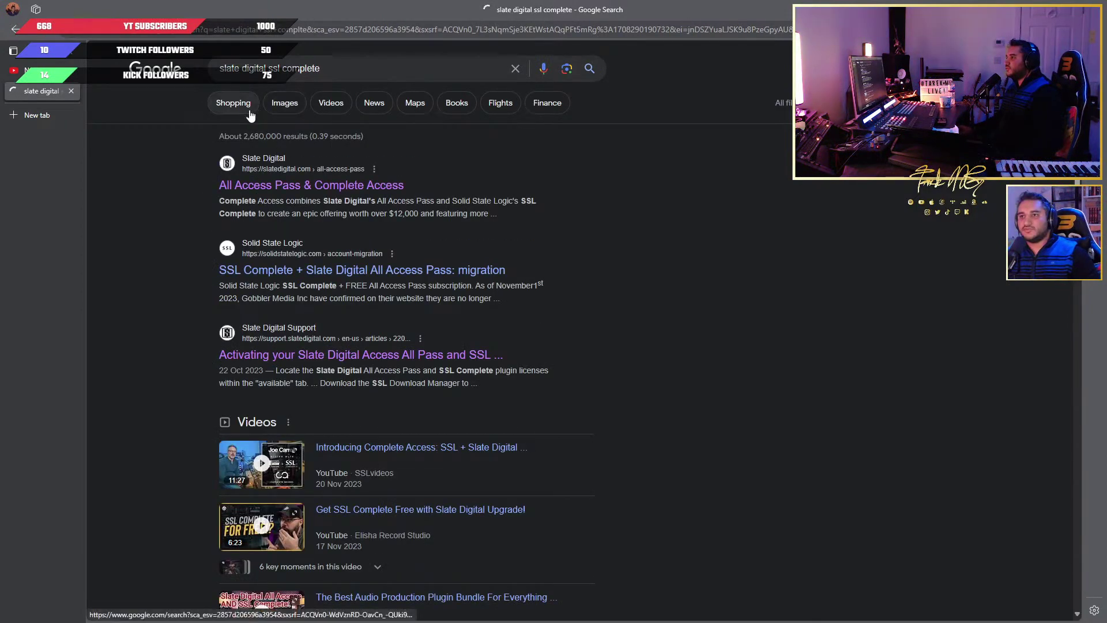
{"action": "left_click", "coordinate": [284, 104]}
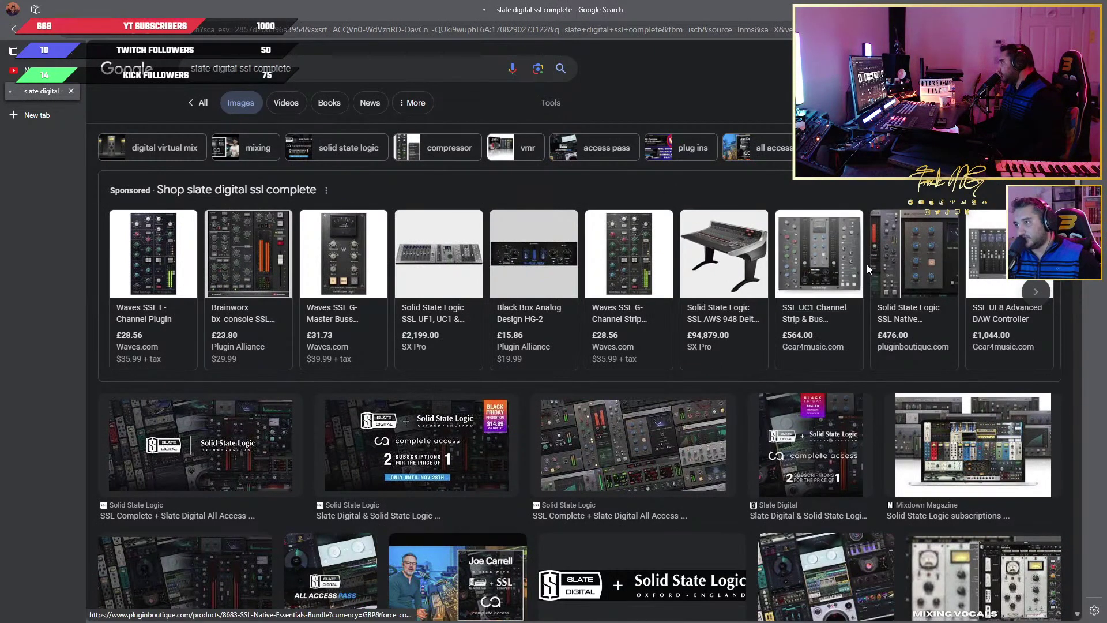
Open the Gear4music listing for the SSL UC1 channel strip from the sponsored products in a new tab
{"action": "scroll", "coordinate": [668, 435], "scroll_direction": "down", "scroll_amount": 2}
{"action": "scroll", "coordinate": [668, 434], "scroll_direction": "up", "scroll_amount": 2}
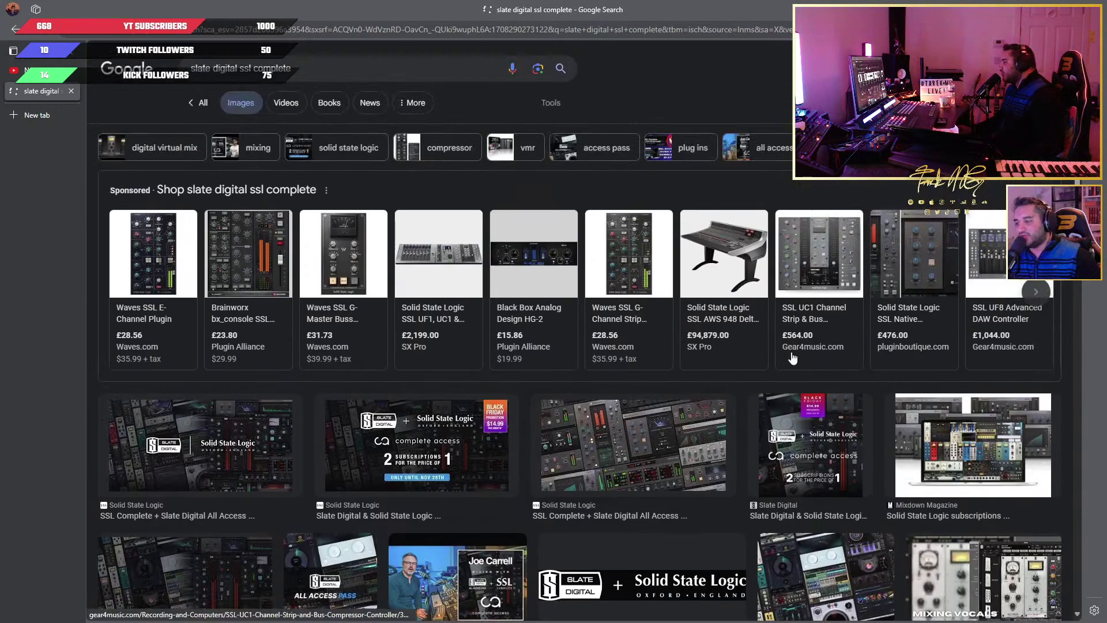
{"action": "right_click", "coordinate": [809, 256]}
{"action": "left_click", "coordinate": [852, 263]}
Browse the image results, open the SSL Complete + Slate Digital plug-in collage from Solid State Logic in a new tab, and enlarge it
{"action": "scroll", "coordinate": [586, 403], "scroll_direction": "down", "scroll_amount": 4}
{"action": "scroll", "coordinate": [586, 403], "scroll_direction": "down", "scroll_amount": 5}
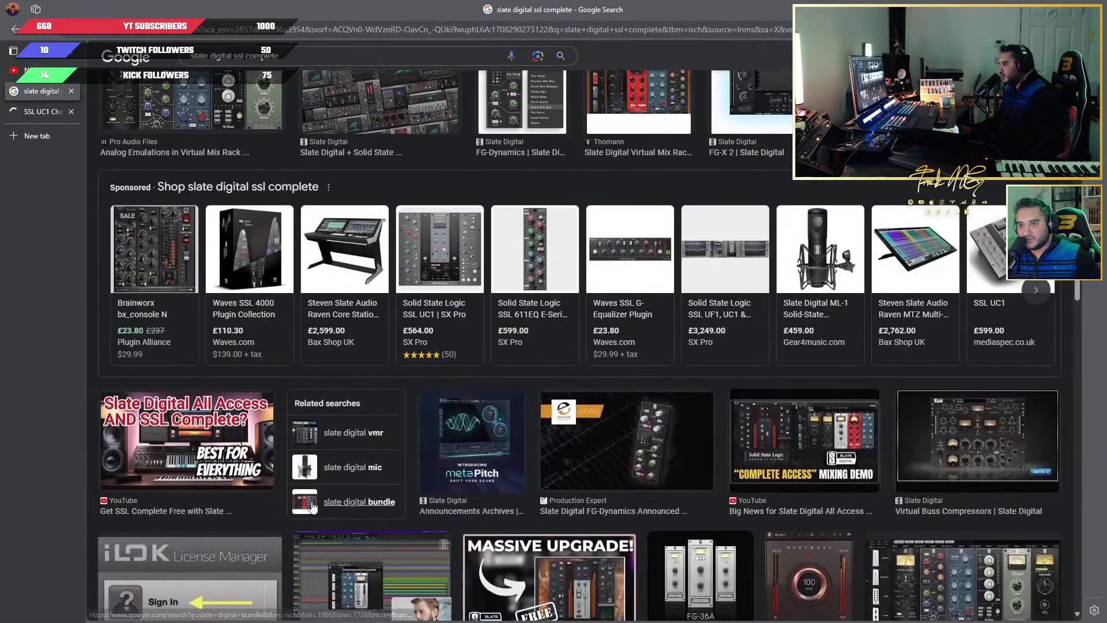
{"action": "scroll", "coordinate": [314, 416], "scroll_direction": "down", "scroll_amount": 4}
{"action": "scroll", "coordinate": [555, 416], "scroll_direction": "down", "scroll_amount": 3}
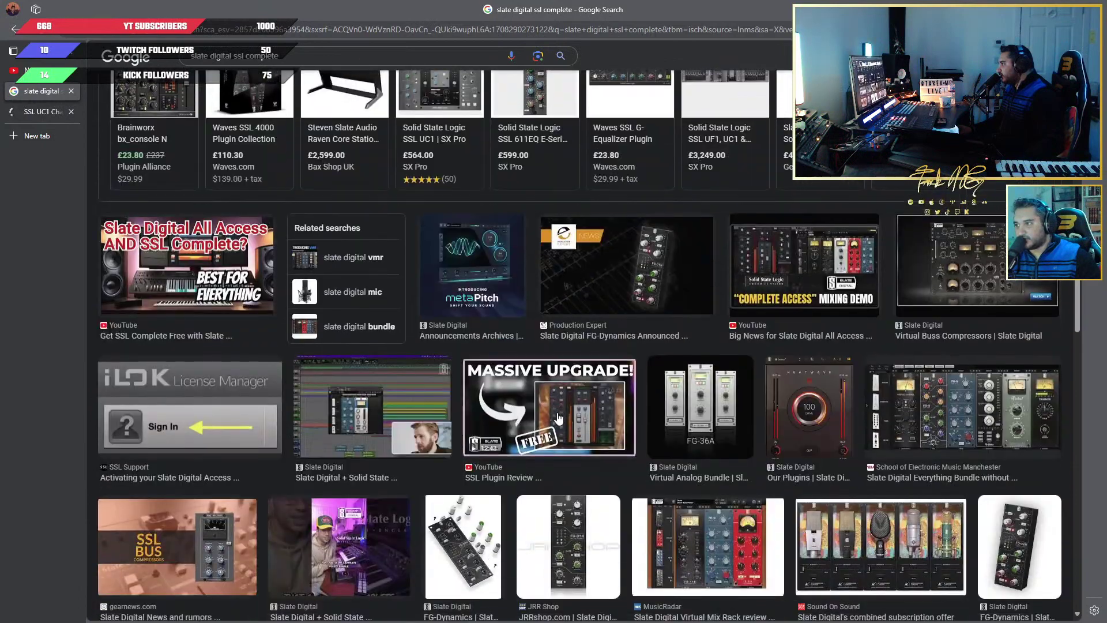
{"action": "scroll", "coordinate": [557, 418], "scroll_direction": "up", "scroll_amount": 3}
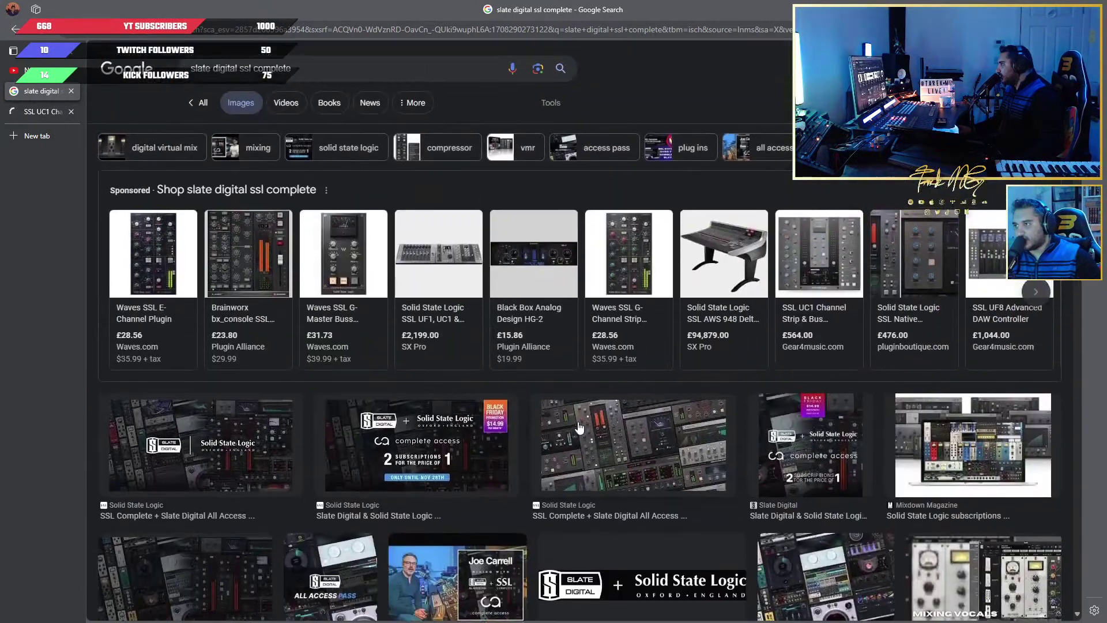
{"action": "left_click", "coordinate": [640, 449]}
{"action": "right_click", "coordinate": [839, 196]}
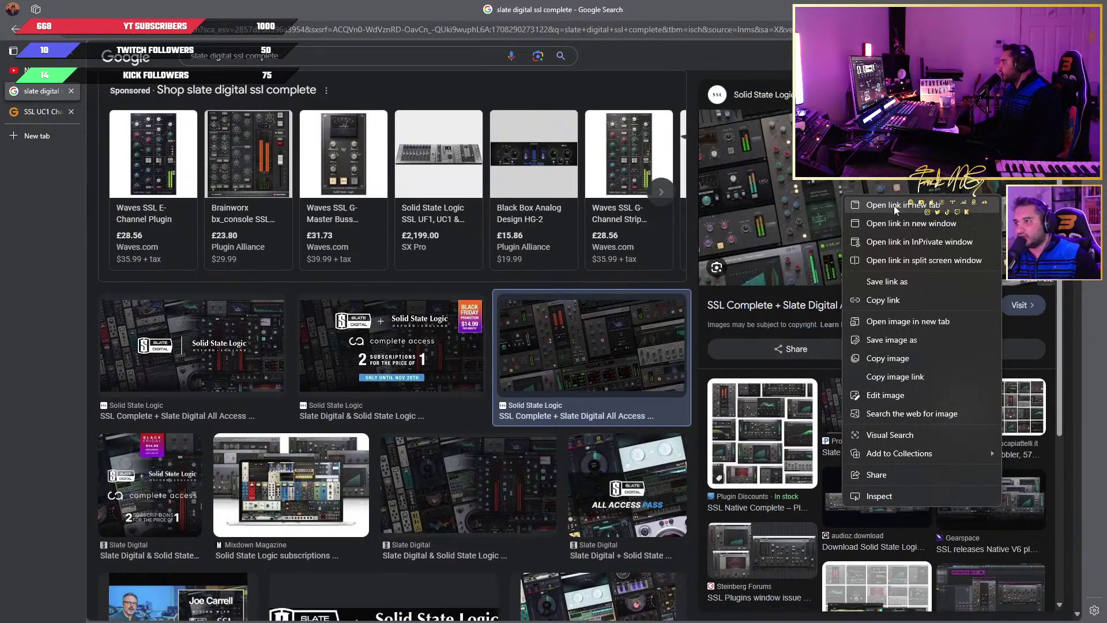
{"action": "left_click", "coordinate": [925, 321]}
{"action": "left_click", "coordinate": [41, 136]}
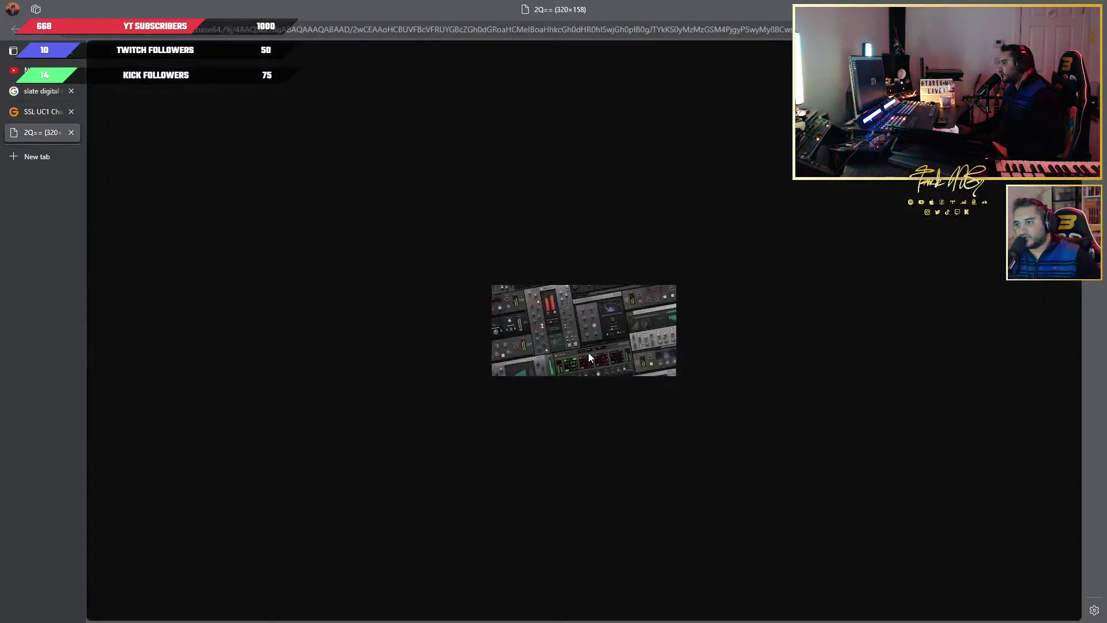
{"action": "scroll", "coordinate": [588, 355], "scroll_direction": "up", "scroll_amount": 7}
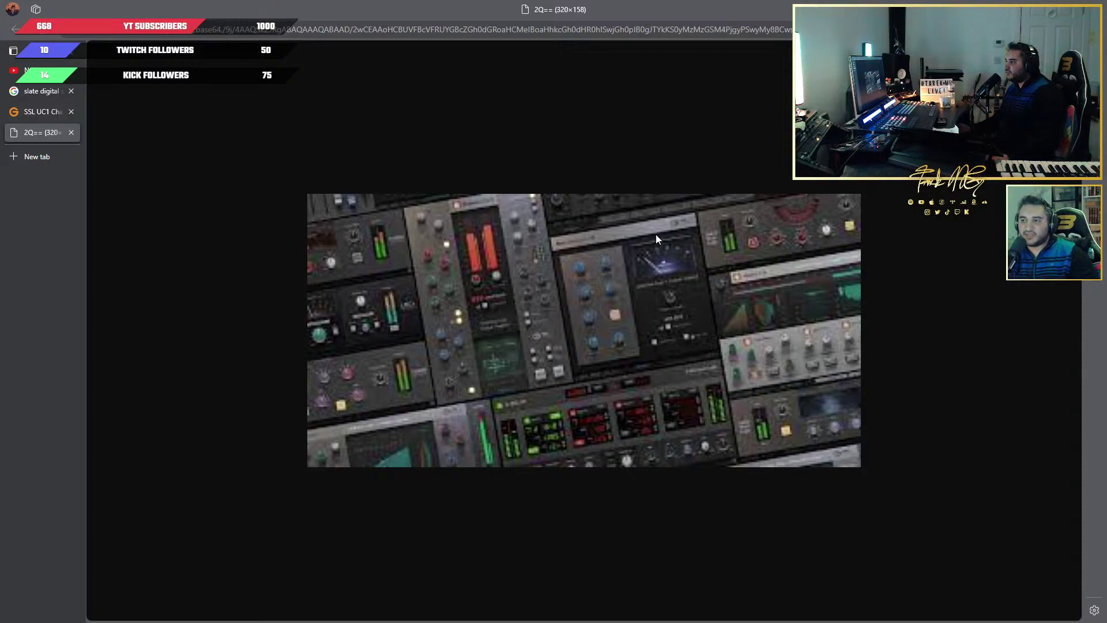
Look through the enlarged product pictures of the SSL UC1 on its Gear4music page, and close the gallery
{"action": "left_click", "coordinate": [50, 118]}
{"action": "left_click", "coordinate": [402, 411]}
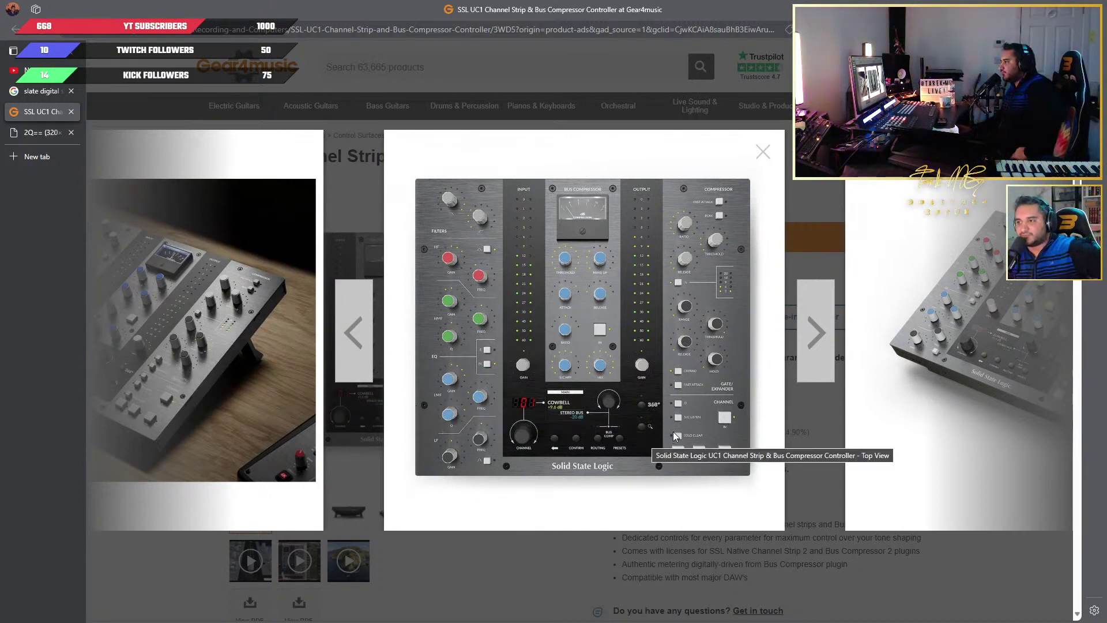
{"action": "left_click", "coordinate": [827, 342]}
{"action": "left_click", "coordinate": [827, 342]}
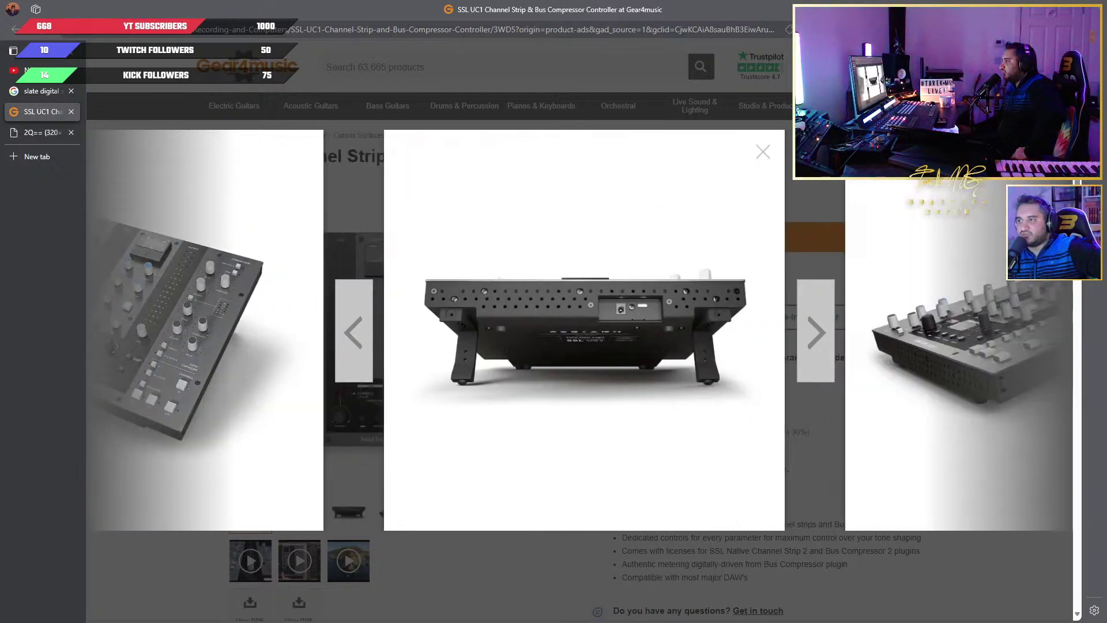
{"action": "key", "text": "Escape"}
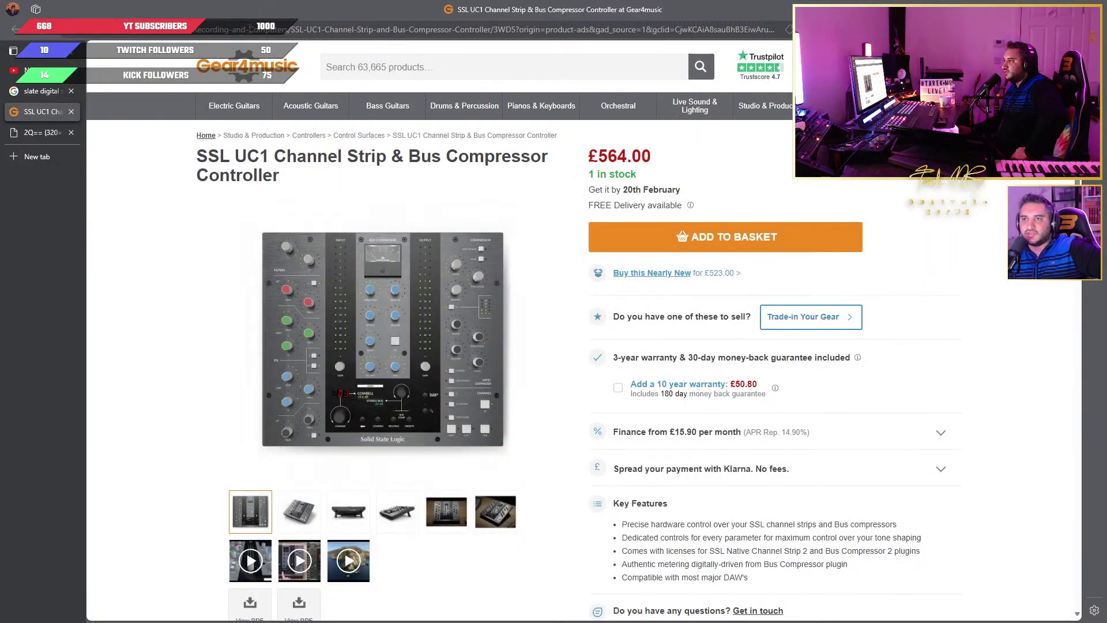
Search the web for "ssl controller" and open the Gear4music page of the SSL UF8 Advanced DAW Controller
{"action": "left_click", "coordinate": [250, 31]}
{"action": "type", "text": "ssl cont"}
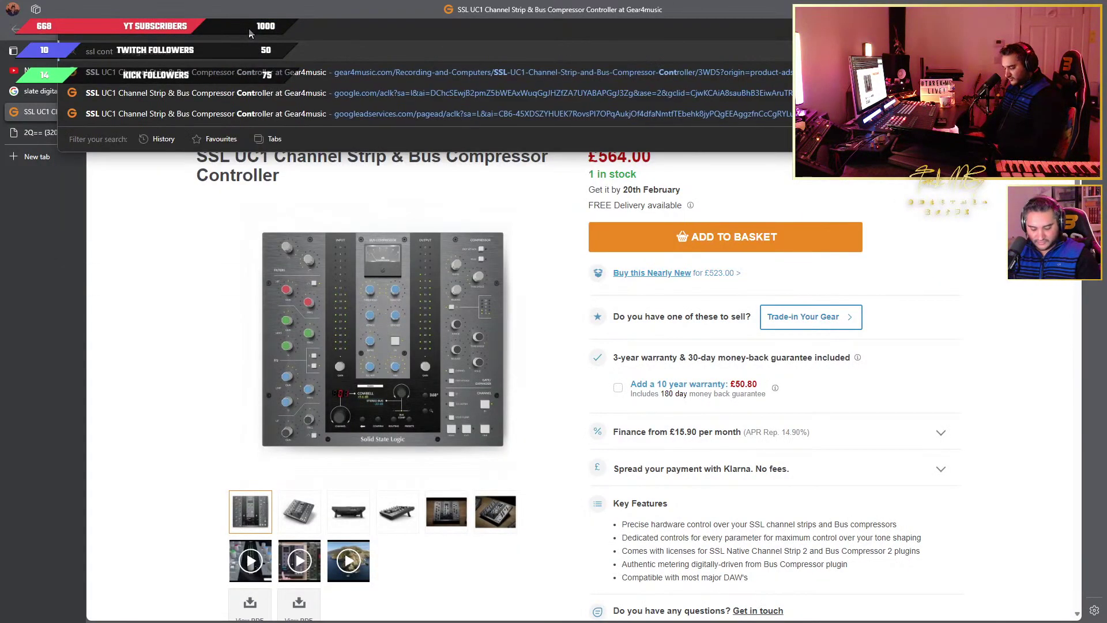
{"action": "type", "text": "roller"}
{"action": "key", "text": "Return"}
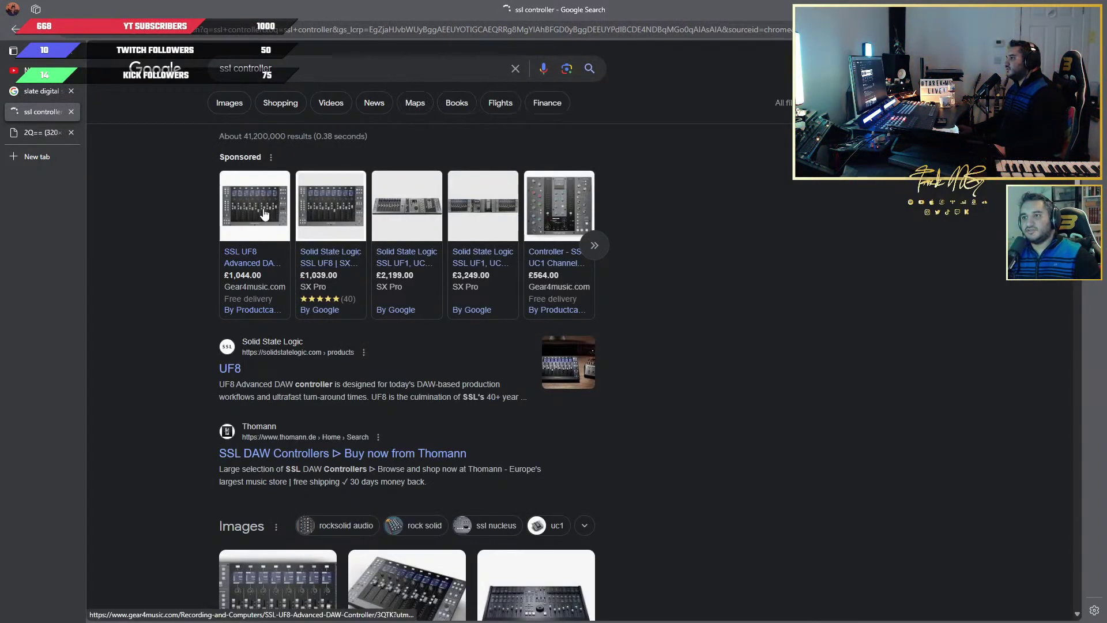
{"action": "left_click", "coordinate": [264, 213]}
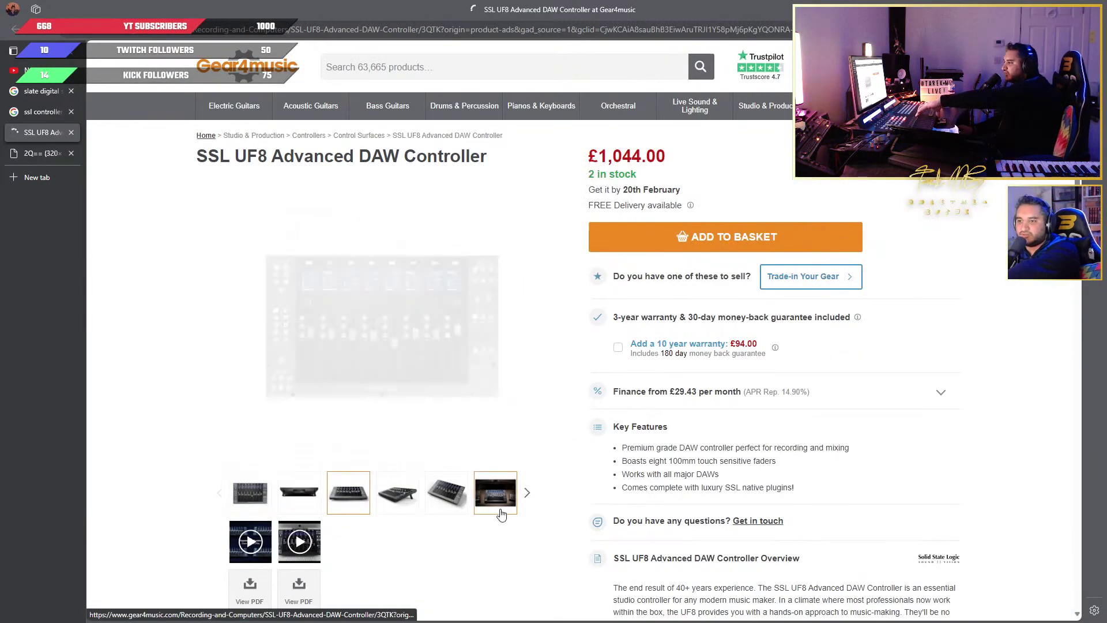
Show the desk photo of the SSL UF8 and compare it with the enlarged SSL plug-in picture
{"action": "left_click", "coordinate": [496, 492]}
{"action": "left_click", "coordinate": [29, 152]}
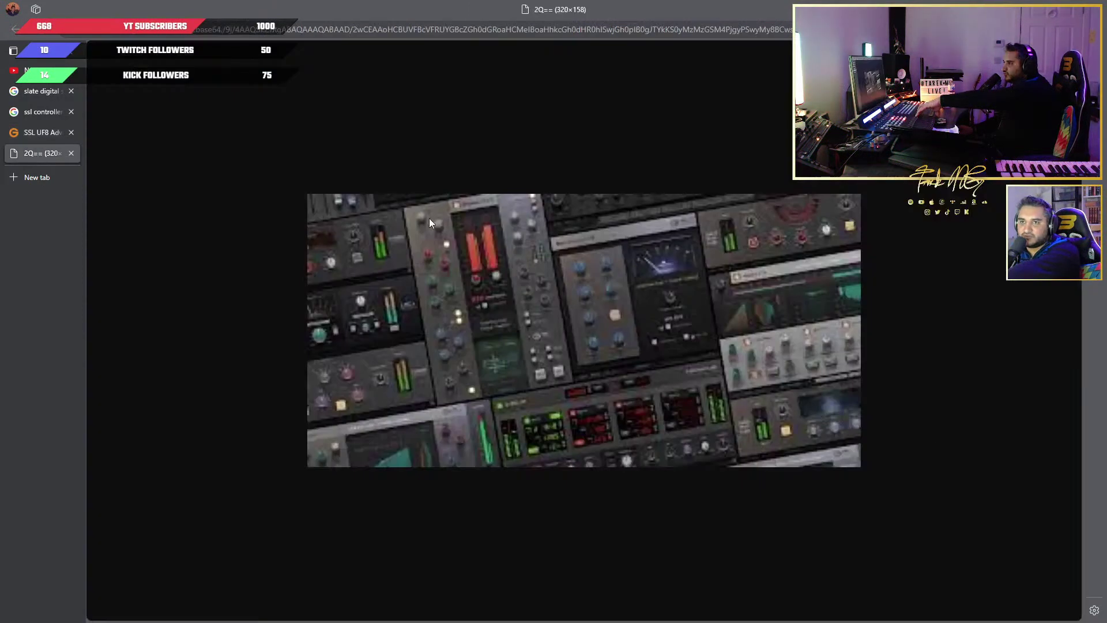
{"action": "left_click", "coordinate": [30, 132]}
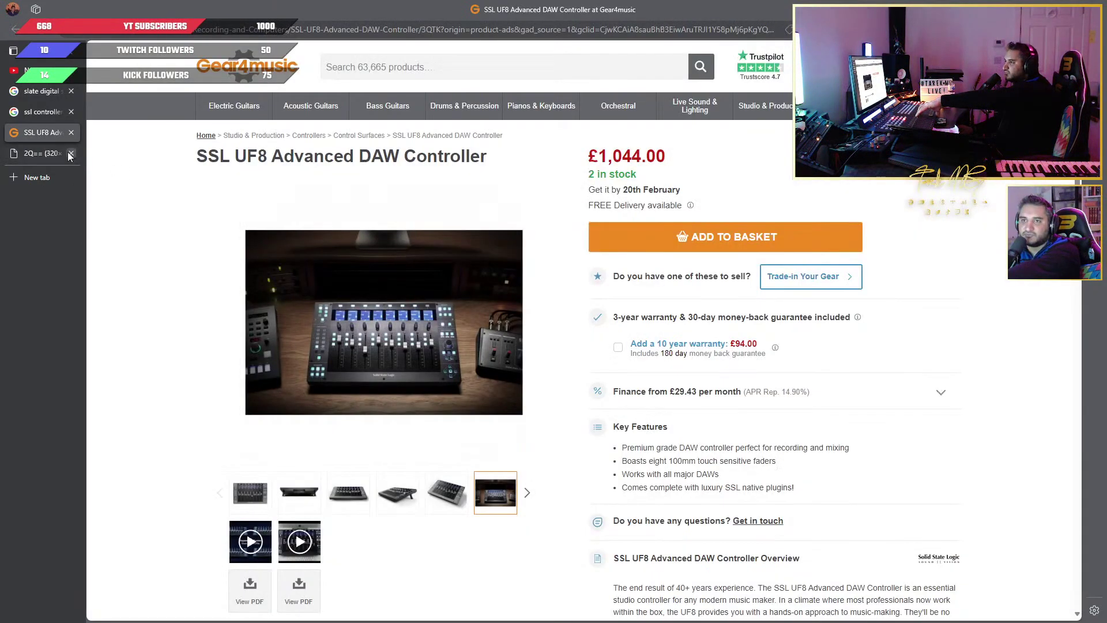
Expand the sponsored products in the ssl controller results, open the SSL UF1 DAW Controller page, and show its rear-view picture
{"action": "left_click", "coordinate": [44, 118]}
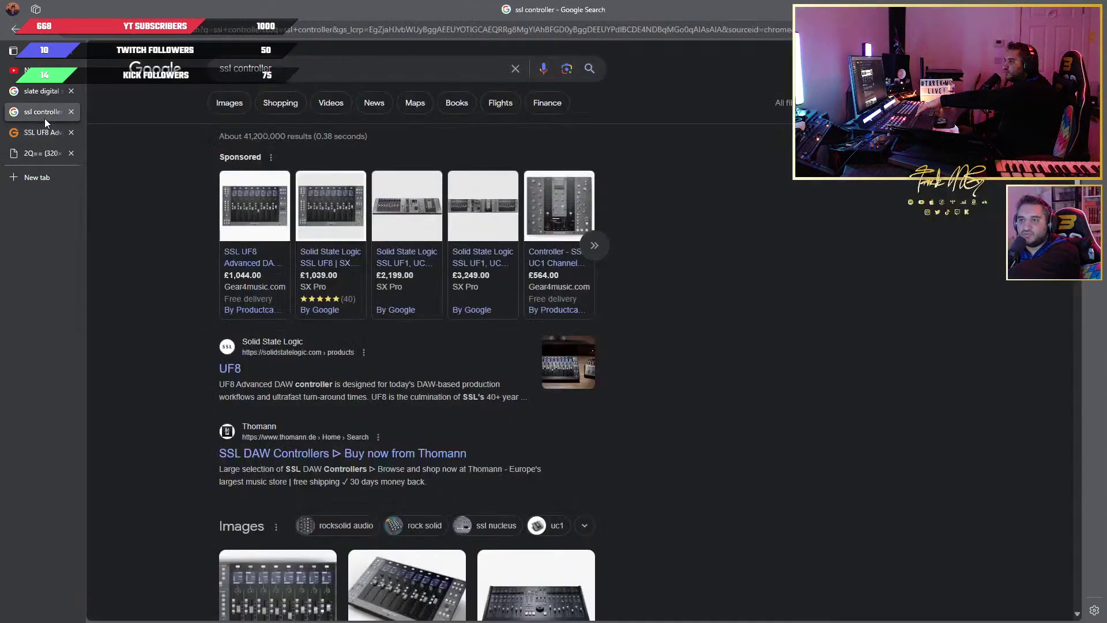
{"action": "left_click", "coordinate": [594, 245]}
{"action": "mouse_move", "coordinate": [641, 217]}
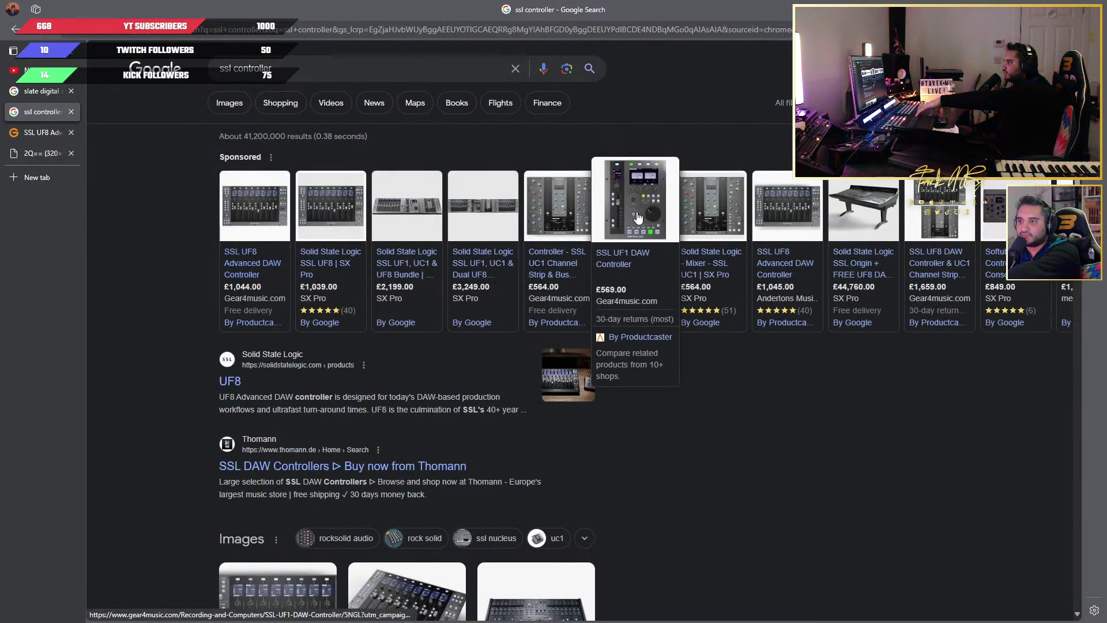
{"action": "left_click", "coordinate": [638, 218]}
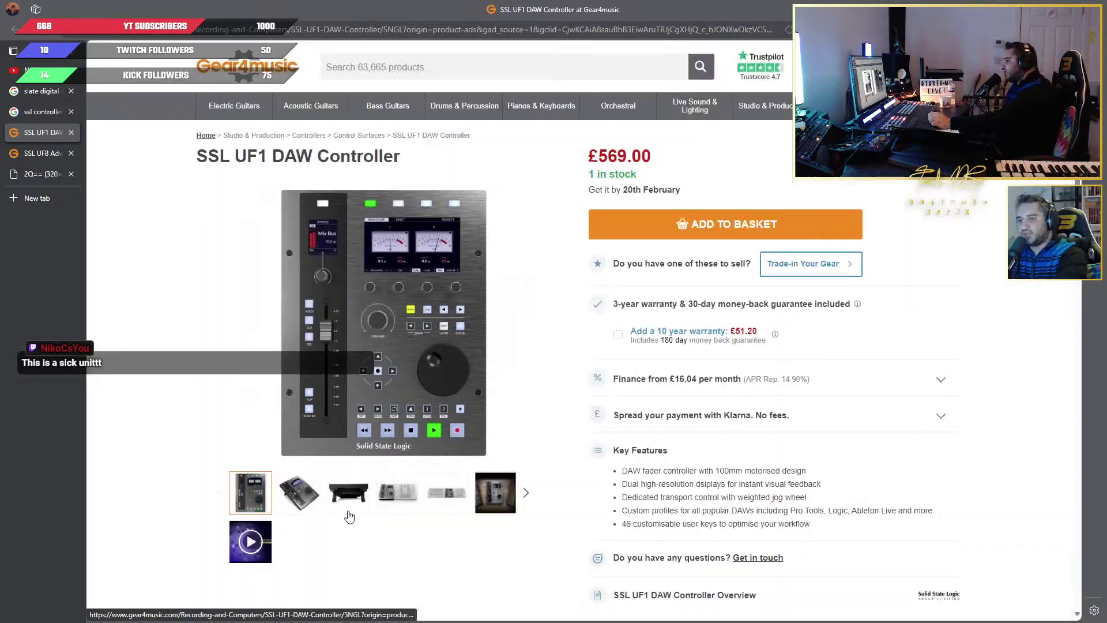
{"action": "left_click", "coordinate": [348, 513]}
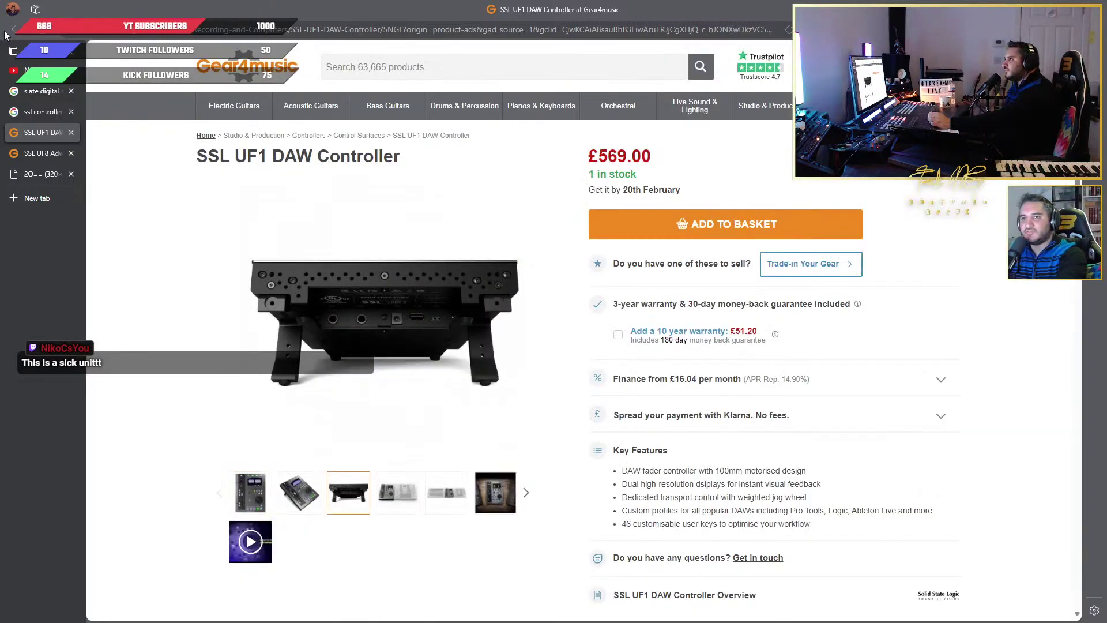
Open the Gear4music SSL UC1 page from the ssl controller results and enlarge its top-view picture
{"action": "left_click", "coordinate": [36, 111]}
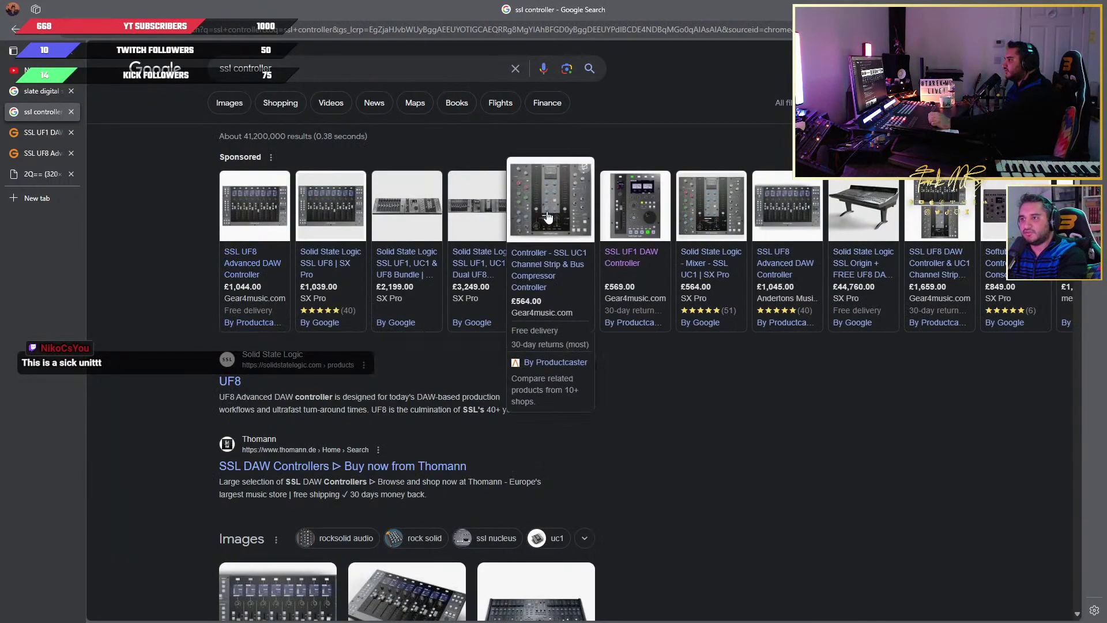
{"action": "left_click", "coordinate": [558, 274]}
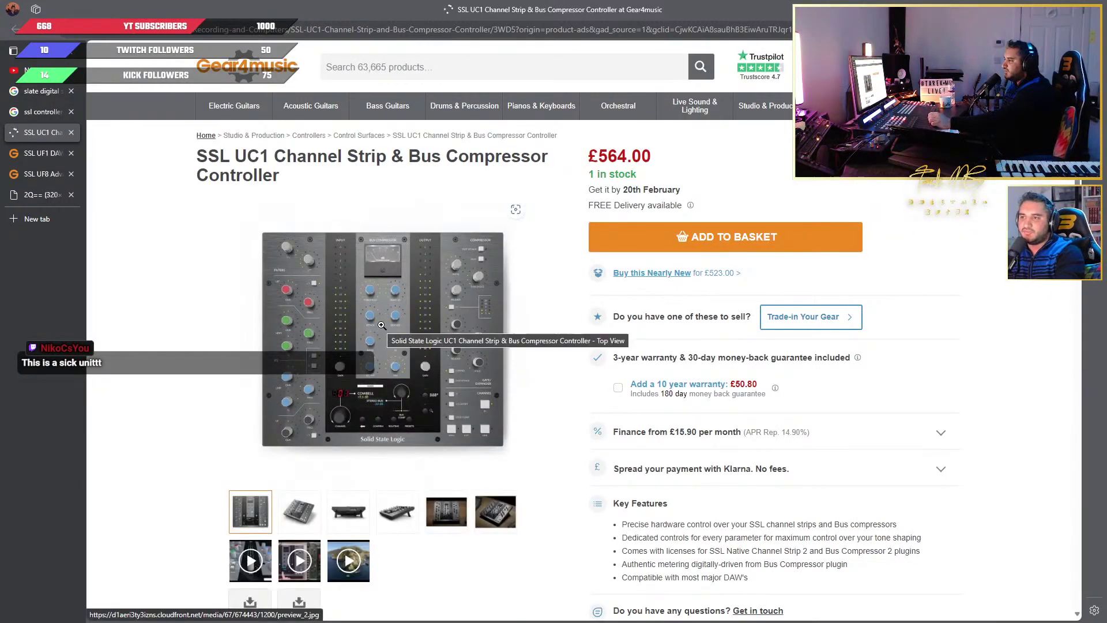
{"action": "left_click", "coordinate": [350, 330]}
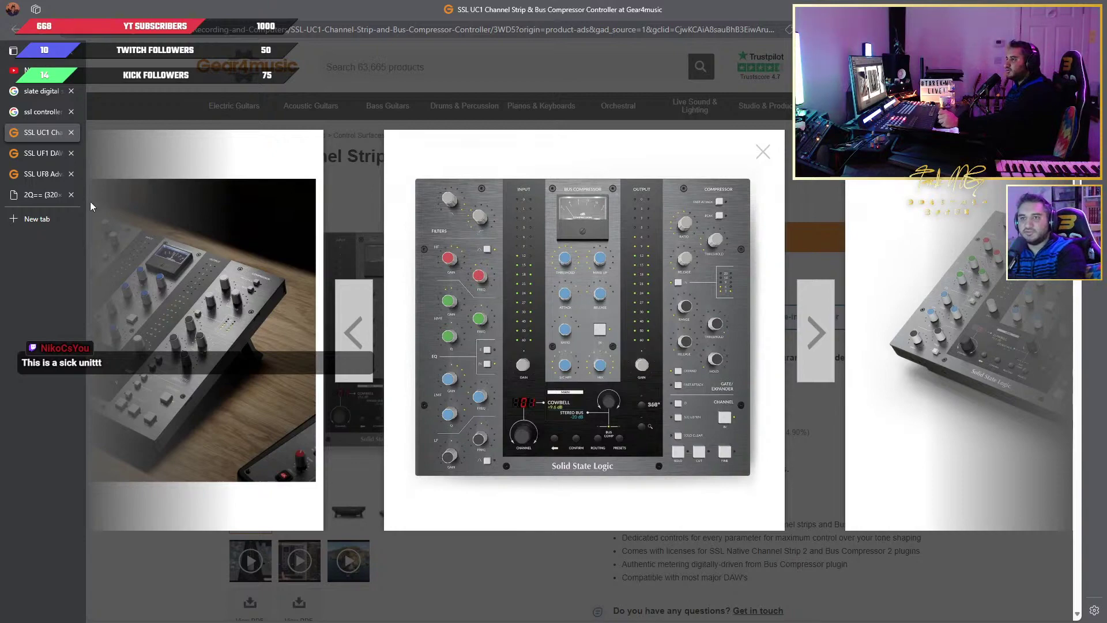
Revisit the open SSL UF1 and UF8 product pages, and highlight the UF8's price
{"action": "left_click", "coordinate": [45, 155]}
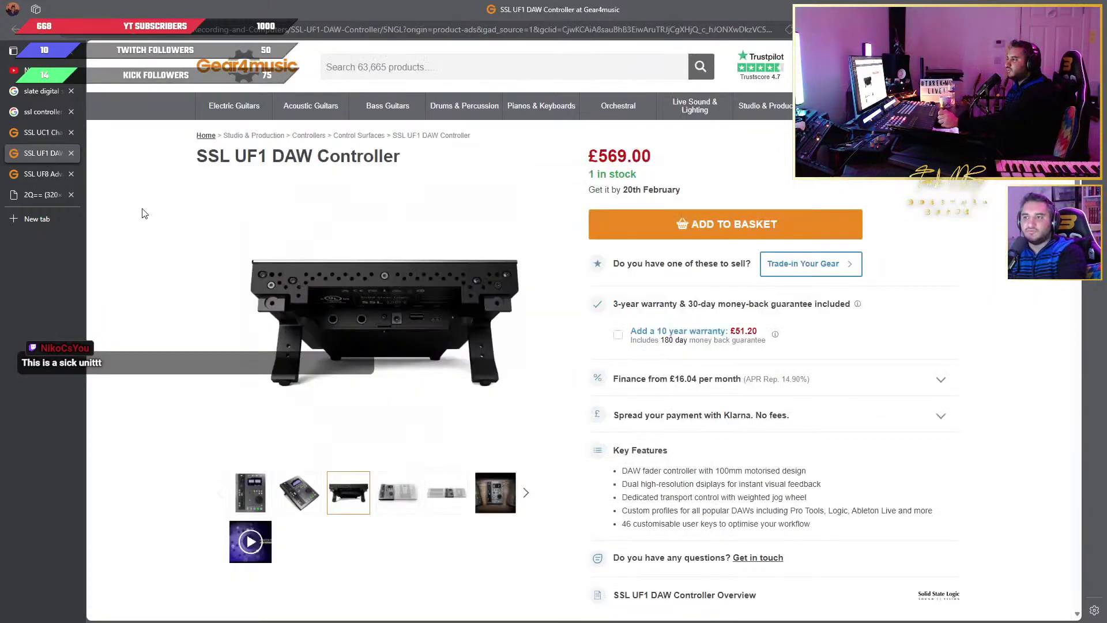
{"action": "left_click", "coordinate": [40, 174]}
{"action": "mouse_move", "coordinate": [404, 343]}
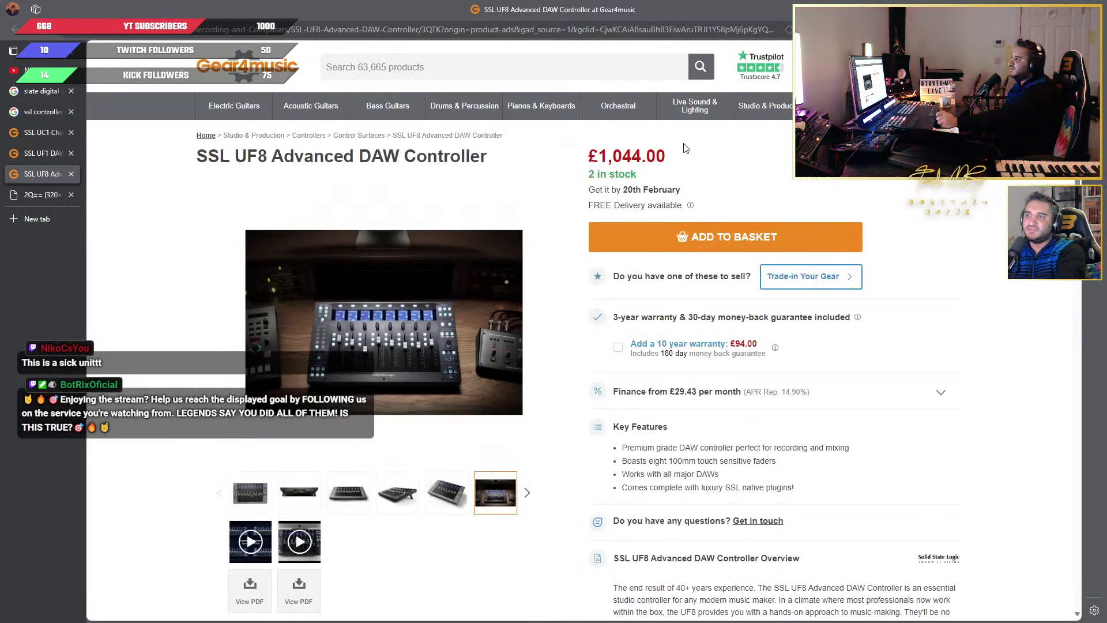
{"action": "triple_click", "coordinate": [685, 154]}
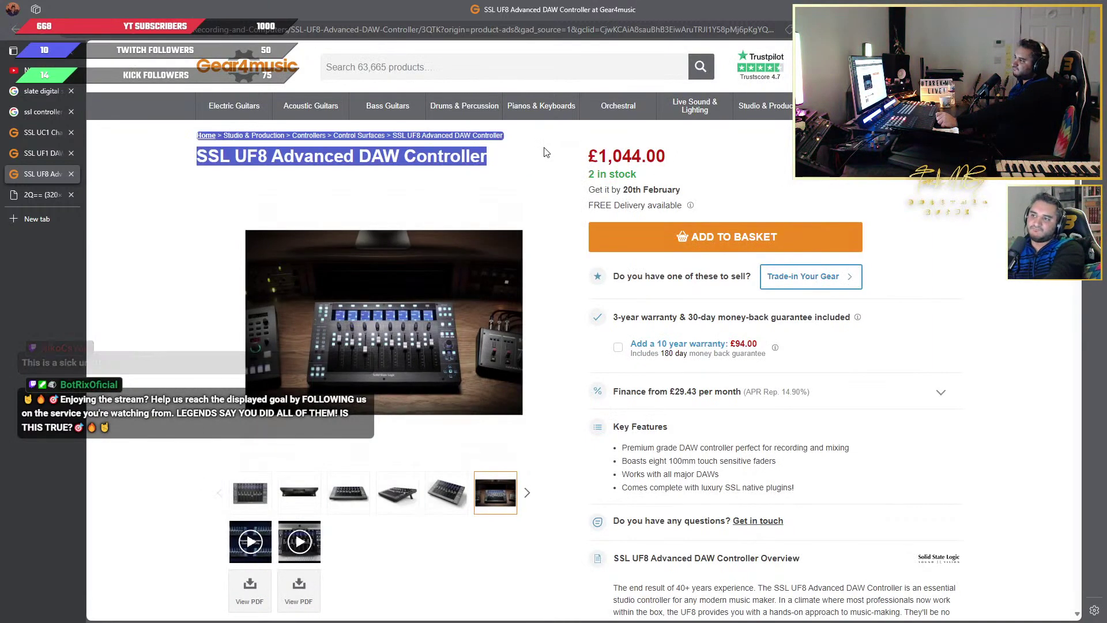
{"action": "left_click_drag", "start_coordinate": [685, 157], "coordinate": [587, 157]}
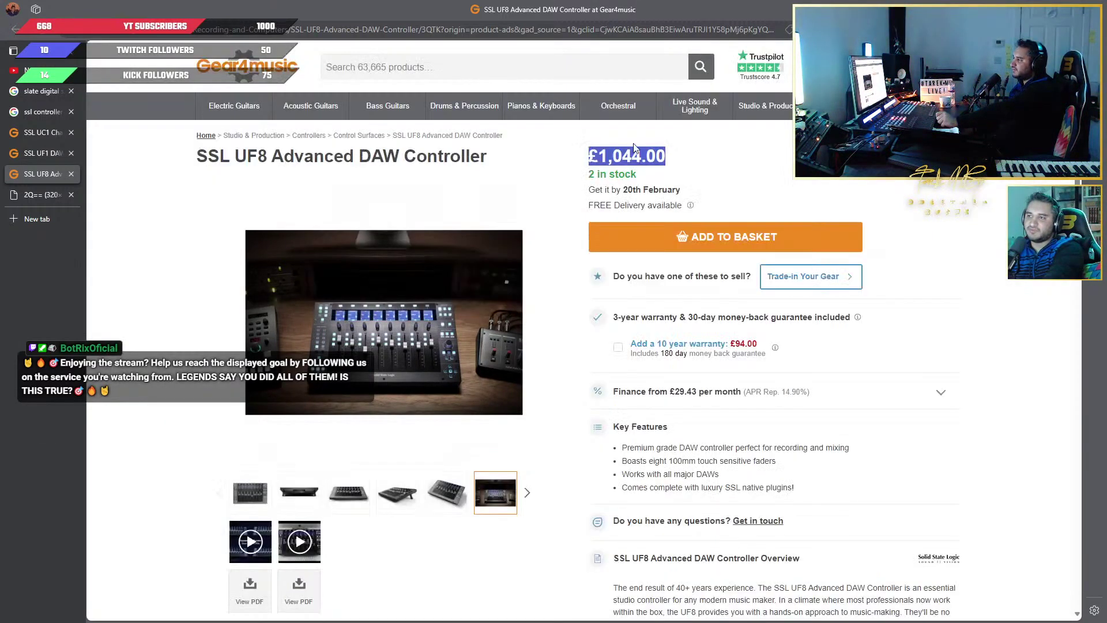
{"action": "left_click", "coordinate": [682, 153]}
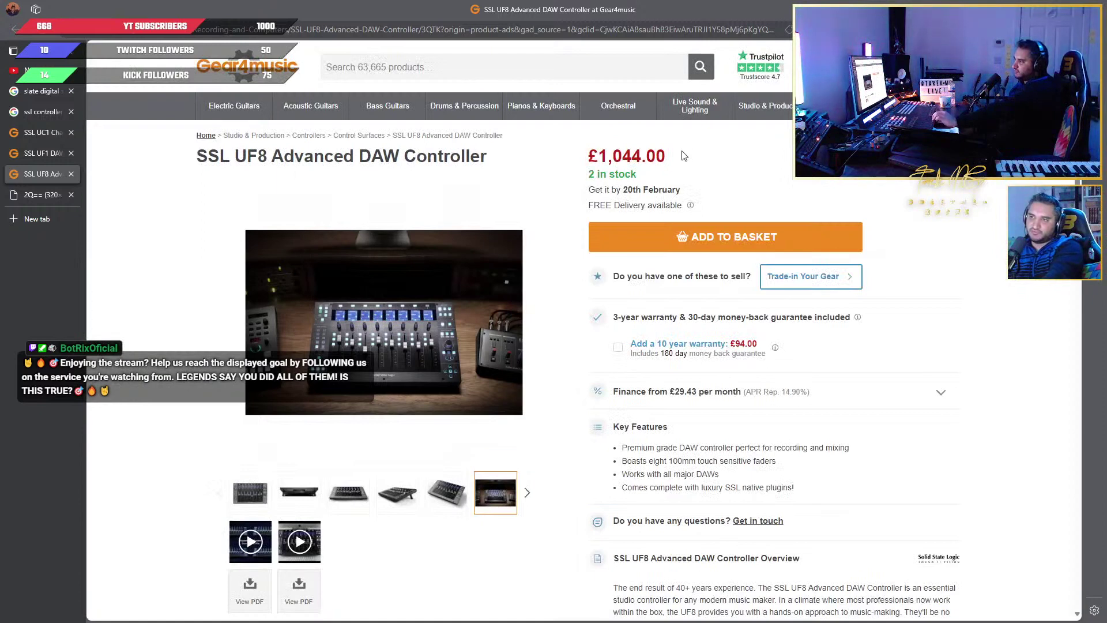
{"action": "left_click_drag", "start_coordinate": [684, 155], "coordinate": [572, 95]}
{"action": "left_click", "coordinate": [677, 163]}
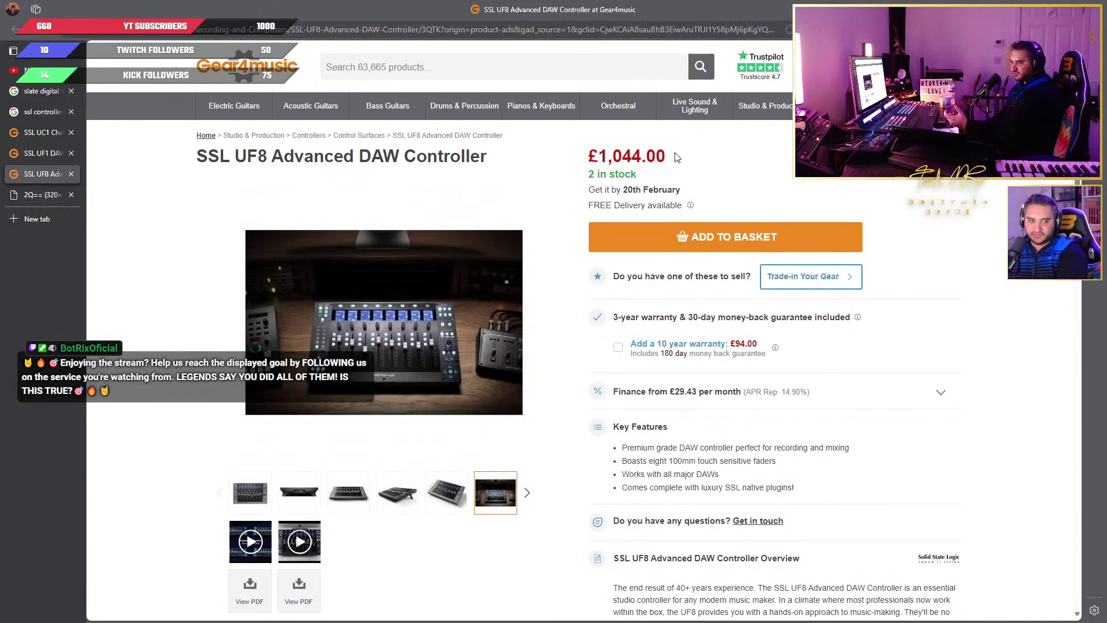
{"action": "left_click_drag", "start_coordinate": [678, 157], "coordinate": [599, 155]}
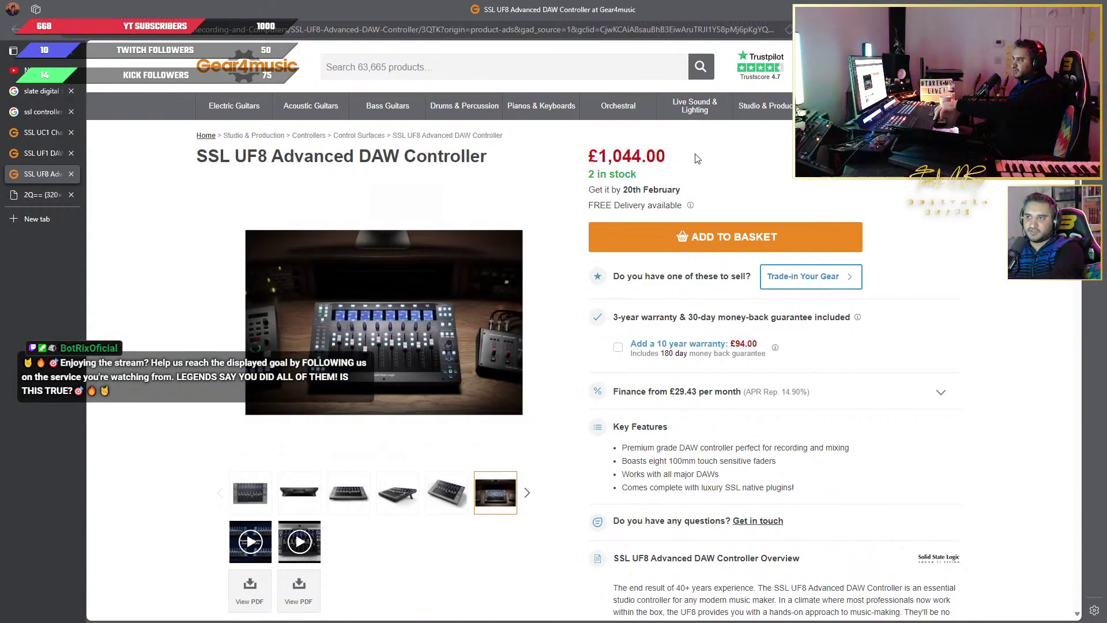
{"action": "left_click_drag", "start_coordinate": [695, 157], "coordinate": [585, 156]}
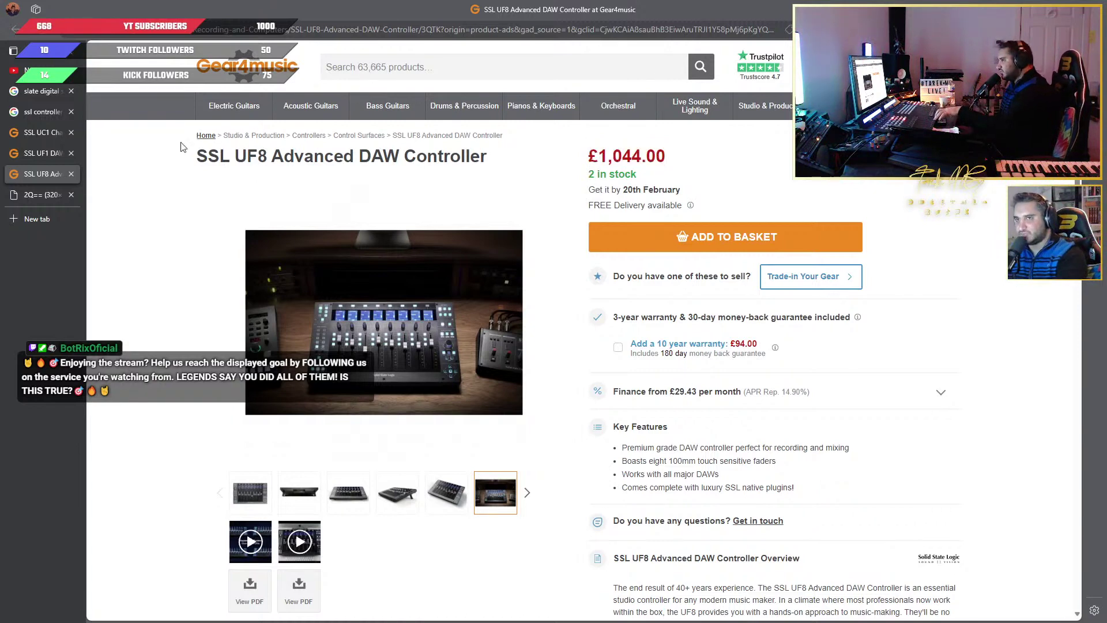
Return to the SSL UF1 page, switch to the SSL UC1 page, and close its enlarged top-view picture
{"action": "left_click", "coordinate": [43, 153]}
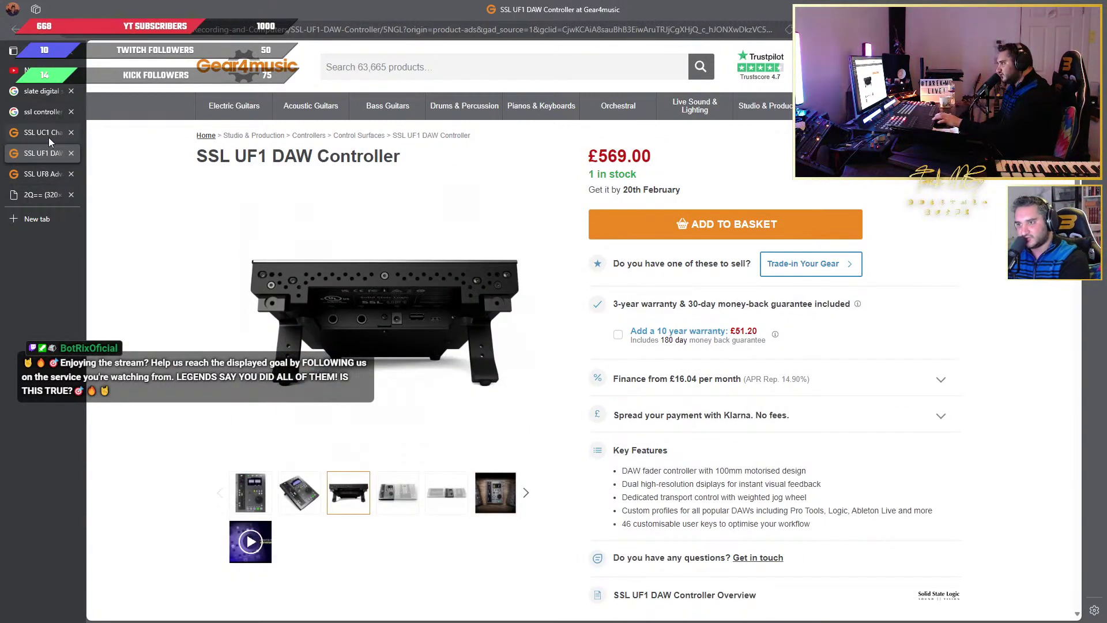
{"action": "left_click", "coordinate": [55, 136]}
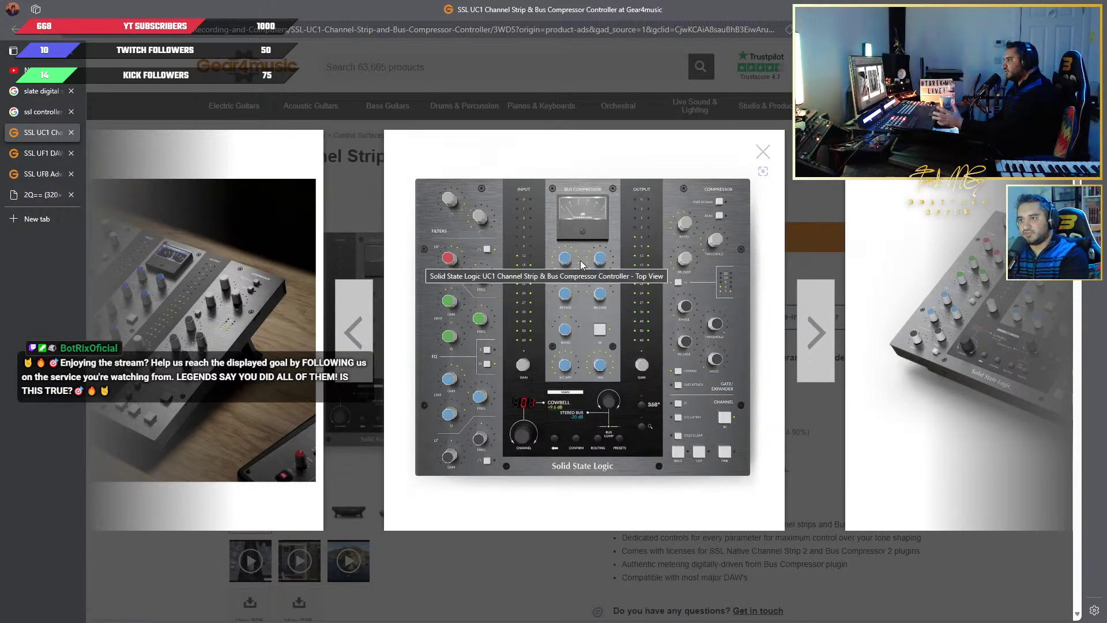
{"action": "left_click", "coordinate": [762, 151]}
Look through the SSL UC1 page's overview, similar products and full description, and show the photo of the controller on a wooden desk
{"action": "scroll", "coordinate": [392, 398], "scroll_direction": "down", "scroll_amount": 5}
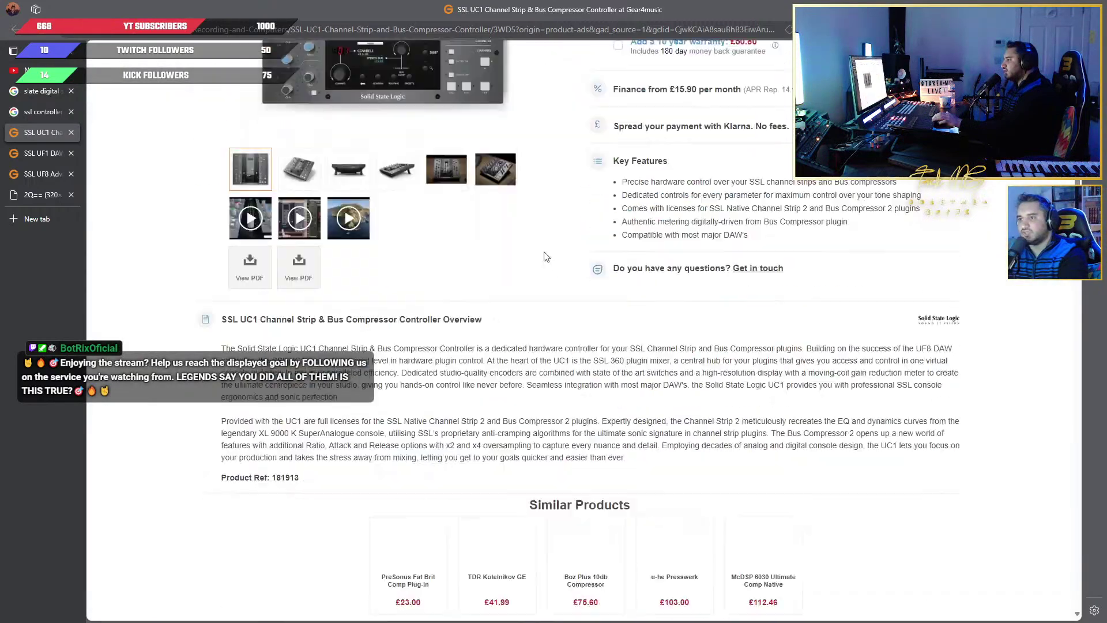
{"action": "scroll", "coordinate": [392, 398], "scroll_direction": "up", "scroll_amount": 3}
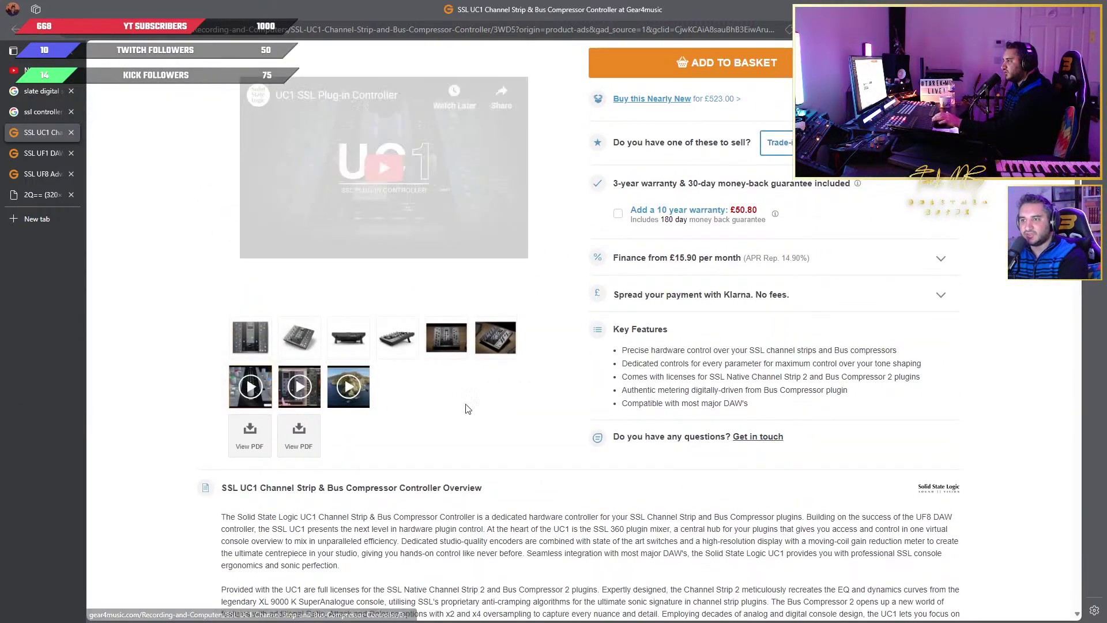
{"action": "scroll", "coordinate": [577, 288], "scroll_direction": "down", "scroll_amount": 8}
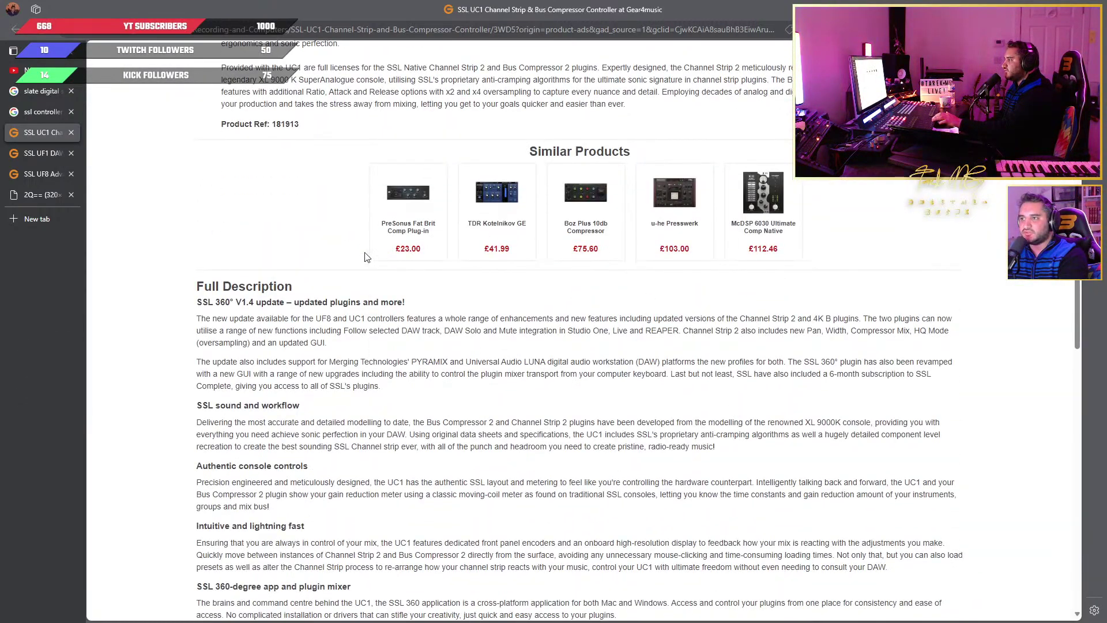
{"action": "scroll", "coordinate": [365, 256], "scroll_direction": "up", "scroll_amount": 9}
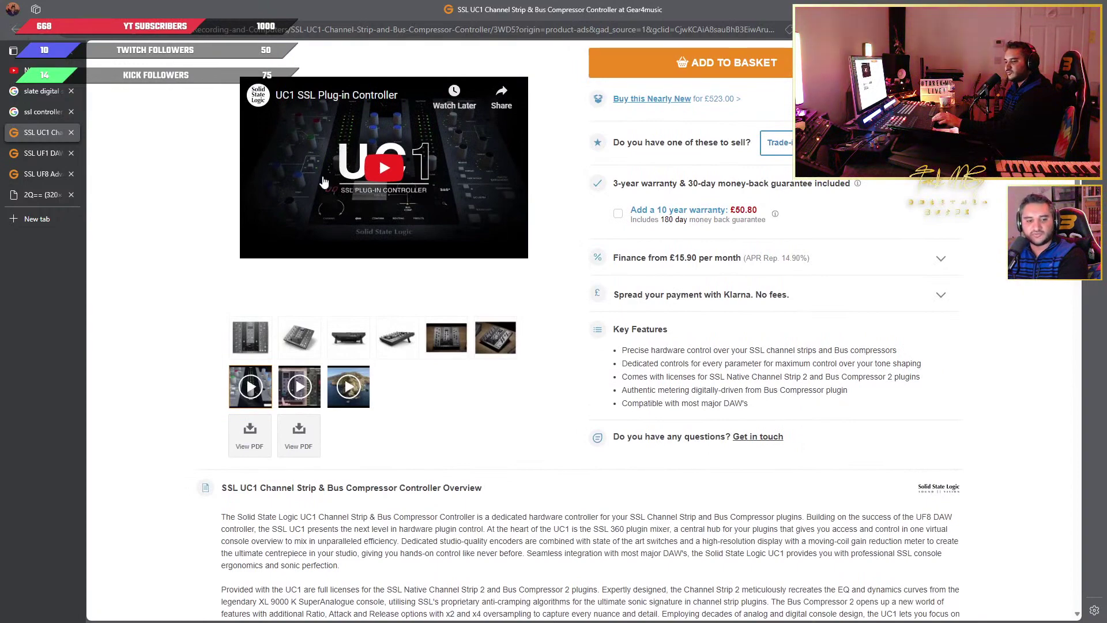
{"action": "key", "text": "F5"}
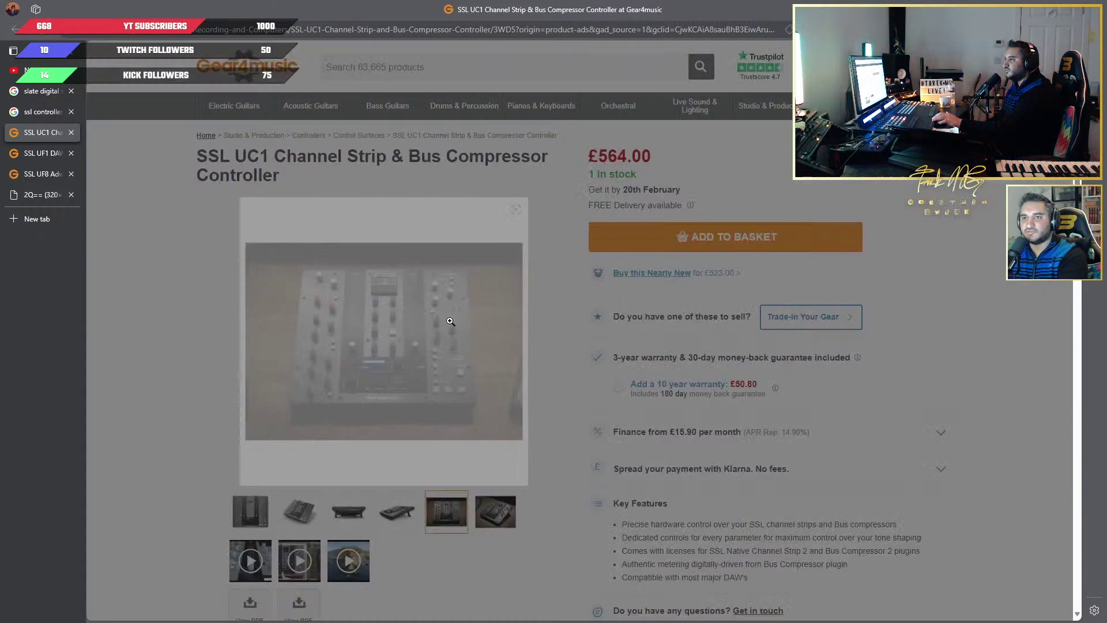
Close the SSL product pages, the standalone picture and both Google searches, returning to the Never Give Up, Traditional Cheese Shop video
{"action": "left_click", "coordinate": [71, 133]}
{"action": "left_click", "coordinate": [71, 133]}
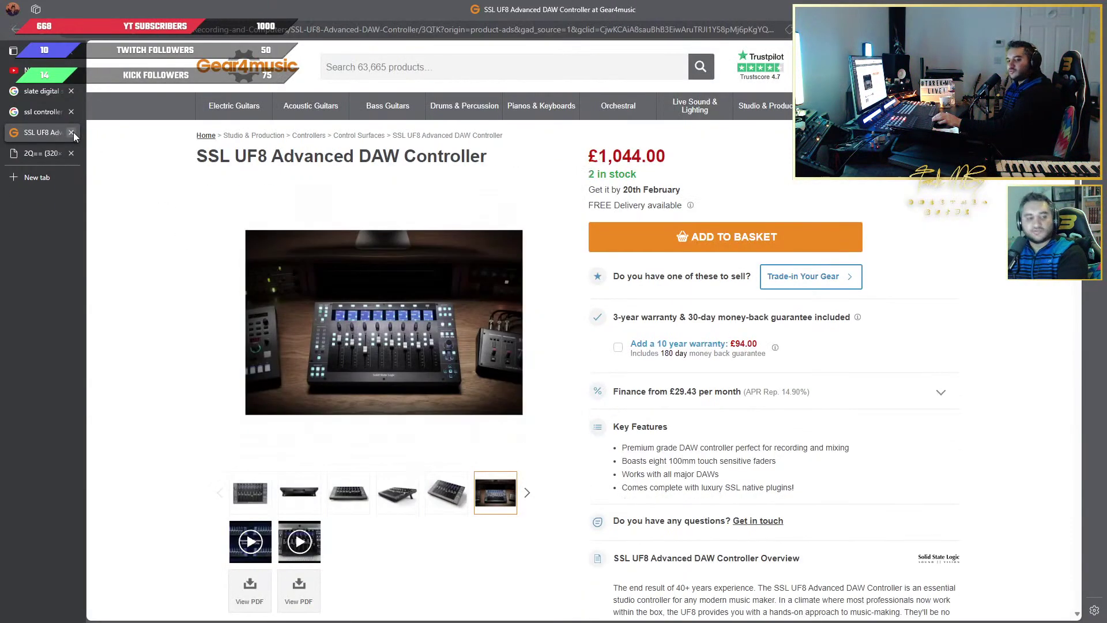
{"action": "left_click", "coordinate": [72, 133]}
{"action": "left_click", "coordinate": [72, 133]}
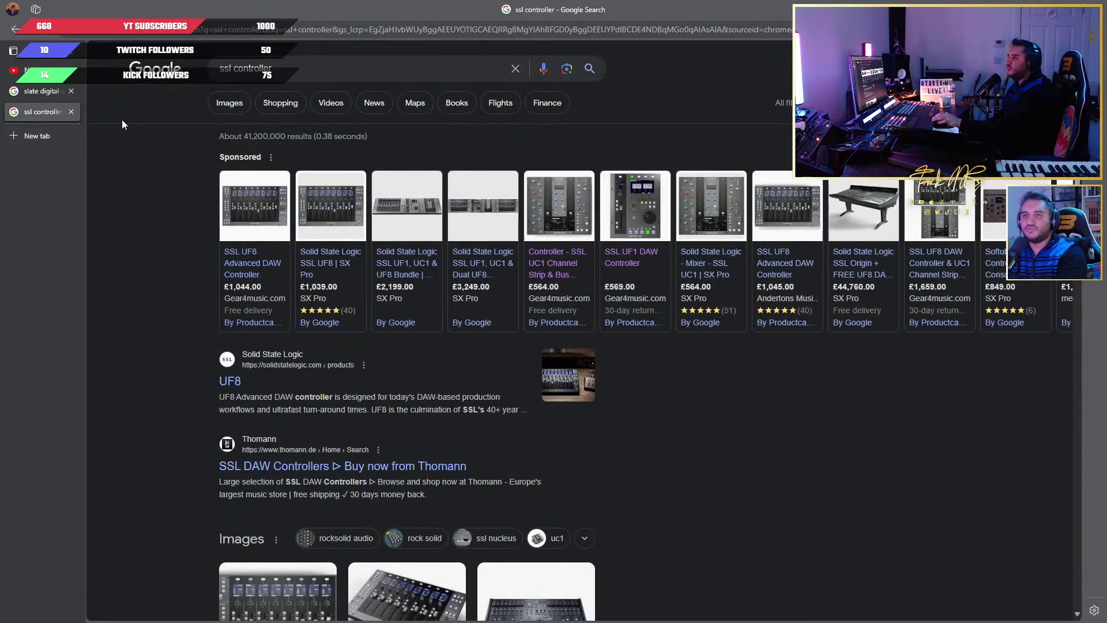
{"action": "left_click", "coordinate": [75, 113]}
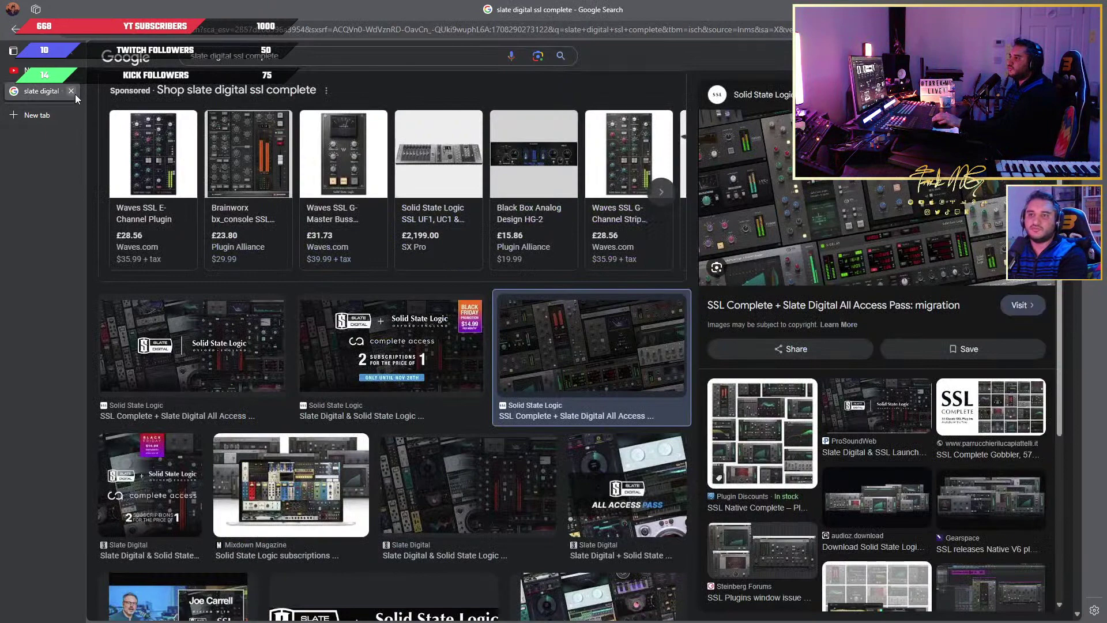
{"action": "left_click", "coordinate": [75, 92]}
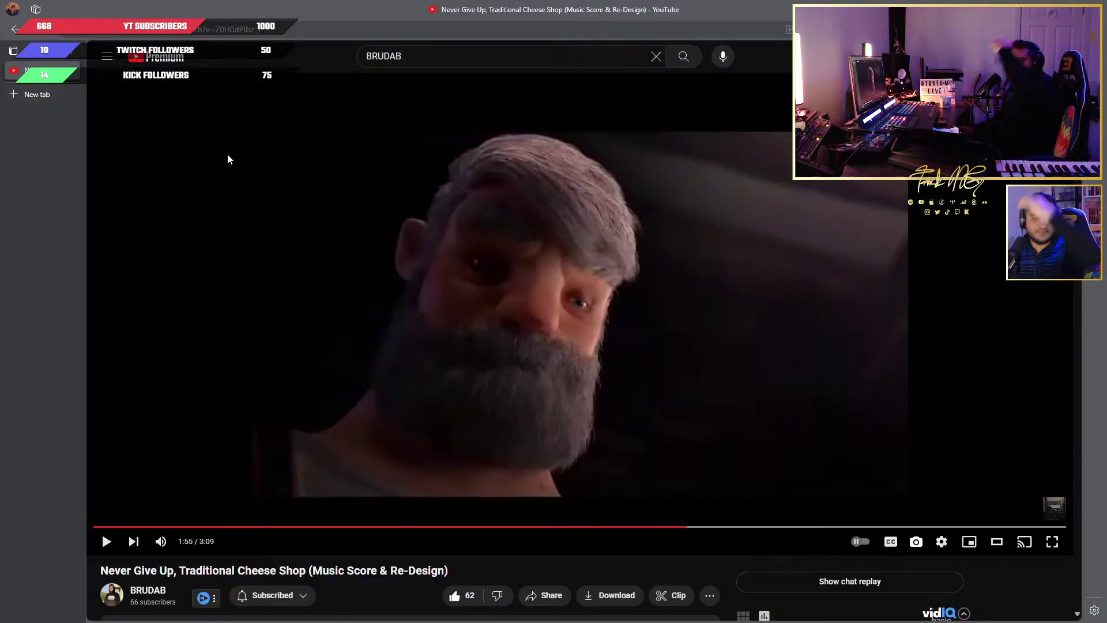